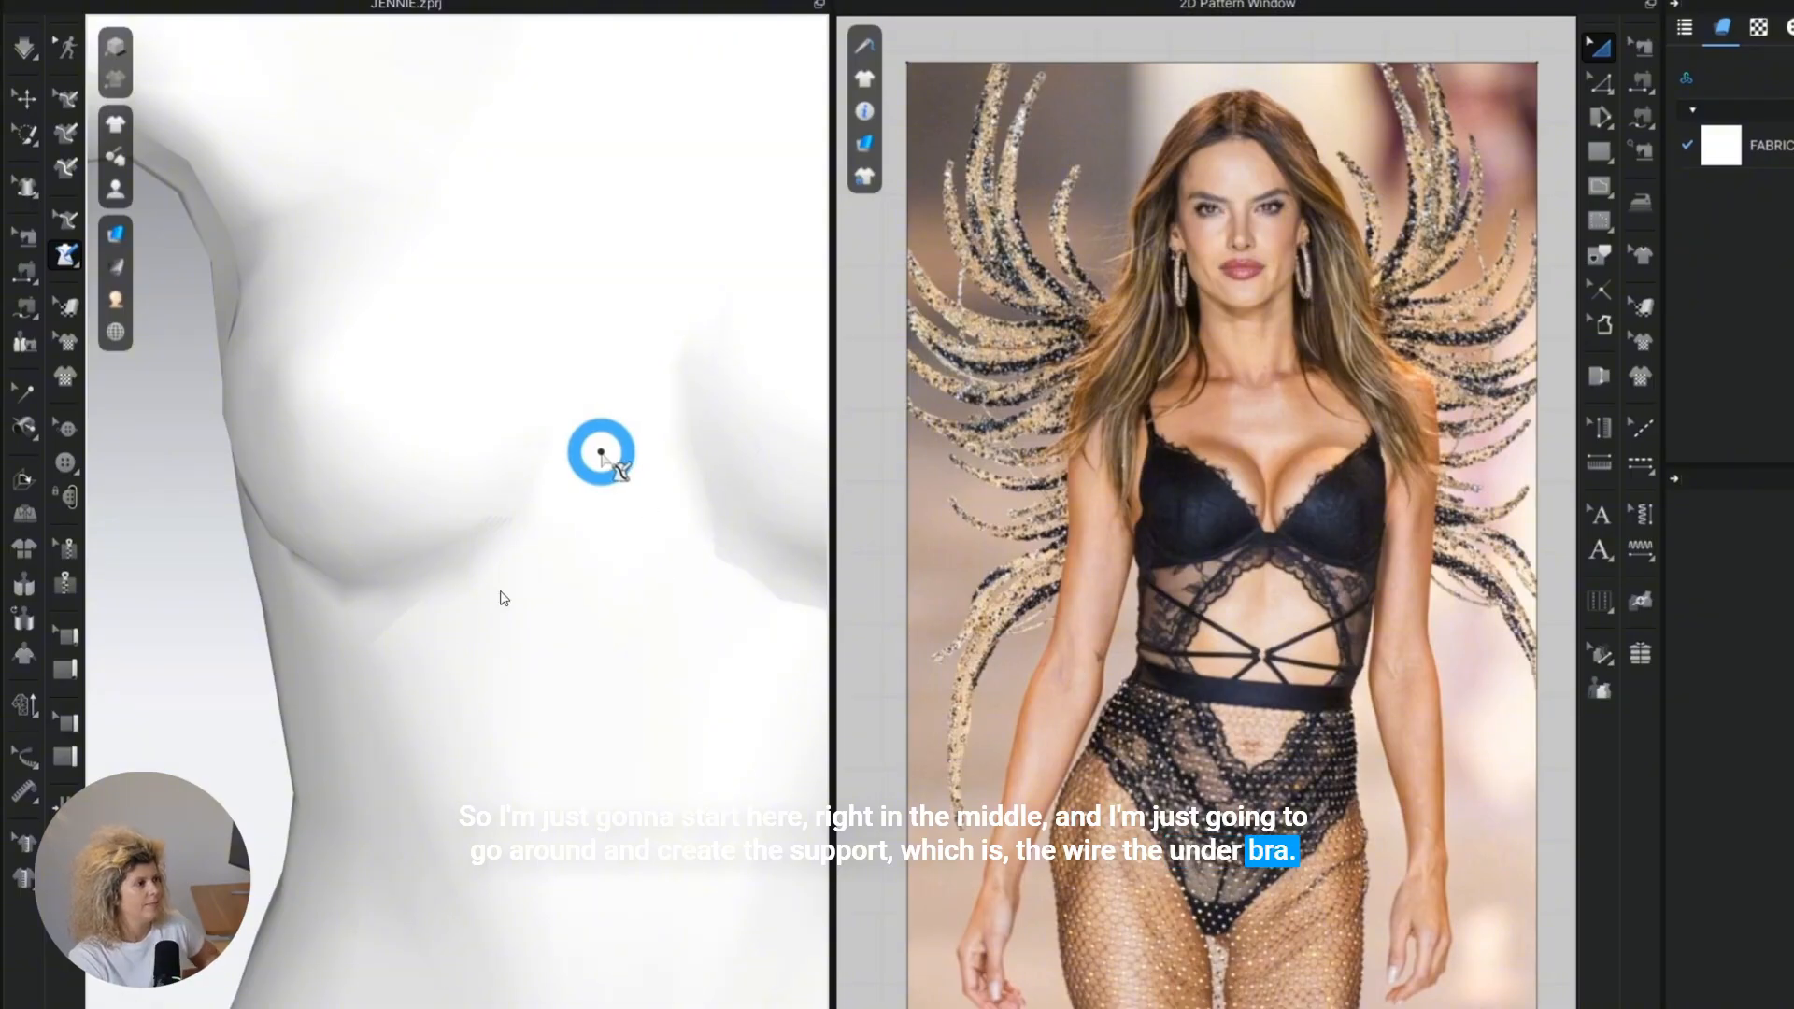
# Draw the underwire's upper edge on the avatar with the 3D pen, from mid-chest around beneath one breast to the side.
pyautogui.moveTo(564, 489); pyautogui.dragTo(578, 499, button='right')
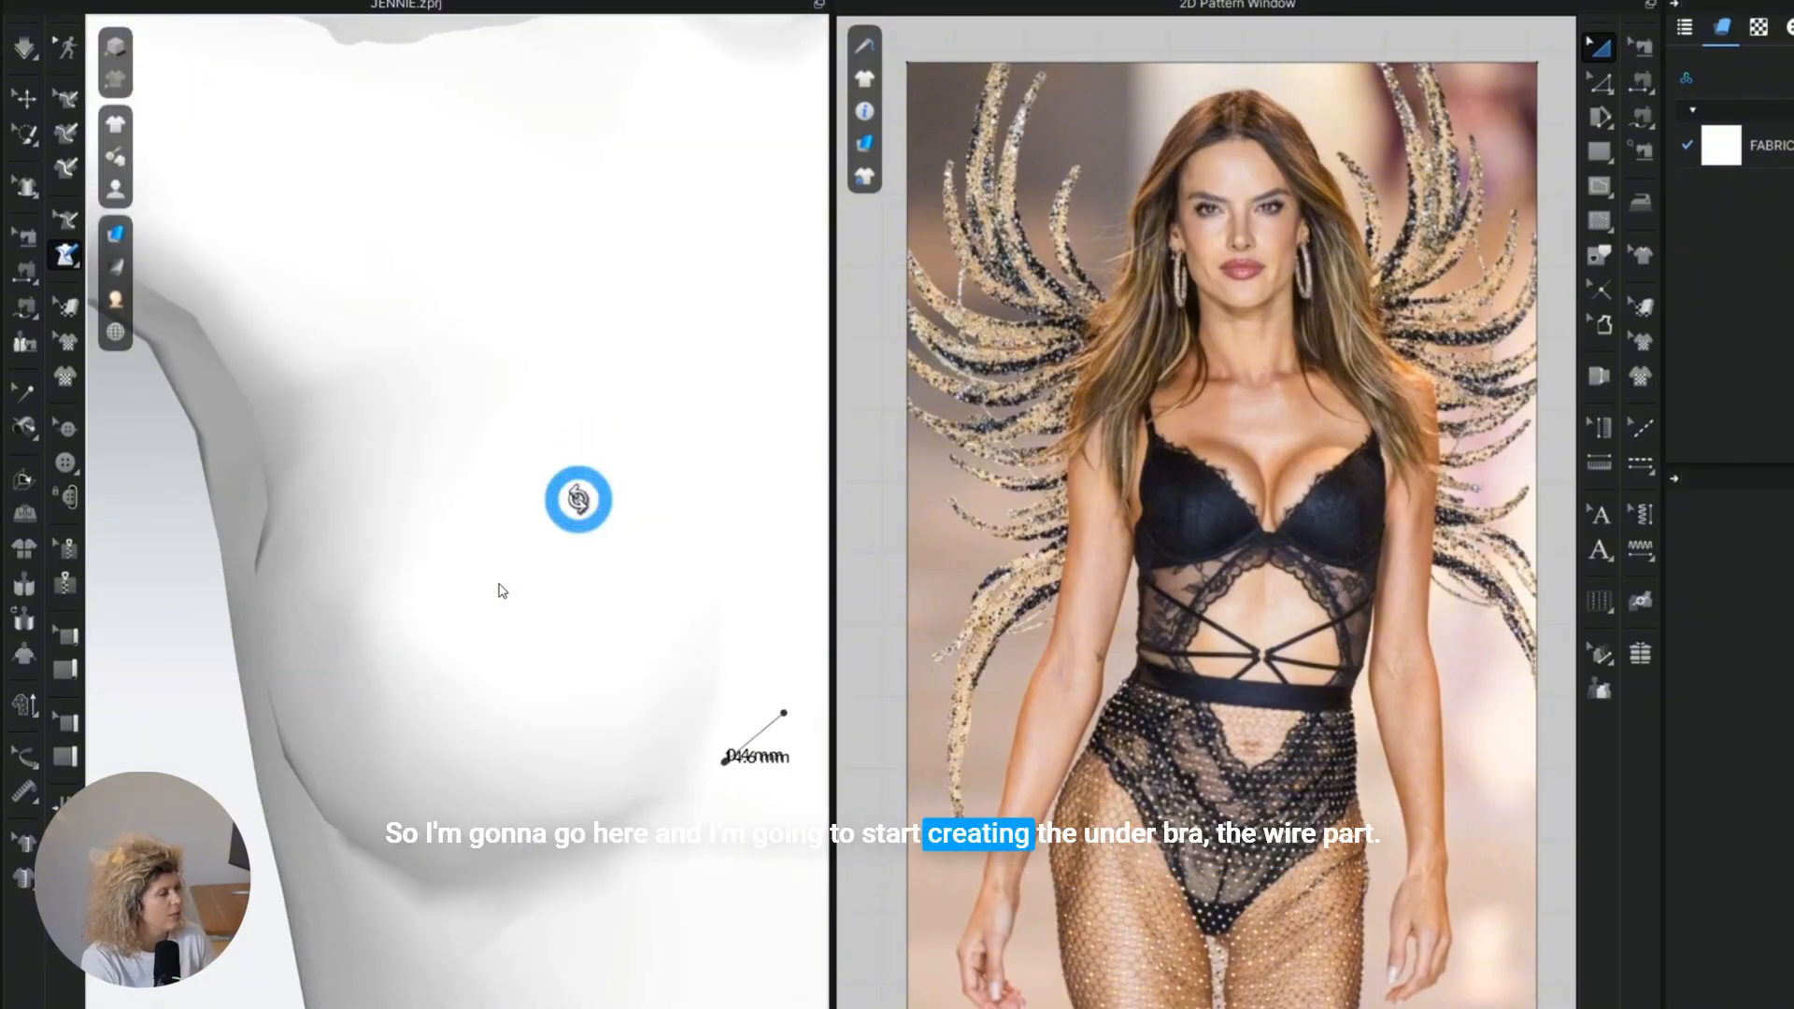
pyautogui.scroll(-3, 578, 509)
pyautogui.scroll(-3, 585, 615)
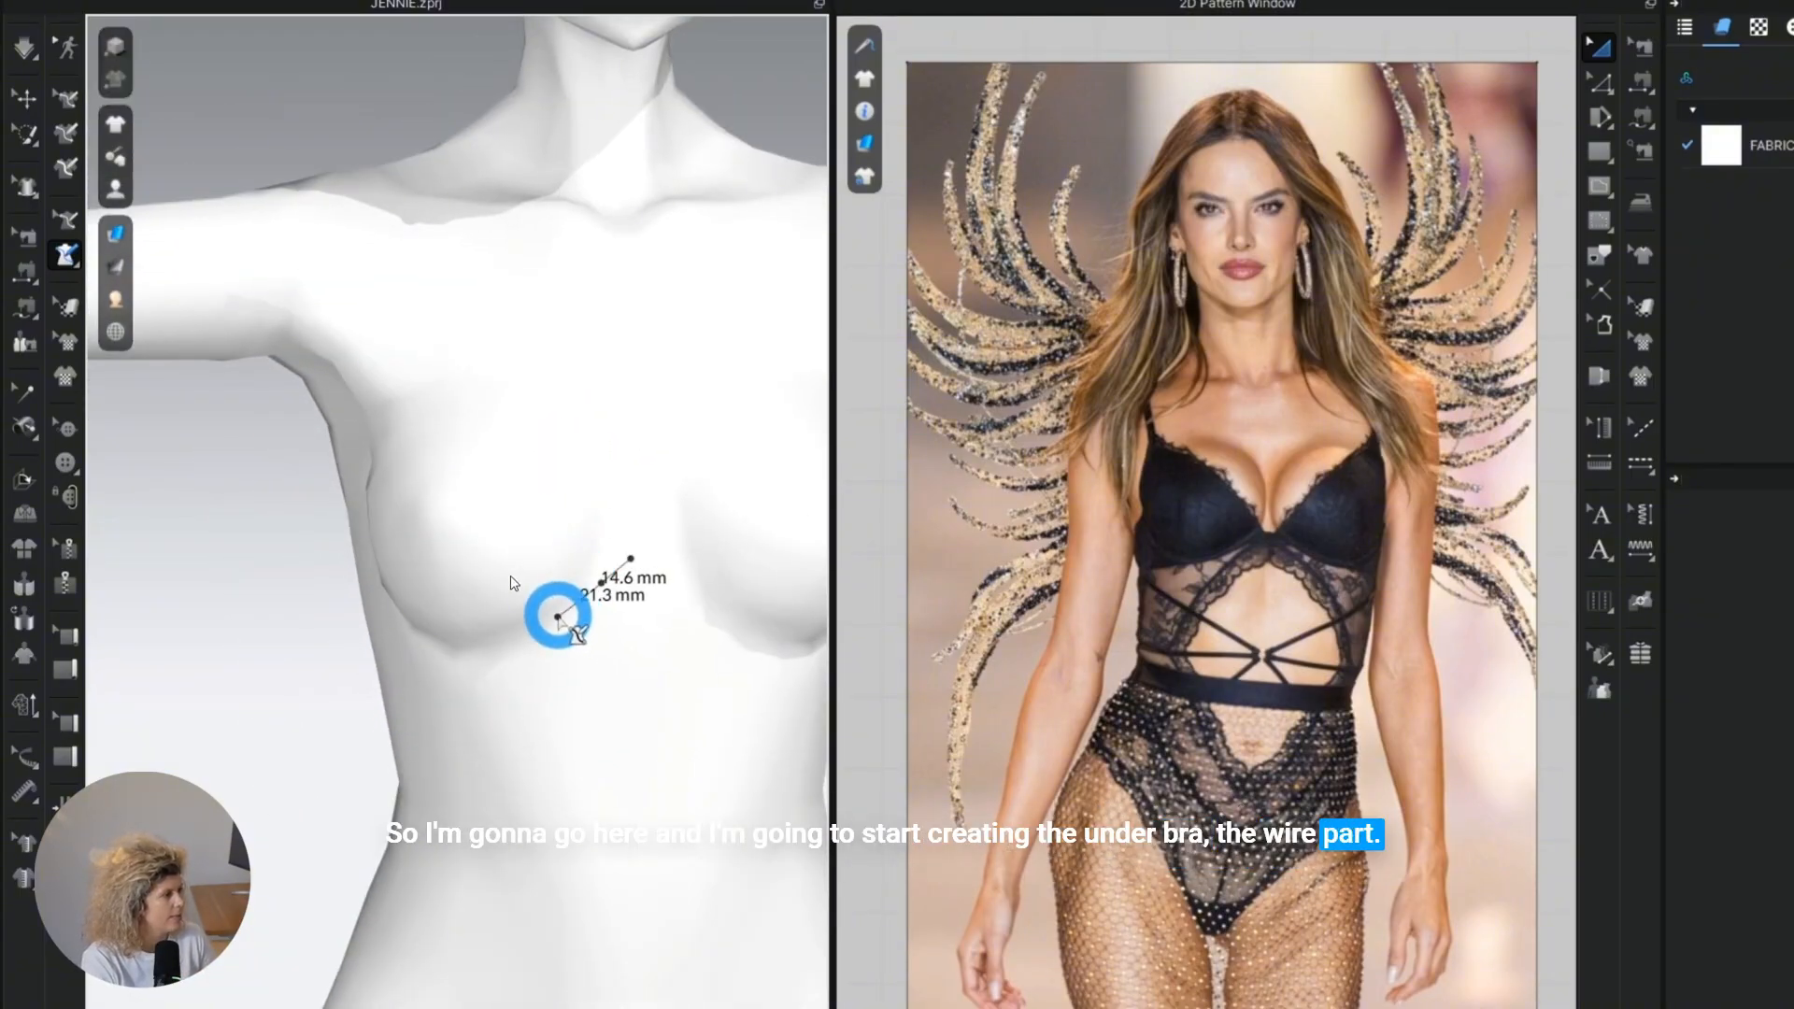
pyautogui.moveTo(557, 609); pyautogui.dragTo(592, 625, button='right')
pyautogui.click(644, 671)
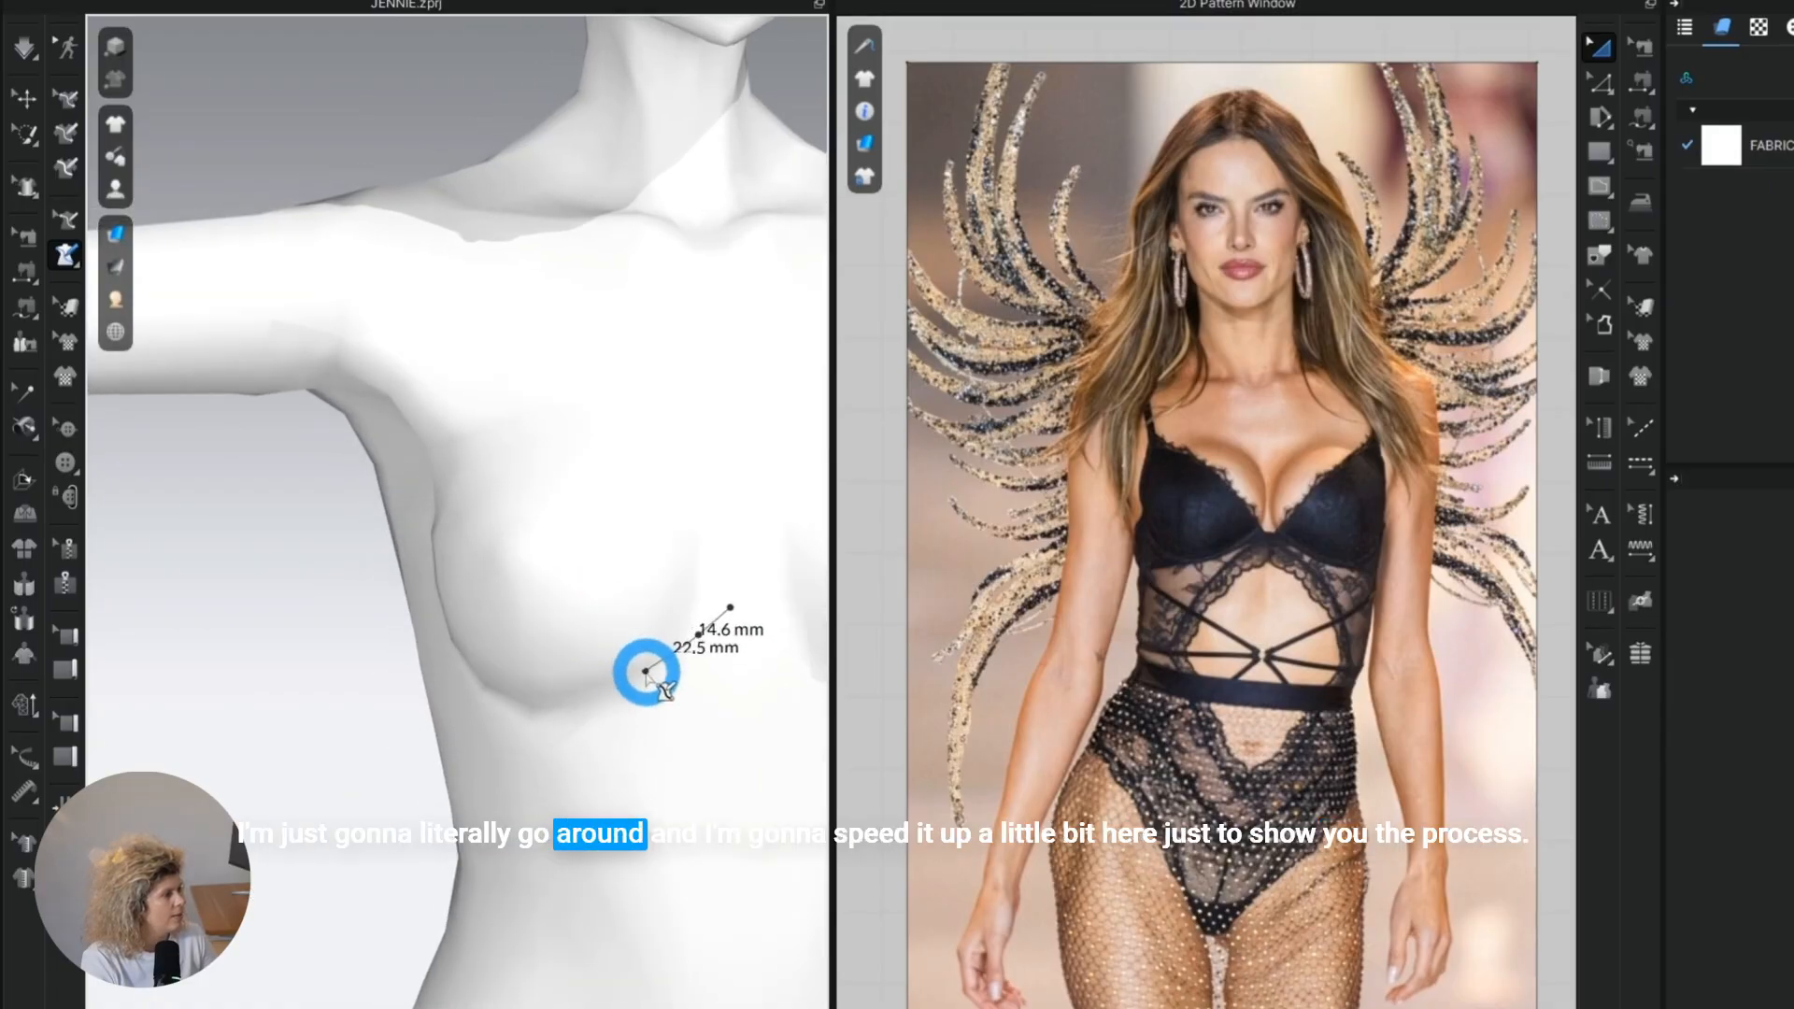
pyautogui.click(595, 695)
pyautogui.click(536, 701)
pyautogui.click(468, 664)
pyautogui.scroll(2, 469, 663)
pyautogui.moveTo(468, 664); pyautogui.dragTo(600, 872, button='middle')
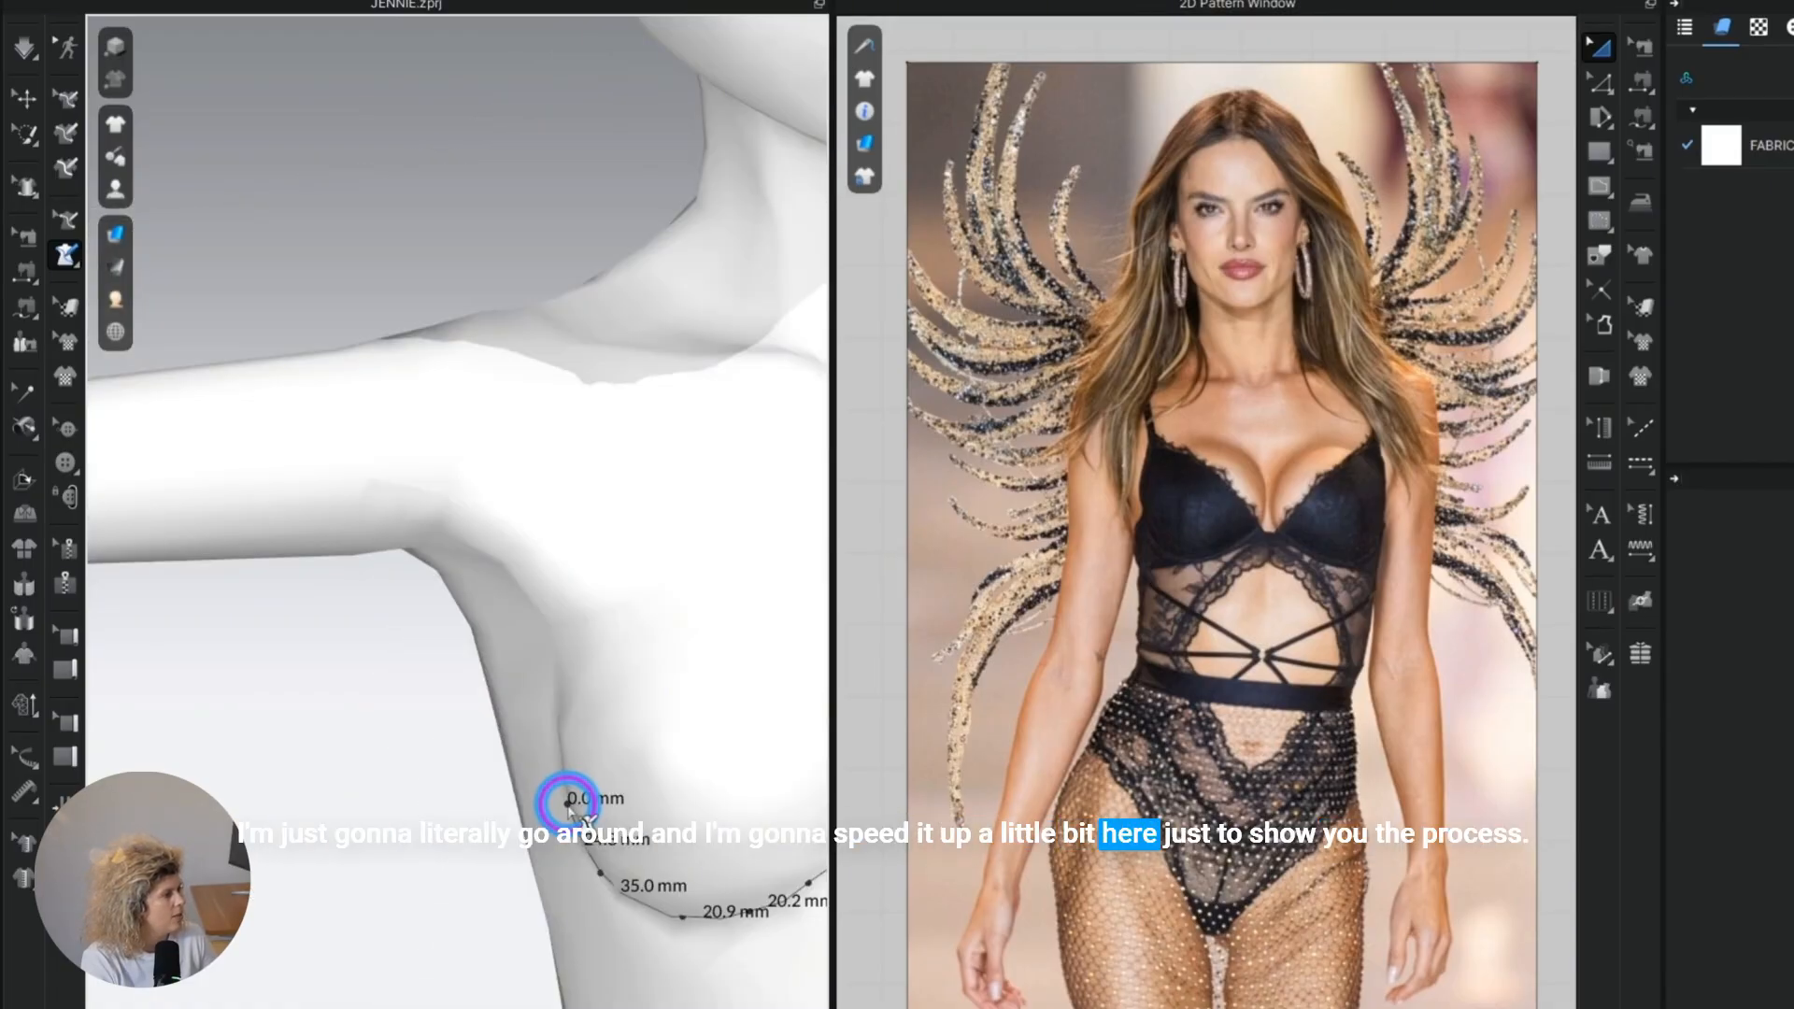
pyautogui.scroll(2, 567, 805)
pyautogui.moveTo(567, 805); pyautogui.dragTo(360, 348, button='middle')
# Draw the underwire's side end and lower edge back to mid-chest, closing the outline as a strip about 7 to 10 mm wide.
pyautogui.click(346, 280)
pyautogui.click(323, 282)
pyautogui.click(340, 359)
pyautogui.click(388, 447)
pyautogui.click(473, 495)
pyautogui.click(555, 510)
pyautogui.click(608, 477)
pyautogui.moveTo(609, 477); pyautogui.dragTo(271, 261, button='middle')
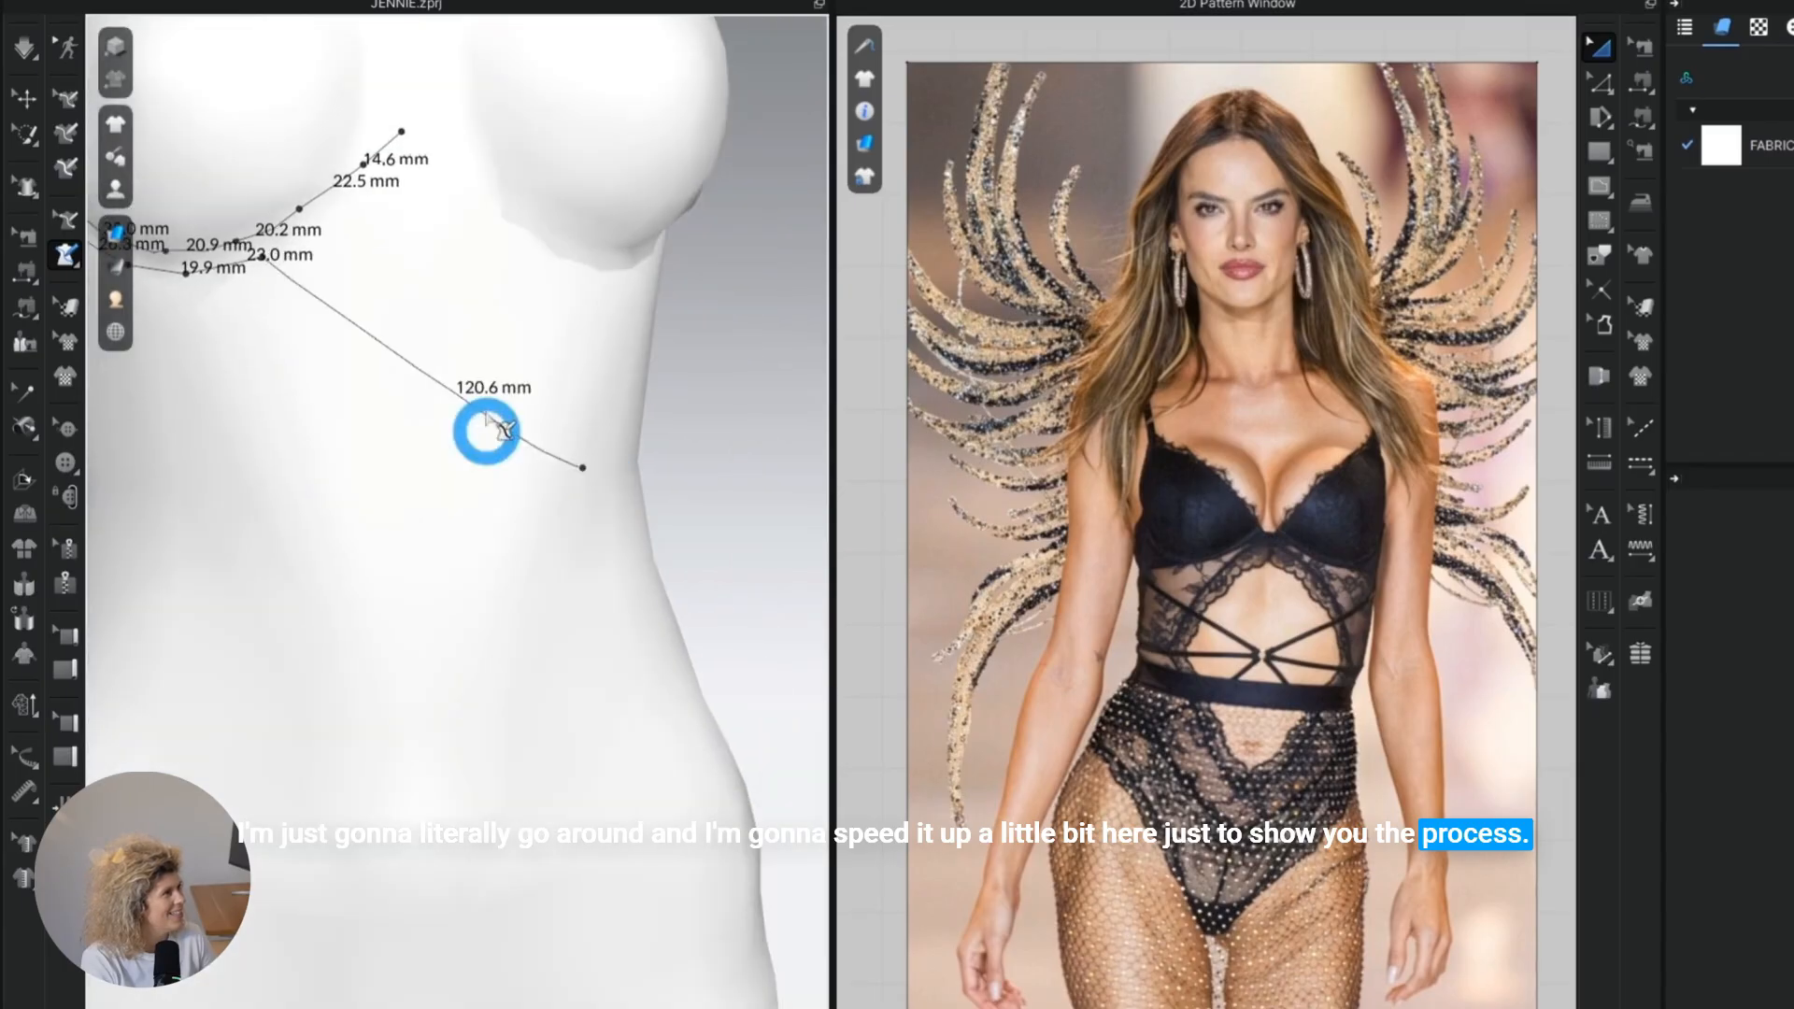
pyautogui.moveTo(610, 549); pyautogui.dragTo(545, 506, button='middle')
pyautogui.click(643, 588)
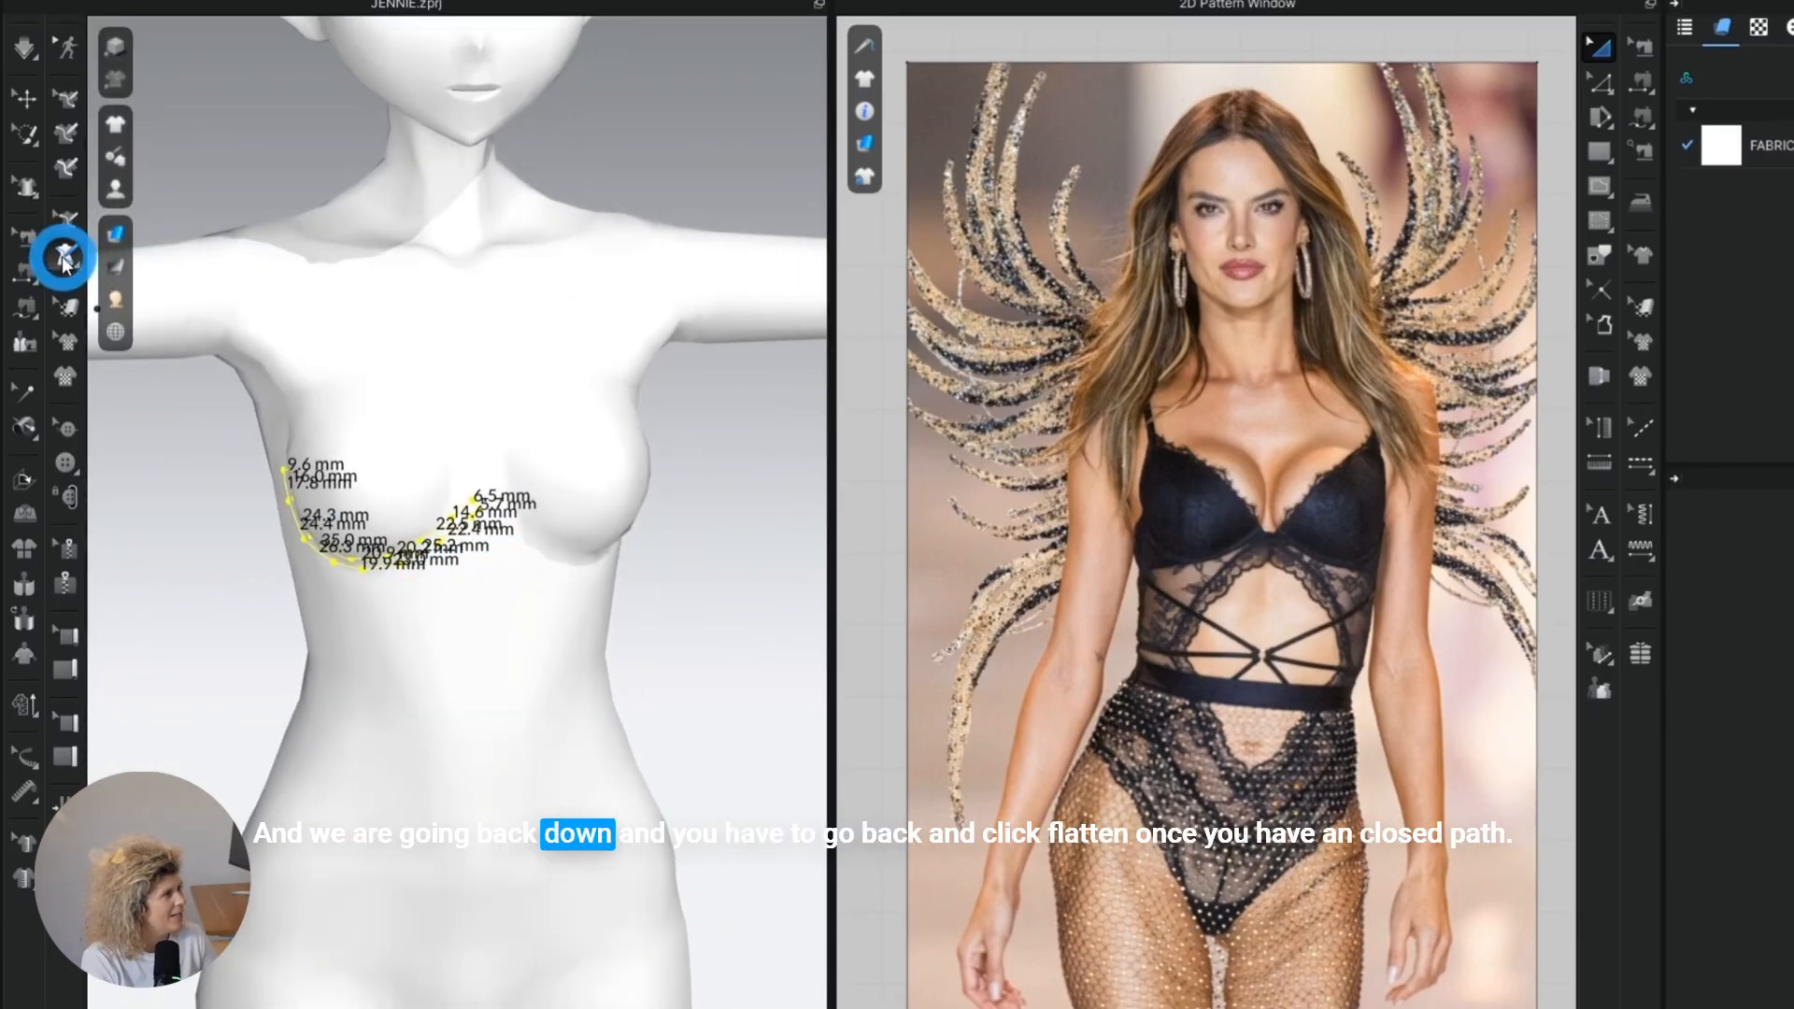
# Flatten the closed underwire outline on the avatar into a 2D pattern piece.
pyautogui.click(66, 252)
pyautogui.click(154, 281)
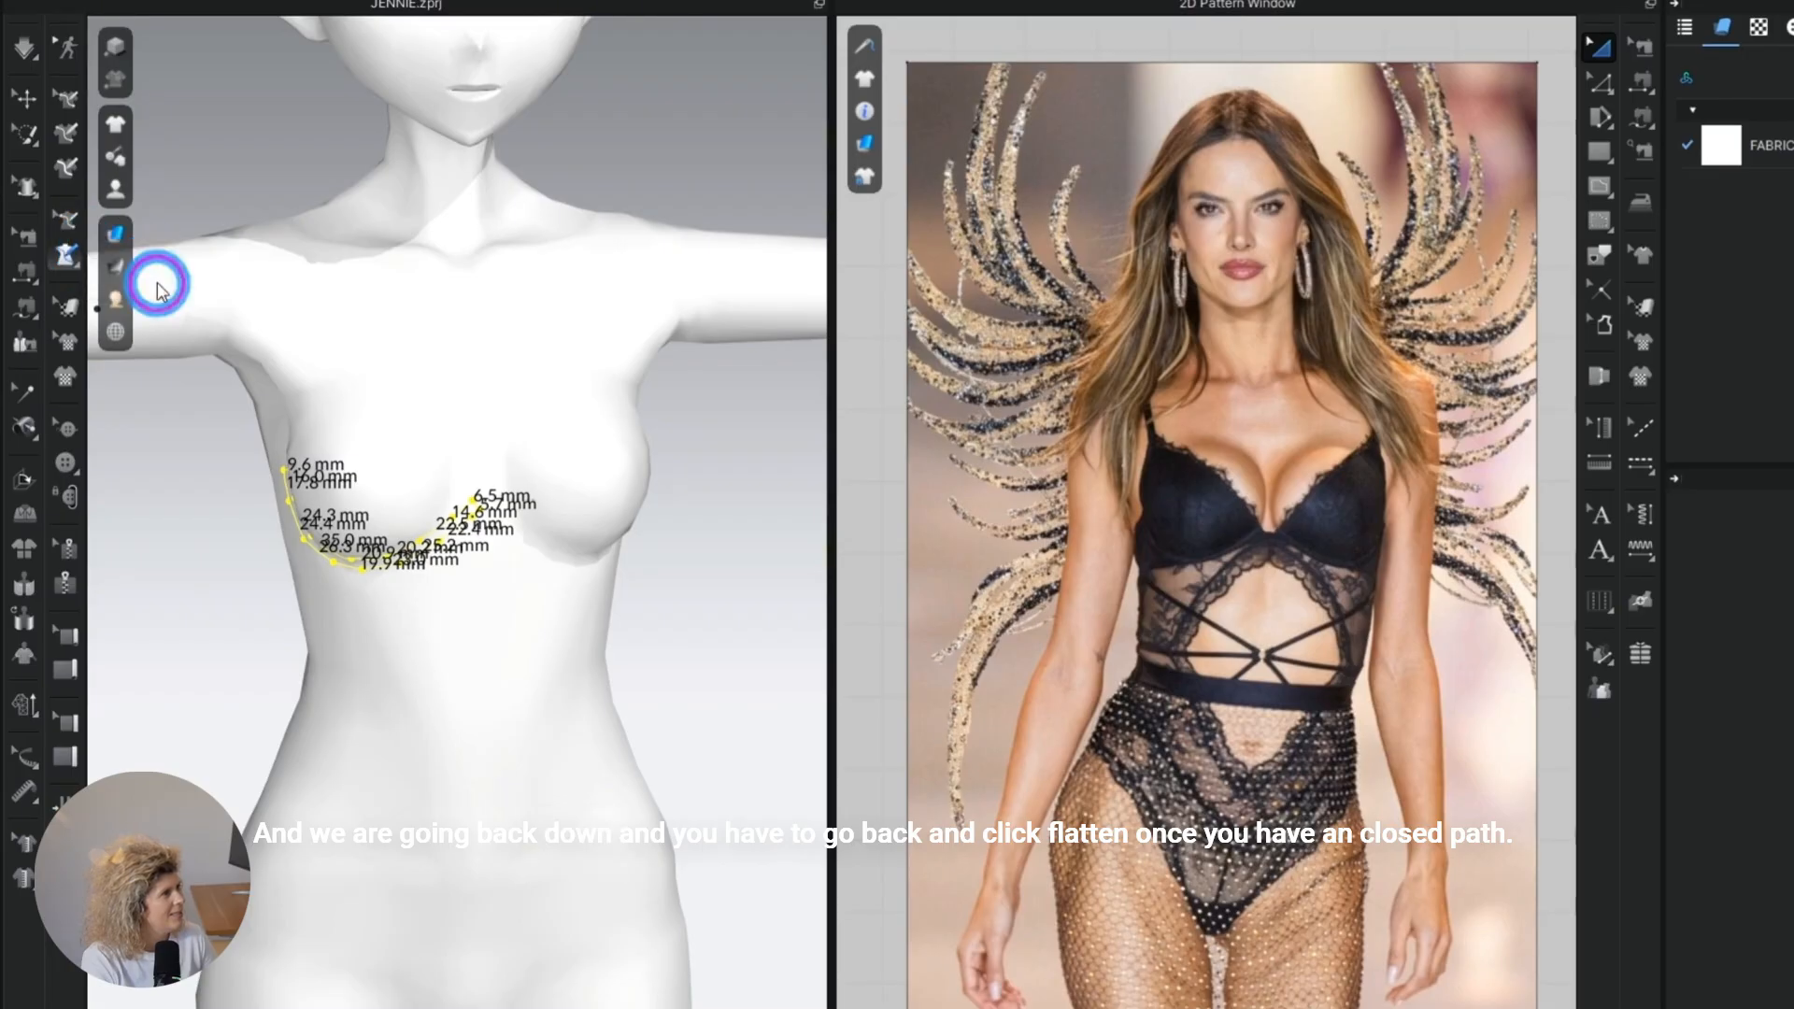
pyautogui.click(394, 561)
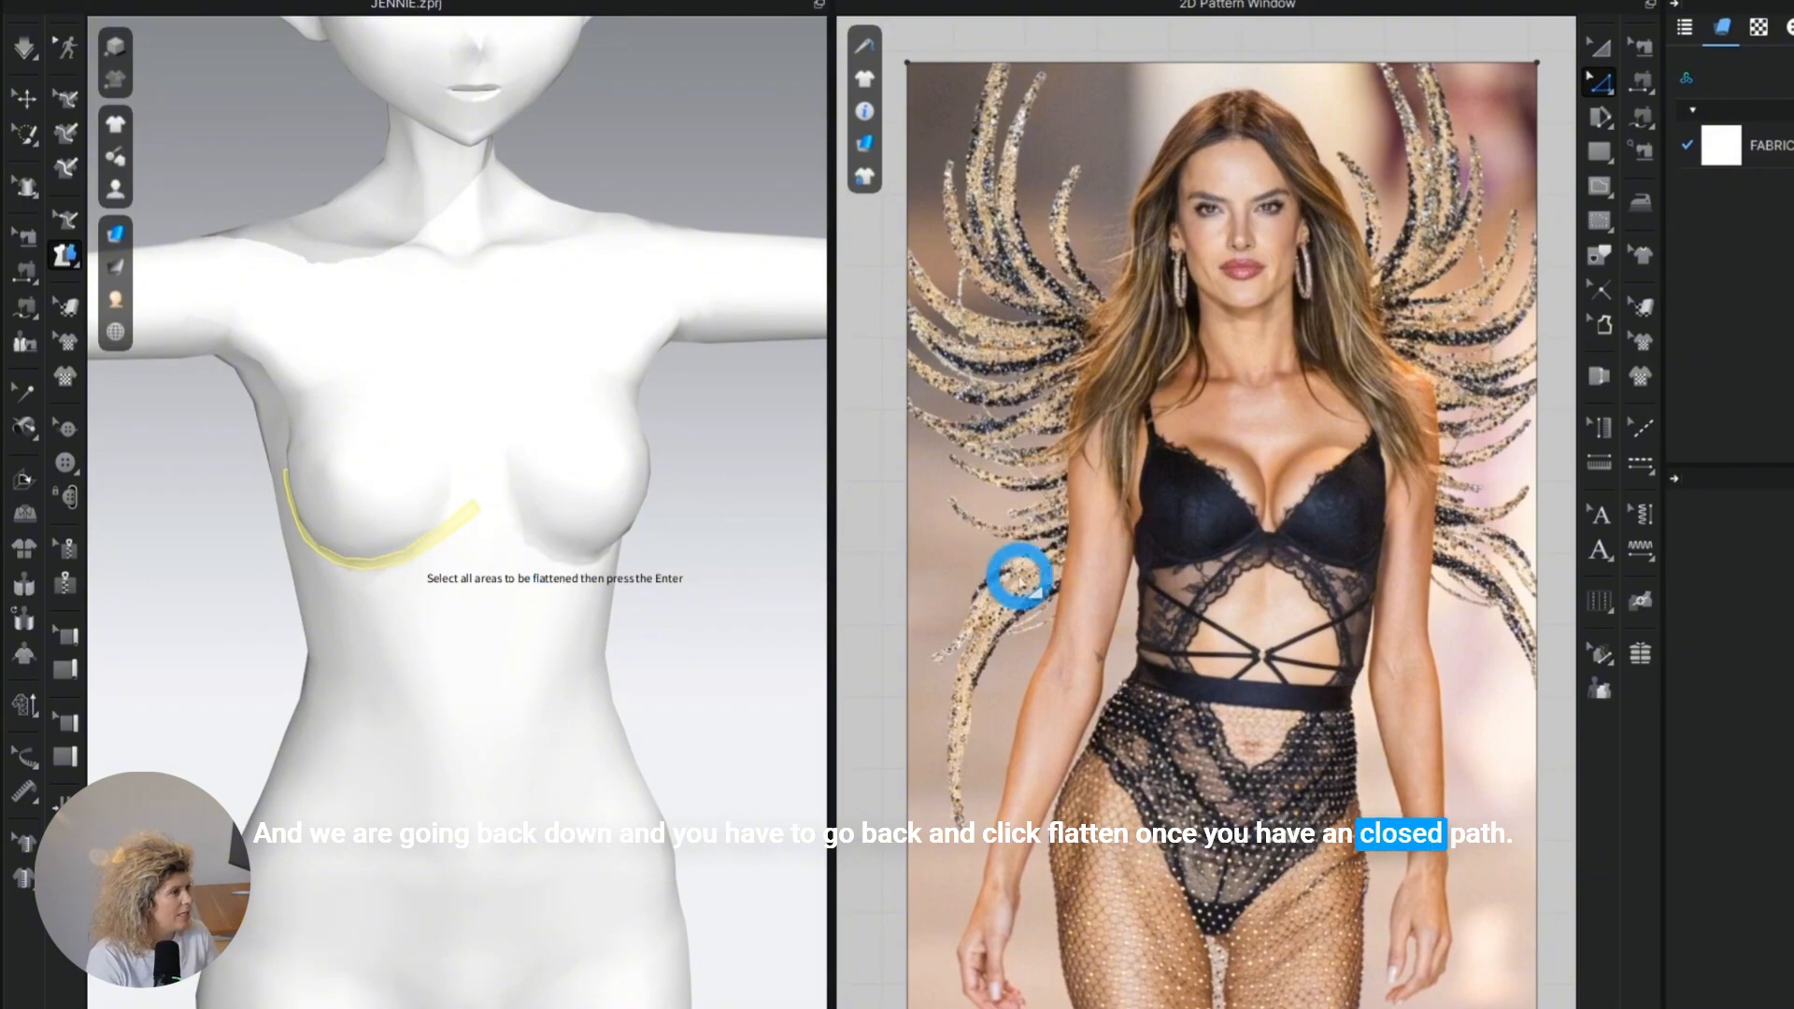
pyautogui.press('Return')
pyautogui.scroll(-8, 996, 603)
pyautogui.moveTo(1000, 598); pyautogui.dragTo(1449, 571, button='middle')
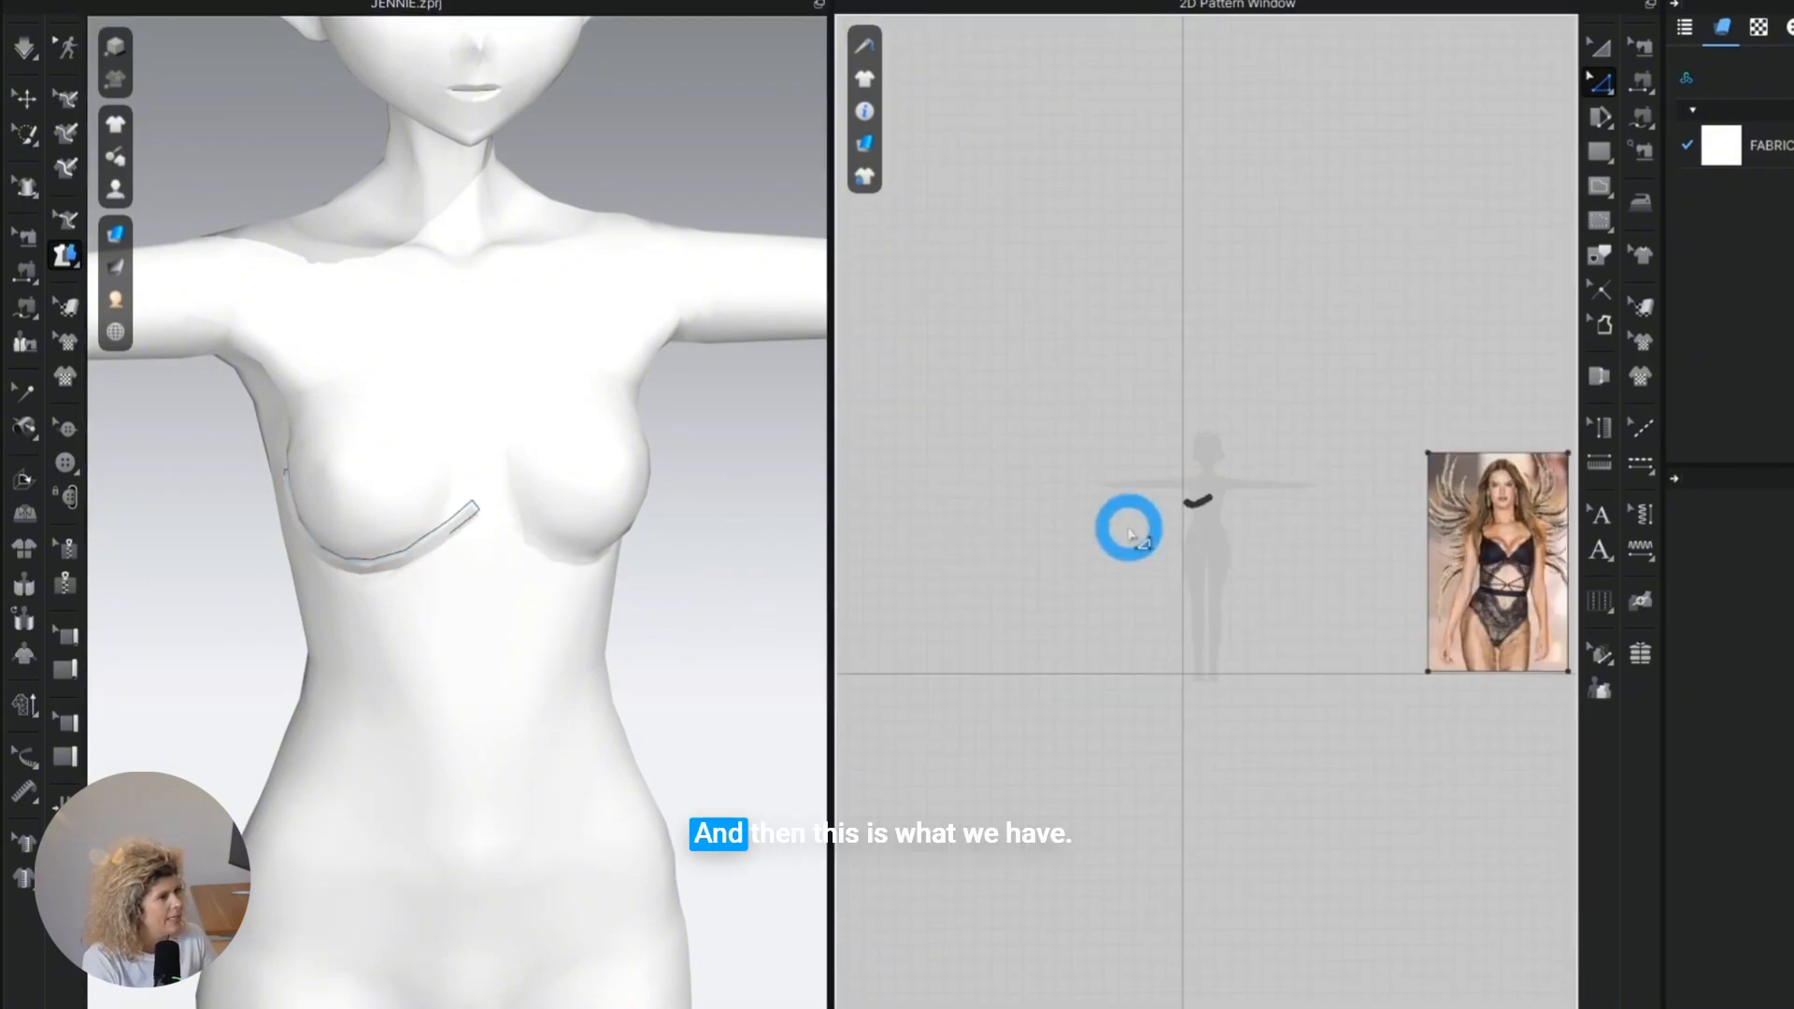
pyautogui.scroll(10, 1121, 525)
pyautogui.scroll(-3, 383, 584)
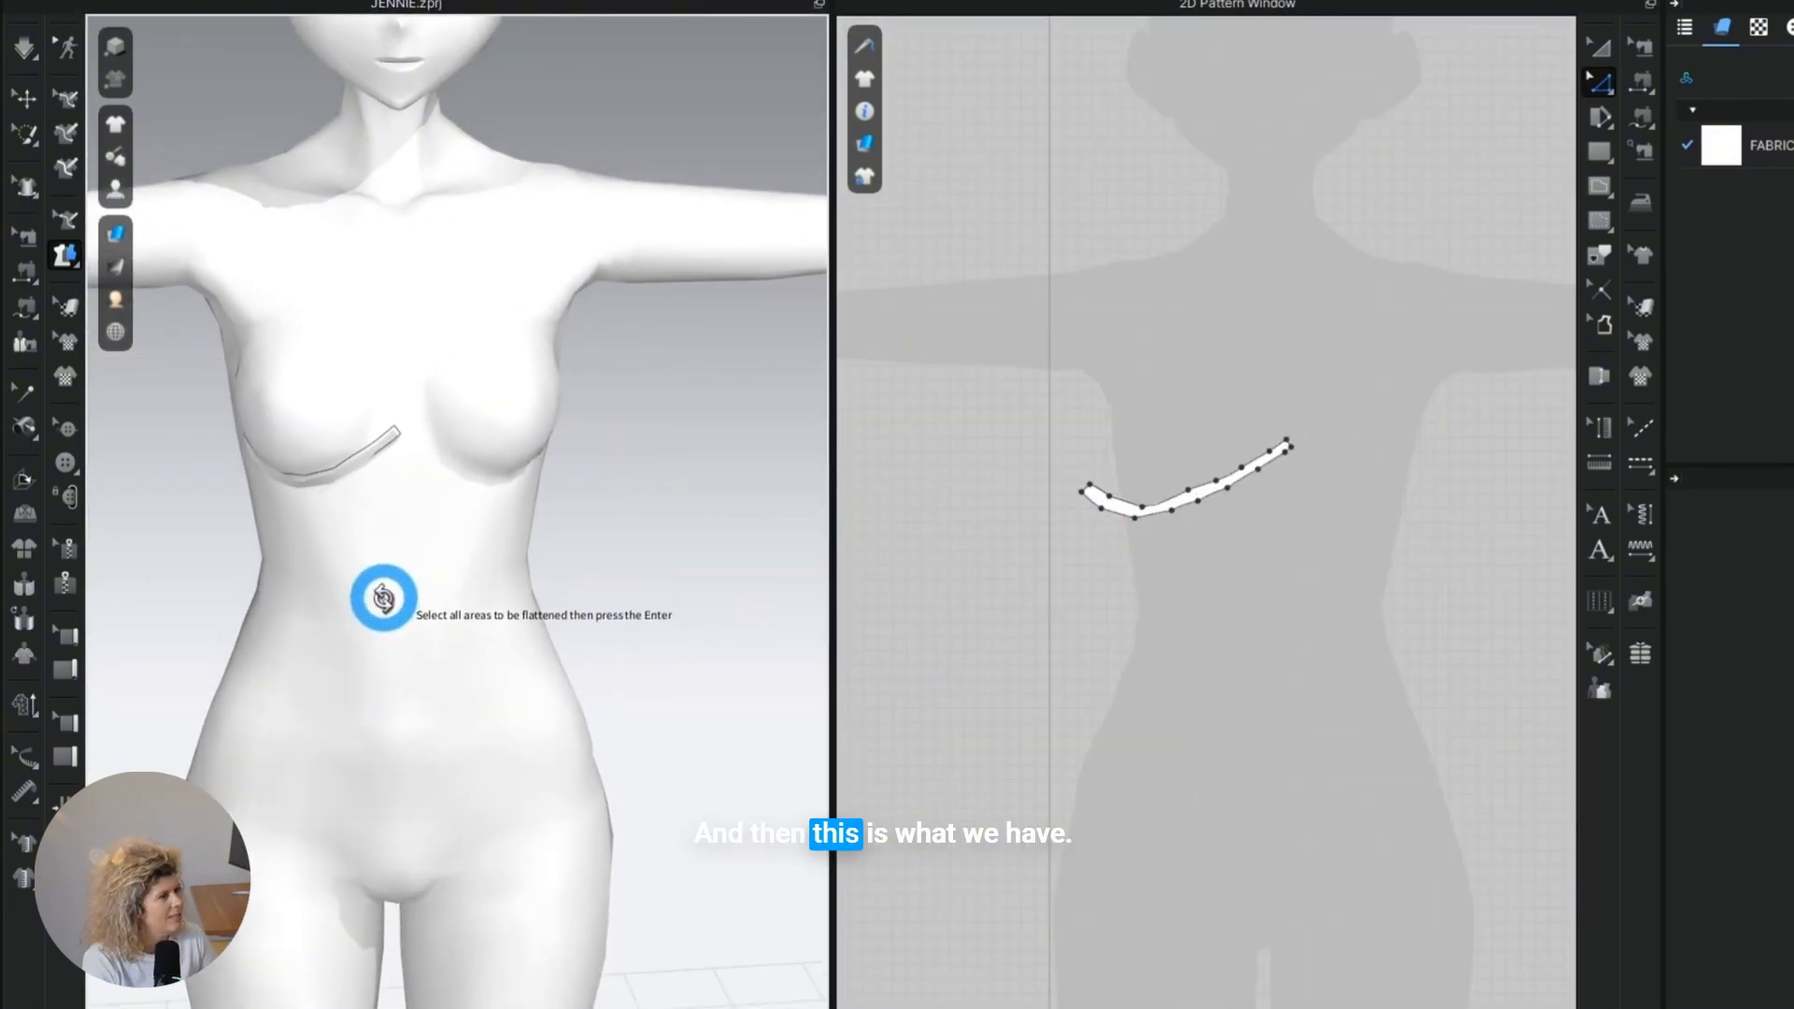
# Replace the underwire piece's segmented upper edge with a smooth curve between its two end points and fine-tune its shape.
pyautogui.scroll(5, 271, 512)
pyautogui.moveTo(304, 513); pyautogui.dragTo(533, 509, button='middle')
pyautogui.click(25, 98)
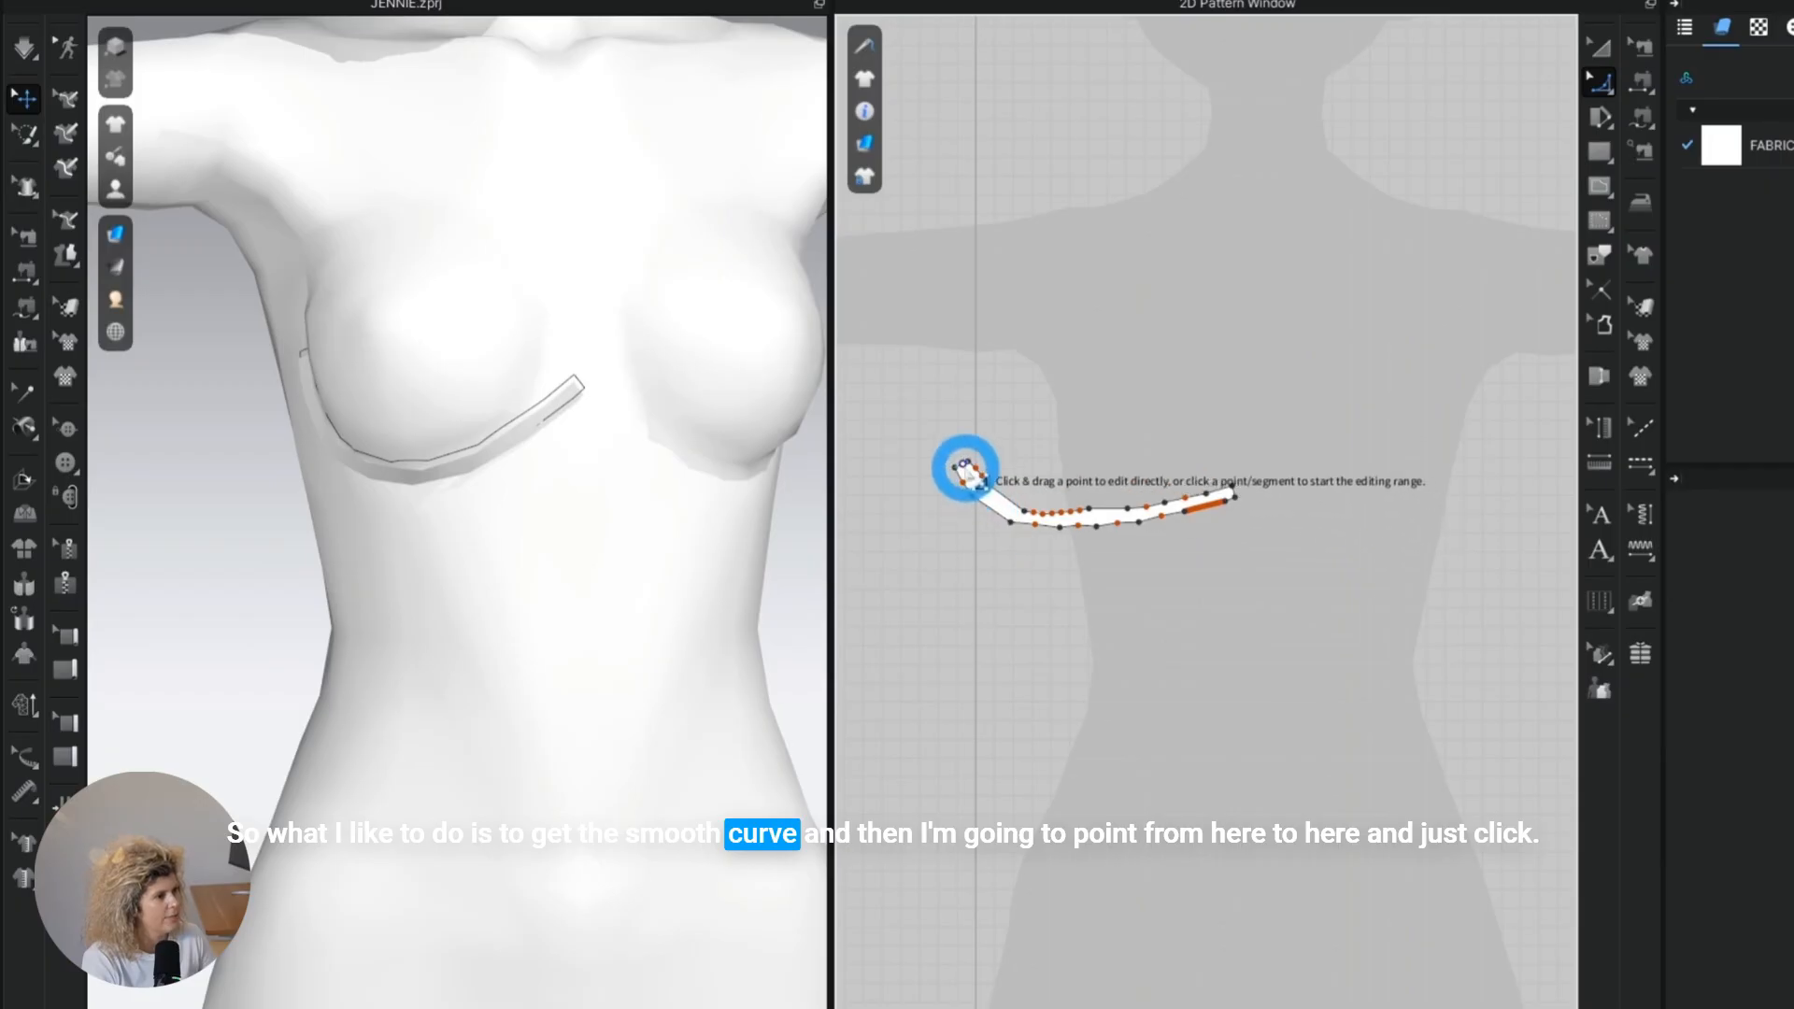
pyautogui.click(967, 464)
pyautogui.click(1231, 488)
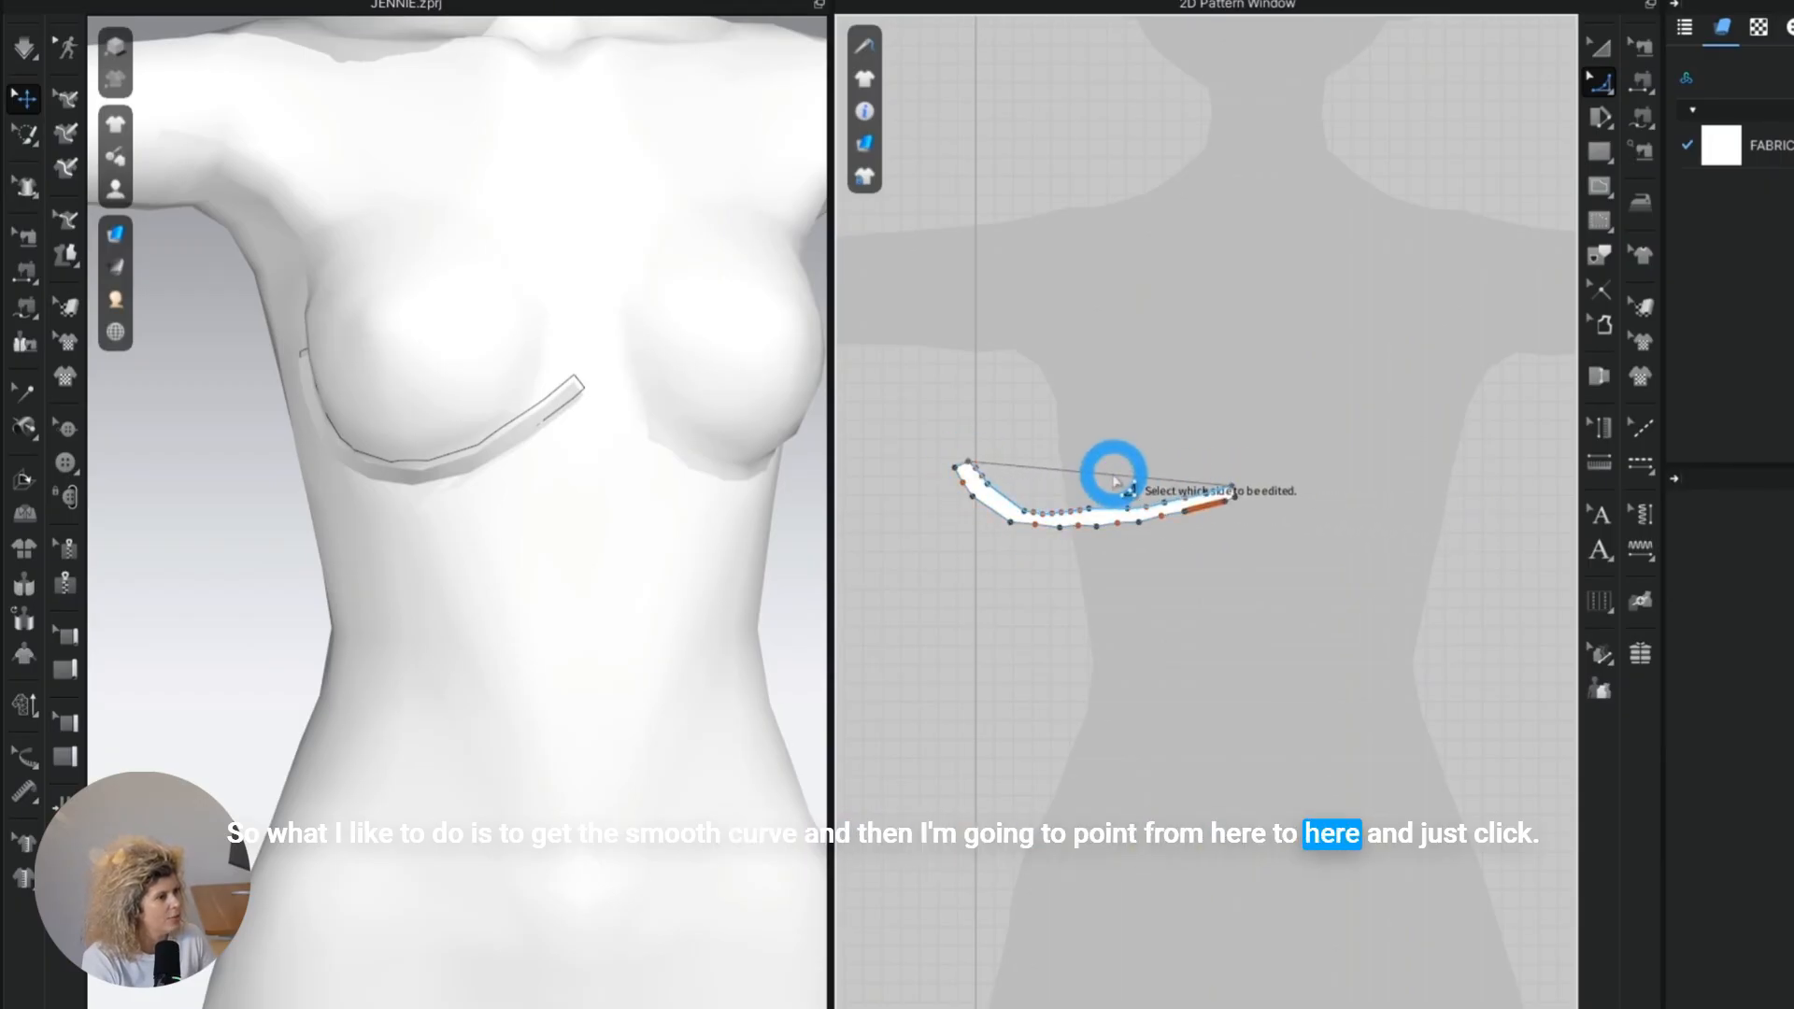
pyautogui.click(1076, 509)
pyautogui.moveTo(1077, 512)
pyautogui.mouseDown()
pyautogui.moveTo(1081, 468)
pyautogui.moveTo(1057, 520)
pyautogui.mouseUp()
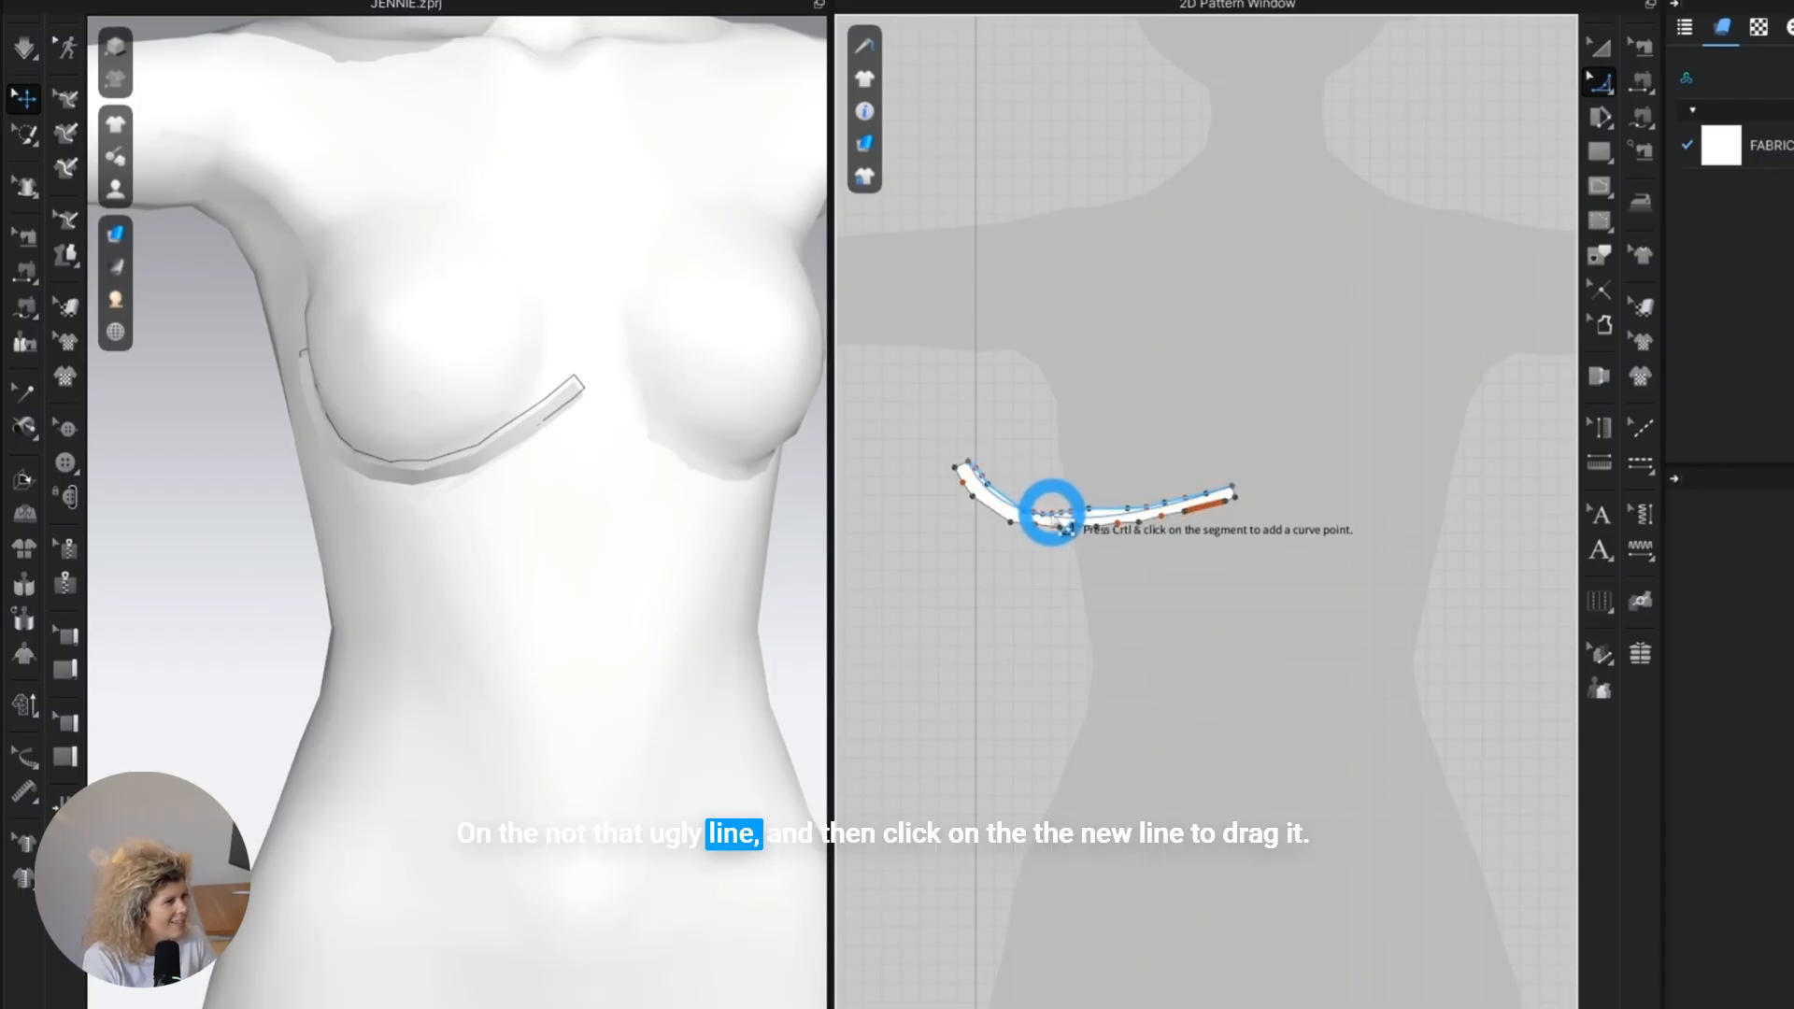
pyautogui.moveTo(1053, 512); pyautogui.dragTo(1050, 513)
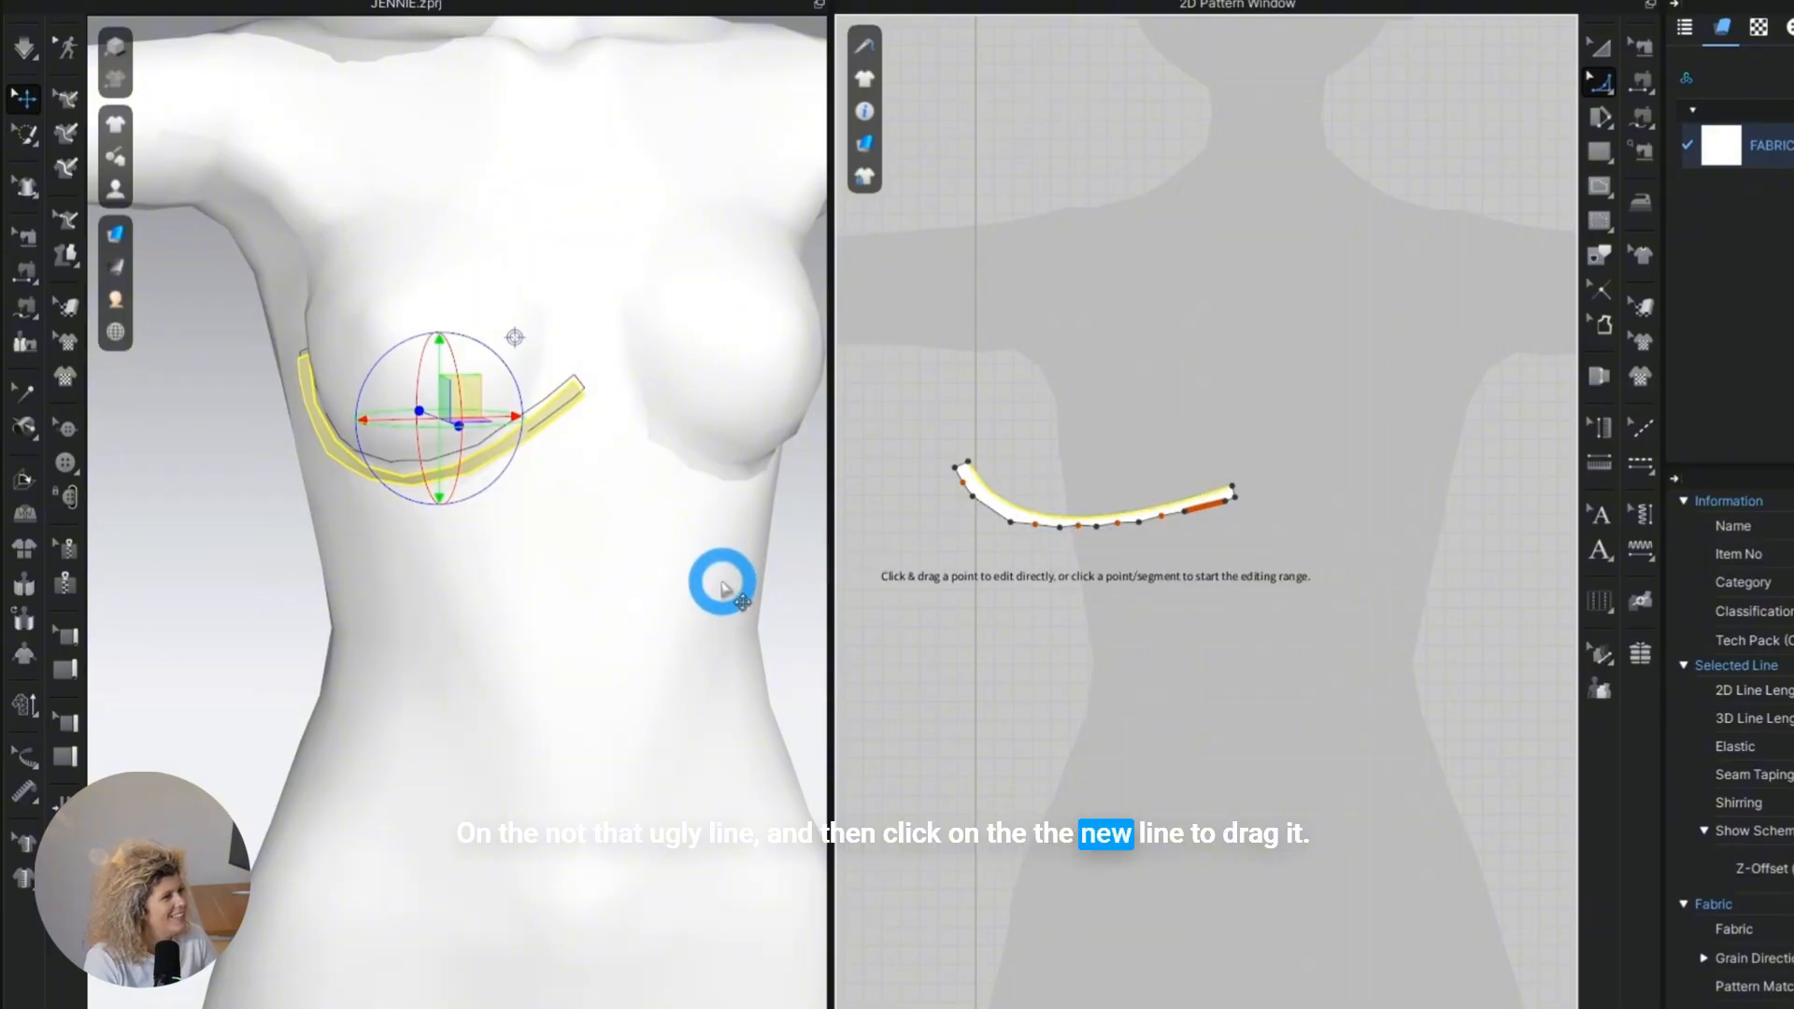
pyautogui.scroll(5, 485, 524)
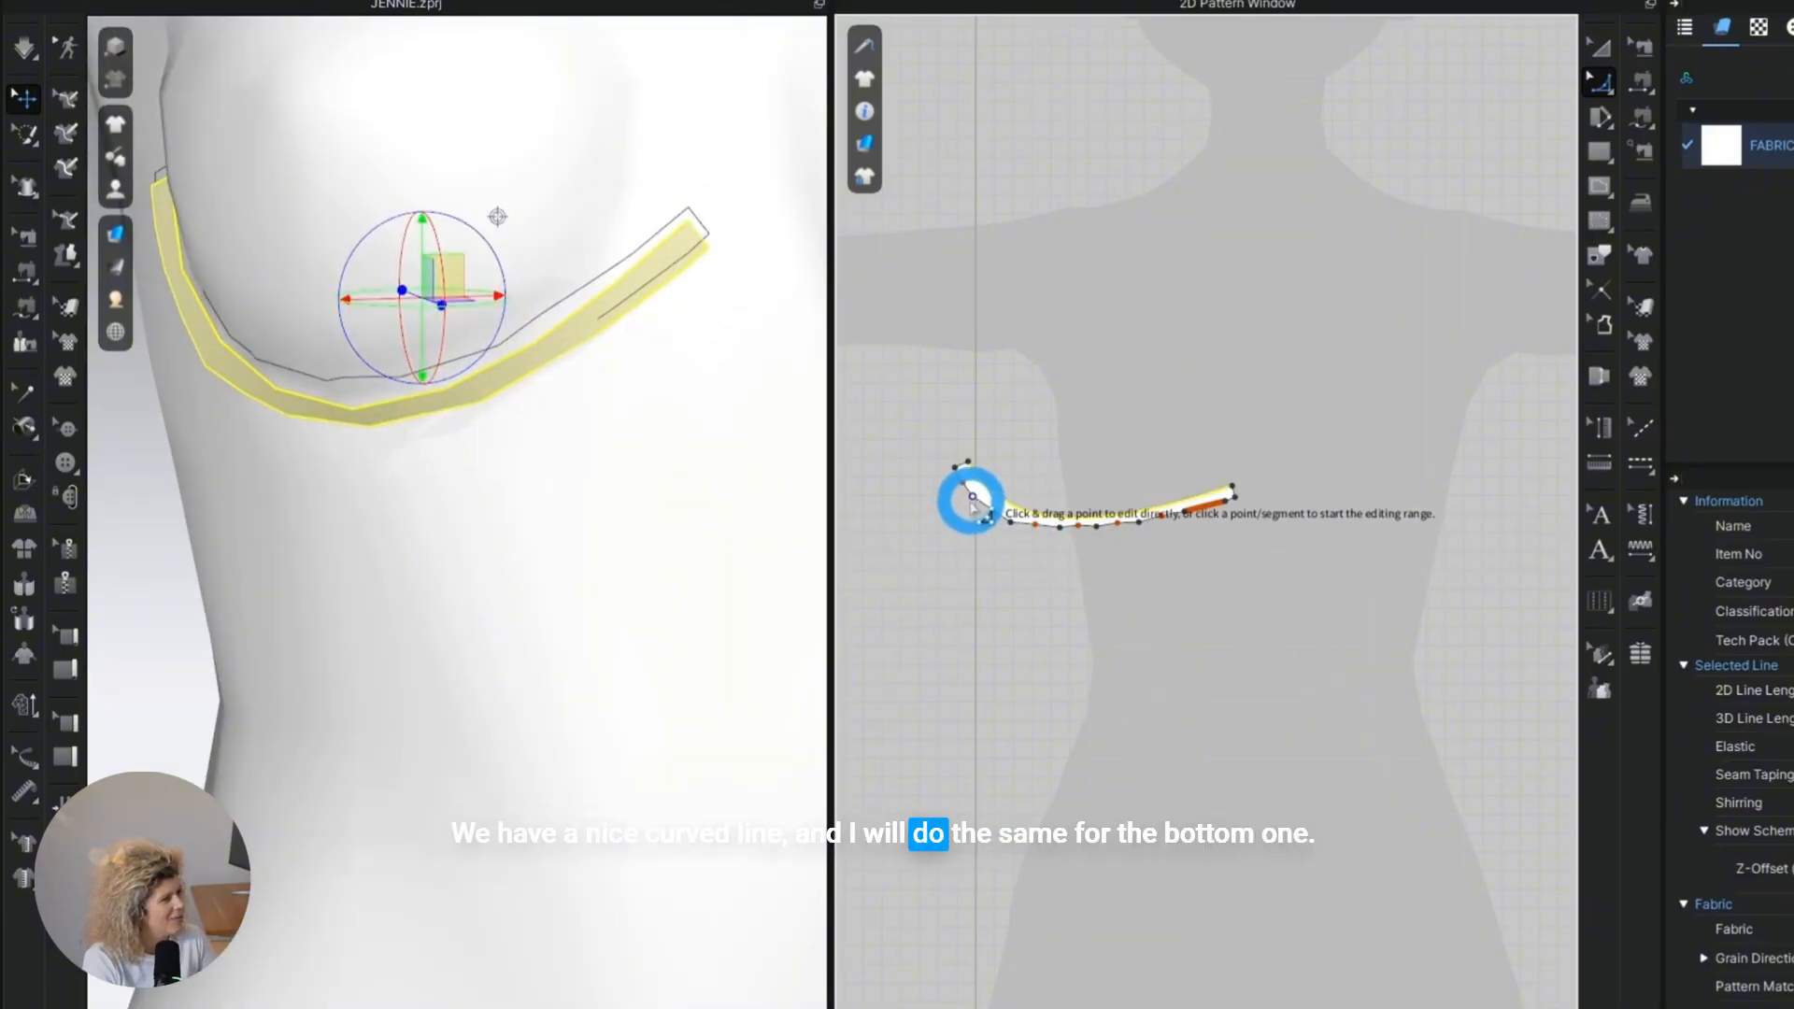
pyautogui.click(1065, 513)
pyautogui.scroll(3, 1066, 513)
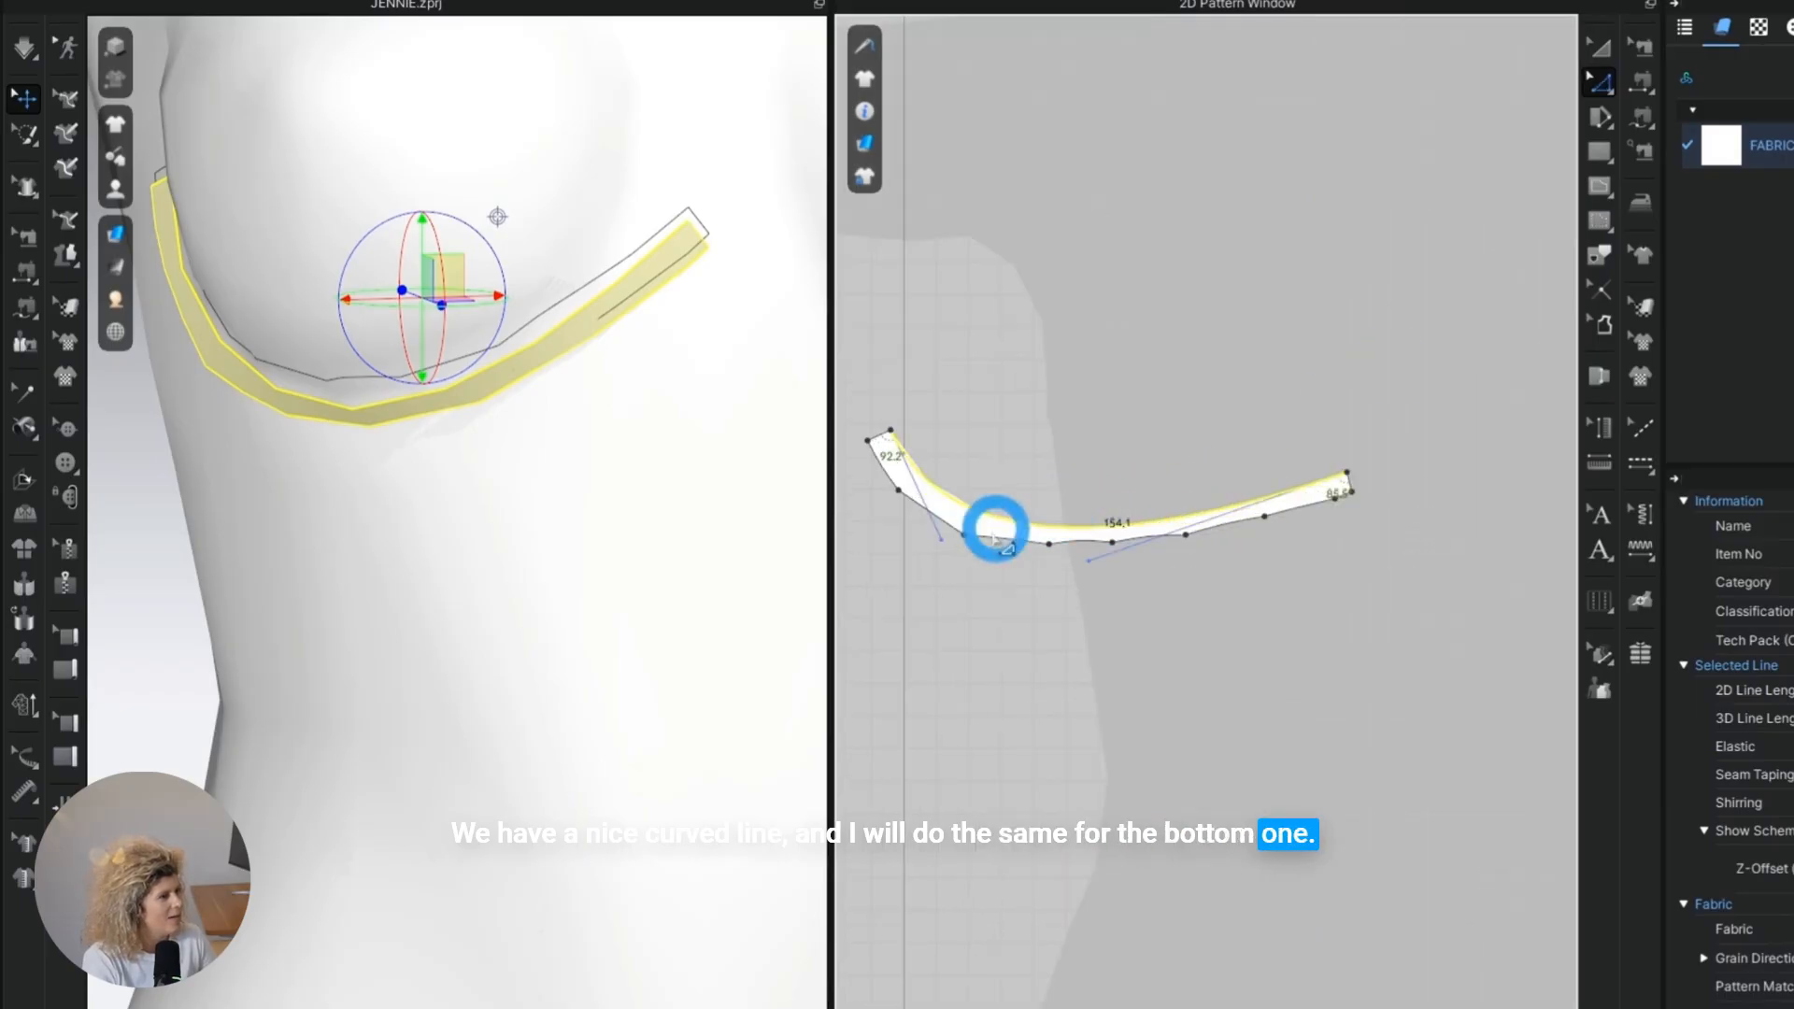
pyautogui.moveTo(944, 537); pyautogui.dragTo(945, 529)
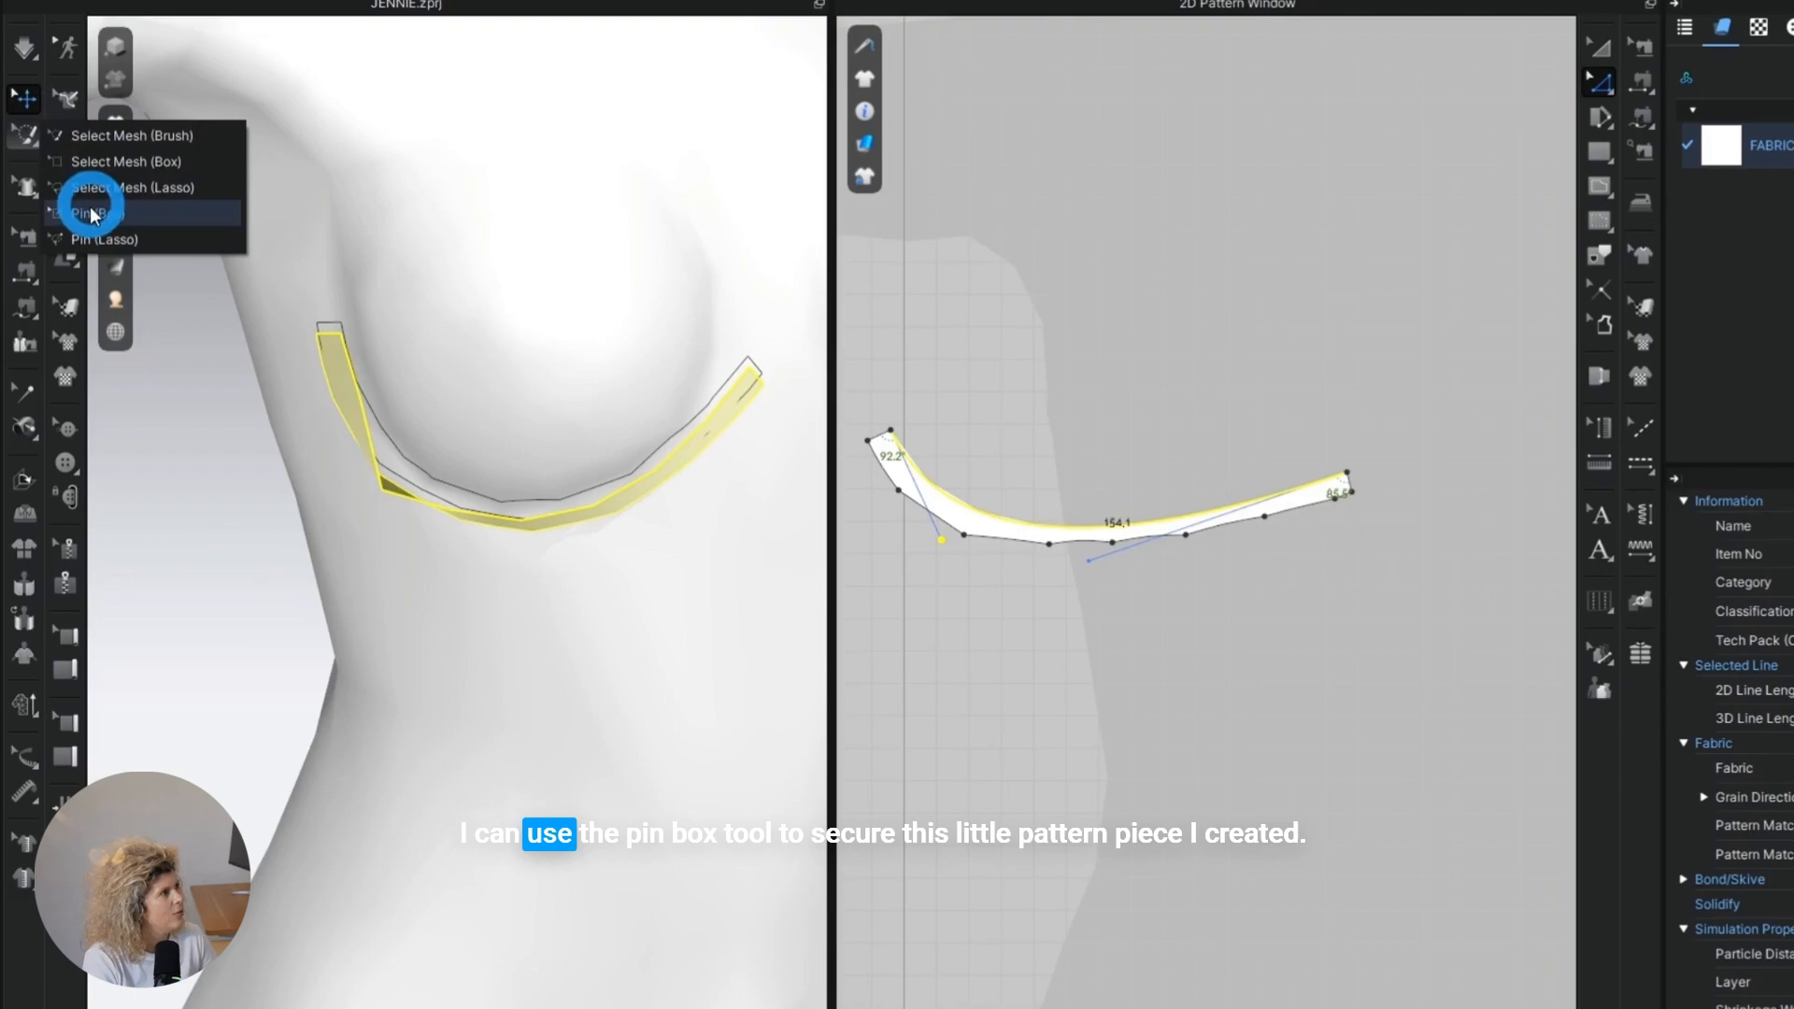
# Pin both ends of the underwire strip with box selections and simulate it, pulling the strip into place under the breast.
pyautogui.click(88, 200)
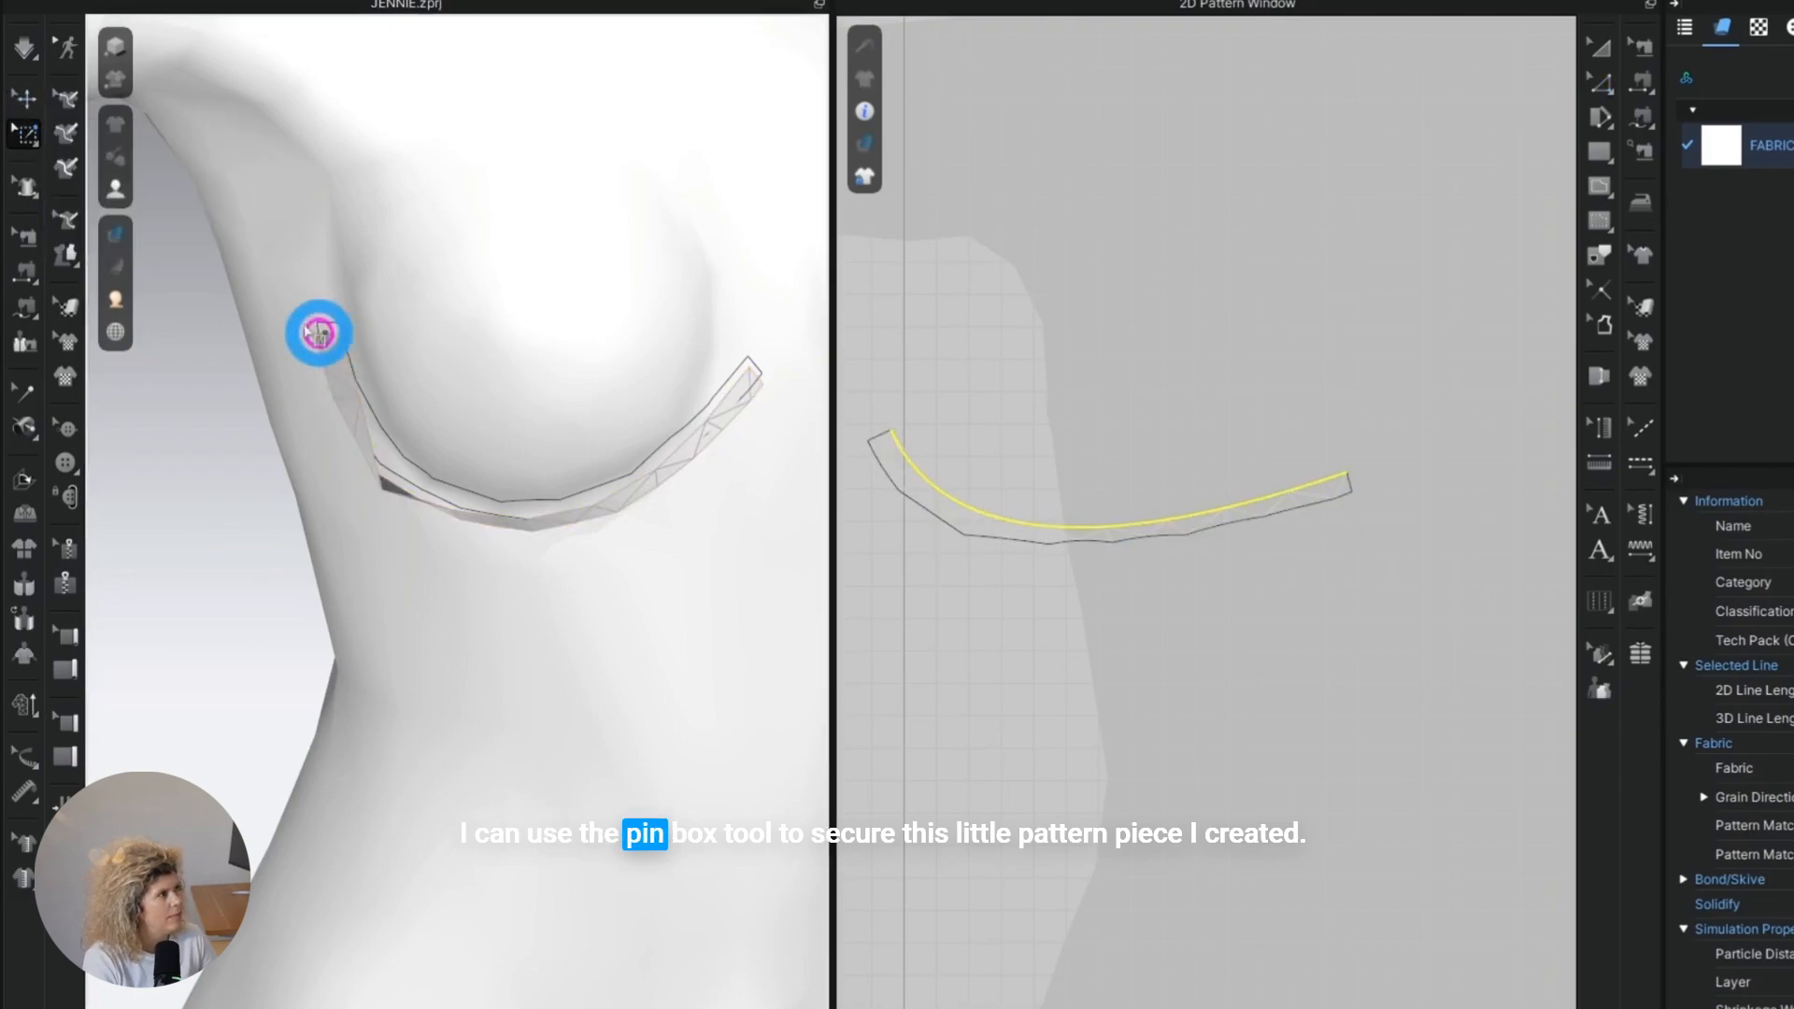
pyautogui.moveTo(312, 328); pyautogui.dragTo(561, 415)
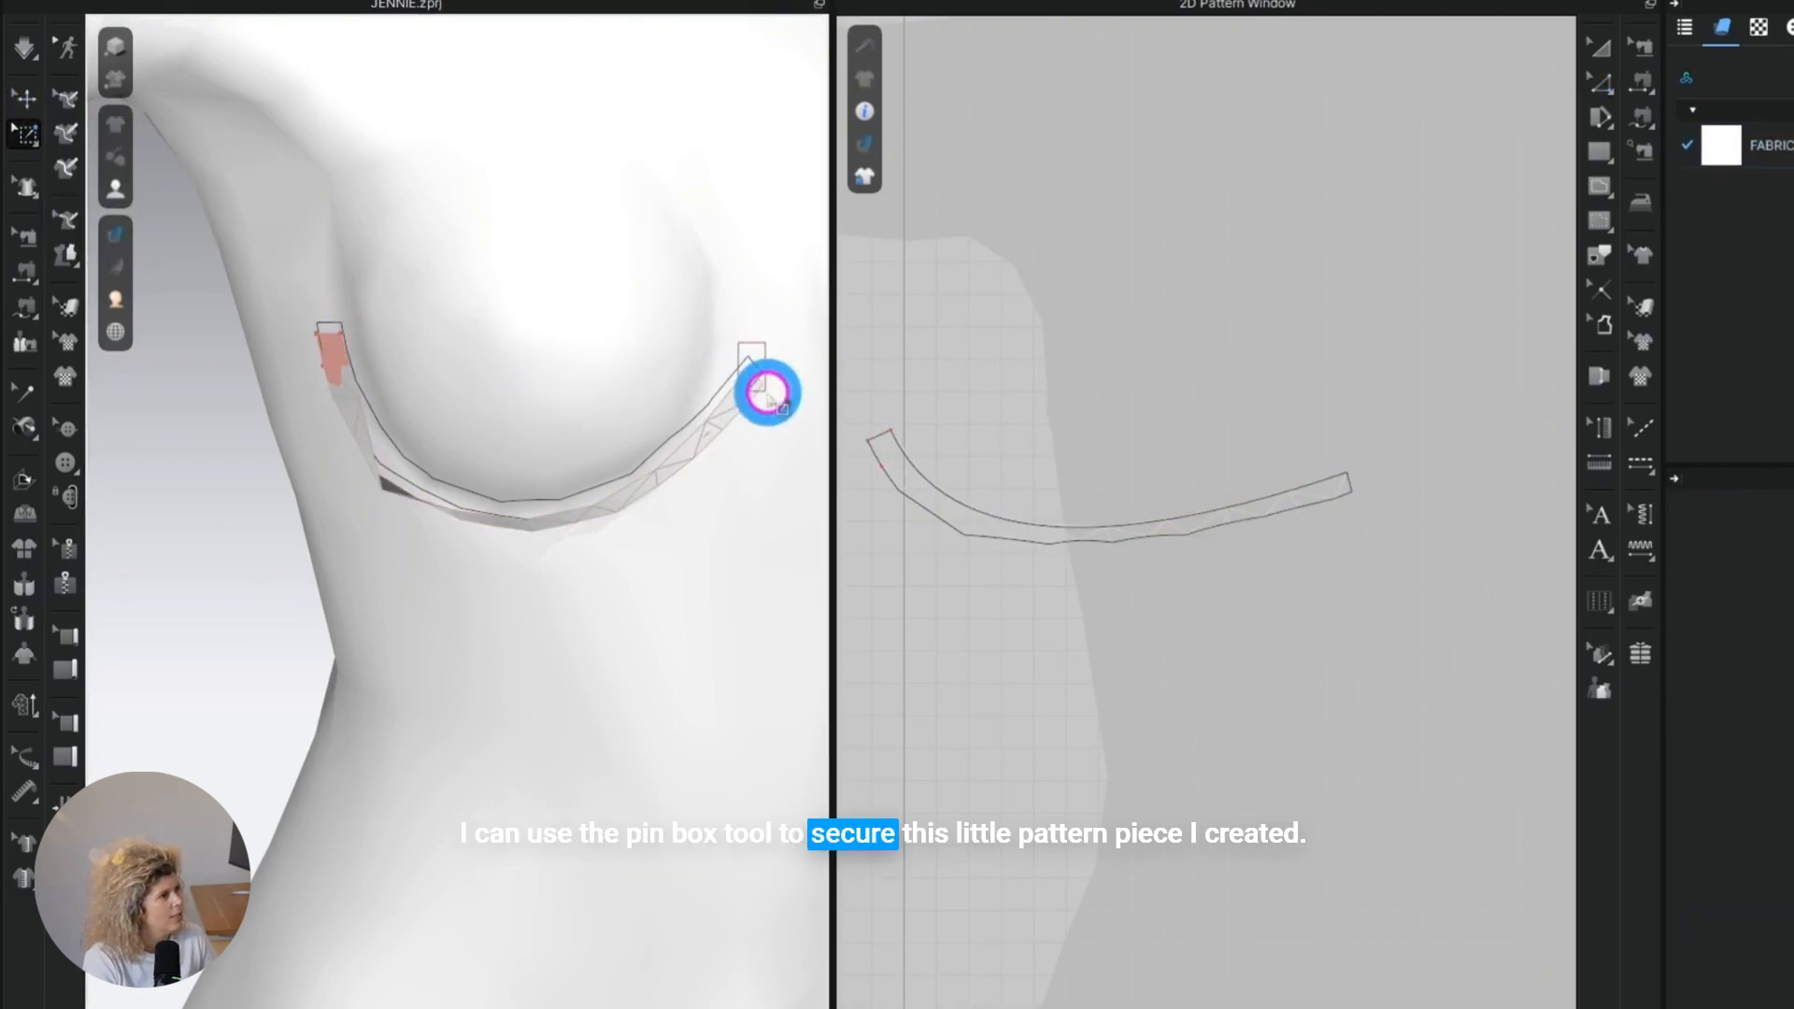
pyautogui.moveTo(766, 393); pyautogui.dragTo(768, 395)
pyautogui.press('space')
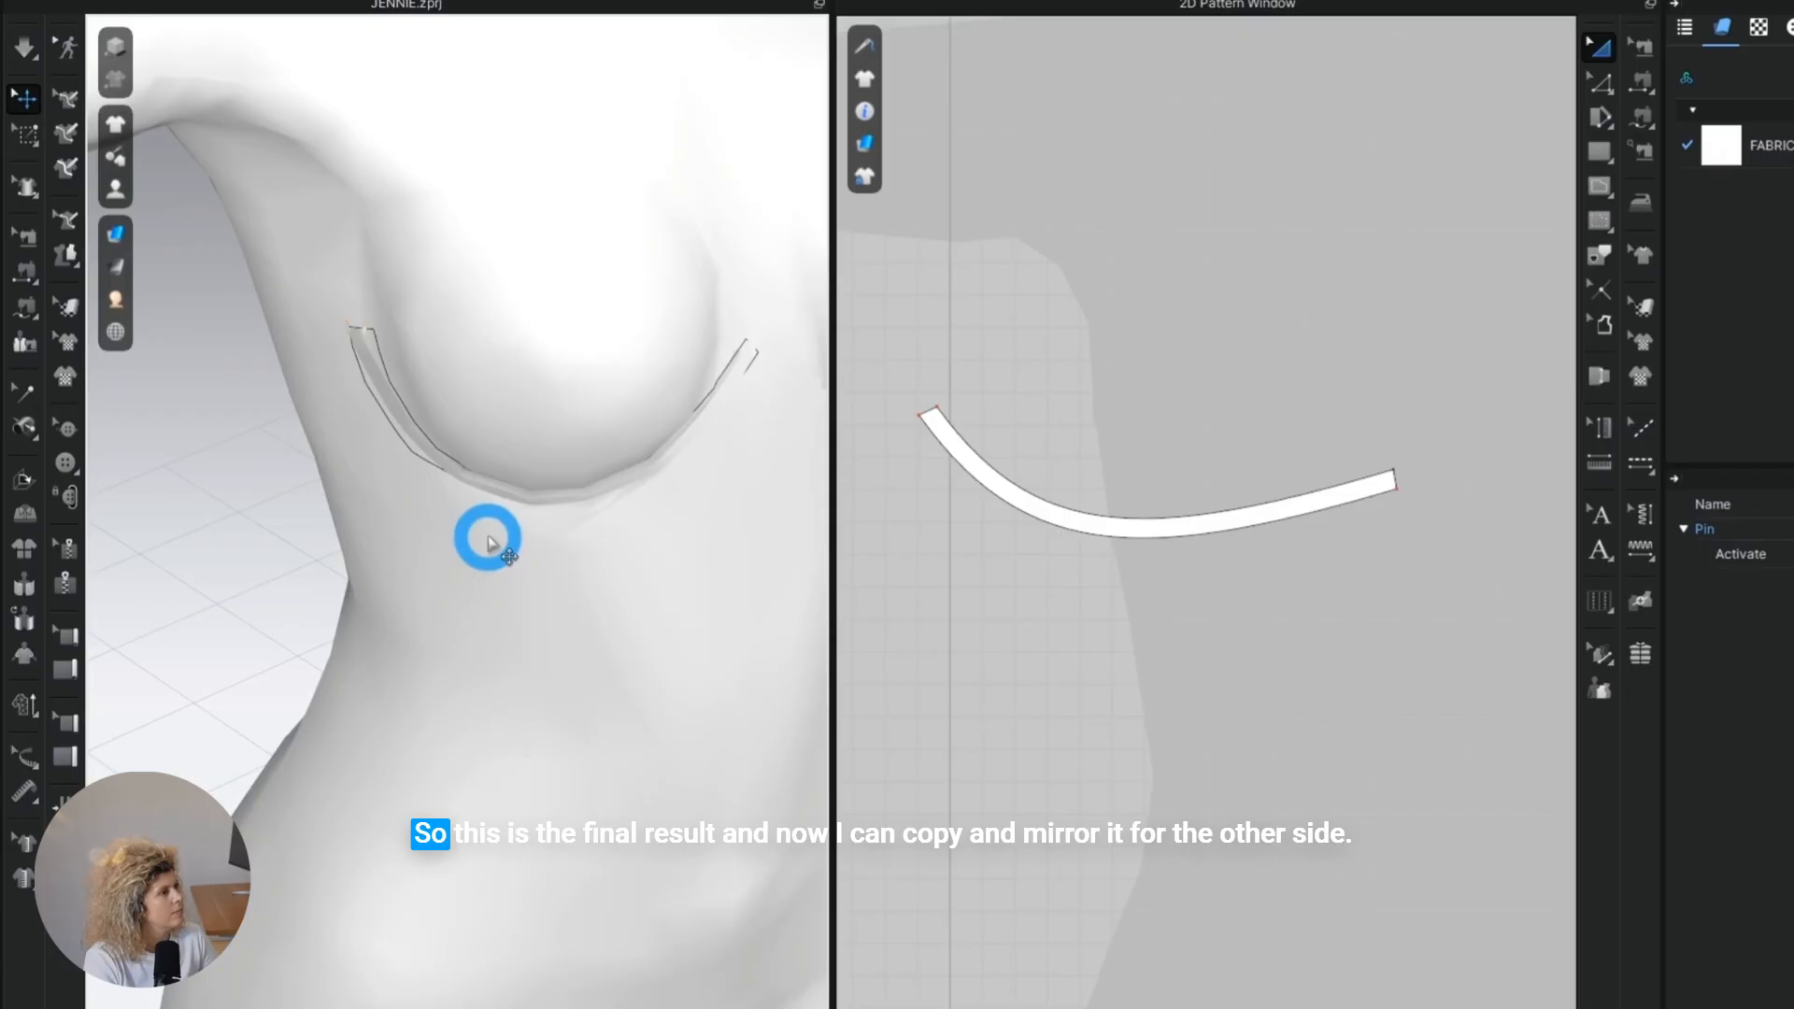
pyautogui.moveTo(482, 533); pyautogui.dragTo(460, 453, button='right')
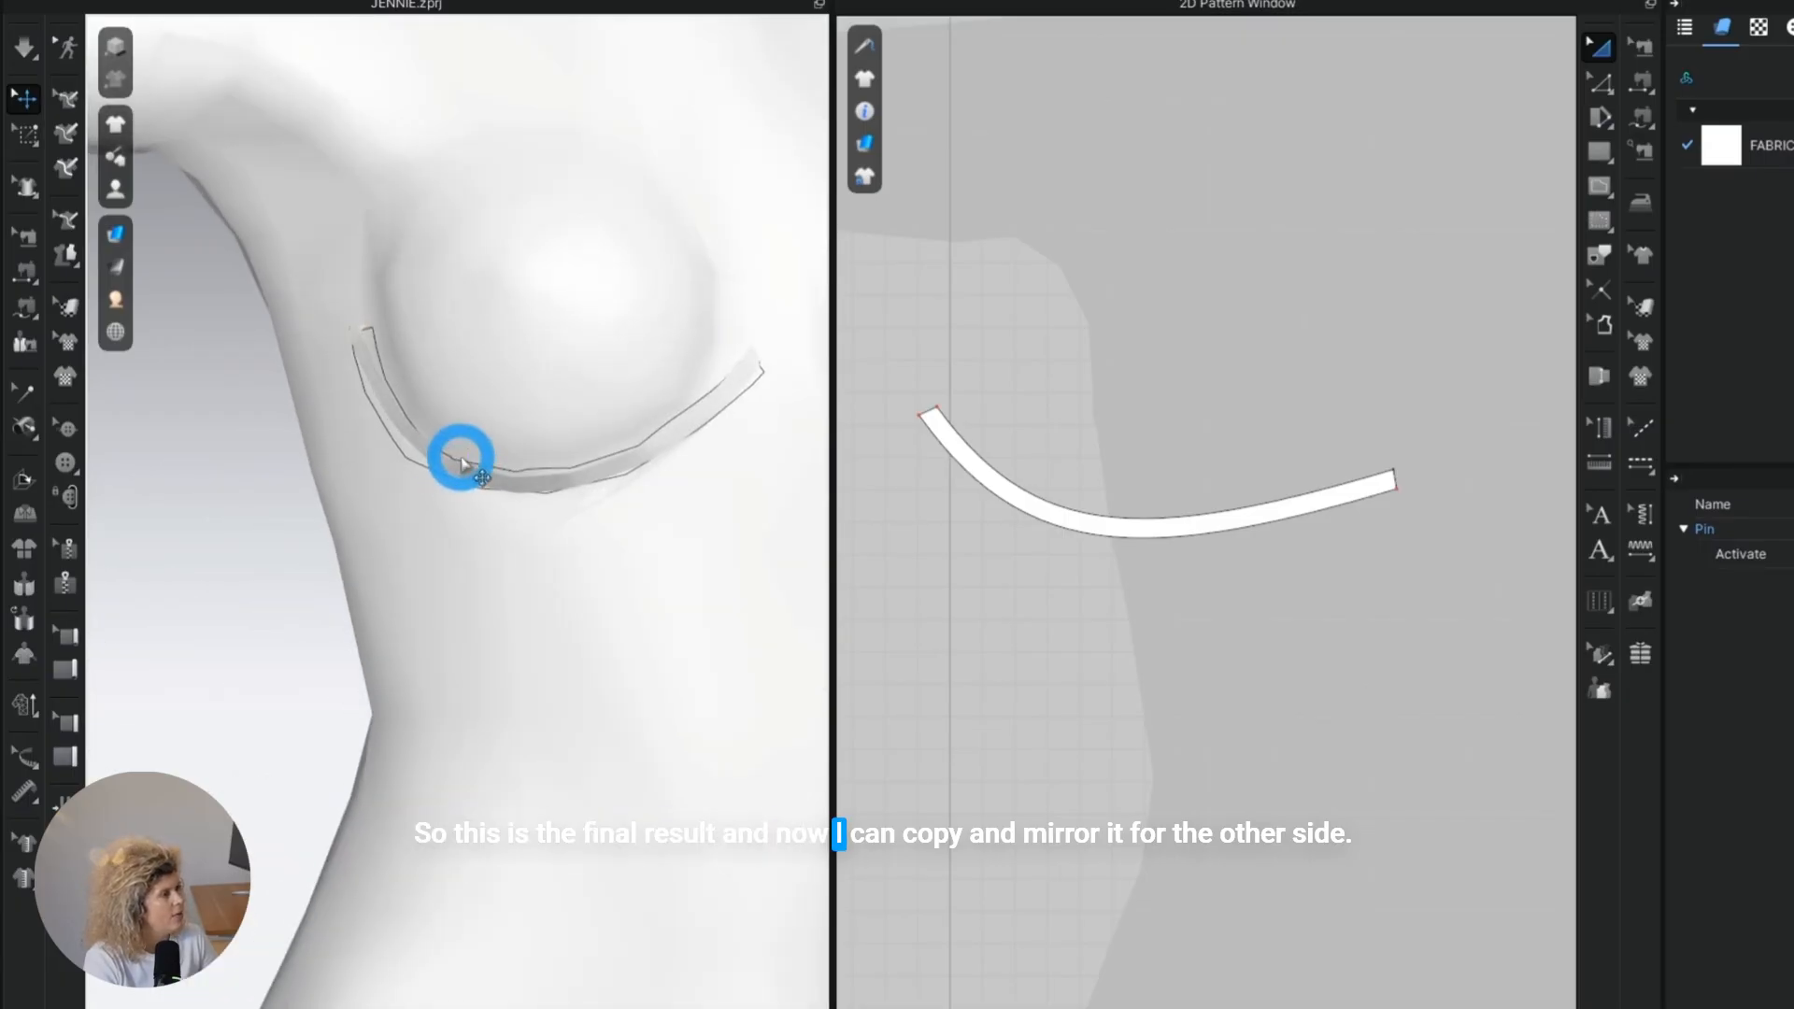
# Apply a leather physical property preset to FABRIC 1 and simulate the underwire strip on the avatar.
pyautogui.moveTo(738, 586); pyautogui.dragTo(646, 583, button='middle')
pyautogui.scroll(-4, 645, 581)
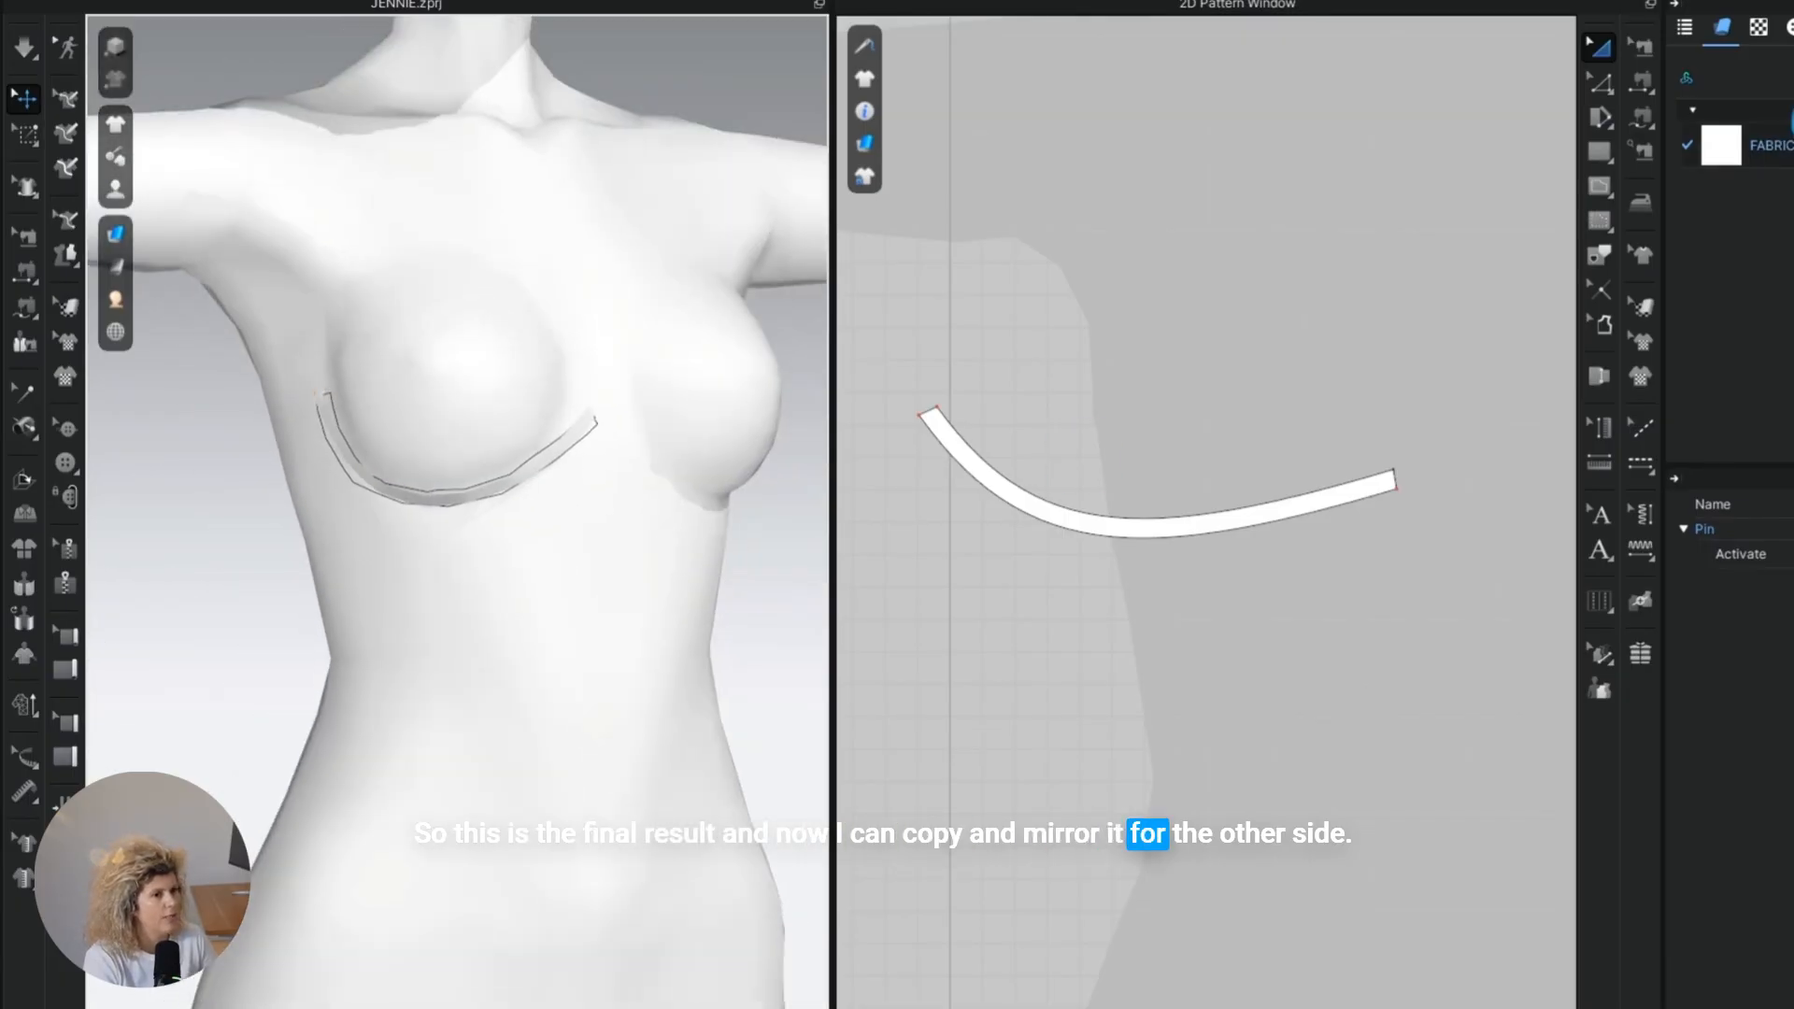
pyautogui.click(1730, 644)
pyautogui.click(1768, 146)
pyautogui.scroll(-10, 1738, 728)
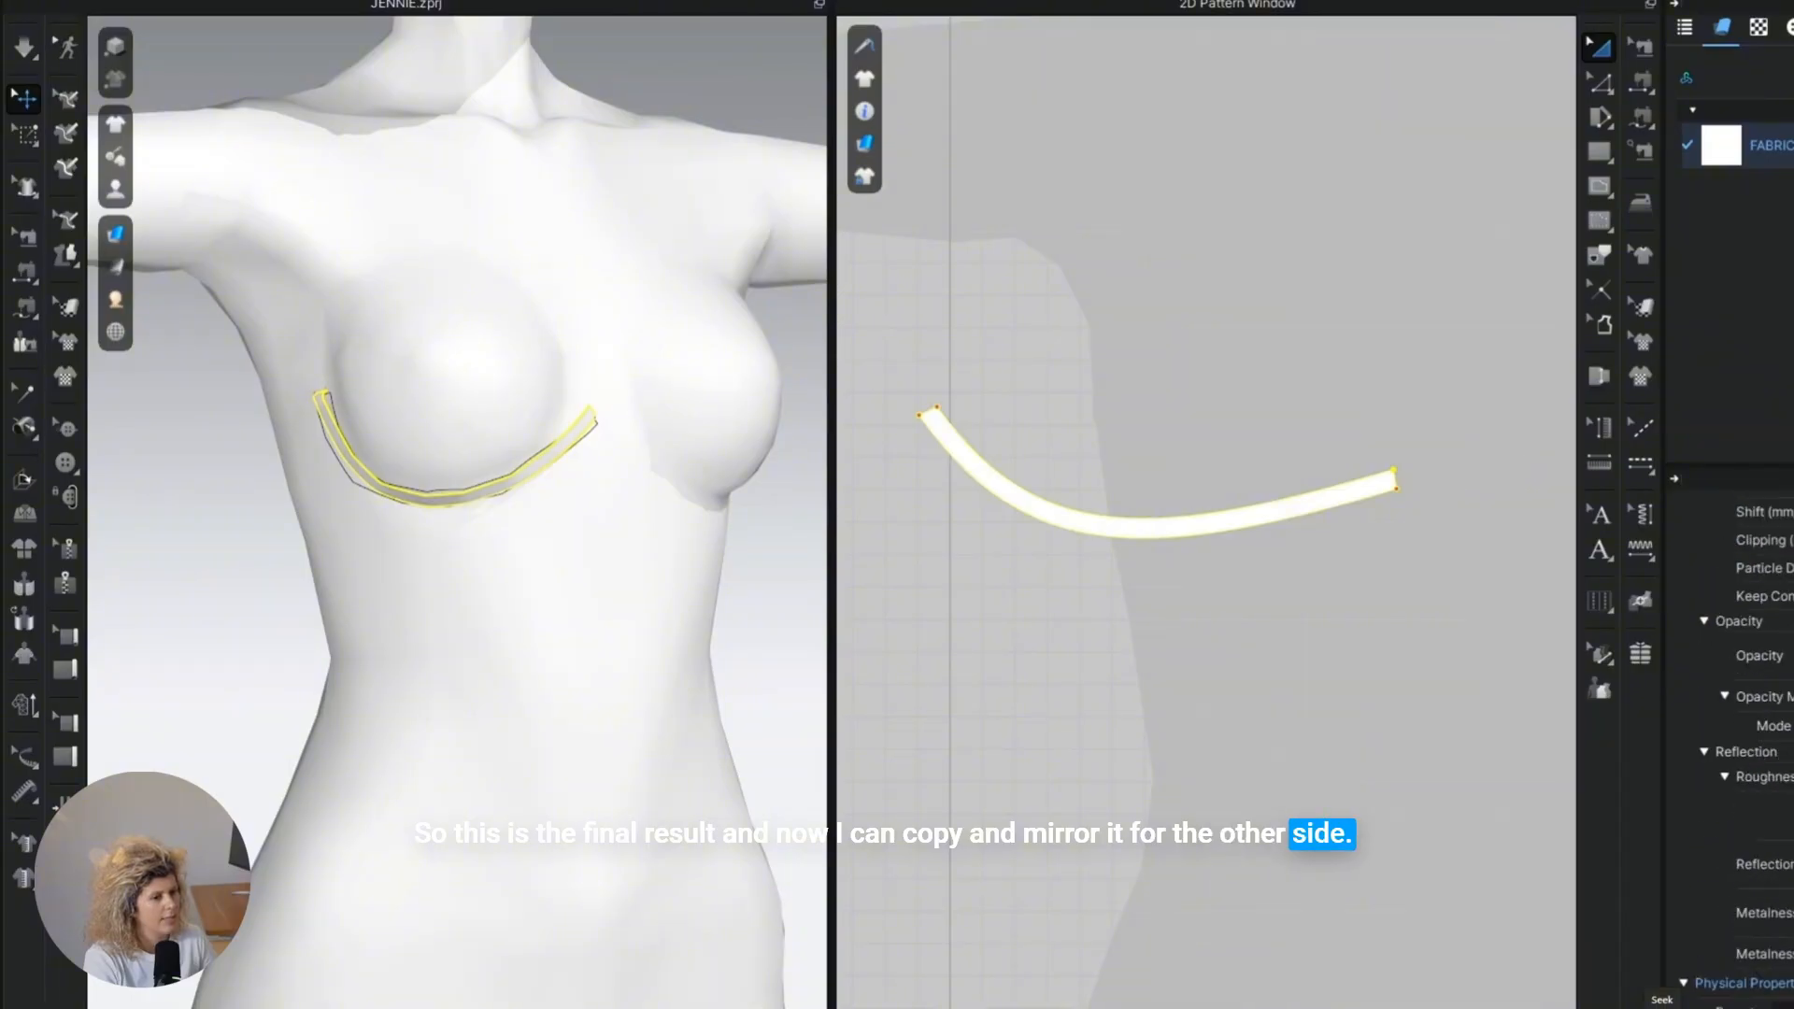
pyautogui.click(1783, 1006)
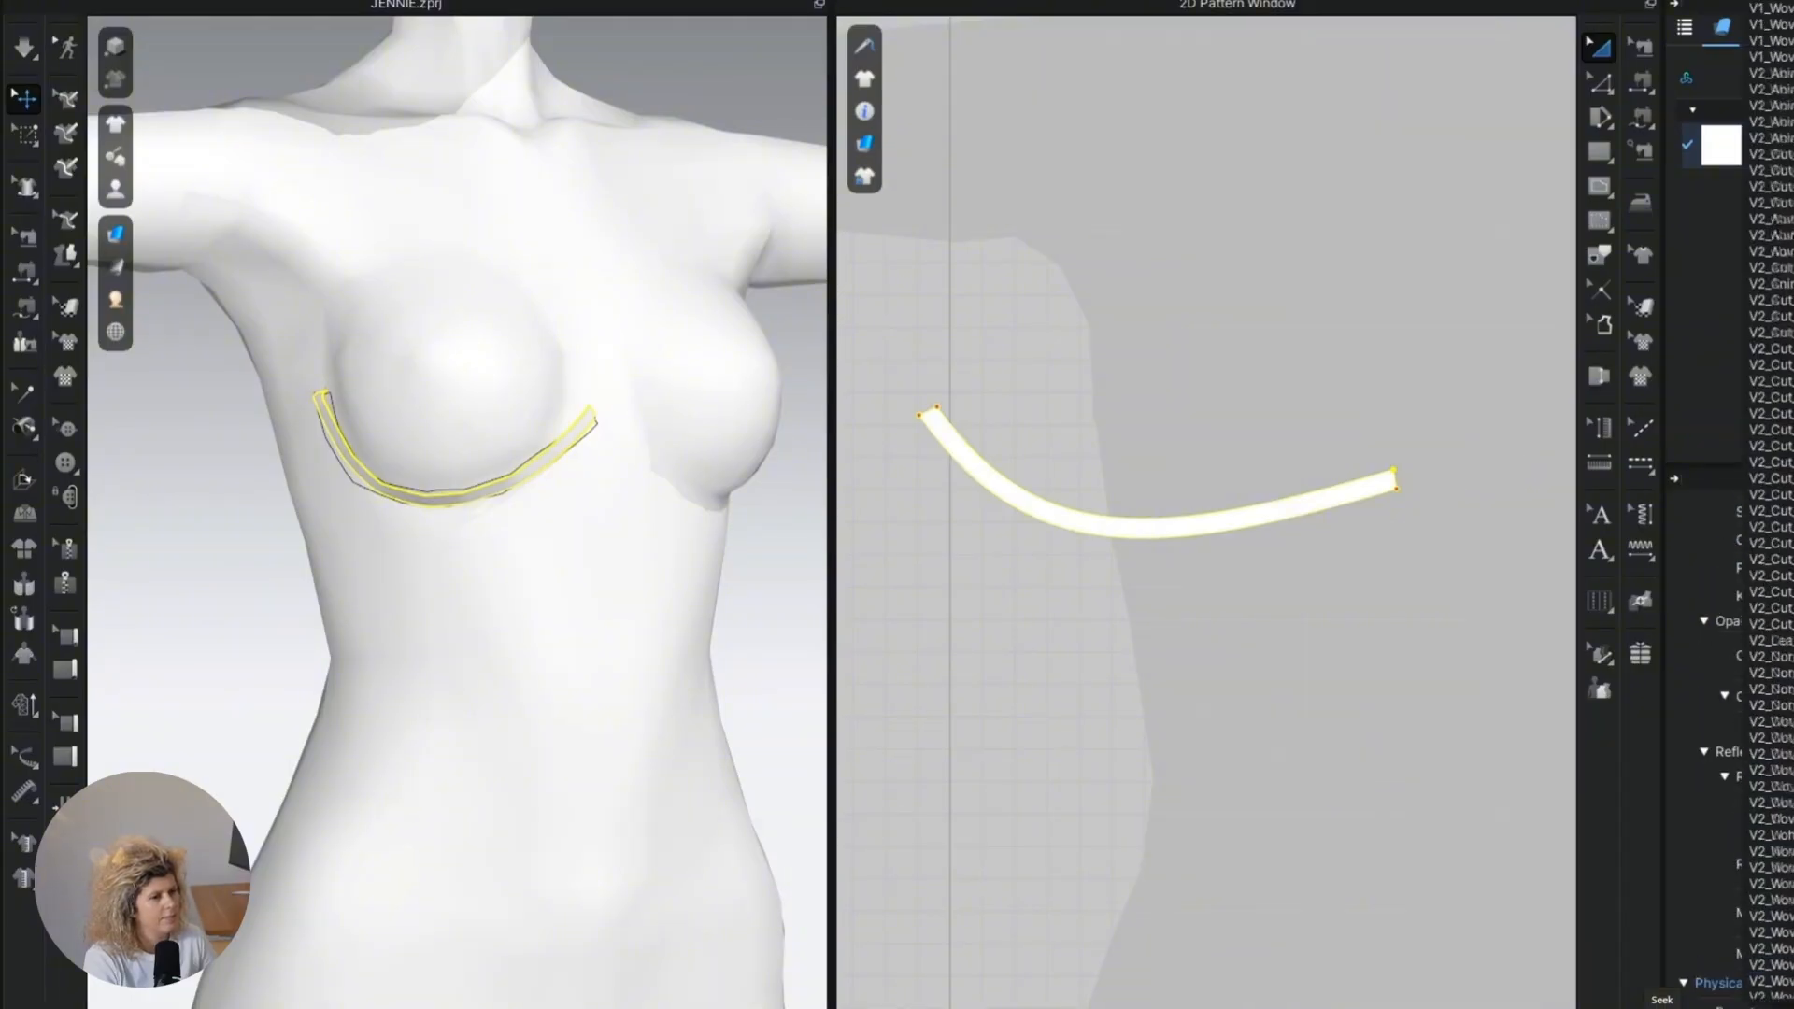
pyautogui.scroll(5, 1770, 753)
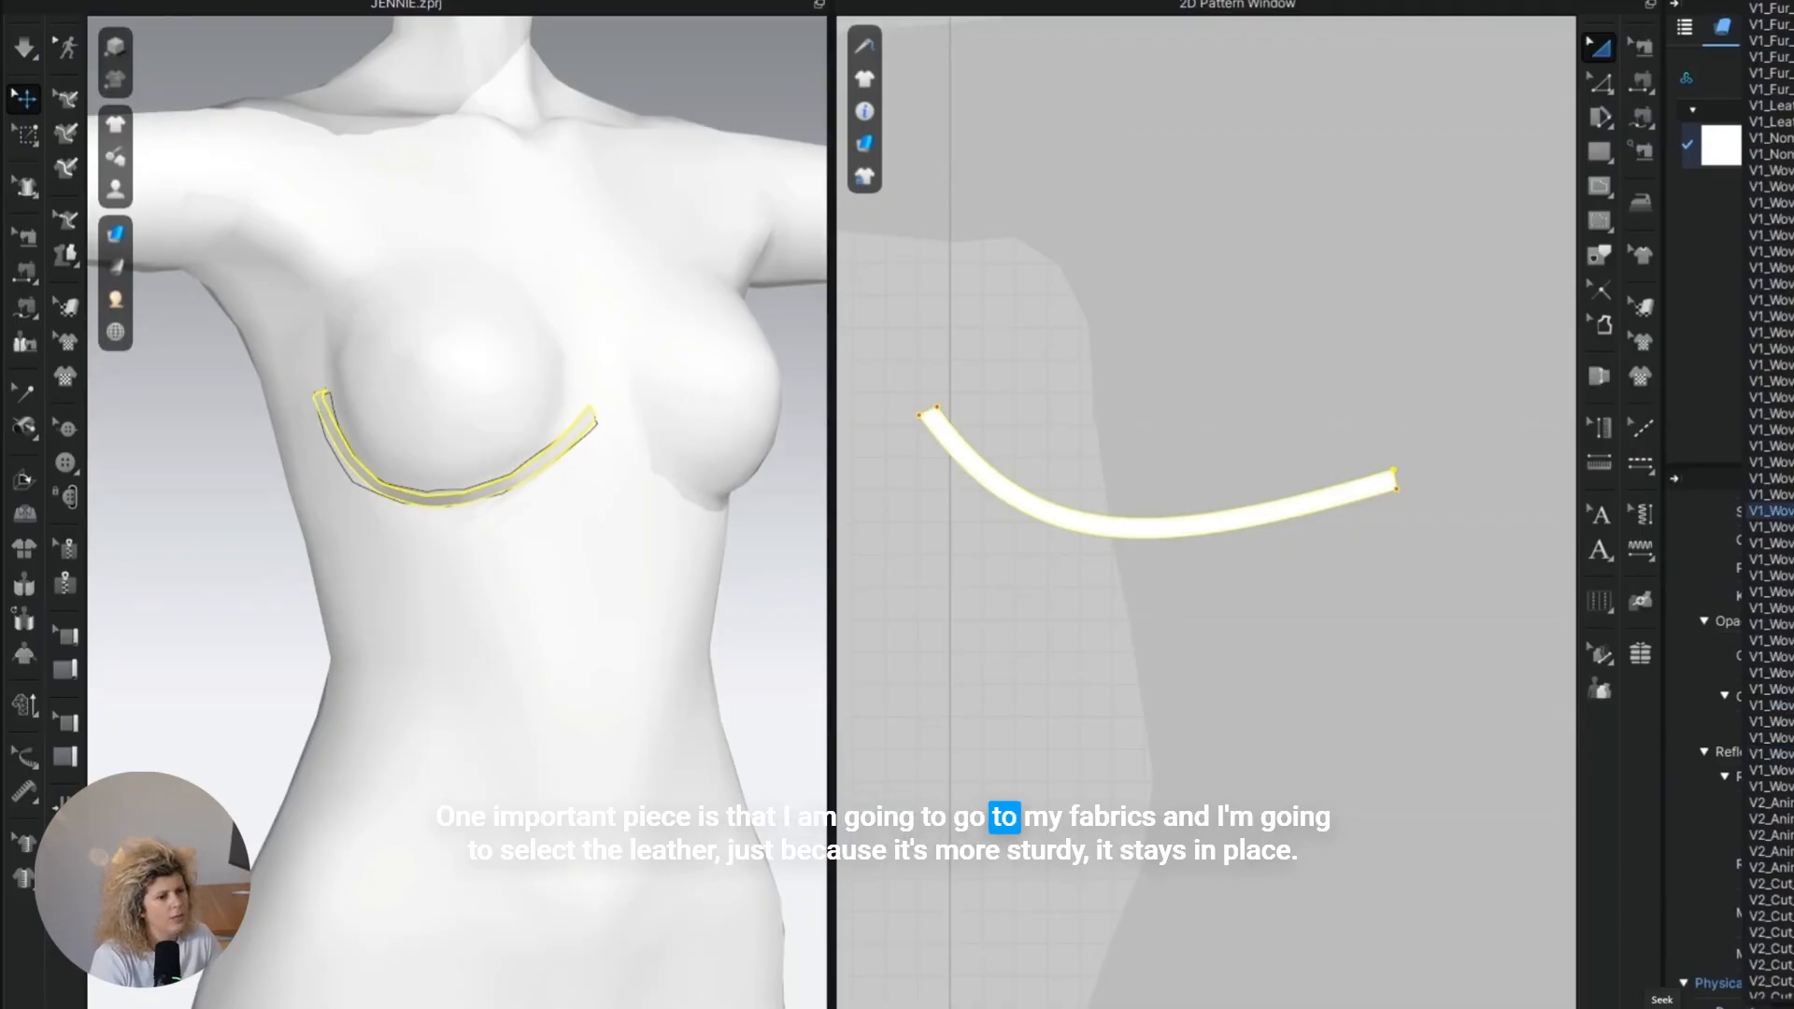
pyautogui.scroll(2, 1771, 503)
pyautogui.click(1101, 640)
pyautogui.click(626, 668)
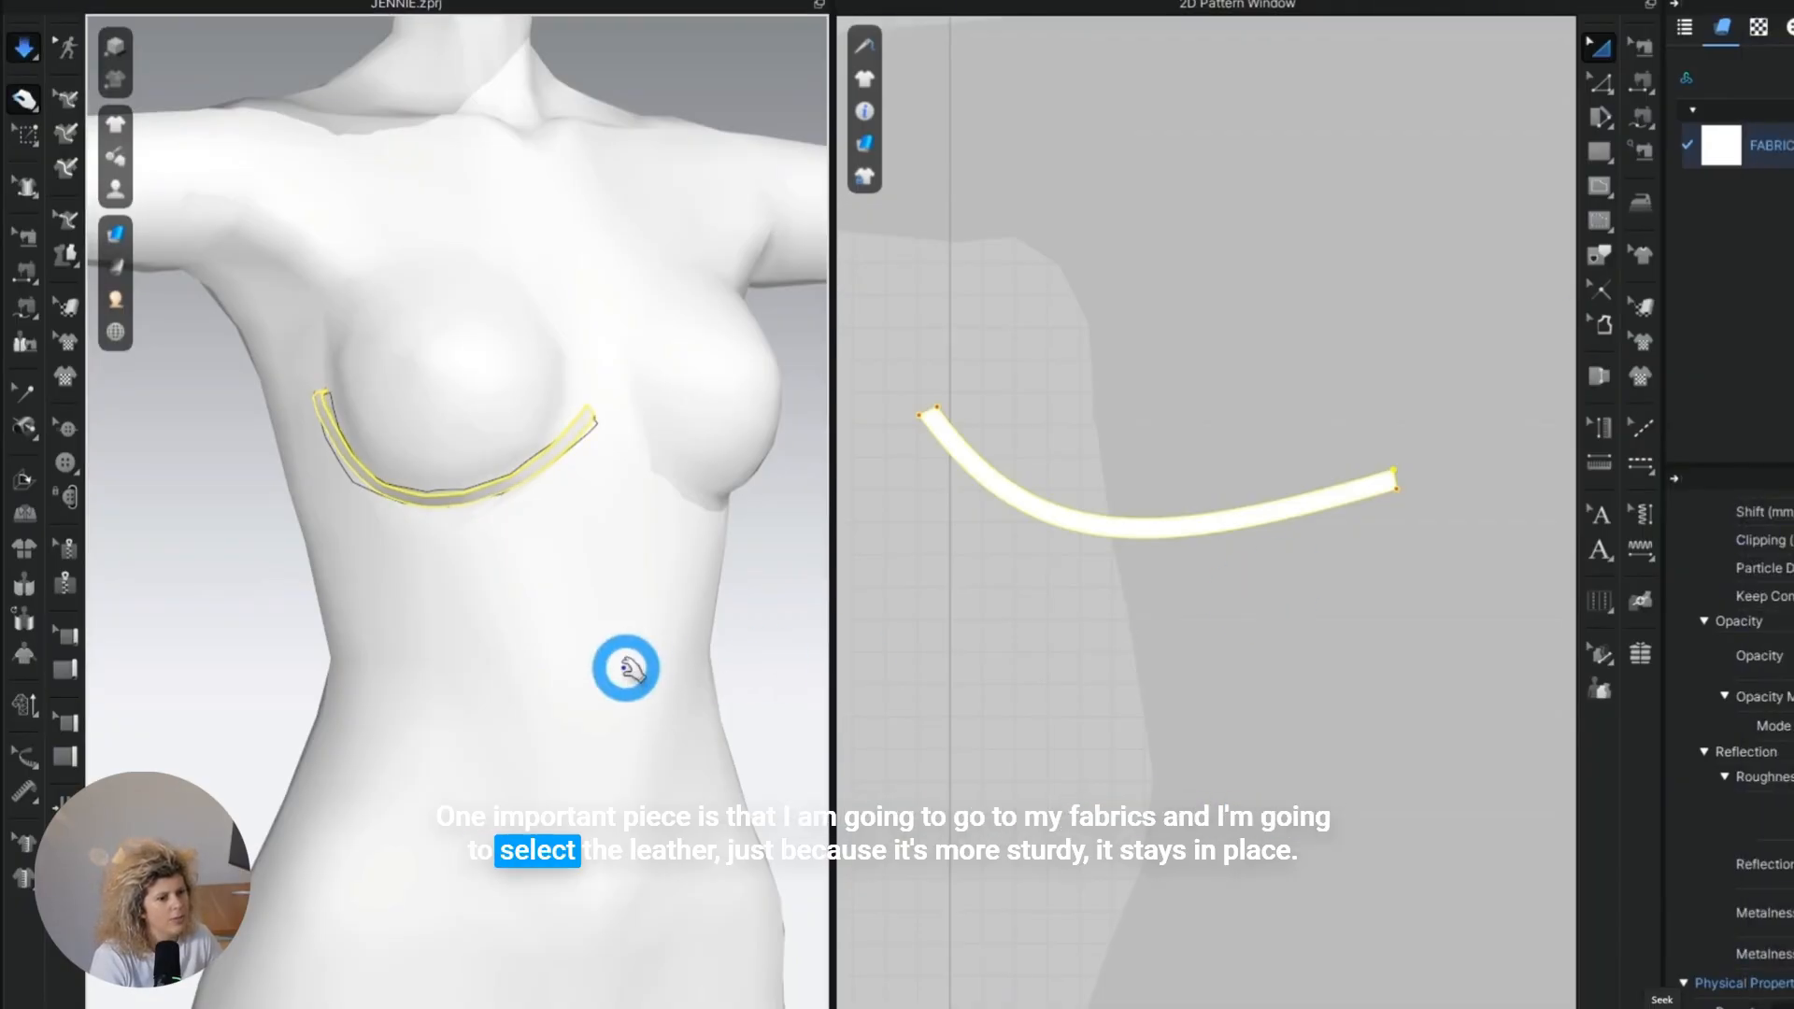
pyautogui.moveTo(546, 586); pyautogui.dragTo(497, 610, button='right')
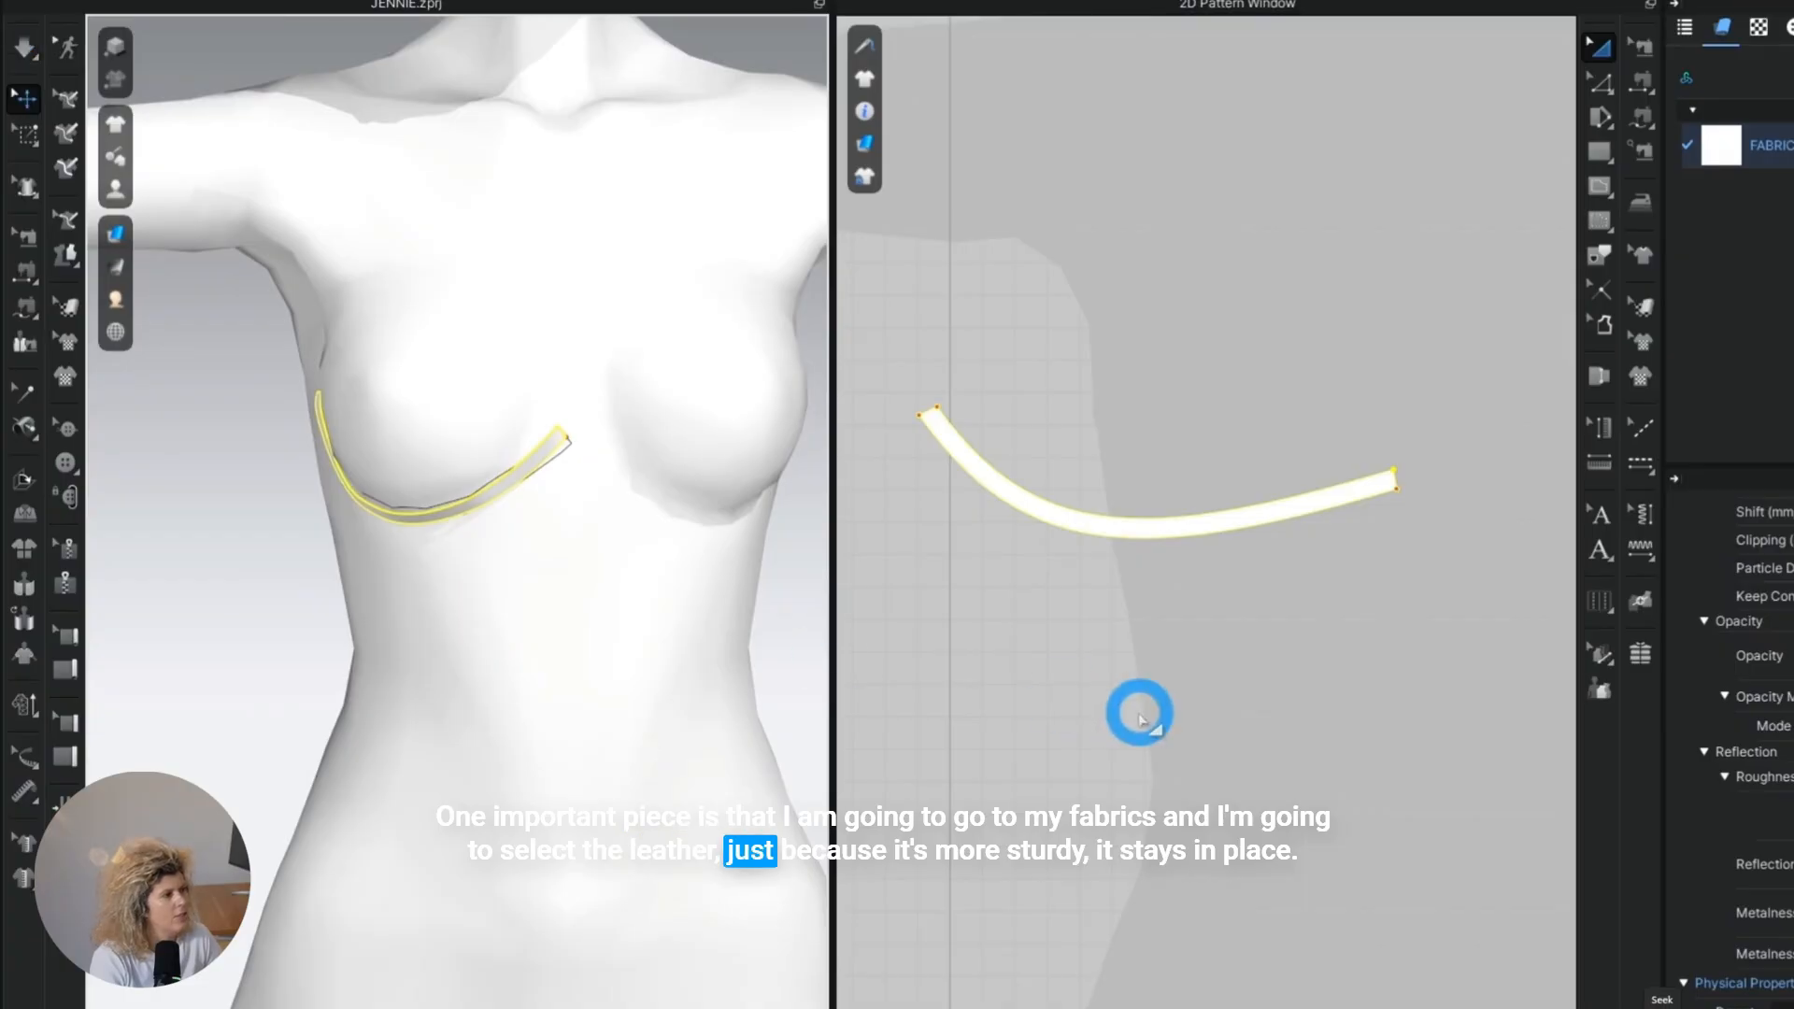
# Create a mirrored copy of the underwire strip beside the original and position it under the opposite breast.
pyautogui.scroll(-5, 1053, 589)
pyautogui.scroll(2, 1001, 609)
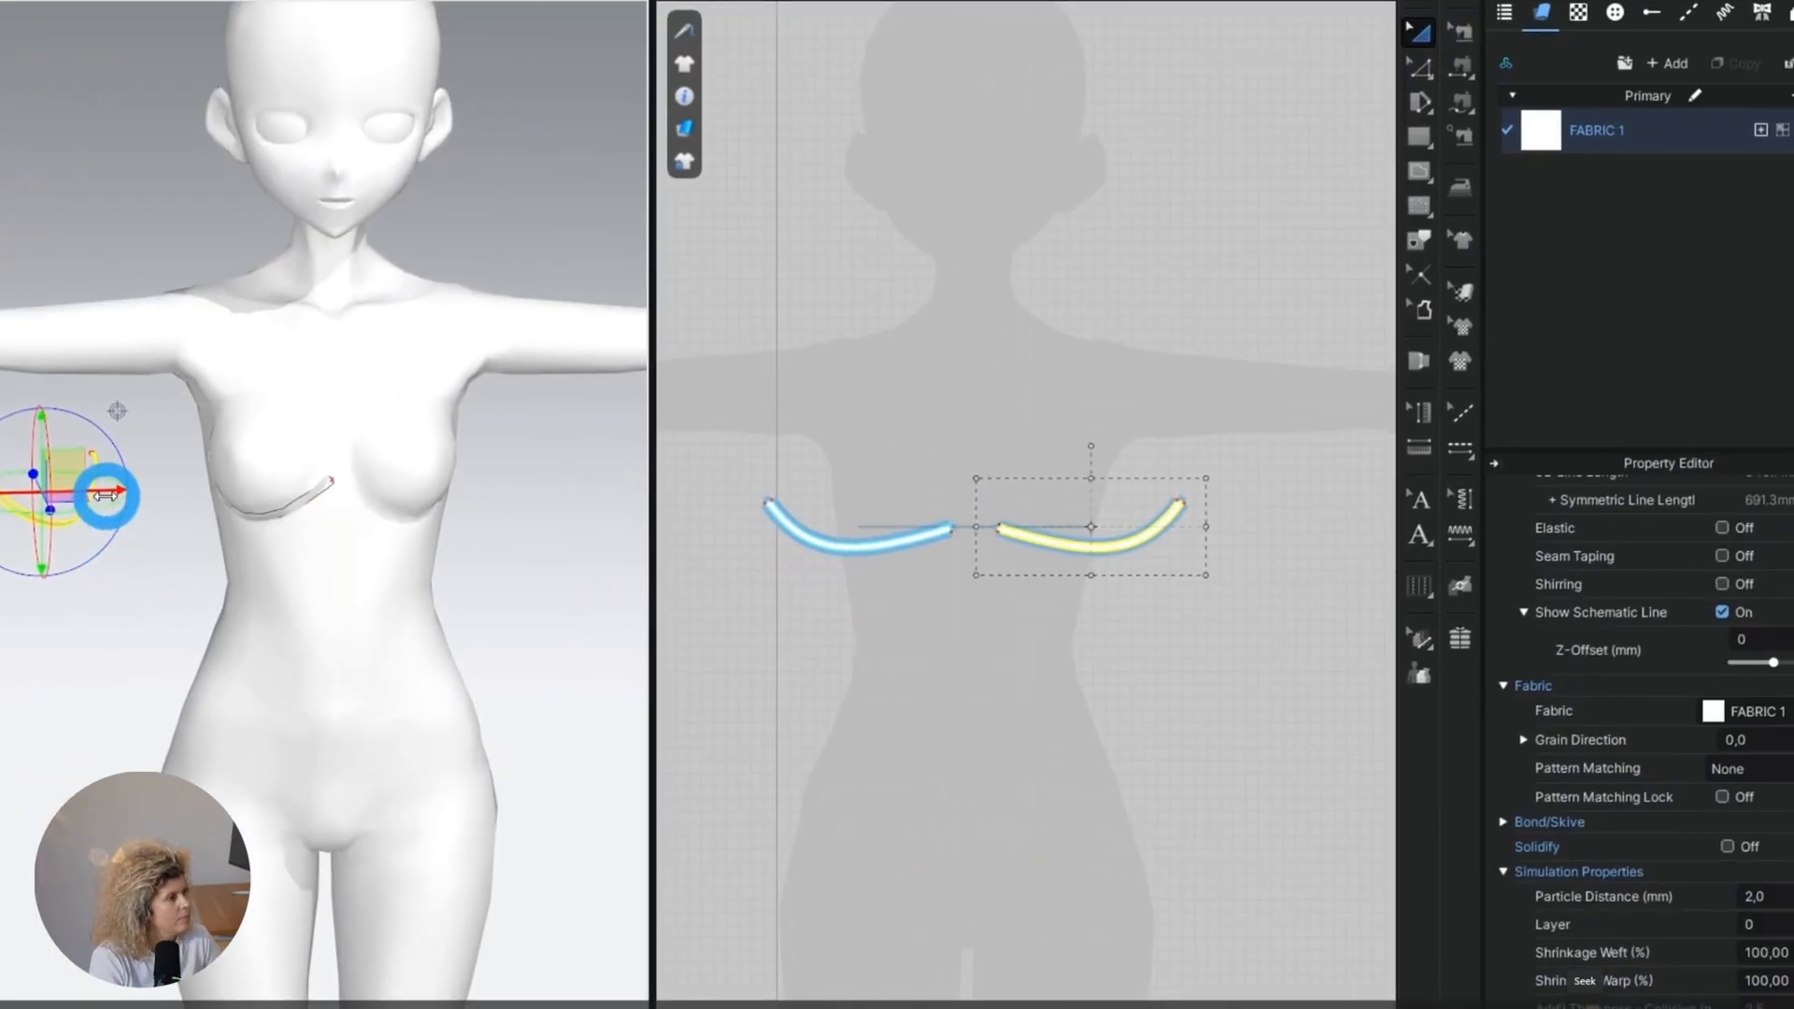
pyautogui.moveTo(105, 495); pyautogui.dragTo(412, 849, button='right')
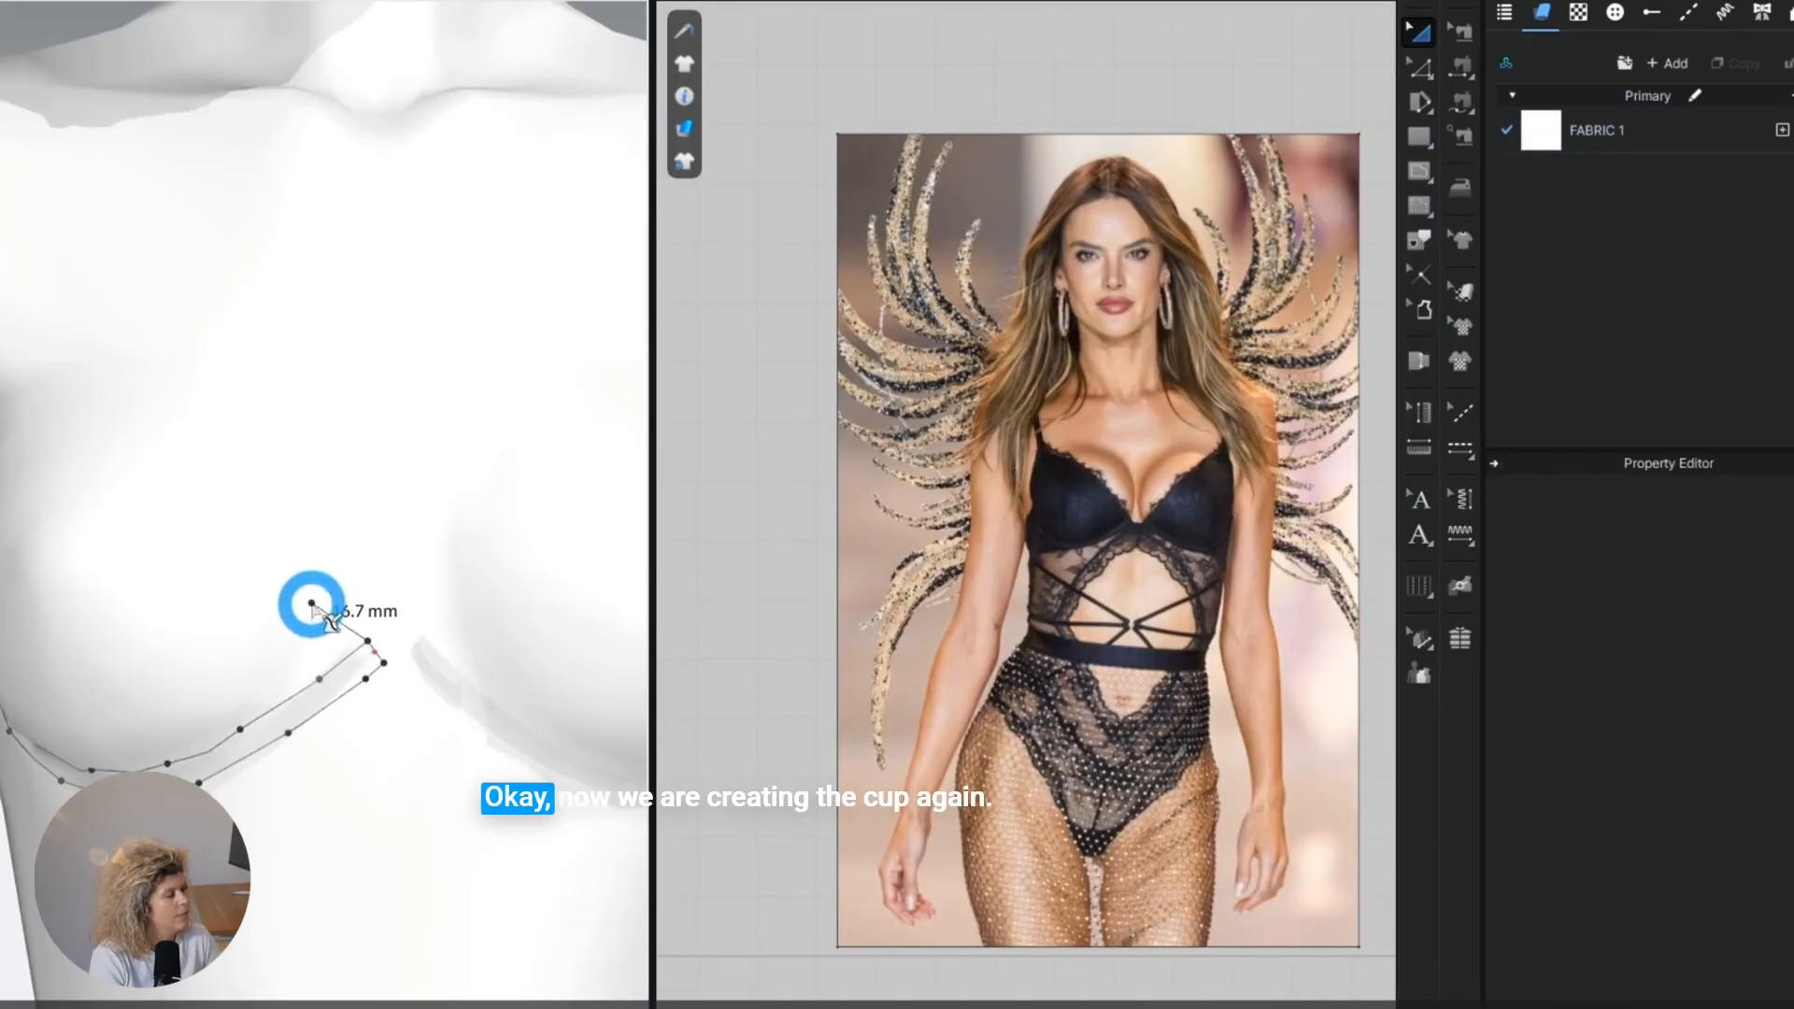
# Draw the bra cup's upper and side edges over the breast with the 3D pen, from the underwire's centre end to its side end.
pyautogui.moveTo(308, 601); pyautogui.dragTo(429, 617, button='right')
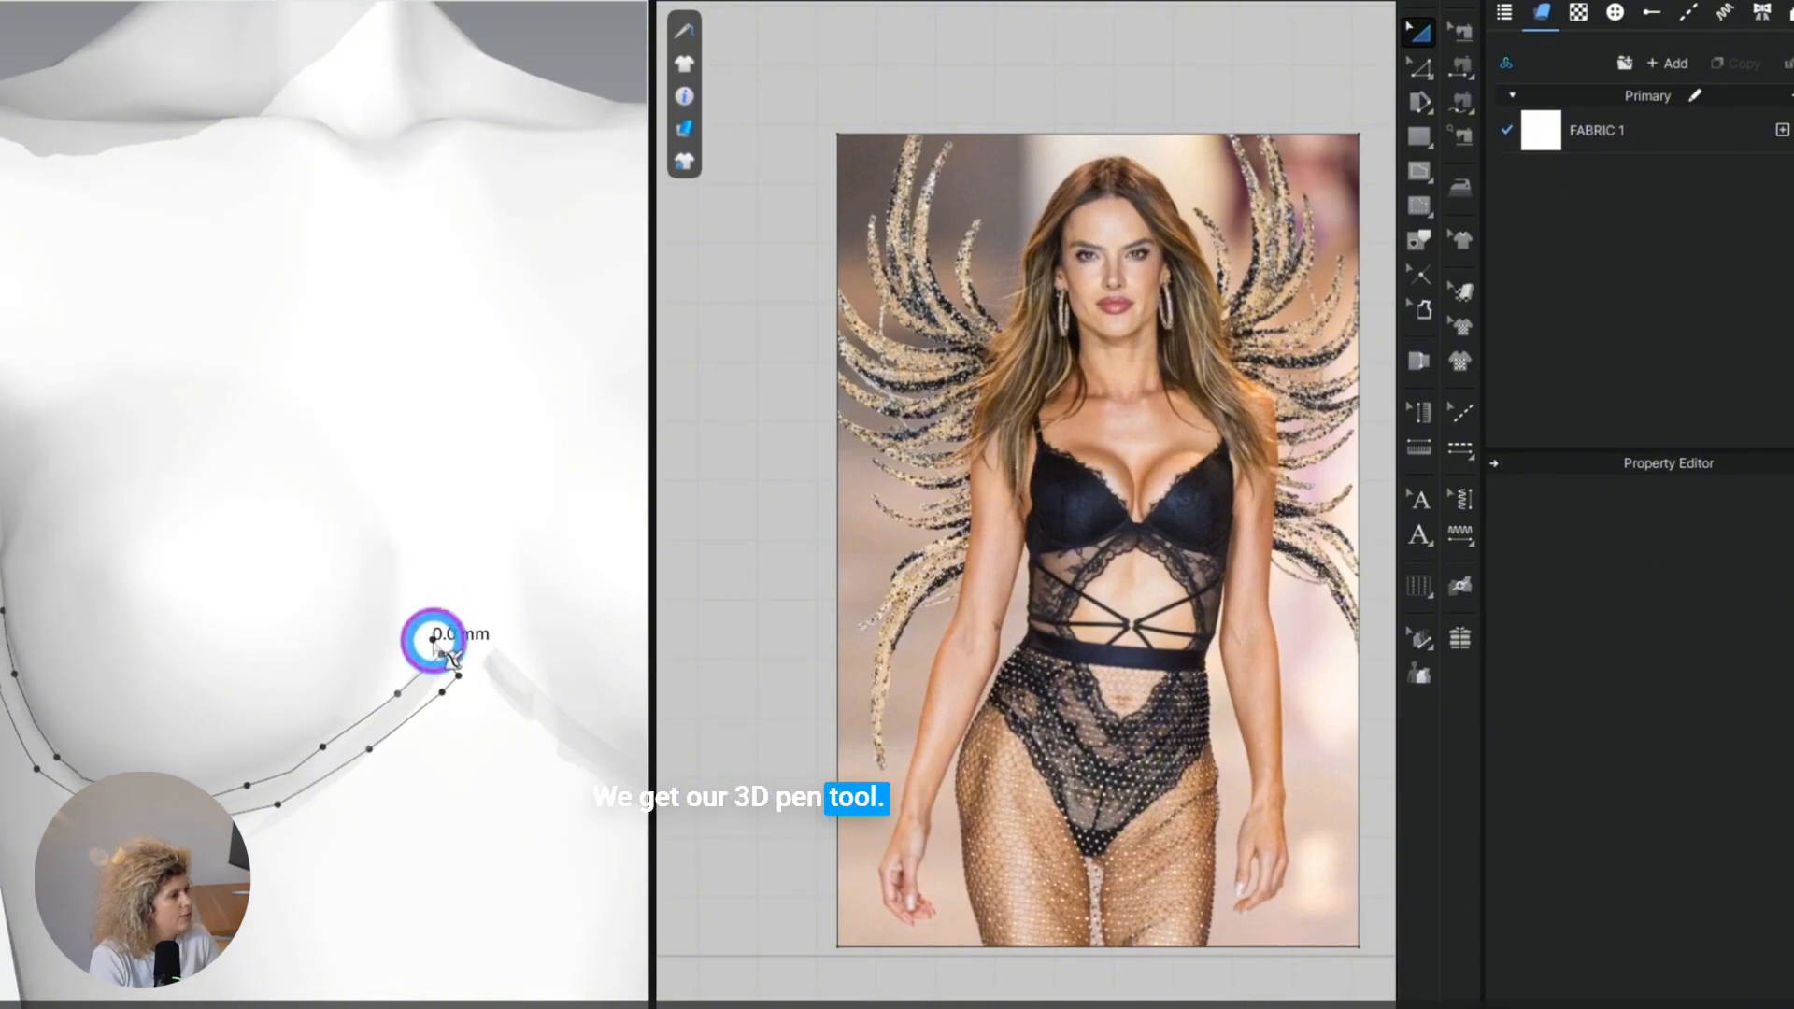
pyautogui.click(401, 563)
pyautogui.click(311, 478)
pyautogui.click(213, 423)
pyautogui.click(131, 406)
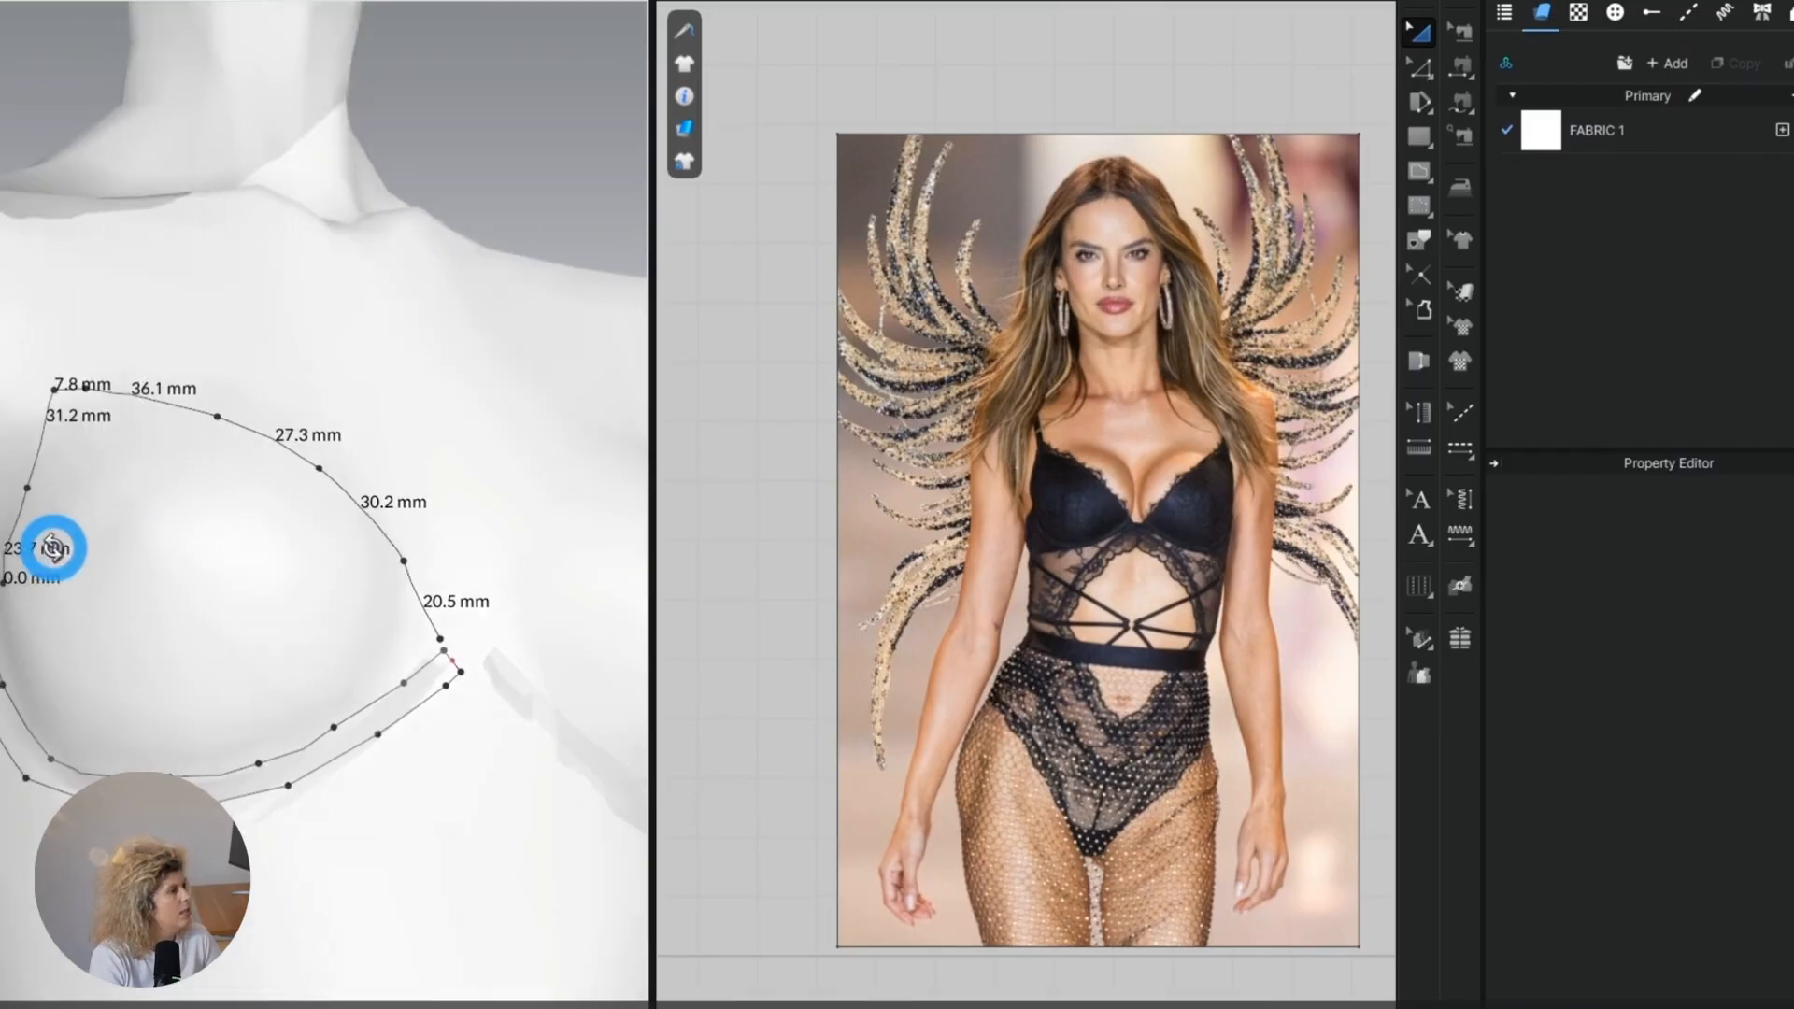
pyautogui.moveTo(56, 549); pyautogui.dragTo(243, 595, button='right')
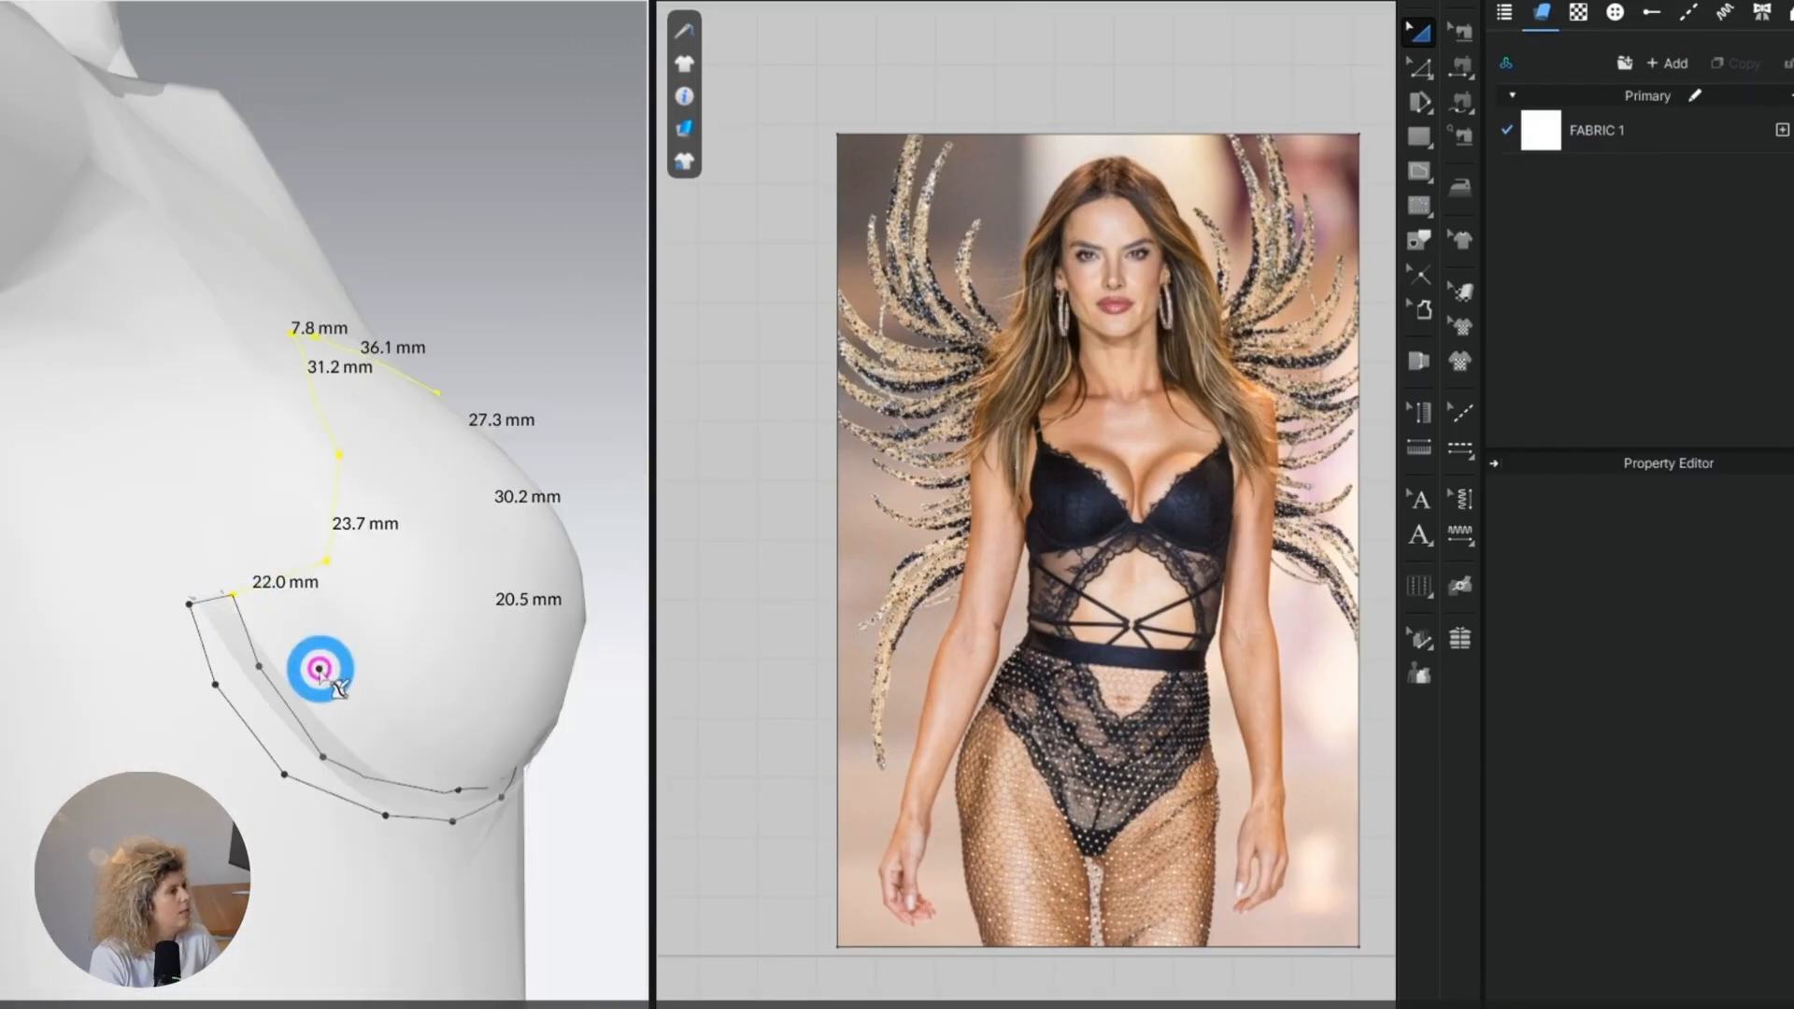
pyautogui.moveTo(319, 669); pyautogui.dragTo(126, 623, button='right')
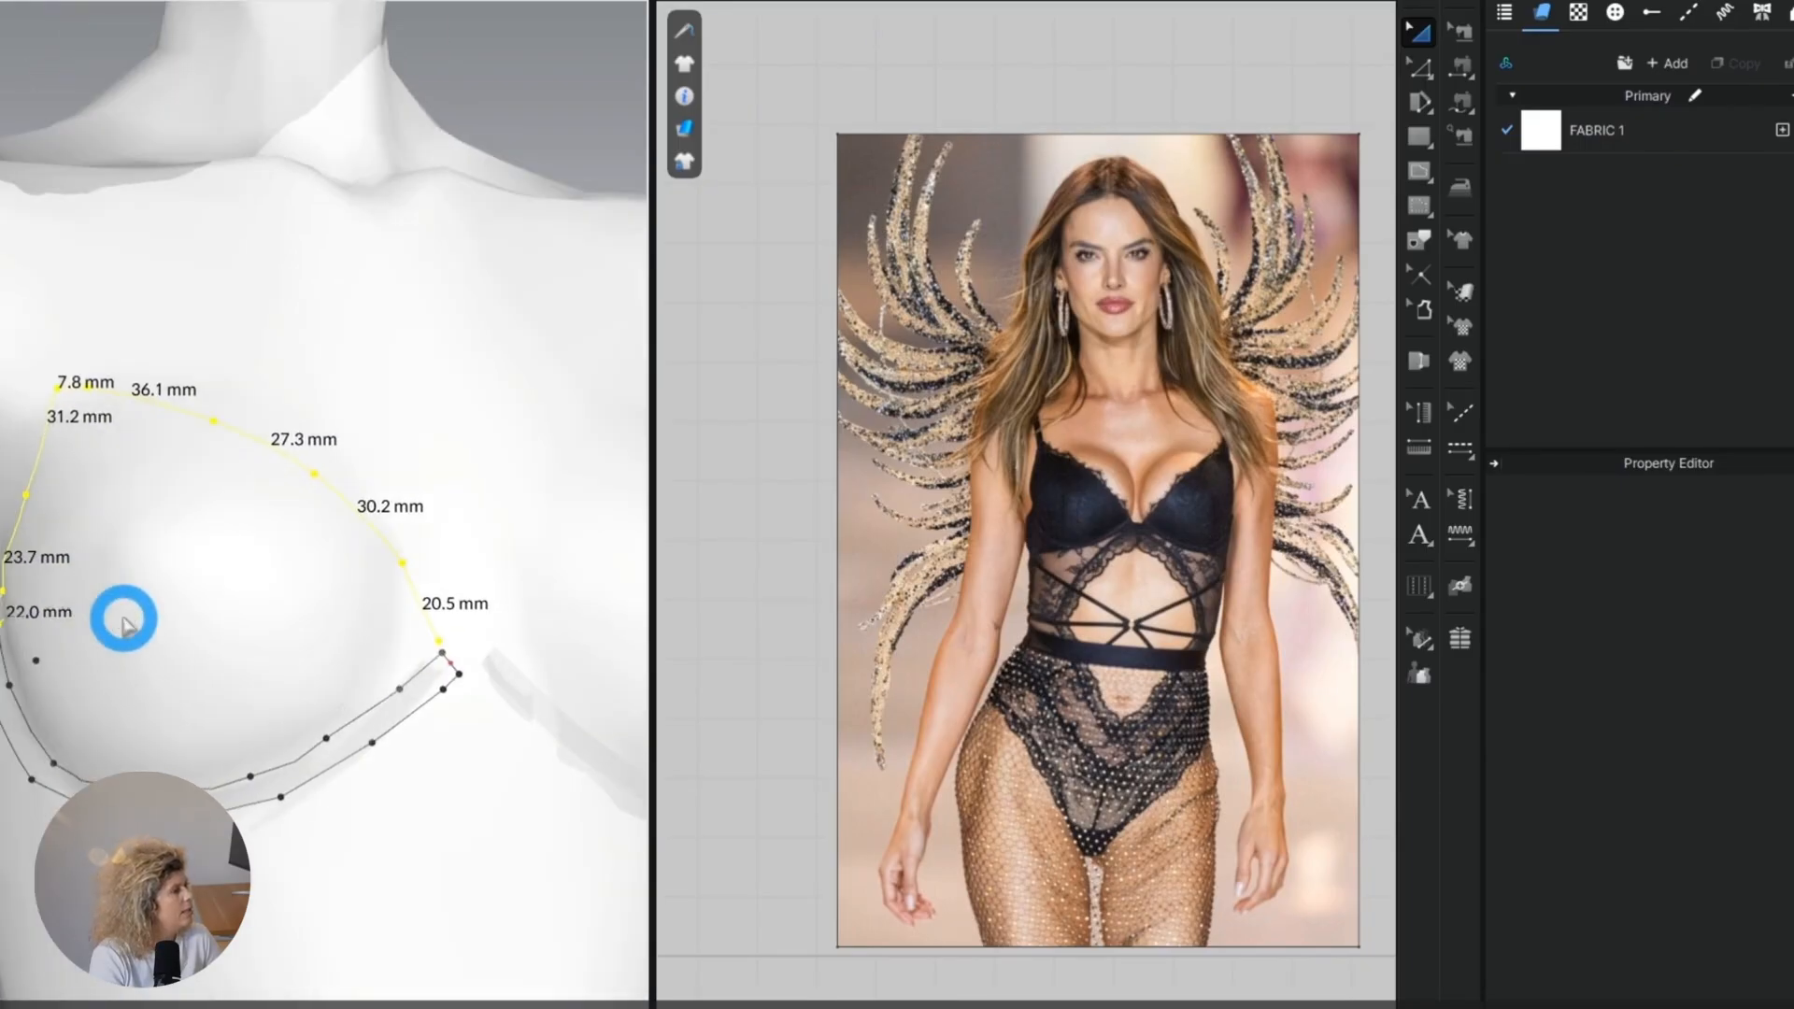
# Close the cup outline with a lower edge following the underwire, and flatten it into a 2D pattern piece.
pyautogui.moveTo(177, 710); pyautogui.dragTo(435, 621, button='right')
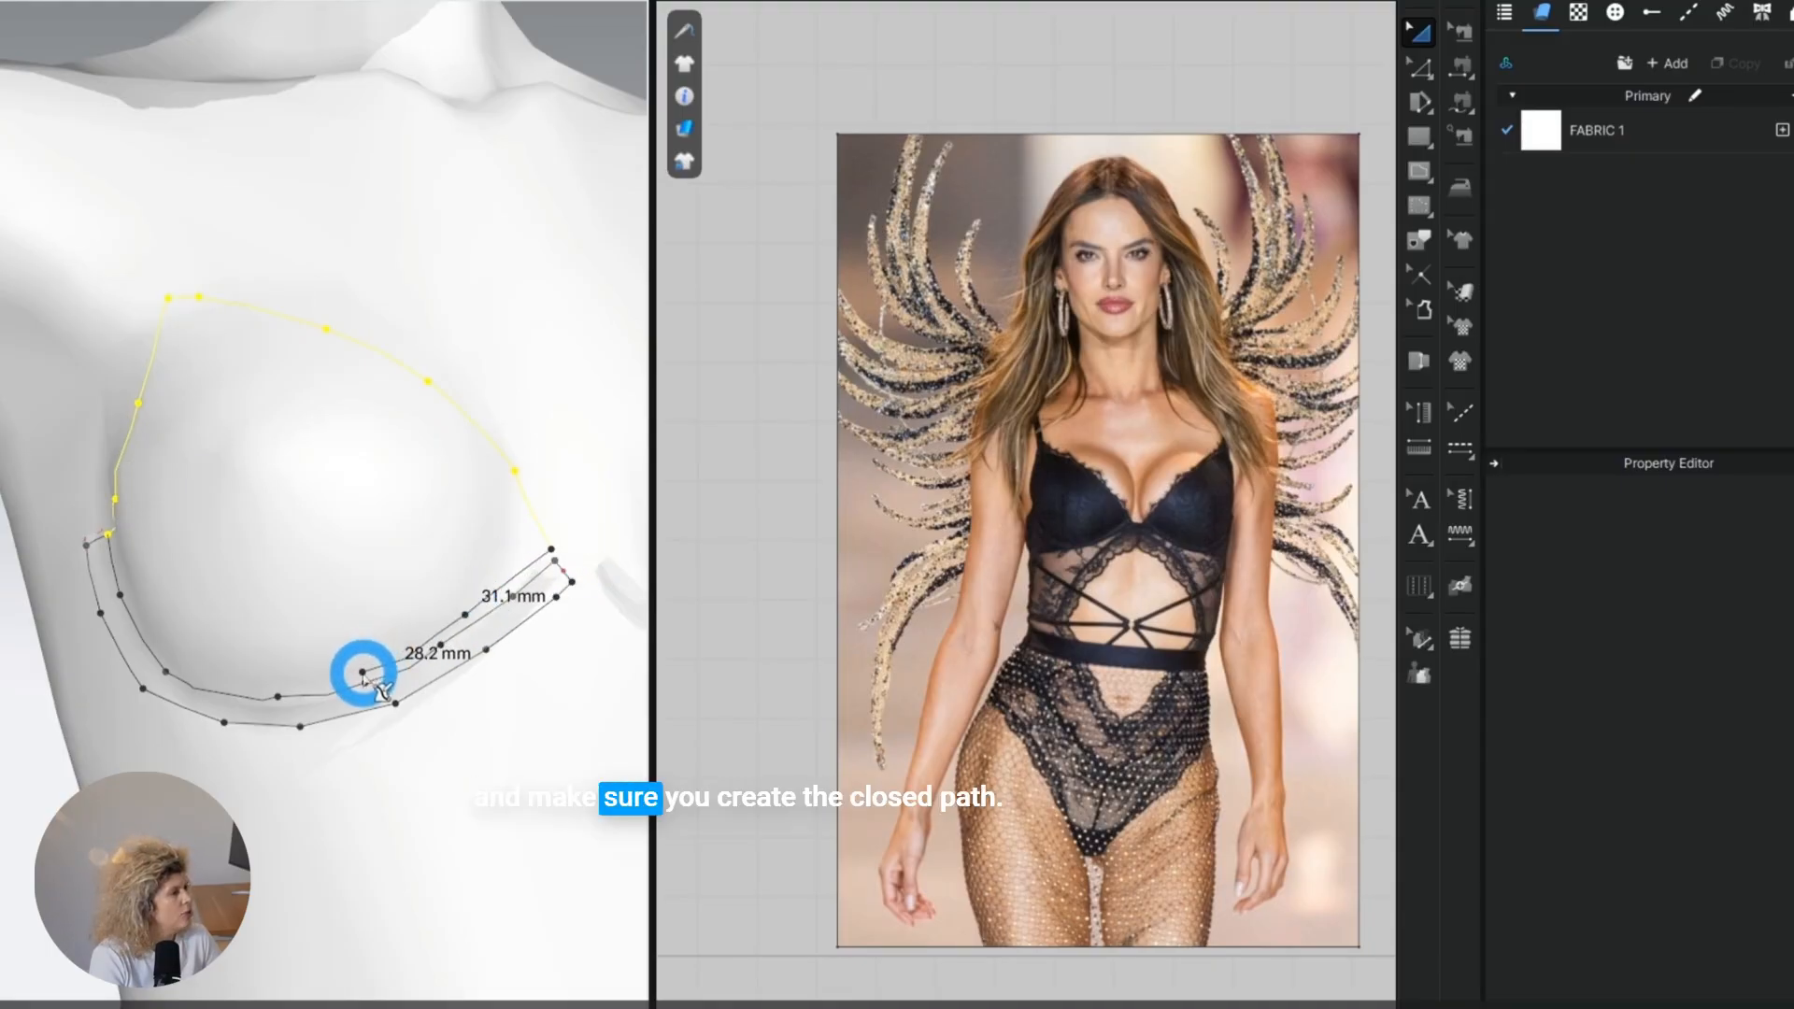
pyautogui.click(363, 673)
pyautogui.click(285, 686)
pyautogui.click(181, 666)
pyautogui.click(136, 607)
pyautogui.doubleClick(109, 534)
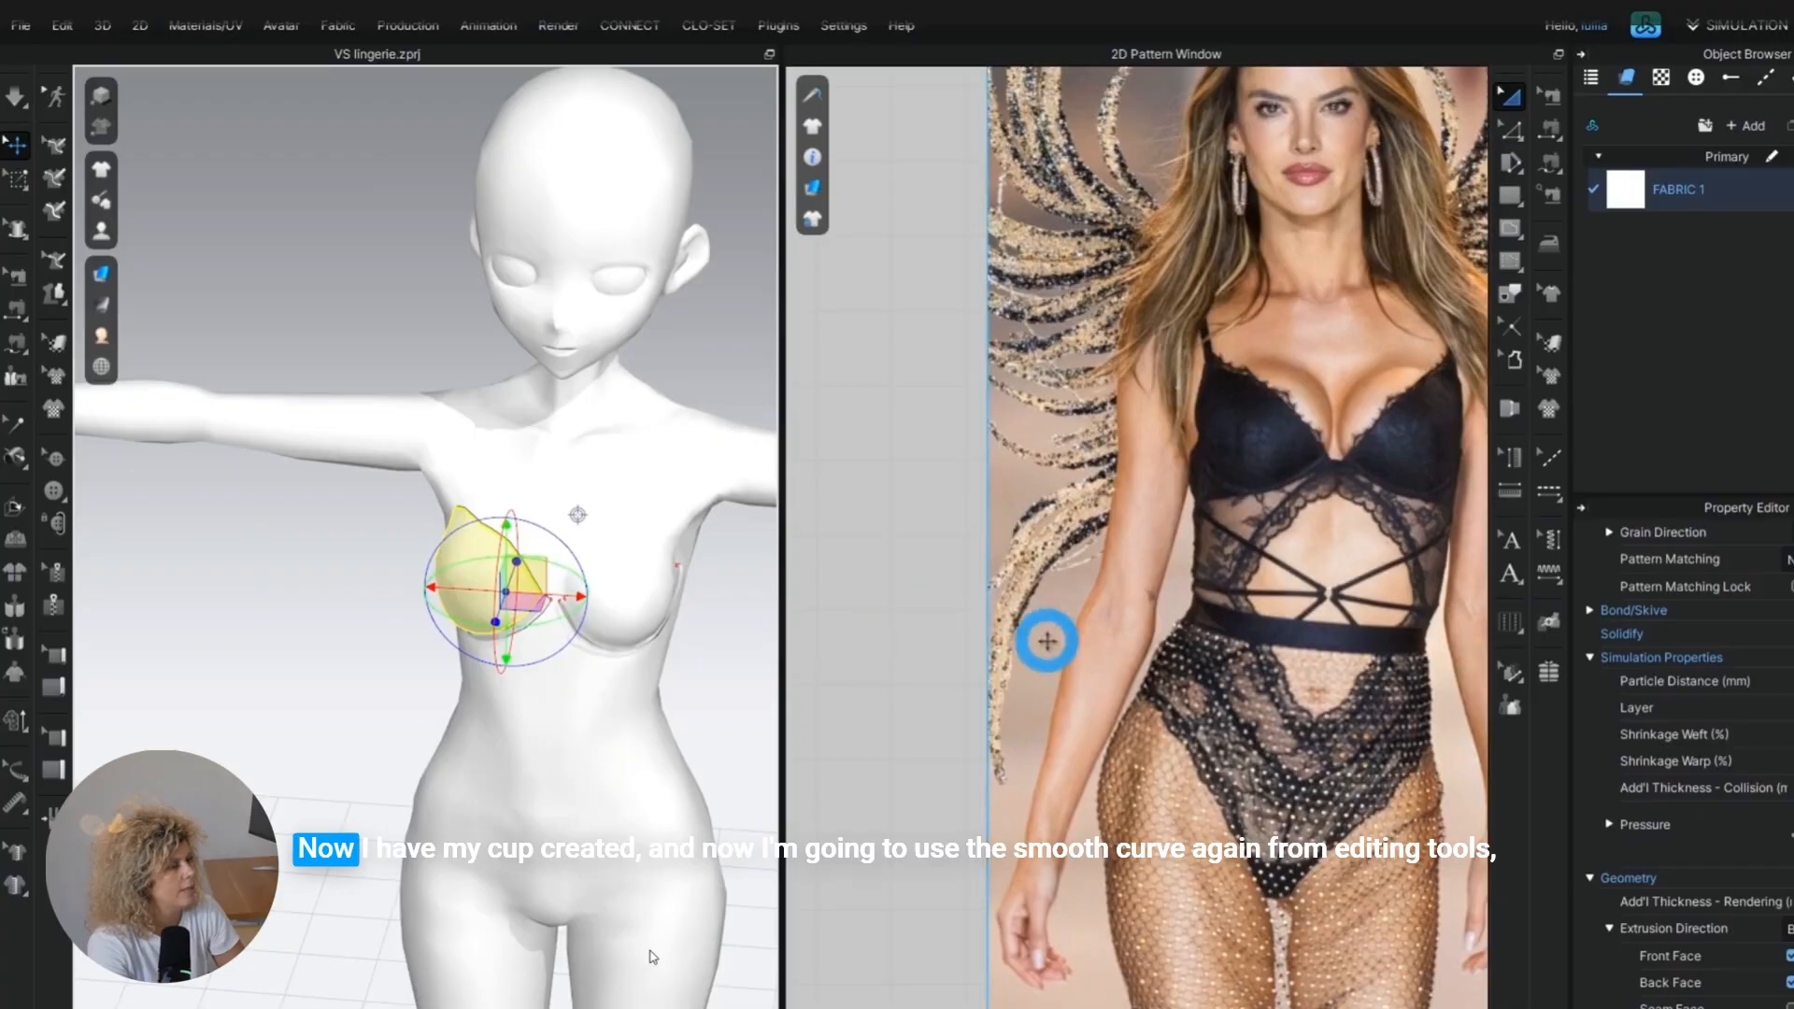
pyautogui.scroll(-3, 1359, 641)
pyautogui.scroll(5, 1010, 493)
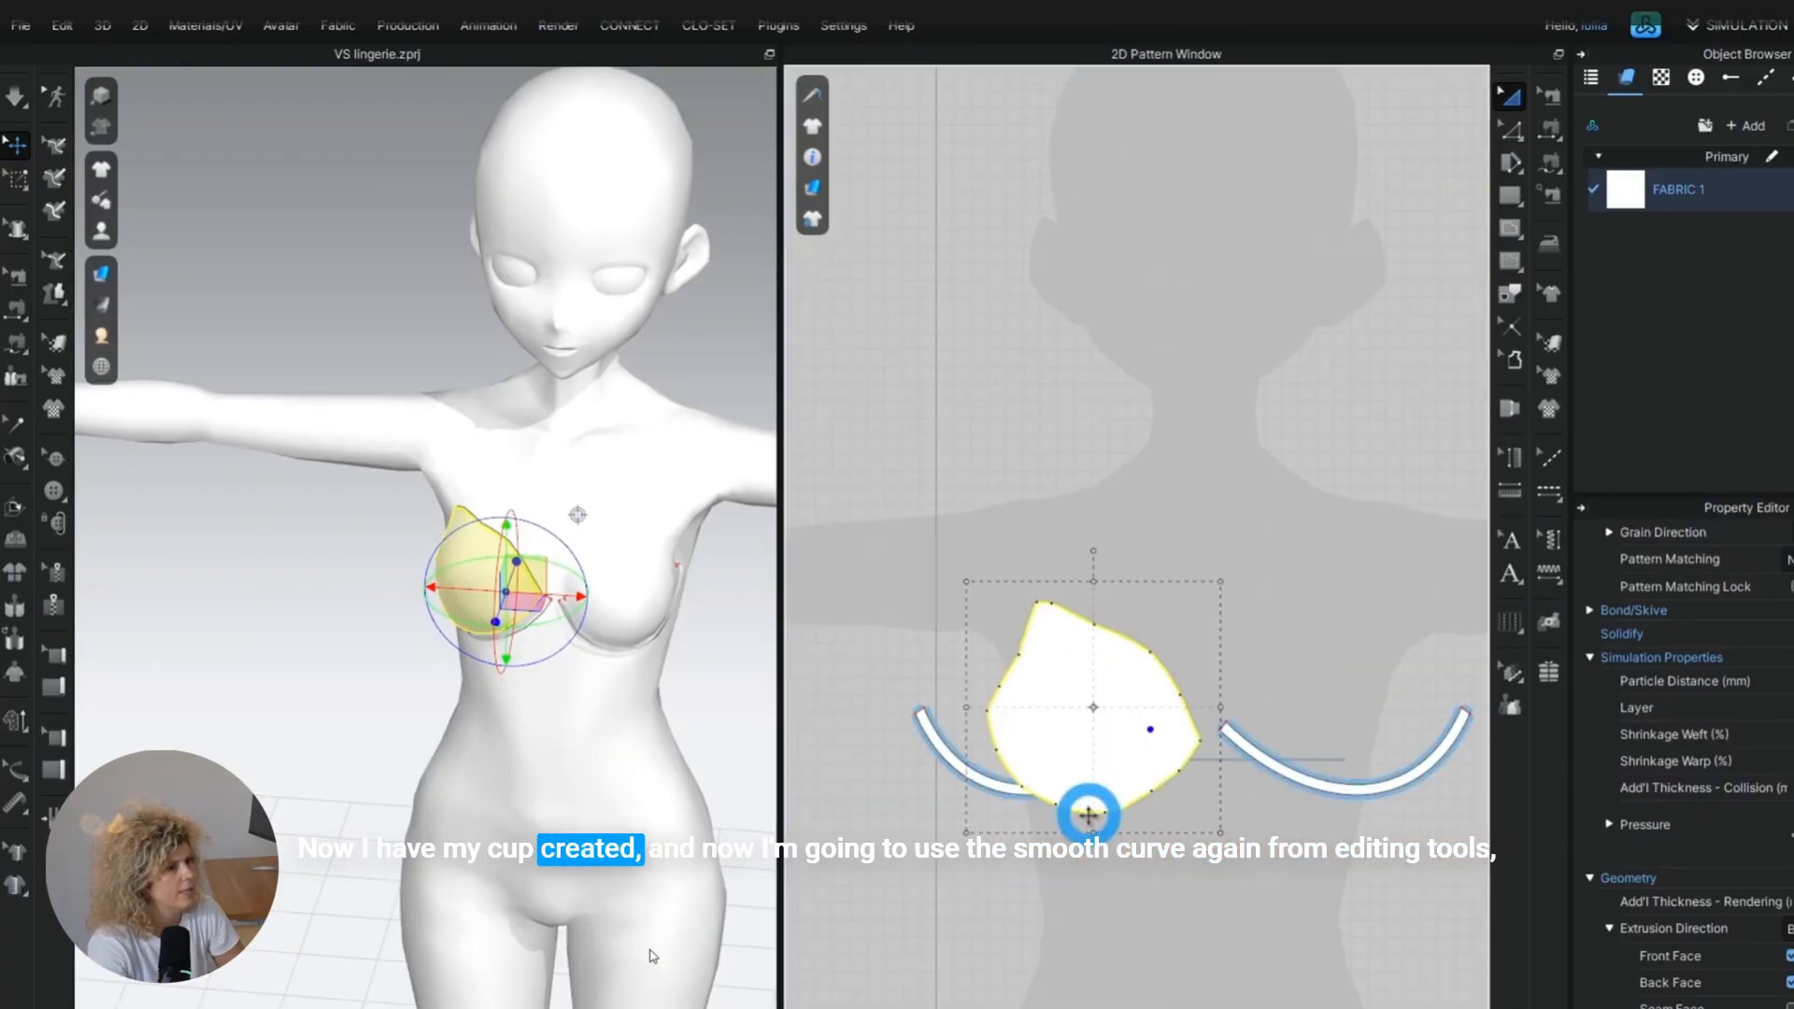
# Move the flattened cup piece in the 2D pattern layout to just above its matching underwire strip.
pyautogui.moveTo(1088, 806); pyautogui.dragTo(1037, 717)
pyautogui.moveTo(1066, 742); pyautogui.dragTo(990, 716, button='middle')
pyautogui.click(608, 609)
pyautogui.scroll(5, 607, 610)
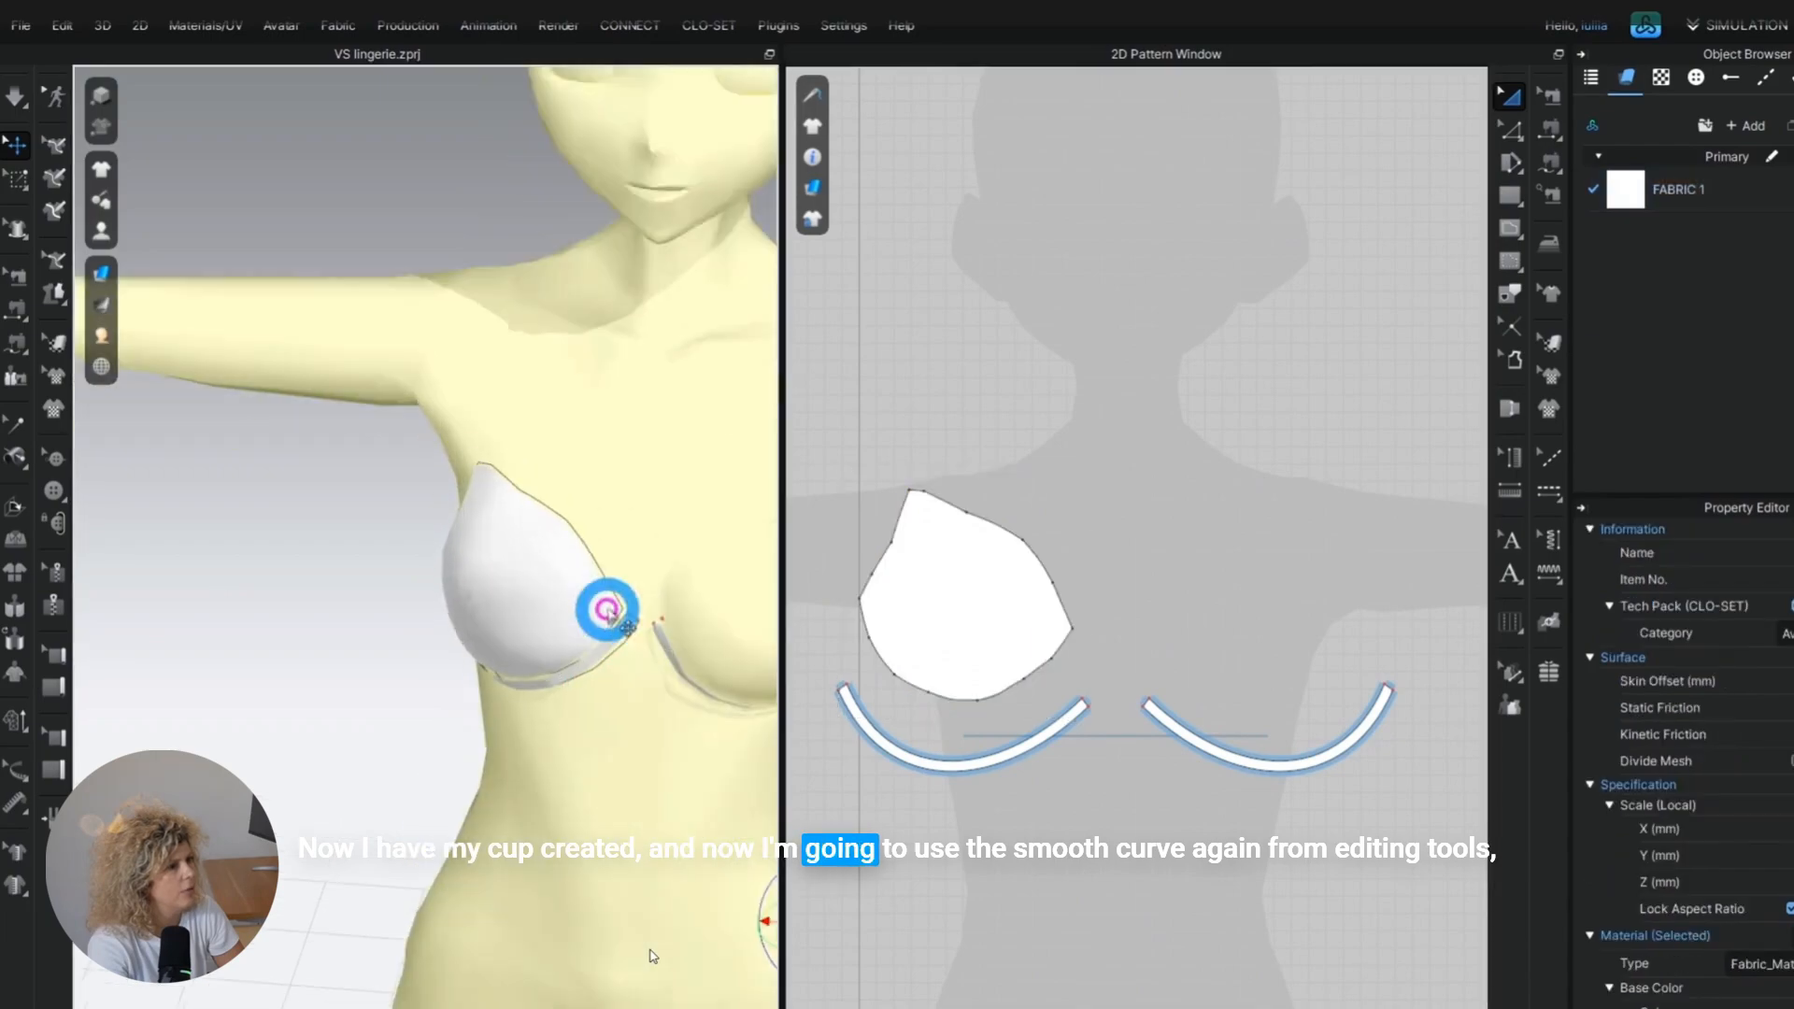
pyautogui.moveTo(608, 609); pyautogui.dragTo(312, 404, button='middle')
pyautogui.scroll(-2, 312, 405)
pyautogui.click(693, 402)
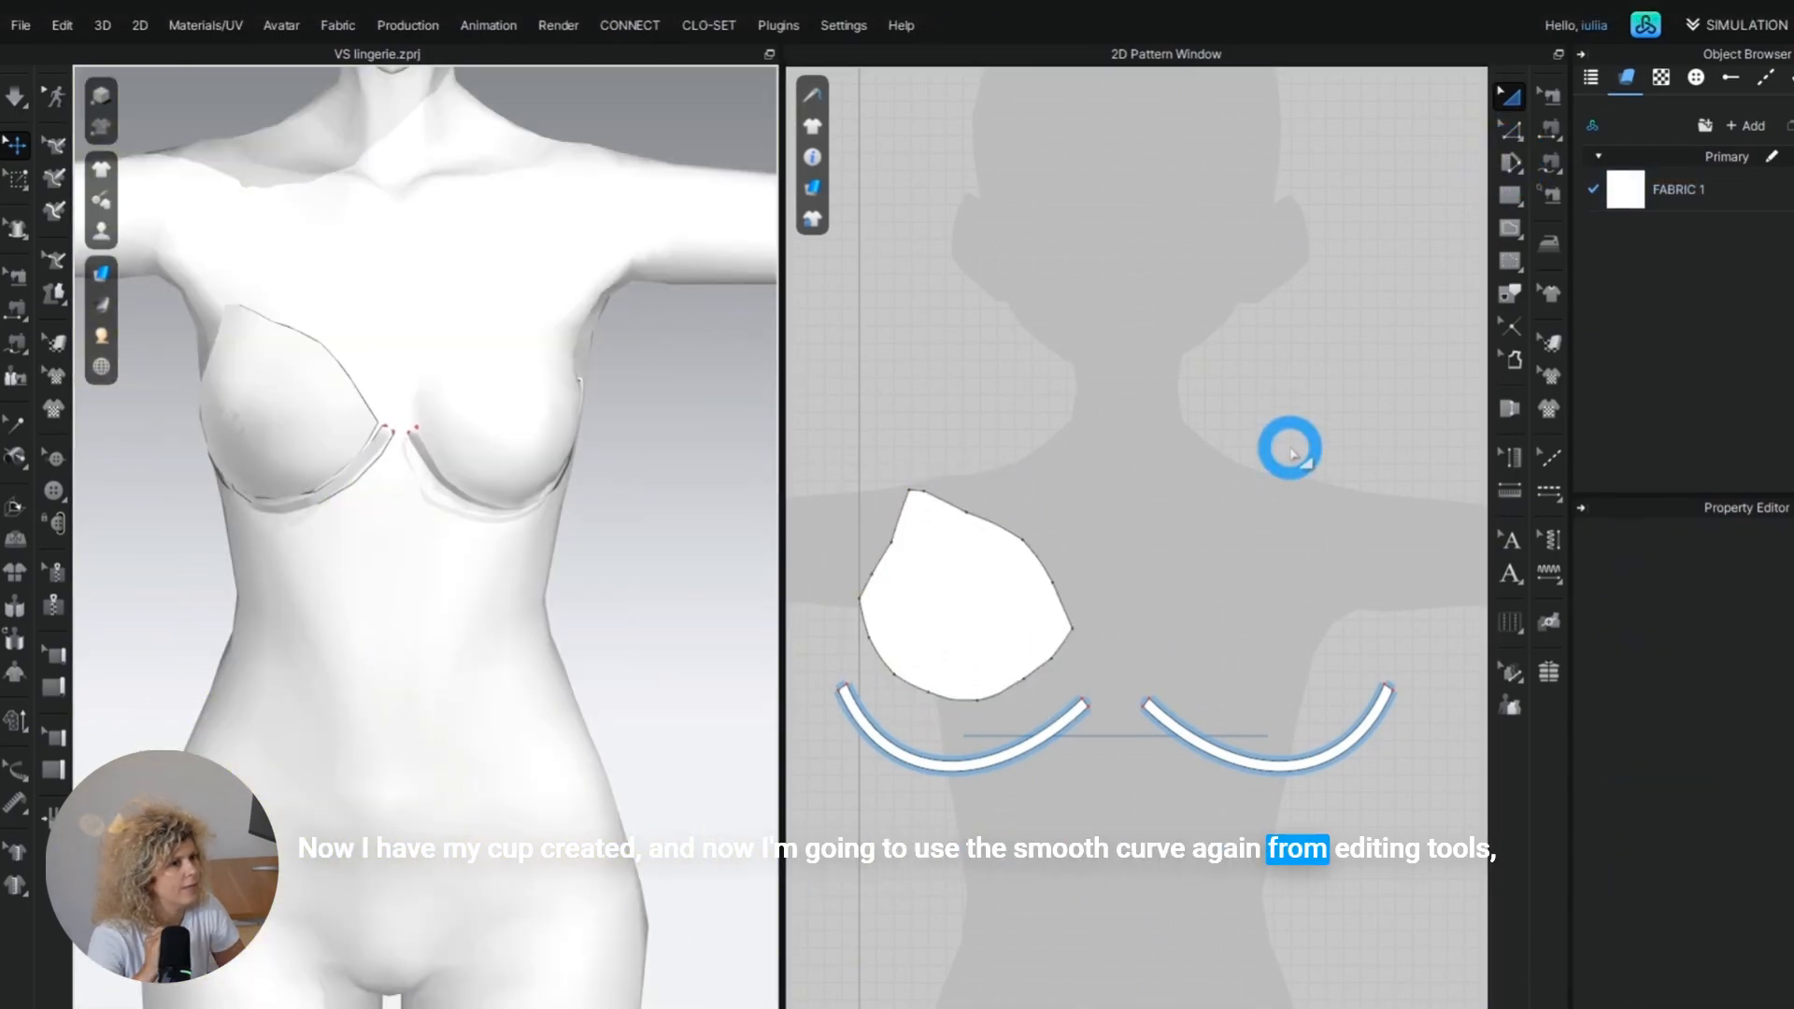
# Smooth the cup piece's upper, side and lower edges into clean curves with the Smooth Curve tool.
pyautogui.click(1511, 128)
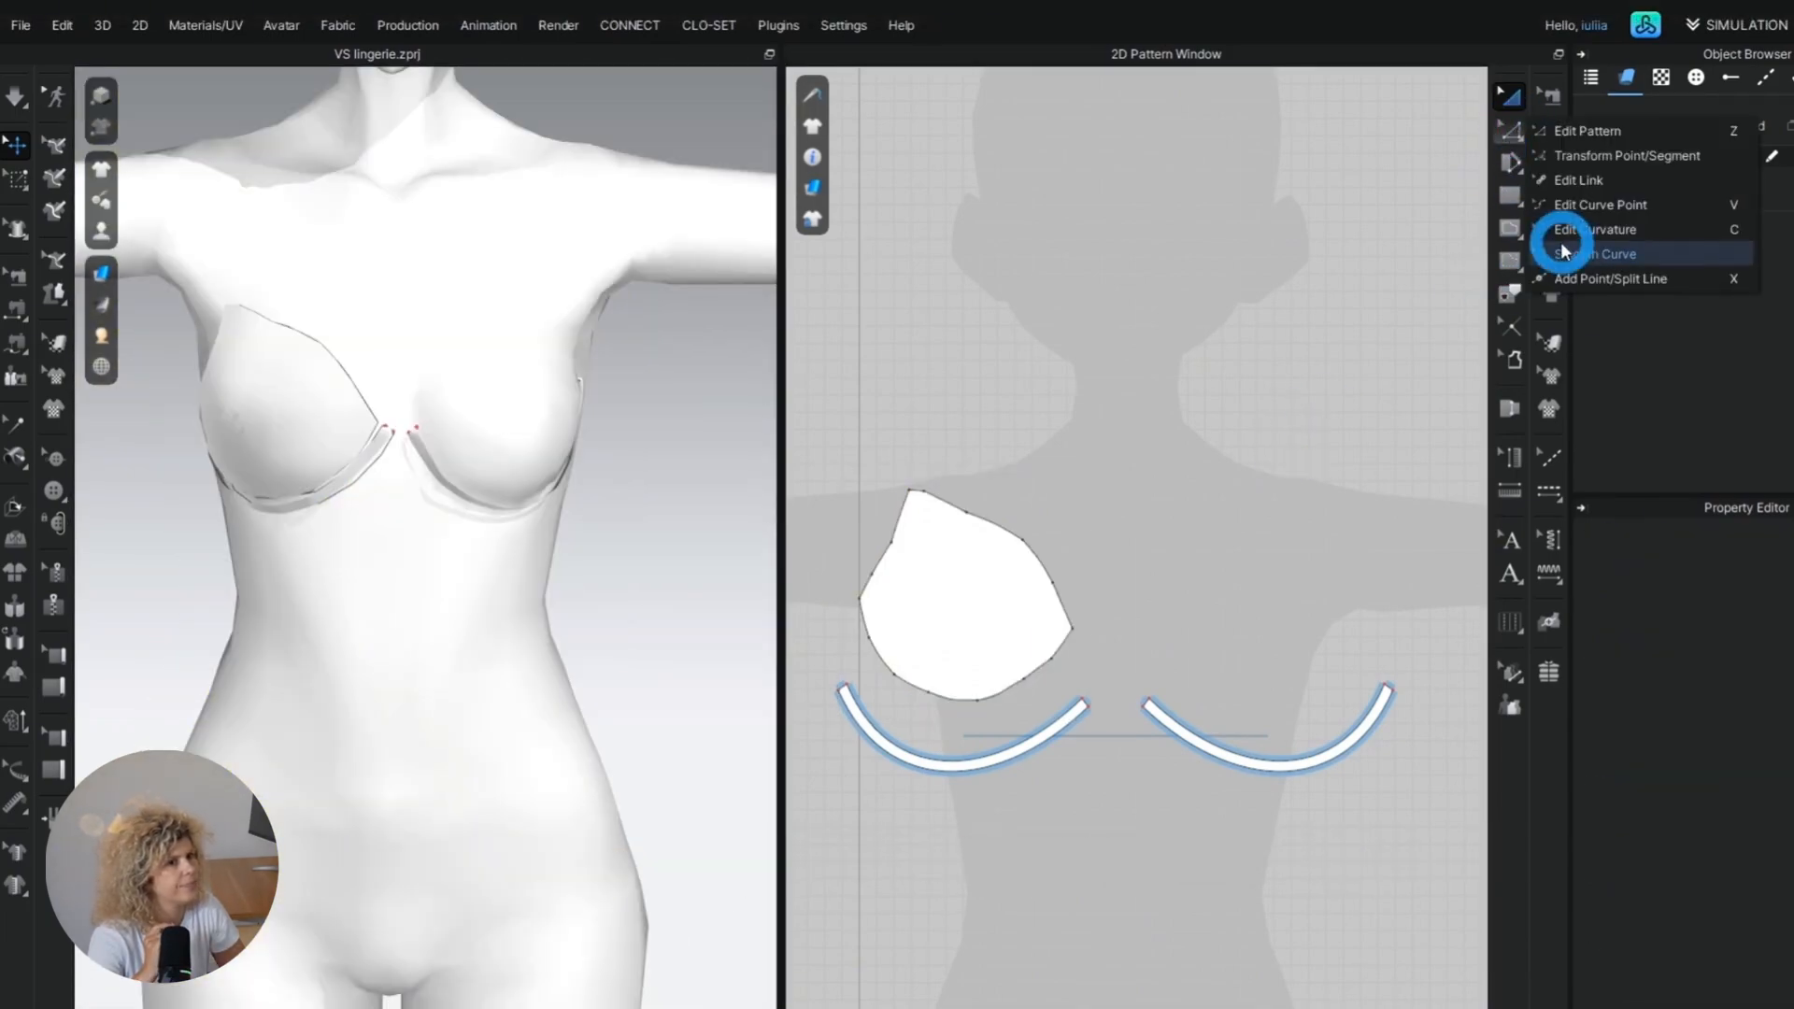
pyautogui.click(1568, 267)
pyautogui.click(915, 493)
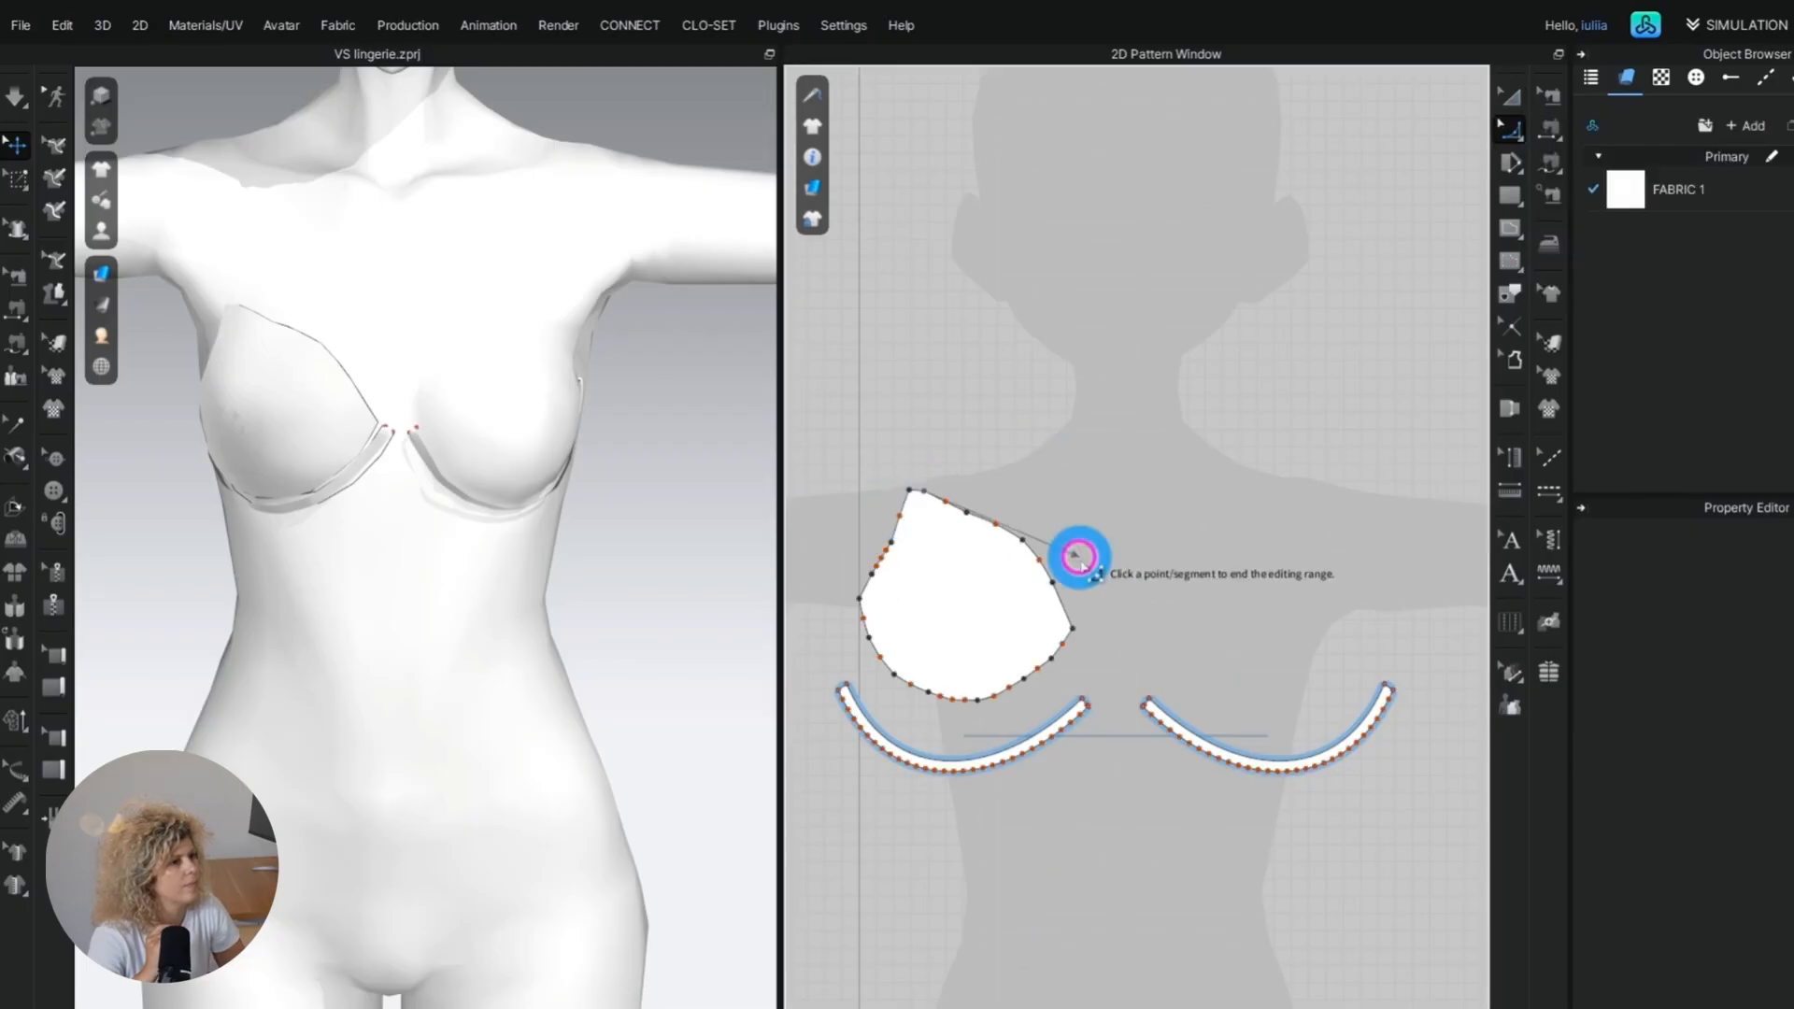
pyautogui.click(1072, 631)
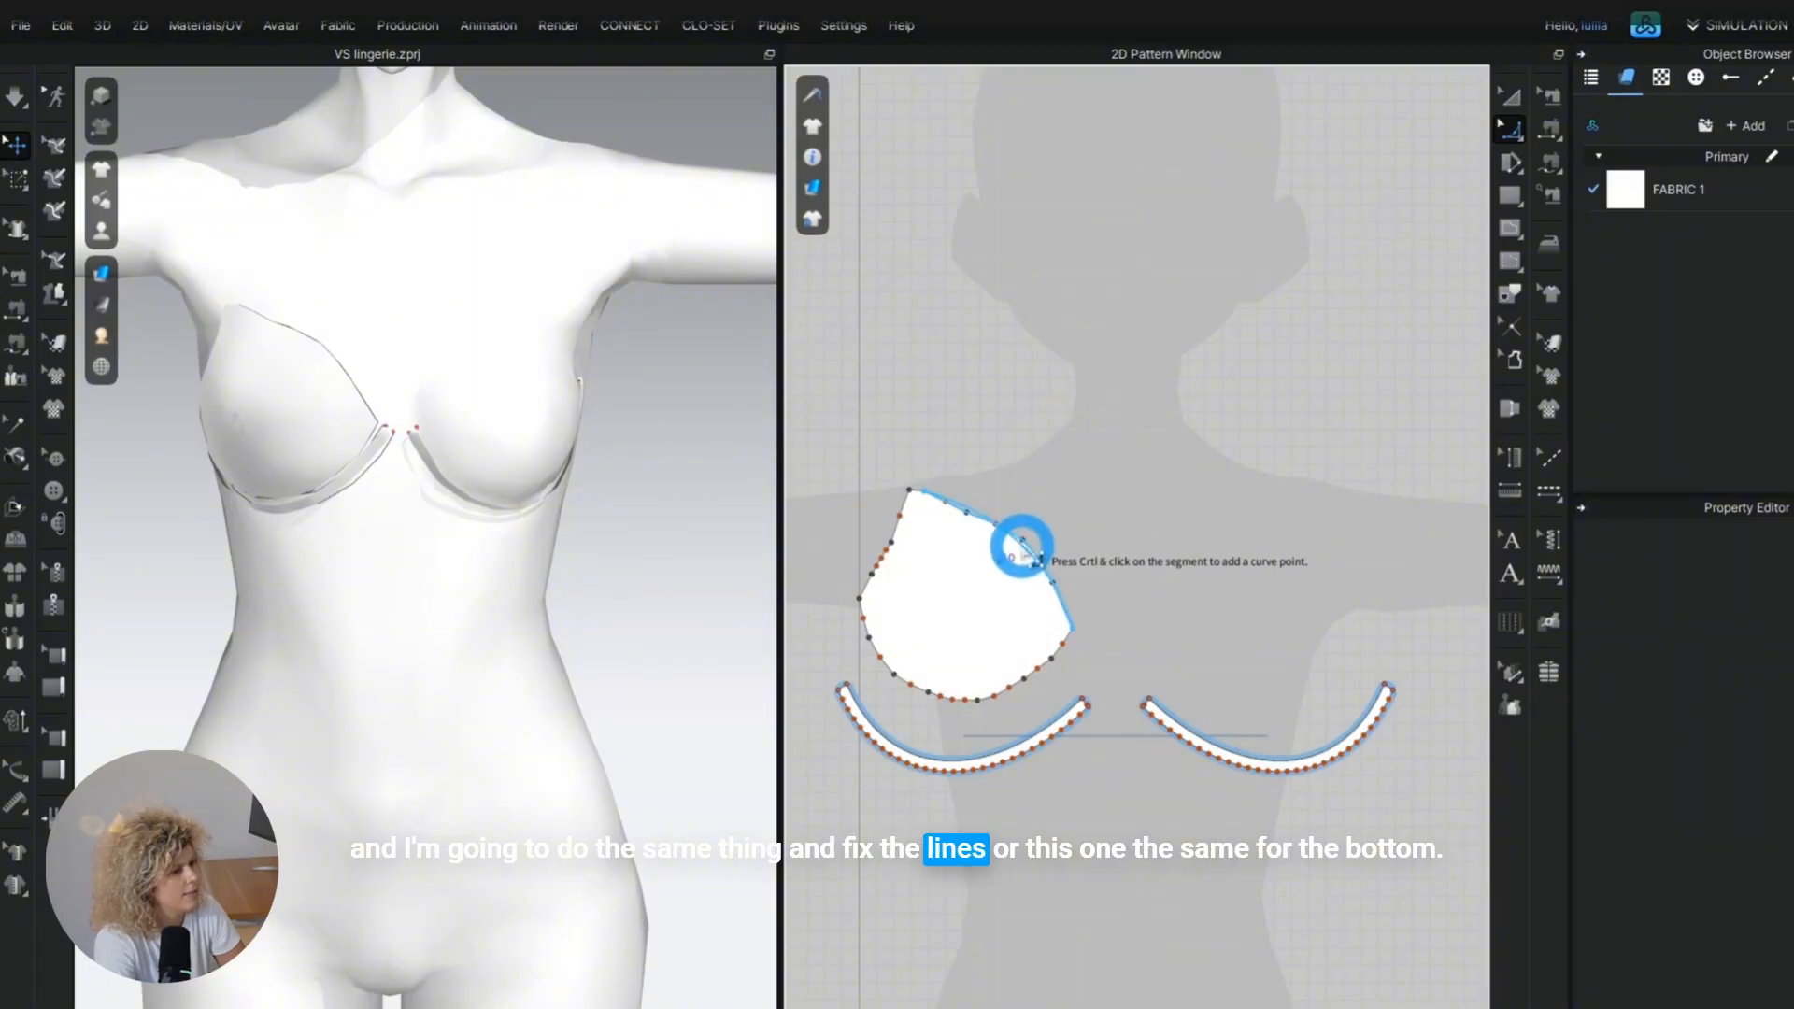
pyautogui.press('Return')
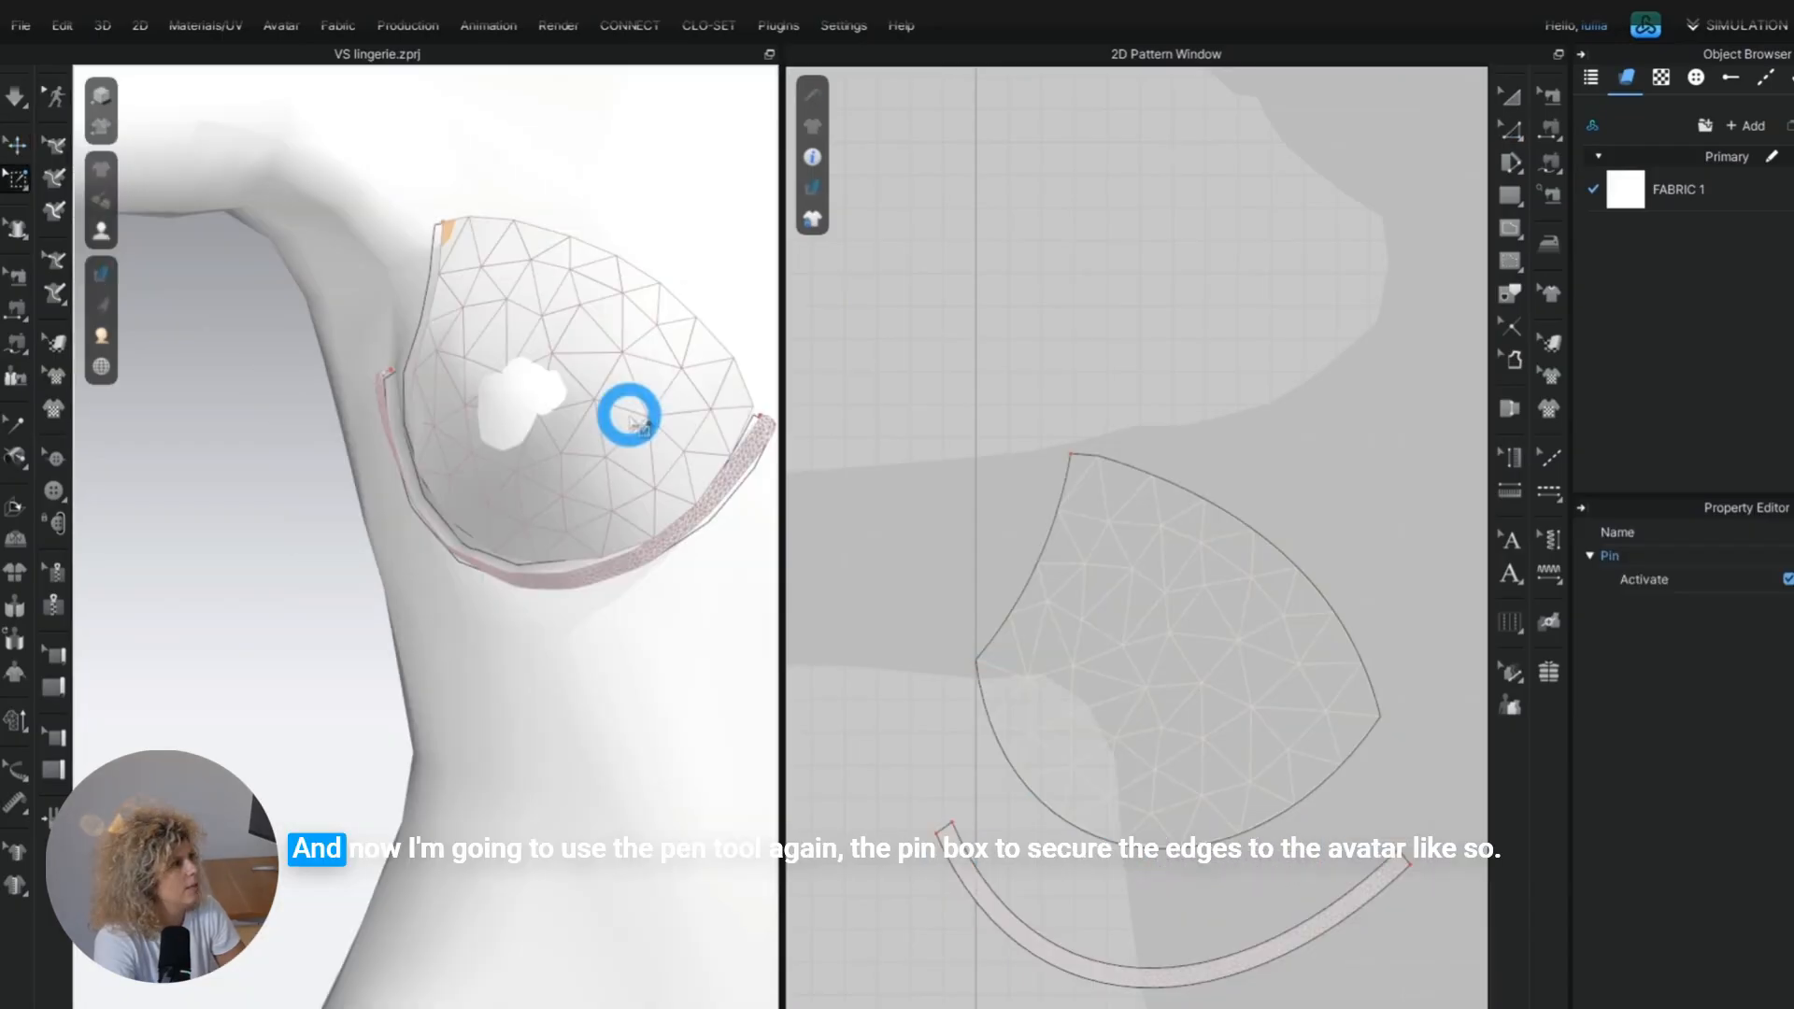
# Pin the cup's top, centre and side corners with the box pin tool, and pull the side corner toward the underwire during simulation.
pyautogui.moveTo(747, 414); pyautogui.dragTo(618, 309, button='middle')
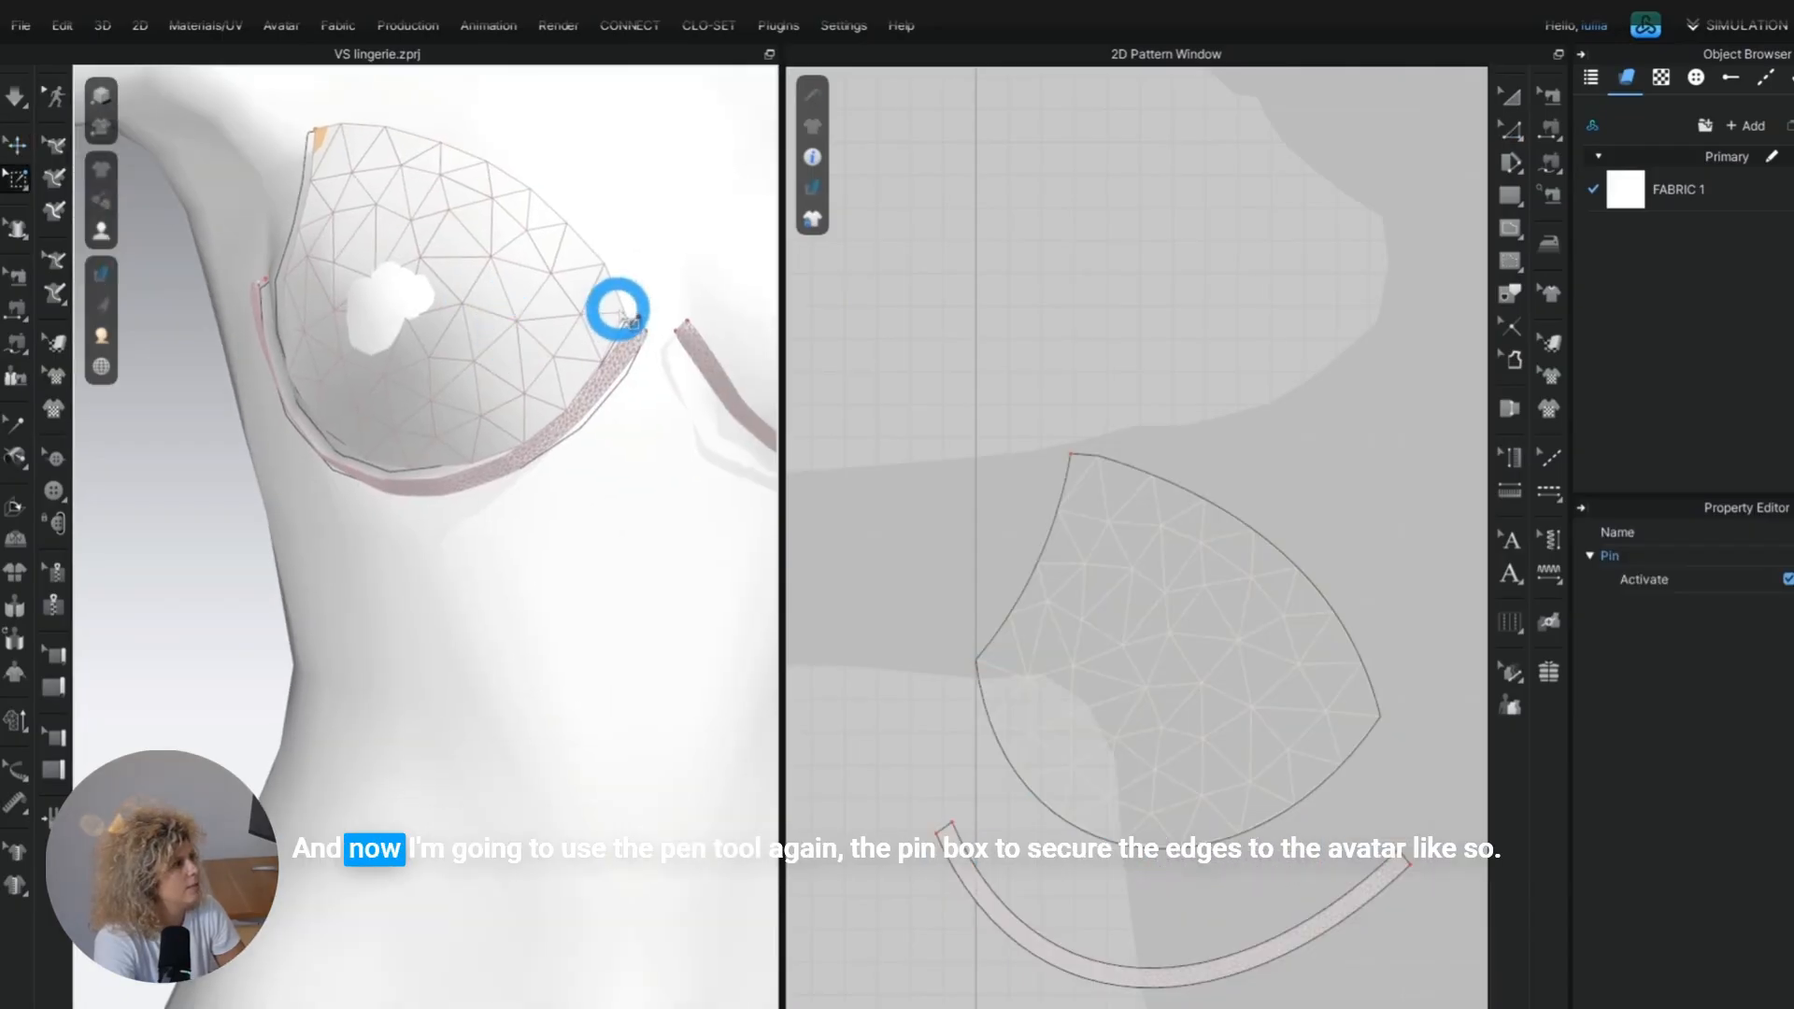
pyautogui.moveTo(639, 299); pyautogui.dragTo(606, 324)
pyautogui.moveTo(421, 316); pyautogui.dragTo(429, 360, button='right')
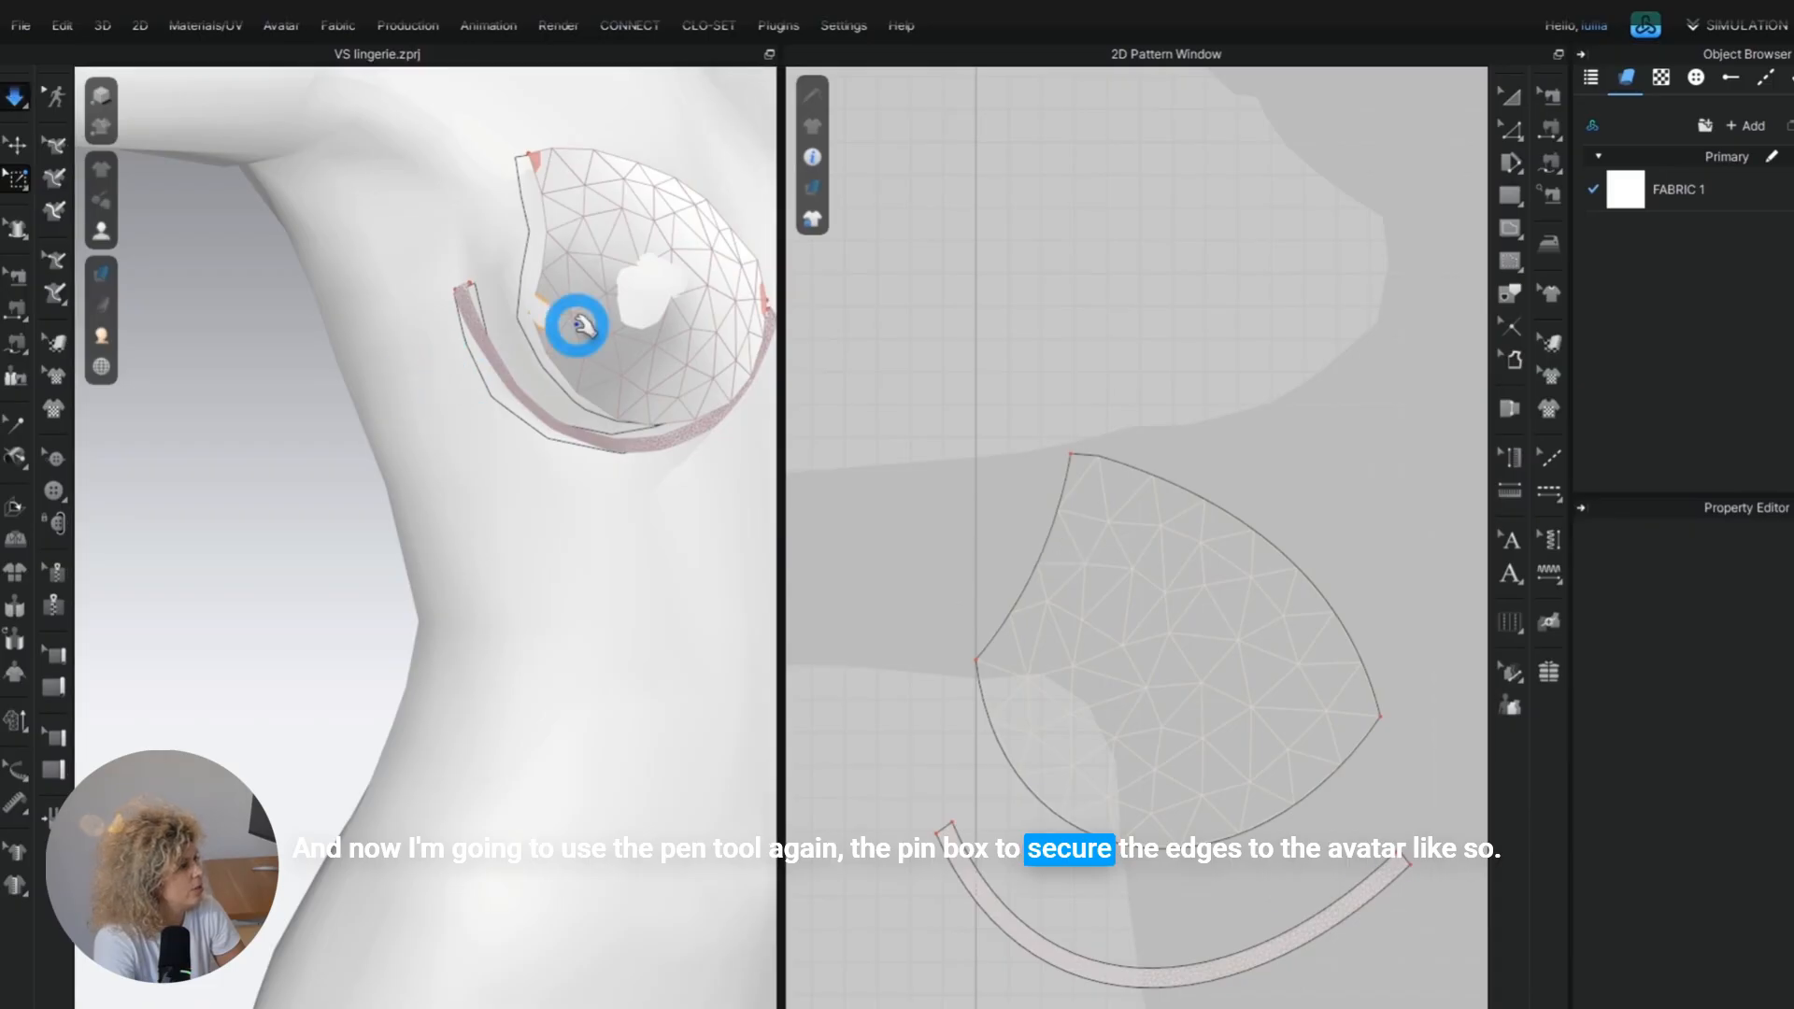
pyautogui.press('space')
pyautogui.moveTo(549, 356); pyautogui.dragTo(524, 364)
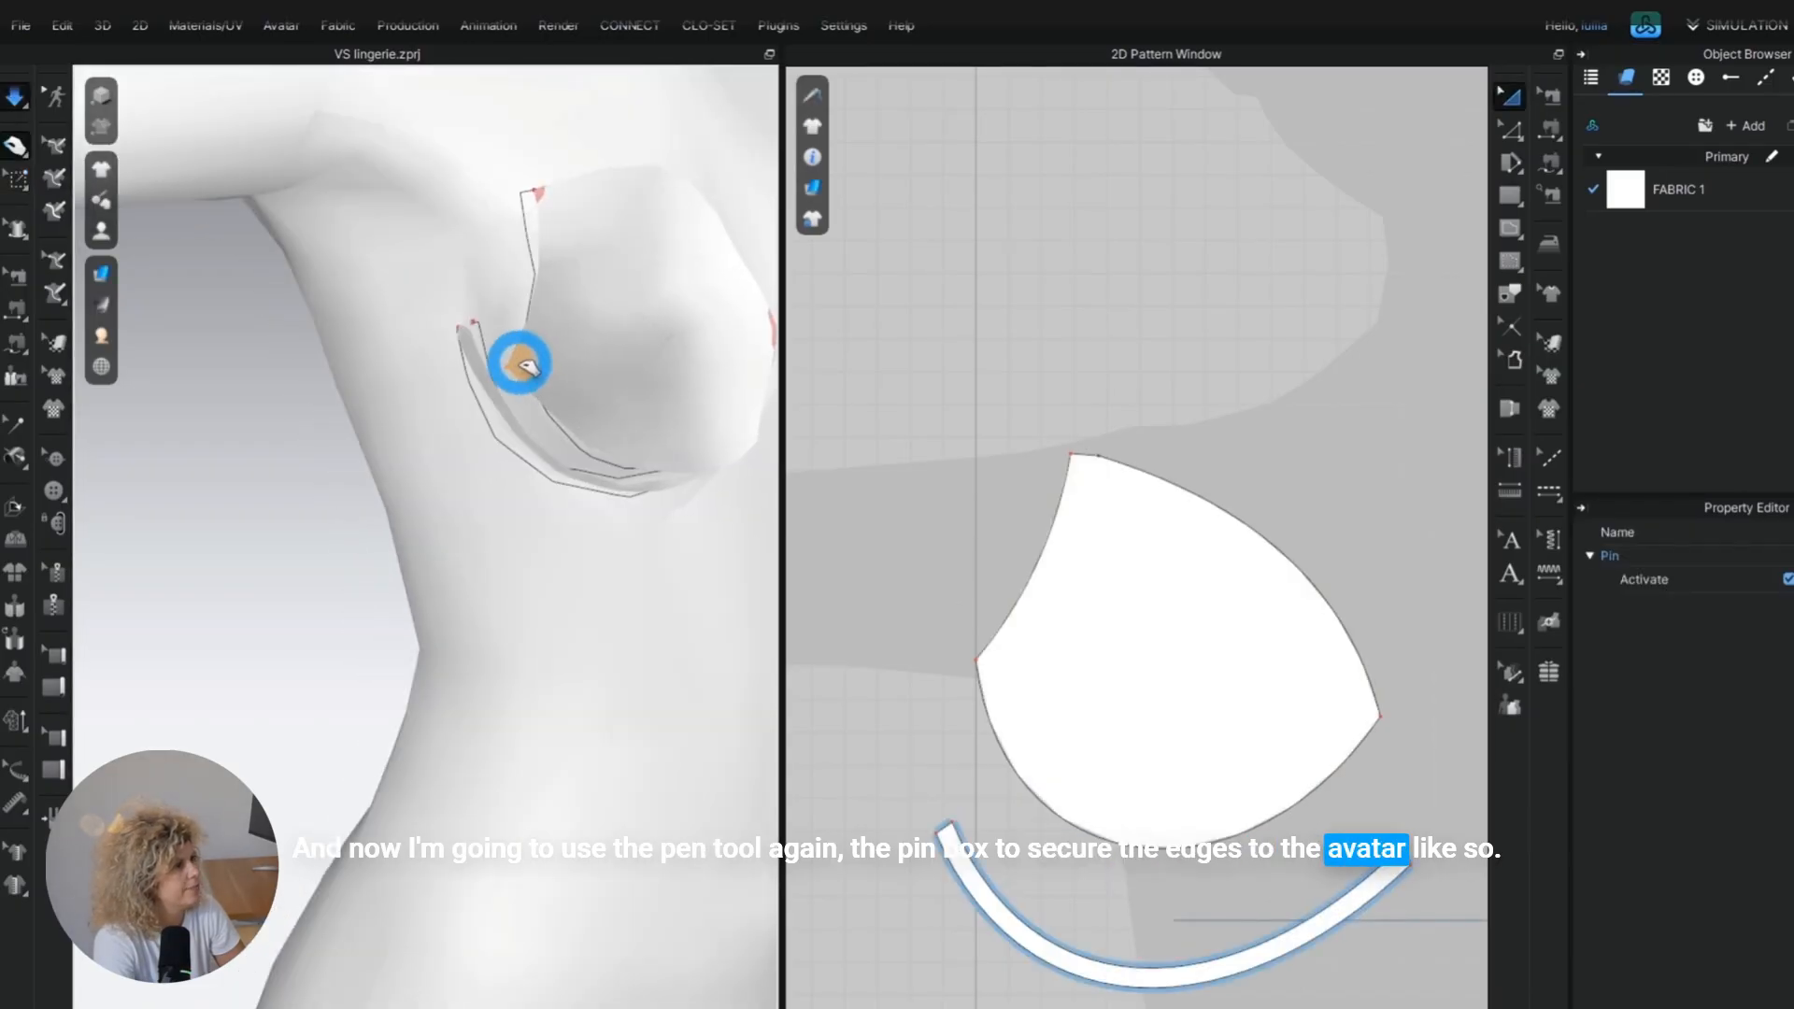
# Sew the cup's lower edge to the matching underwire strip and run a short simulation to join them.
pyautogui.moveTo(446, 431); pyautogui.dragTo(420, 414)
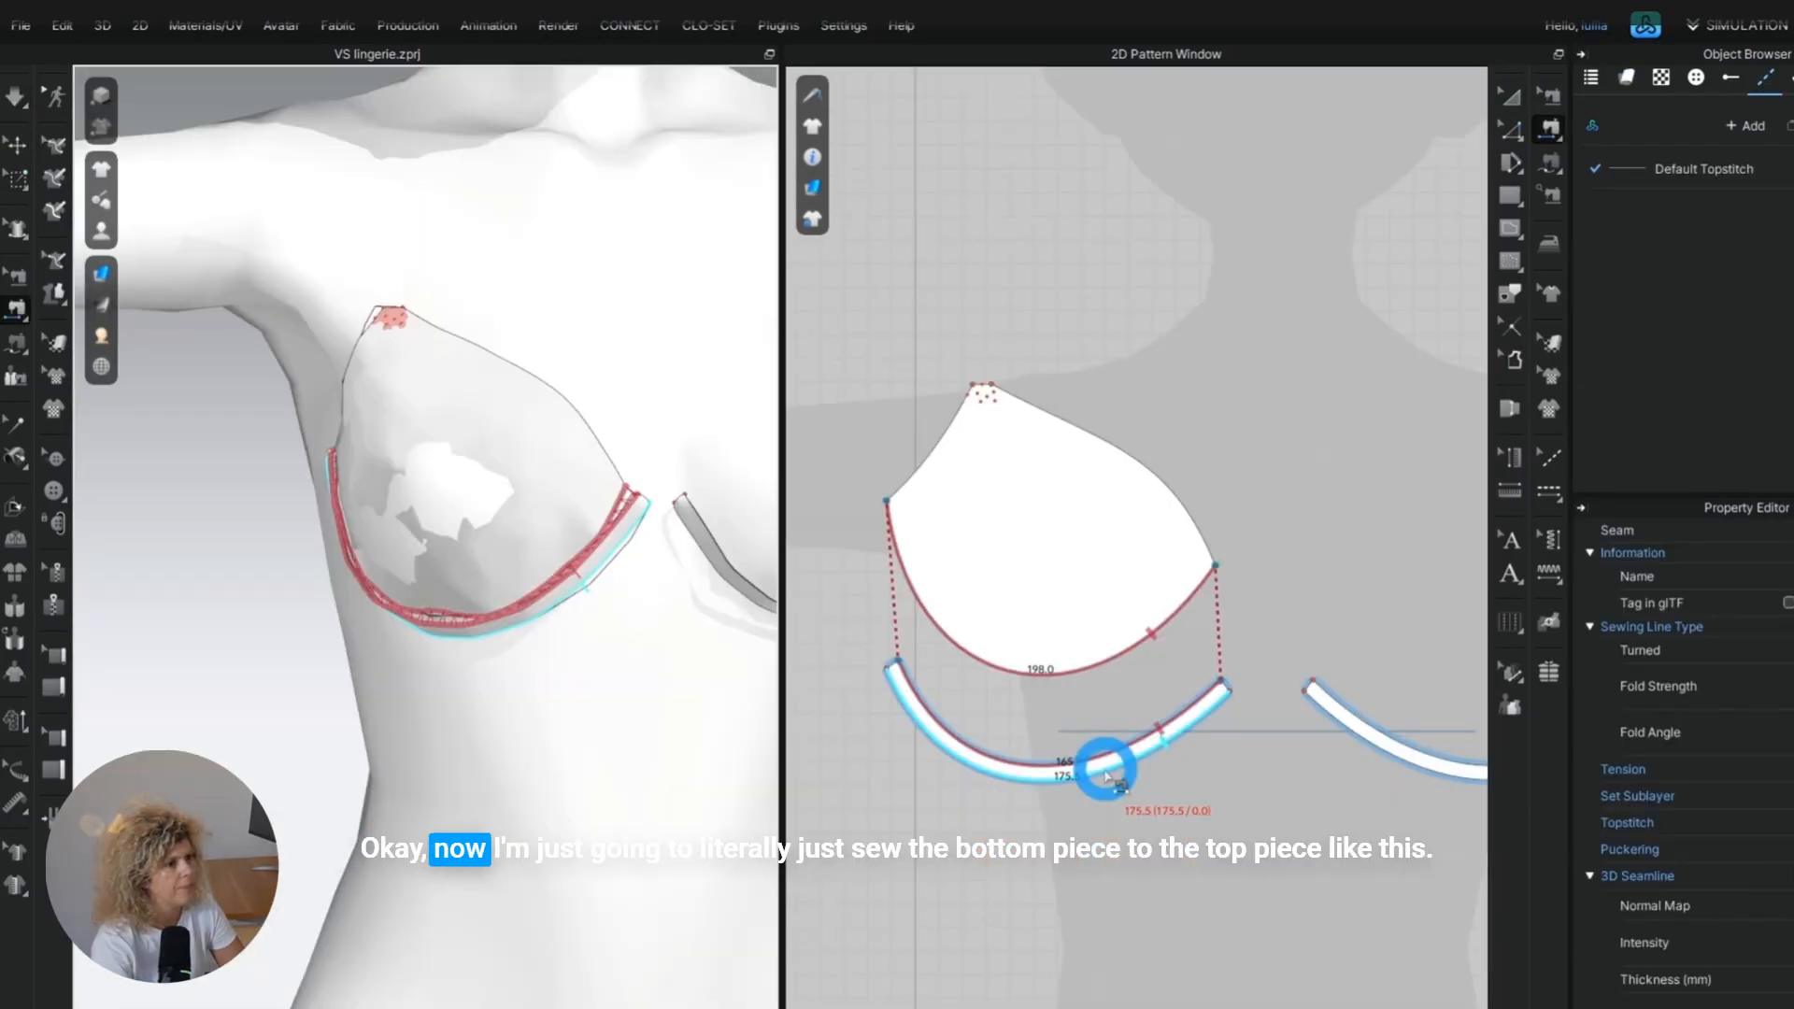
pyautogui.click(738, 773)
pyautogui.press('space')
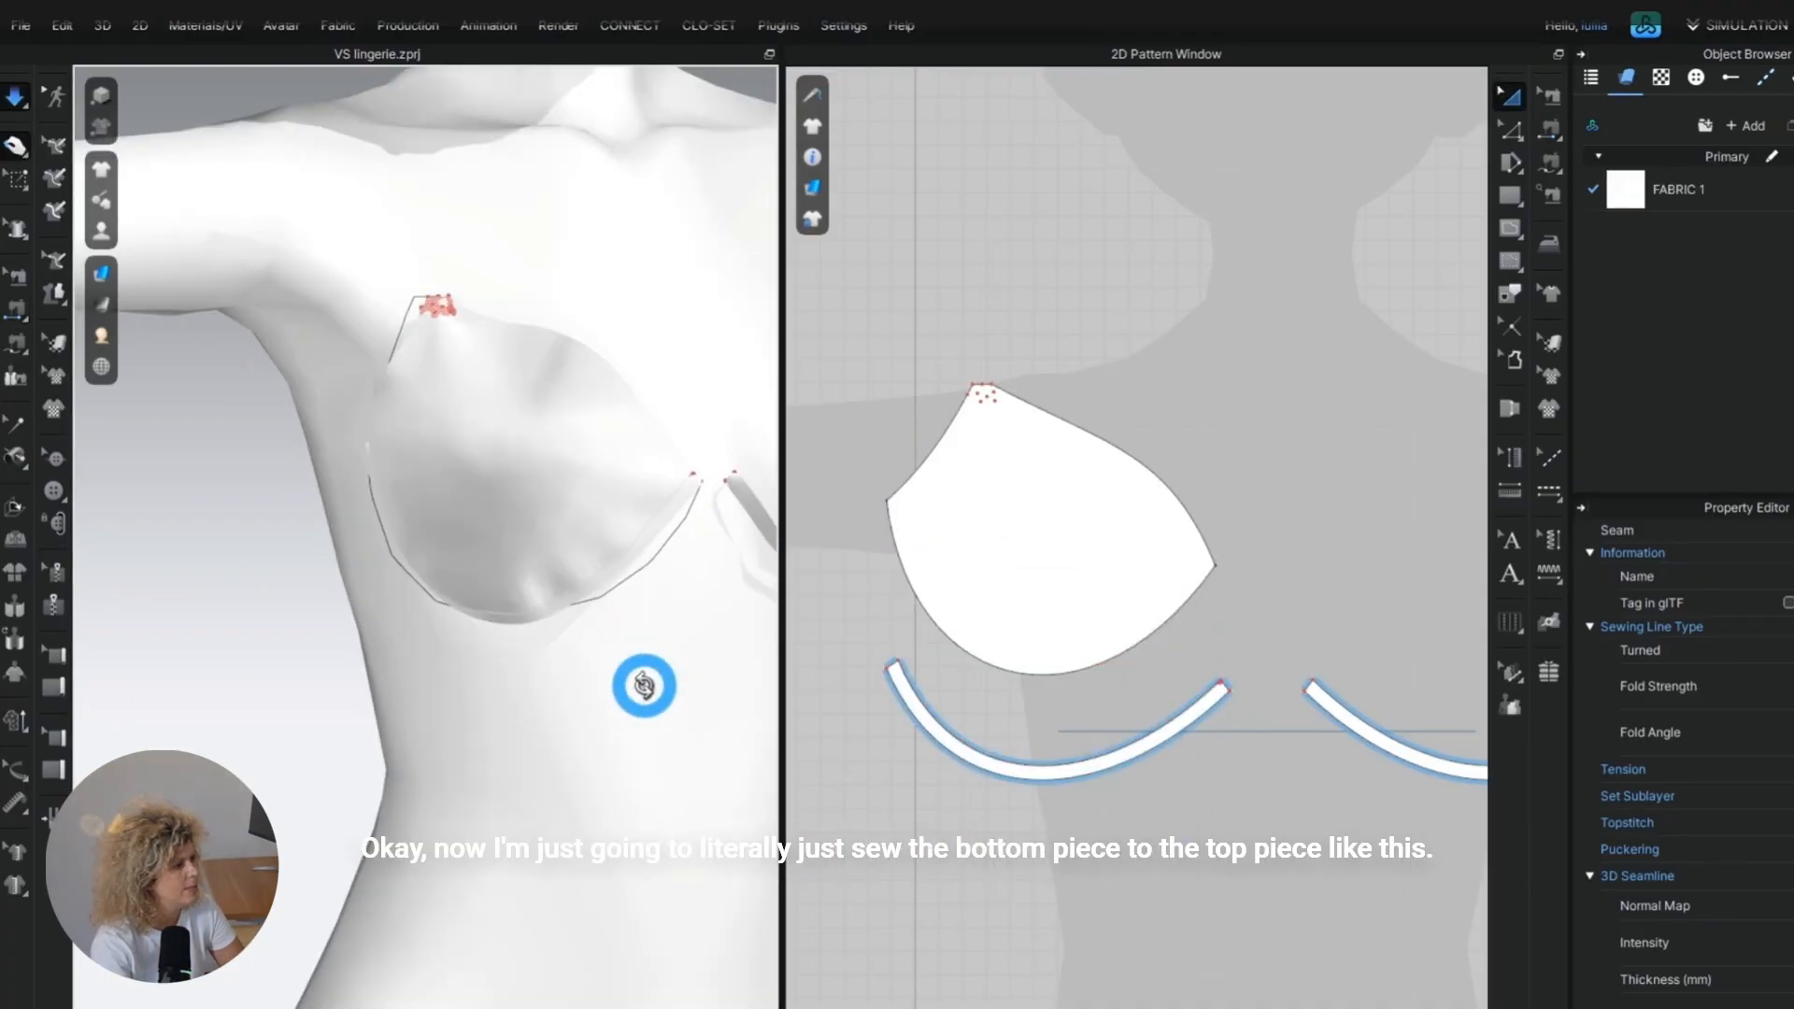
pyautogui.press('space')
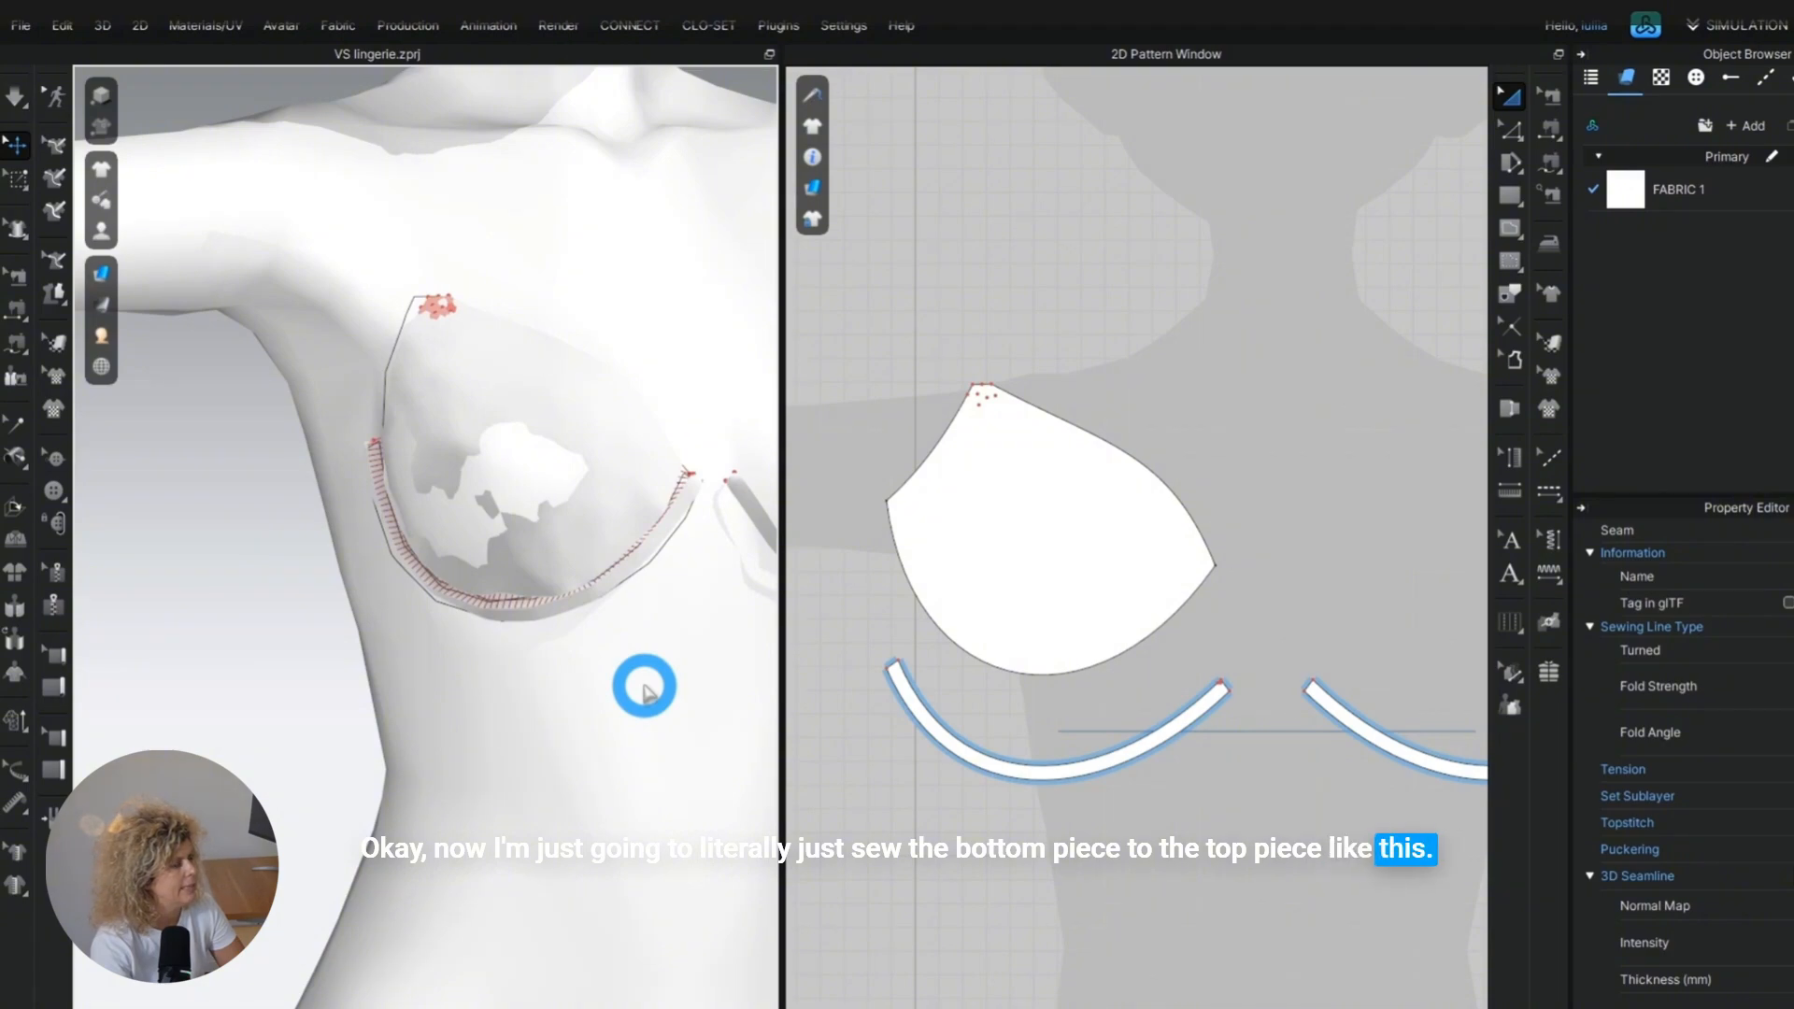
# Draw a vertical internal line over 50 mm long from the cup's lower edge toward the bust point, and fine-tune its upper end.
pyautogui.click(1510, 228)
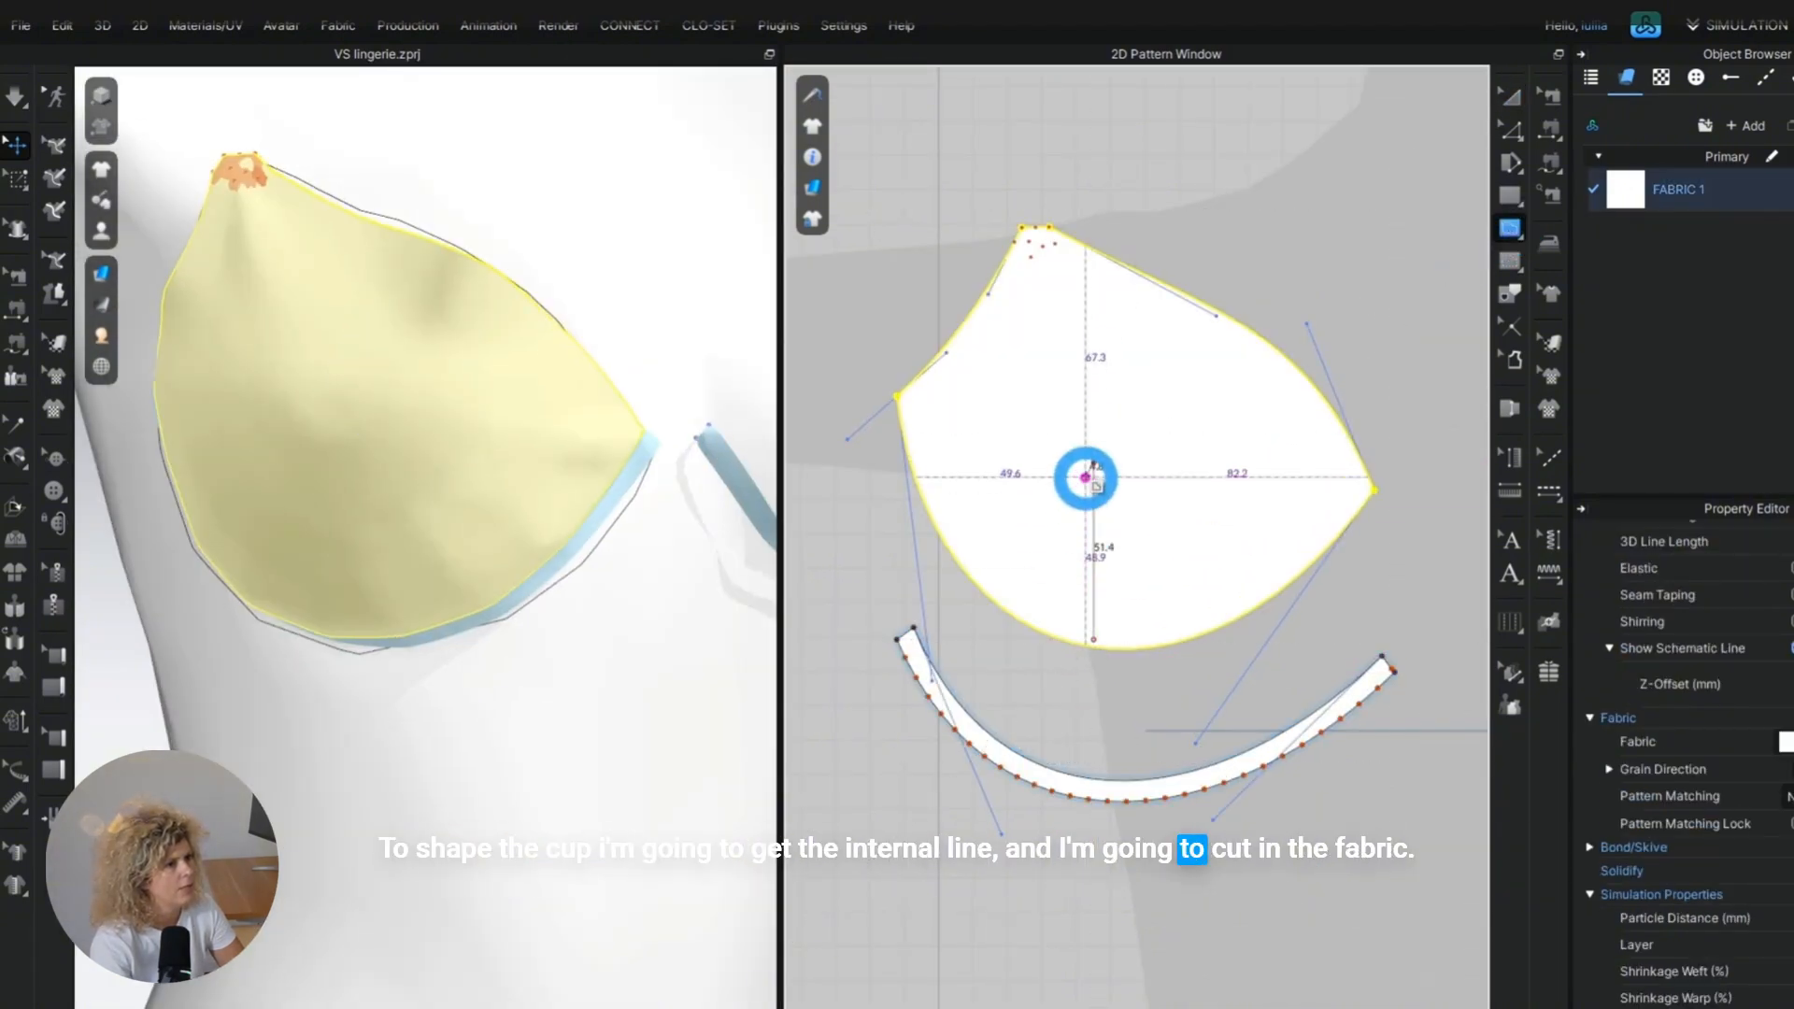
pyautogui.click(1094, 463)
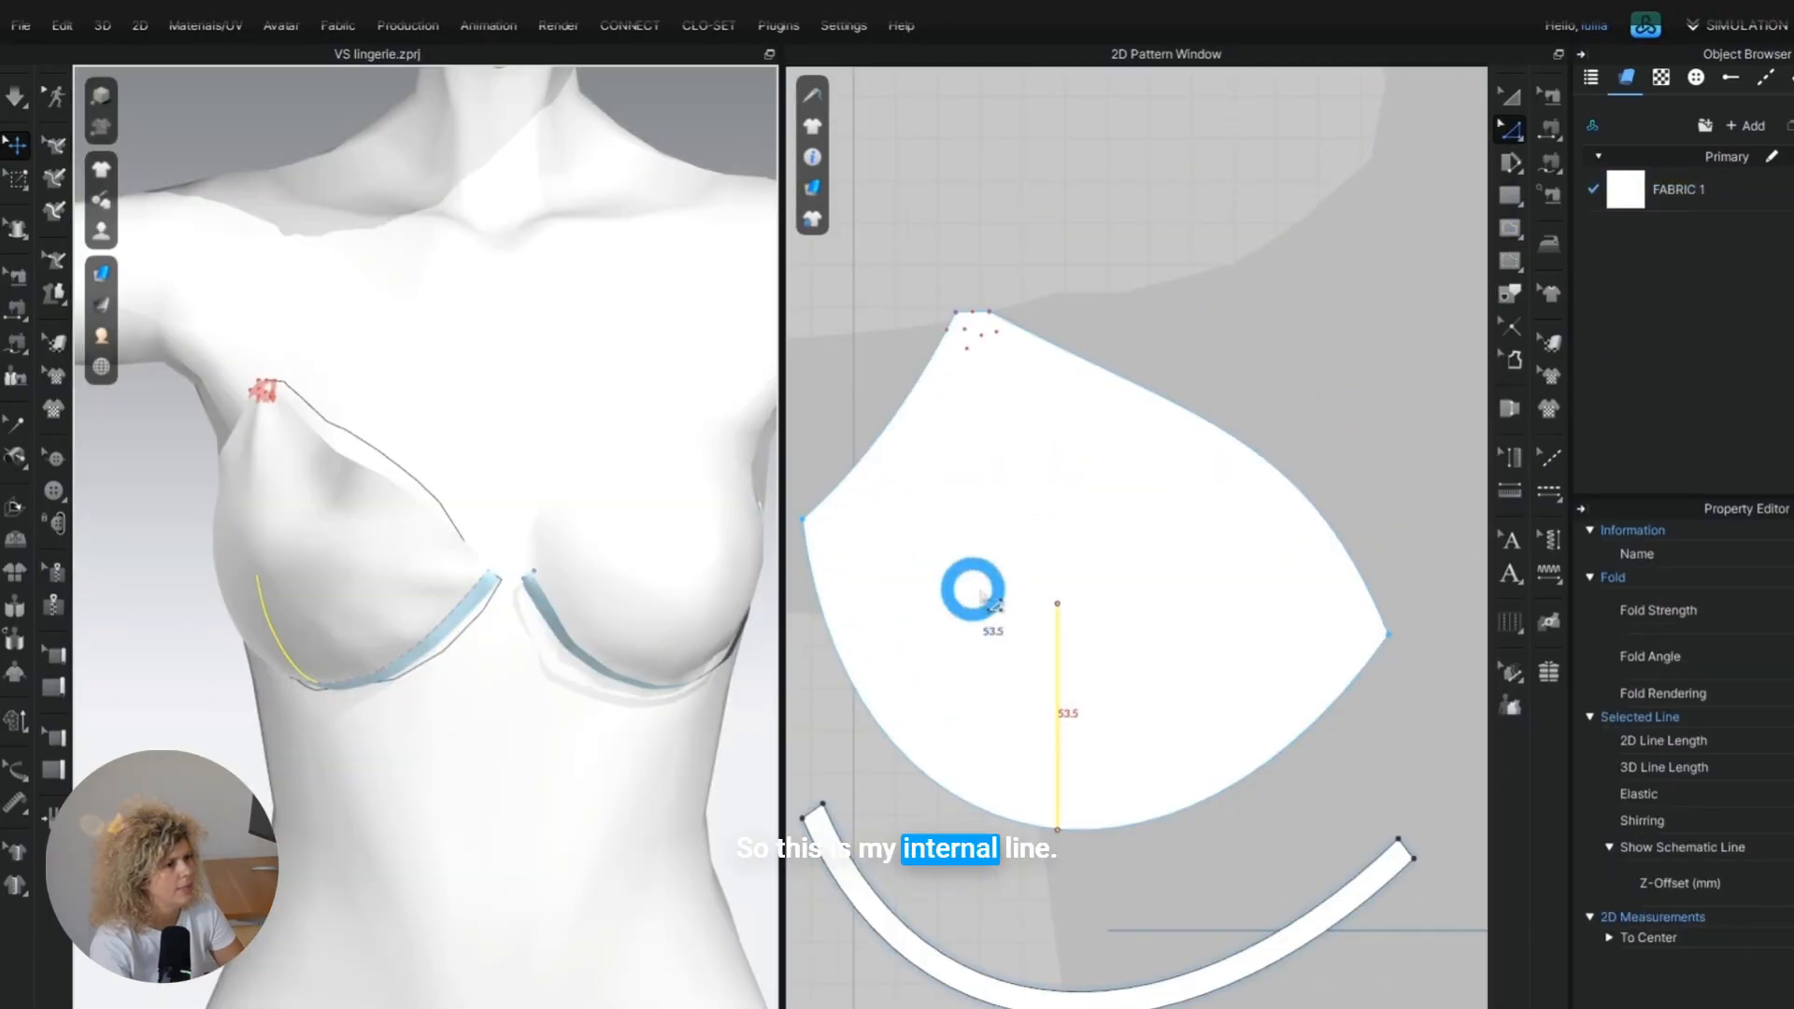
pyautogui.scroll(2, 1028, 598)
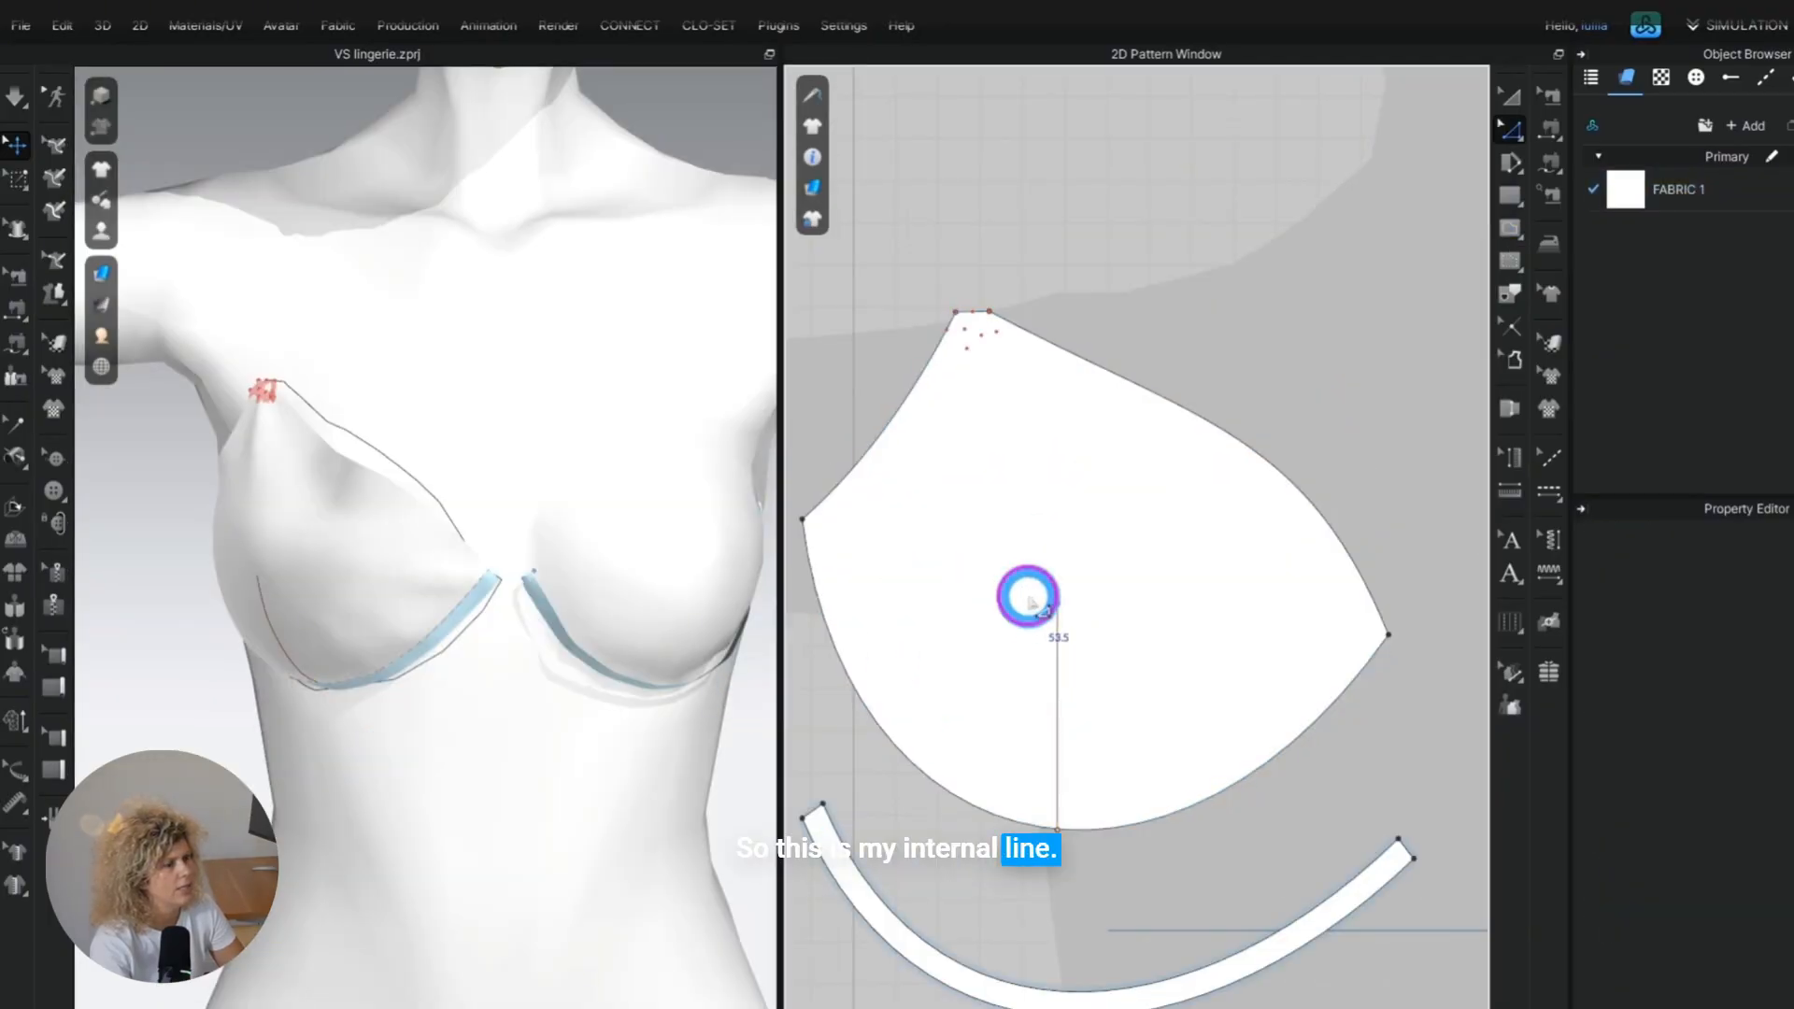
pyautogui.click(1059, 603)
pyautogui.moveTo(1059, 603); pyautogui.dragTo(1057, 570)
pyautogui.moveTo(412, 725); pyautogui.dragTo(444, 675, button='right')
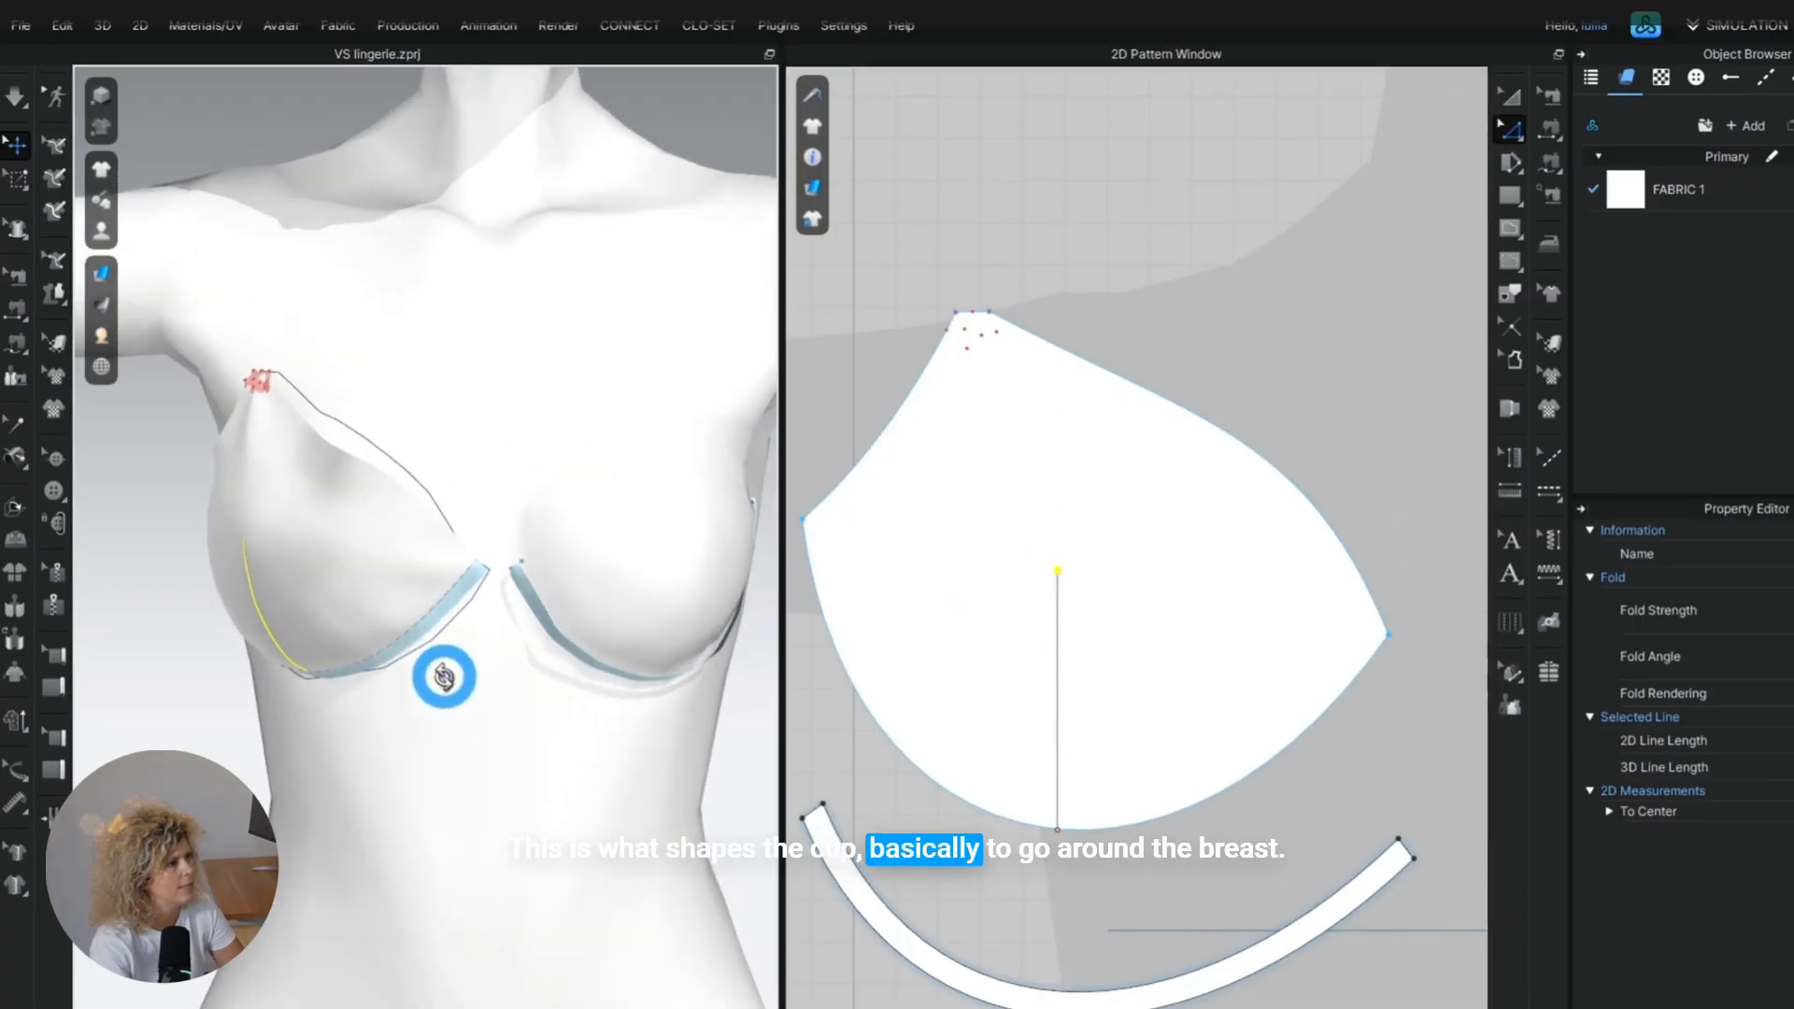
pyautogui.scroll(2, 1073, 568)
pyautogui.moveTo(1073, 568); pyautogui.dragTo(1072, 584)
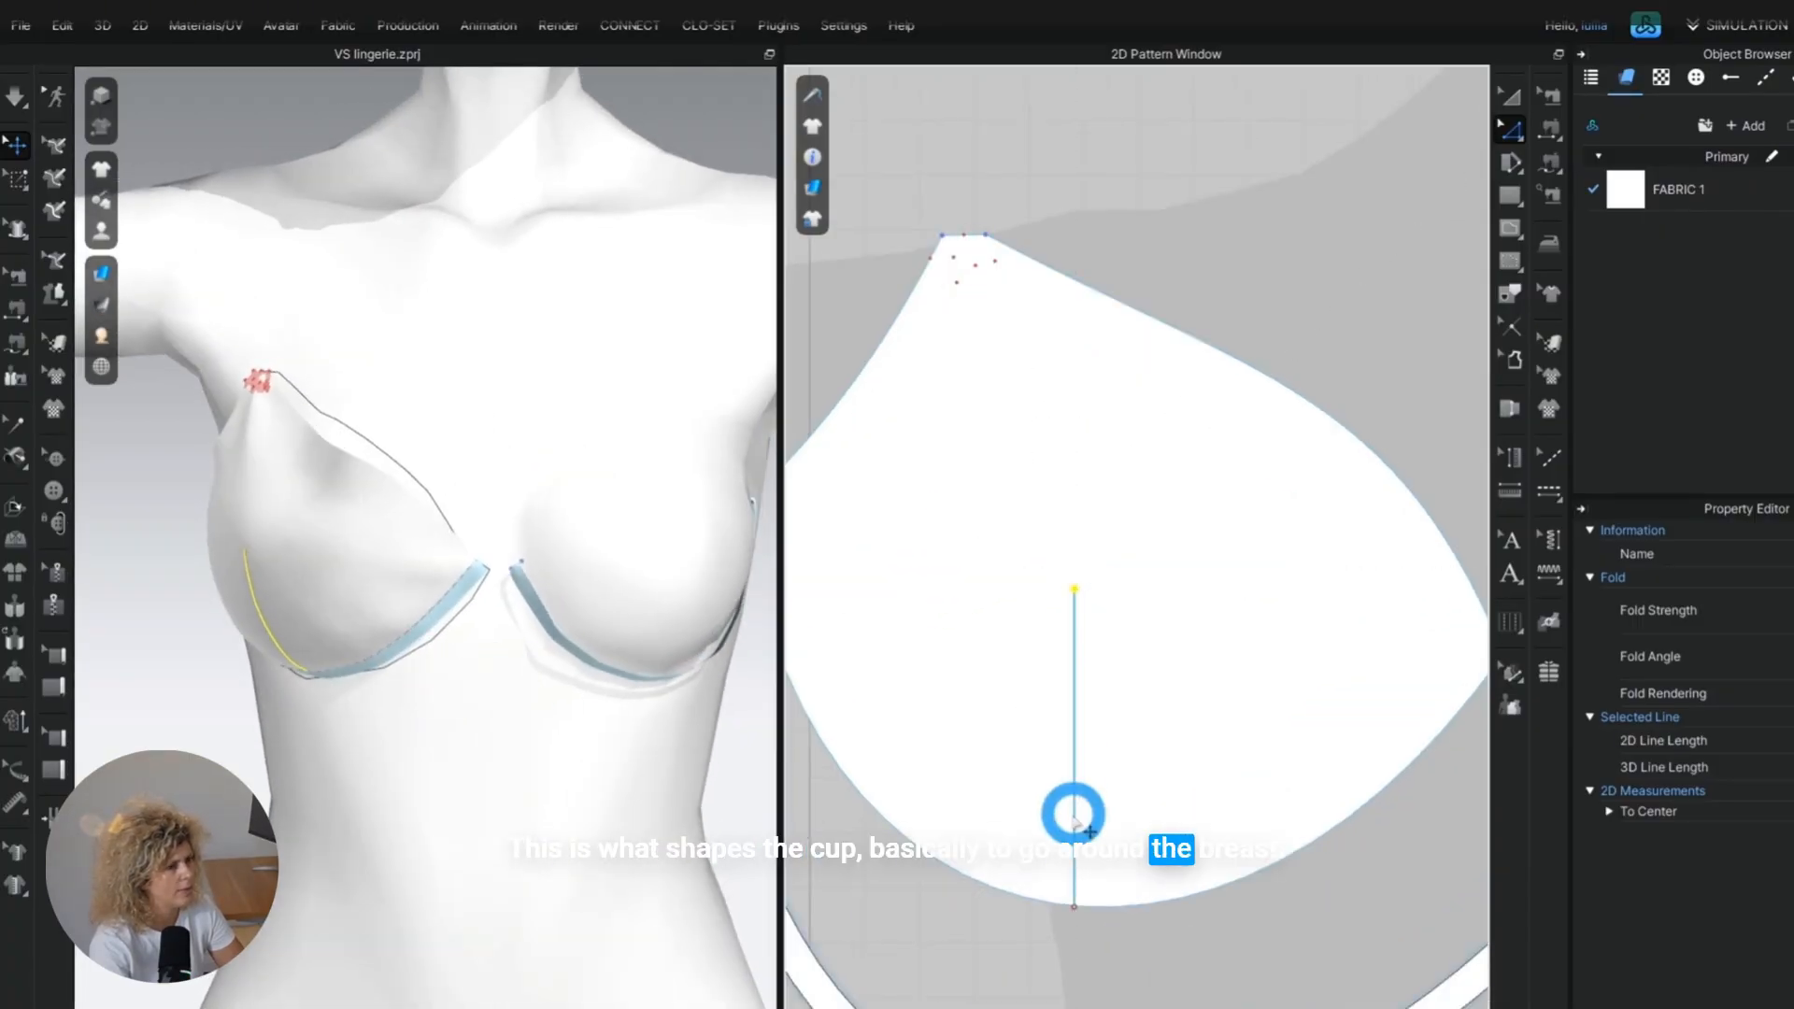
# Cut and sew the cup along the internal line, and spread the cut's lower ends apart into a dart.
pyautogui.rightClick(1082, 757)
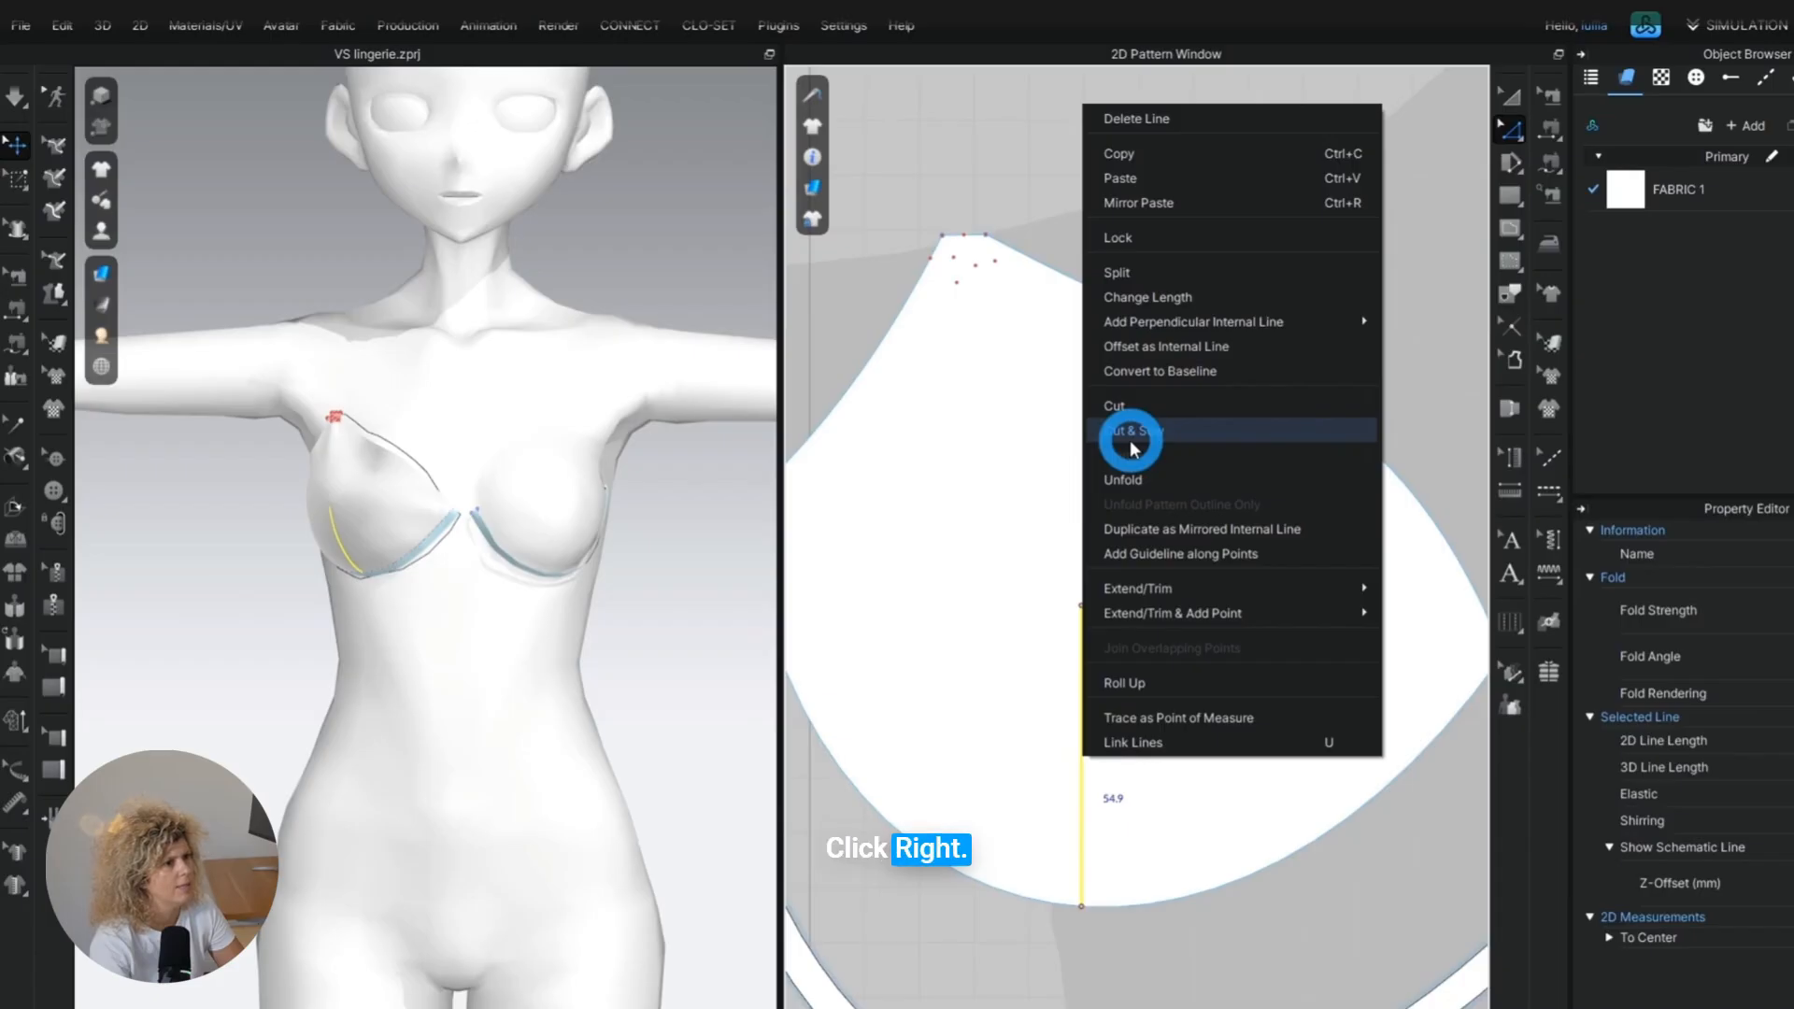
pyautogui.click(1131, 432)
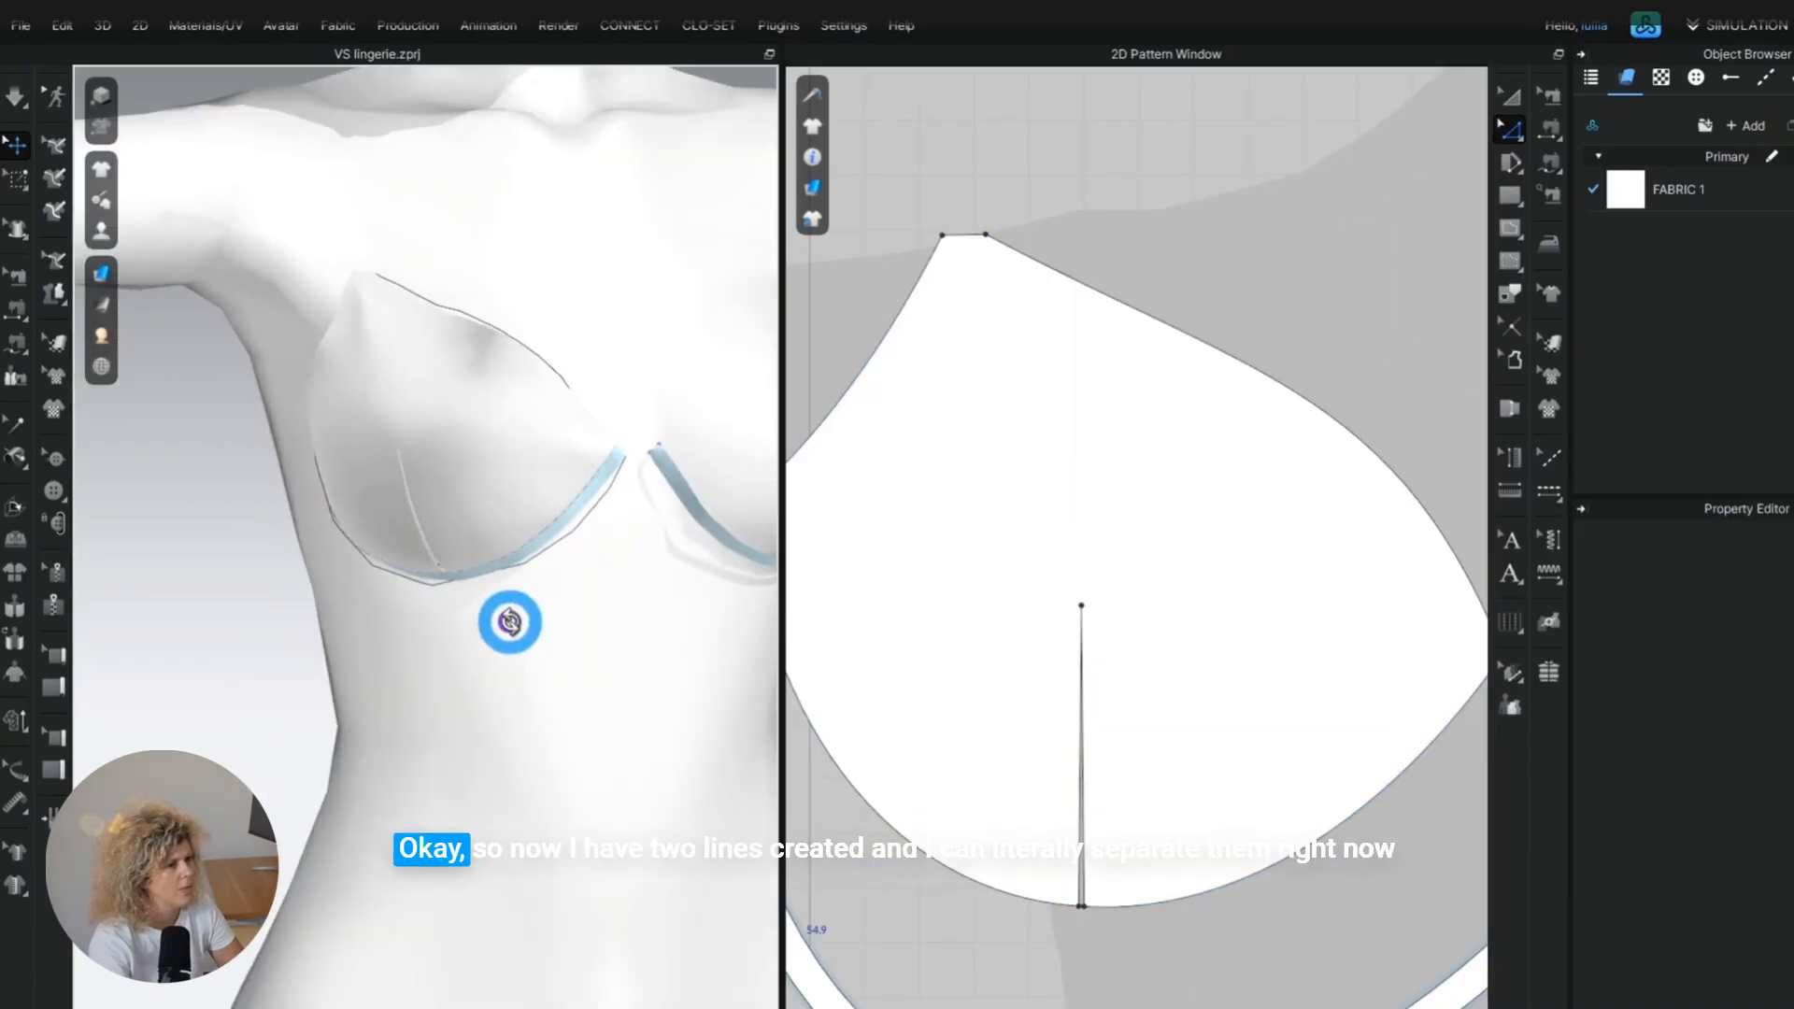
pyautogui.scroll(2, 1049, 943)
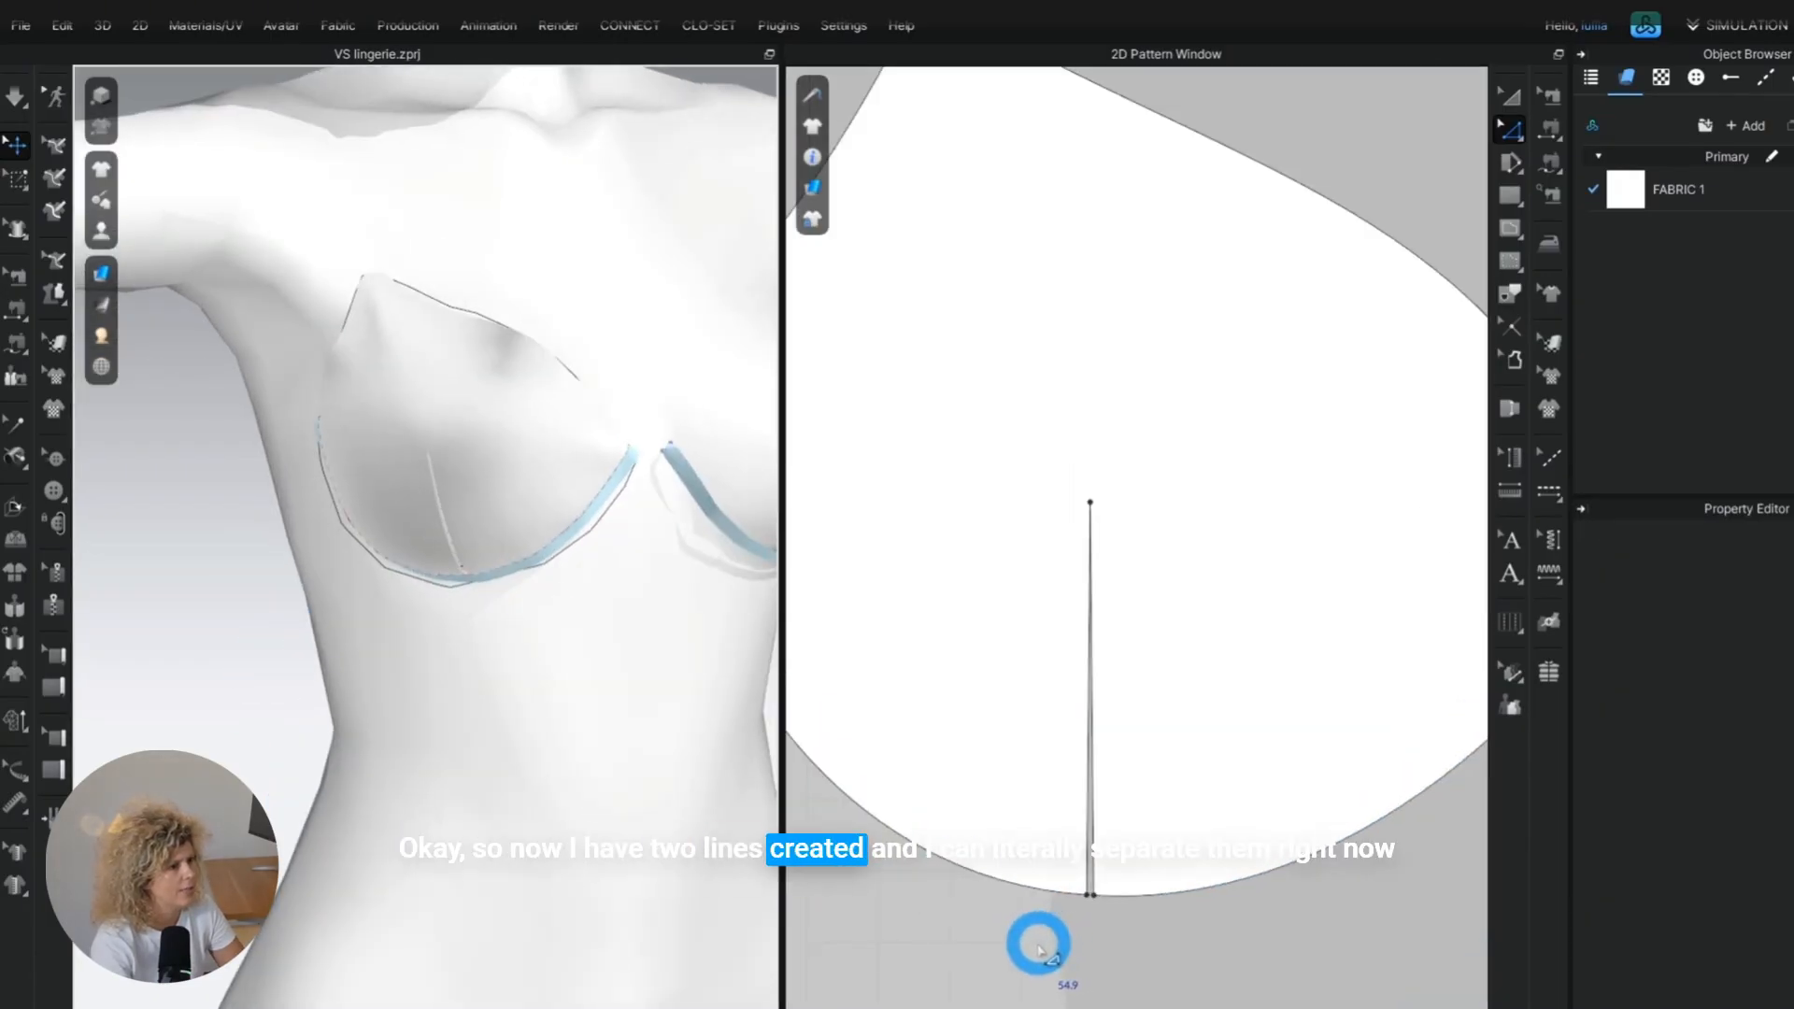
pyautogui.scroll(-2, 1023, 948)
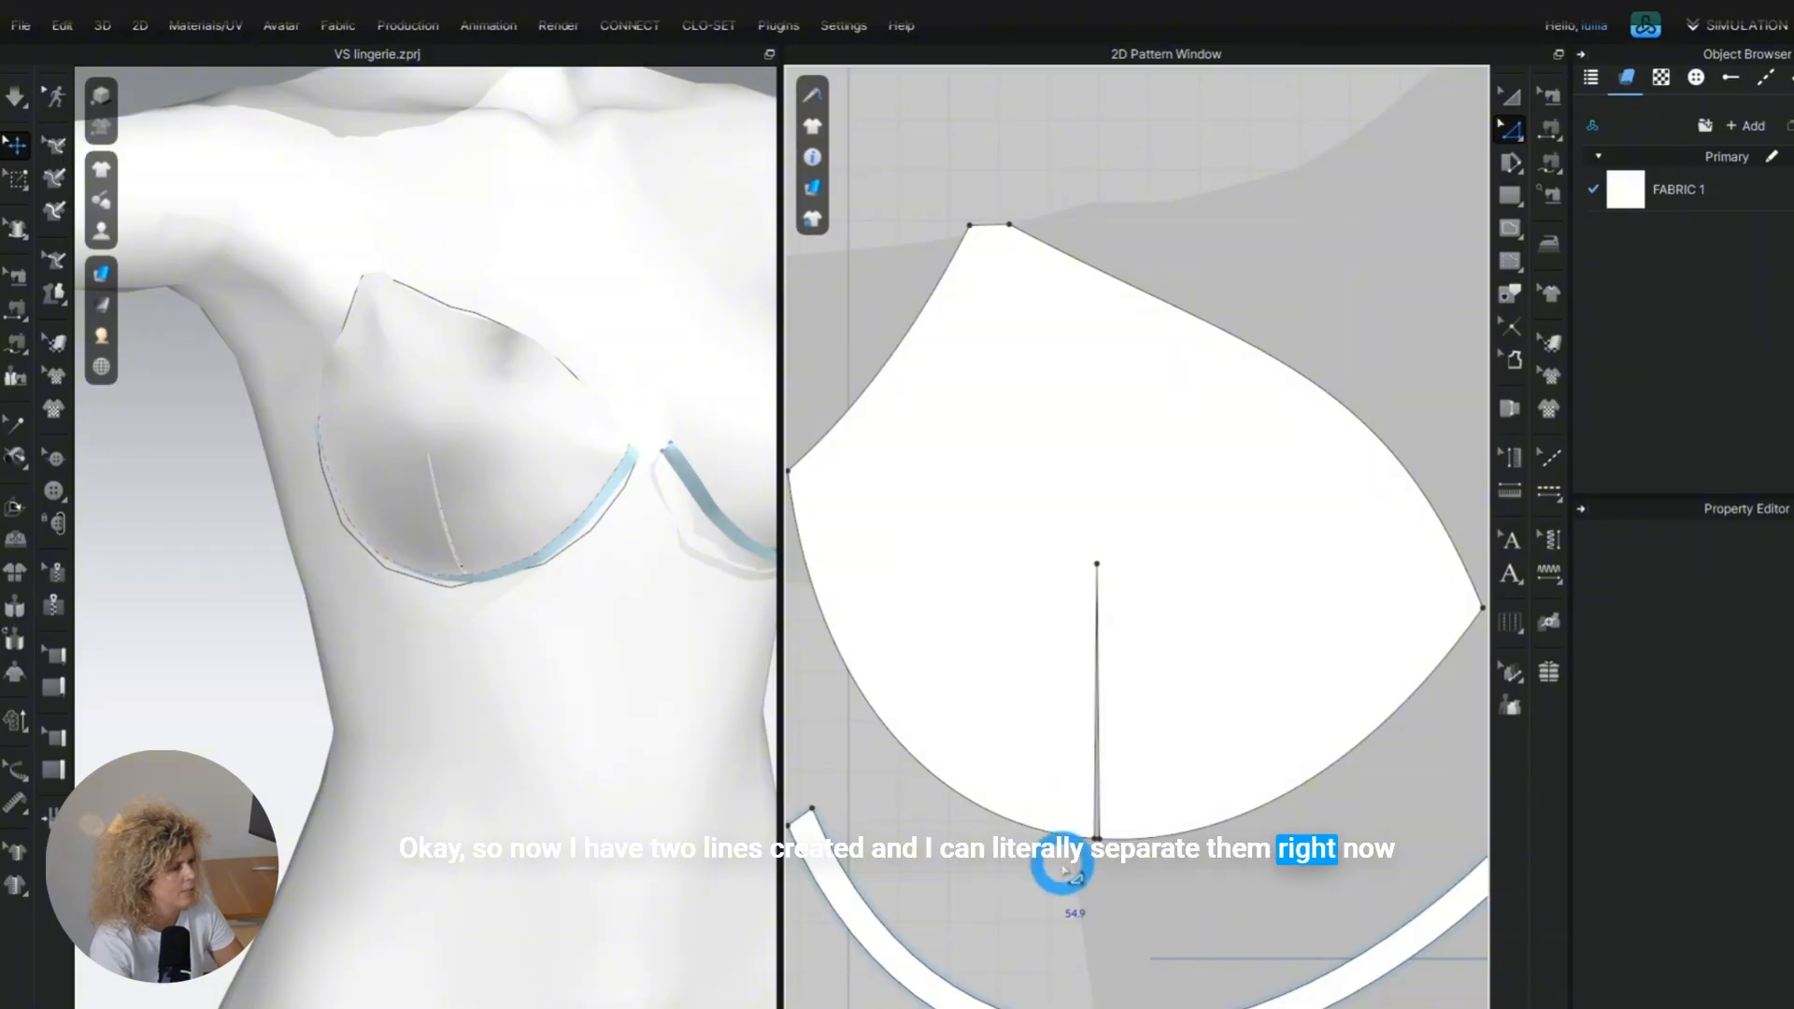
pyautogui.click(1089, 832)
pyautogui.moveTo(1090, 832); pyautogui.dragTo(1067, 831)
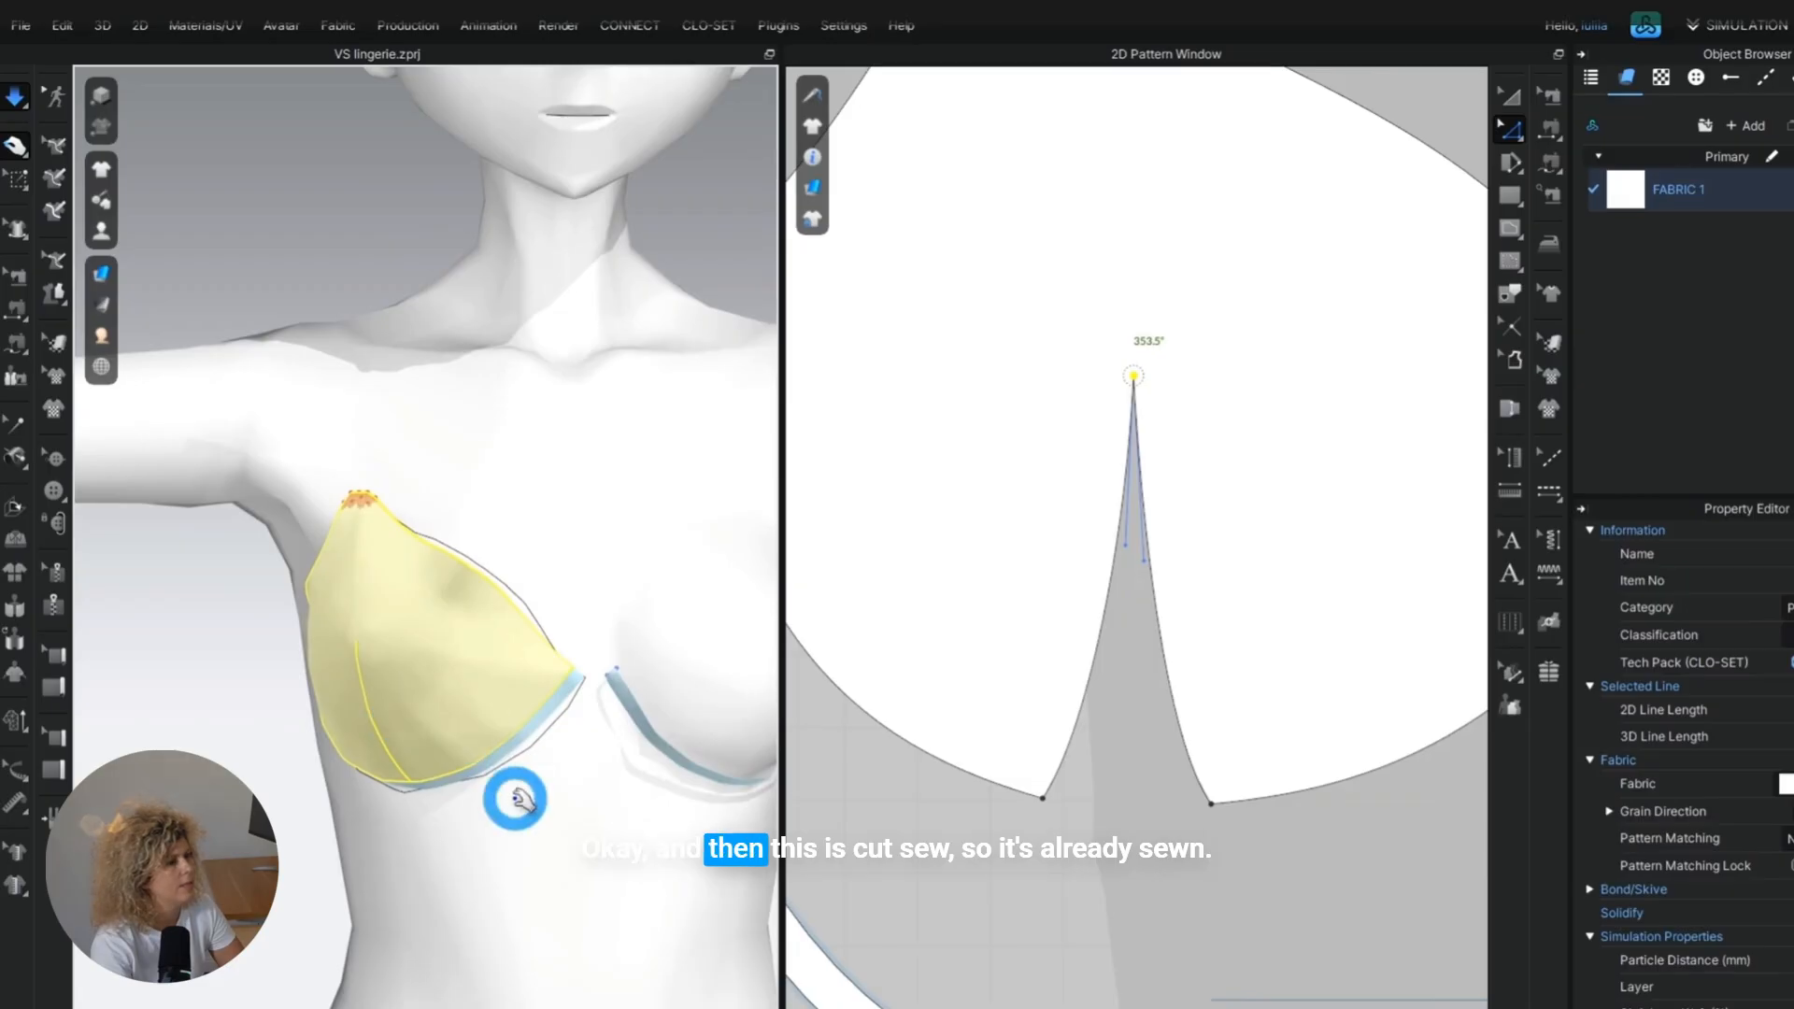
# Simulate the darted cup on the avatar and pull its fabric into shape around the breast.
pyautogui.moveTo(513, 793); pyautogui.dragTo(508, 829, button='right')
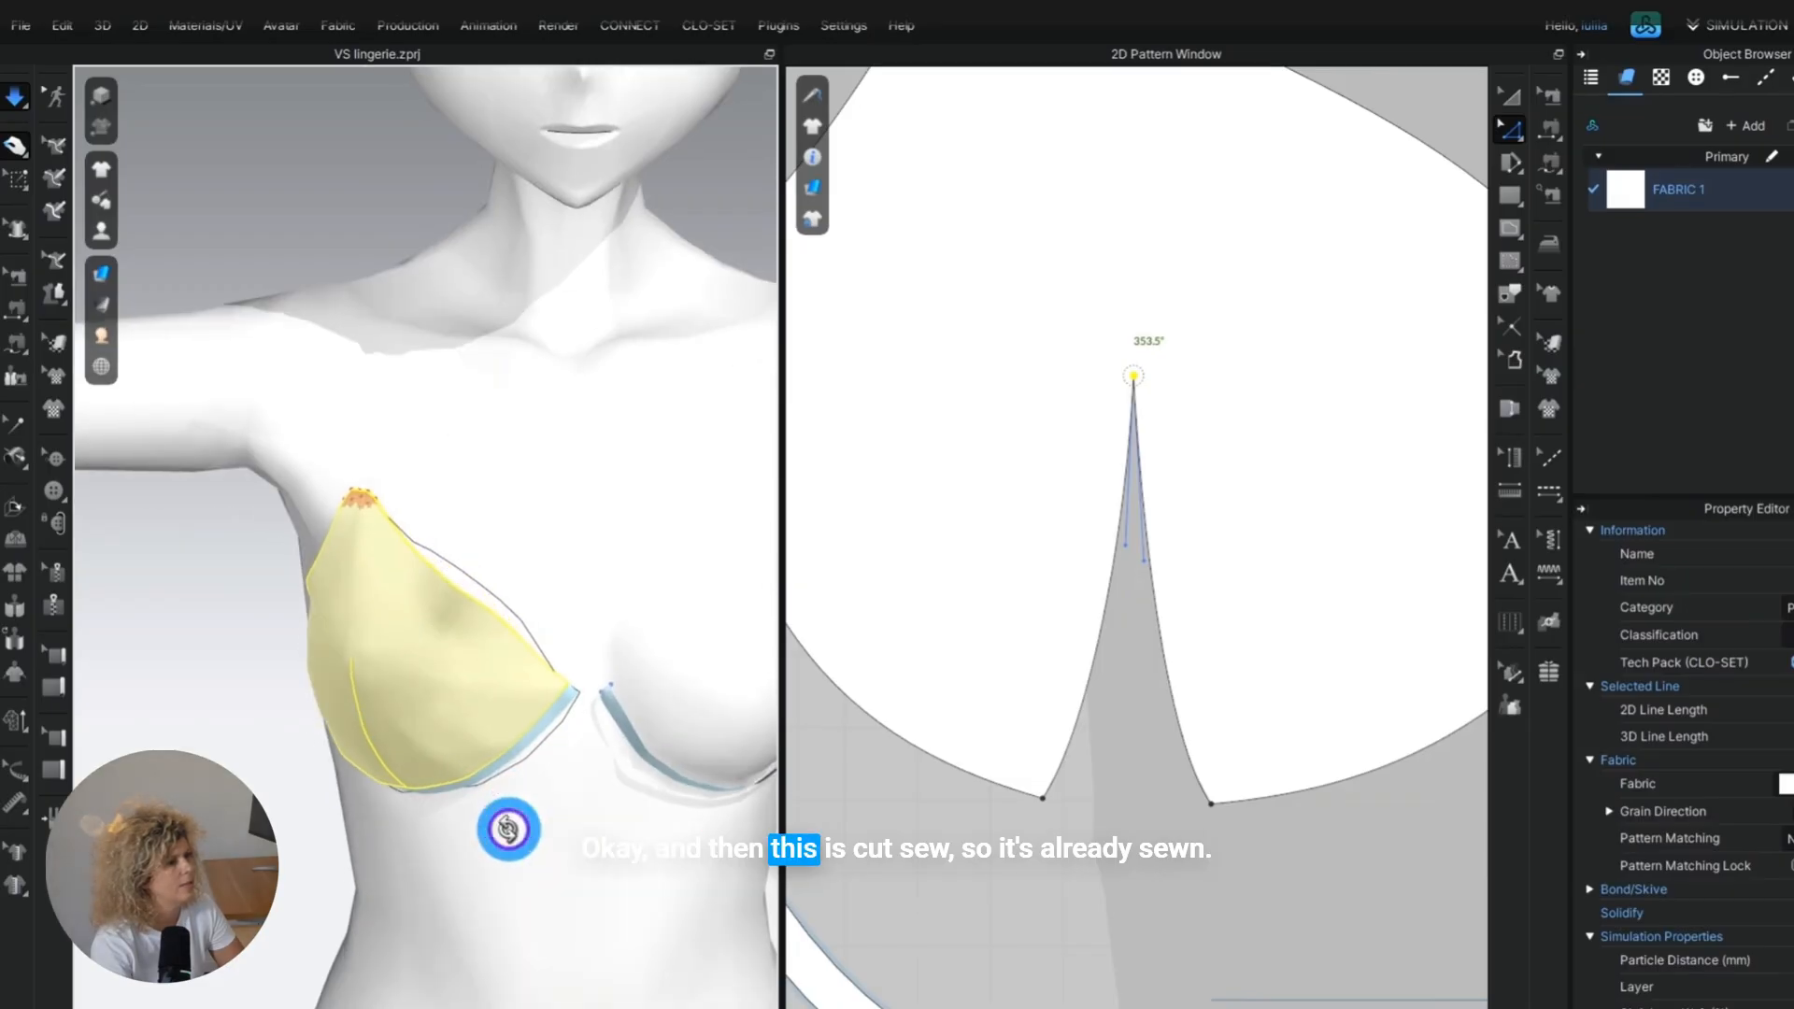
pyautogui.click(484, 579)
pyautogui.moveTo(479, 669); pyautogui.dragTo(272, 536, button='right')
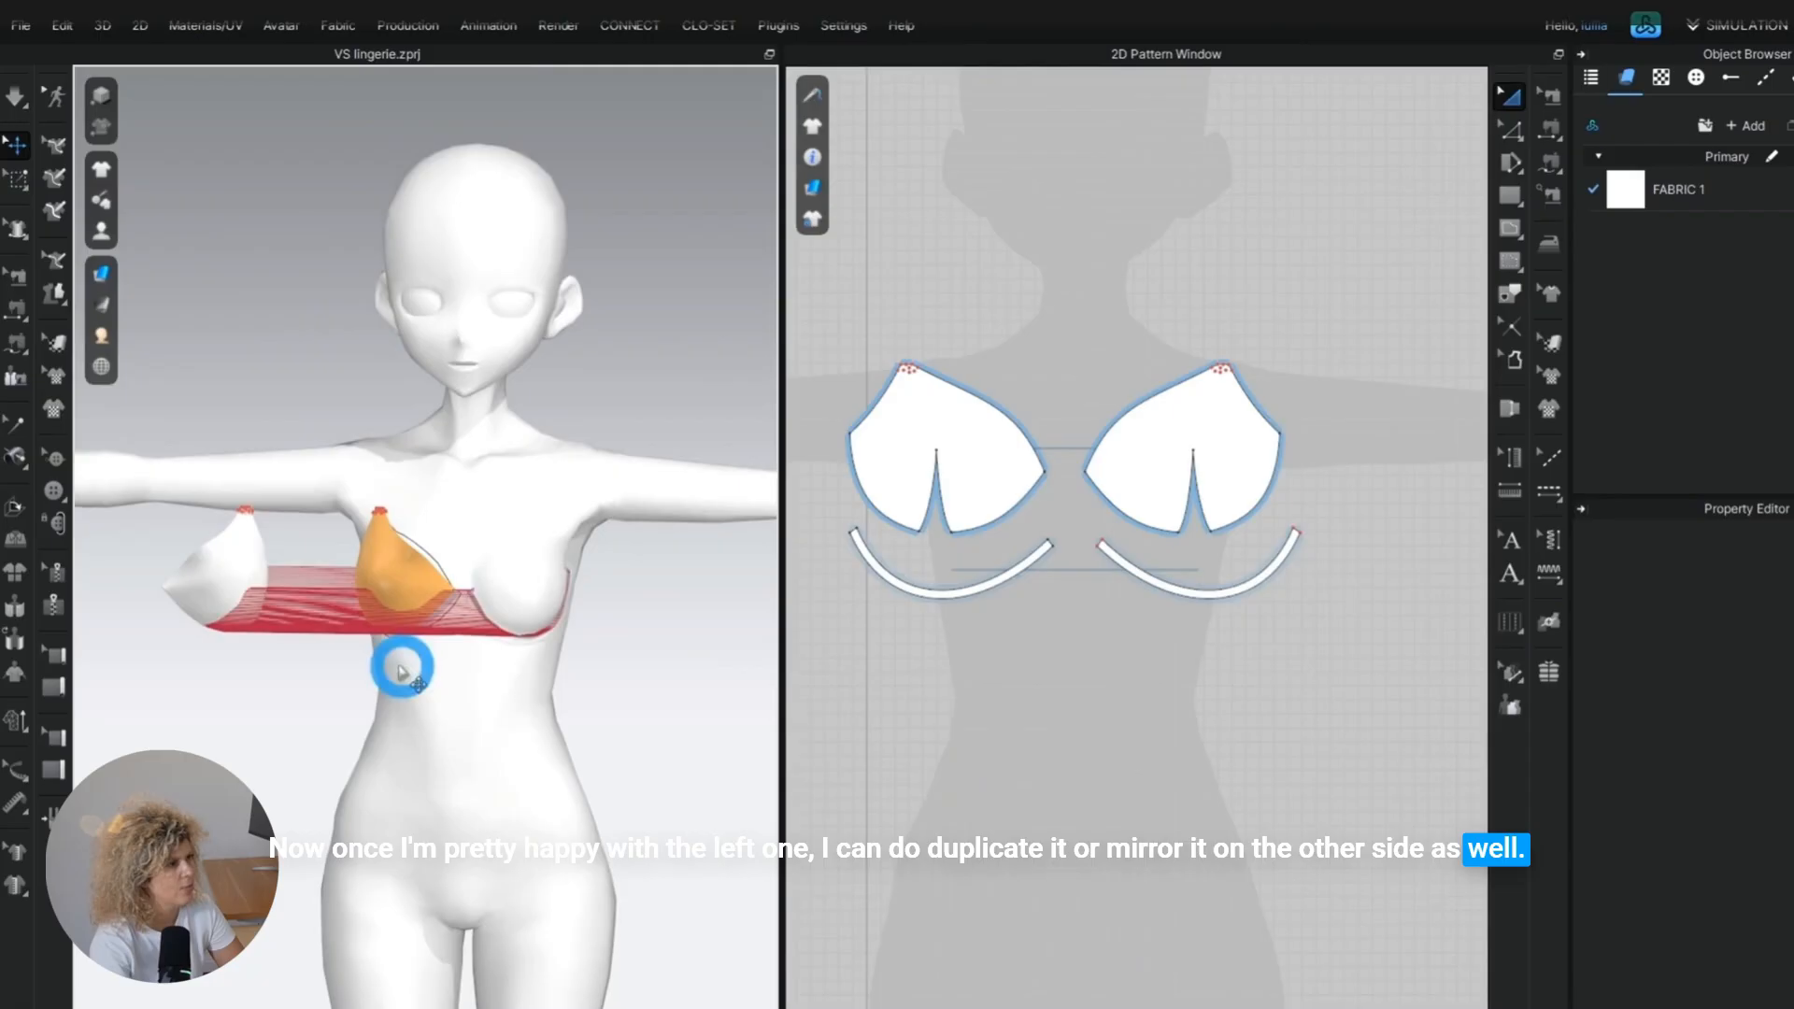
# Create a symmetric mirrored copy of the cup with its sewing and place it over the opposite breast.
pyautogui.click(272, 574)
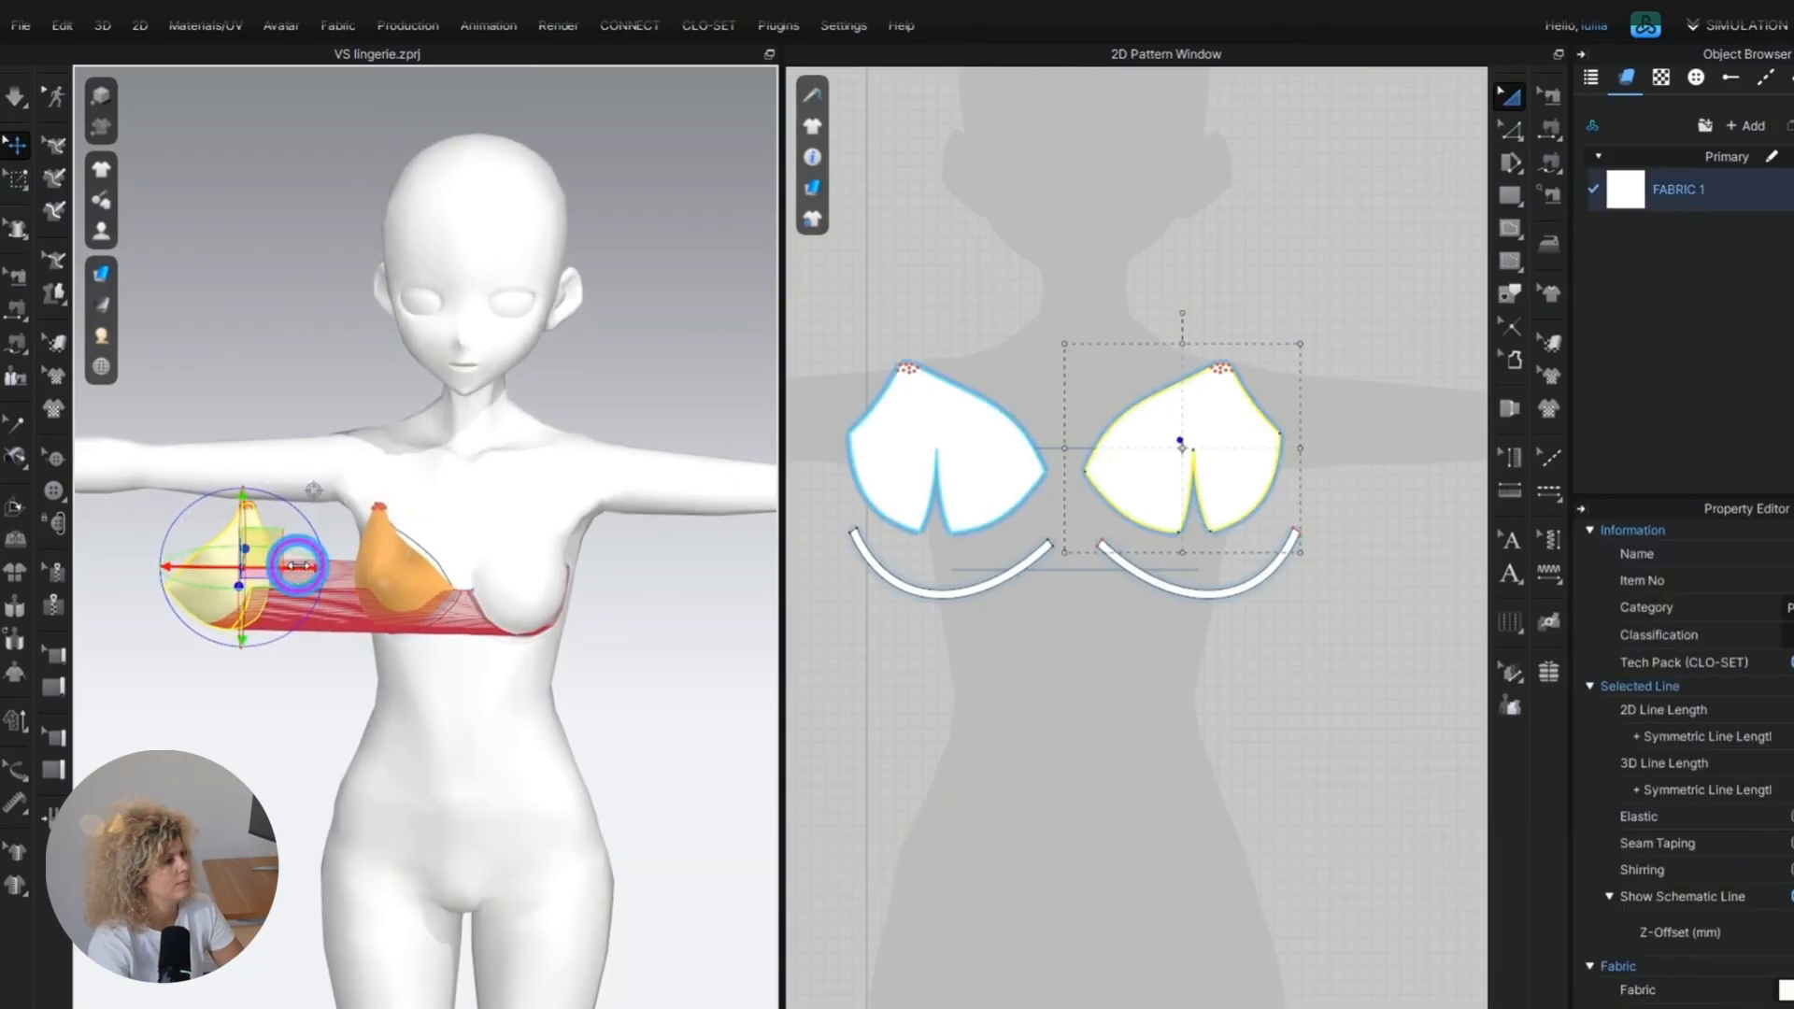
pyautogui.moveTo(297, 566); pyautogui.dragTo(598, 605)
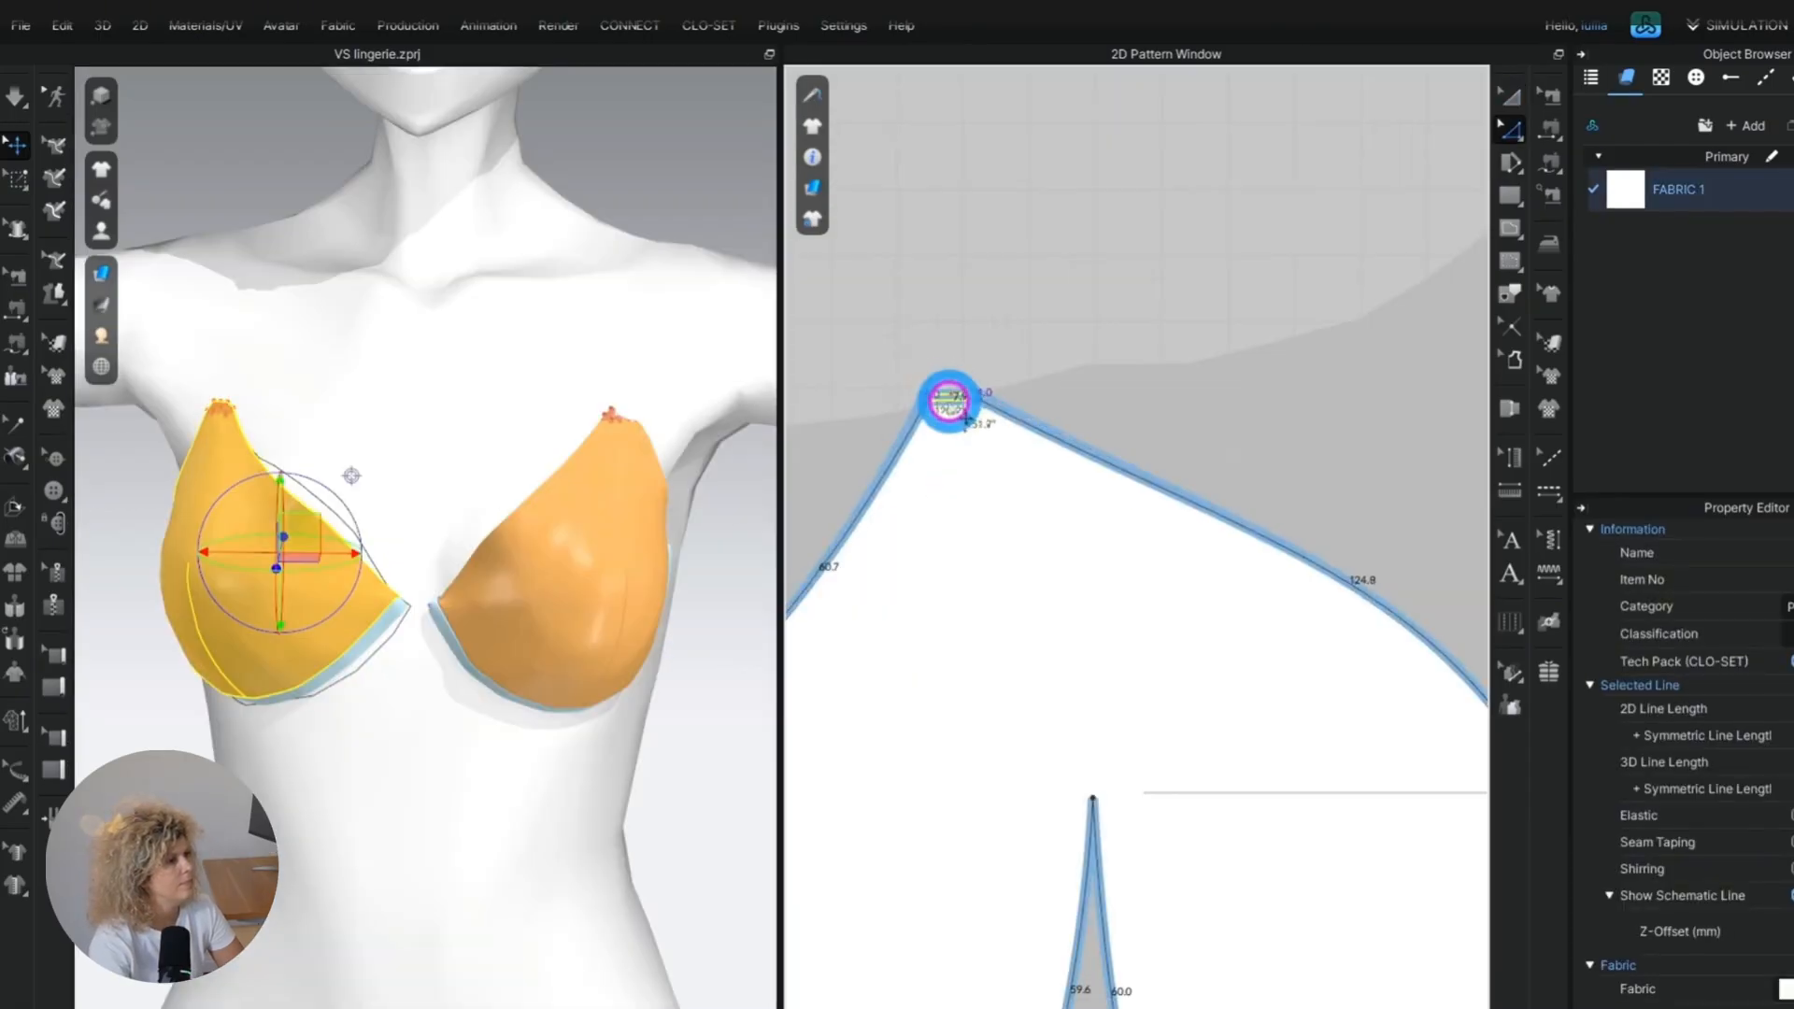
# Lower the cup's narrow top edge slightly, simulate both cups, and pull the pinned tip into place on the chest.
pyautogui.moveTo(949, 405); pyautogui.dragTo(953, 426)
pyautogui.moveTo(248, 536); pyautogui.dragTo(368, 480, button='middle')
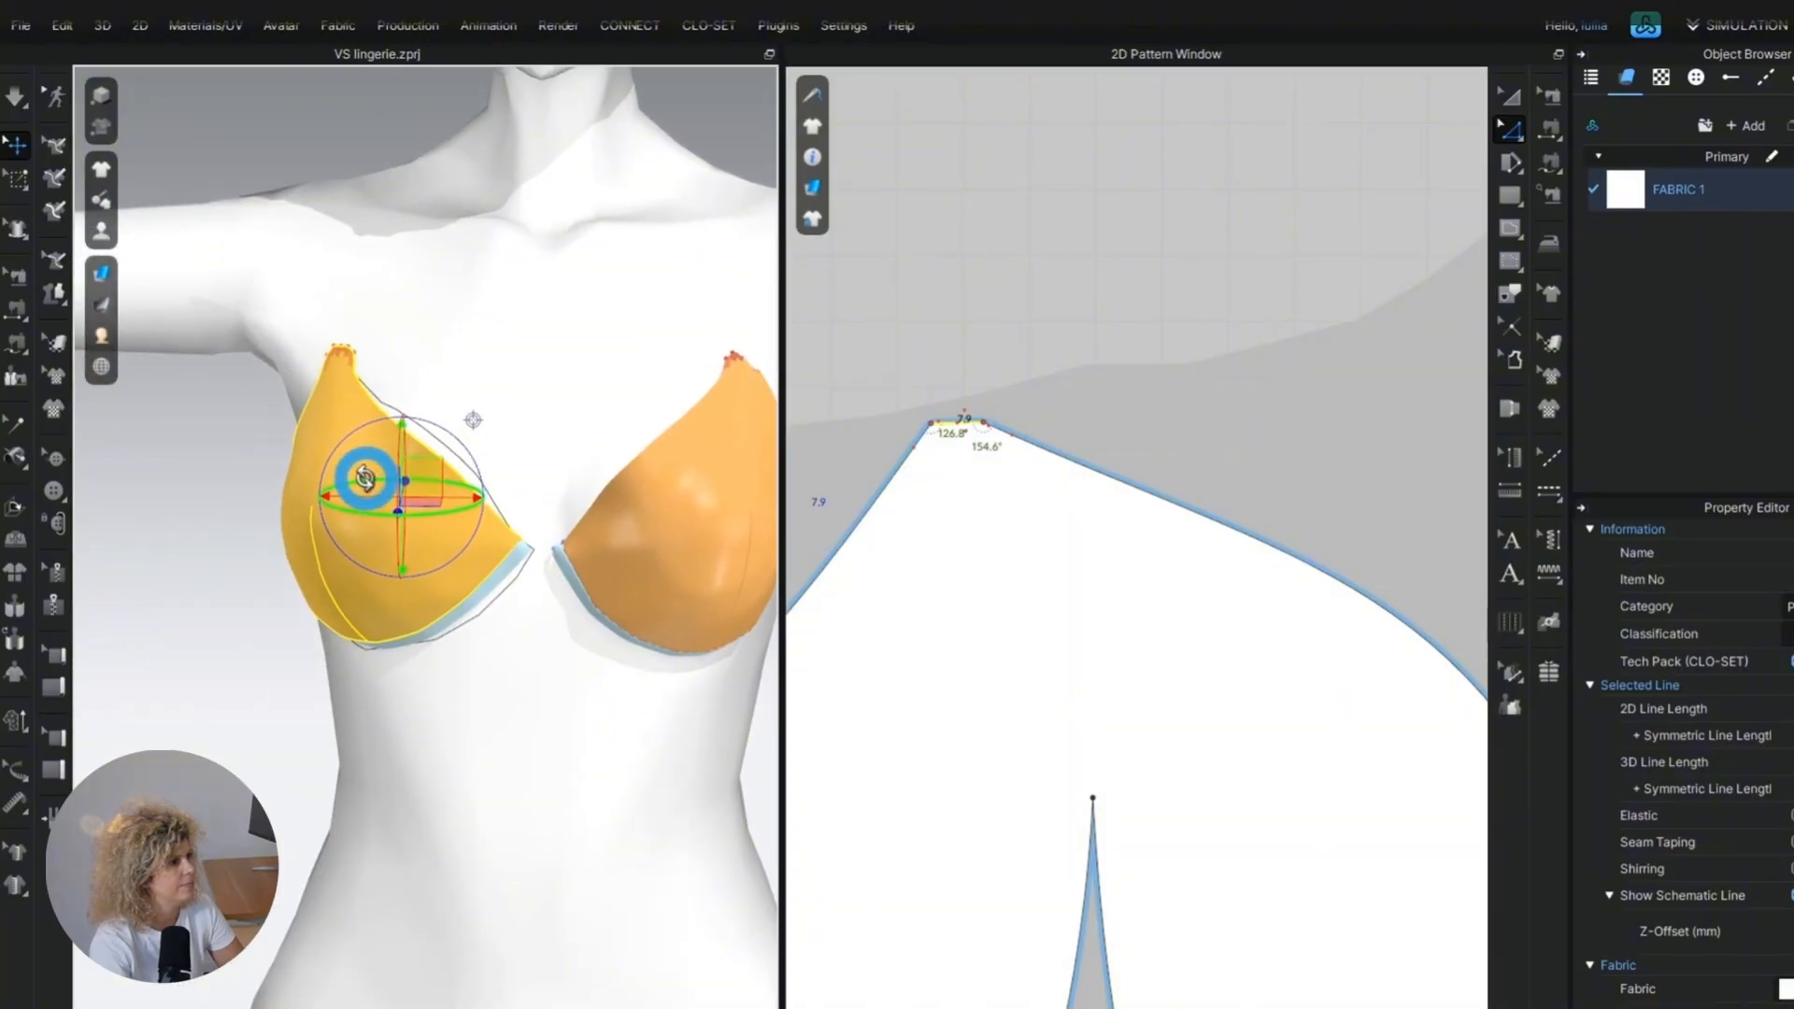
pyautogui.press('space')
pyautogui.click(339, 358)
pyautogui.moveTo(467, 467); pyautogui.dragTo(585, 479, button='right')
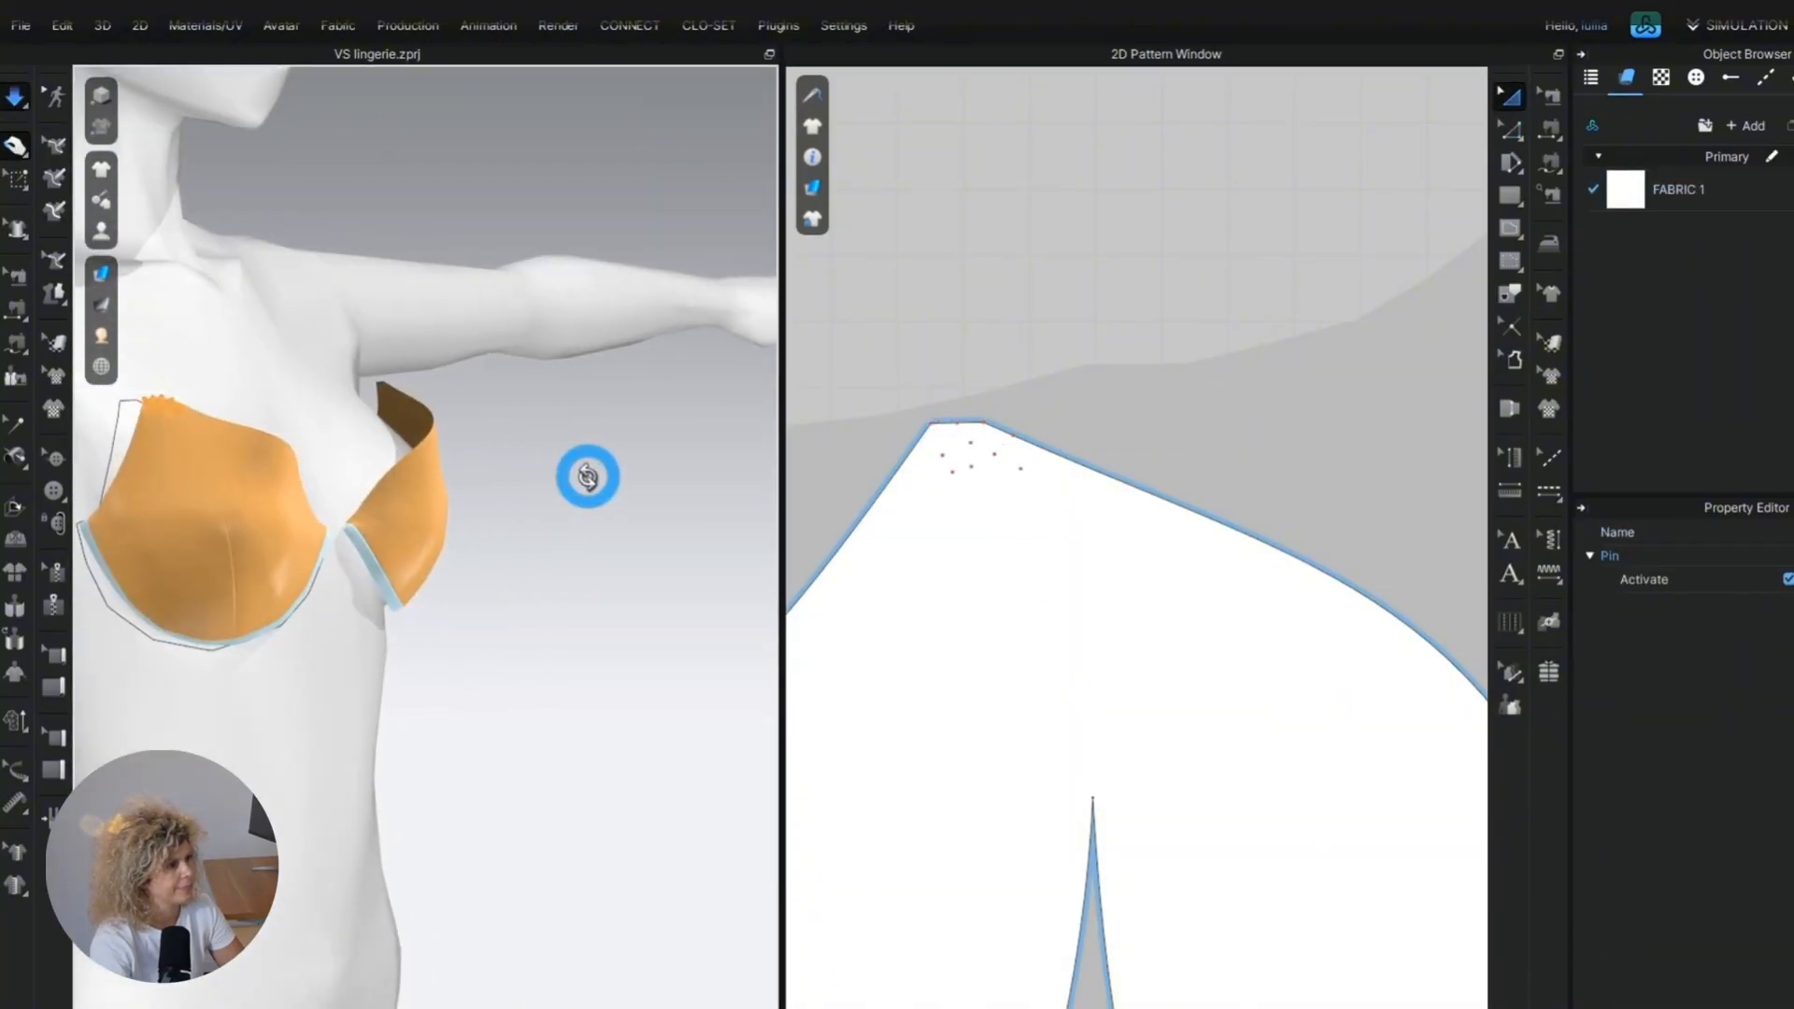
pyautogui.moveTo(216, 510); pyautogui.dragTo(248, 464, button='right')
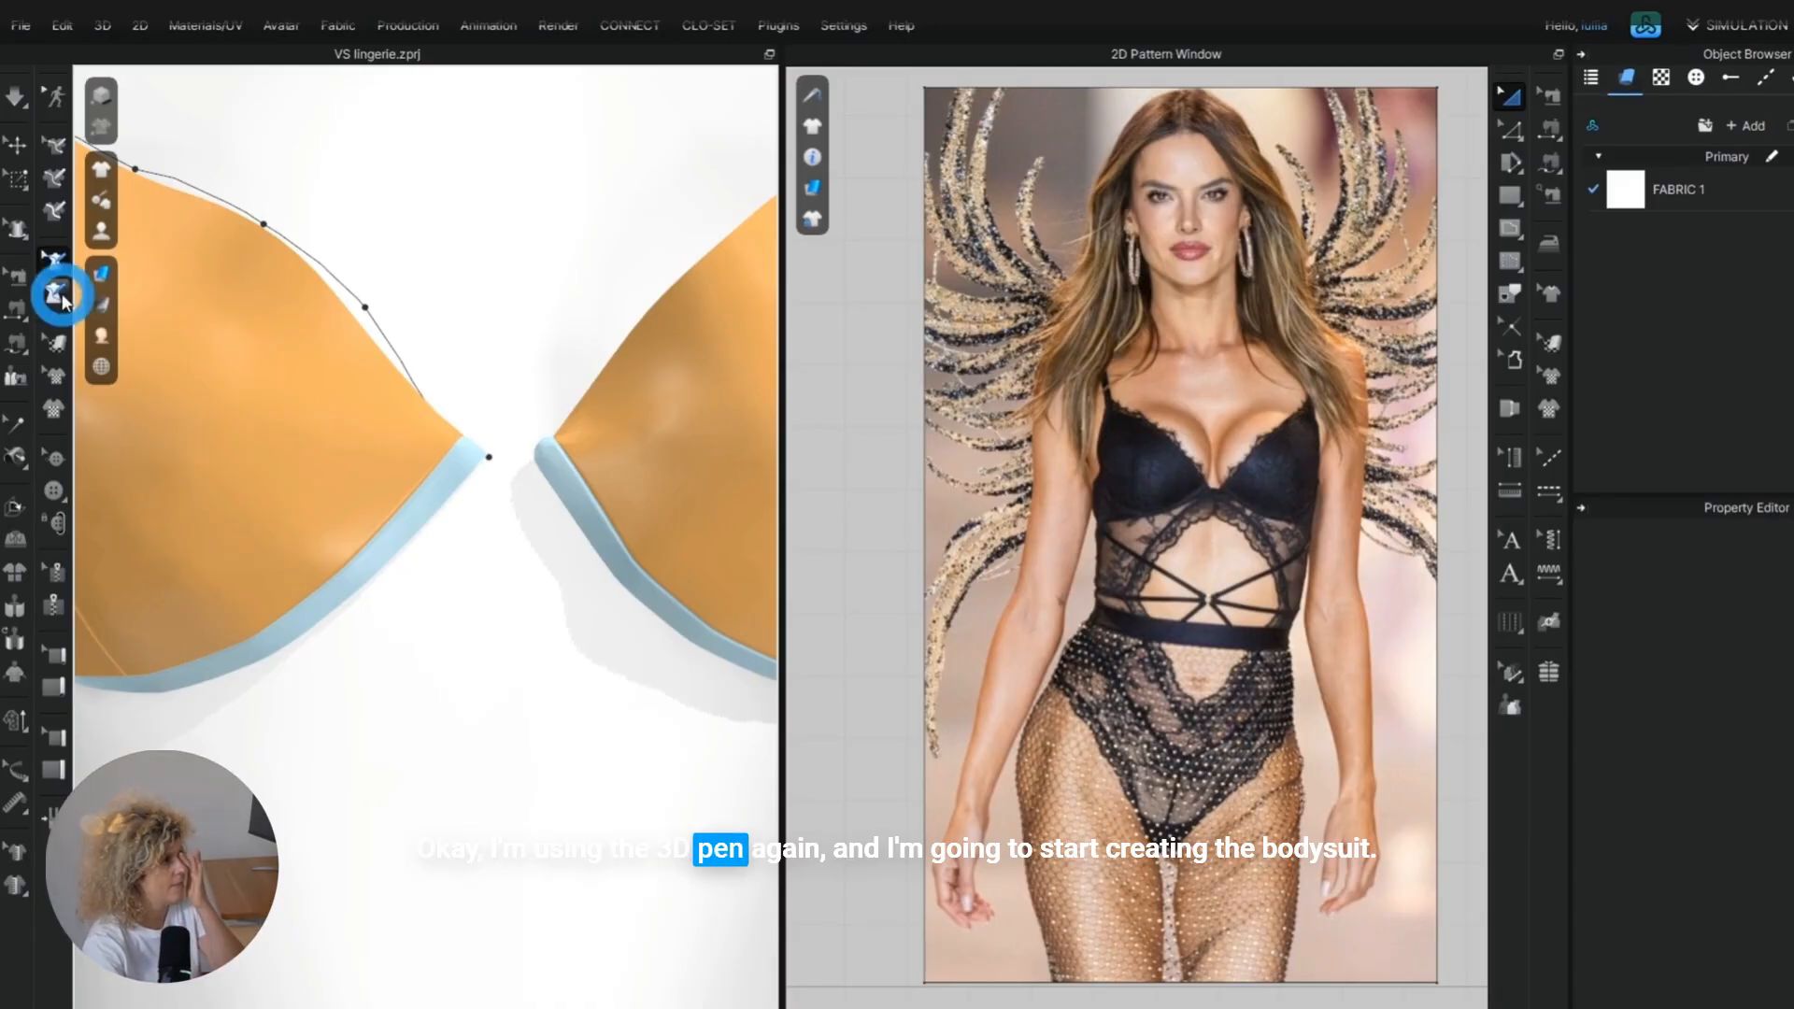
# Draw half of the bodysuit front below the cup with the 3D pen and flatten it into a pattern piece.
pyautogui.click(63, 299)
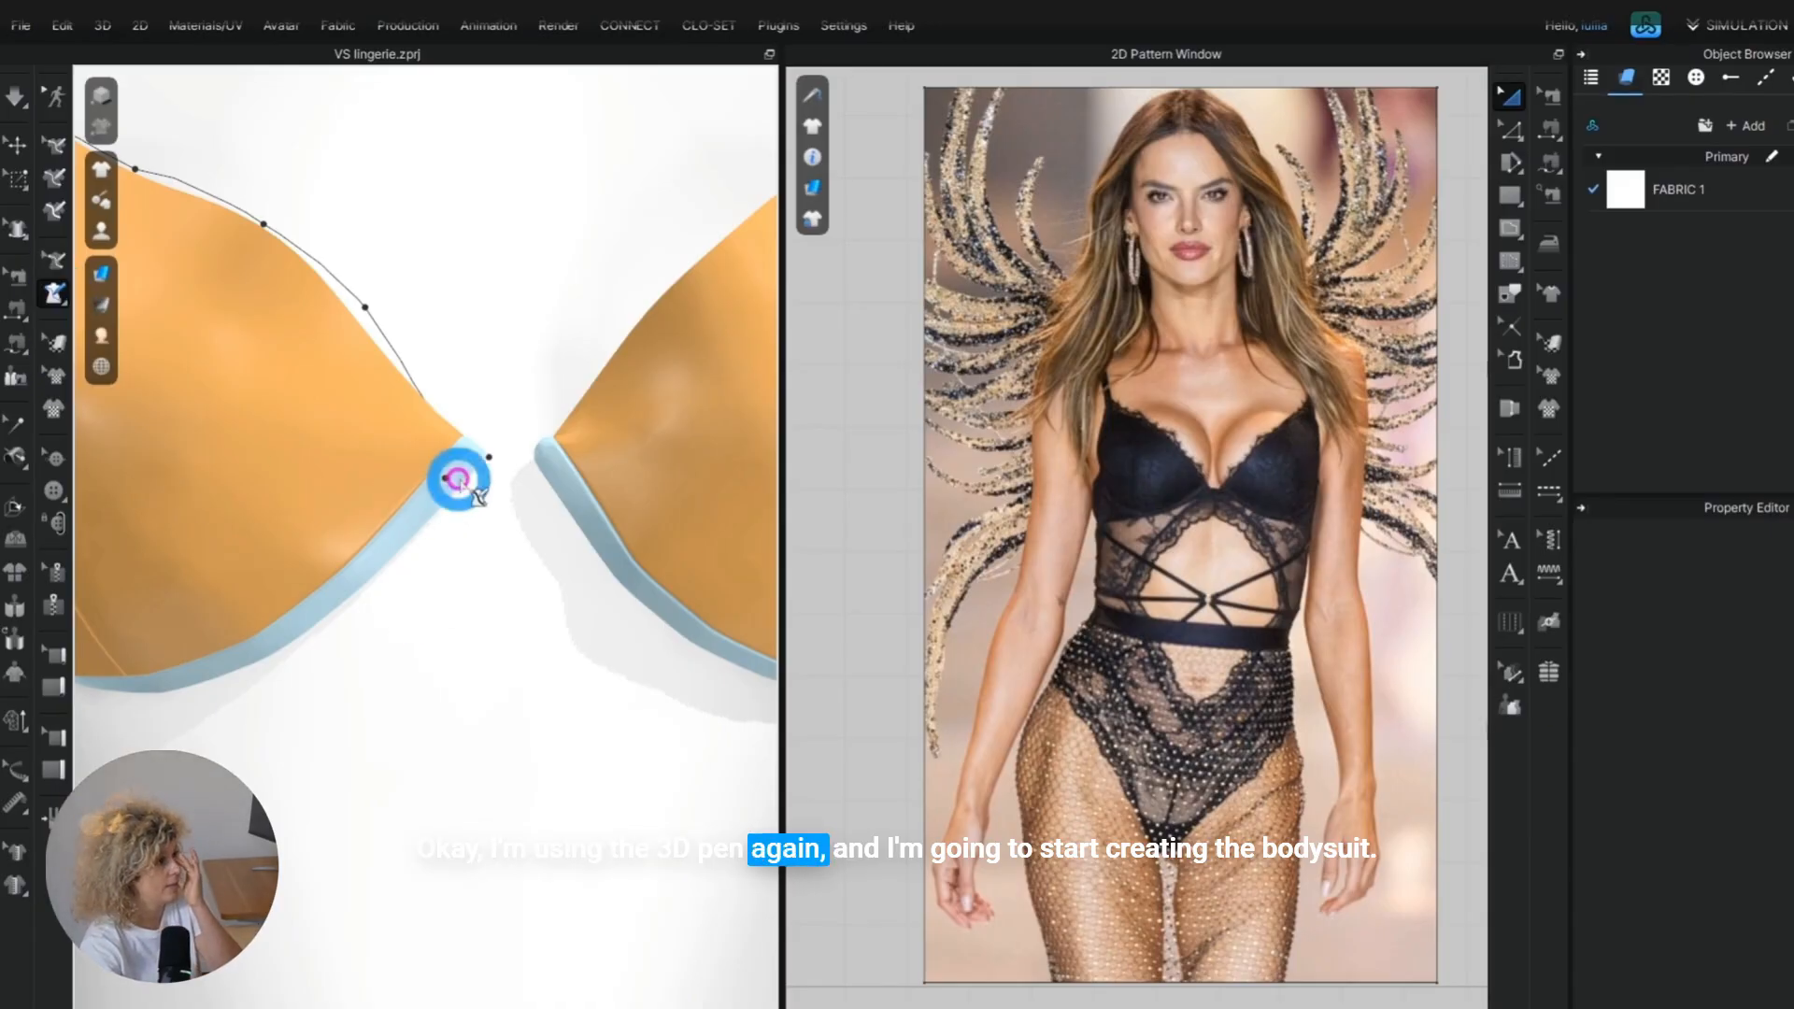
pyautogui.scroll(2, 459, 482)
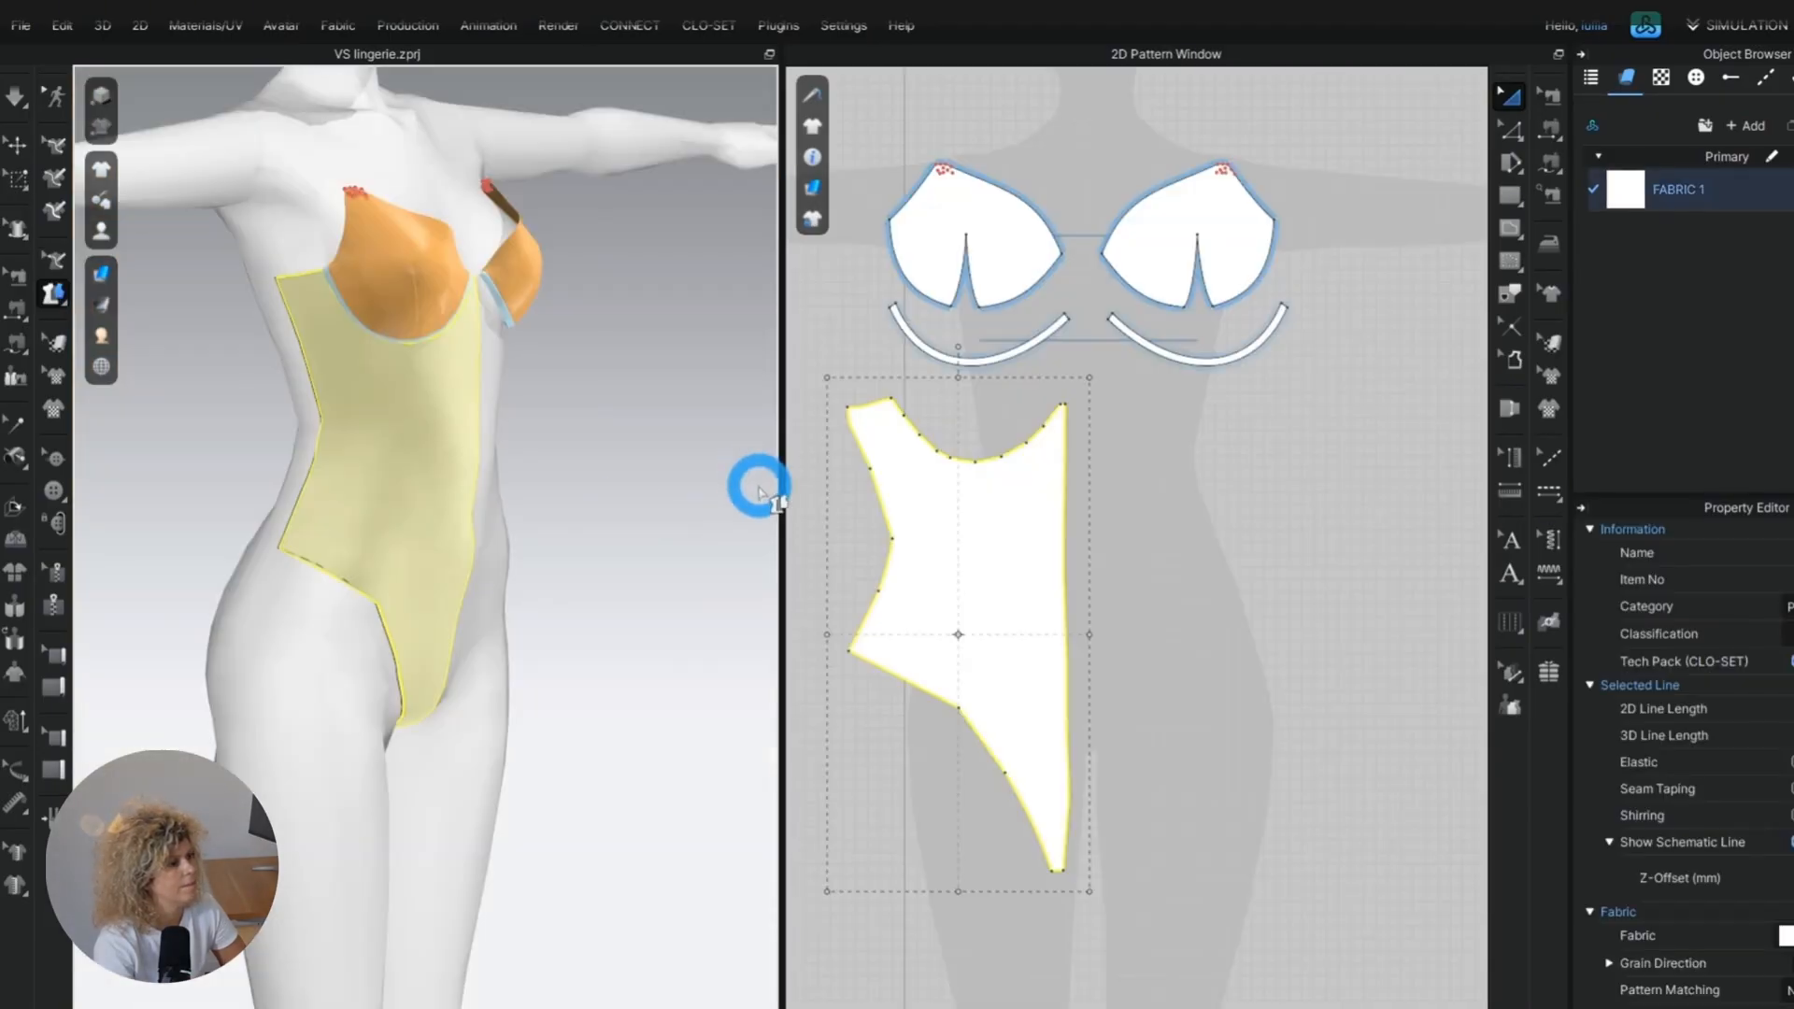
# Smooth the half bodysuit panel's side, under-cup and leg-opening edges with the Smooth Curve tool.
pyautogui.click(1509, 137)
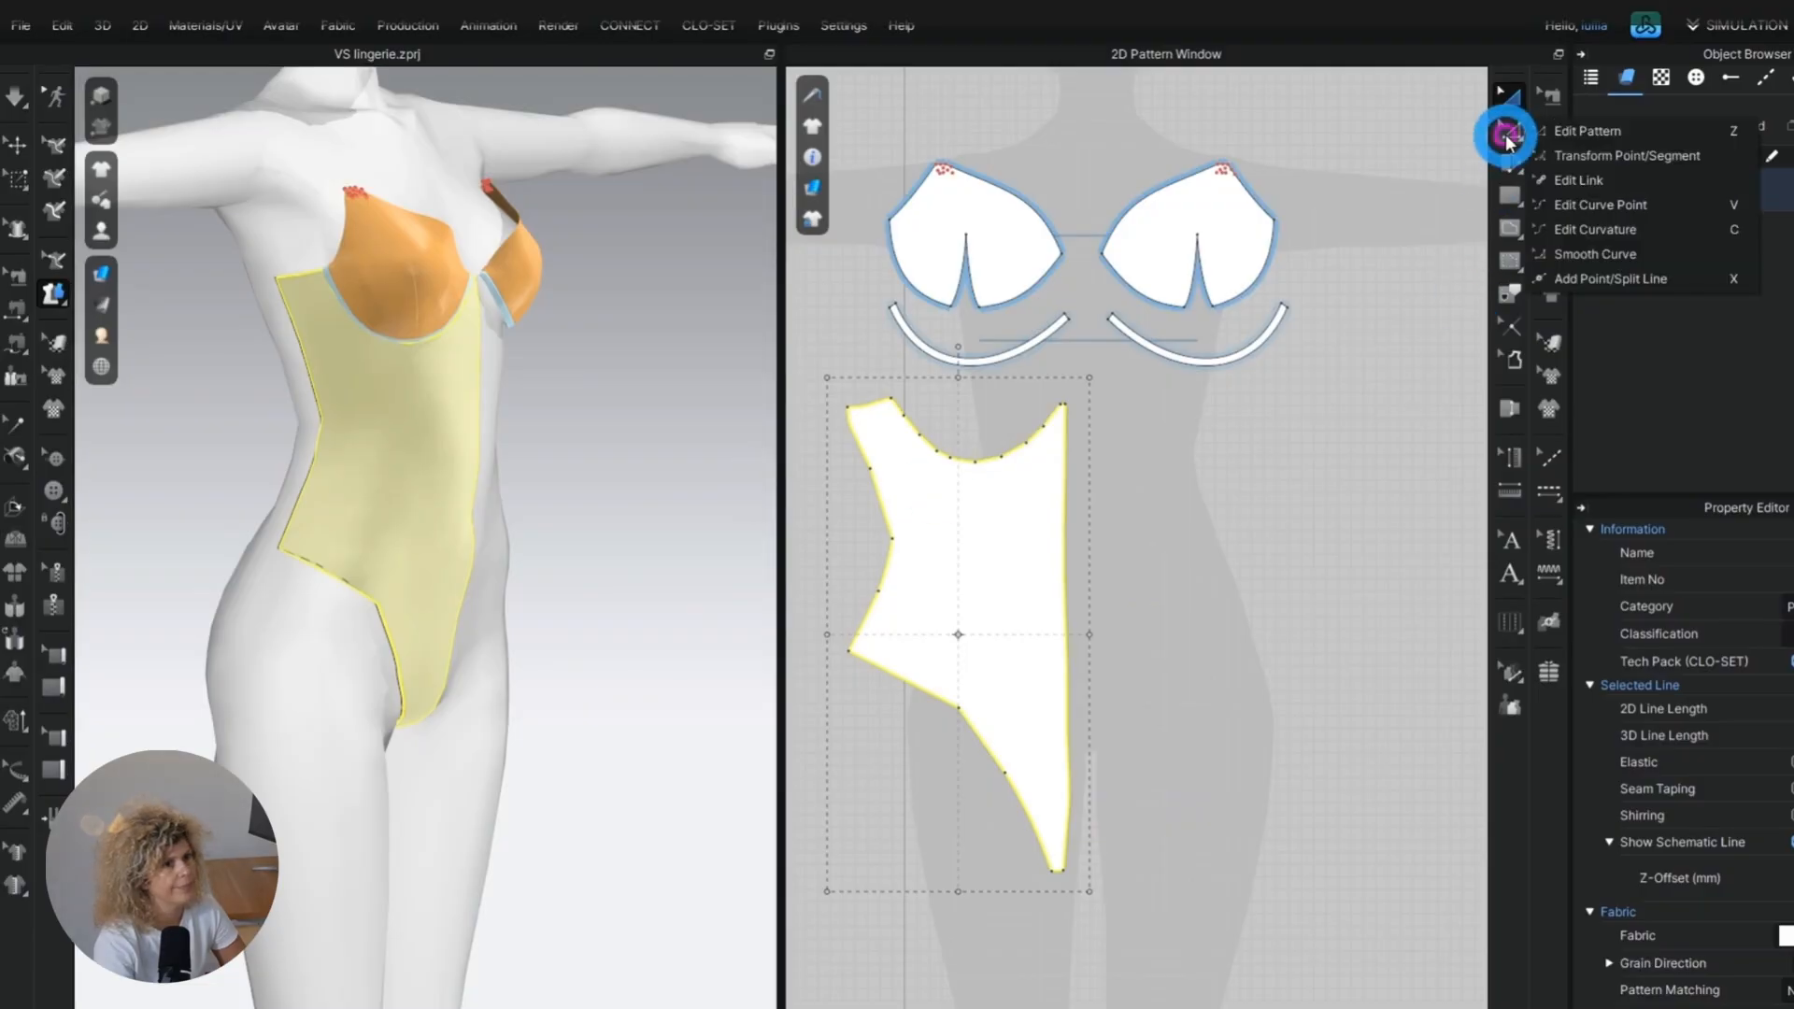
pyautogui.click(1586, 259)
pyautogui.moveTo(929, 631); pyautogui.dragTo(999, 593, button='middle')
pyautogui.click(924, 371)
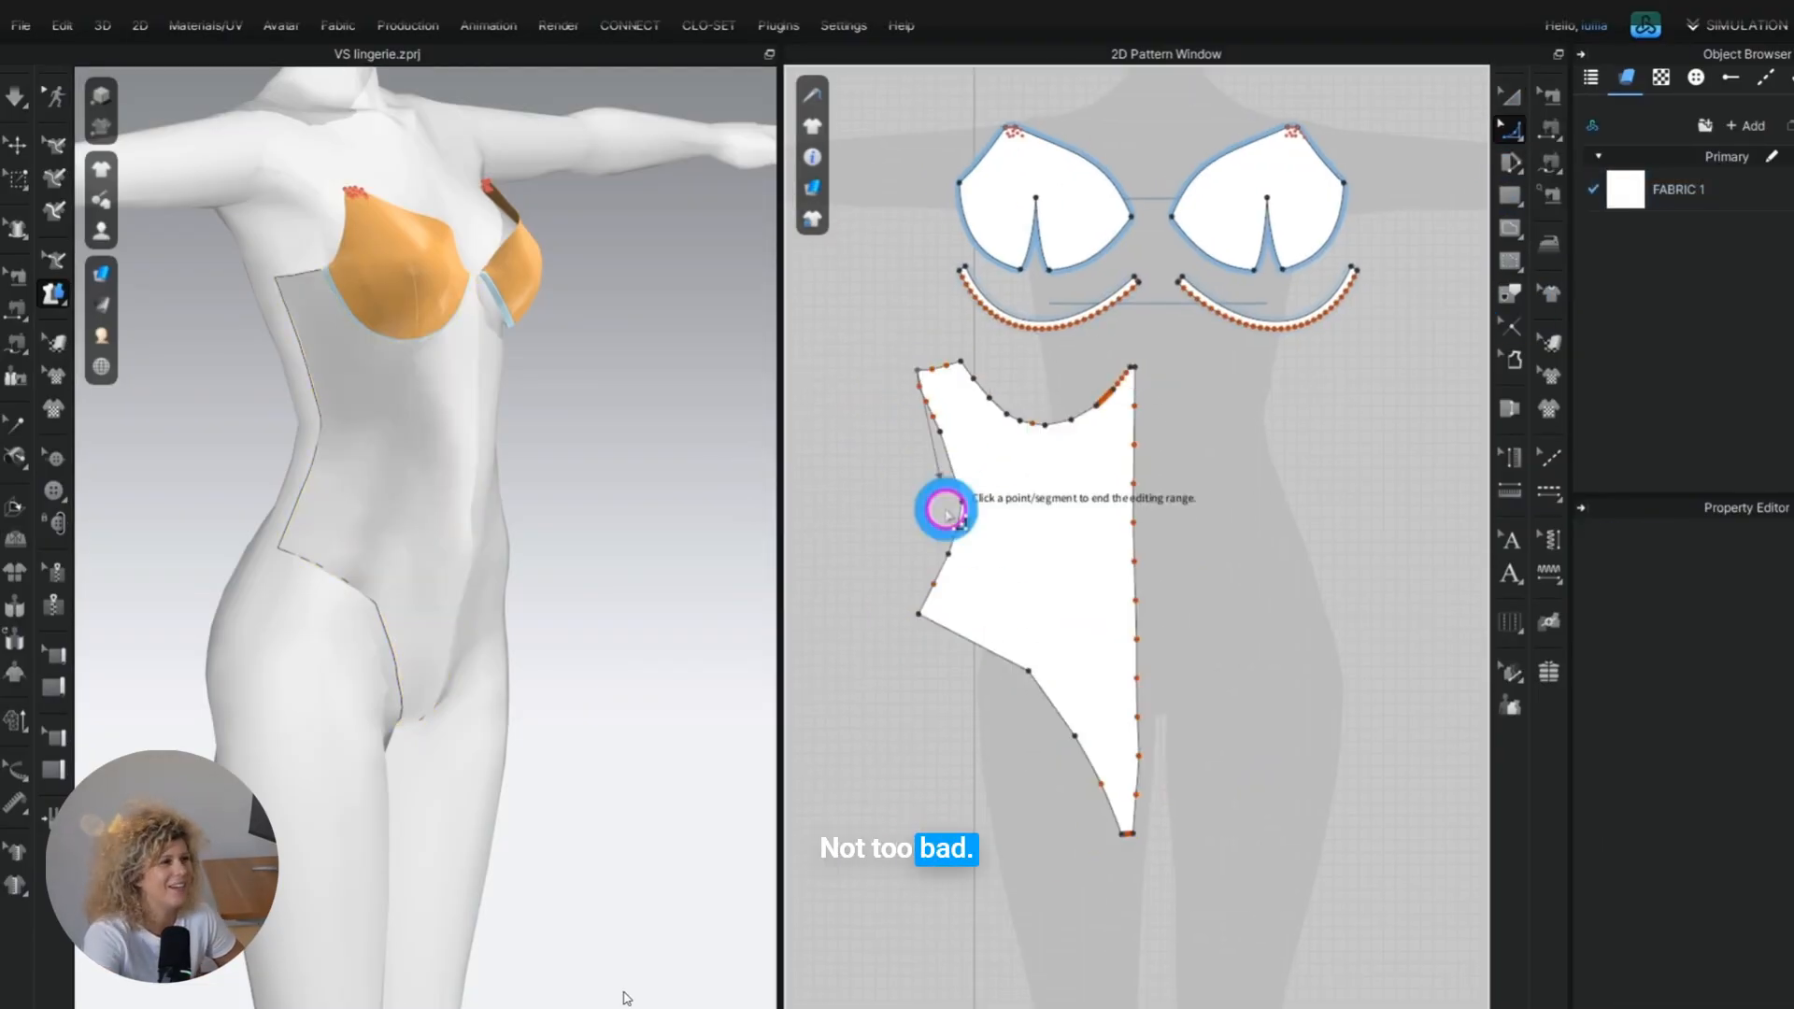
pyautogui.click(919, 614)
pyautogui.moveTo(964, 506)
pyautogui.mouseDown()
pyautogui.moveTo(910, 496)
pyautogui.moveTo(955, 507)
pyautogui.mouseUp()
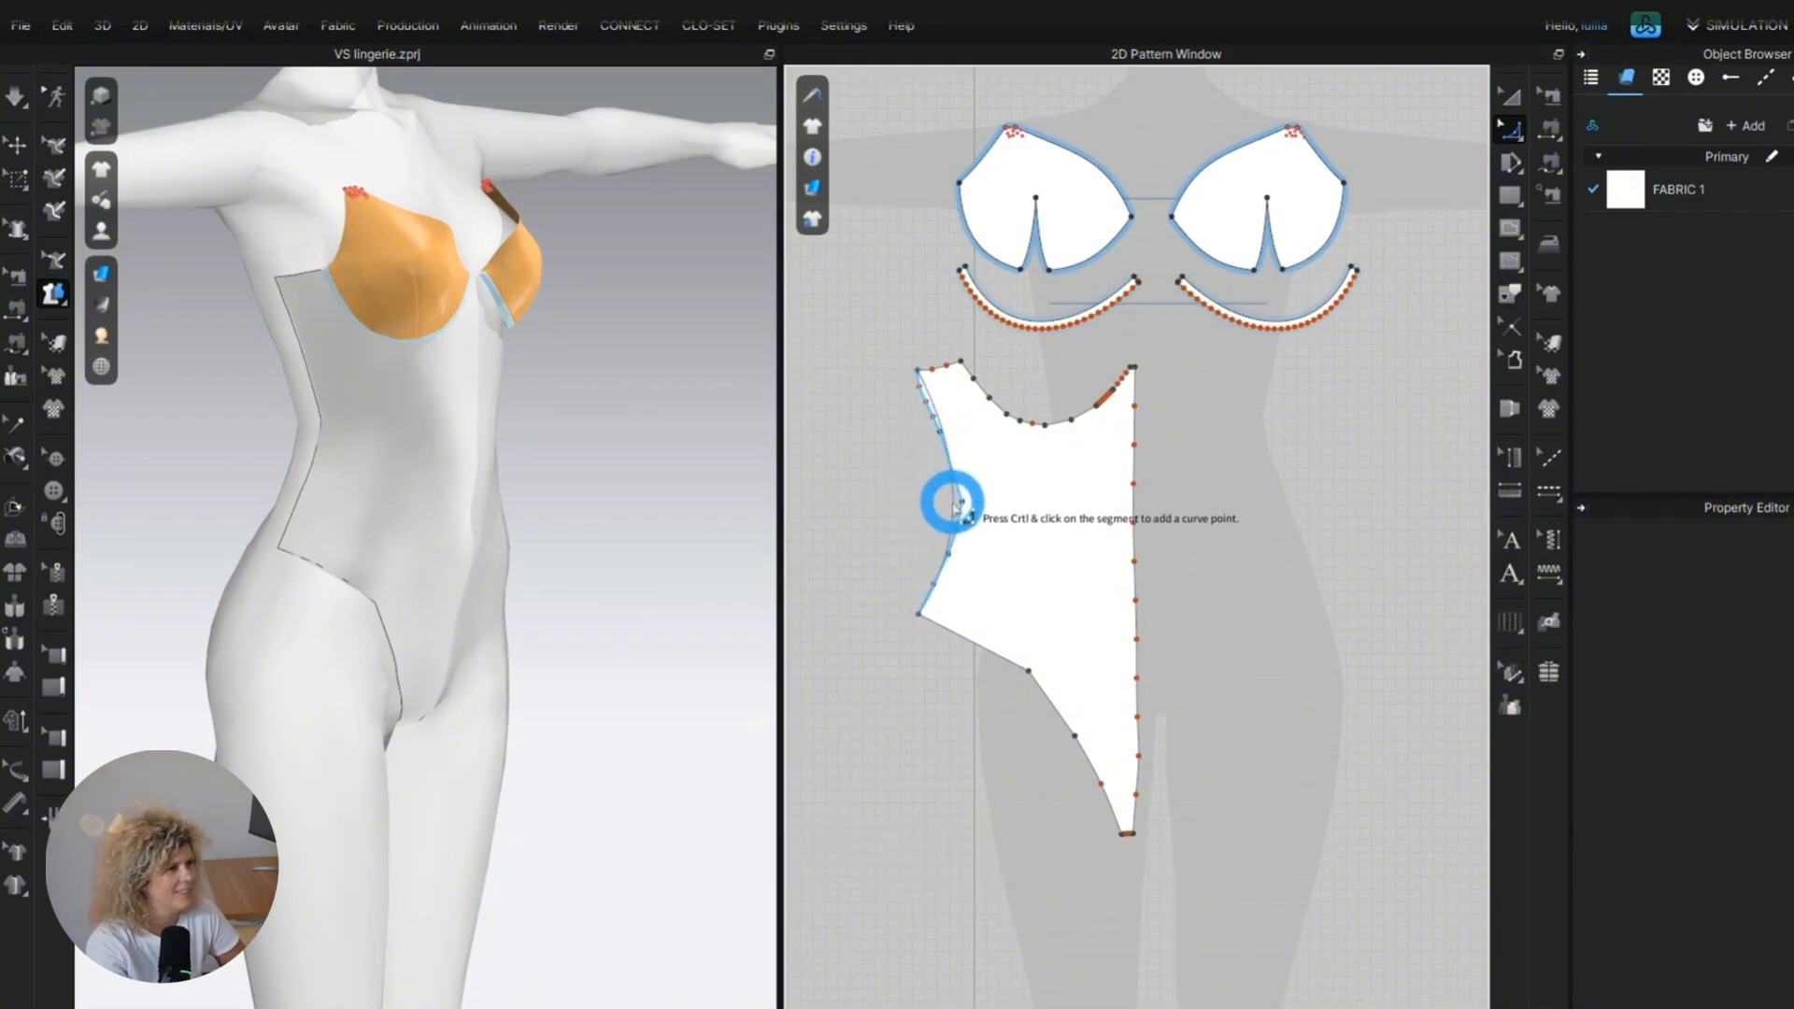
pyautogui.click(476, 585)
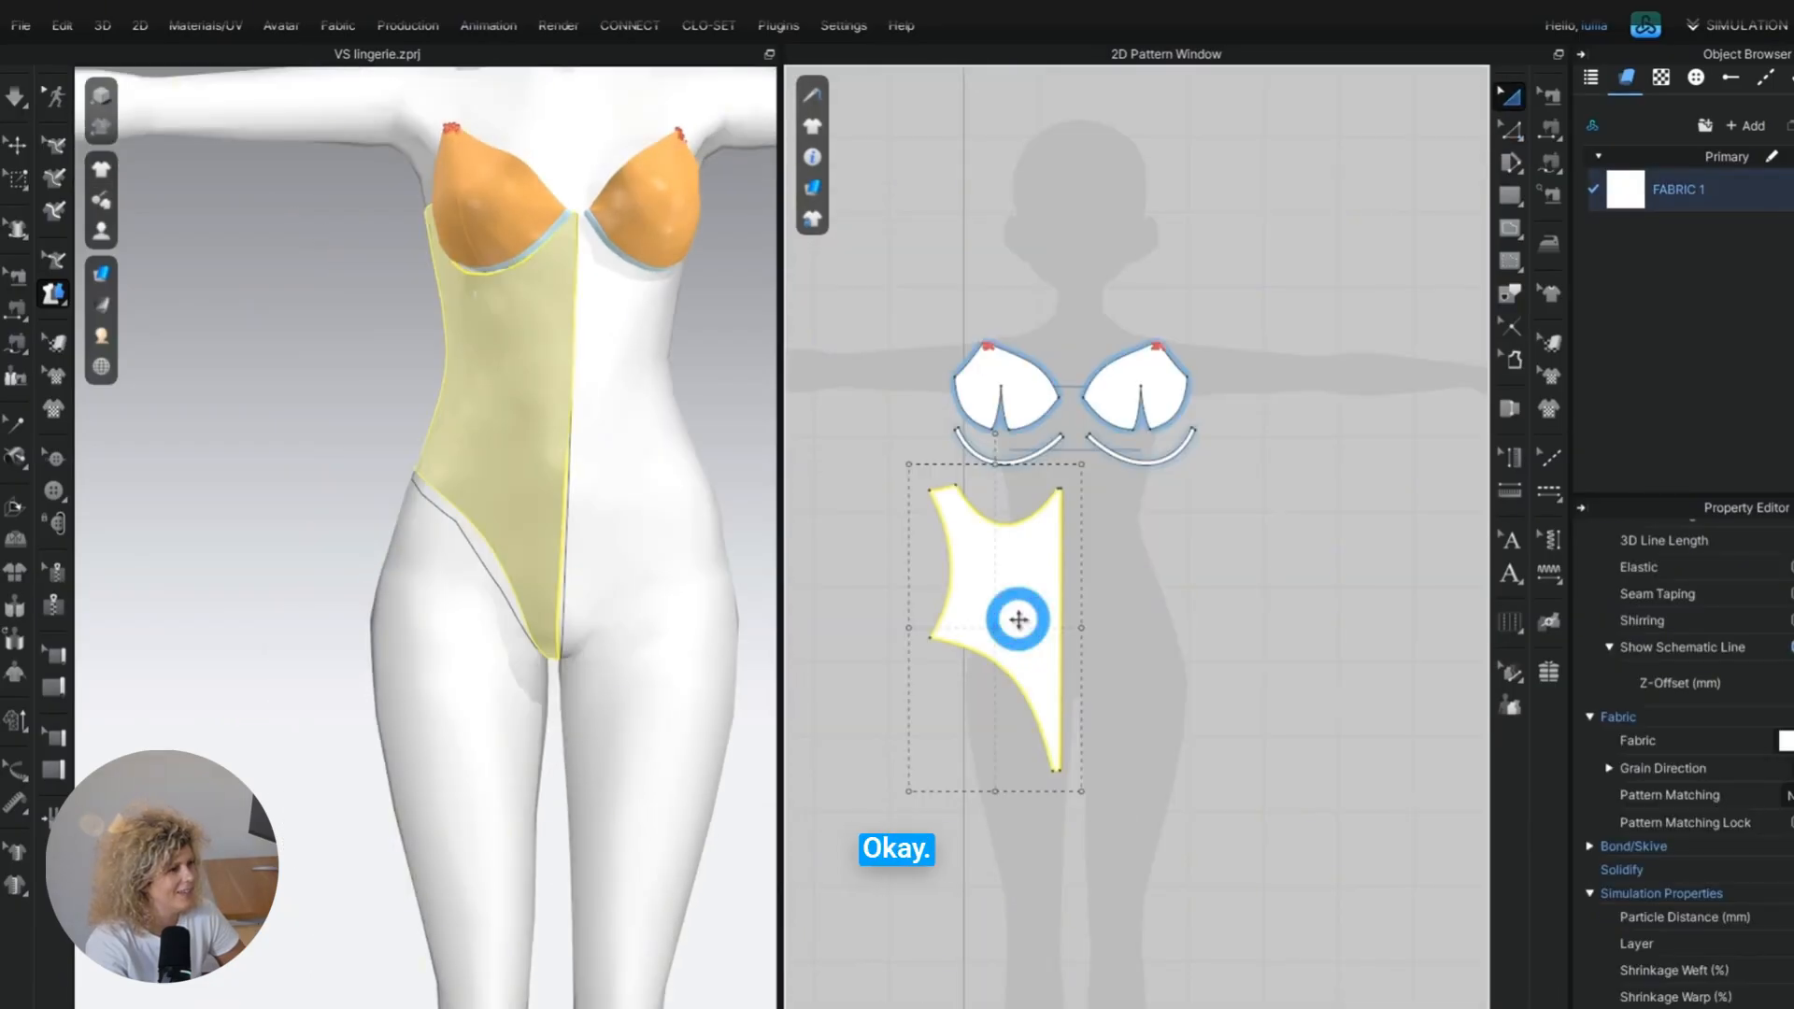
# Create a symmetric mirrored copy of the bodysuit panel and place it beside the original along the centre front.
pyautogui.hotkey('ctrl', 'r')
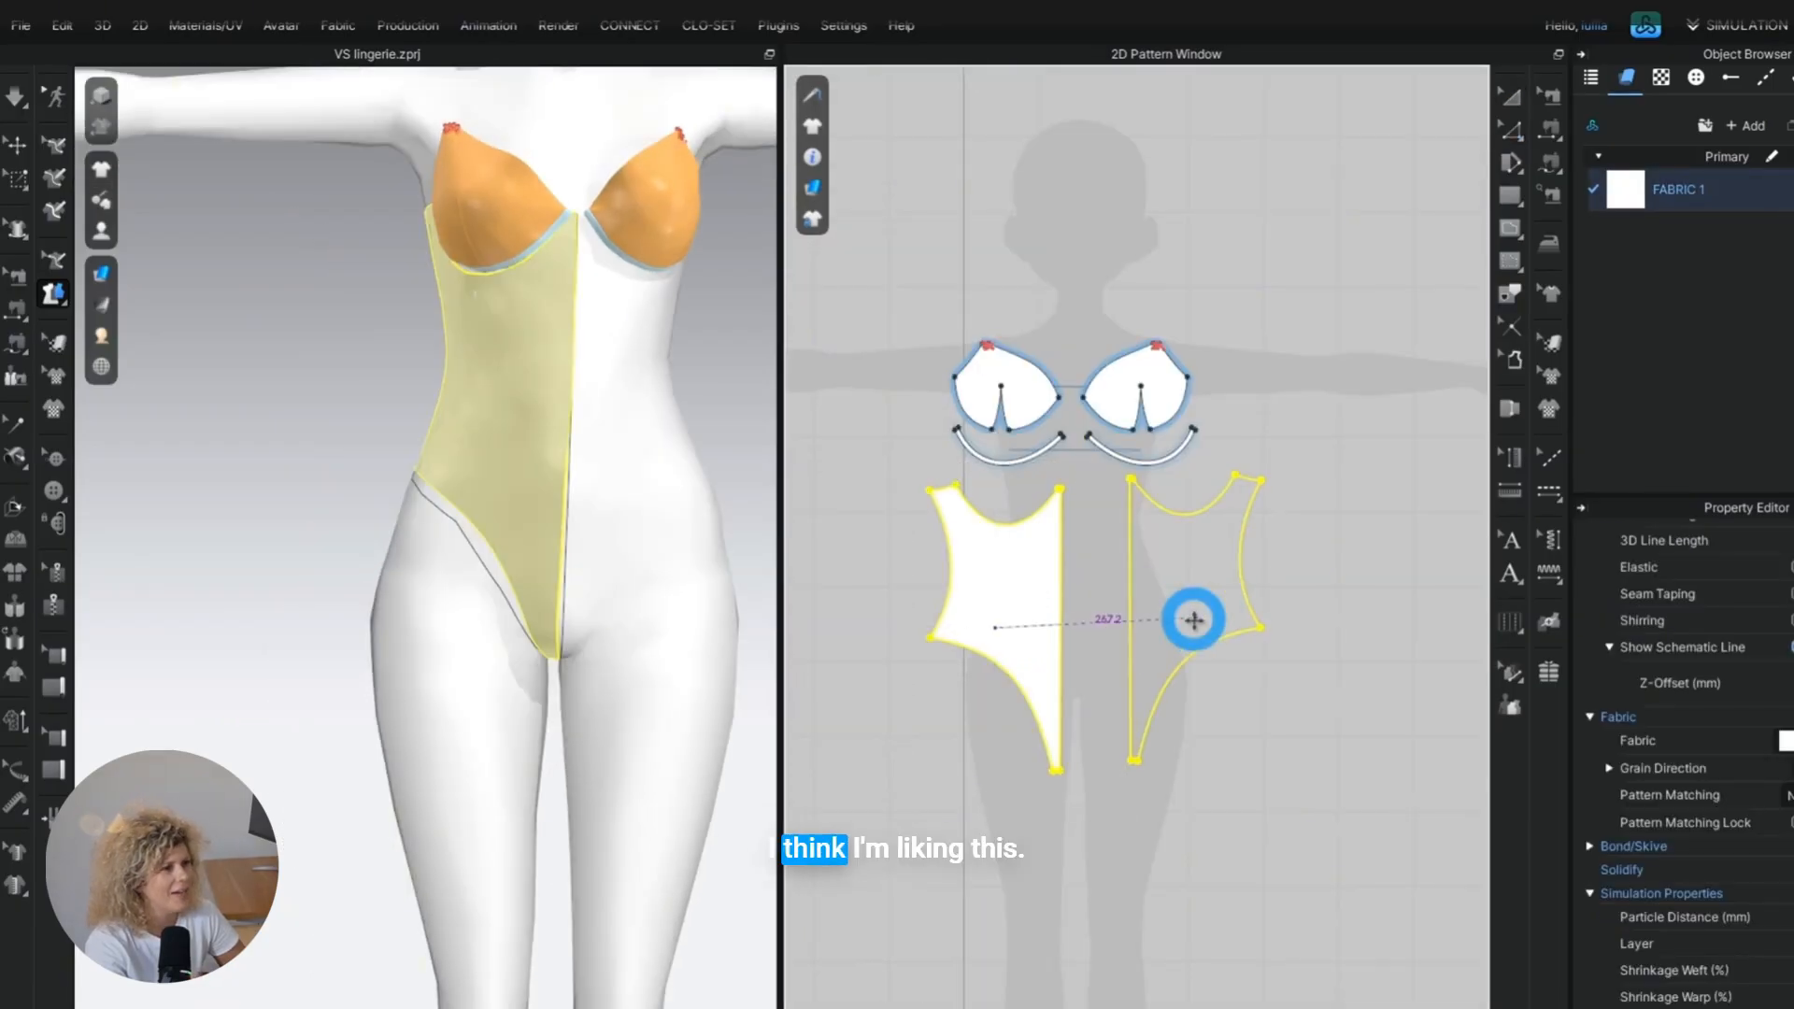
pyautogui.click(1146, 627)
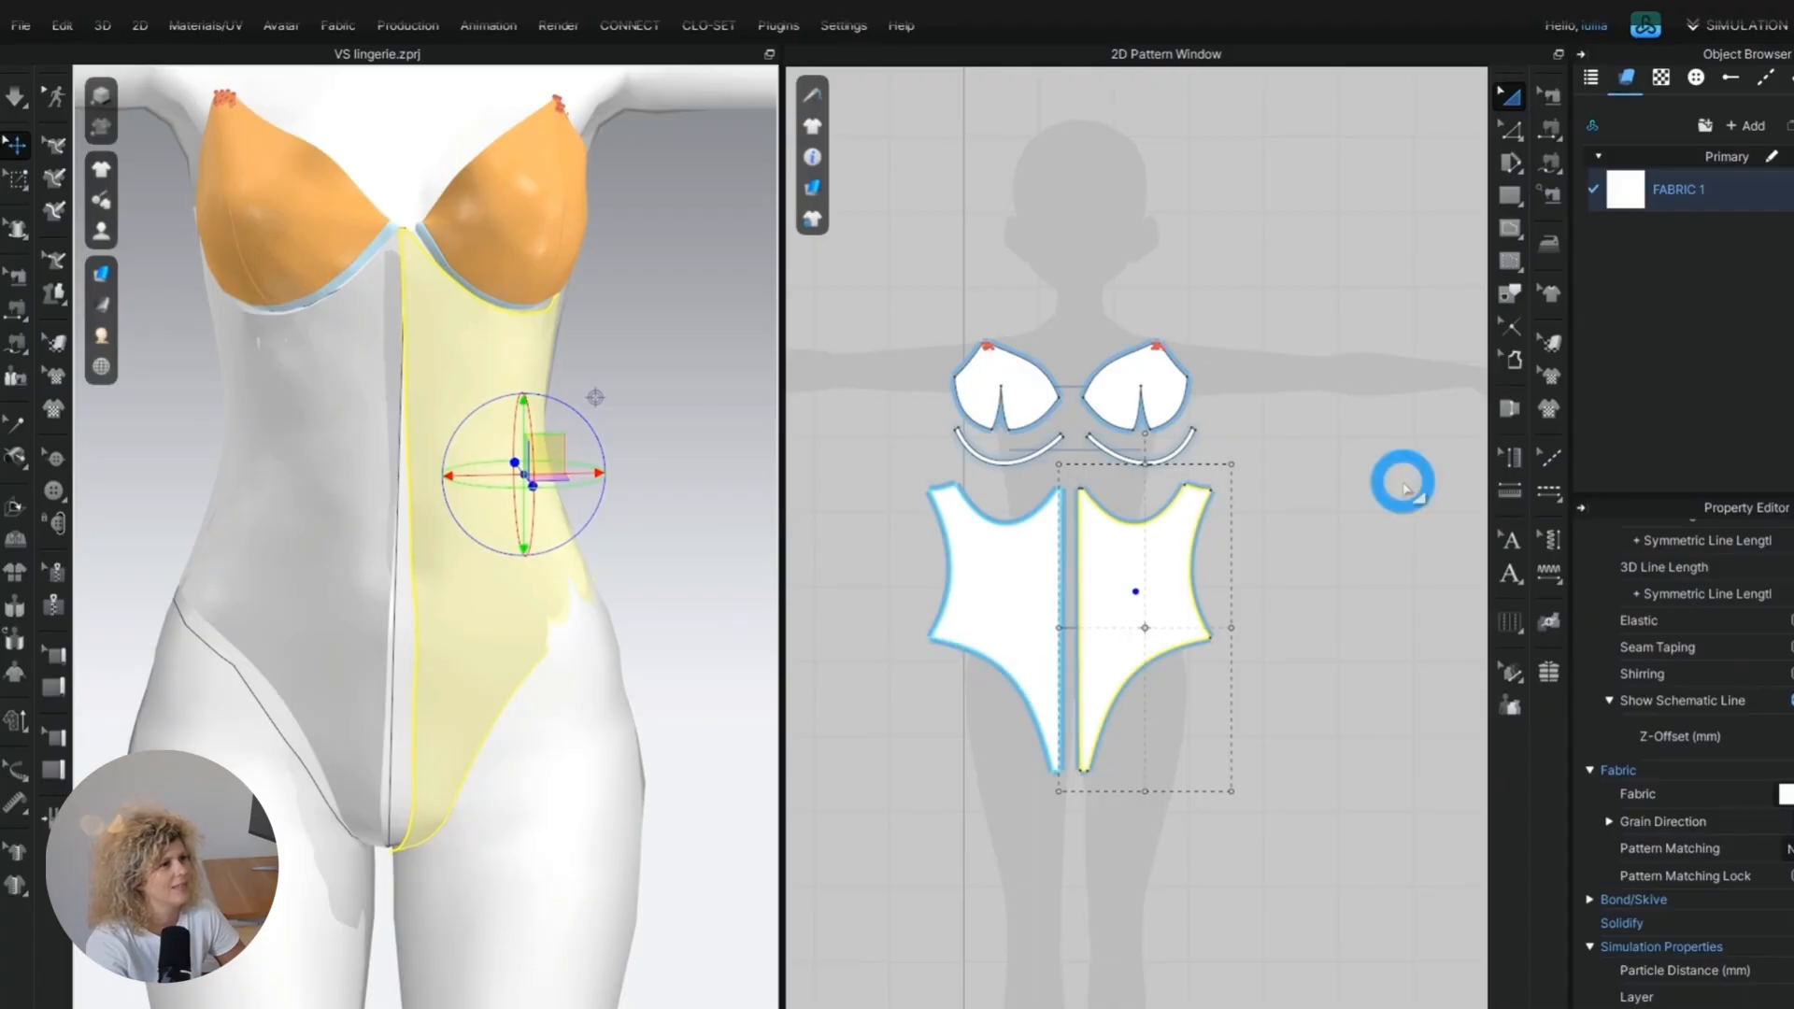
# Sew the two front panels together along the centre front and join their under-cup curves to the underwire strips.
pyautogui.click(1553, 131)
pyautogui.scroll(4, 1084, 637)
pyautogui.click(1049, 545)
pyautogui.click(1074, 553)
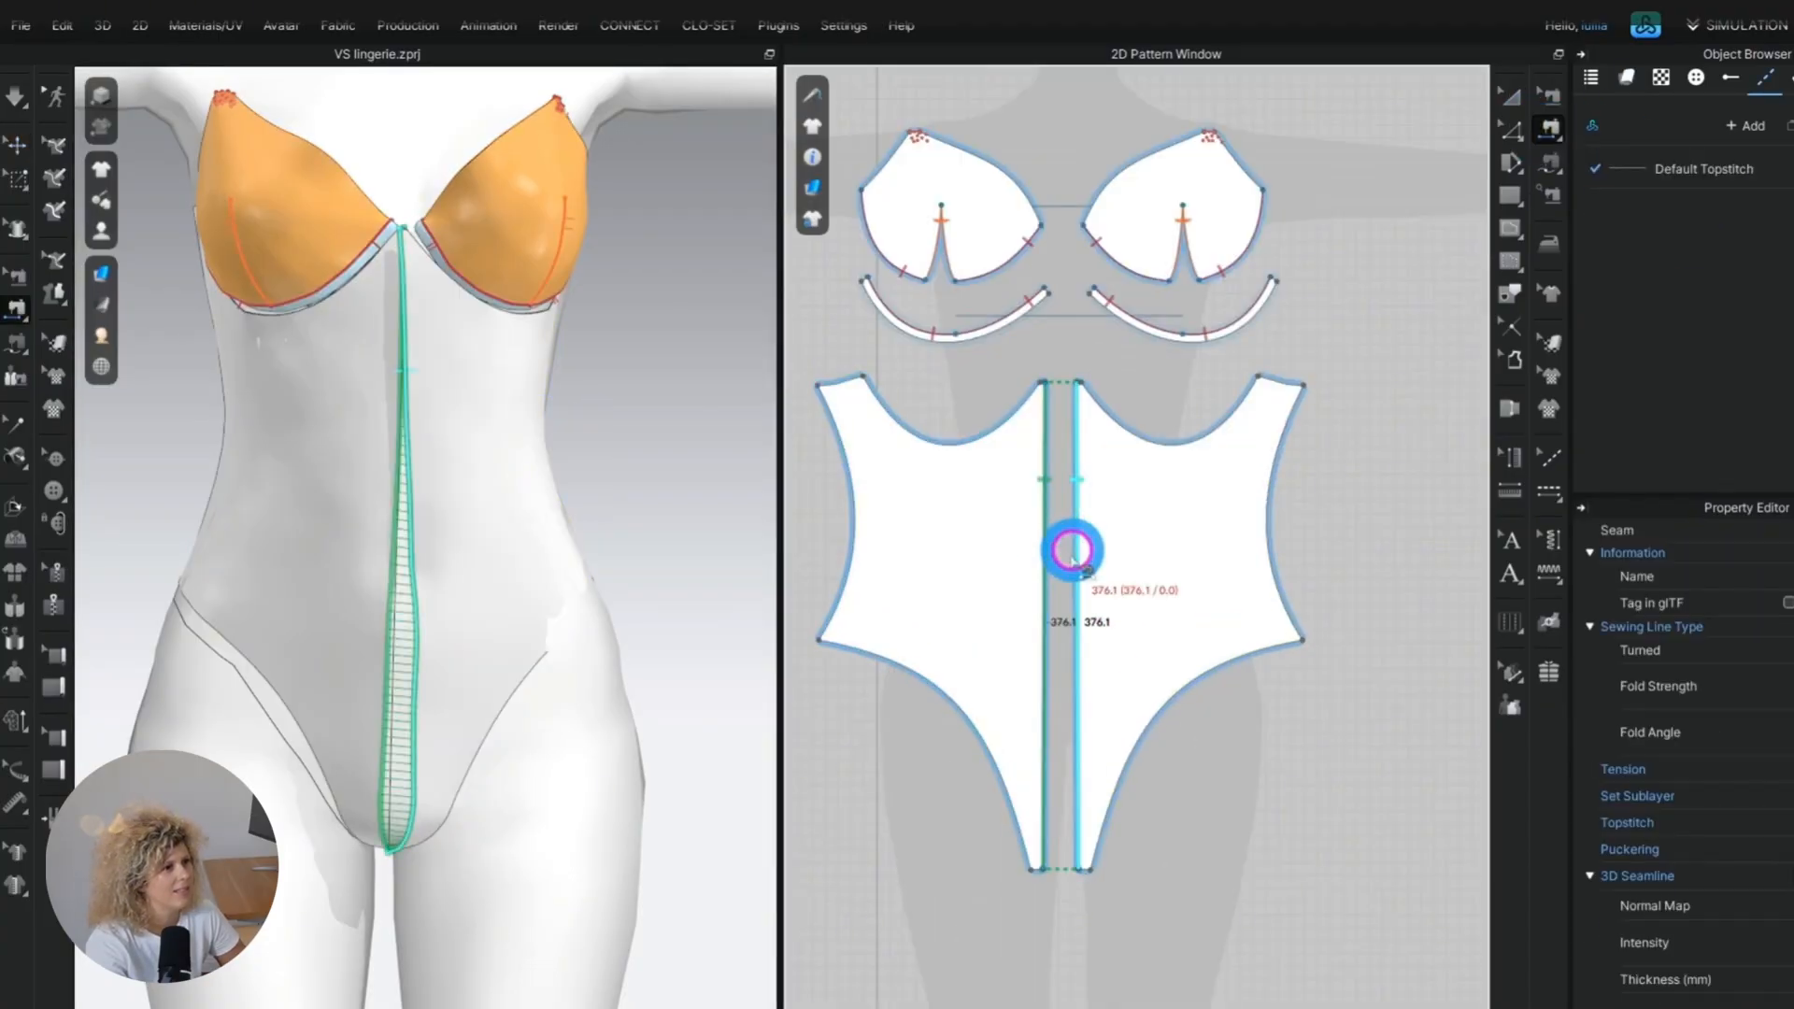
pyautogui.click(905, 439)
pyautogui.click(904, 344)
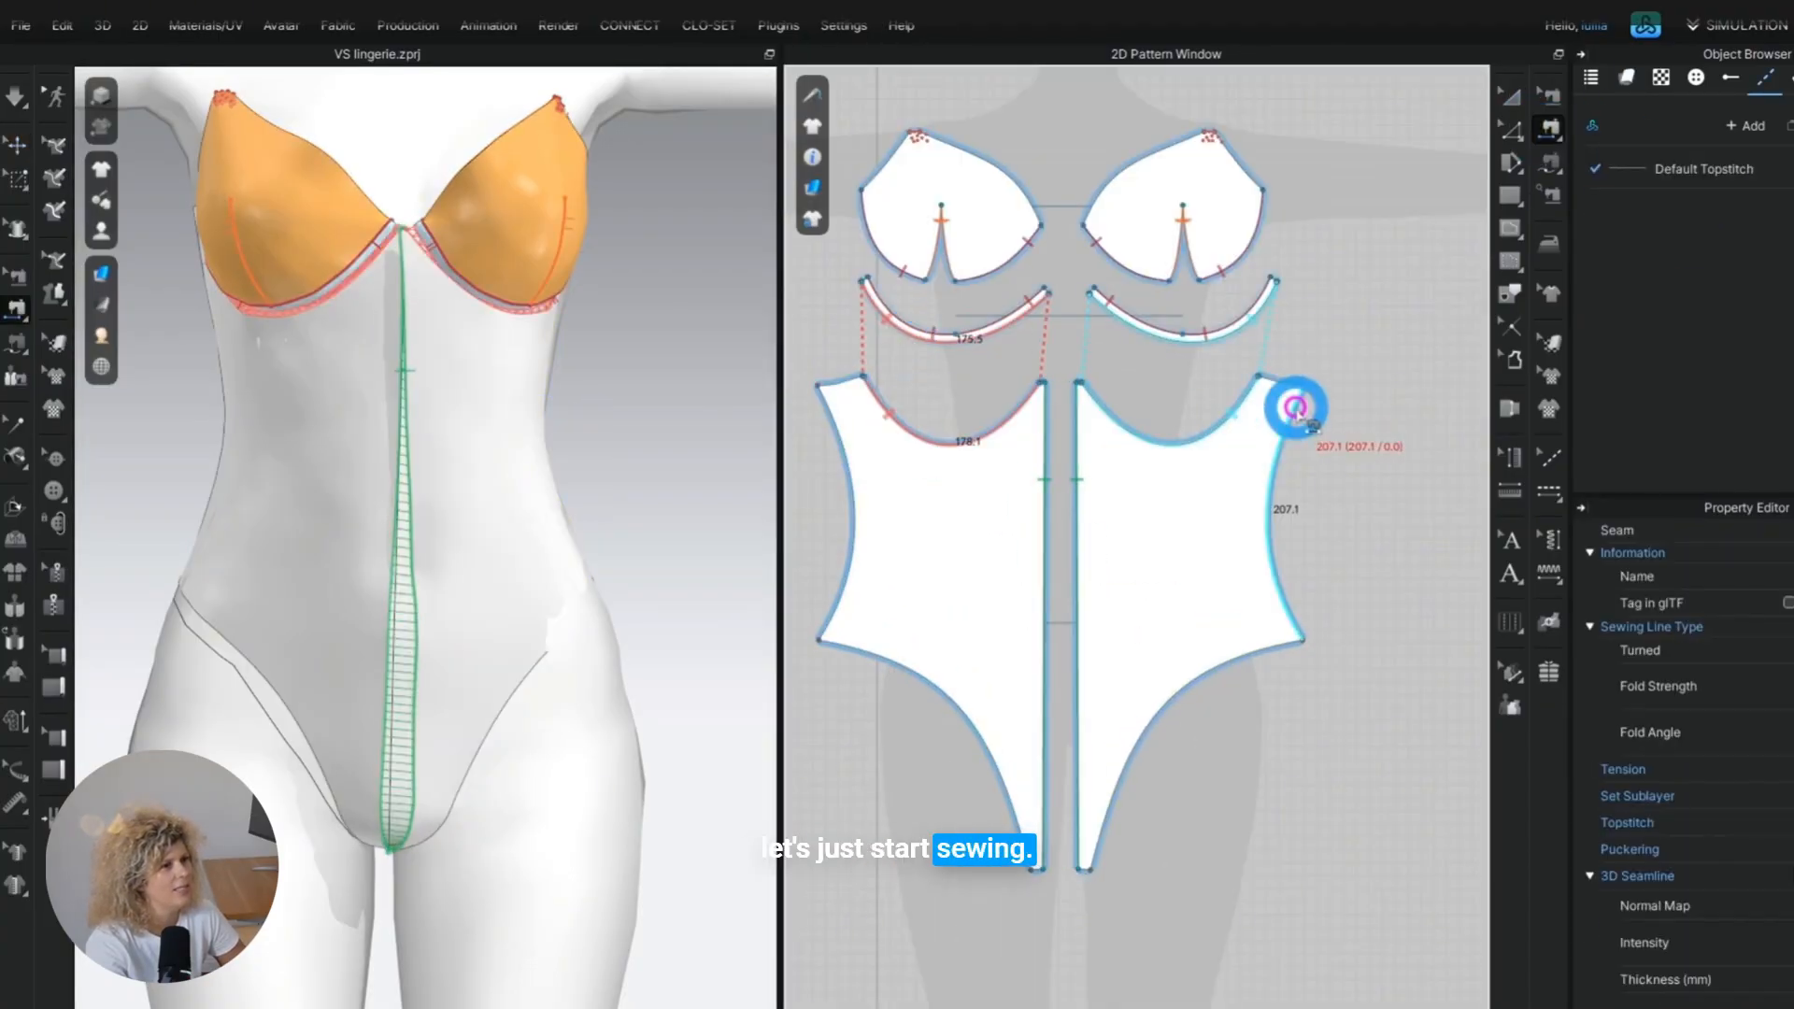
pyautogui.scroll(2, 344, 617)
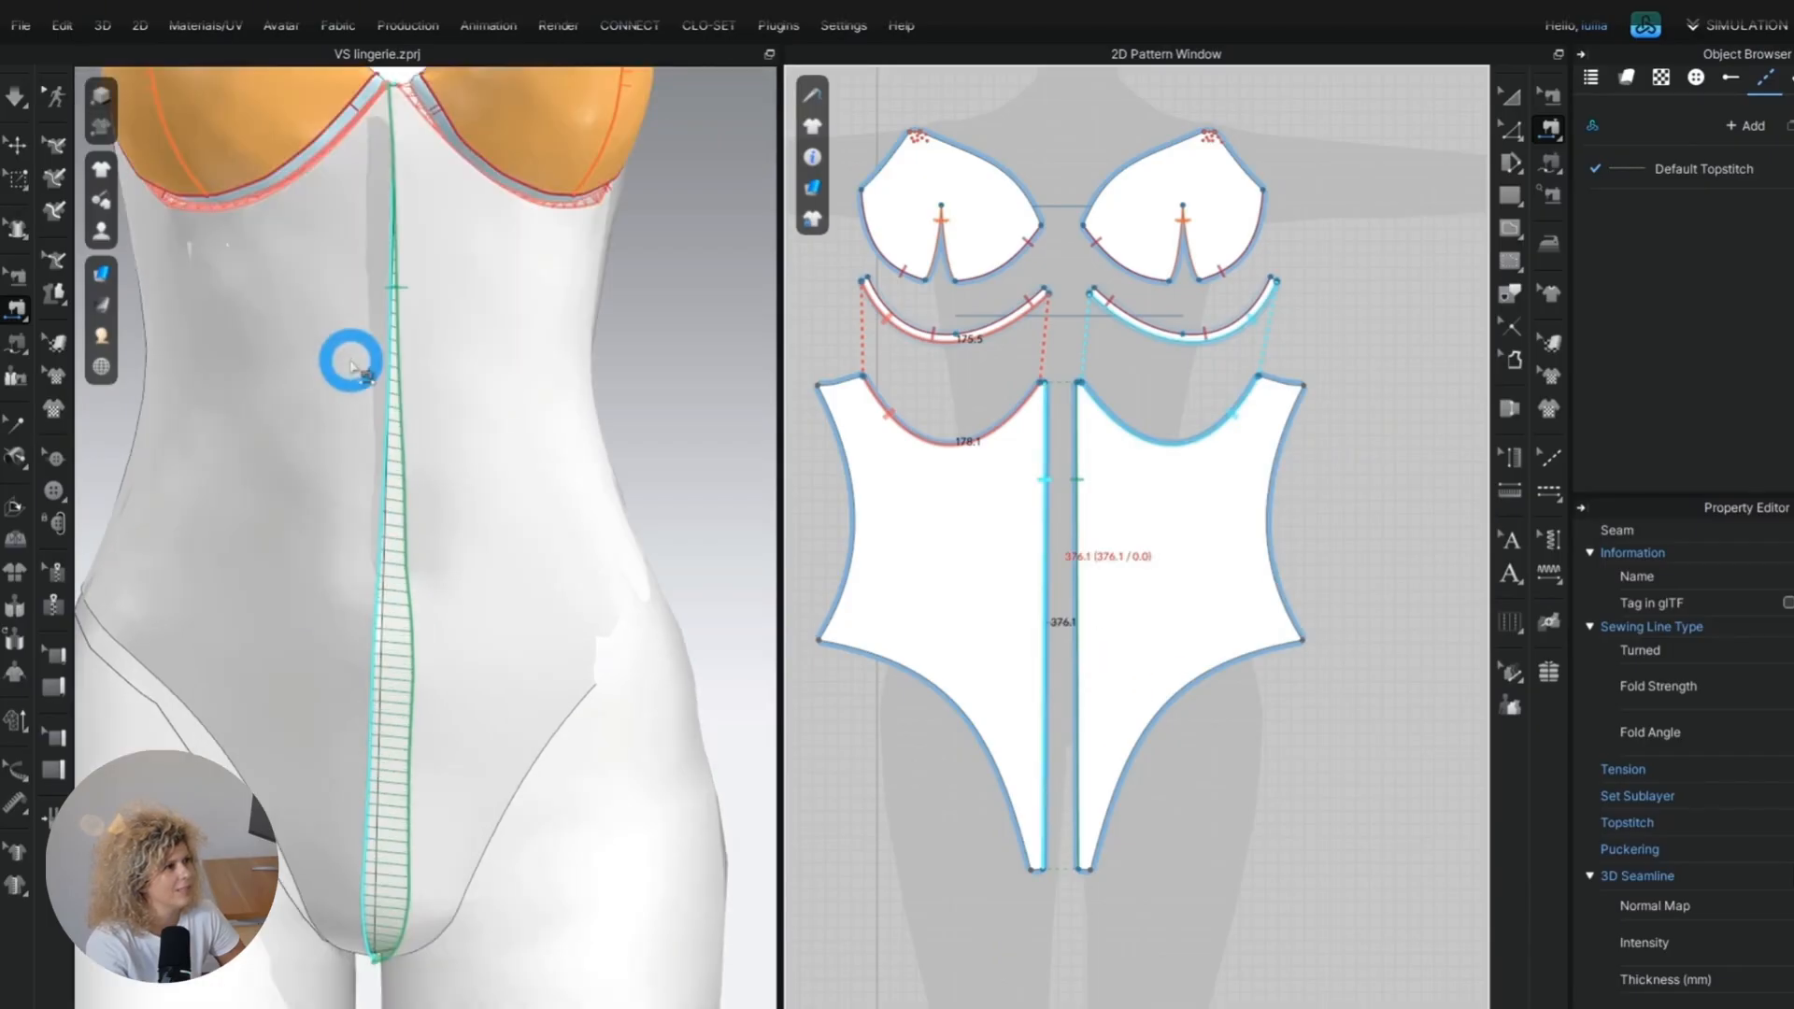
pyautogui.moveTo(353, 361); pyautogui.dragTo(398, 736, button='middle')
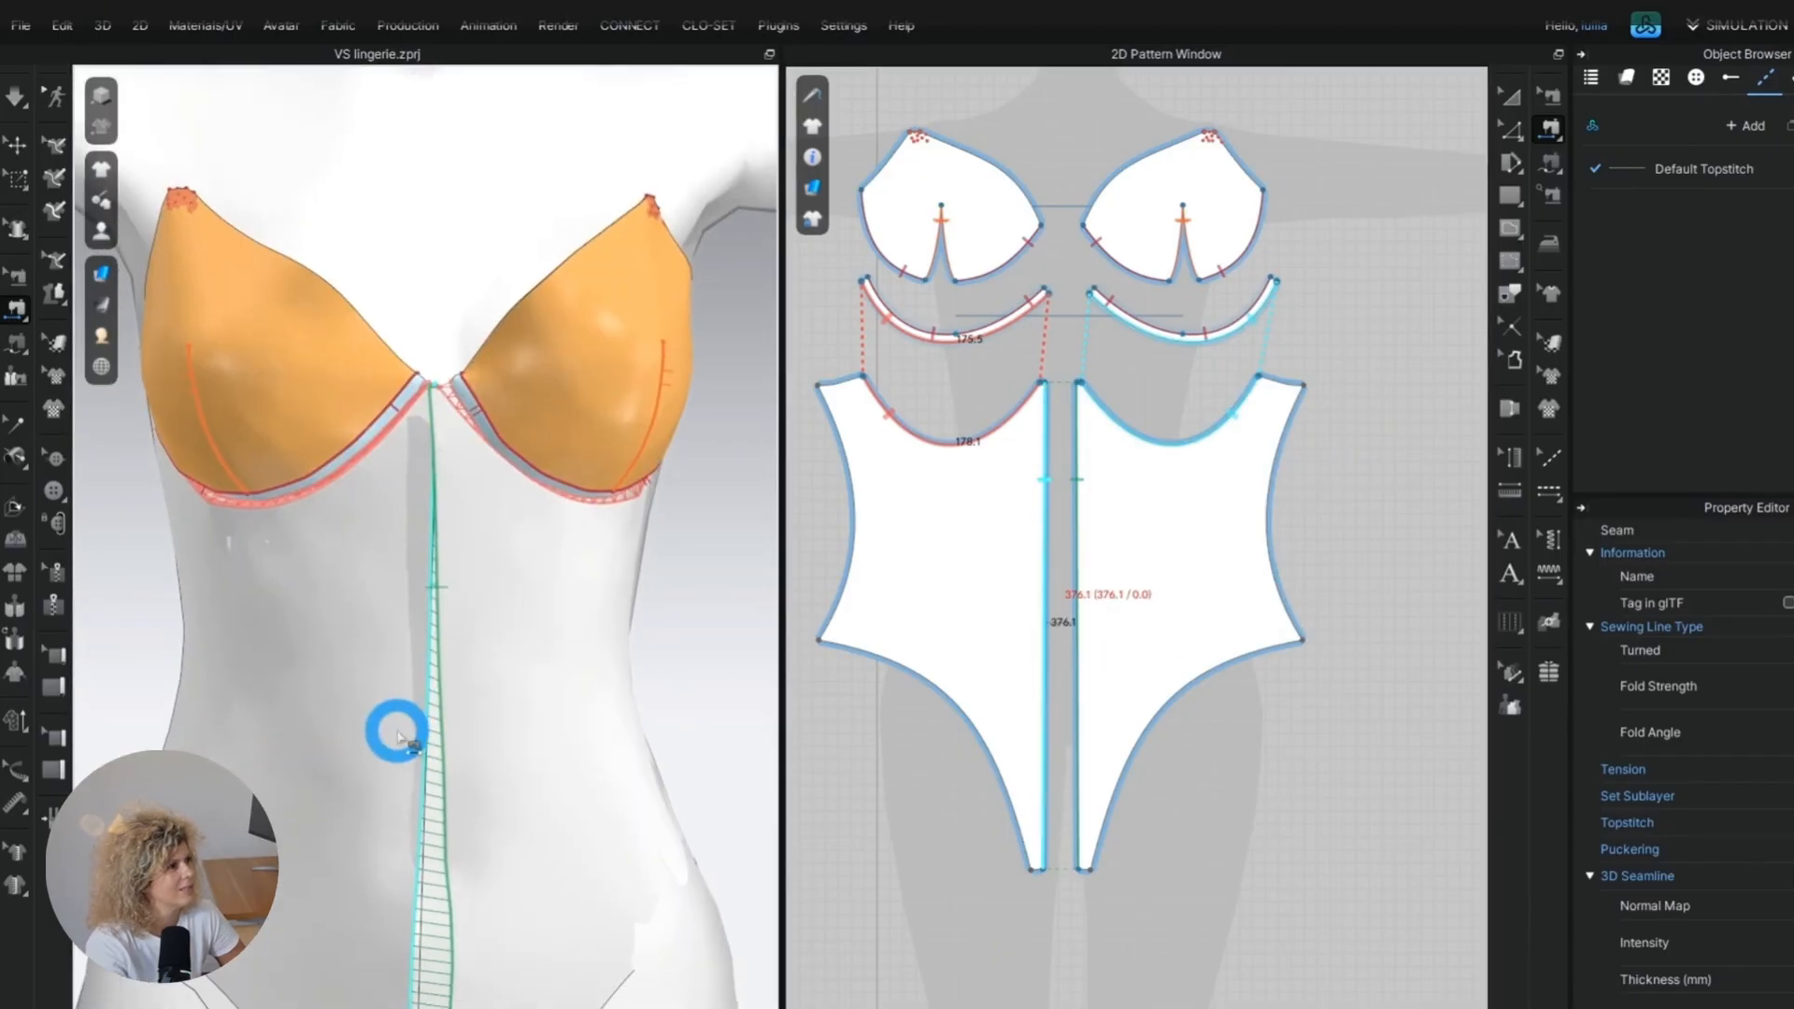
pyautogui.scroll(-3, 398, 736)
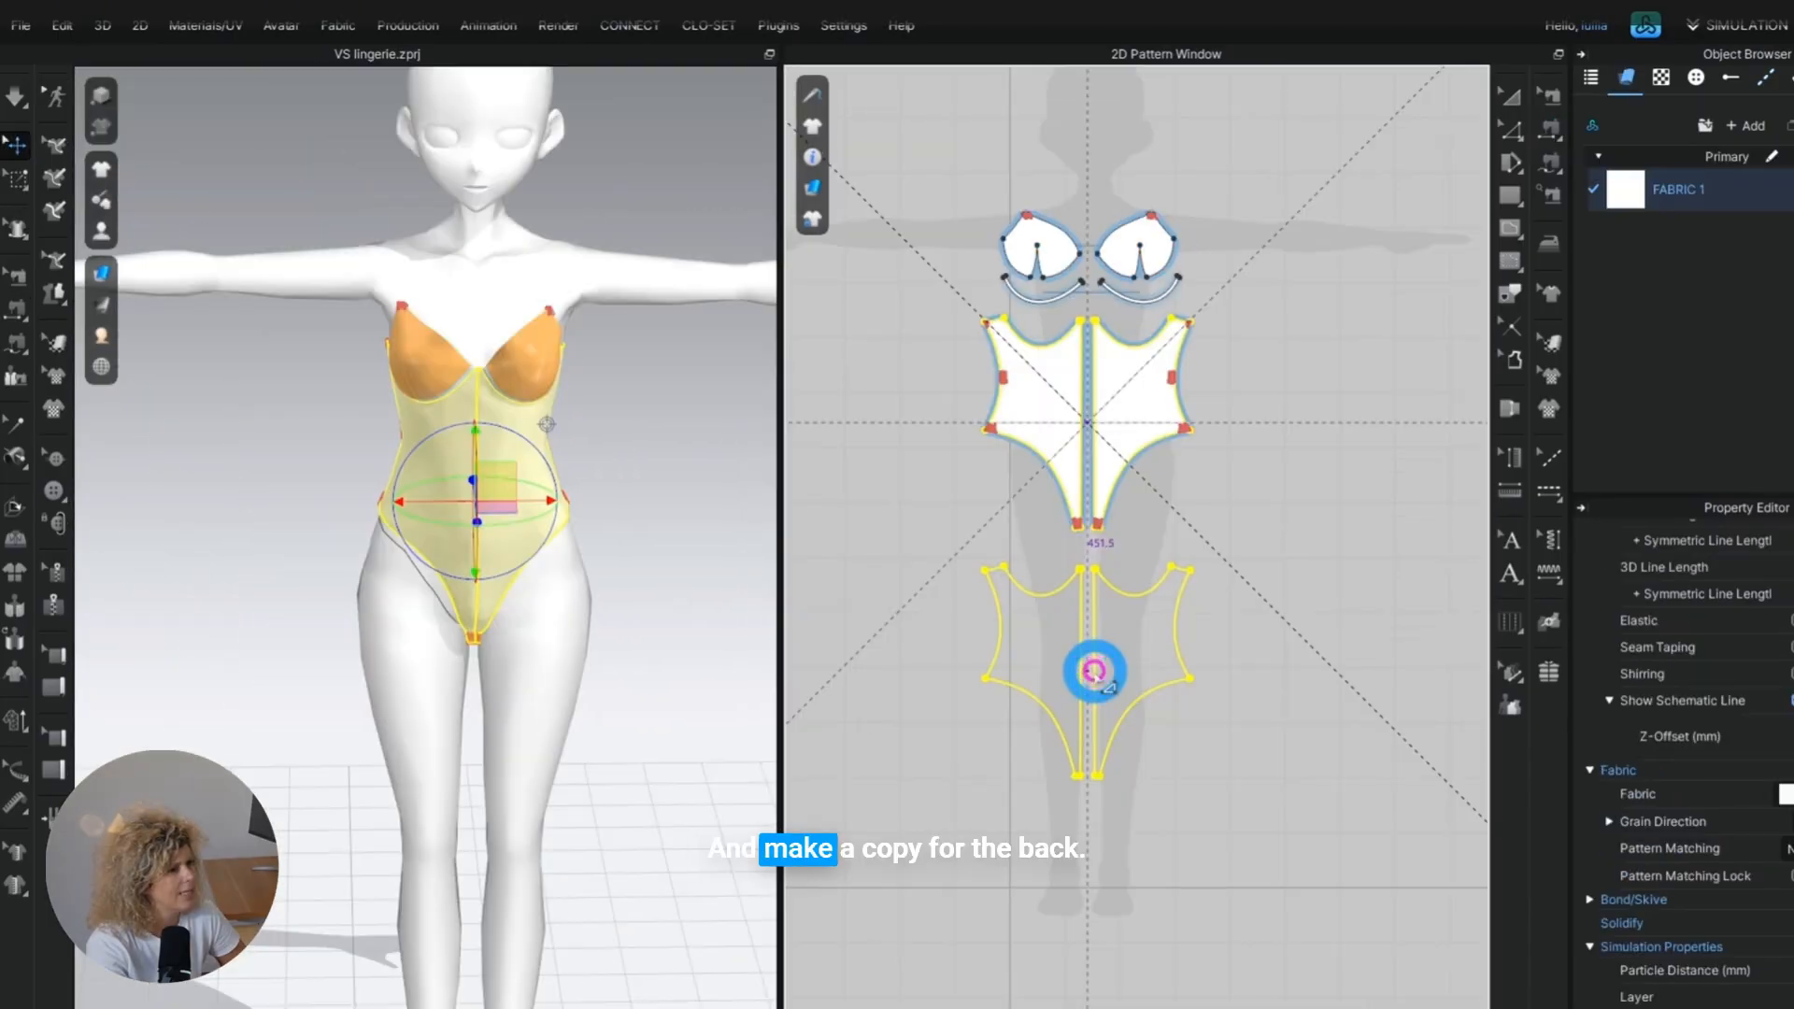
# Duplicate both front panels for the back, place the copies behind the avatar and flip them horizontally.
pyautogui.click(1094, 671)
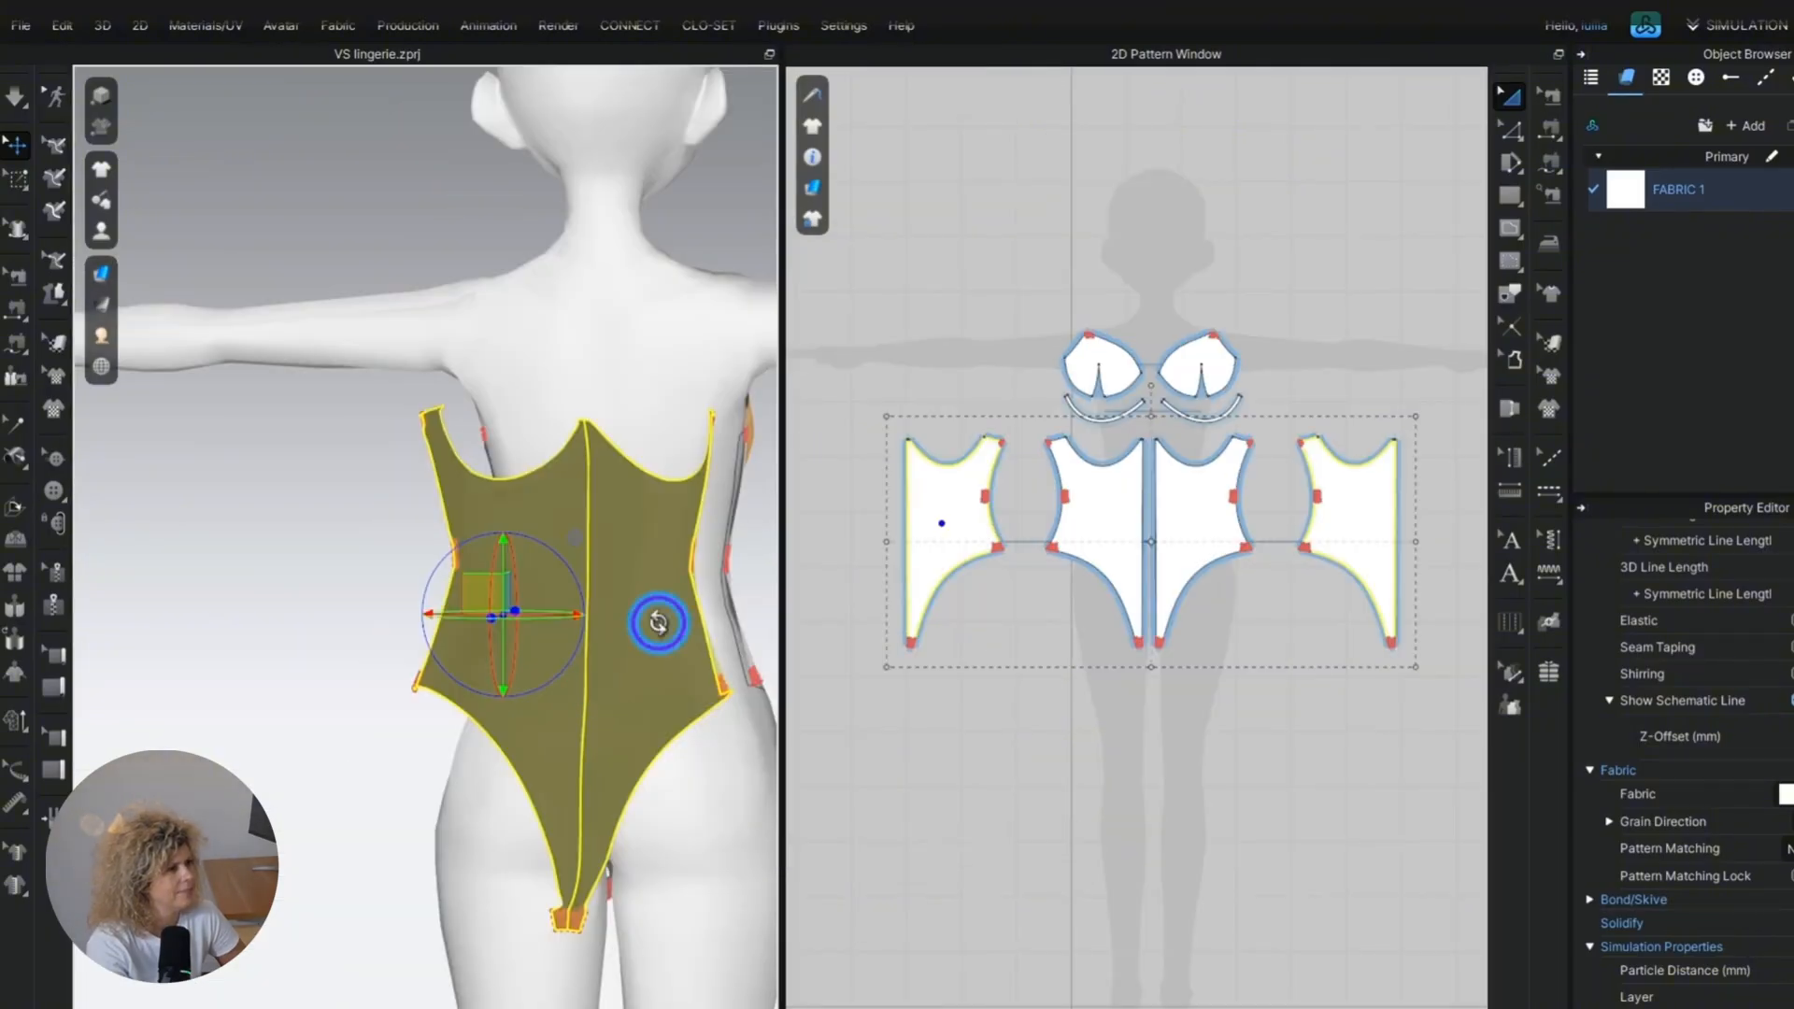
pyautogui.rightClick(654, 628)
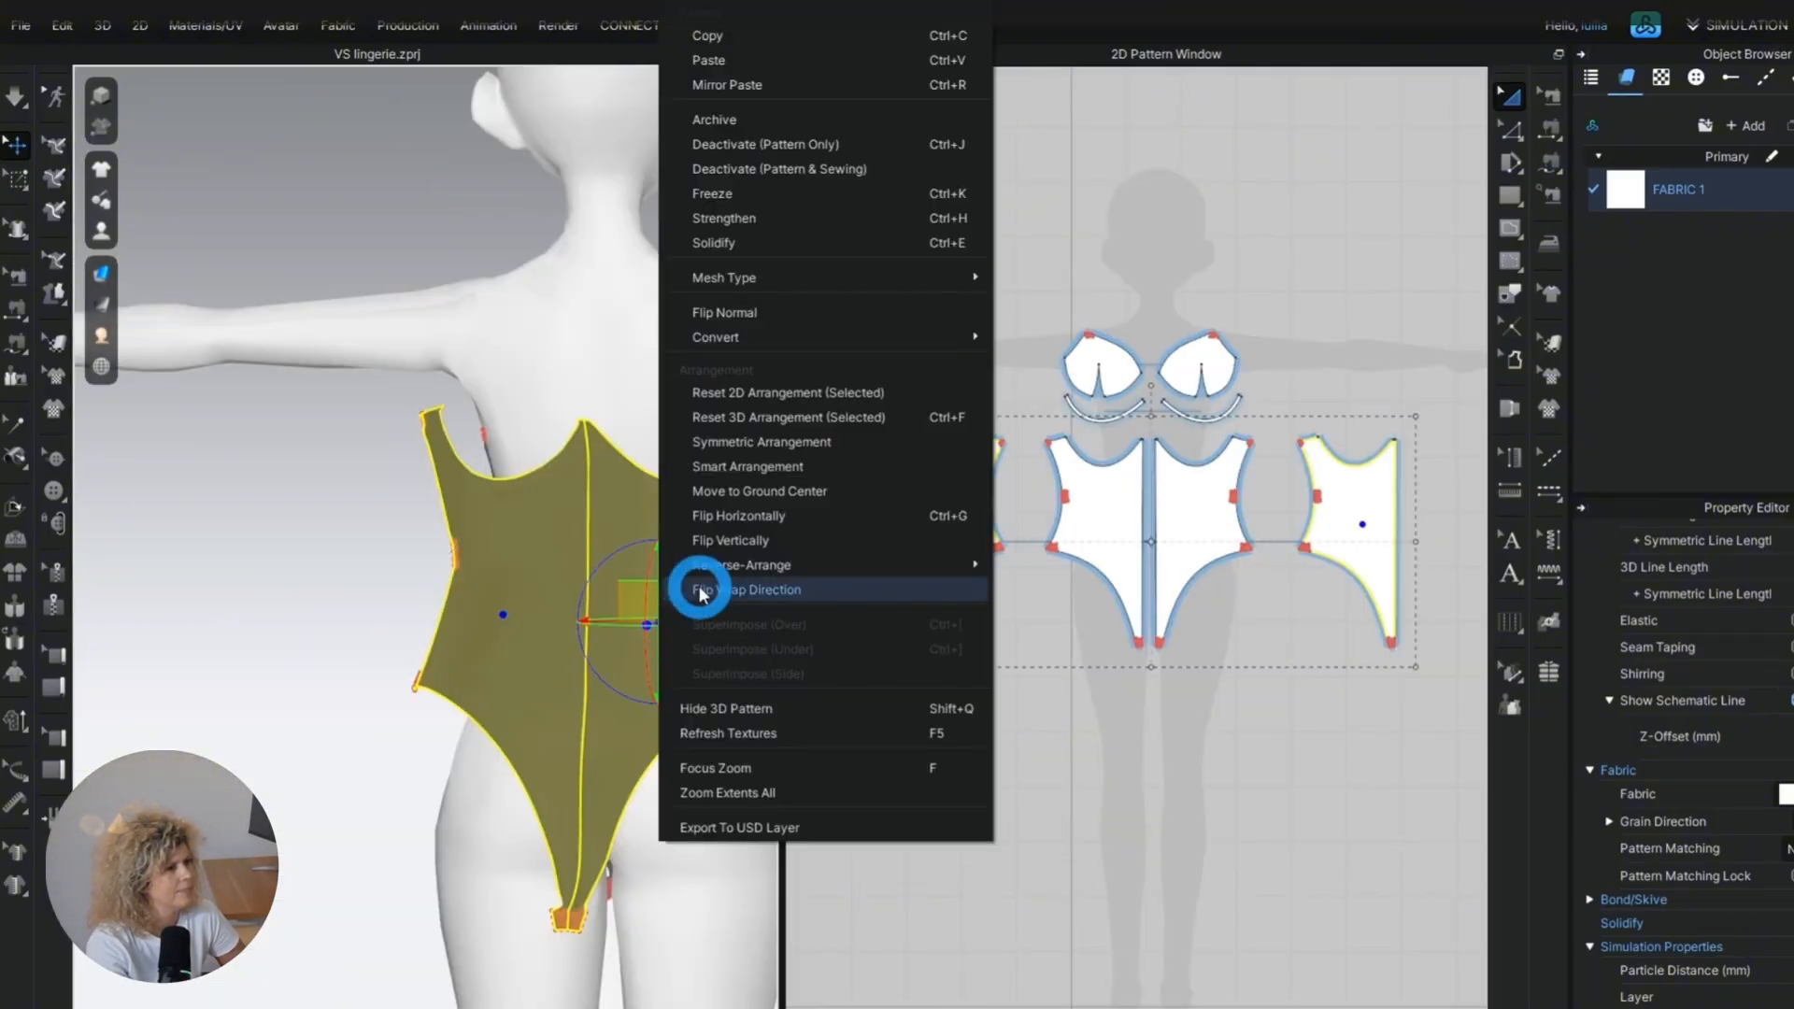
pyautogui.click(787, 514)
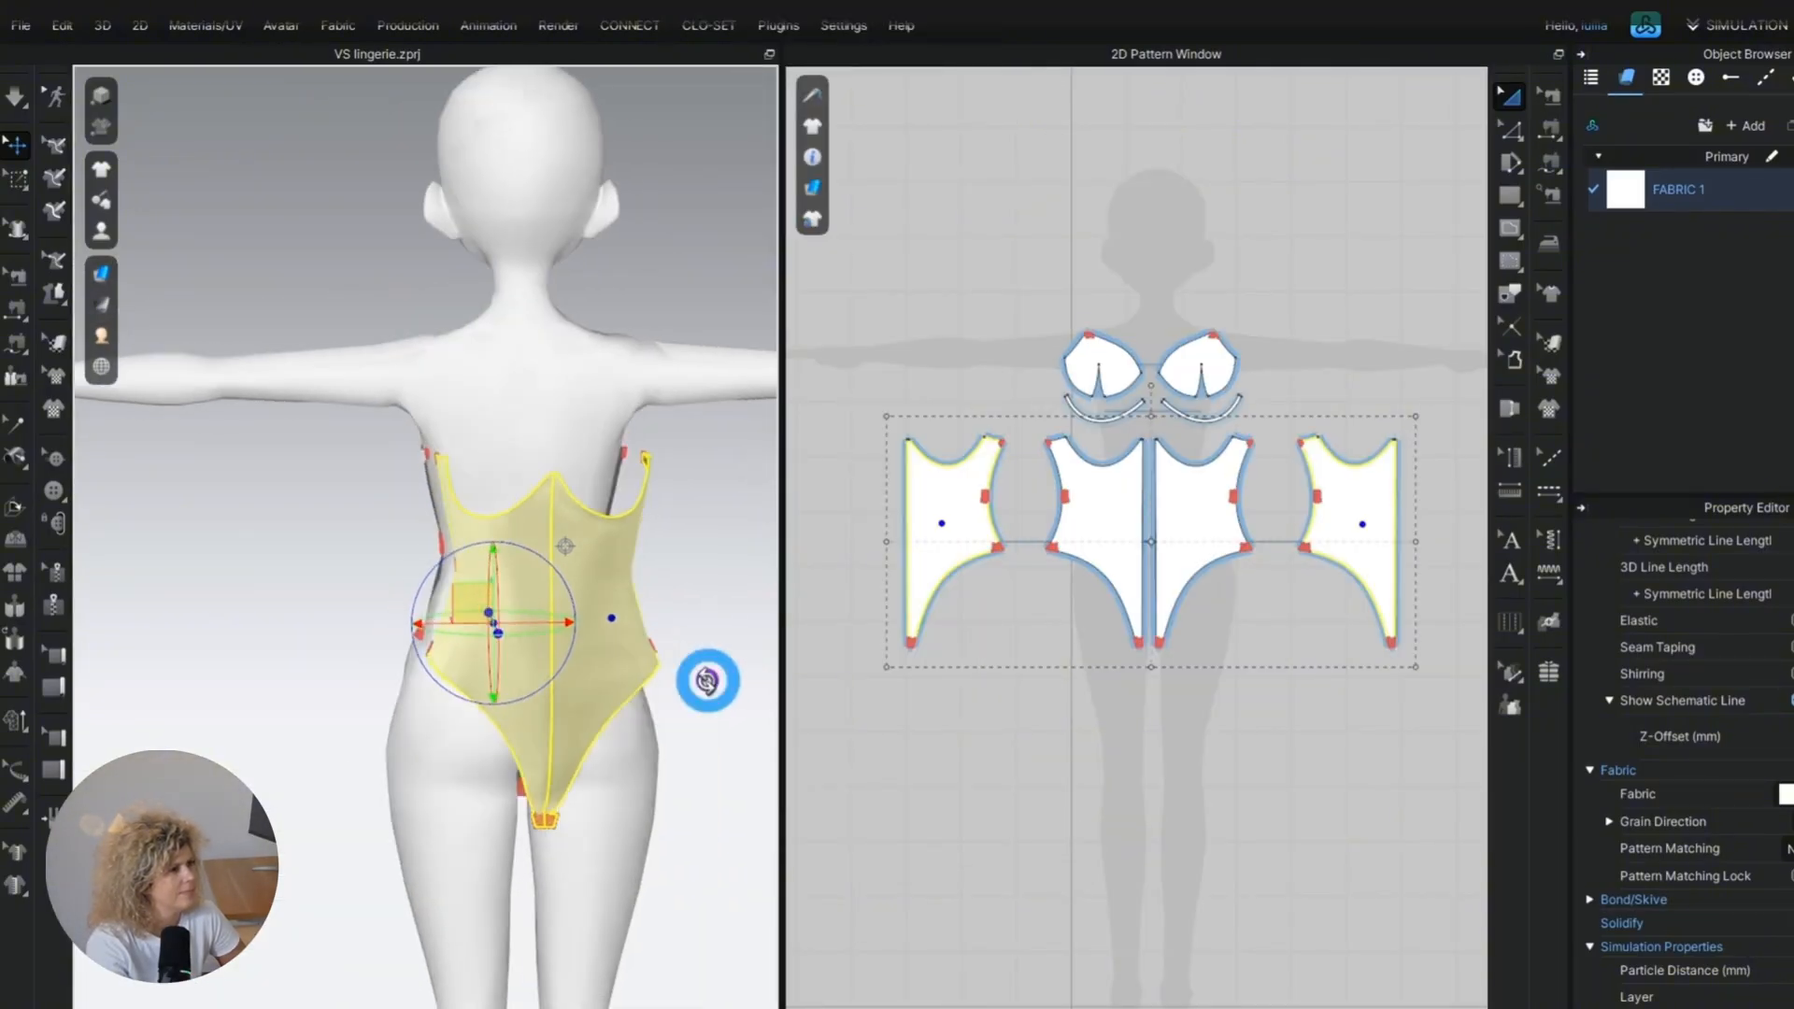
# Sew the side edges of the back panels to the matching side edges of the front panels.
pyautogui.moveTo(707, 681); pyautogui.dragTo(570, 731, button='right')
pyautogui.moveTo(744, 644); pyautogui.dragTo(612, 641)
pyautogui.moveTo(612, 641); pyautogui.dragTo(710, 455, button='right')
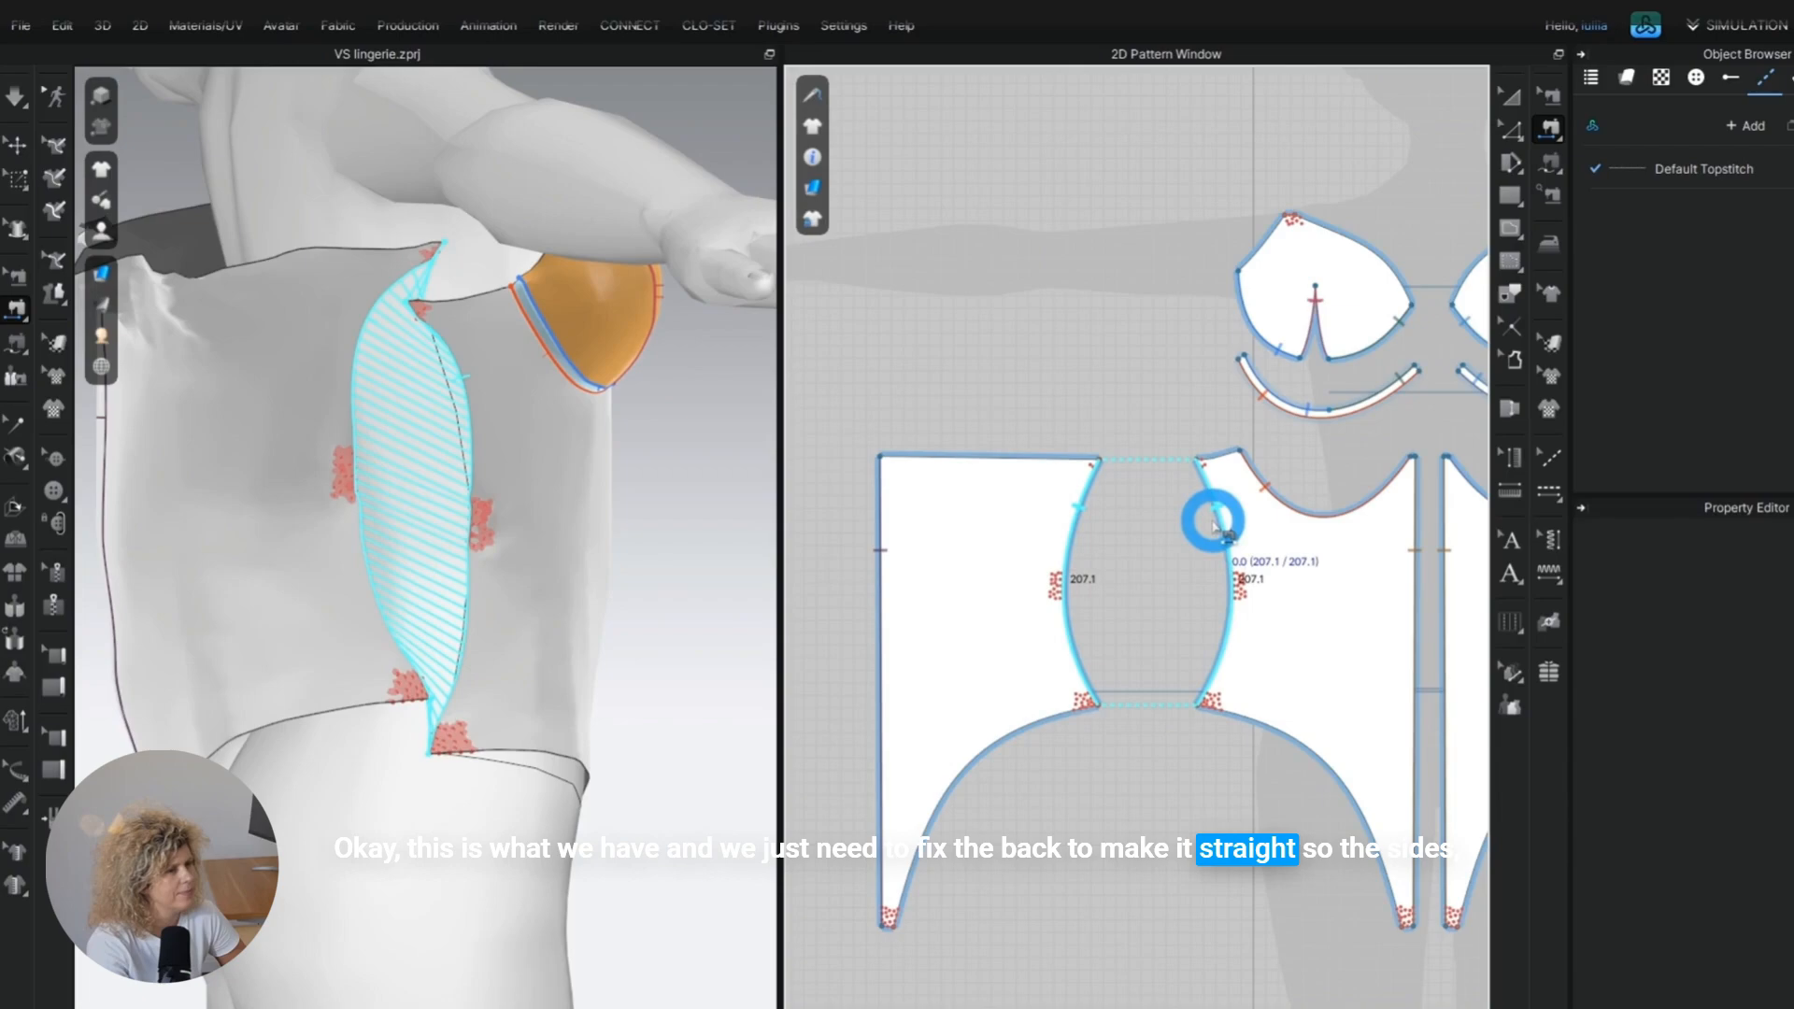
pyautogui.click(1214, 513)
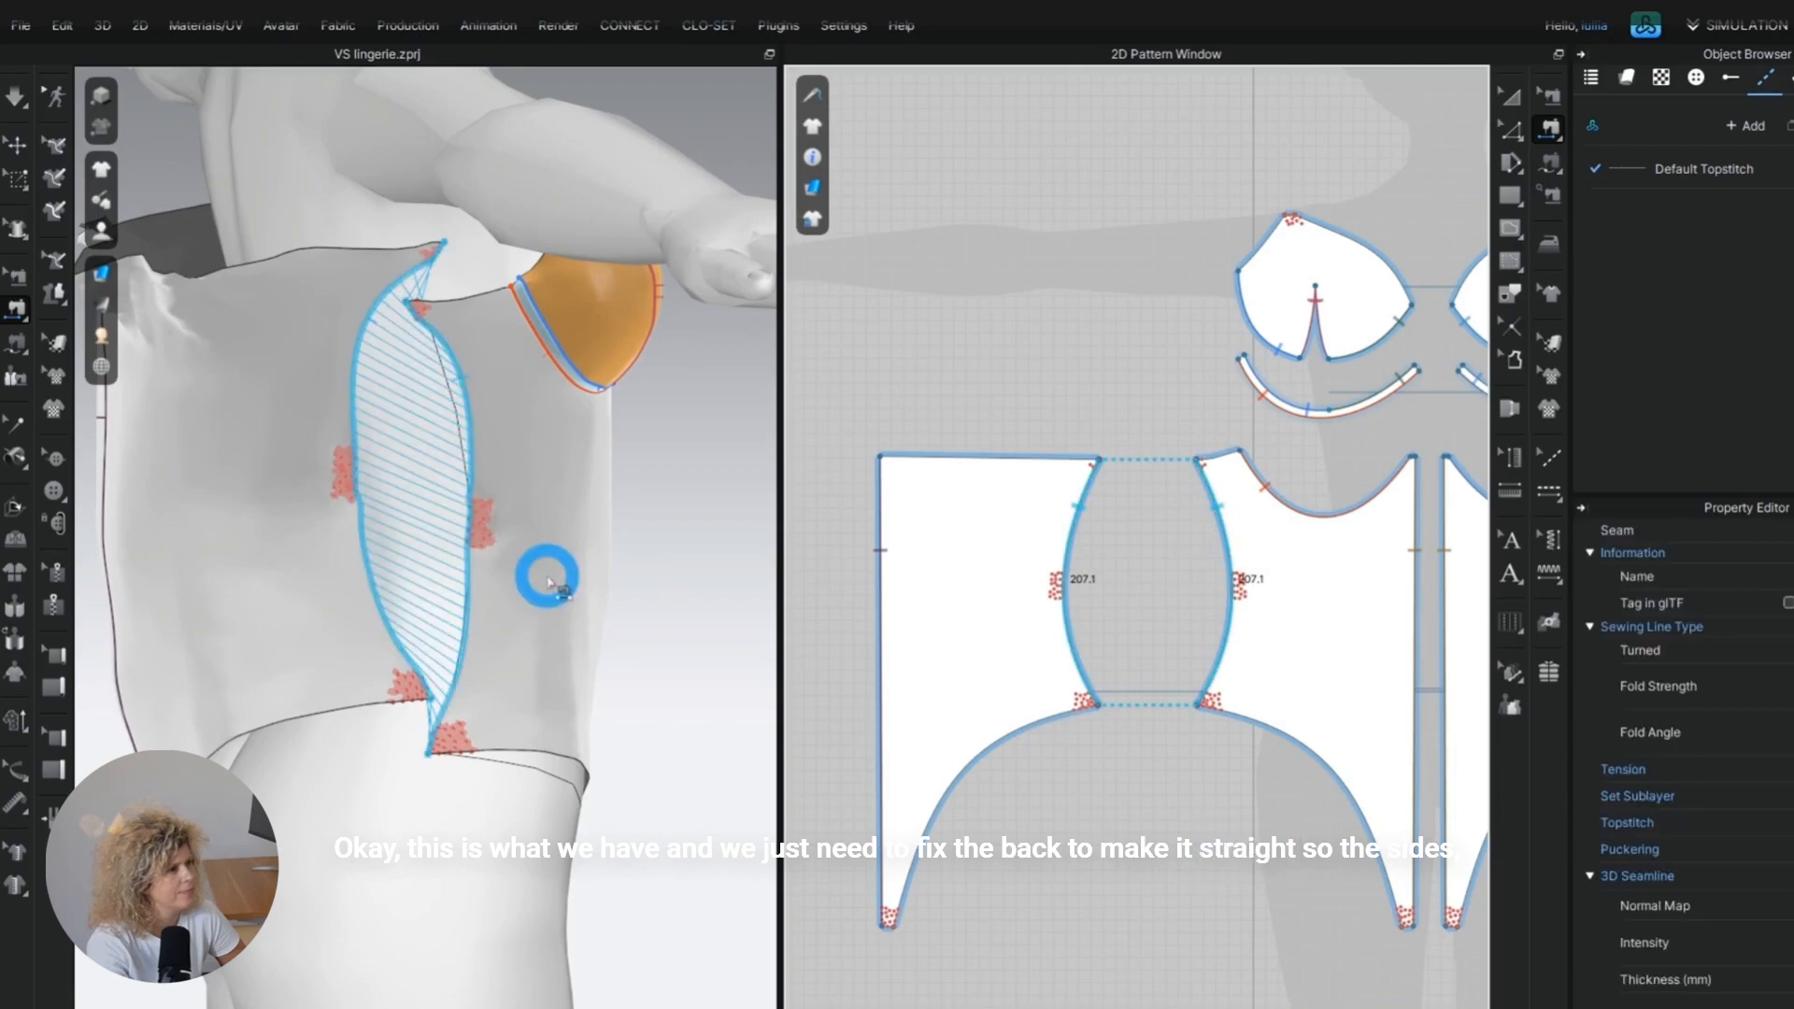
pyautogui.moveTo(628, 558); pyautogui.dragTo(356, 517, button='right')
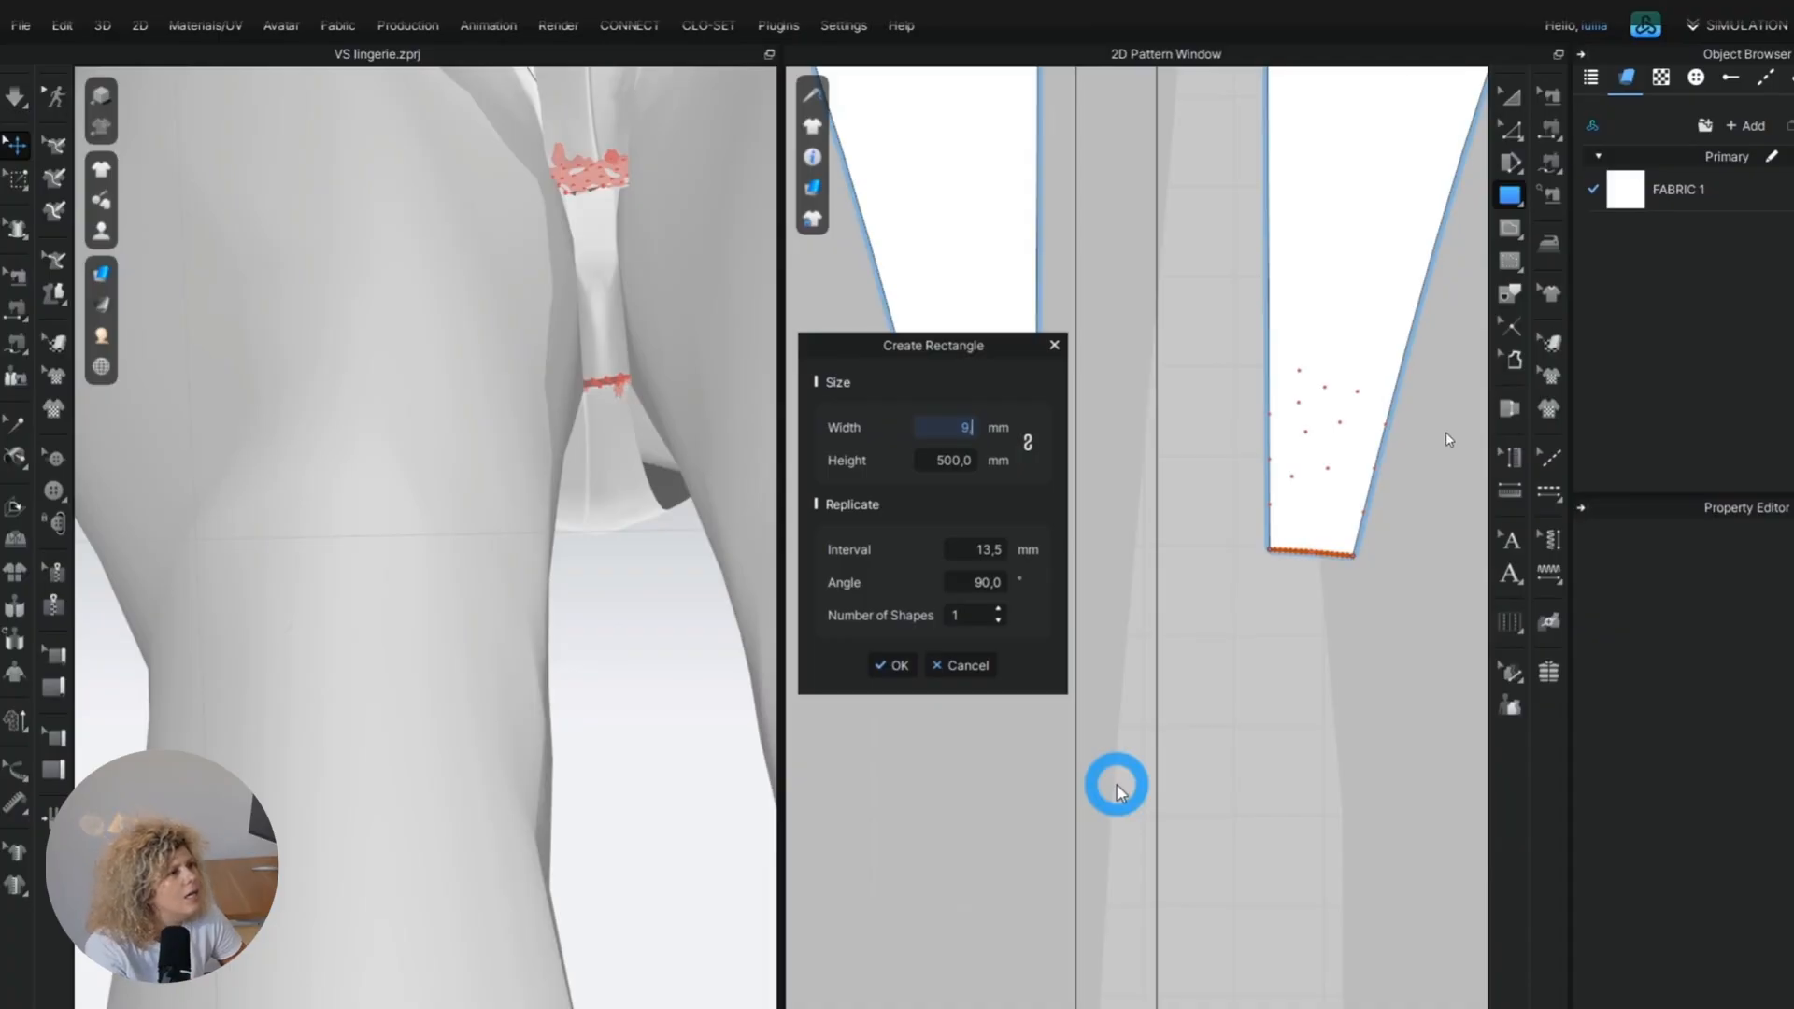
# Create a small rectangle 9.3 mm wide below the front panels as half of the crotch piece.
pyautogui.write(',3')
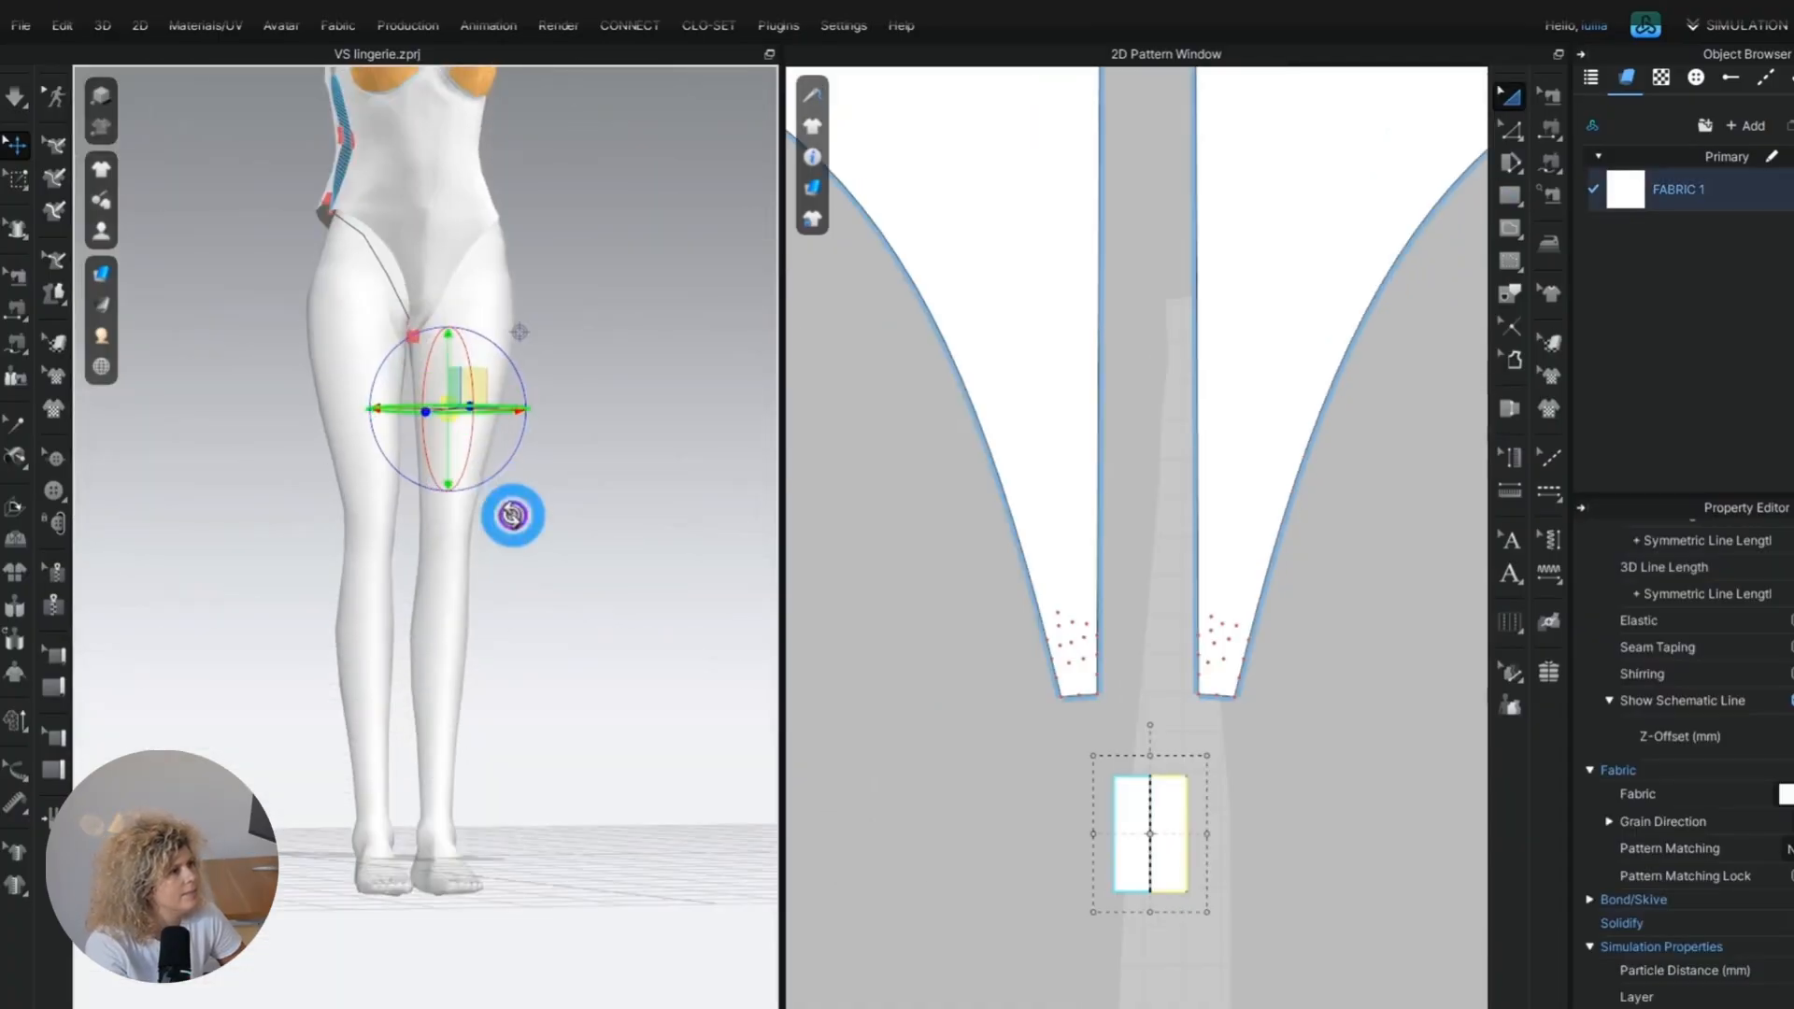
pyautogui.scroll(3, 513, 513)
pyautogui.scroll(-3, 473, 429)
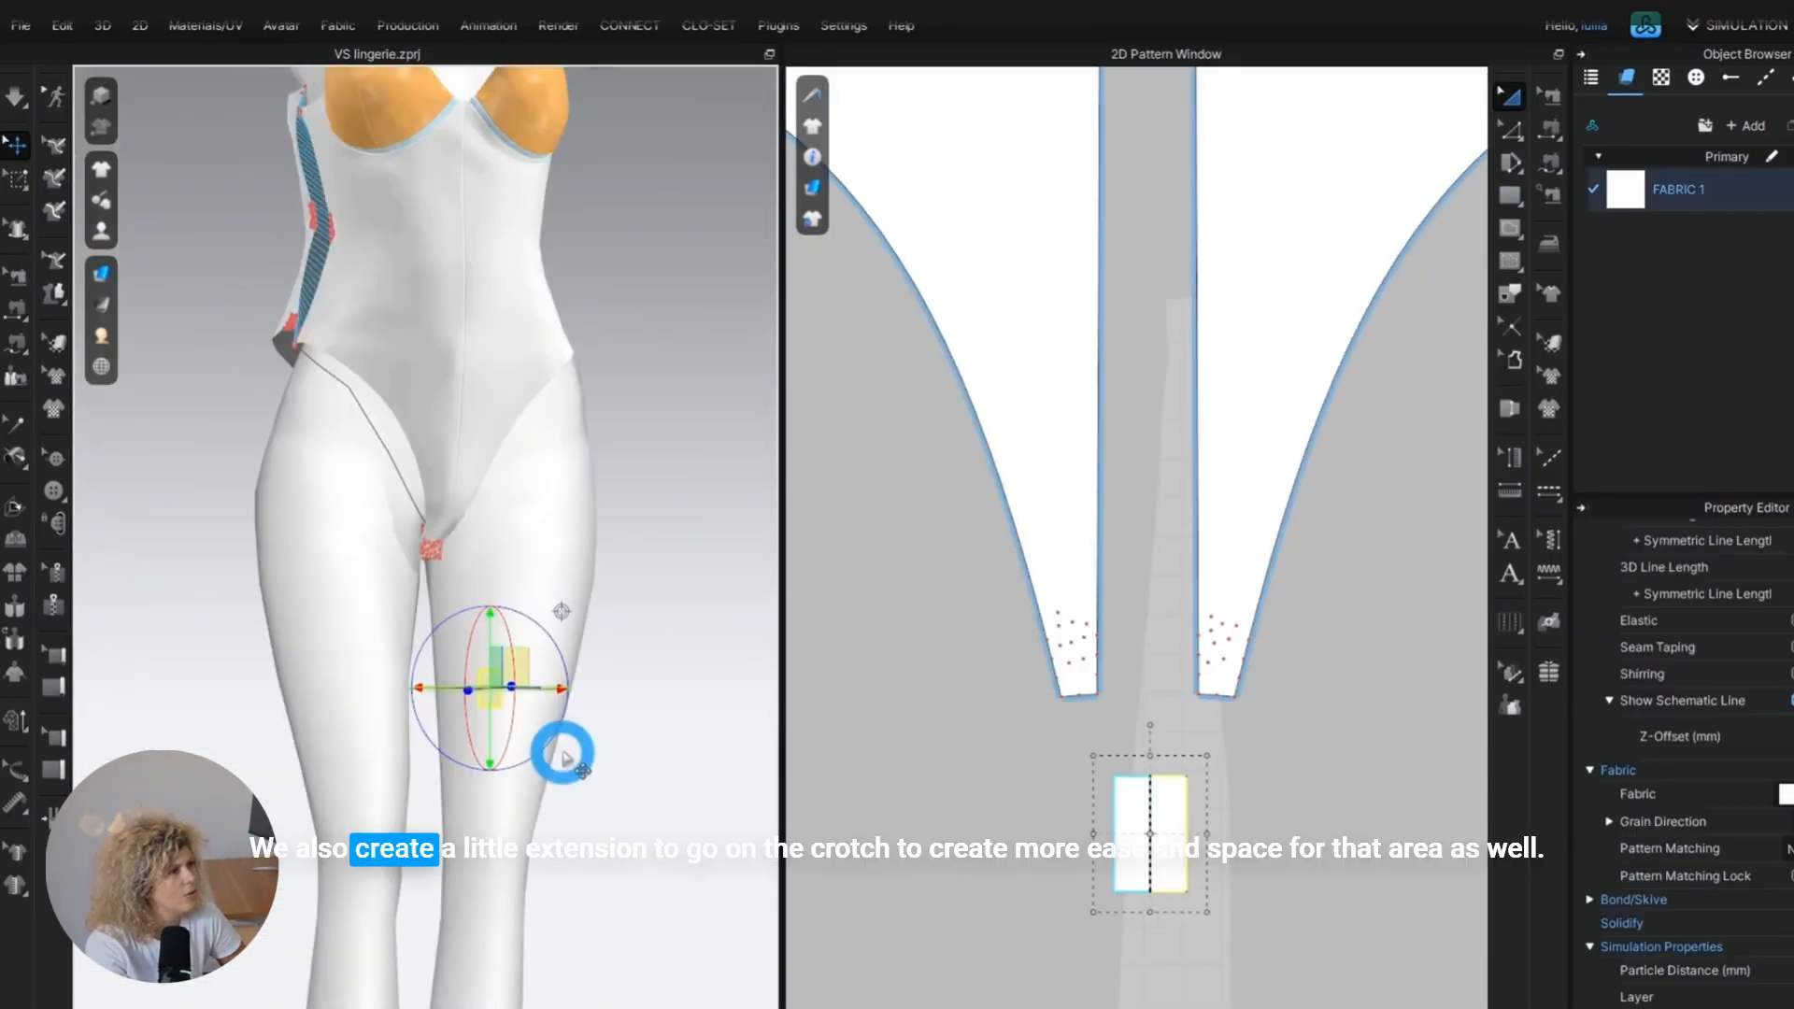
# Rotate and move the crotch piece in 3D so it lies under the body between the front and back crotch ends.
pyautogui.scroll(5, 564, 744)
pyautogui.moveTo(607, 742); pyautogui.dragTo(540, 768, button='right')
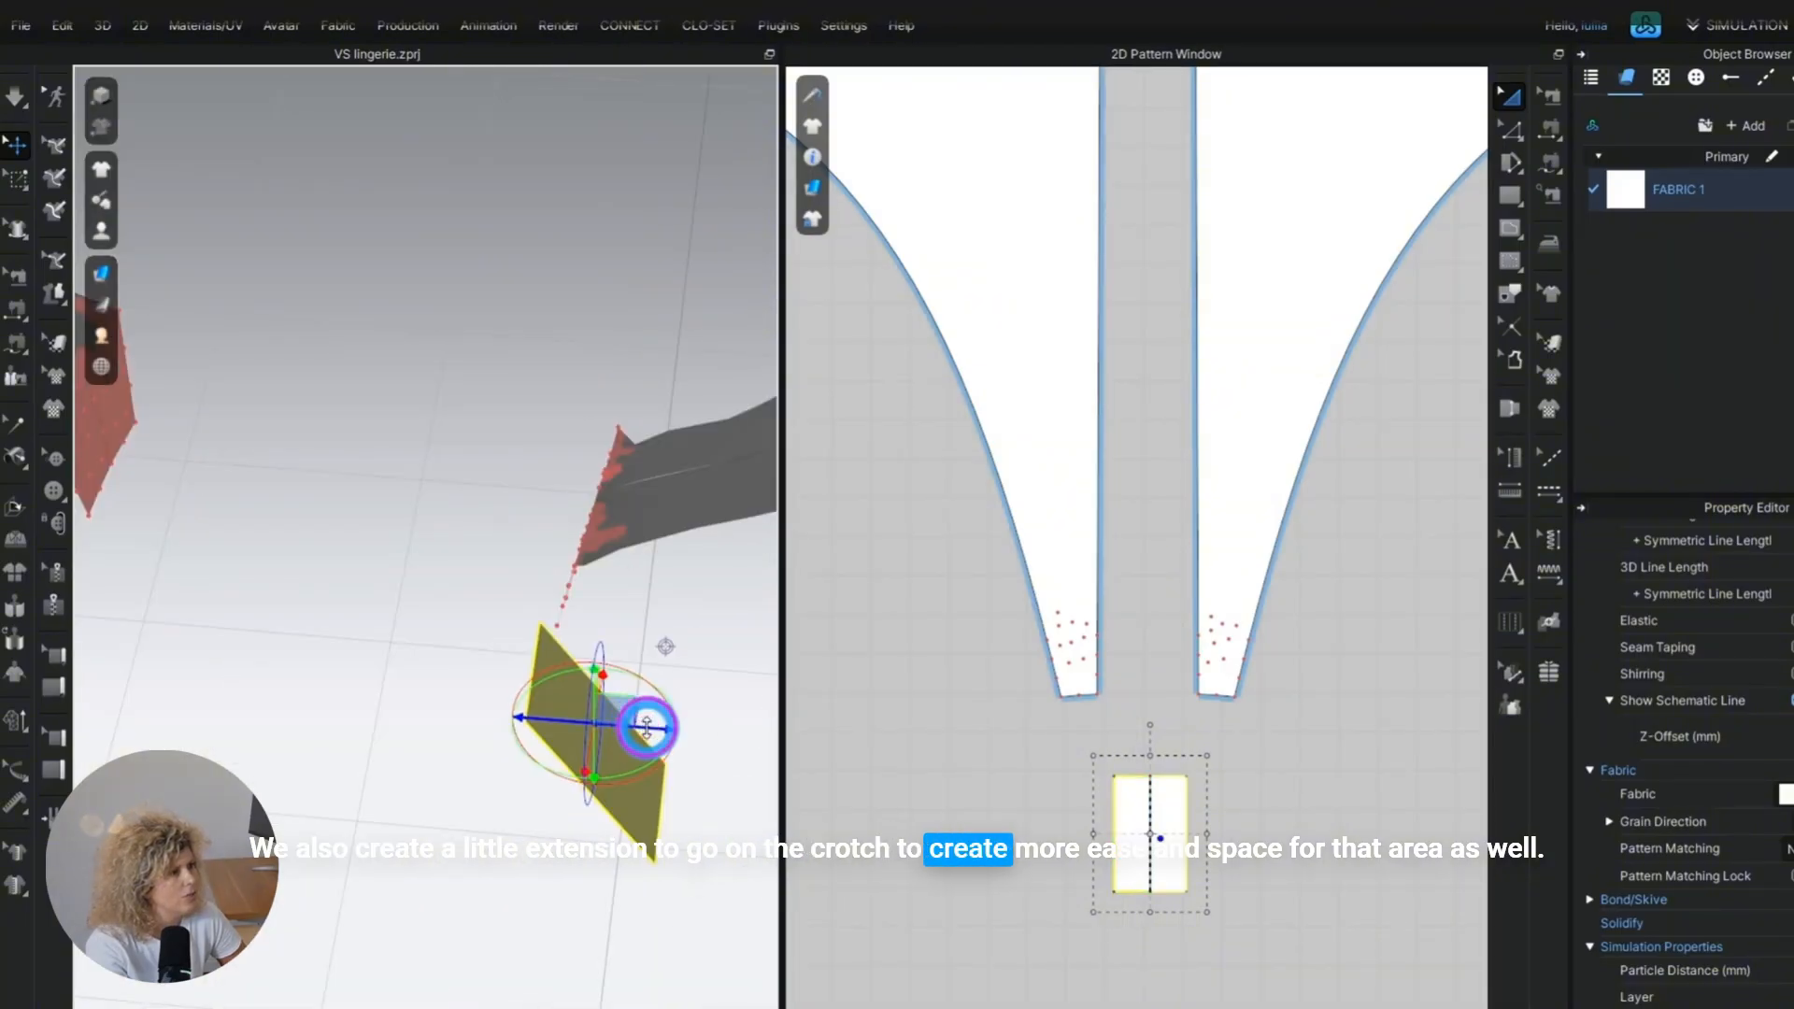
pyautogui.moveTo(648, 728); pyautogui.dragTo(492, 710)
pyautogui.moveTo(493, 676); pyautogui.dragTo(512, 604, button='right')
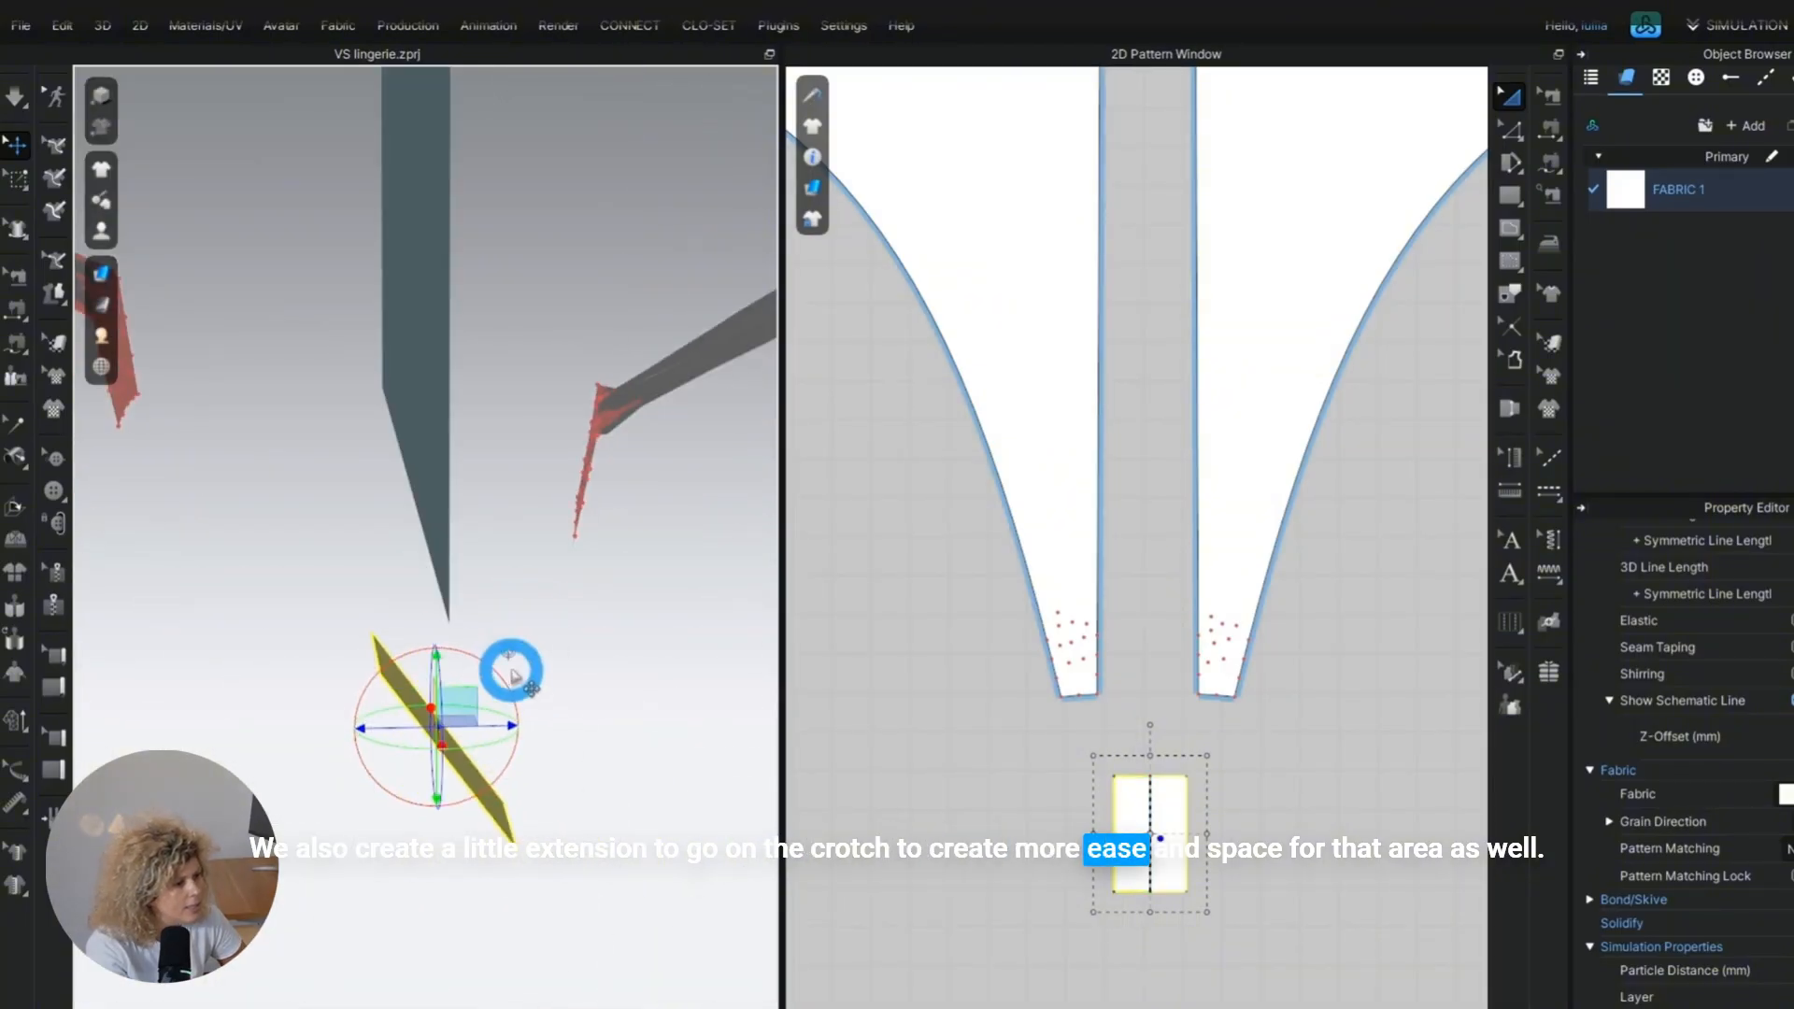
pyautogui.moveTo(507, 650); pyautogui.dragTo(461, 508)
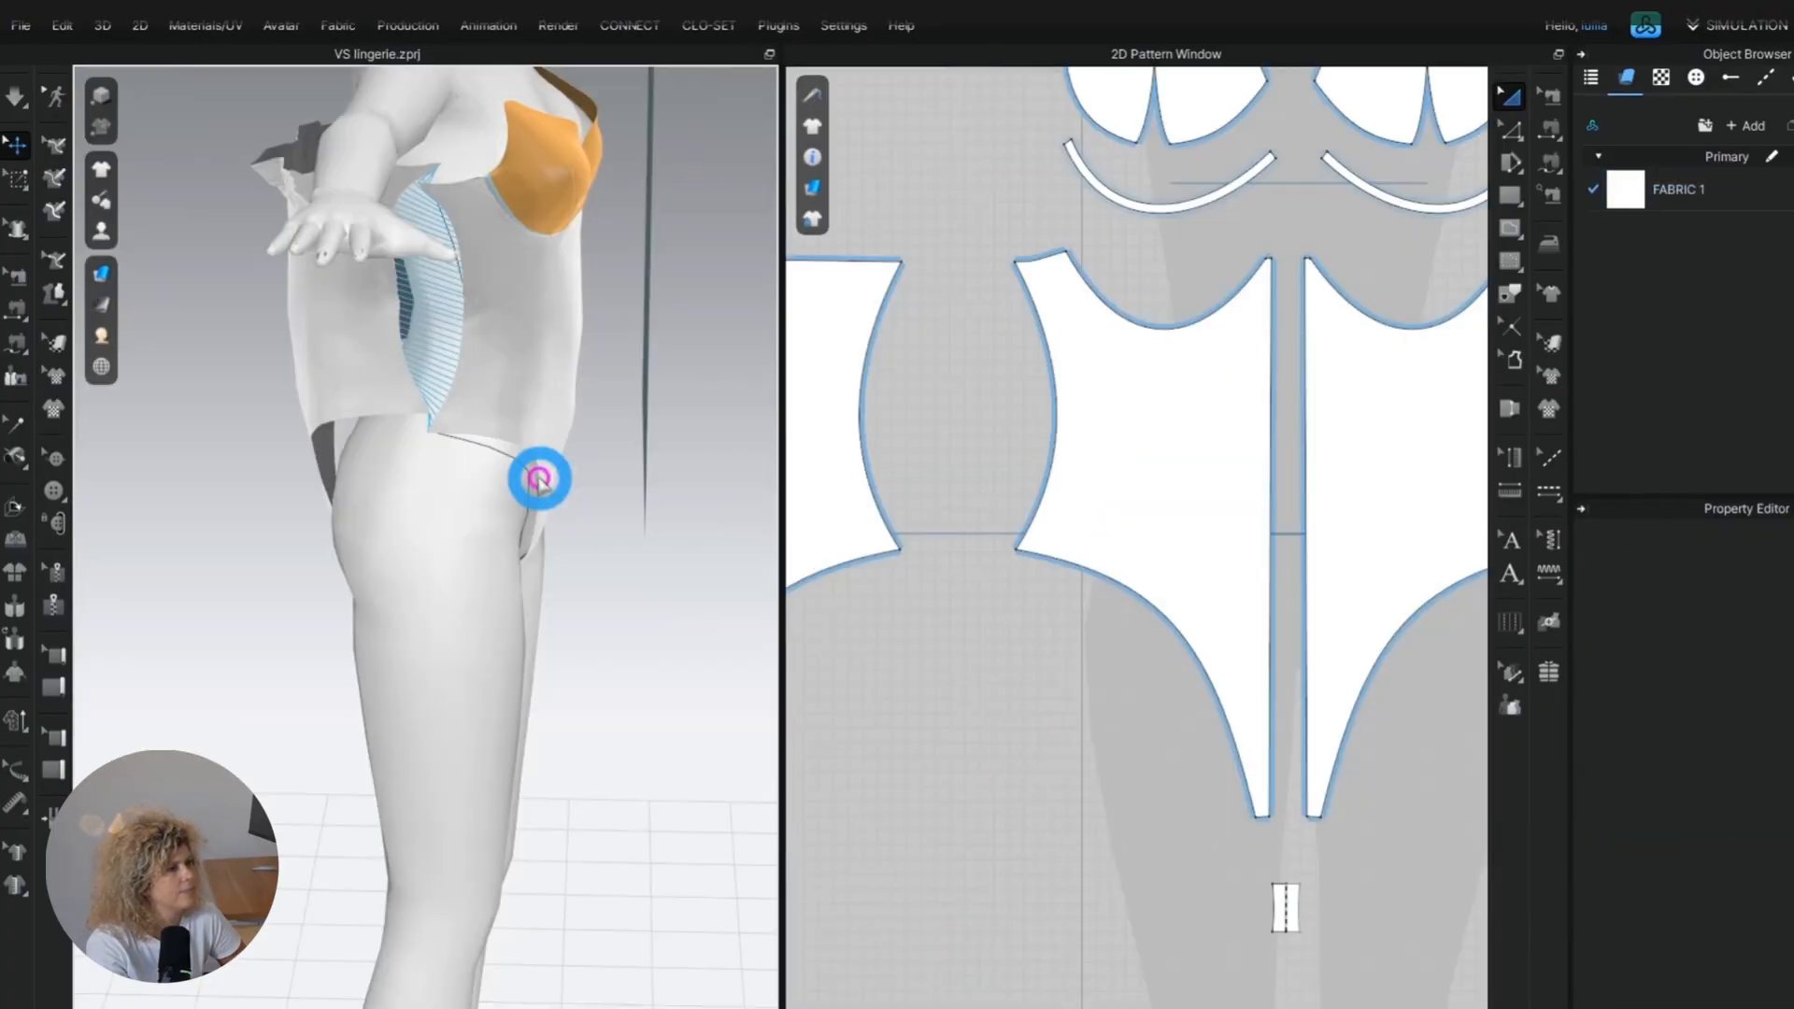
pyautogui.moveTo(539, 479); pyautogui.dragTo(423, 476, button='right')
# Freeze both front bodysuit panels and both bra cups.
pyautogui.click(1512, 108)
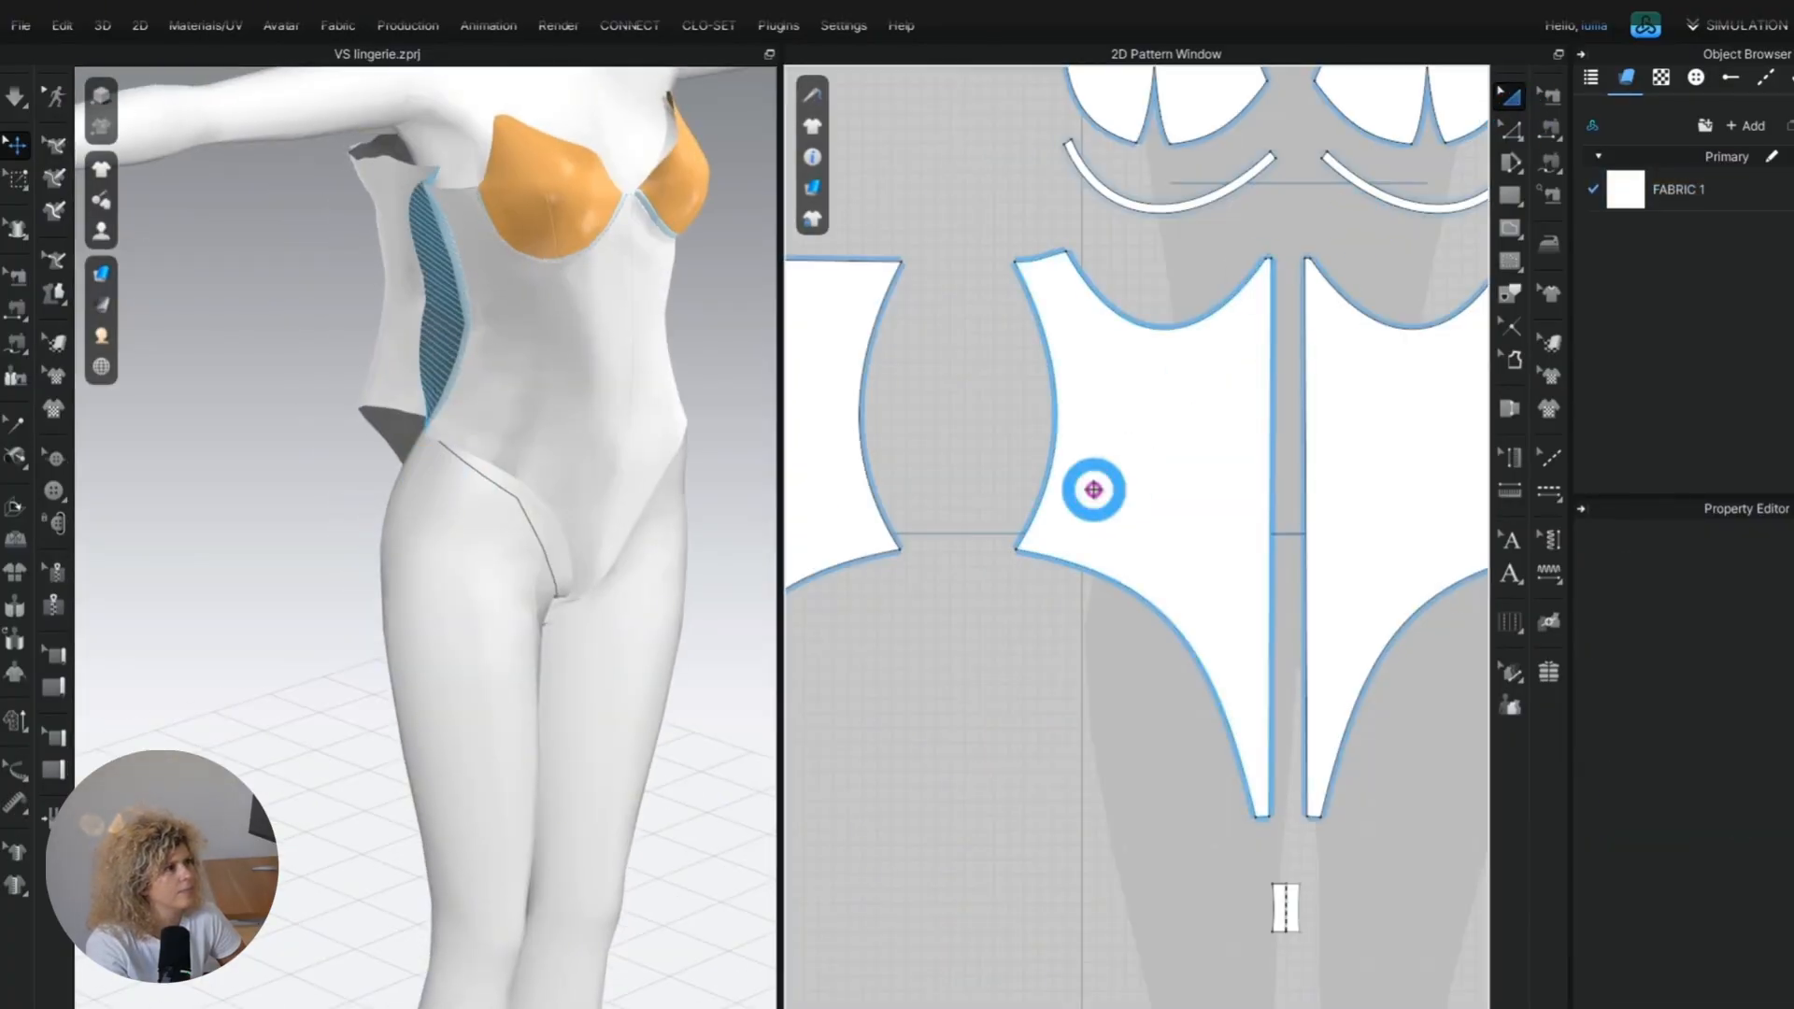
pyautogui.click(1093, 490)
pyautogui.keyDown('shift'); pyautogui.click(1387, 424); pyautogui.keyUp('shift')
pyautogui.moveTo(1113, 222); pyautogui.dragTo(944, 380, button='middle')
pyautogui.keyDown('shift'); pyautogui.click(1032, 175); pyautogui.keyUp('shift')
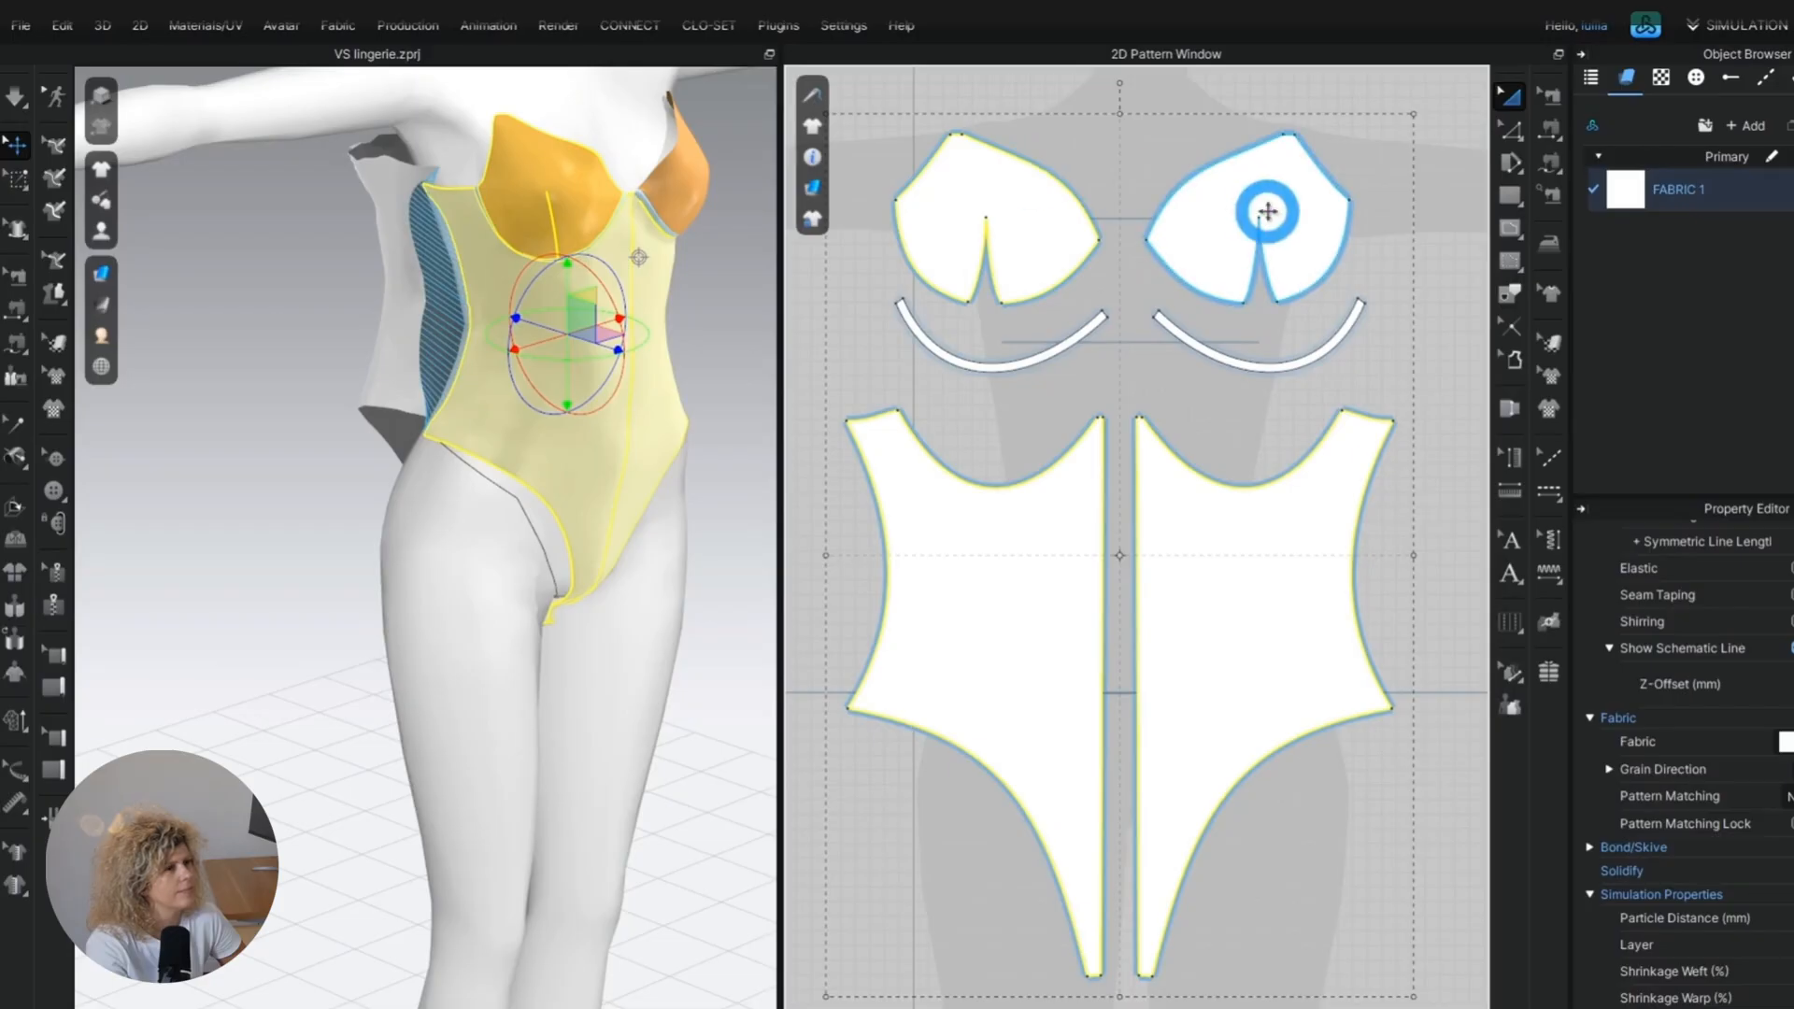
pyautogui.keyDown('shift'); pyautogui.click(1268, 211); pyautogui.keyUp('shift')
pyautogui.rightClick(1268, 212)
pyautogui.click(1298, 834)
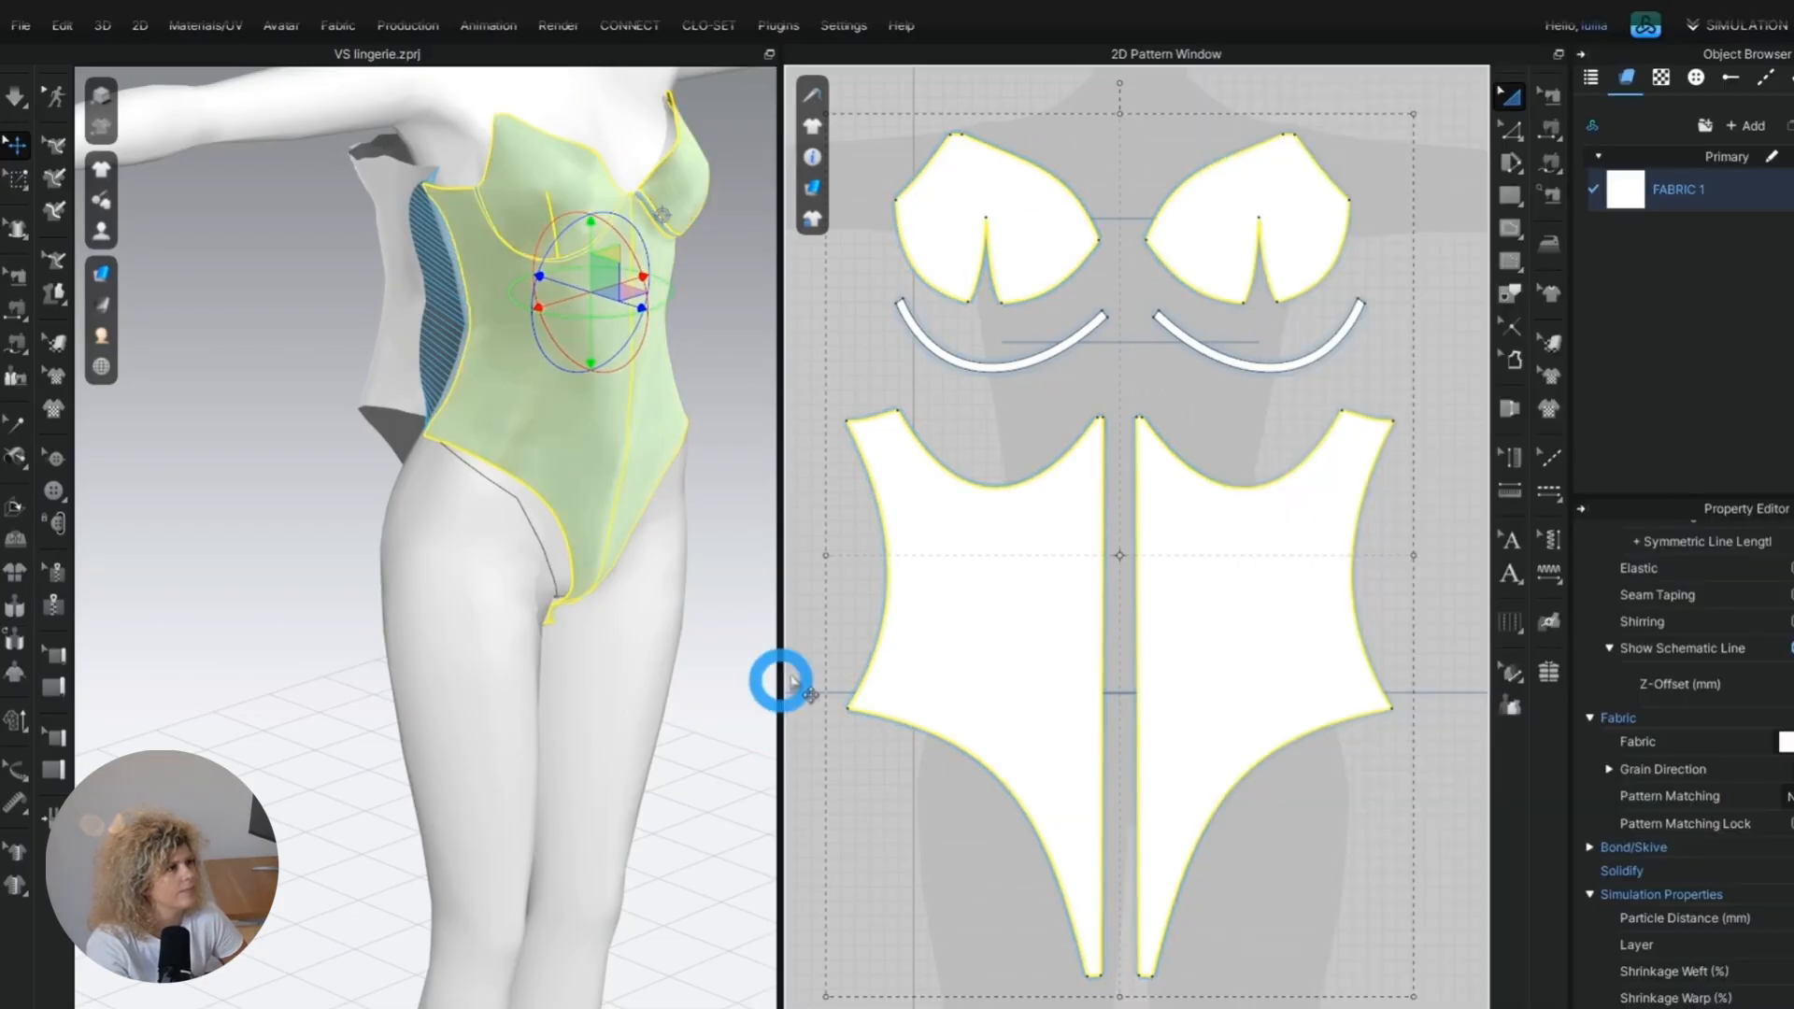
# Strengthen both back panels and simulate the garment.
pyautogui.scroll(-4, 1049, 628)
pyautogui.click(904, 629)
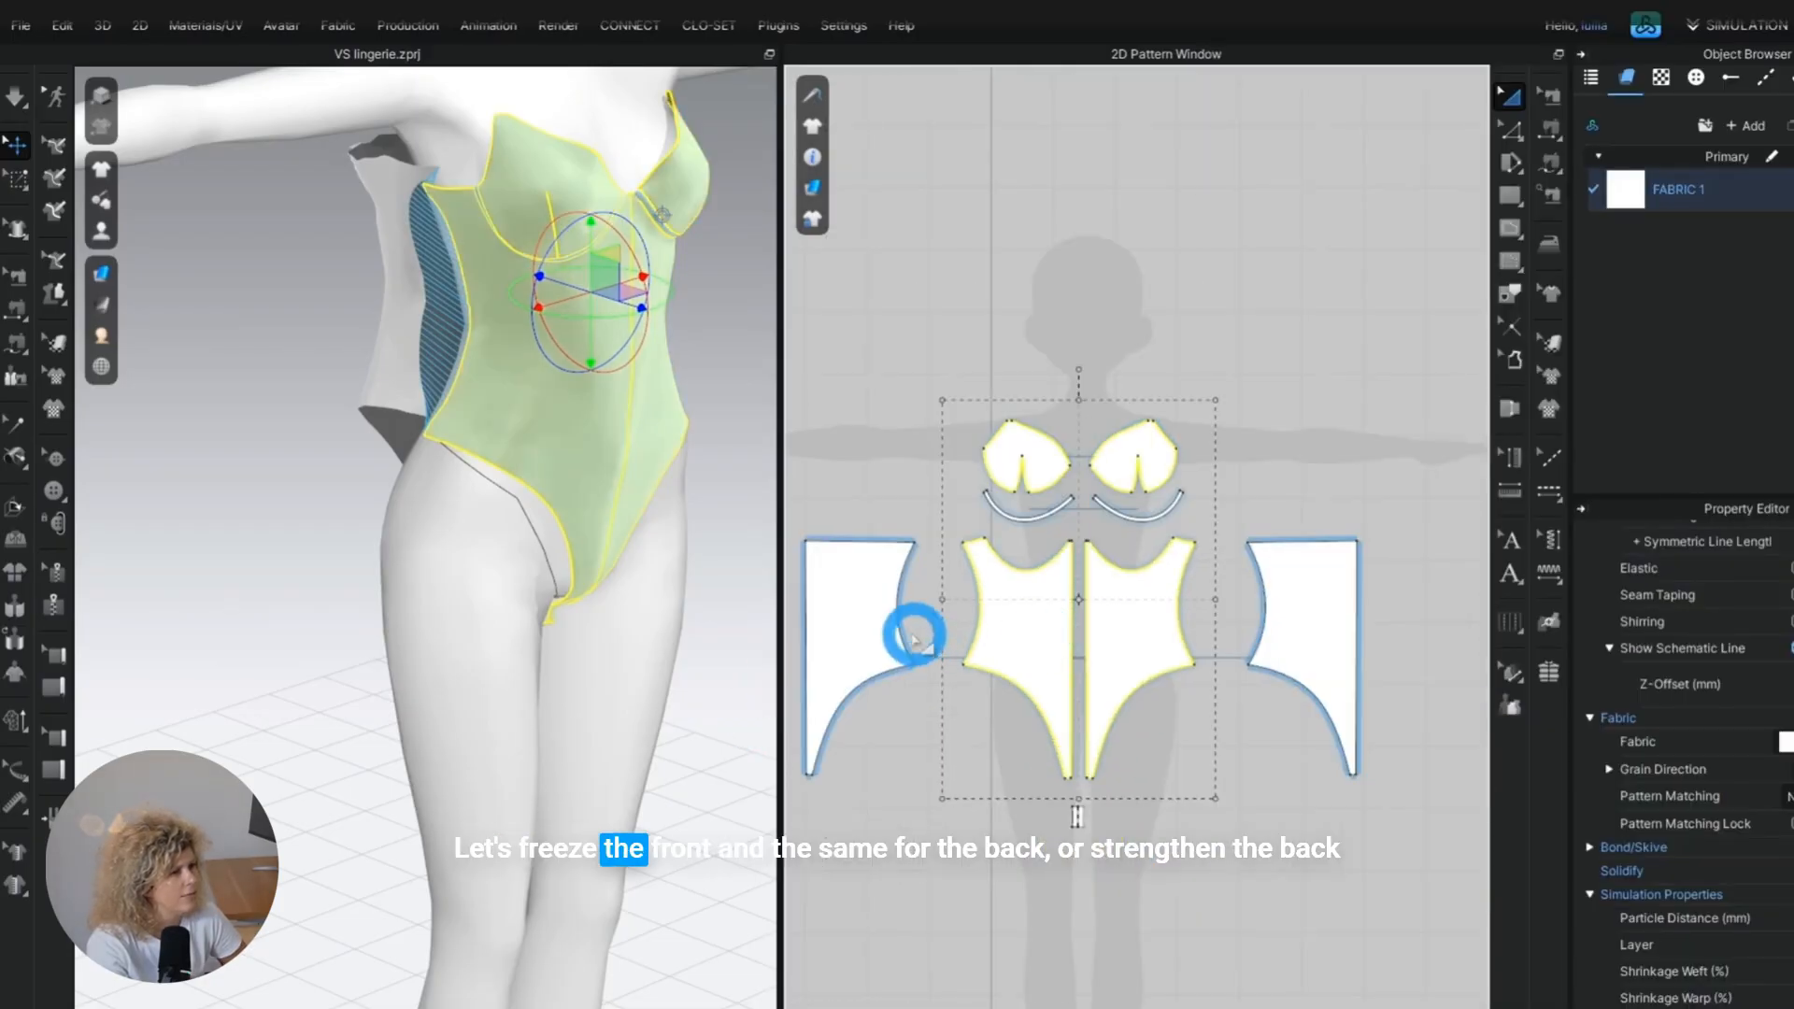
pyautogui.keyDown('shift'); pyautogui.click(1318, 649); pyautogui.keyUp('shift')
pyautogui.rightClick(1365, 602)
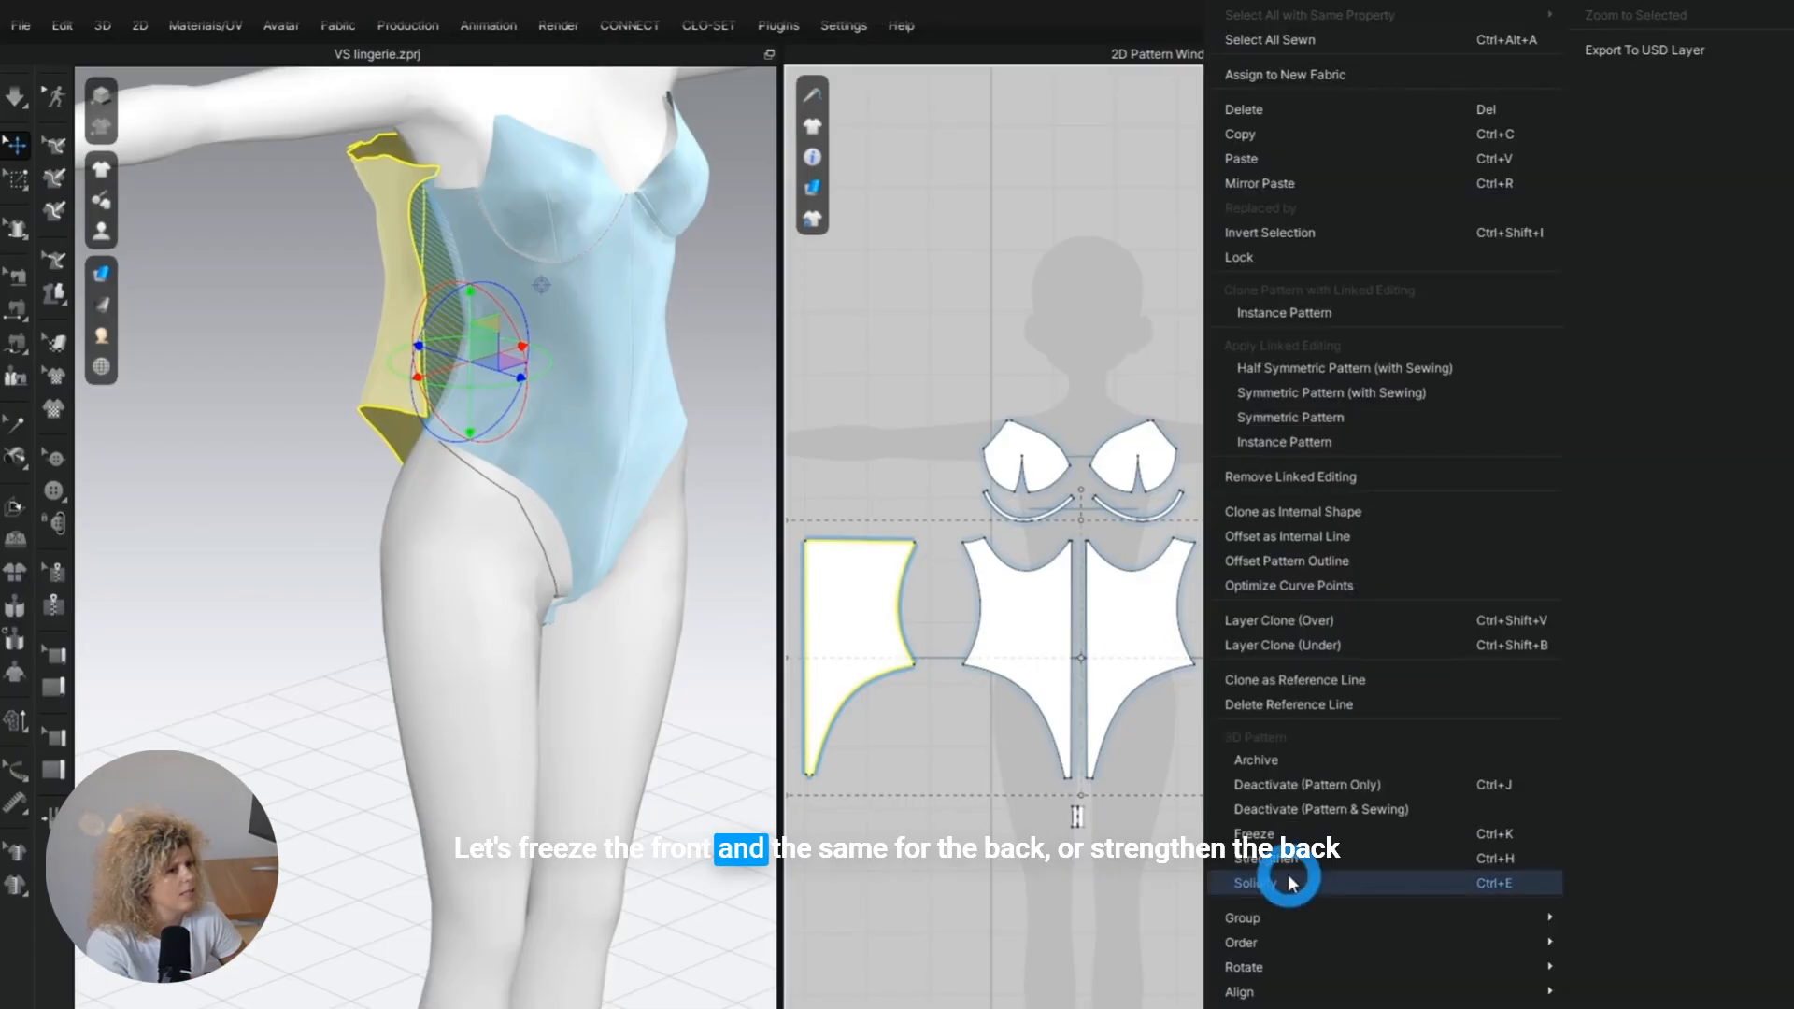
pyautogui.click(1257, 859)
pyautogui.click(900, 805)
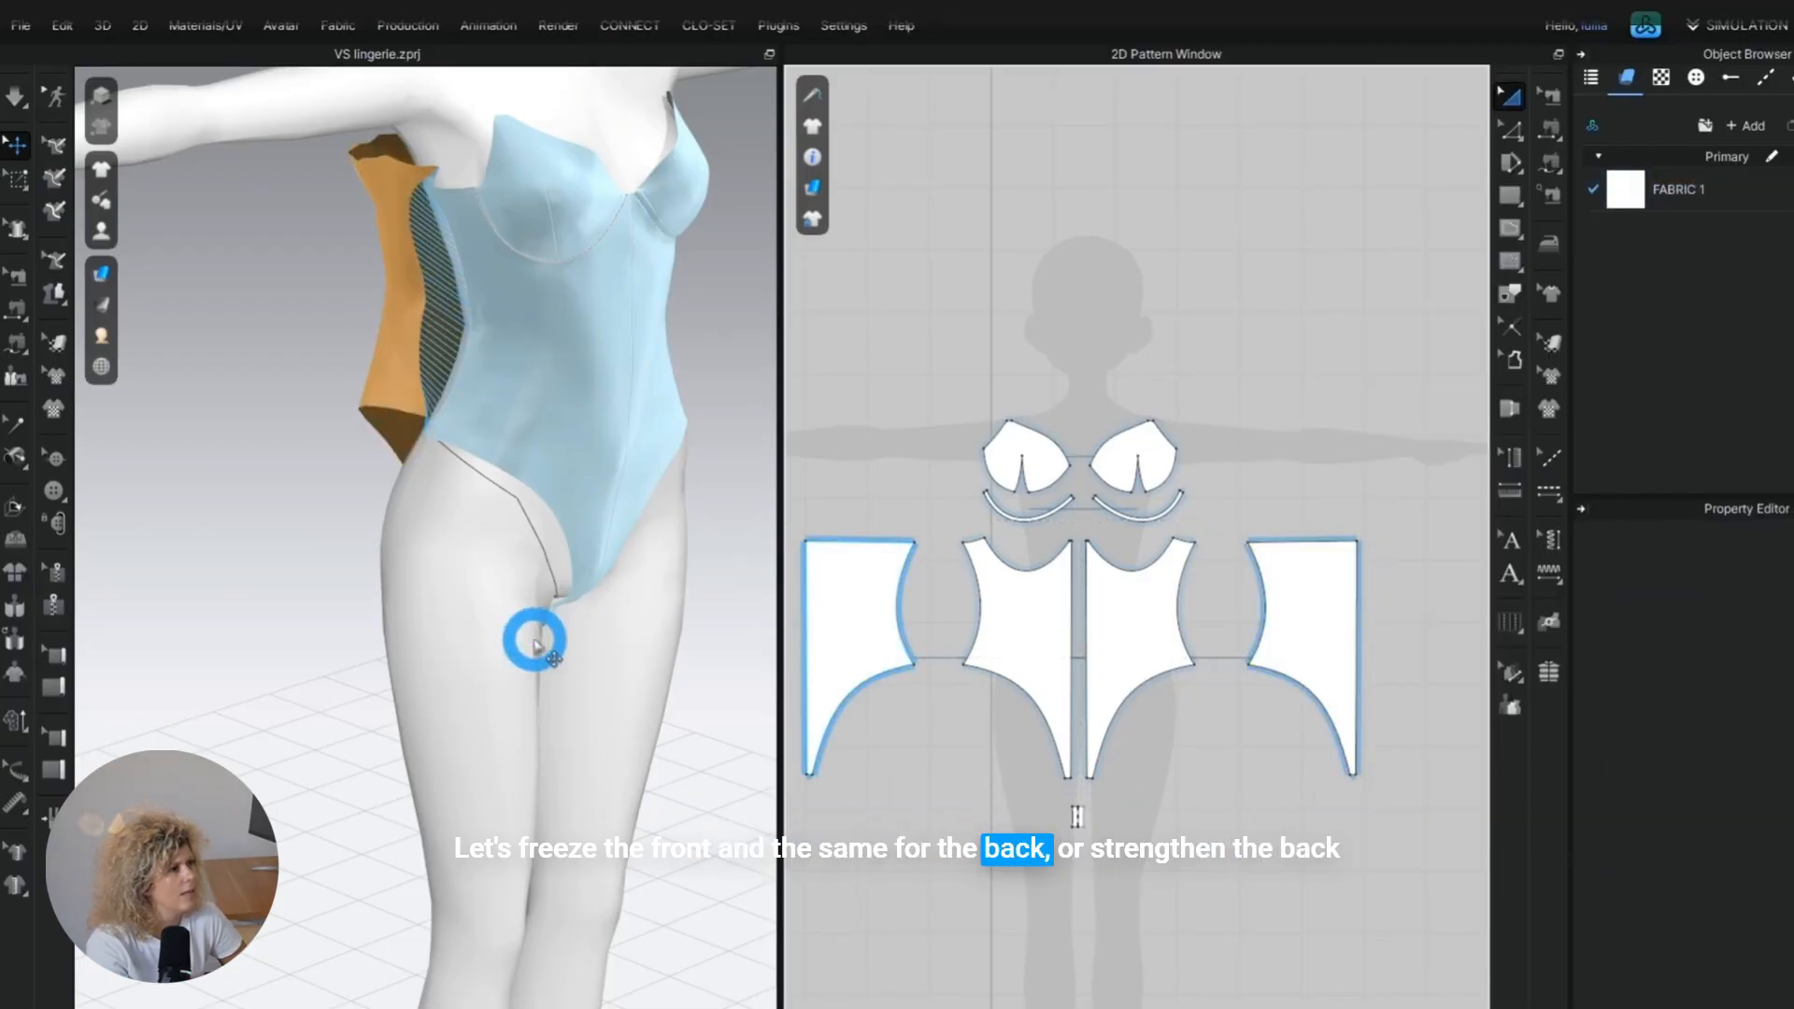
pyautogui.moveTo(520, 629); pyautogui.dragTo(402, 451, button='right')
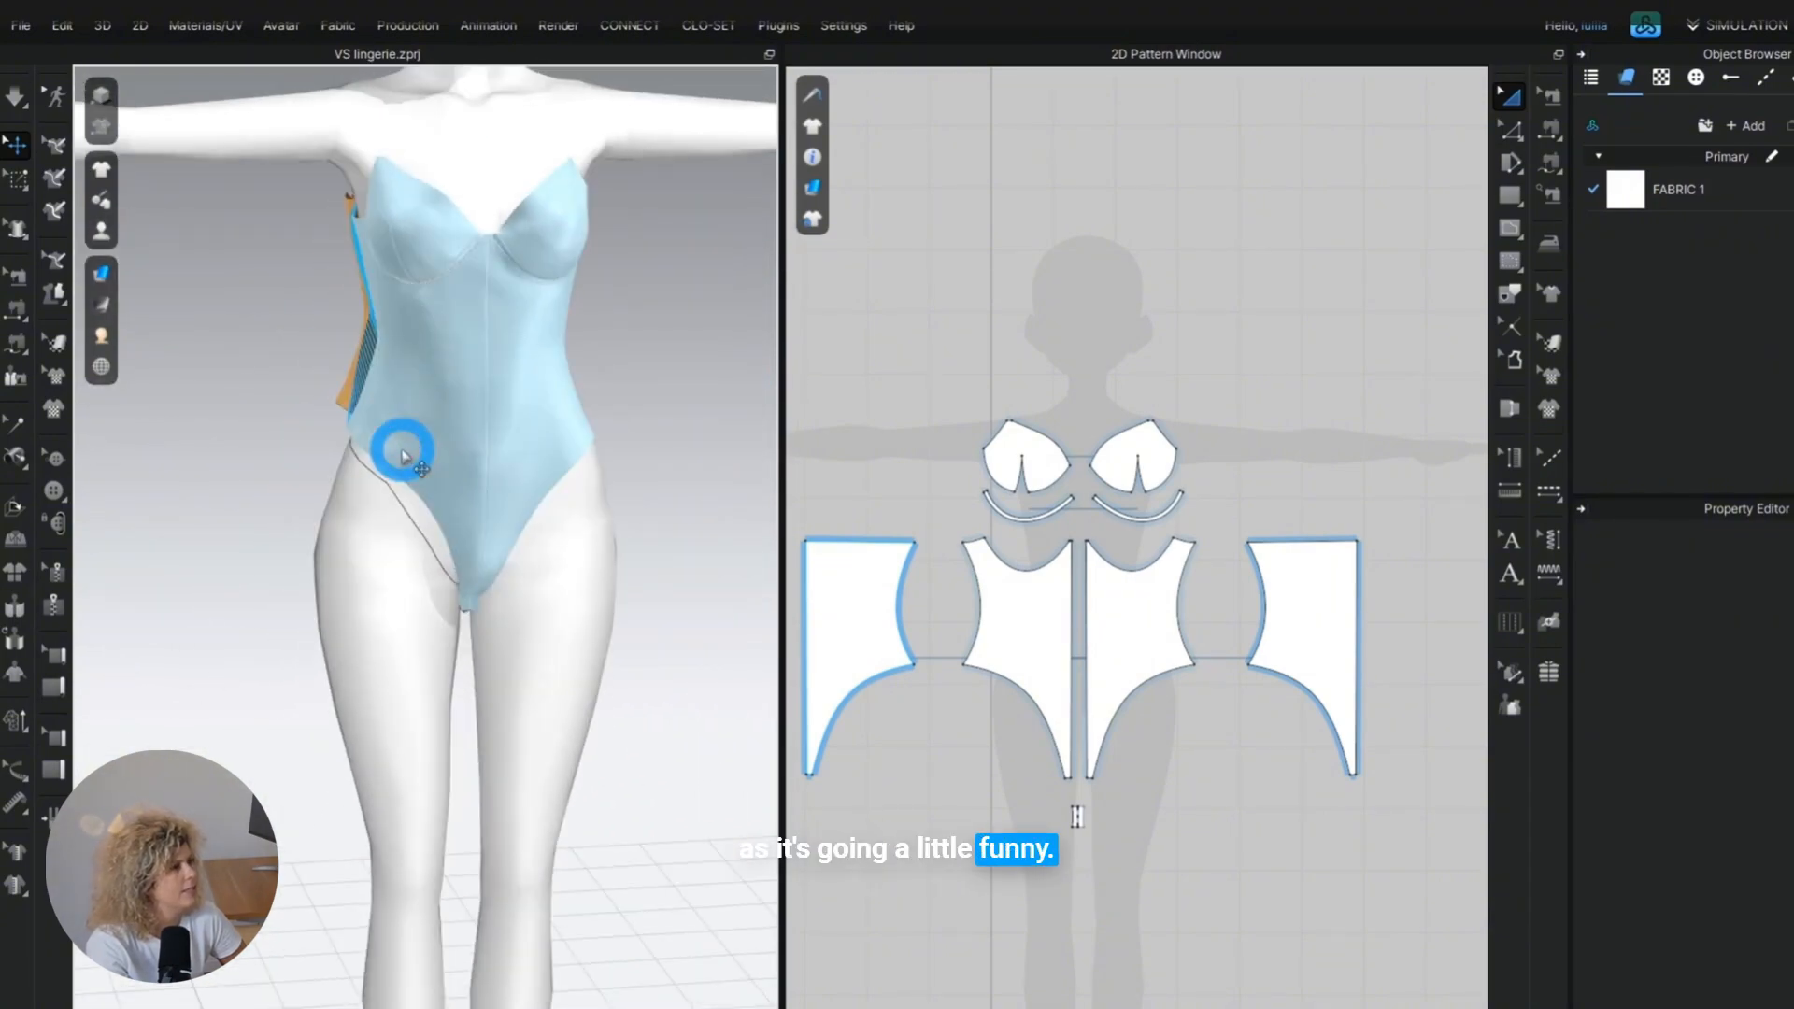
pyautogui.press('space')
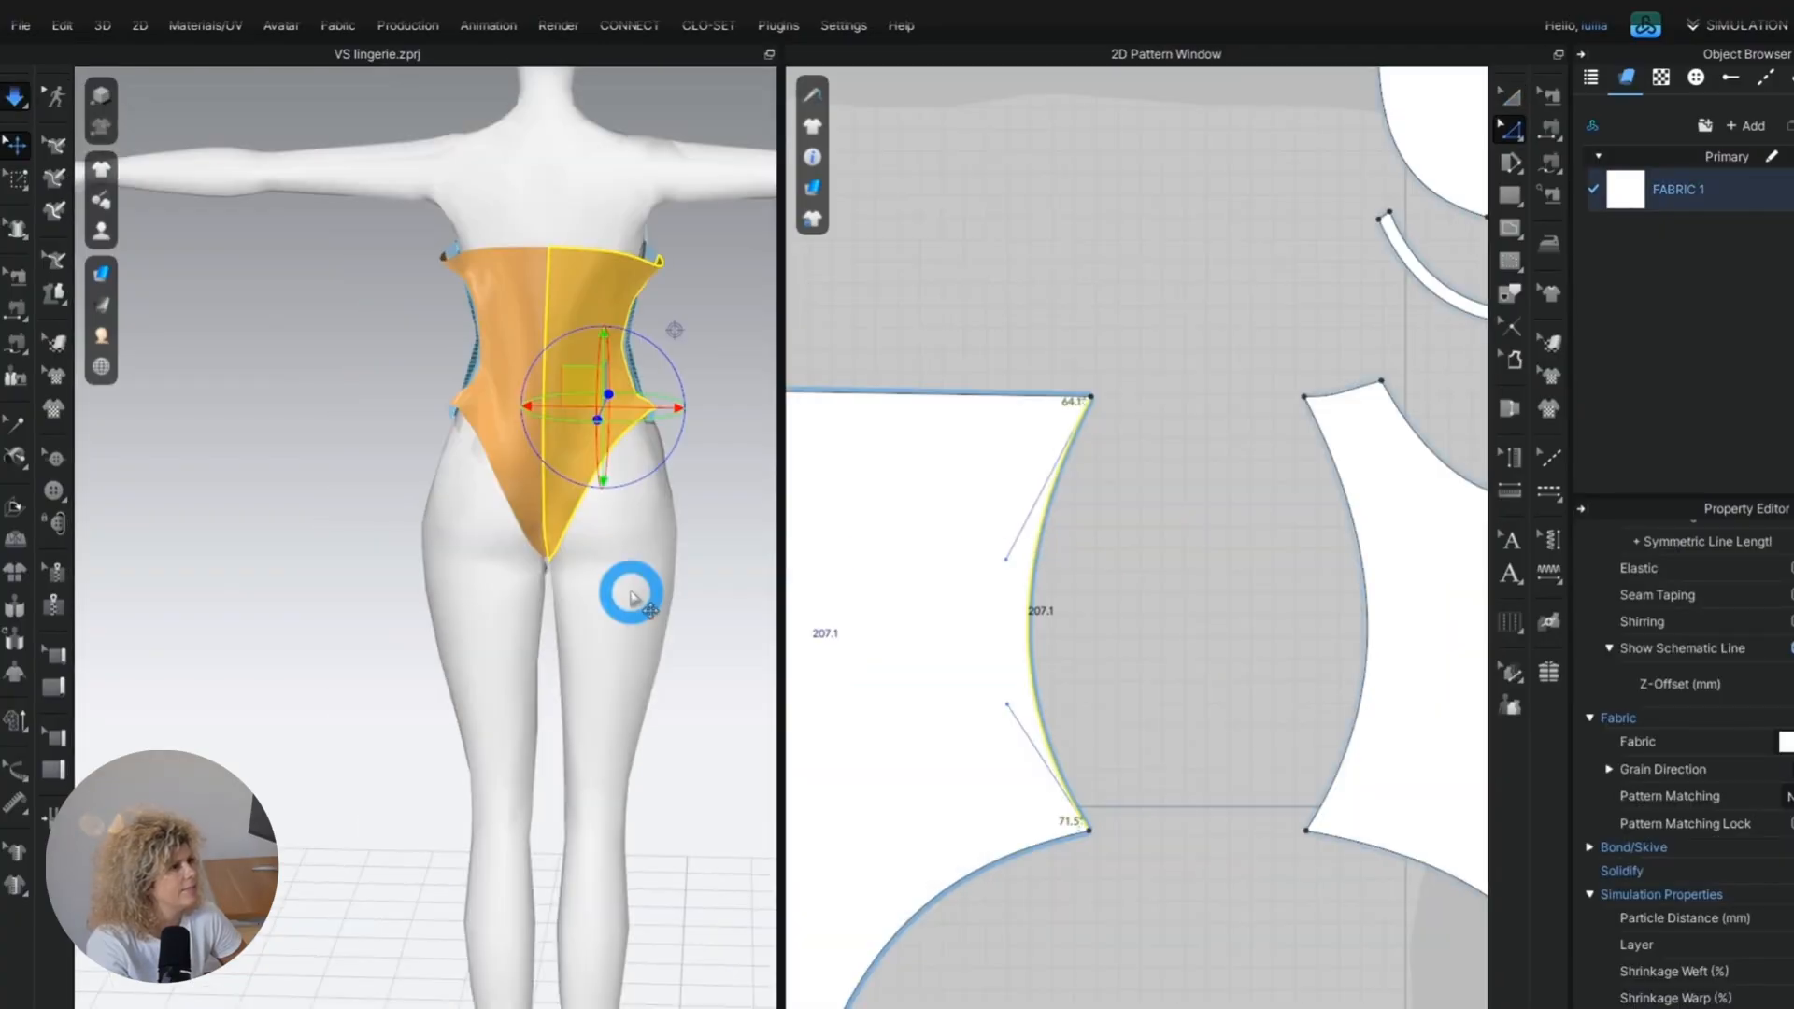
# Lower the back panel's centre-back top corner and shape its top edge into a shallow curve.
pyautogui.moveTo(631, 598); pyautogui.dragTo(784, 556, button='right')
pyautogui.scroll(-5, 1333, 561)
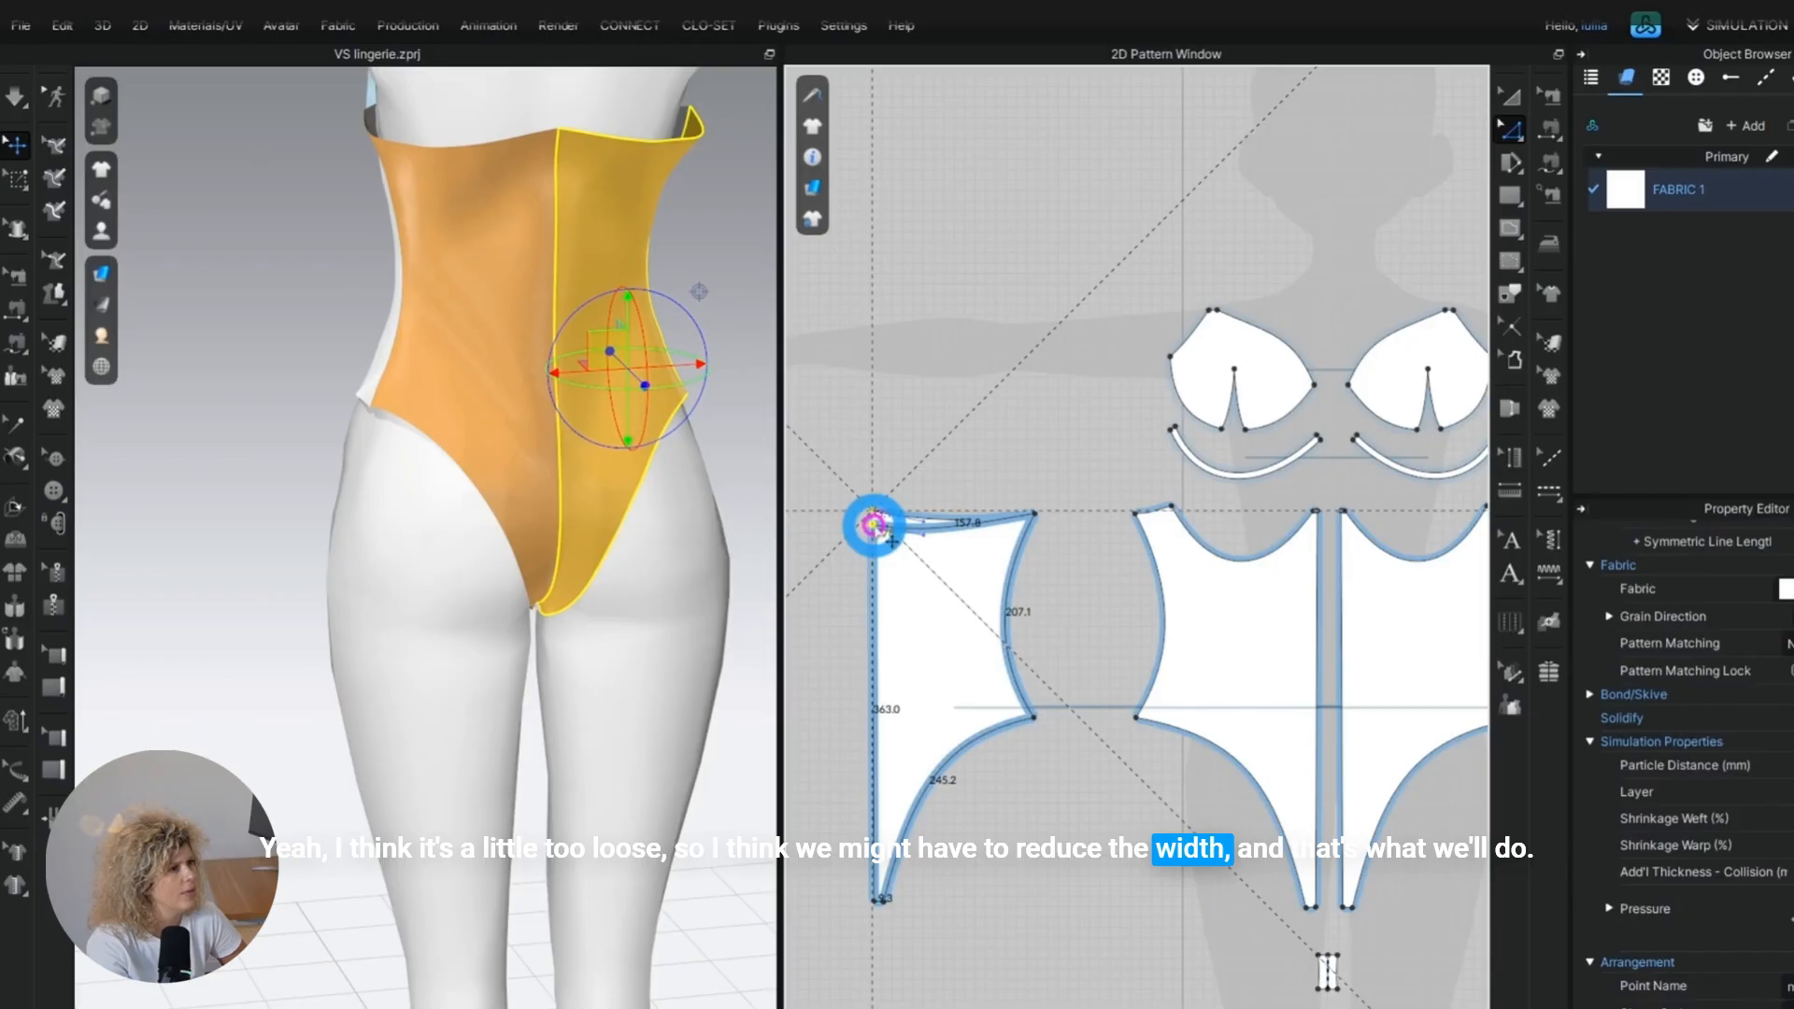
pyautogui.click(874, 526)
pyautogui.scroll(3, 891, 501)
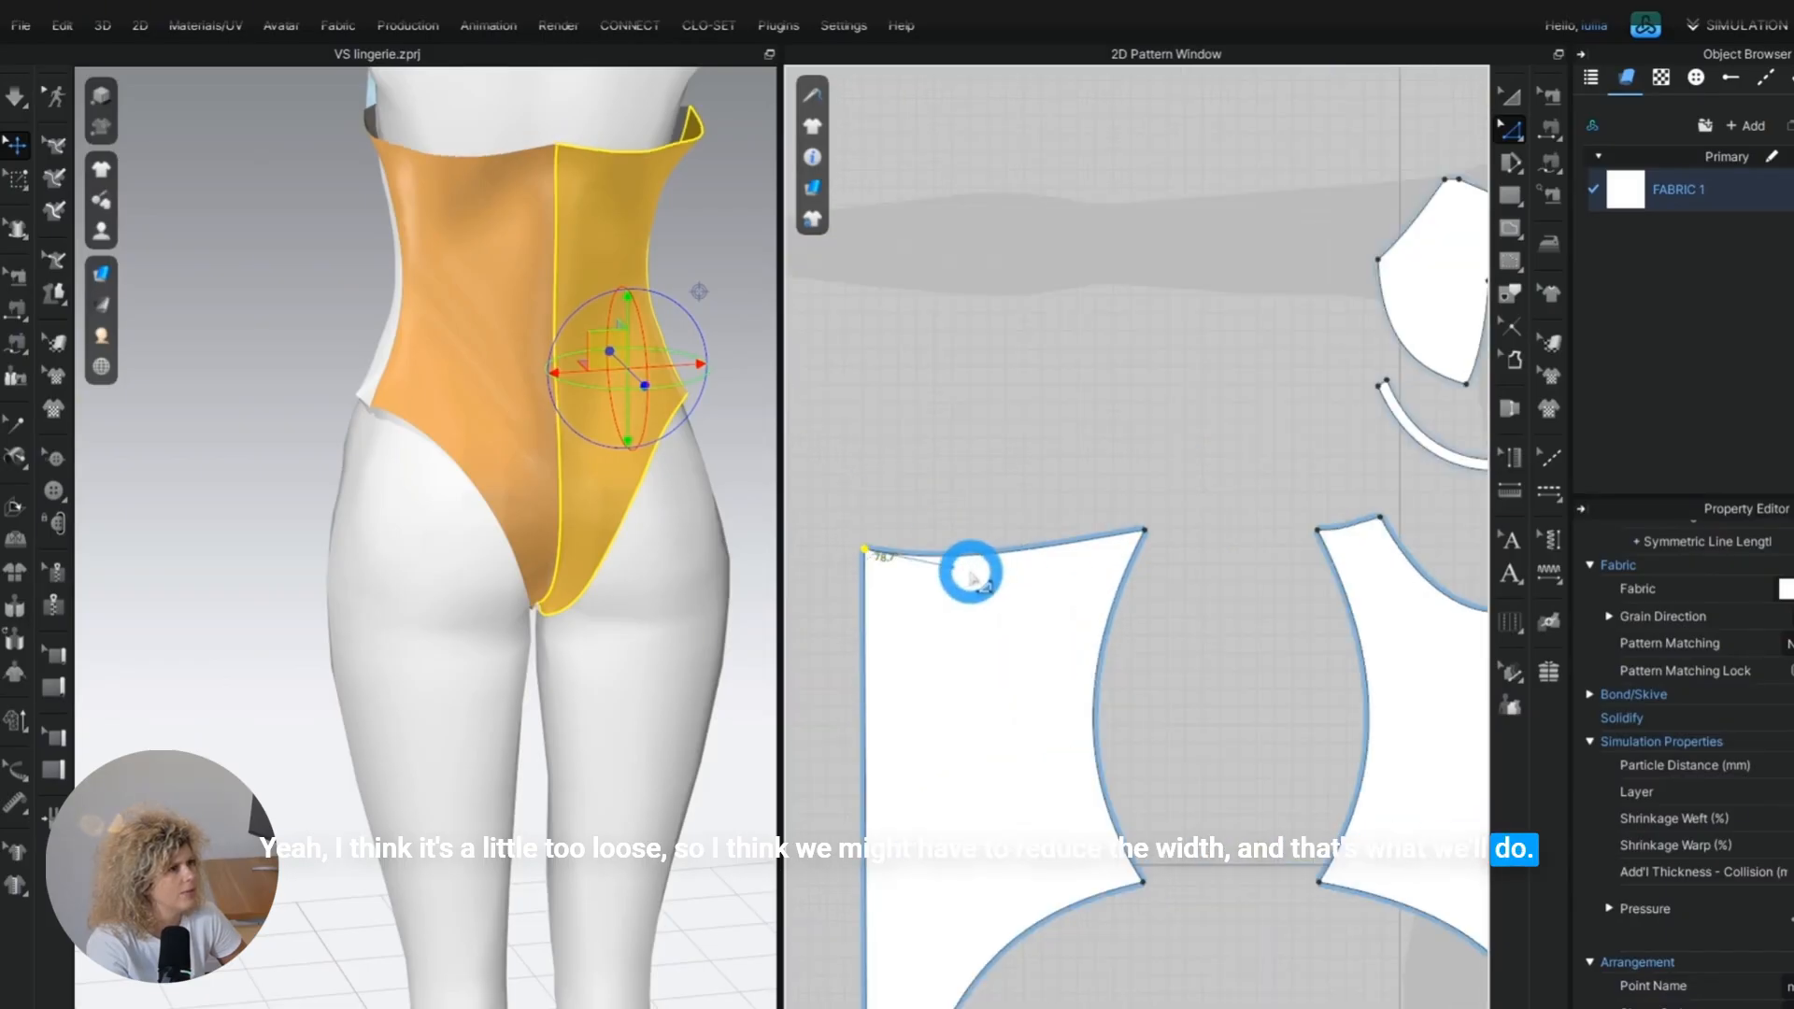
pyautogui.moveTo(955, 569); pyautogui.dragTo(1151, 540)
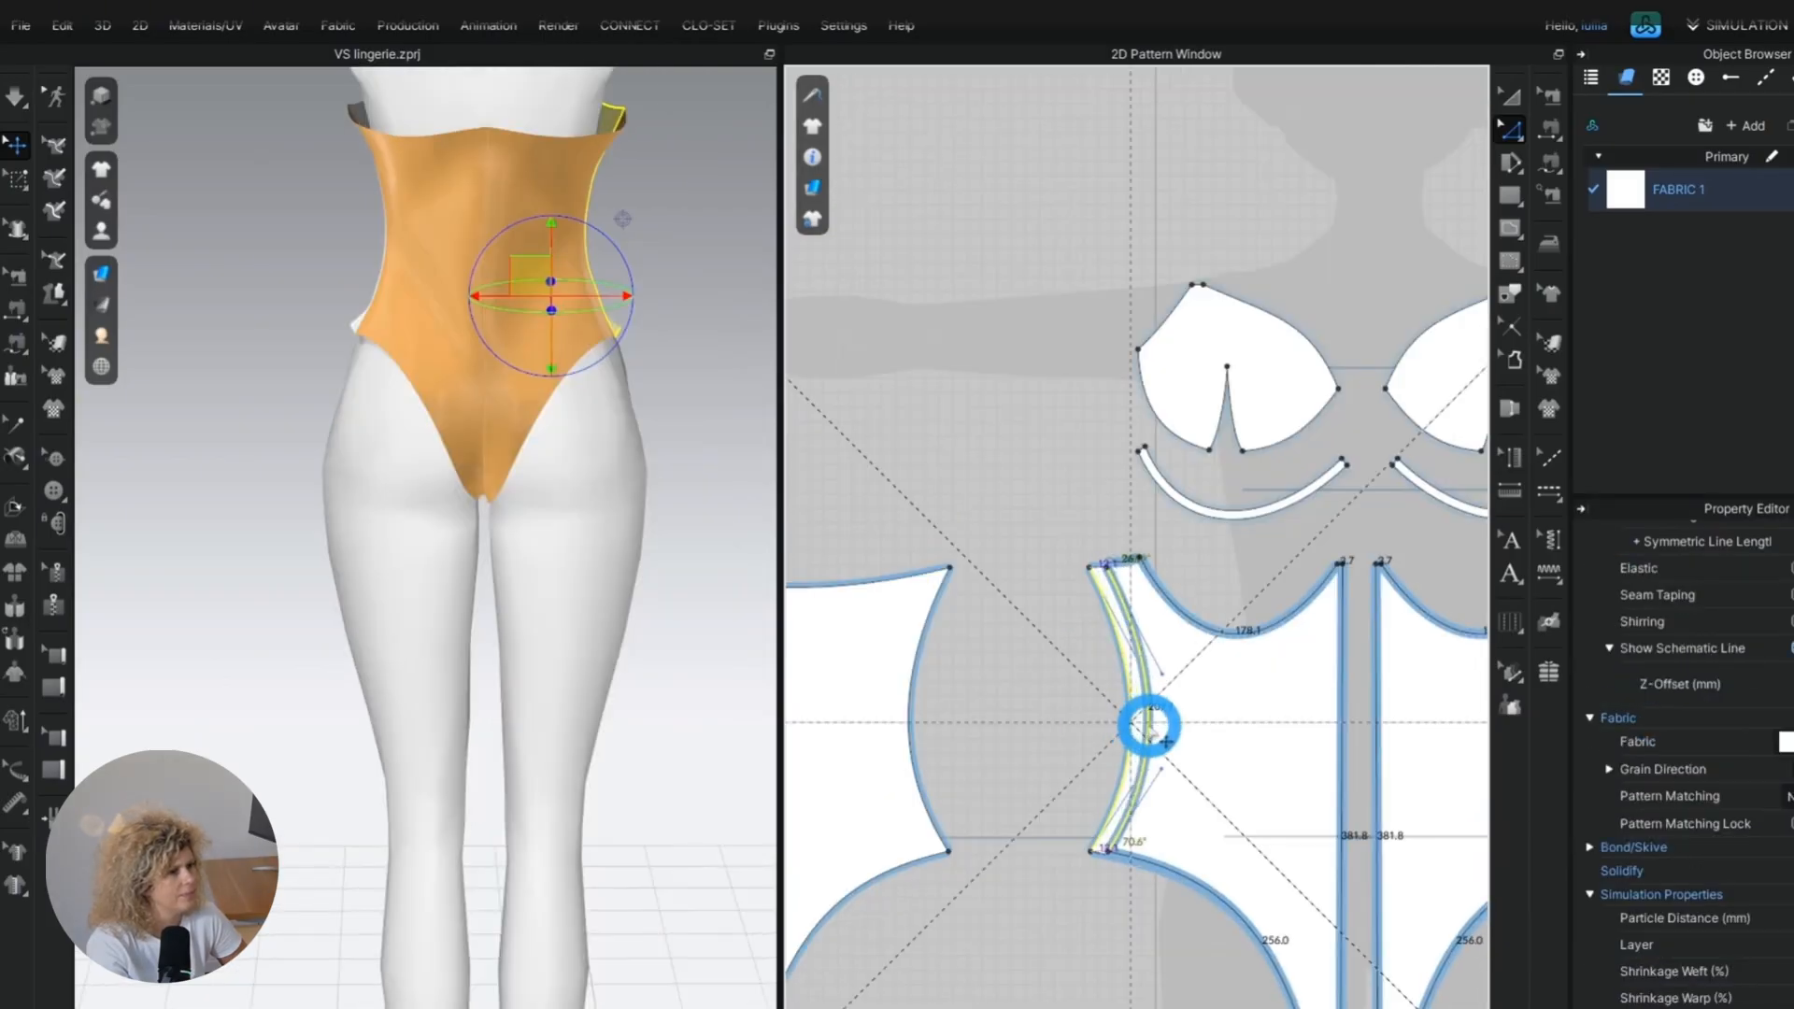
pyautogui.moveTo(1149, 725); pyautogui.dragTo(1149, 727)
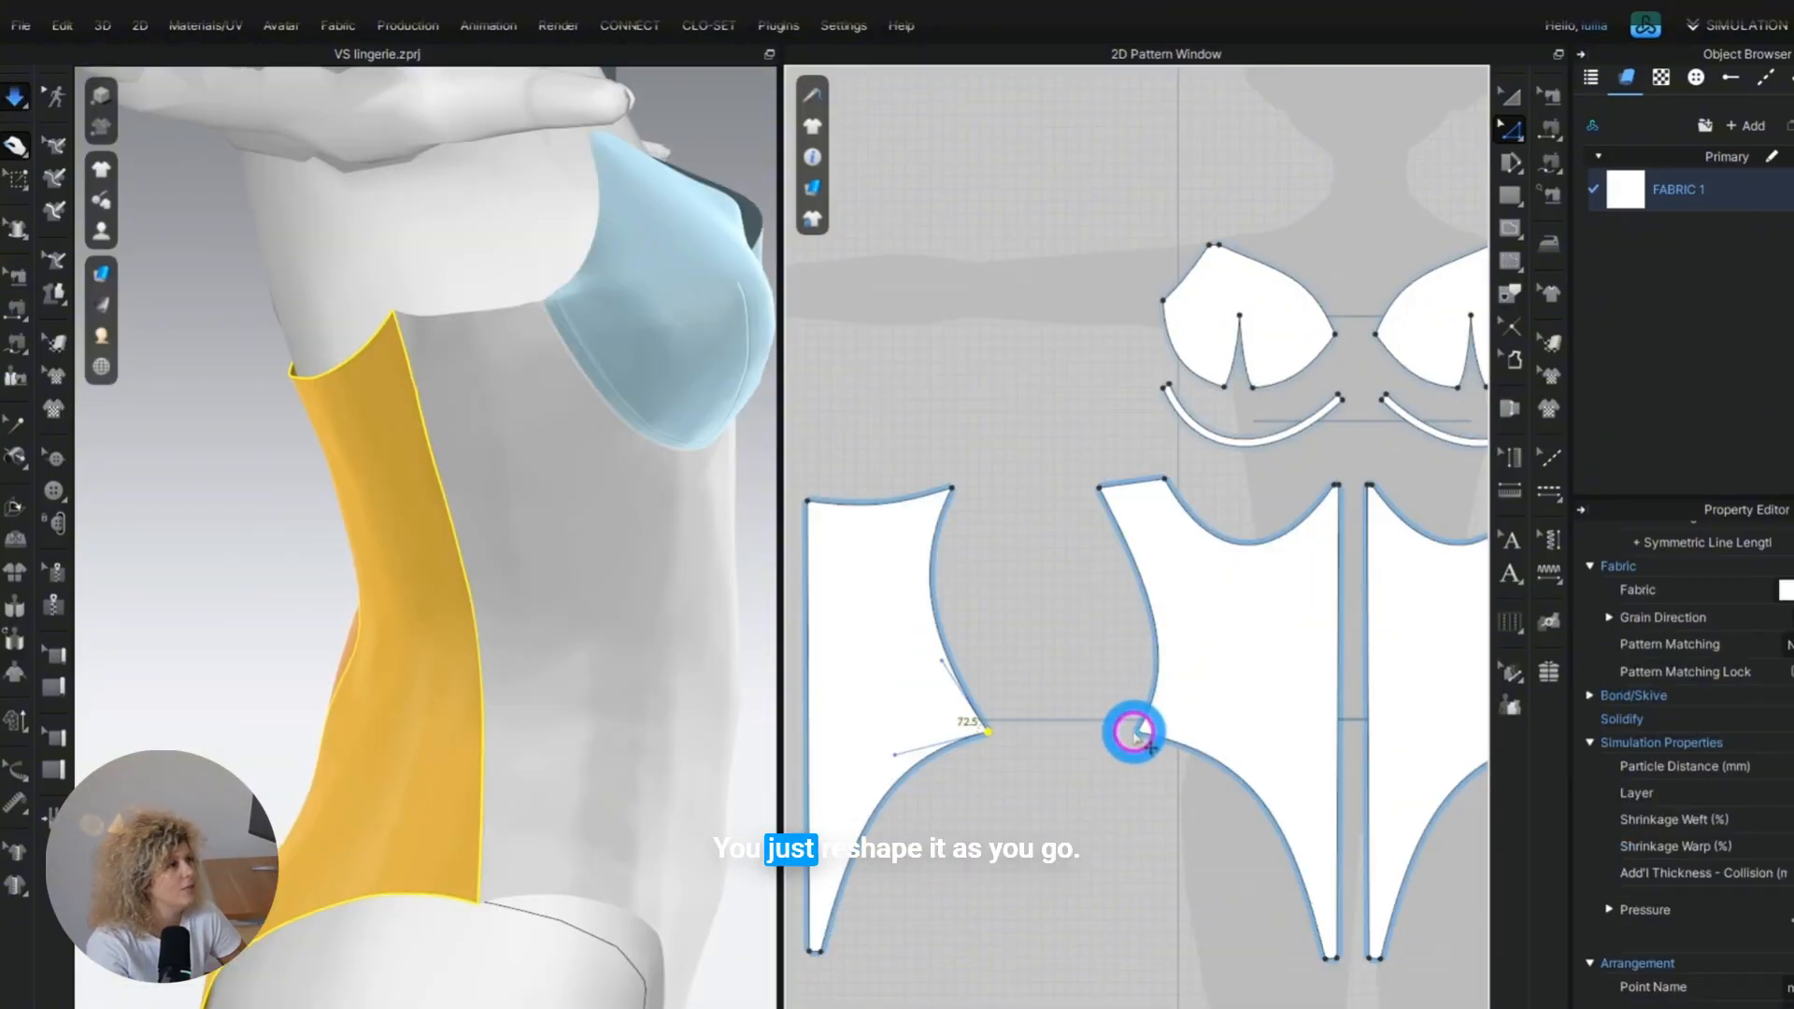
# Shift the front and back hip corners of the side seam toward the back and reshape the back leg-opening curve.
pyautogui.click(1135, 732)
pyautogui.moveTo(1135, 732); pyautogui.dragTo(1109, 732)
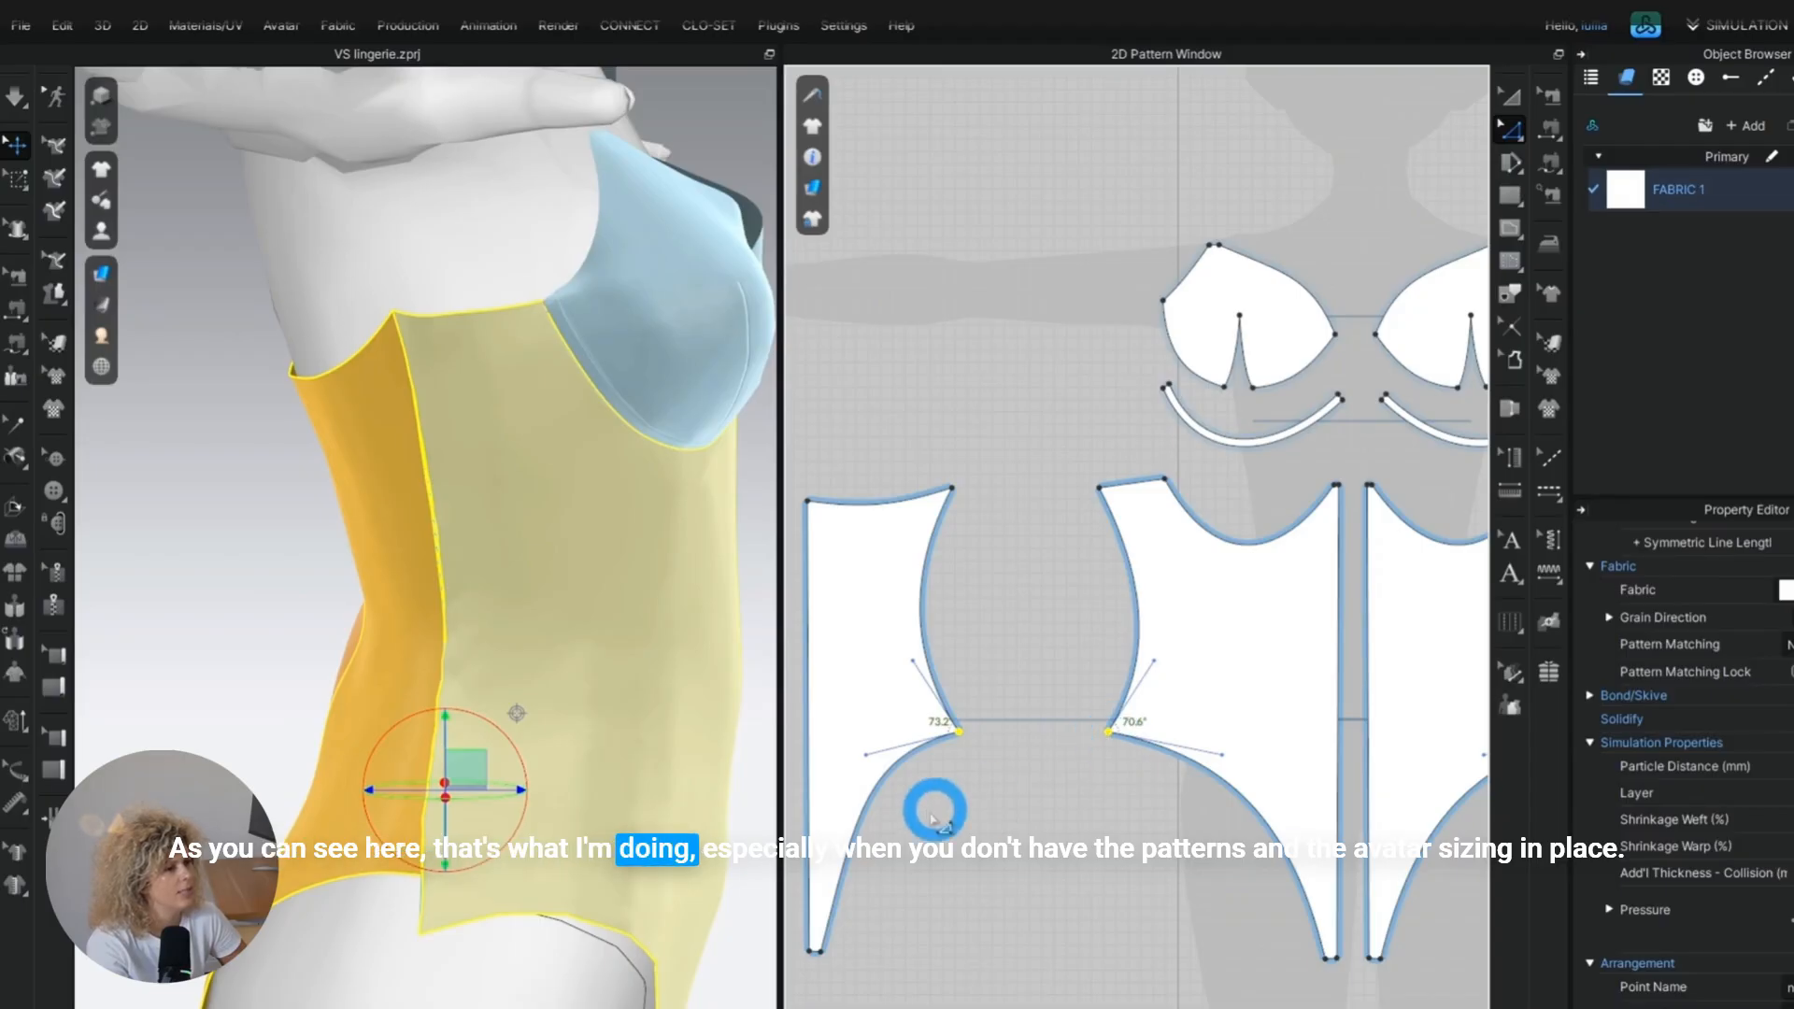
pyautogui.moveTo(946, 804); pyautogui.dragTo(1042, 746, button='middle')
pyautogui.moveTo(960, 699); pyautogui.dragTo(934, 761)
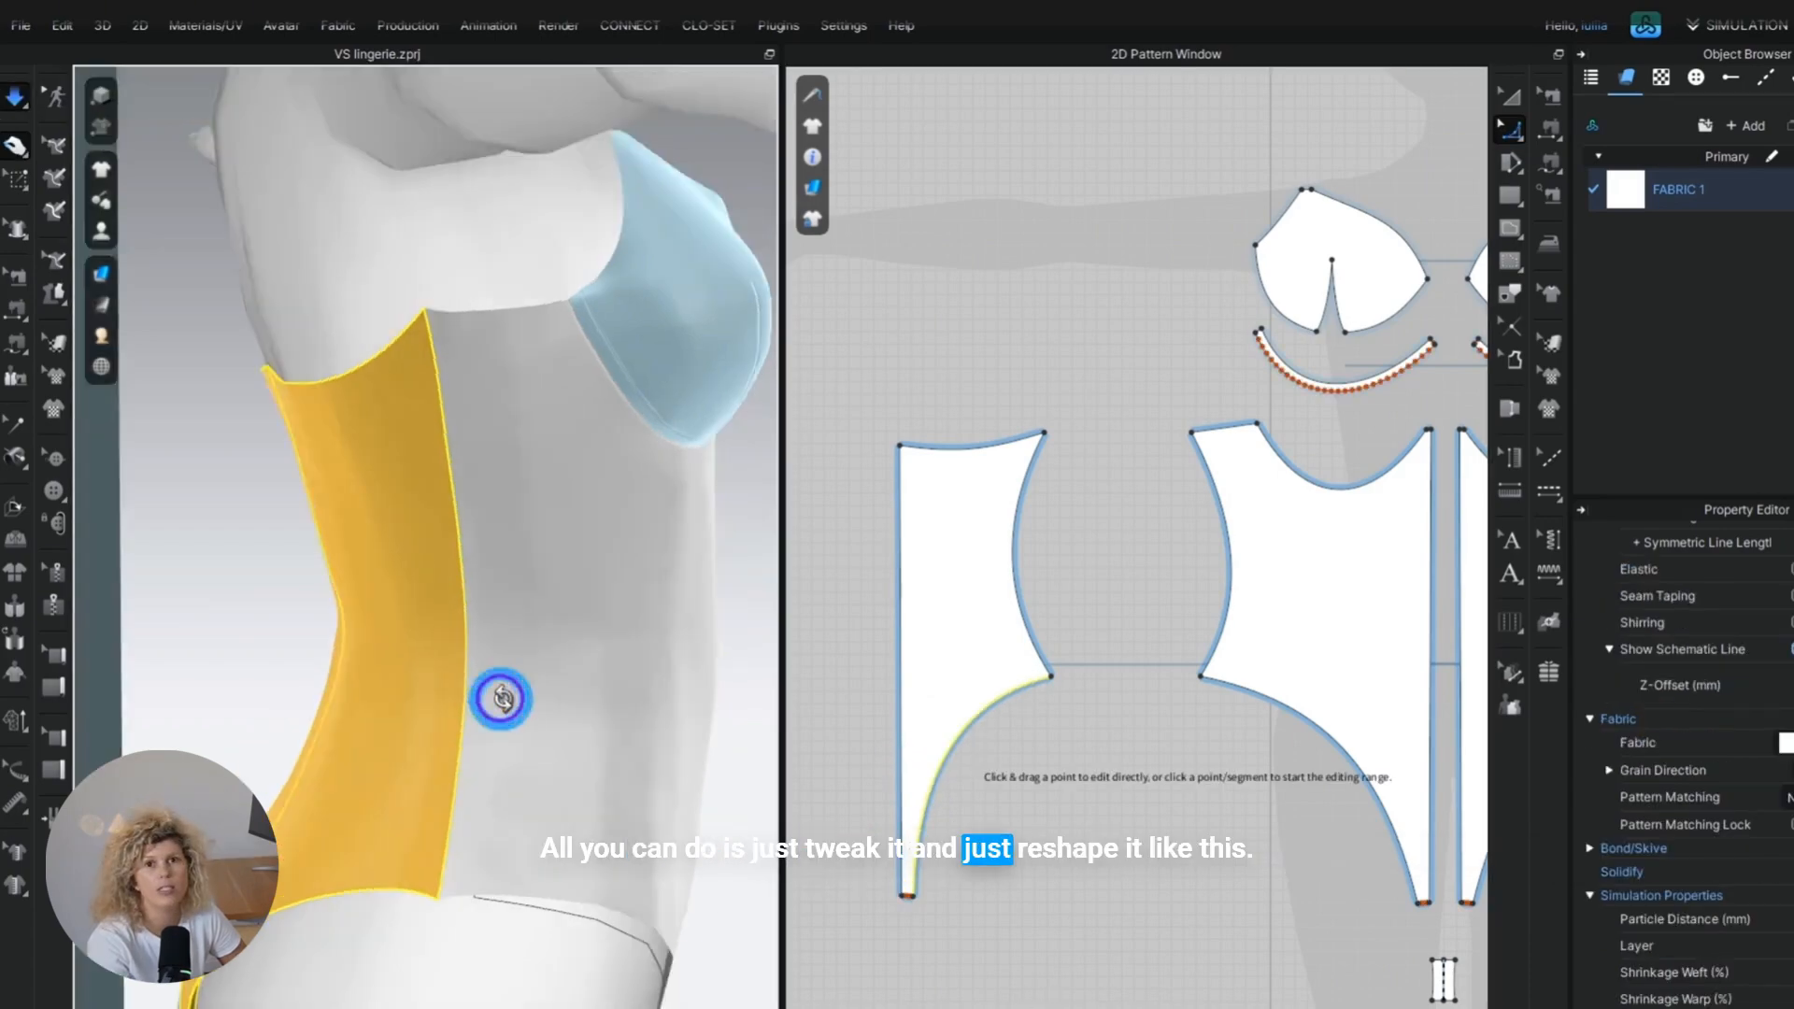
pyautogui.moveTo(500, 688); pyautogui.dragTo(1103, 701, button='right')
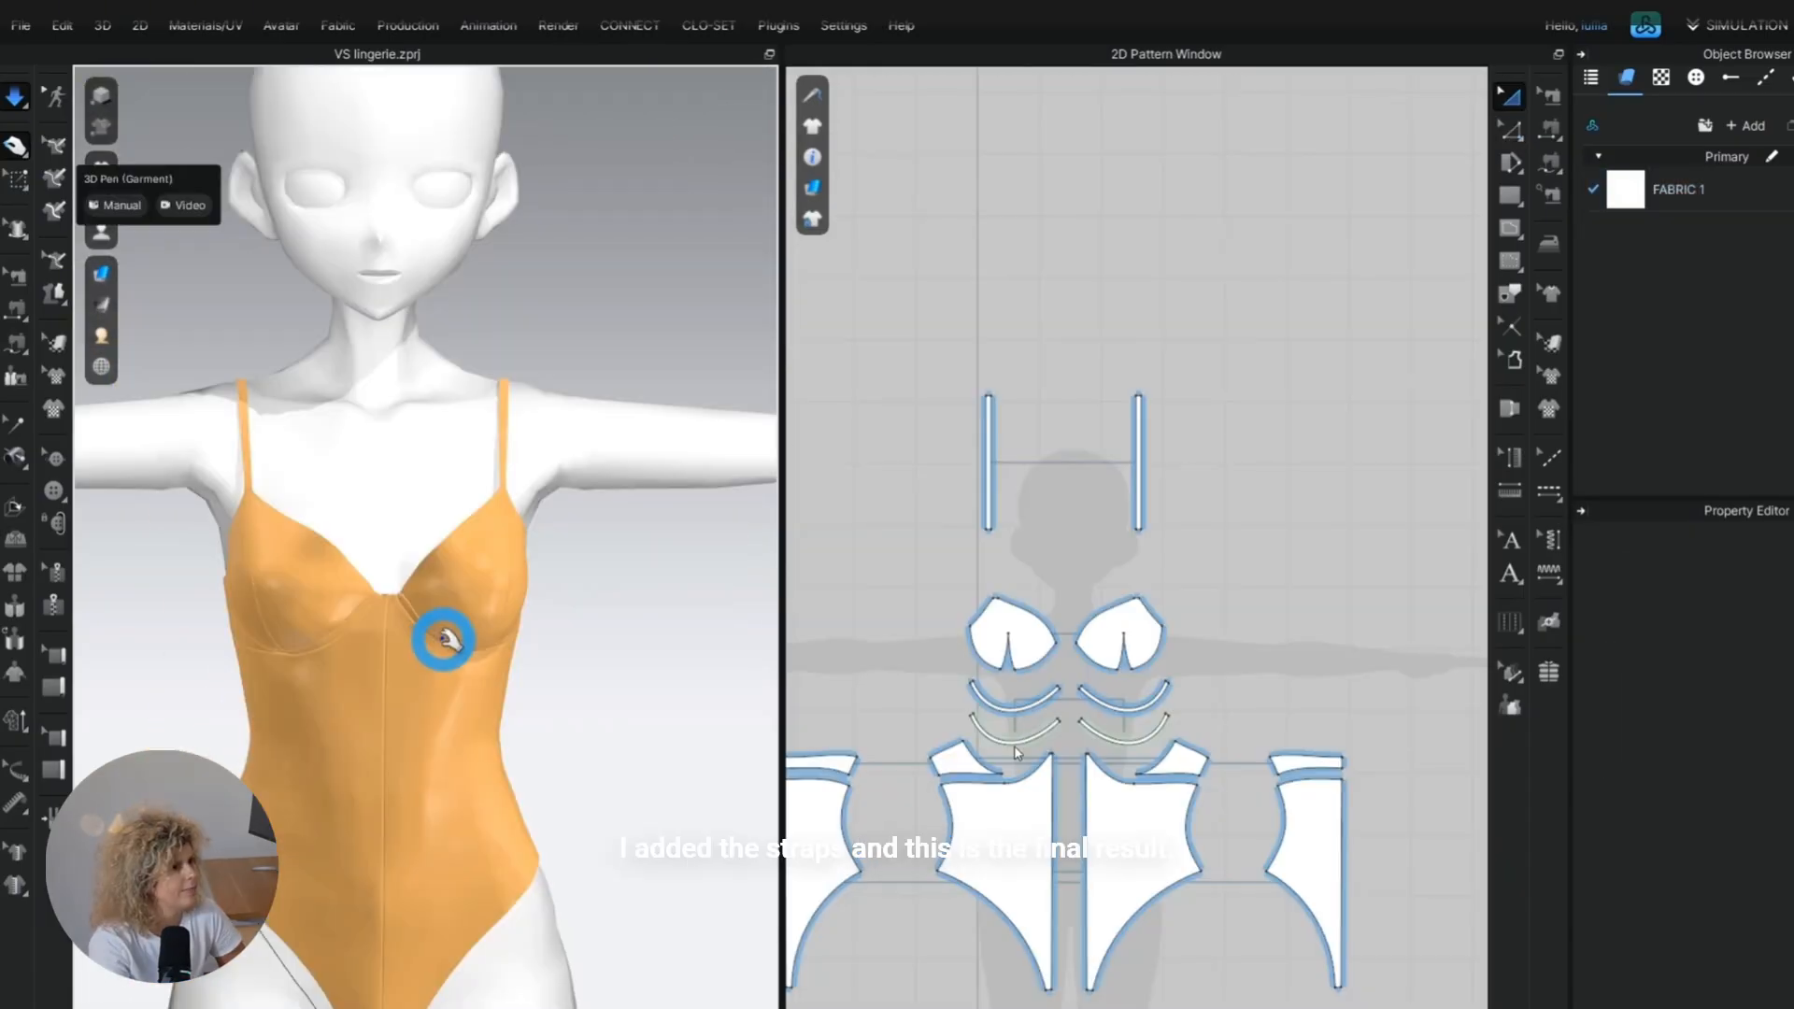
pyautogui.scroll(3, 446, 641)
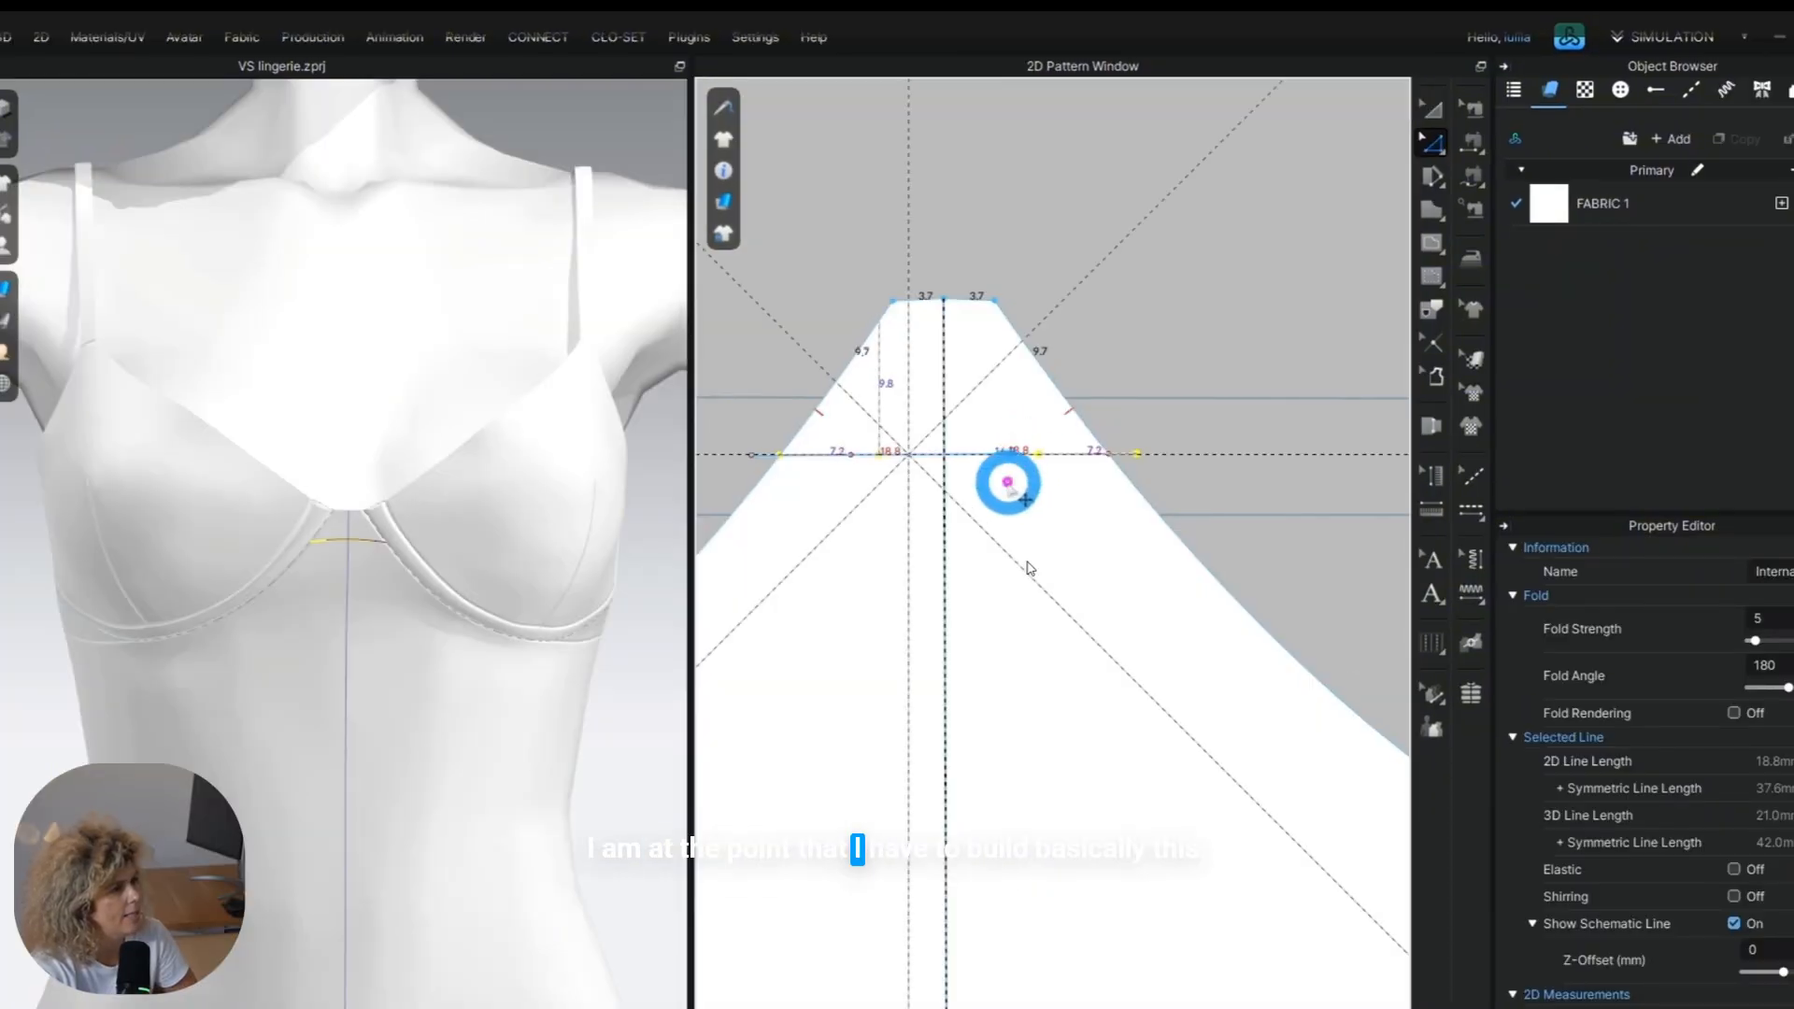
# Move the internal line across the peak of the centre front slightly lower and edit its end point on the outline.
pyautogui.moveTo(1008, 483)
pyautogui.mouseDown()
pyautogui.moveTo(1025, 452)
pyautogui.moveTo(1025, 485)
pyautogui.moveTo(981, 491)
pyautogui.mouseUp()
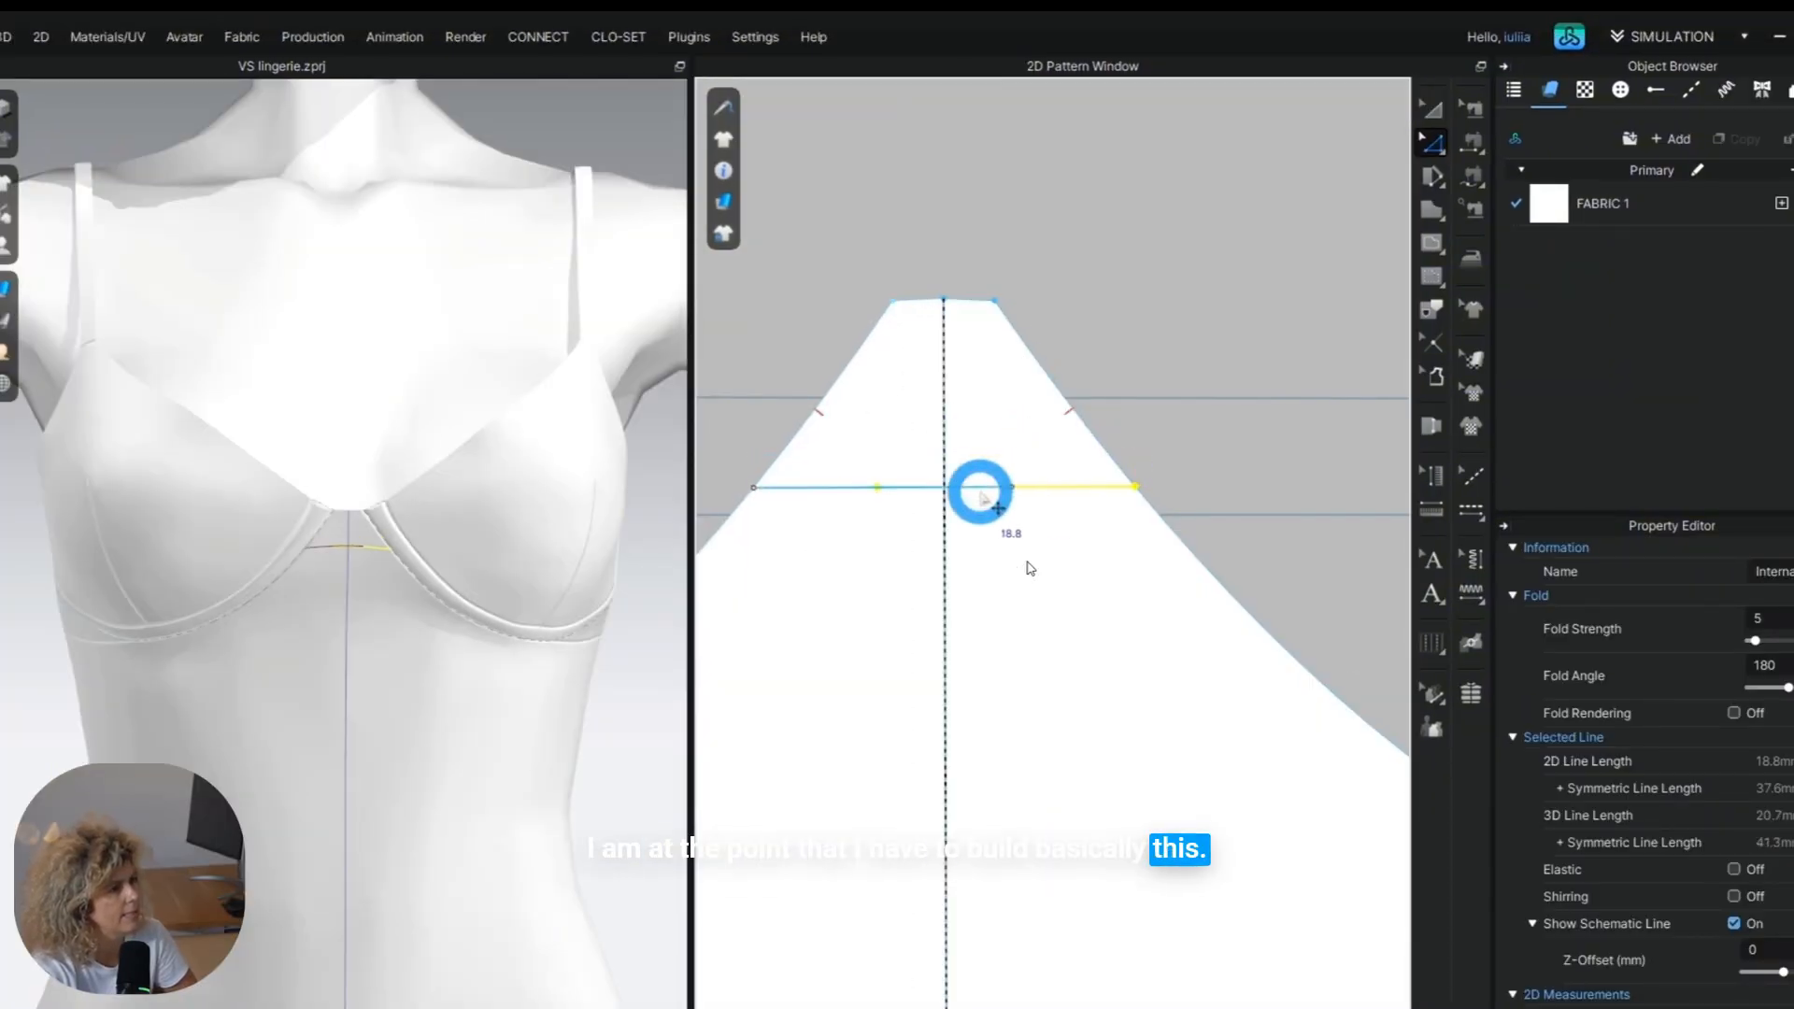
pyautogui.scroll(5, 332, 673)
pyautogui.scroll(-2, 329, 747)
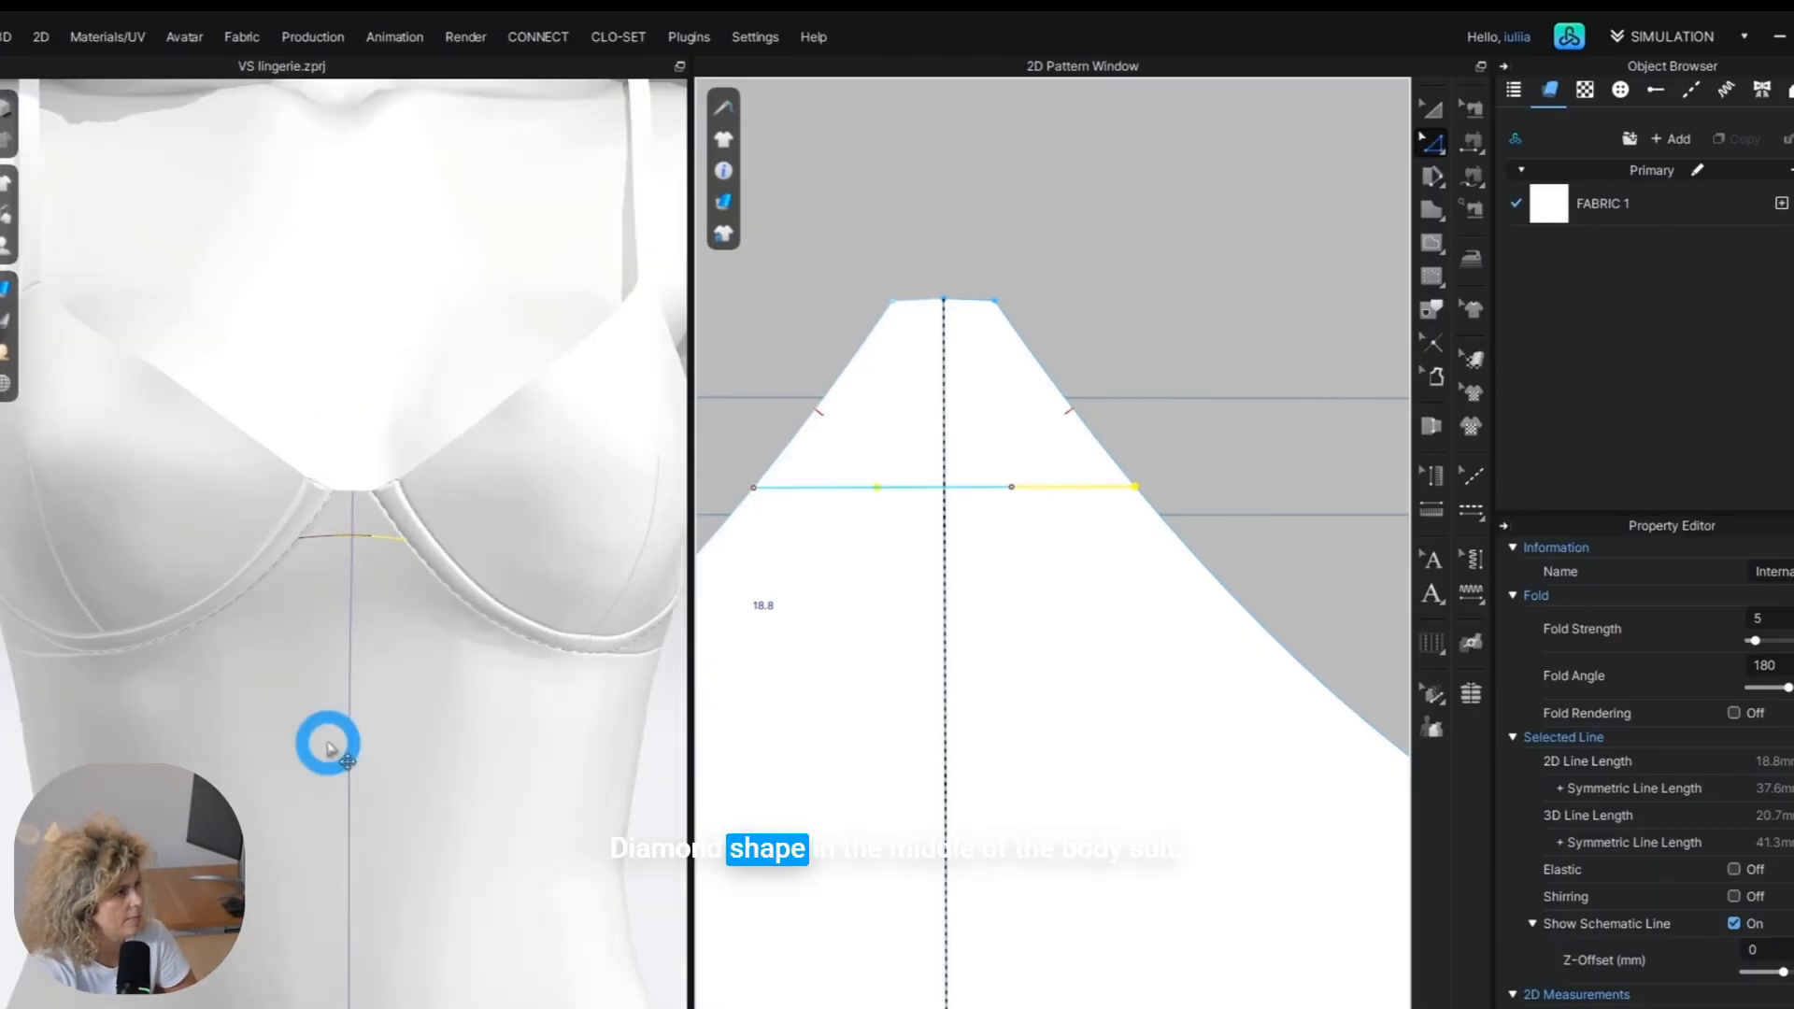
pyautogui.scroll(-3, 327, 748)
pyautogui.click(753, 487)
pyautogui.rightClick(753, 486)
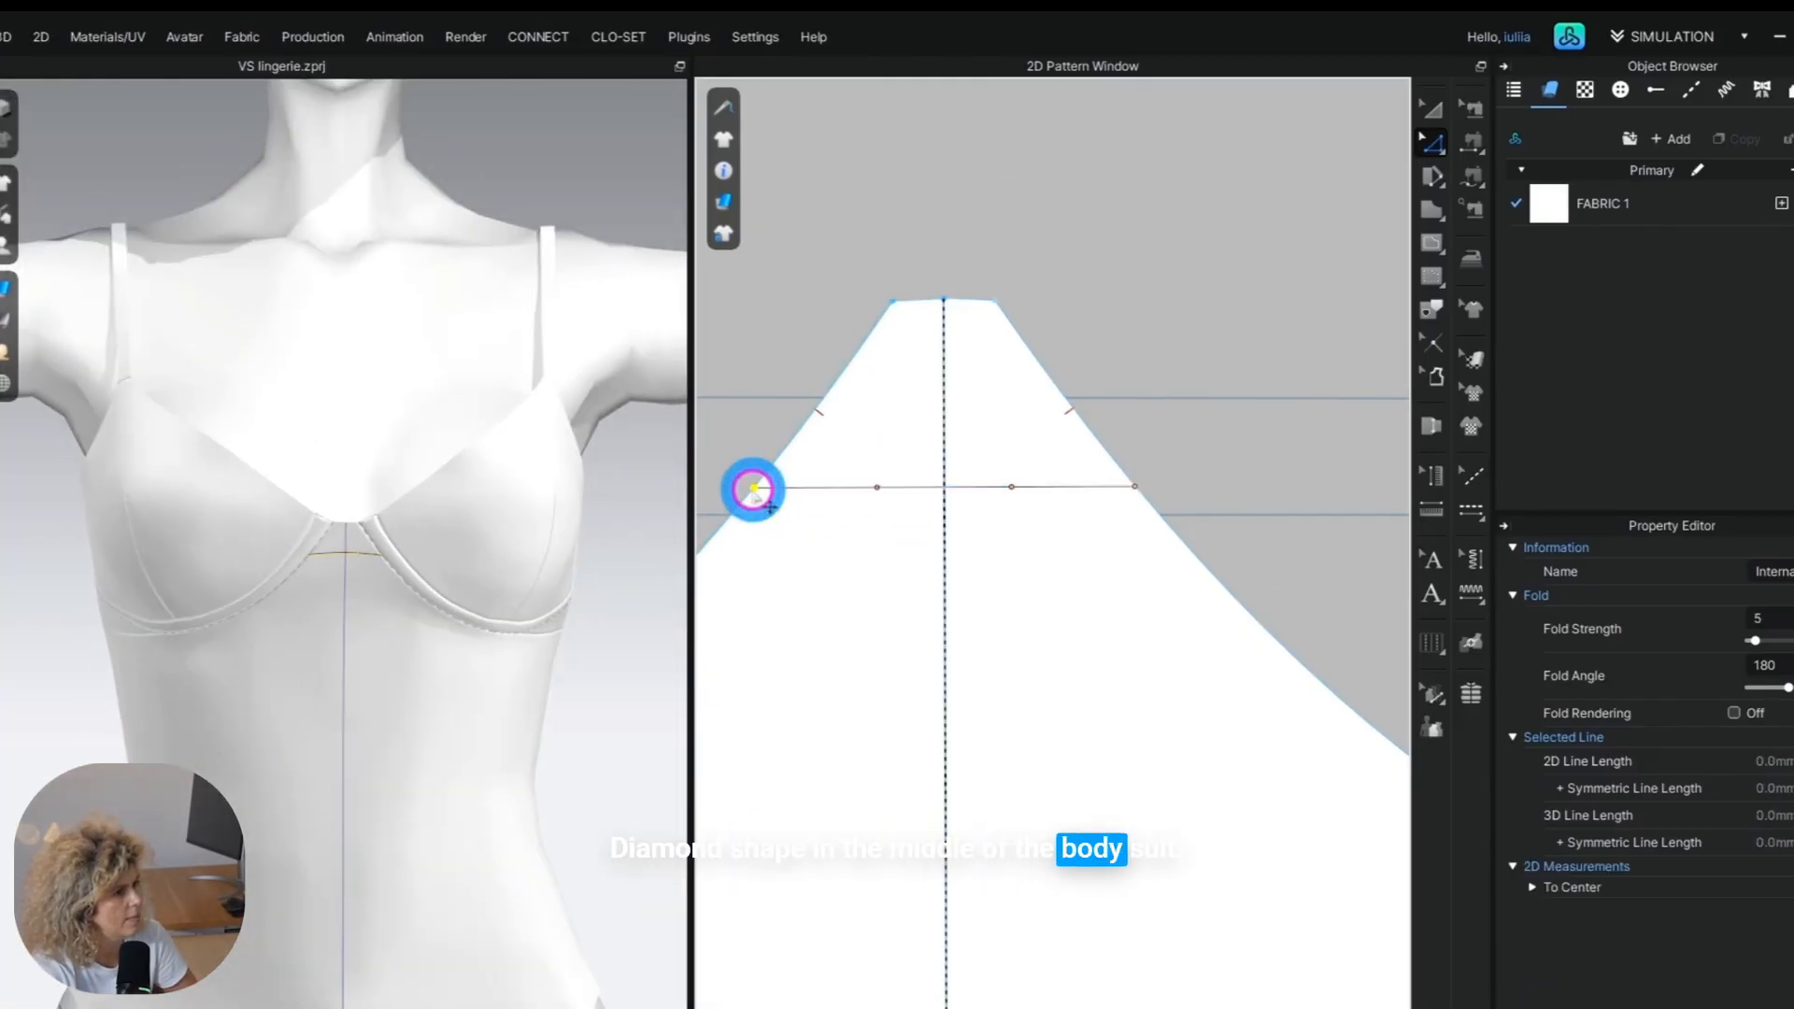
pyautogui.moveTo(934, 614)
pyautogui.click(1042, 617)
pyautogui.click(972, 561)
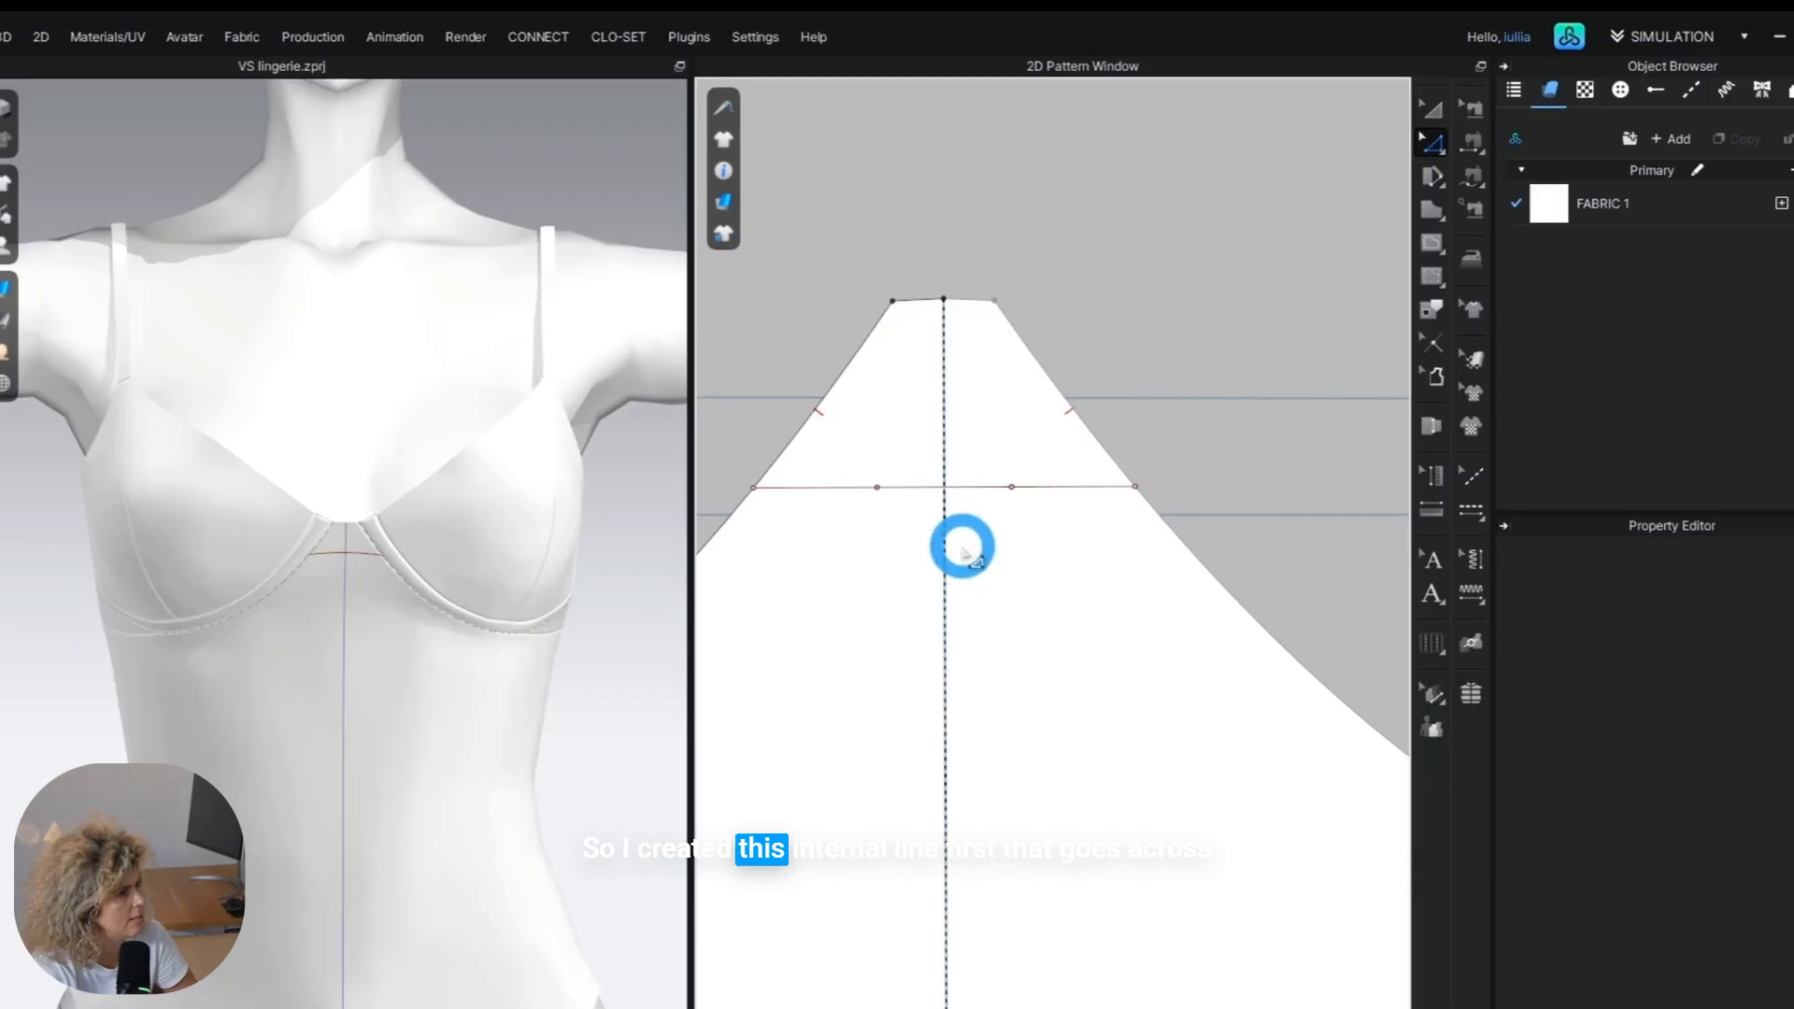
pyautogui.scroll(-2, 350, 609)
pyautogui.scroll(-3, 1051, 799)
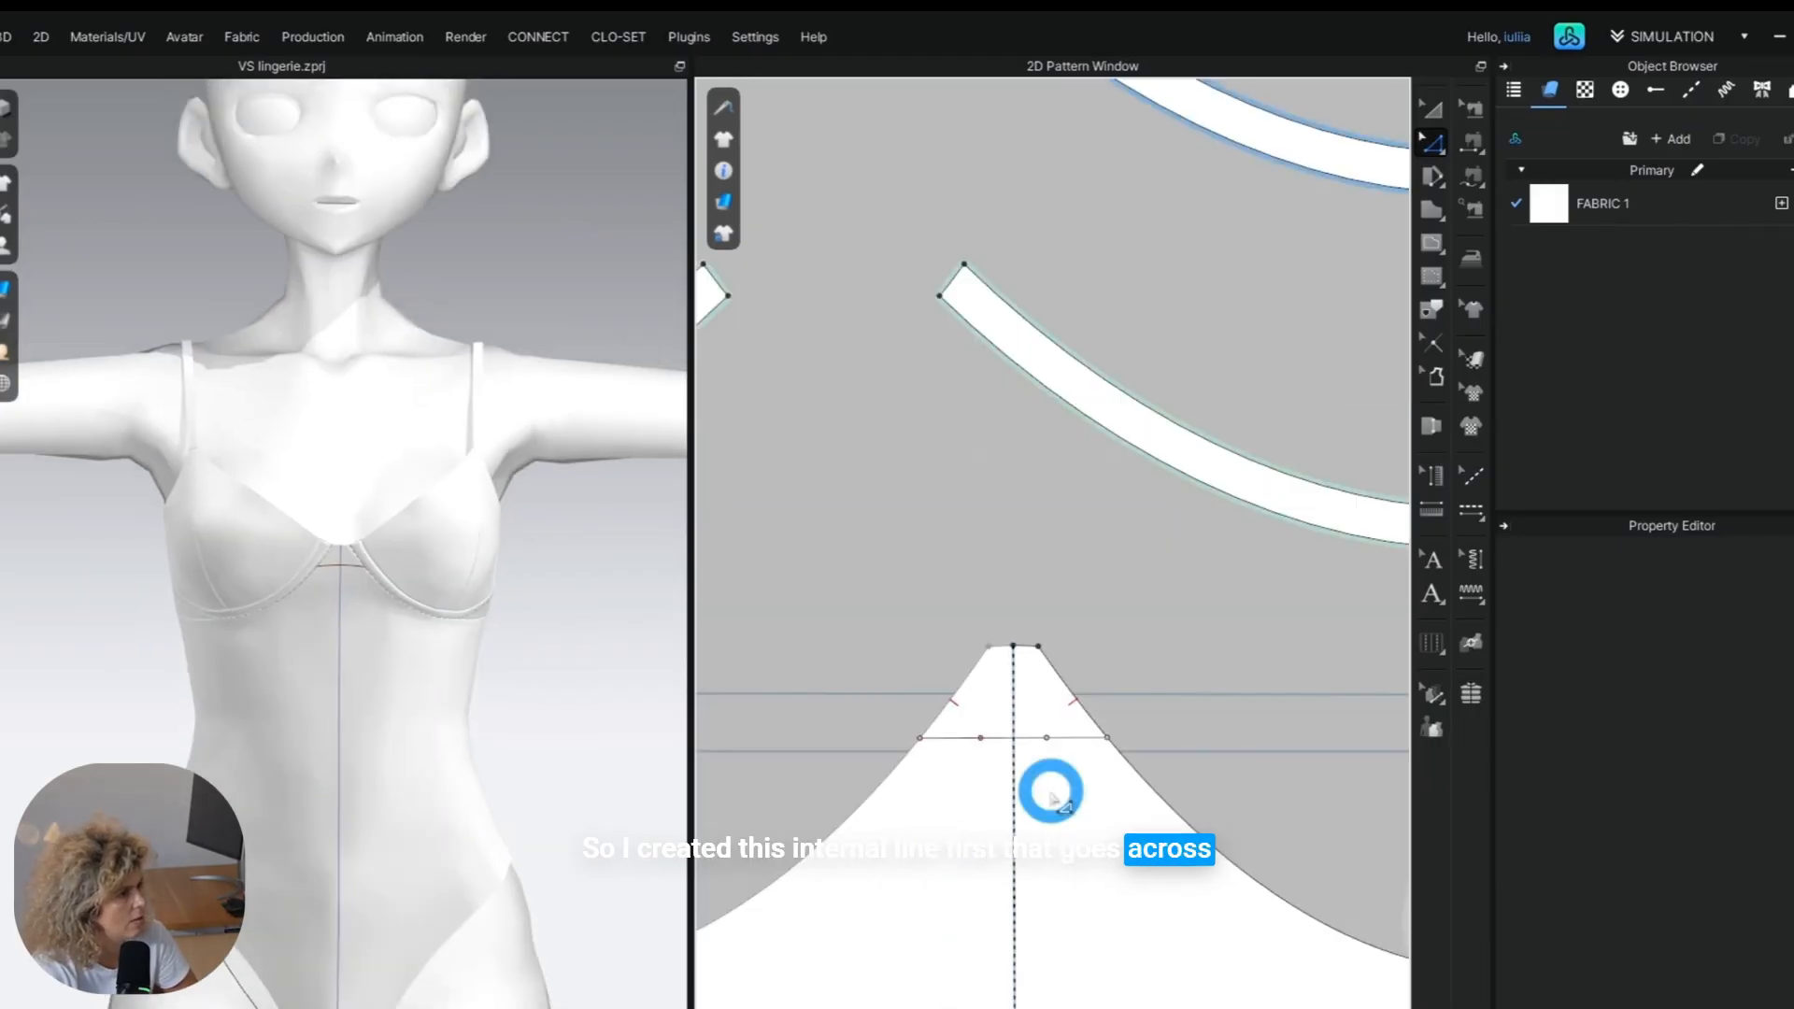
# Cut and sew the front panel along the internal line across its centre-front peak, separating the small top piece.
pyautogui.click(937, 737)
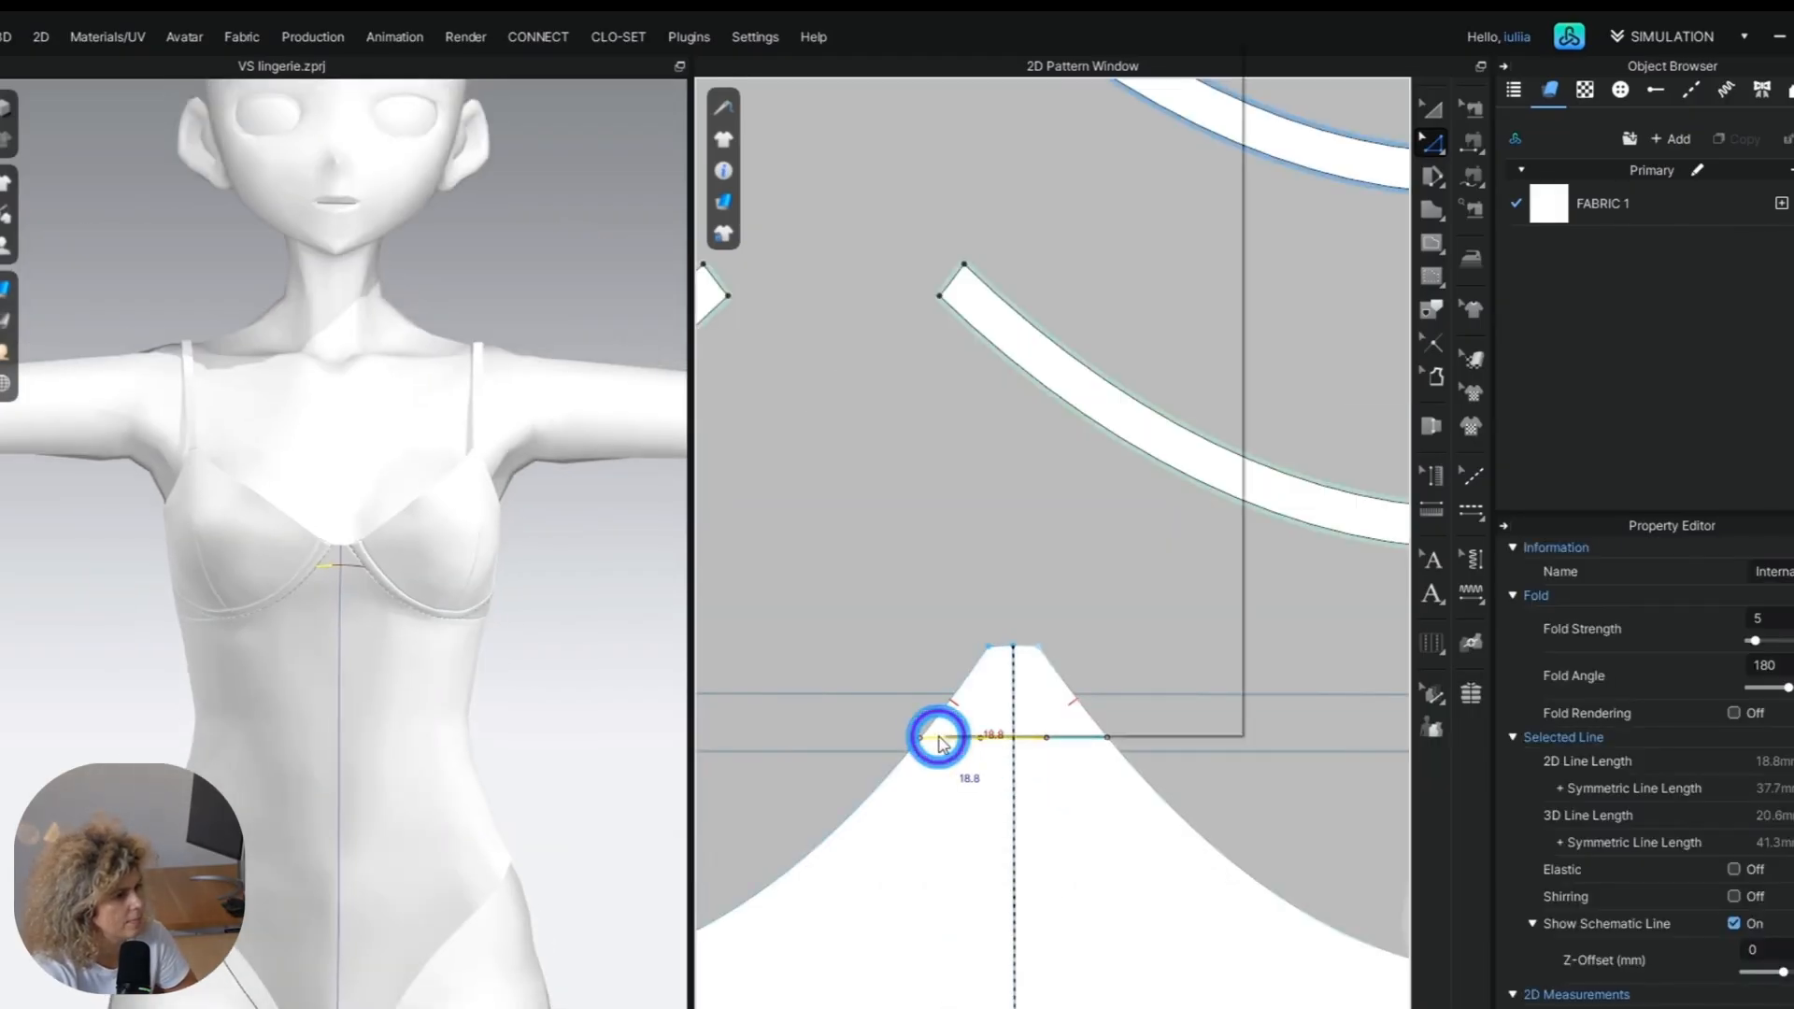
pyautogui.rightClick(937, 736)
pyautogui.click(998, 428)
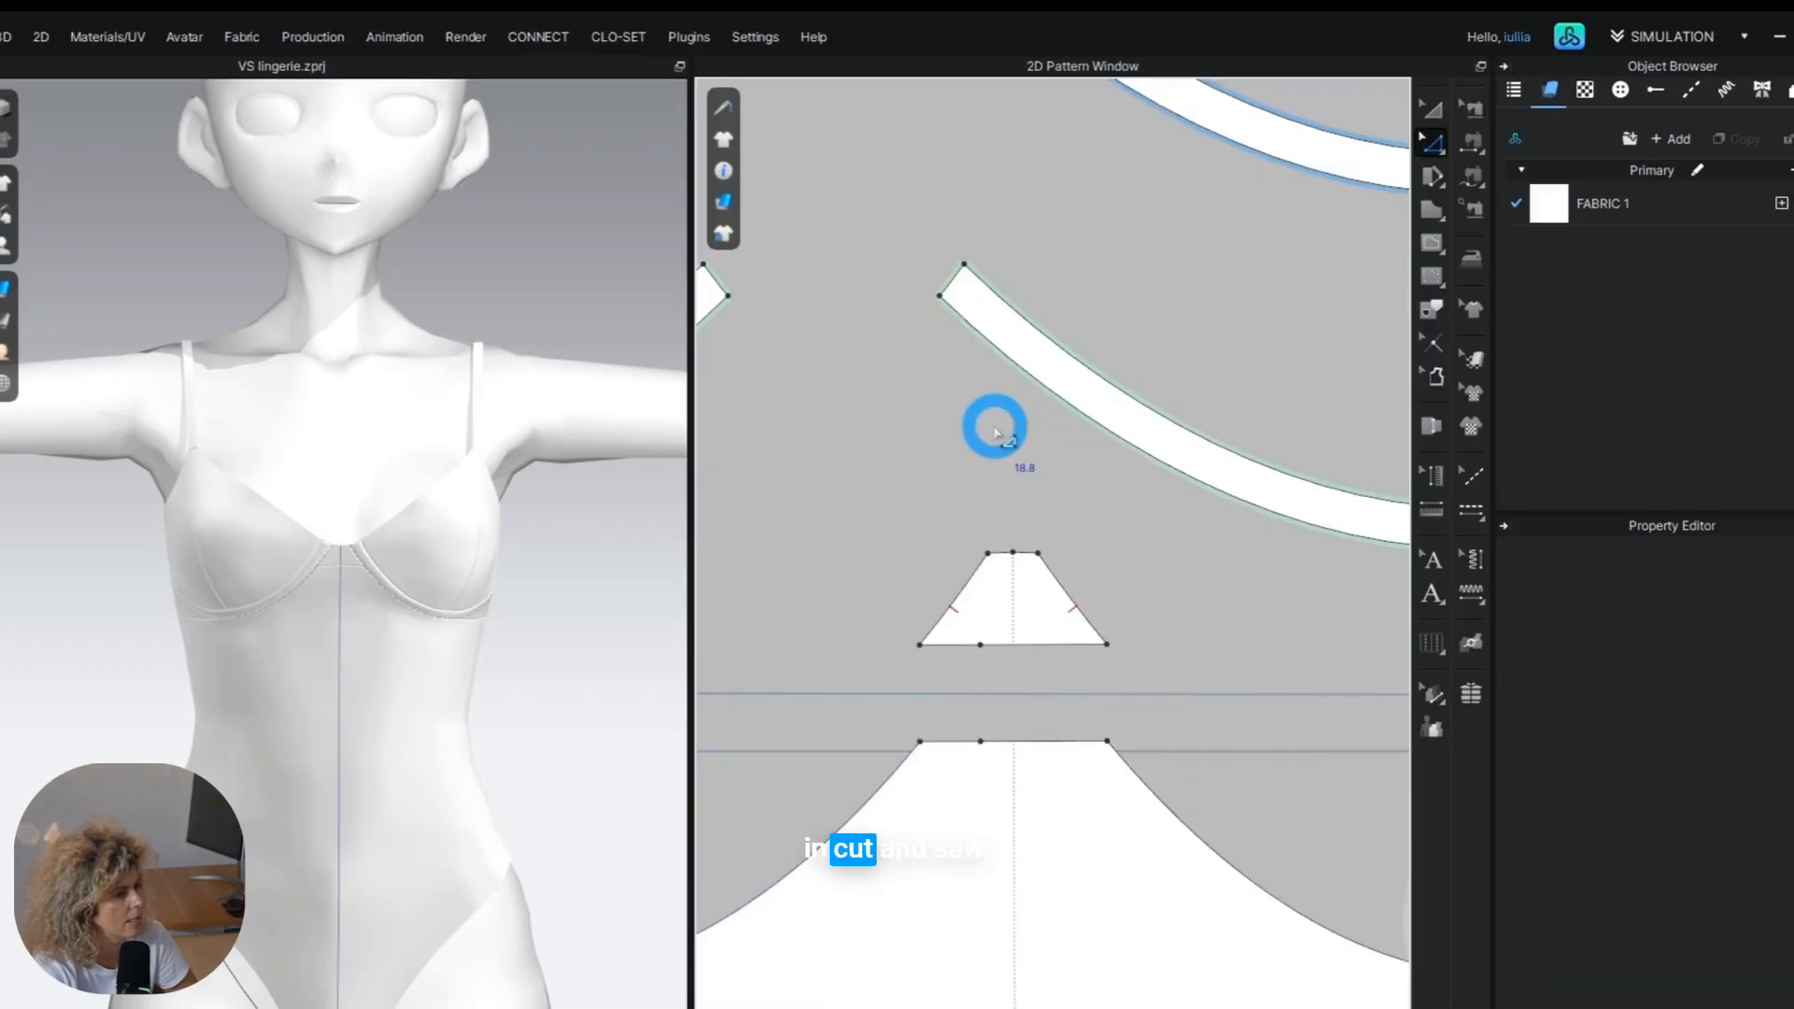
# Merge the upper back band with the adjoining side wing piece on both sides of the garment.
pyautogui.moveTo(331, 651); pyautogui.dragTo(337, 714, button='right')
pyautogui.scroll(-8, 912, 723)
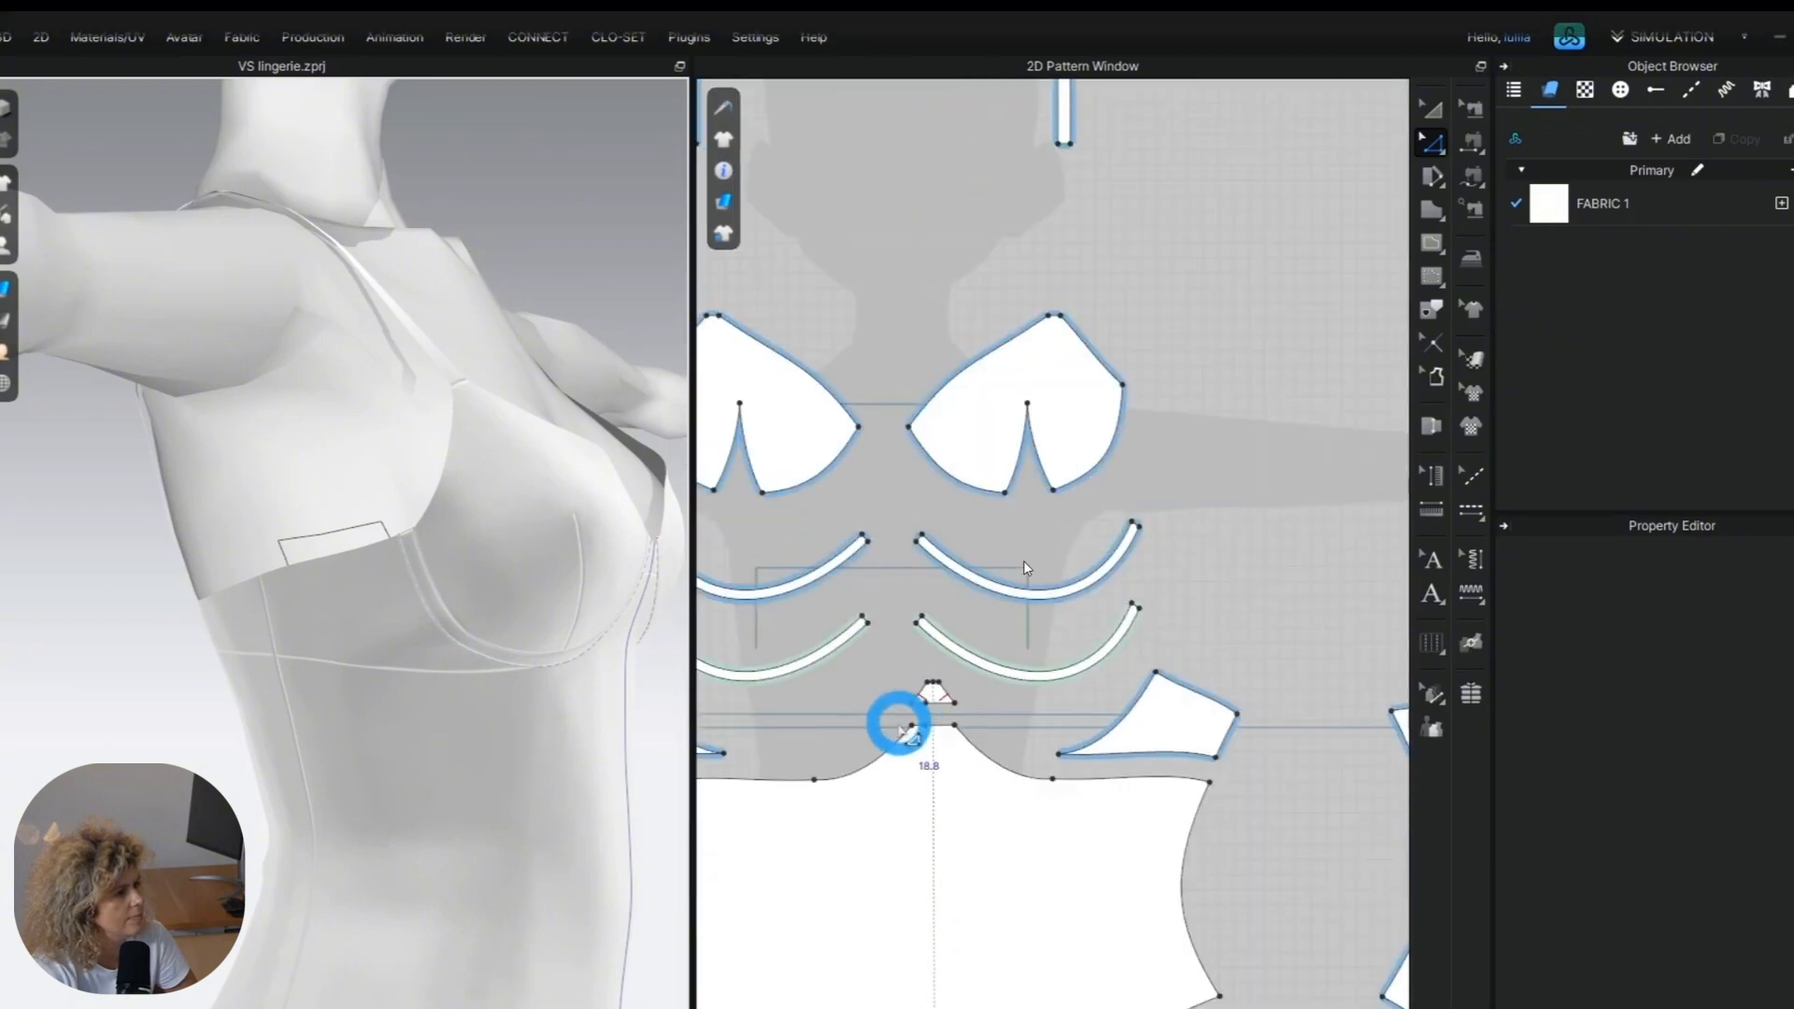
pyautogui.moveTo(901, 725); pyautogui.dragTo(1207, 718, button='middle')
pyautogui.scroll(1, 897, 728)
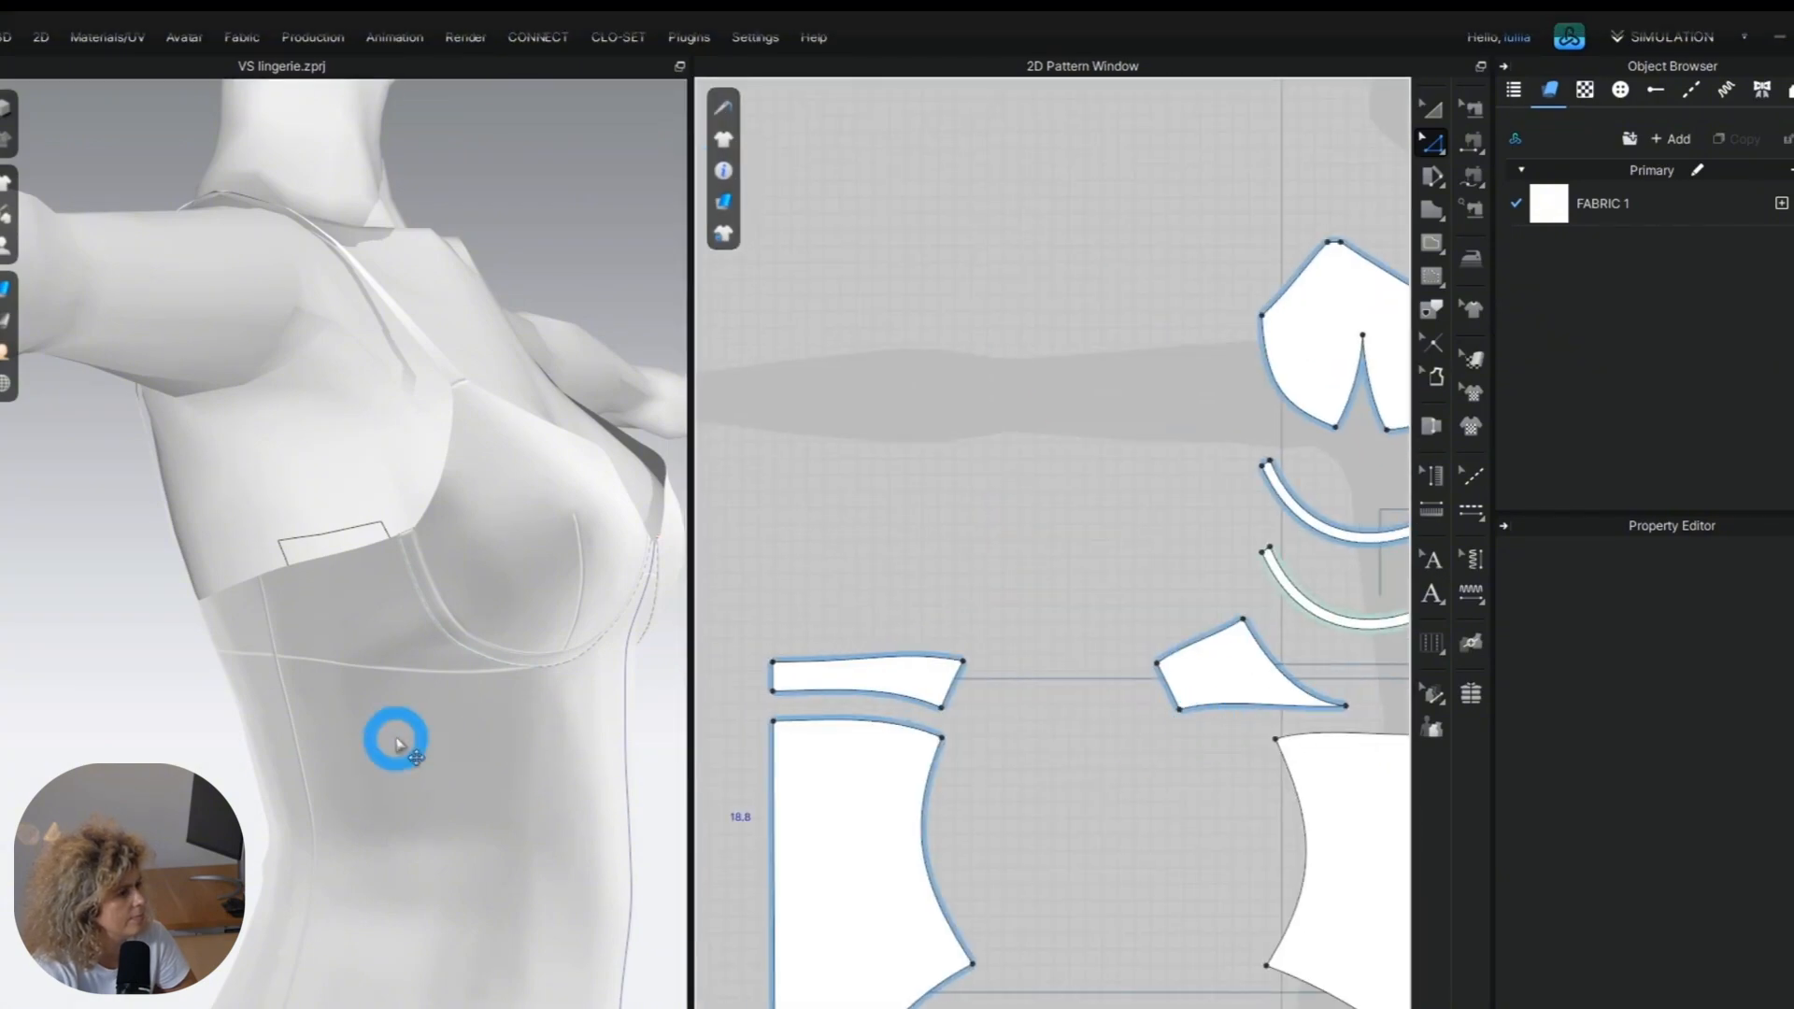
pyautogui.moveTo(396, 737); pyautogui.dragTo(494, 730, button='right')
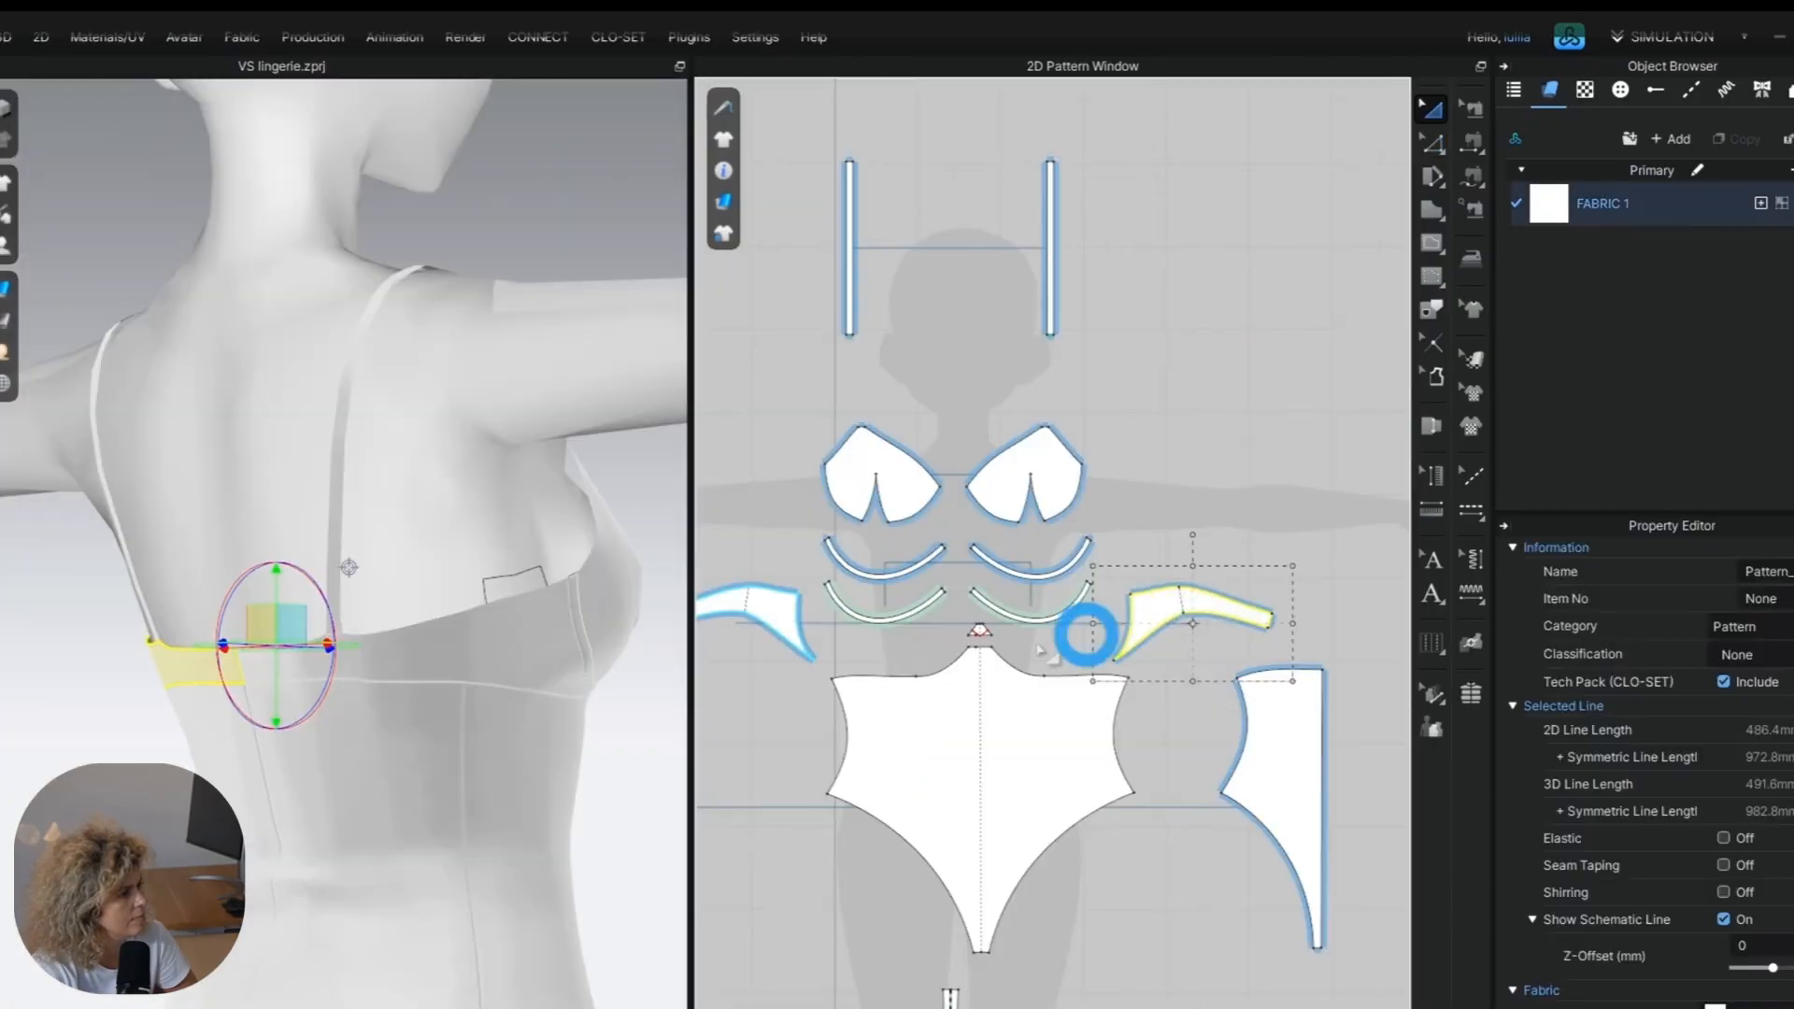
pyautogui.scroll(-2, 944, 702)
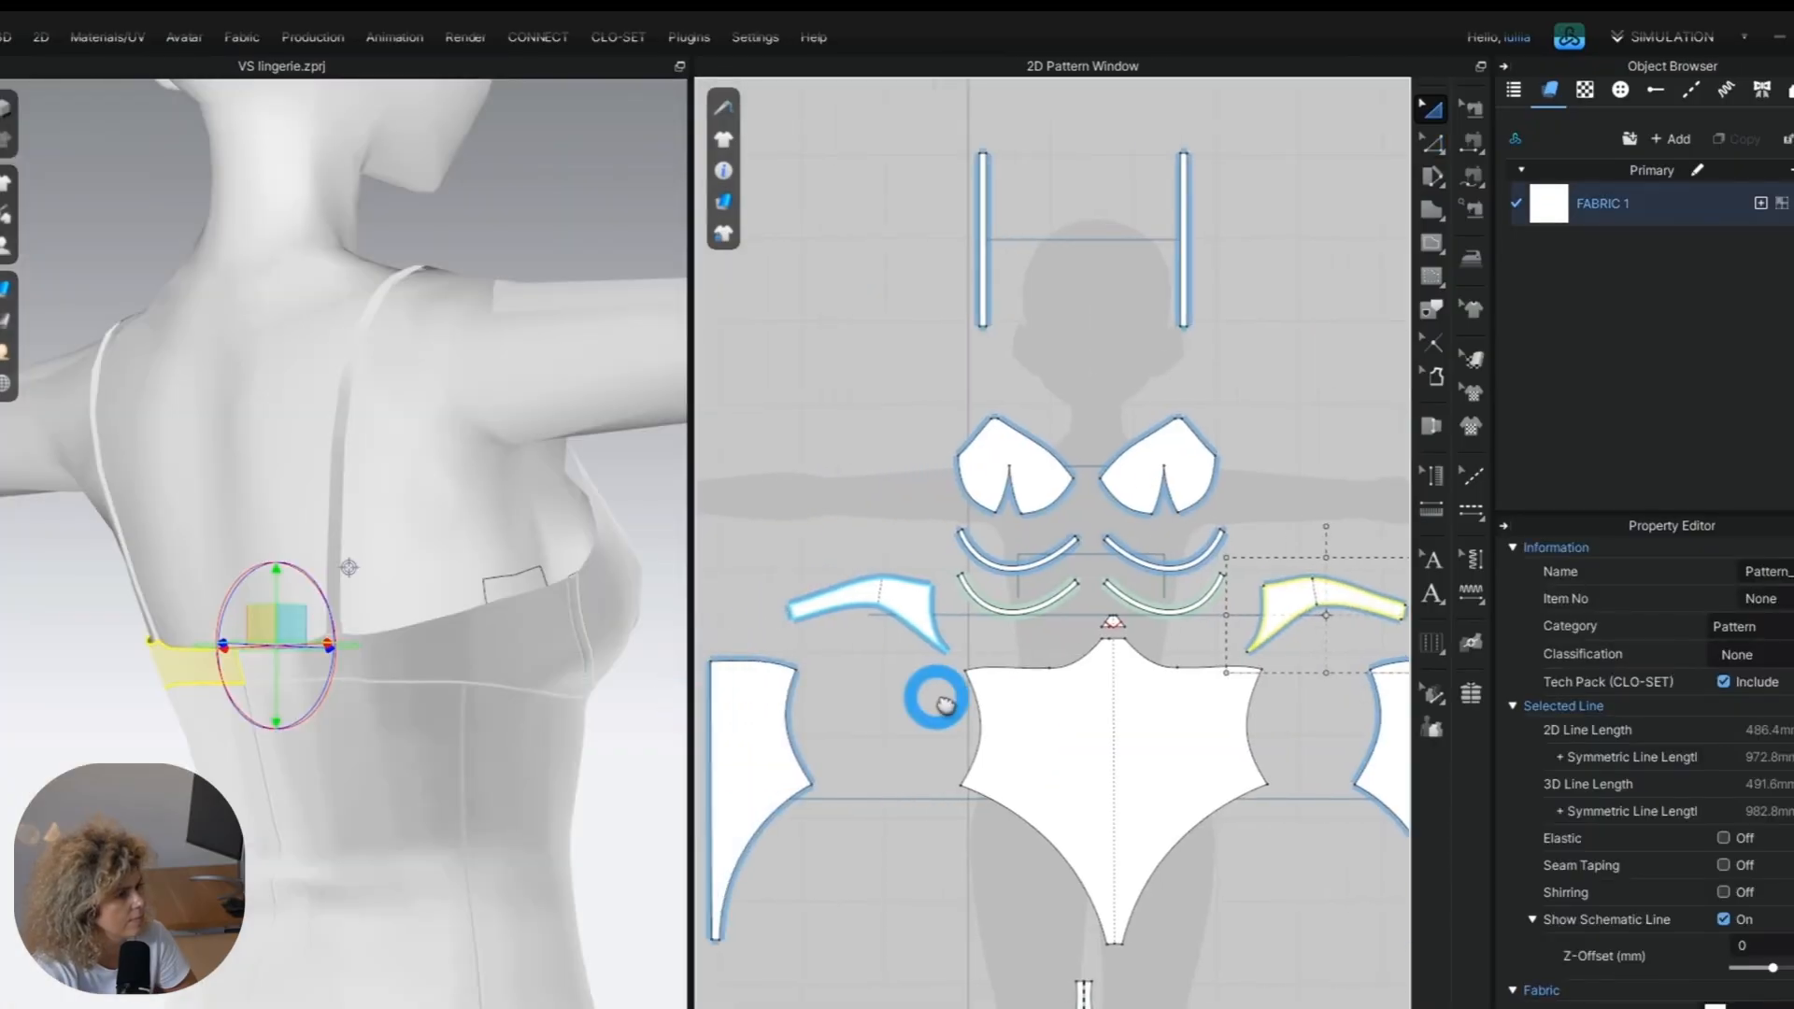
# Turn on Elastic for both shoulder straps with a ratio of 120 and simulate the garment.
pyautogui.click(1722, 653)
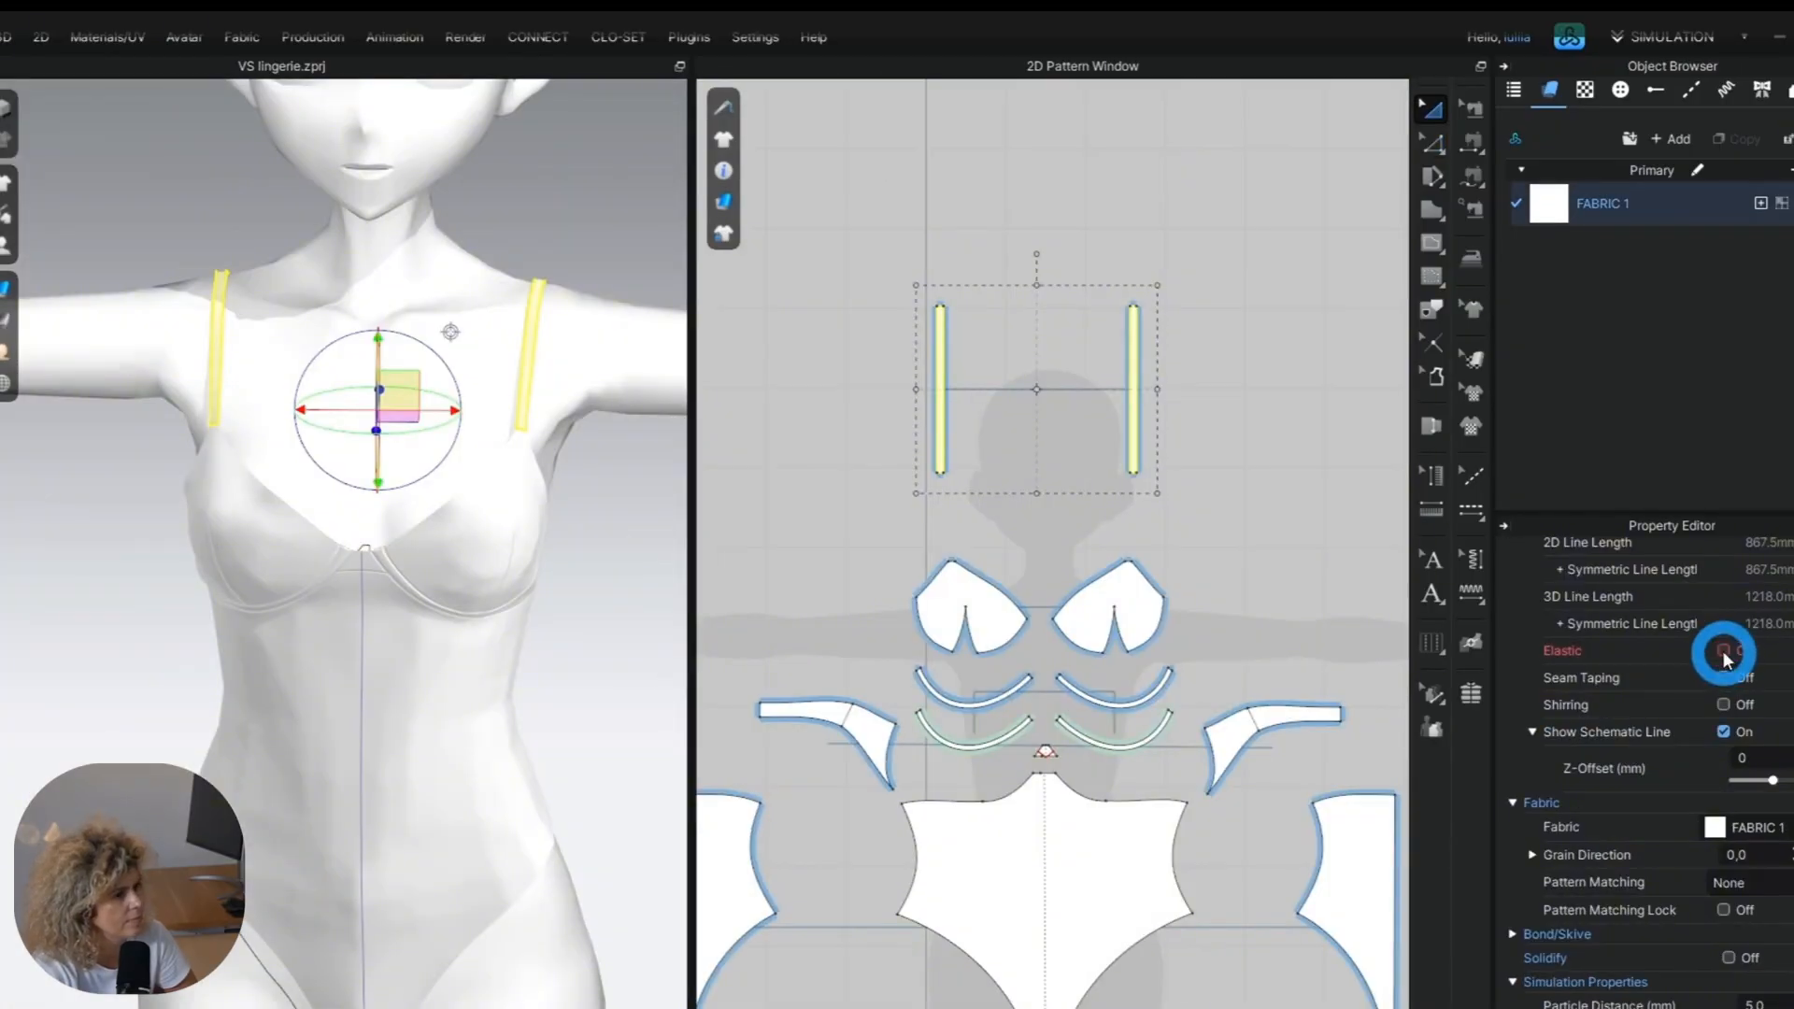
pyautogui.click(1739, 746)
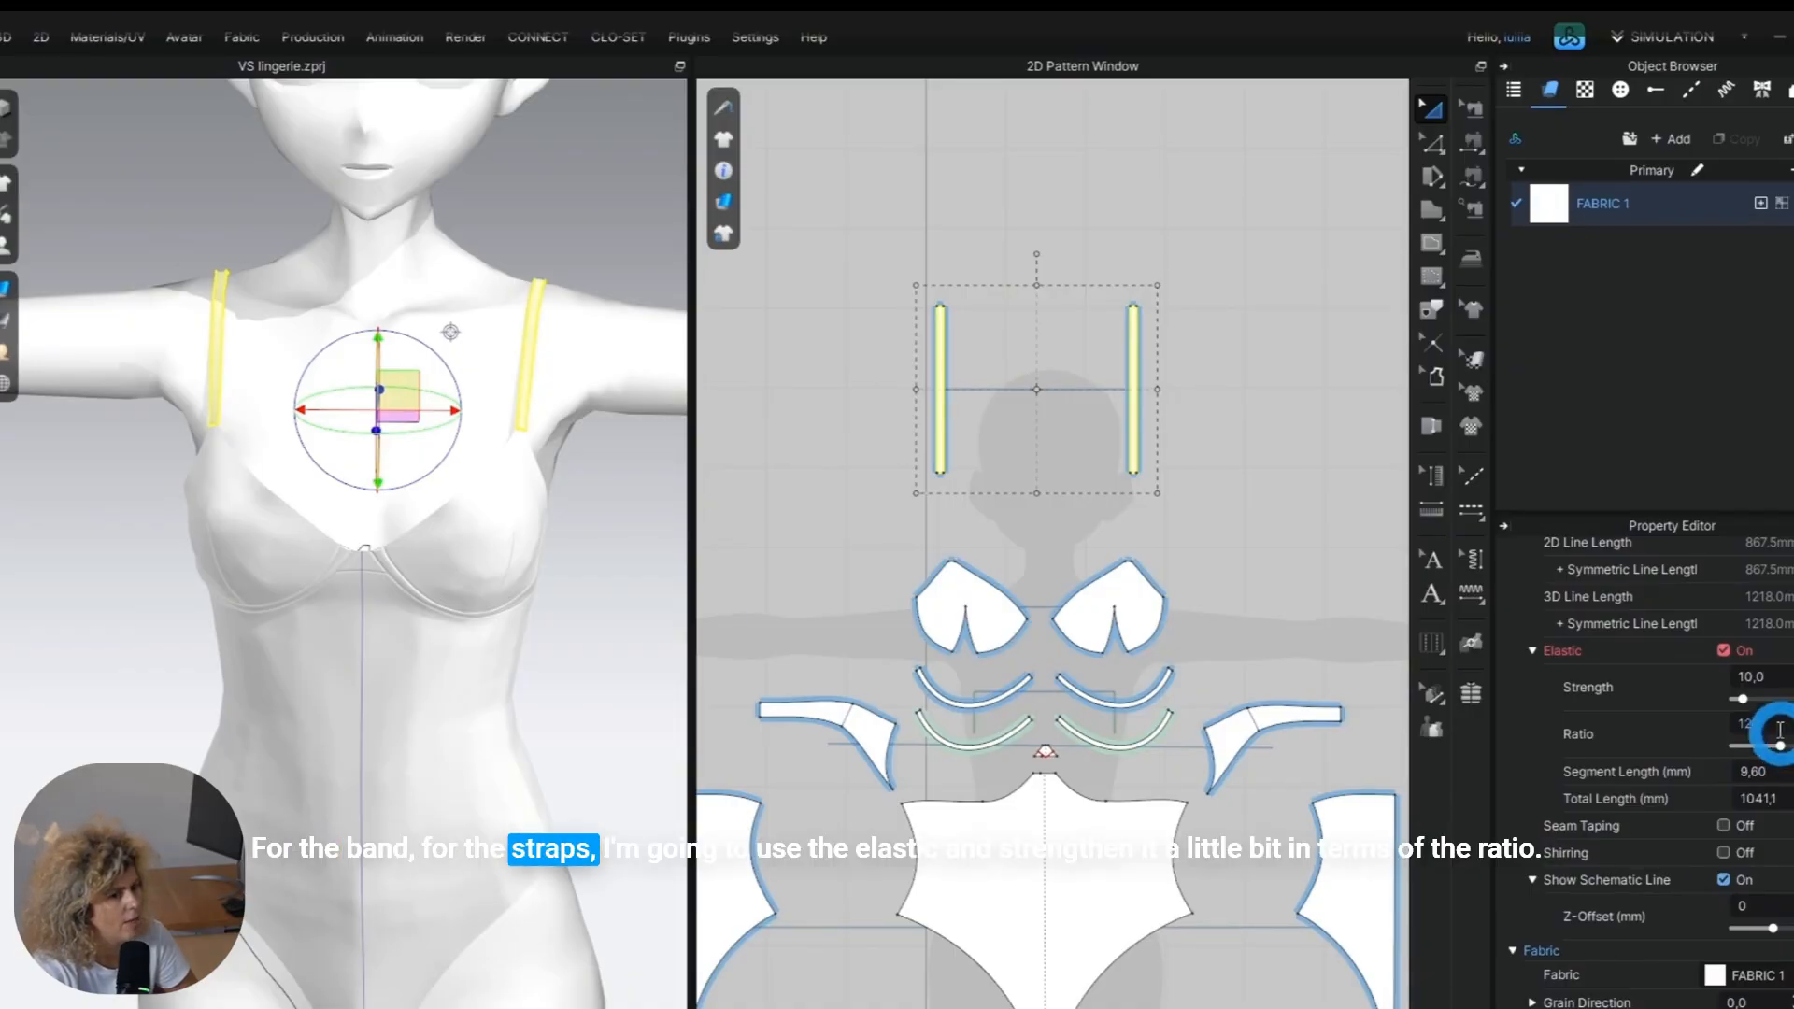
pyautogui.press('space')
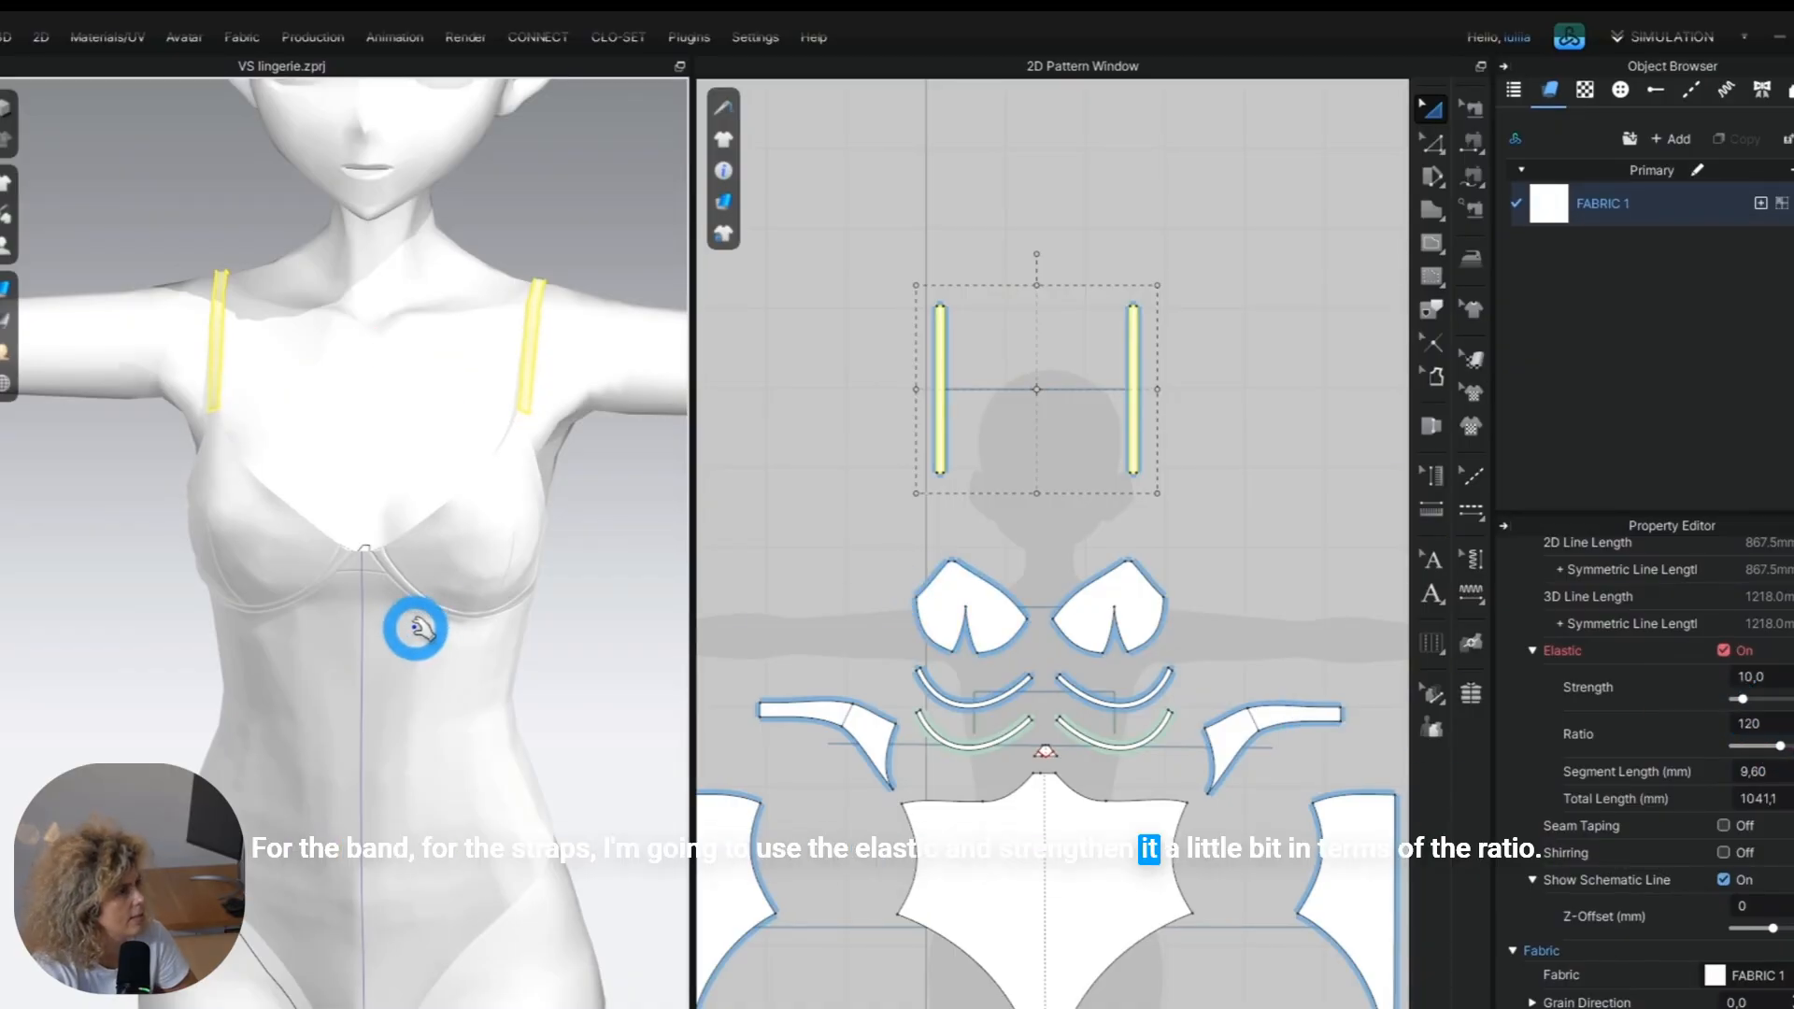
# Examine the side bands and the garment's fit, and study the waist strap and diamond shape in the reference photo.
pyautogui.click(653, 529)
pyautogui.moveTo(496, 440); pyautogui.dragTo(814, 713, button='right')
pyautogui.click(813, 713)
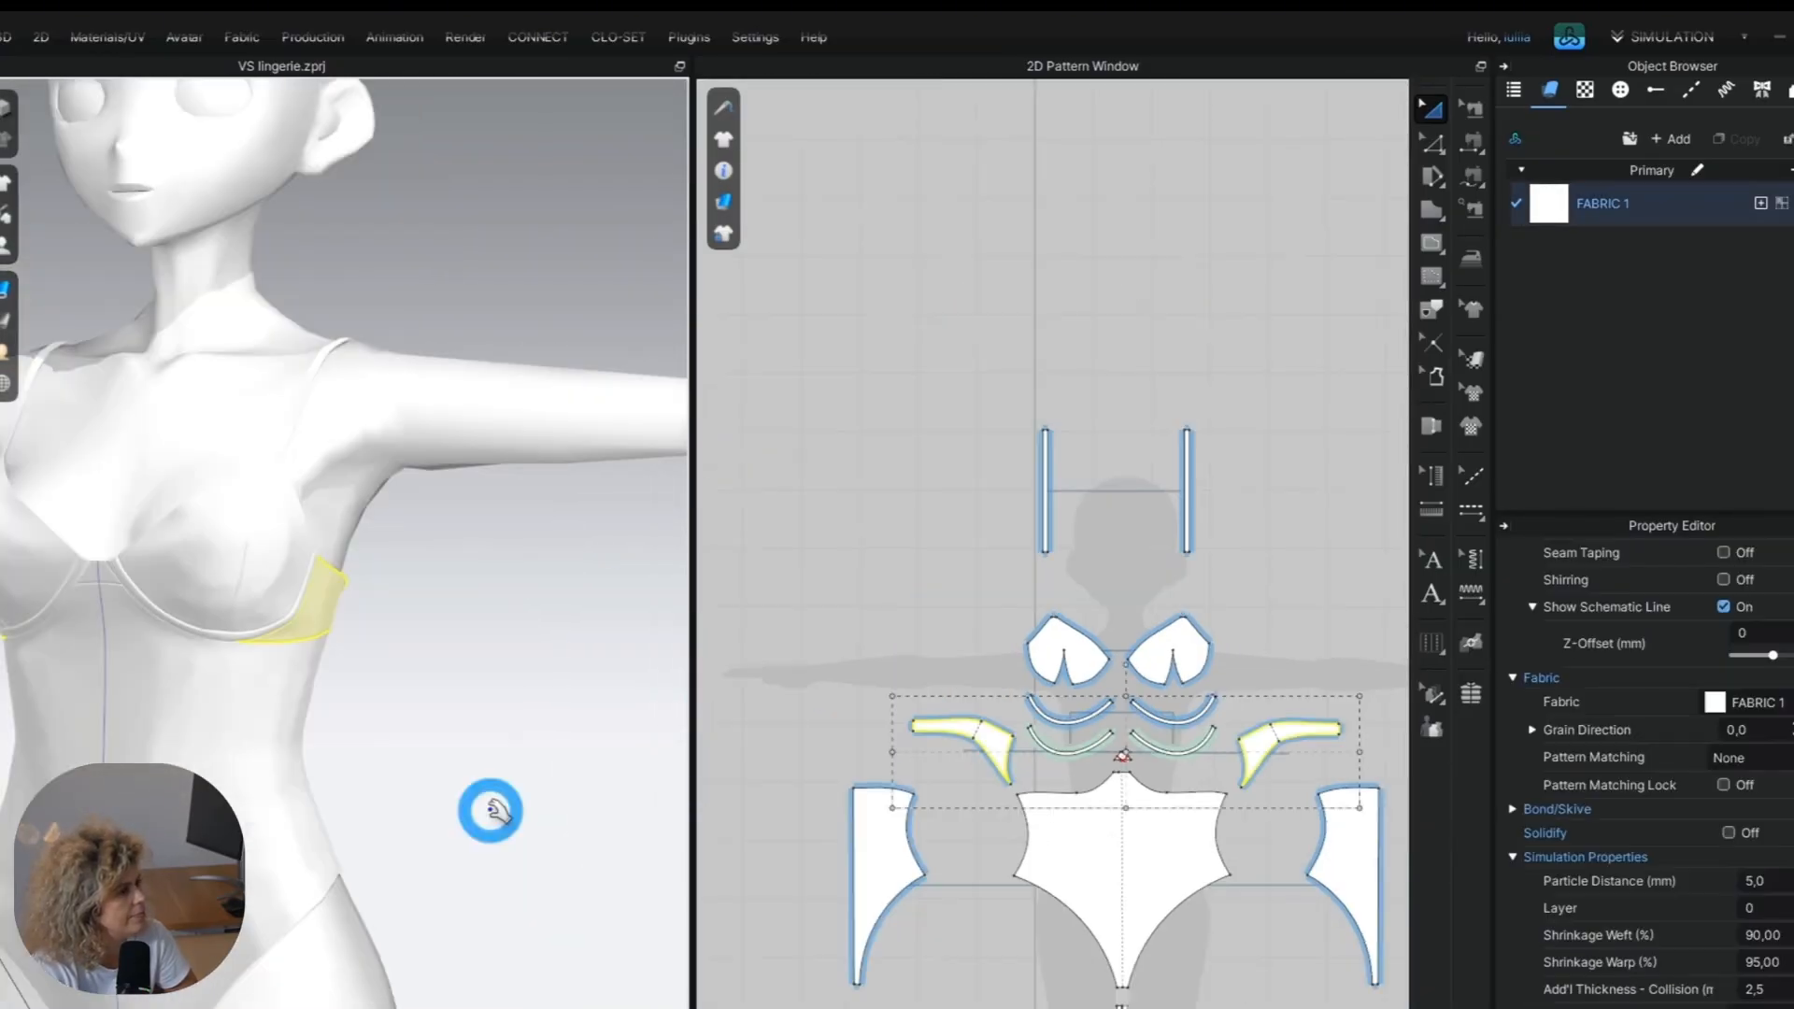
pyautogui.moveTo(510, 718); pyautogui.dragTo(578, 650, button='right')
pyautogui.click(578, 650)
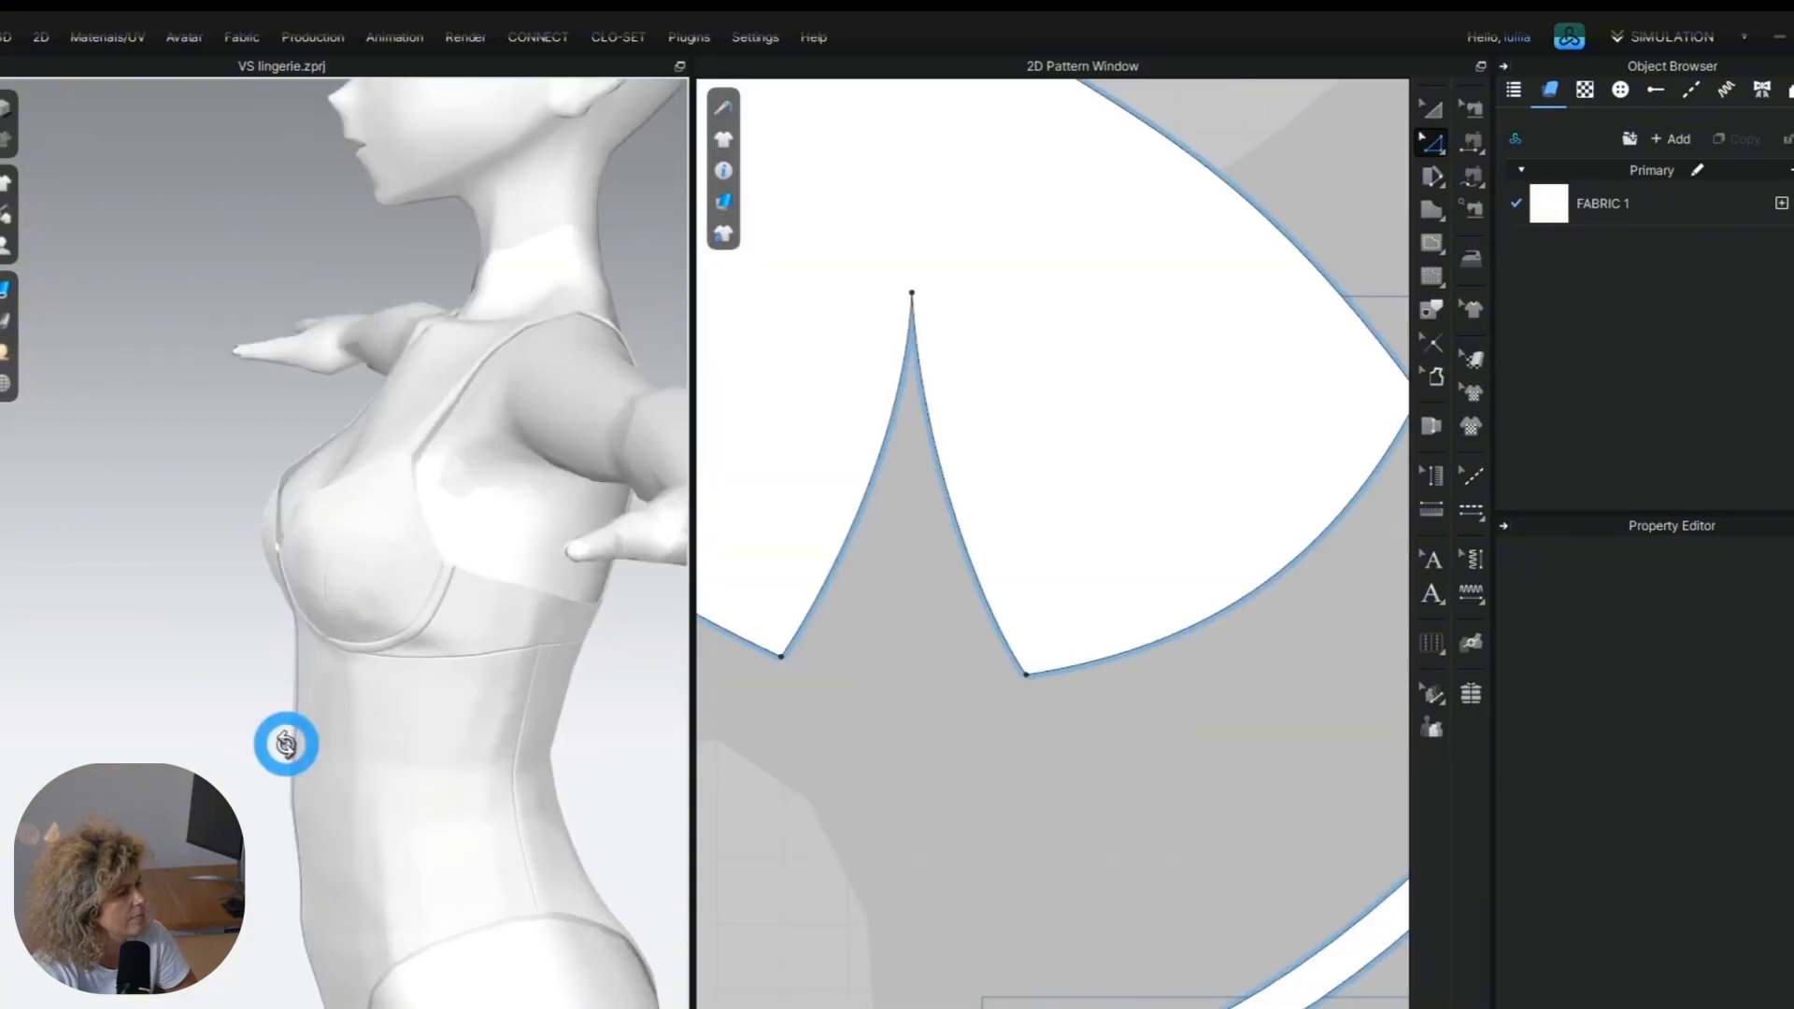
pyautogui.moveTo(284, 745); pyautogui.dragTo(497, 748, button='right')
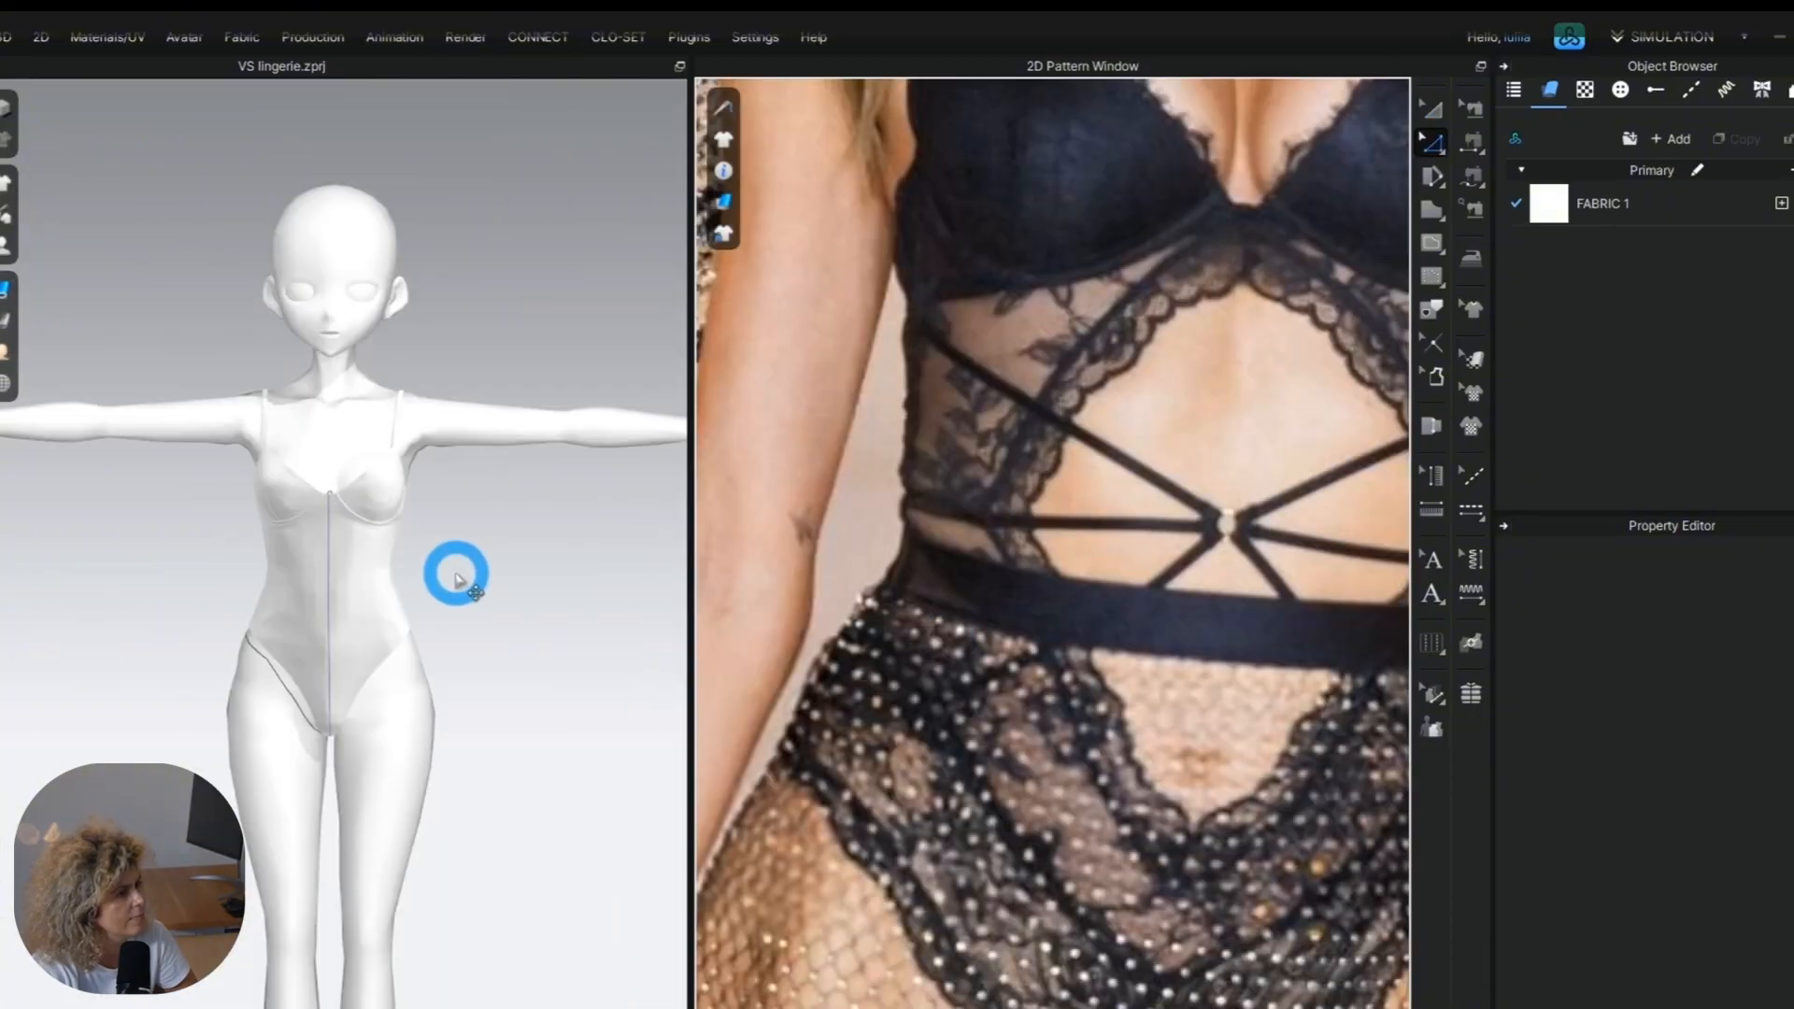
pyautogui.scroll(-3, 1075, 551)
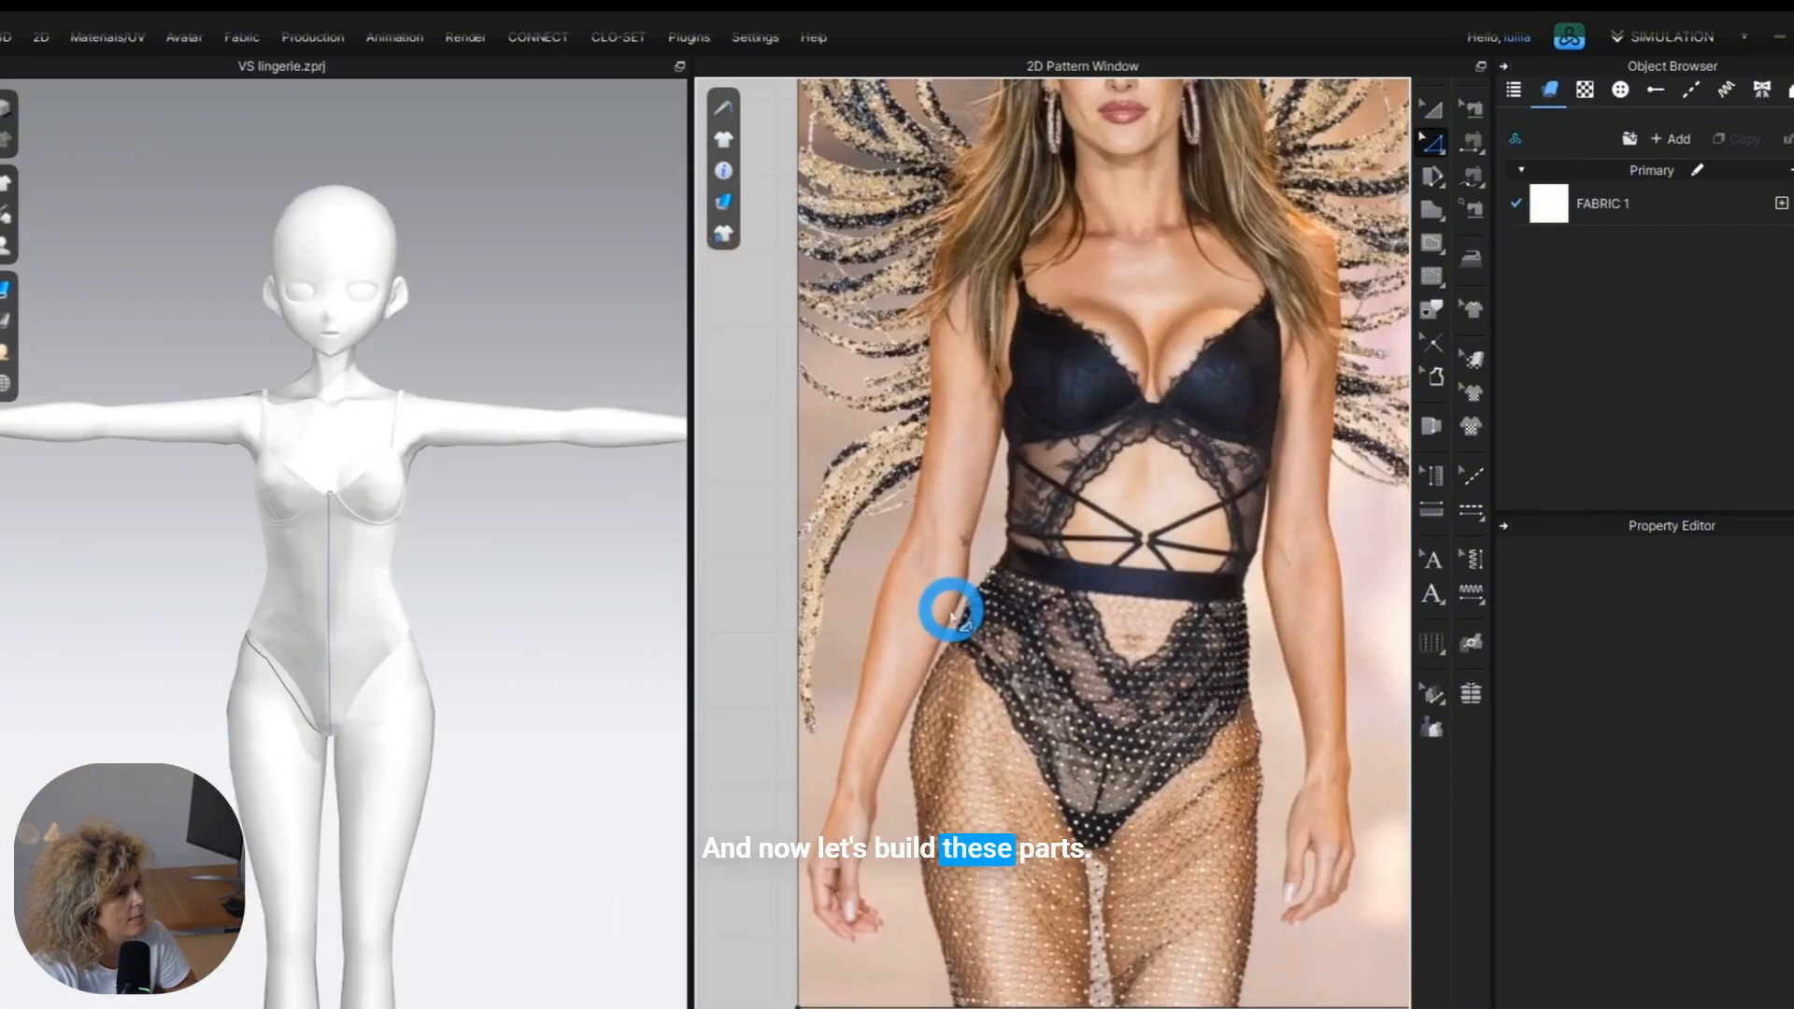
pyautogui.scroll(-3, 951, 612)
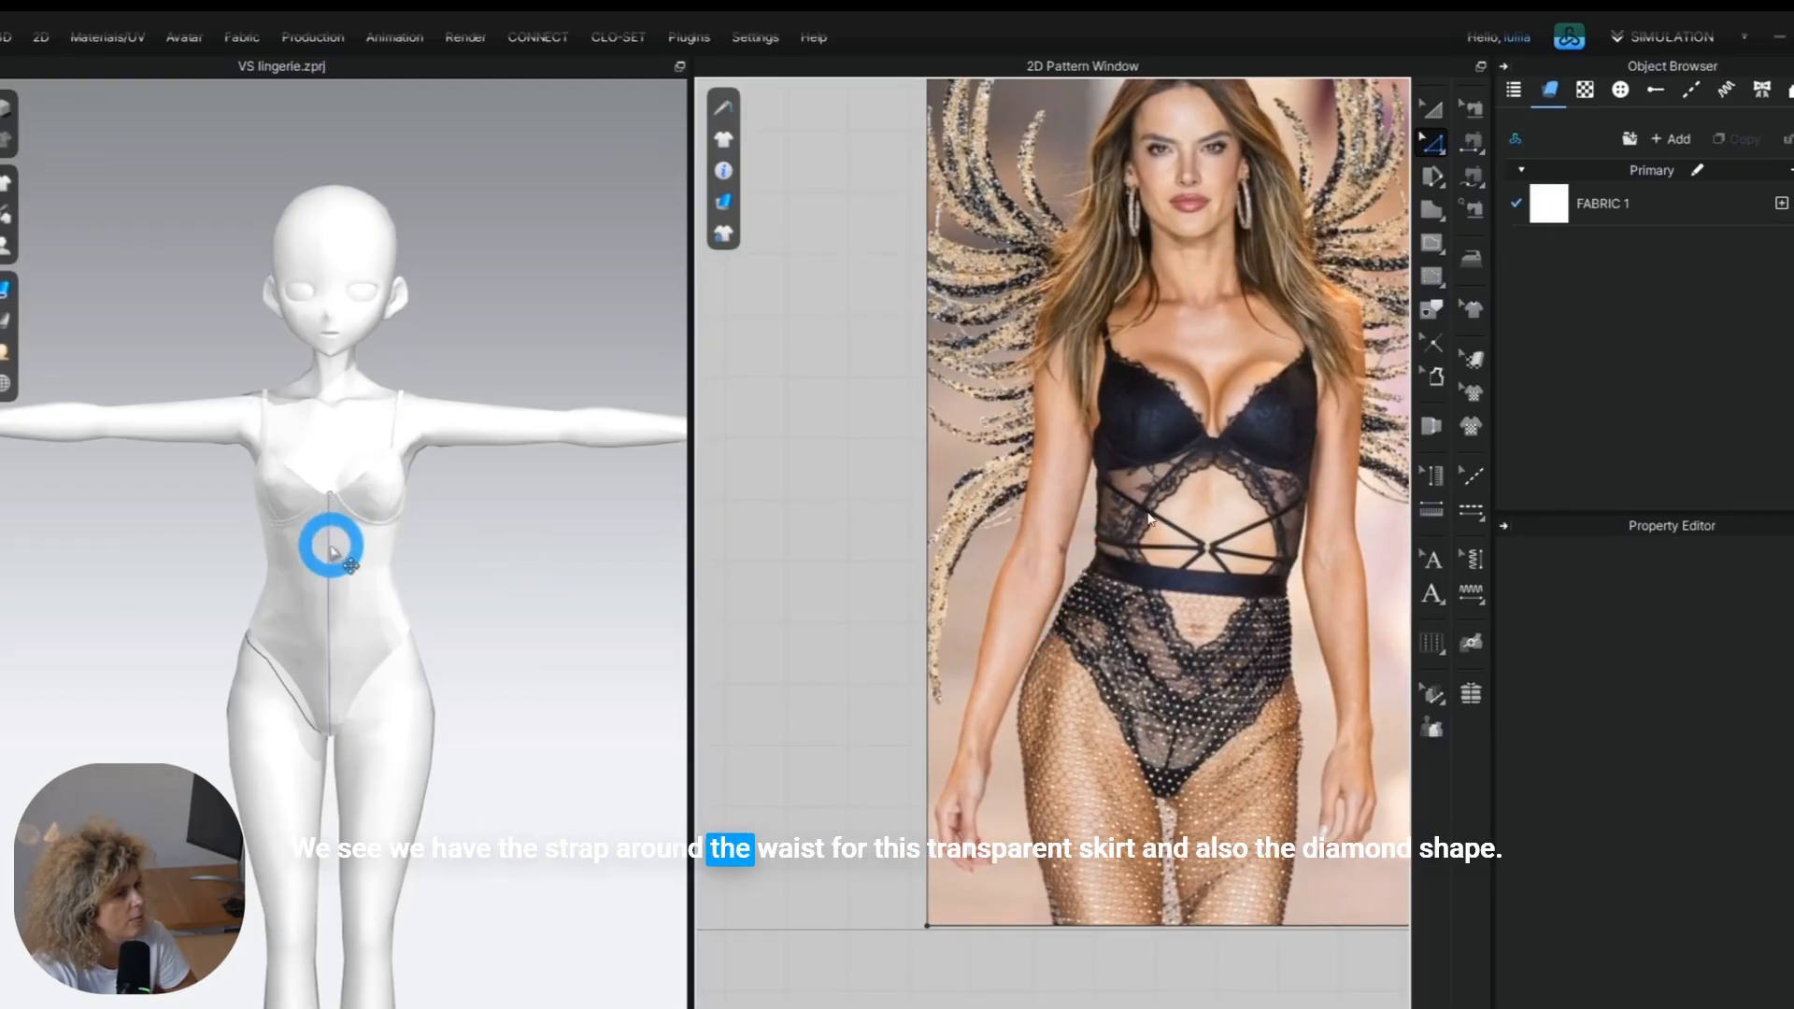
pyautogui.scroll(5, 348, 538)
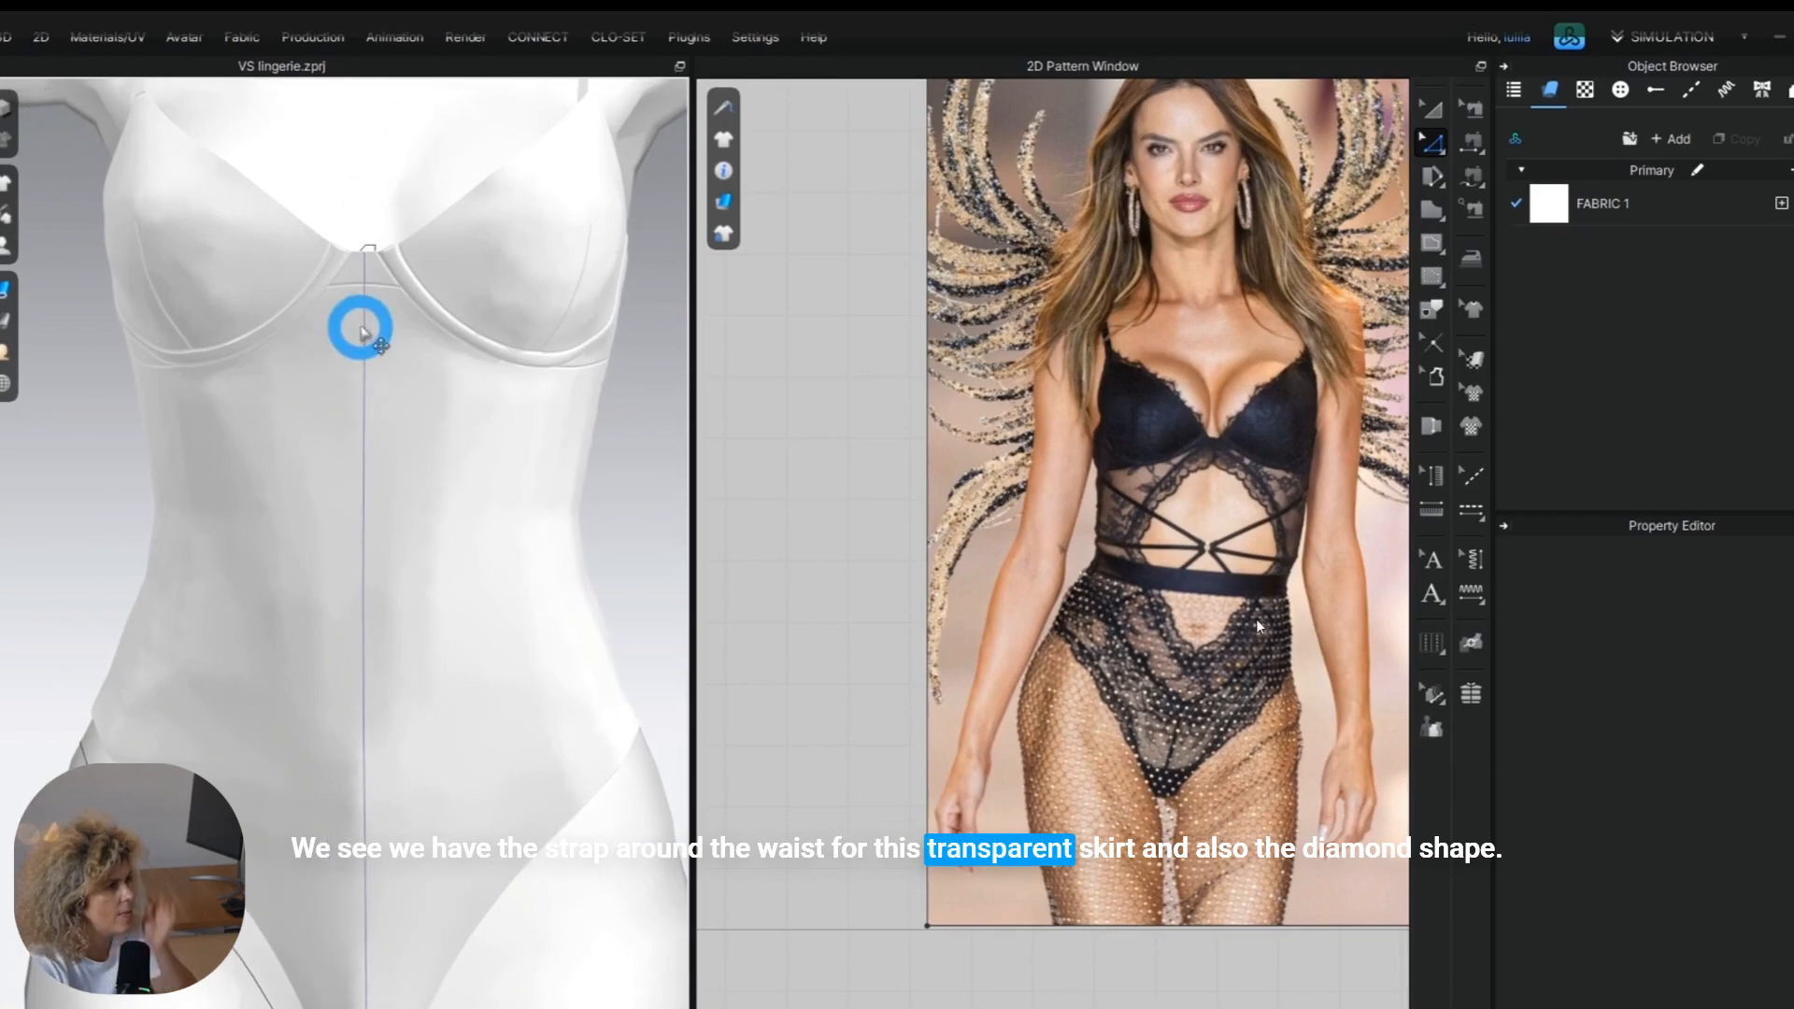
pyautogui.click(361, 300)
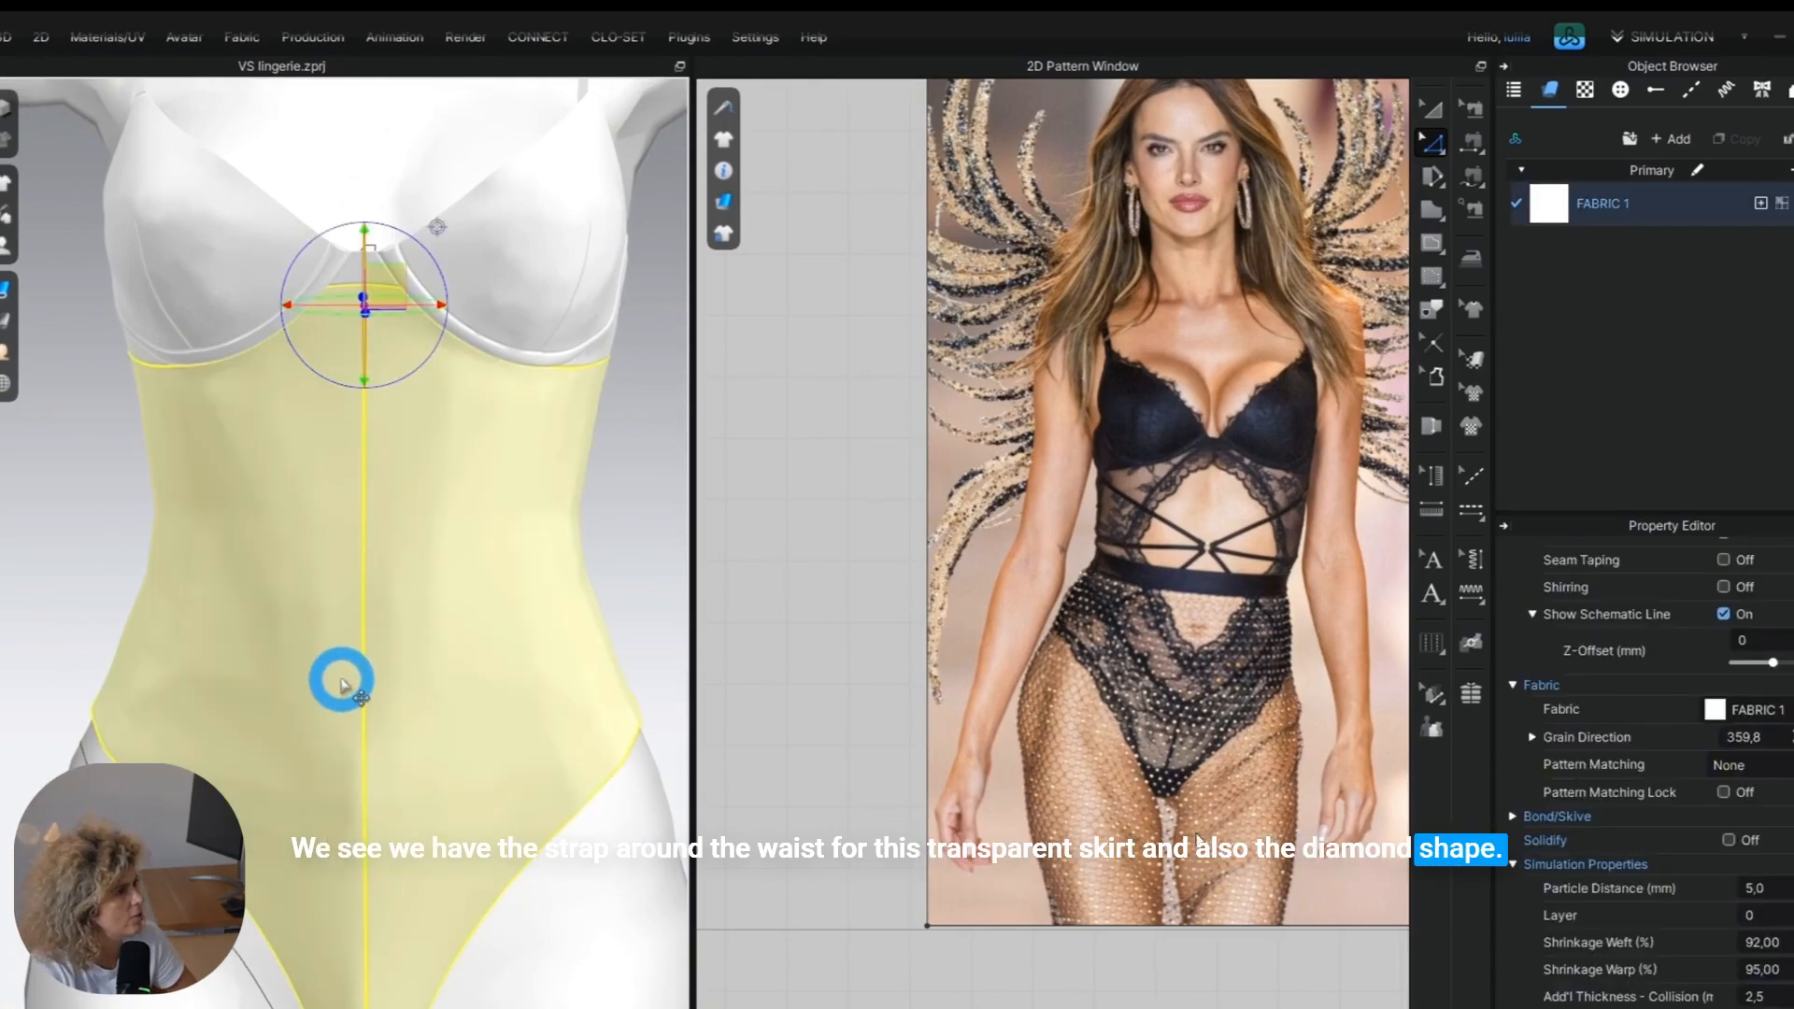
pyautogui.click(437, 781)
pyautogui.moveTo(437, 781); pyautogui.dragTo(389, 803)
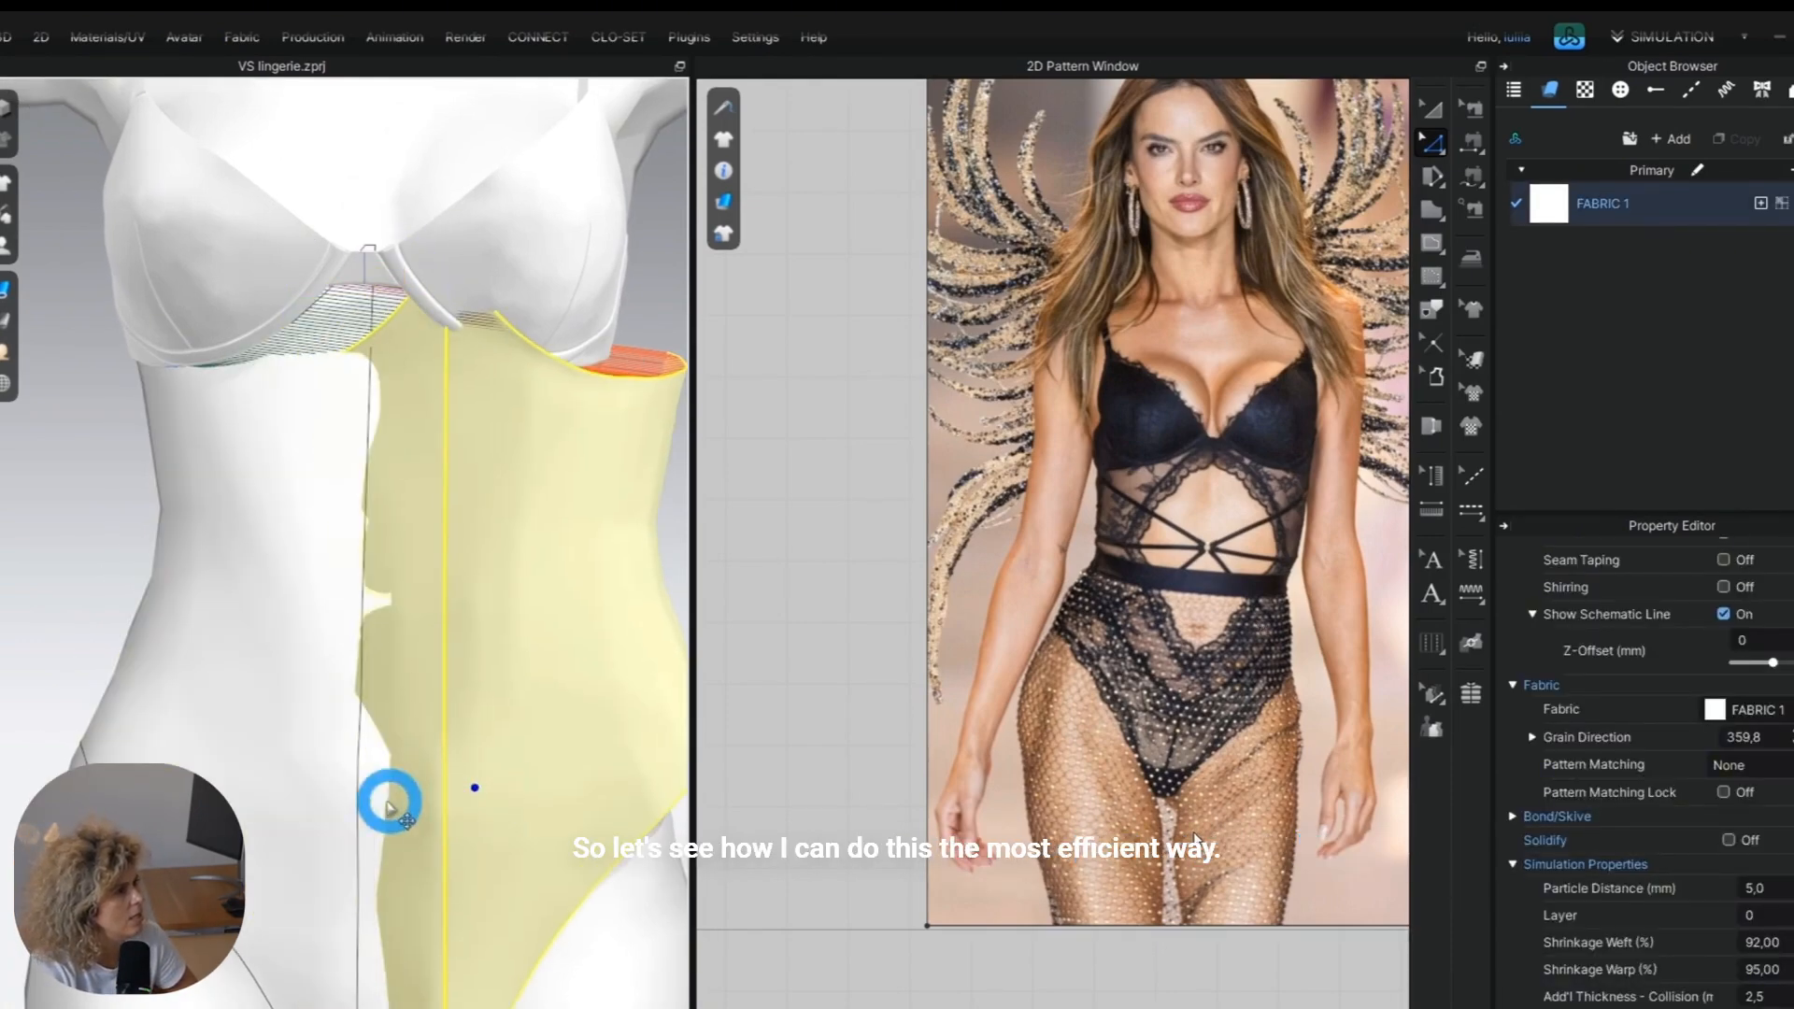
pyautogui.hotkey('ctrl', 'z')
# Convert the vertical centre baseline of the front panel to an internal line.
pyautogui.click(979, 458)
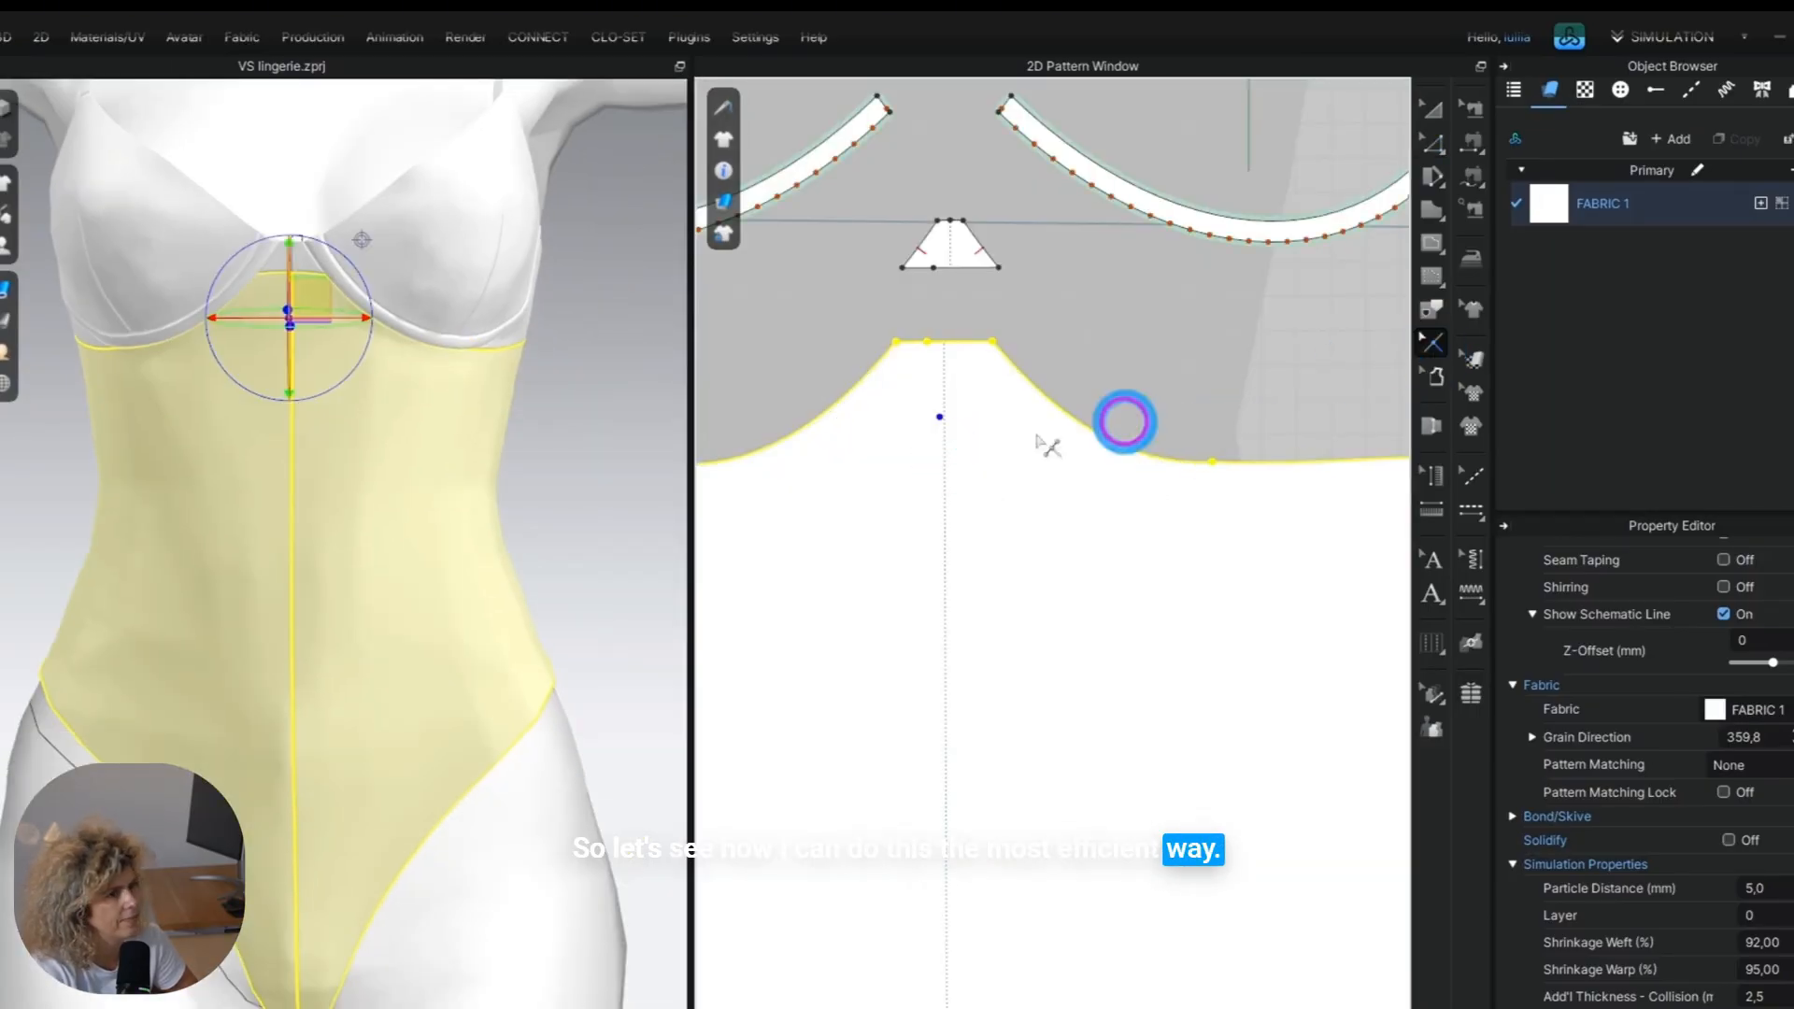
pyautogui.click(1021, 481)
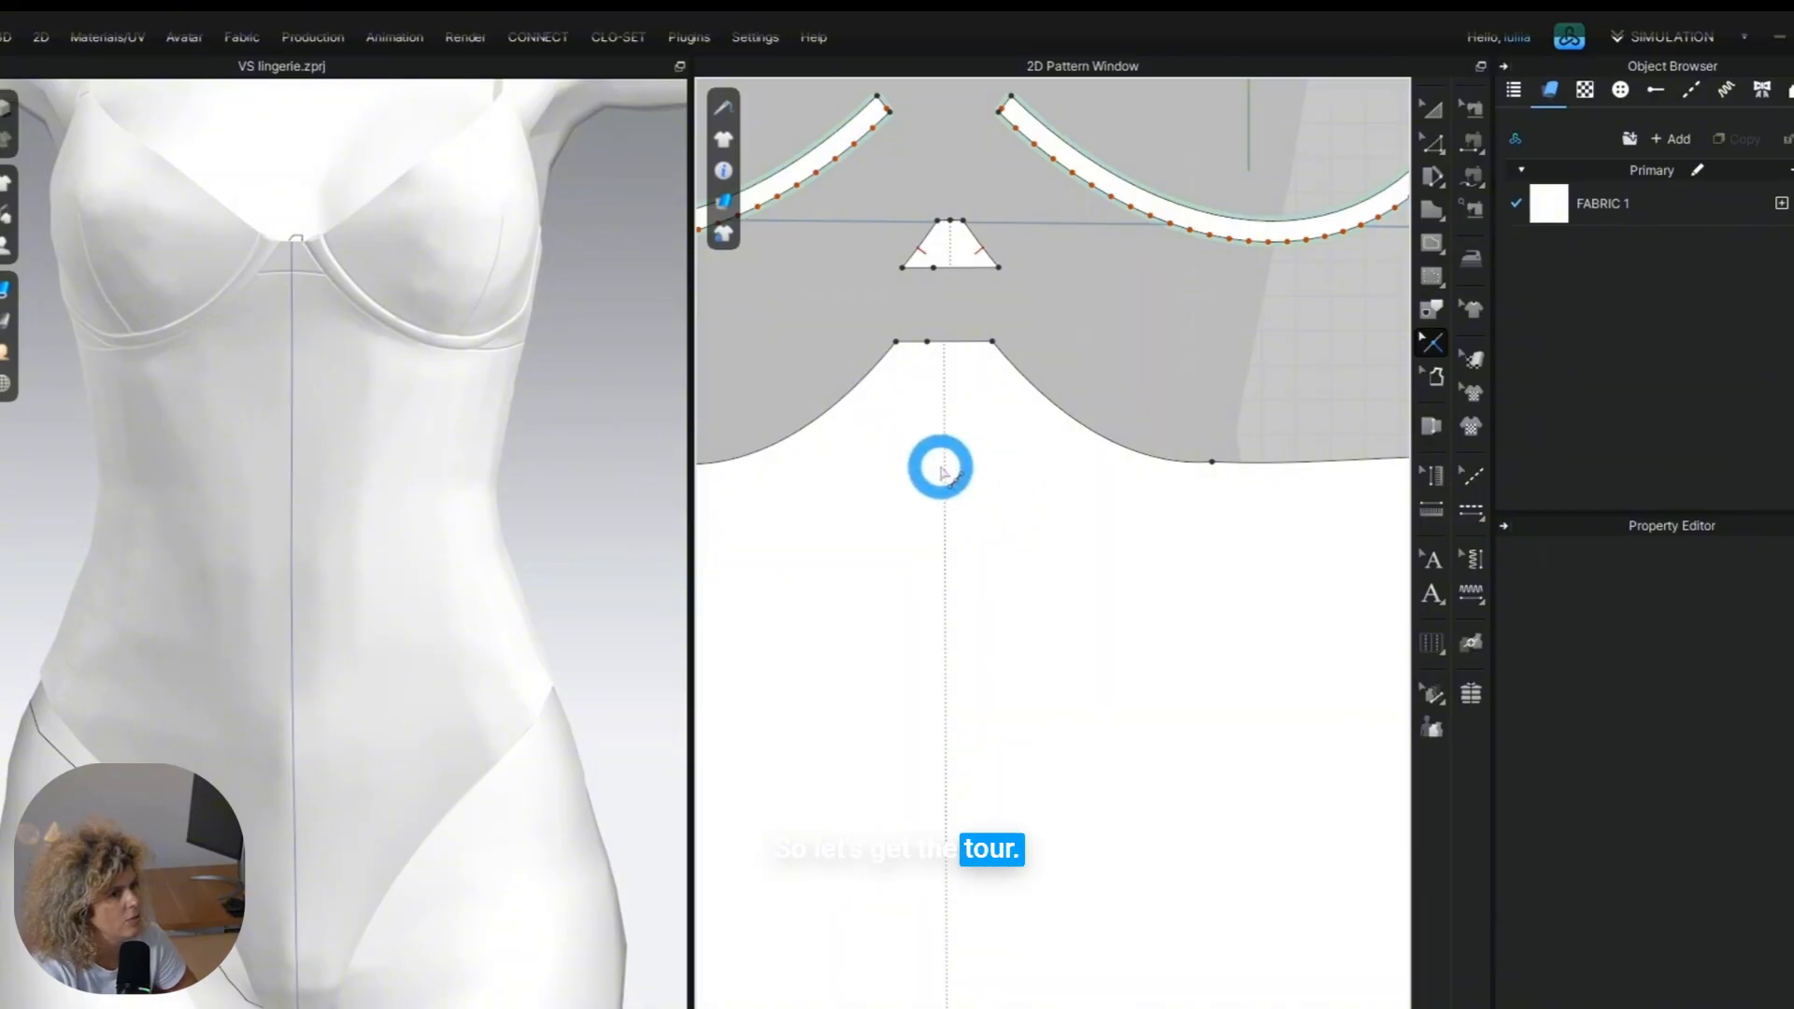
pyautogui.click(1433, 142)
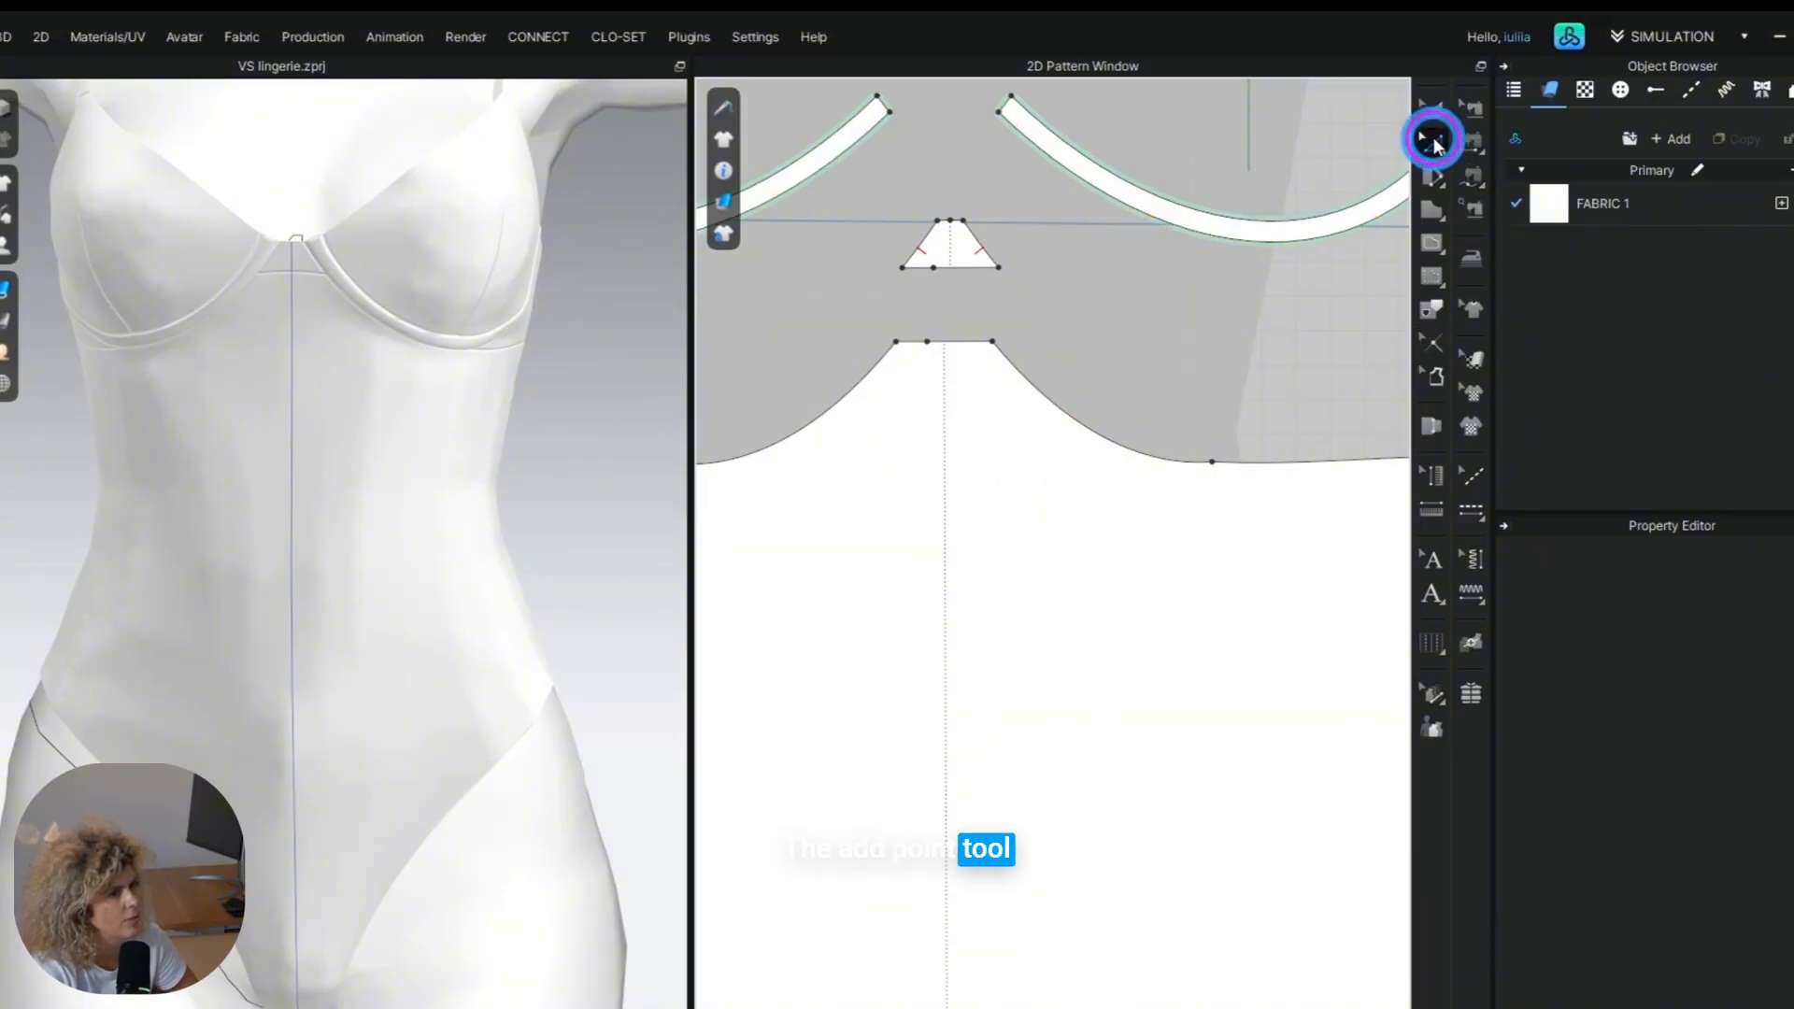
pyautogui.rightClick(946, 393)
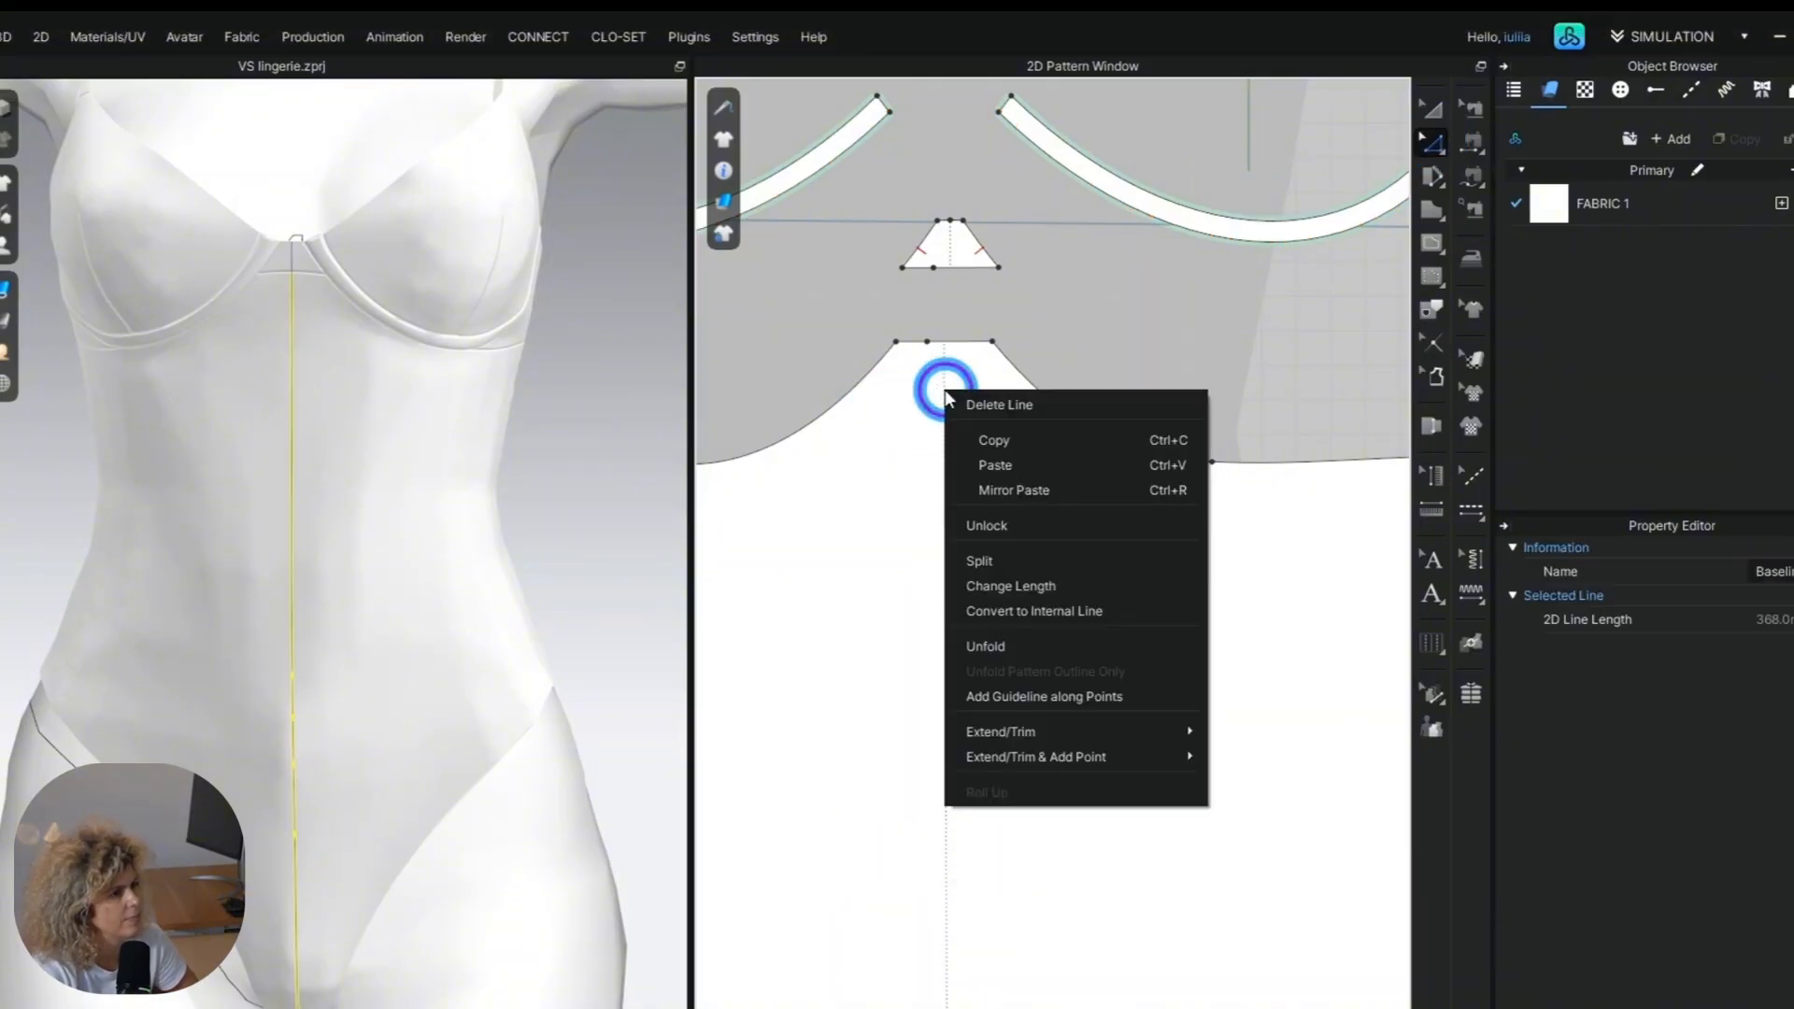
pyautogui.click(1063, 611)
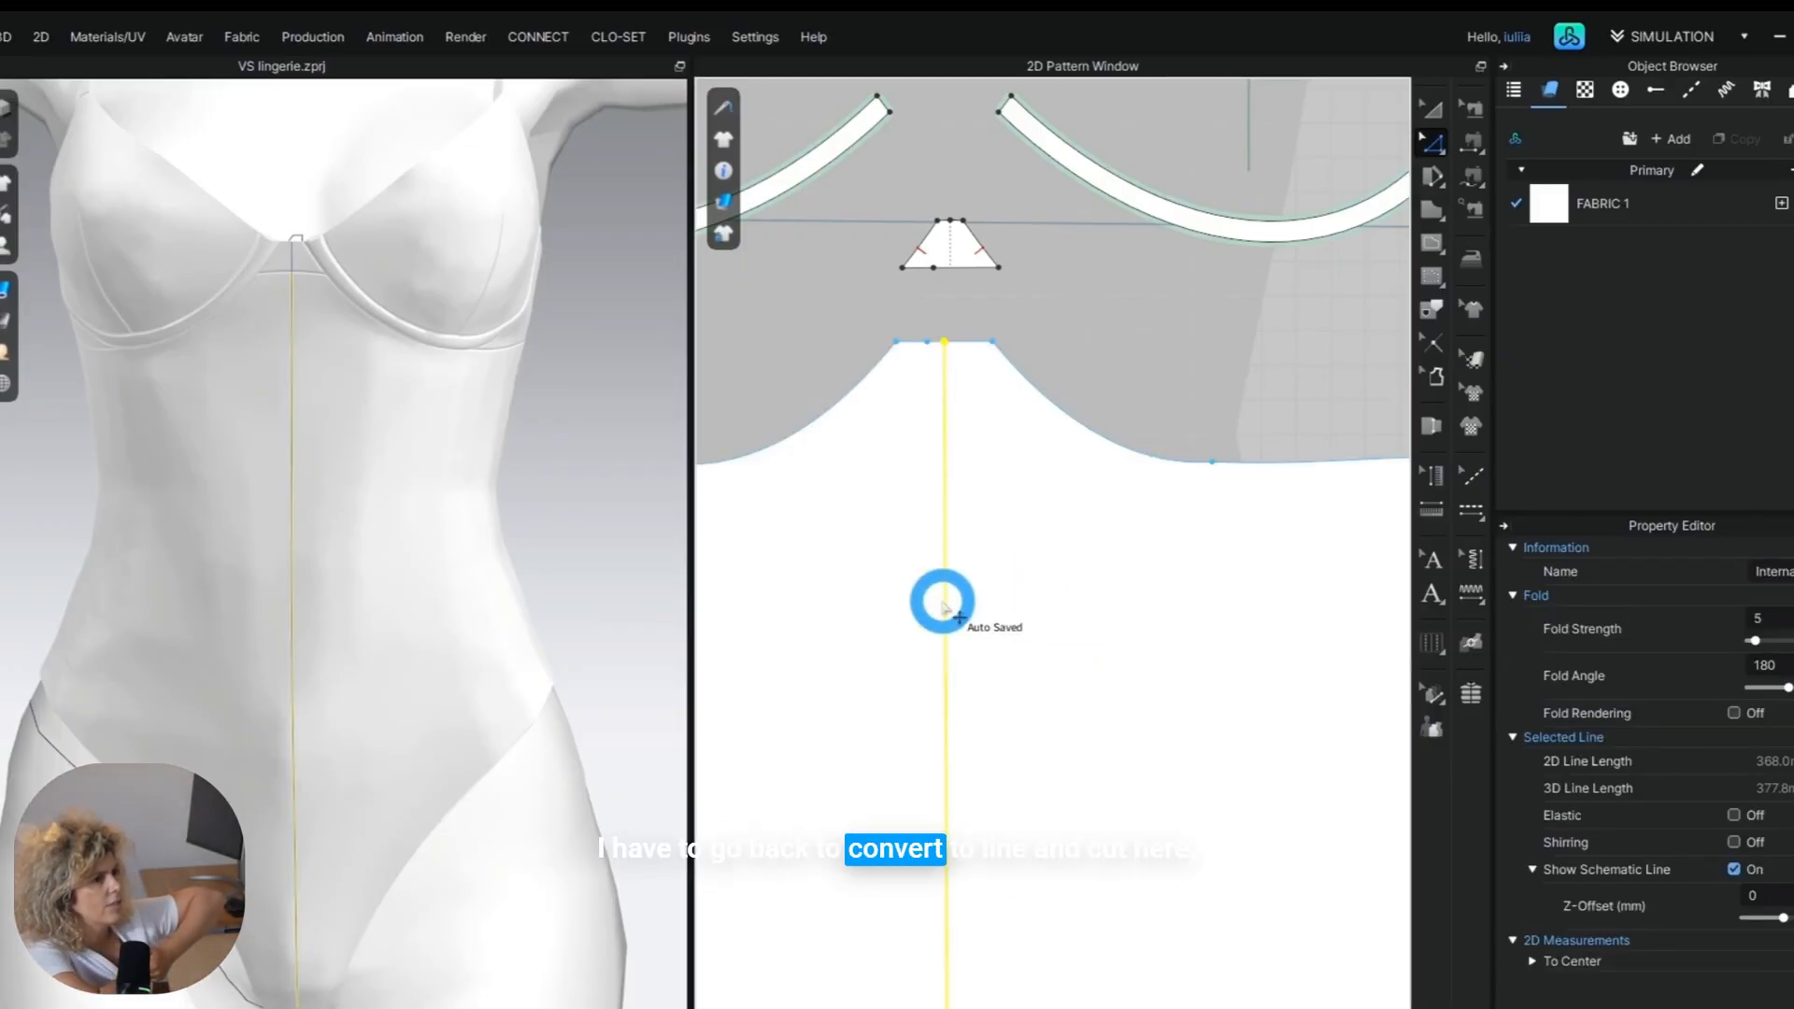
# Cut the front panel along its centre line into two symmetric halves and space them apart in the pattern layout.
pyautogui.scroll(-5, 942, 603)
pyautogui.click(1434, 105)
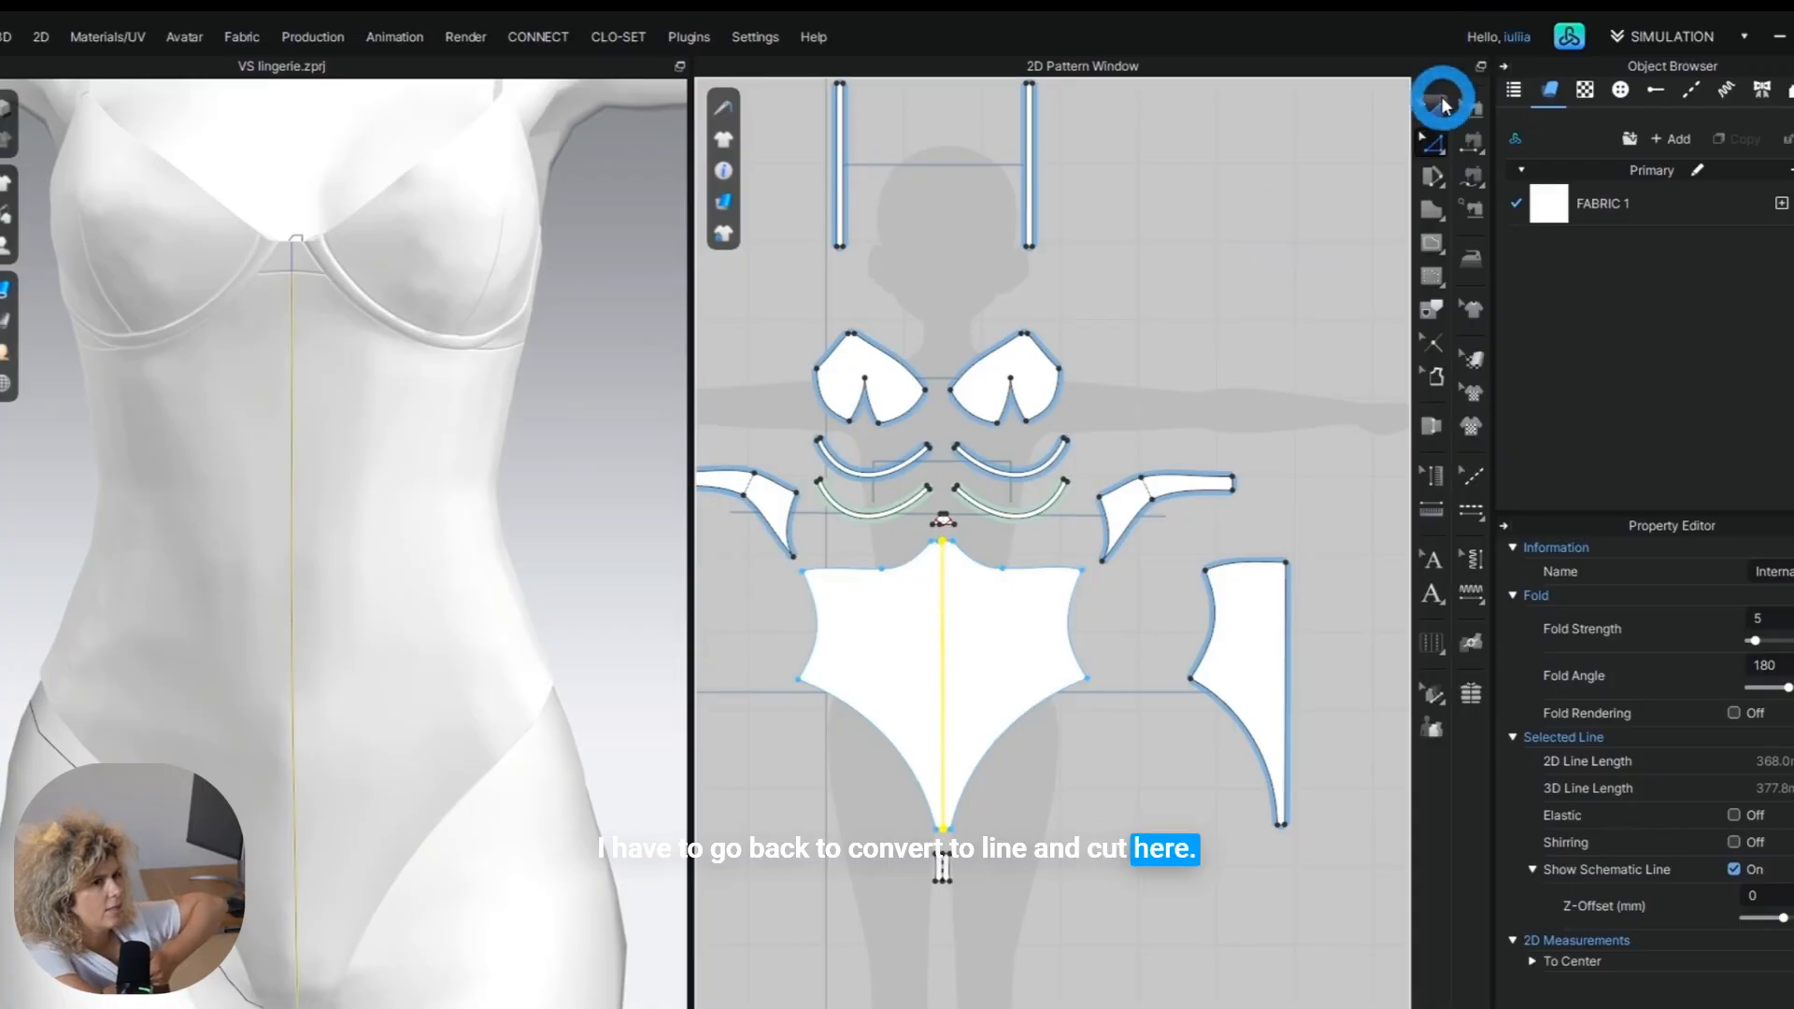
pyautogui.click(886, 612)
pyautogui.click(864, 811)
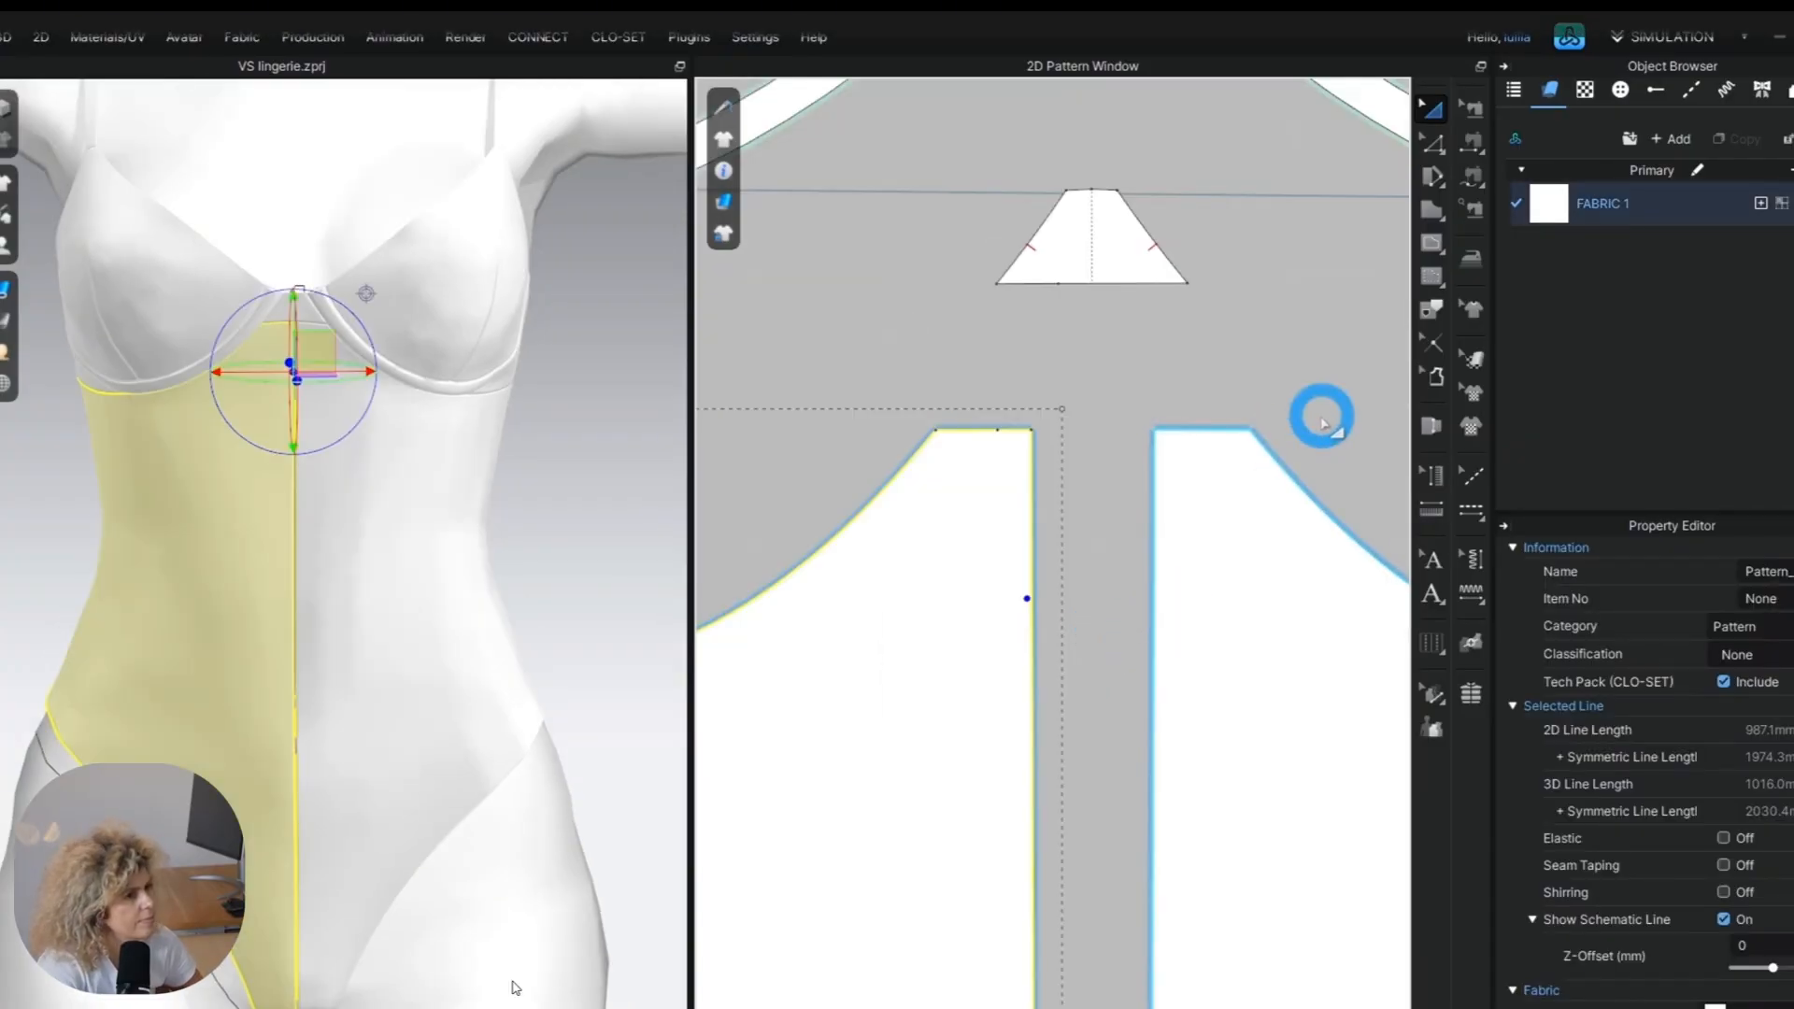
# Add a notch near the top of the centre-front edge on the symmetric front halves.
pyautogui.click(1032, 597)
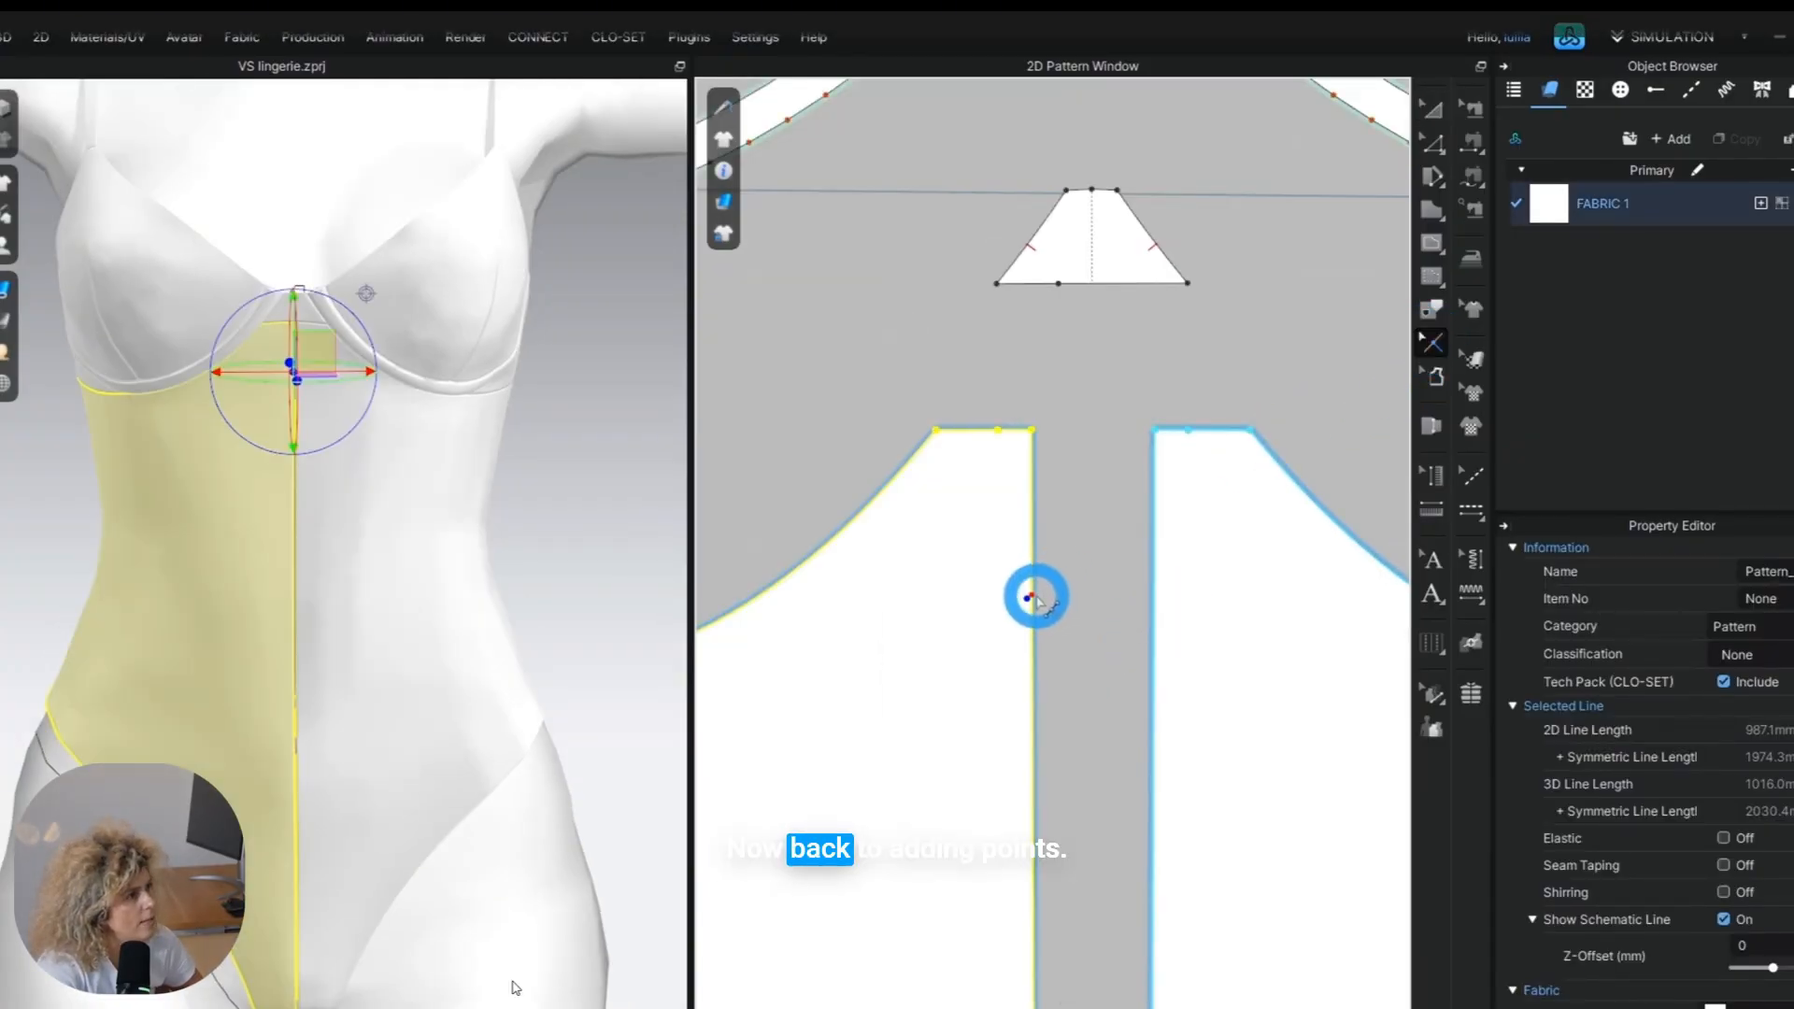
pyautogui.click(1031, 597)
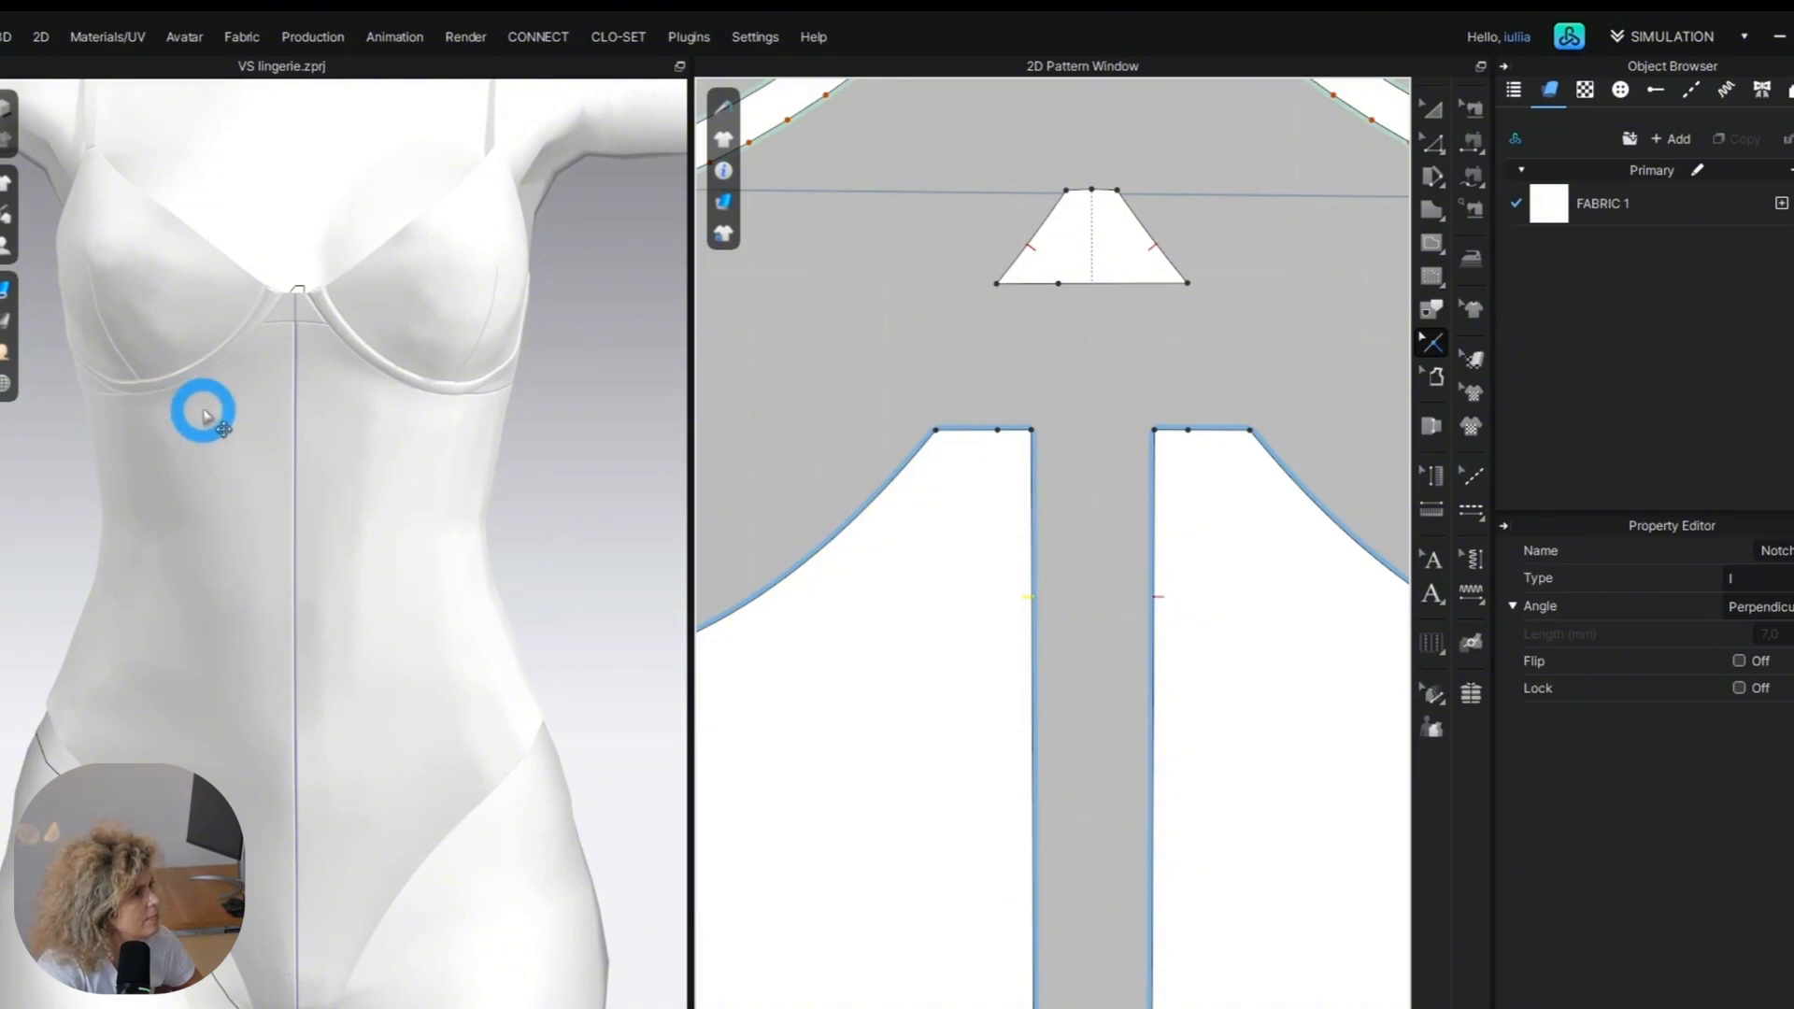
pyautogui.scroll(-5, 1082, 654)
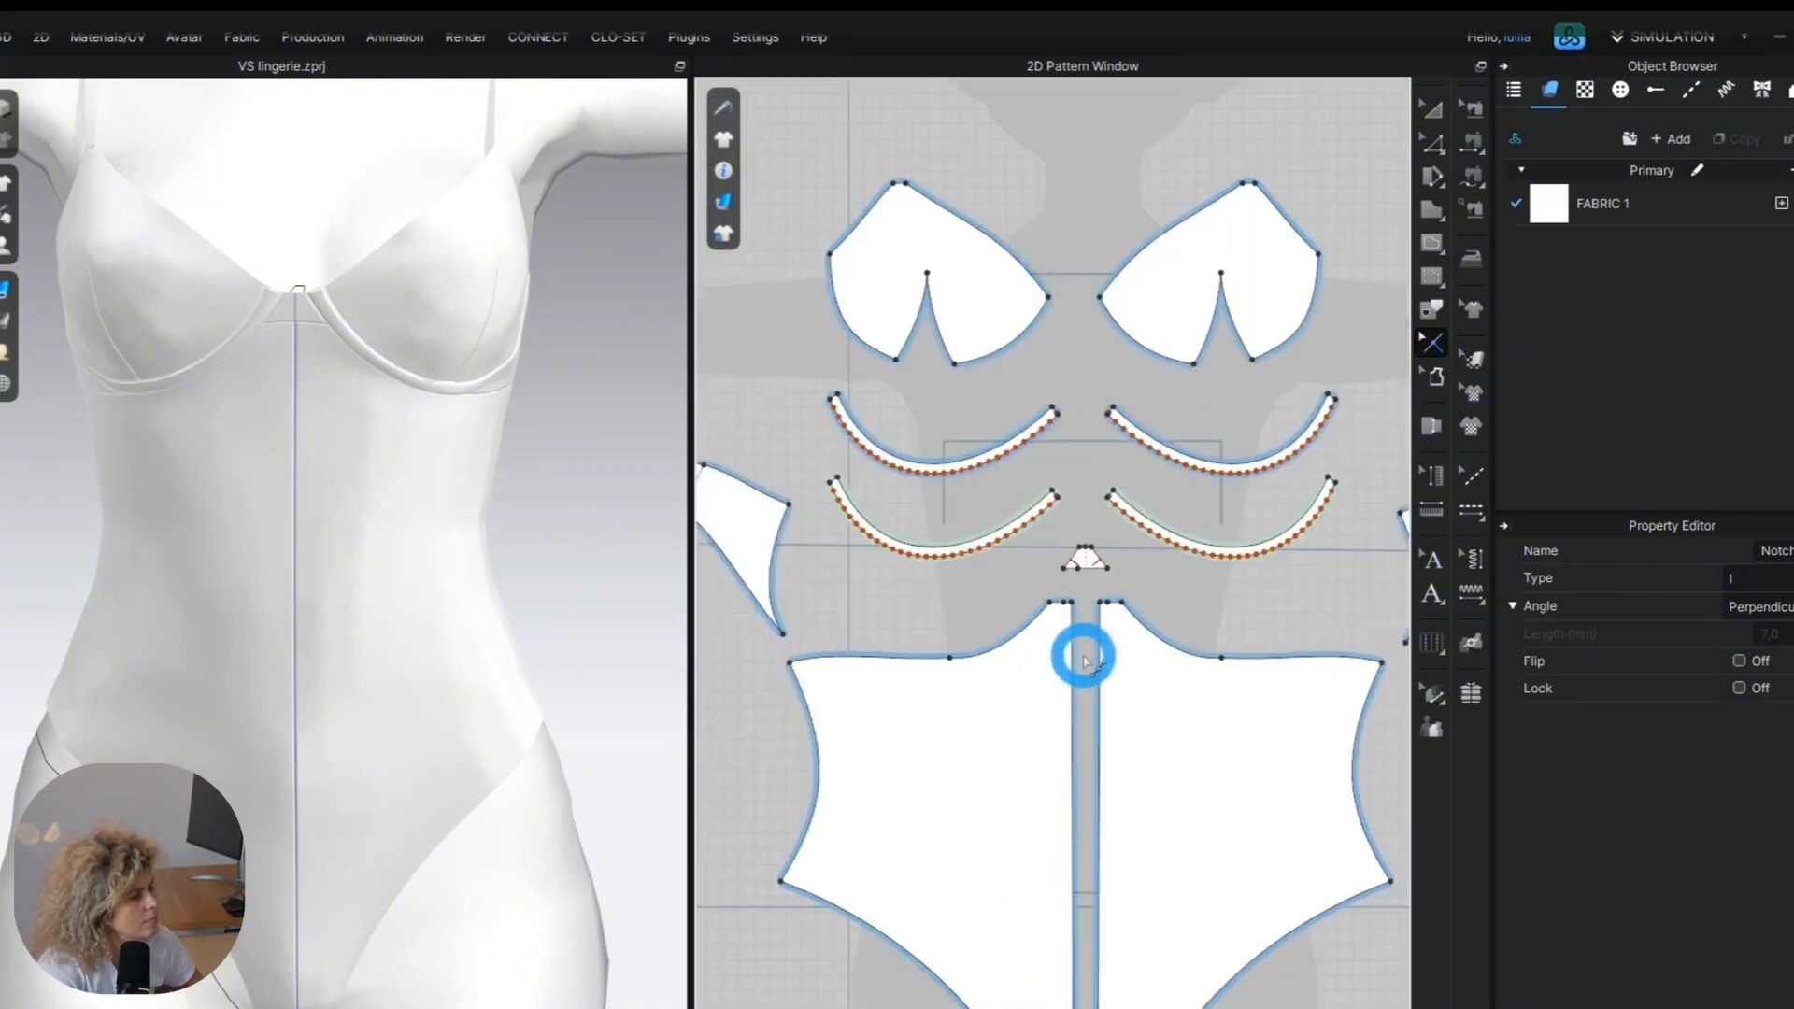
# Draw a horizontal internal line about 165 mm long across the front half at the waist, from side seam to centre edge.
pyautogui.click(100, 557)
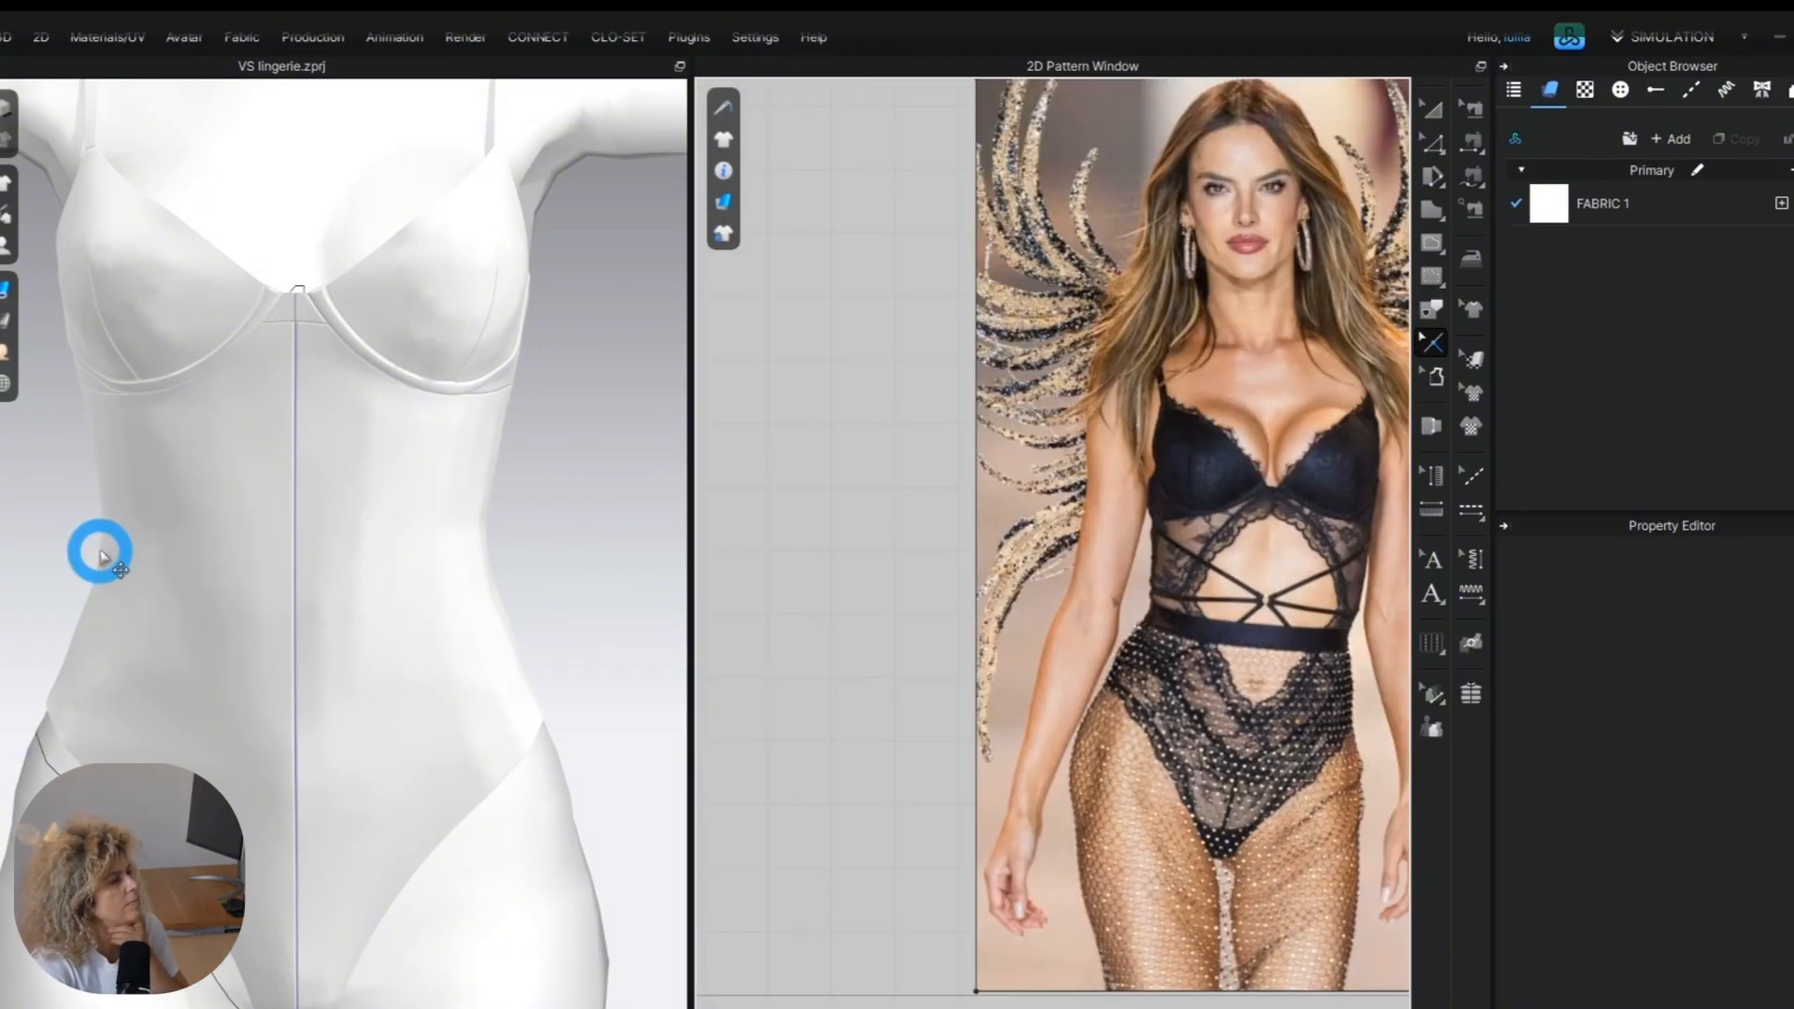
pyautogui.click(808, 651)
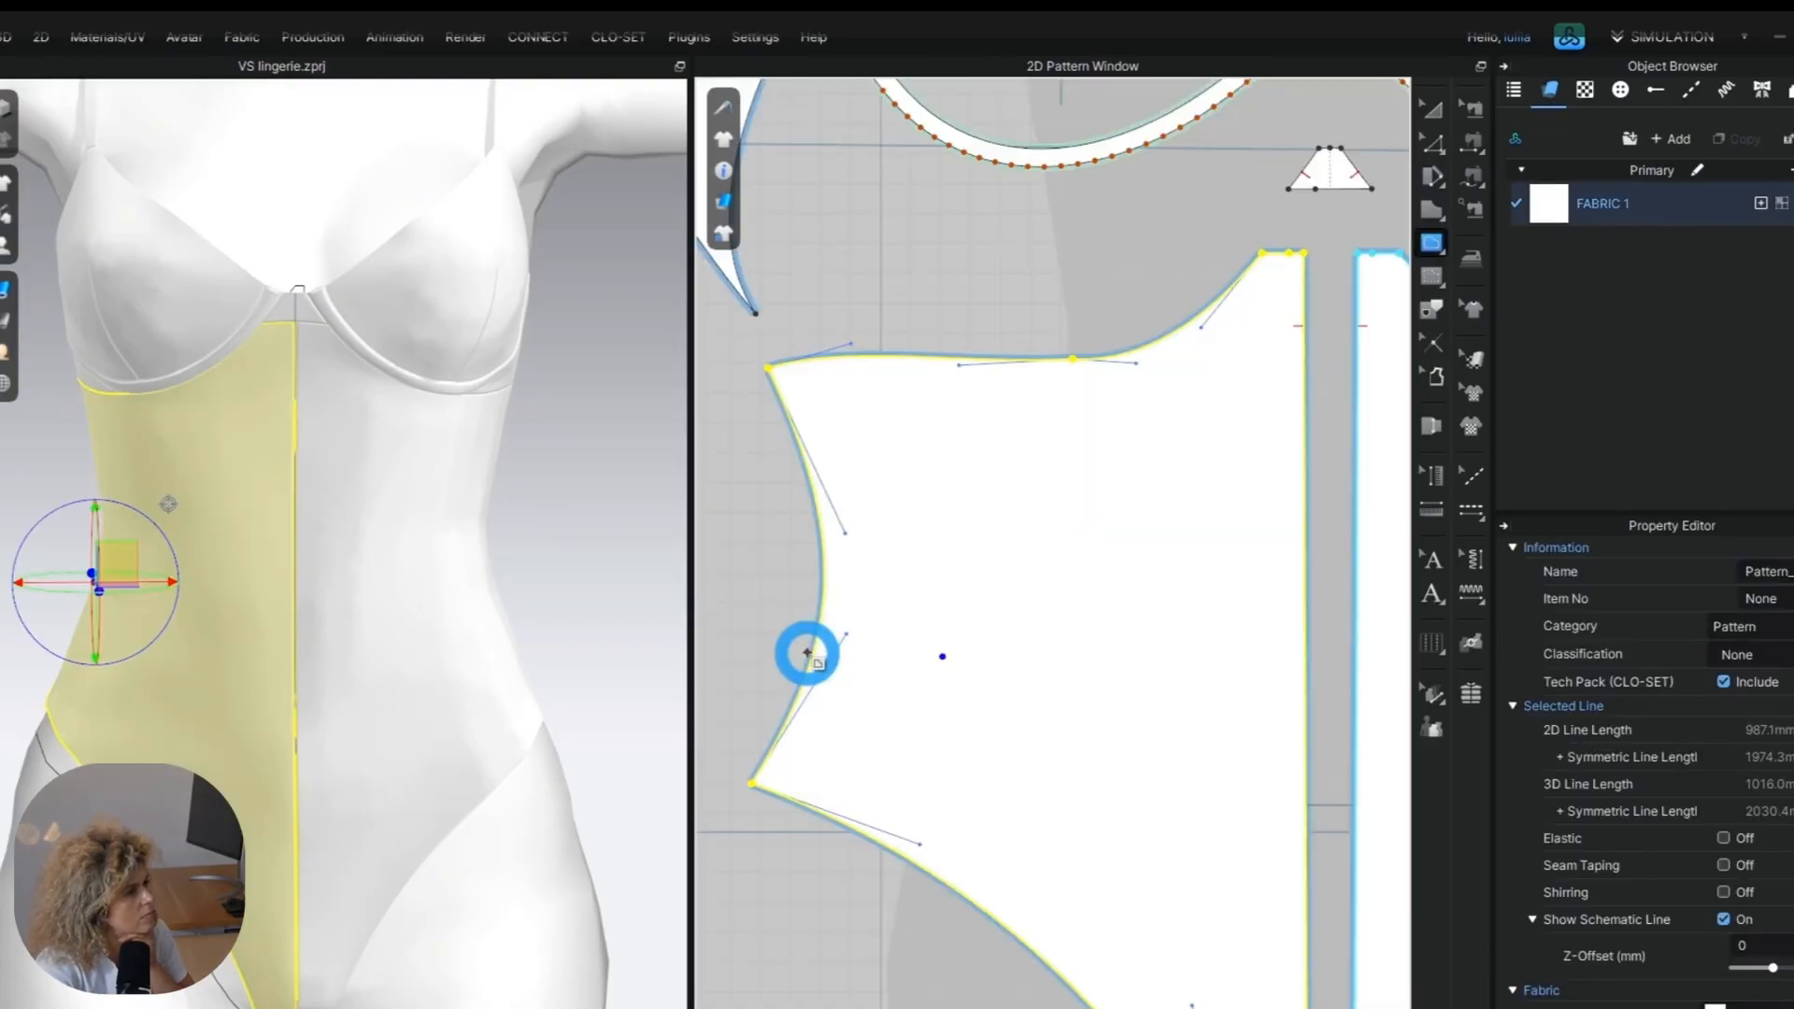
pyautogui.click(872, 643)
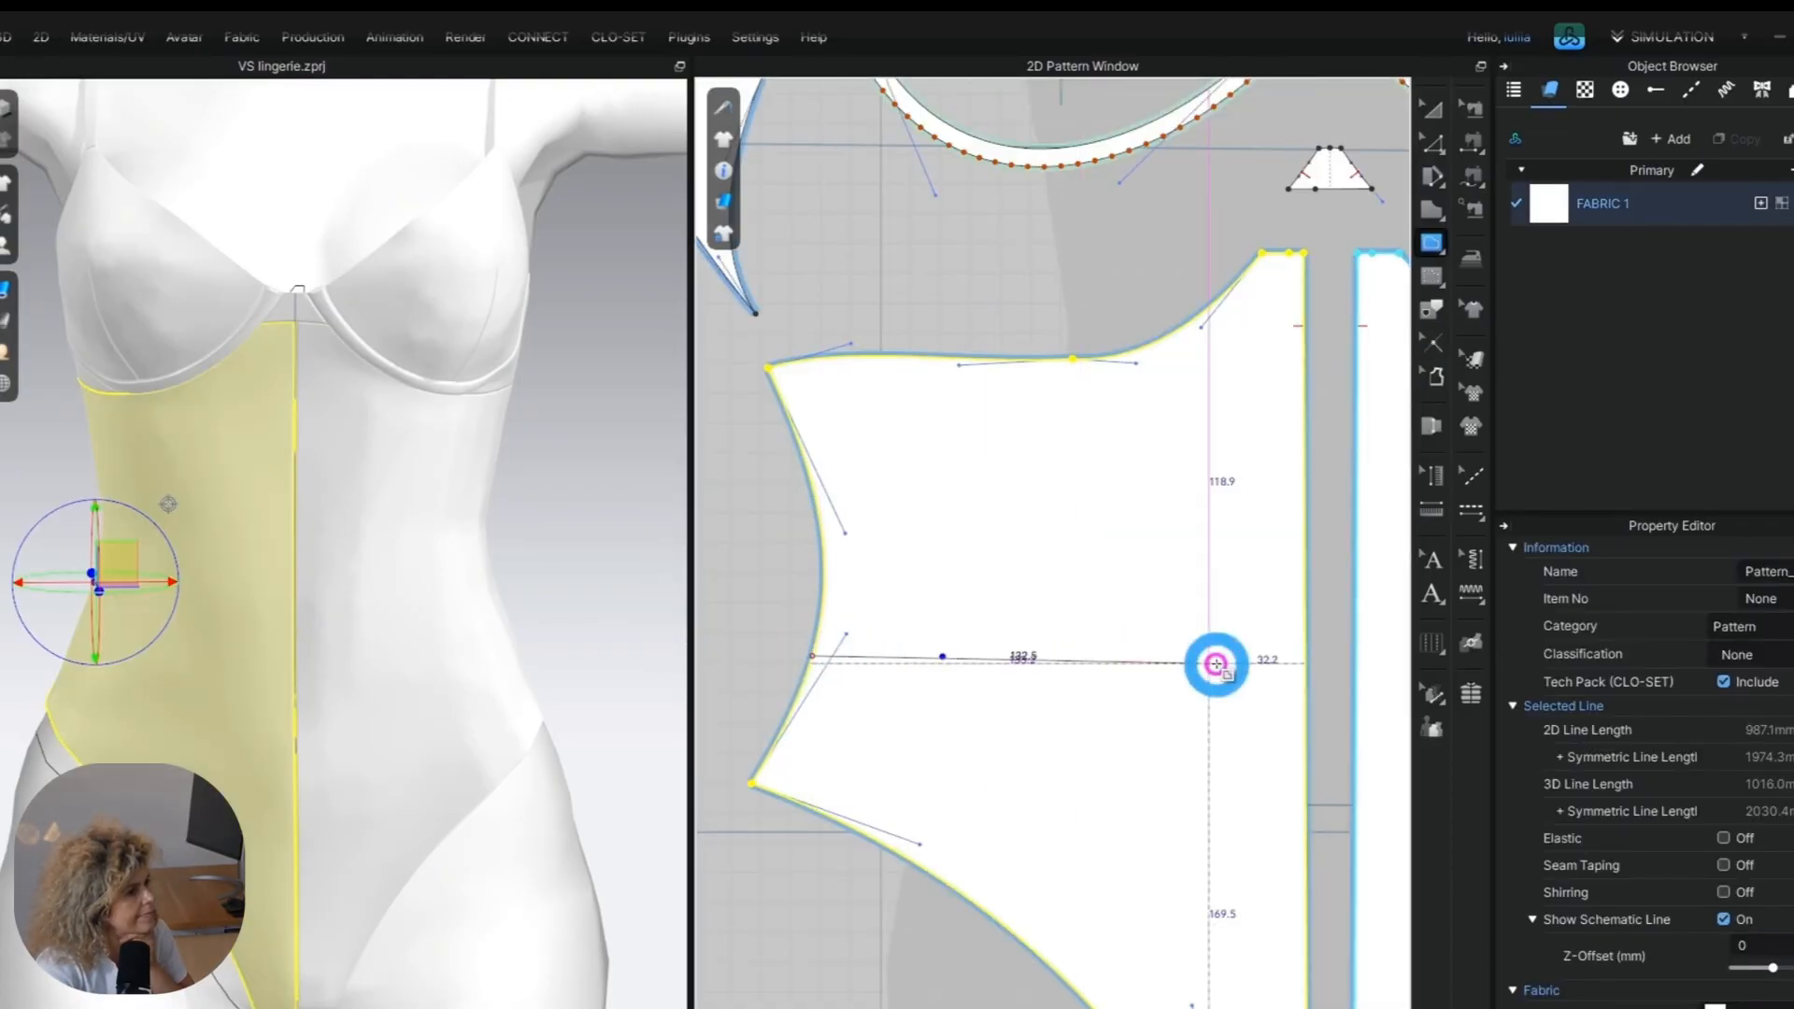
pyautogui.click(1303, 658)
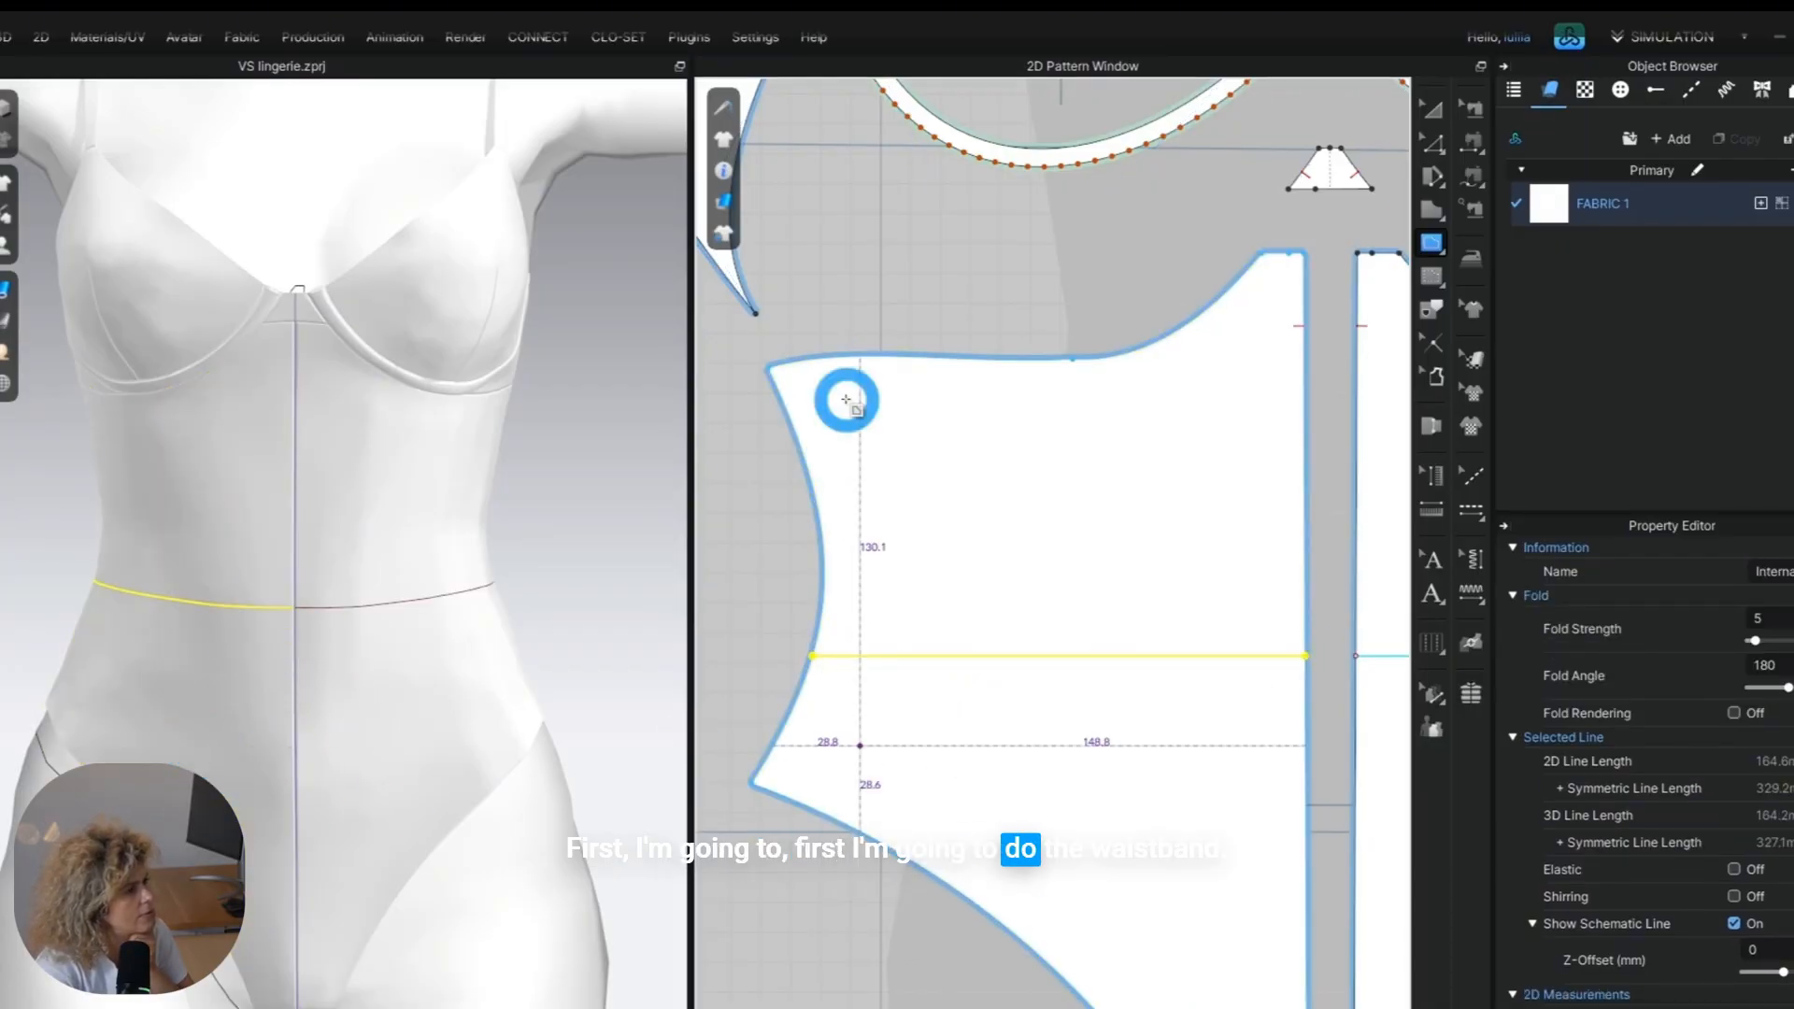
# Move the horizontal waist line slightly lower on the front half, keeping it between the side seam and centre edge.
pyautogui.click(1432, 142)
pyautogui.scroll(2, 903, 647)
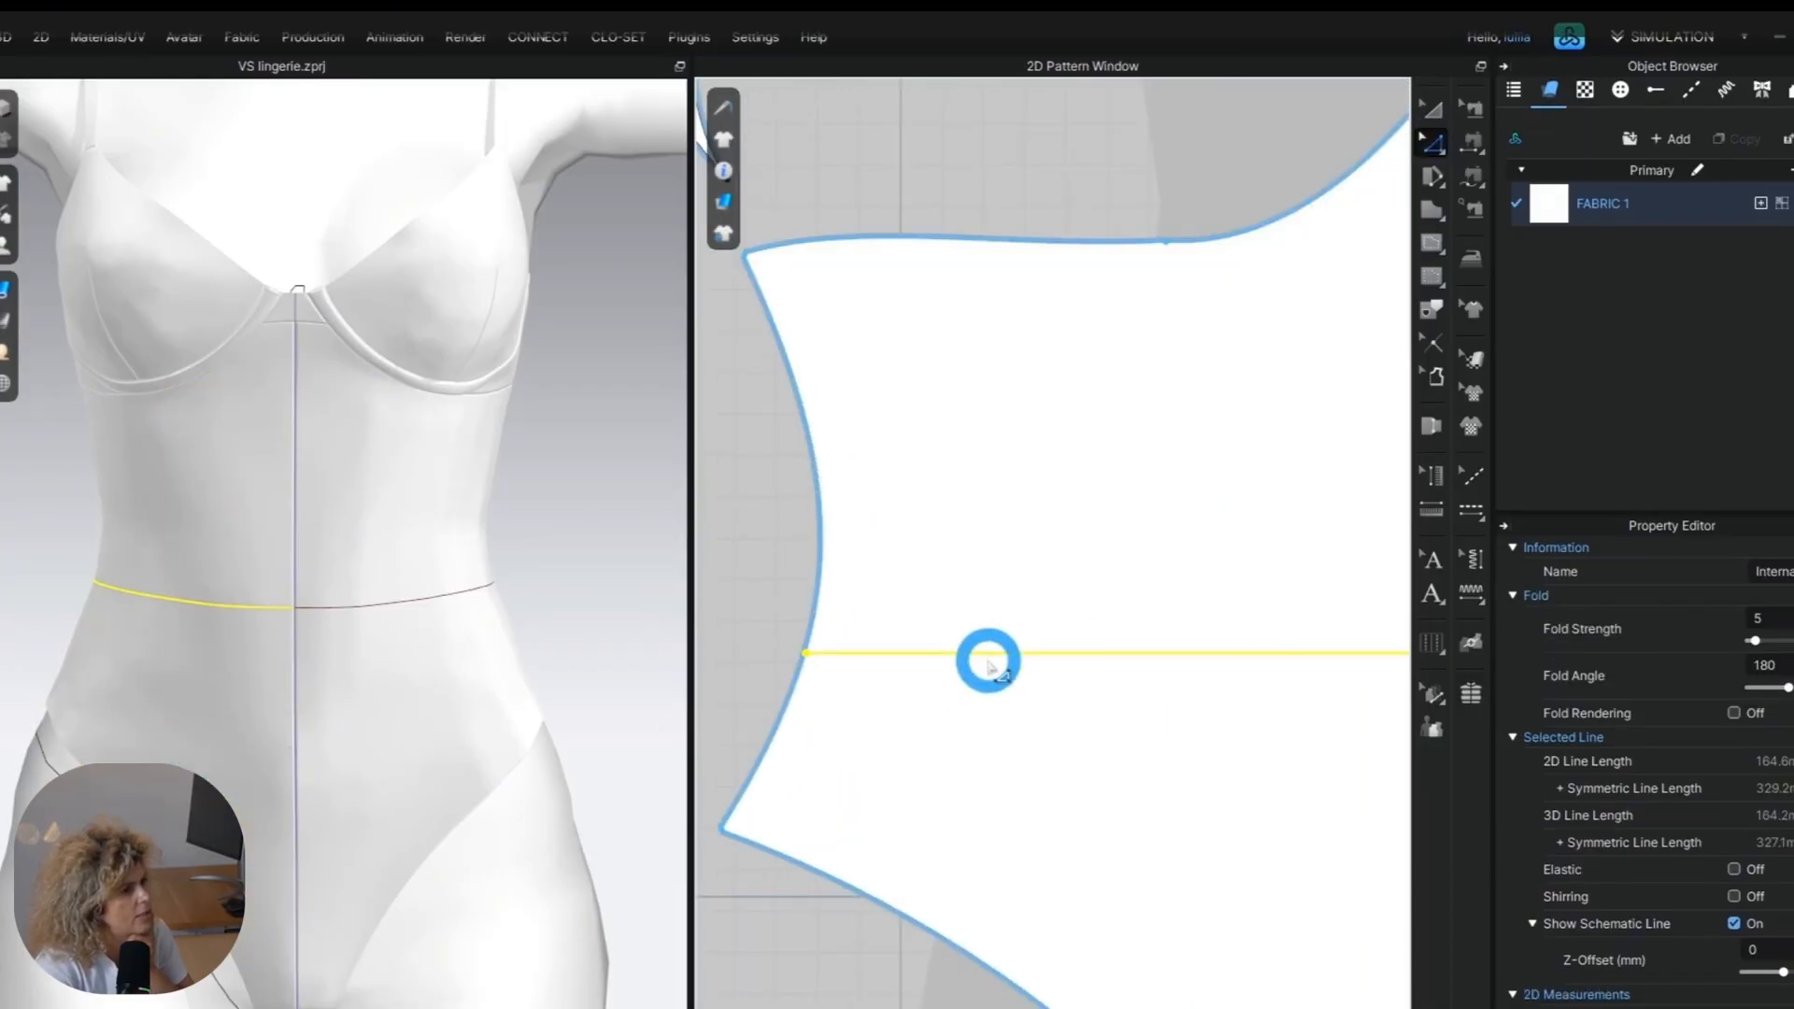
pyautogui.moveTo(987, 660); pyautogui.dragTo(997, 669)
pyautogui.click(382, 738)
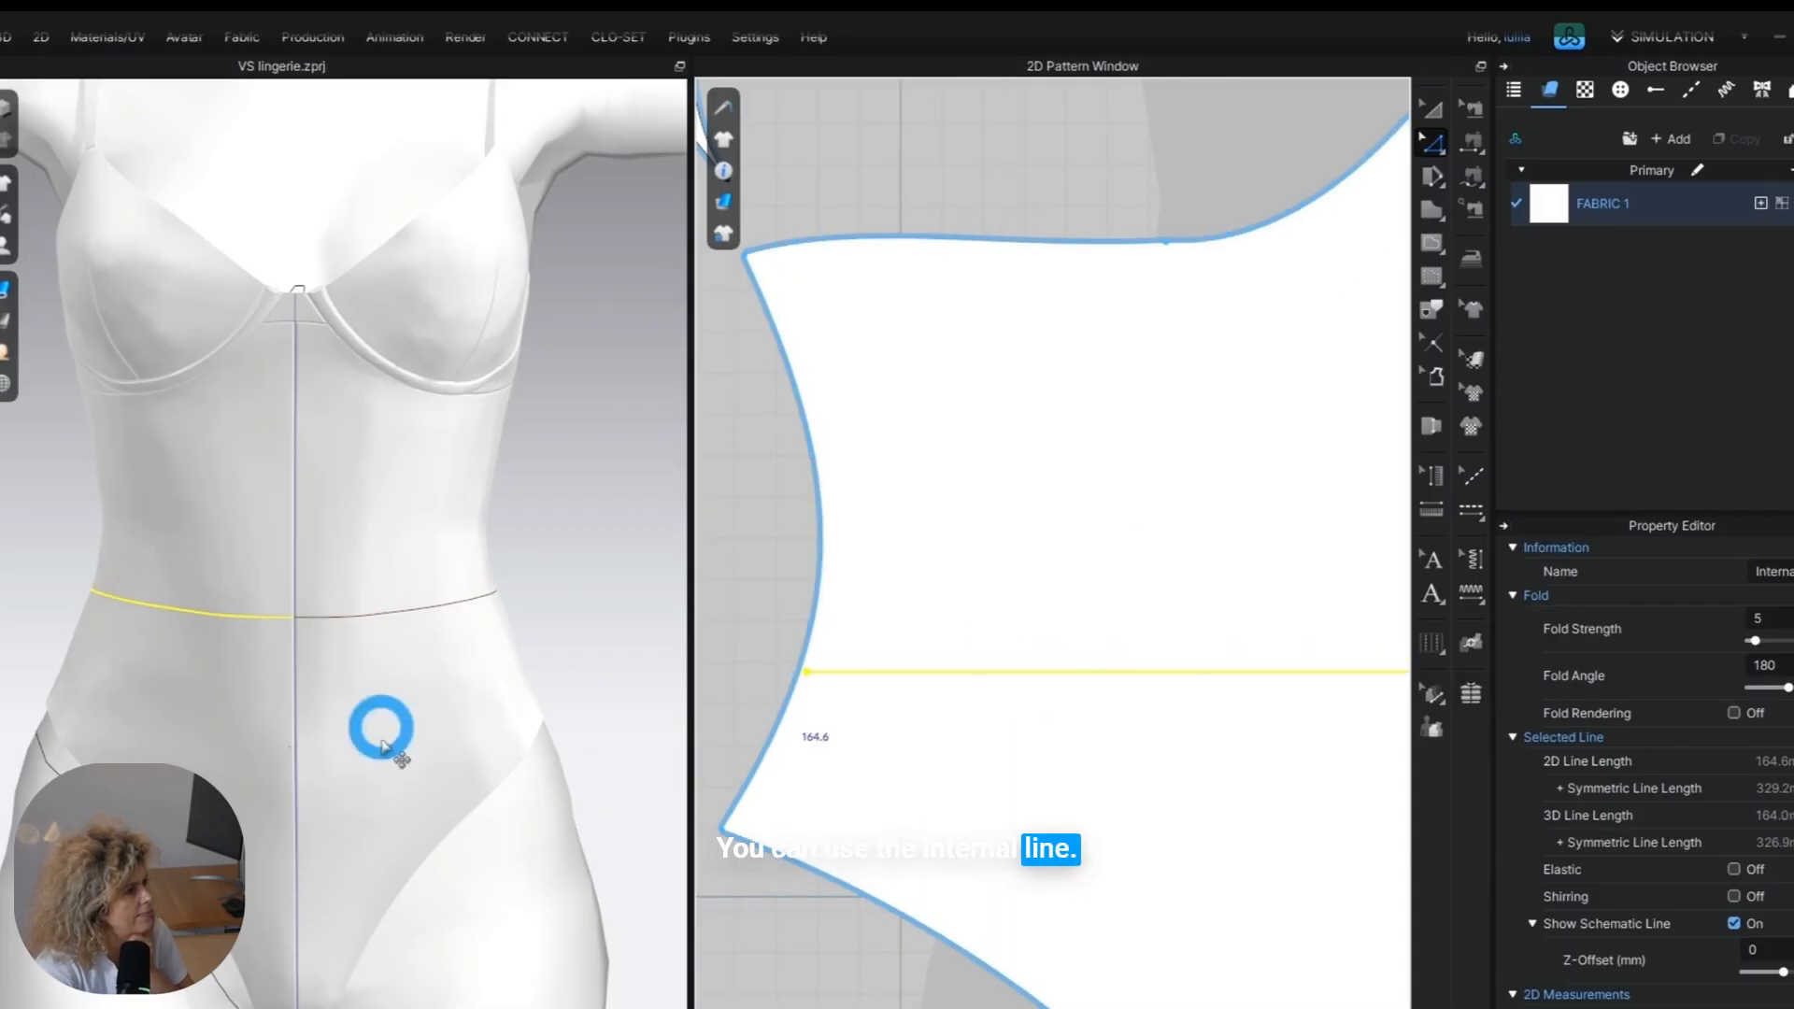
# Try offsetting the horizontal waist line upward by 25 mm as a second internal line on the front half.
pyautogui.scroll(-2, 239, 766)
pyautogui.moveTo(1226, 713); pyautogui.dragTo(958, 708, button='middle')
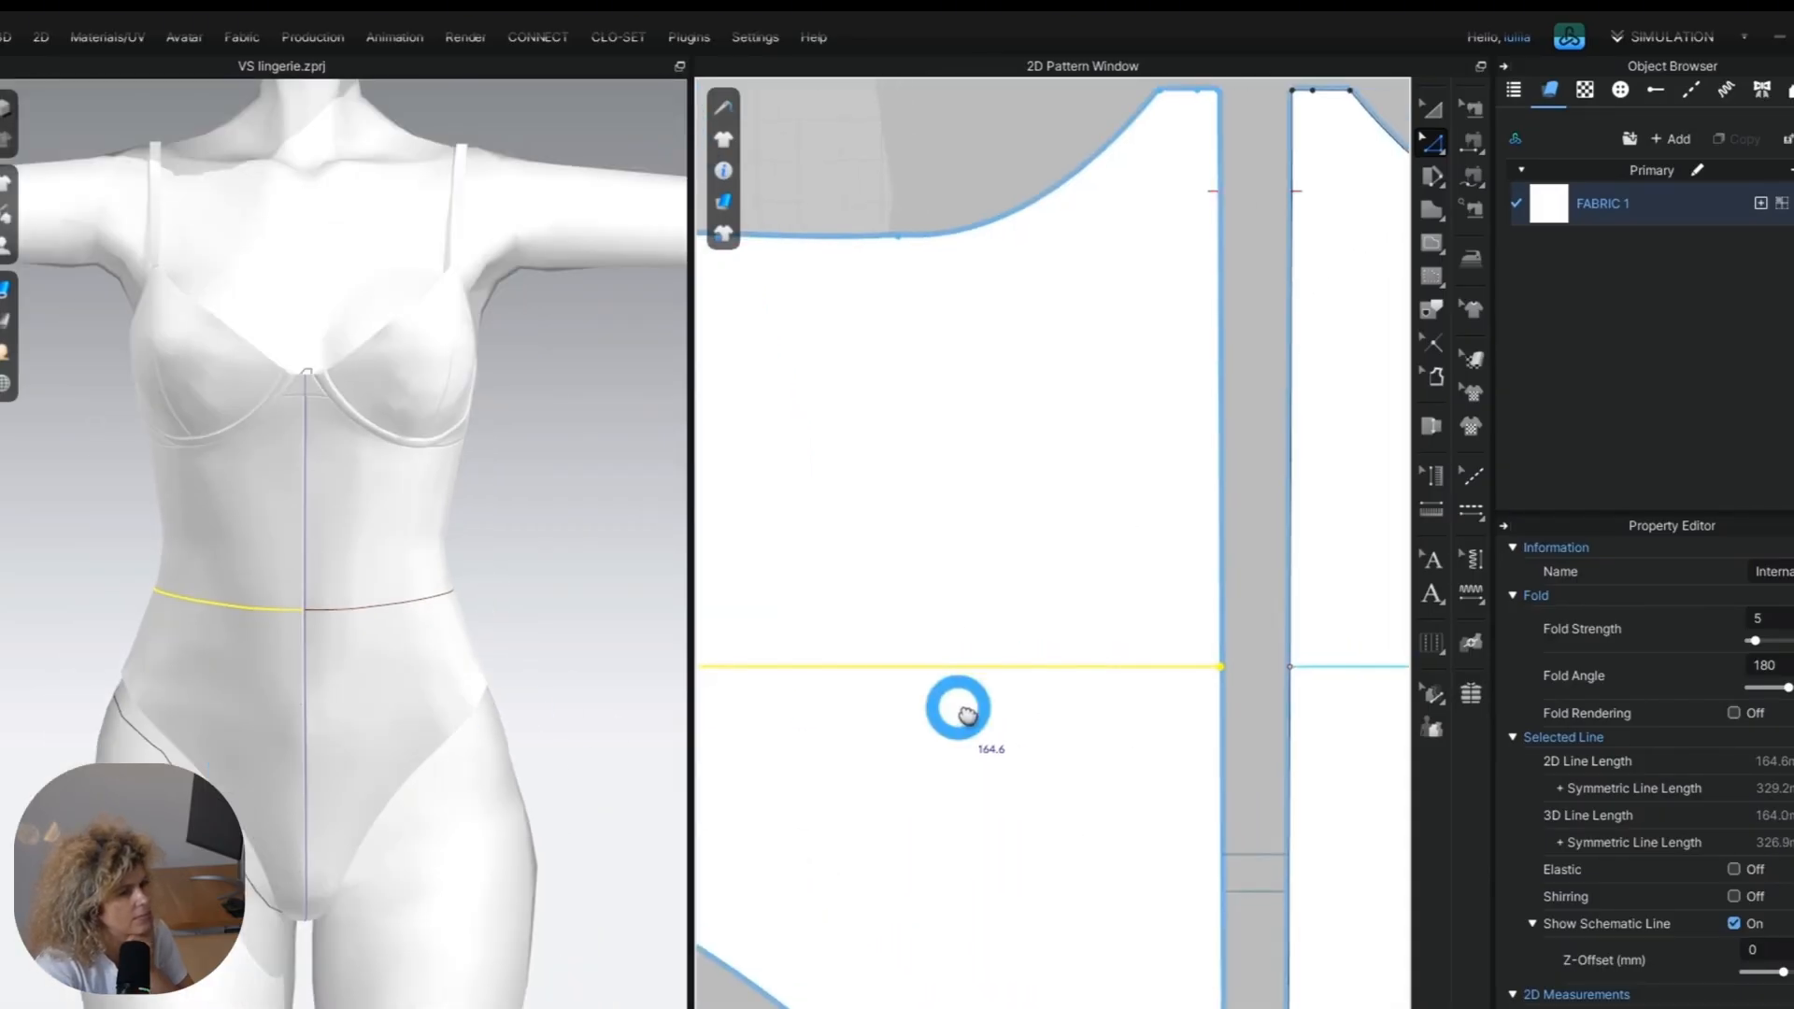
pyautogui.rightClick(980, 666)
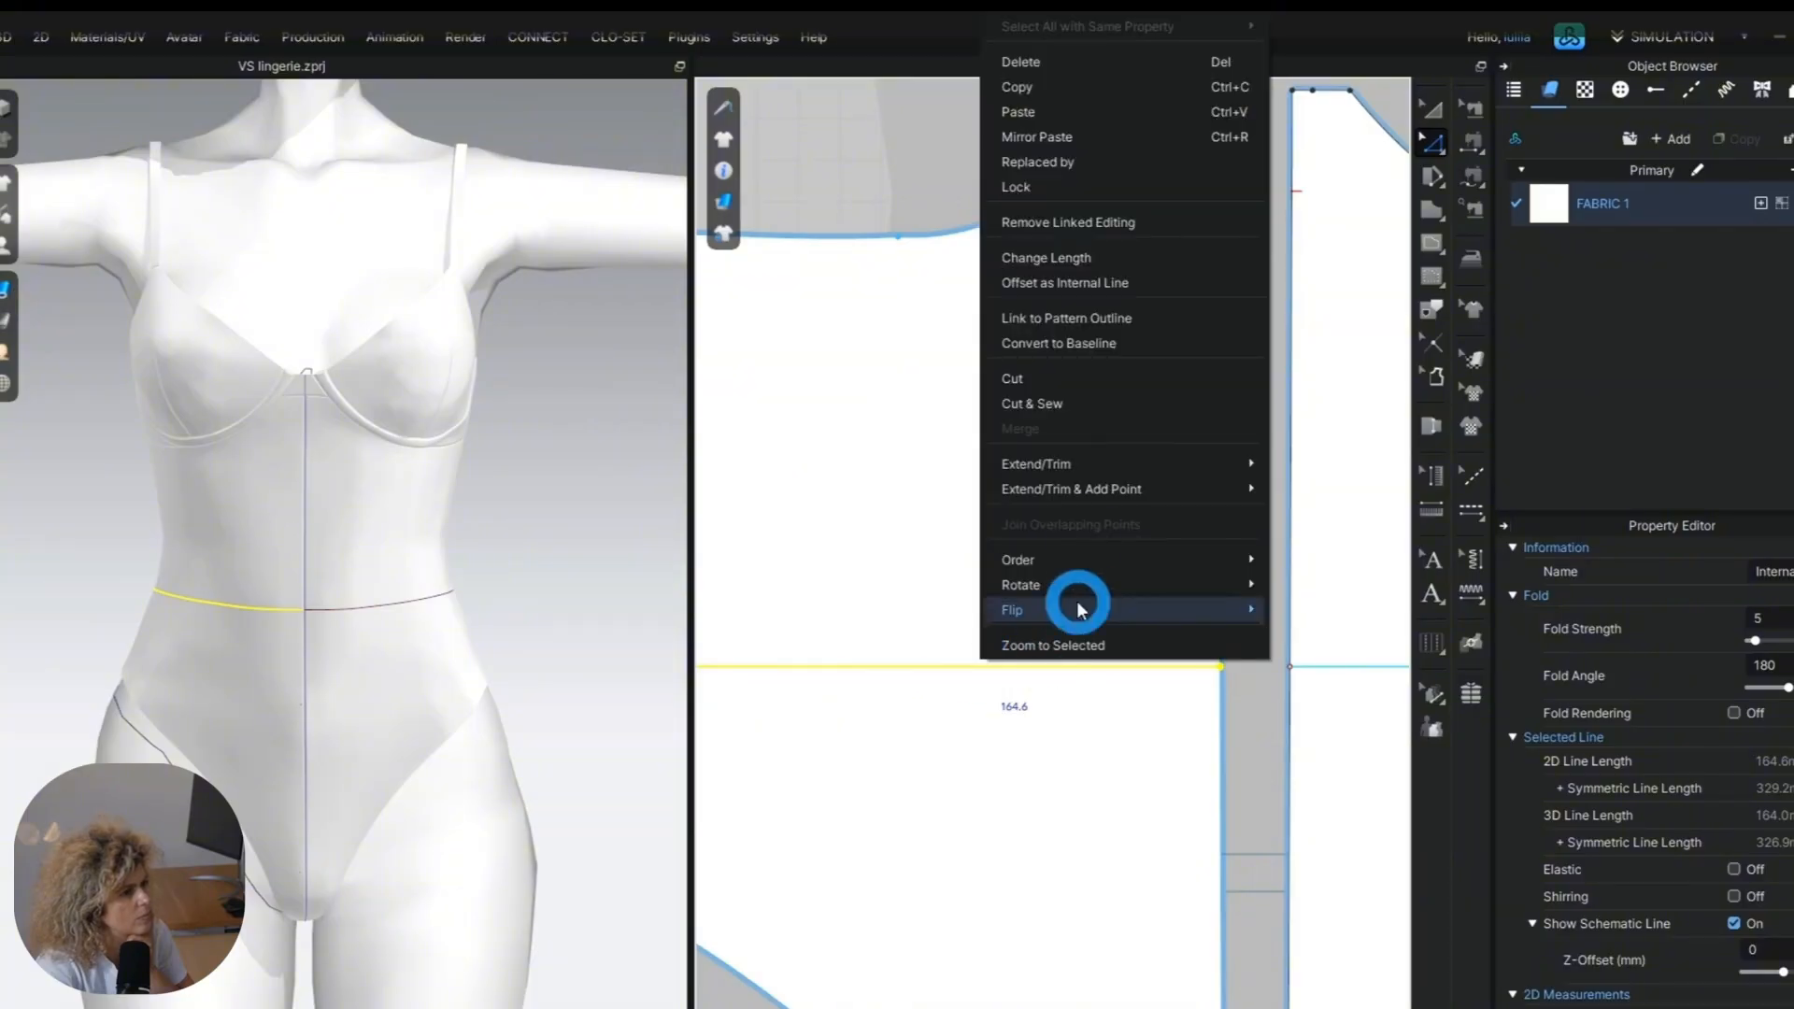
pyautogui.click(1098, 285)
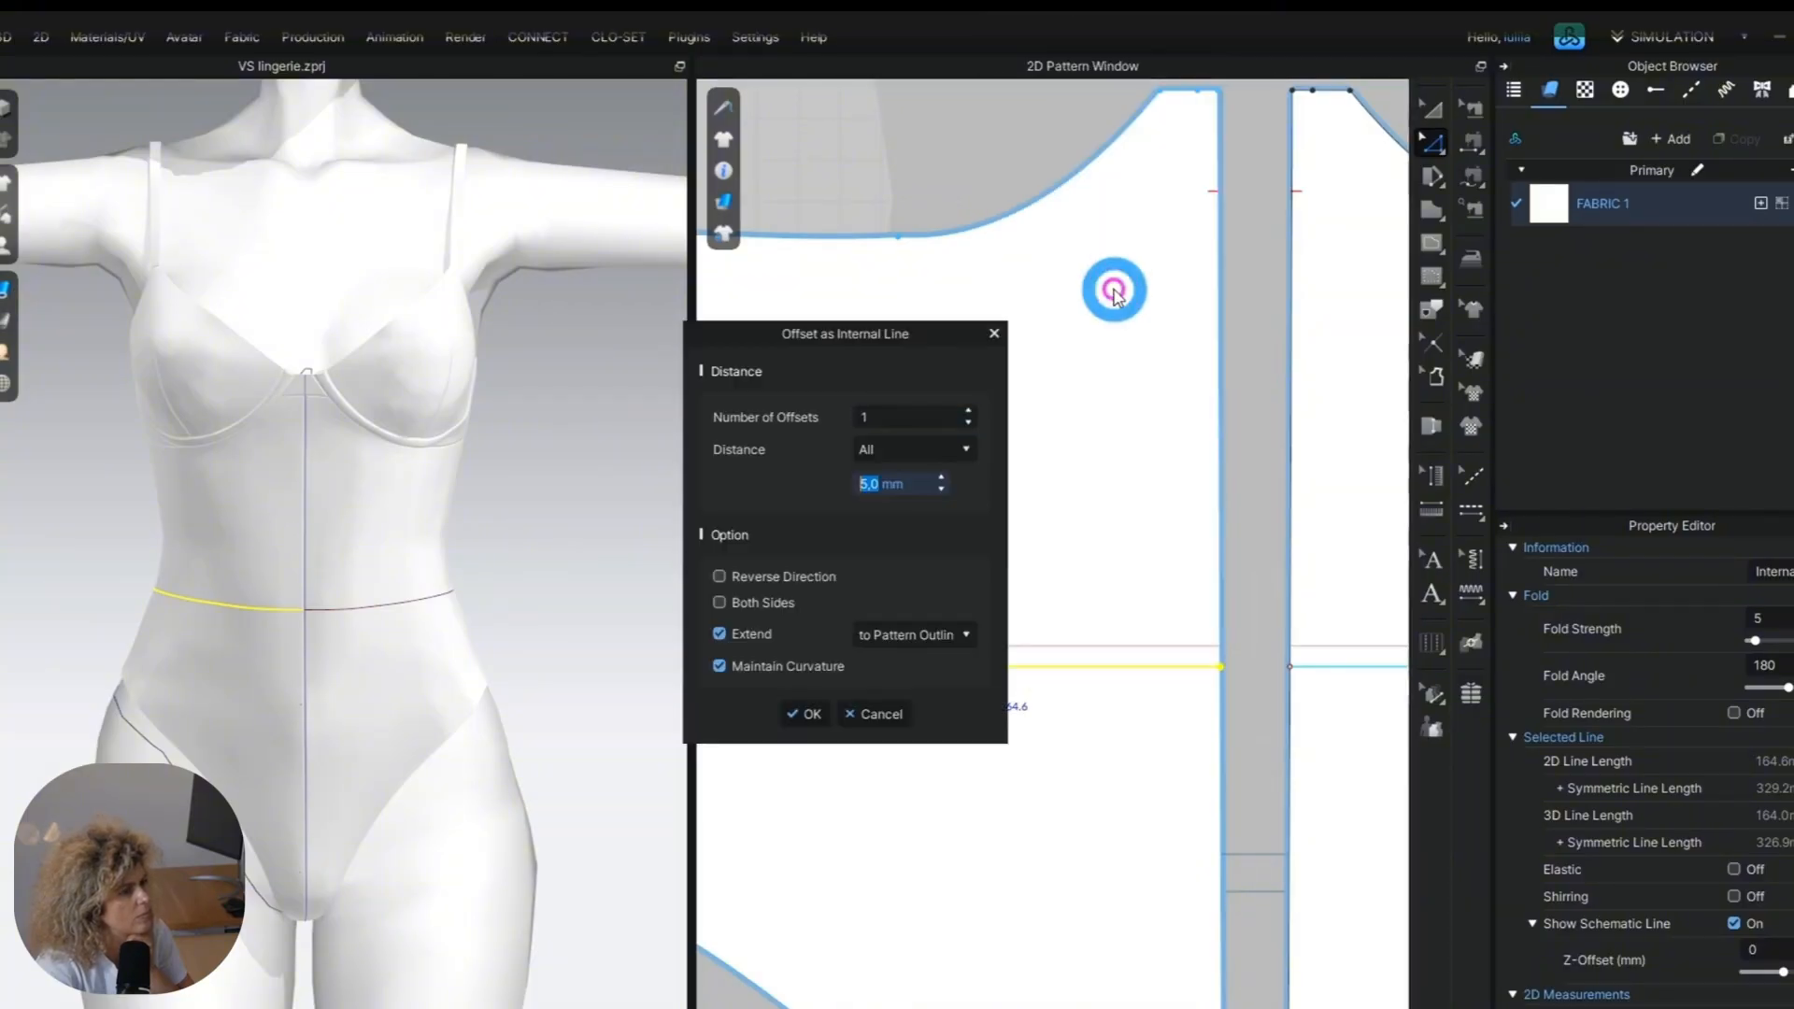
pyautogui.write('30')
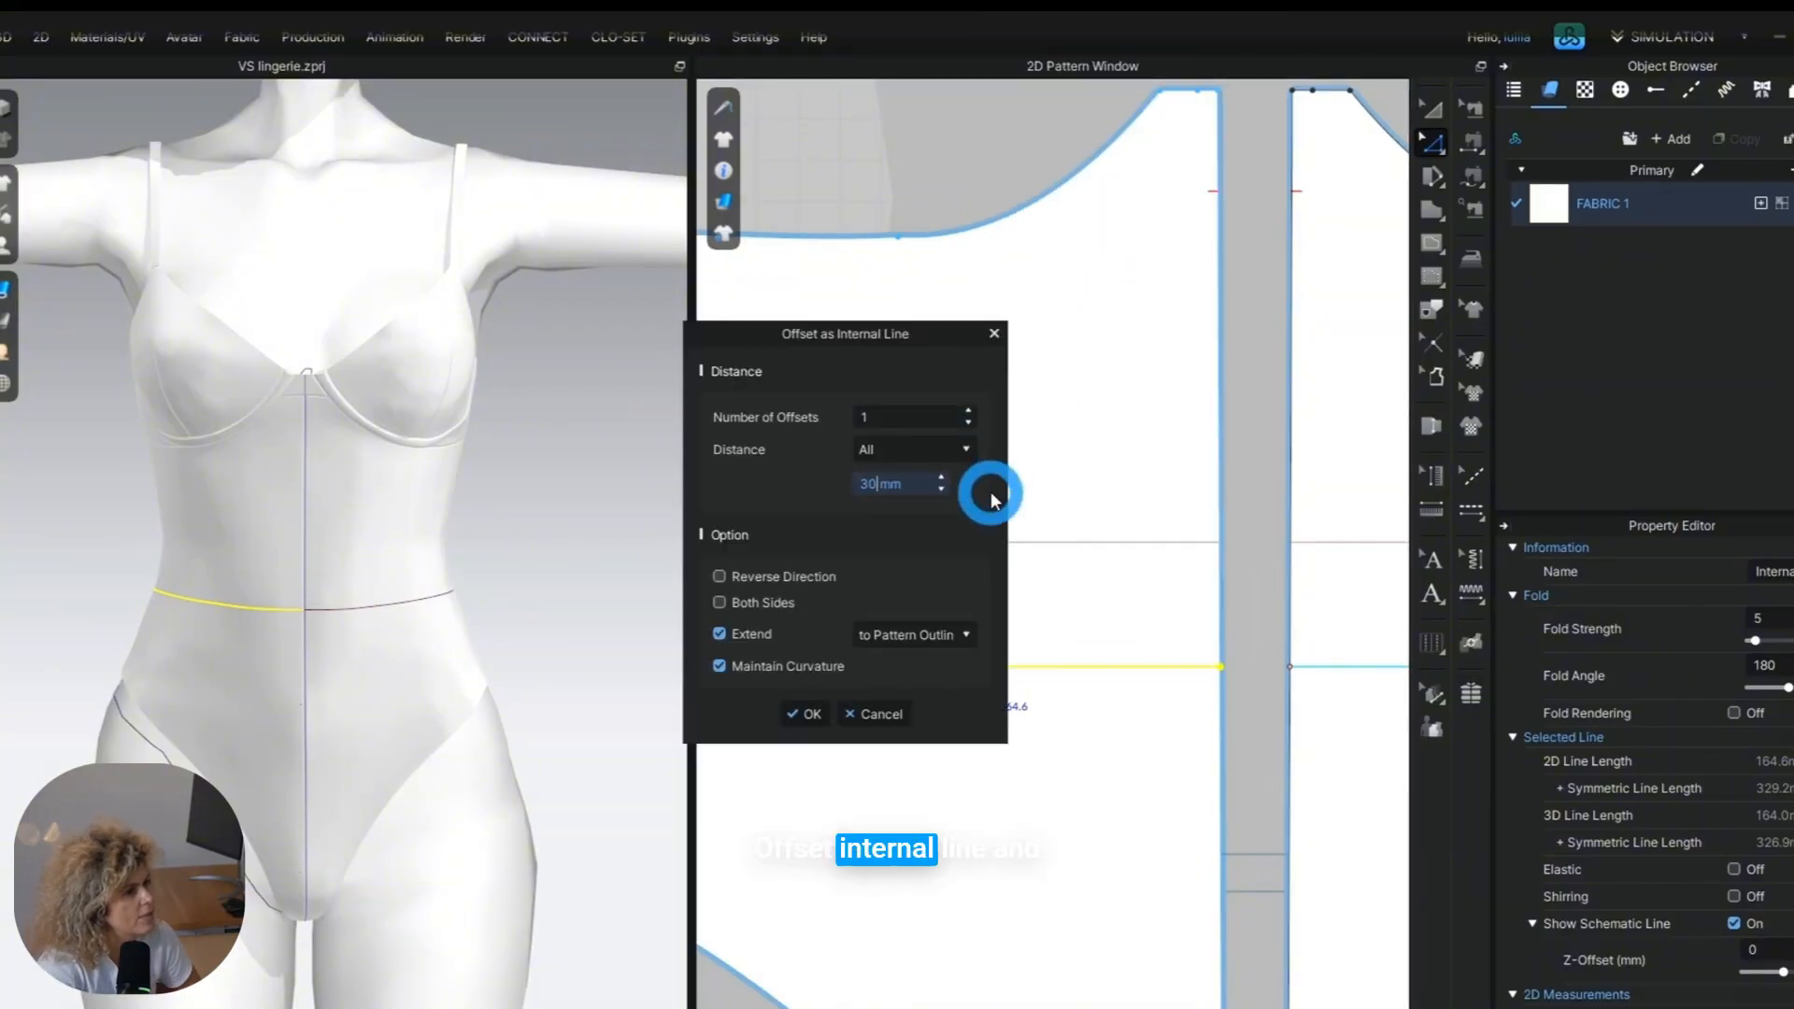
pyautogui.press('BackSpace')
pyautogui.press('BackSpace')
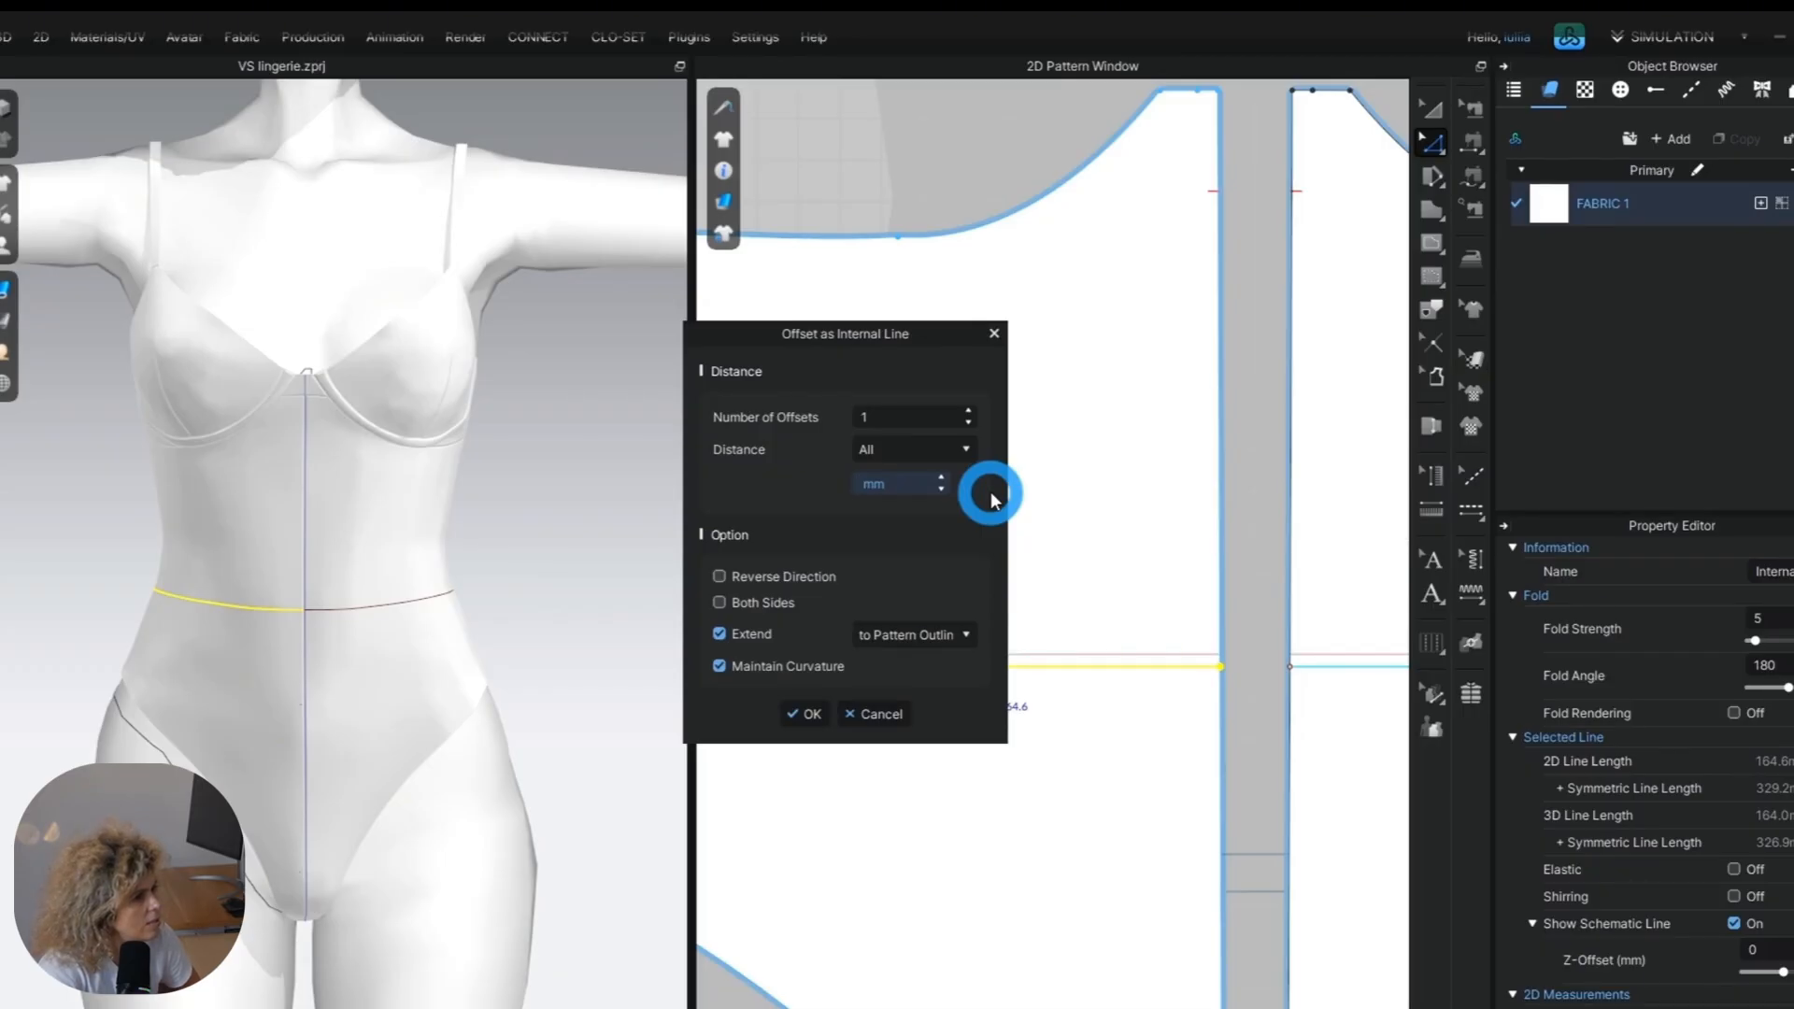
pyautogui.write('3')
pyautogui.press('Return')
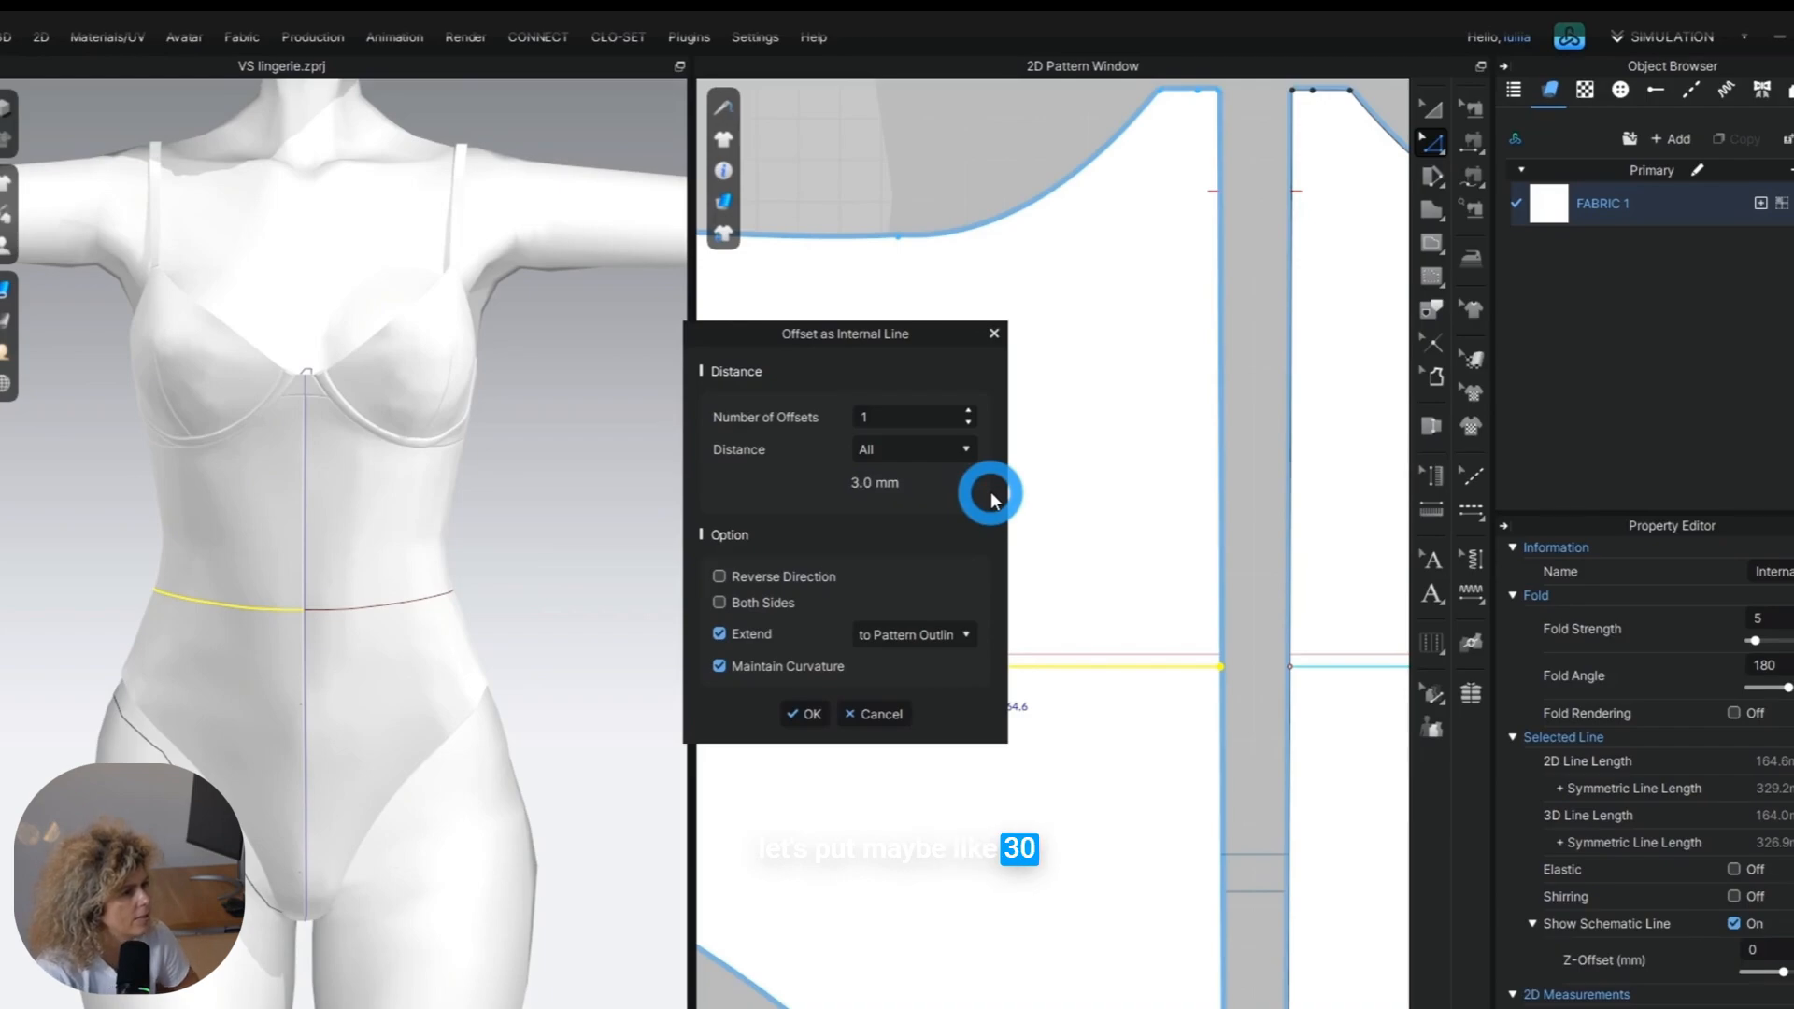
pyautogui.moveTo(893, 486); pyautogui.dragTo(861, 479)
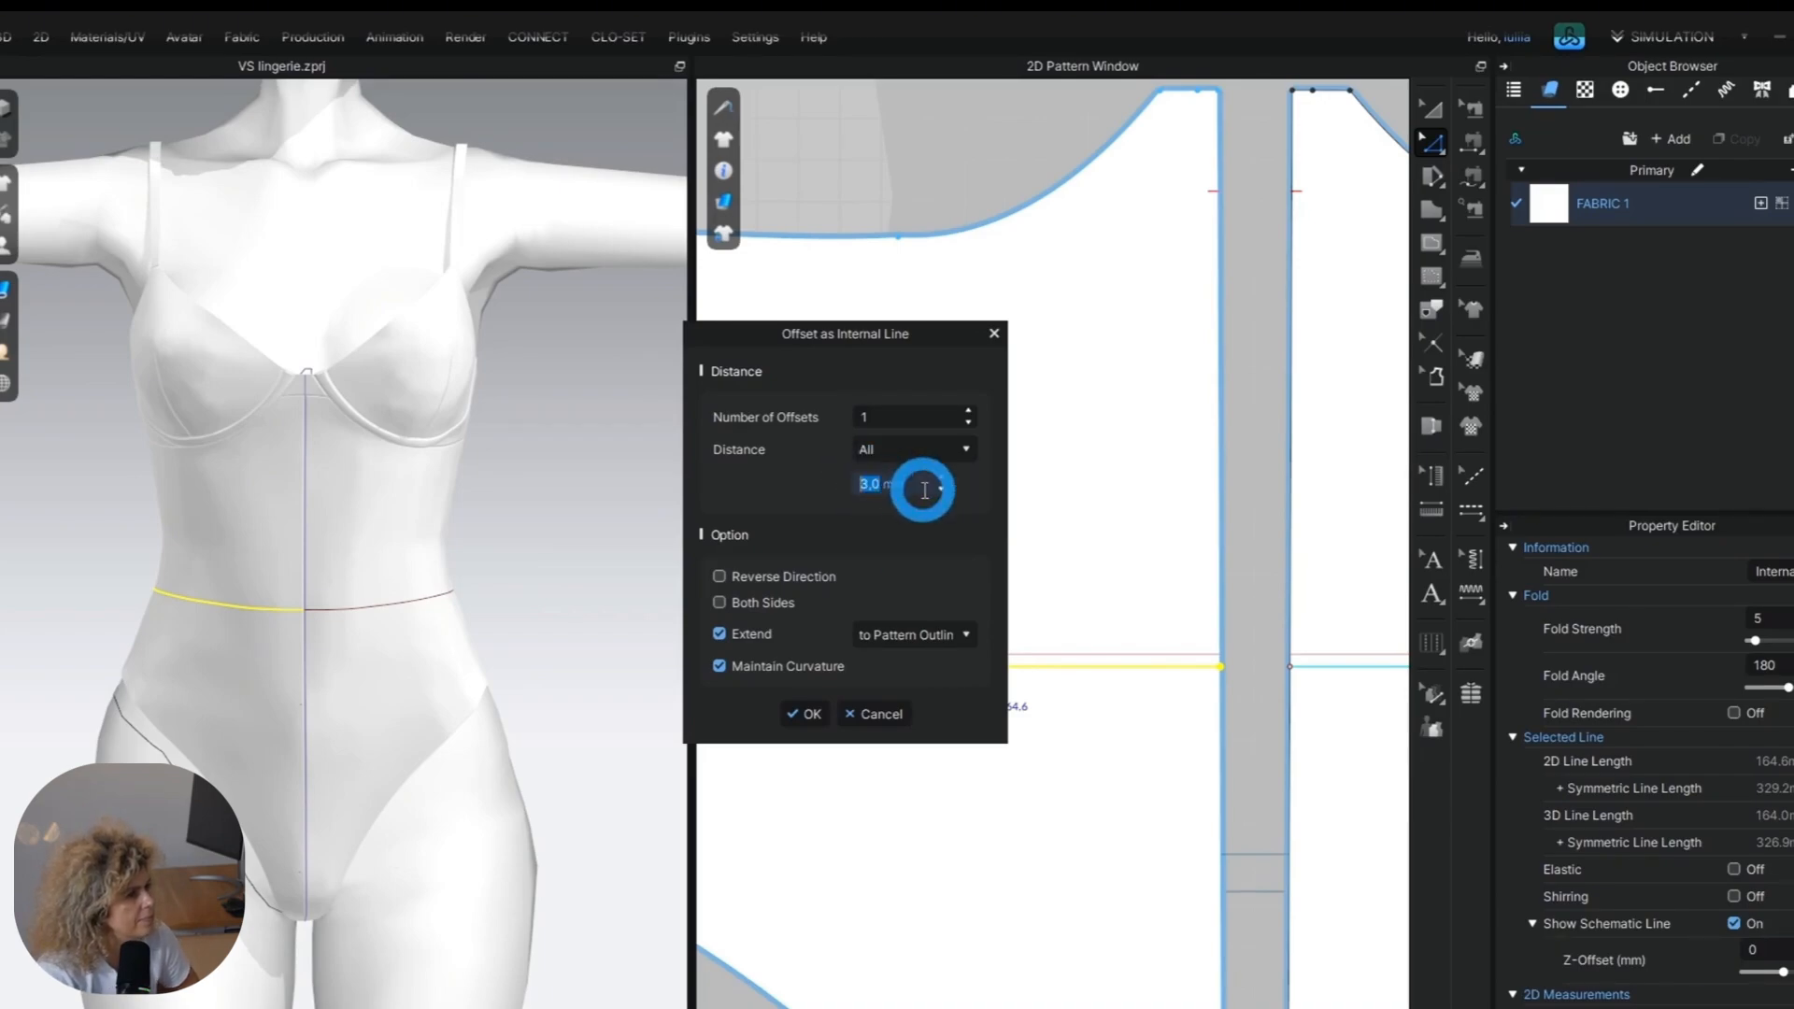
pyautogui.click(804, 712)
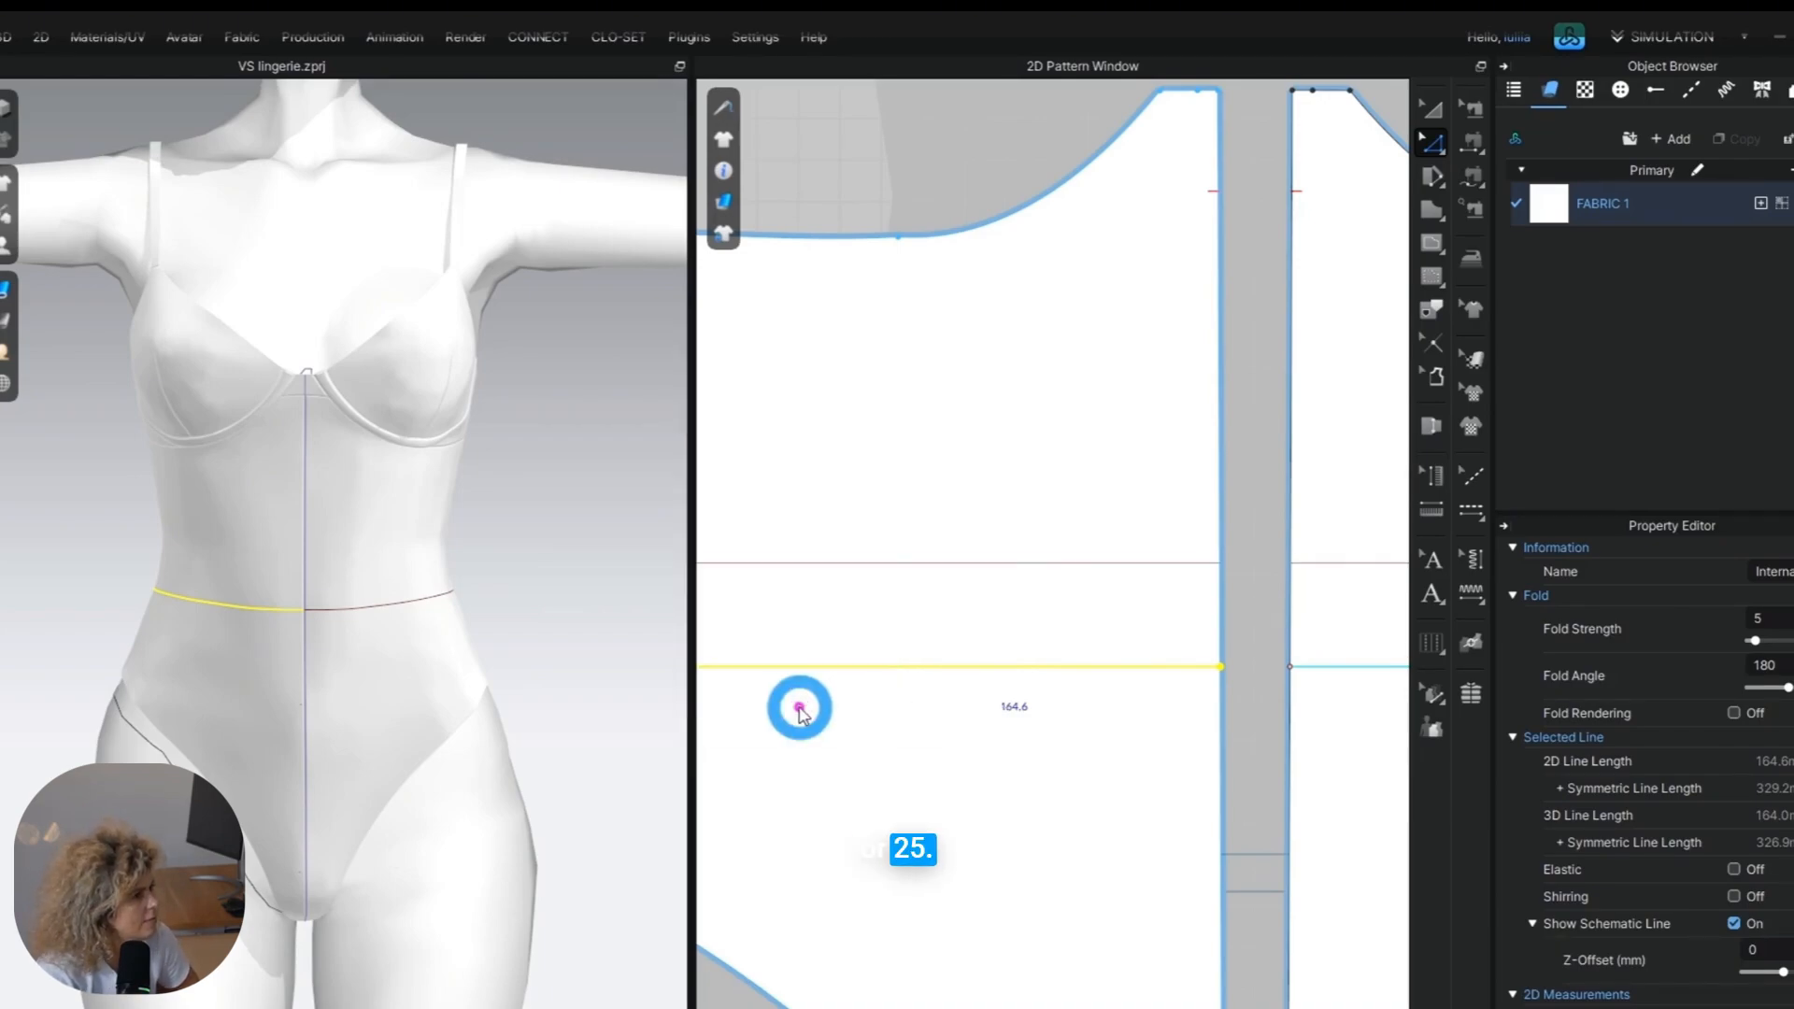
pyautogui.scroll(-3, 1027, 743)
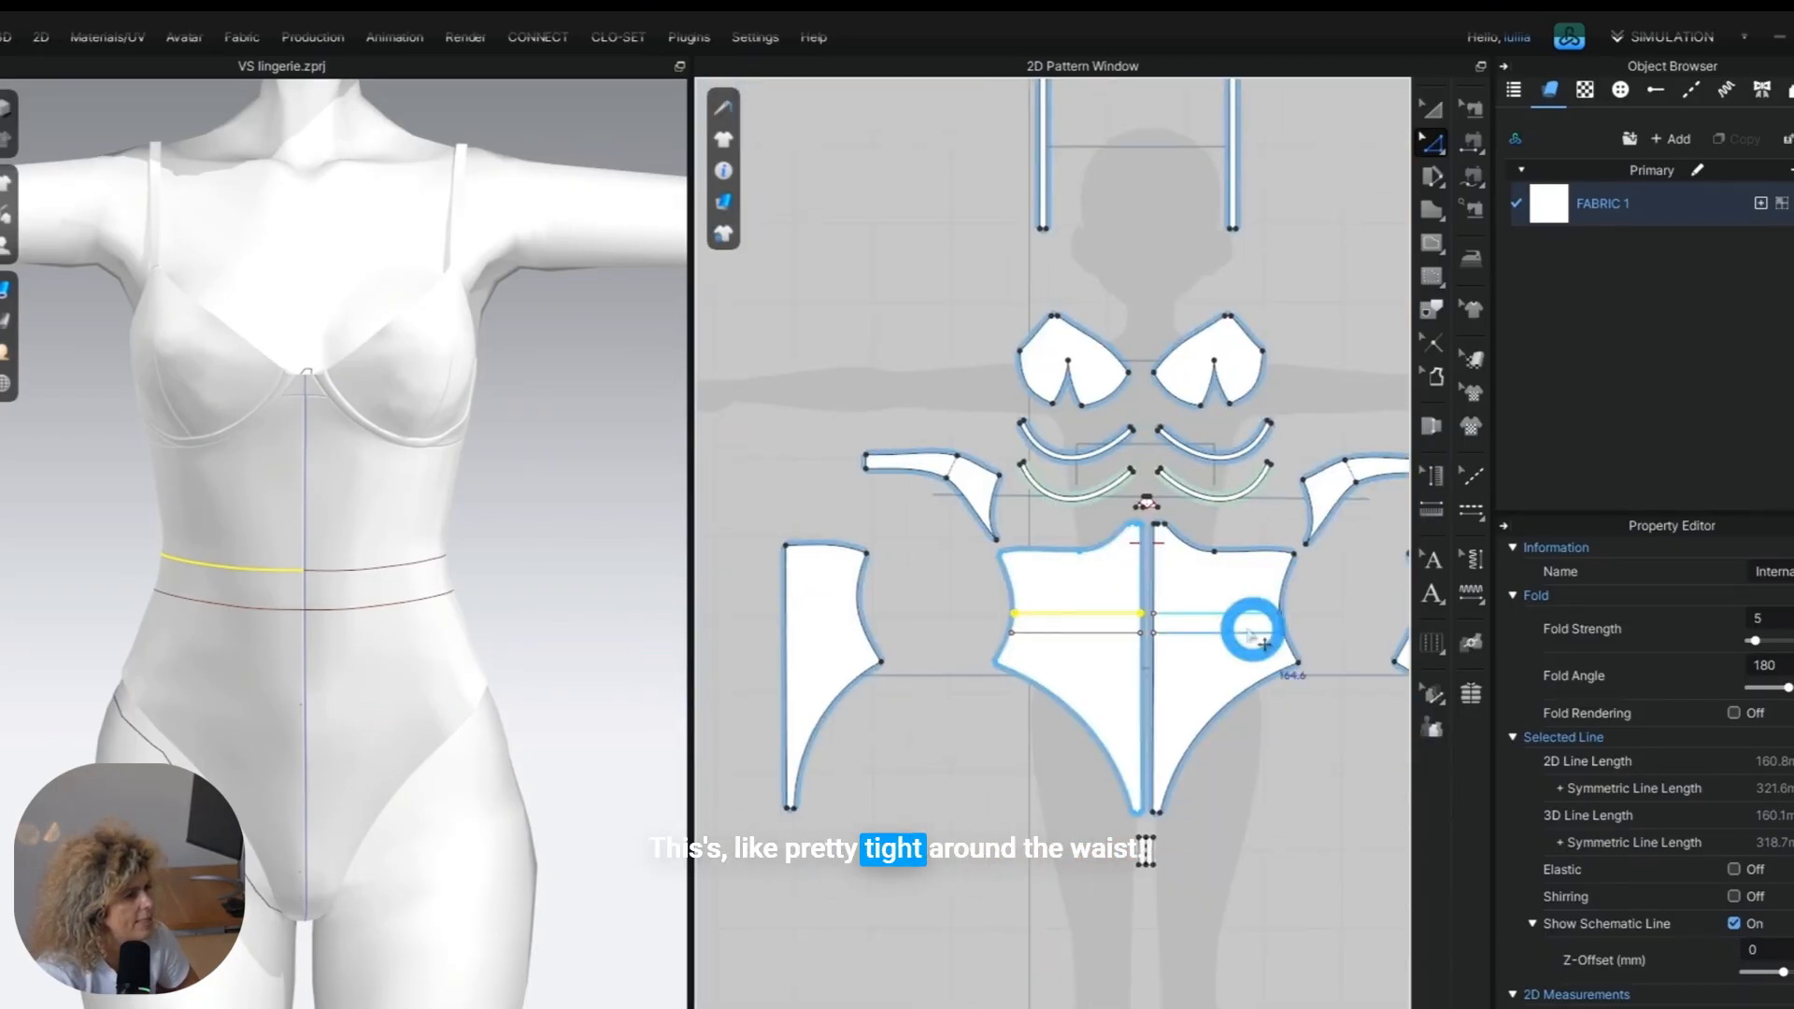
# Offset the horizontal waist line upward by 20 mm as one internal line, extended to the pattern outline.
pyautogui.scroll(5, 961, 692)
pyautogui.click(968, 696)
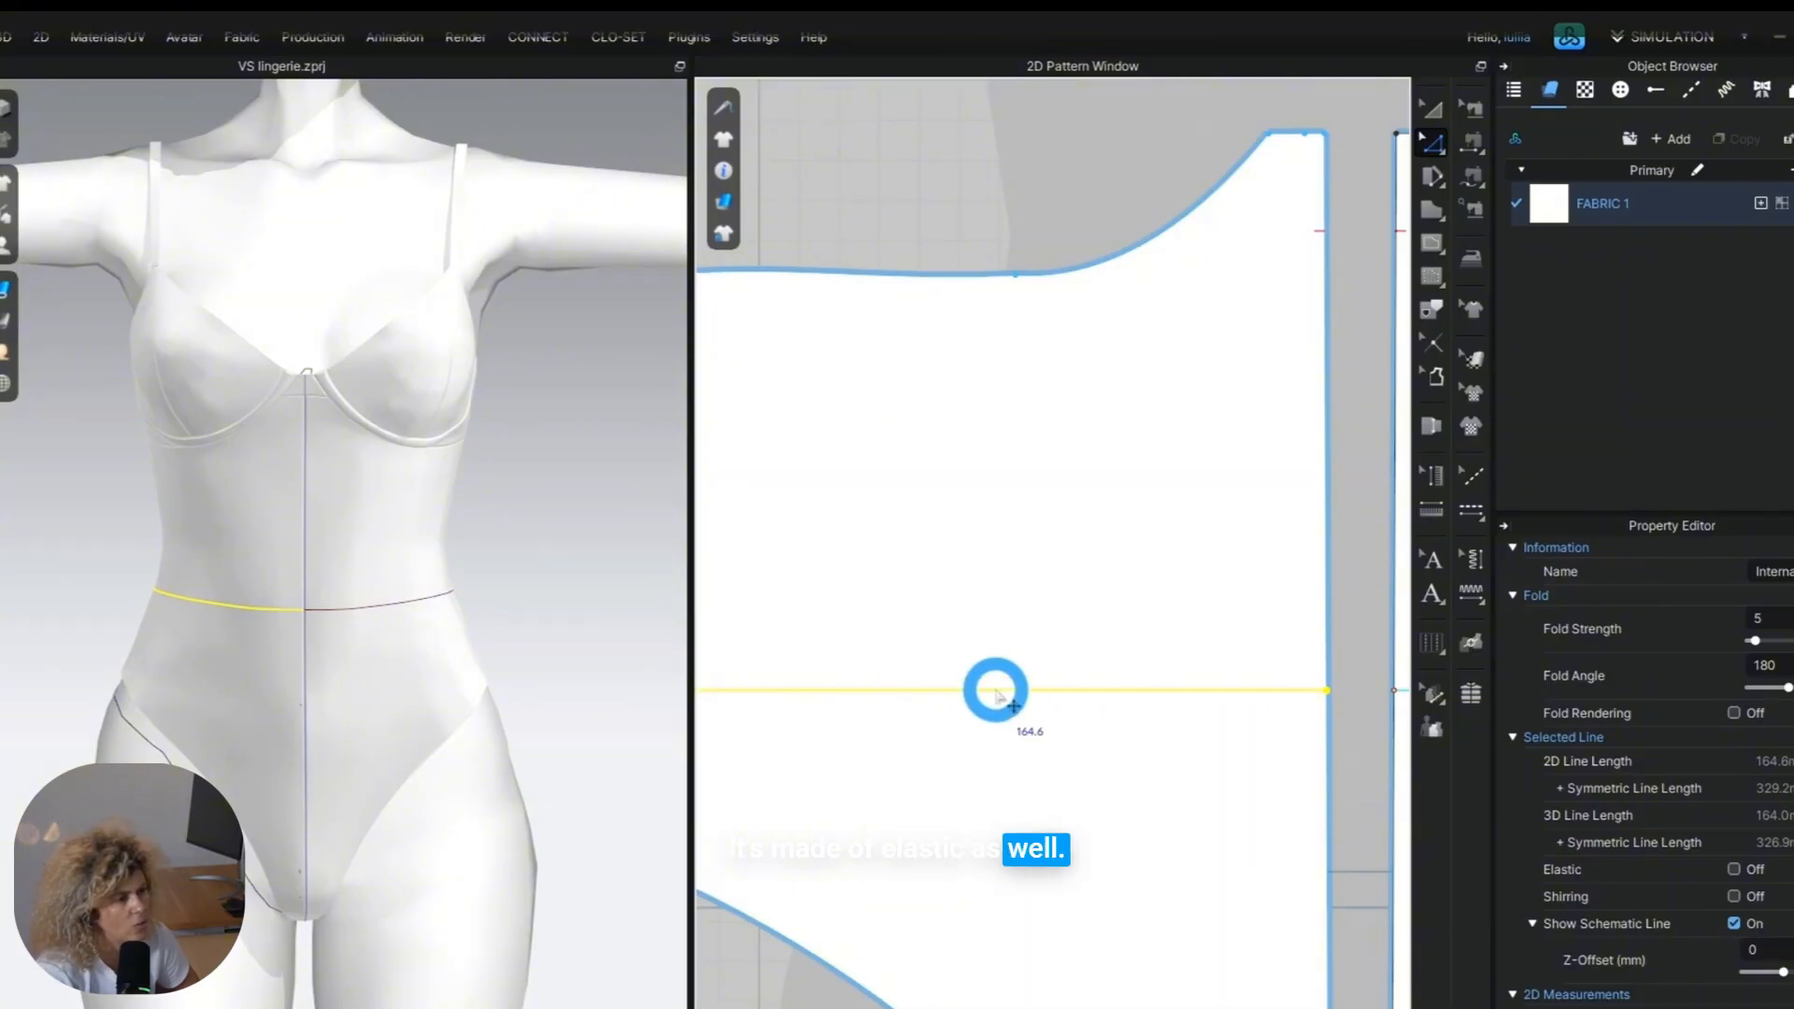
pyautogui.rightClick(997, 689)
pyautogui.click(1107, 311)
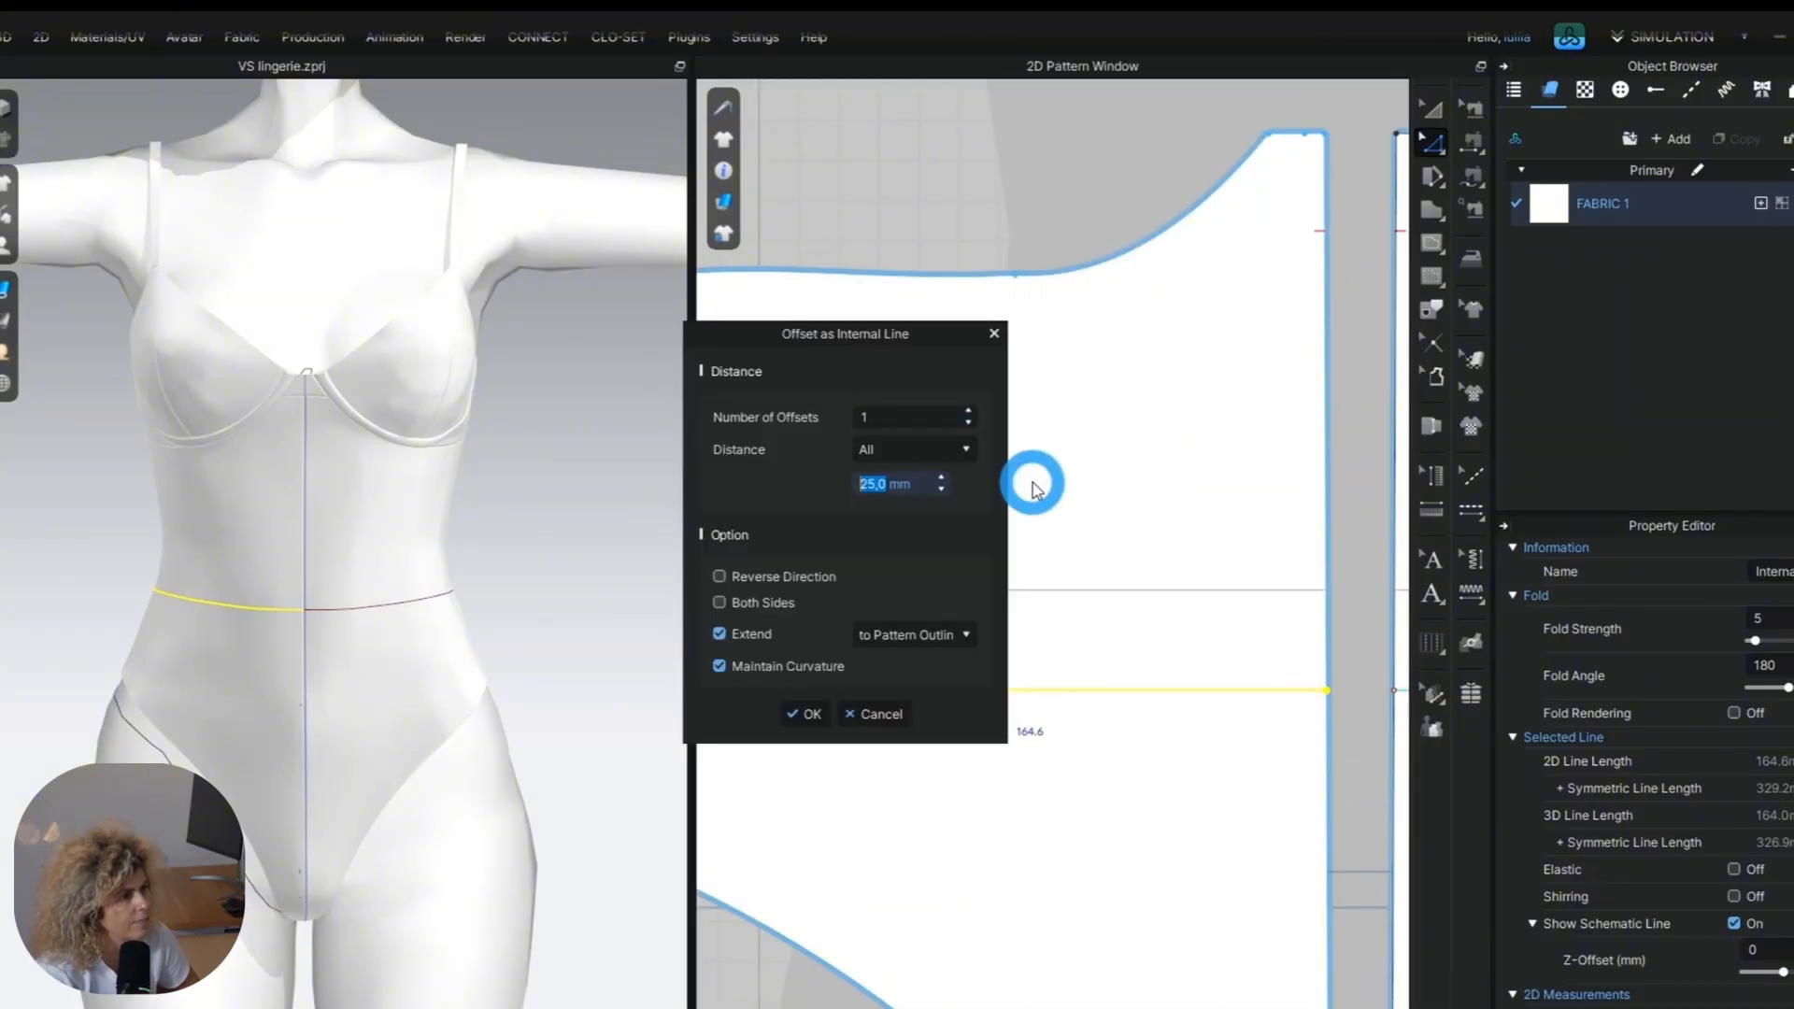
pyautogui.click(796, 717)
pyautogui.click(331, 815)
# Examine the reference photo's waistband and centre-front opening and compare them with the bodysuit and its pattern pieces.
pyautogui.scroll(-5, 468, 745)
pyautogui.scroll(-6, 1151, 818)
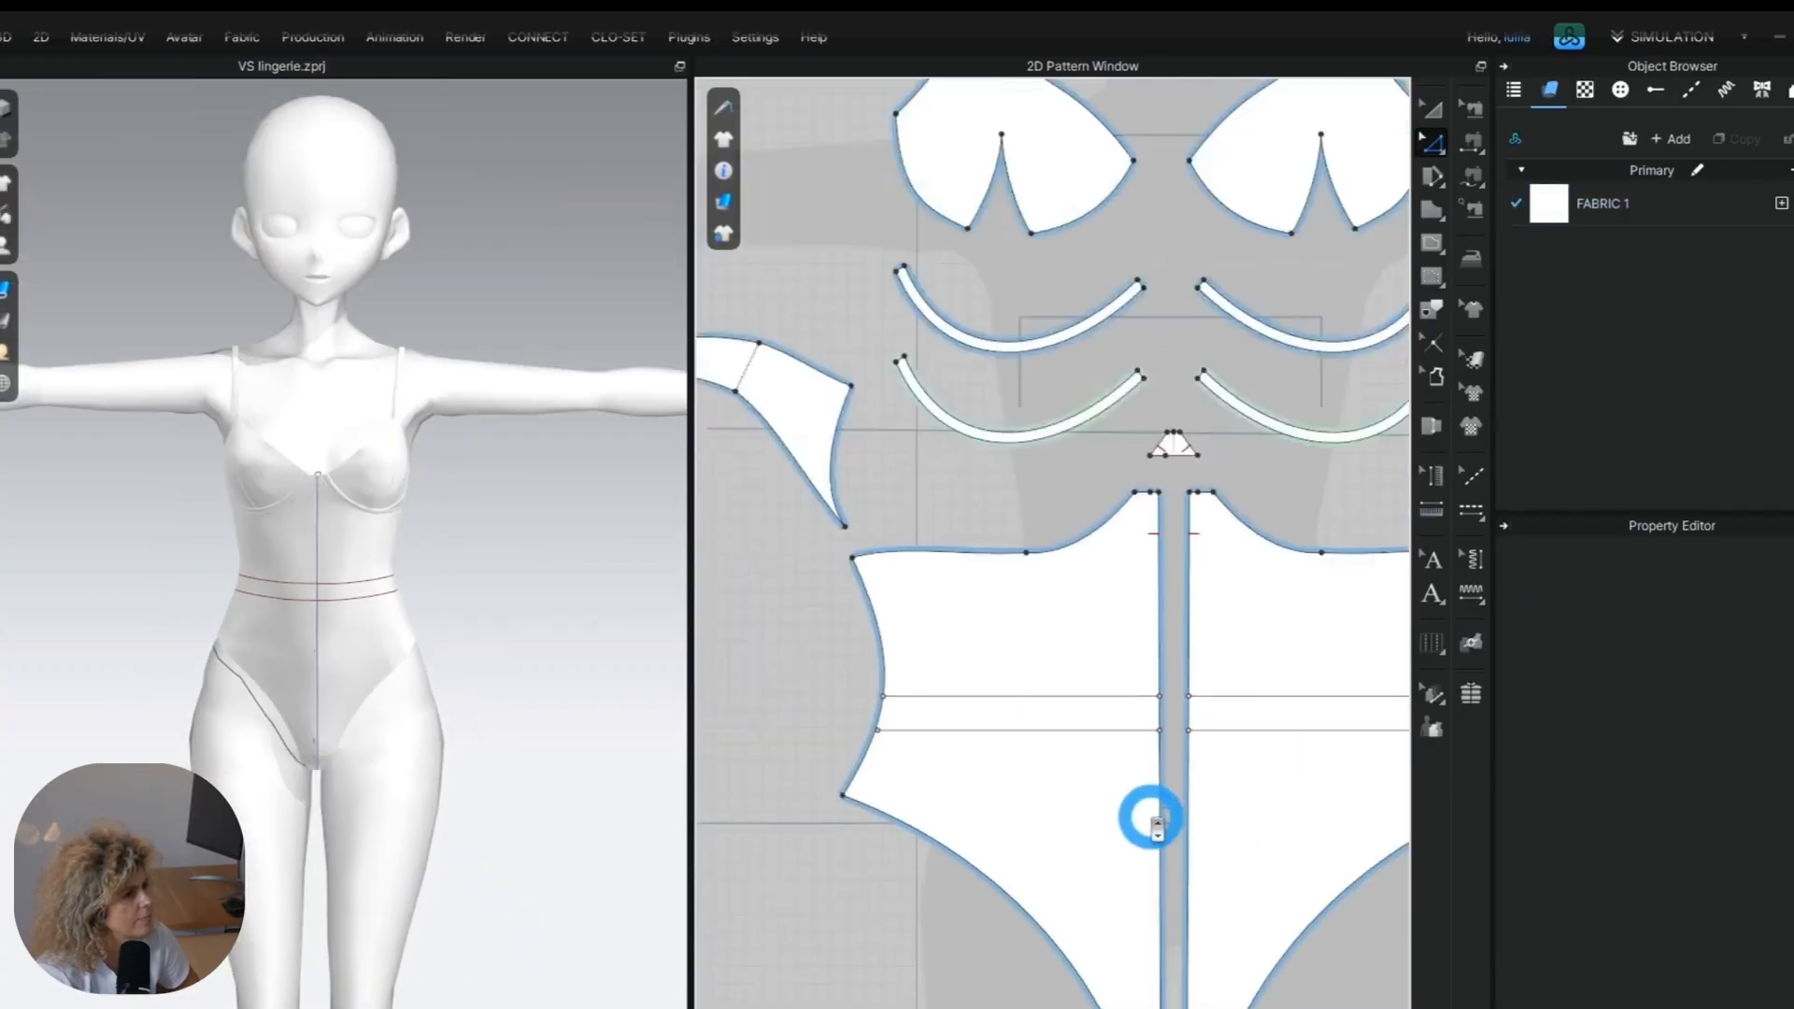
pyautogui.scroll(-4, 1157, 827)
pyautogui.moveTo(1157, 826); pyautogui.dragTo(324, 729, button='middle')
pyautogui.moveTo(1070, 771); pyautogui.dragTo(377, 706, button='middle')
pyautogui.moveTo(1278, 796); pyautogui.dragTo(975, 574, button='middle')
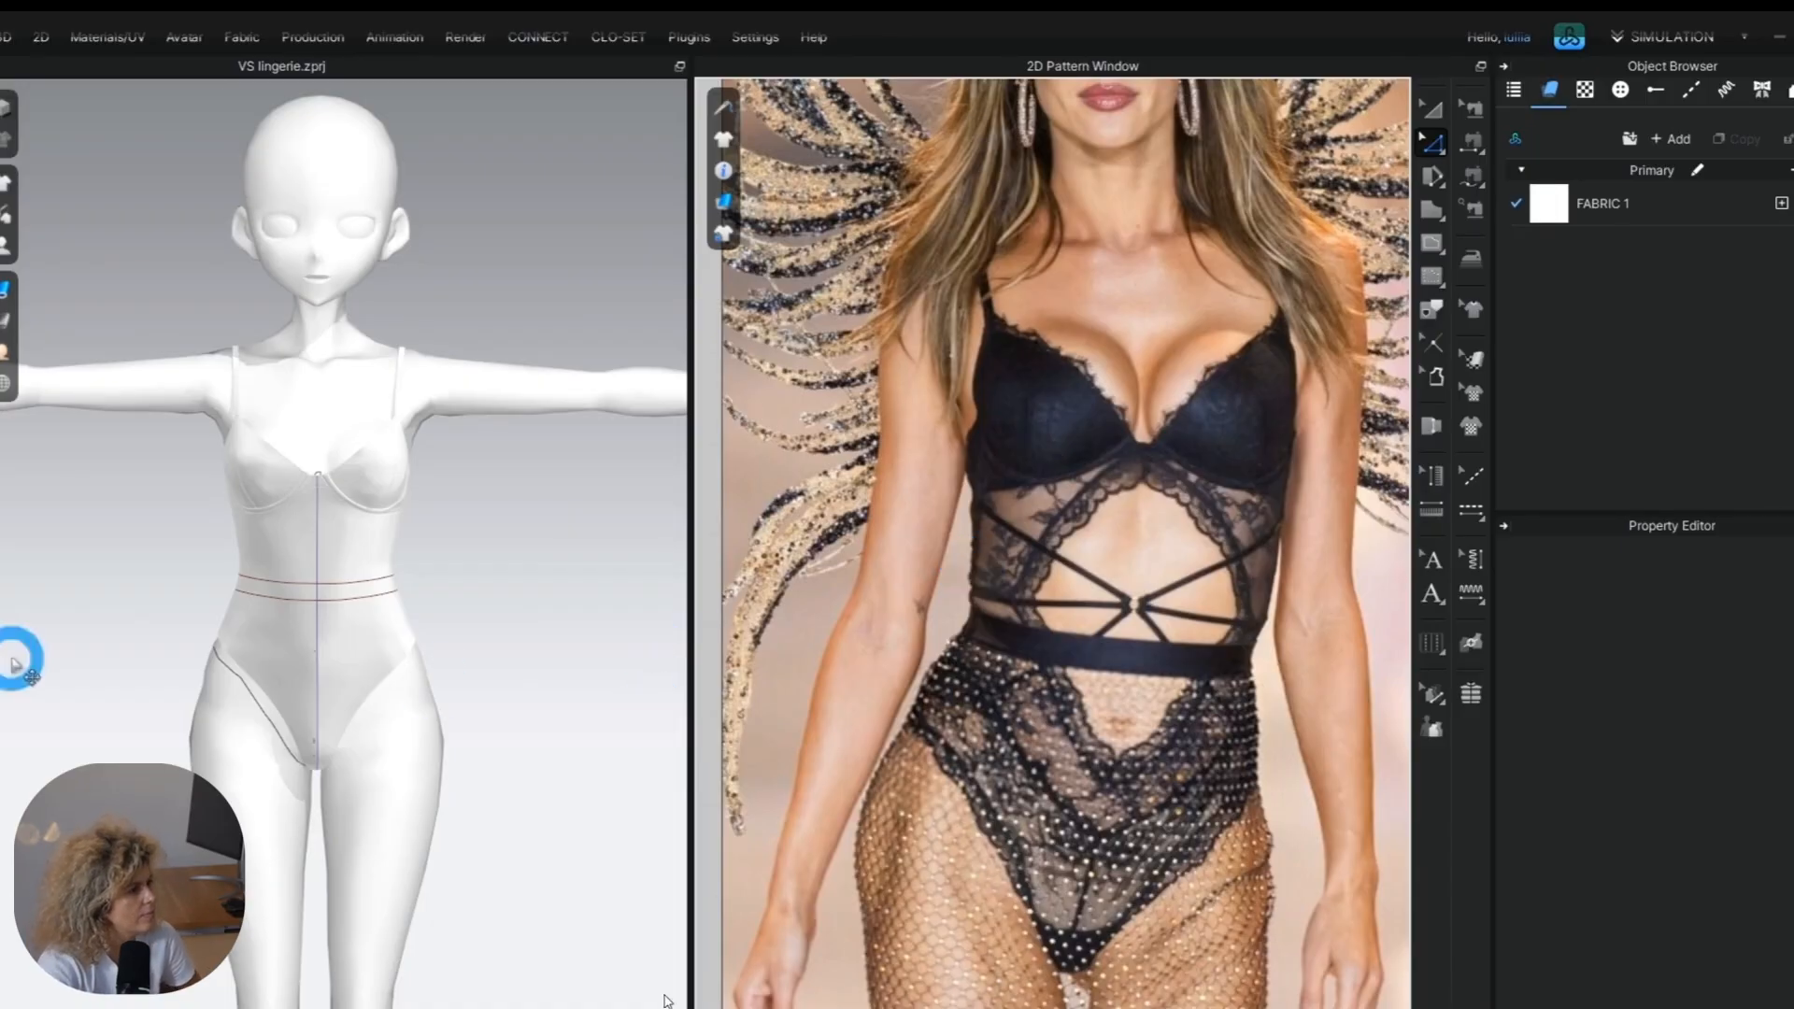
pyautogui.scroll(-2, 1191, 789)
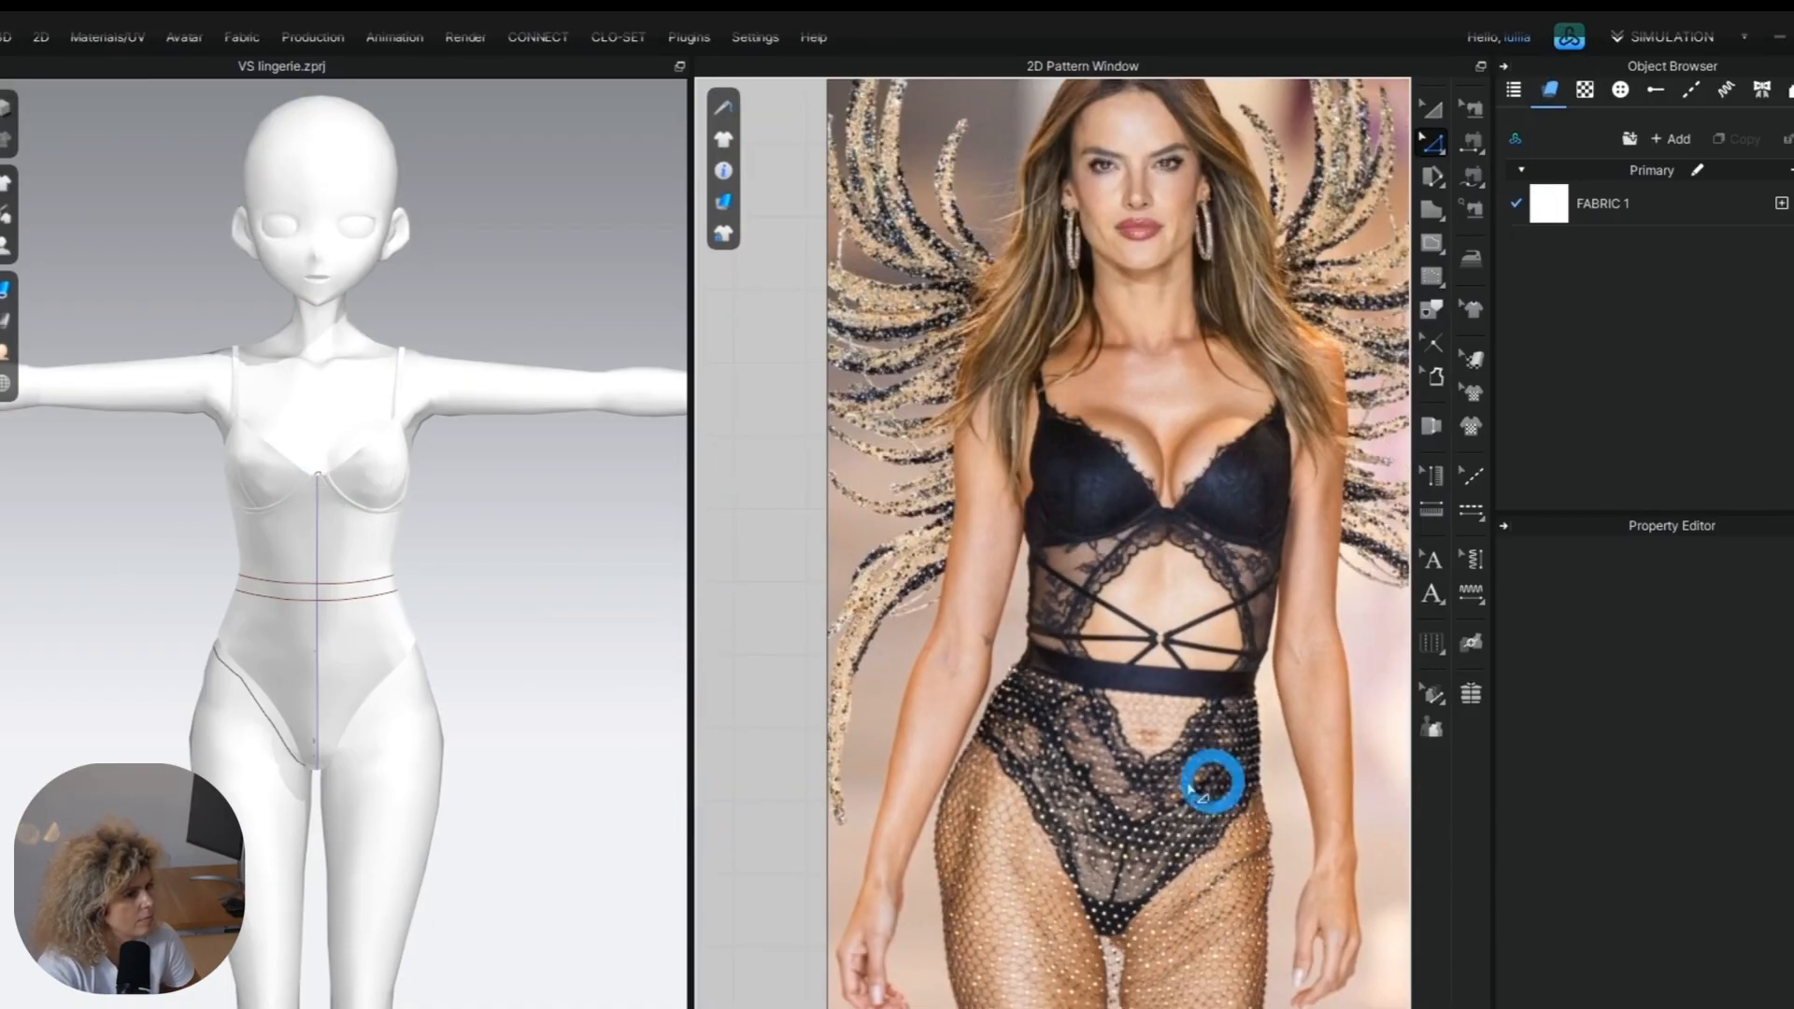
pyautogui.moveTo(1084, 817); pyautogui.dragTo(1110, 766, button='middle')
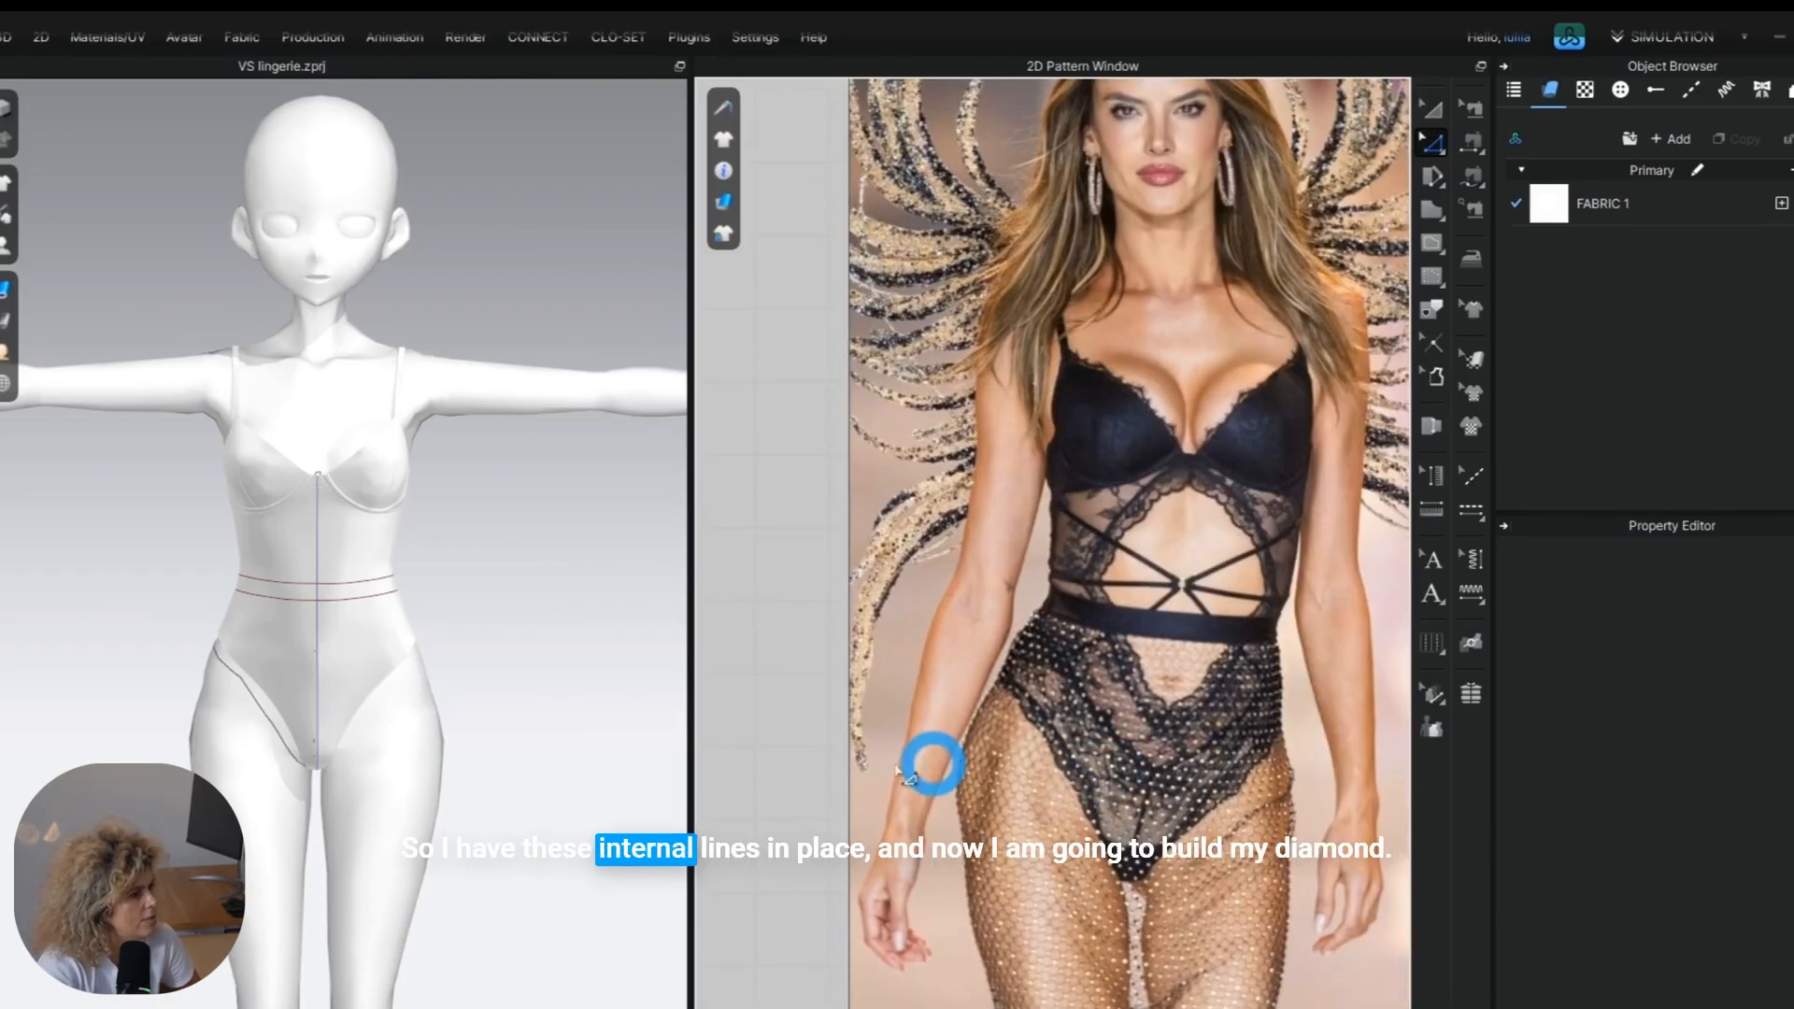
pyautogui.scroll(-3, 1020, 735)
pyautogui.moveTo(738, 772); pyautogui.dragTo(1401, 772, button='middle')
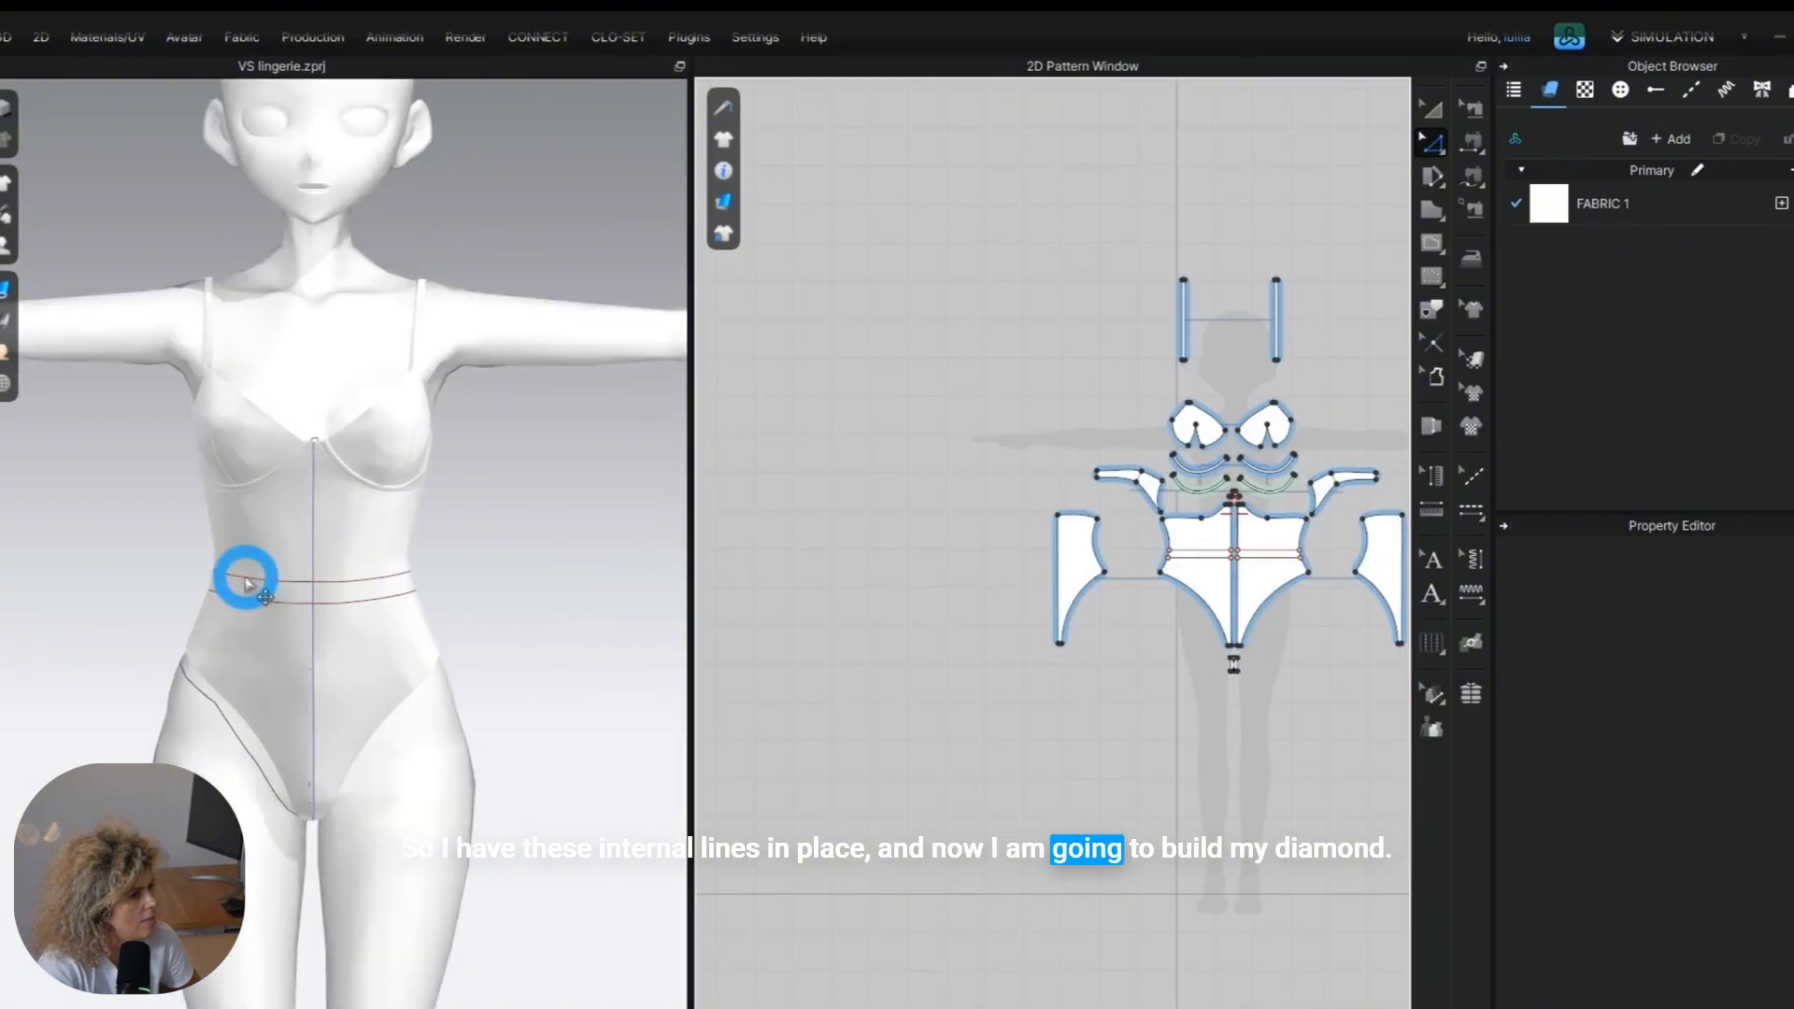
# Split the vertical internal line beside the centre-front edge uniformly into two segments.
pyautogui.scroll(3, 240, 580)
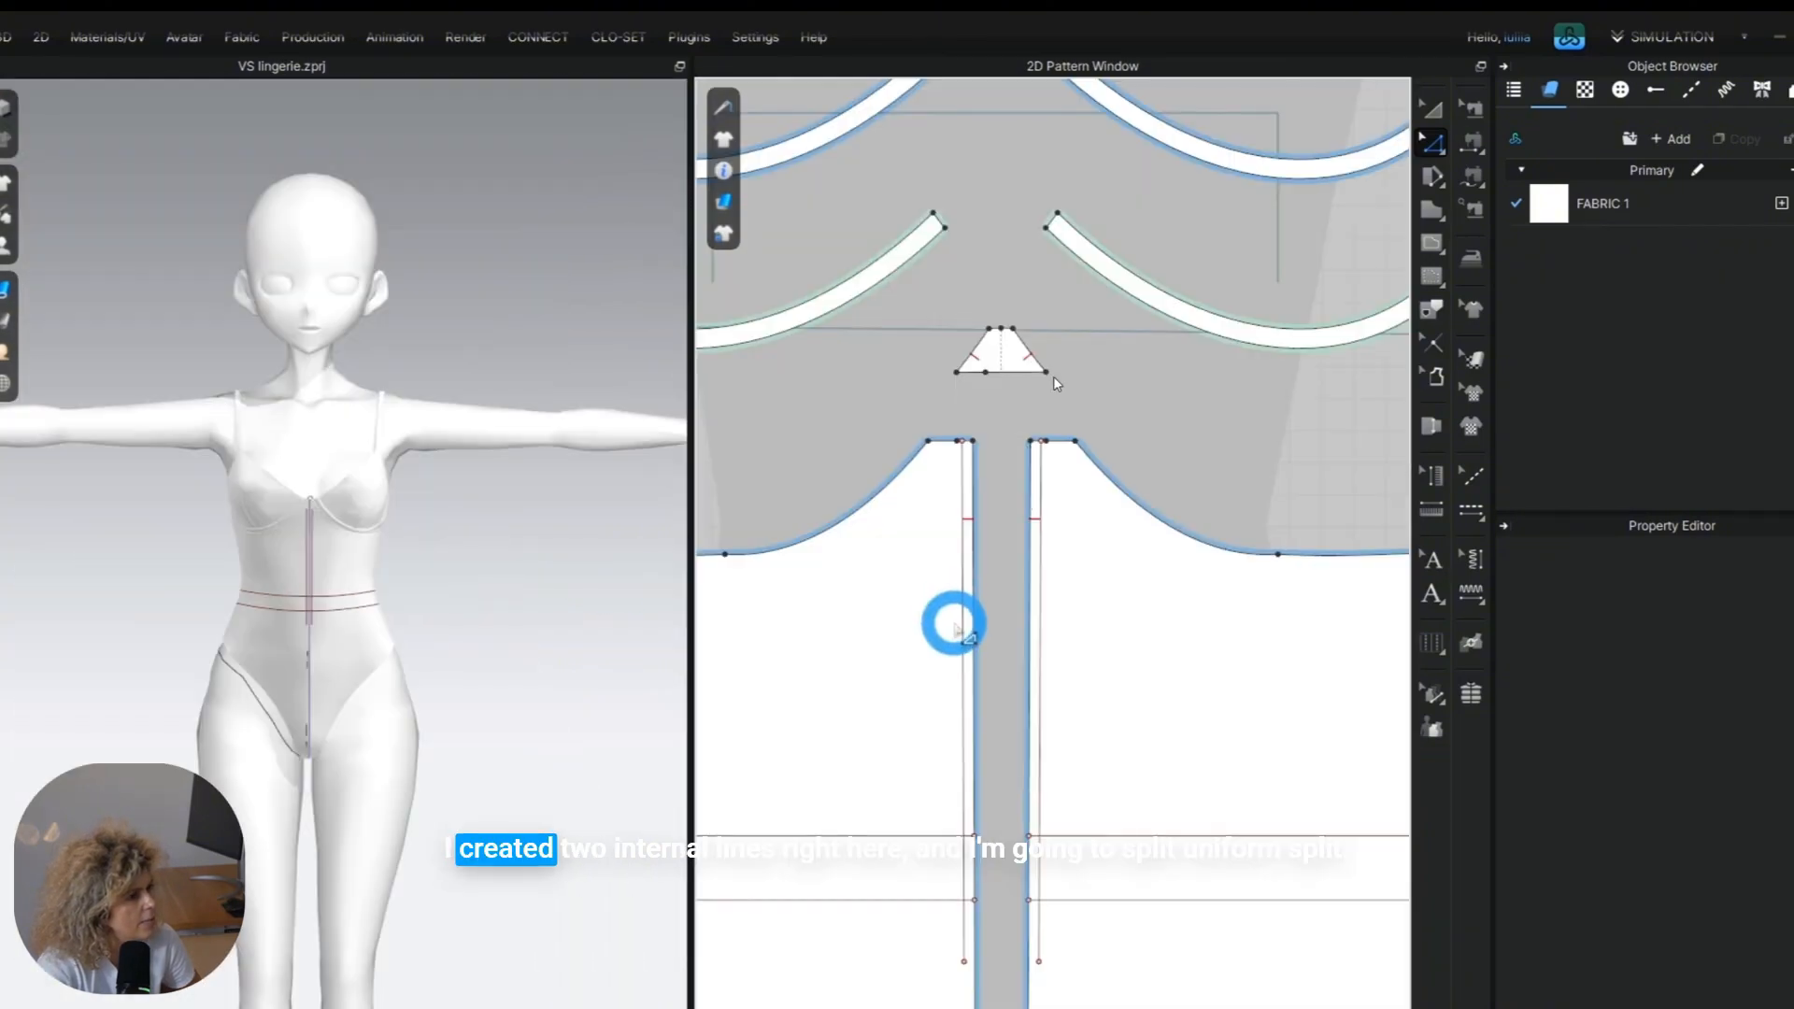
pyautogui.rightClick(960, 626)
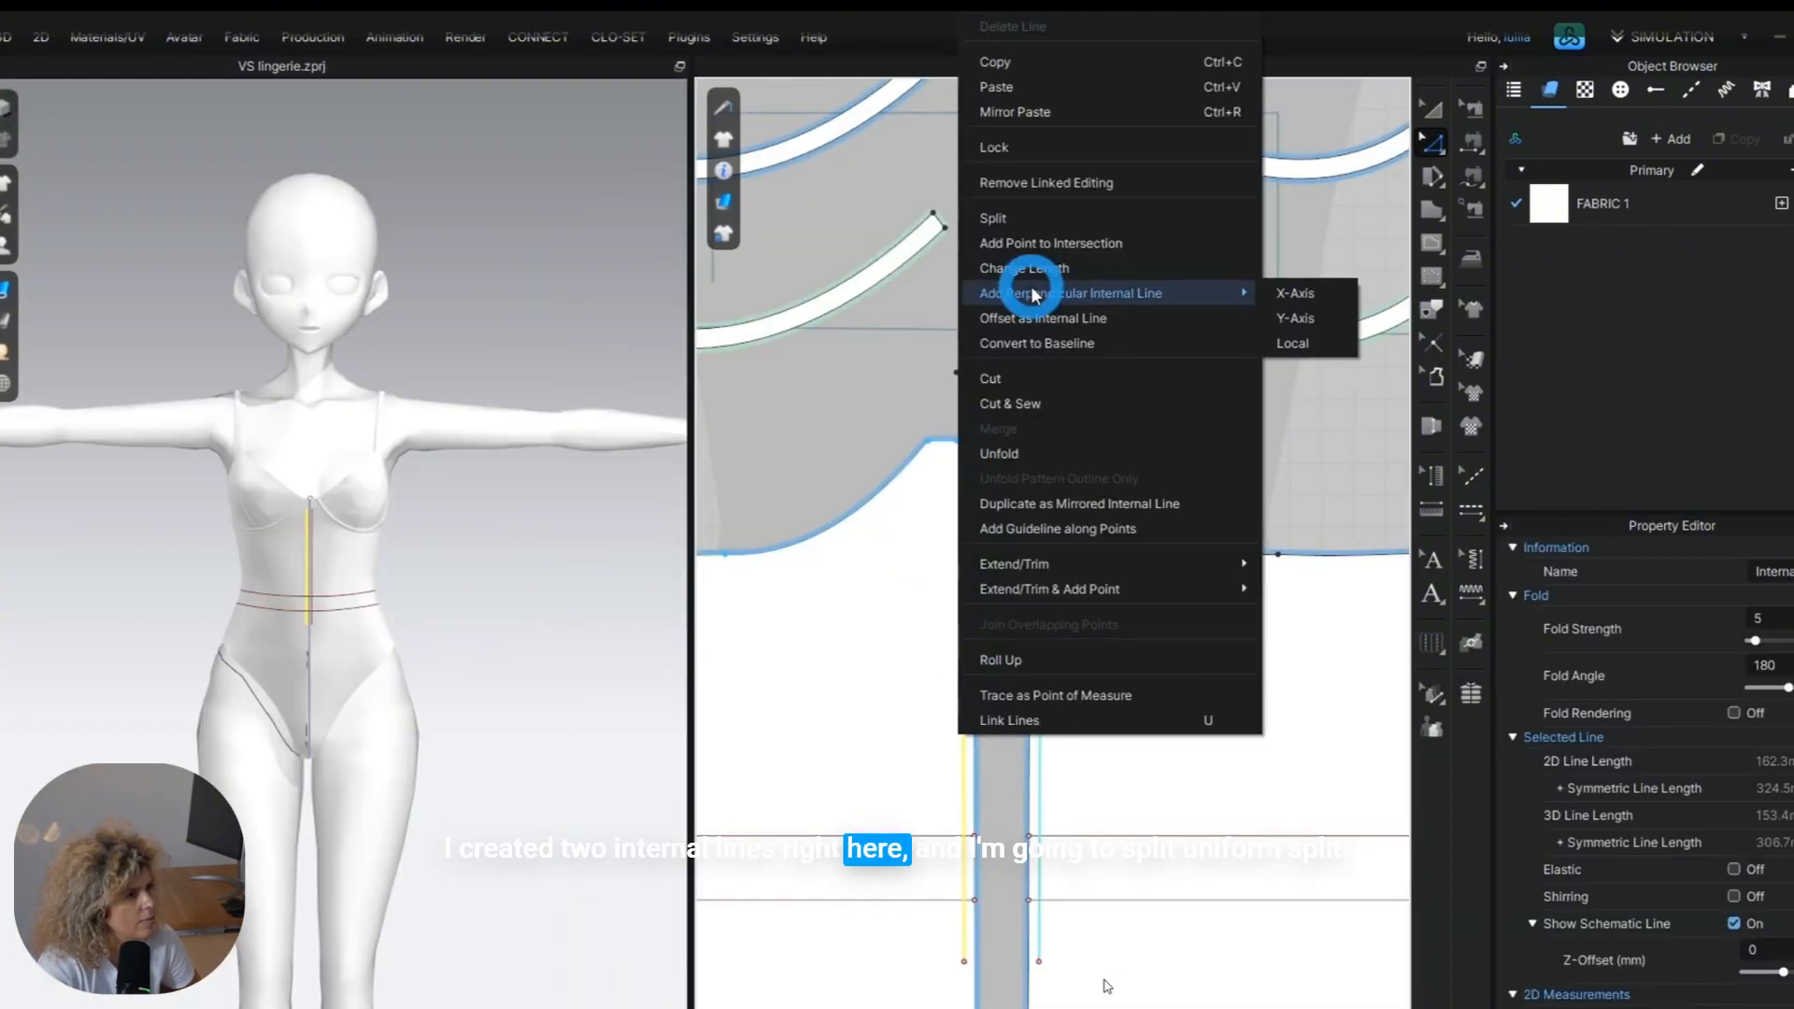
pyautogui.click(1035, 220)
pyautogui.click(708, 616)
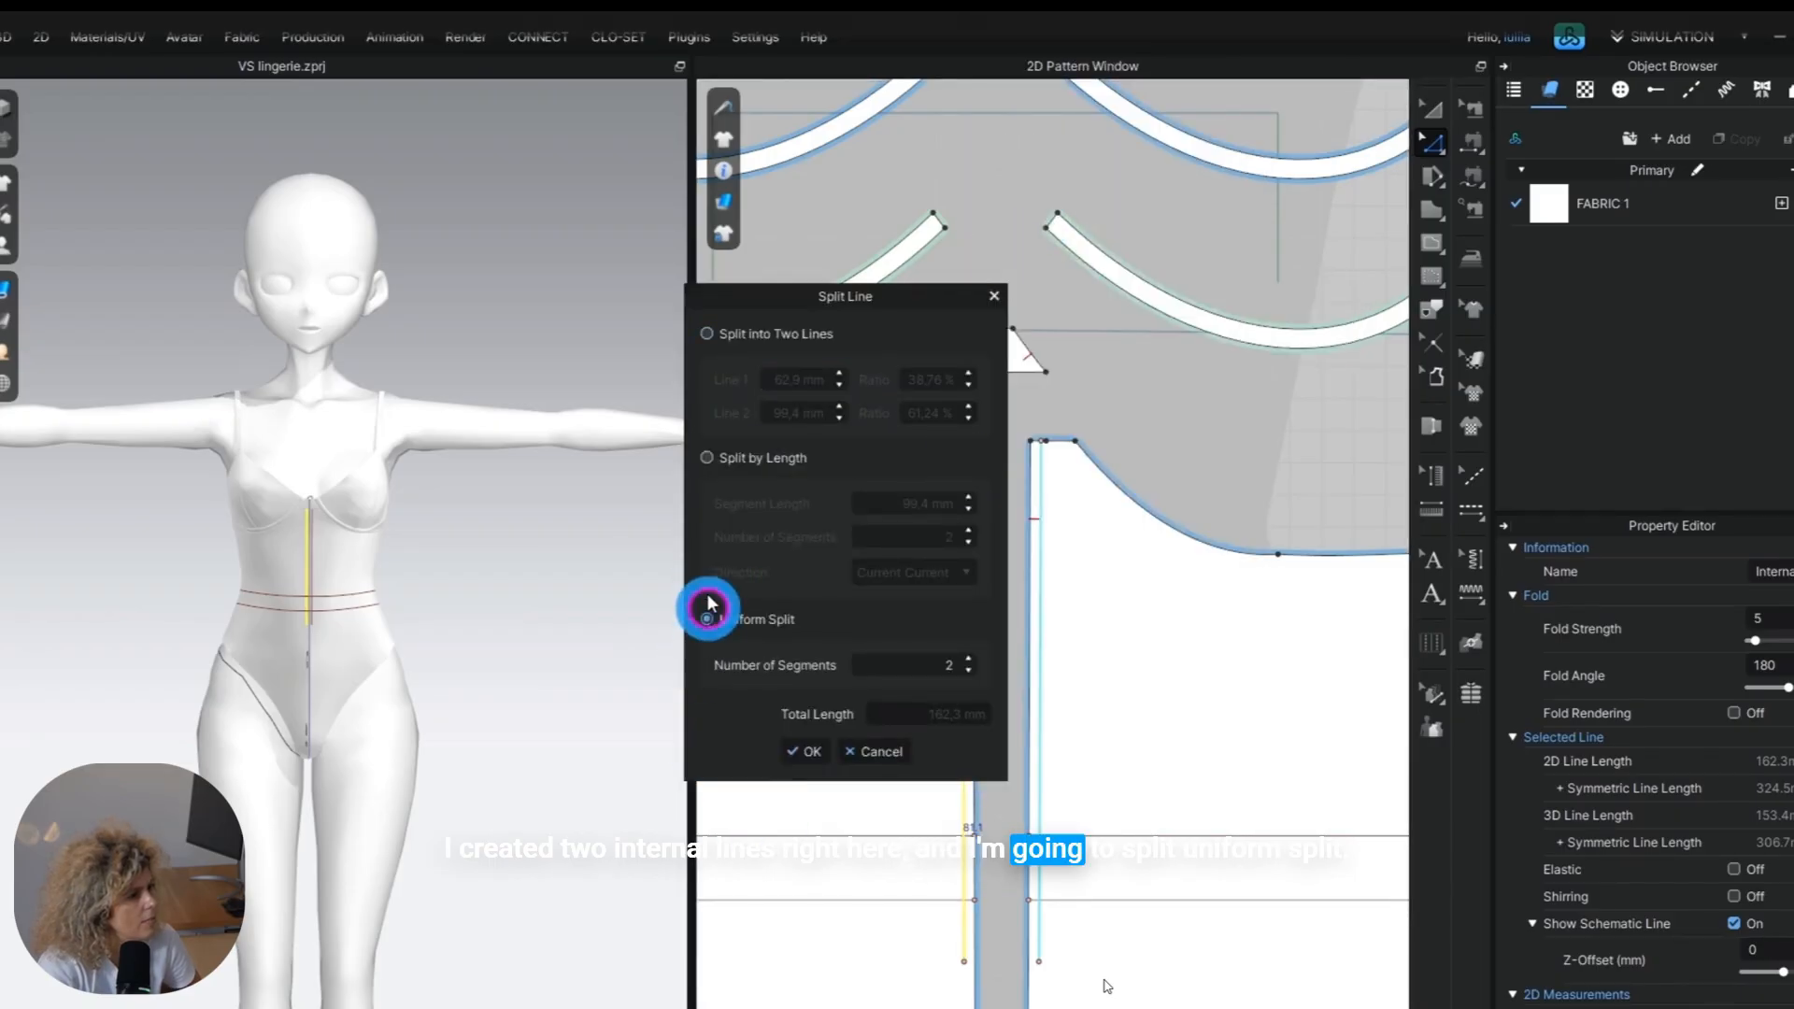
pyautogui.moveTo(797, 288); pyautogui.dragTo(451, 379)
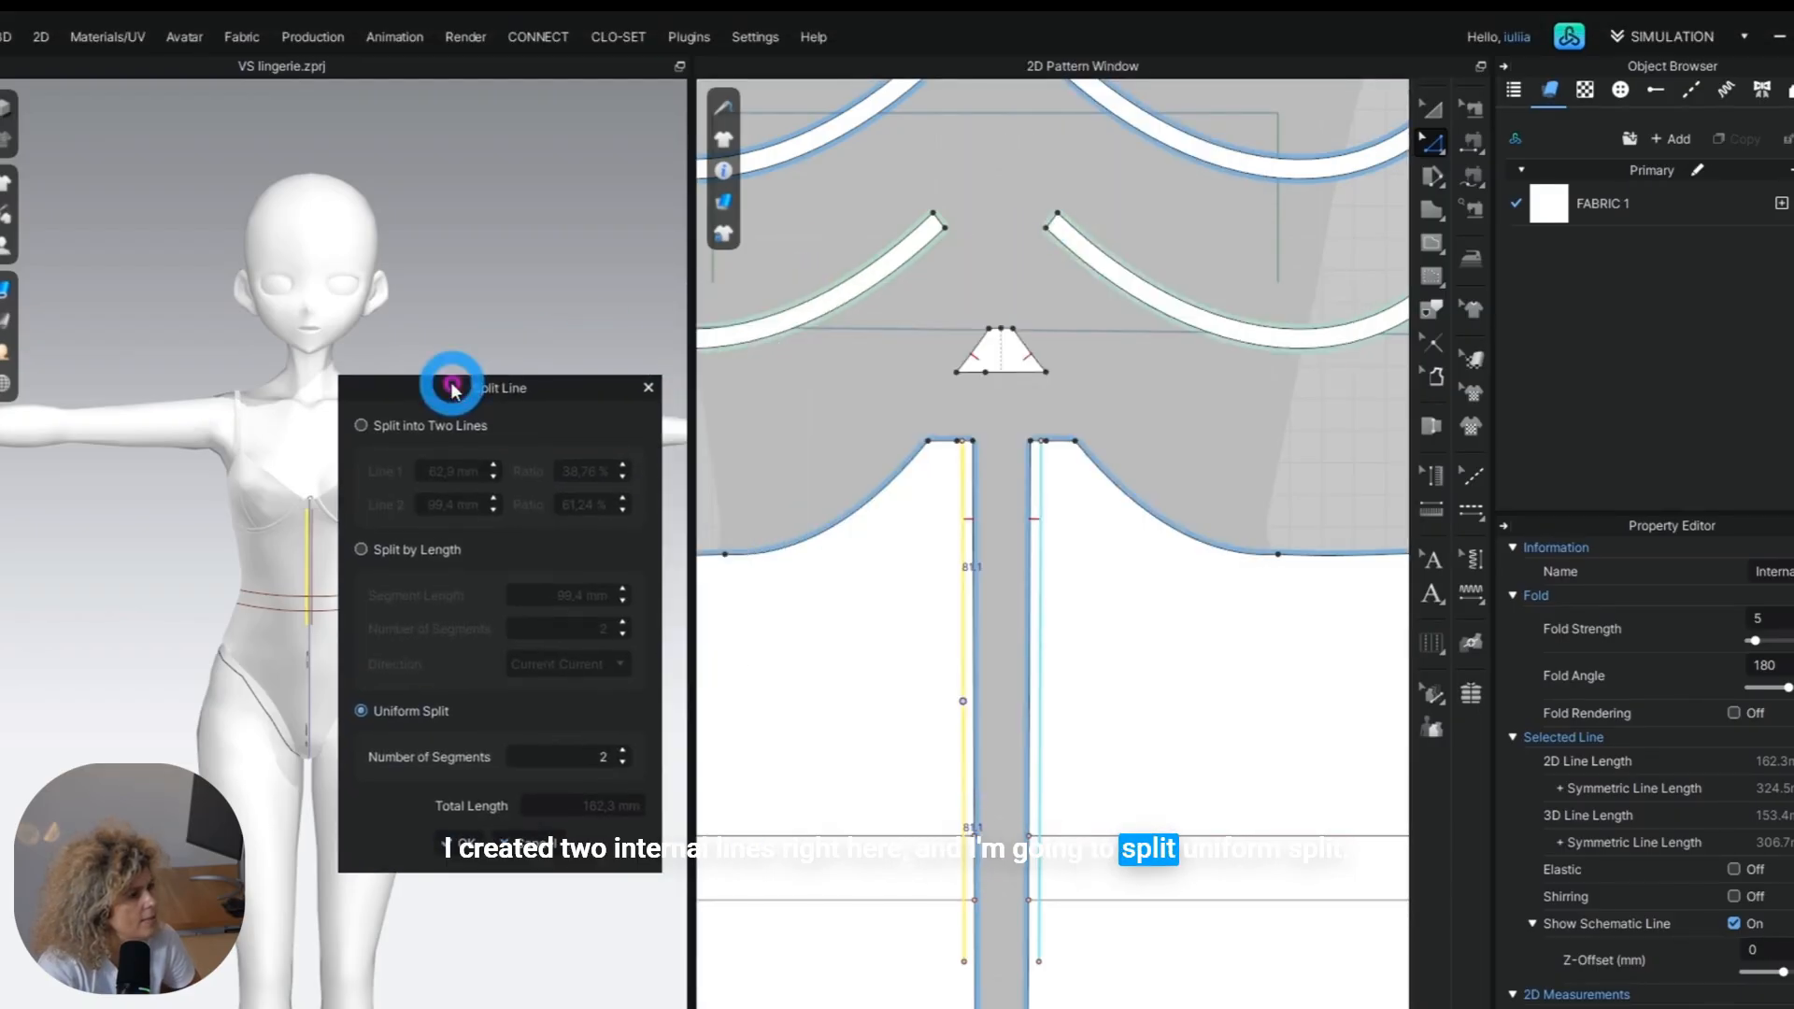
pyautogui.click(456, 841)
# Pull the midpoint of the split vertical line outward toward the side seam to form half of a diamond.
pyautogui.scroll(5, 339, 601)
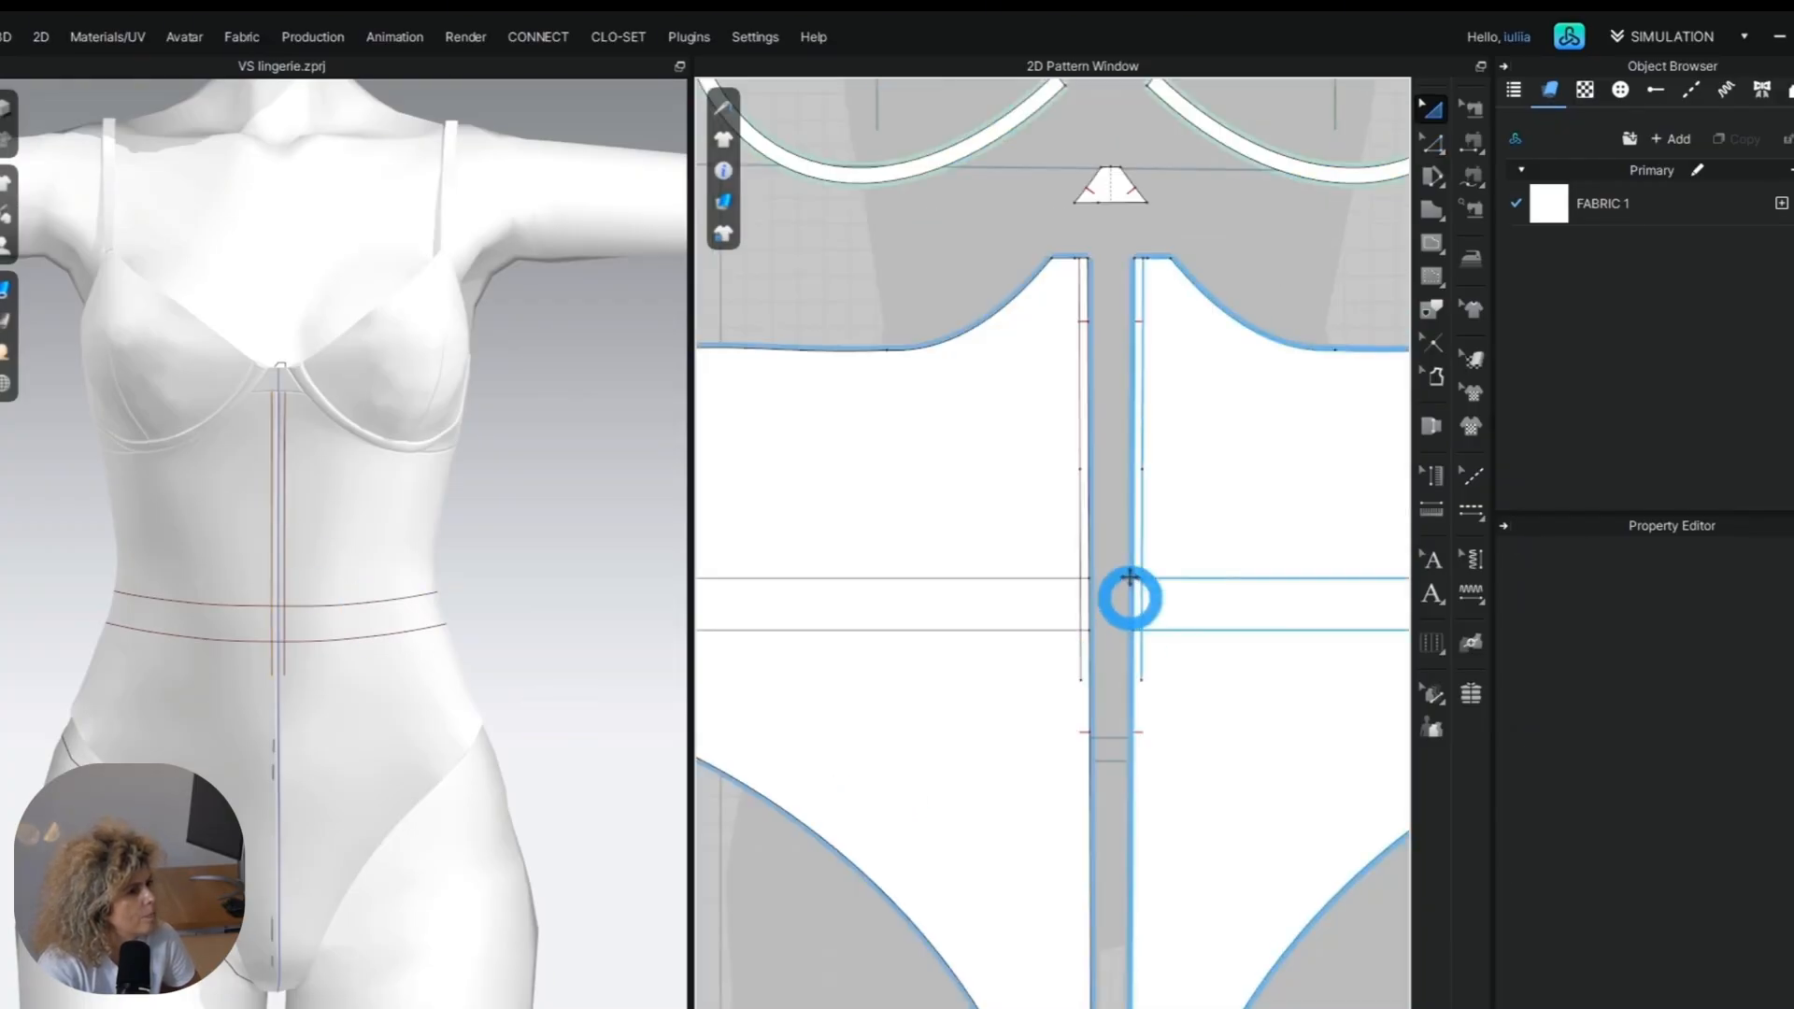
pyautogui.scroll(3, 1127, 477)
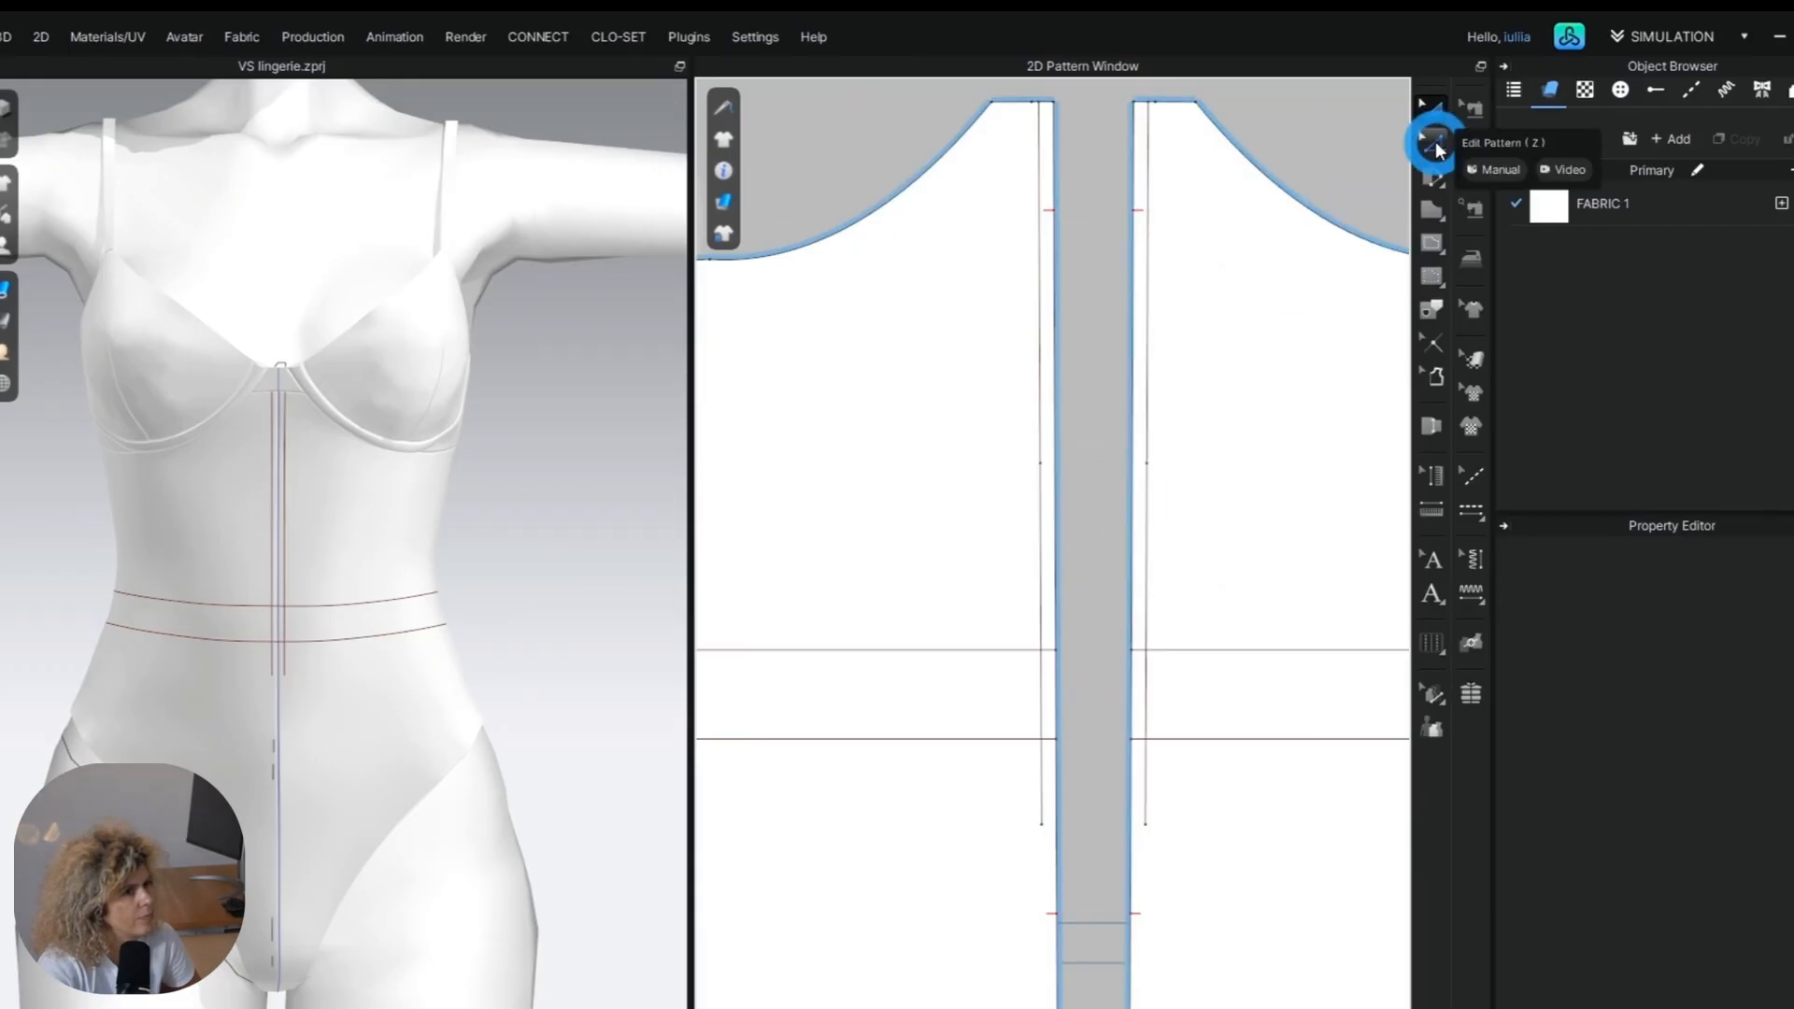
pyautogui.click(1435, 145)
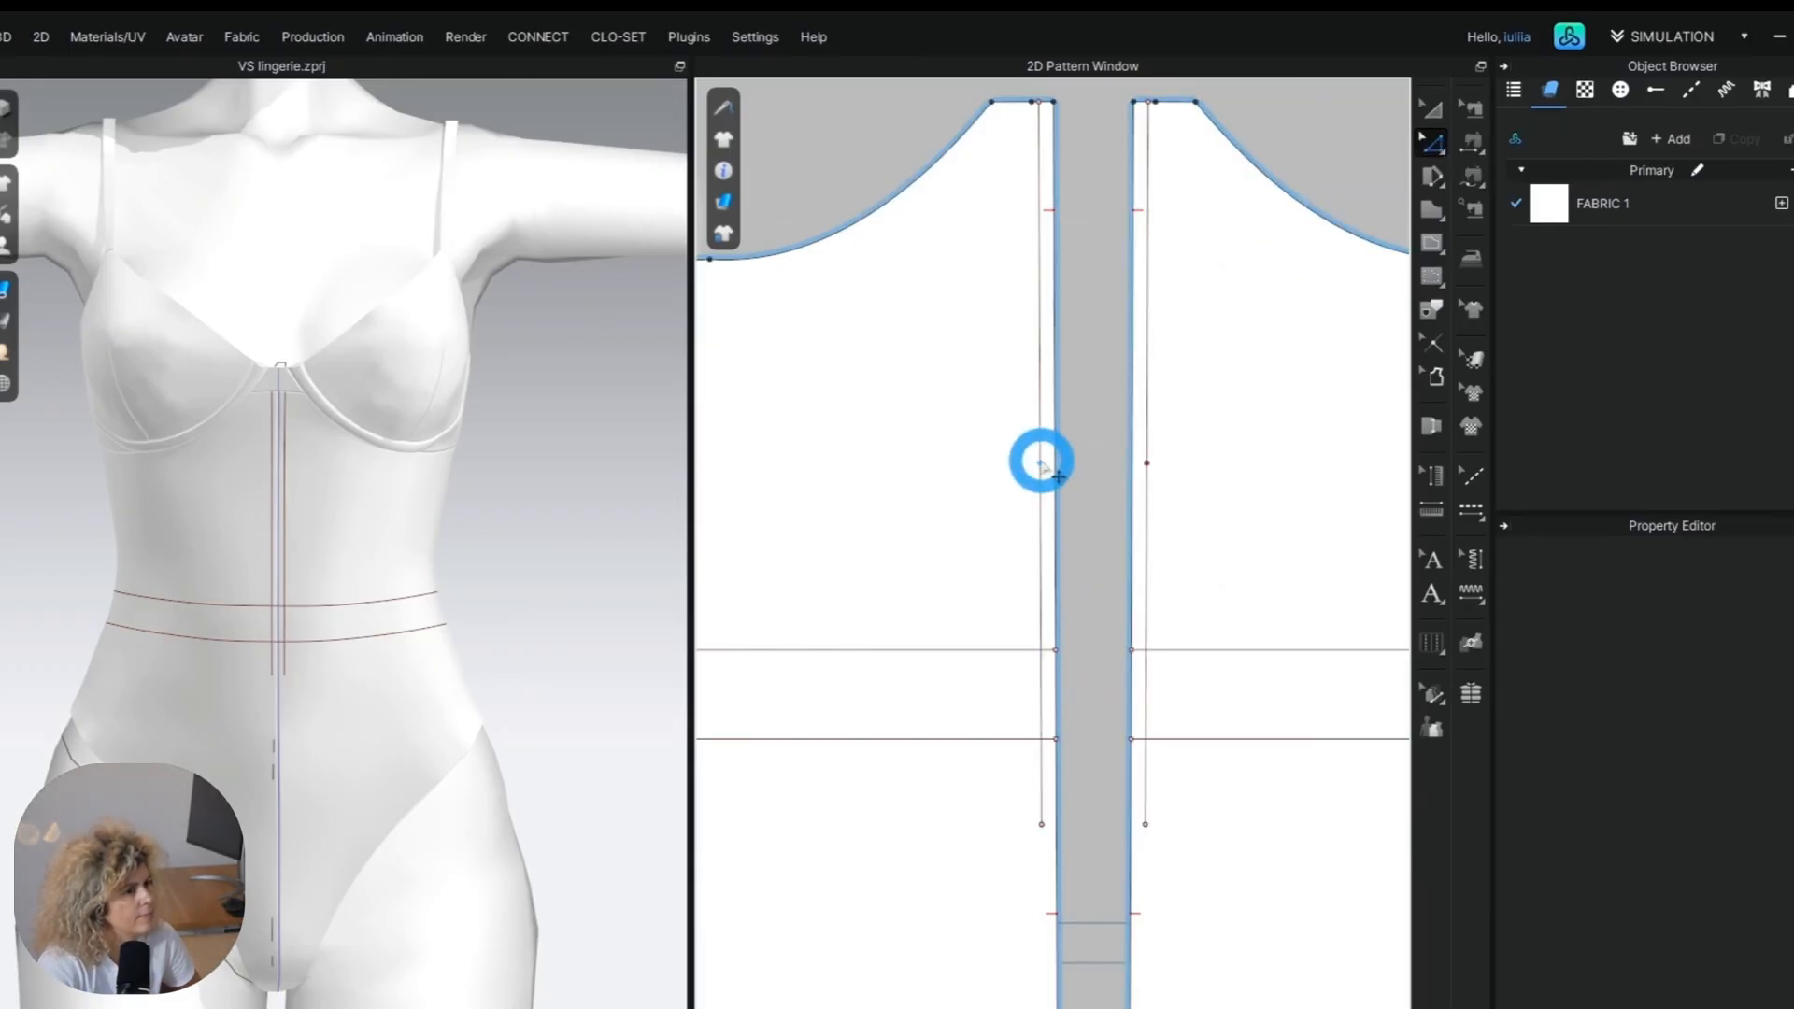
pyautogui.moveTo(1041, 462); pyautogui.dragTo(812, 500)
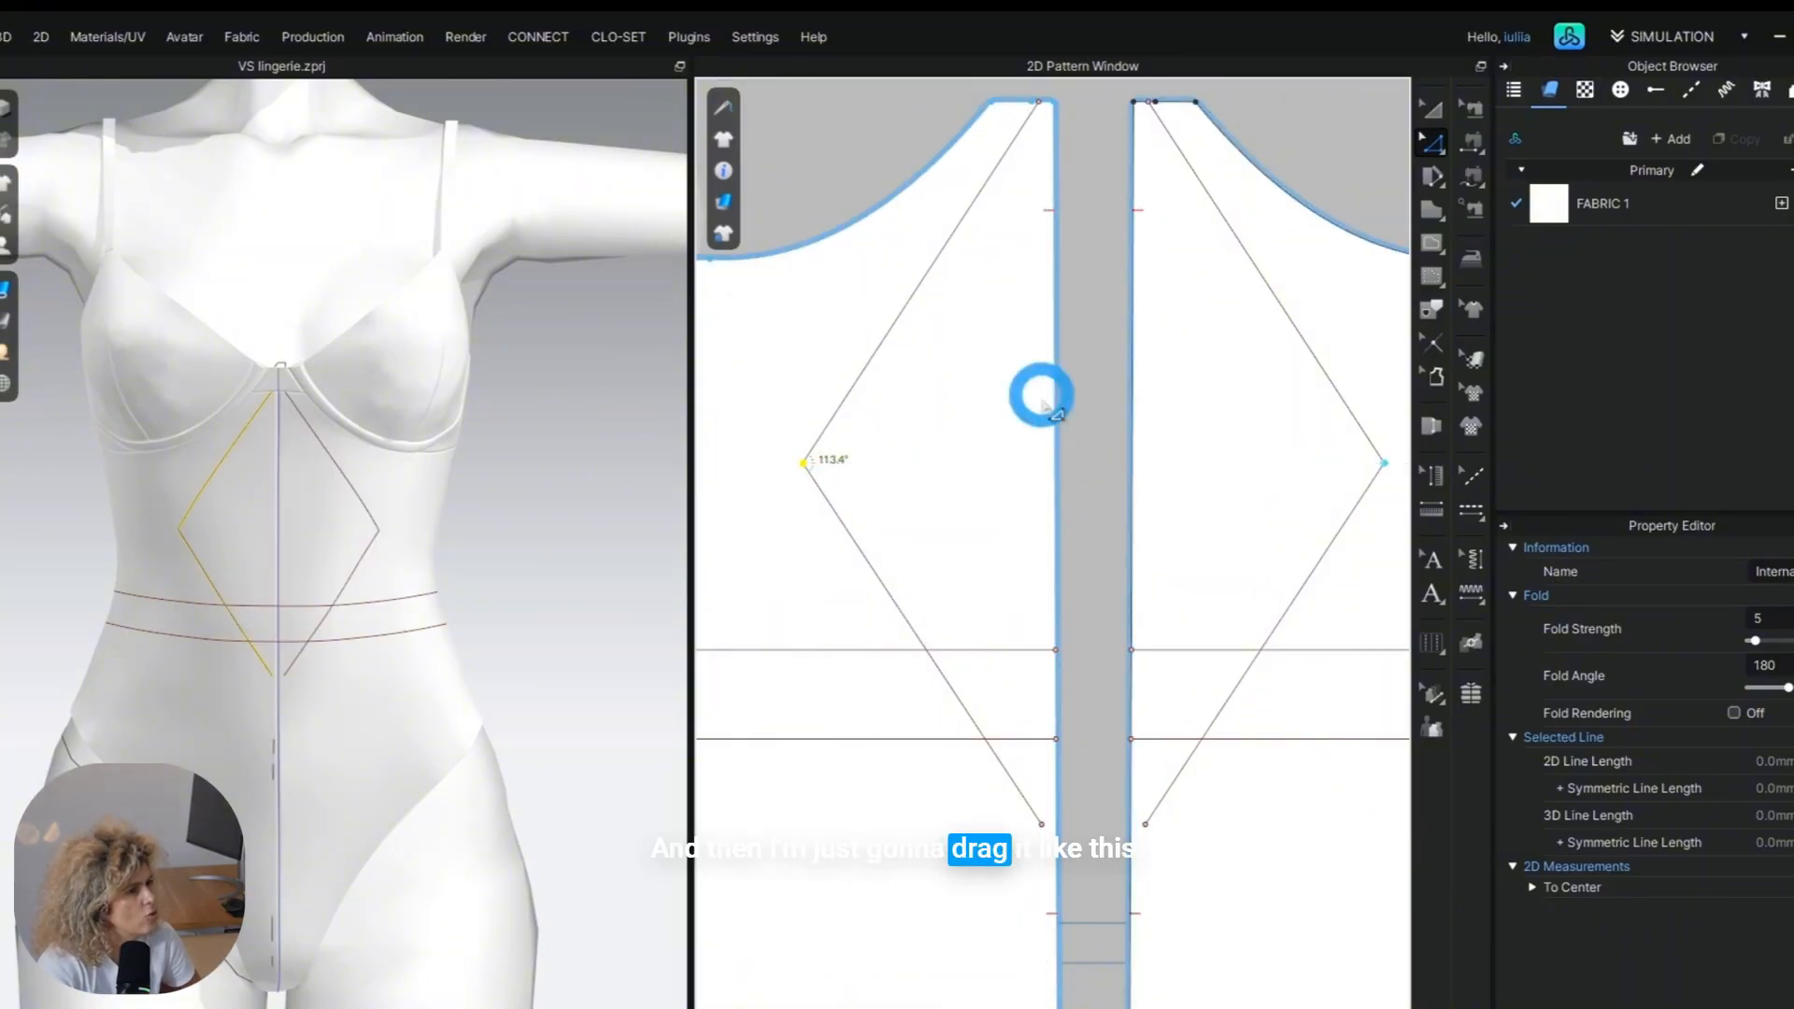
# Move the lower and upper ends of the diamond line onto the centre-front edge, with the upper end at the top corner.
pyautogui.scroll(4, 1045, 860)
pyautogui.moveTo(1036, 777); pyautogui.dragTo(1077, 790)
pyautogui.scroll(-2, 1085, 821)
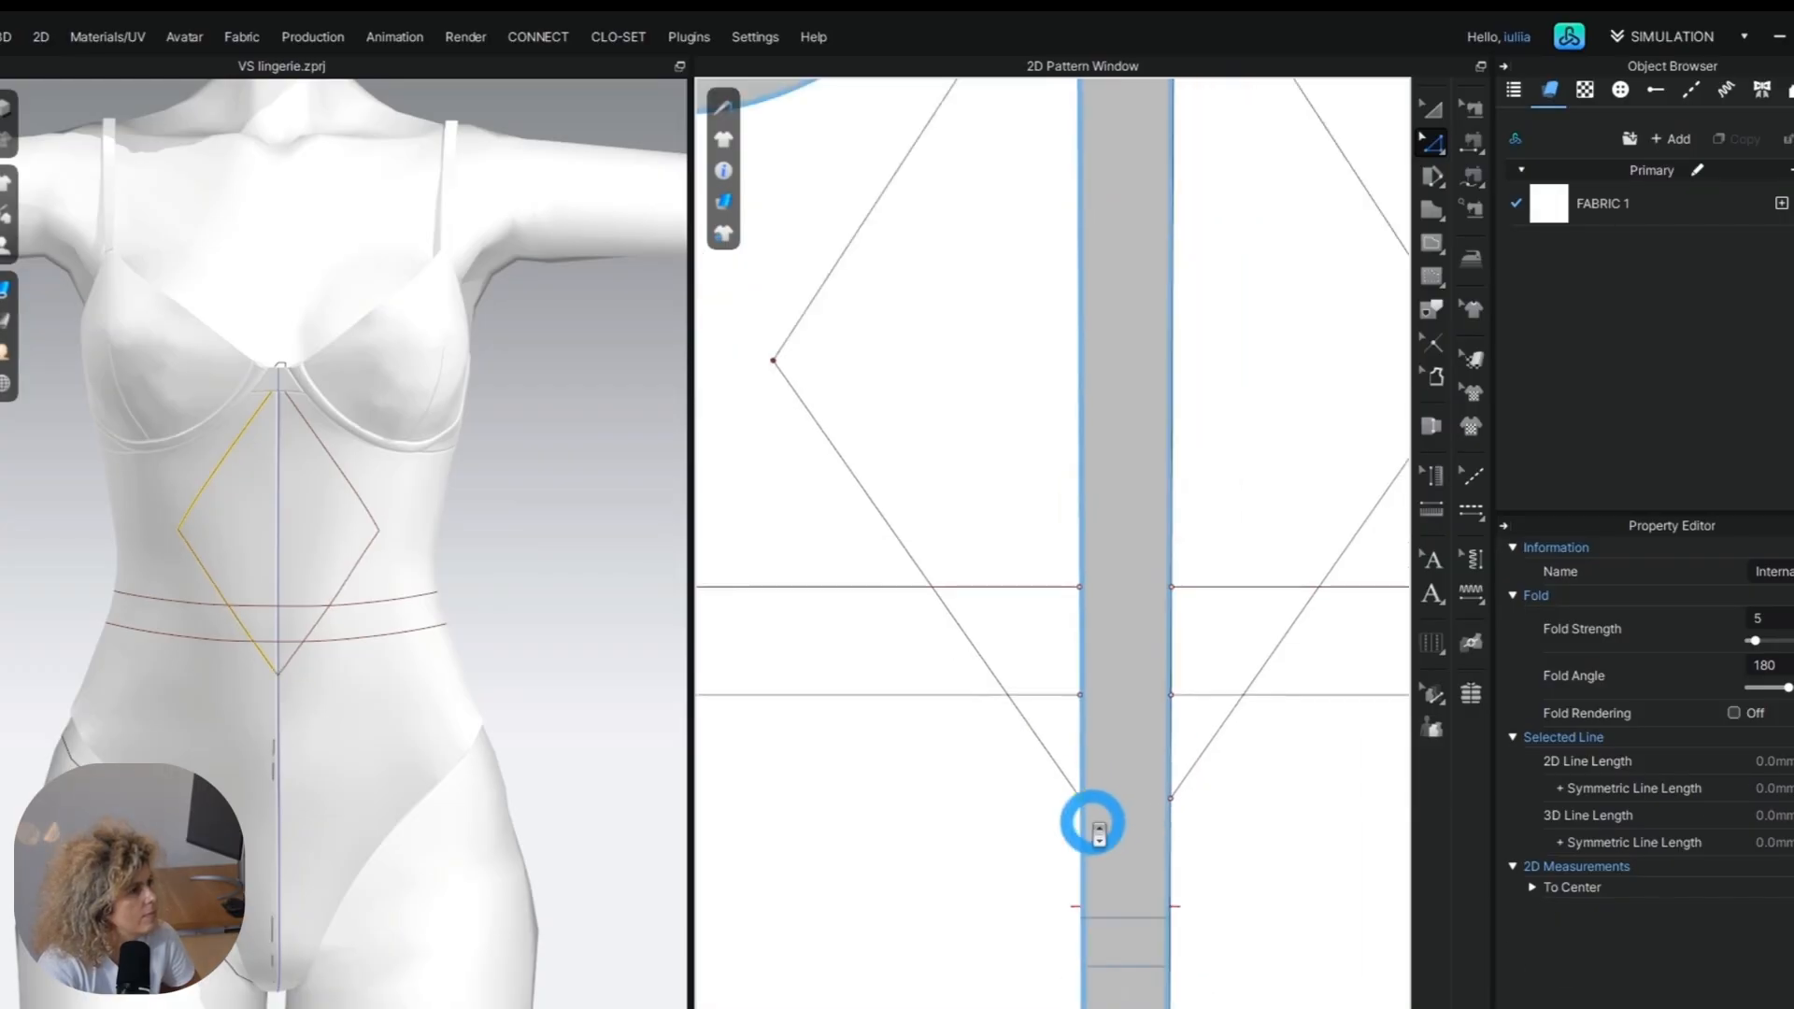
pyautogui.scroll(-2, 1150, 493)
pyautogui.scroll(7, 1037, 349)
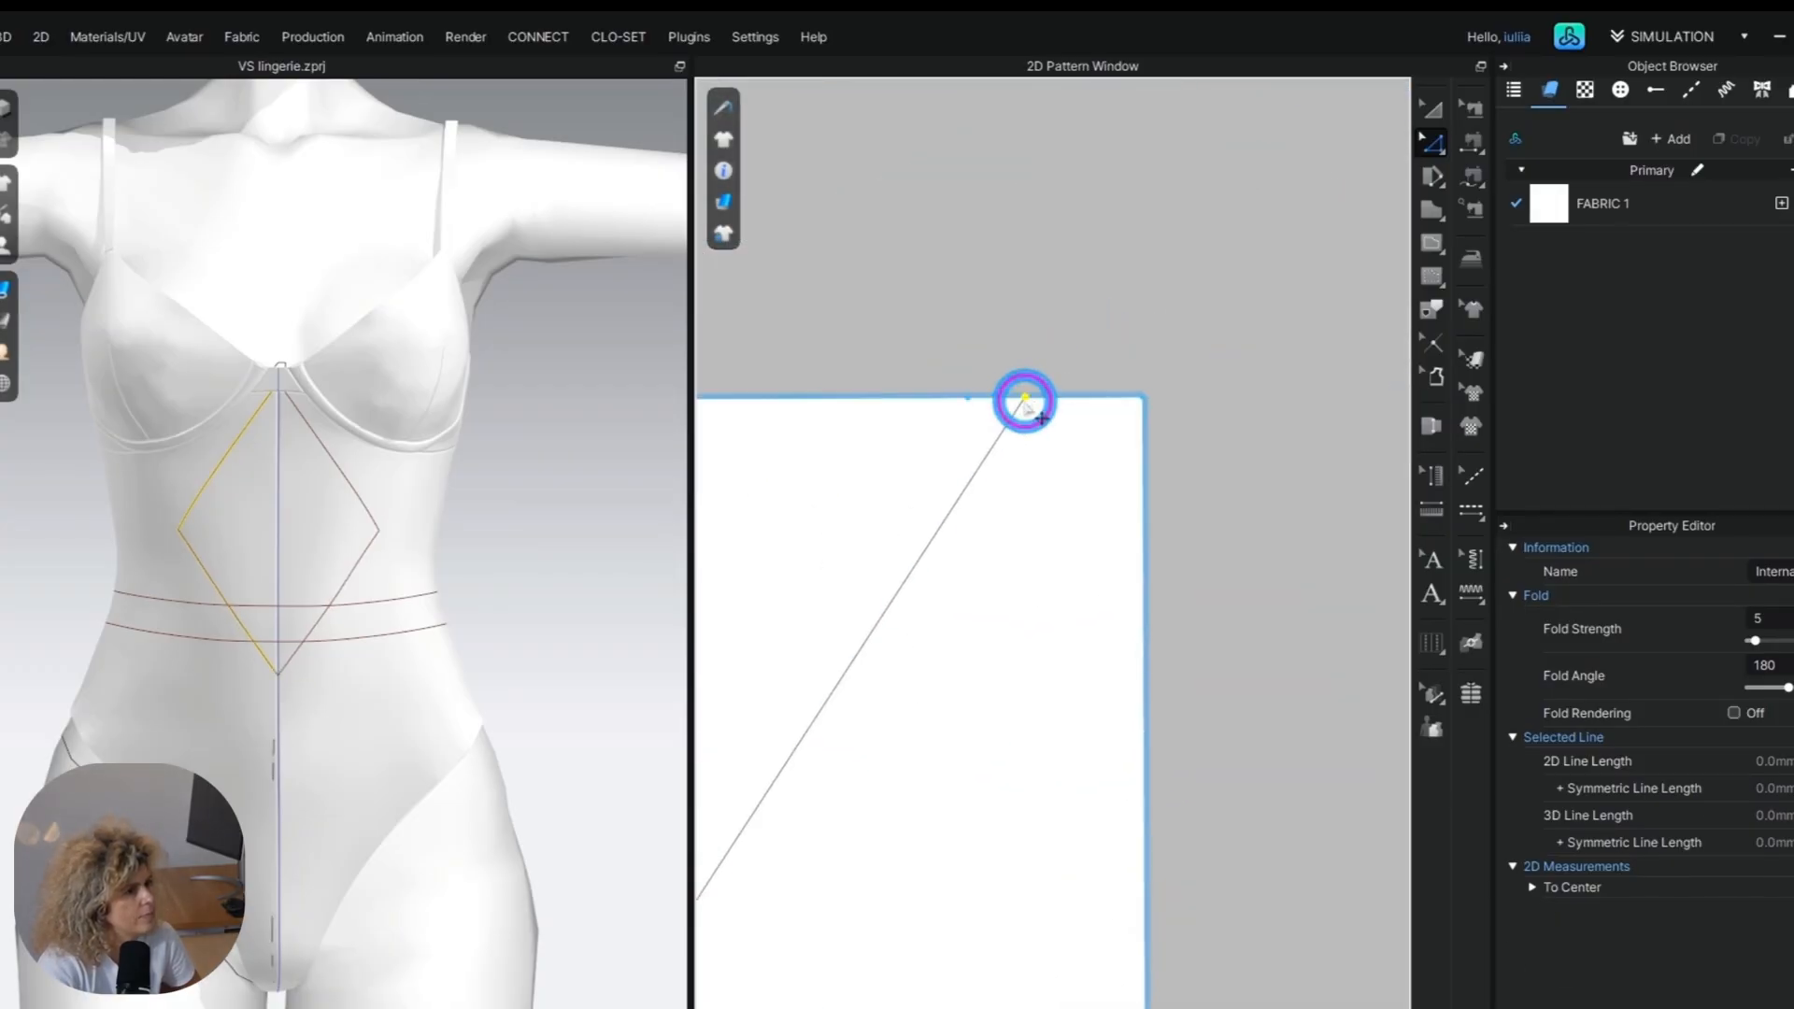
pyautogui.scroll(-3, 1117, 400)
pyautogui.scroll(-4, 921, 653)
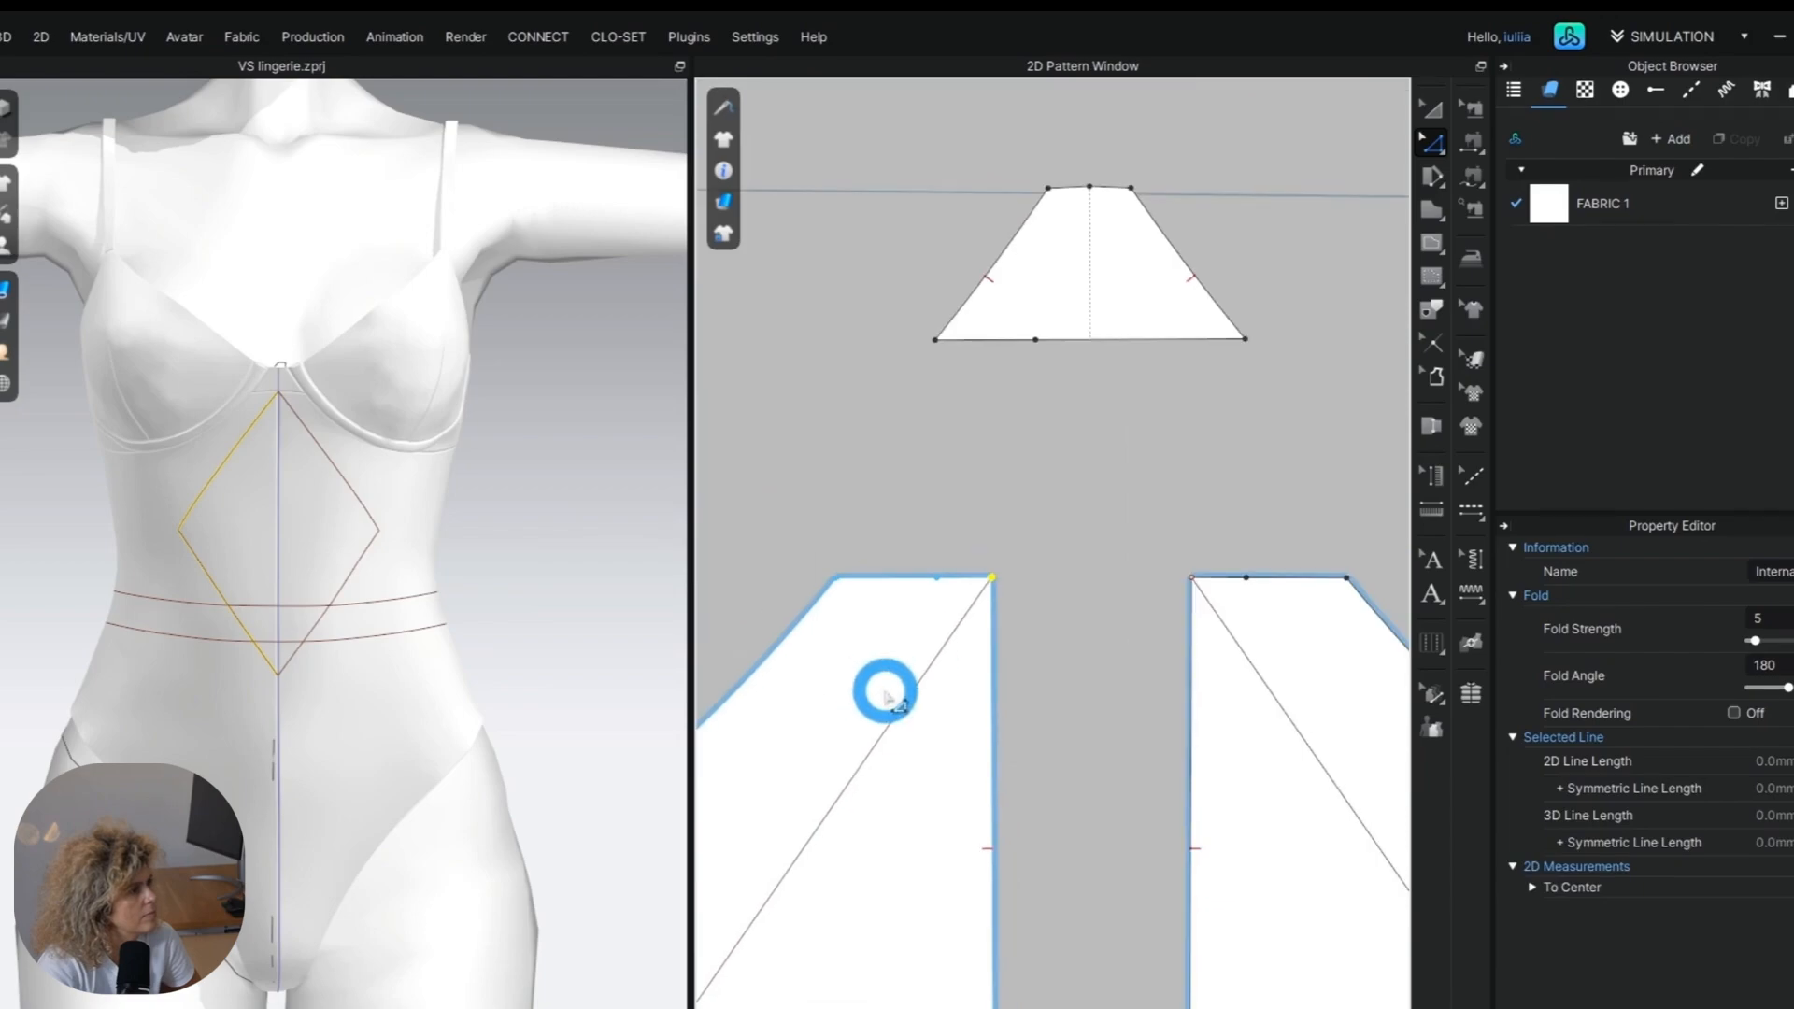
# Stretch the diamond lines downward and outward until each half's line is about 260 mm long.
pyautogui.scroll(-4, 972, 514)
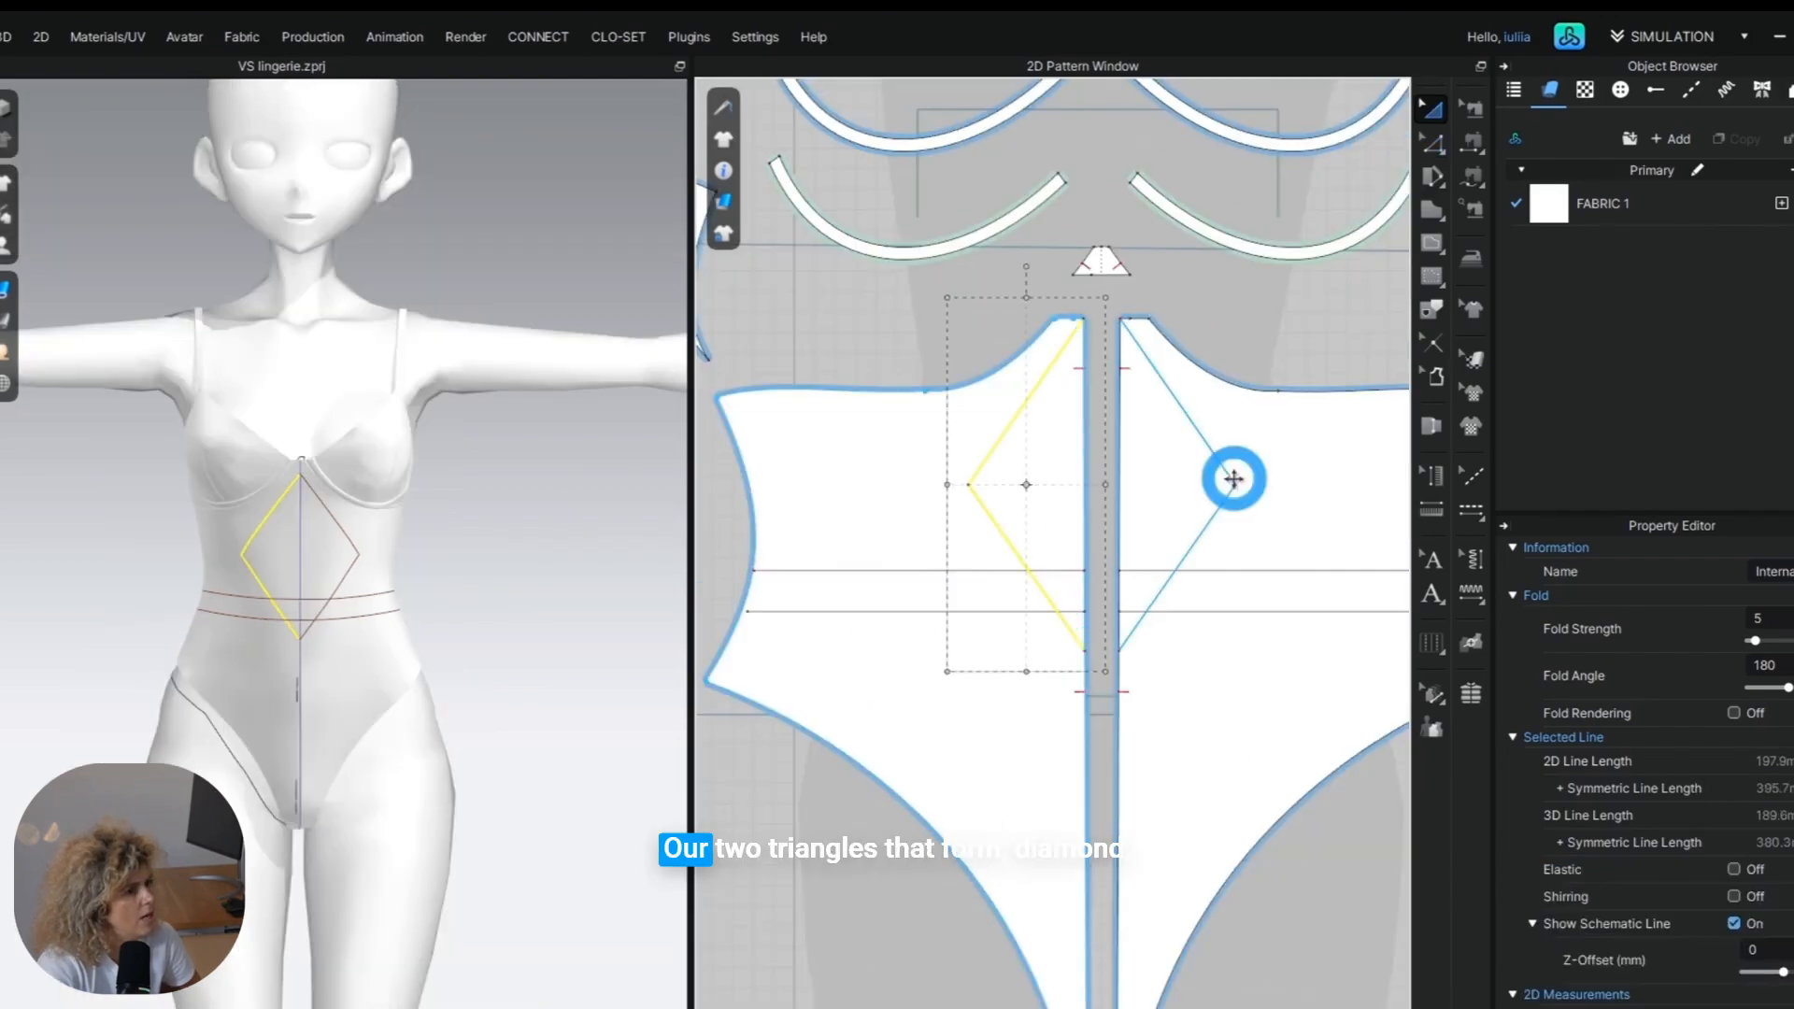
pyautogui.moveTo(1038, 678); pyautogui.dragTo(1026, 735)
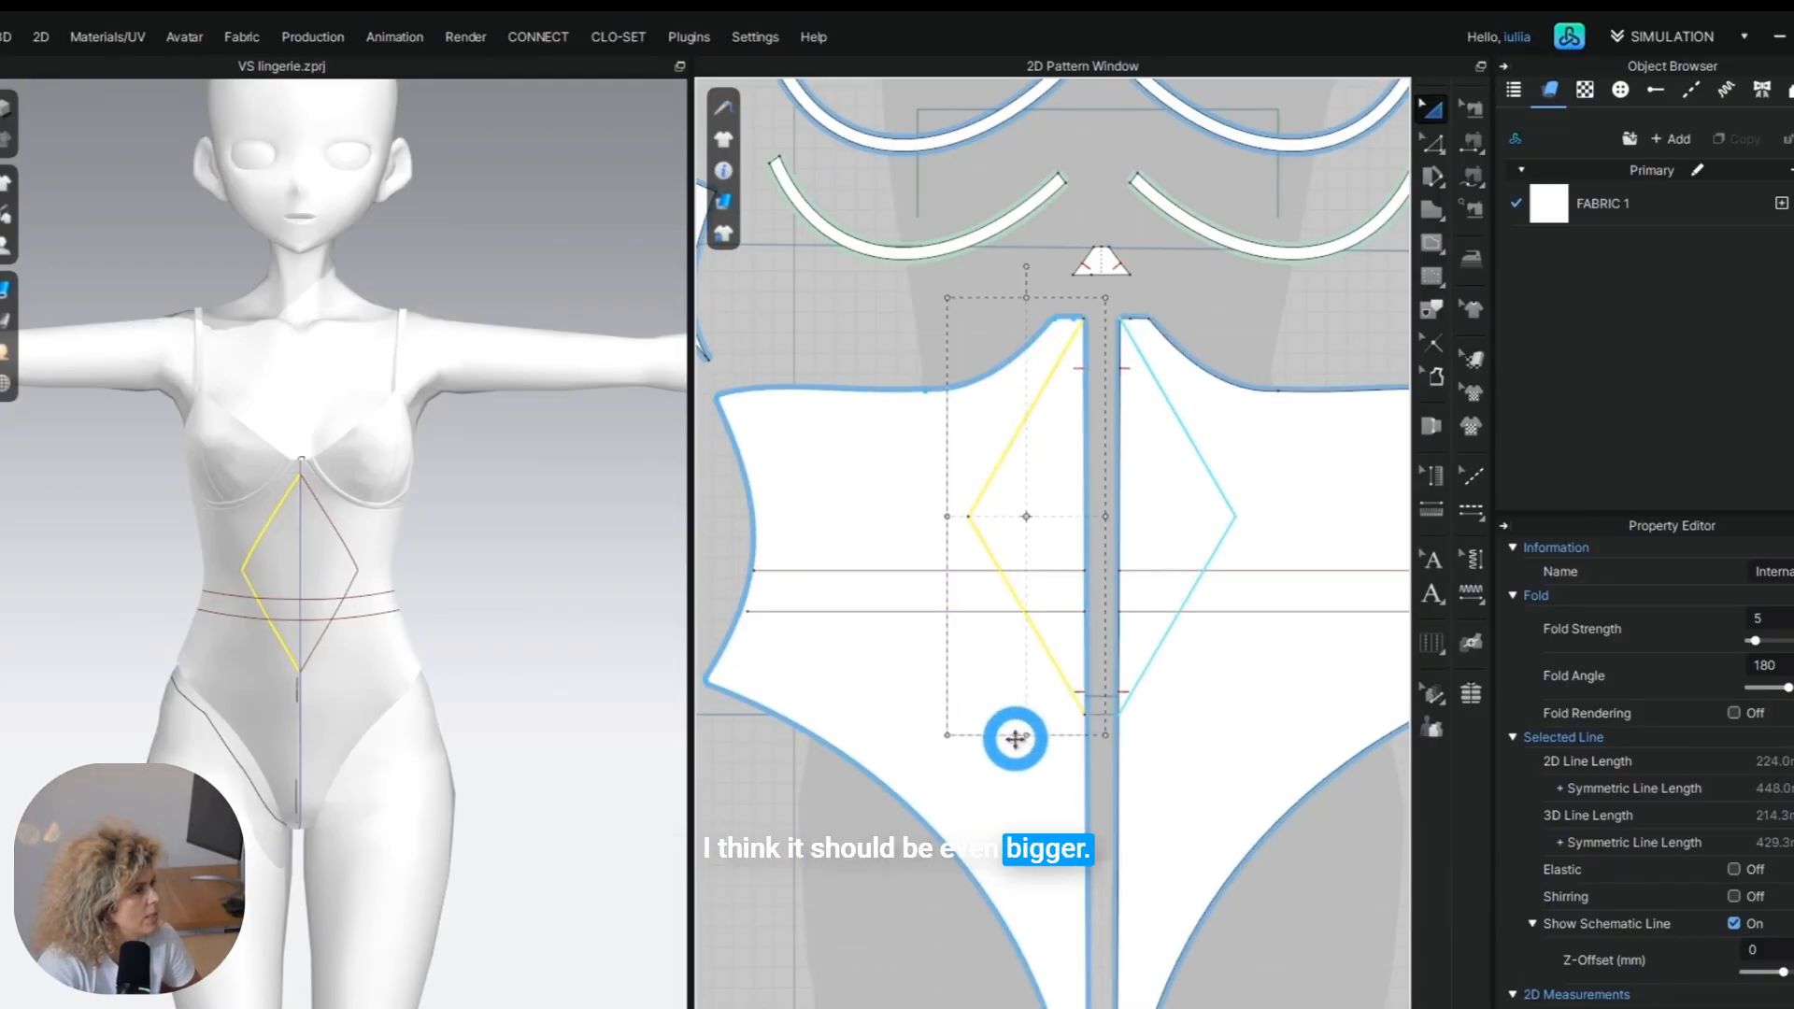
pyautogui.moveTo(1026, 734); pyautogui.dragTo(1025, 750)
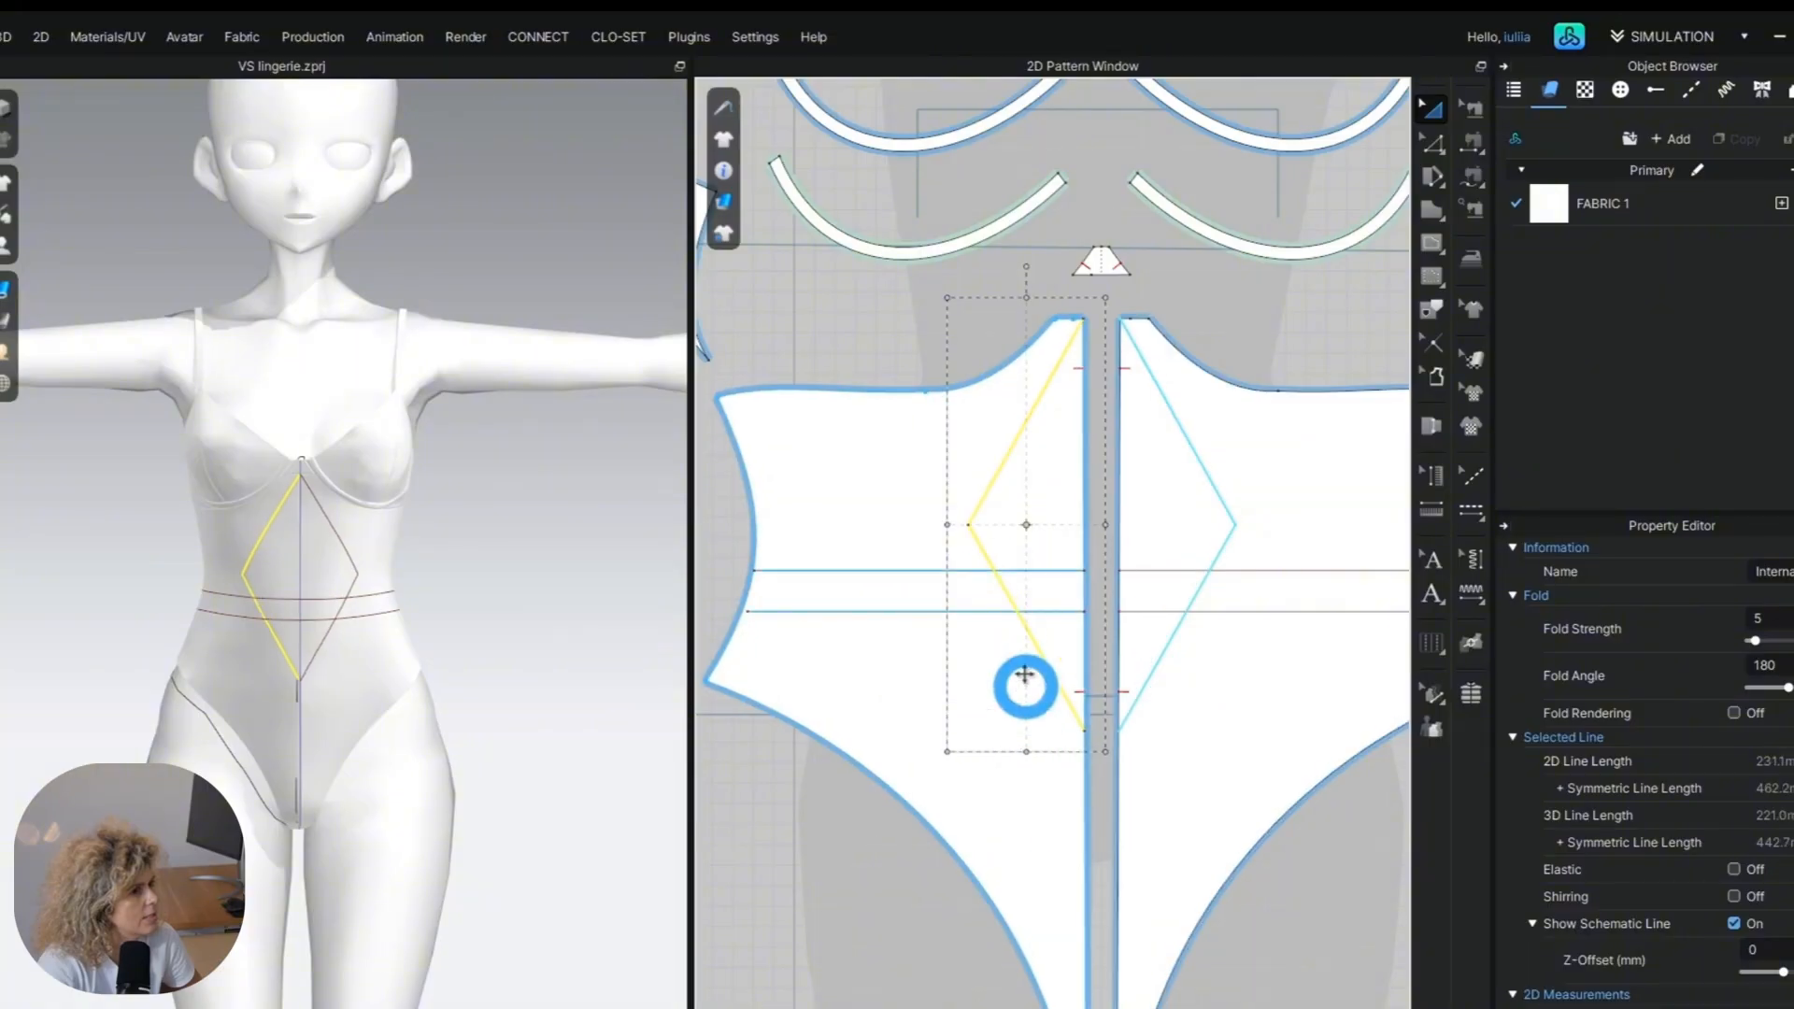
pyautogui.moveTo(946, 526); pyautogui.dragTo(925, 526)
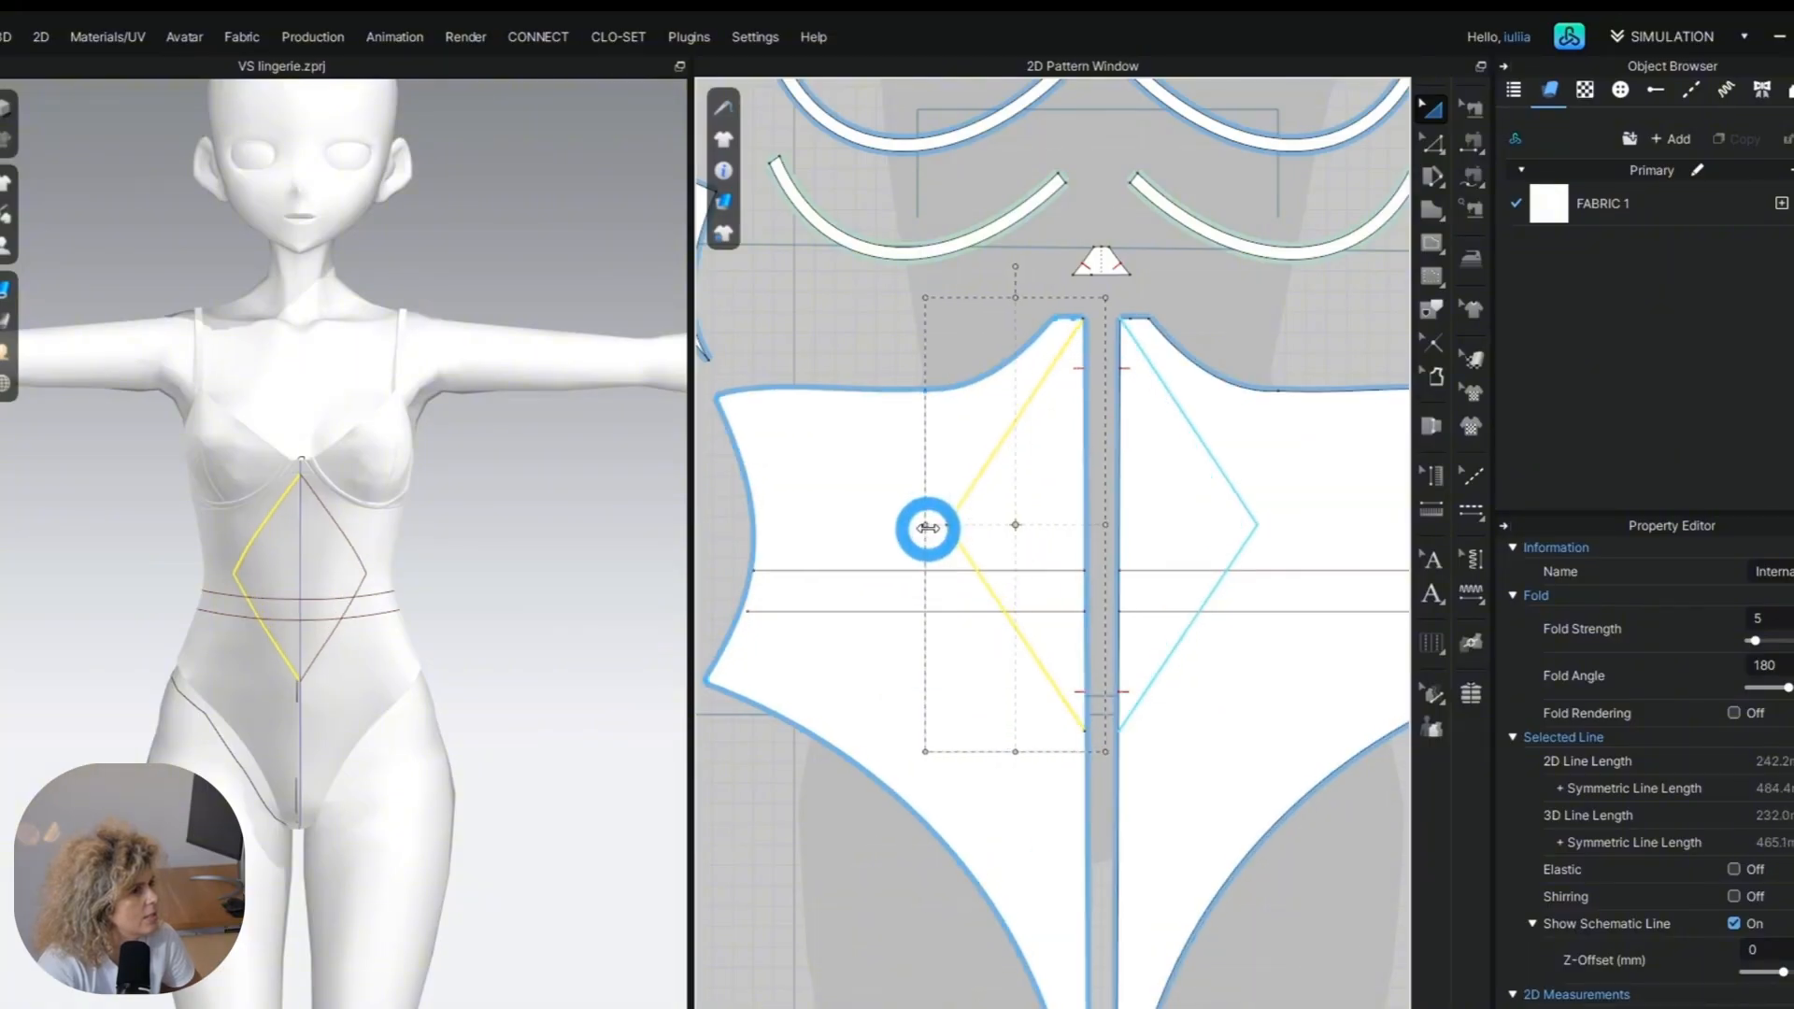
pyautogui.scroll(3, 926, 530)
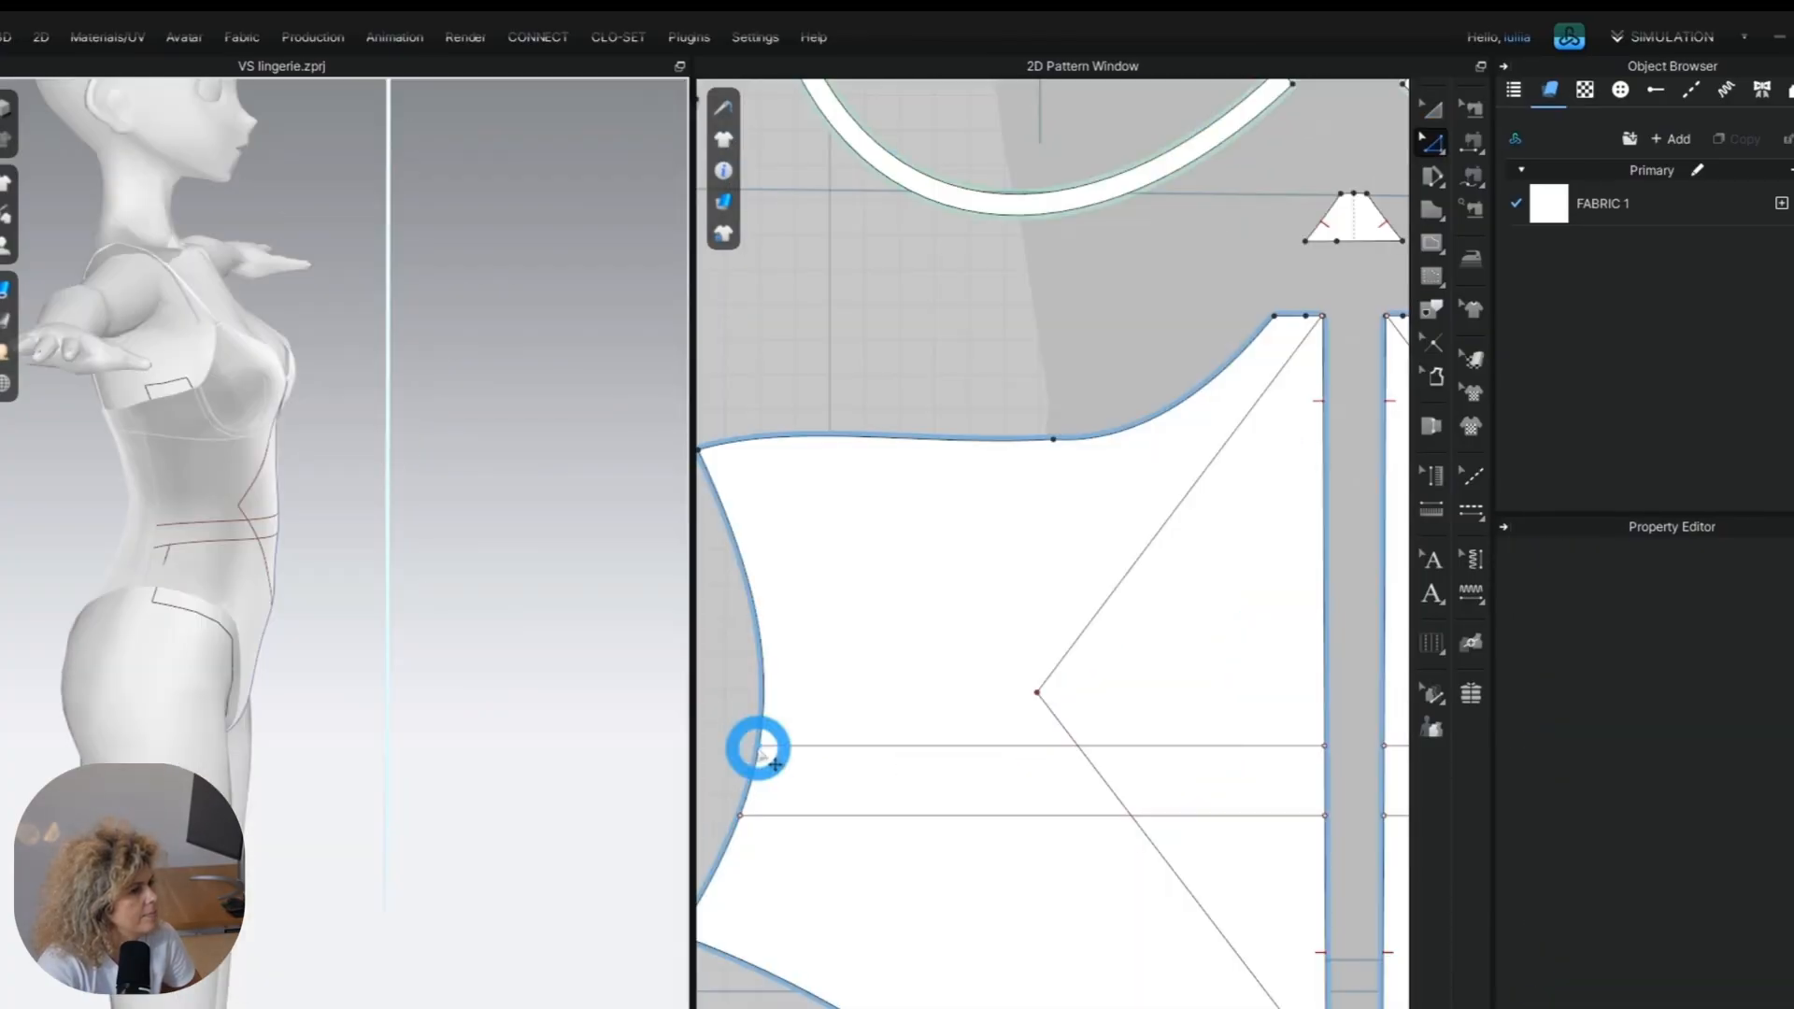
# Slant both waist lines by raising their side-seam ends, and extend or trim those ends to meet the side seam.
pyautogui.click(759, 765)
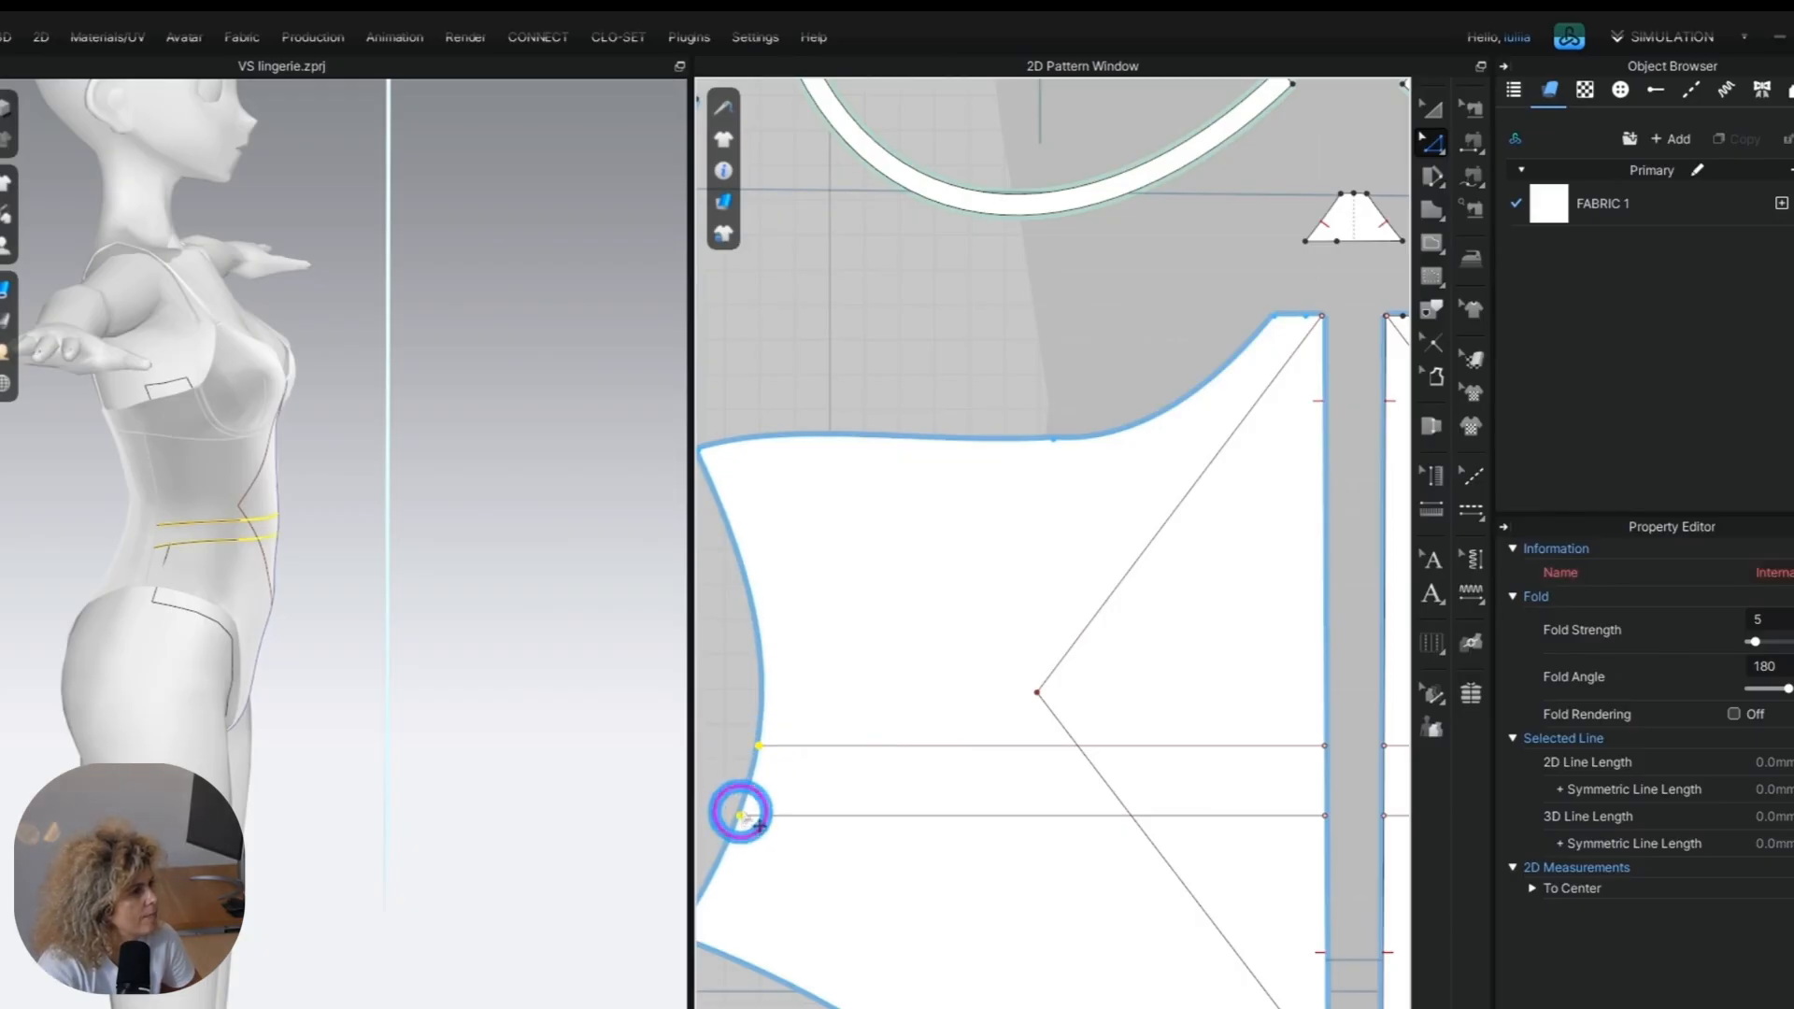
pyautogui.moveTo(740, 815); pyautogui.dragTo(752, 733)
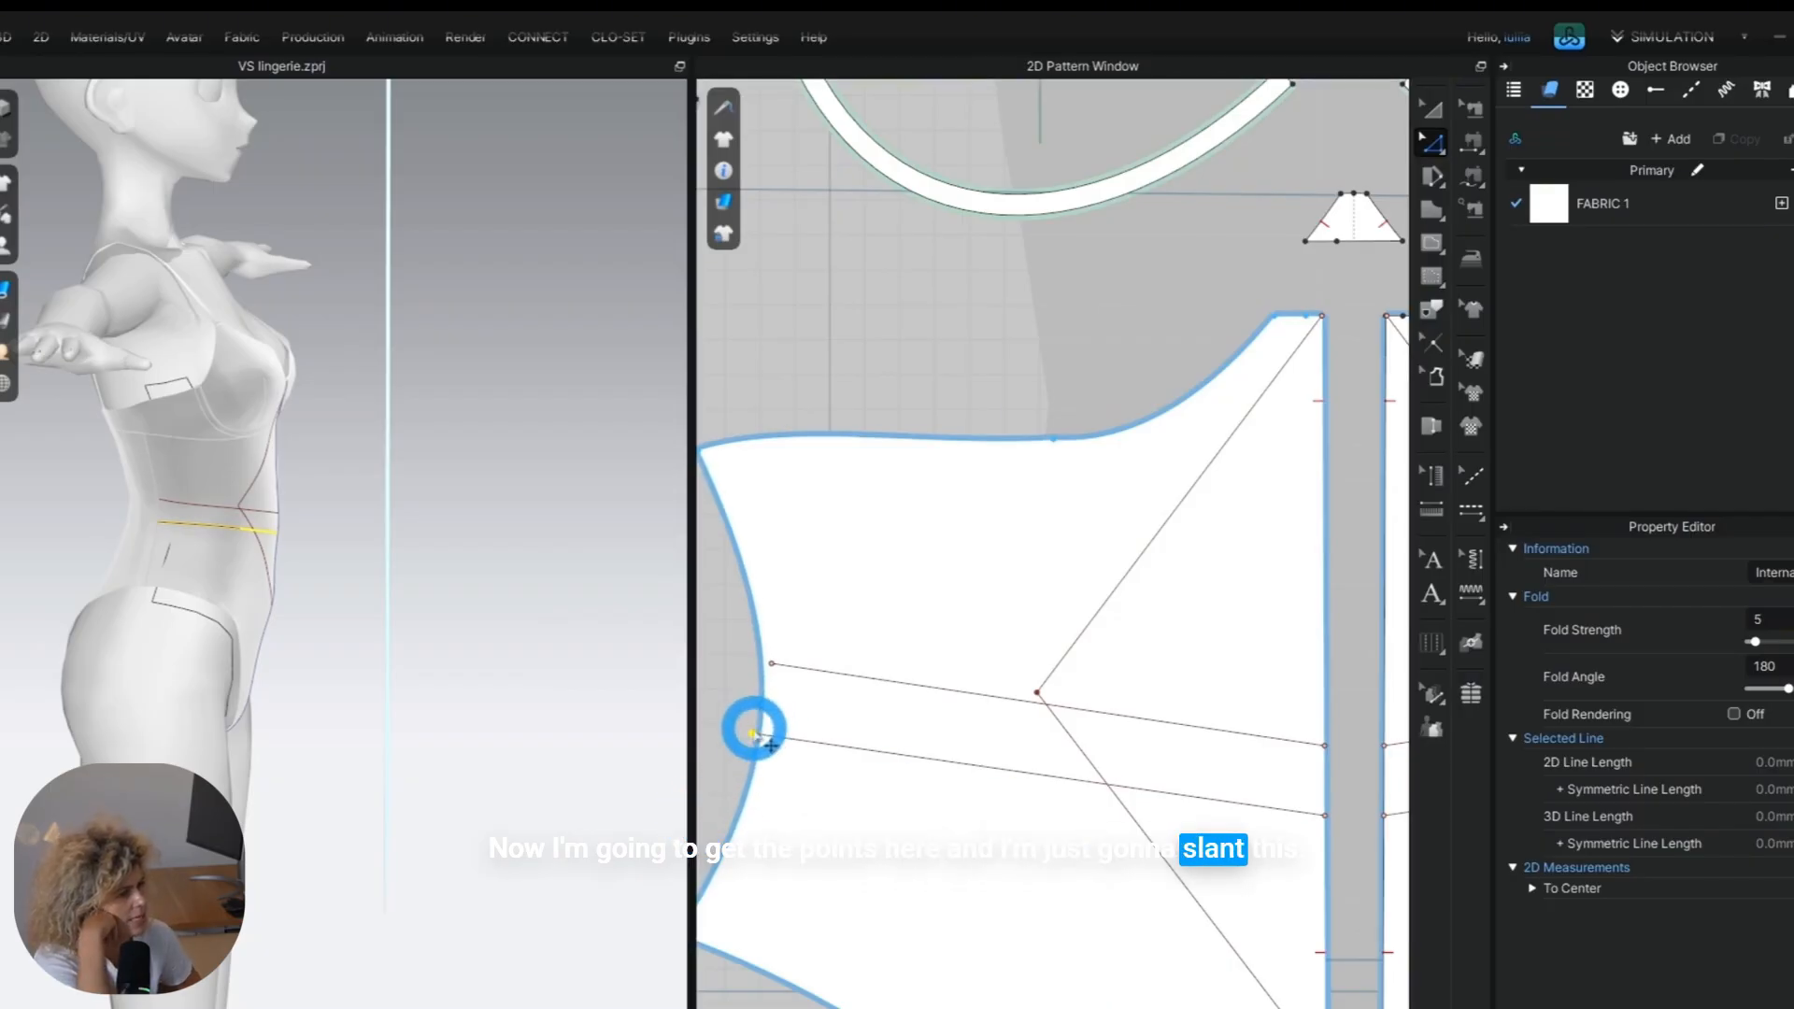
pyautogui.rightClick(774, 662)
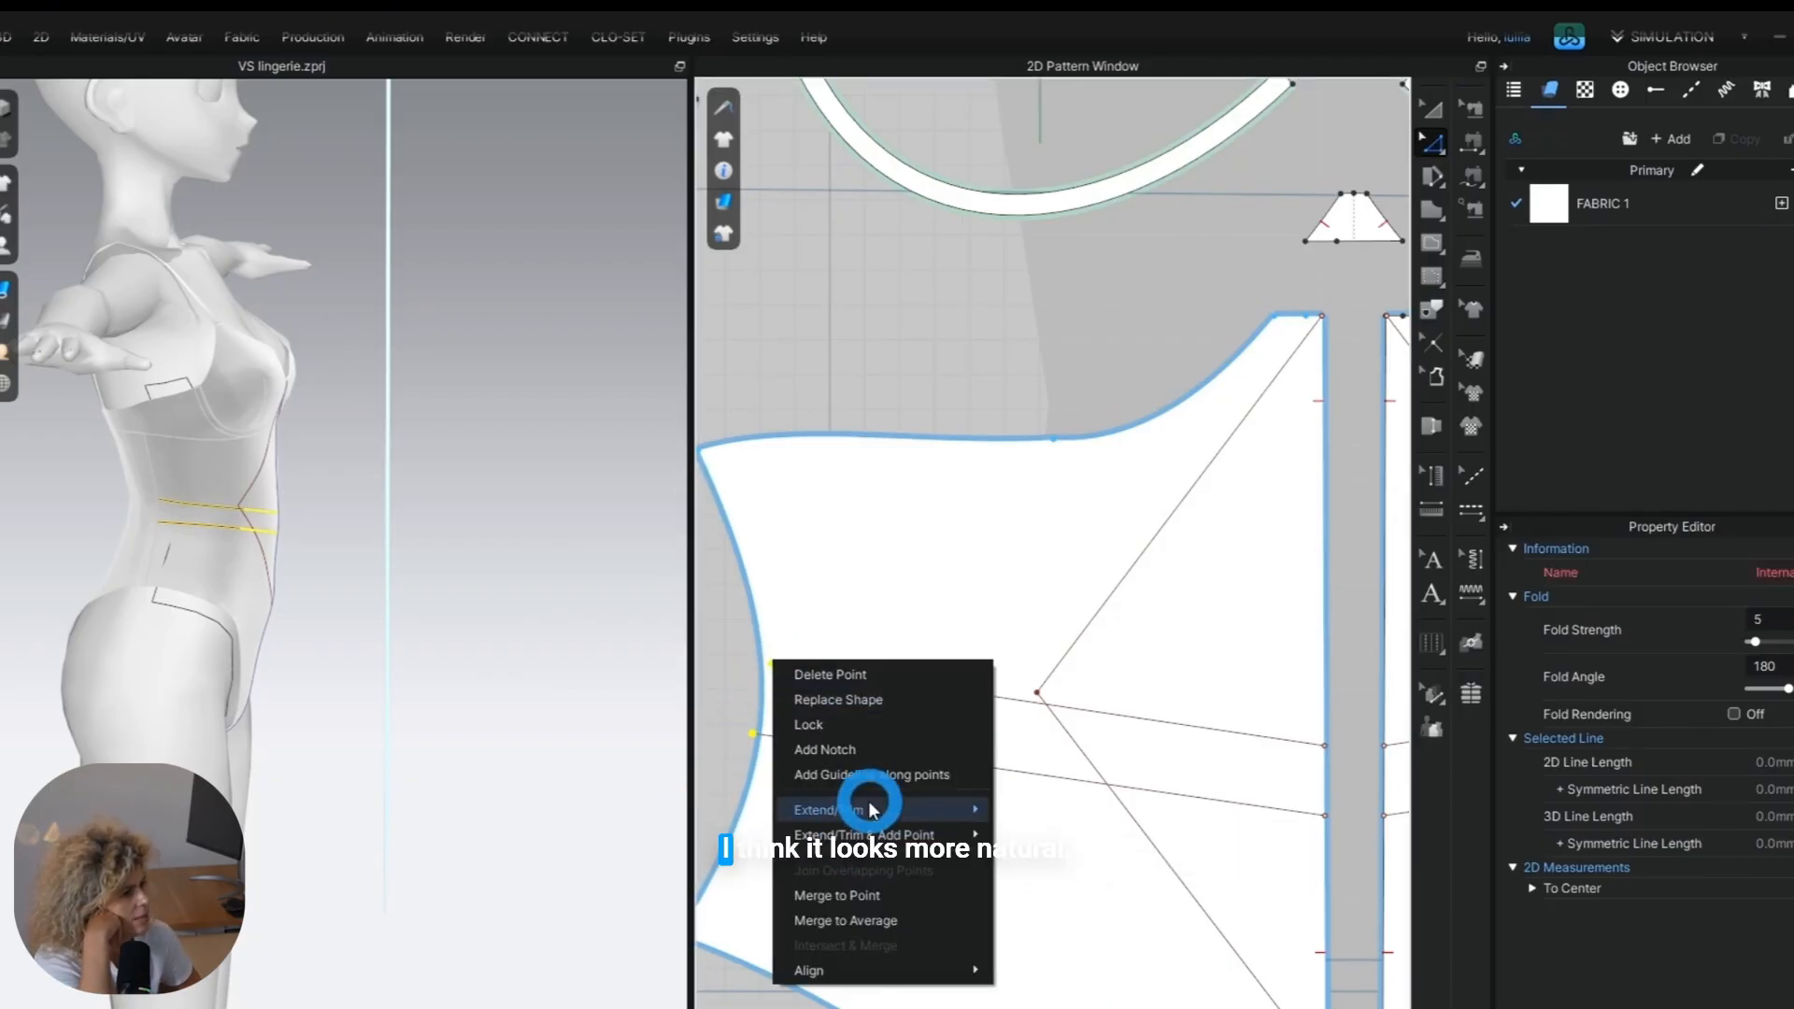
pyautogui.moveTo(871, 808)
pyautogui.click(1046, 808)
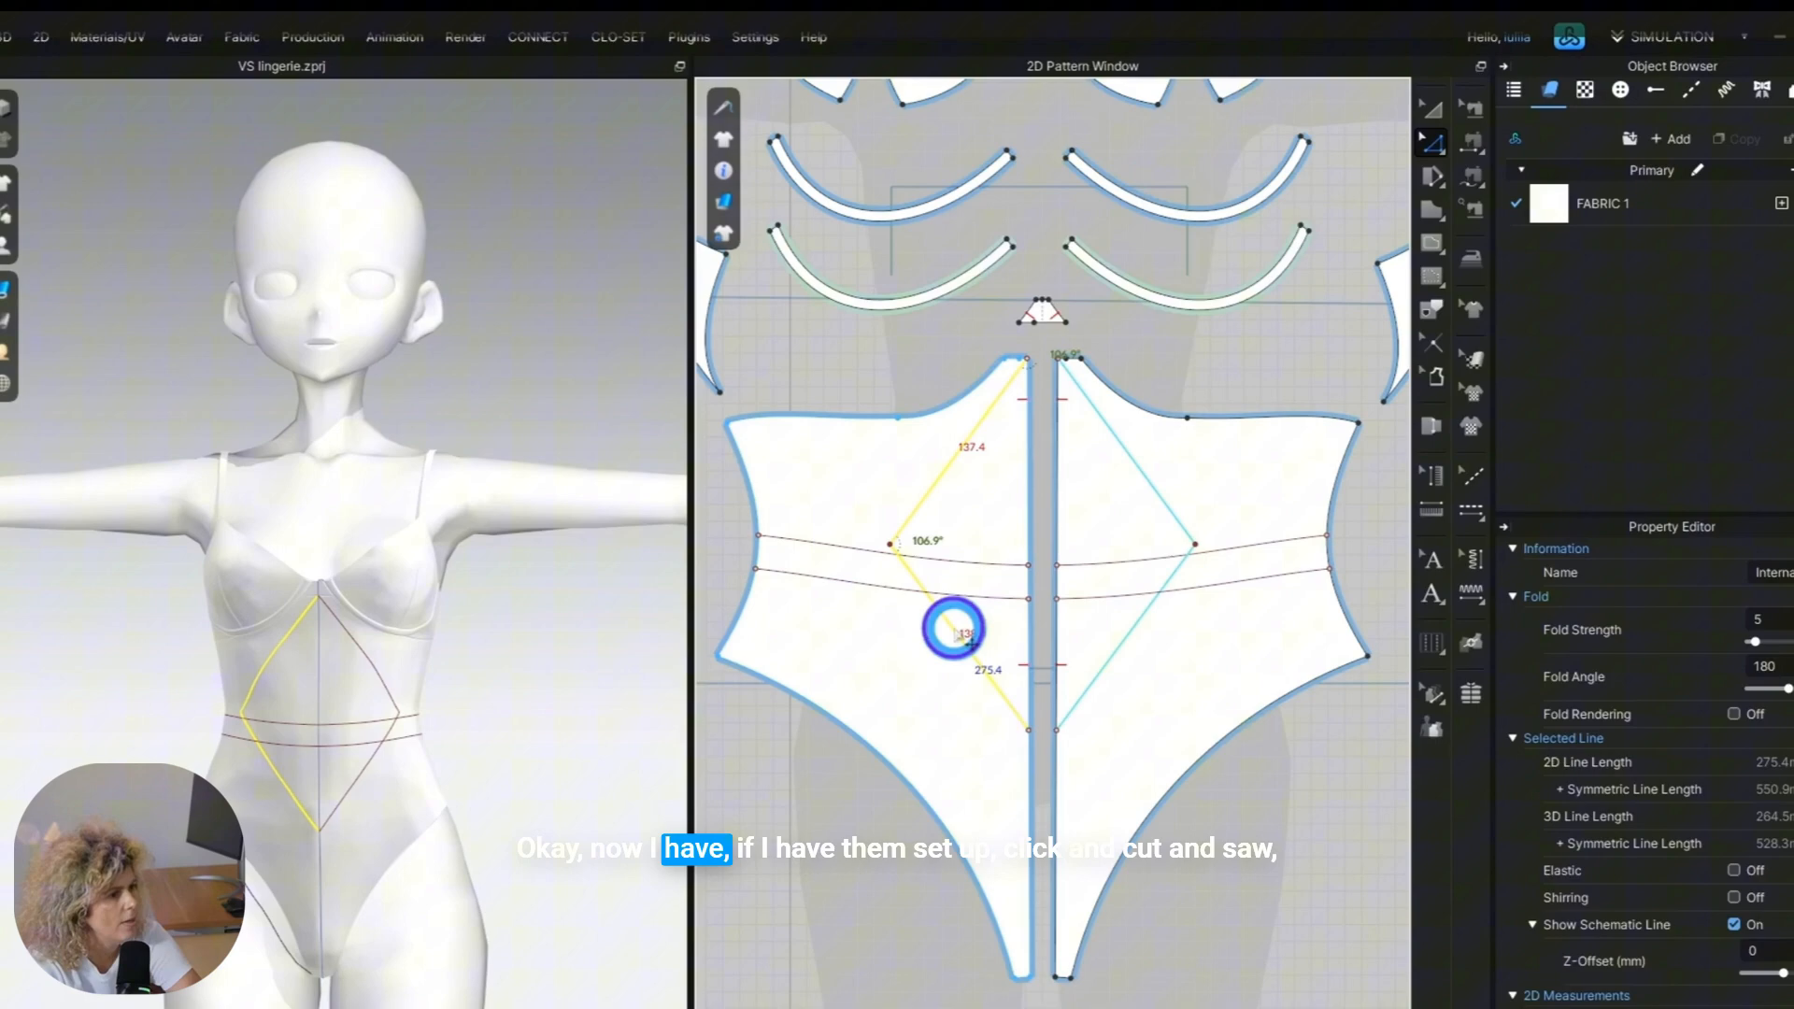
# Cut and sew both front halves along the diamond lines, and move the outer front panels away from the diamond pieces.
pyautogui.rightClick(953, 625)
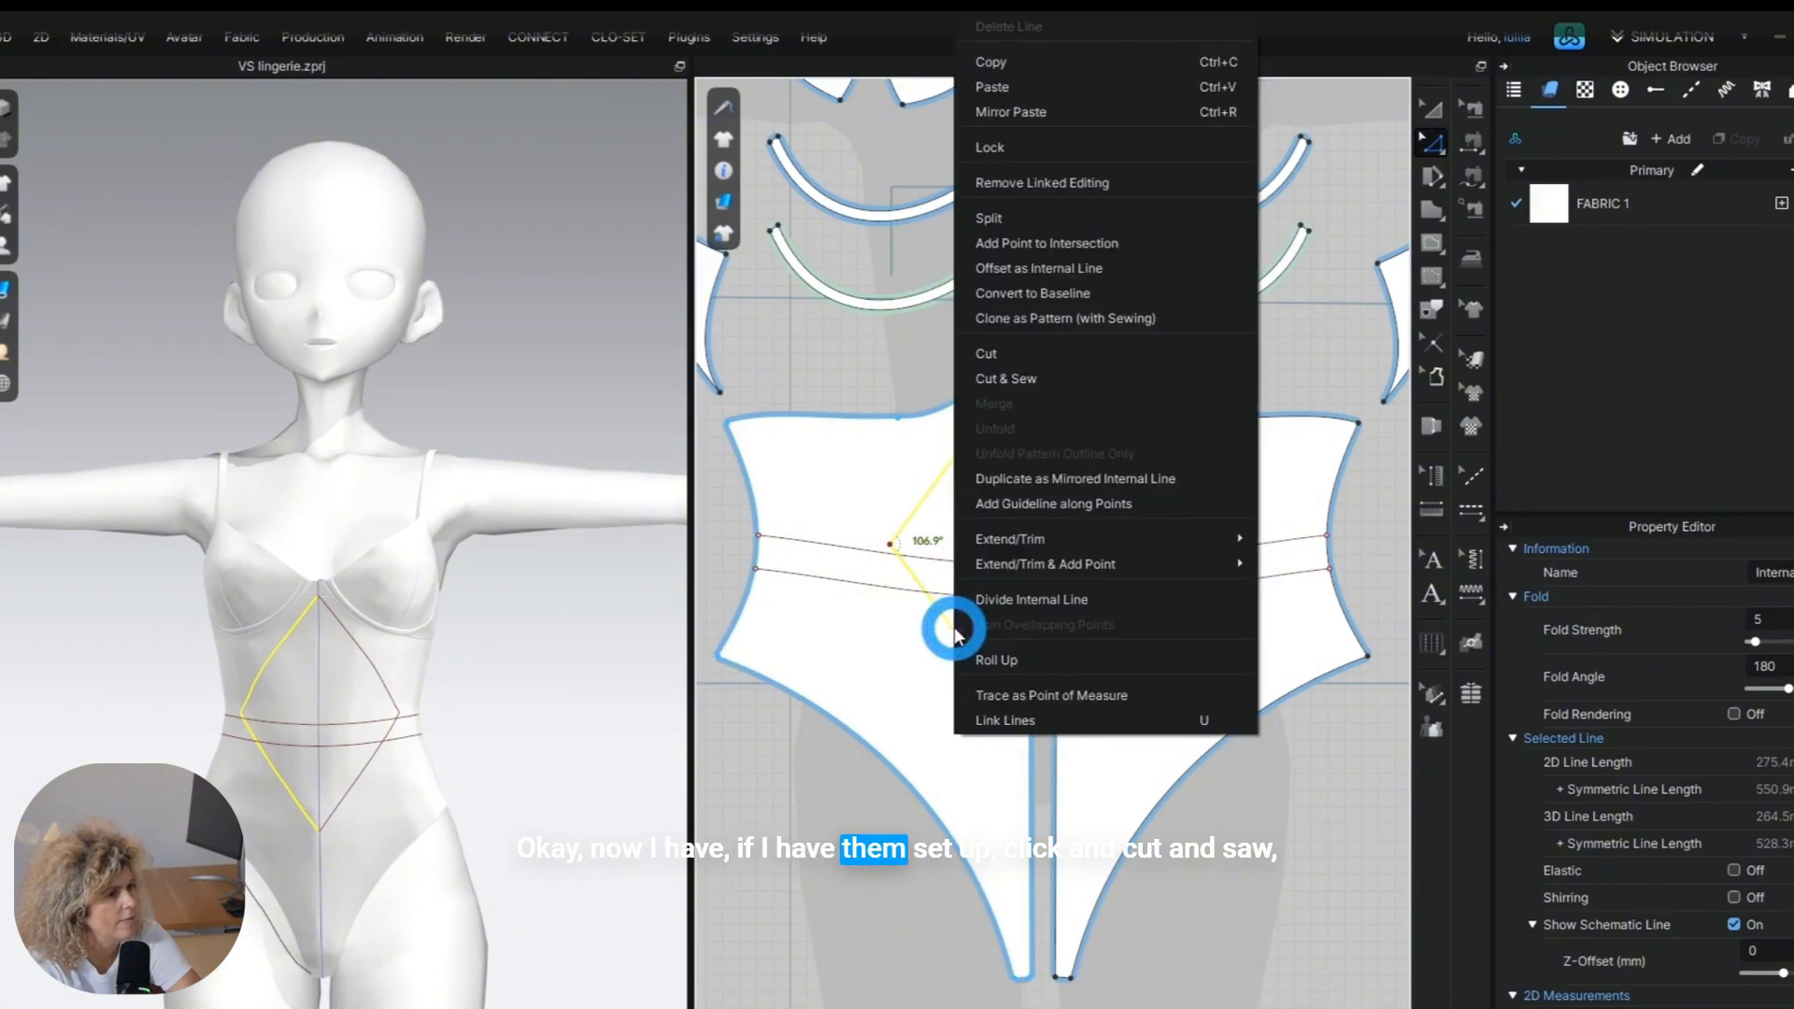
pyautogui.click(1022, 377)
pyautogui.click(899, 613)
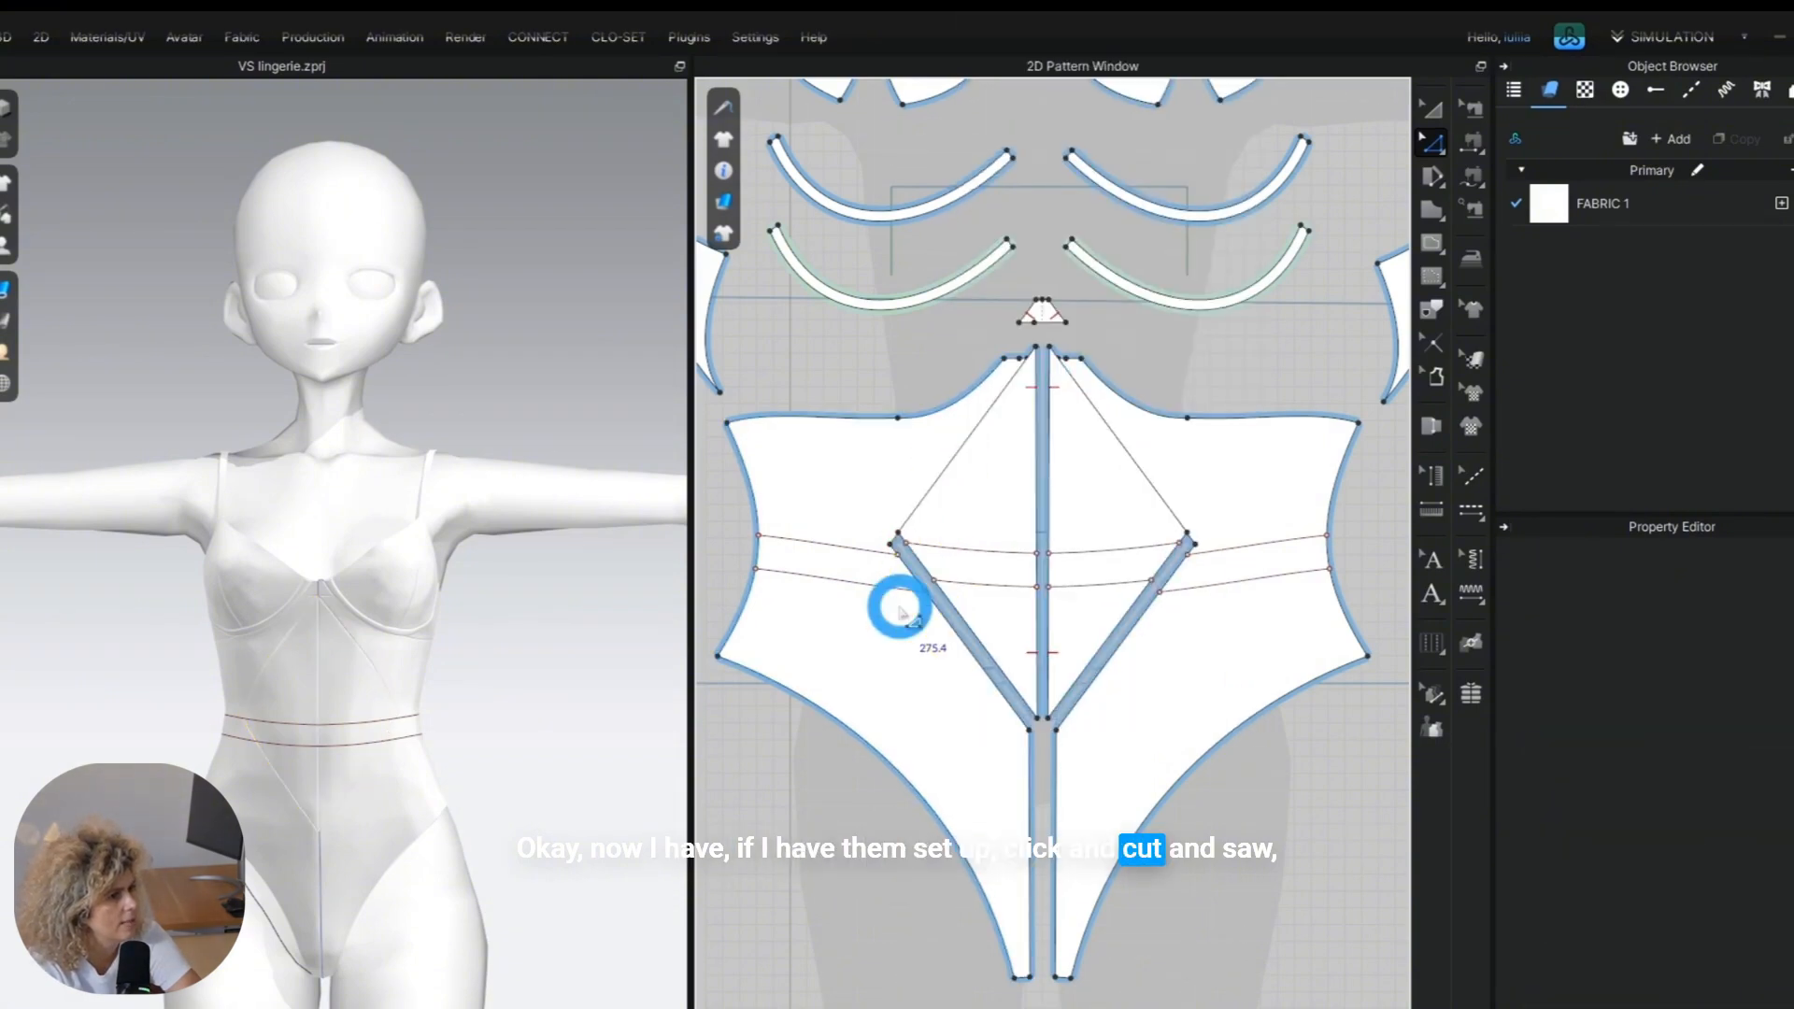
pyautogui.moveTo(957, 713); pyautogui.dragTo(894, 737)
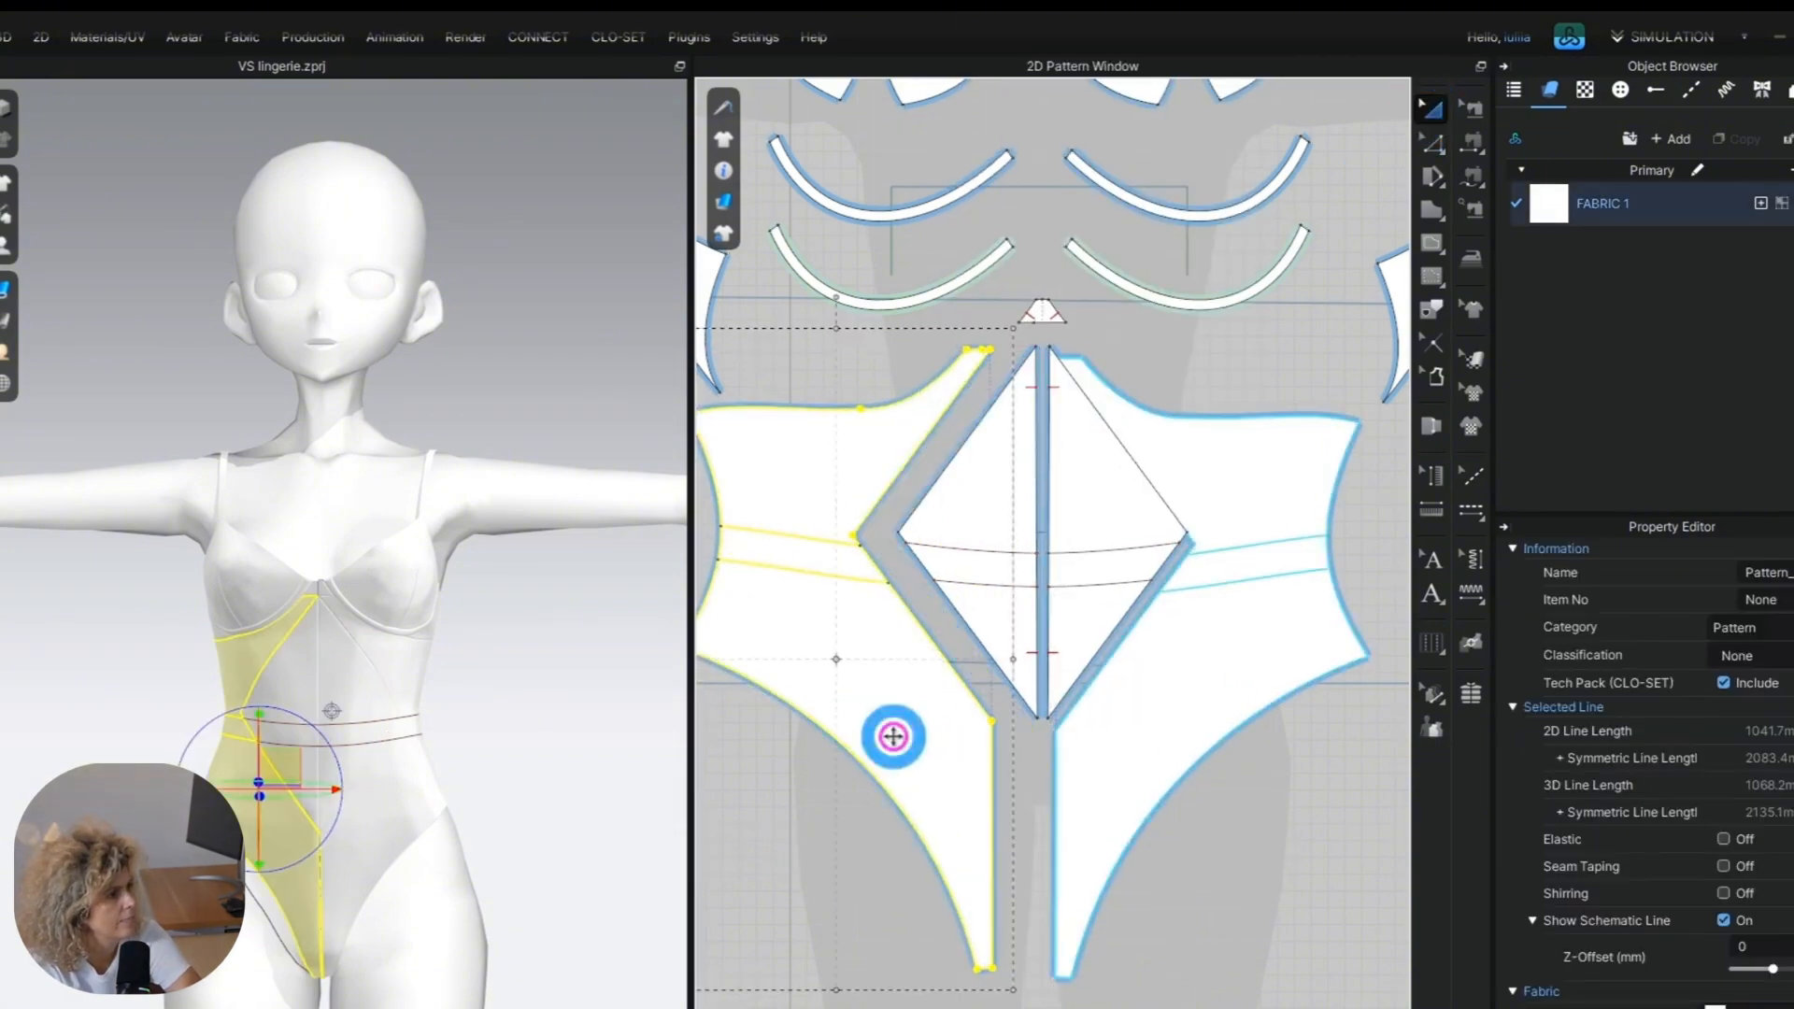
pyautogui.moveTo(1214, 488); pyautogui.dragTo(1238, 482)
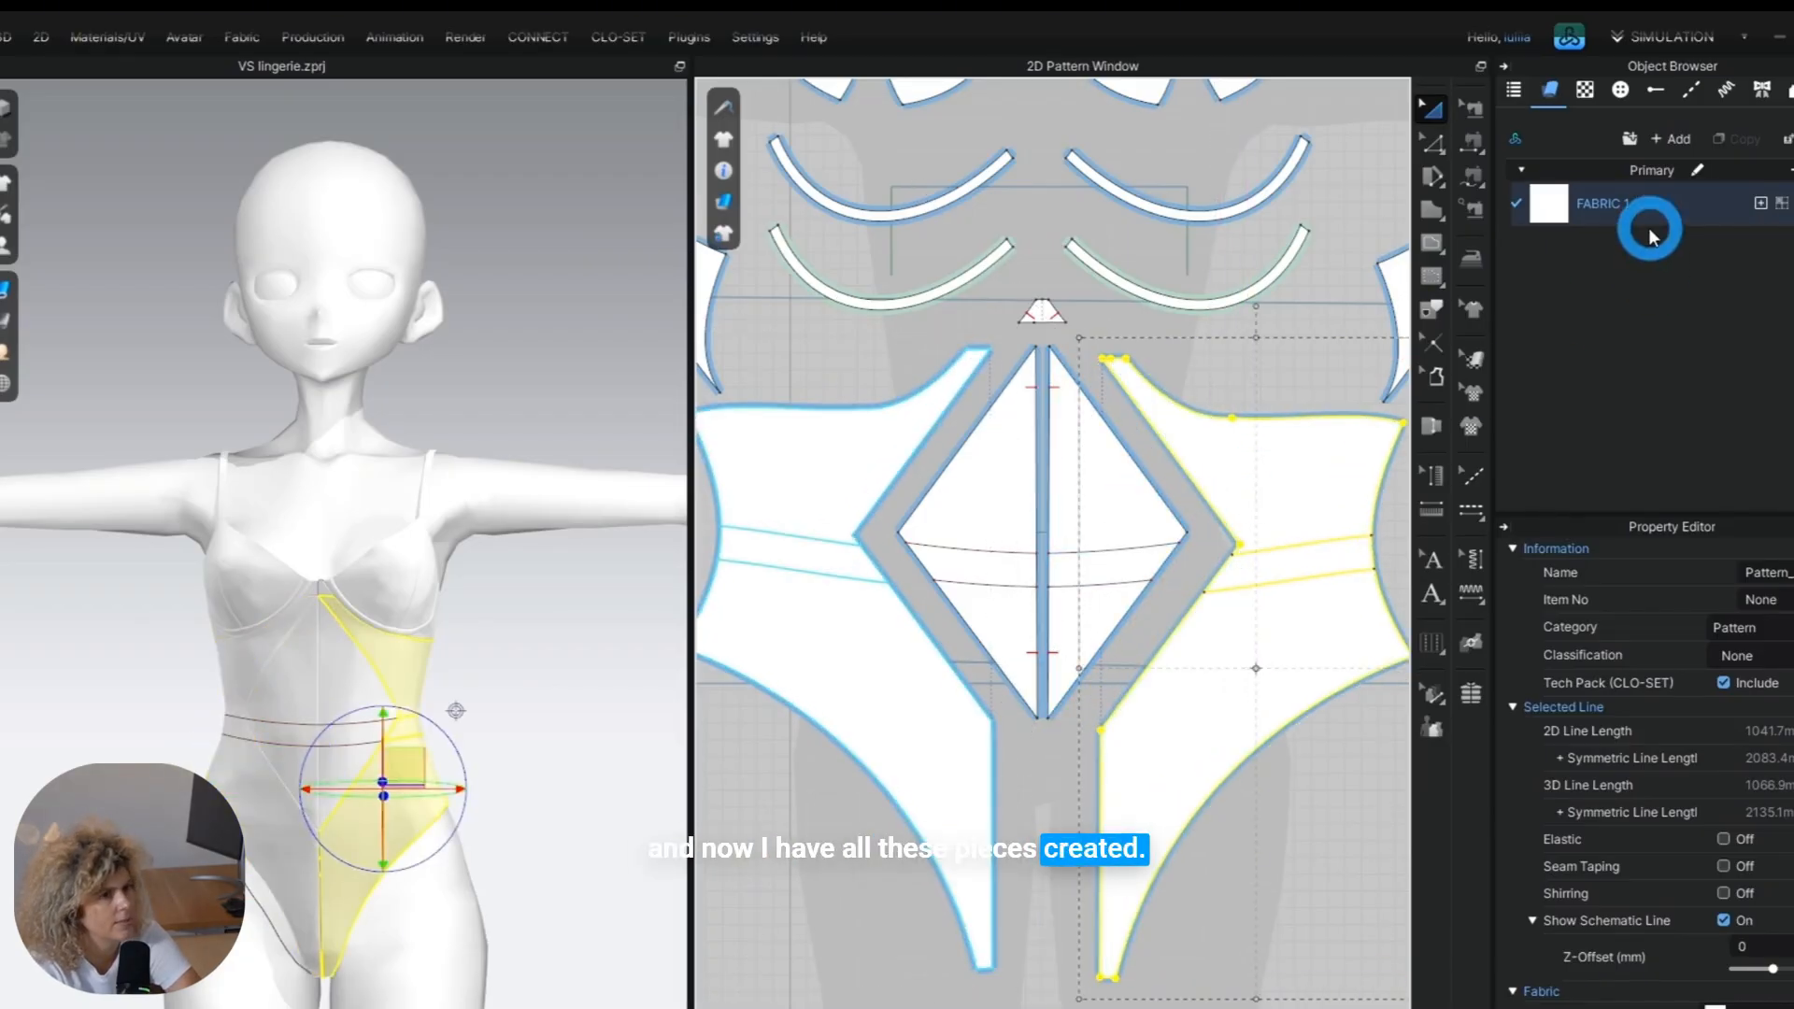
# Copy FABRIC 1, set the copy's opacity to 0, and apply it to the two centre-front diamond pieces.
pyautogui.click(1719, 170)
pyautogui.click(1731, 199)
pyautogui.click(1737, 141)
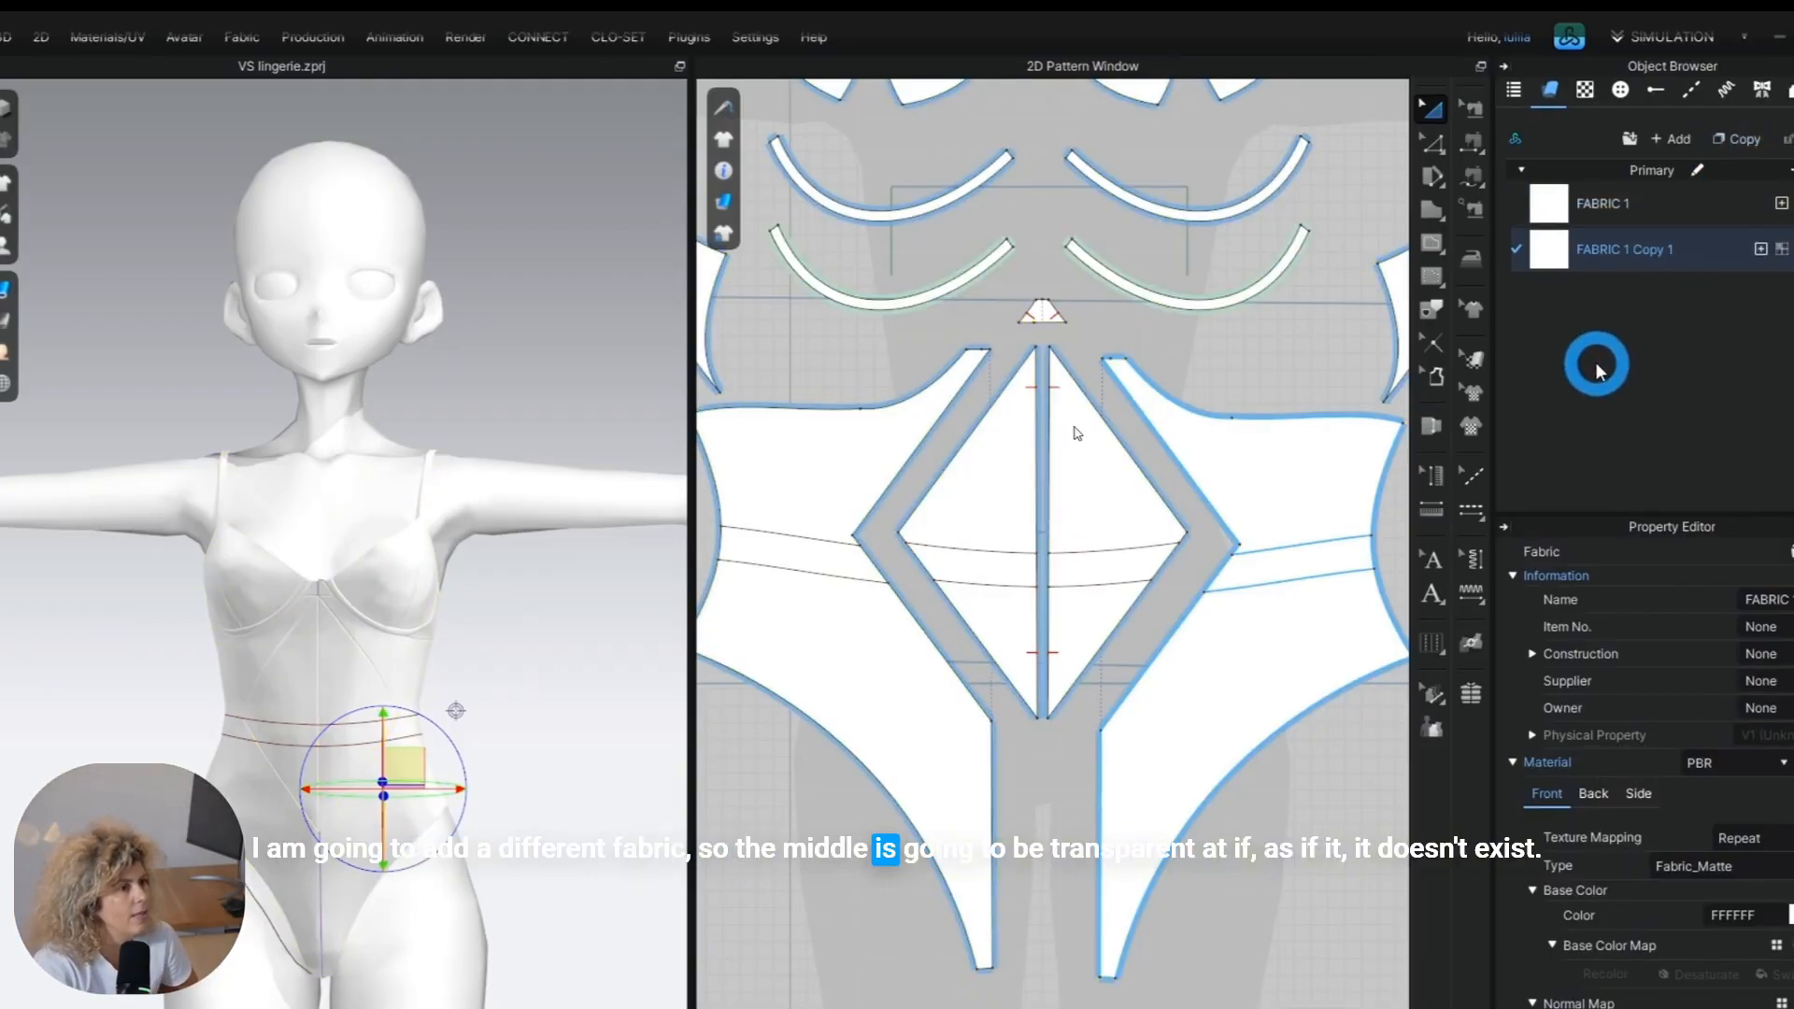
pyautogui.scroll(-5, 1778, 990)
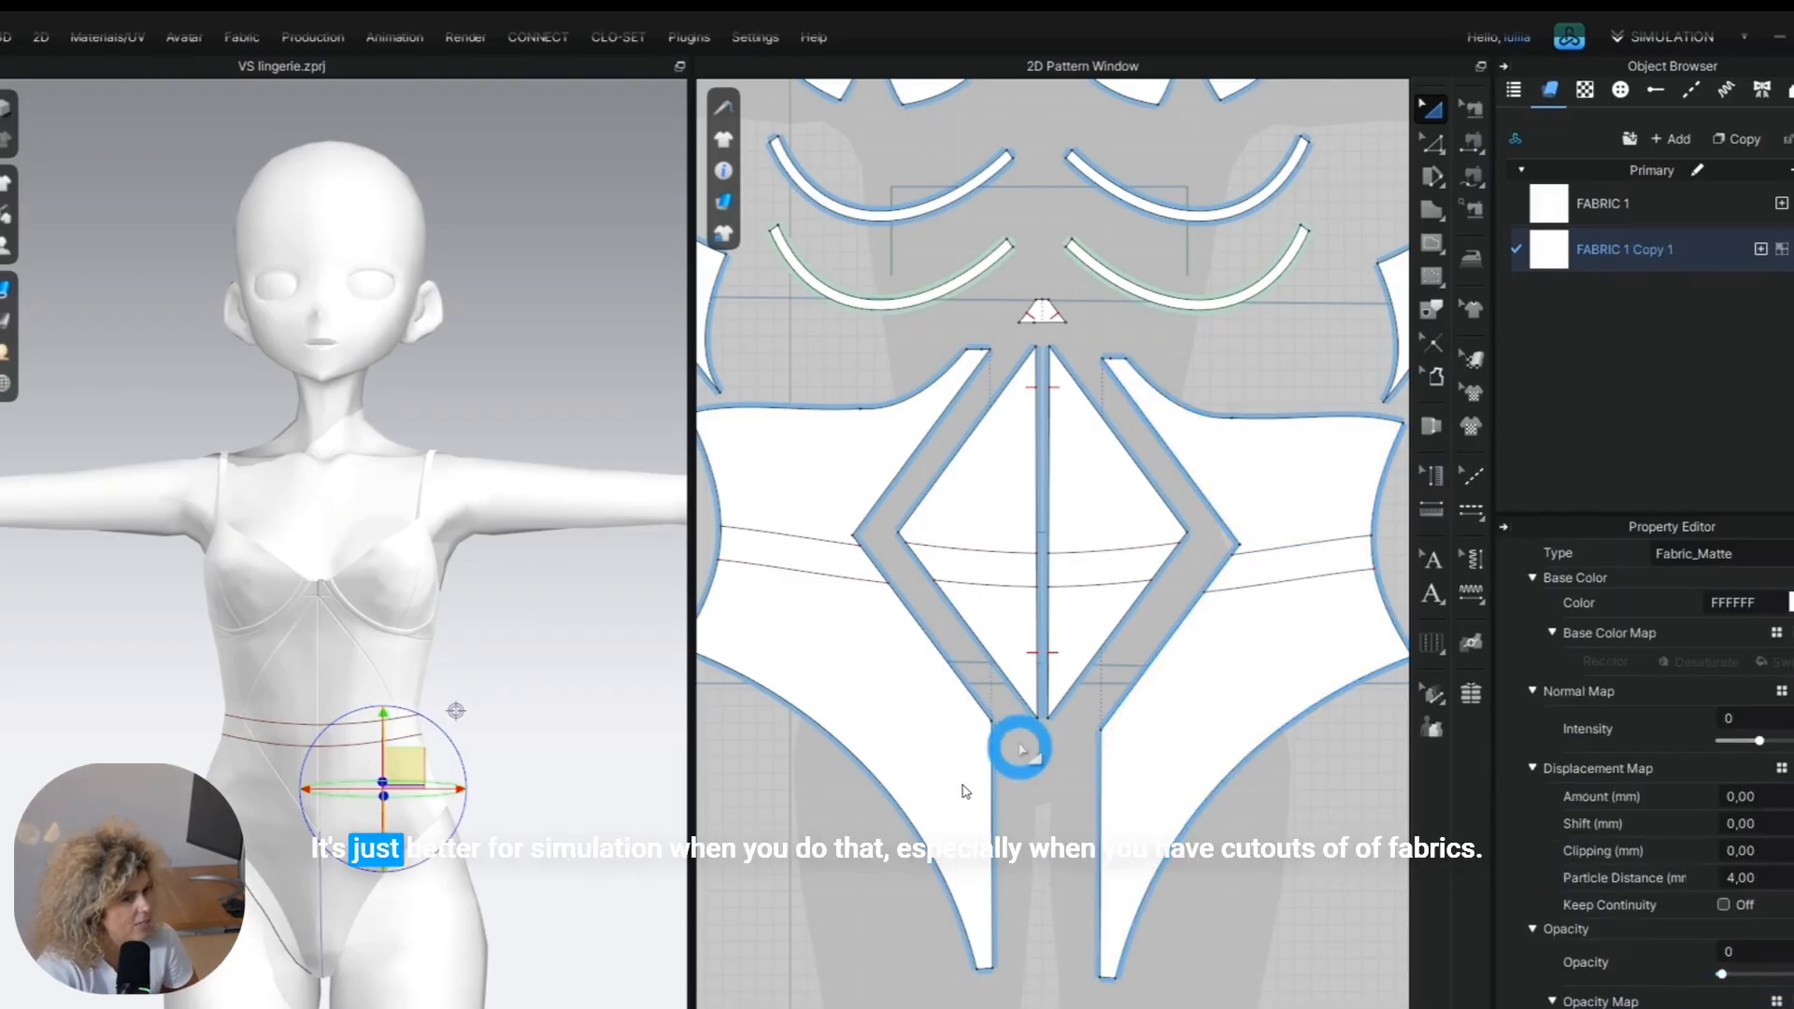
pyautogui.click(985, 532)
pyautogui.click(1782, 249)
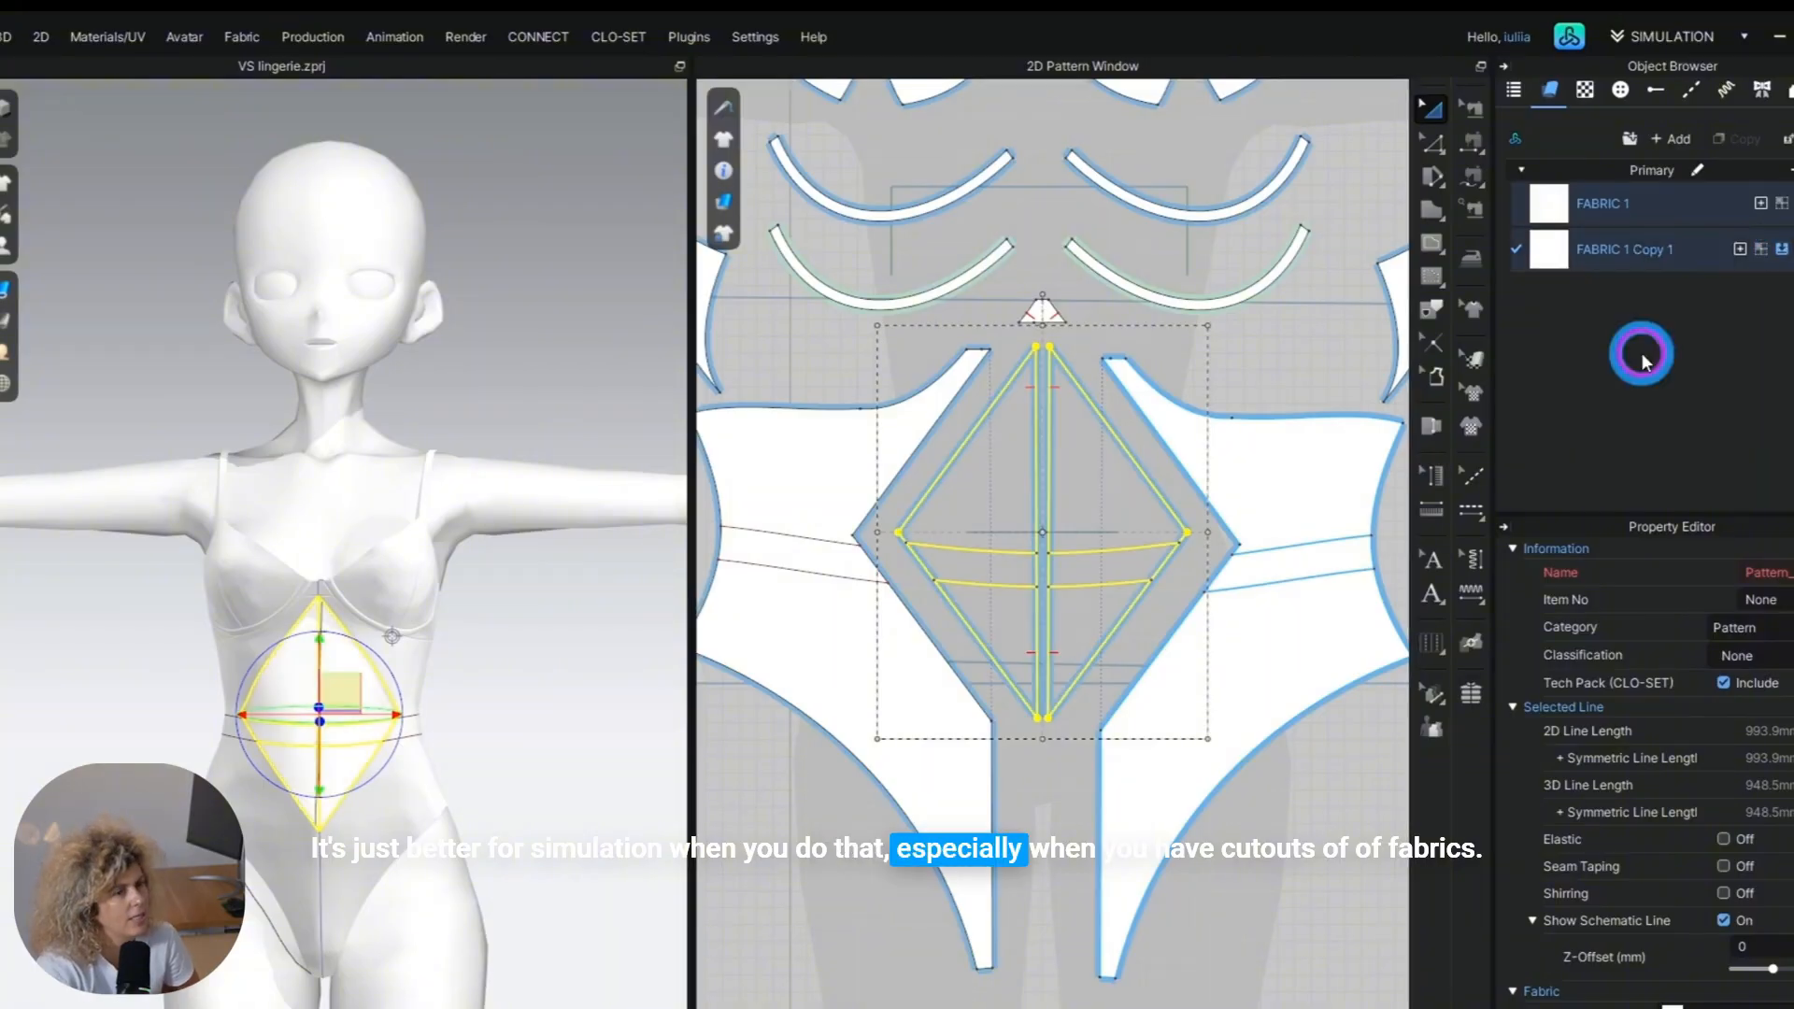
pyautogui.scroll(-1, 362, 766)
pyautogui.click(592, 787)
pyautogui.moveTo(592, 787); pyautogui.dragTo(650, 880, button='middle')
# Make another copy of FABRIC 1 and set its colour to black.
pyautogui.click(1672, 204)
pyautogui.click(1737, 139)
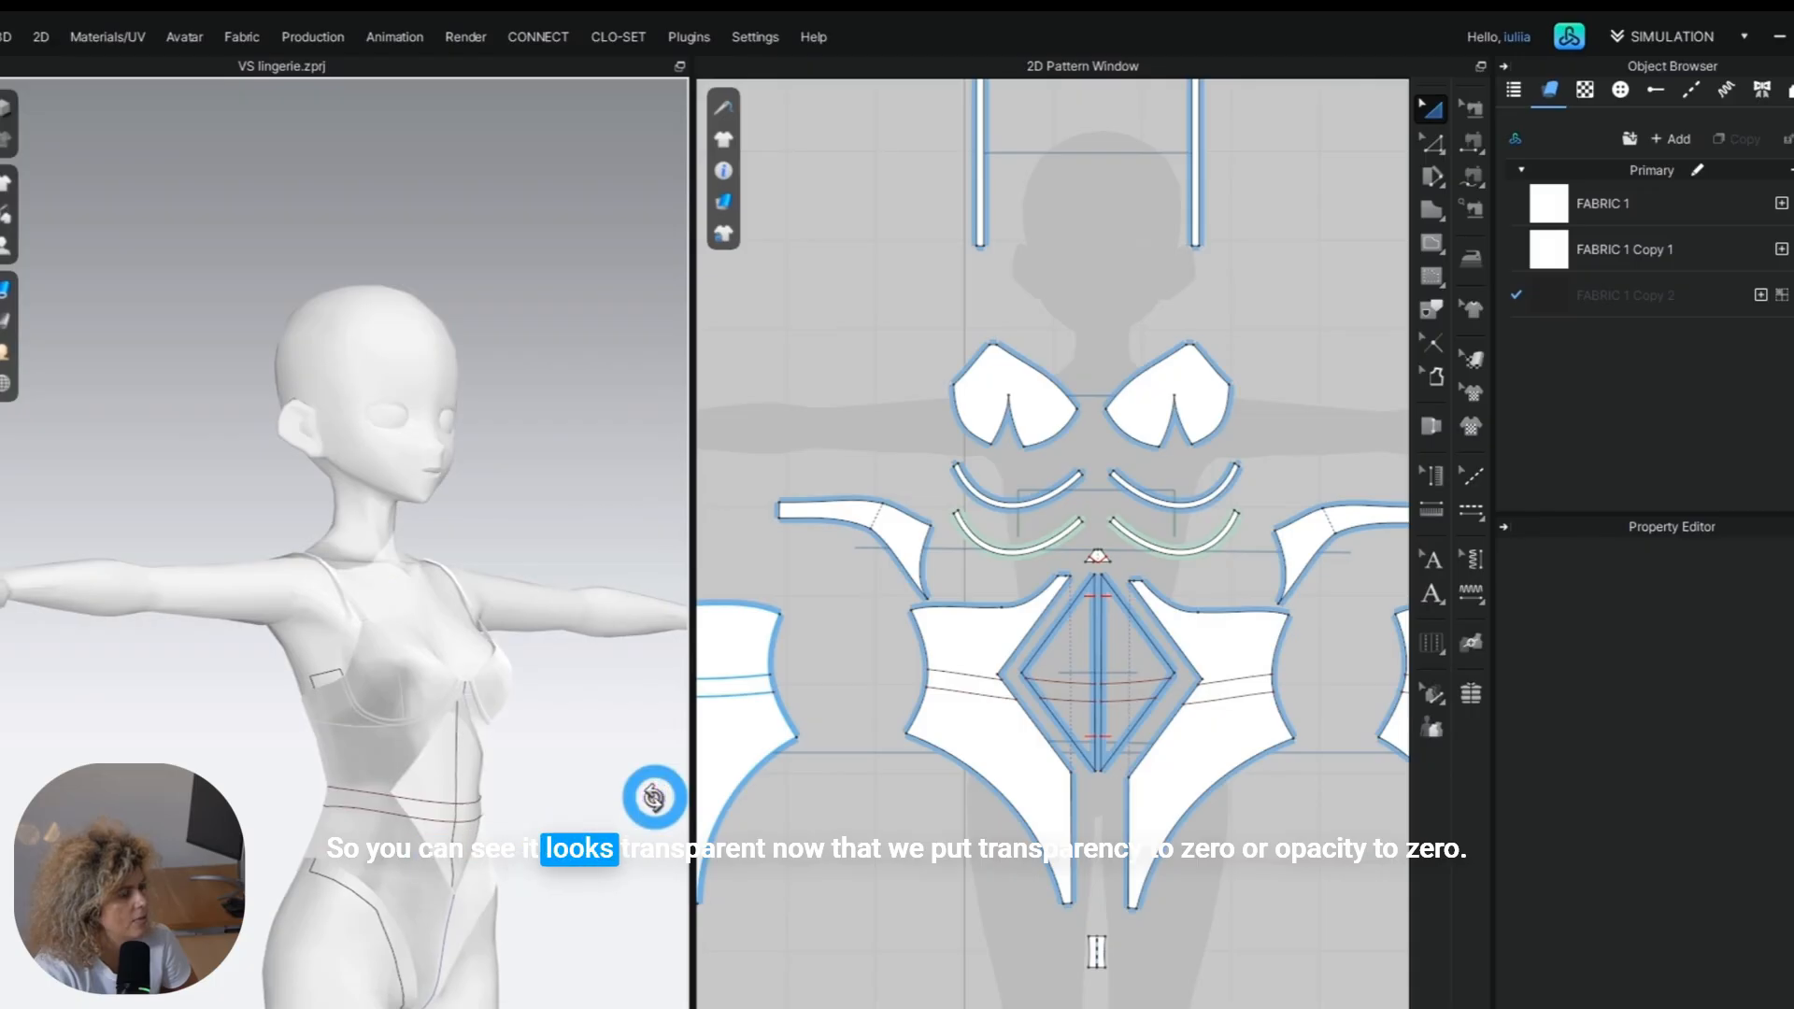
pyautogui.moveTo(654, 797); pyautogui.dragTo(484, 792, button='right')
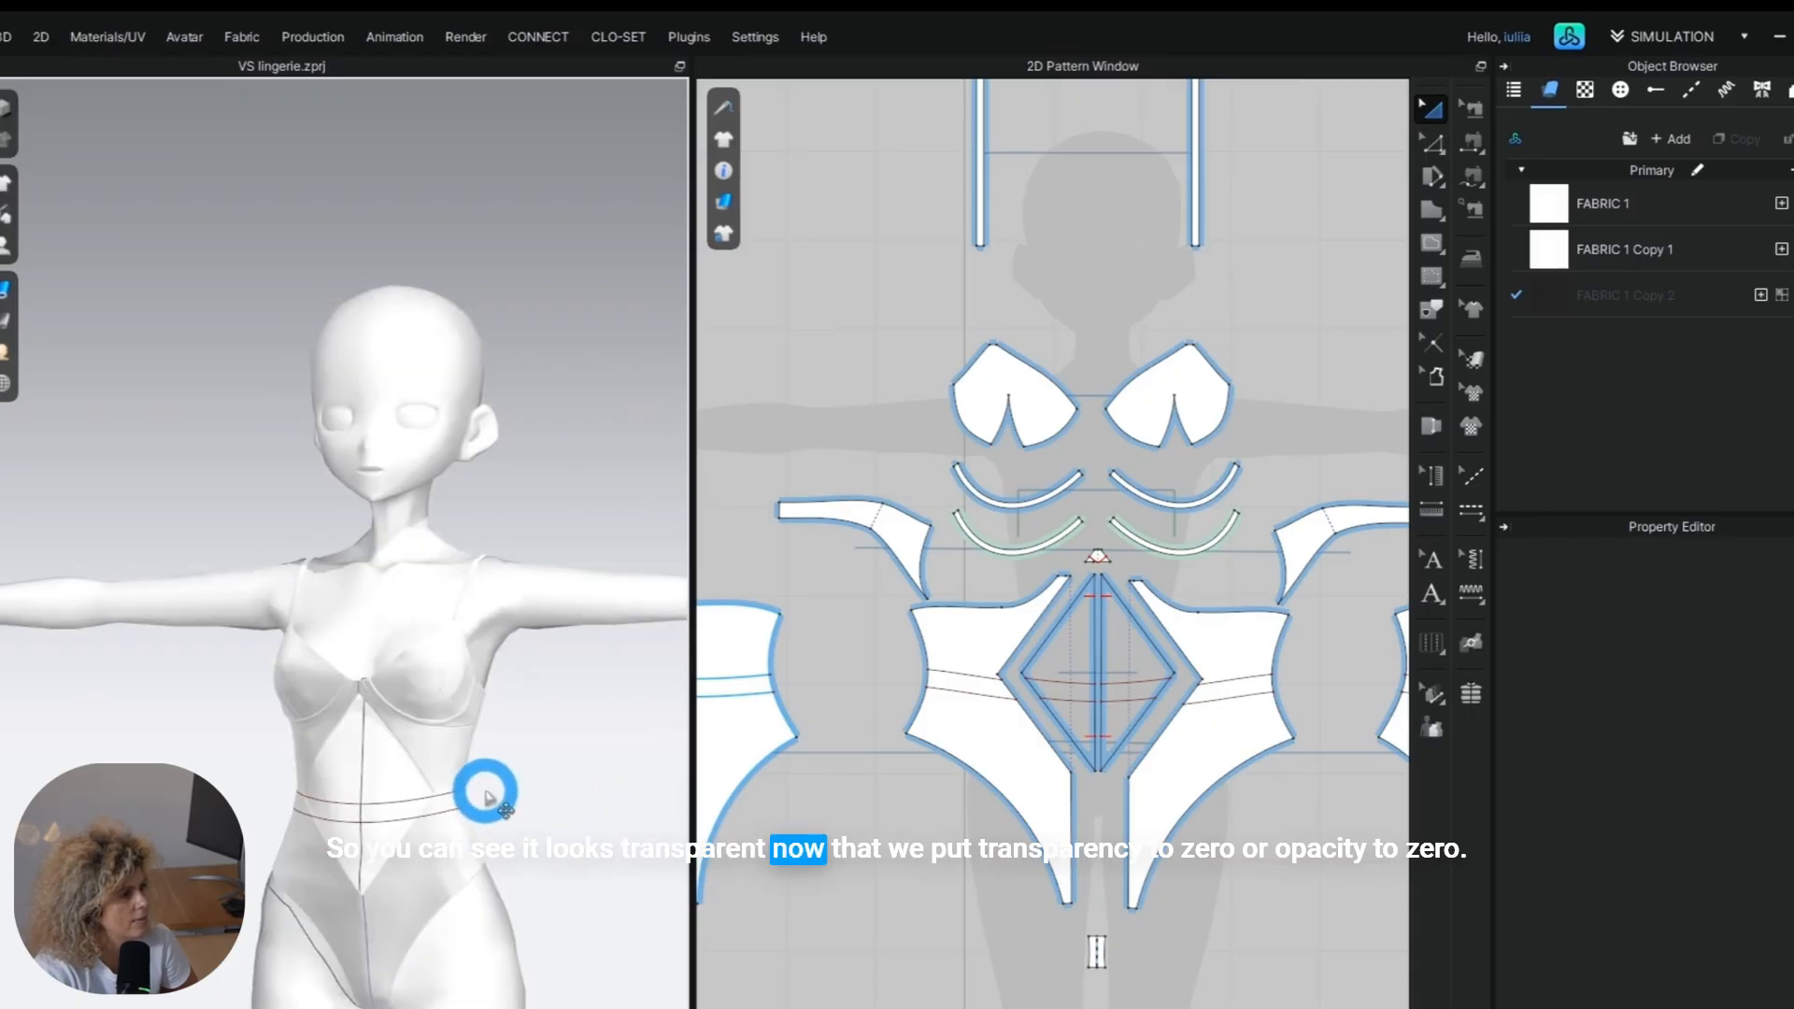
# Apply the black FABRIC 1 Copy 2 to the garment patterns, leaving out the centre diamond pieces.
pyautogui.scroll(-3, 1091, 696)
pyautogui.moveTo(821, 272); pyautogui.dragTo(1350, 895)
pyautogui.scroll(5, 1045, 664)
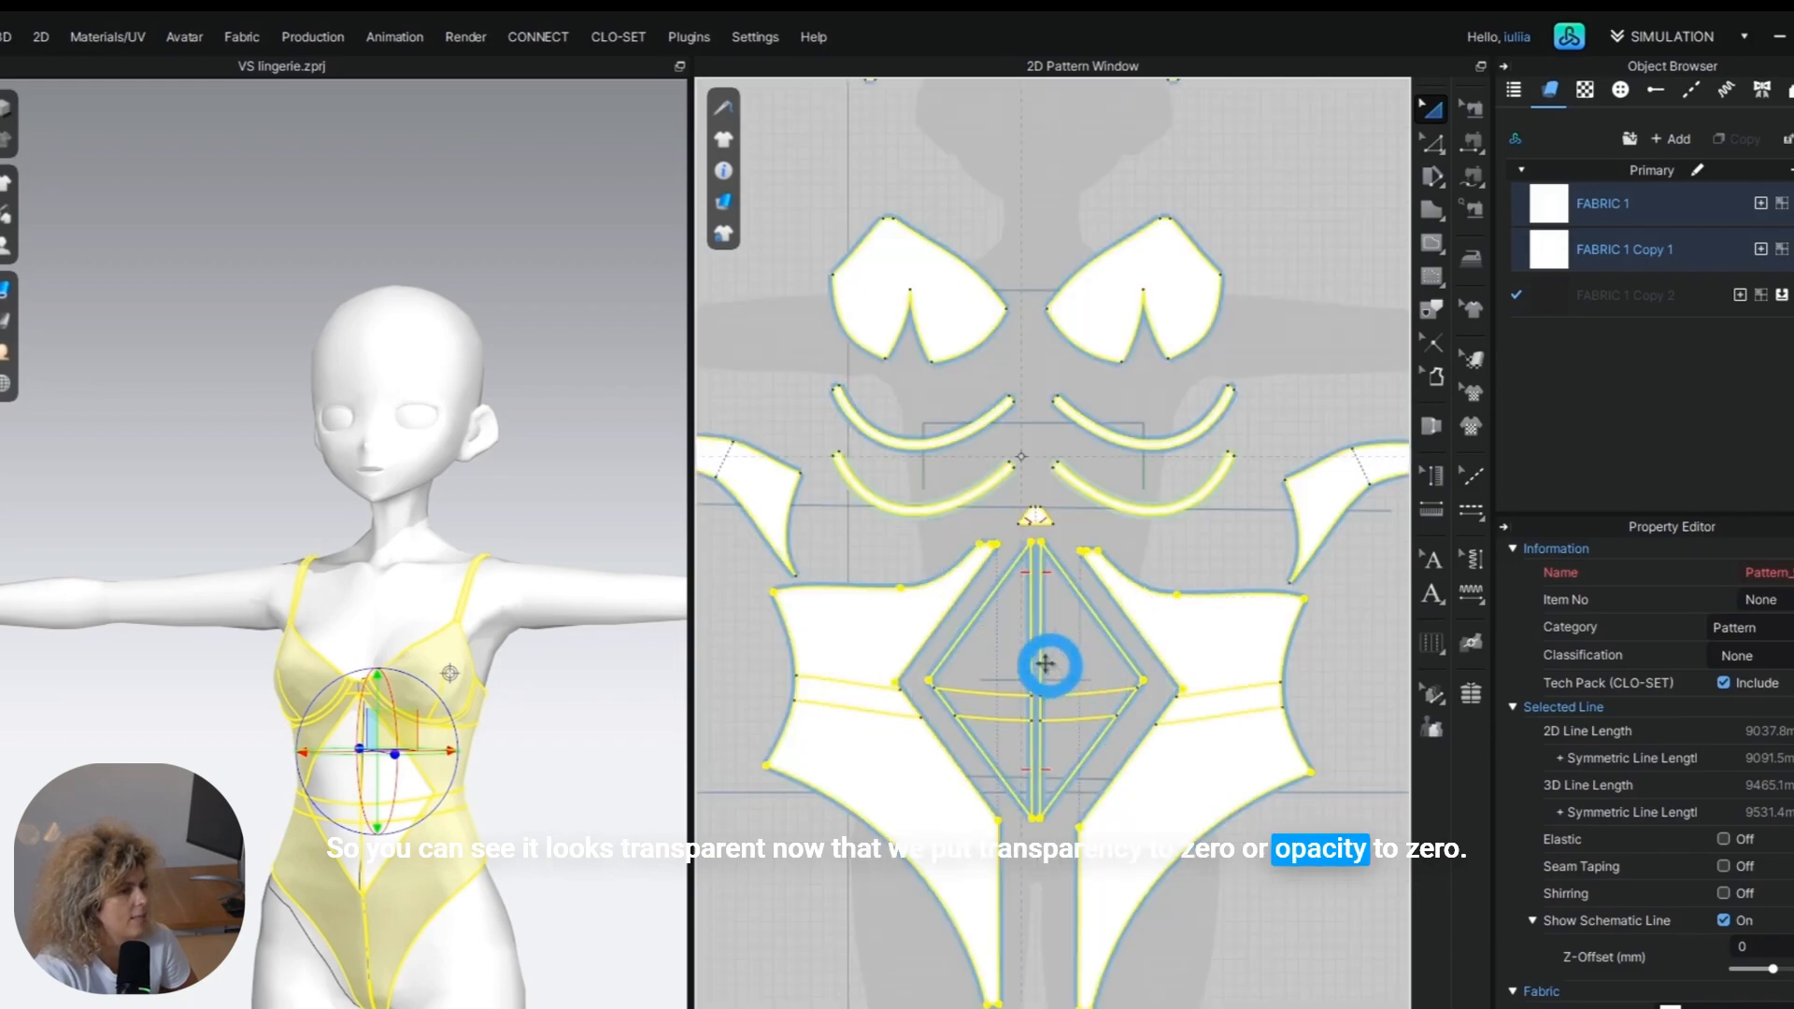
pyautogui.click(1089, 653)
pyautogui.click(1779, 295)
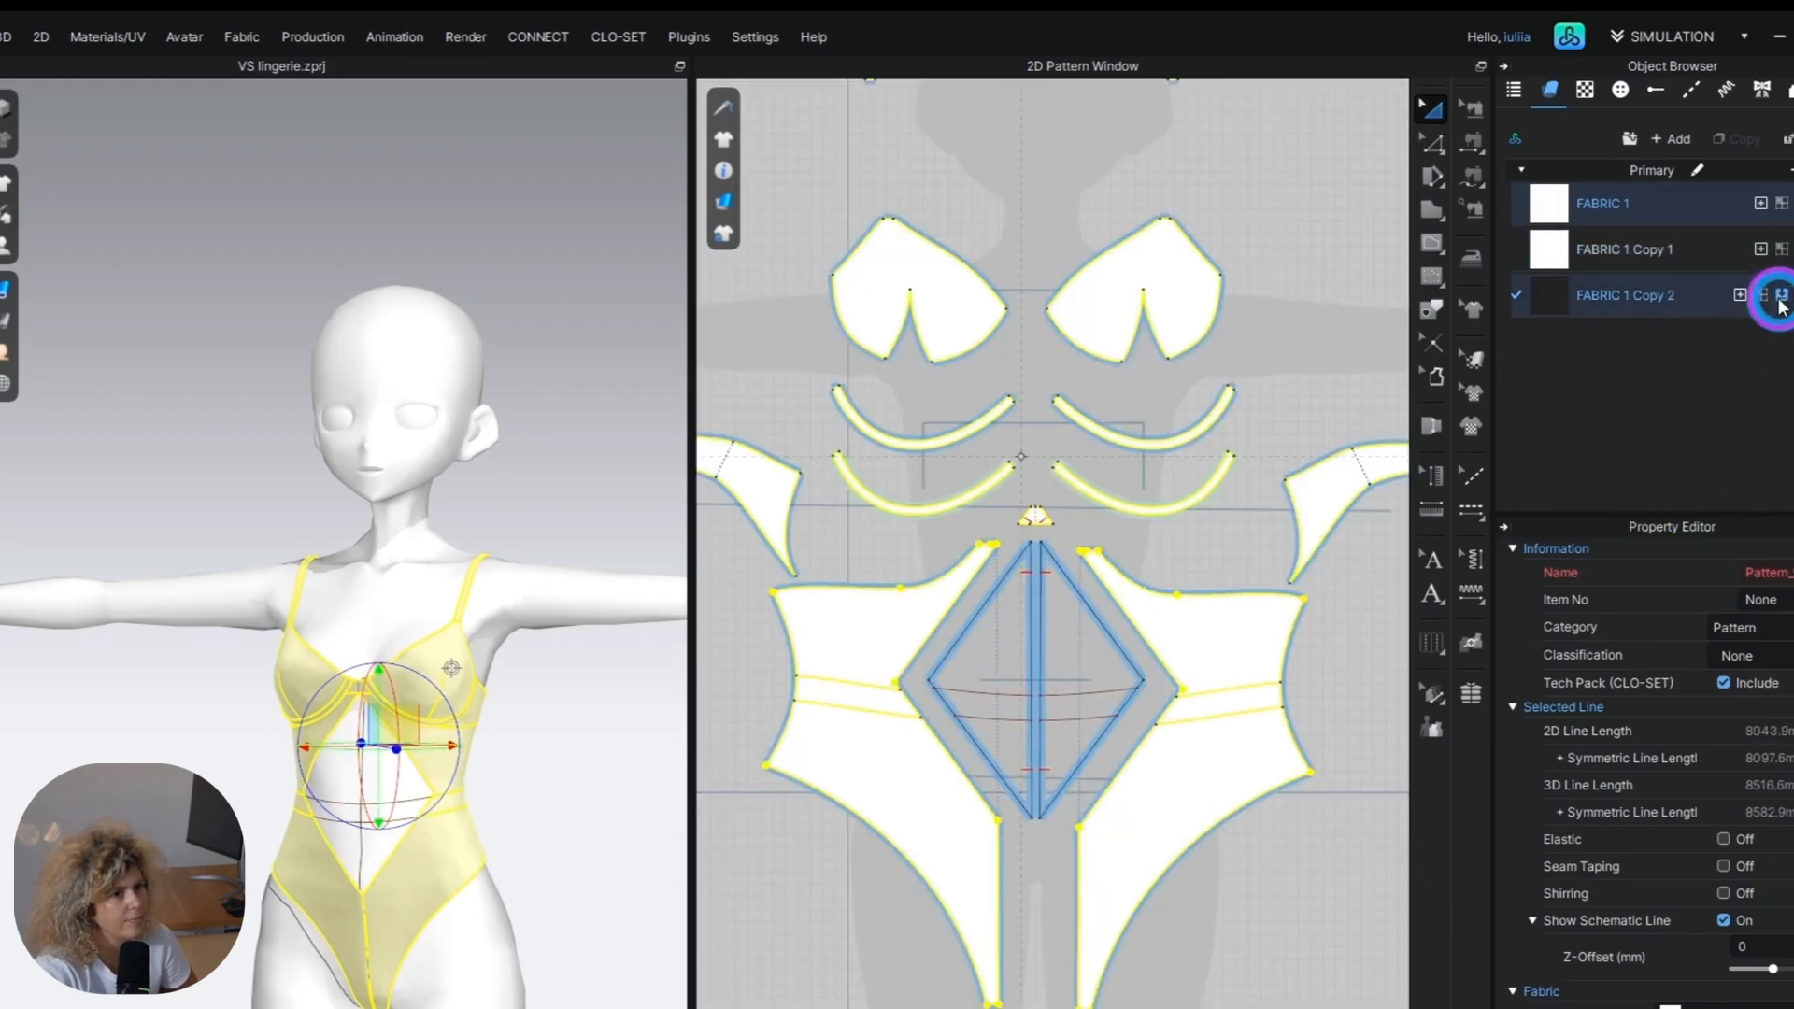
pyautogui.click(714, 911)
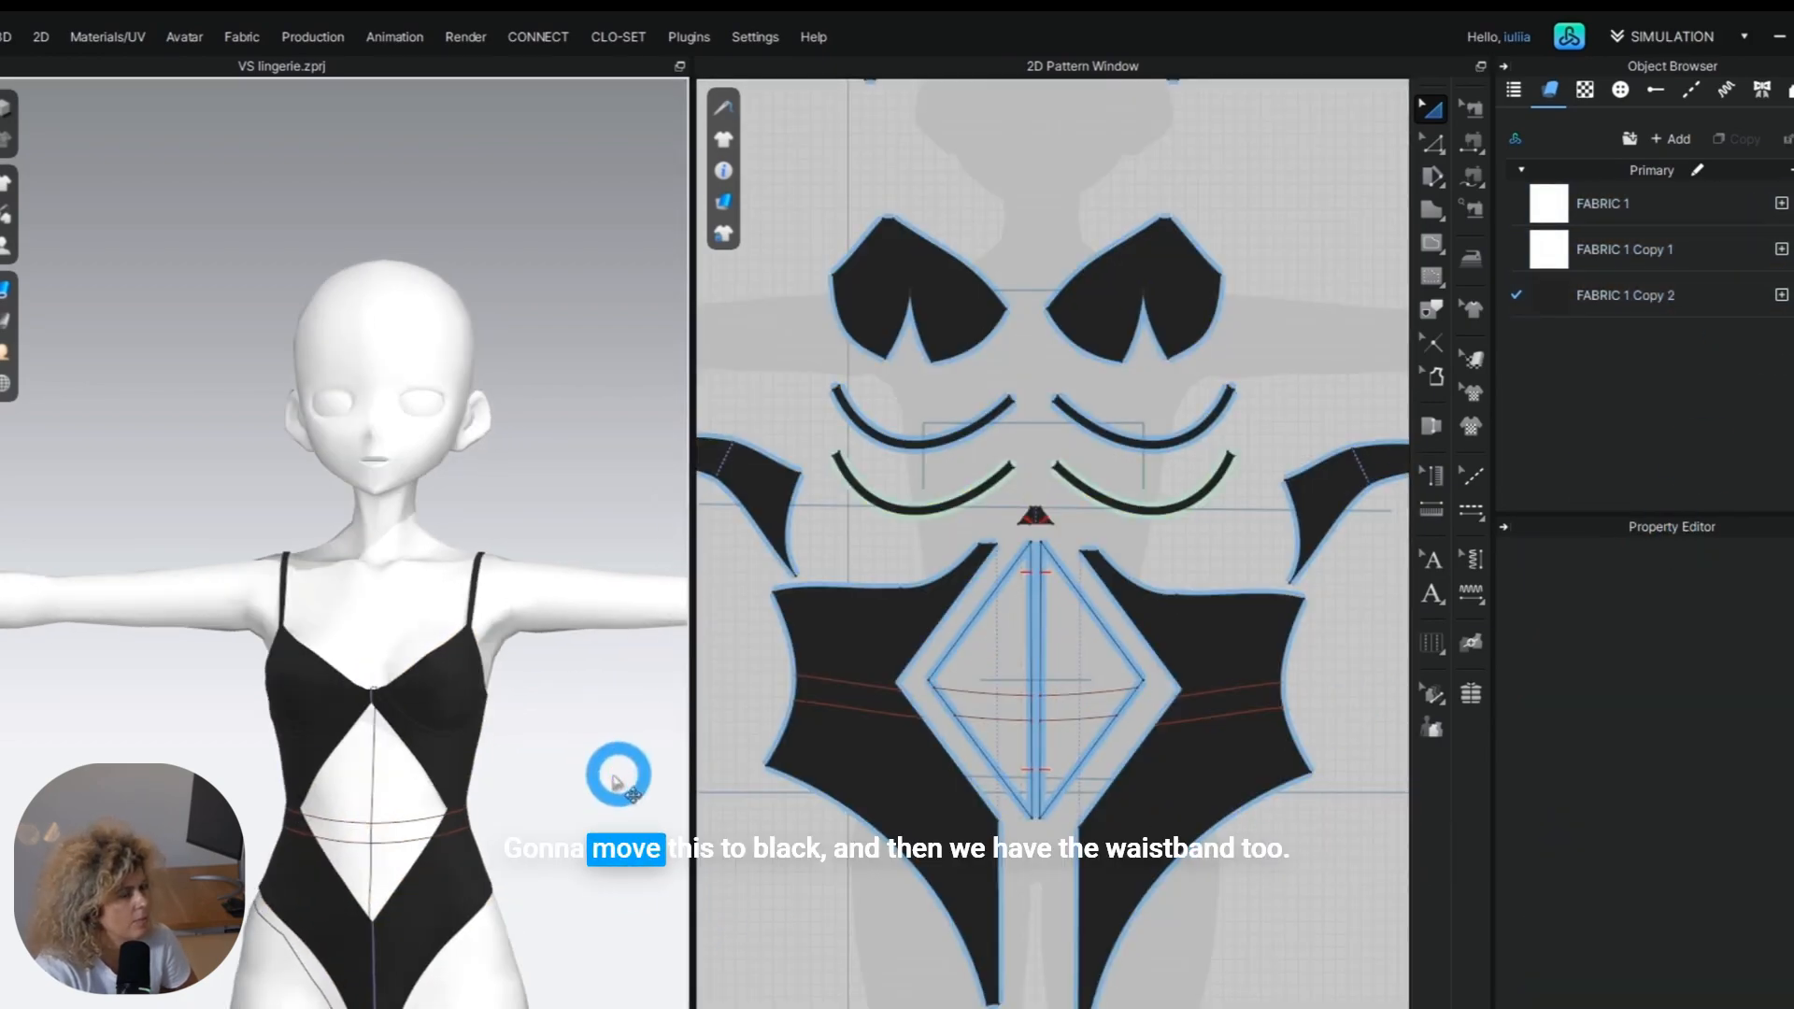
# Apply the white FABRIC 1 to the front and back body panels below the bra.
pyautogui.scroll(5, 473, 906)
pyautogui.scroll(8, 473, 705)
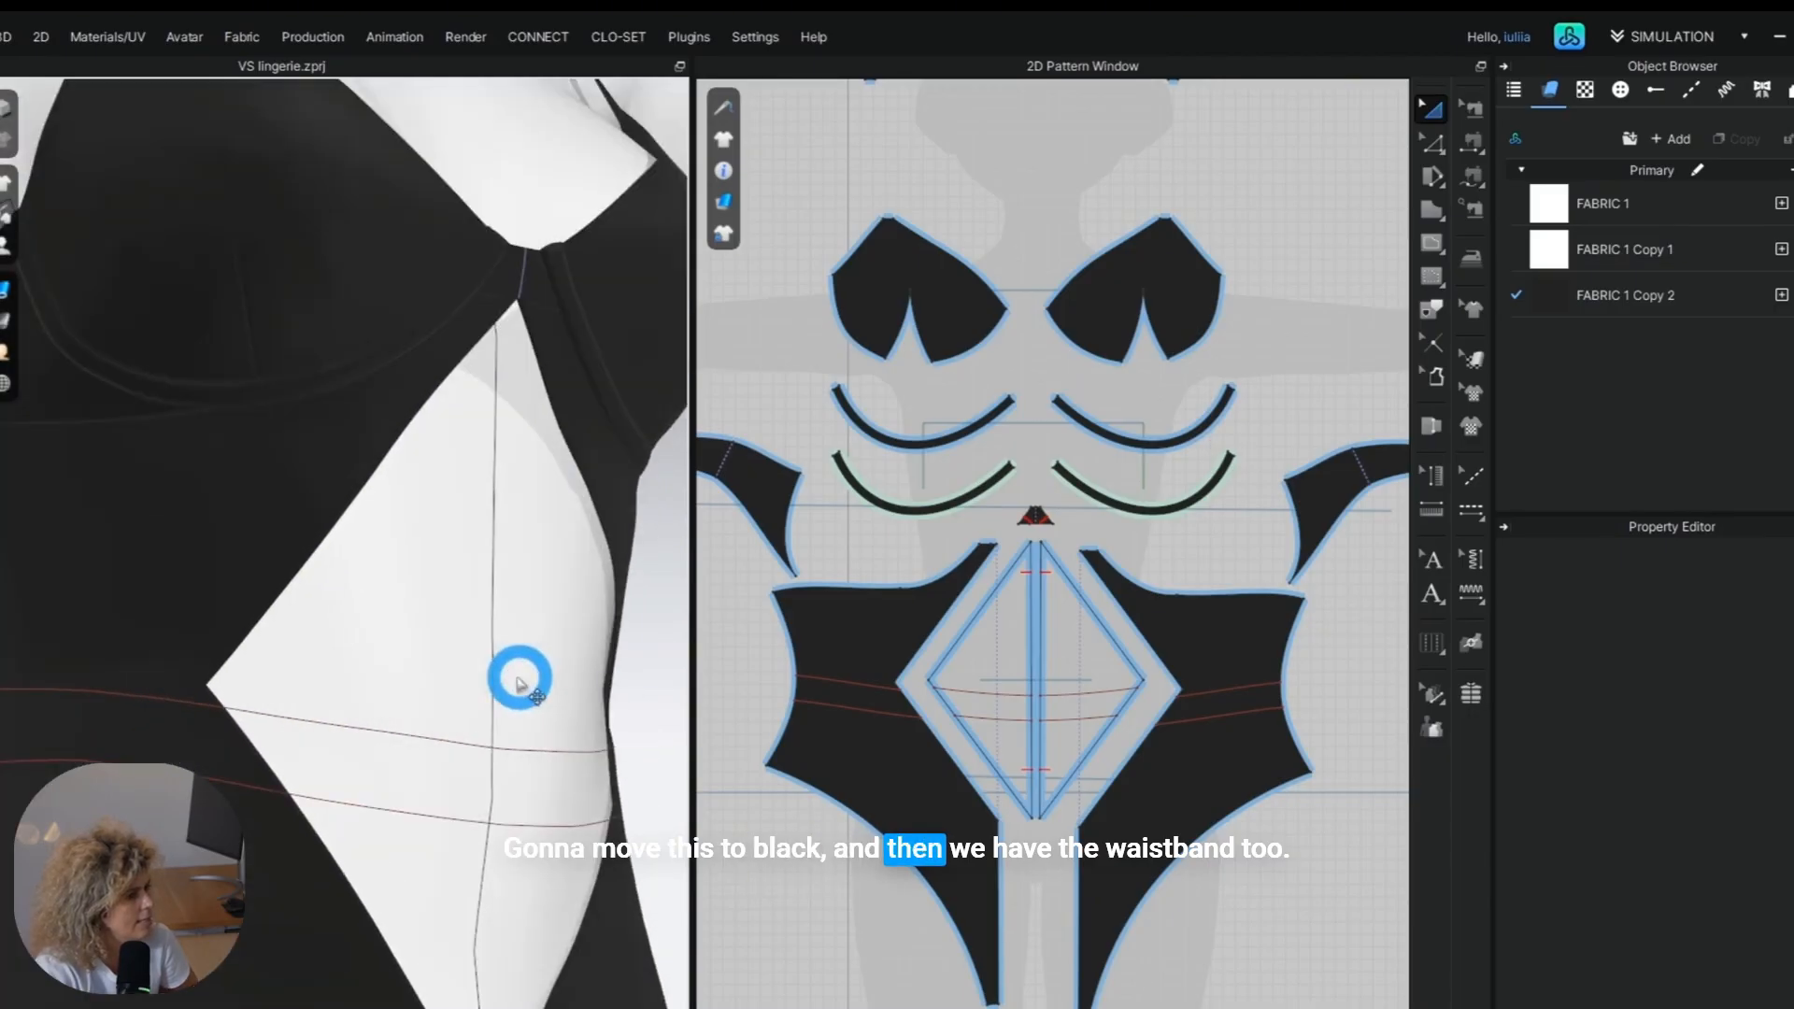
pyautogui.scroll(-10, 428, 894)
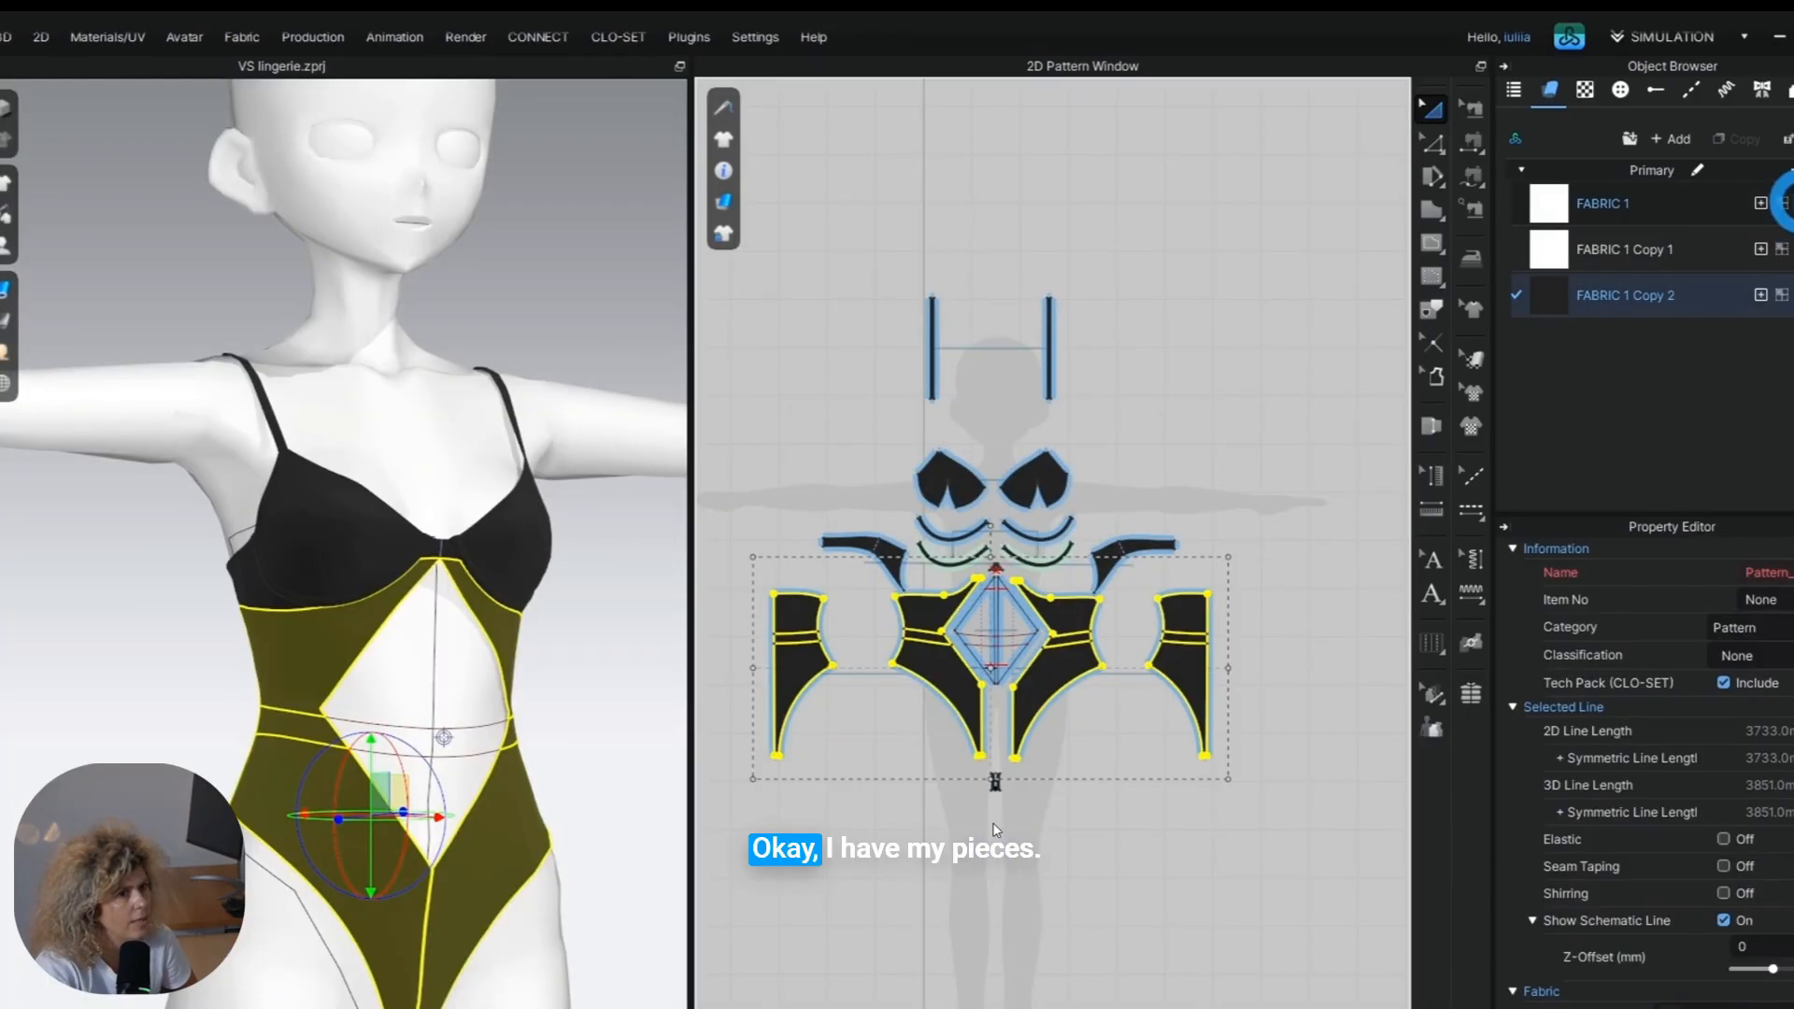
pyautogui.click(1233, 921)
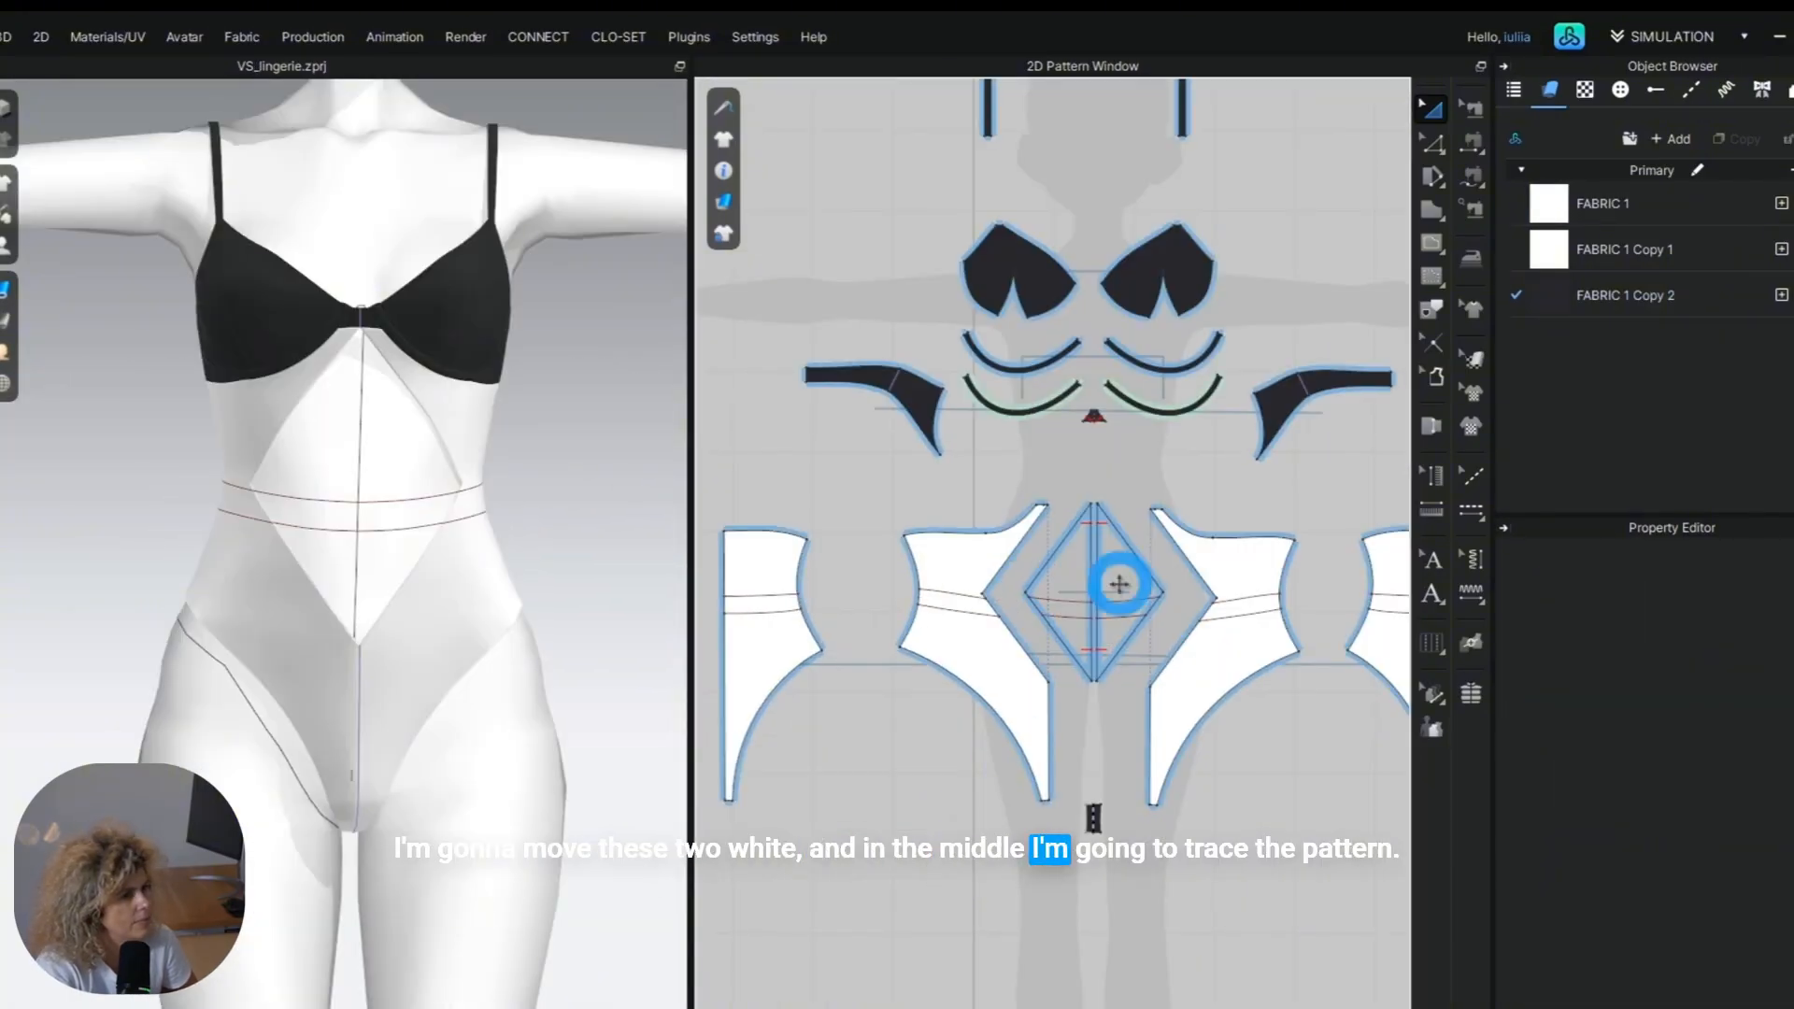
# Trace the waist lines with the diamond half's outline as a separate pattern and place it below the crotch piece.
pyautogui.click(1432, 142)
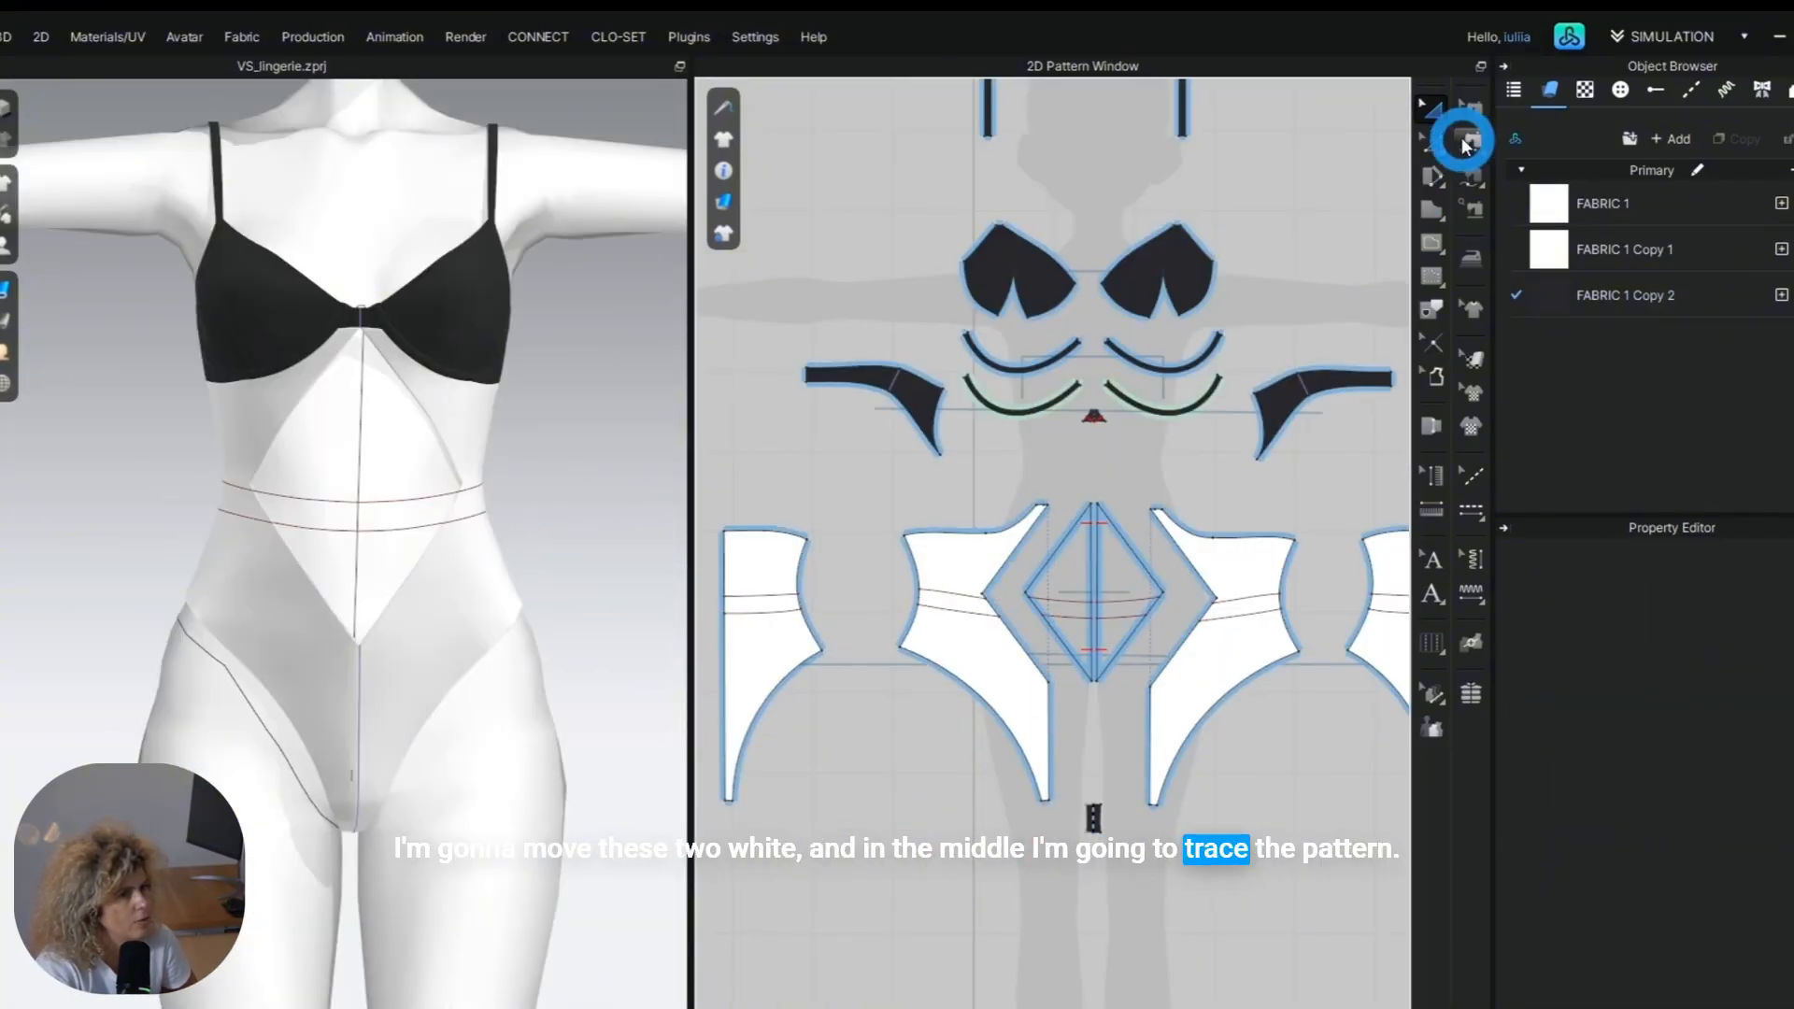
pyautogui.scroll(8, 1084, 647)
pyautogui.click(1075, 577)
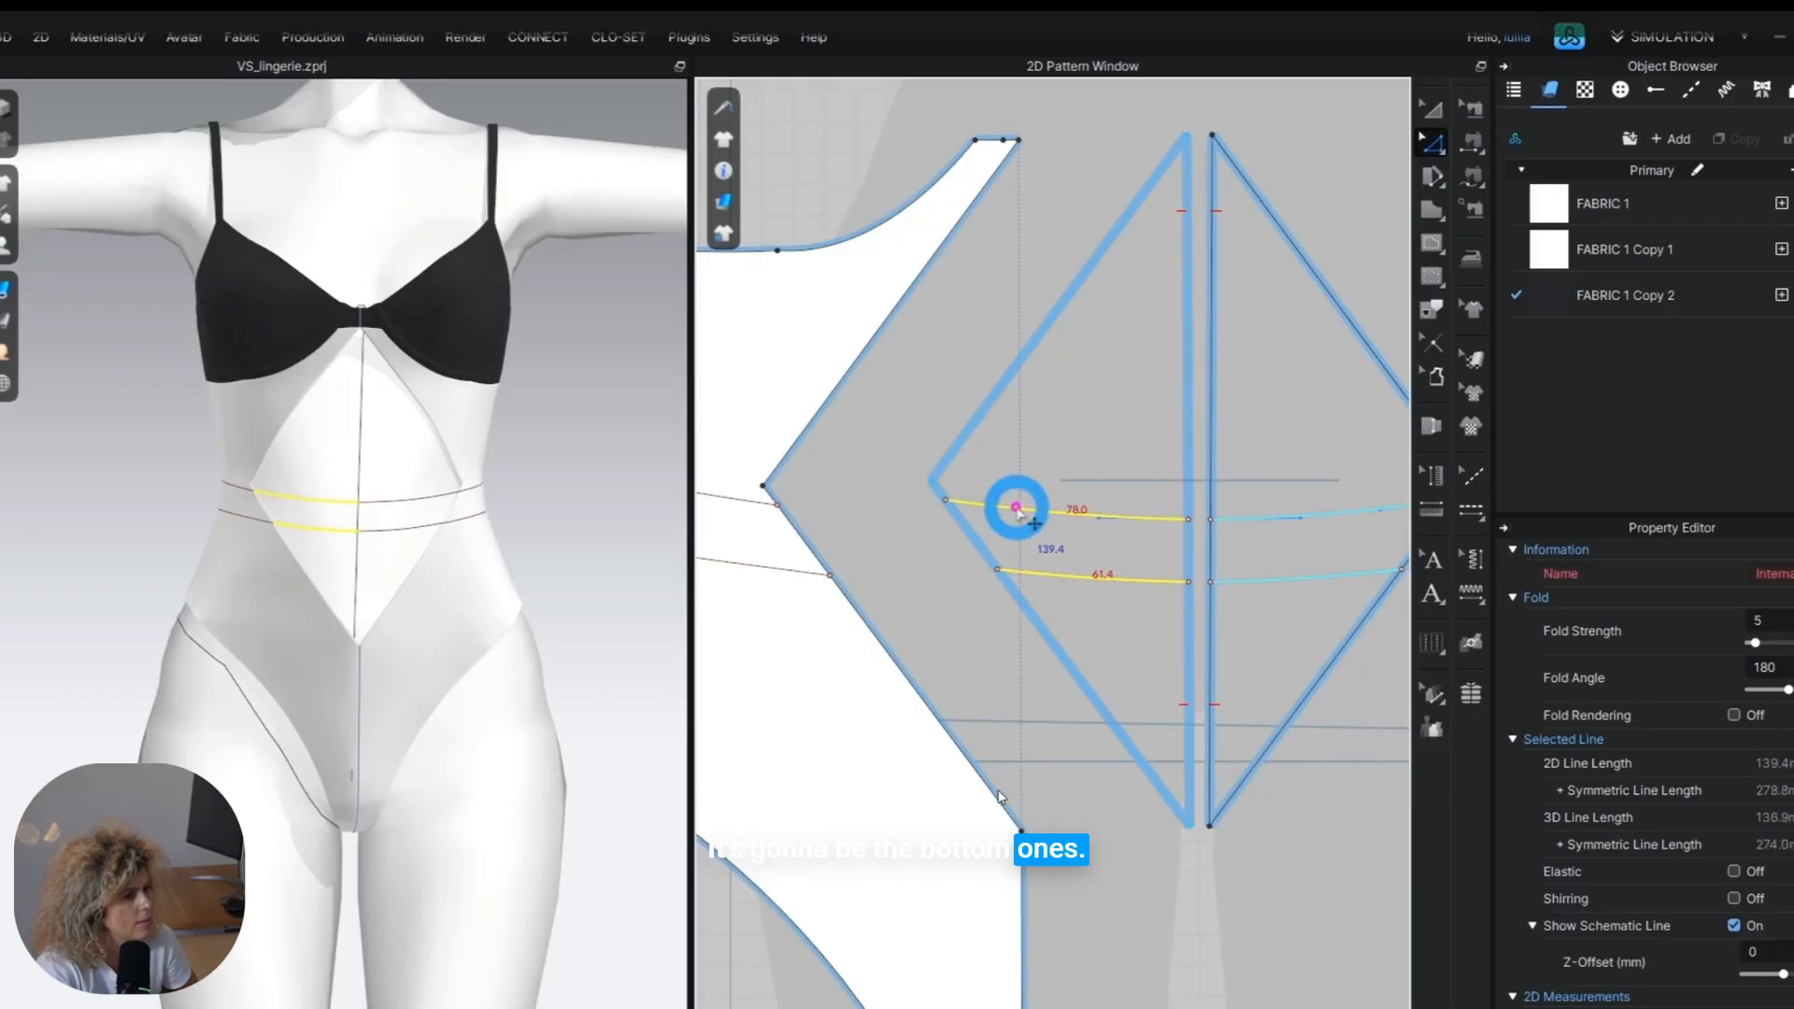
pyautogui.scroll(-3, 1018, 512)
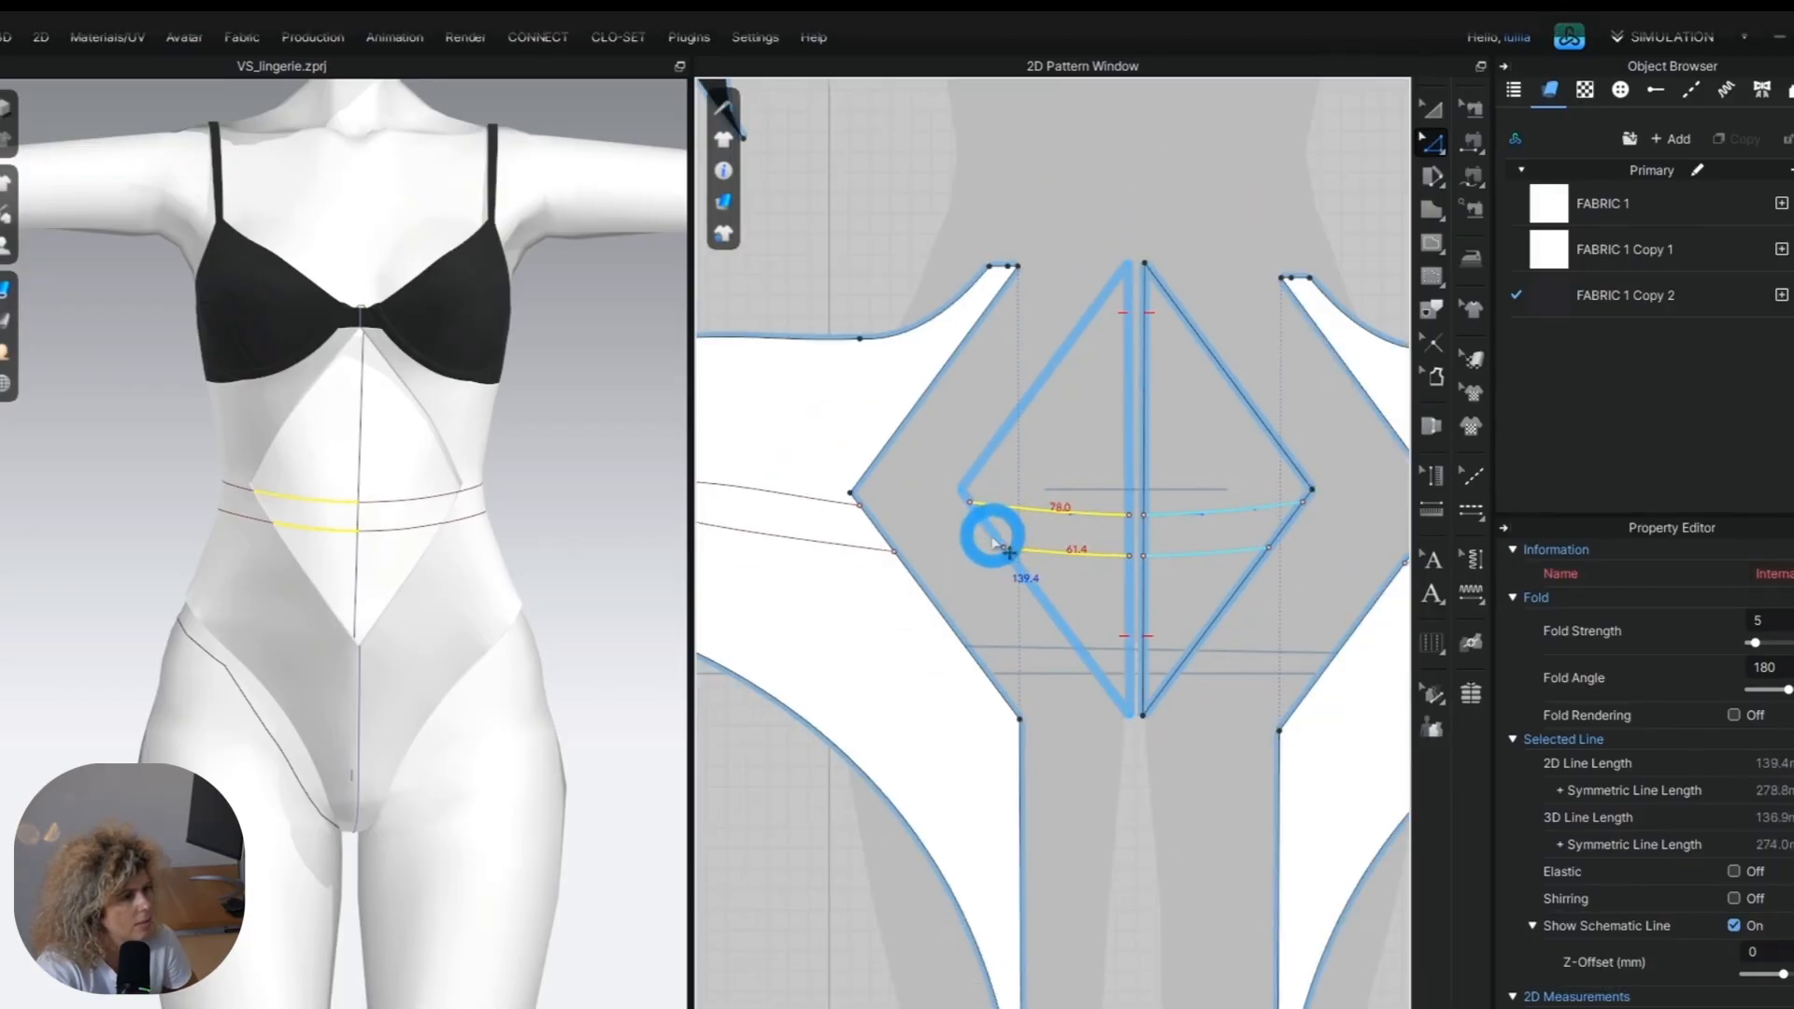
pyautogui.click(1132, 532)
pyautogui.scroll(3, 1121, 530)
pyautogui.keyDown('shift'); pyautogui.click(1120, 523); pyautogui.keyUp('shift')
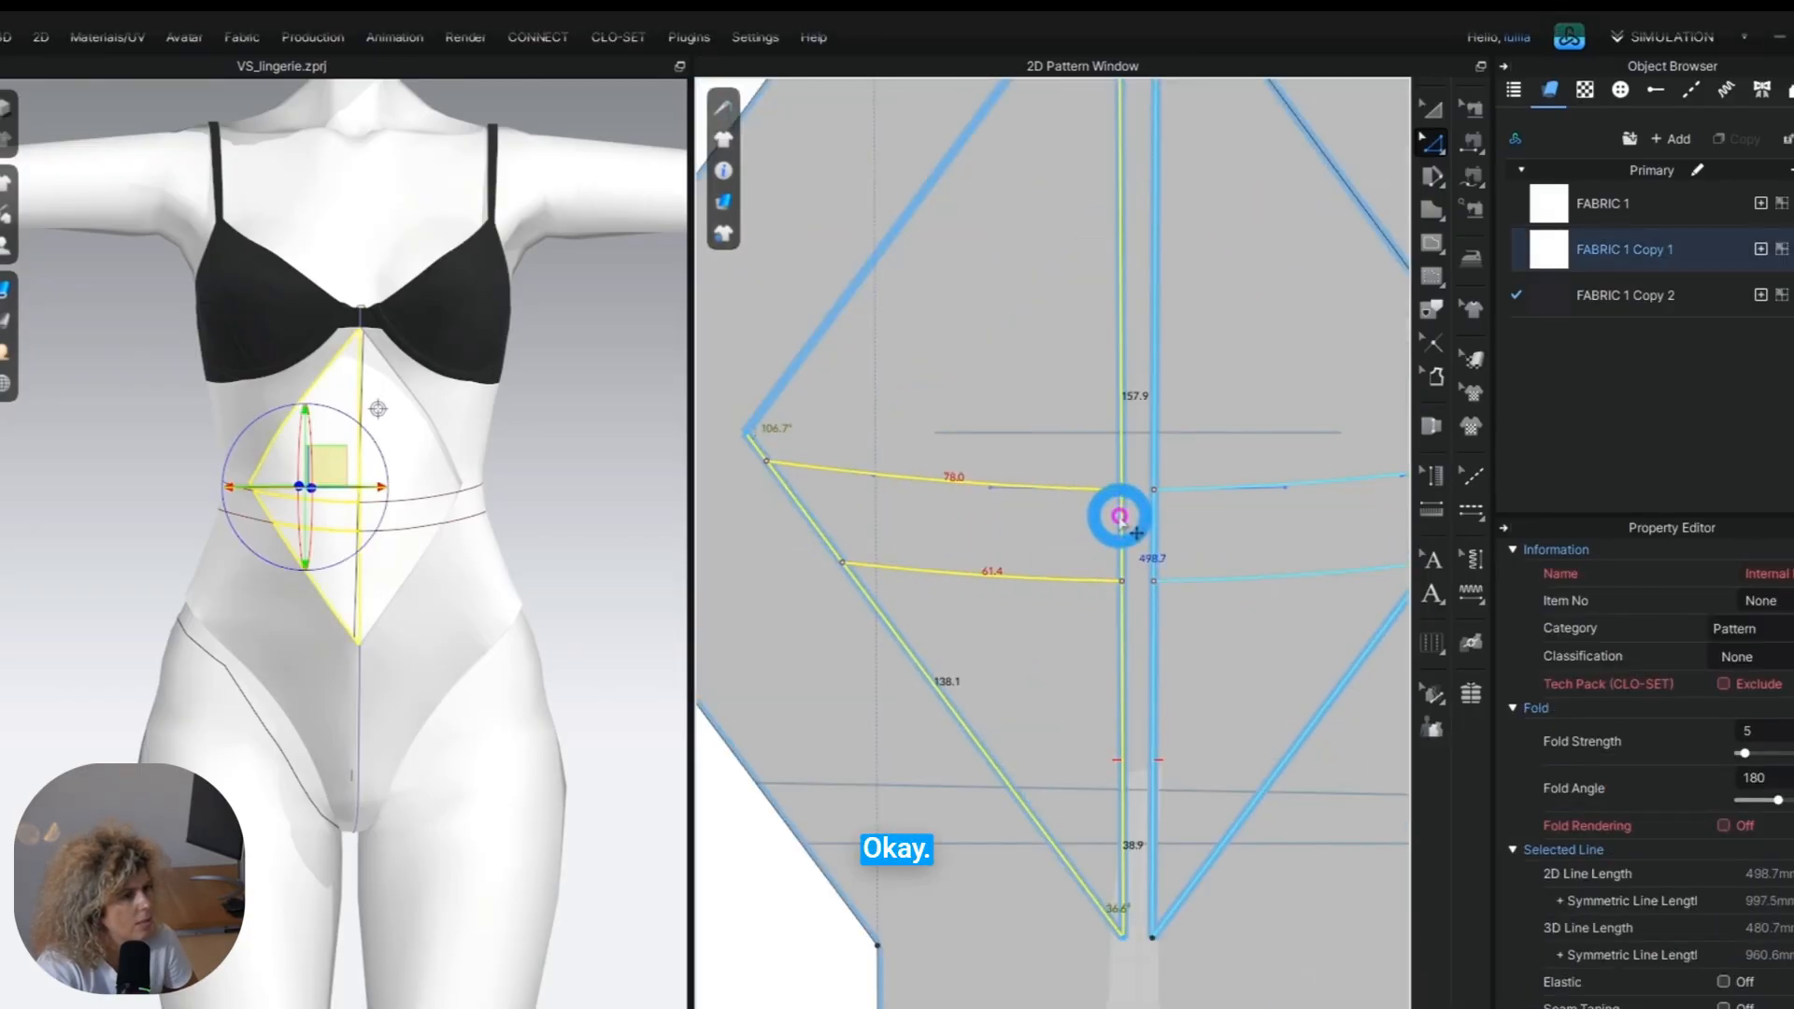
pyautogui.click(1430, 310)
pyautogui.rightClick(1017, 579)
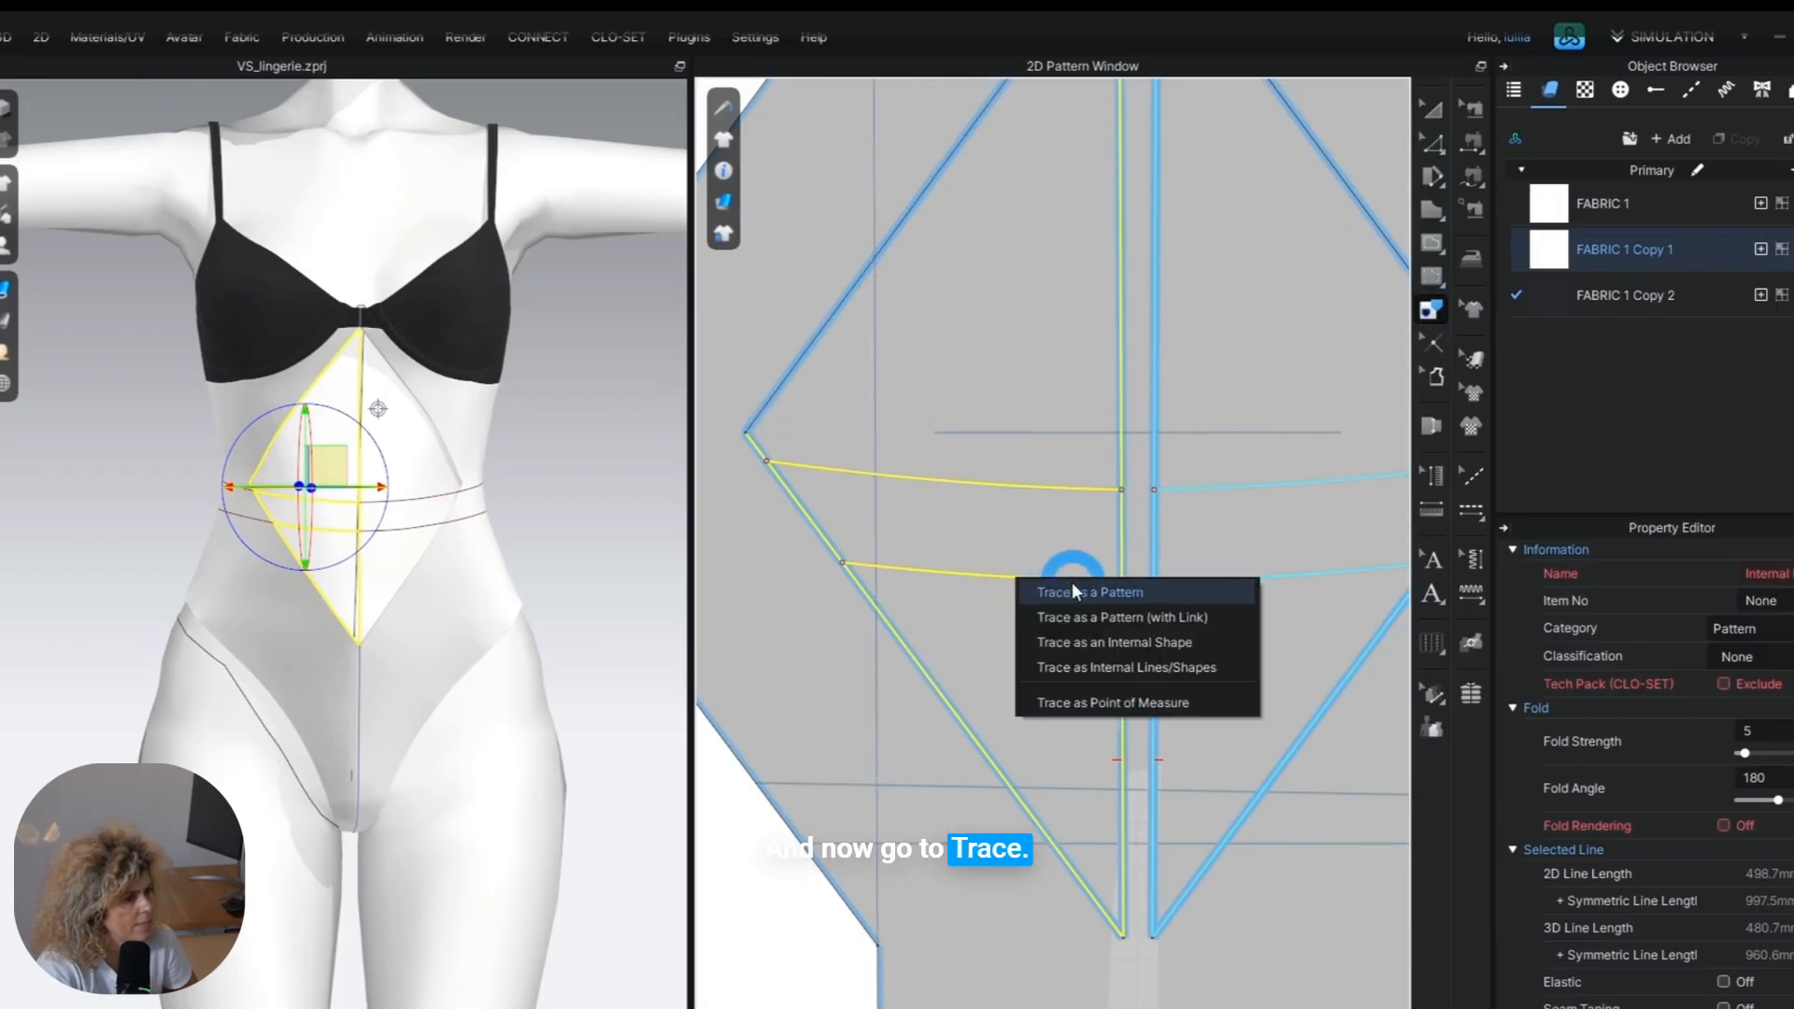
pyautogui.click(1075, 584)
pyautogui.scroll(-5, 1122, 645)
pyautogui.click(1070, 916)
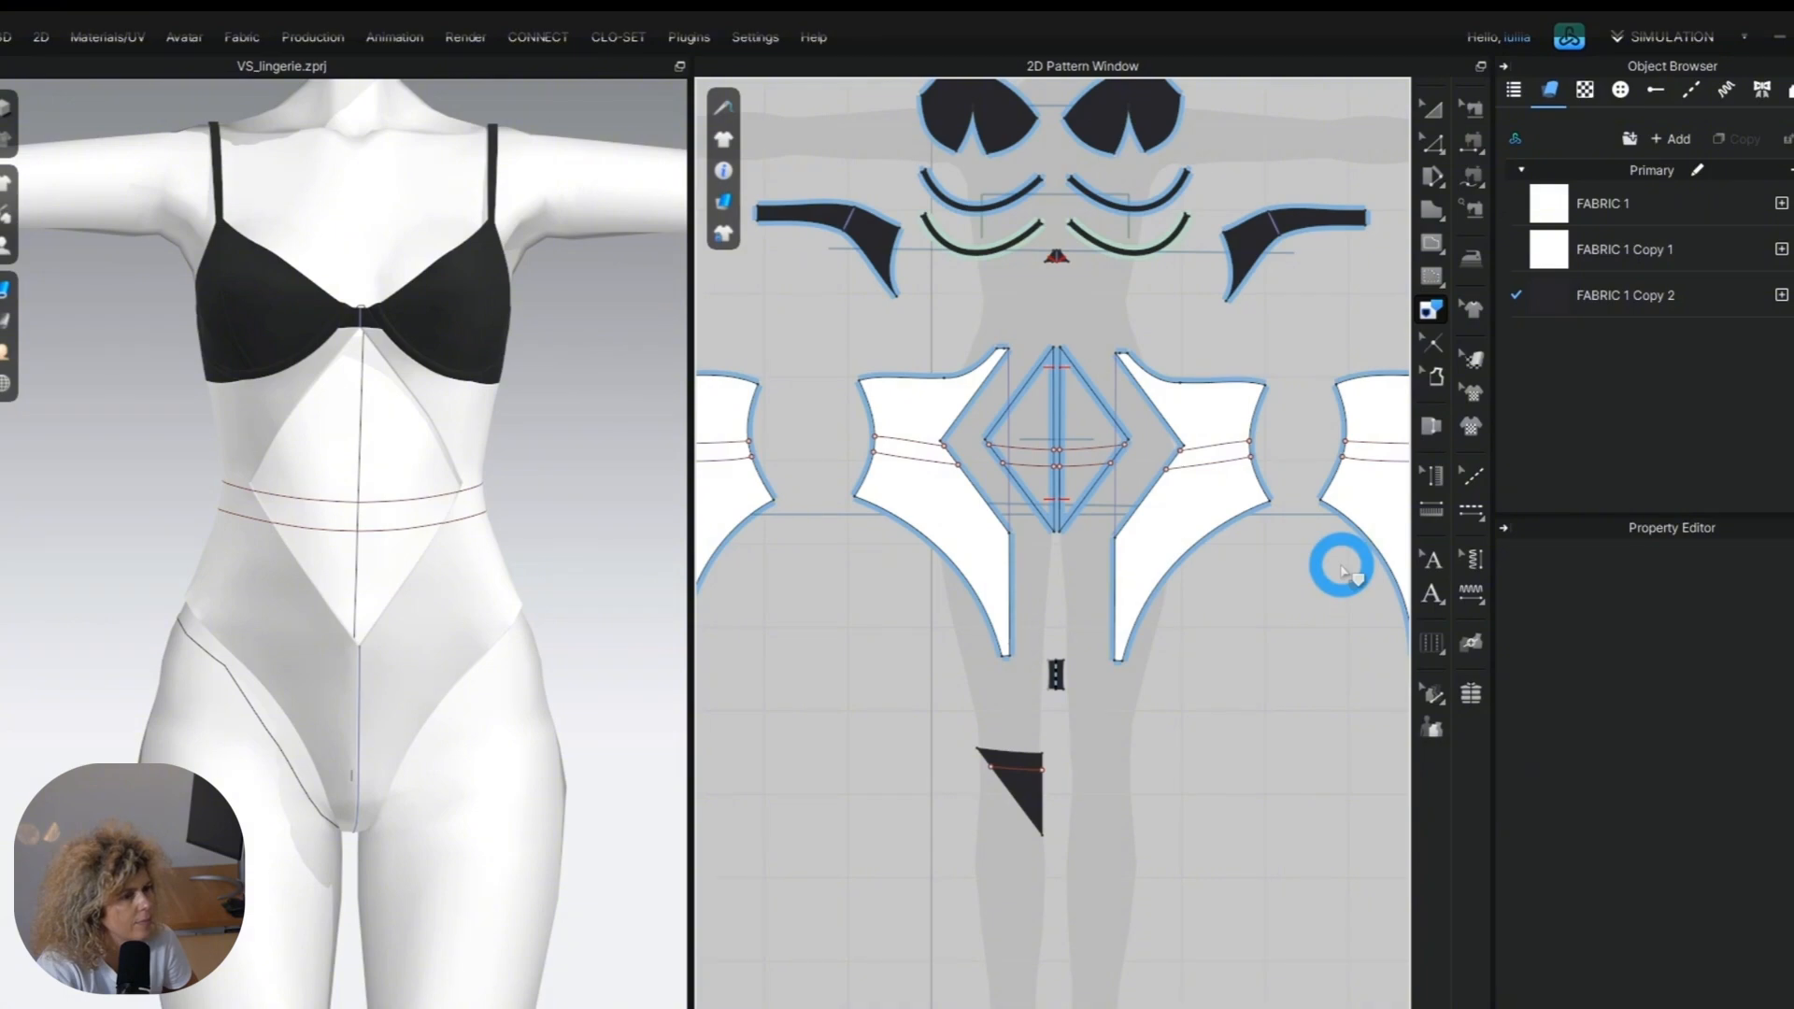
# Cut the traced diamond piece along its internal waist line to separate the centre waistband section.
pyautogui.click(1435, 161)
pyautogui.click(1028, 768)
pyautogui.rightClick(1019, 767)
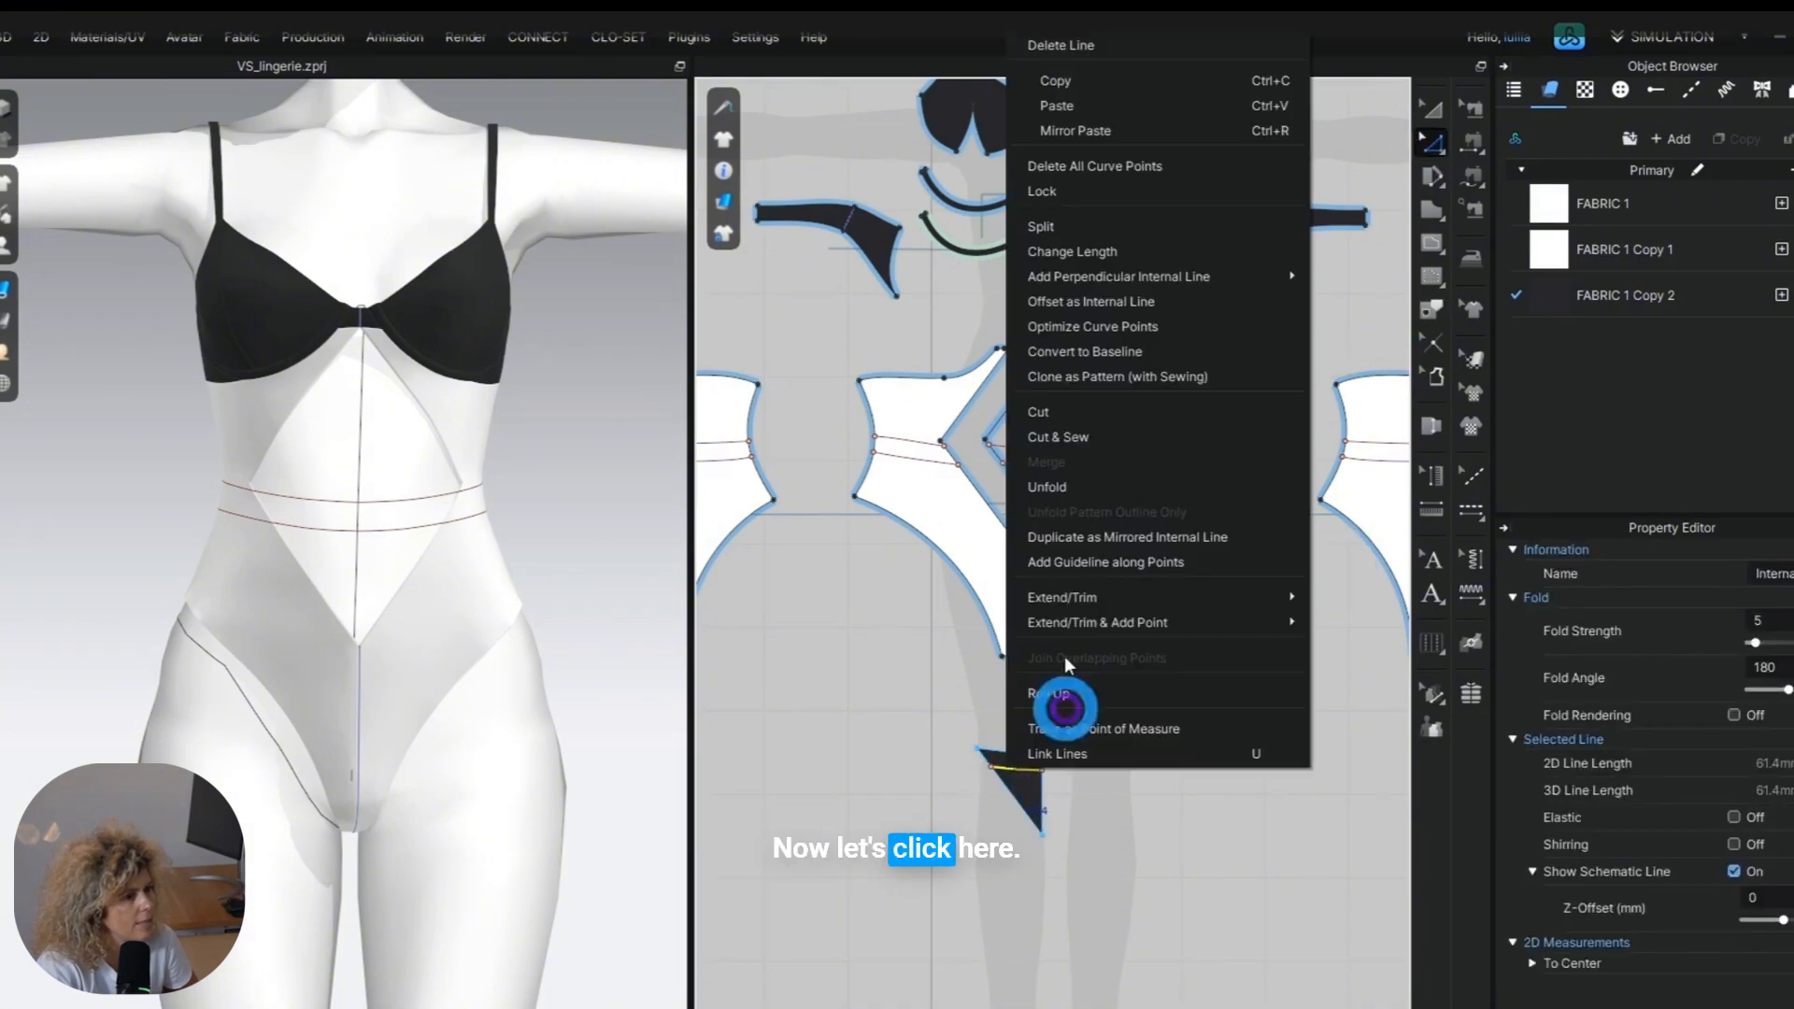
pyautogui.click(1055, 416)
pyautogui.click(1161, 901)
pyautogui.click(1164, 641)
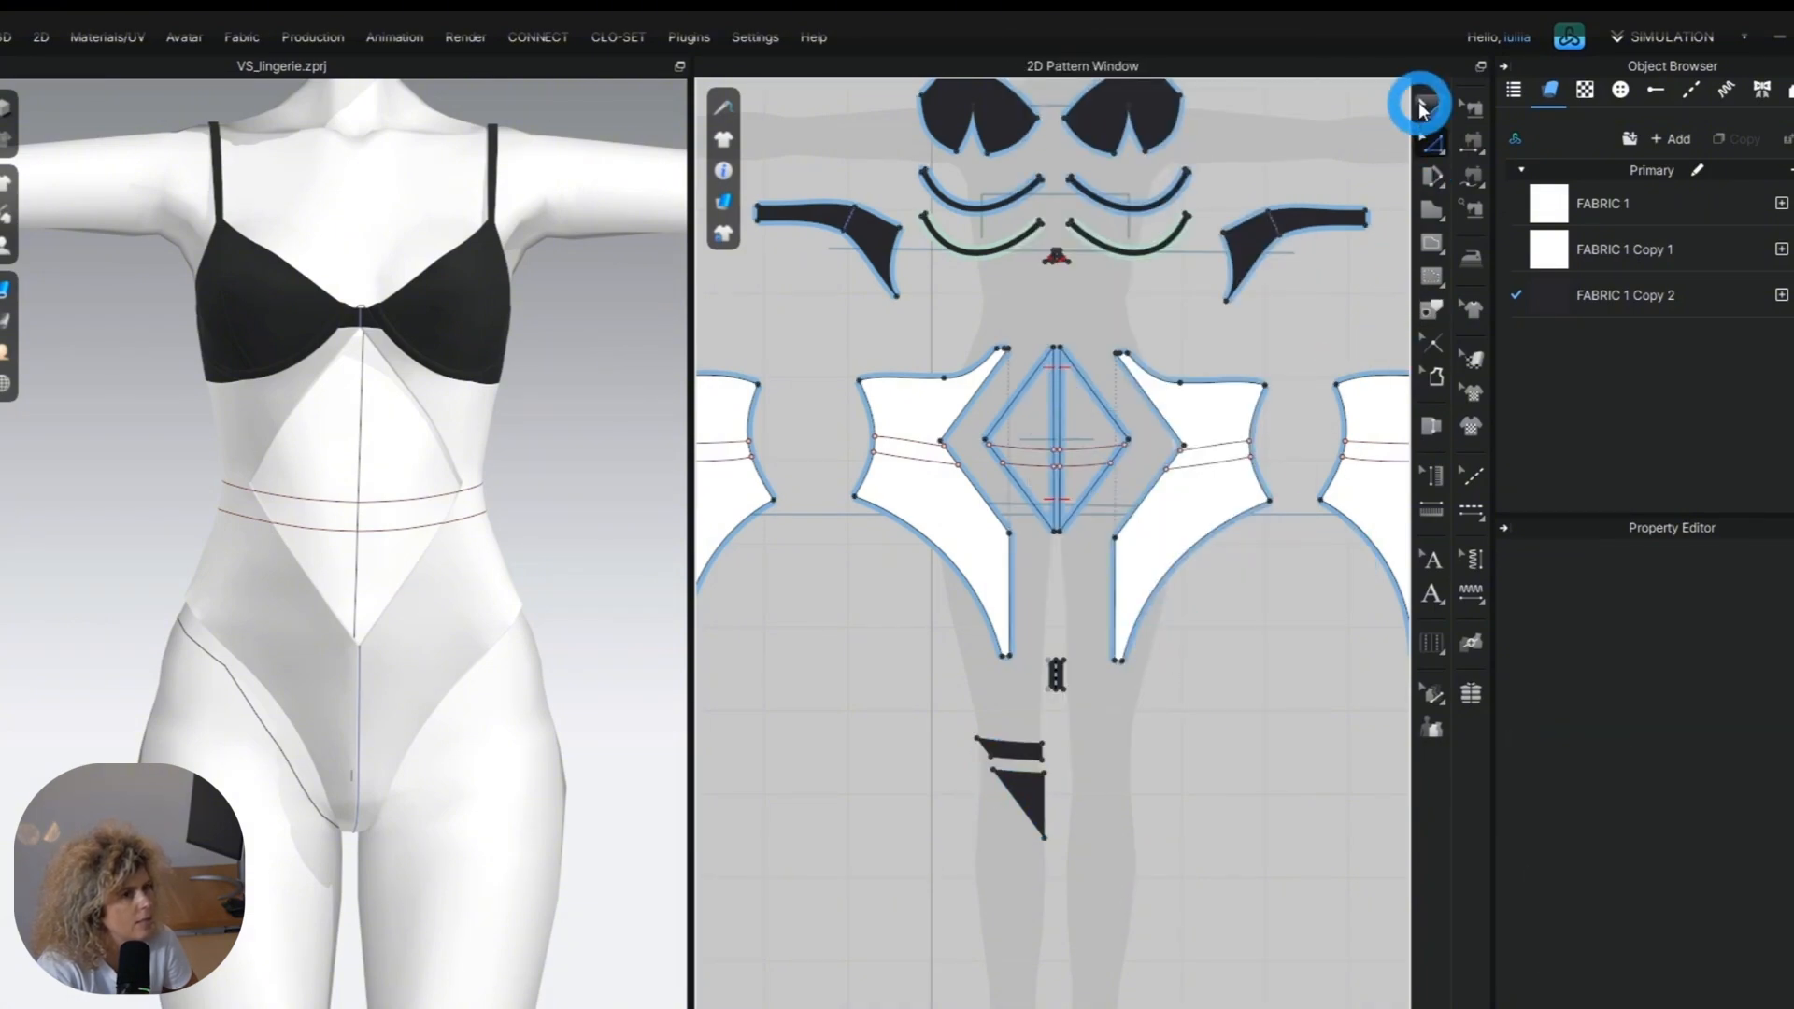
# Trace the waistband sections of the outer front and back panels as patterns and line them up beside the centre section.
pyautogui.click(1421, 108)
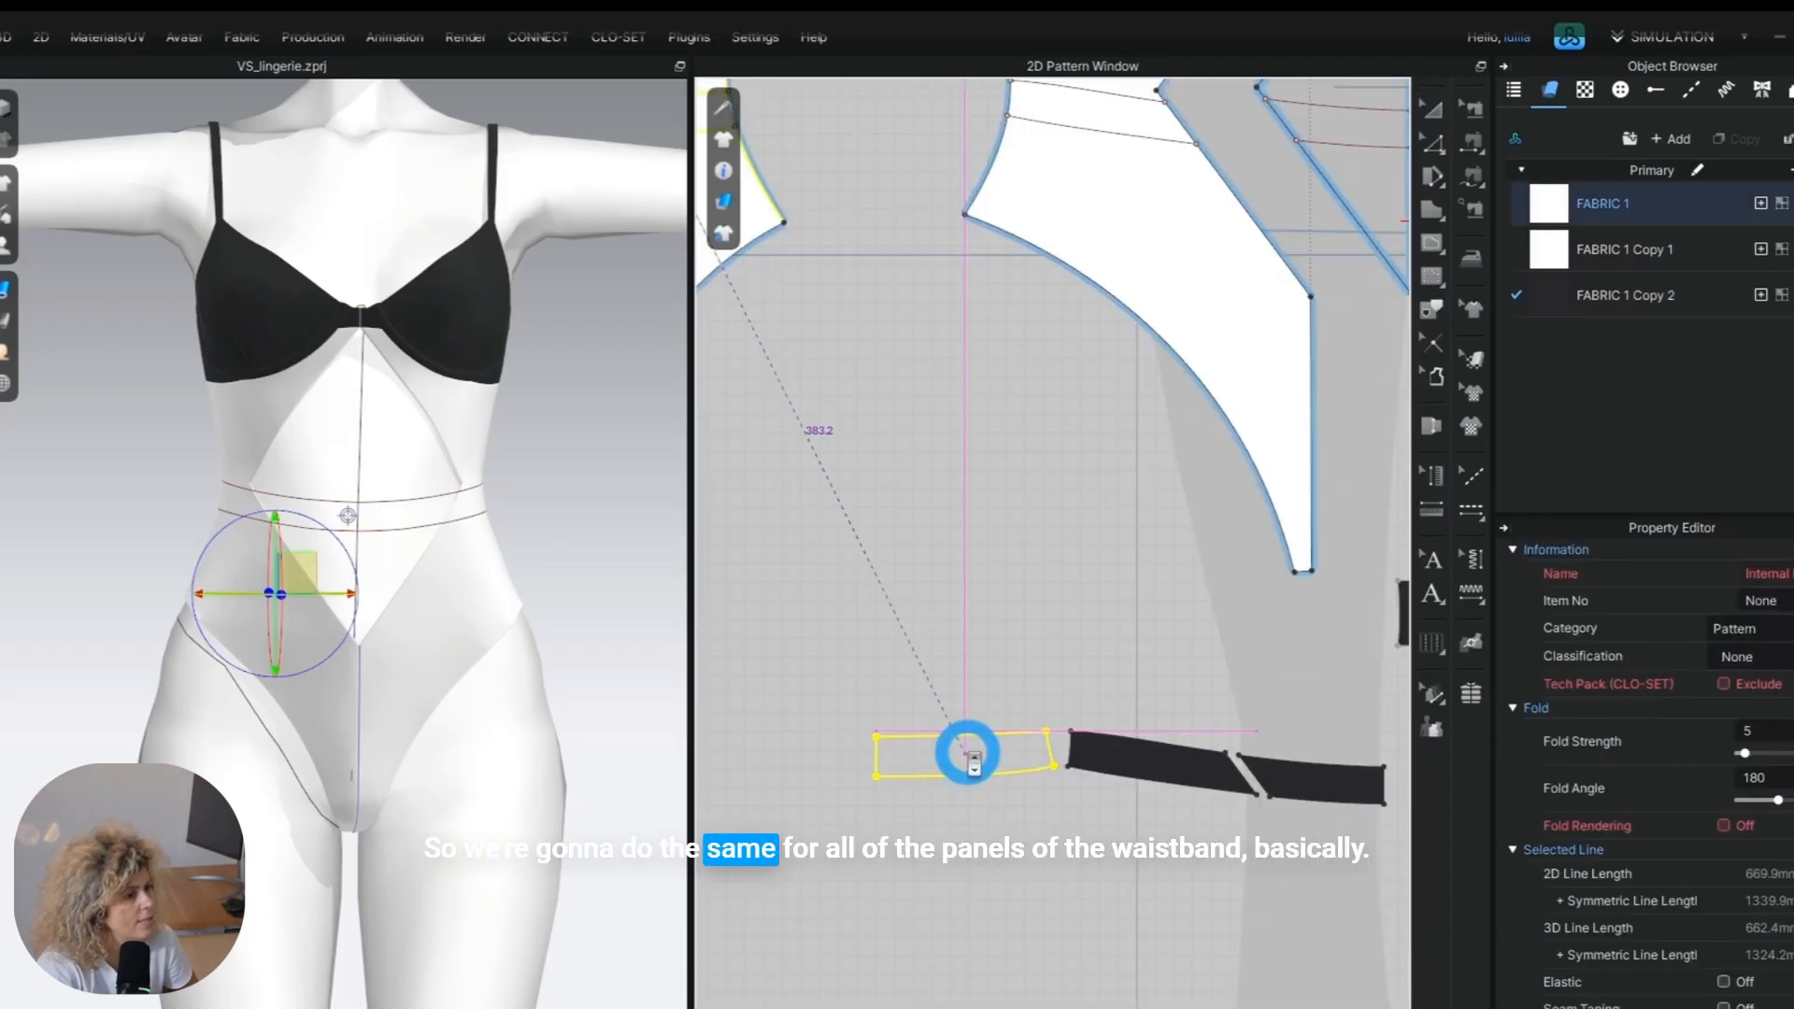
pyautogui.click(1054, 879)
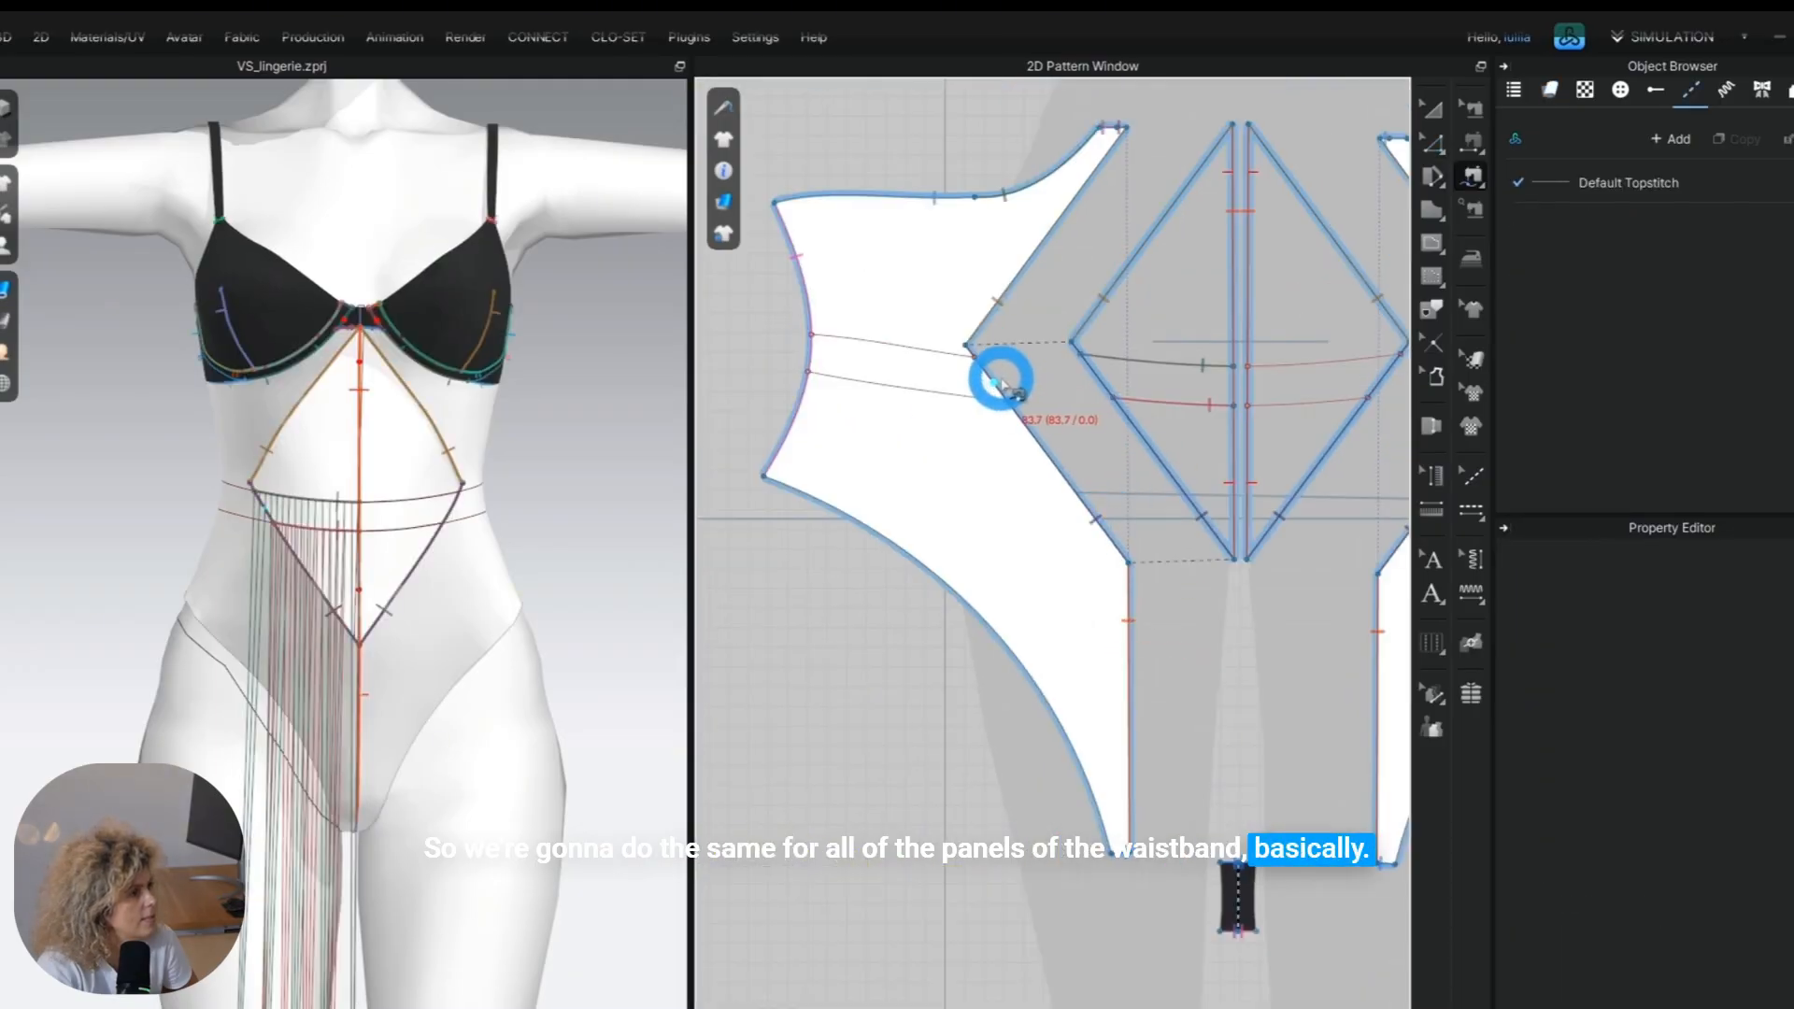
# Sew the upper edge of the middle waistband section to the upper waist line on the outer front panel.
pyautogui.scroll(-2, 999, 383)
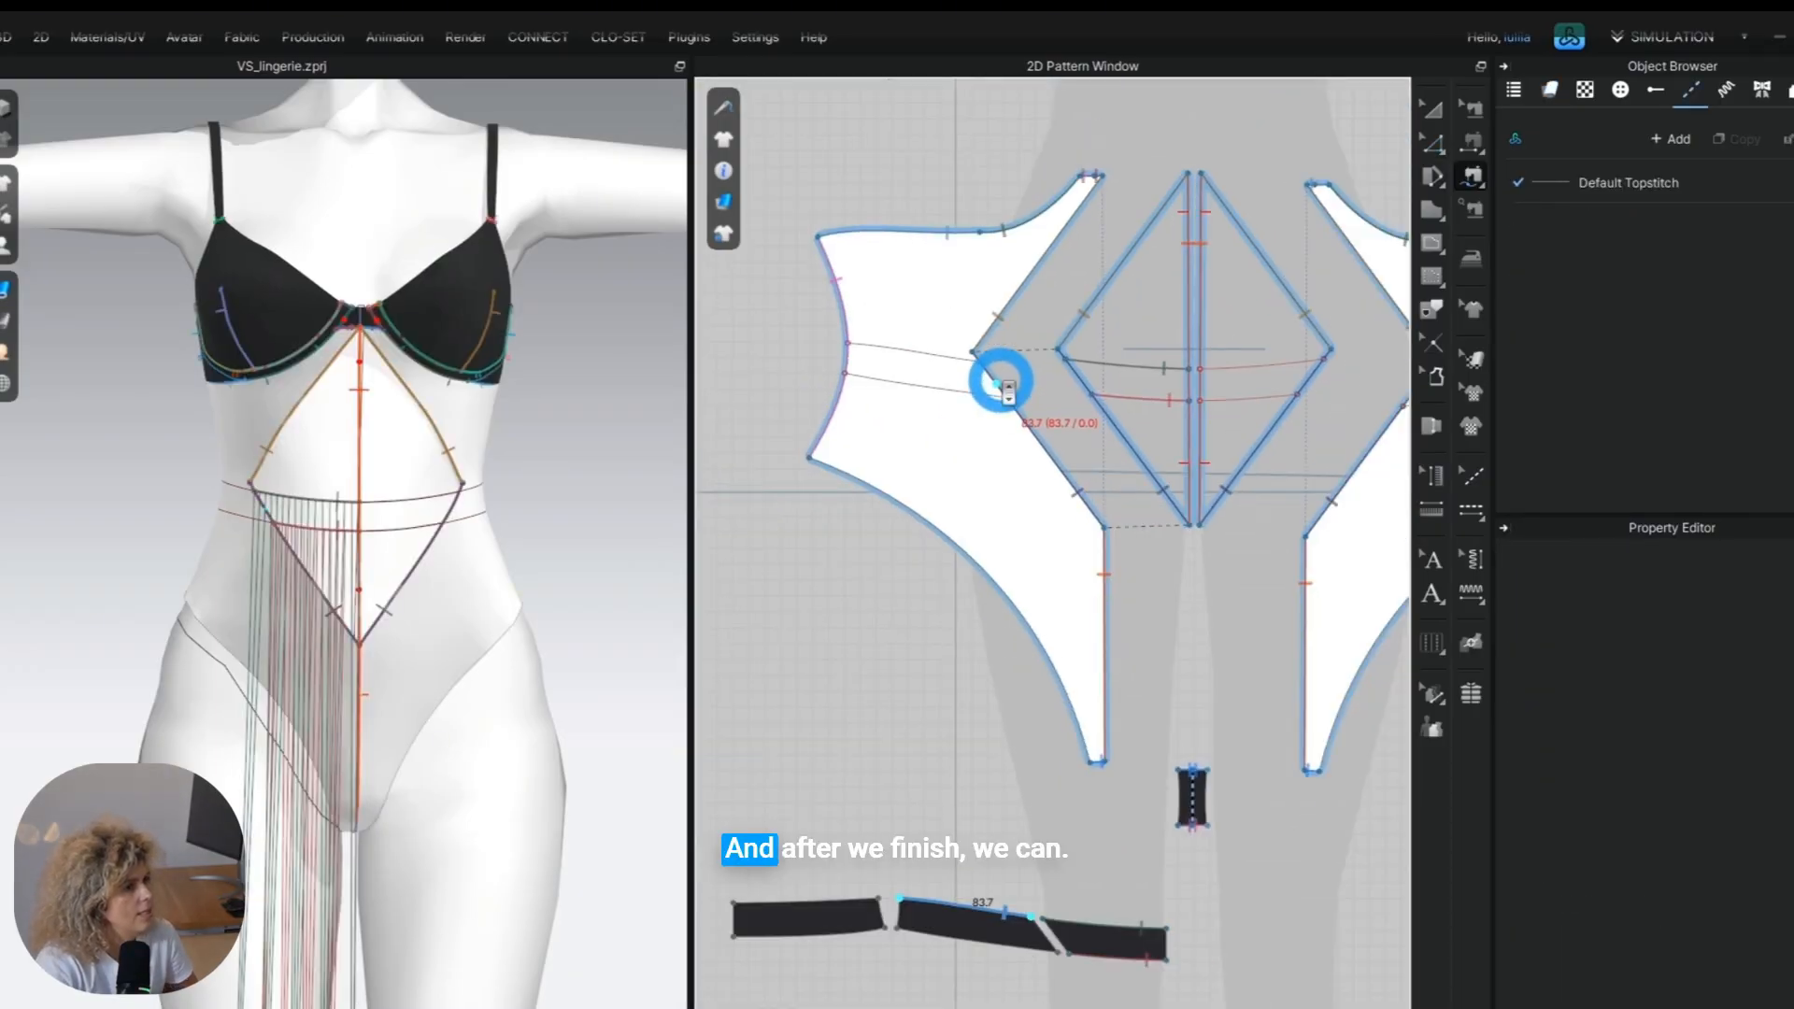
pyautogui.click(981, 365)
pyautogui.scroll(2, 953, 352)
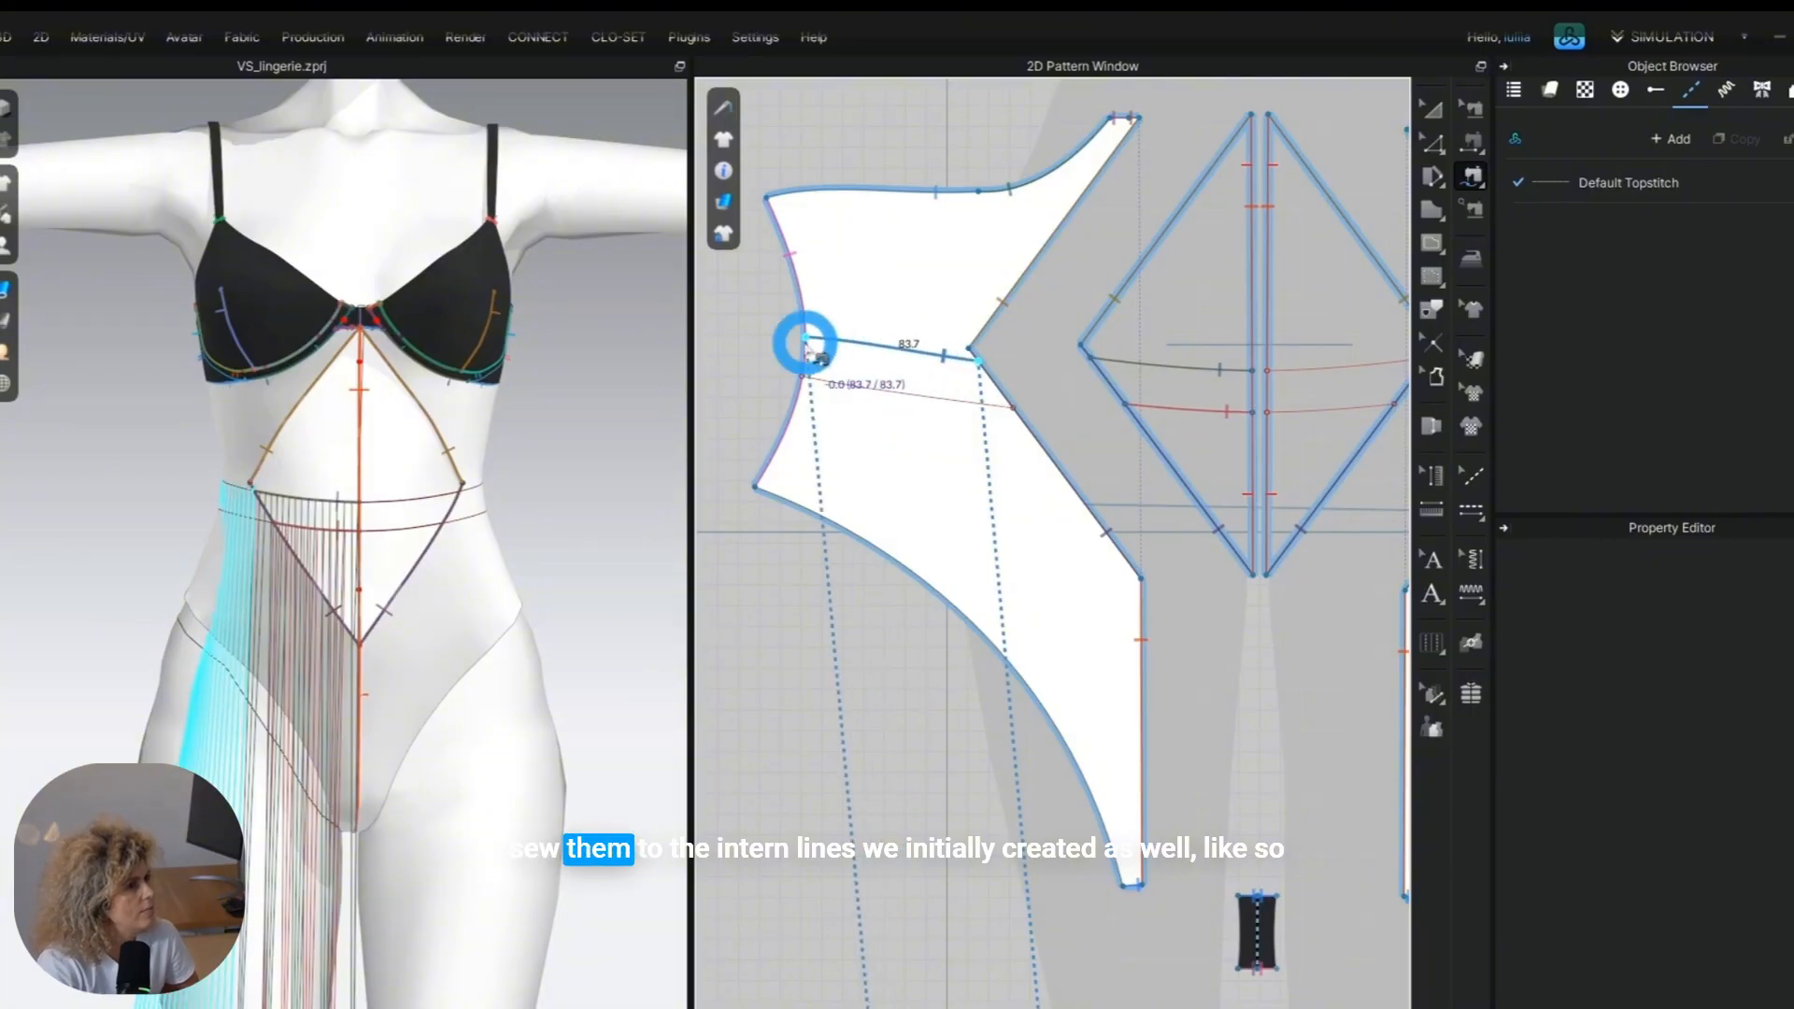
# Sew the lower edge of the middle waistband section to the lower waist line on the outer front panel.
pyautogui.scroll(-4, 934, 724)
pyautogui.scroll(5, 934, 724)
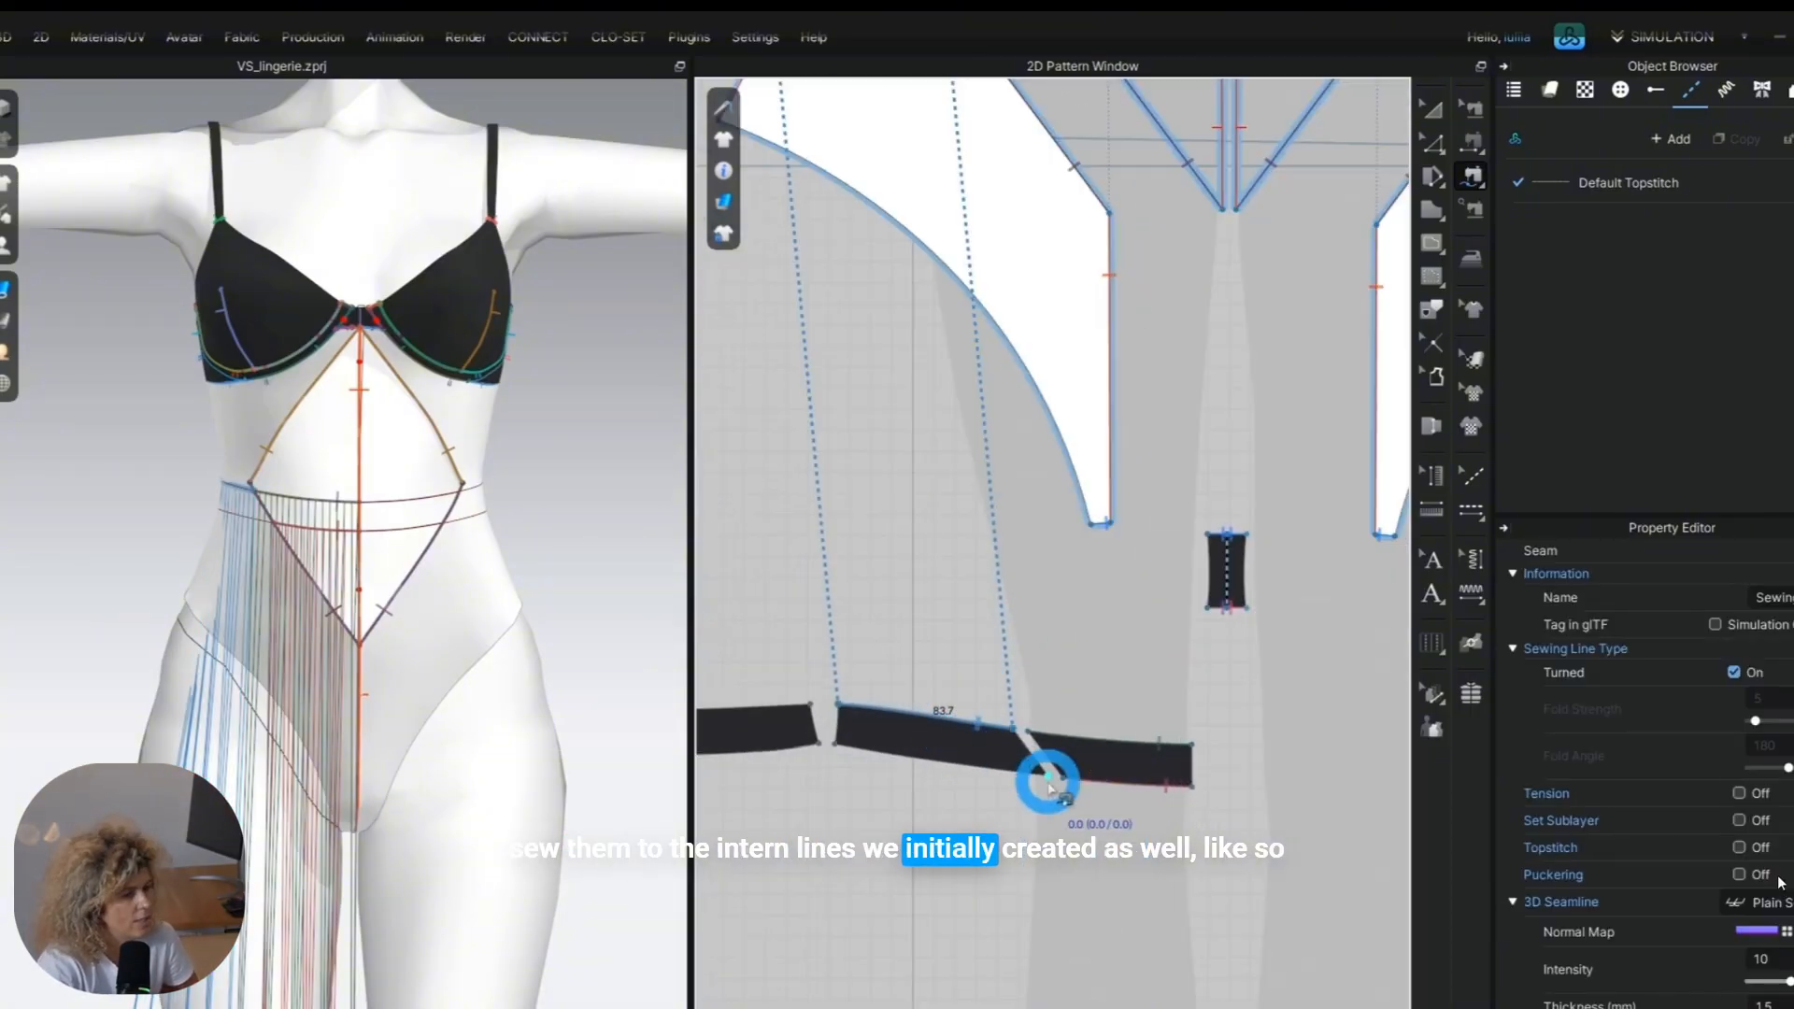
pyautogui.scroll(-3, 838, 742)
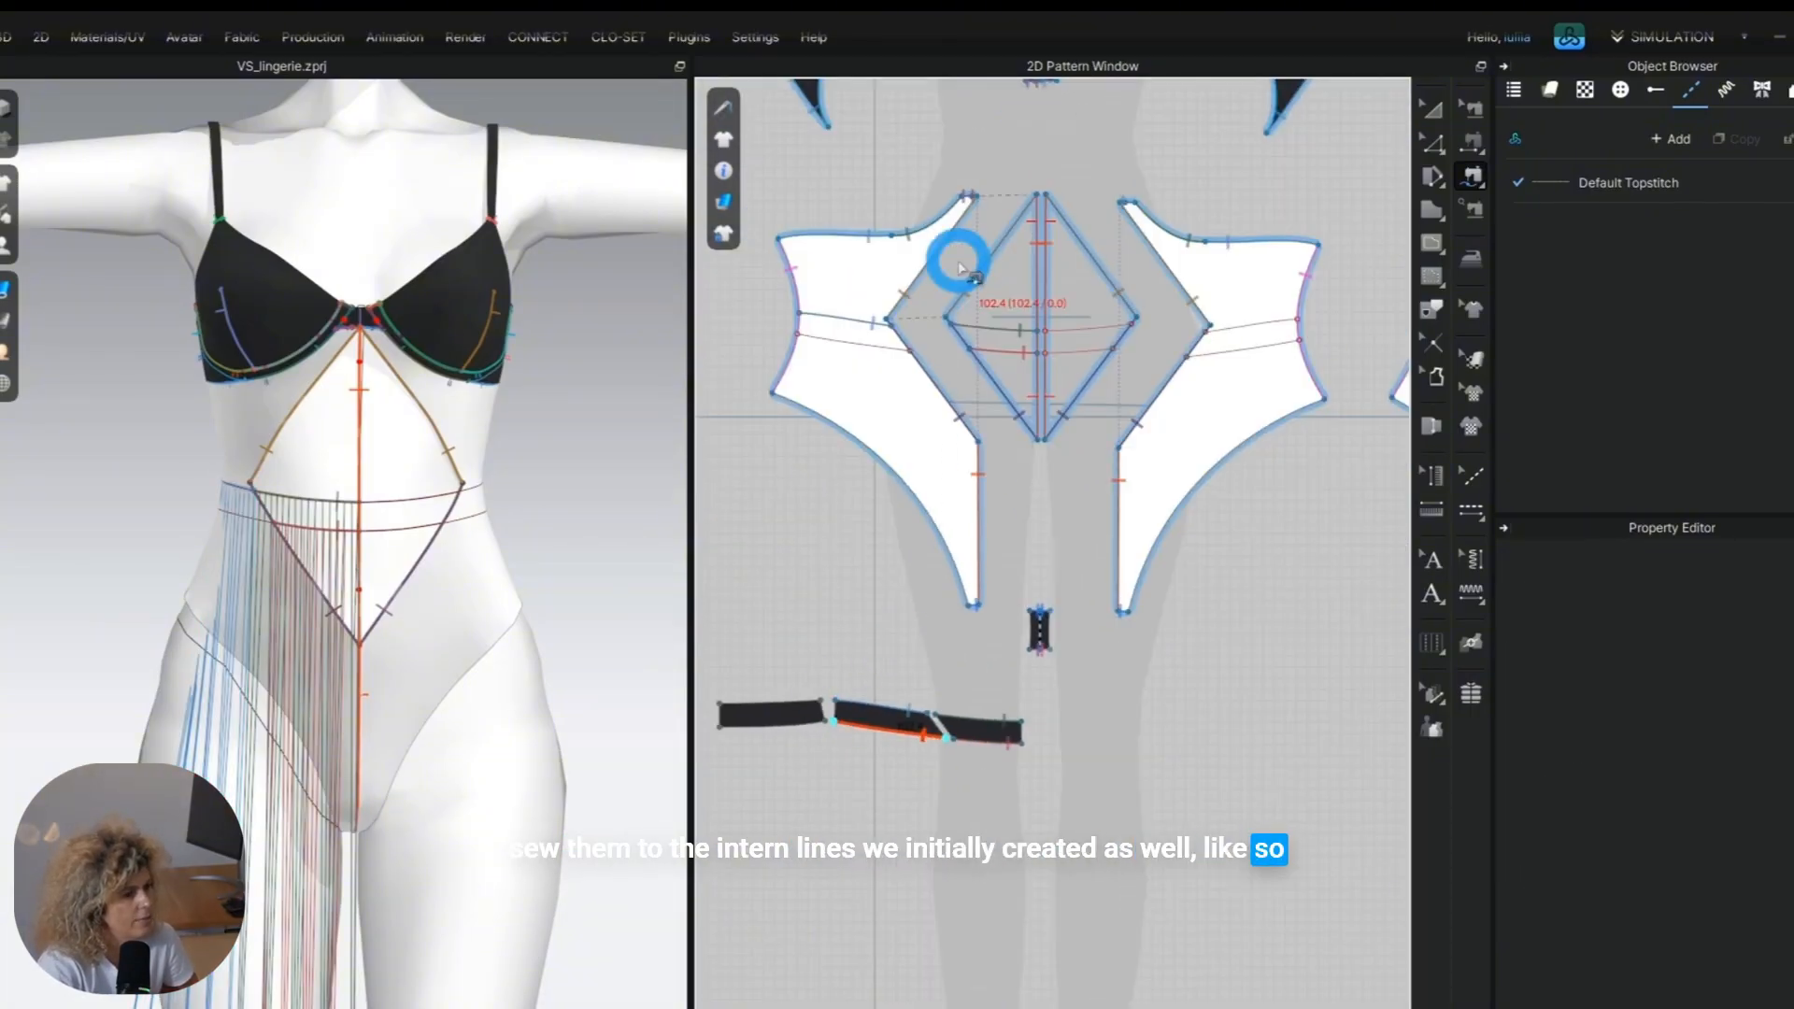
pyautogui.scroll(2, 857, 341)
pyautogui.click(938, 347)
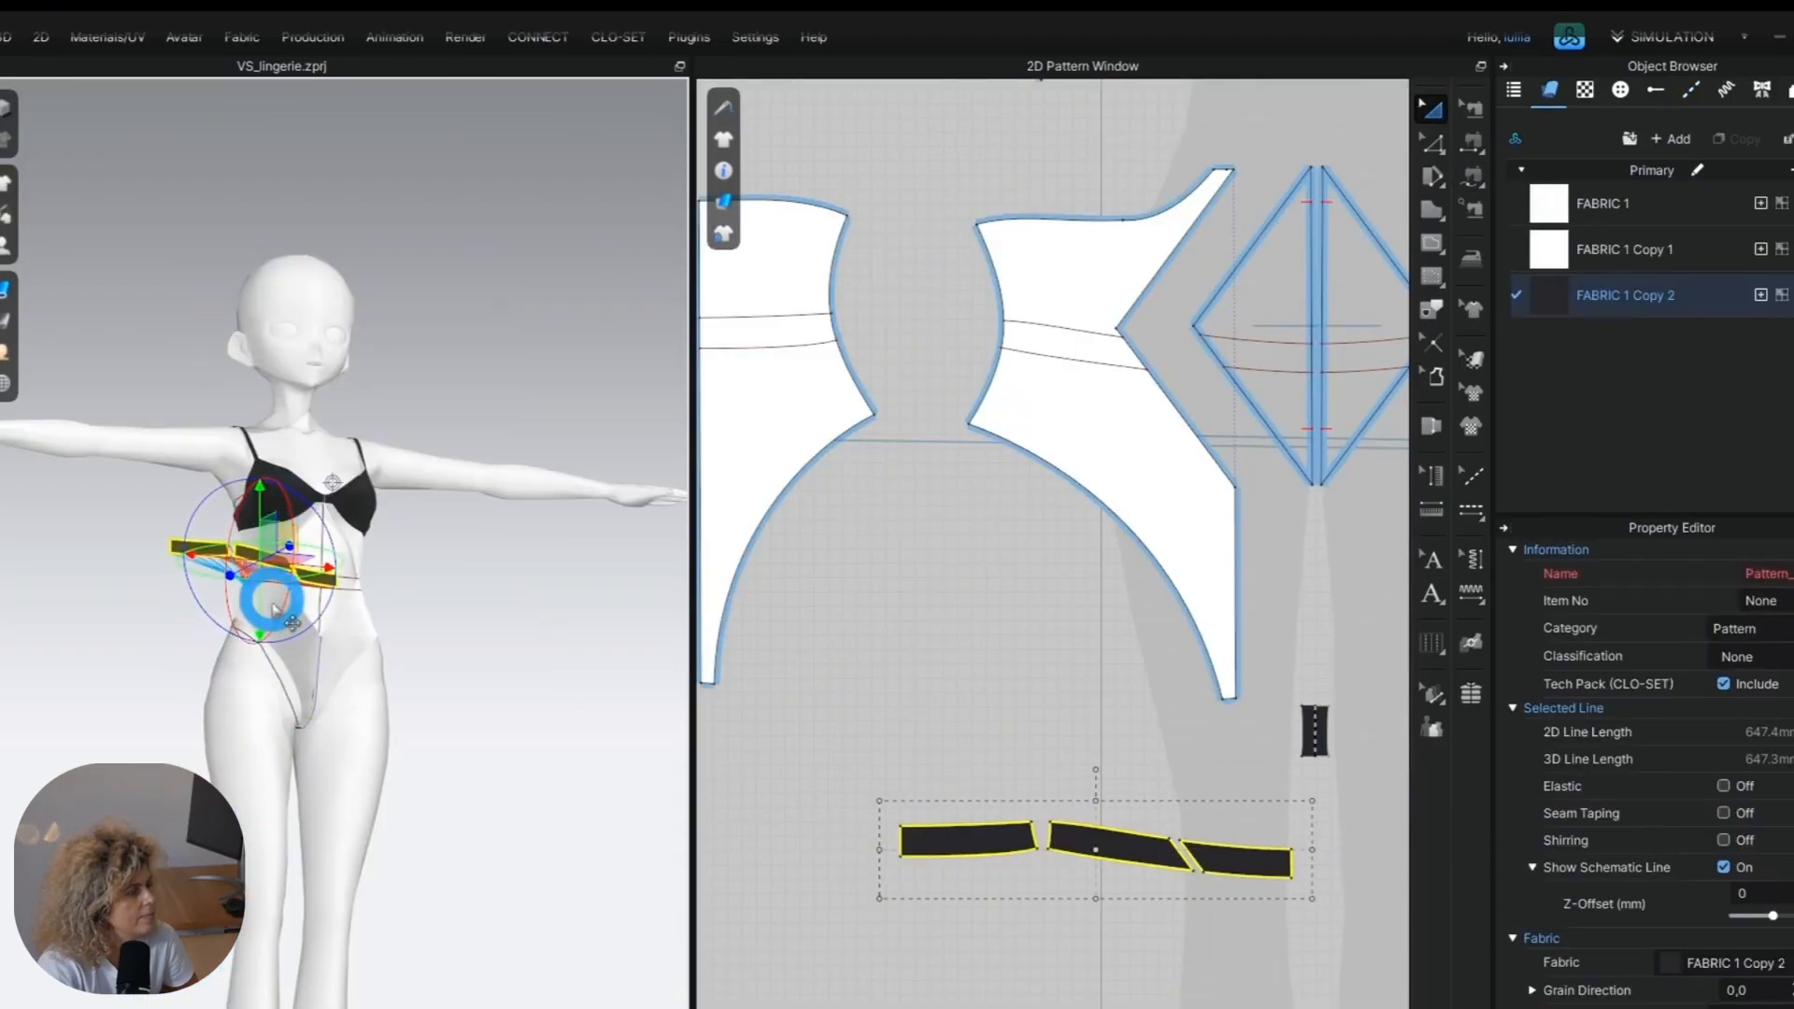
pyautogui.scroll(3, 248, 713)
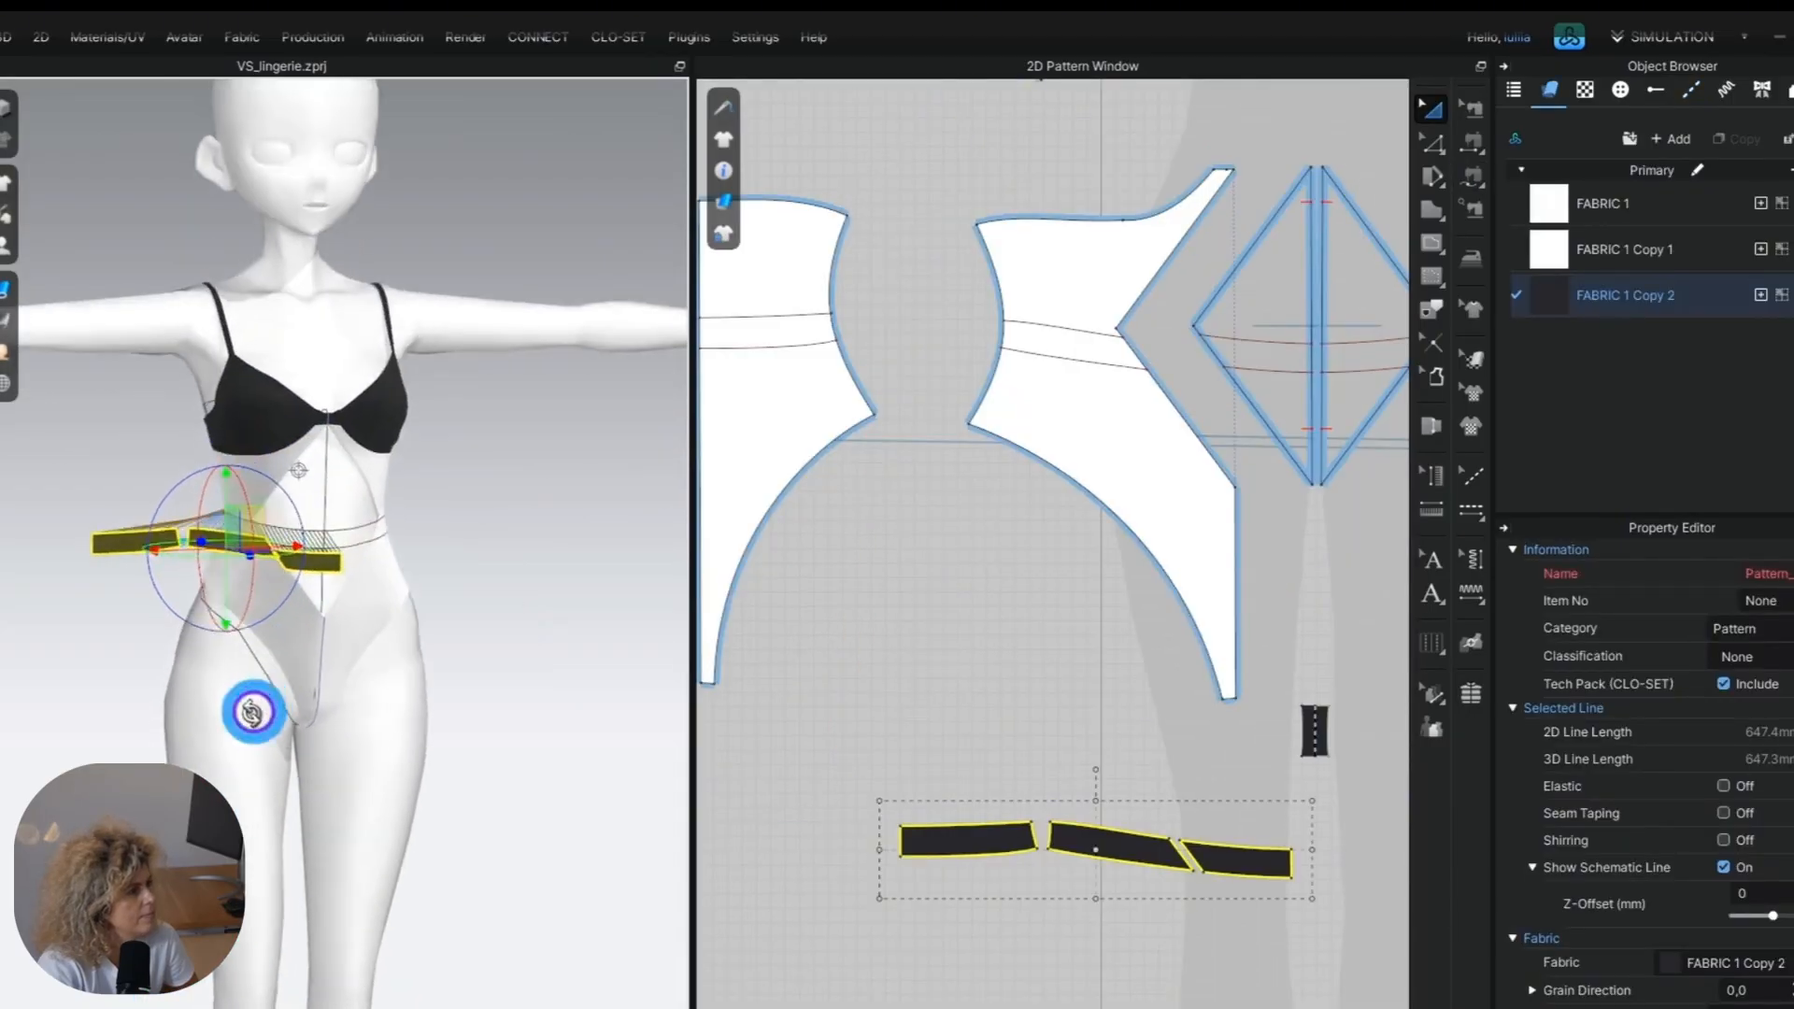
# Position the three waistband sections around the avatar's waist, with the back section behind the body, and simulate them.
pyautogui.moveTo(215, 810); pyautogui.dragTo(356, 933, button='right')
pyautogui.click(355, 933)
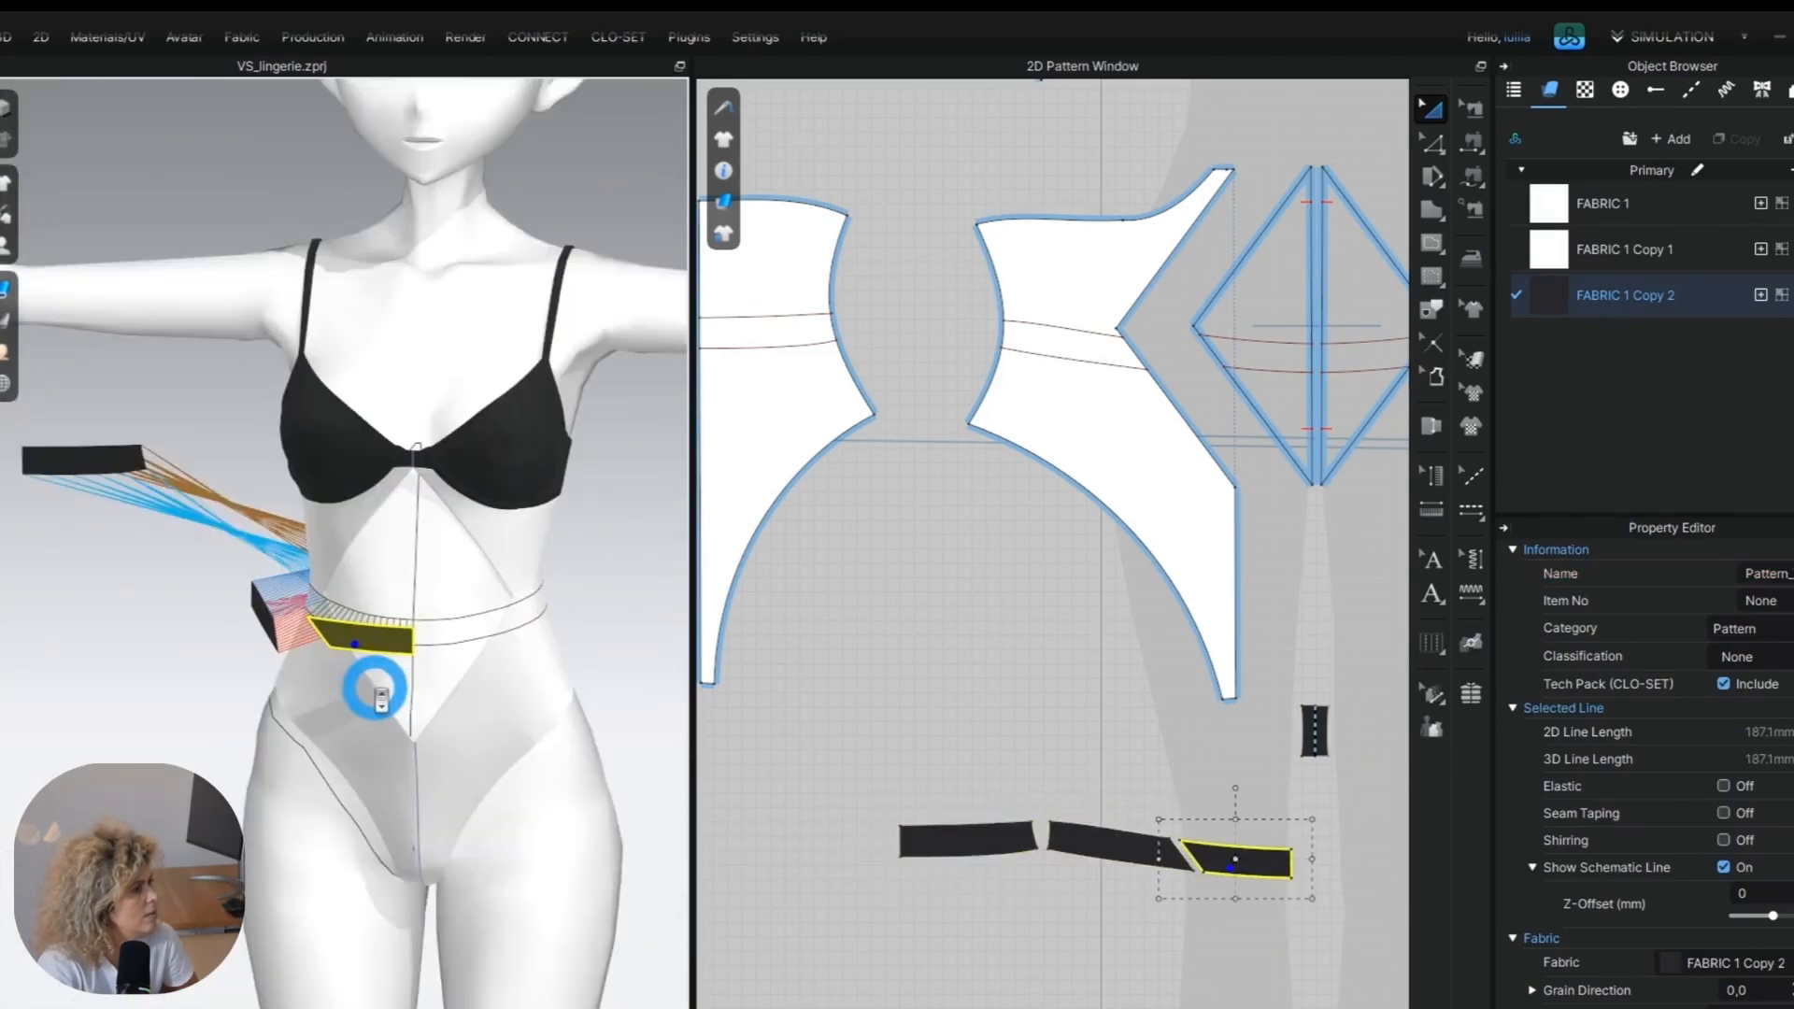
pyautogui.moveTo(370, 690); pyautogui.dragTo(448, 782, button='right')
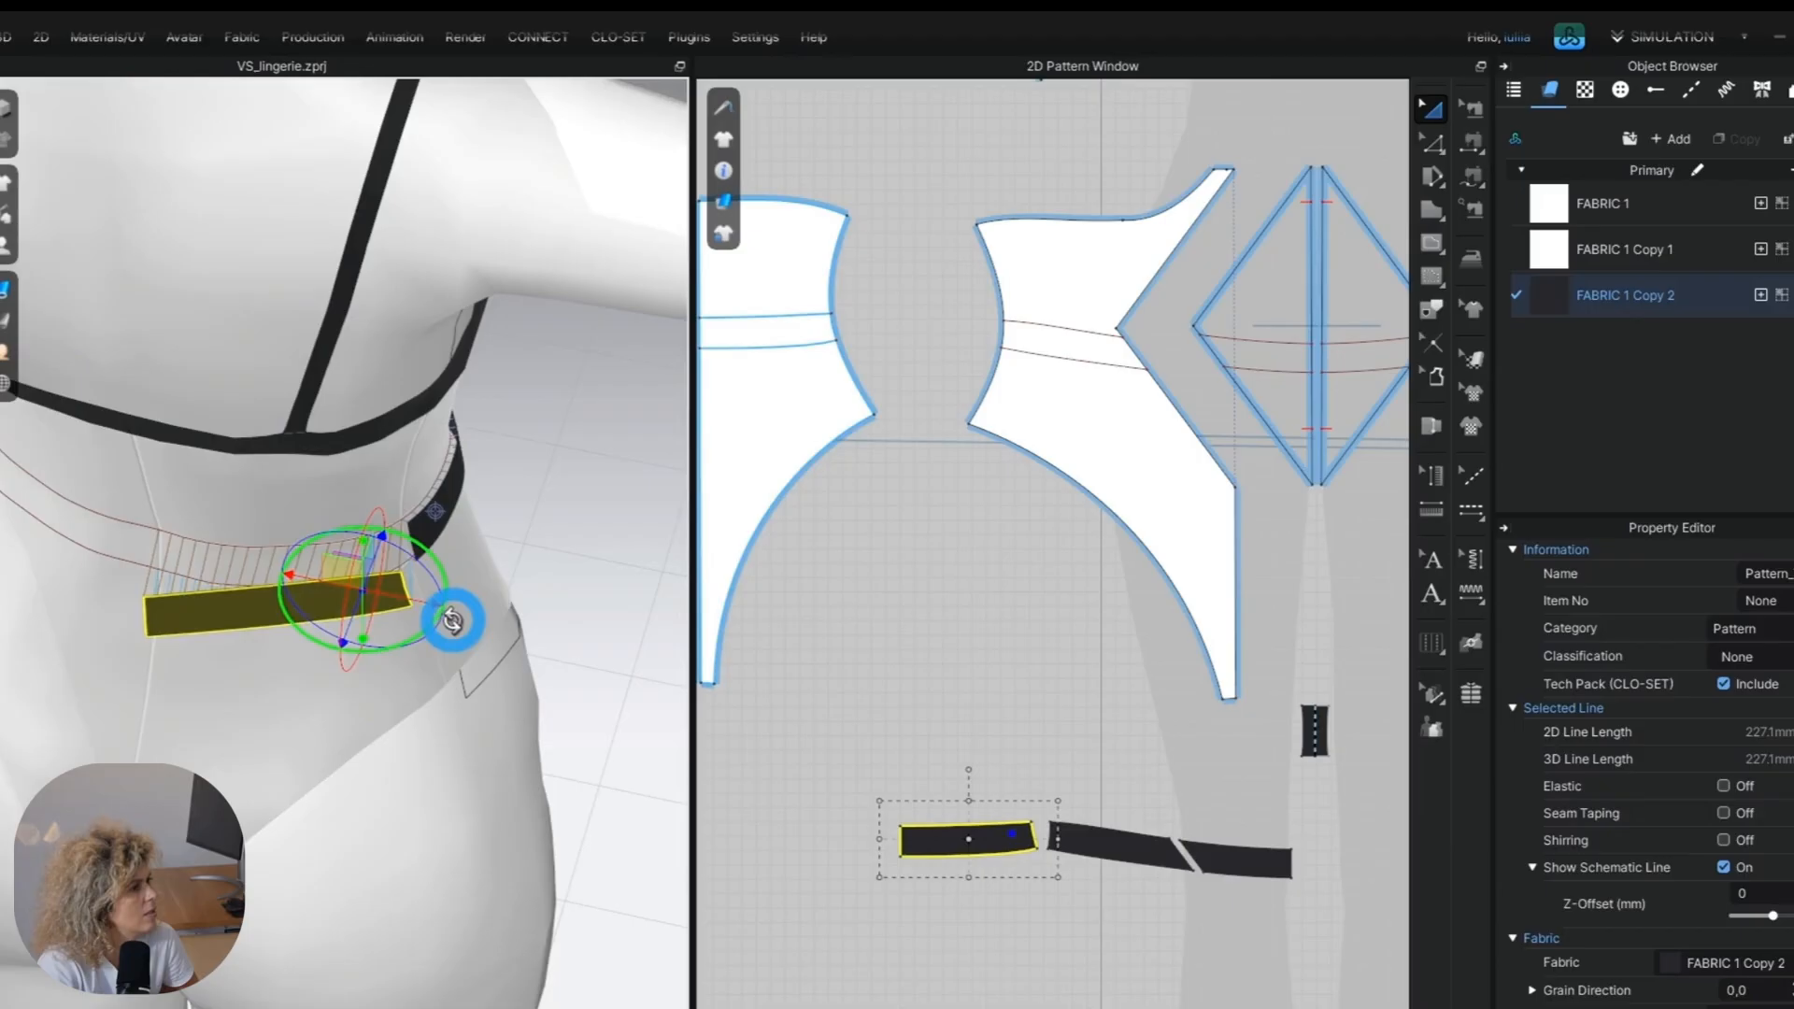
pyautogui.moveTo(452, 620); pyautogui.dragTo(369, 533)
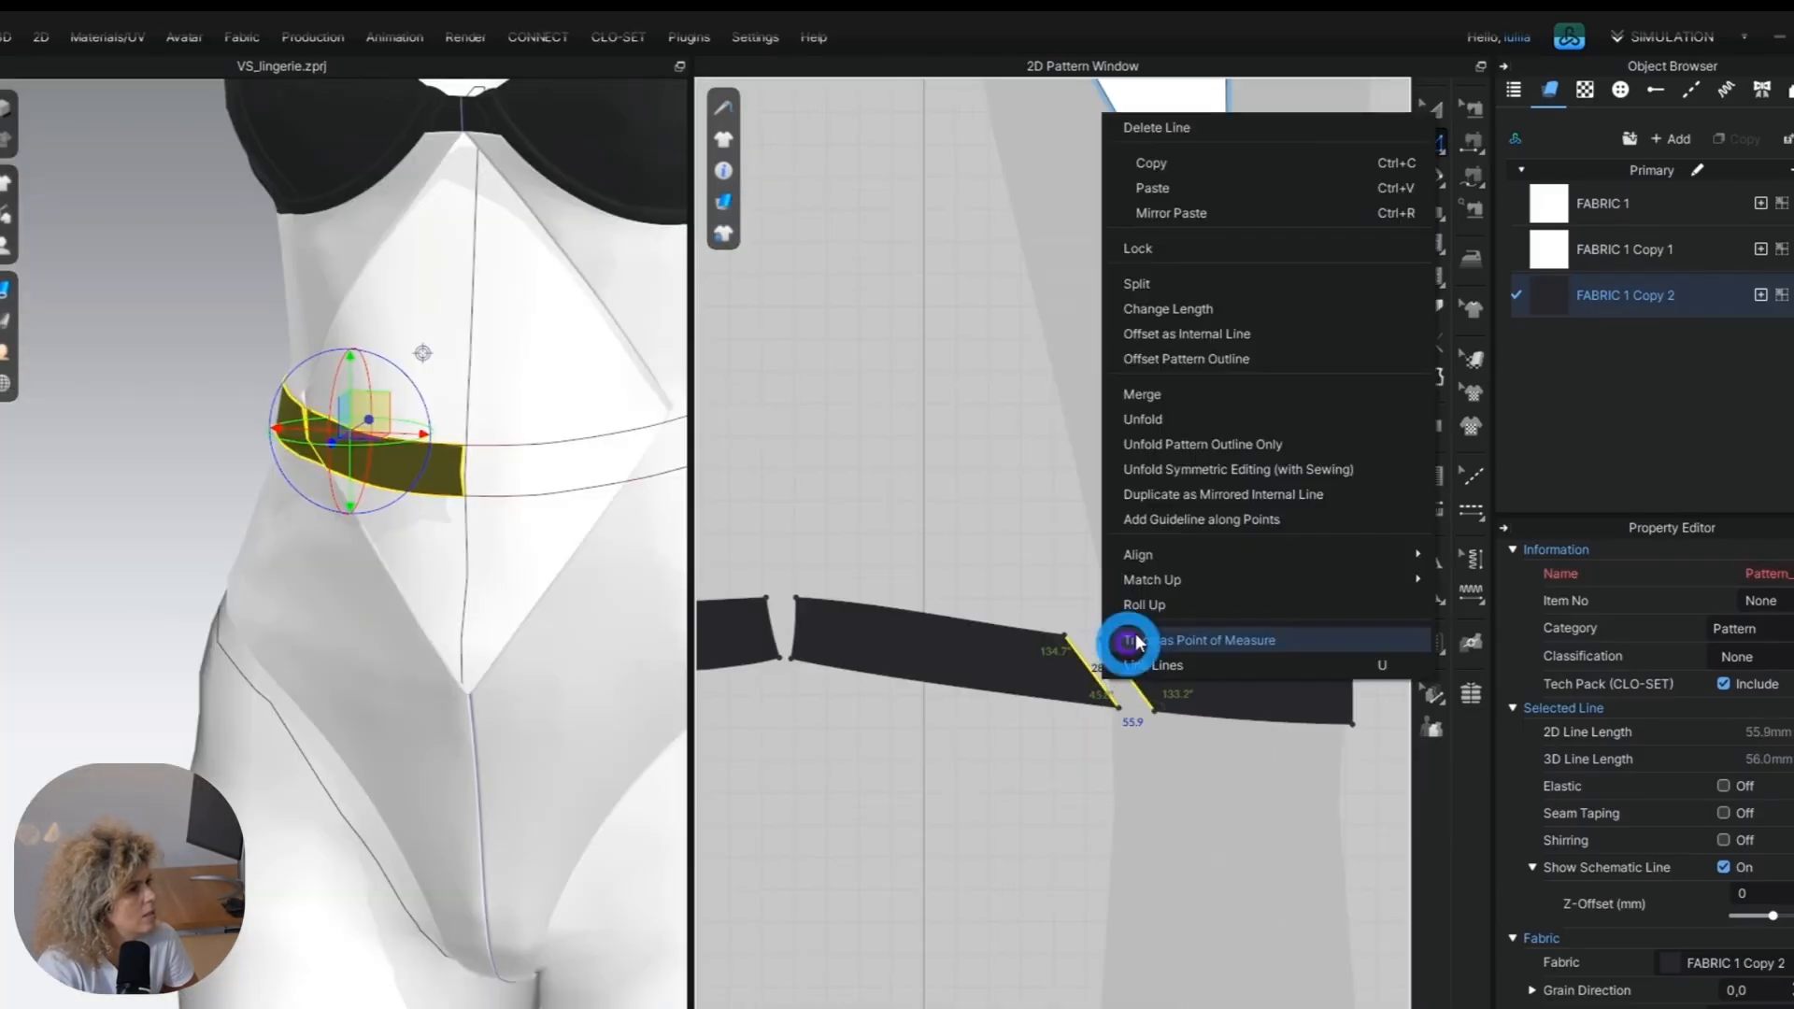
# Merge the middle waistband section with the centre section into one front waistband pattern.
pyautogui.click(1159, 395)
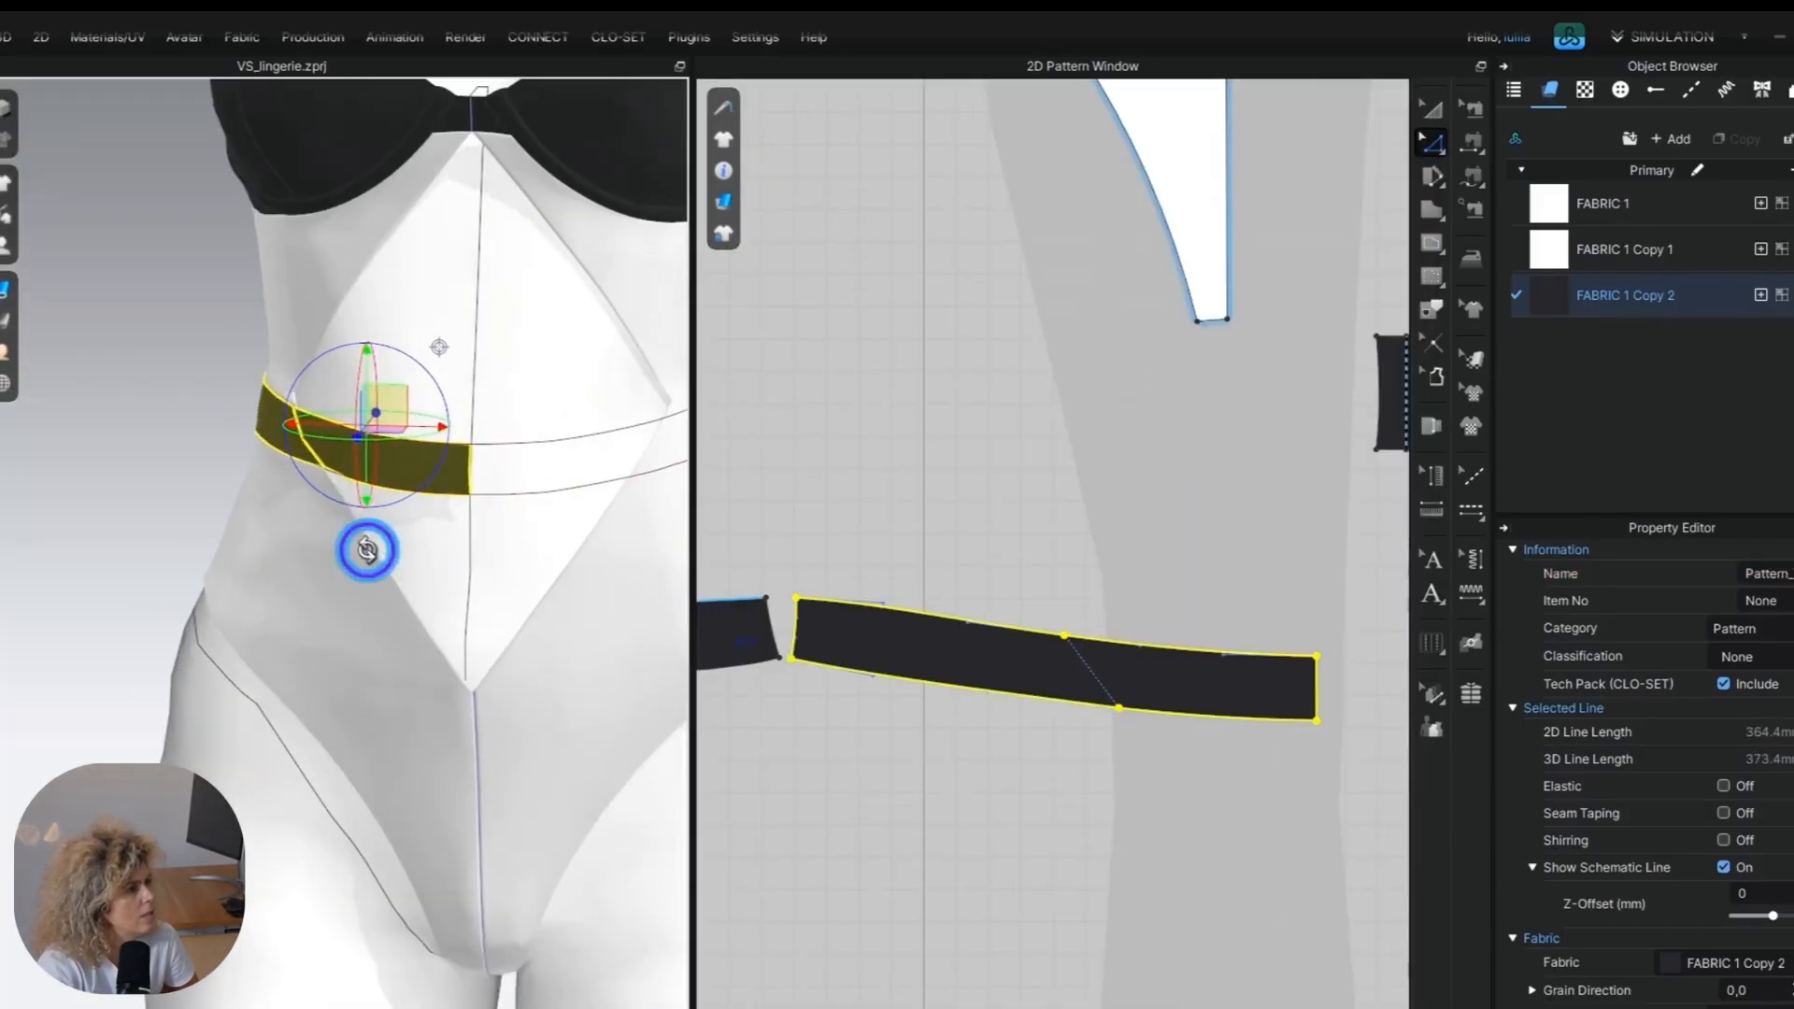
pyautogui.click(979, 778)
pyautogui.moveTo(807, 677); pyautogui.dragTo(1089, 678, button='middle')
pyautogui.click(1054, 624)
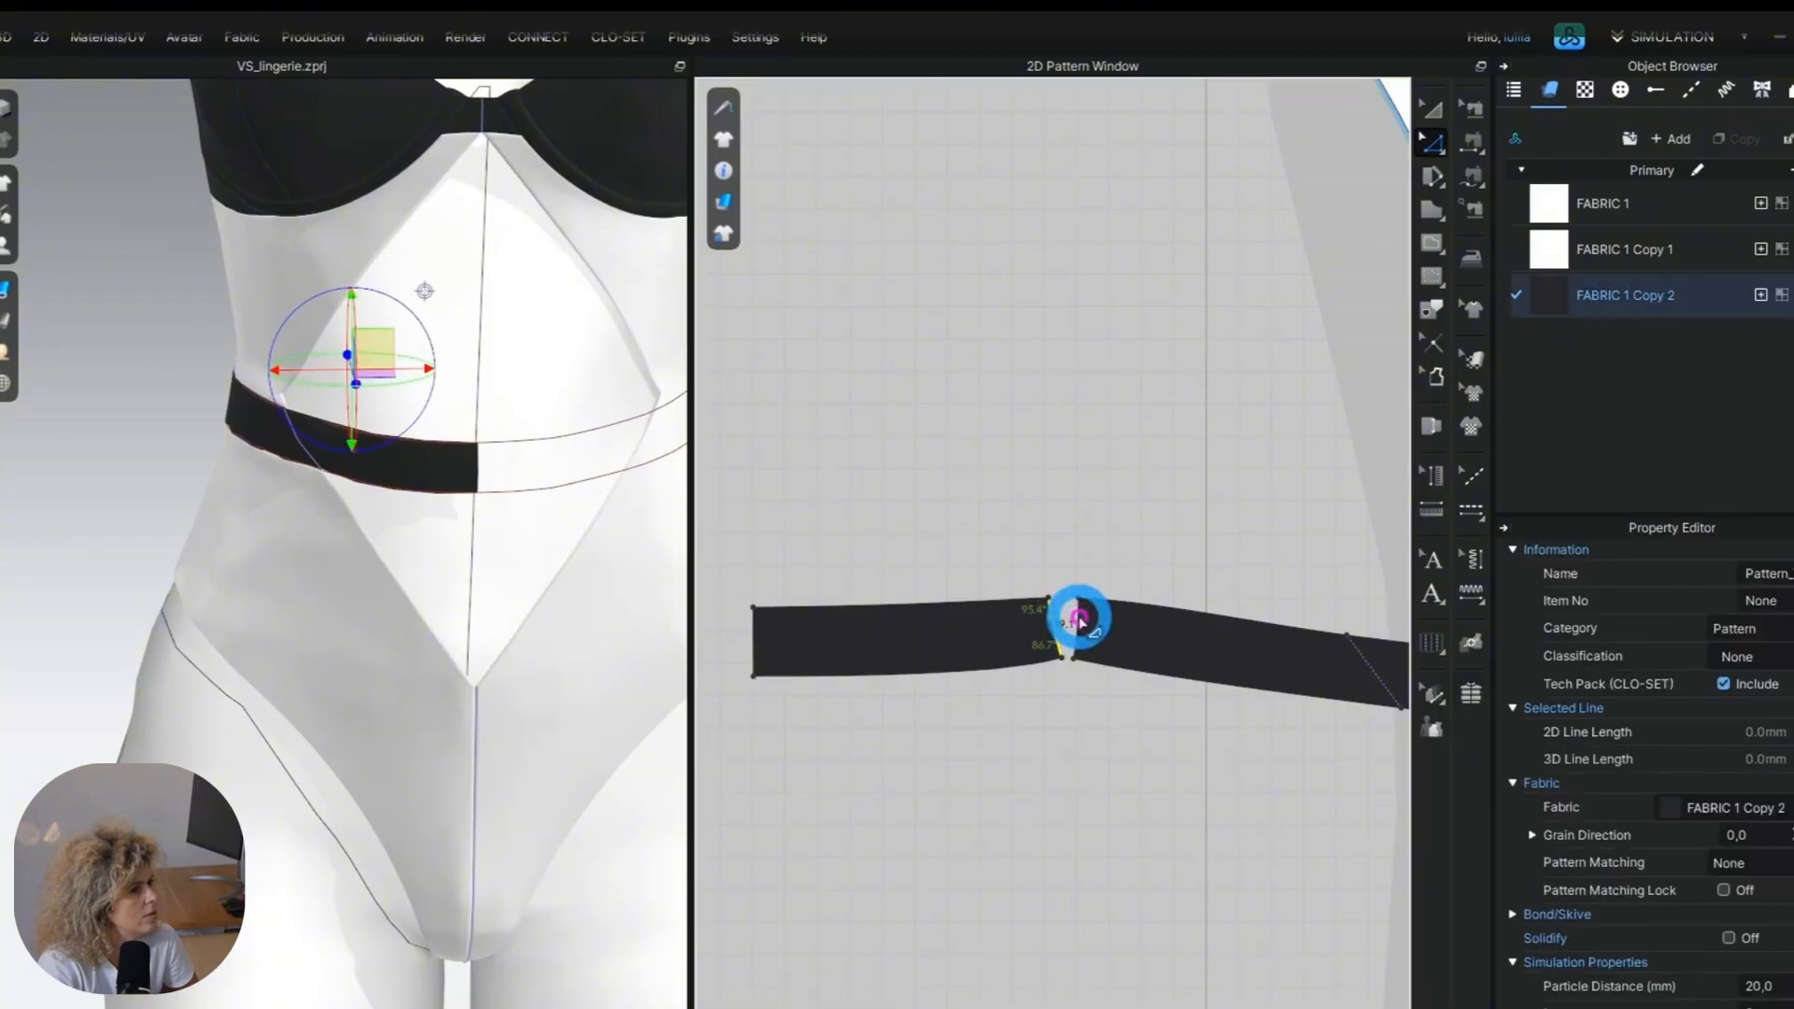
# Merge the back waistband section with the front waistband along their facing side edges.
pyautogui.click(1065, 639)
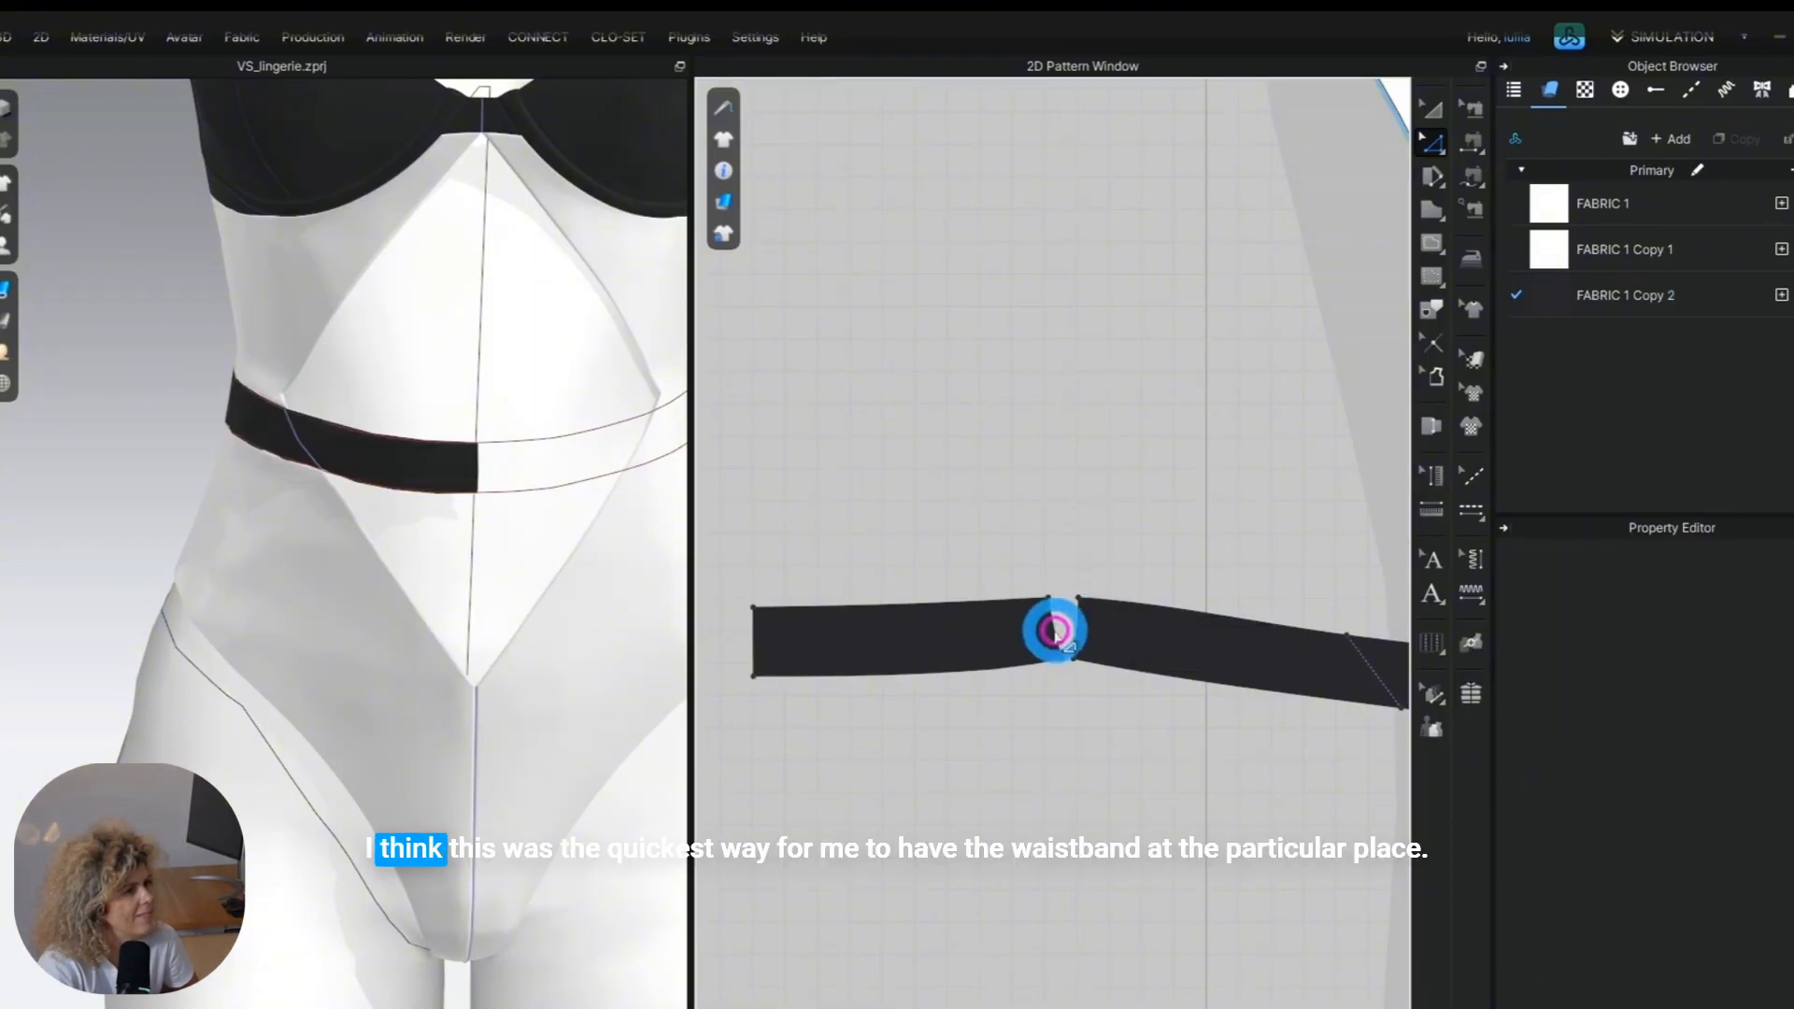
pyautogui.click(1053, 627)
pyautogui.scroll(4, 1054, 626)
pyautogui.keyDown('shift'); pyautogui.click(1109, 616); pyautogui.keyUp('shift')
pyautogui.rightClick(1109, 616)
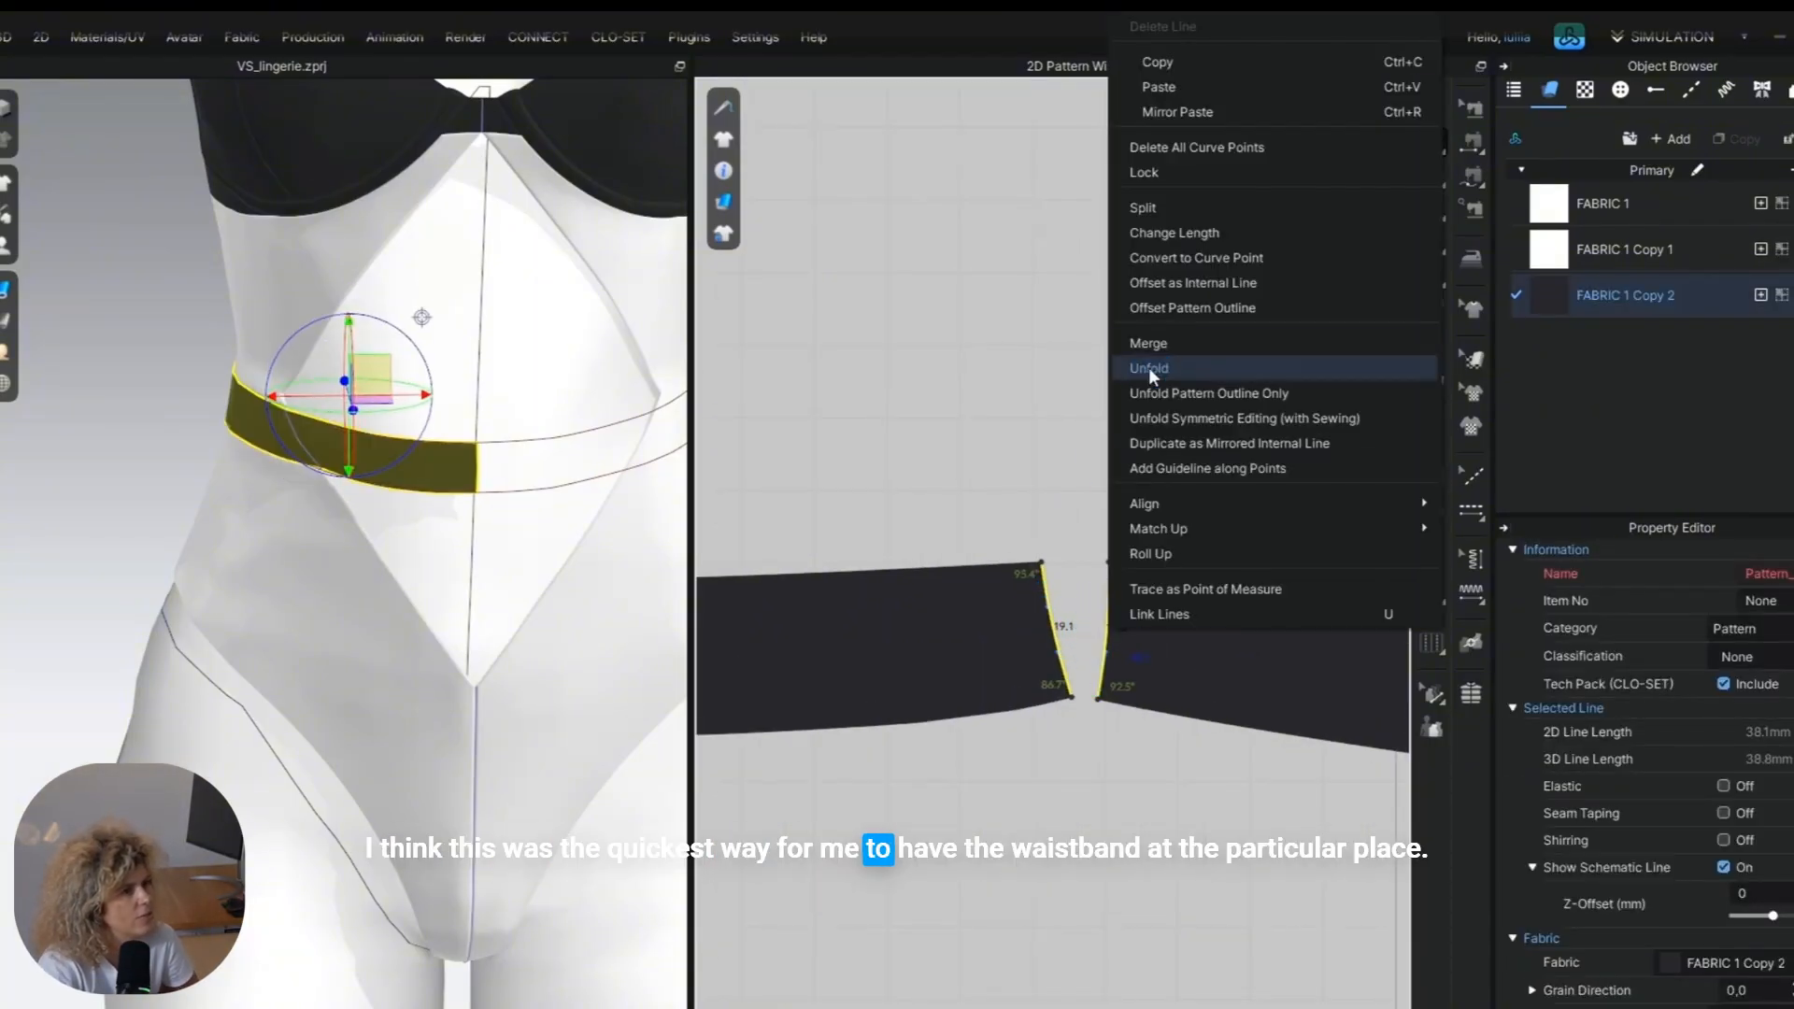
pyautogui.click(1163, 345)
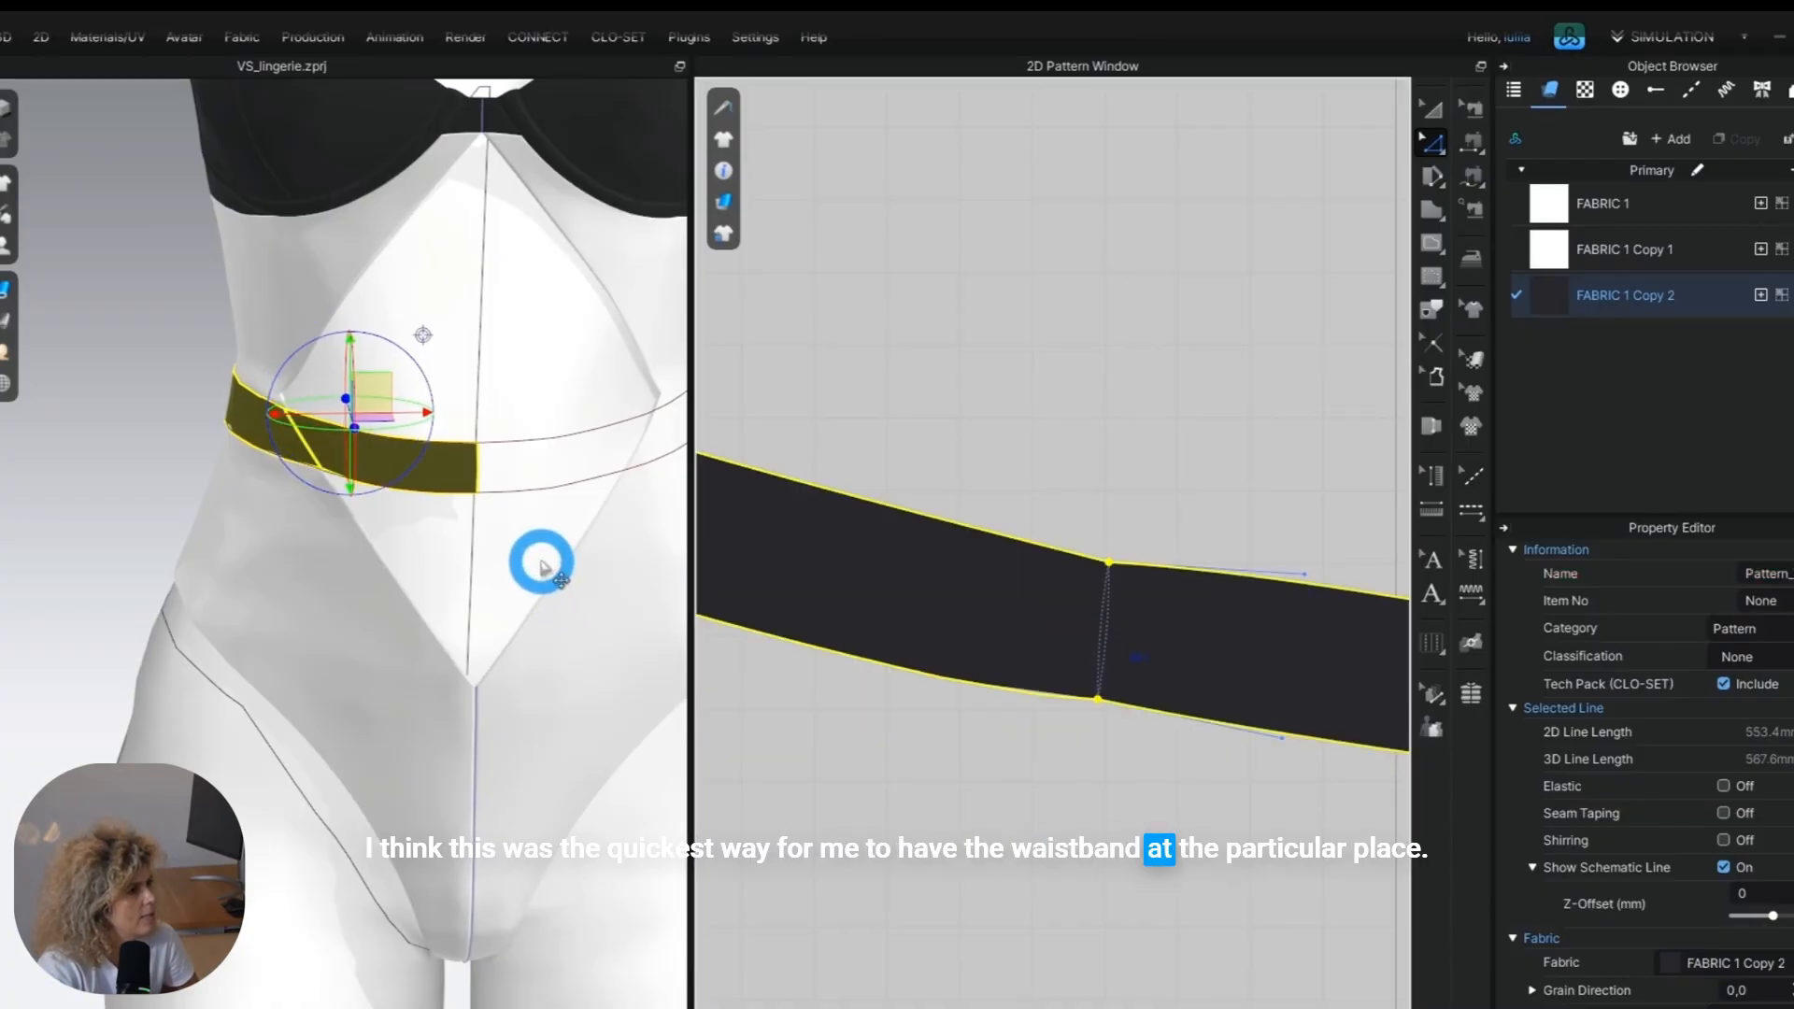
pyautogui.moveTo(353, 573); pyautogui.dragTo(664, 583, button='right')
pyautogui.click(1076, 512)
pyautogui.scroll(-3, 1076, 513)
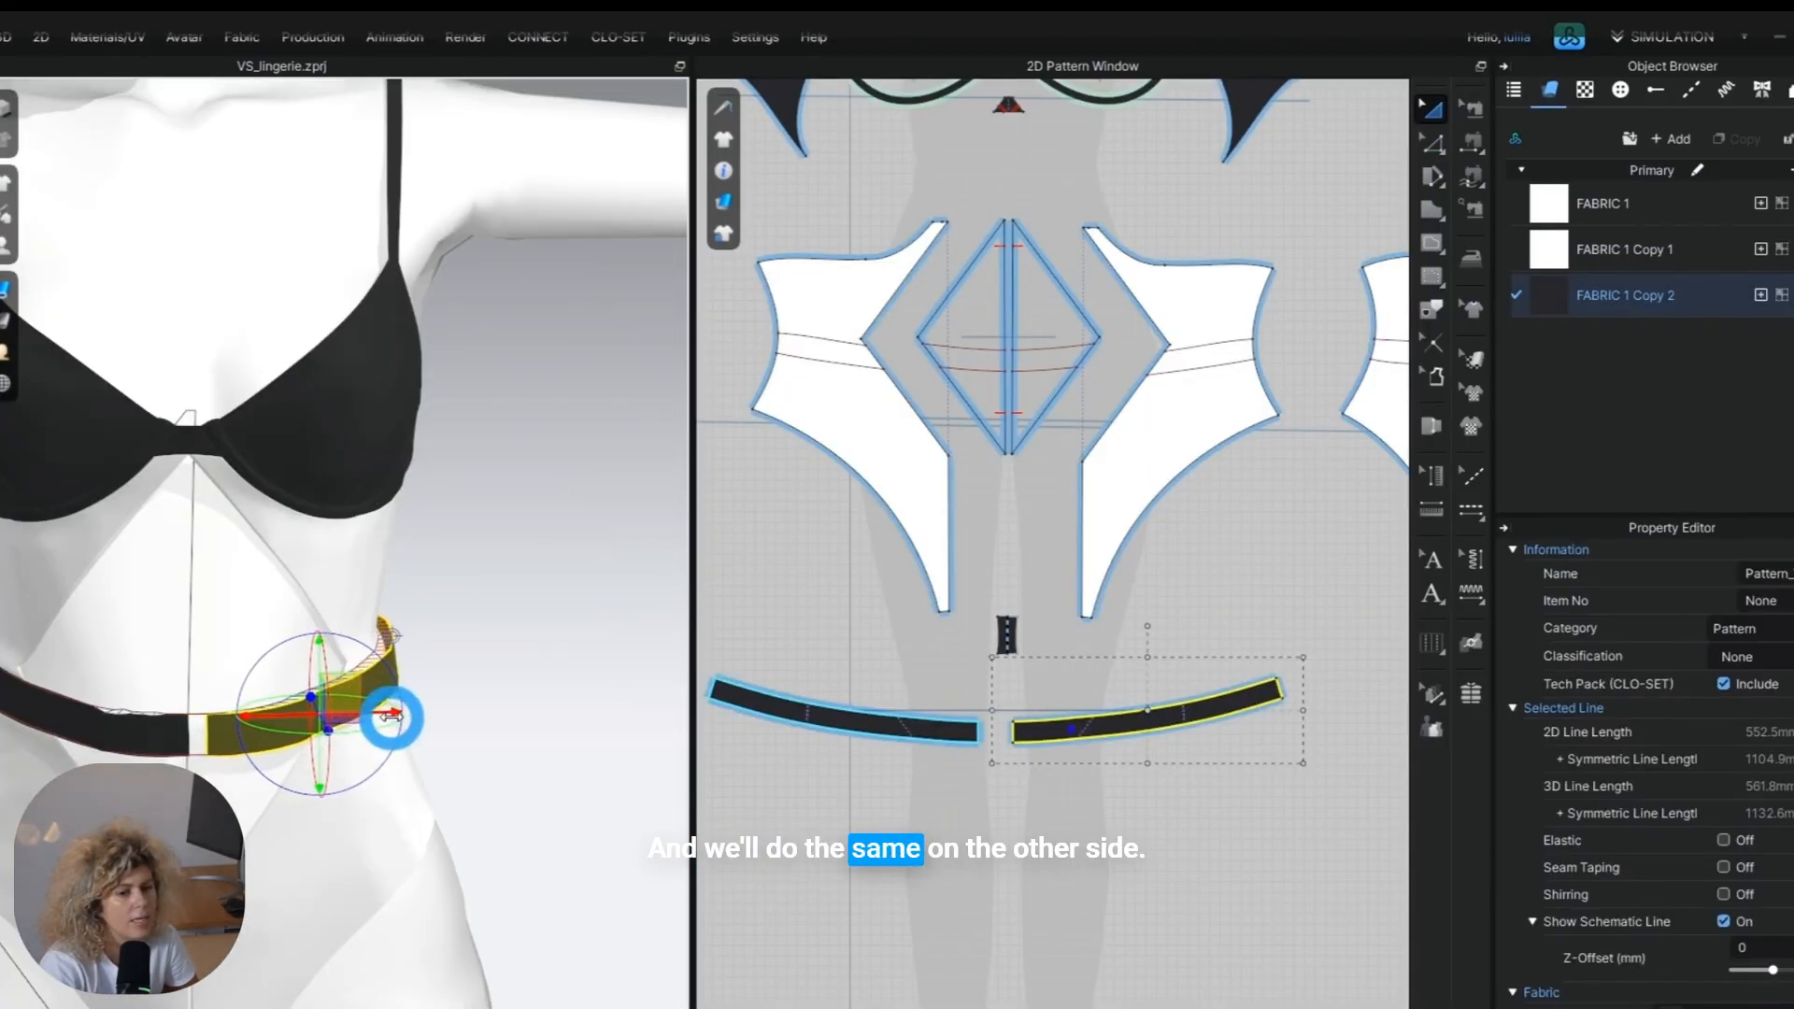
pyautogui.click(583, 717)
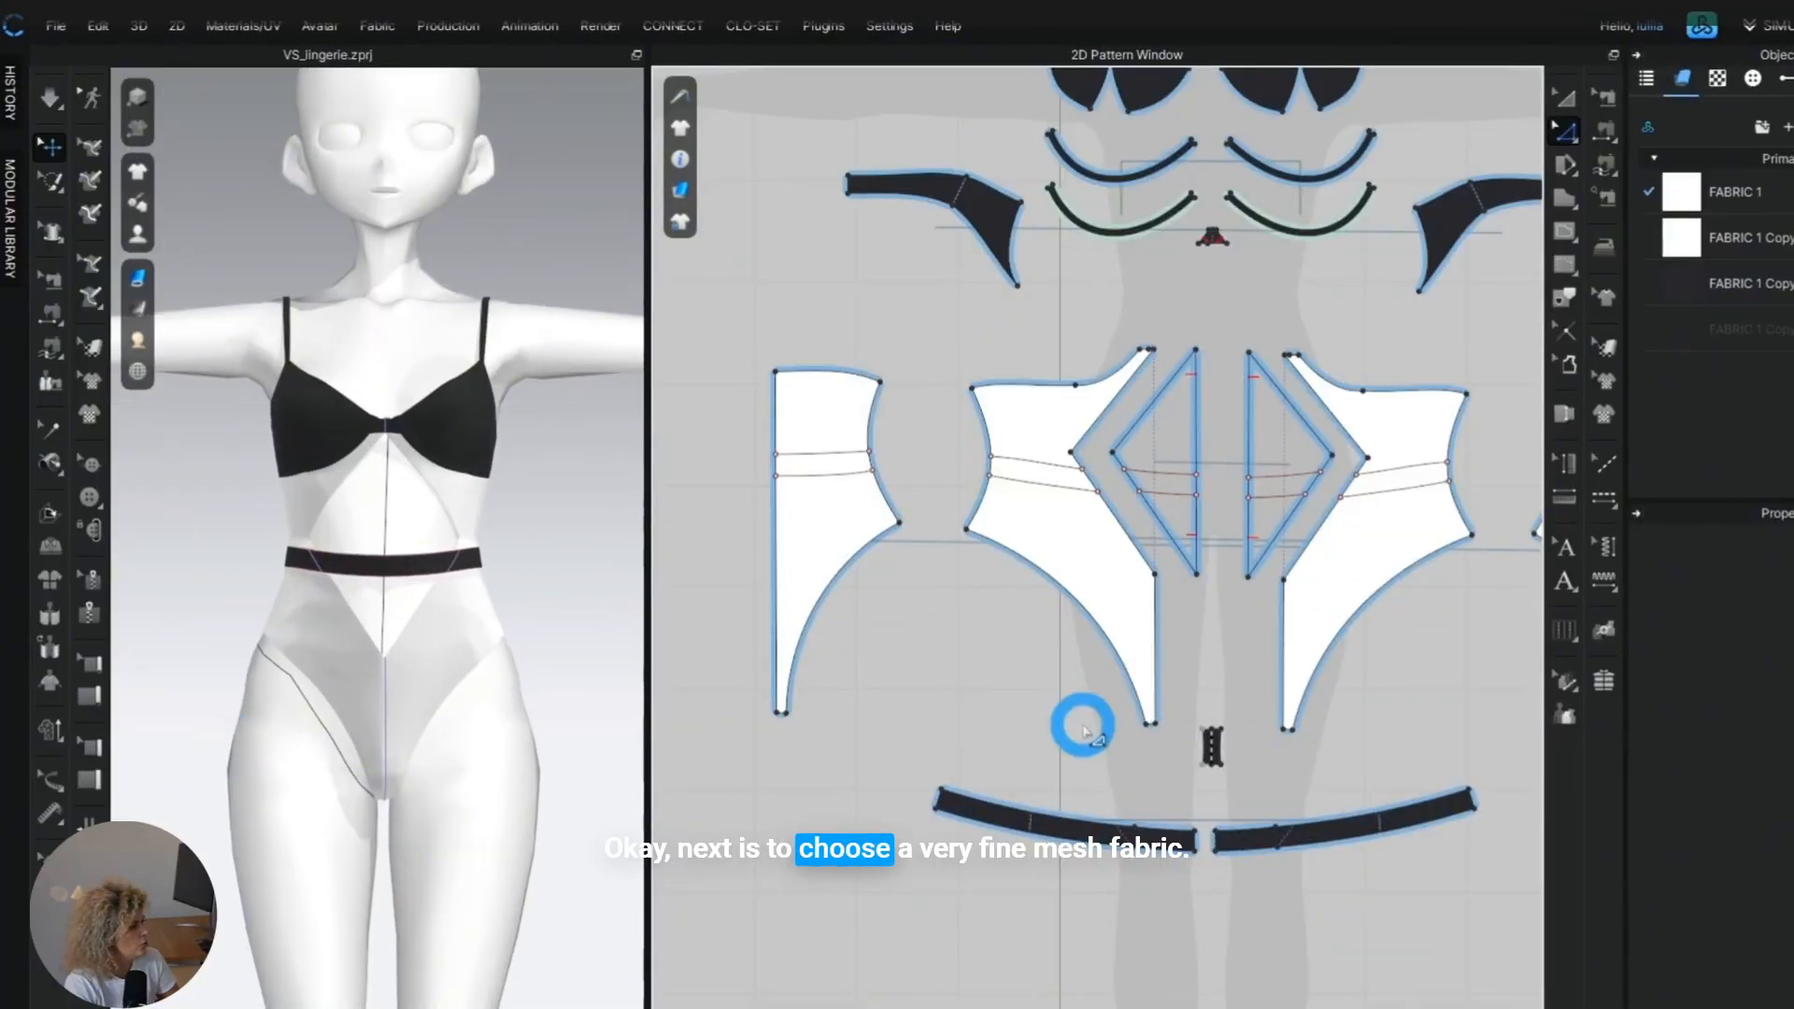
# Search the CONNECT fabric assets for "mesh" and add the free House of U, 2145 U-circular Mesh to the project.
pyautogui.scroll(3, 1084, 729)
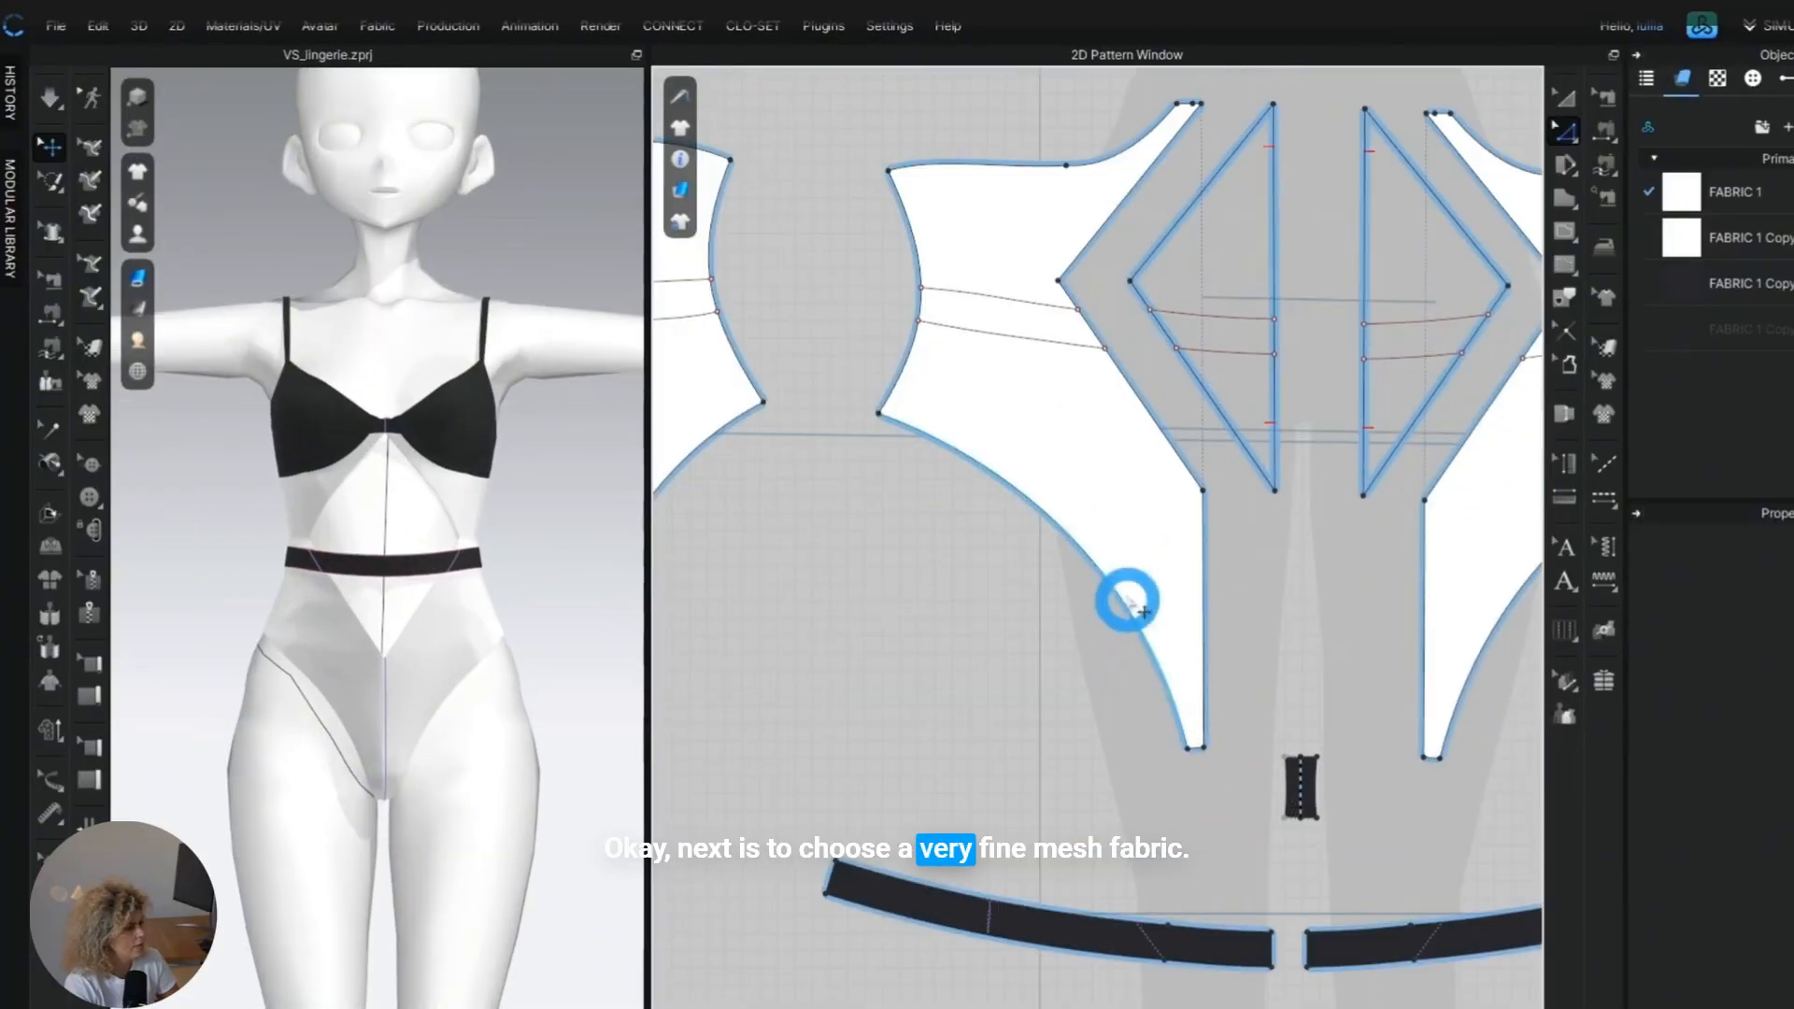
pyautogui.click(1108, 588)
pyautogui.scroll(2, 1121, 574)
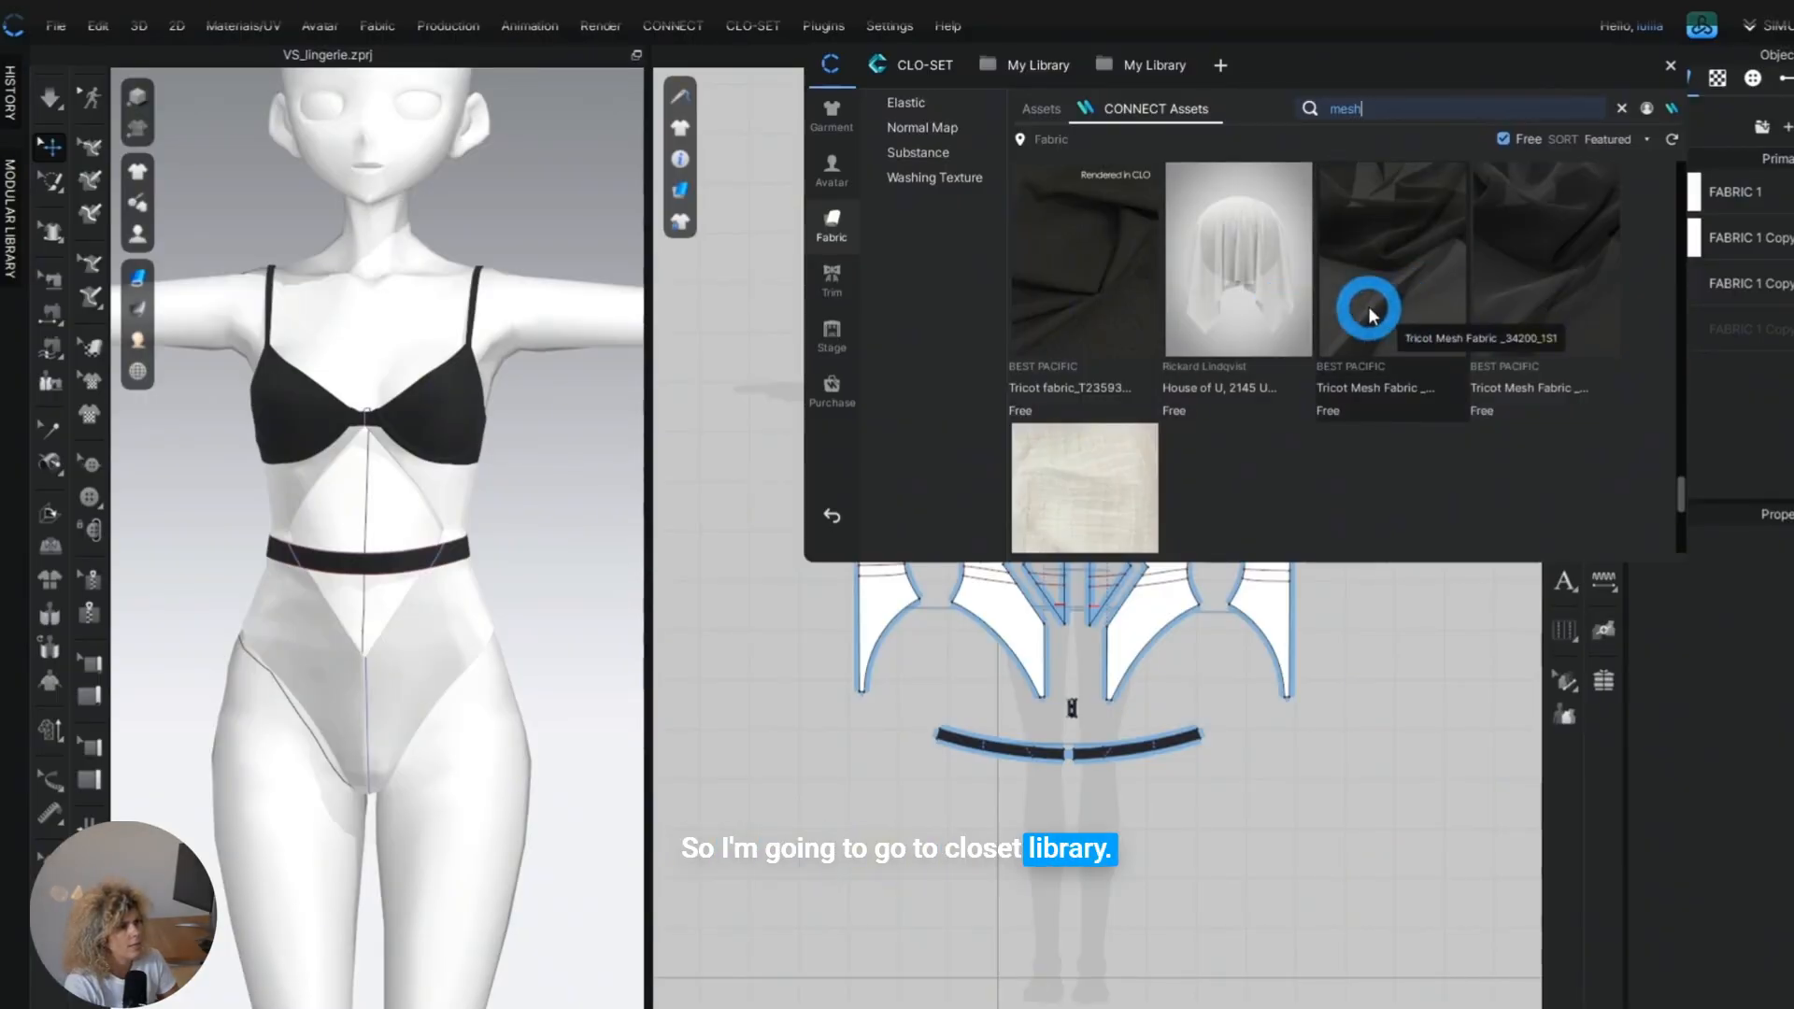
pyautogui.doubleClick(1261, 299)
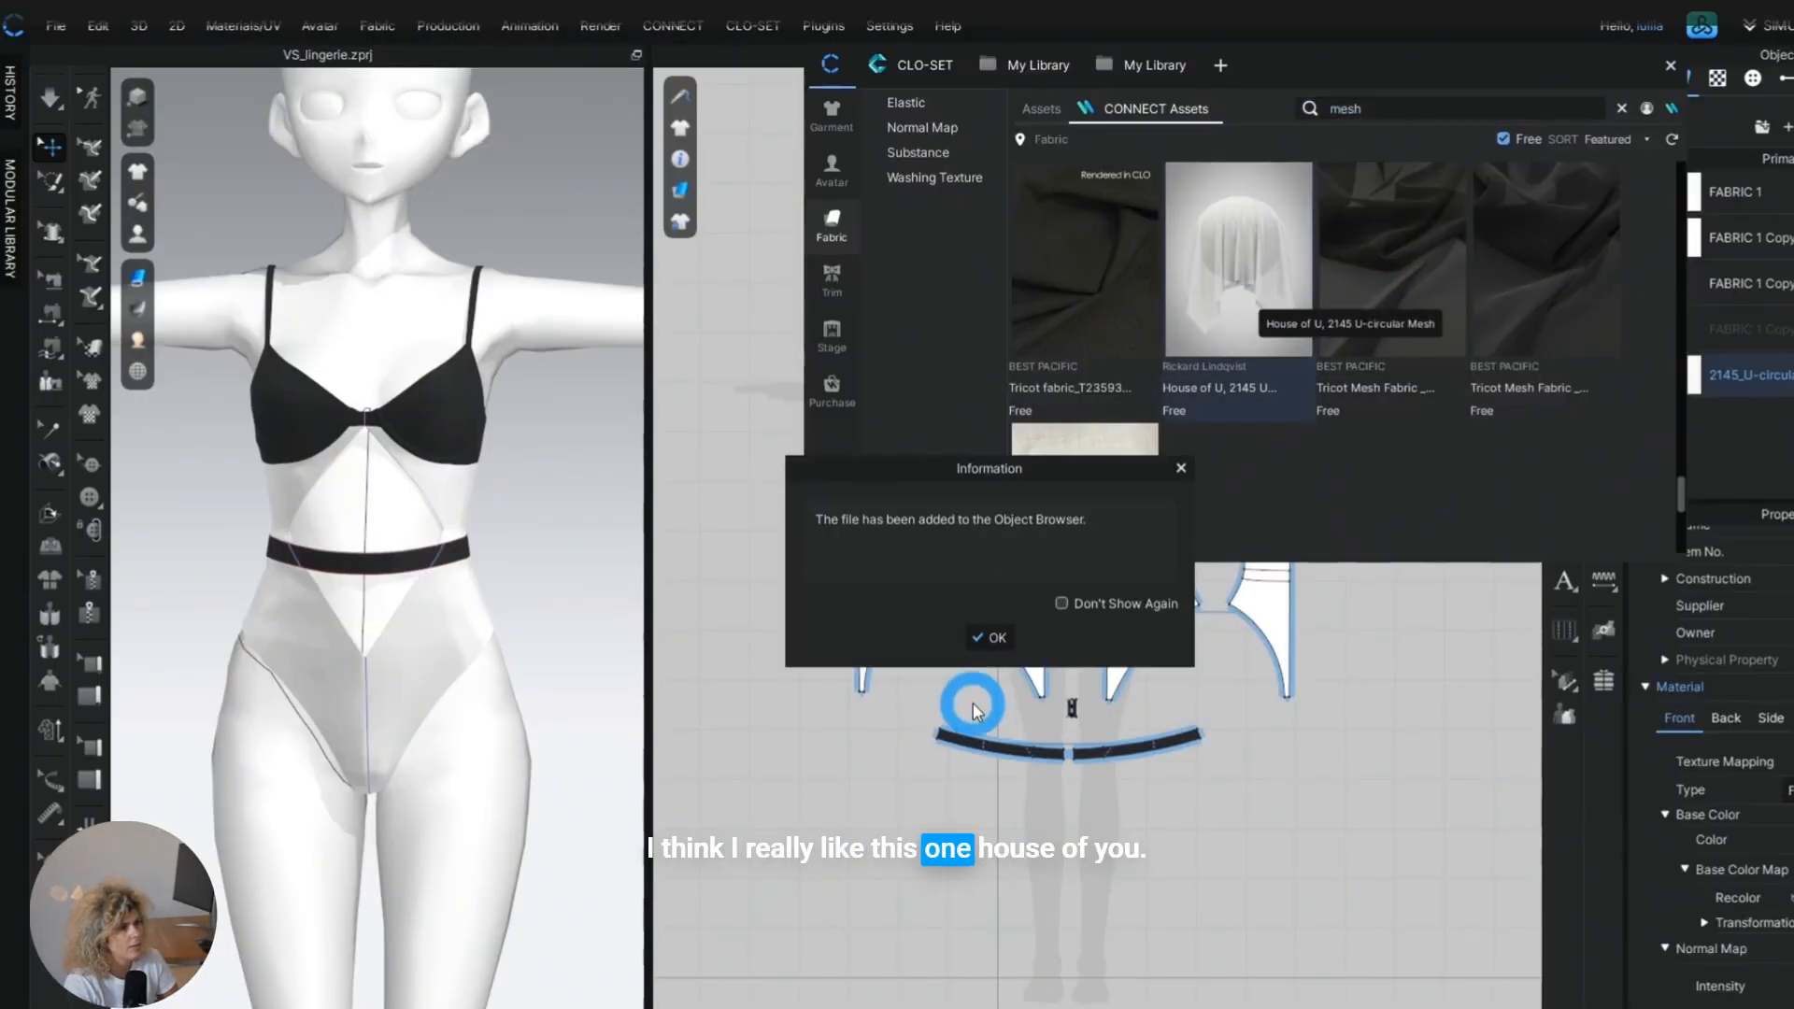
pyautogui.click(993, 638)
pyautogui.click(1670, 64)
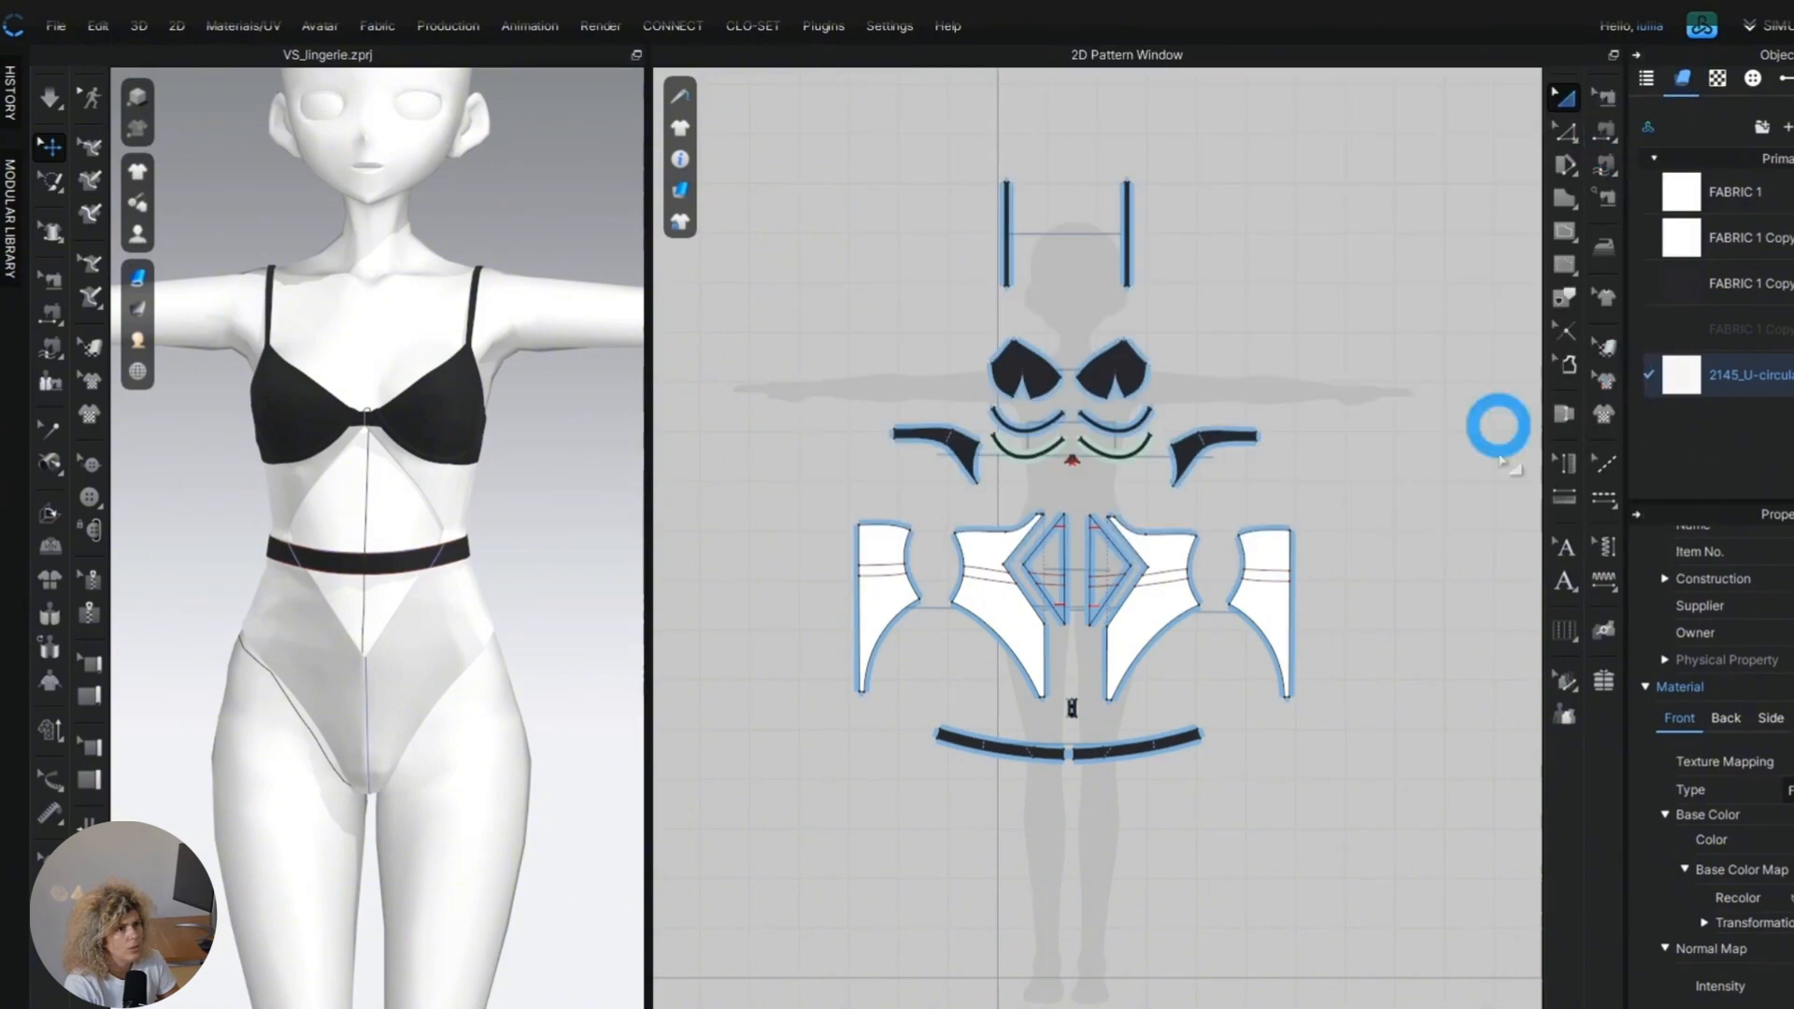
# Assign the 2145 U-circular mesh to the outer front and back body panels and set its colour to black.
pyautogui.scroll(8, 290, 686)
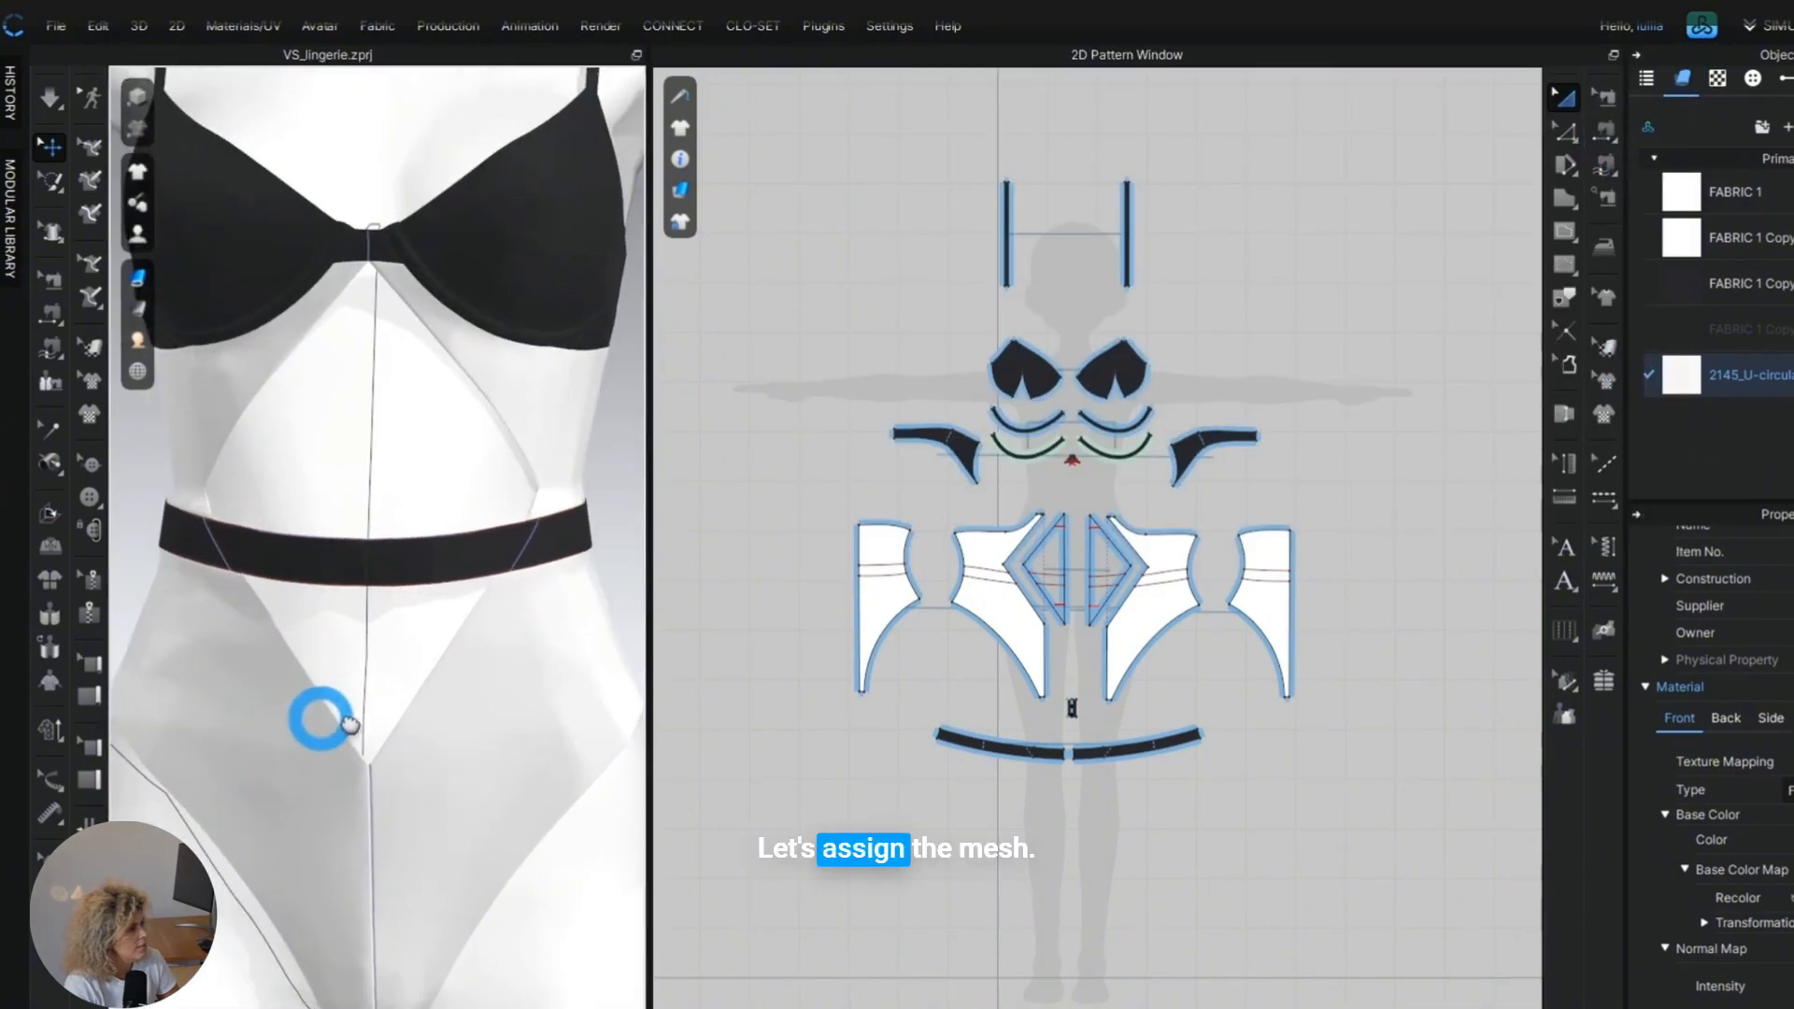
pyautogui.scroll(2, 916, 621)
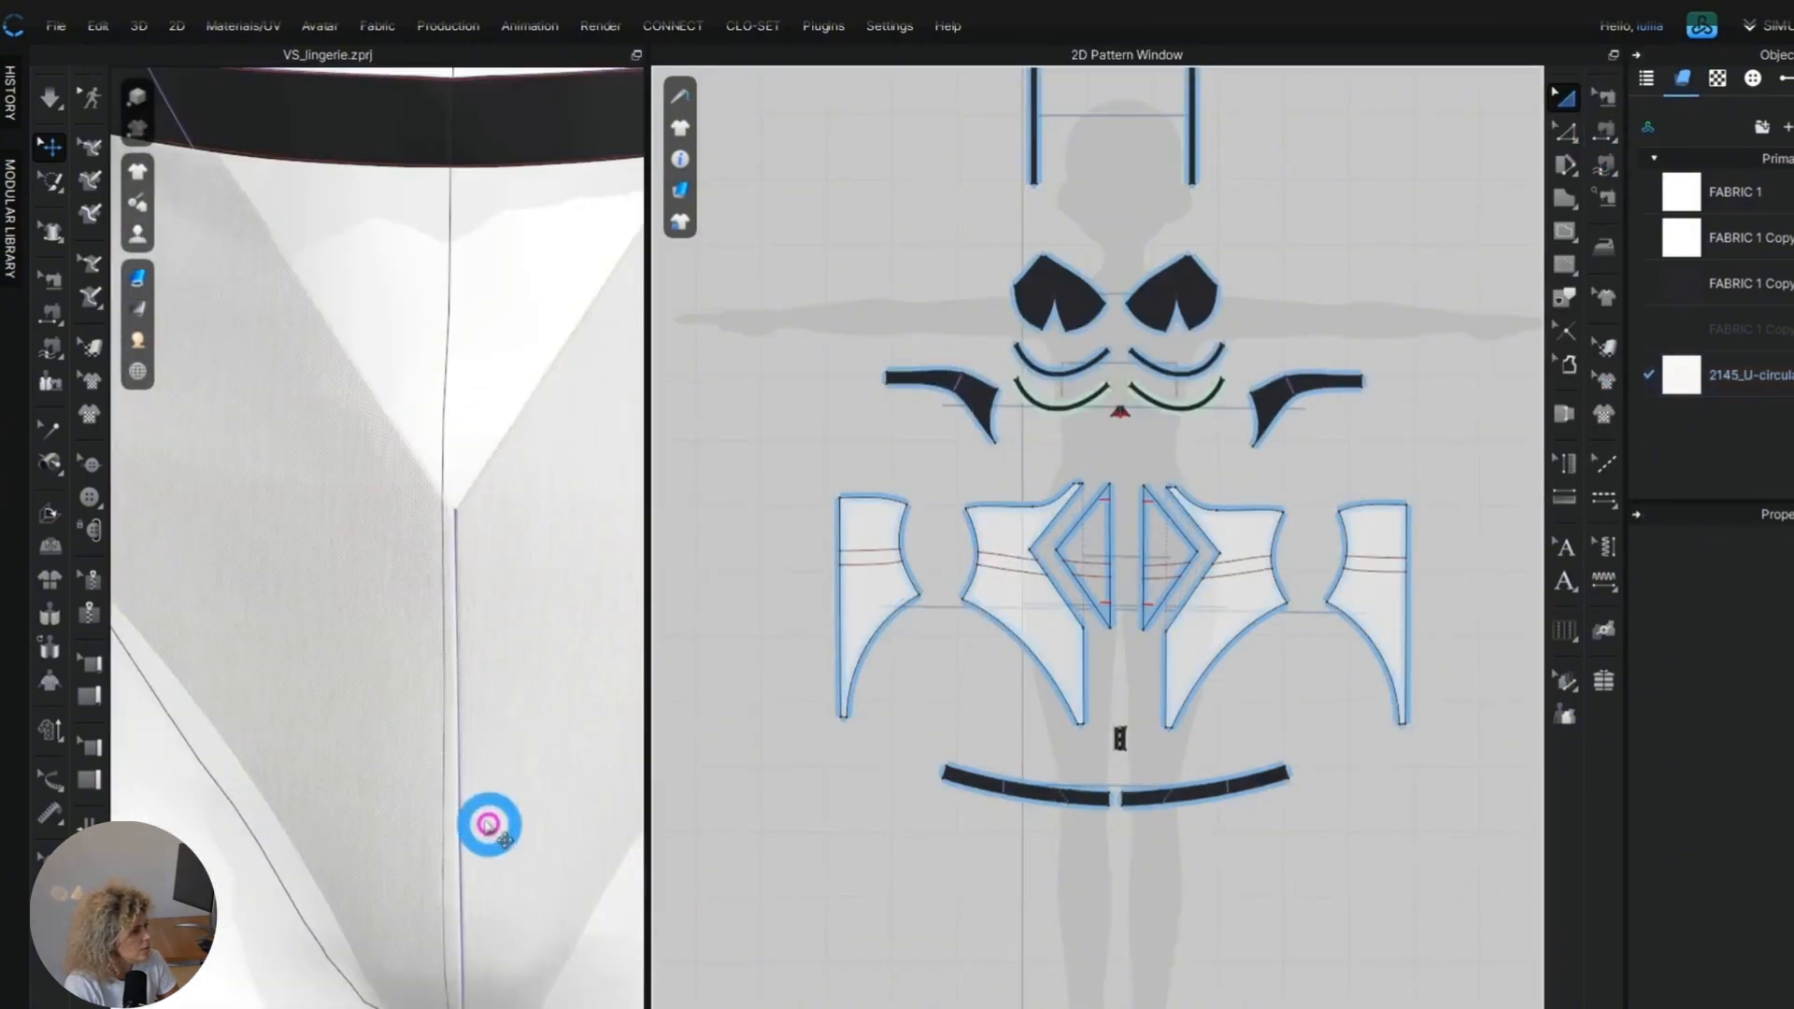
pyautogui.scroll(-3, 484, 815)
pyautogui.scroll(4, 479, 684)
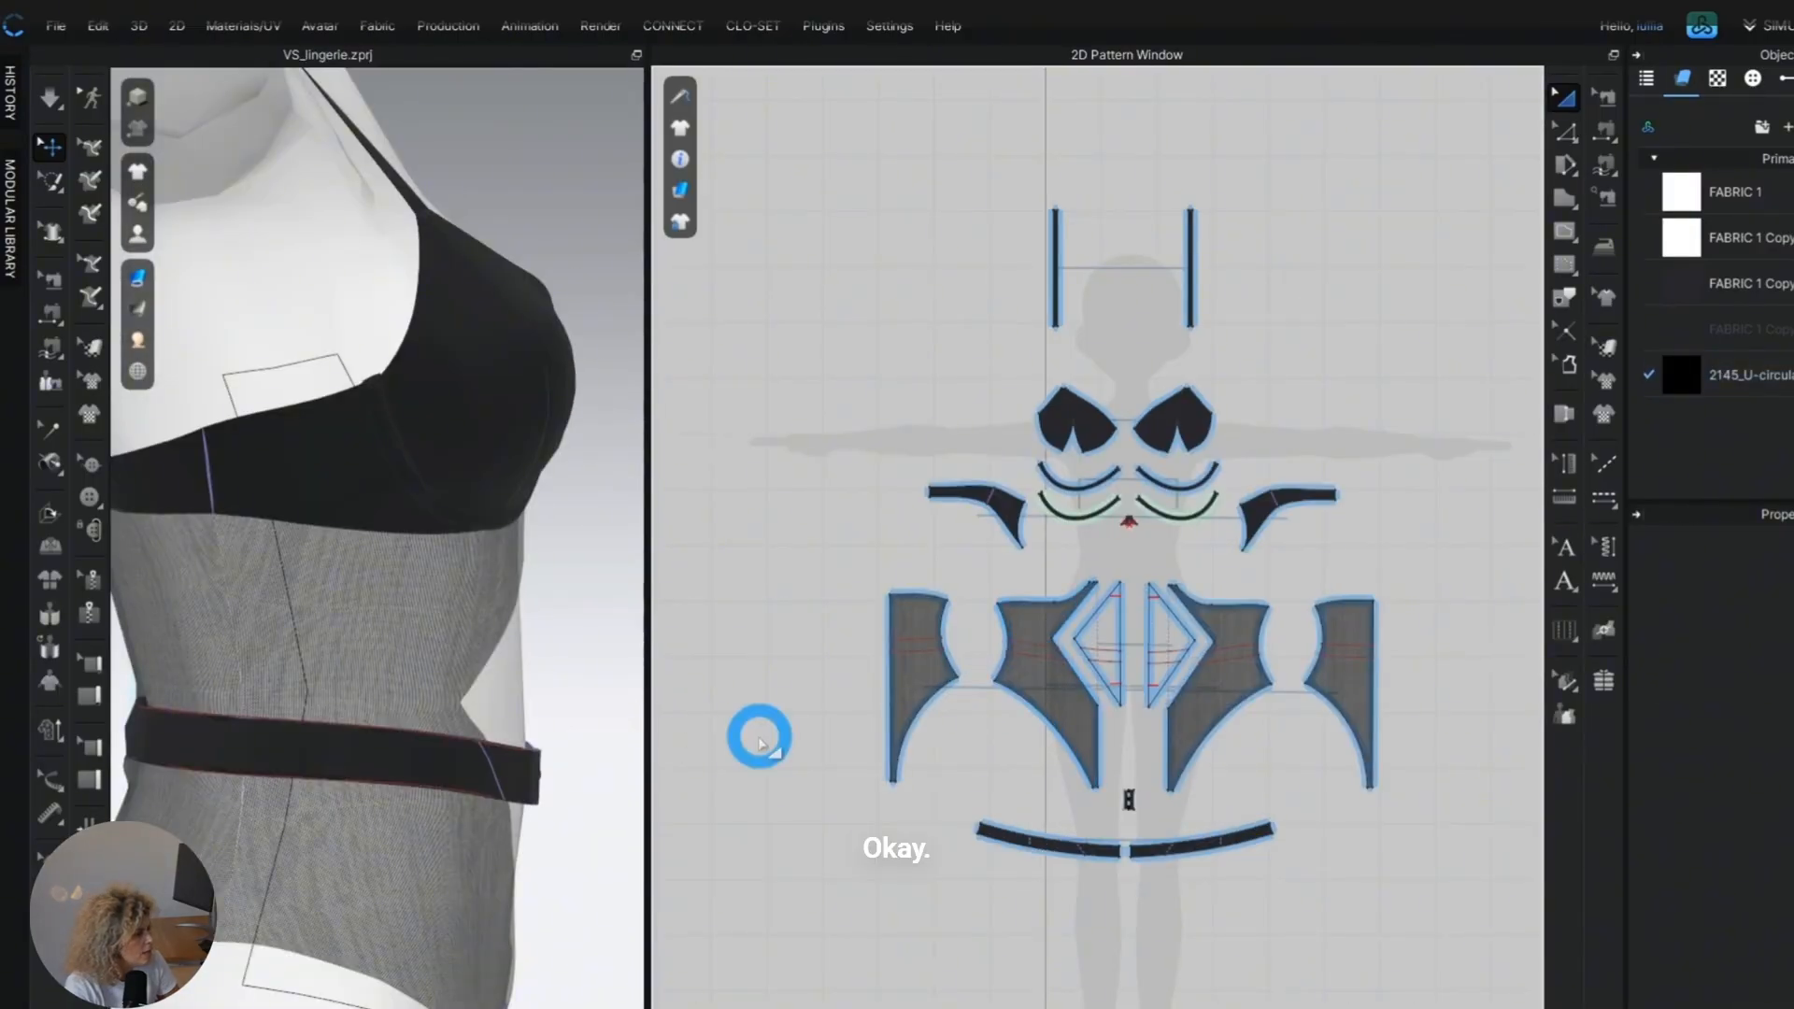
pyautogui.click(196, 598)
pyautogui.moveTo(340, 628); pyautogui.dragTo(555, 596, button='right')
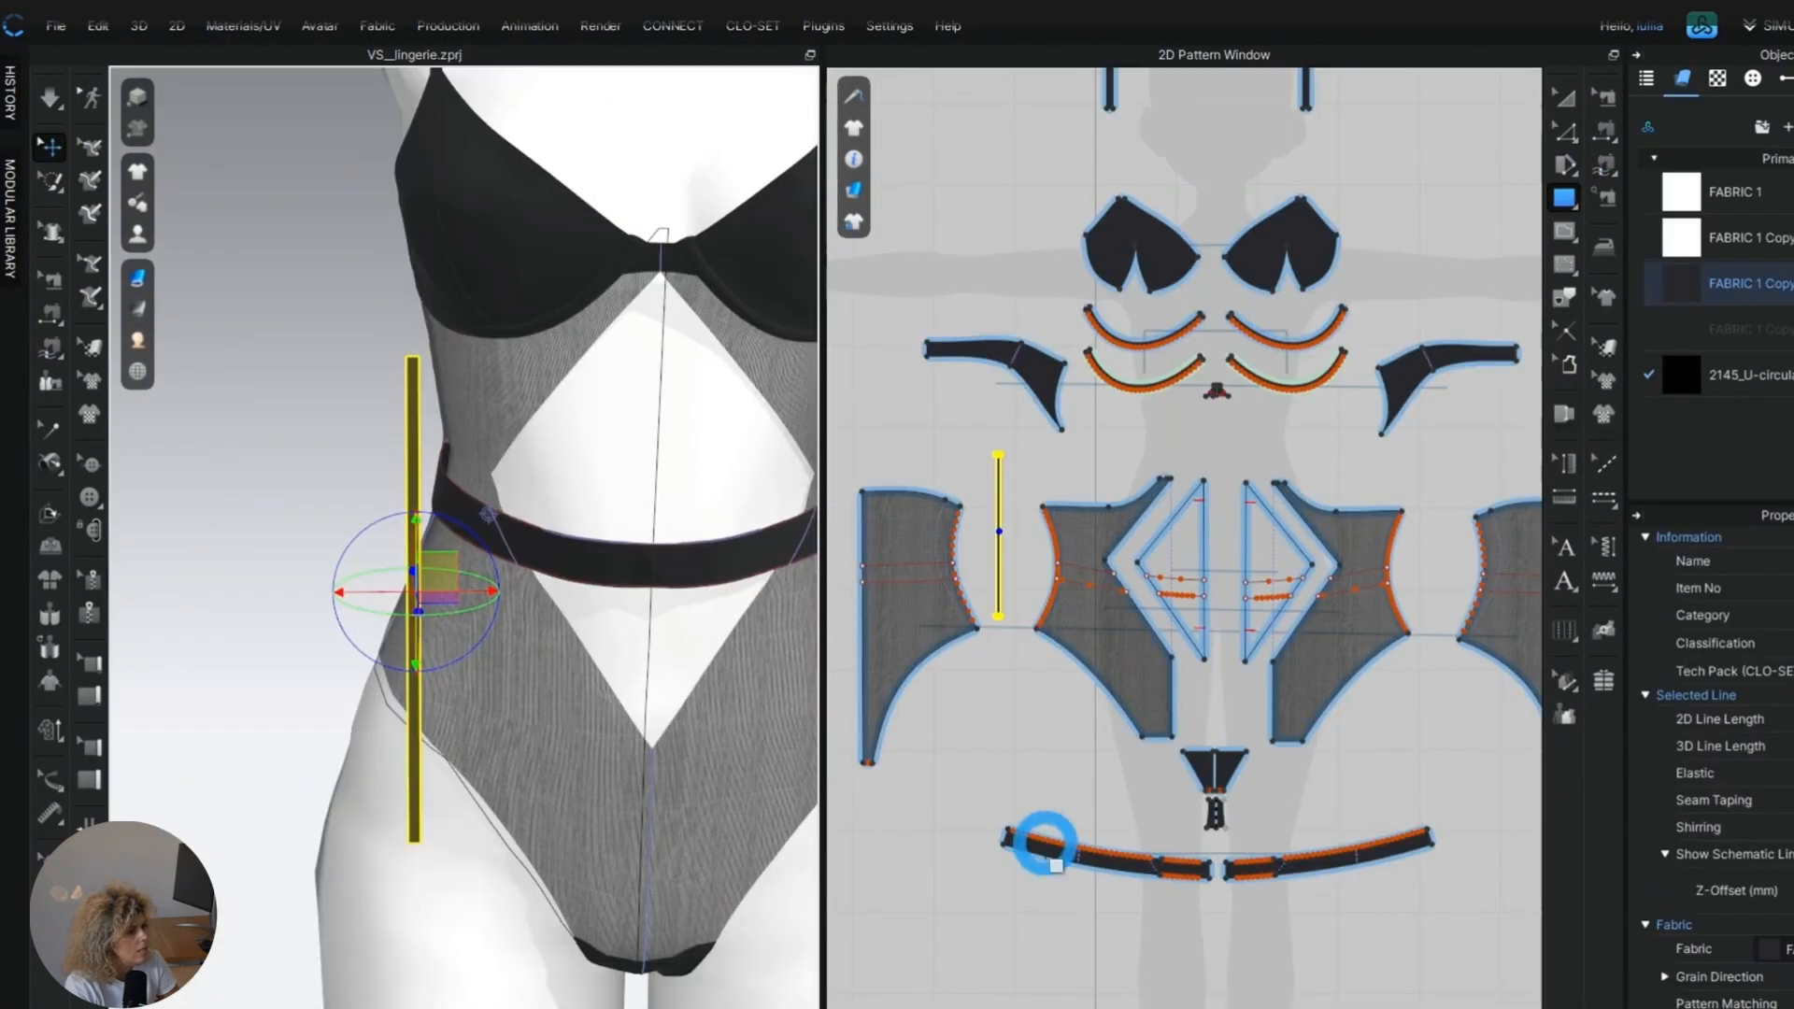
# Move the narrow strap rectangle in front of the body and angle it diagonally from the side seam to the centre front.
pyautogui.click(995, 715)
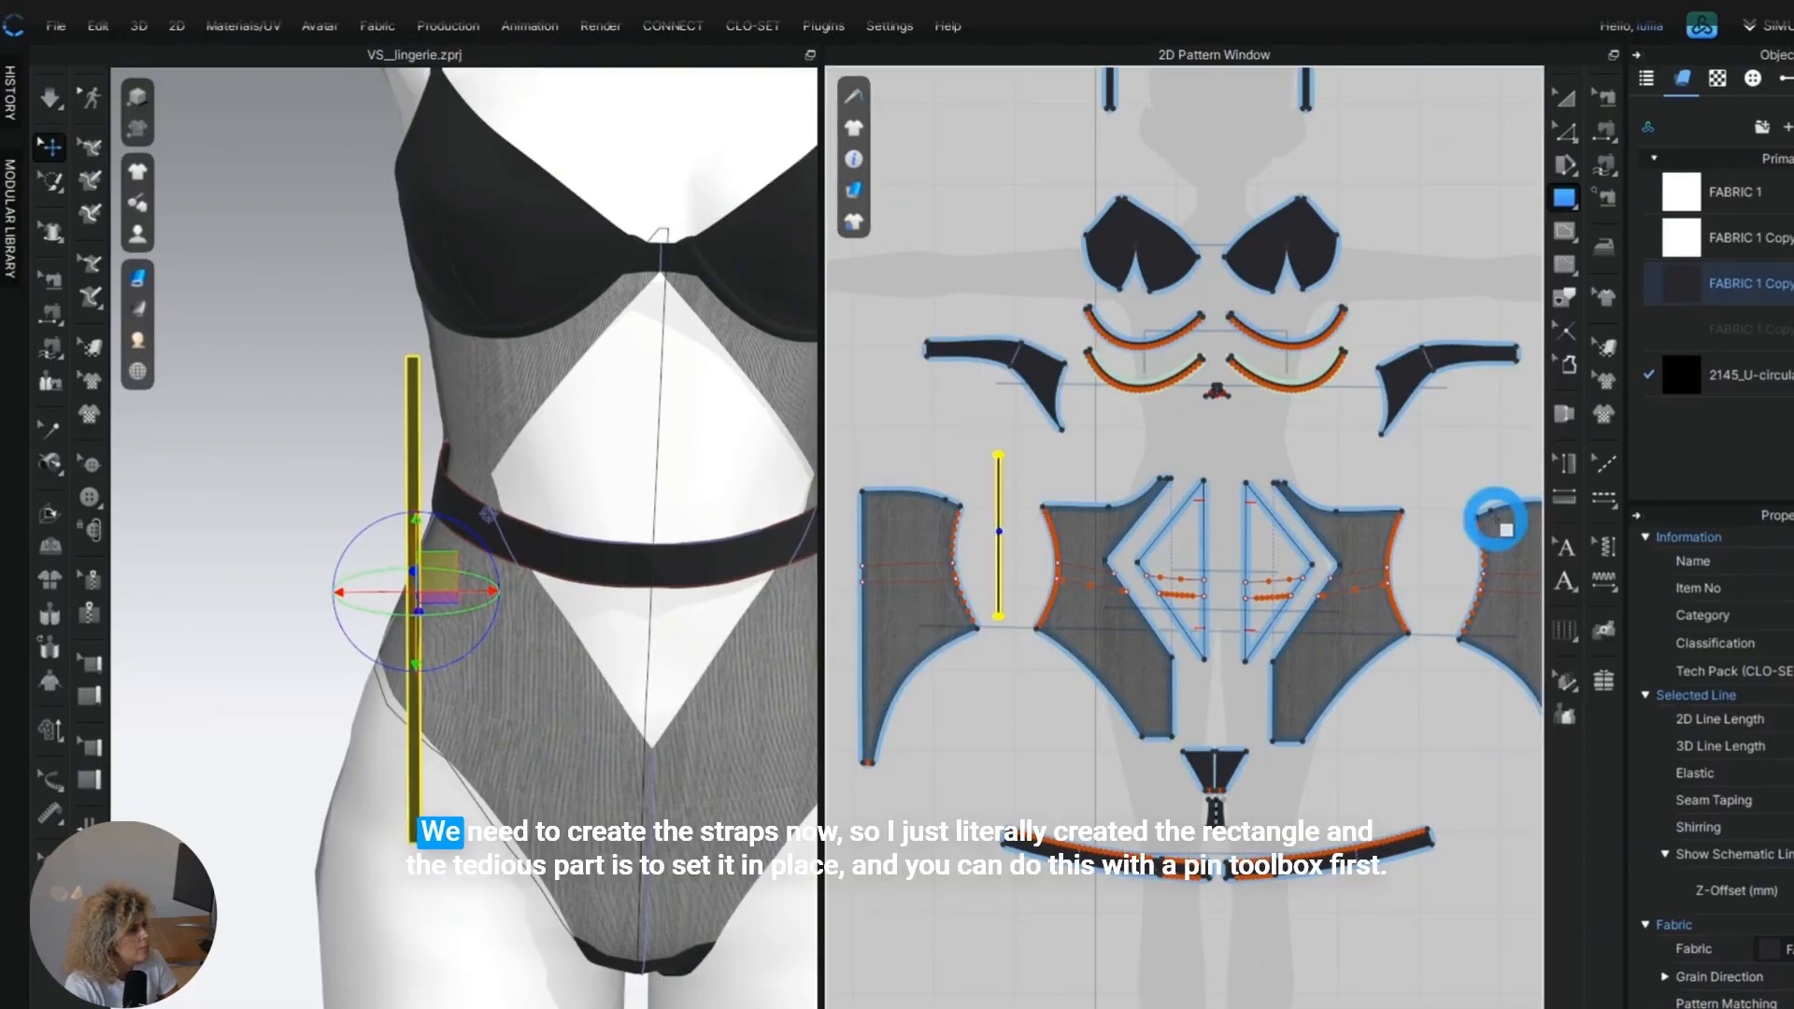
pyautogui.click(1564, 96)
pyautogui.moveTo(450, 581); pyautogui.dragTo(692, 608)
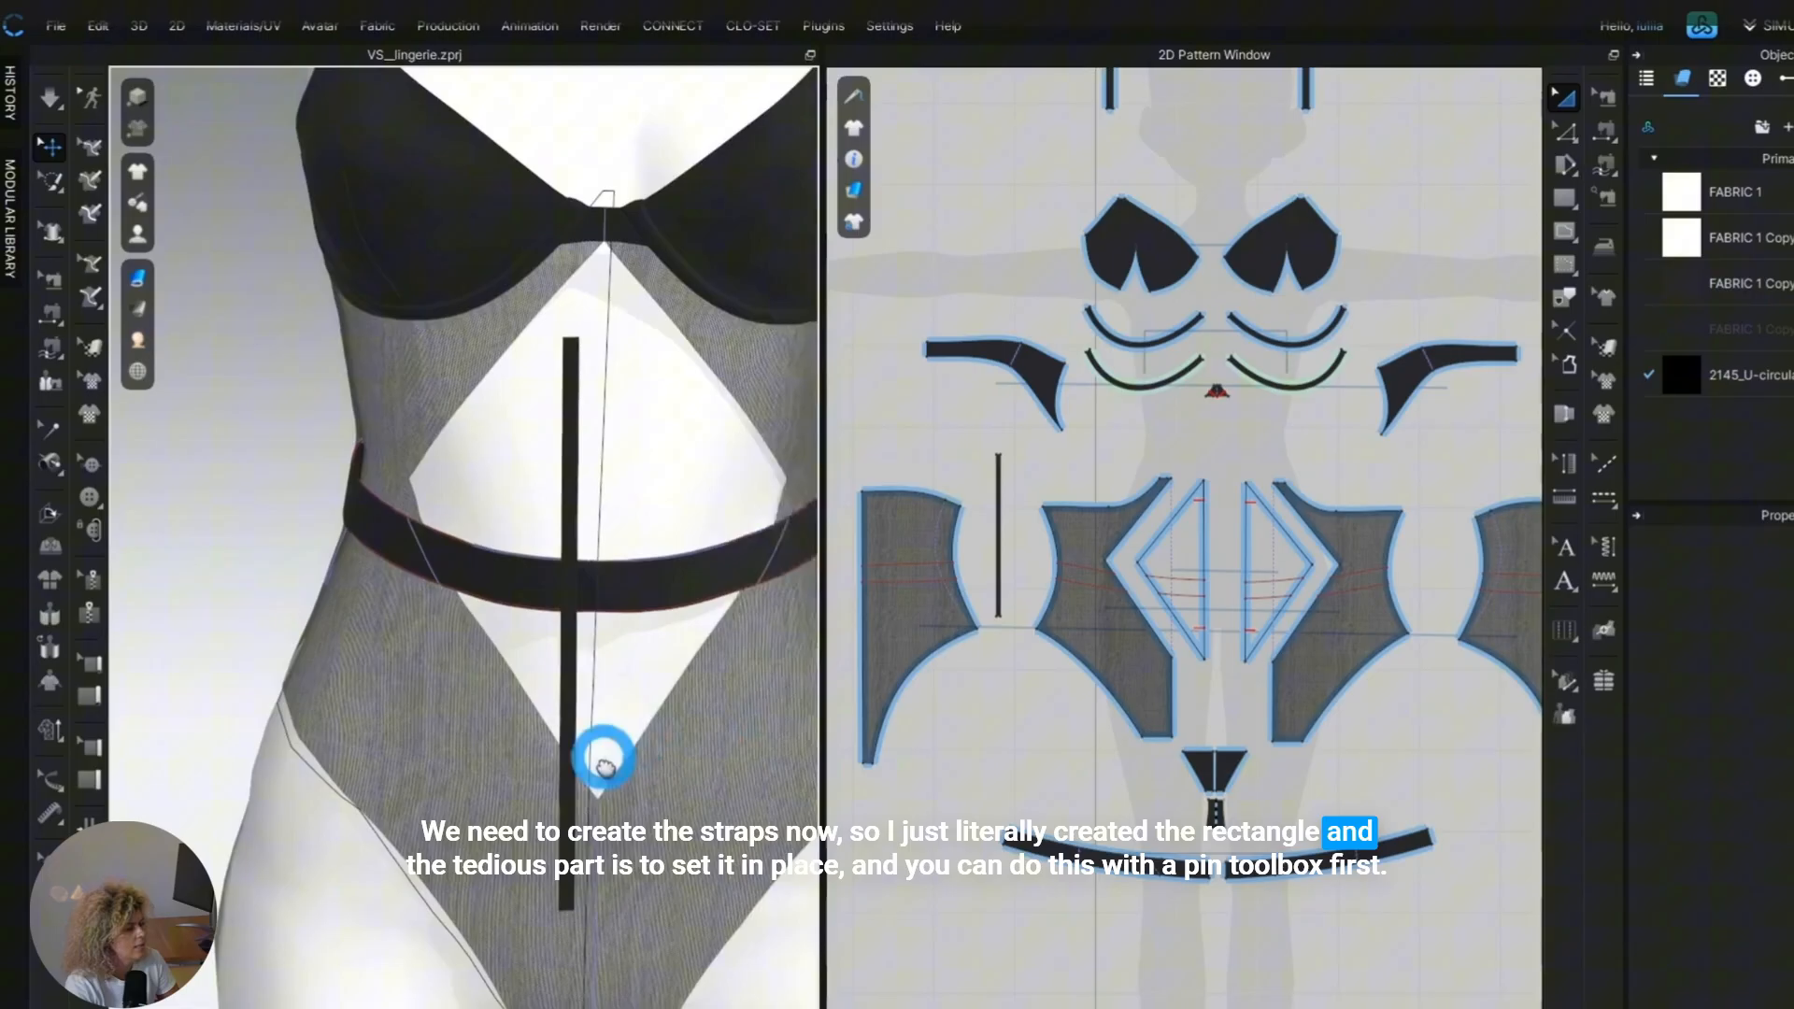
pyautogui.moveTo(602, 761); pyautogui.dragTo(473, 712, button='right')
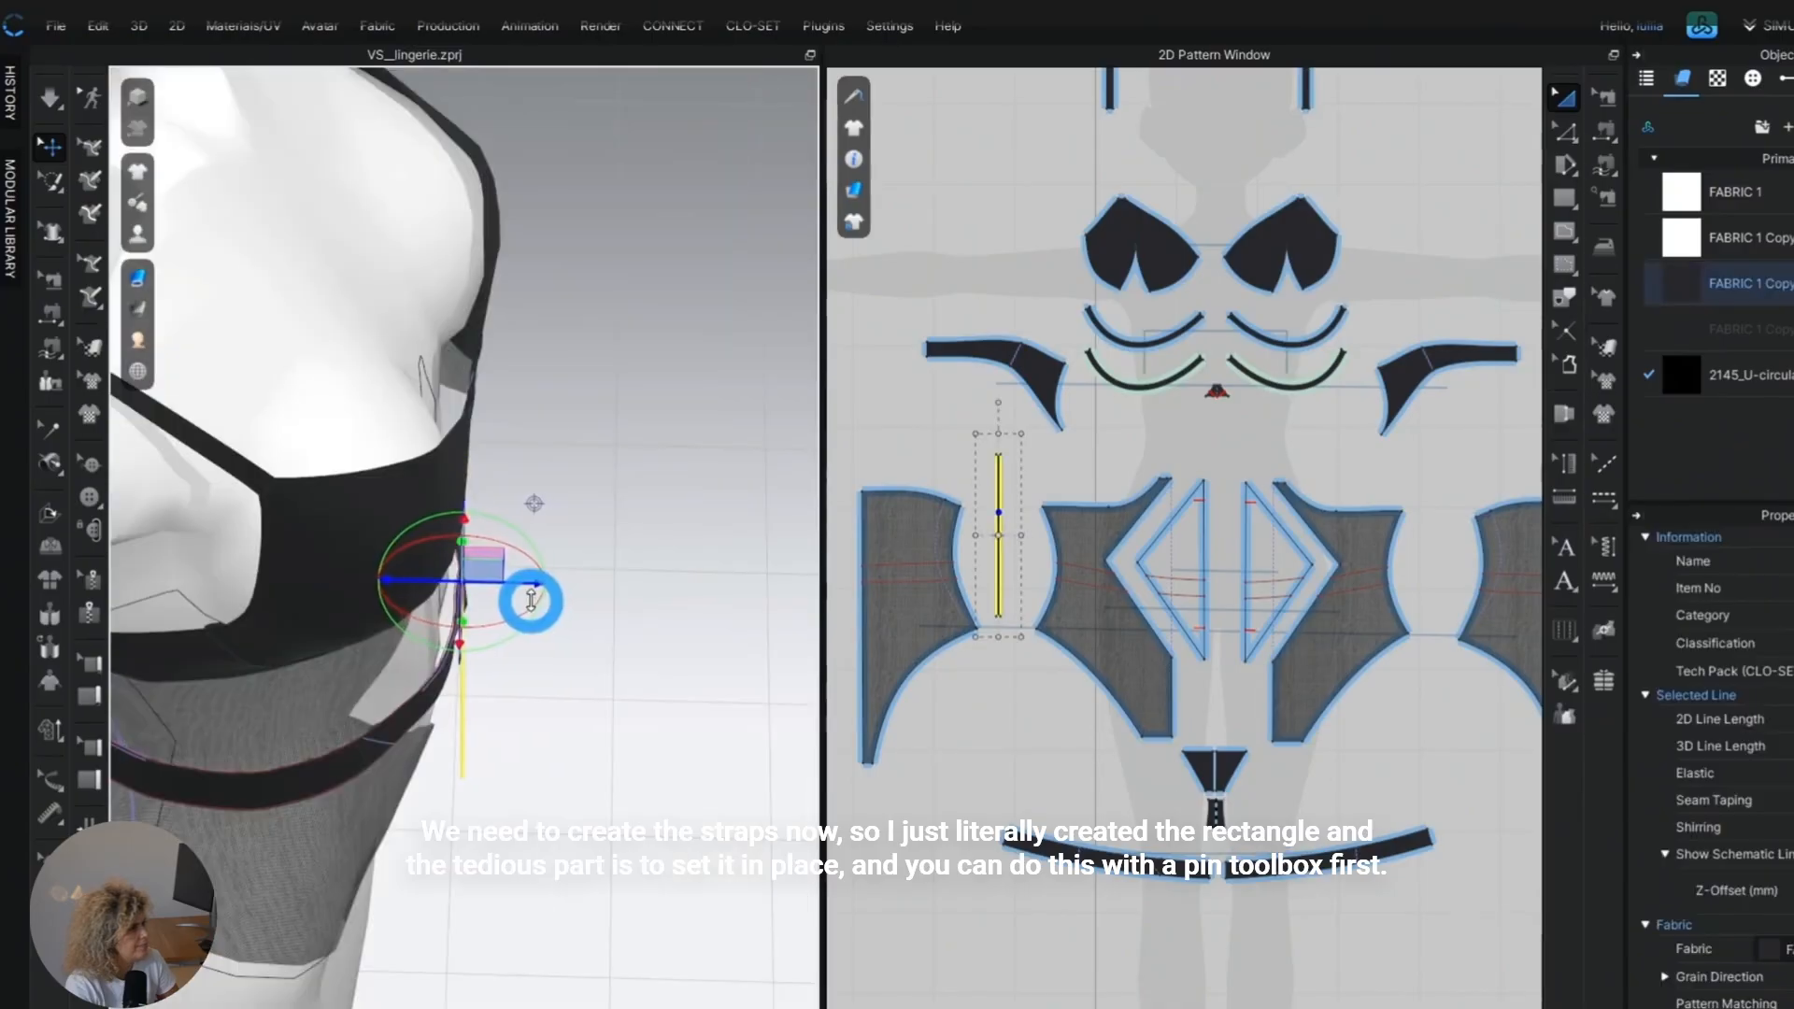
pyautogui.moveTo(529, 601); pyautogui.dragTo(543, 601)
pyautogui.moveTo(571, 626); pyautogui.dragTo(380, 545, button='right')
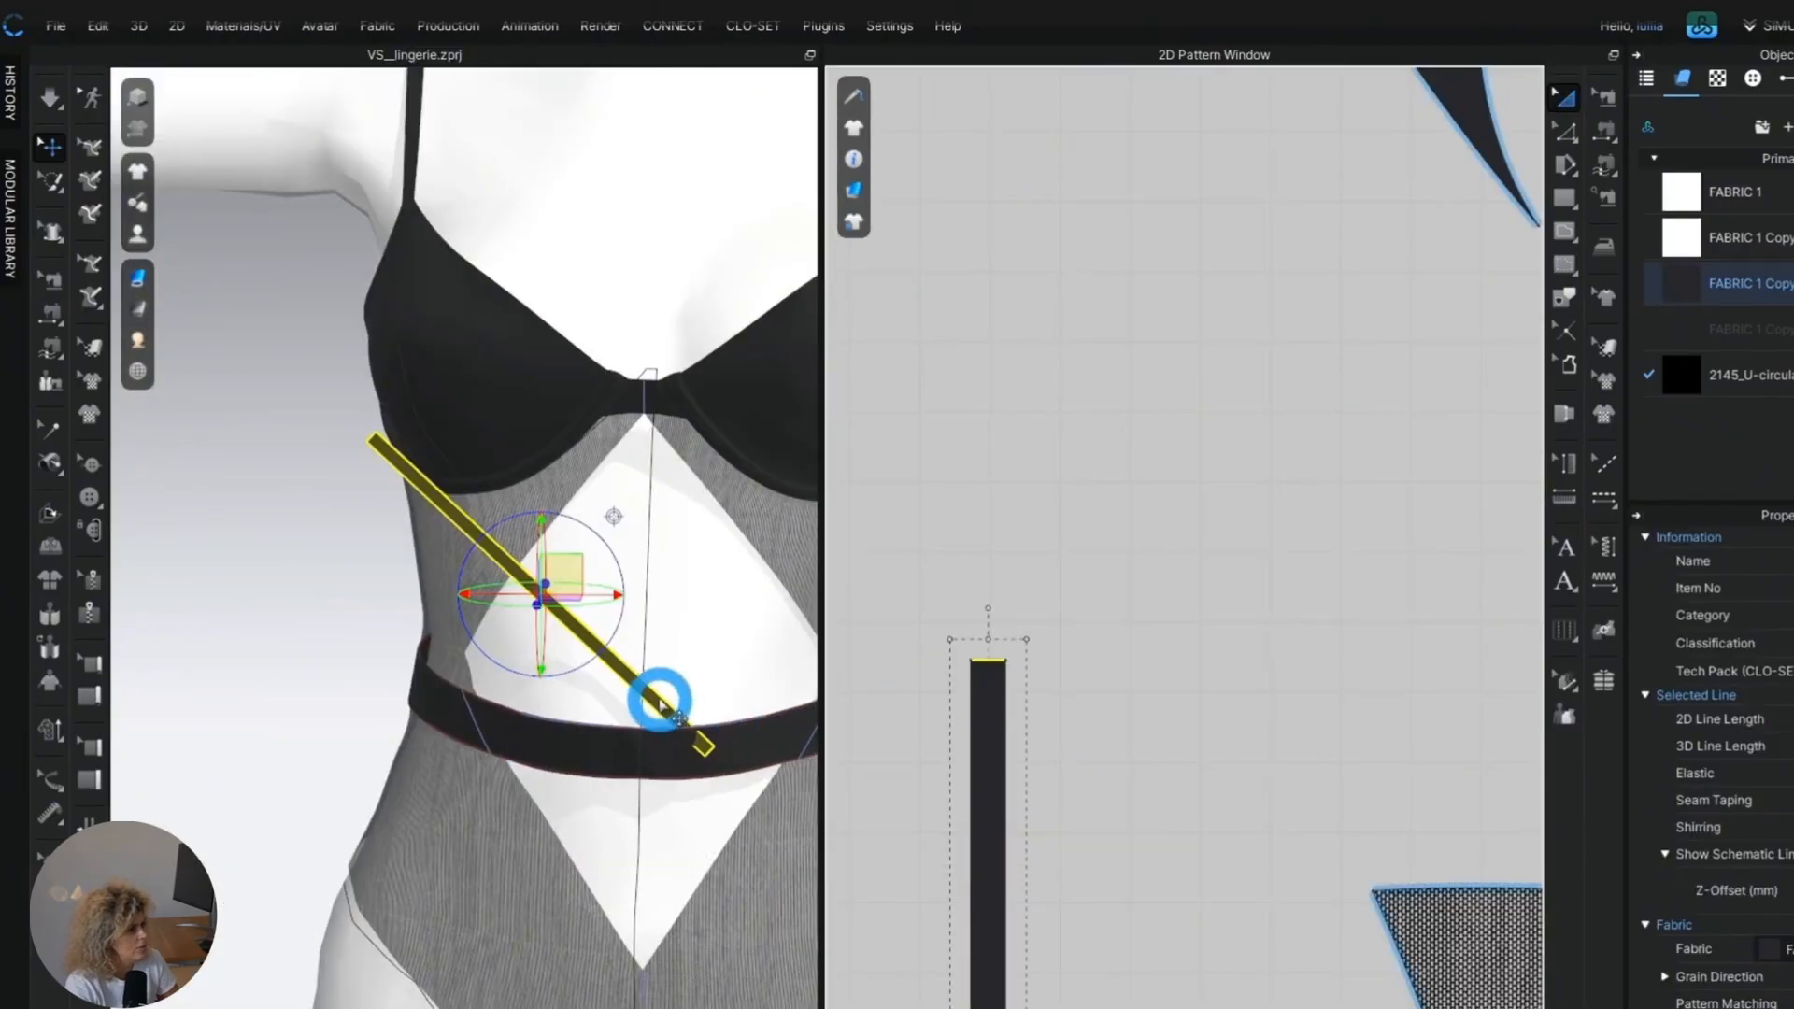
pyautogui.click(647, 700)
pyautogui.moveTo(648, 701); pyautogui.dragTo(613, 661)
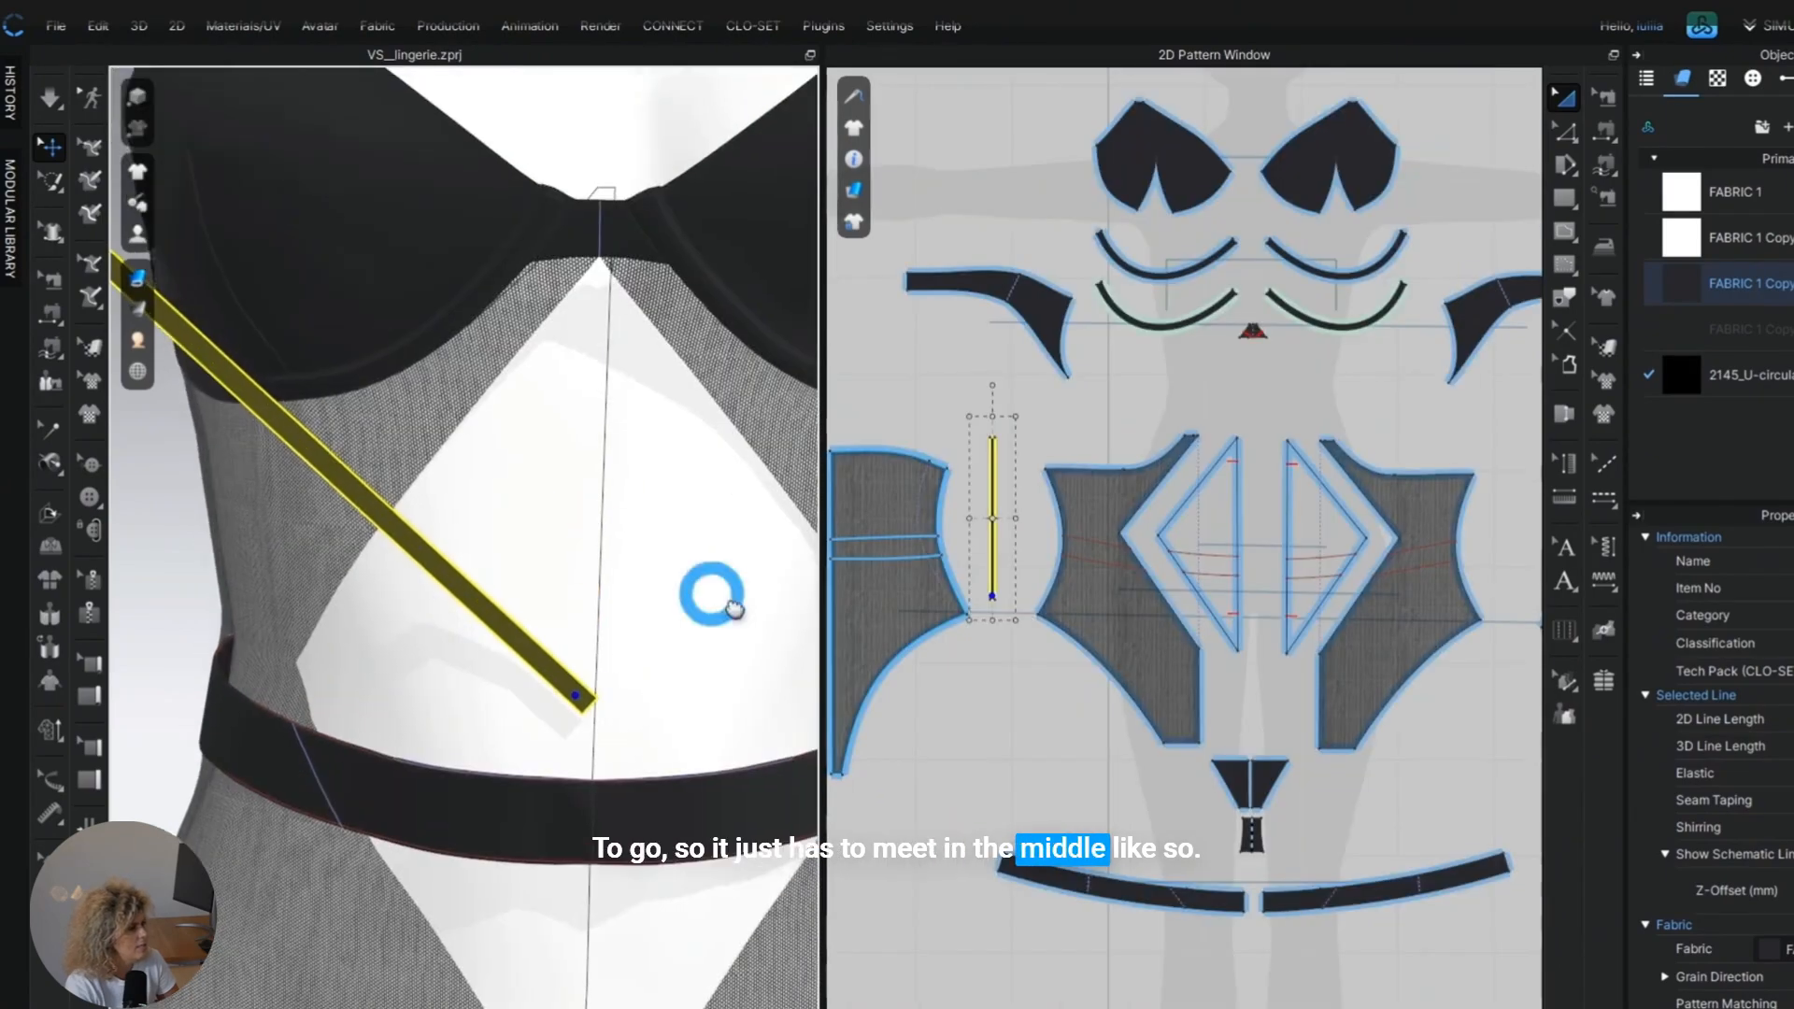
pyautogui.moveTo(672, 592); pyautogui.dragTo(685, 585, button='right')
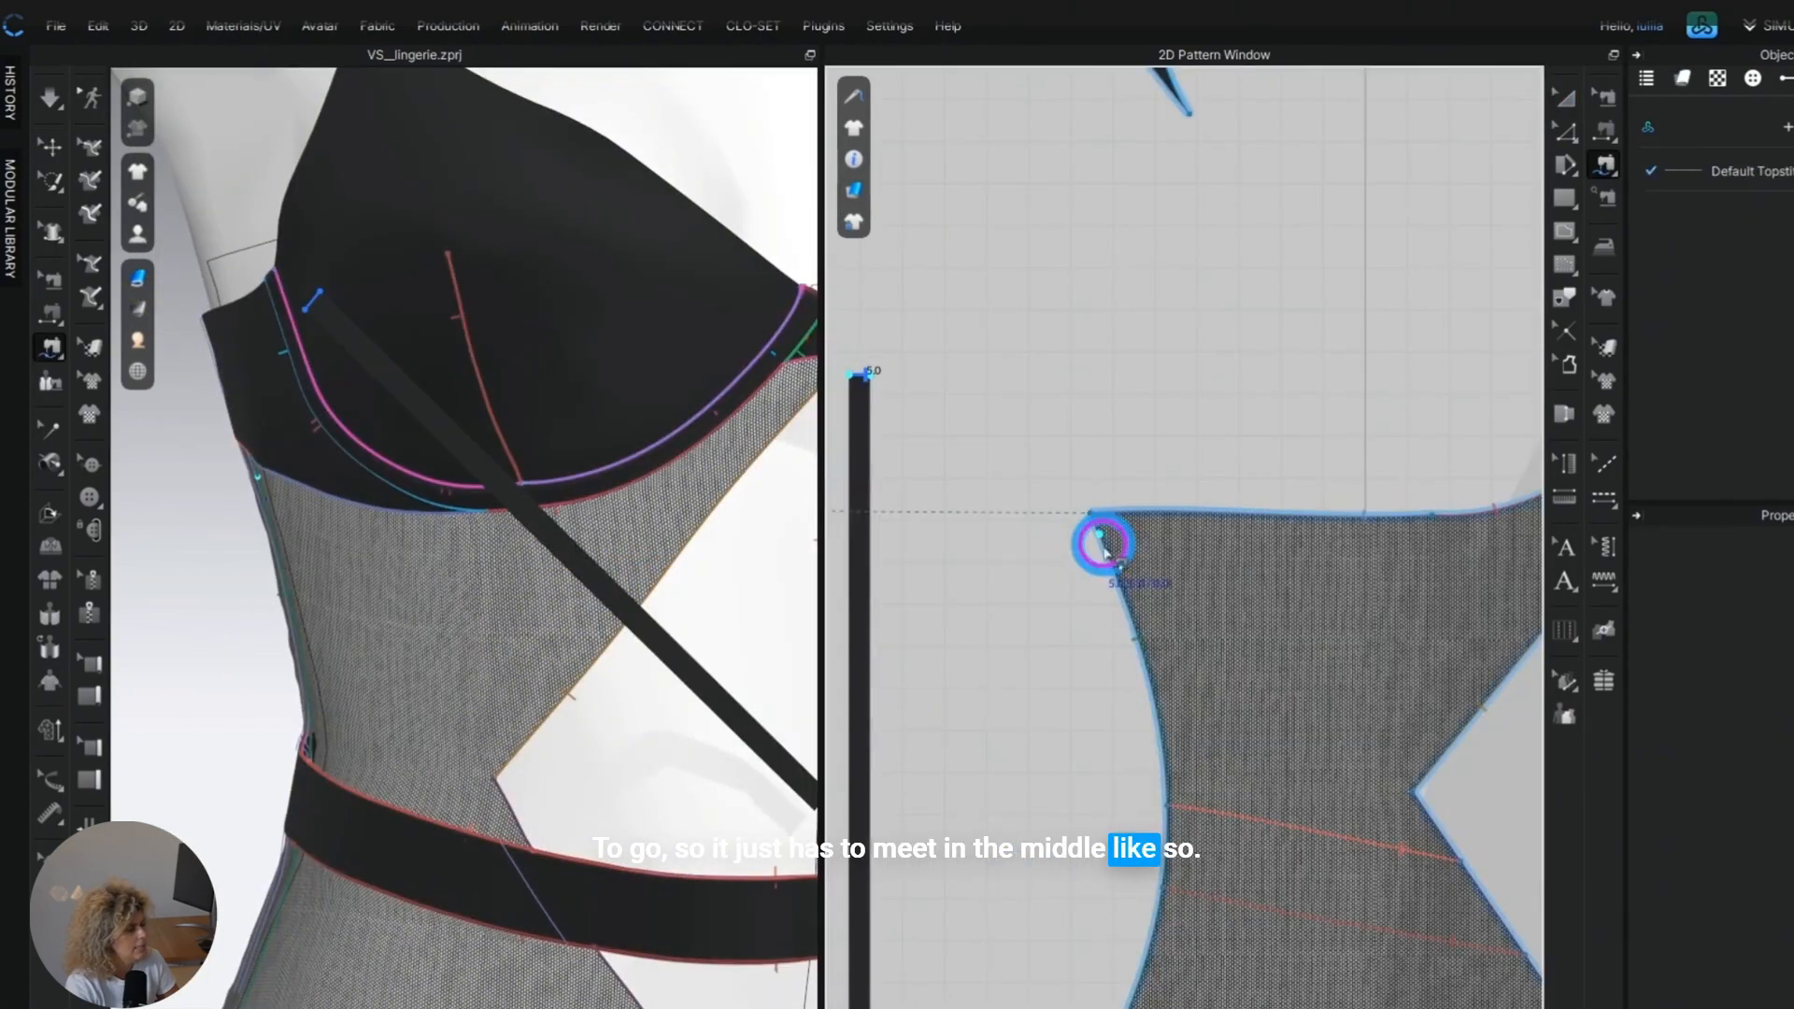
# Sew the strap's upper short edge to the top of the outer front panel's side seam and pin its lower end.
pyautogui.click(1105, 551)
pyautogui.moveTo(290, 668)
pyautogui.mouseDown(button='right')
pyautogui.moveTo(348, 653)
pyautogui.moveTo(312, 670)
pyautogui.mouseUp(button='right')
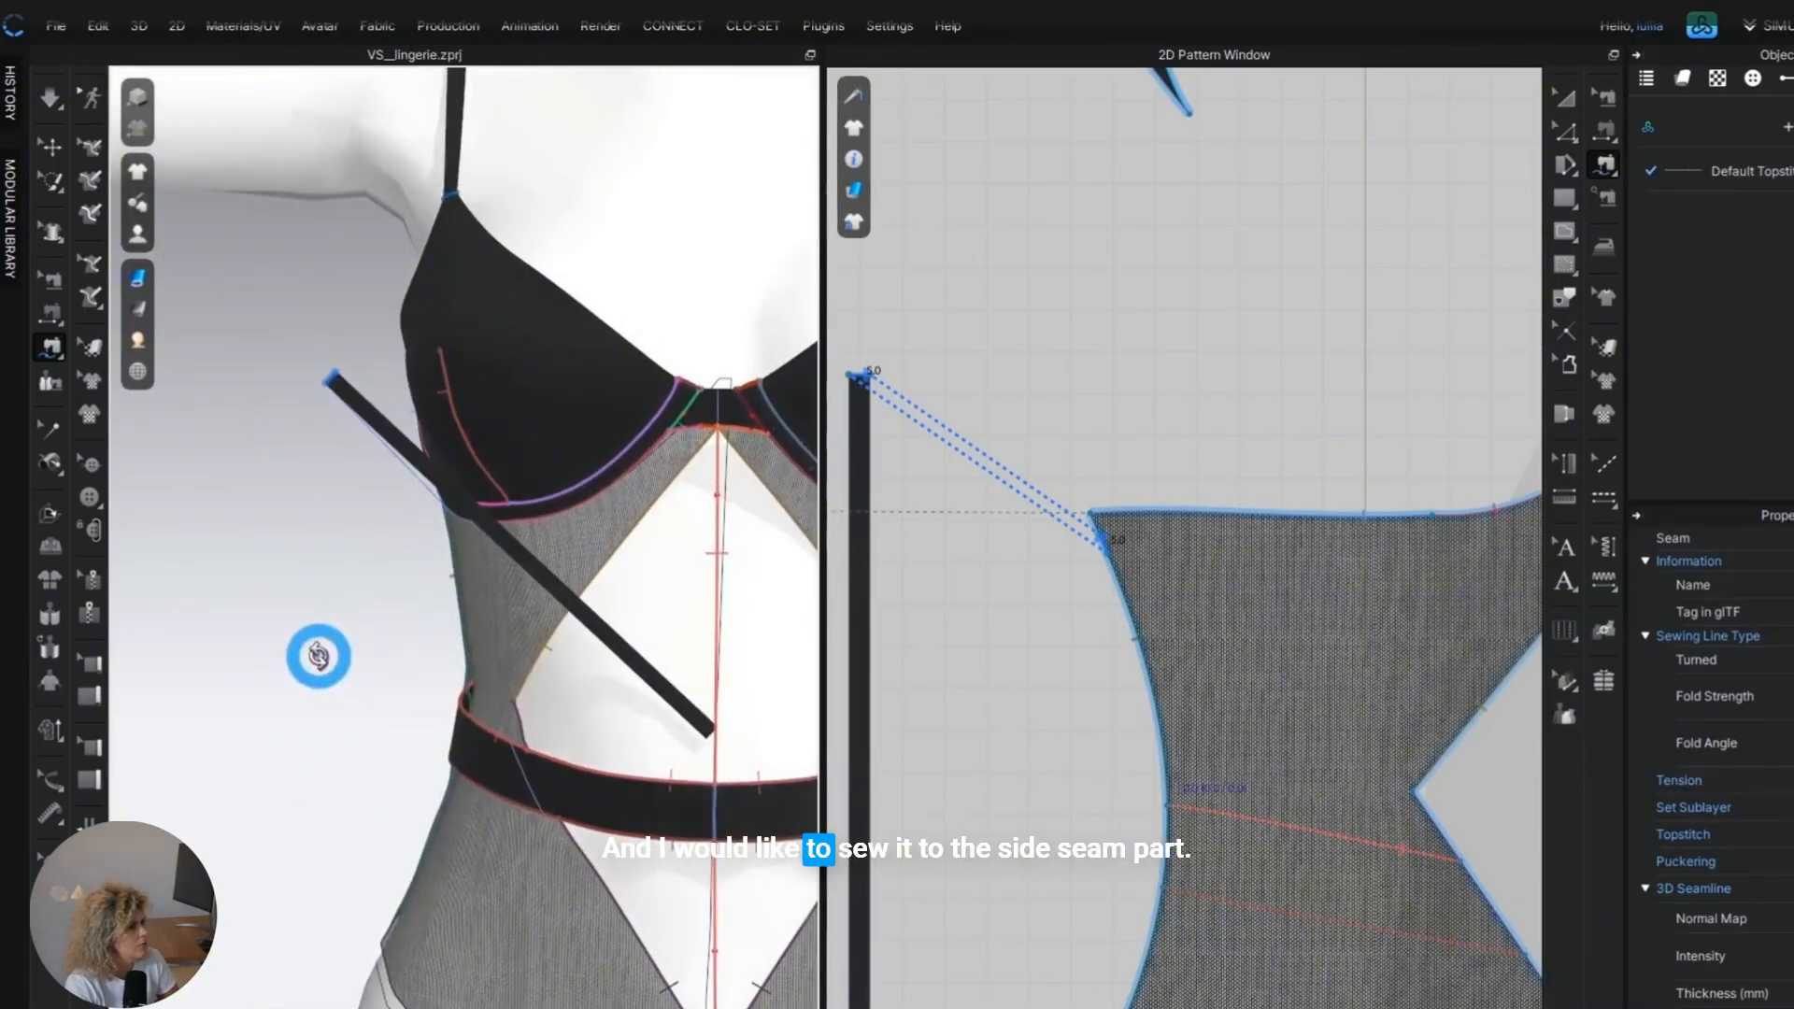
pyautogui.scroll(-3, 1181, 766)
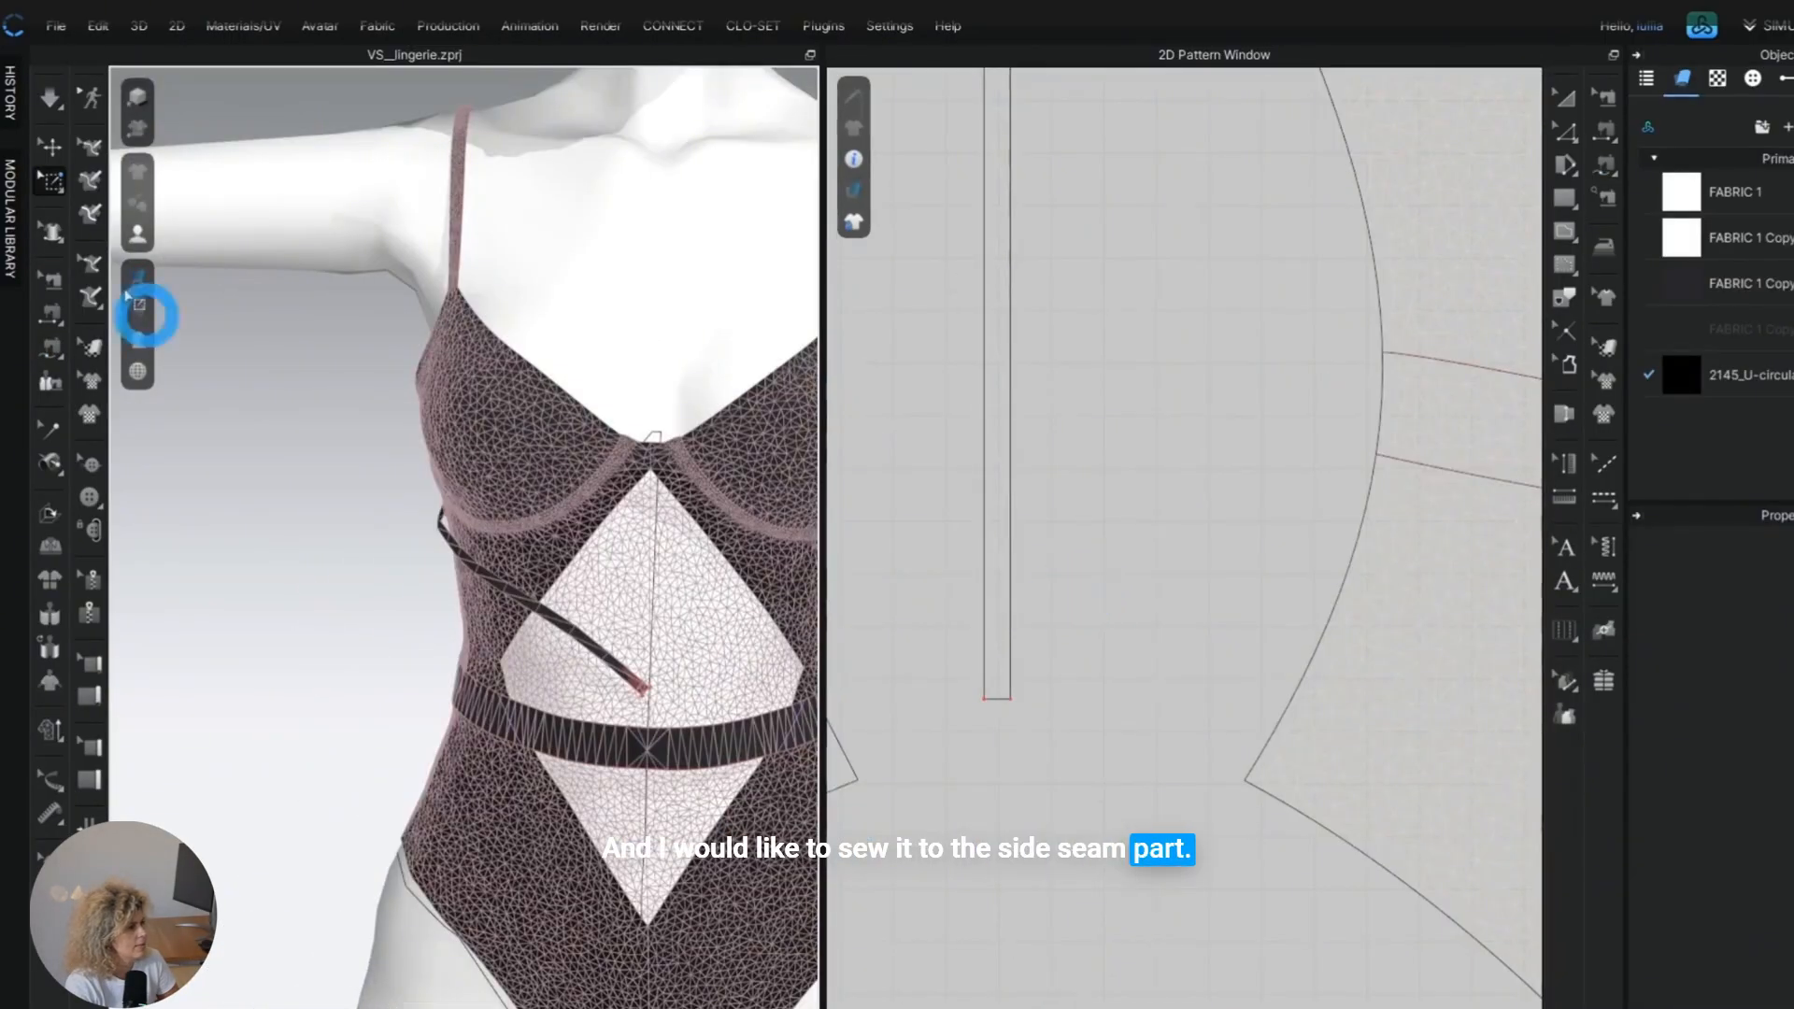
pyautogui.click(50, 147)
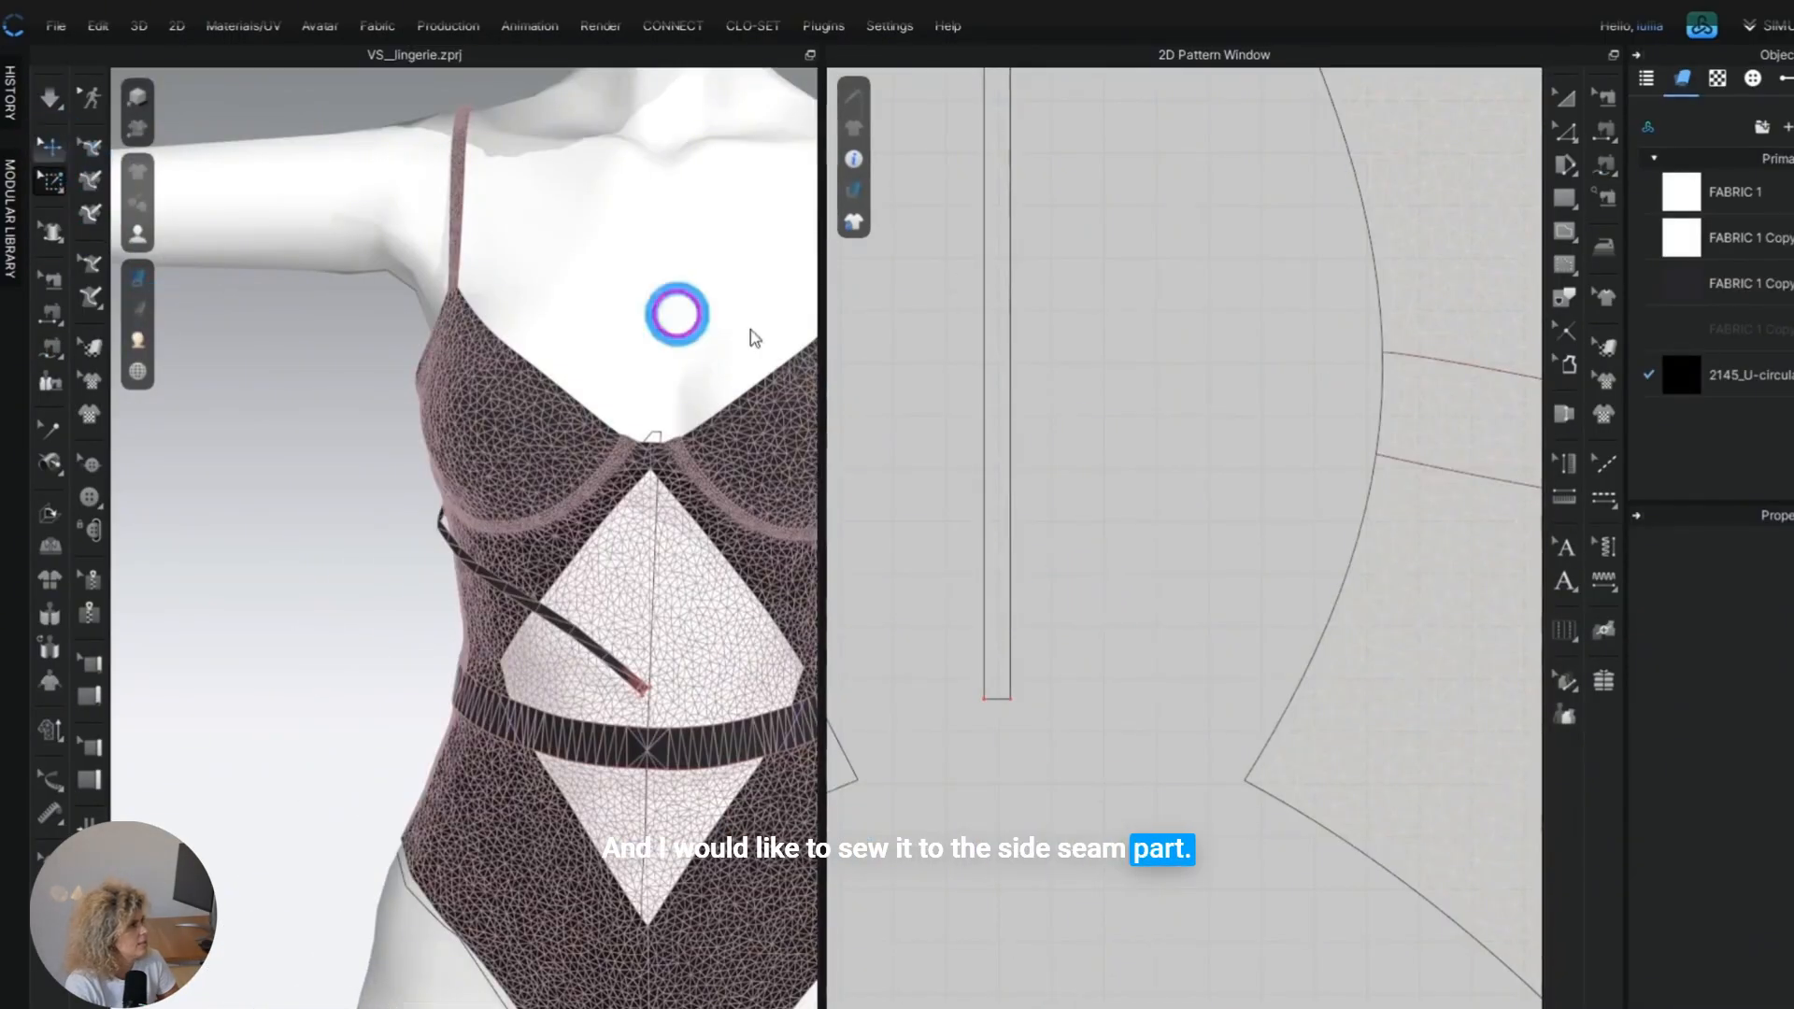
# Lower the strap's particle distance and simulate it so it wraps over the body panel.
pyautogui.click(978, 301)
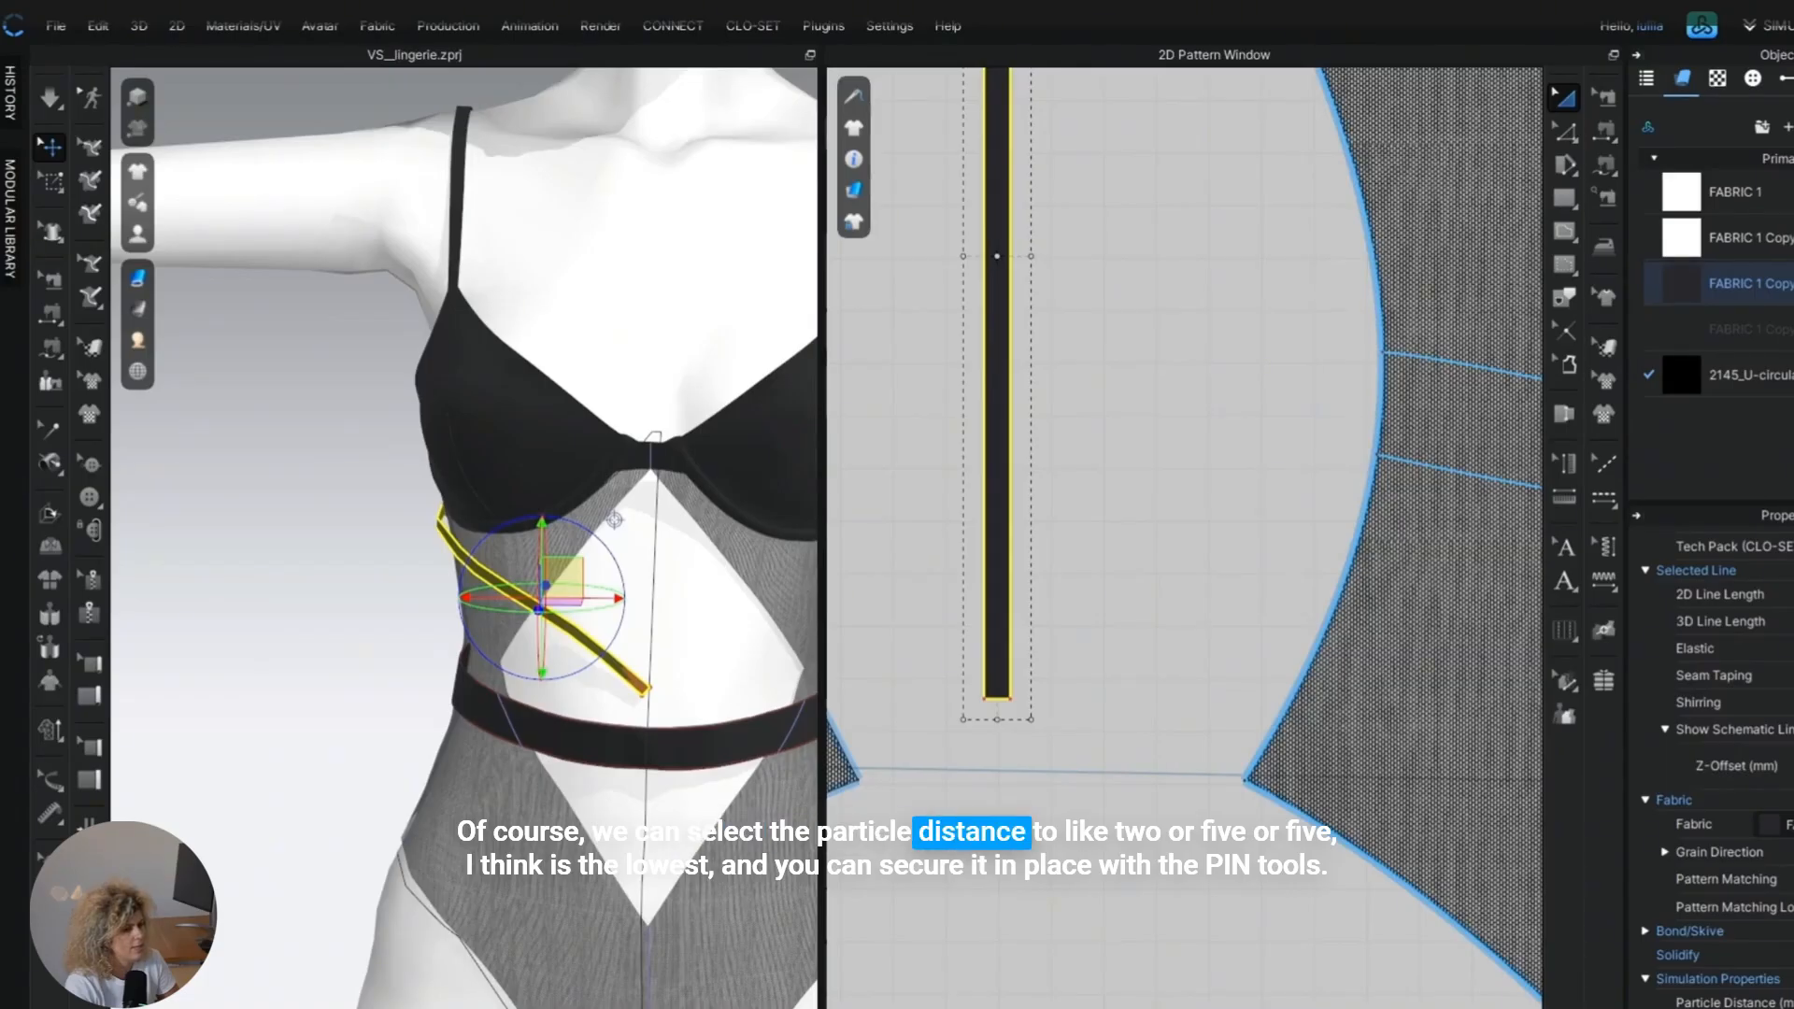
pyautogui.press('Return')
pyautogui.click(972, 646)
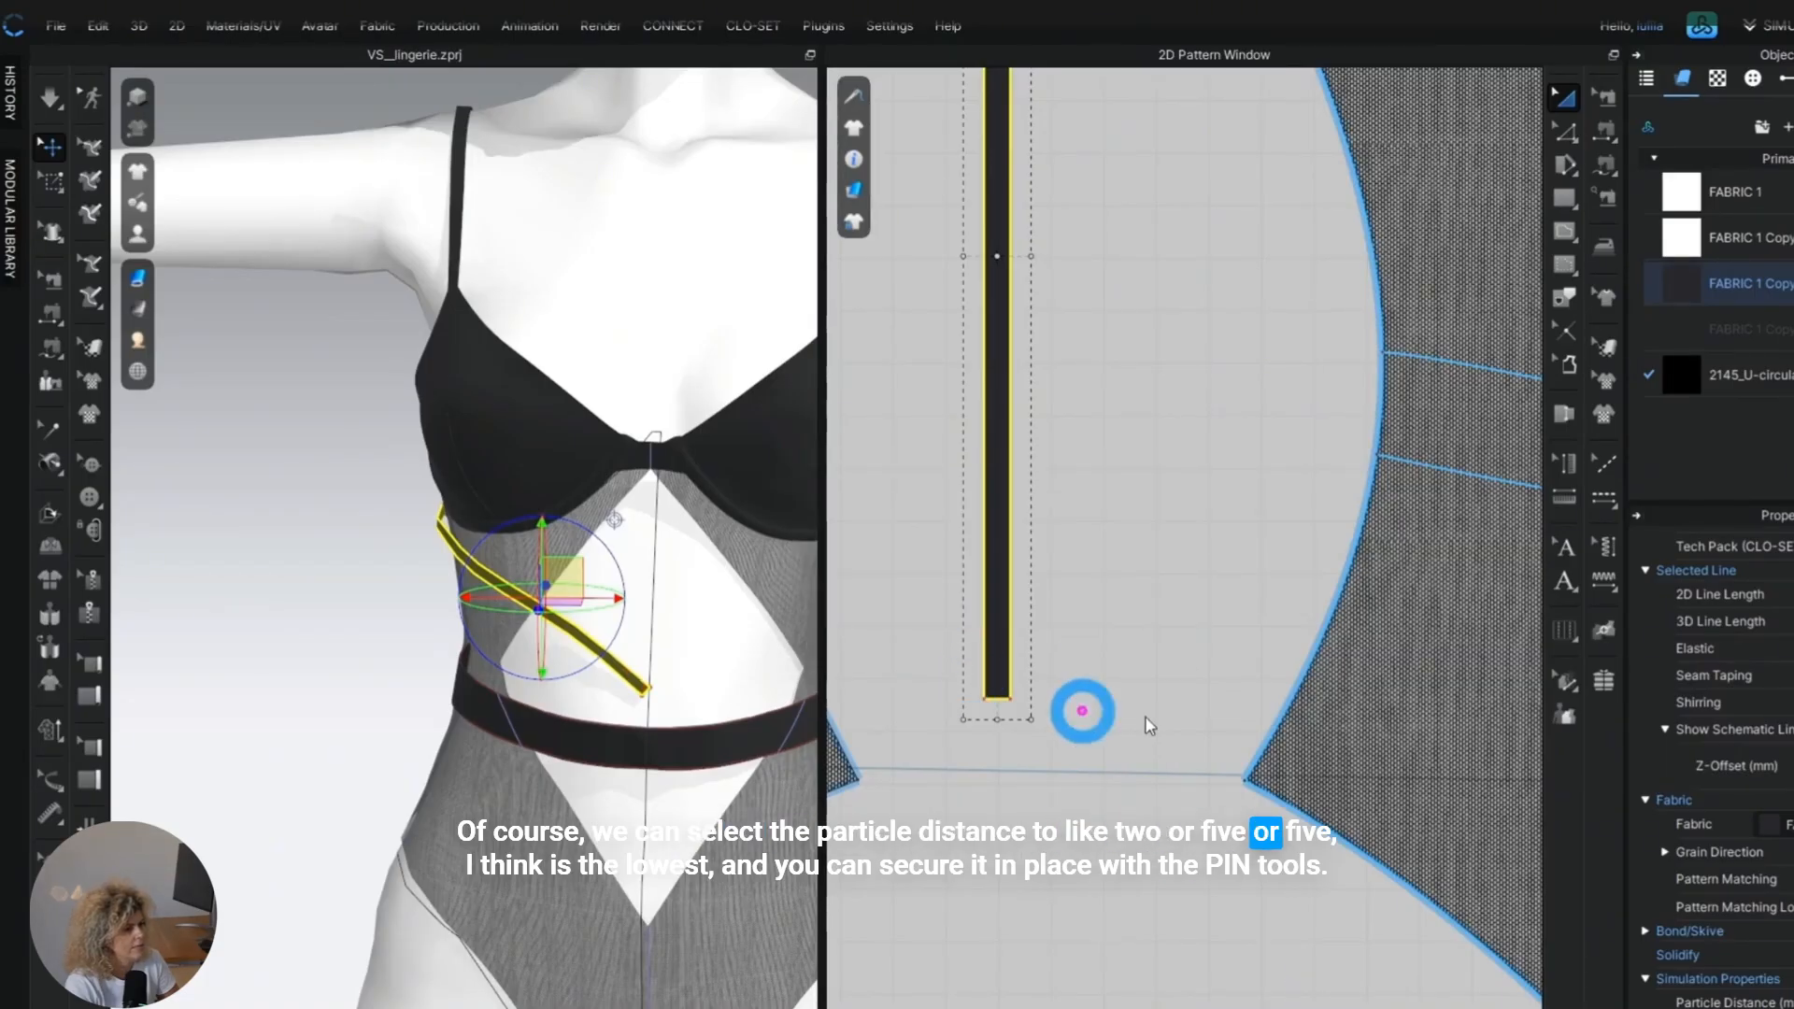
pyautogui.click(1162, 685)
pyautogui.press('space')
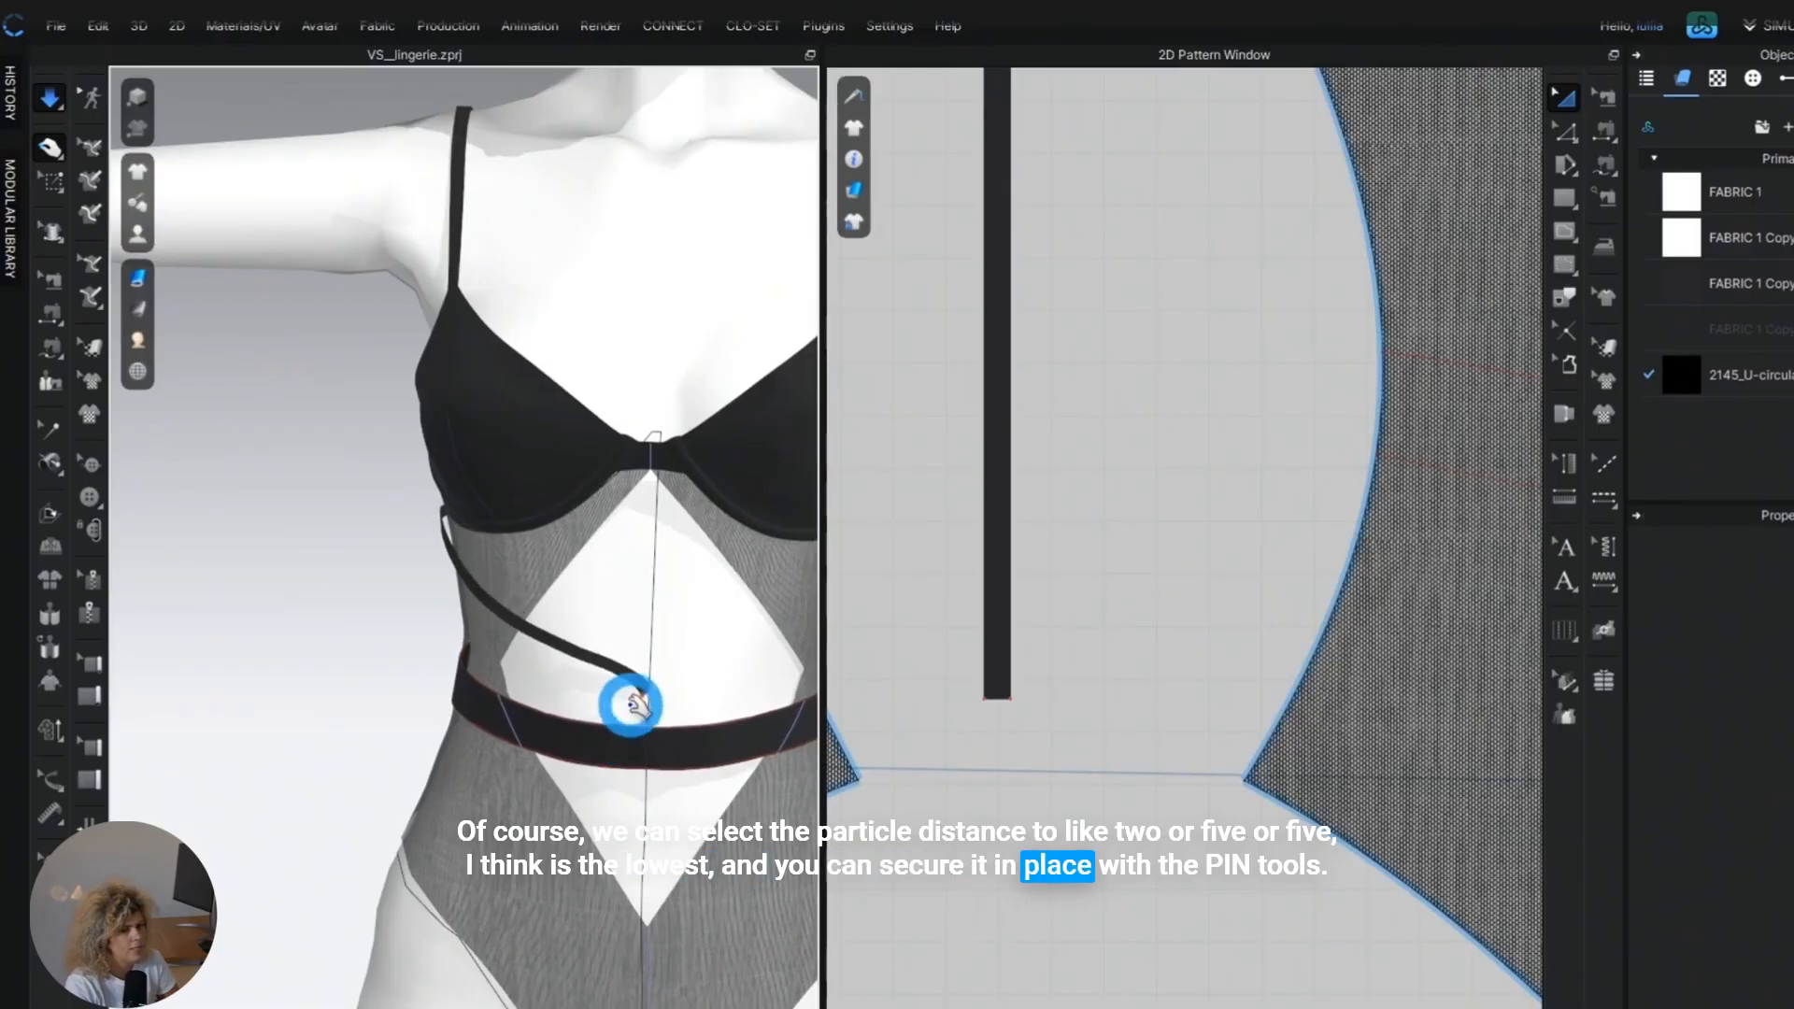
pyautogui.press('space')
# Shorten the strap pattern by moving its upper short edge down.
pyautogui.moveTo(1032, 459); pyautogui.dragTo(1077, 864, button='right')
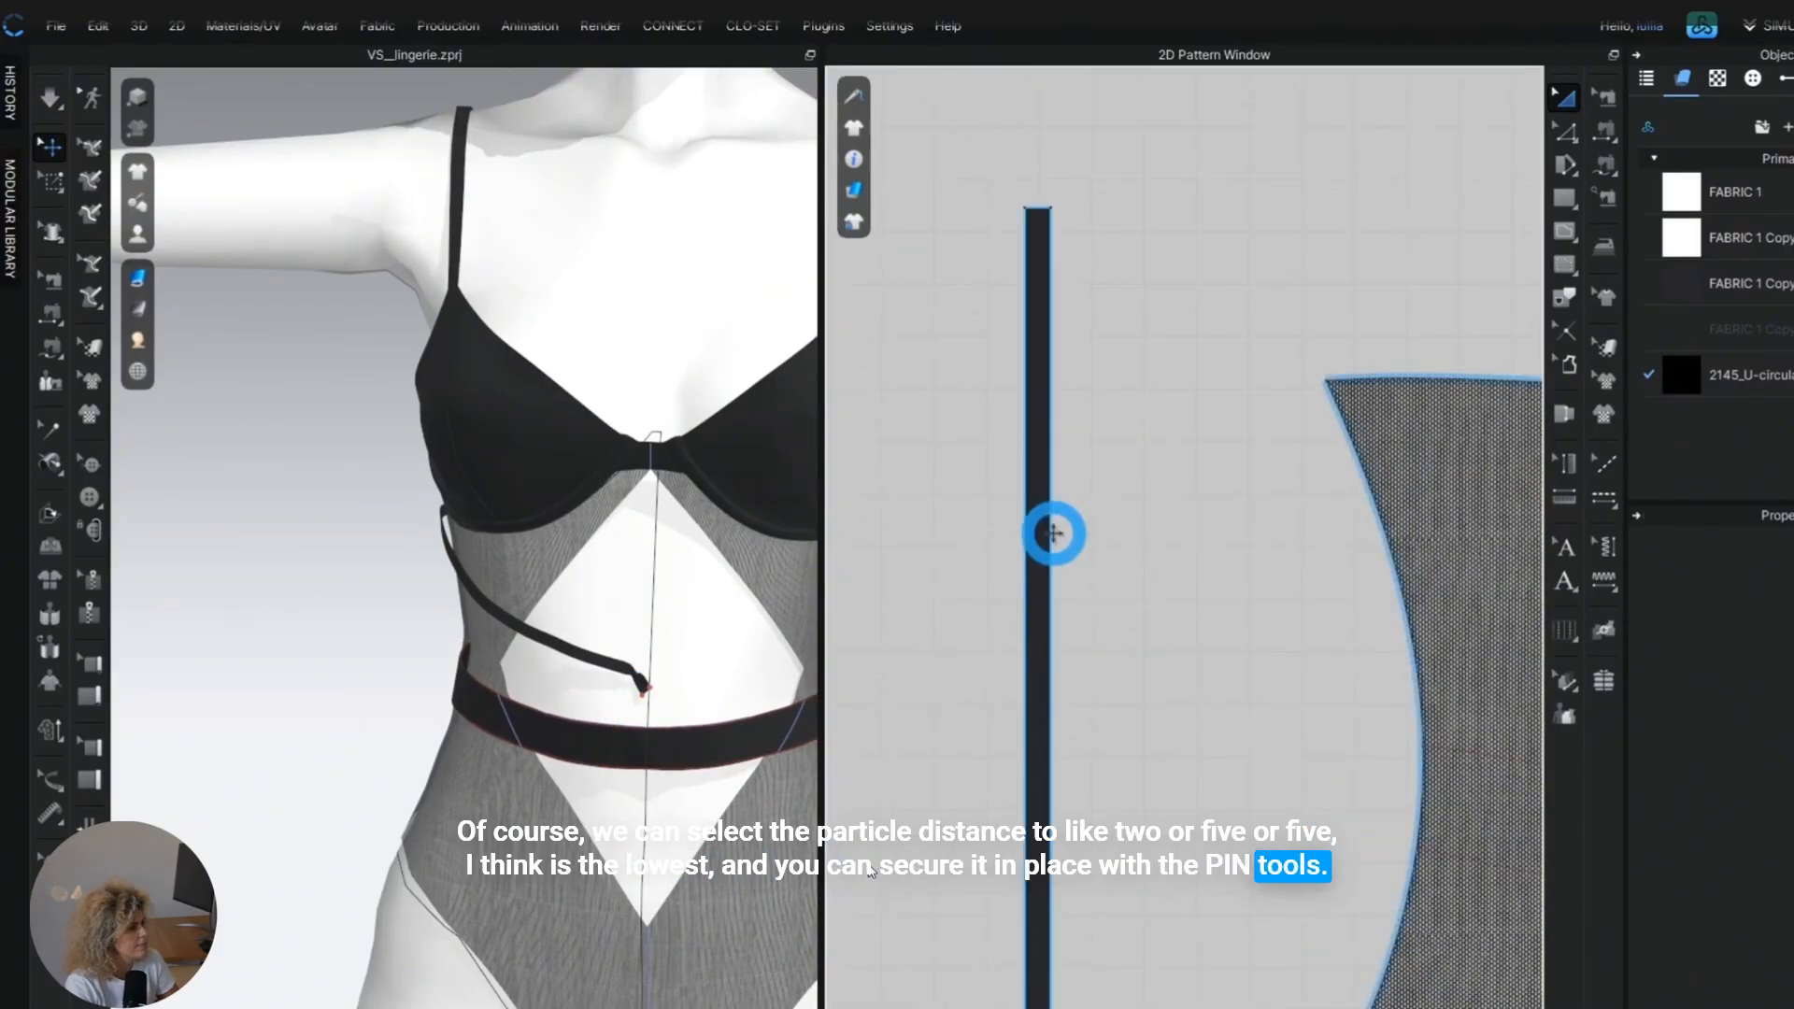
pyautogui.press('z')
pyautogui.scroll(2, 1038, 224)
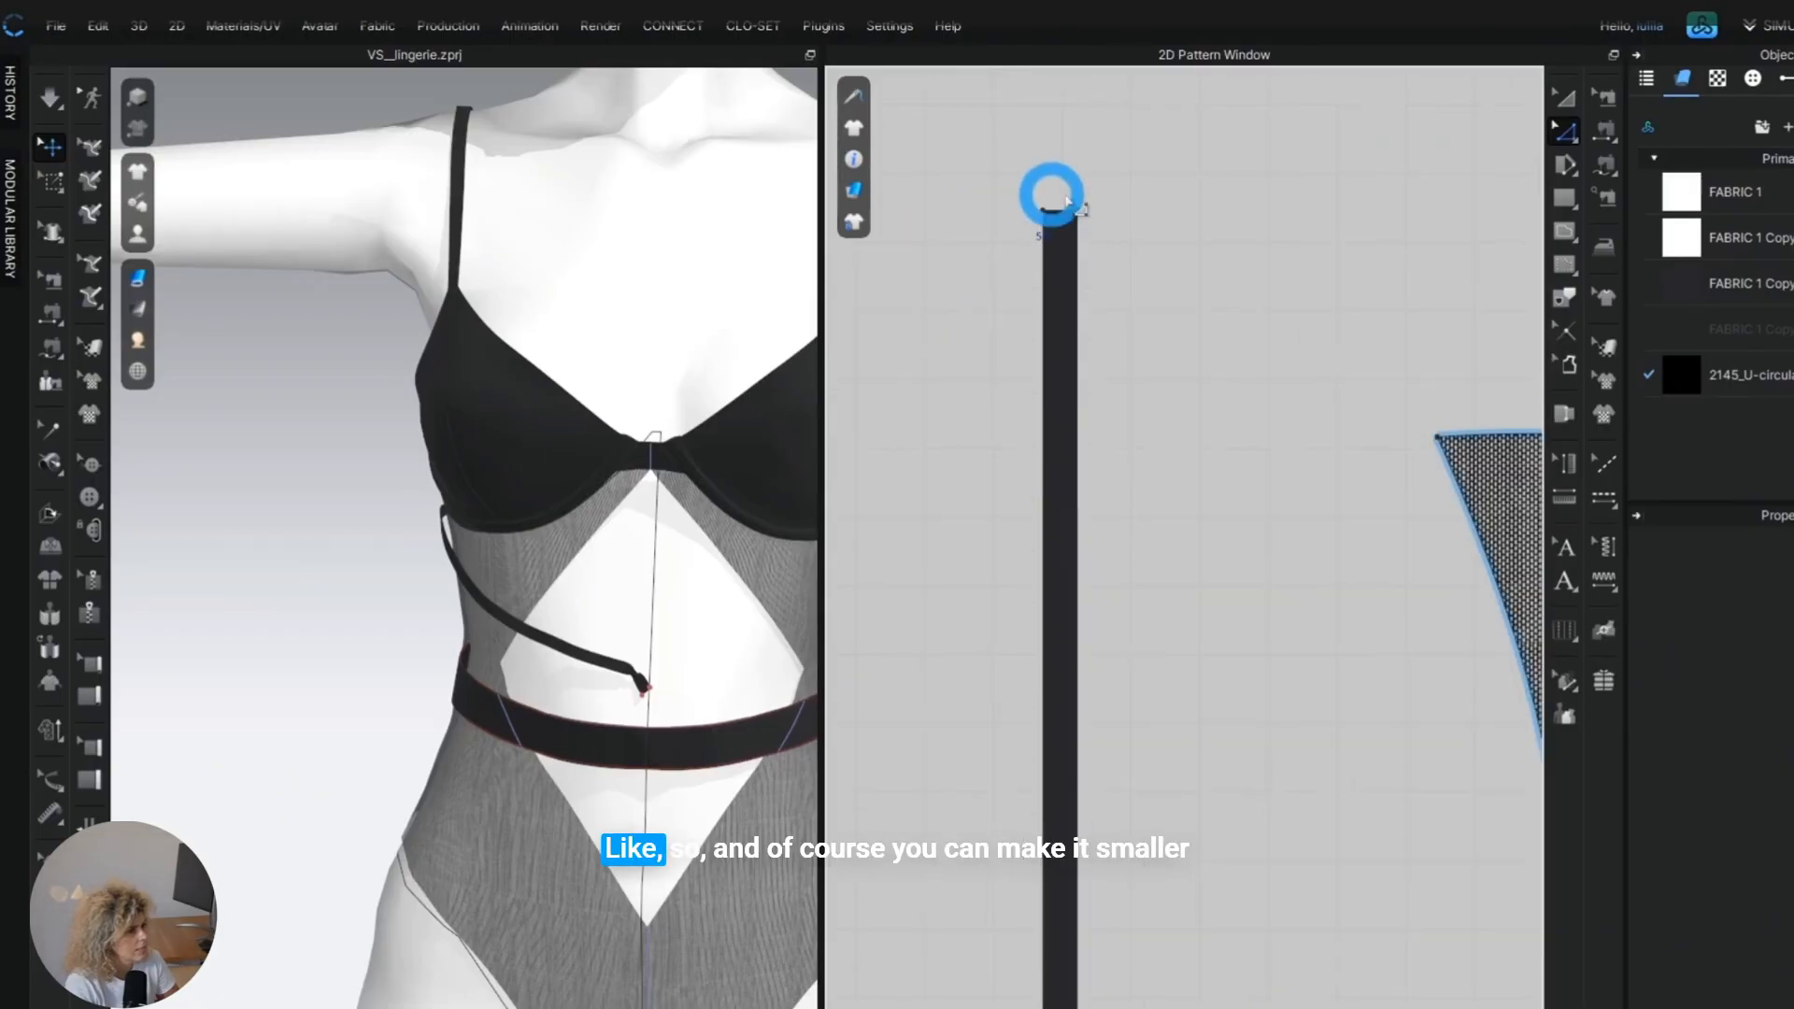
pyautogui.click(1065, 217)
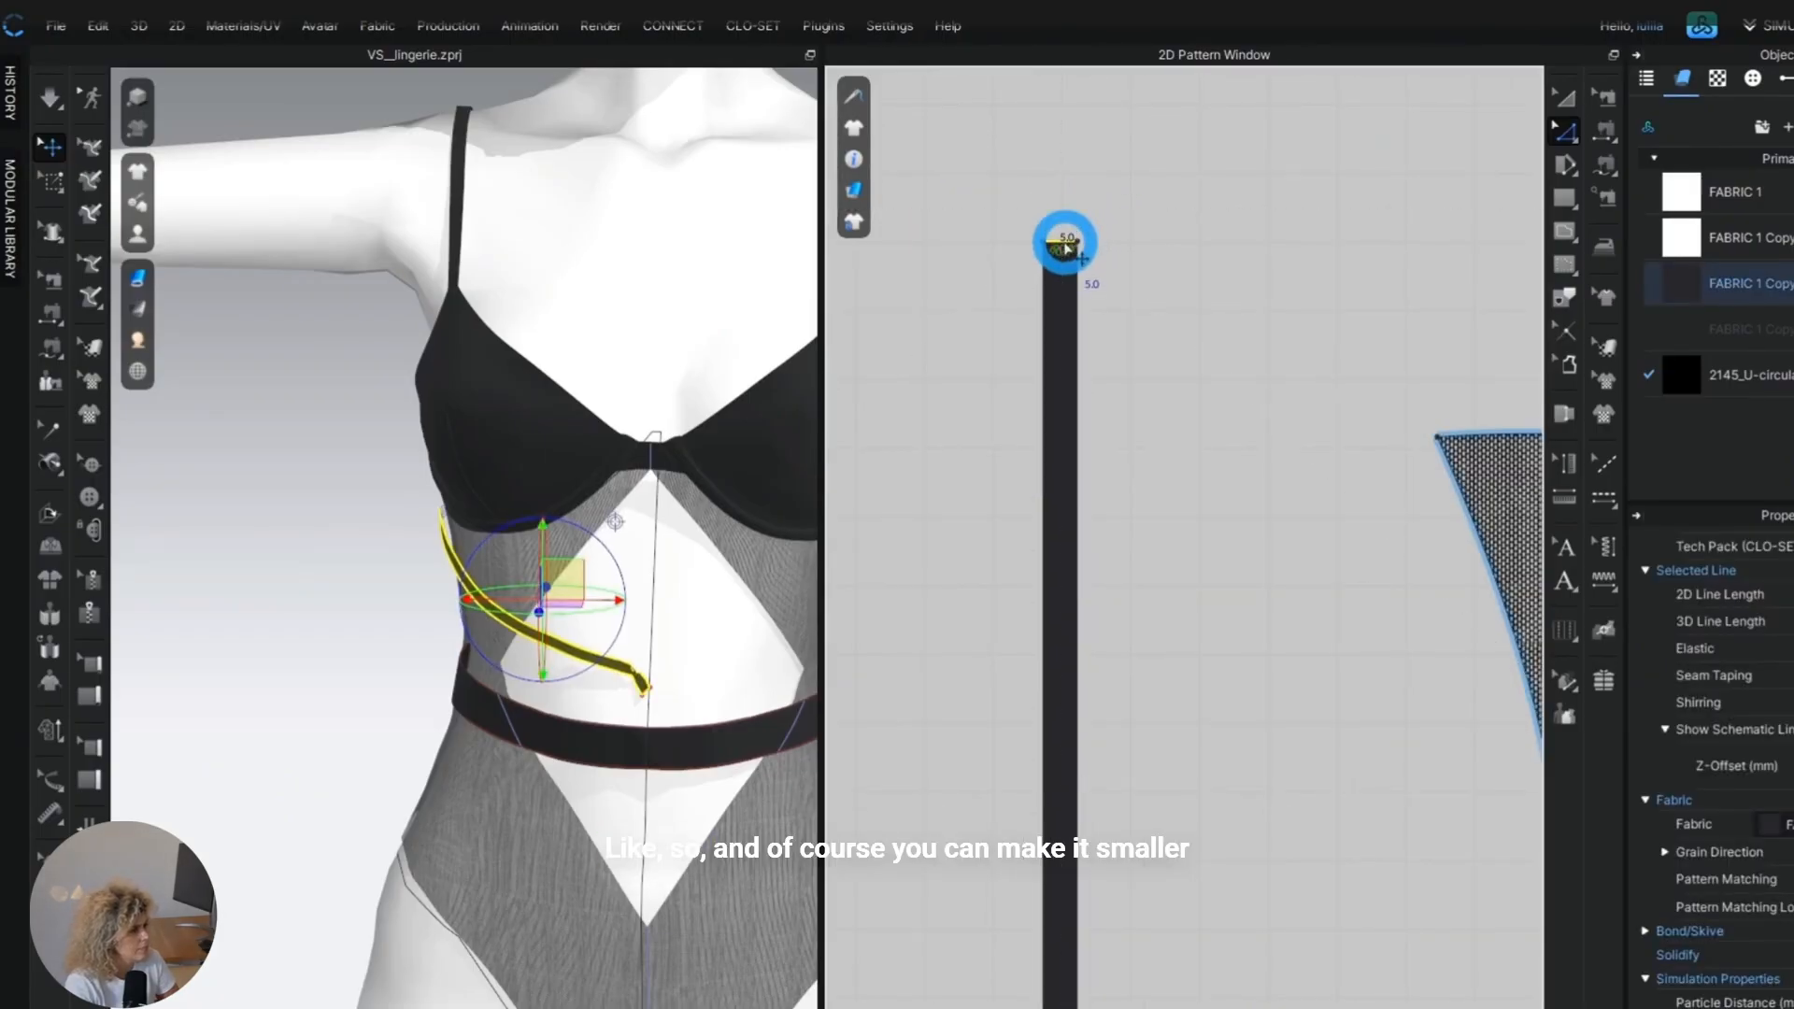
pyautogui.moveTo(1063, 242); pyautogui.dragTo(1062, 290)
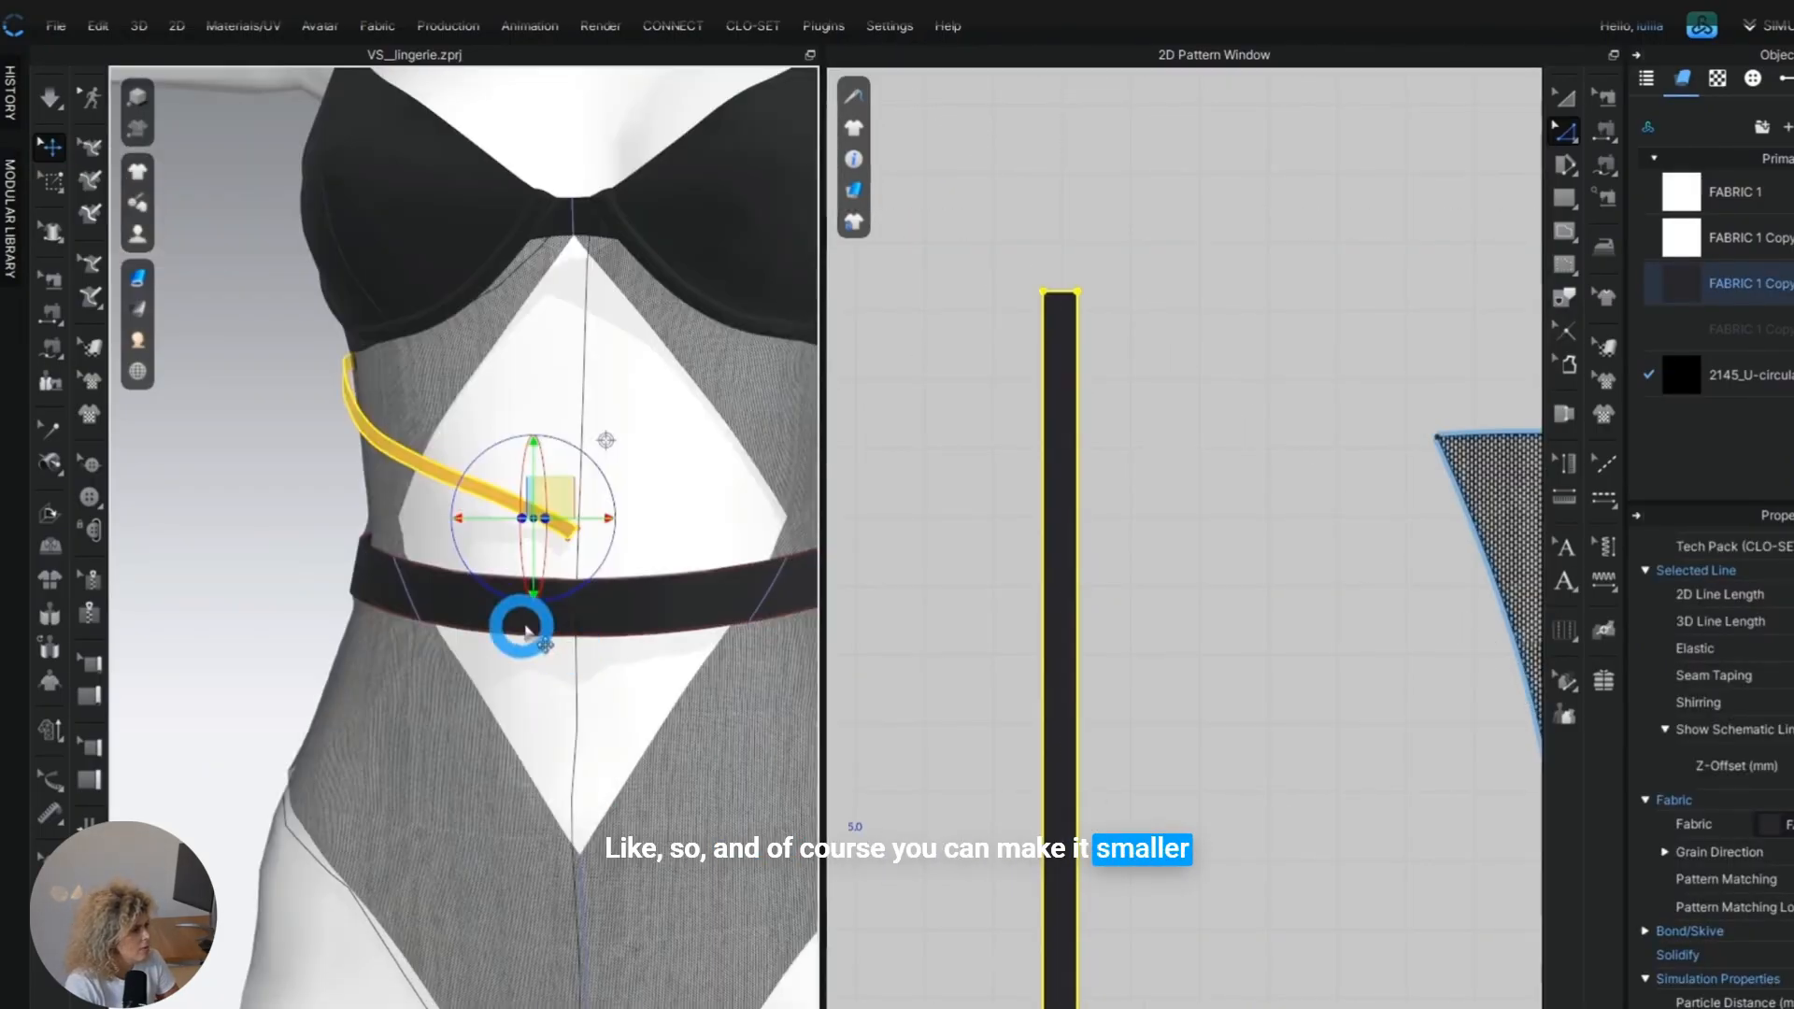
pyautogui.scroll(1, 524, 626)
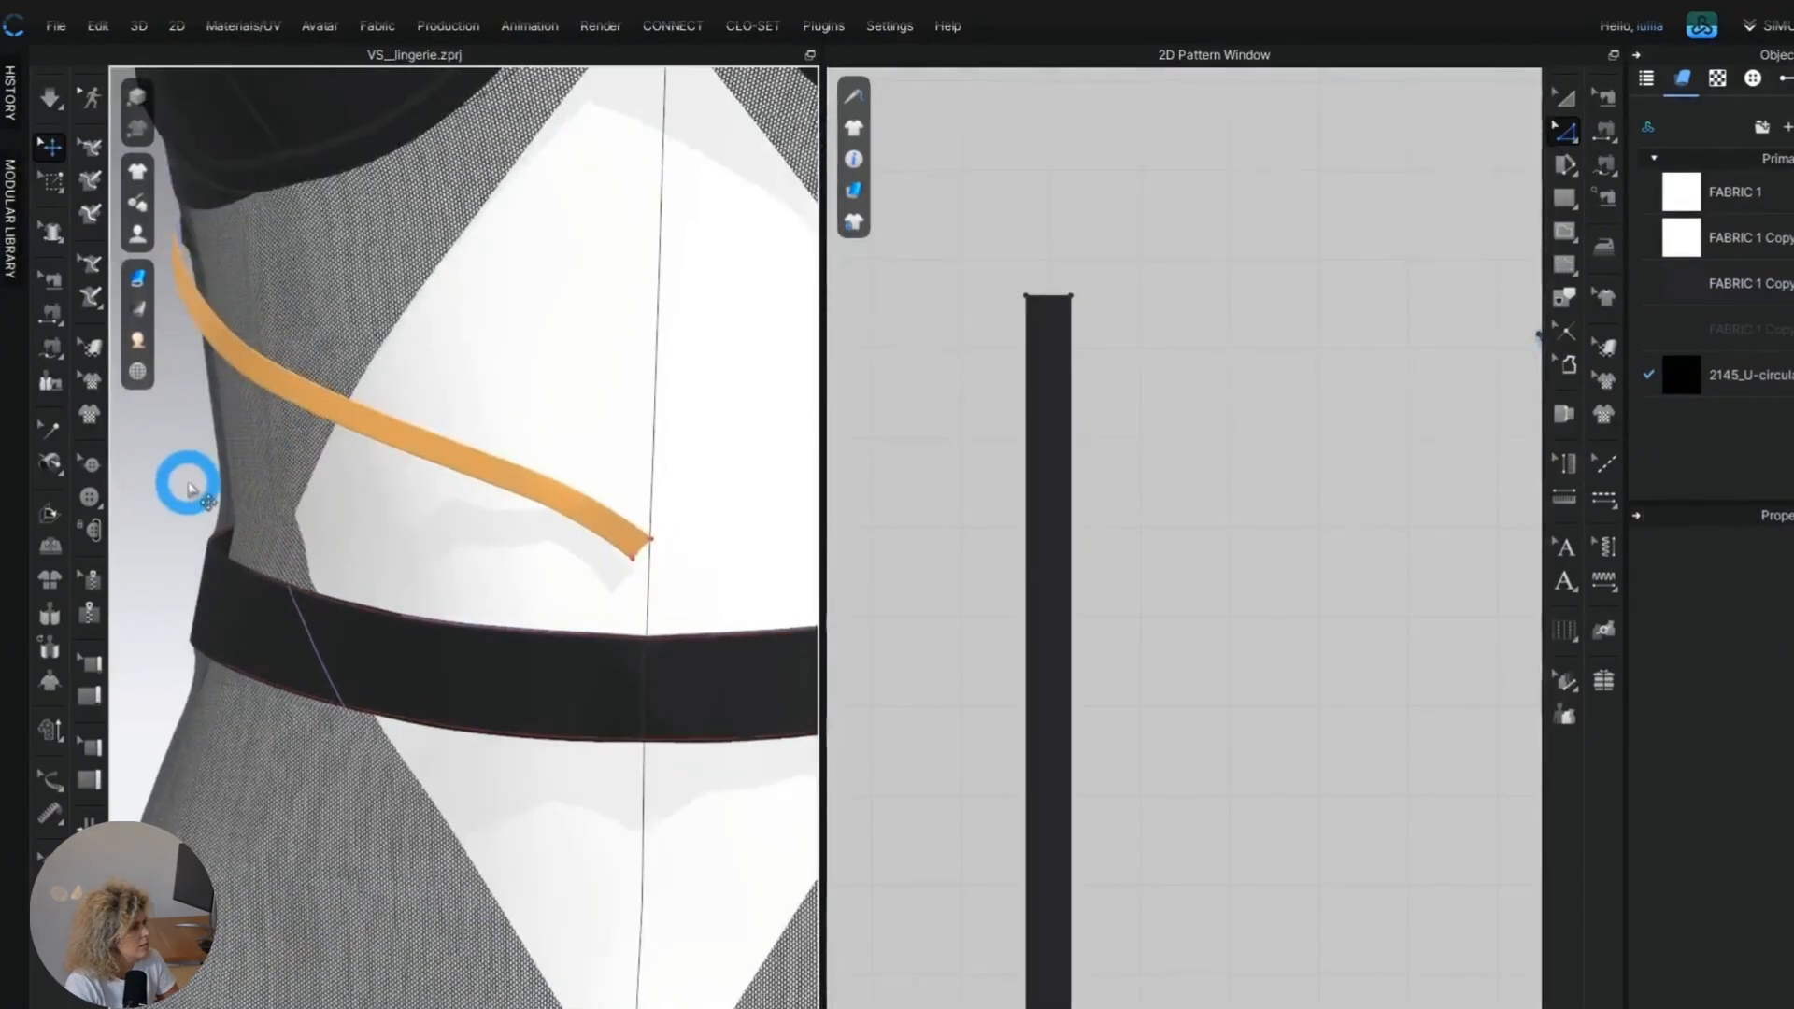
pyautogui.scroll(-5, 496, 589)
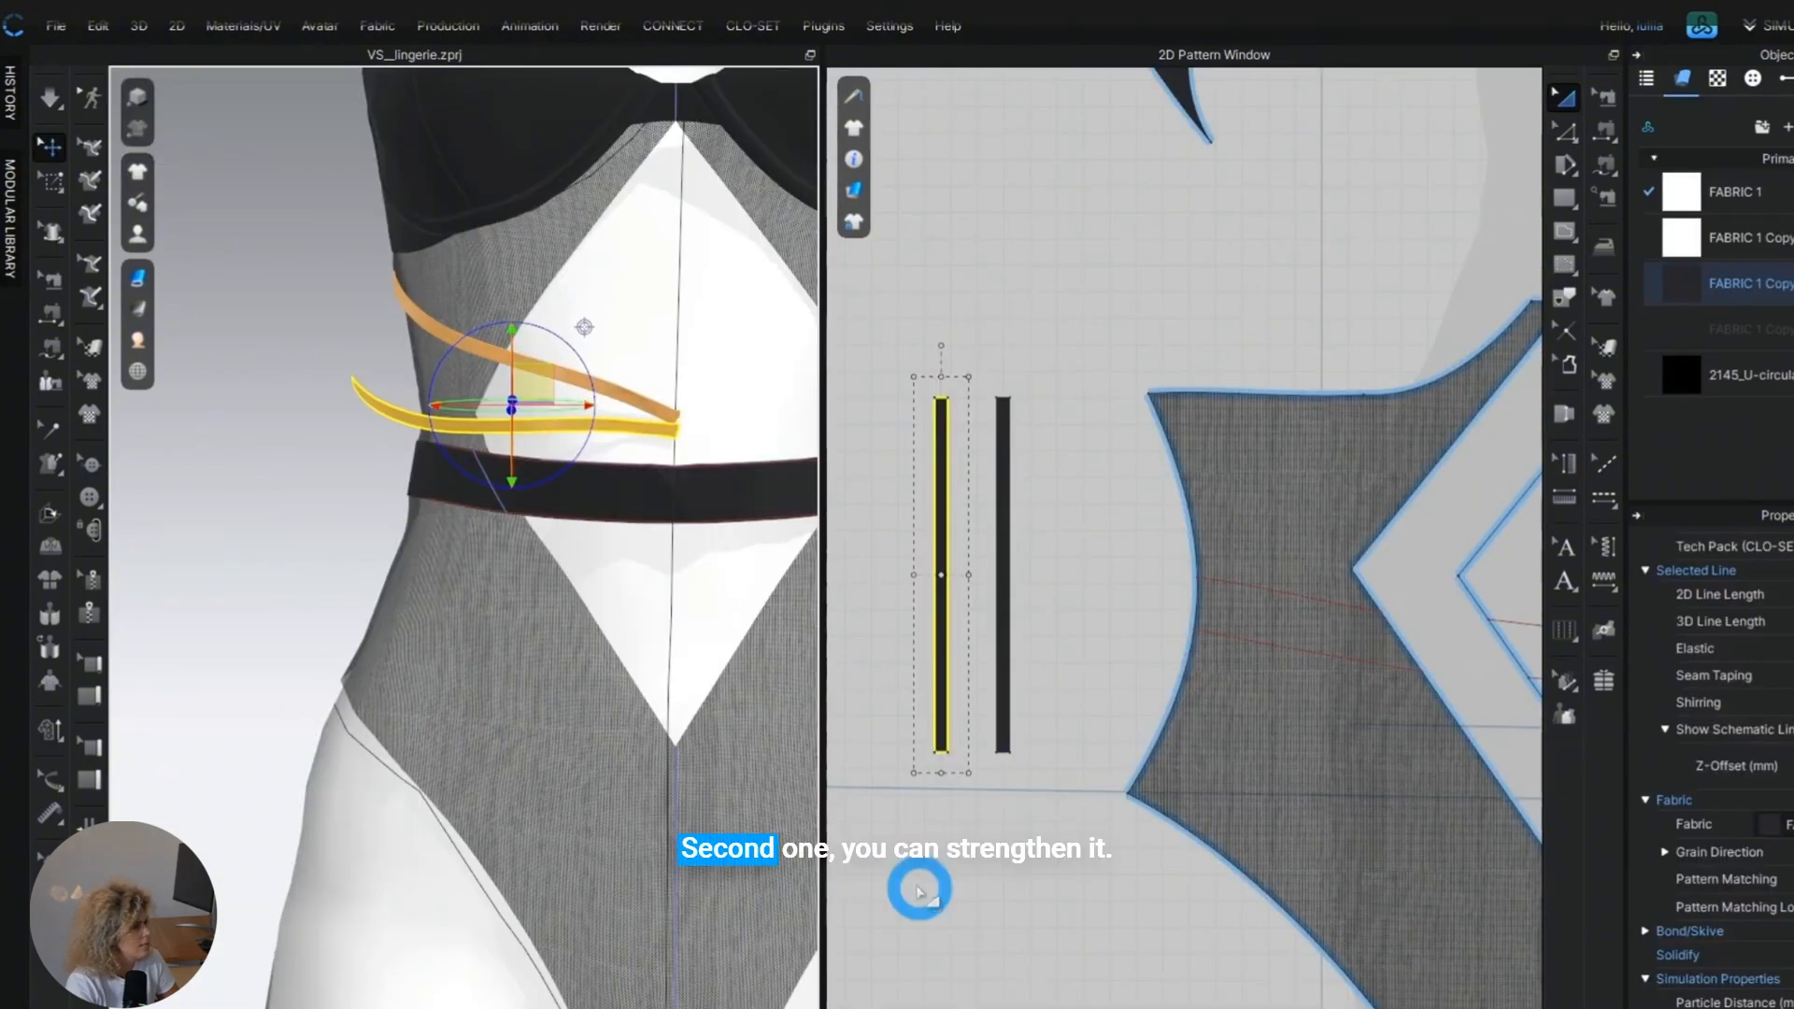
# Compare the two draped straps with the crossing strap layout in the runway reference photo.
pyautogui.moveTo(547, 615); pyautogui.dragTo(725, 629, button='right')
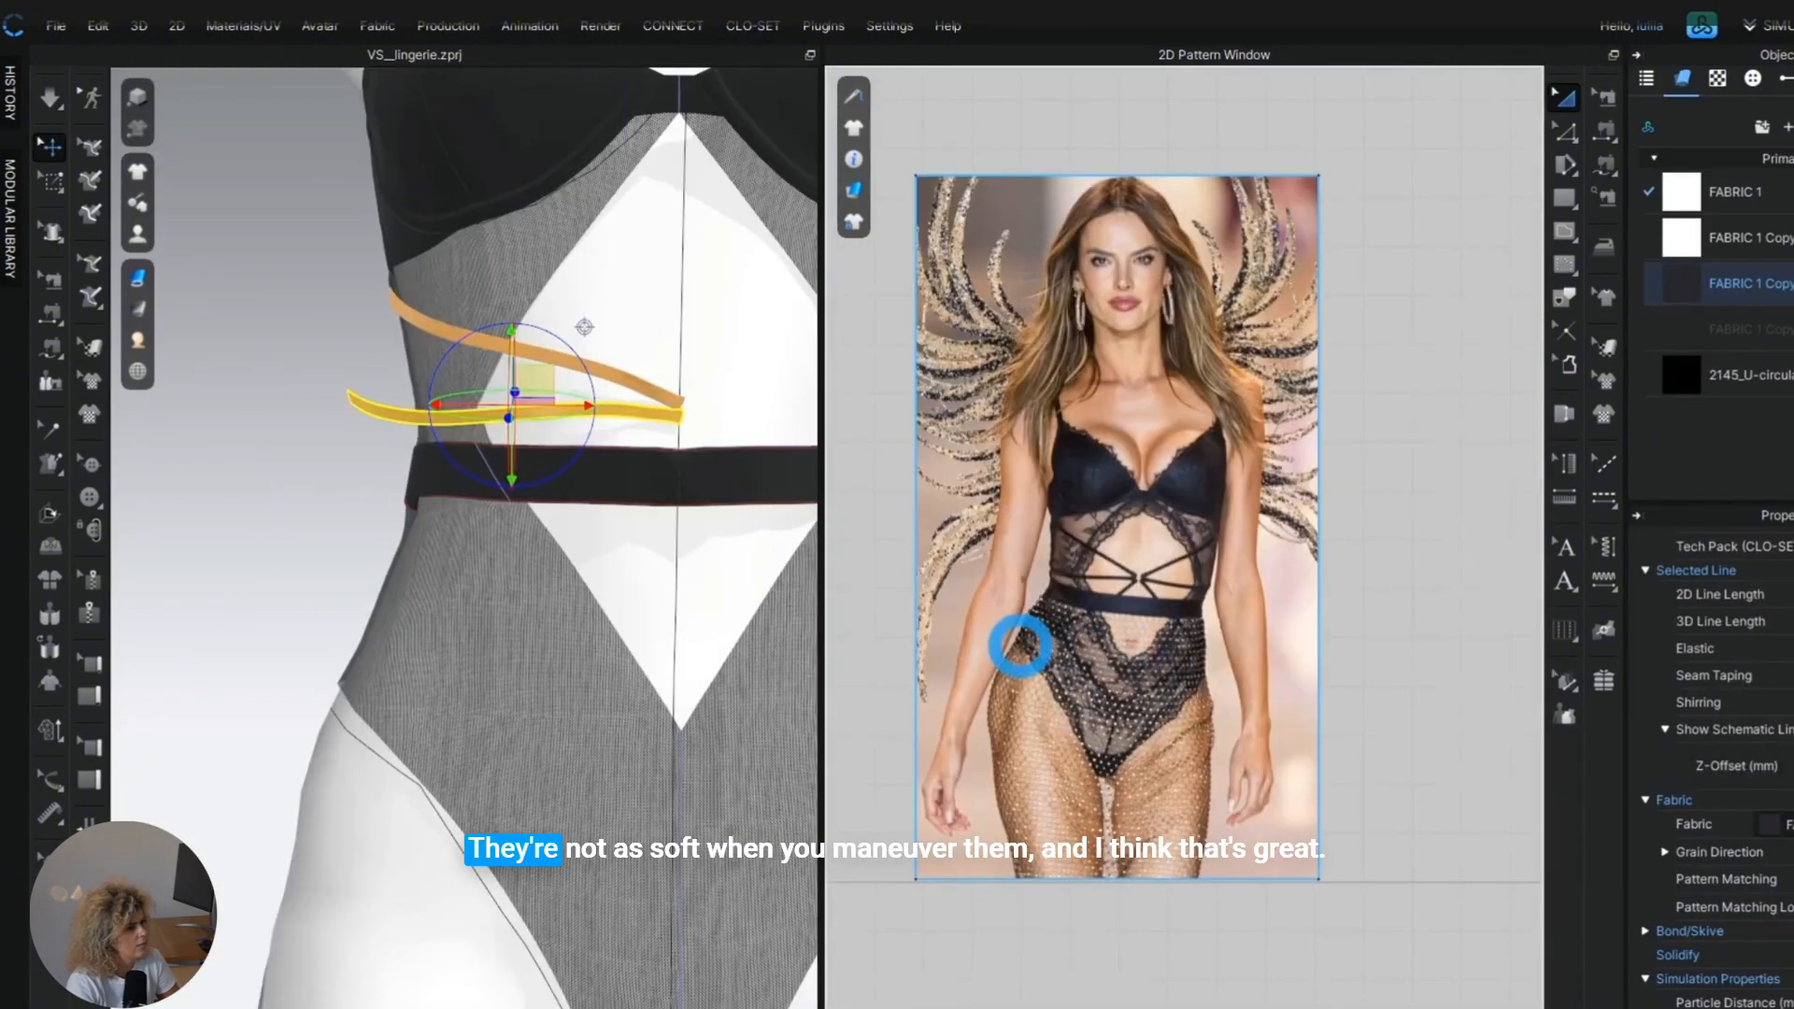
pyautogui.scroll(4, 1021, 644)
pyautogui.moveTo(388, 492); pyautogui.dragTo(436, 546, button='middle')
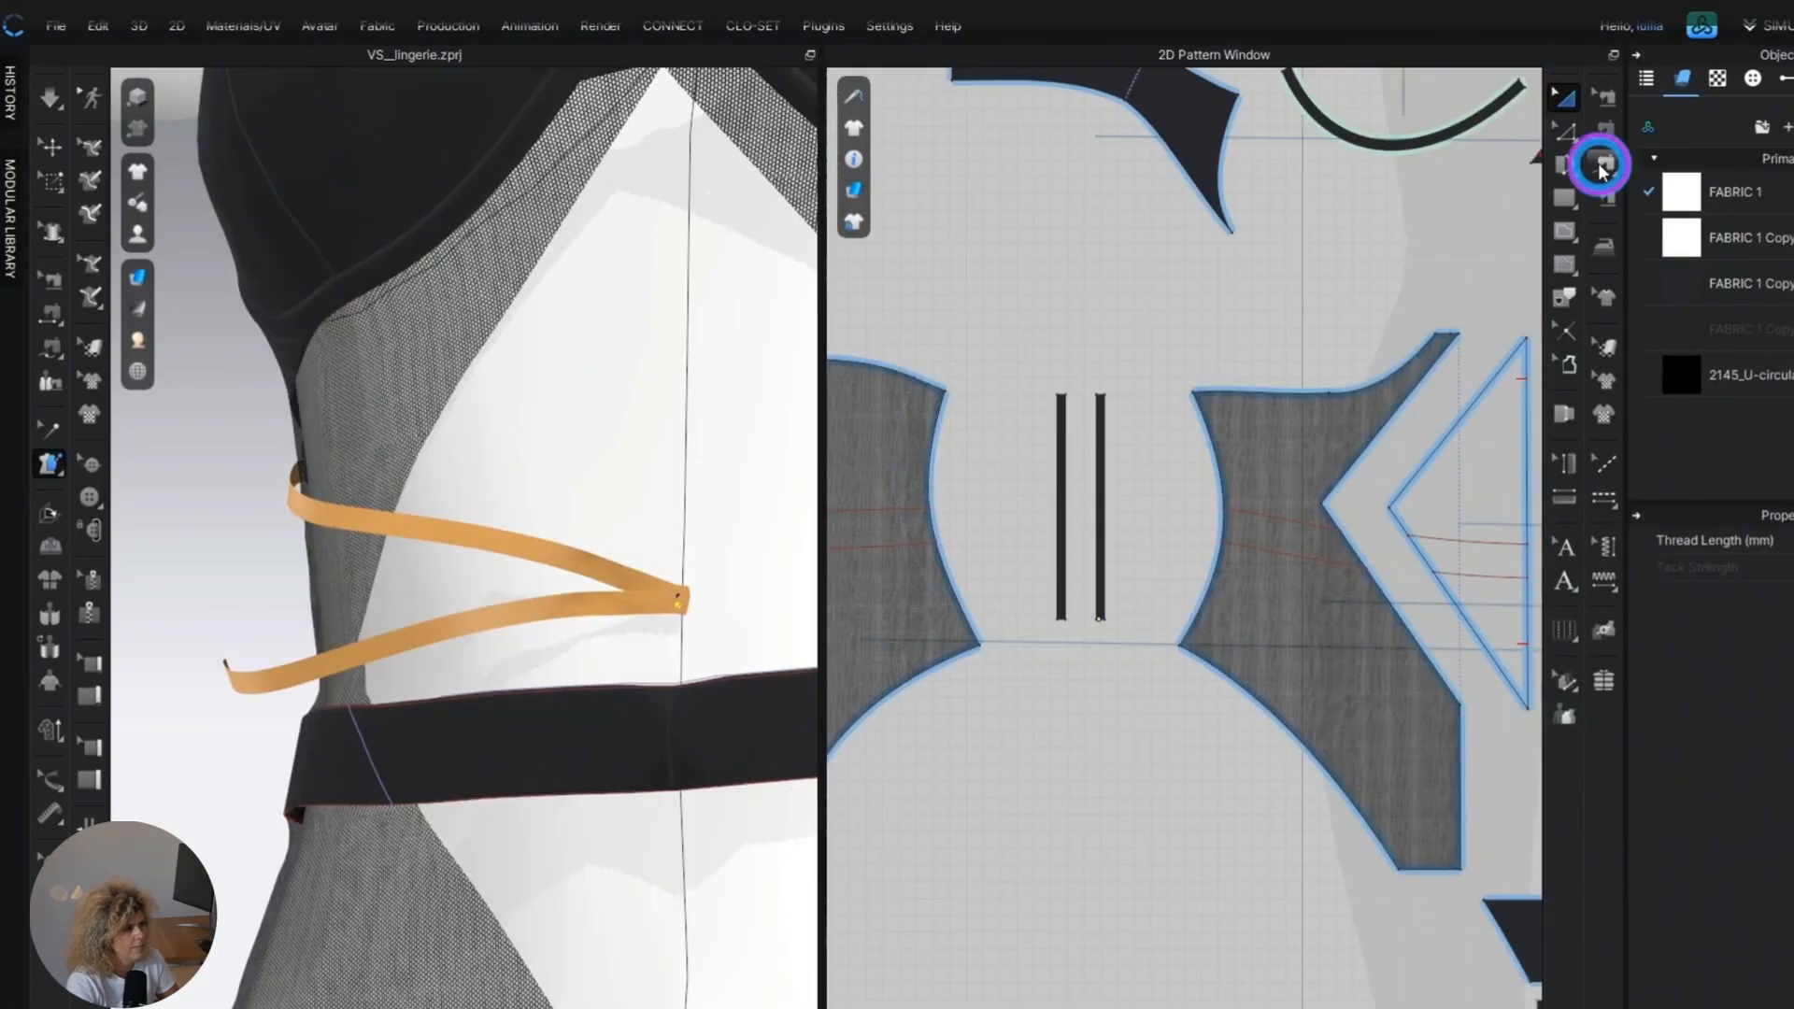
# Simulate the two strengthened straps over the frozen outer front panel and bring their ends together at the centre front.
pyautogui.scroll(3, 1053, 407)
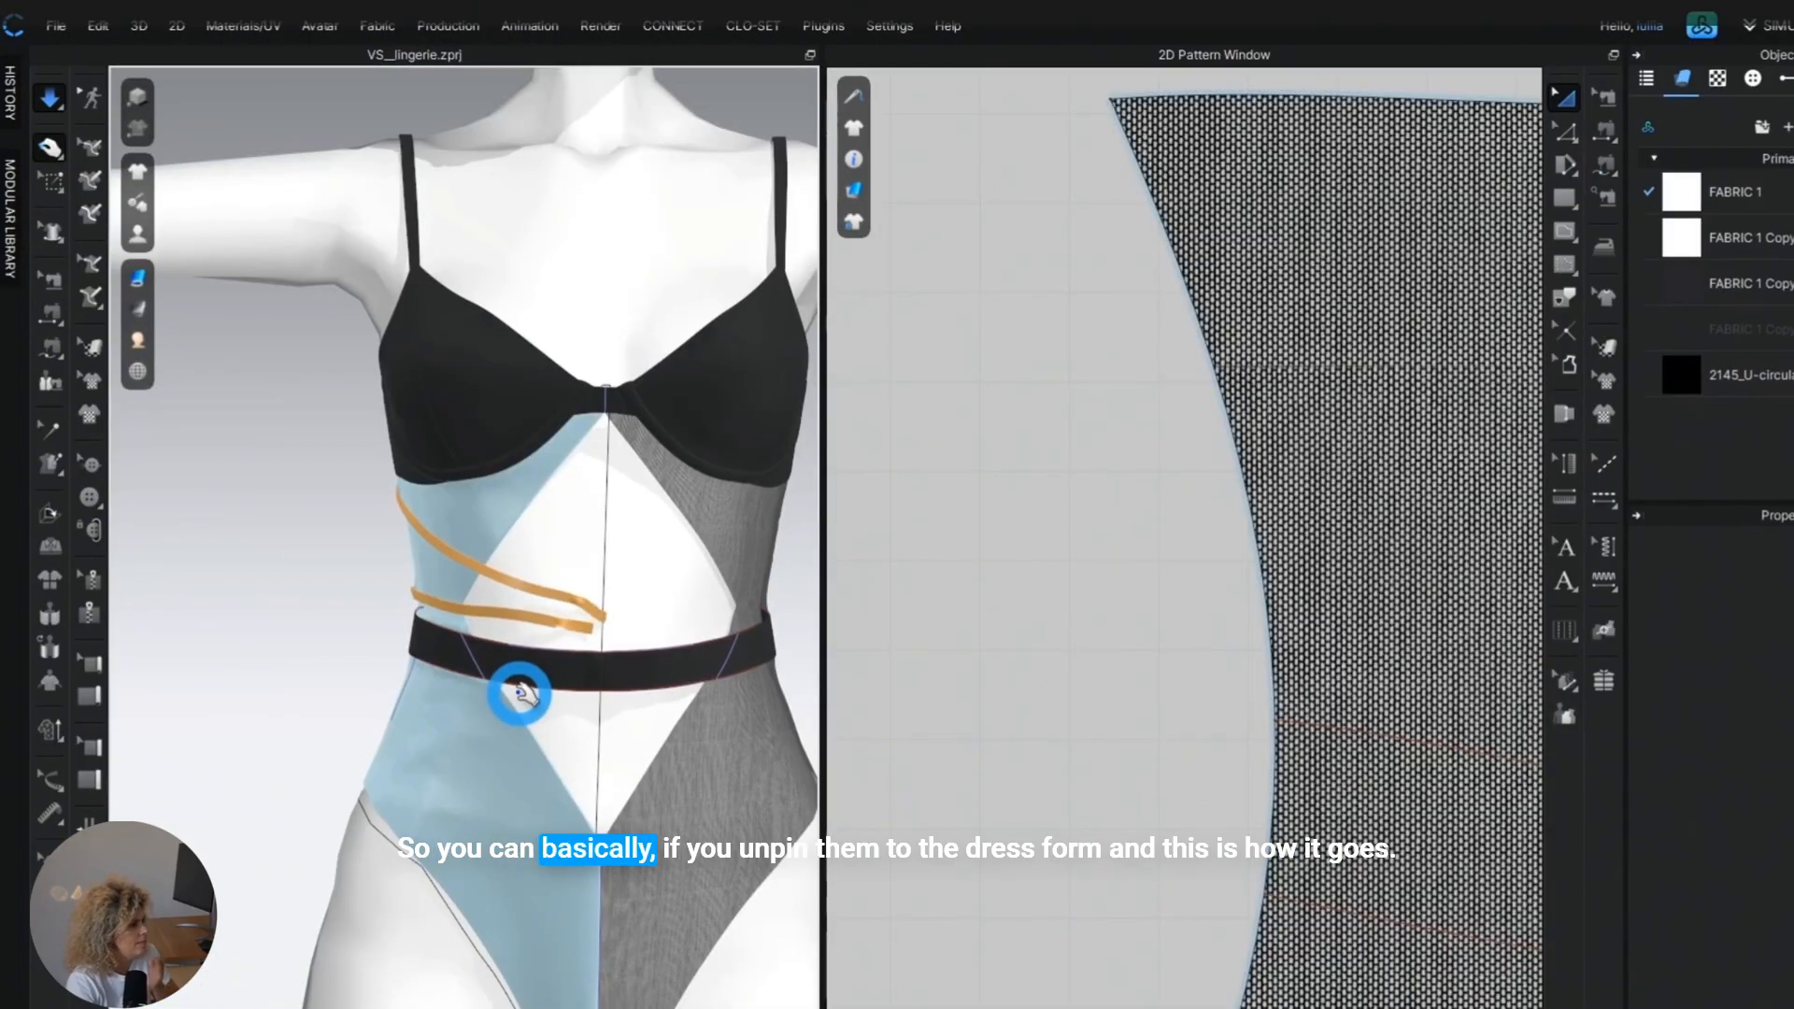
pyautogui.scroll(2, 504, 672)
pyautogui.moveTo(504, 672); pyautogui.dragTo(671, 647, button='right')
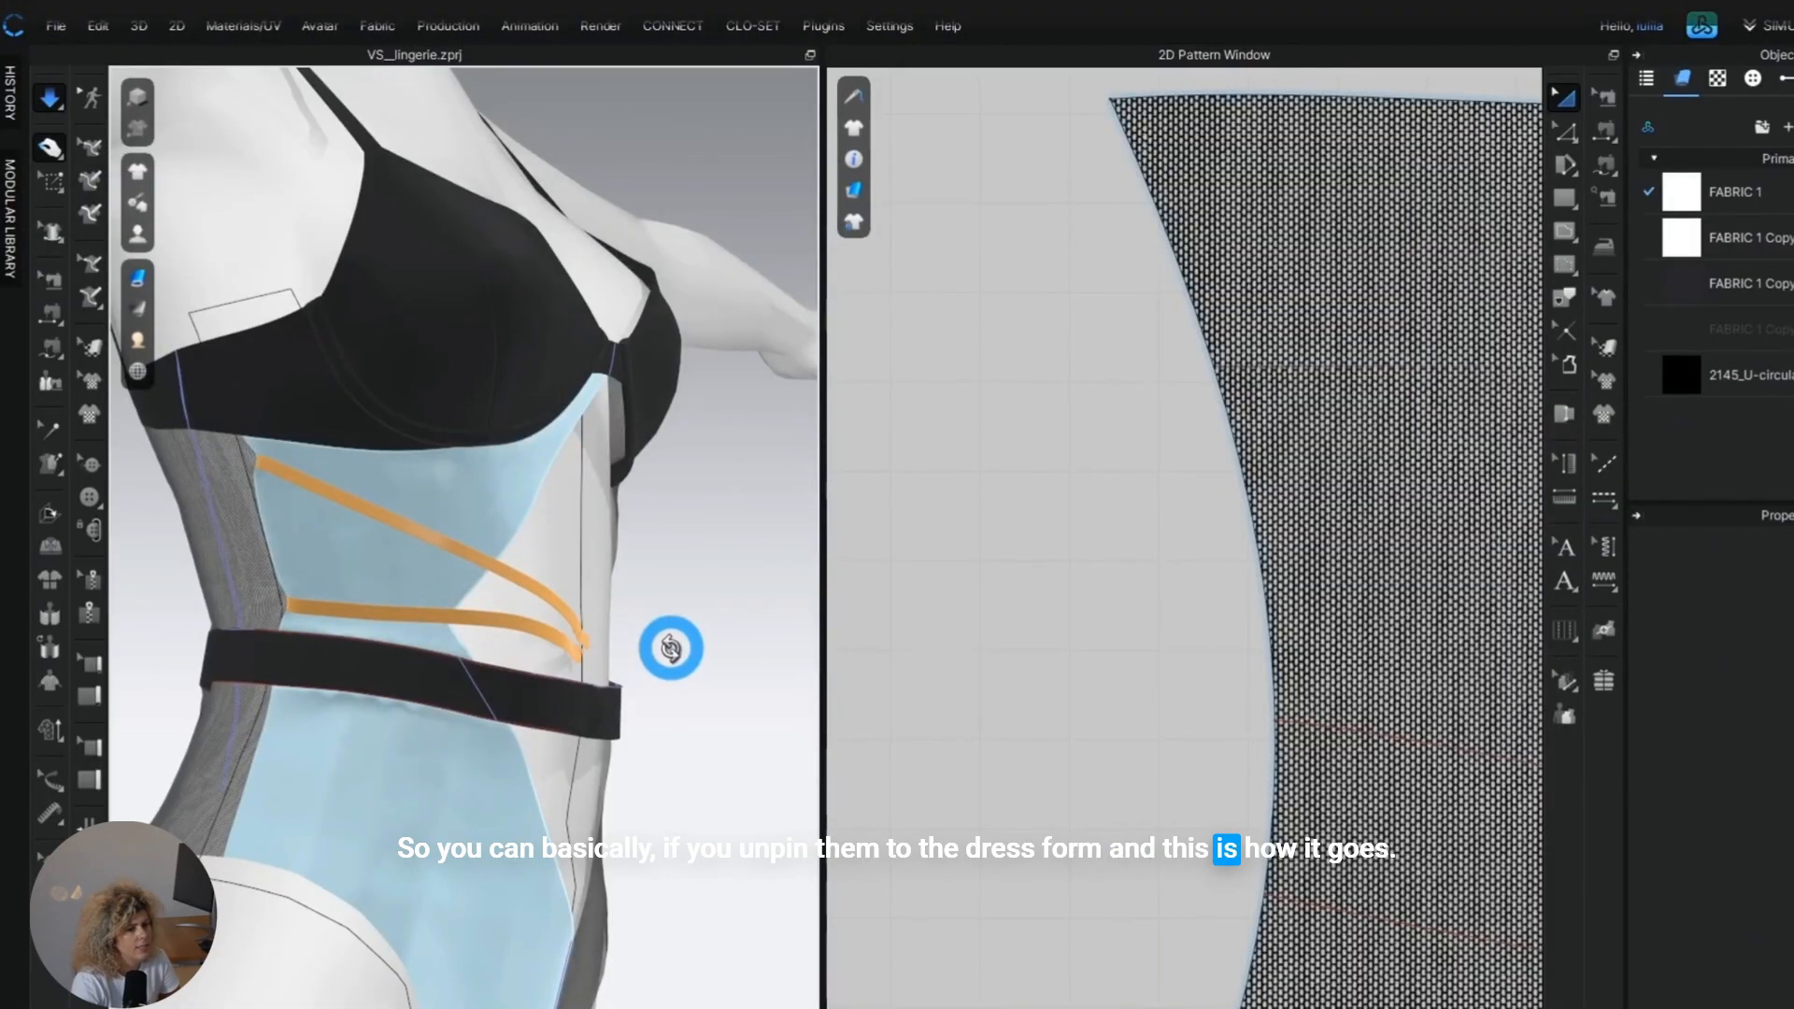
pyautogui.click(604, 595)
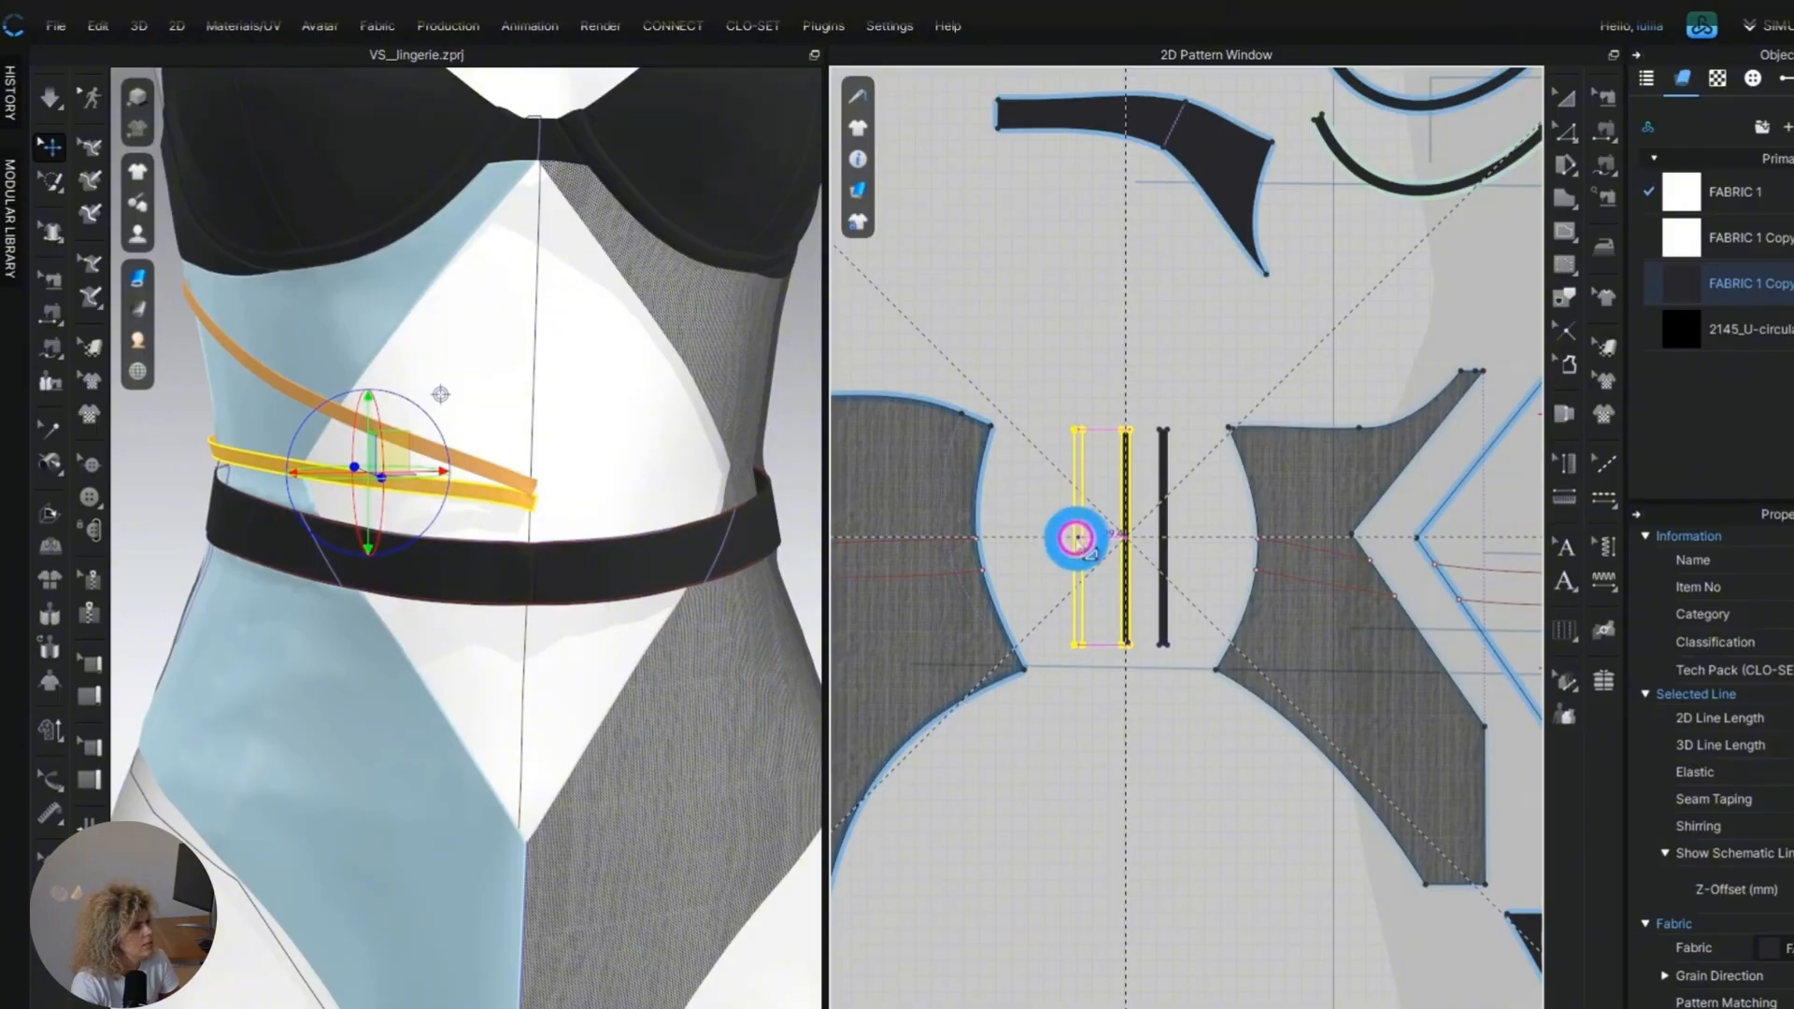
# Add a third copy of the strap beside the other two and wrap it from the side seam below the waistband to the centre front.
pyautogui.click(1074, 534)
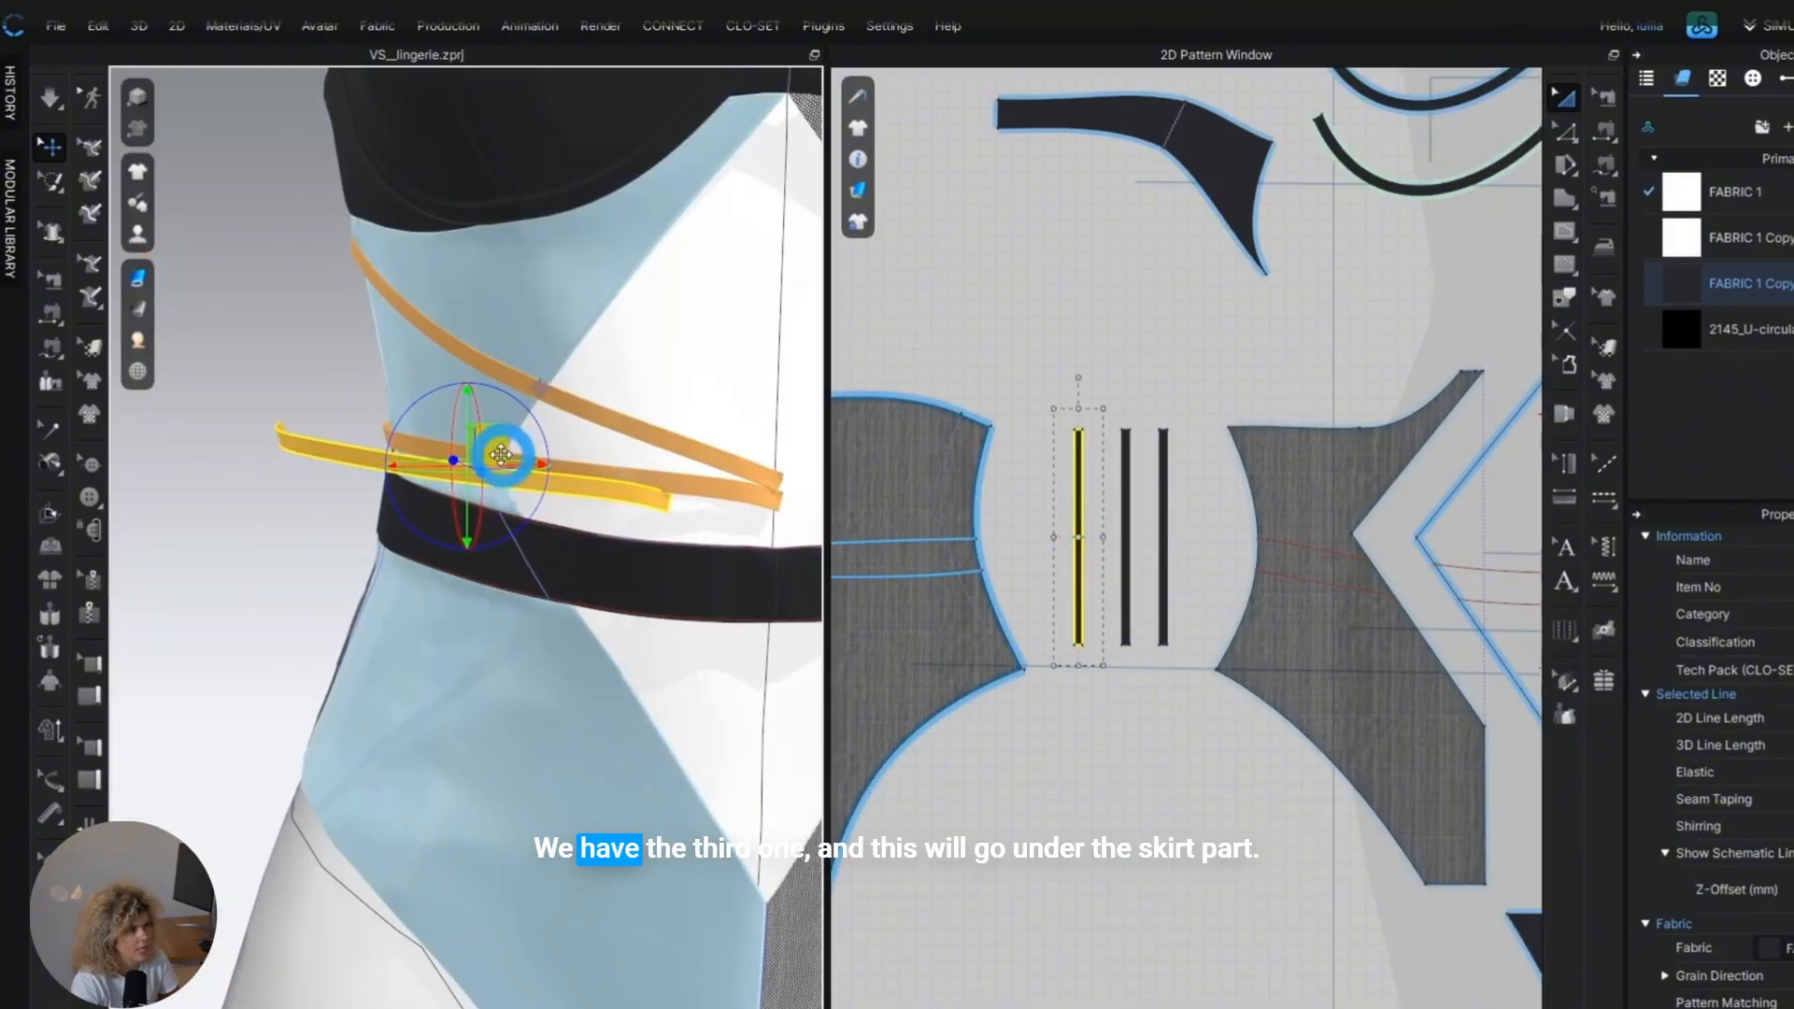
pyautogui.moveTo(501, 455); pyautogui.dragTo(628, 492)
pyautogui.click(1119, 819)
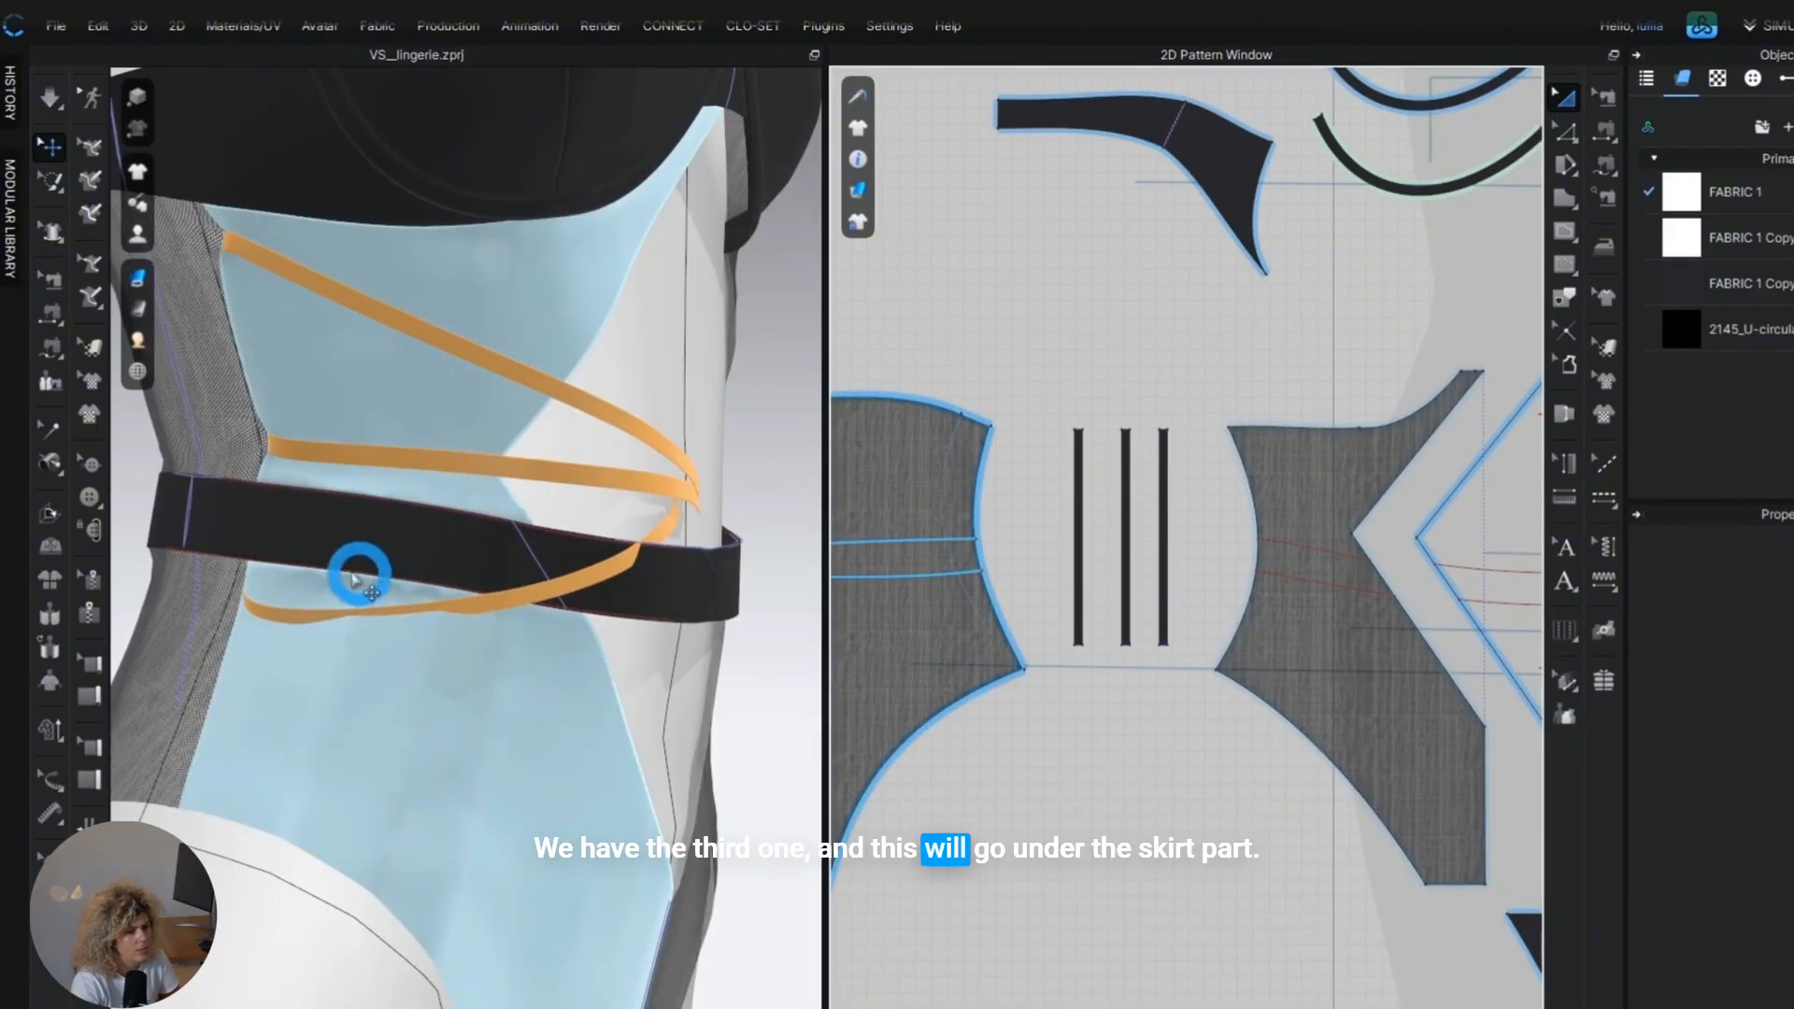
# Put both waistband halves on the first layer and simulate the waistband over the third strap.
pyautogui.click(1053, 713)
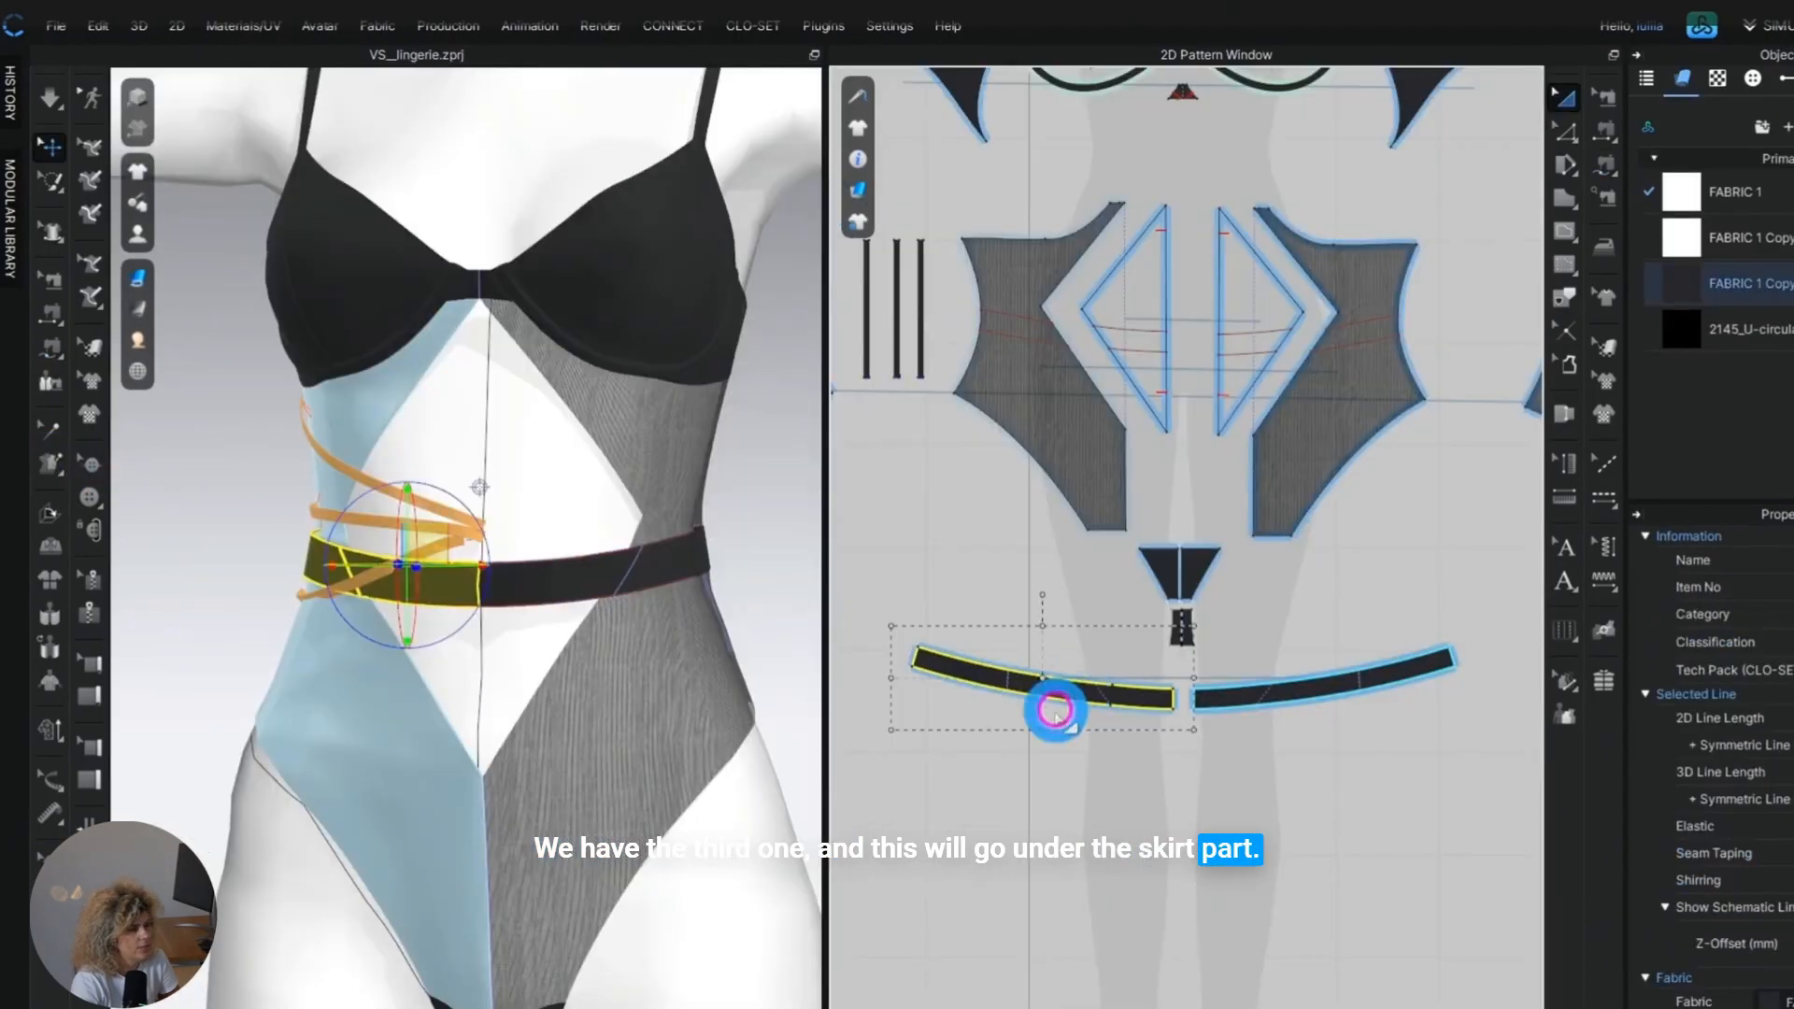
pyautogui.click(1345, 689)
pyautogui.click(489, 777)
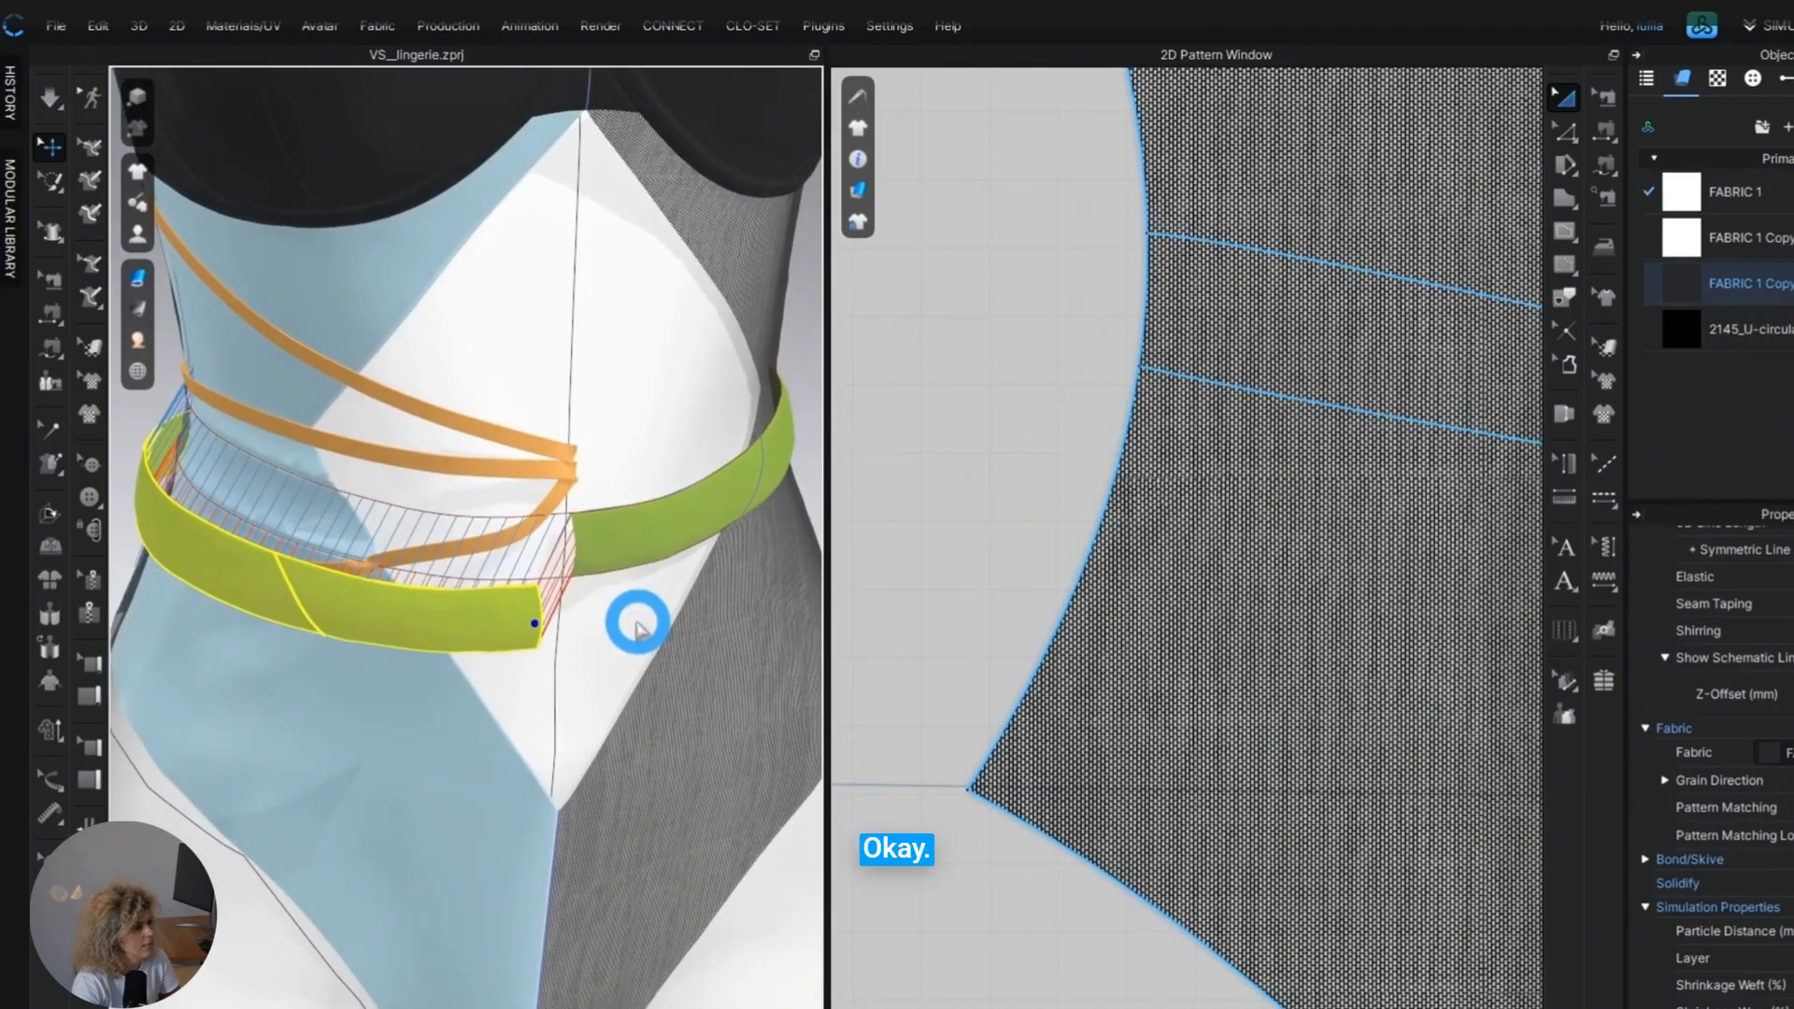
pyautogui.click(635, 626)
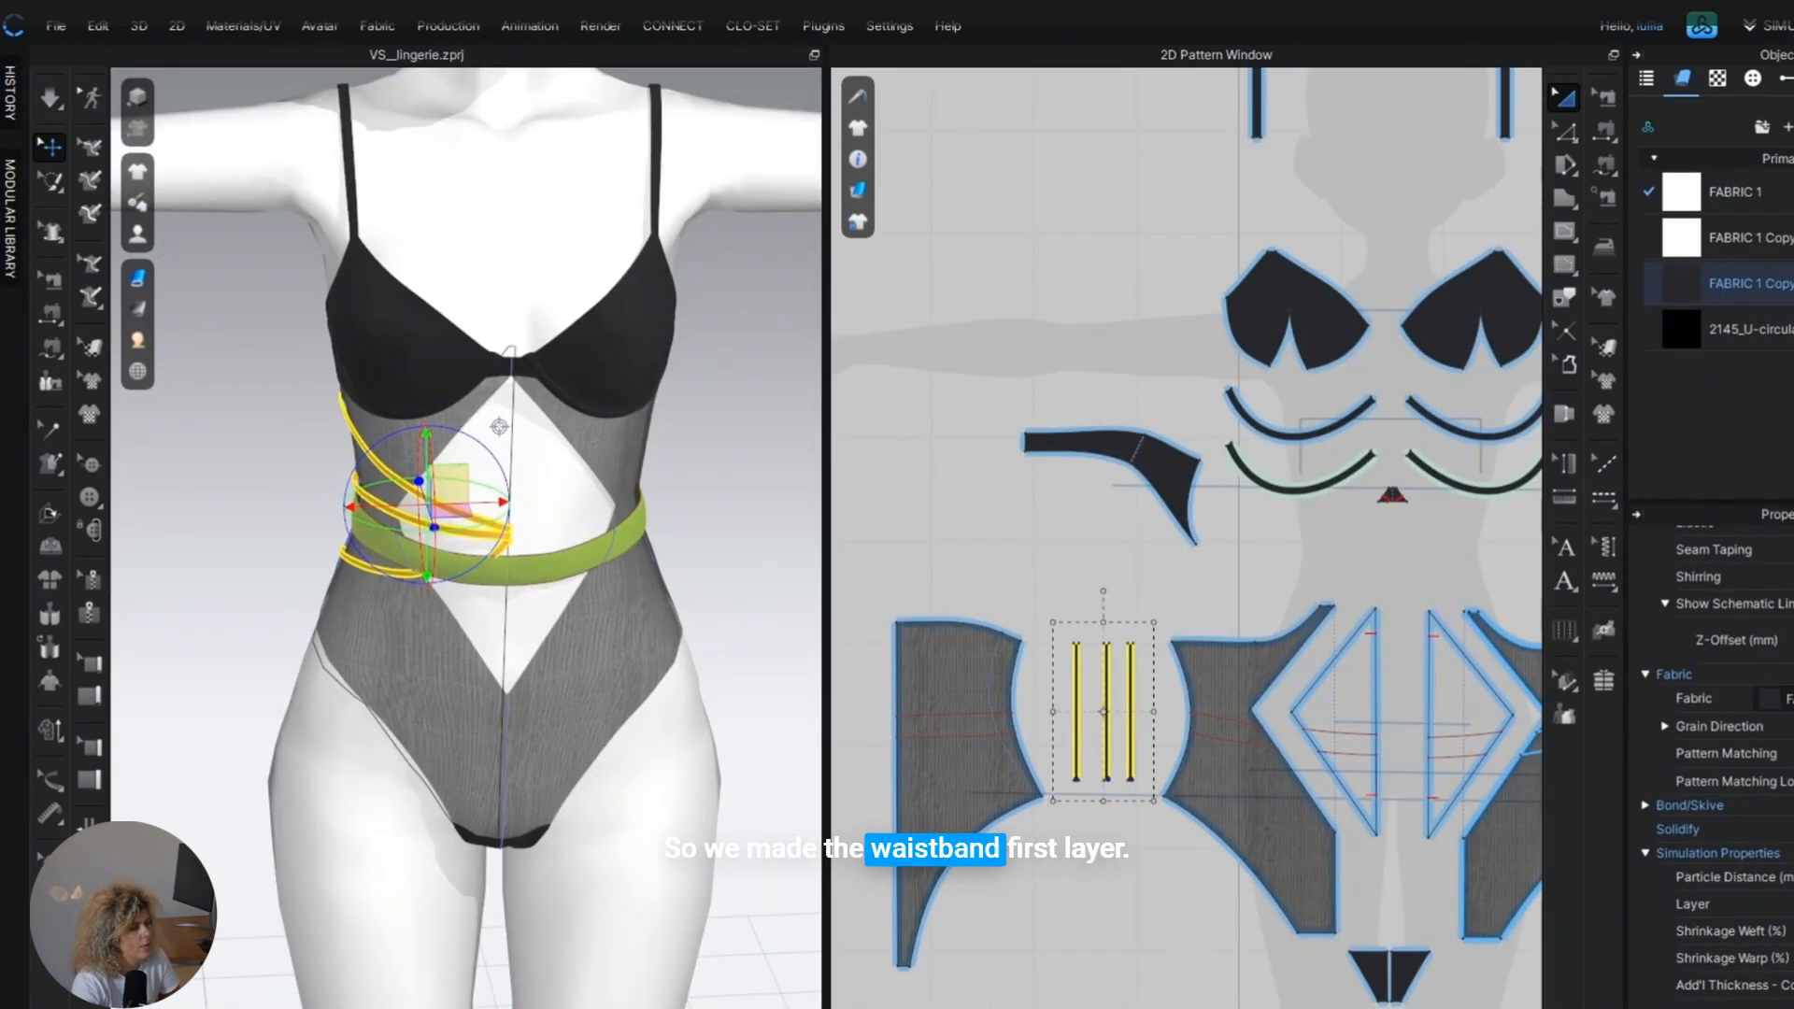
# Deactivate the waistband and simulate the three straps without it.
pyautogui.click(1116, 930)
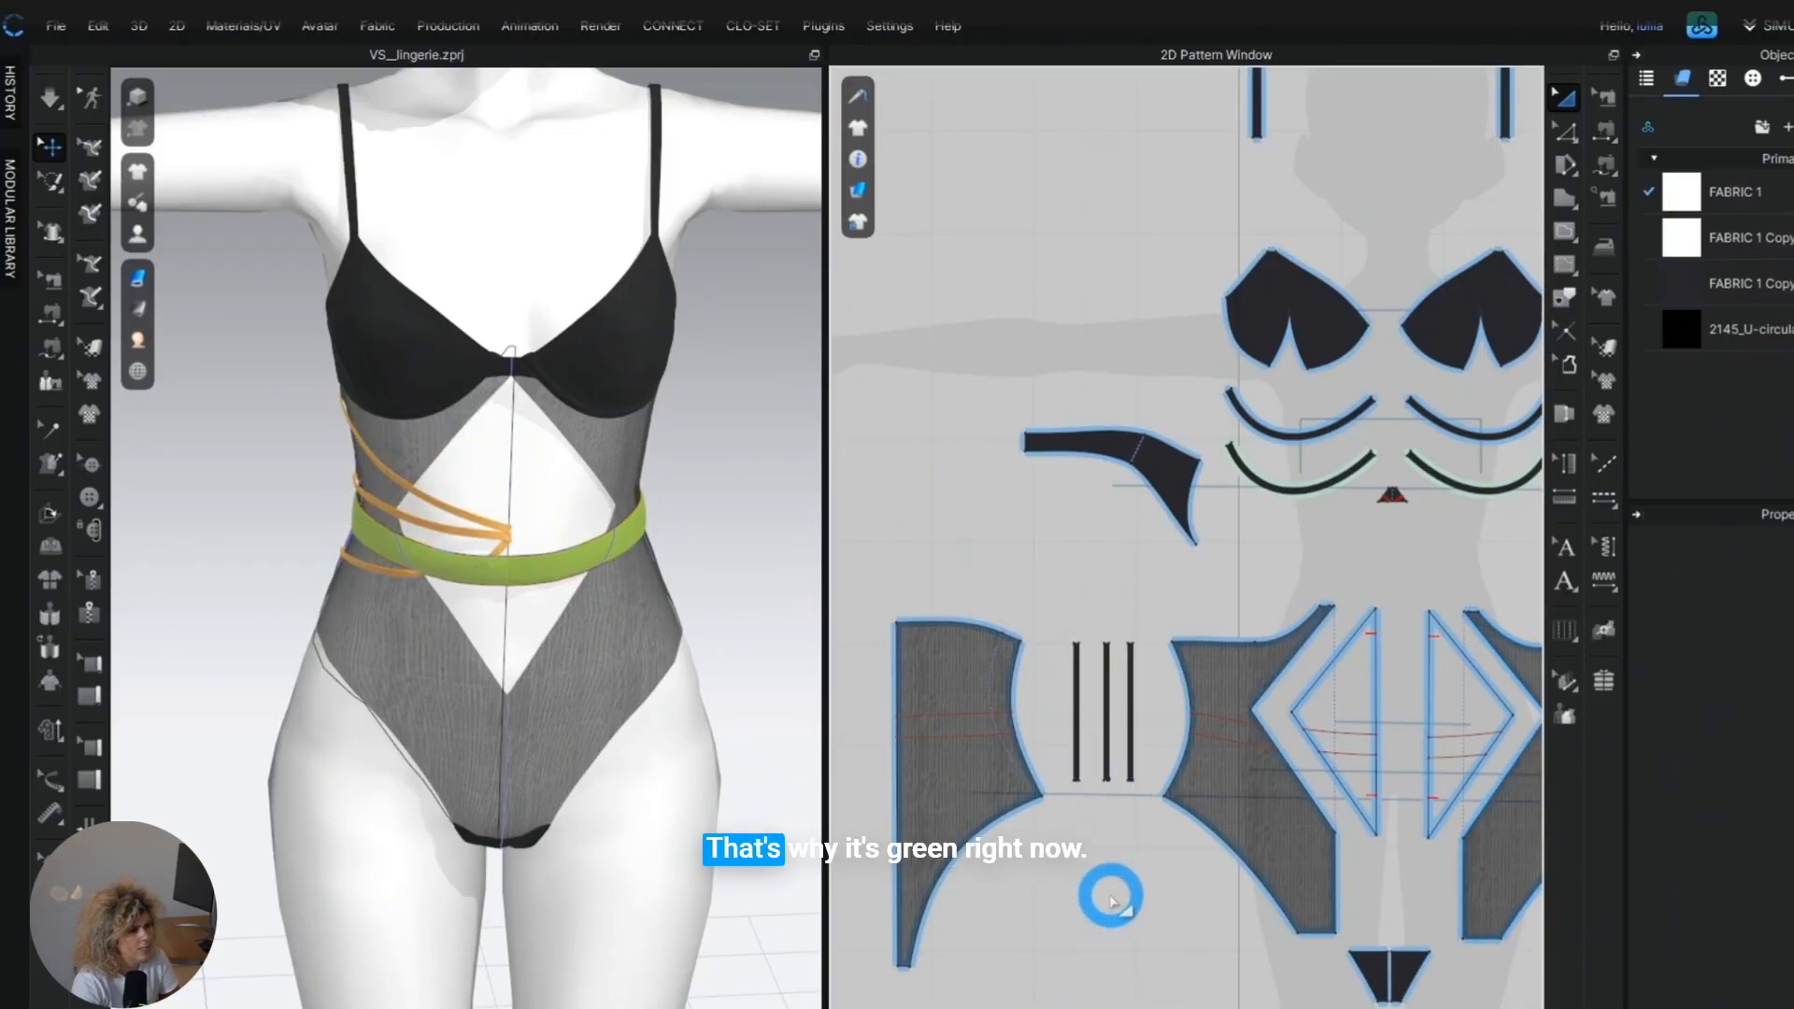
pyautogui.moveTo(1322, 896); pyautogui.dragTo(1061, 648, button='right')
pyautogui.click(1053, 674)
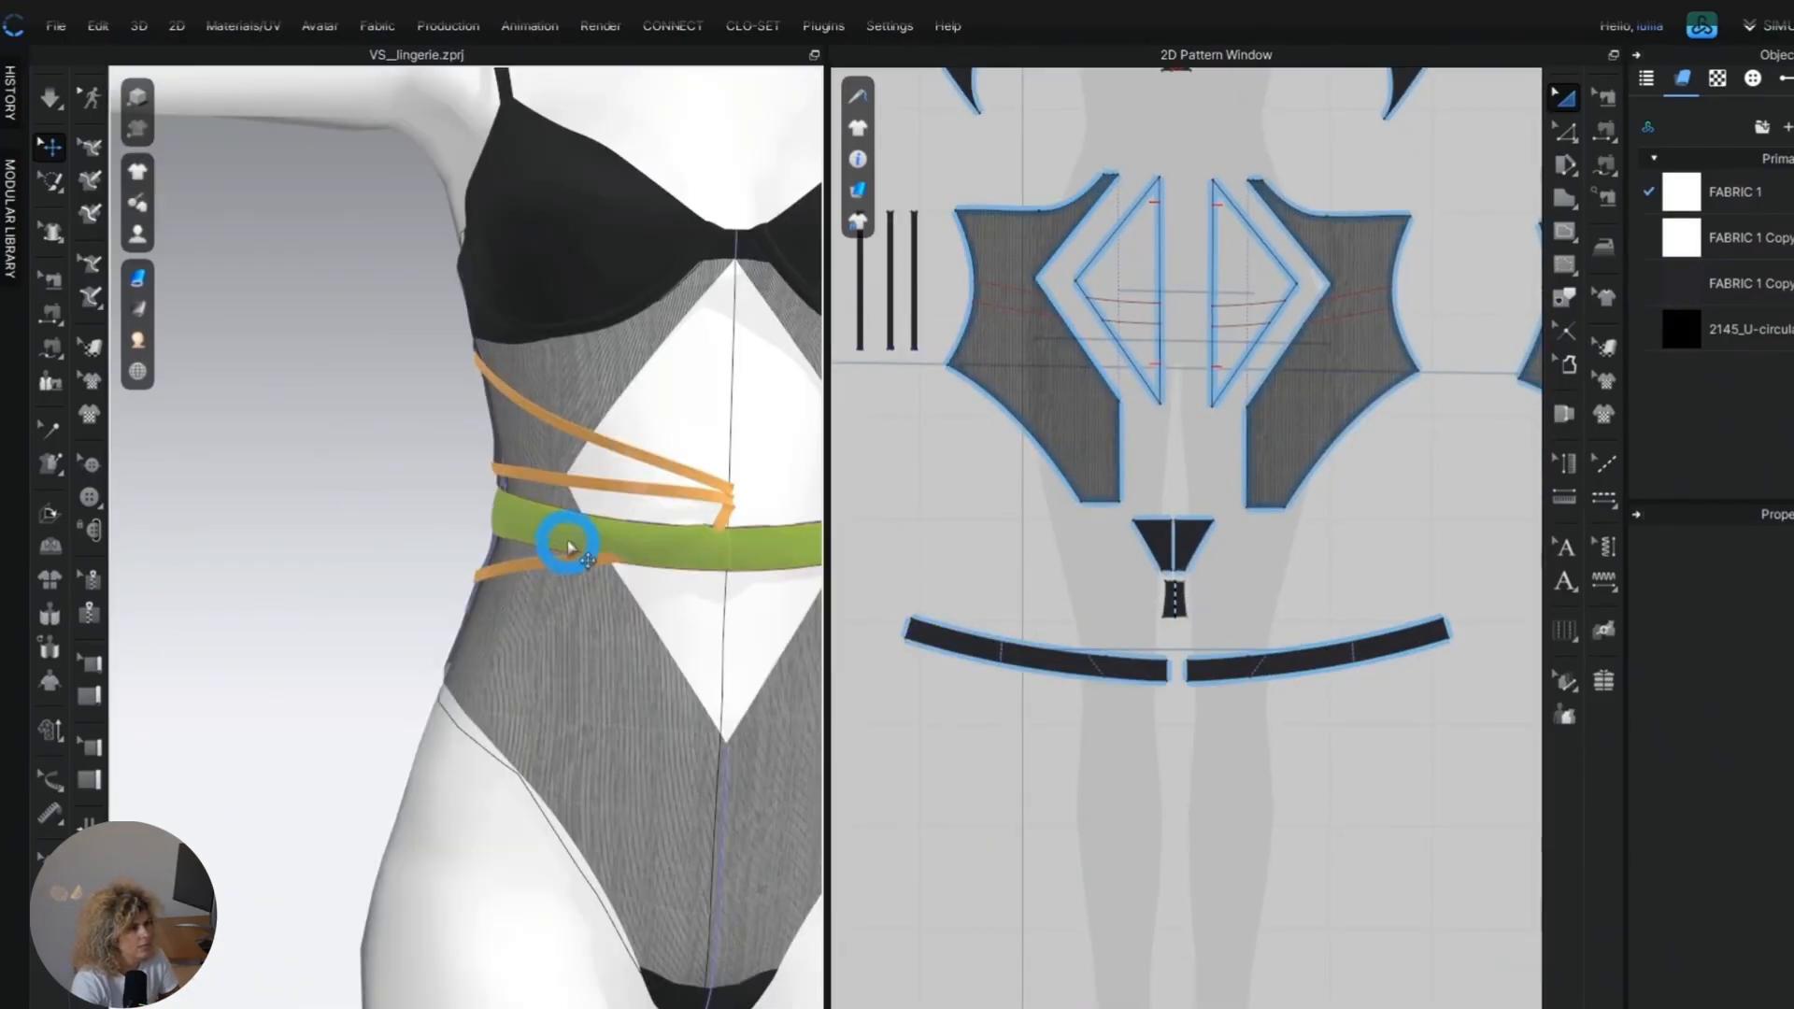
pyautogui.click(703, 552)
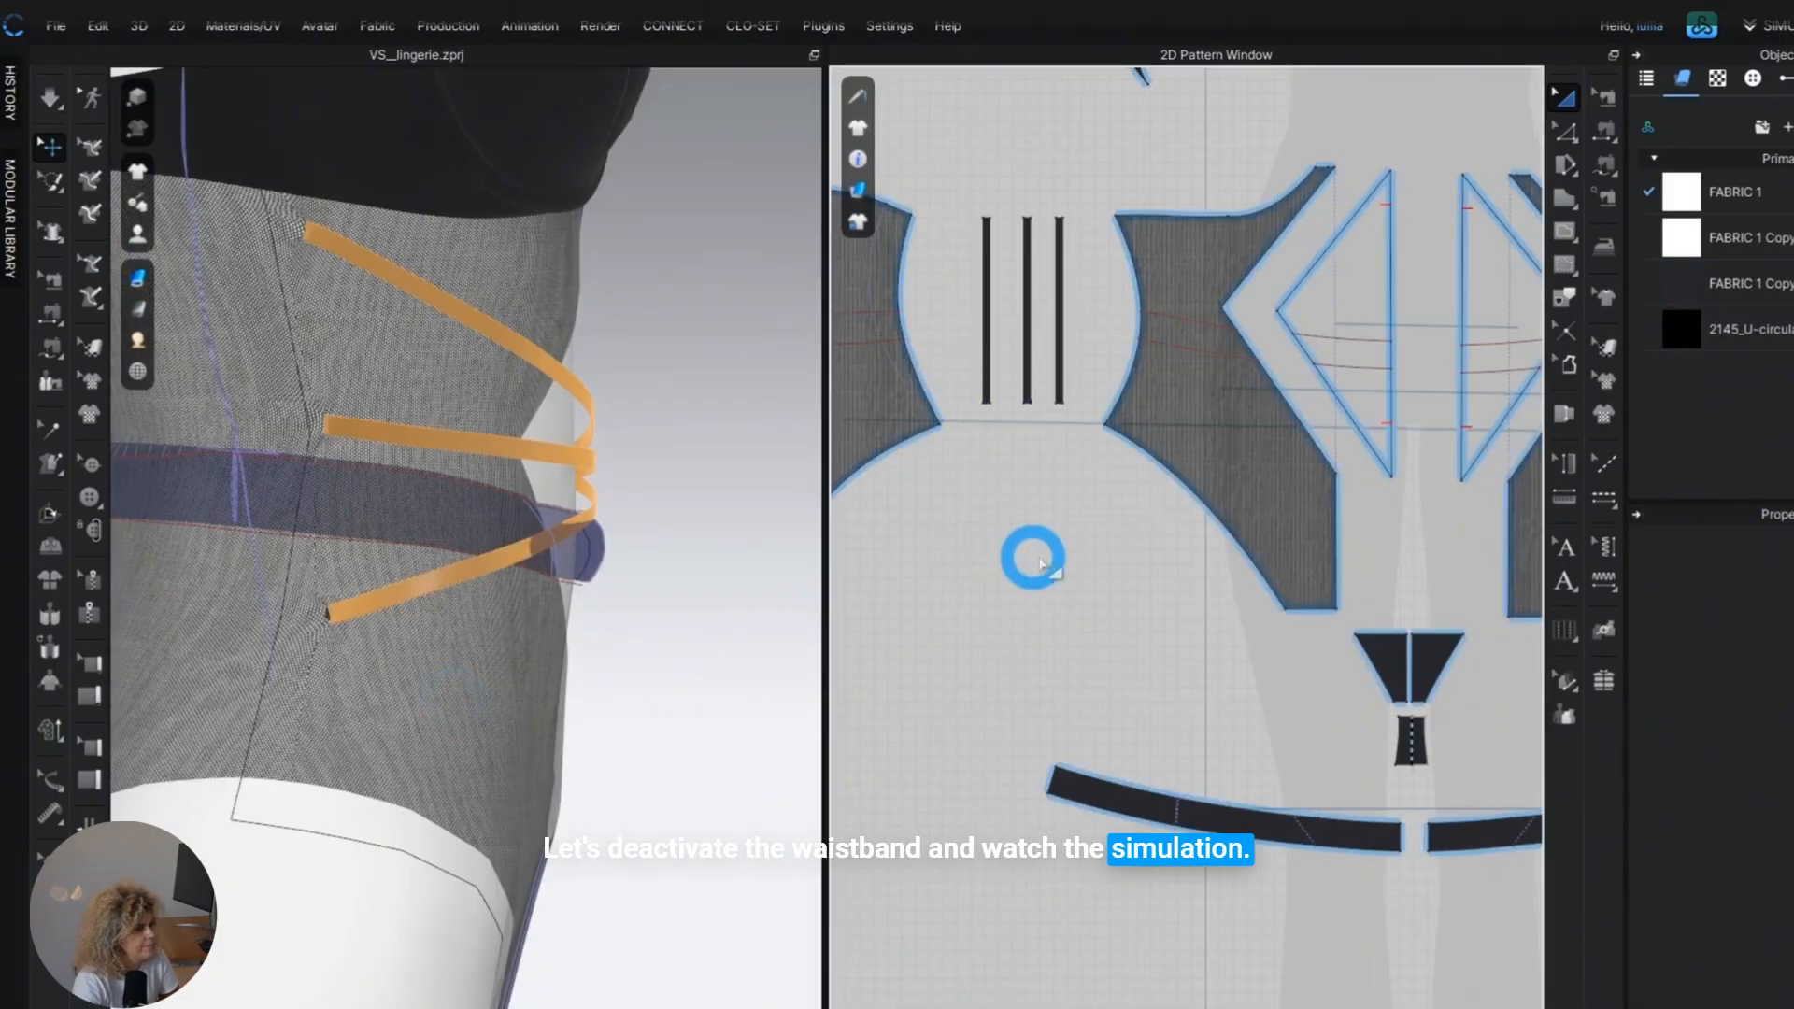
# Slide the lowest strap's seam slightly down the front panel's side edge and simulate the strap in its new position.
pyautogui.click(1603, 96)
pyautogui.moveTo(1346, 617); pyautogui.dragTo(1309, 769, button='middle')
pyautogui.scroll(5, 1129, 496)
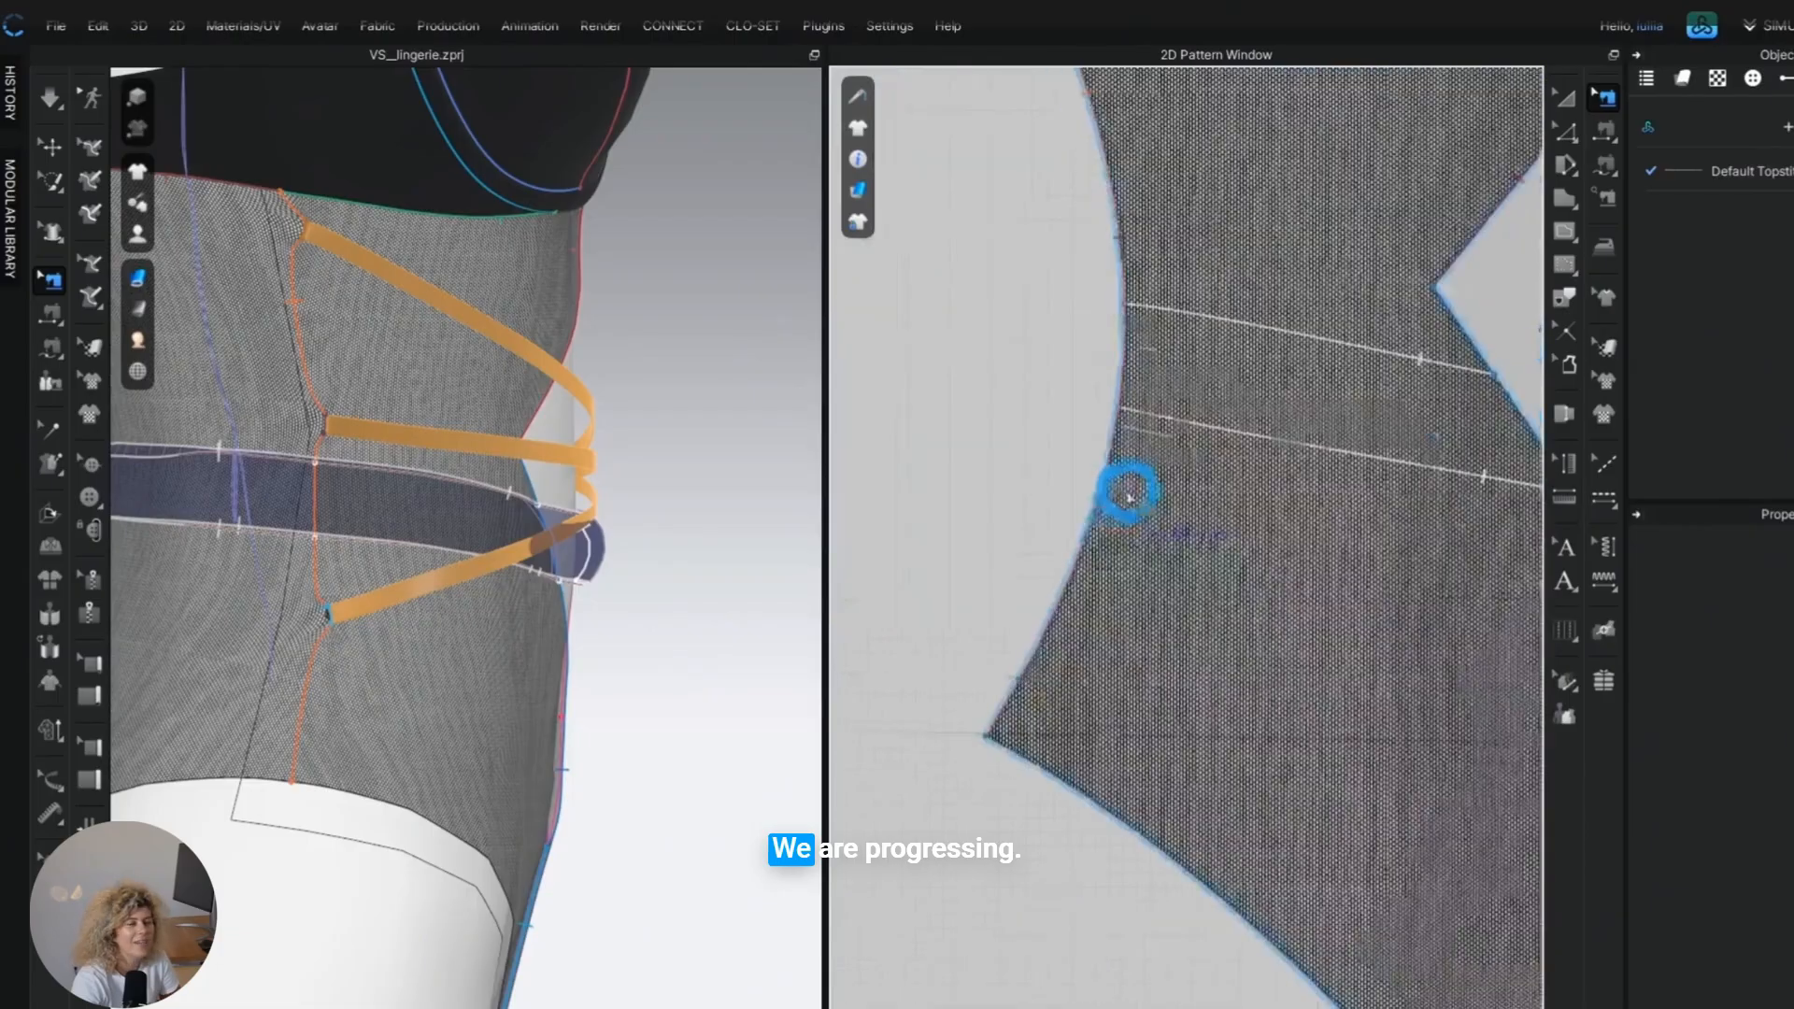
pyautogui.click(1083, 523)
pyautogui.scroll(2, 1102, 486)
pyautogui.moveTo(1103, 487); pyautogui.dragTo(1086, 506)
pyautogui.press('space')
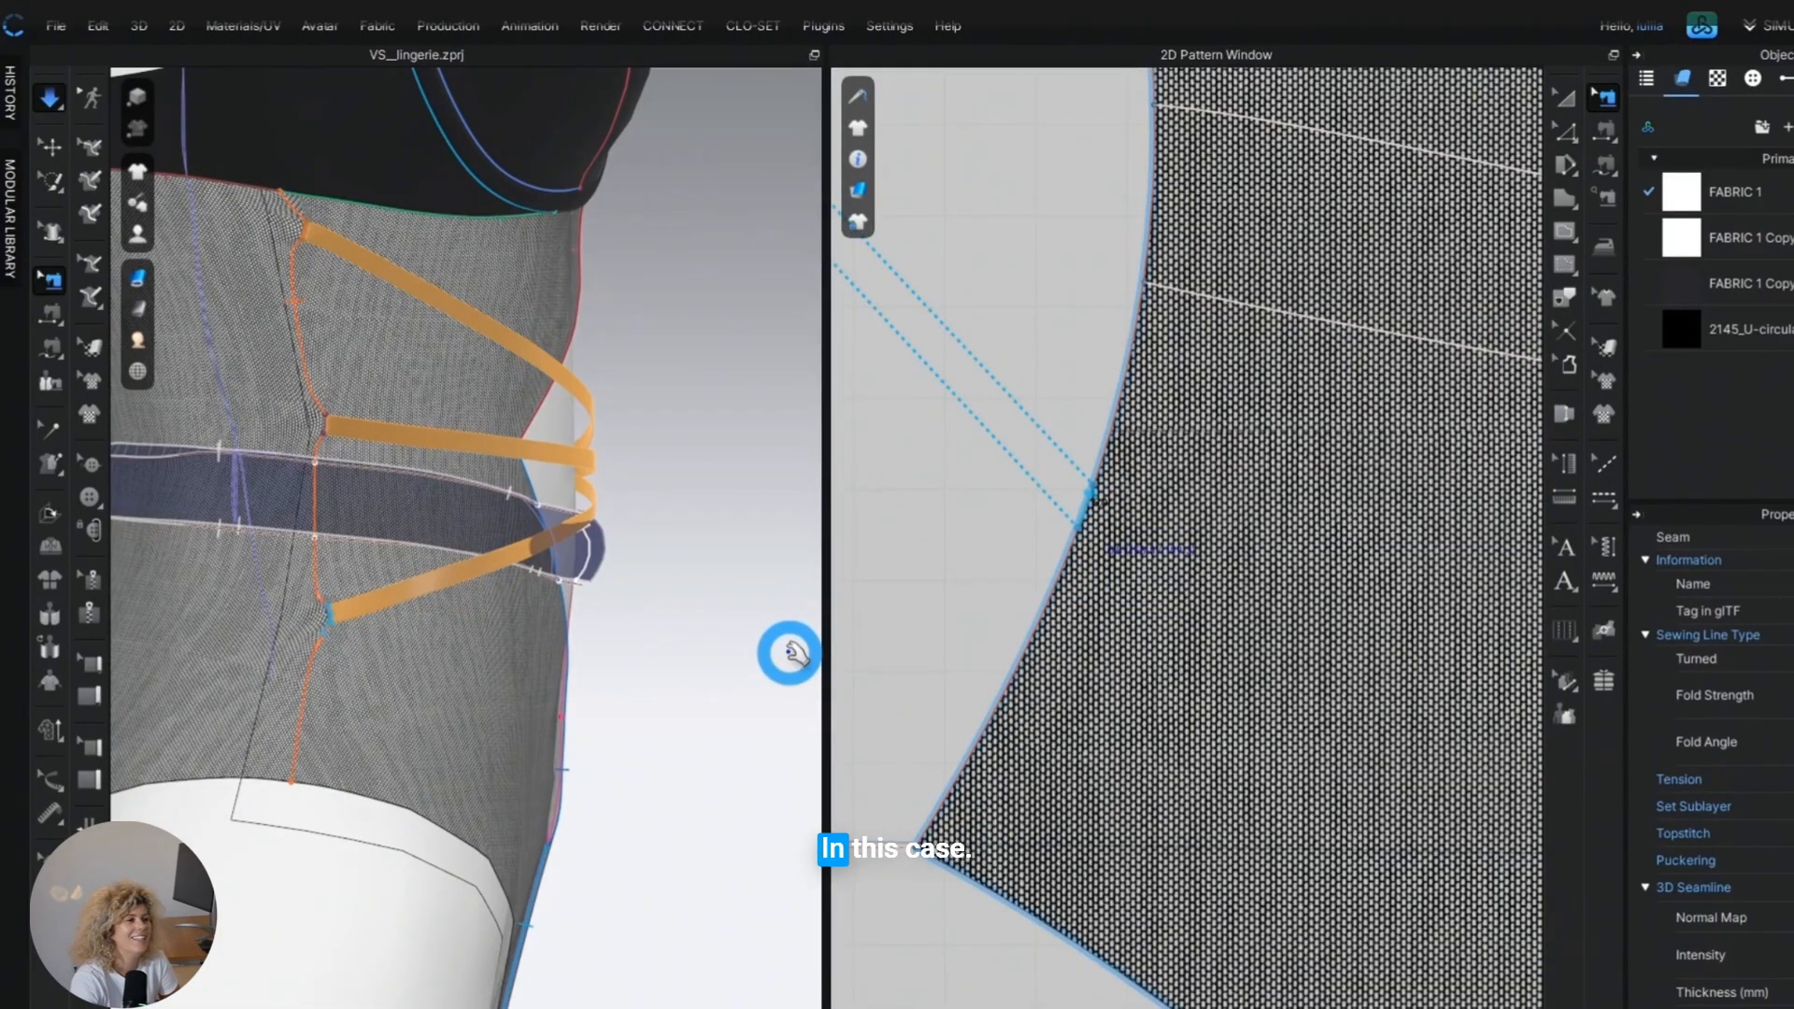
pyautogui.press('q')
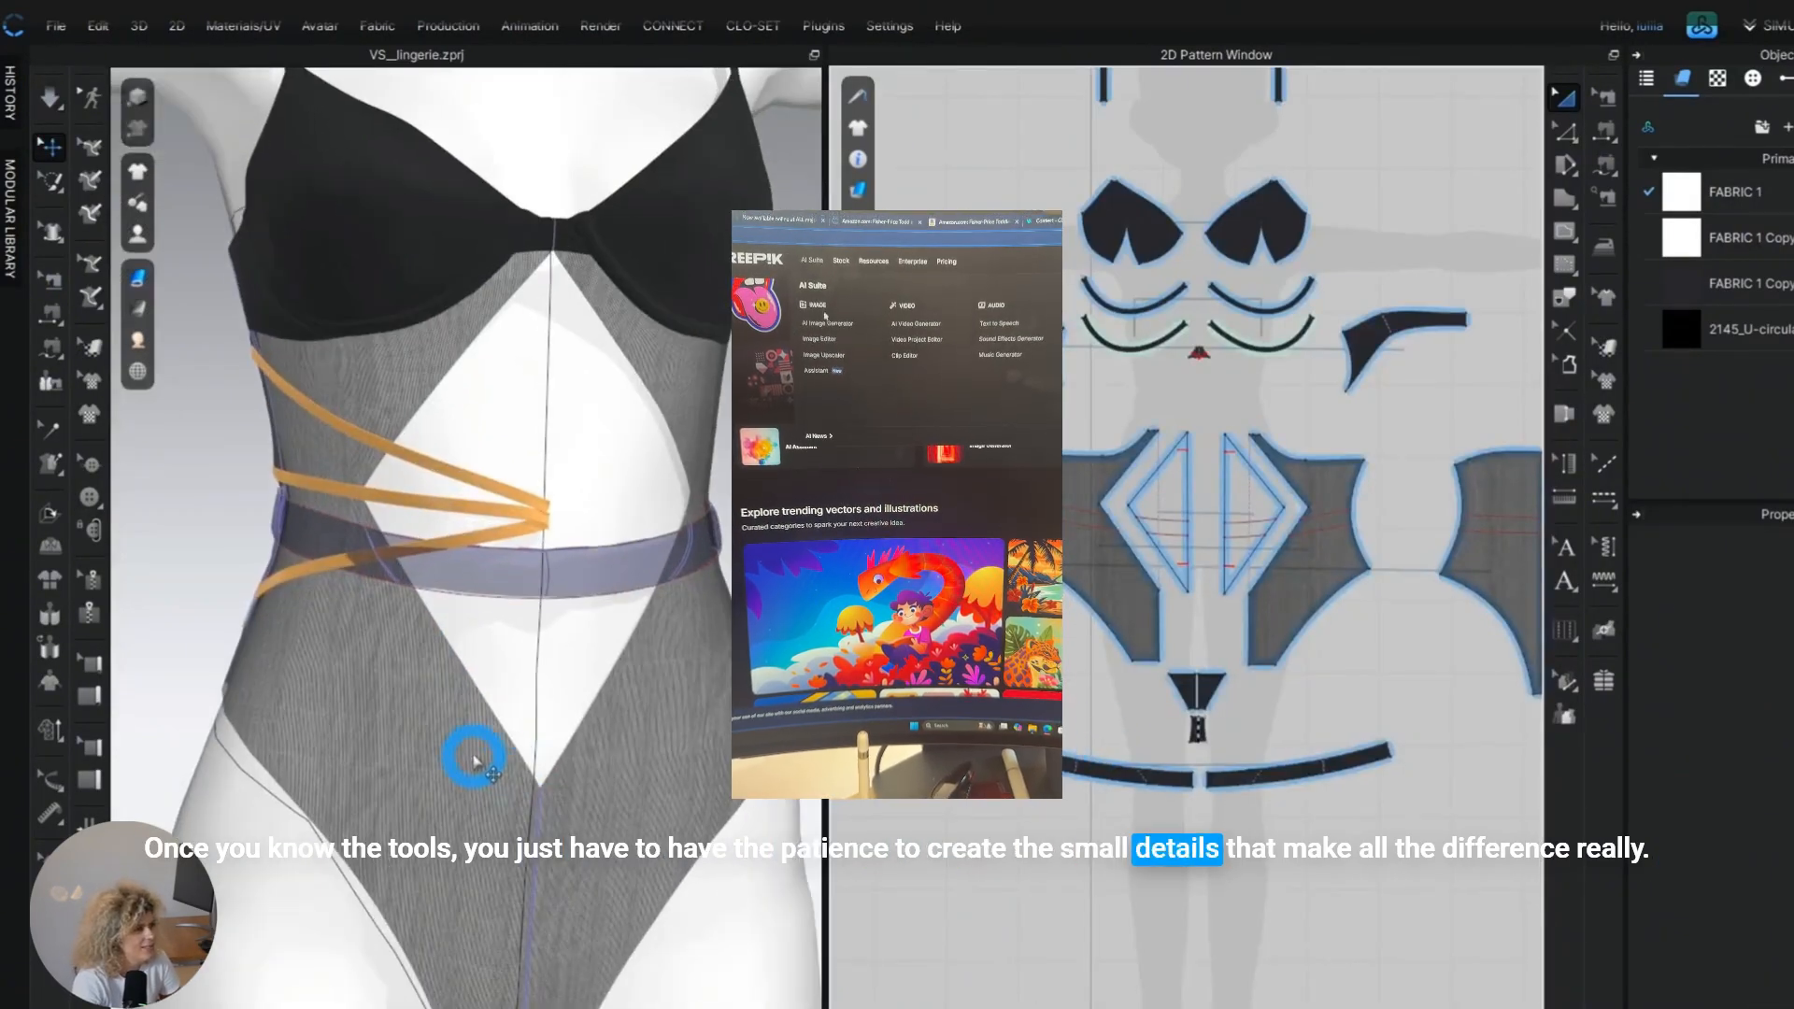
# Reactivate both waistband halves and simulate the waistband back over the lowest strap.
pyautogui.click(1253, 772)
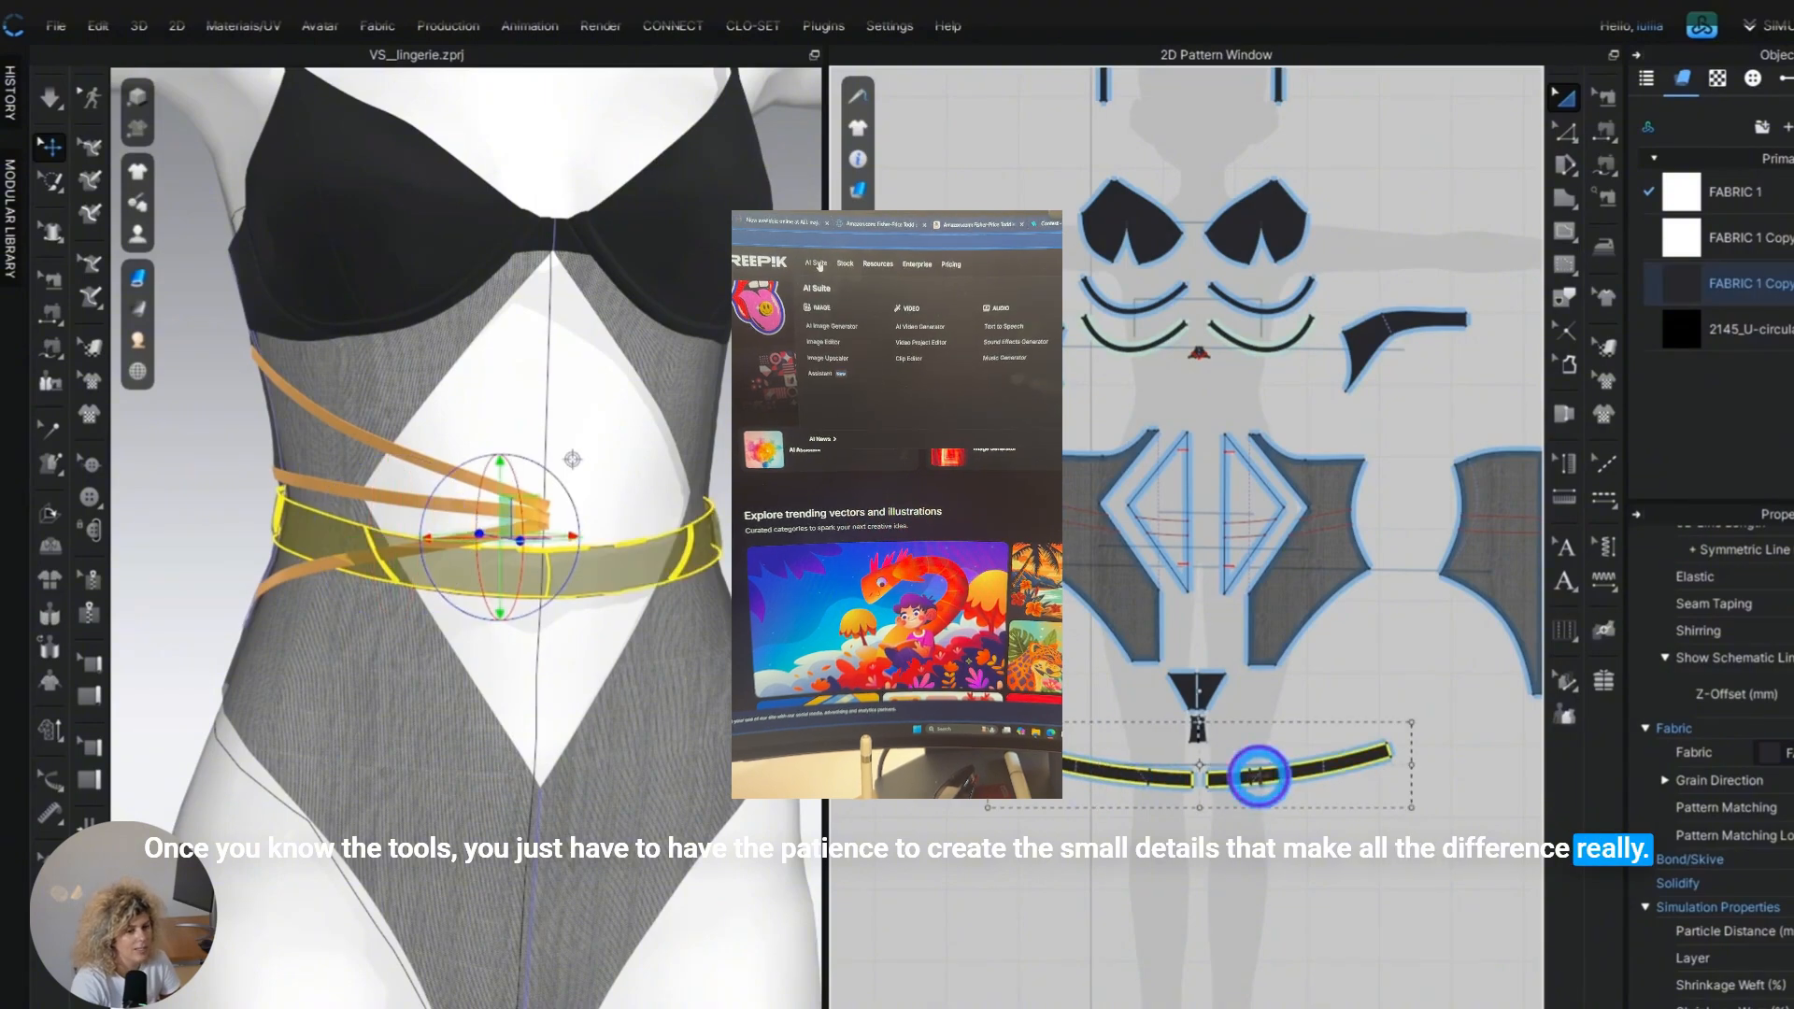
pyautogui.rightClick(1258, 779)
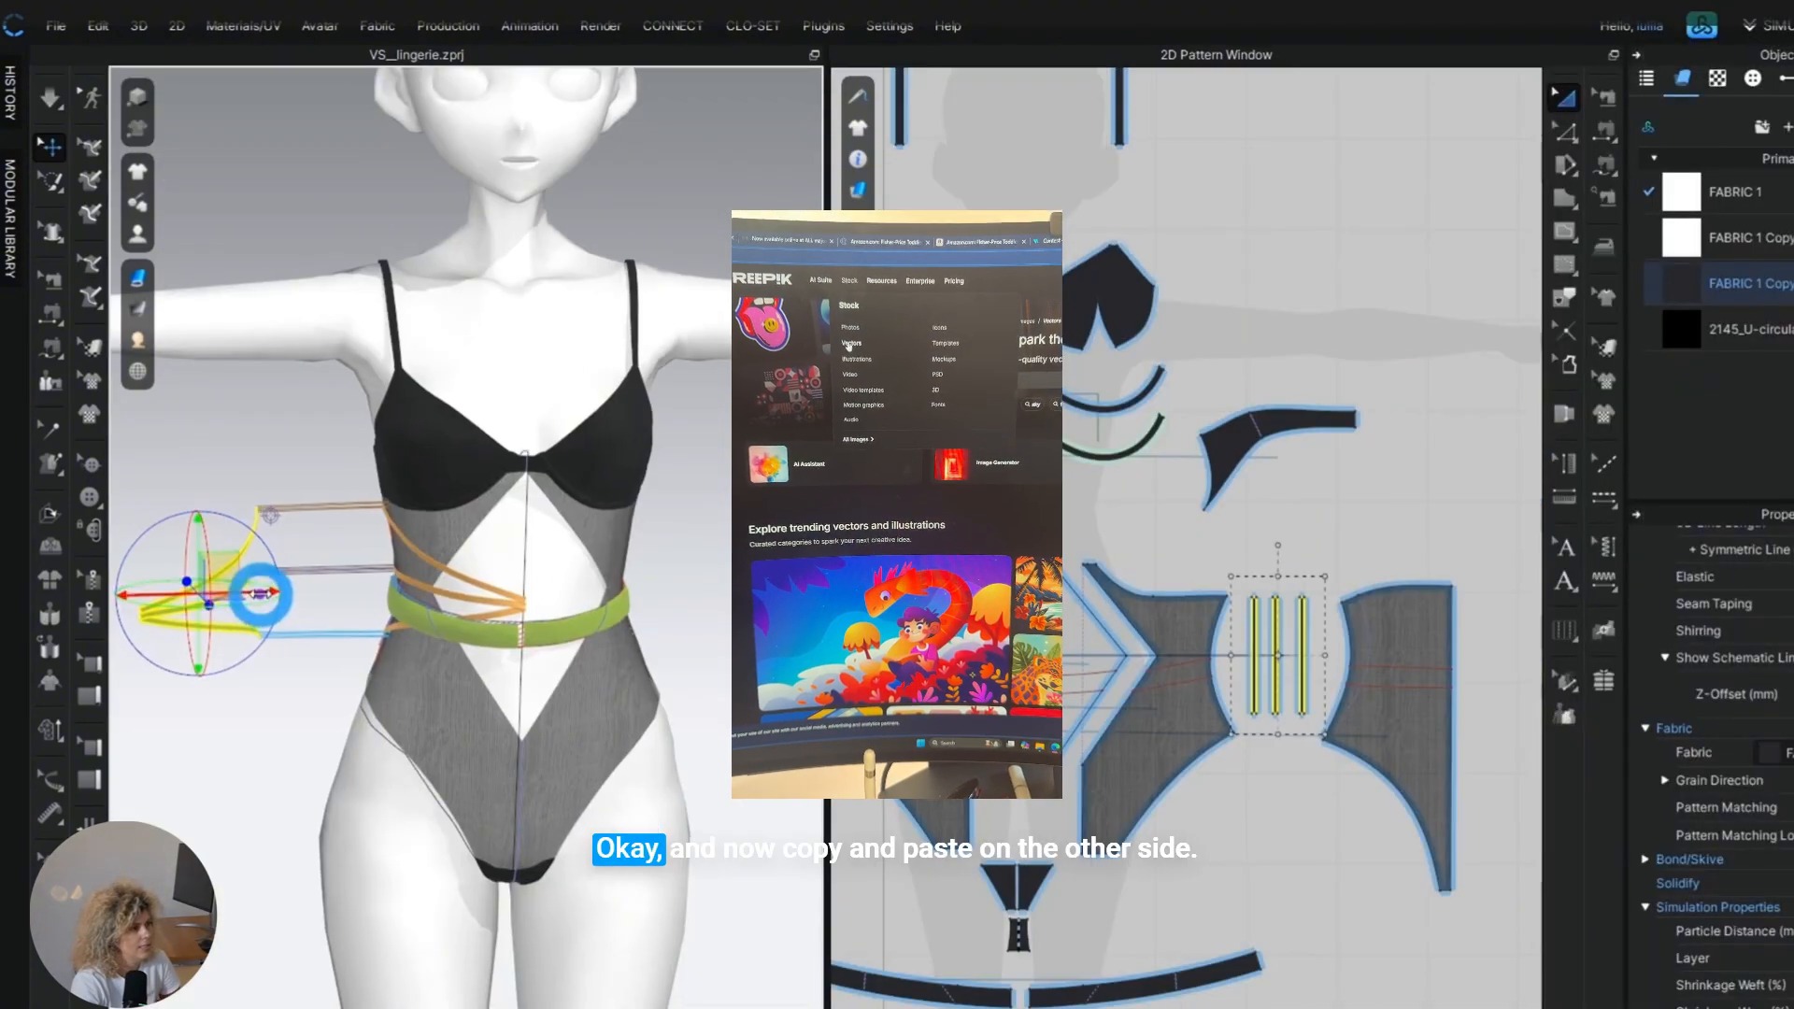
# Paste mirrored copies of the three straps on the opposite side of the waist and move them against the body.
pyautogui.hotkey('ctrl', 'v')
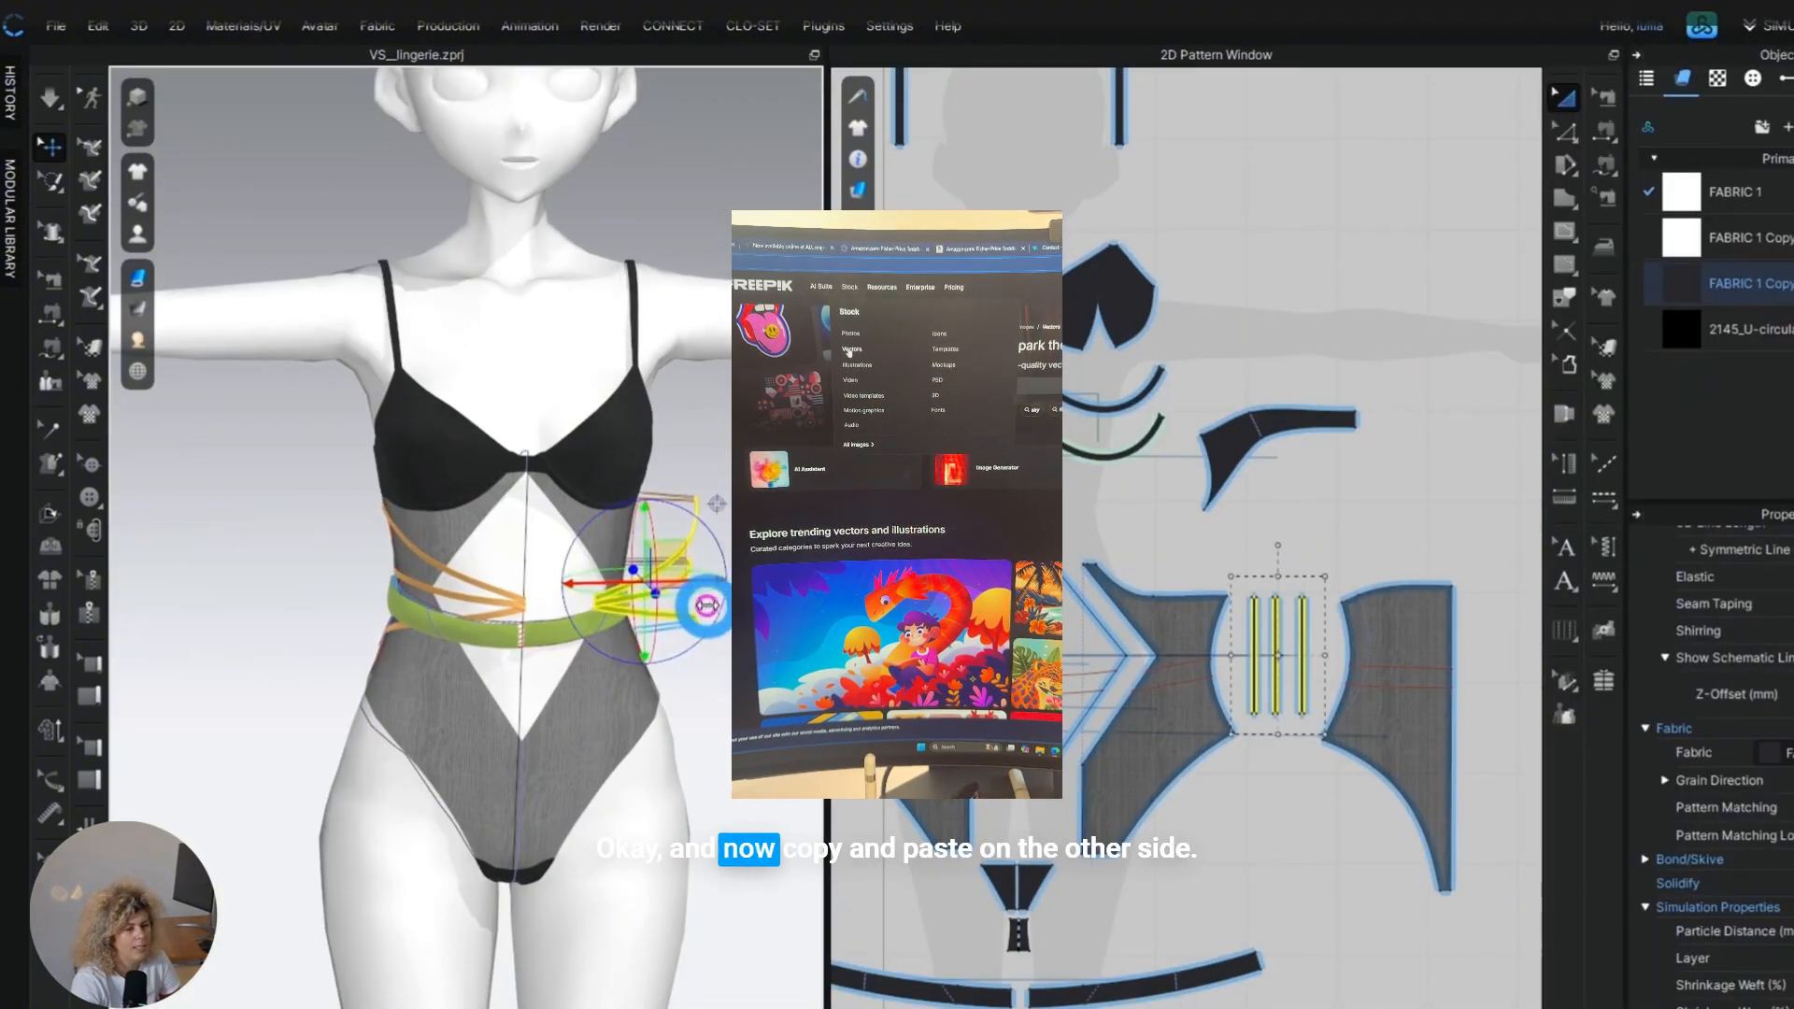
pyautogui.moveTo(707, 606); pyautogui.dragTo(654, 598)
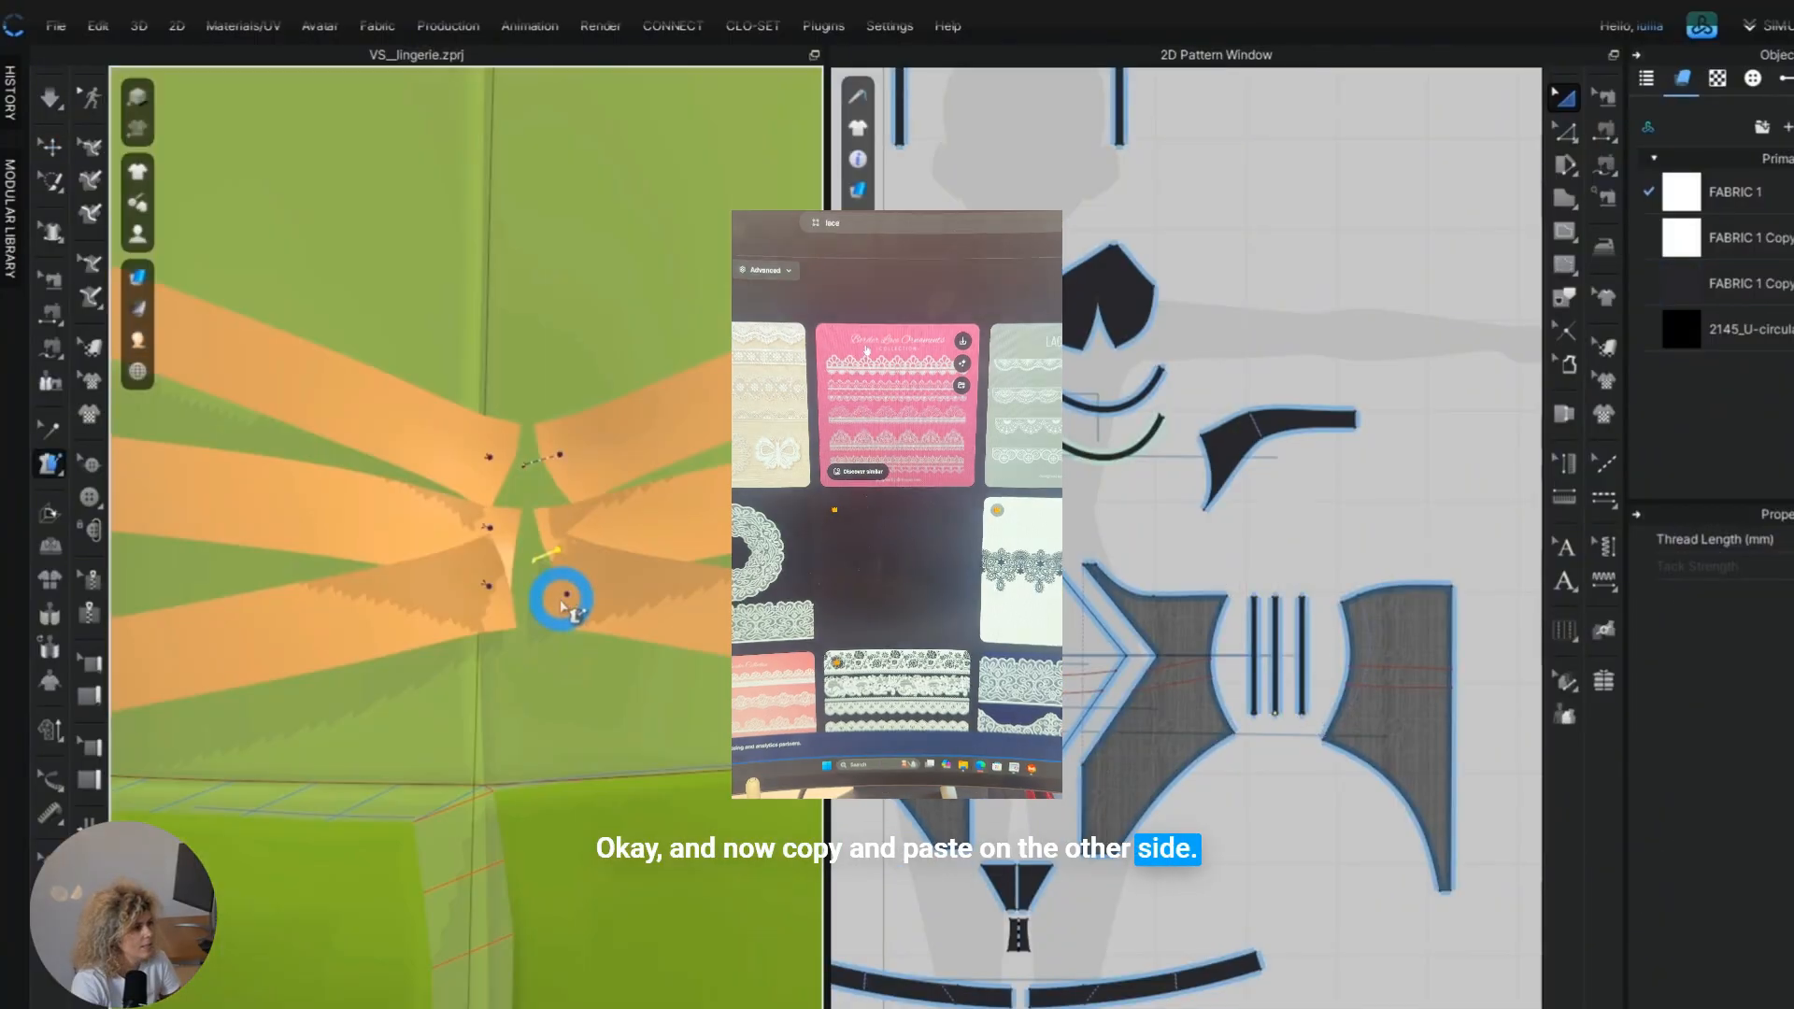
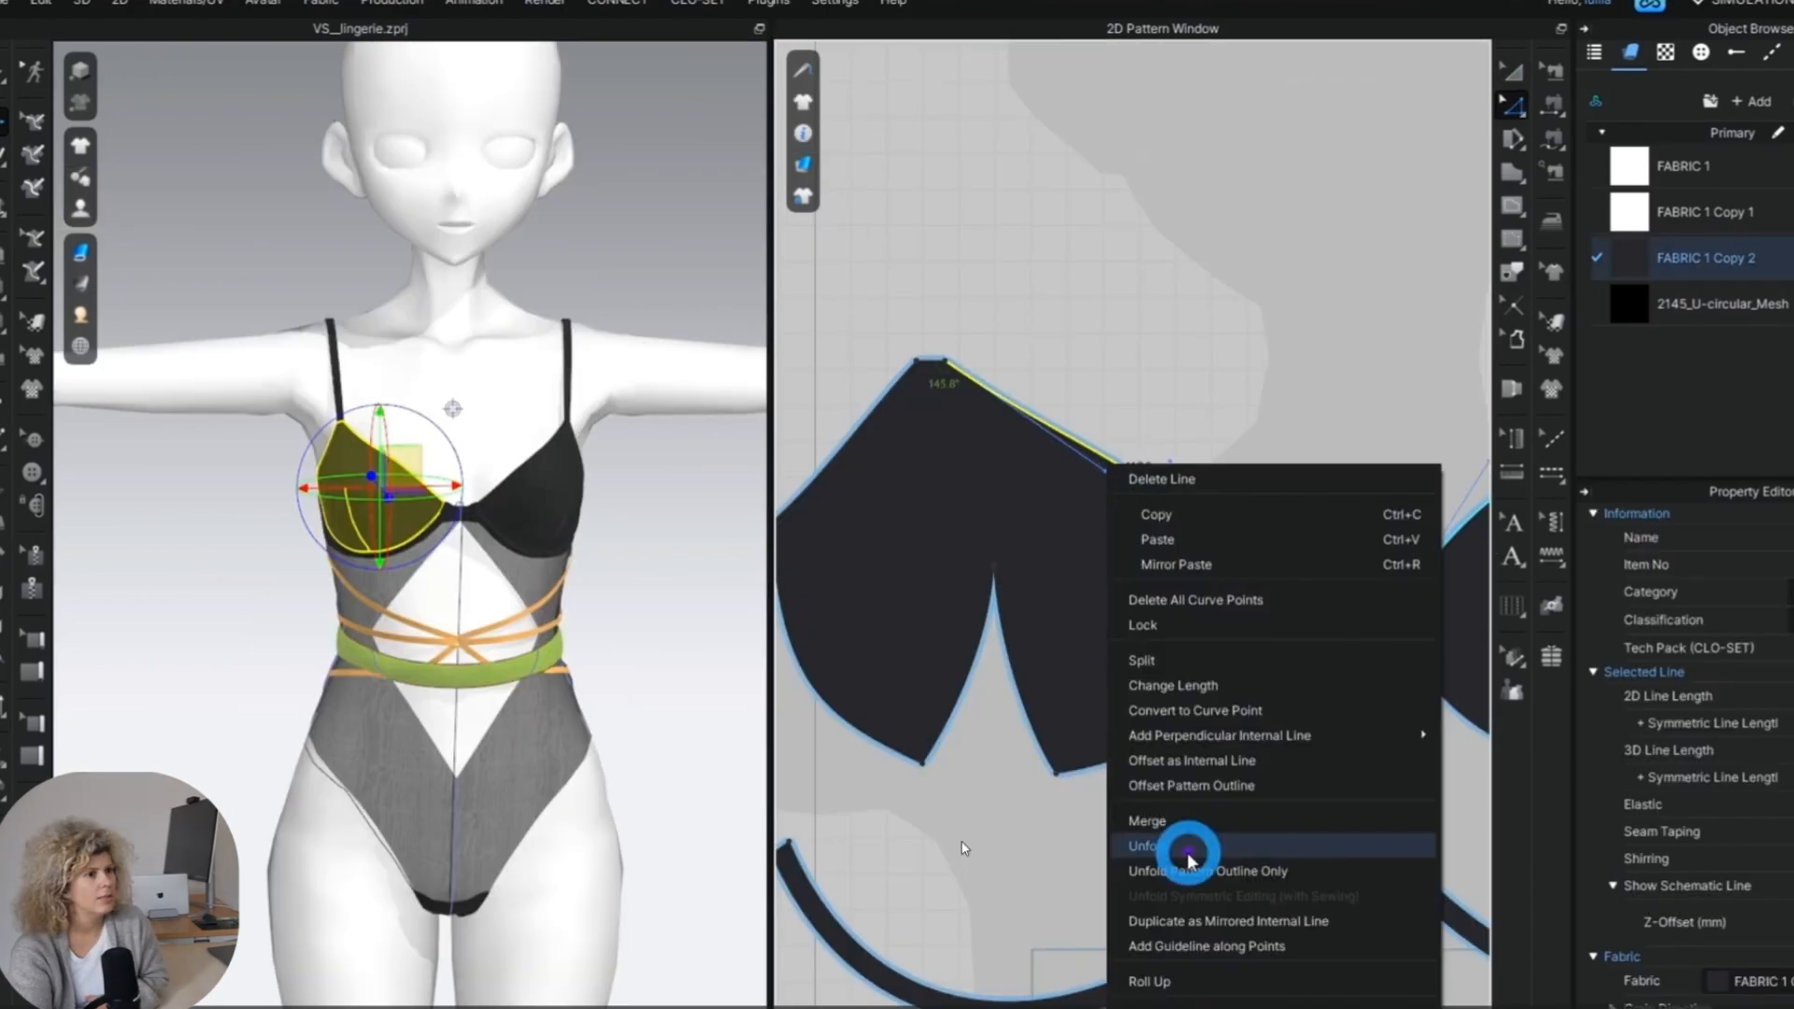
# Extend the cups' upper neckline edges by 20 mm with Offset Pattern Outline and split the added bands from the cups.
pyautogui.click(1214, 785)
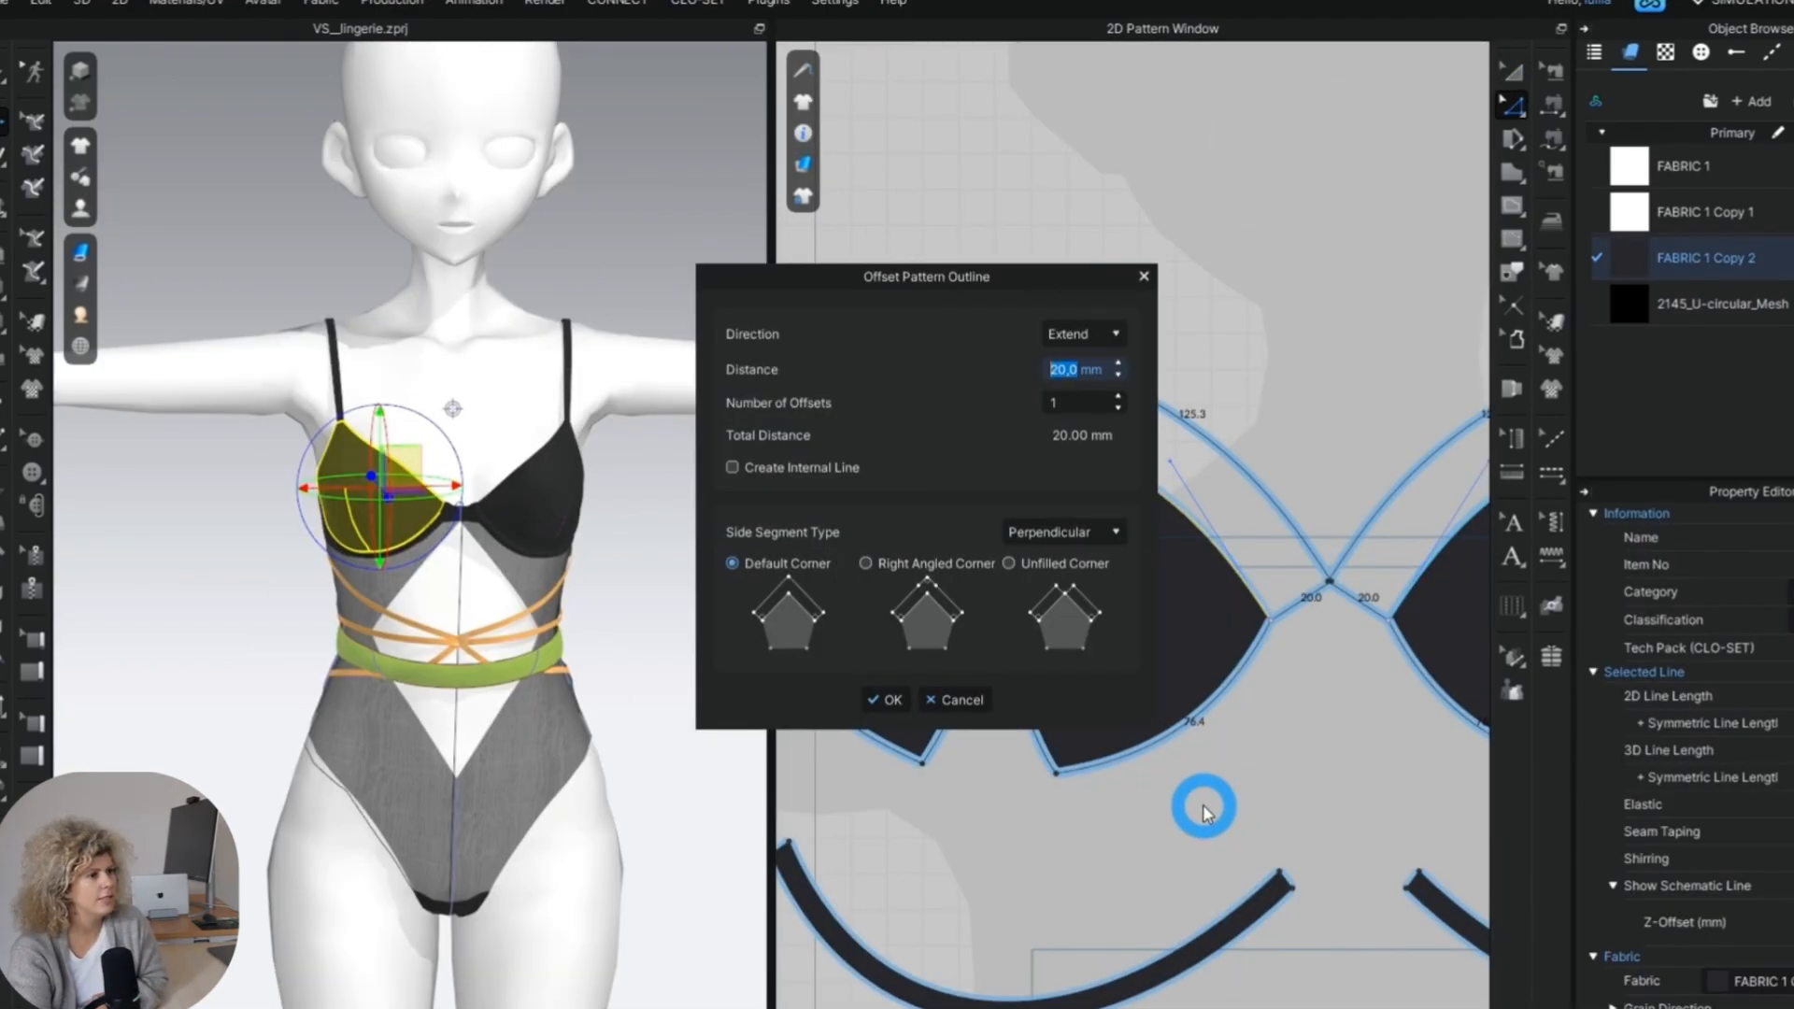
pyautogui.click(892, 703)
pyautogui.click(972, 751)
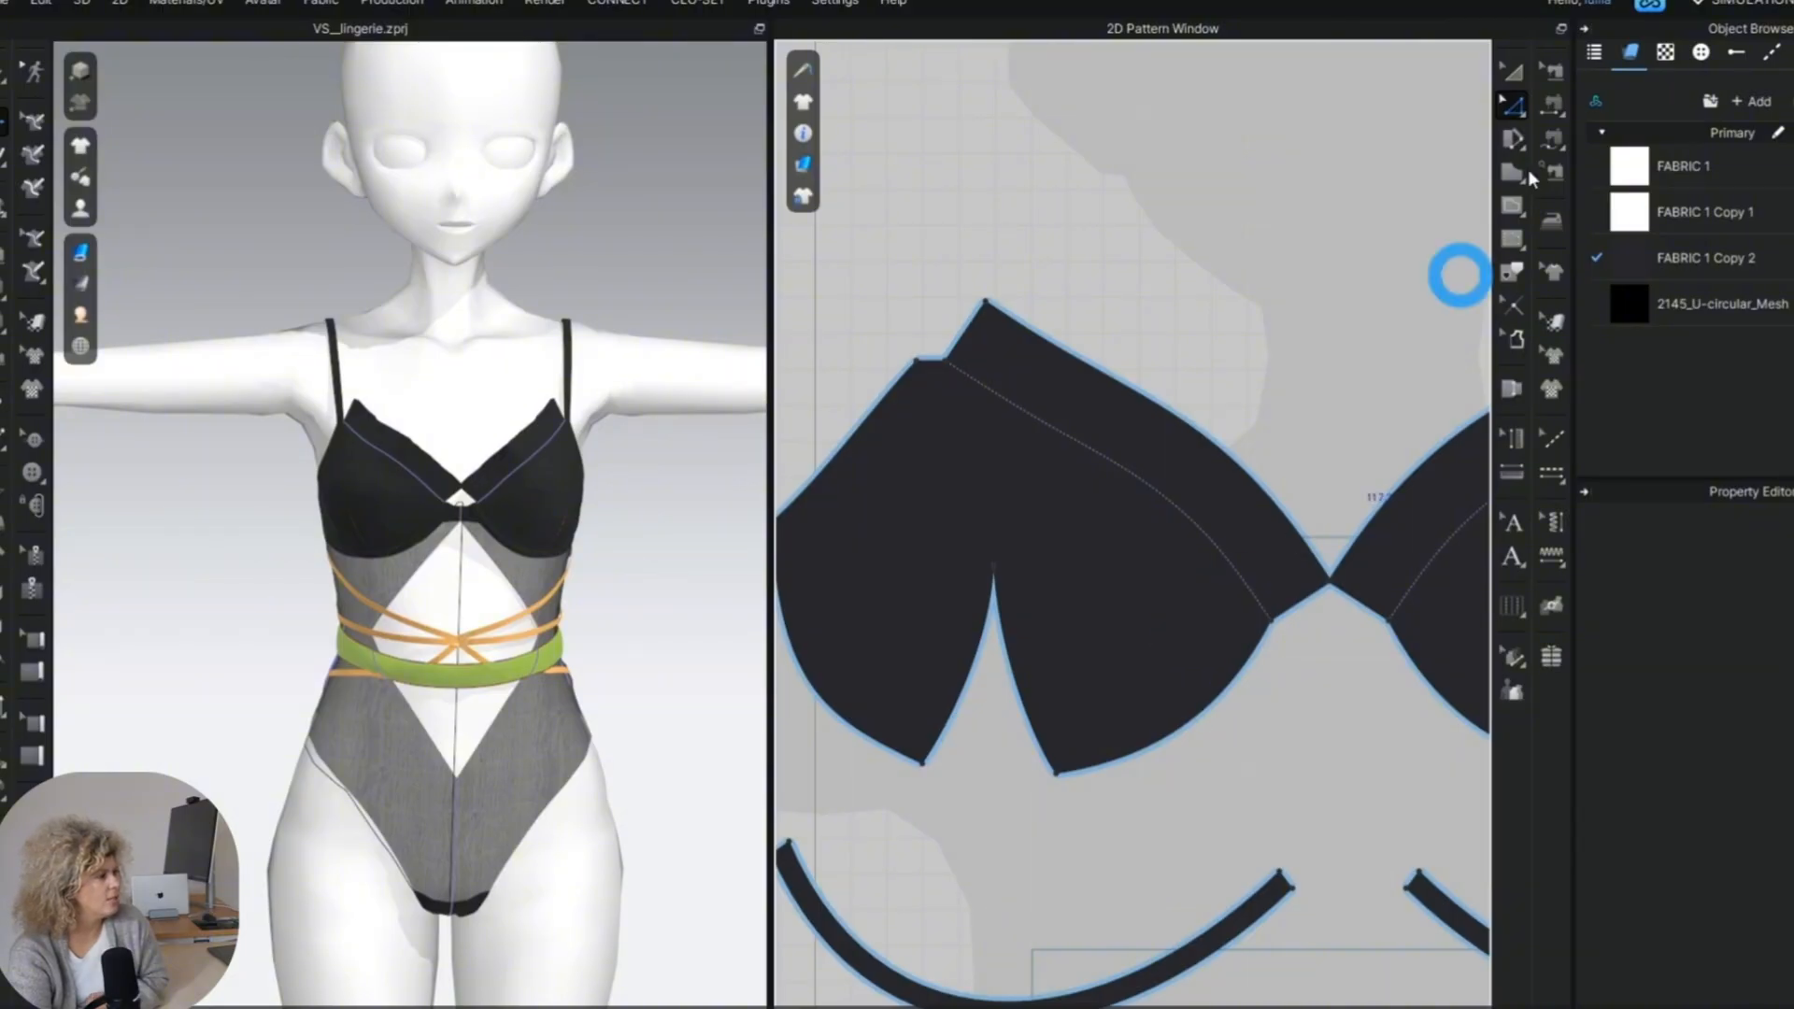
pyautogui.click(1106, 845)
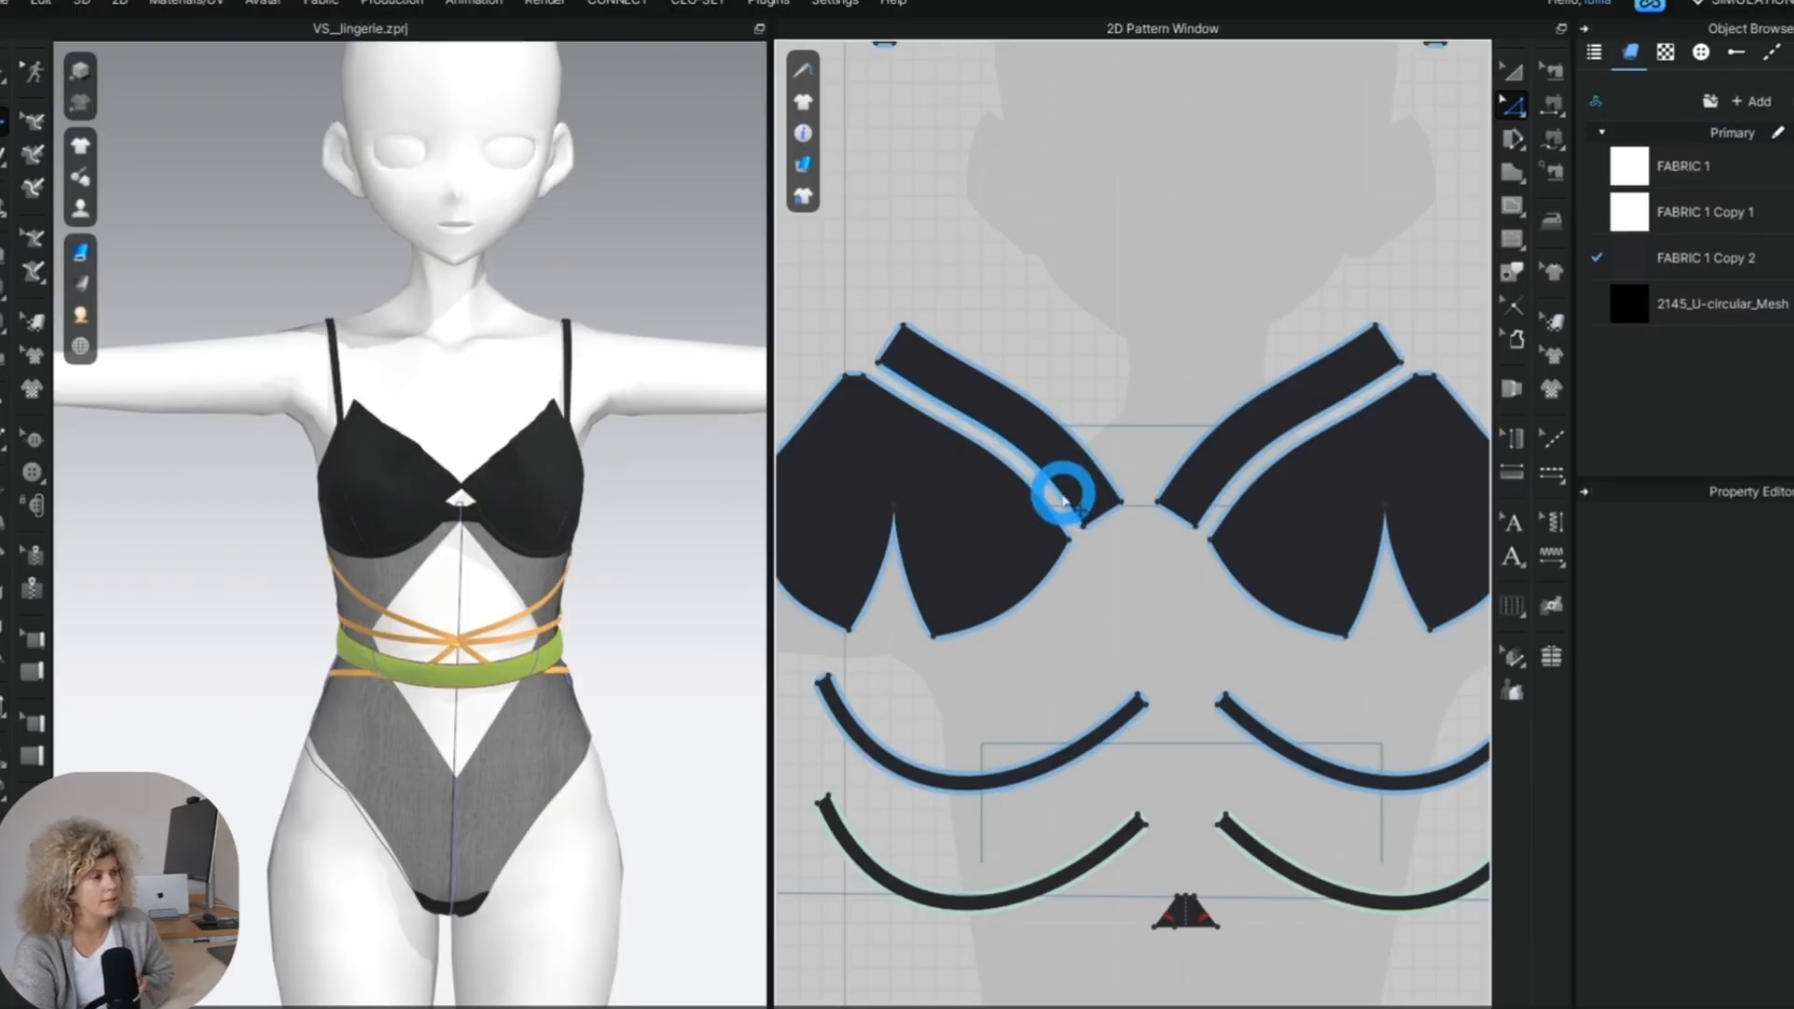
# Try to reshape the inner lower corner of the neckline band and undo the change.
pyautogui.scroll(3, 958, 449)
pyautogui.rightClick(1171, 519)
pyautogui.click(1253, 541)
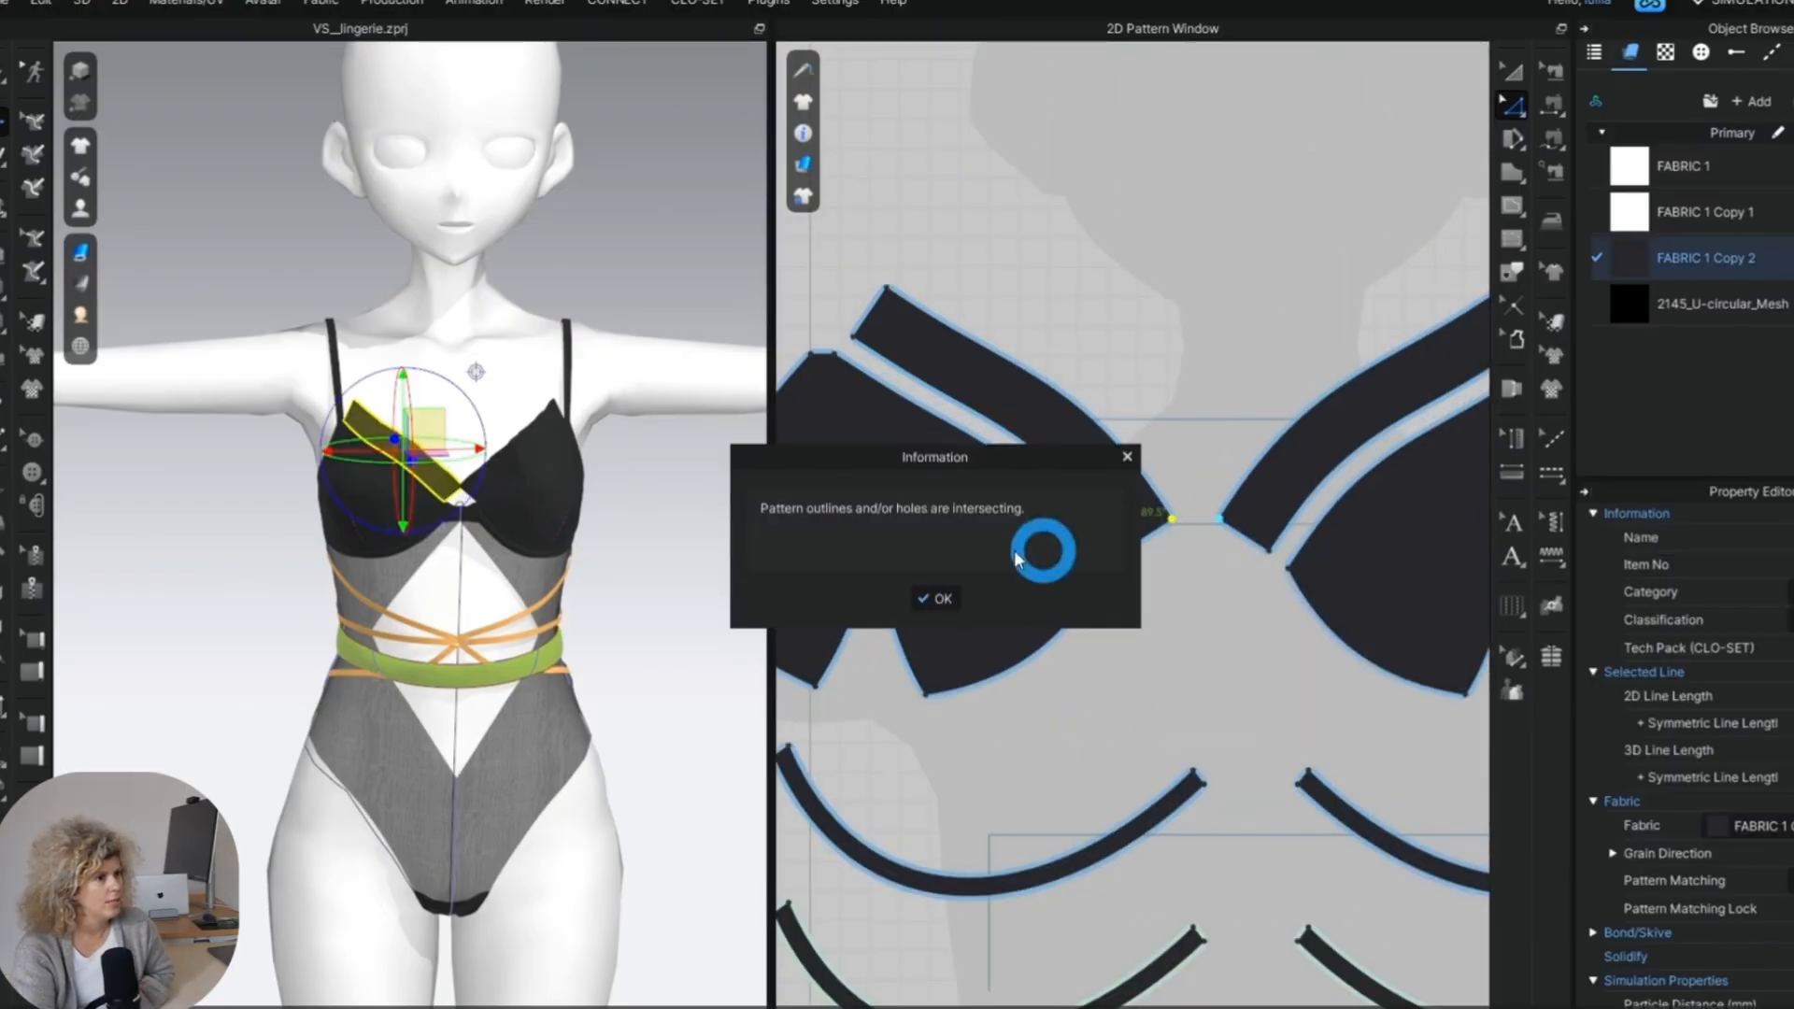
pyautogui.click(948, 596)
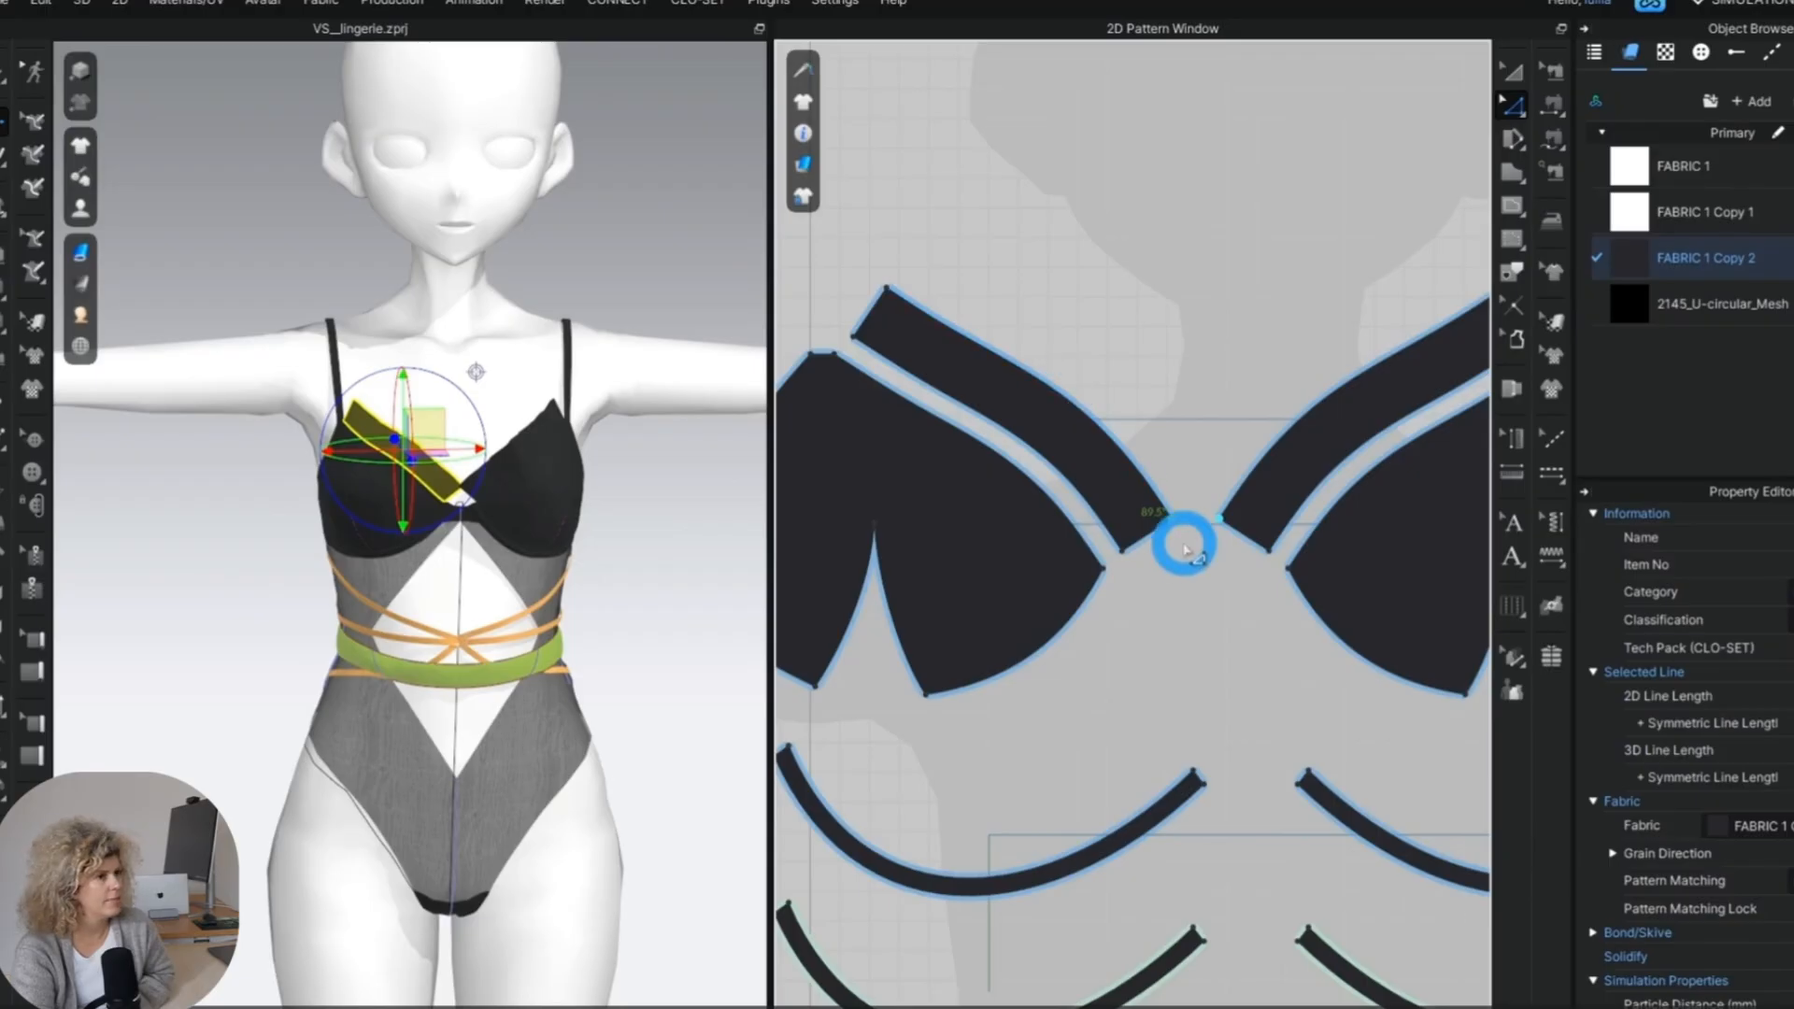
pyautogui.moveTo(1172, 523); pyautogui.dragTo(1152, 497)
pyautogui.hotkey('ctrl', 'z')
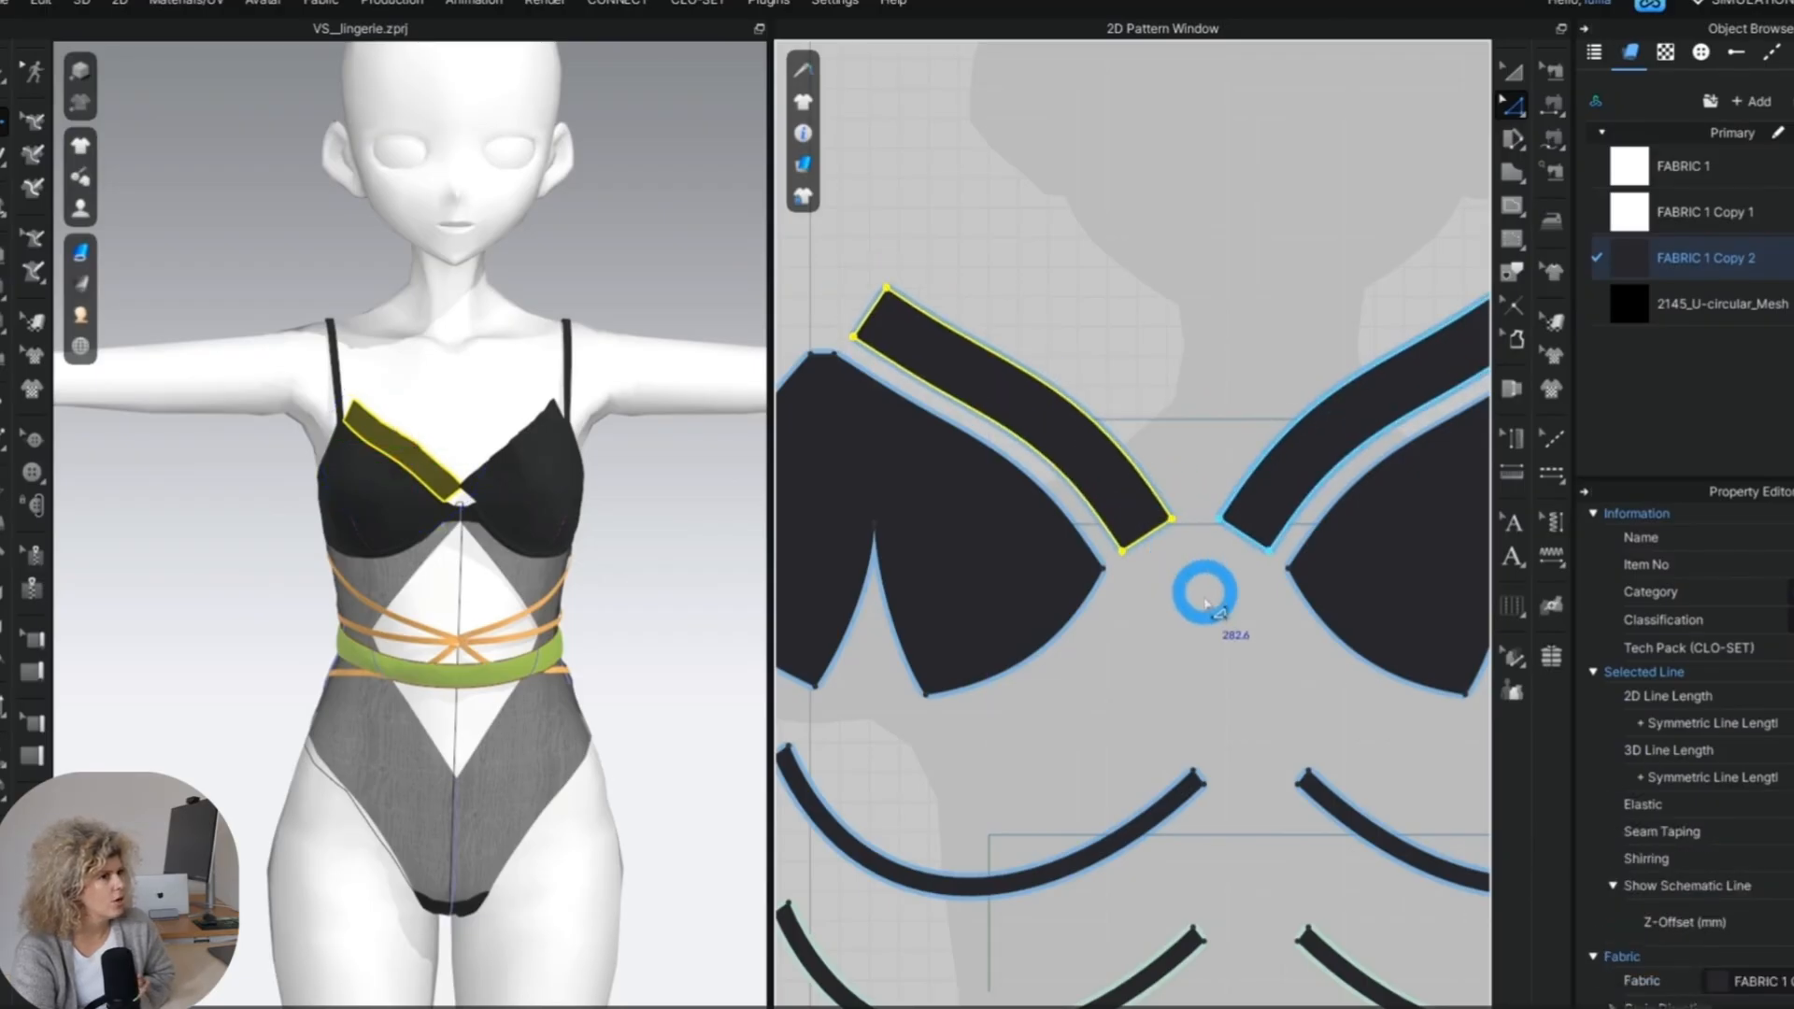
# Reshape the neckline bands' ends, slanting the outer end towards the cup tip and trimming the inner end at centre front.
pyautogui.click(1205, 593)
pyautogui.scroll(3, 1080, 537)
pyautogui.scroll(3, 402, 481)
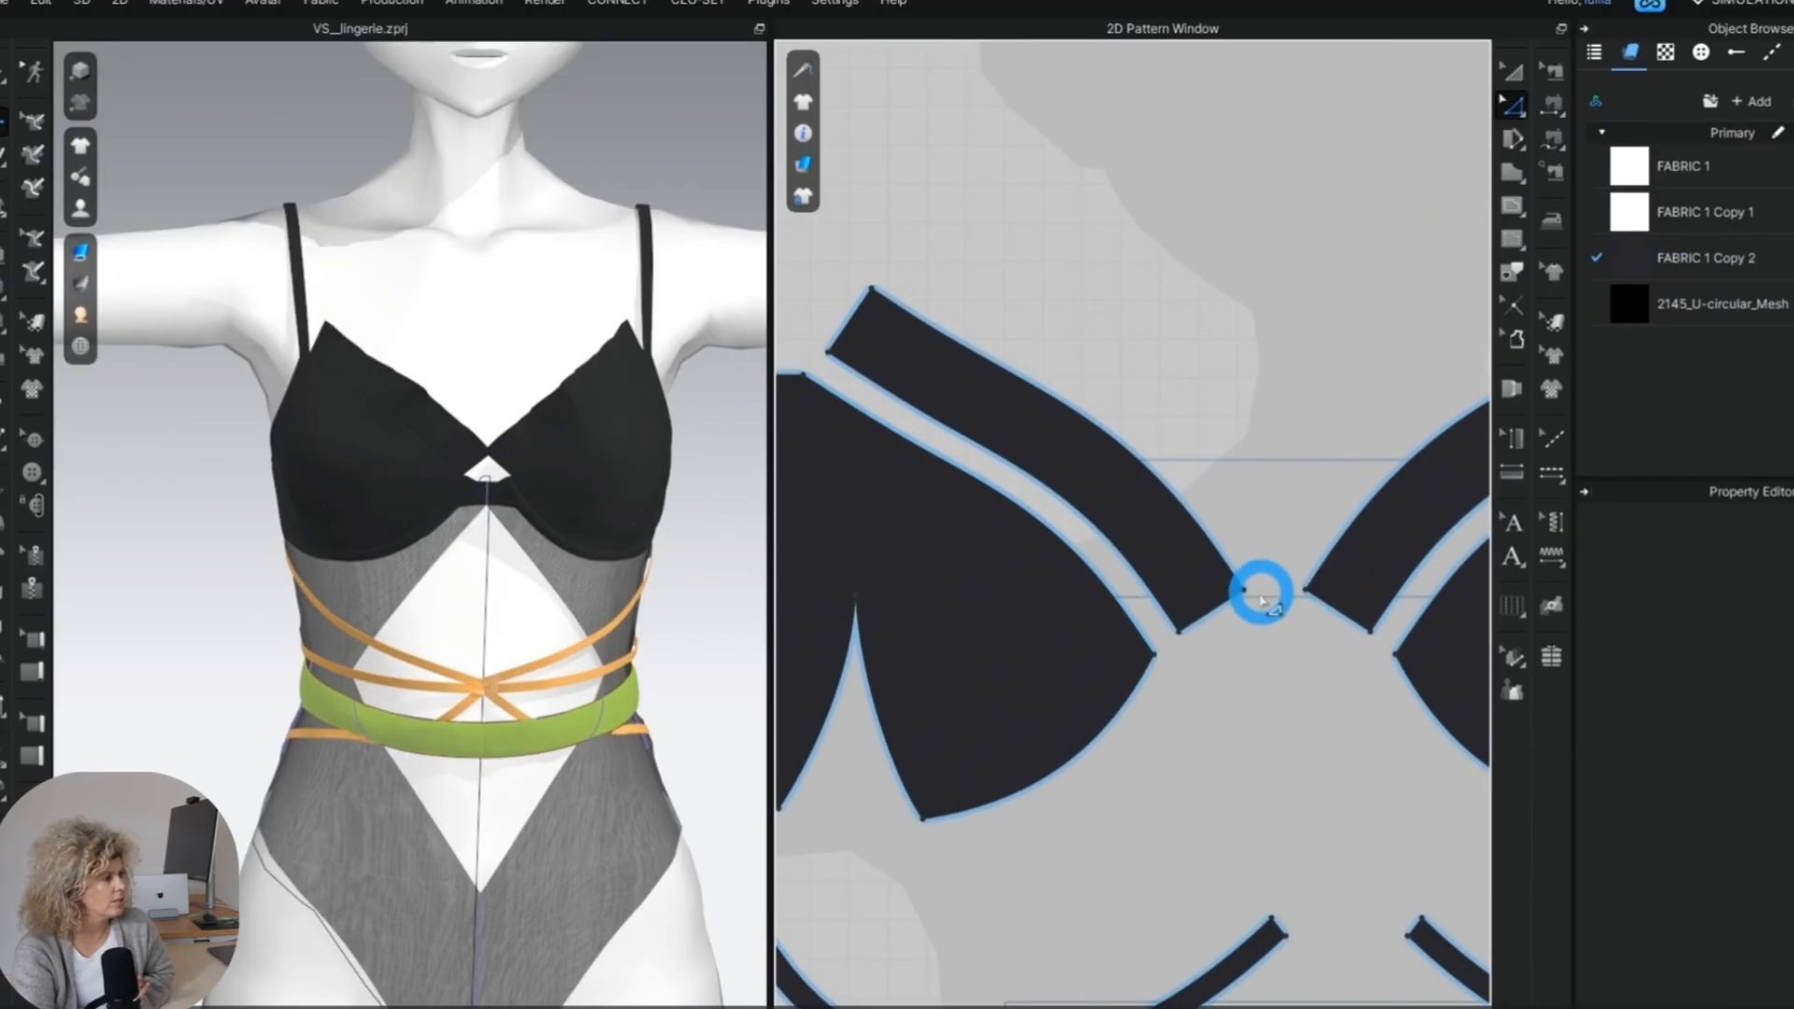
pyautogui.click(1226, 565)
pyautogui.click(1080, 540)
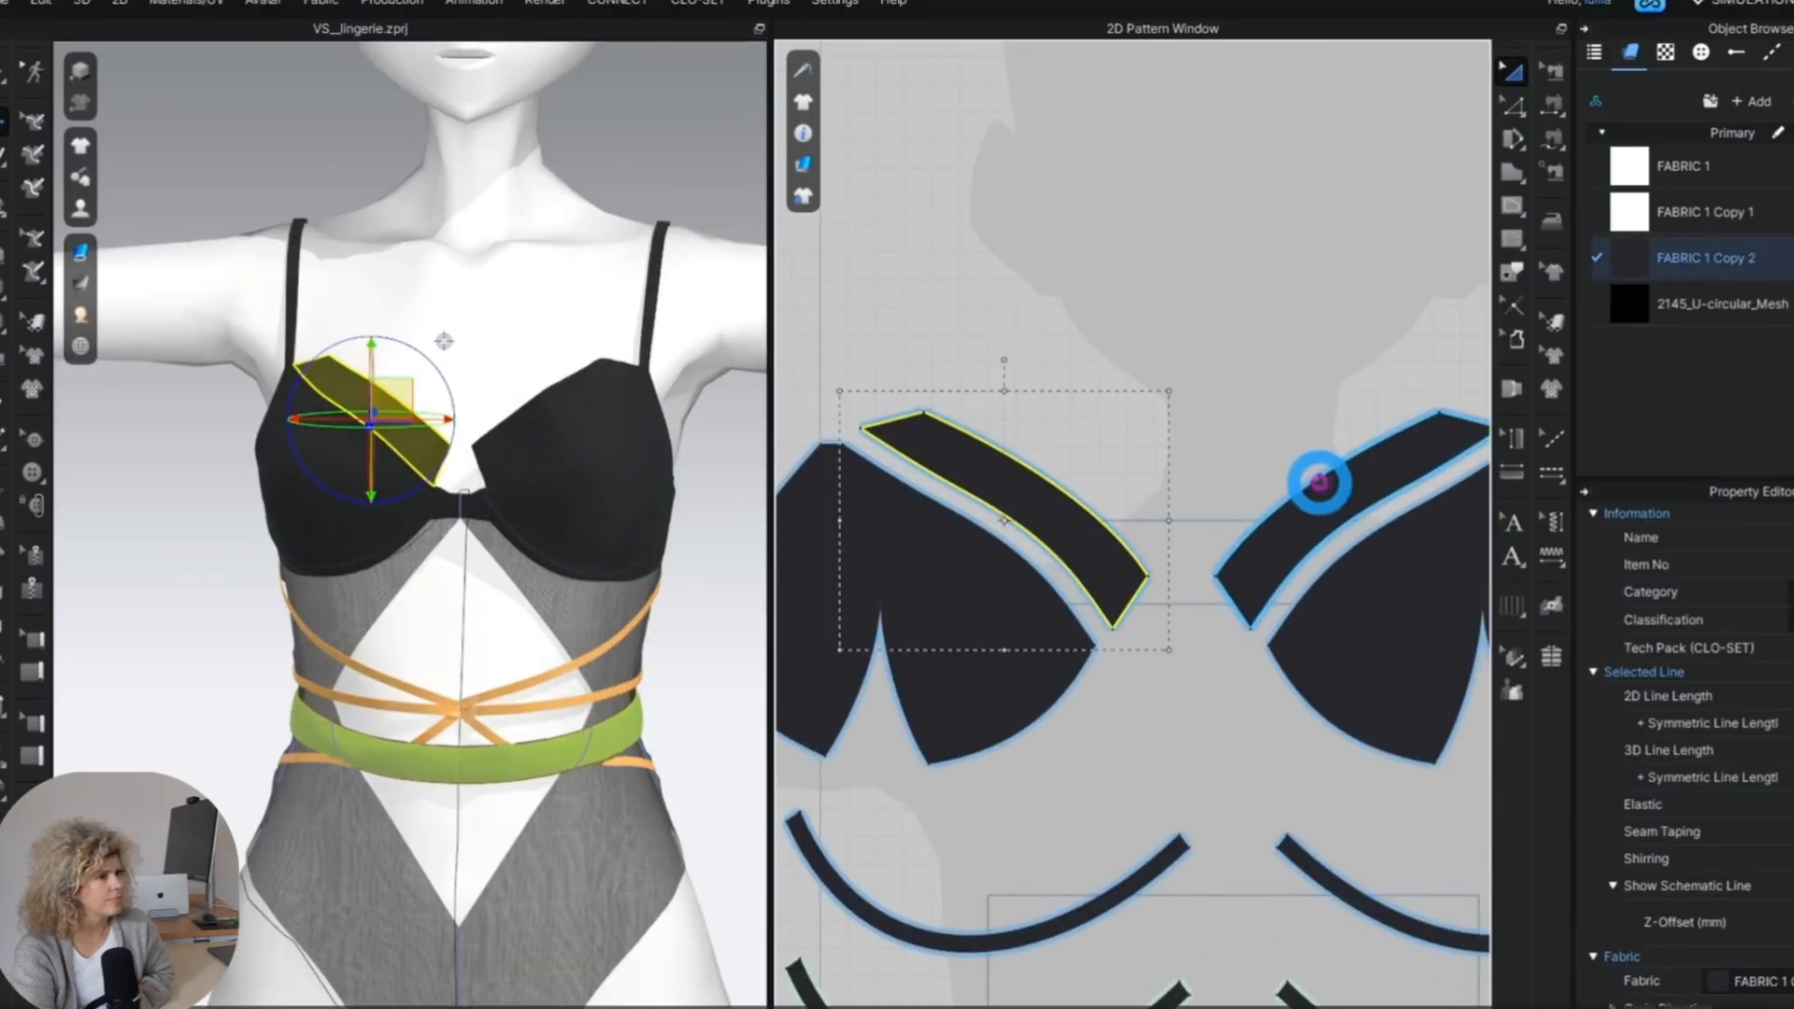
# Assign the transparent fabric FABRIC 1 Copy 1 to both neckline bands.
pyautogui.click(1081, 521)
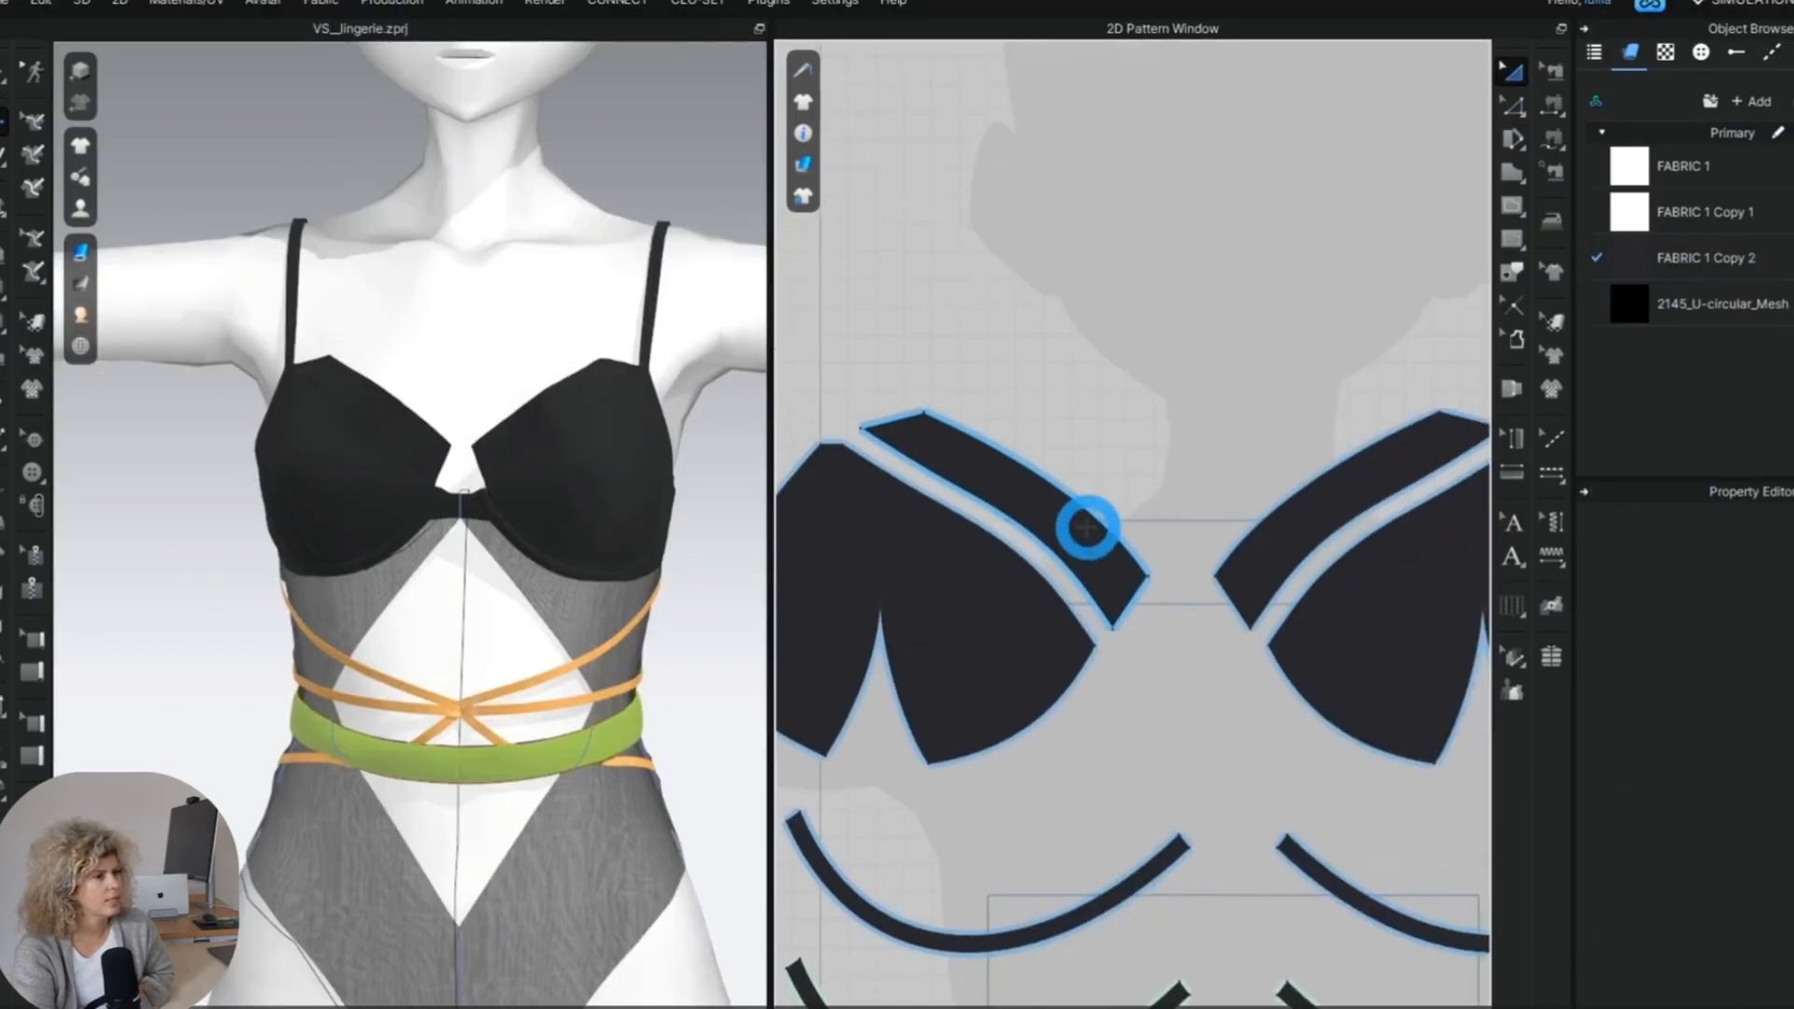
pyautogui.keyDown('shift'); pyautogui.click(1314, 473); pyautogui.keyUp('shift')
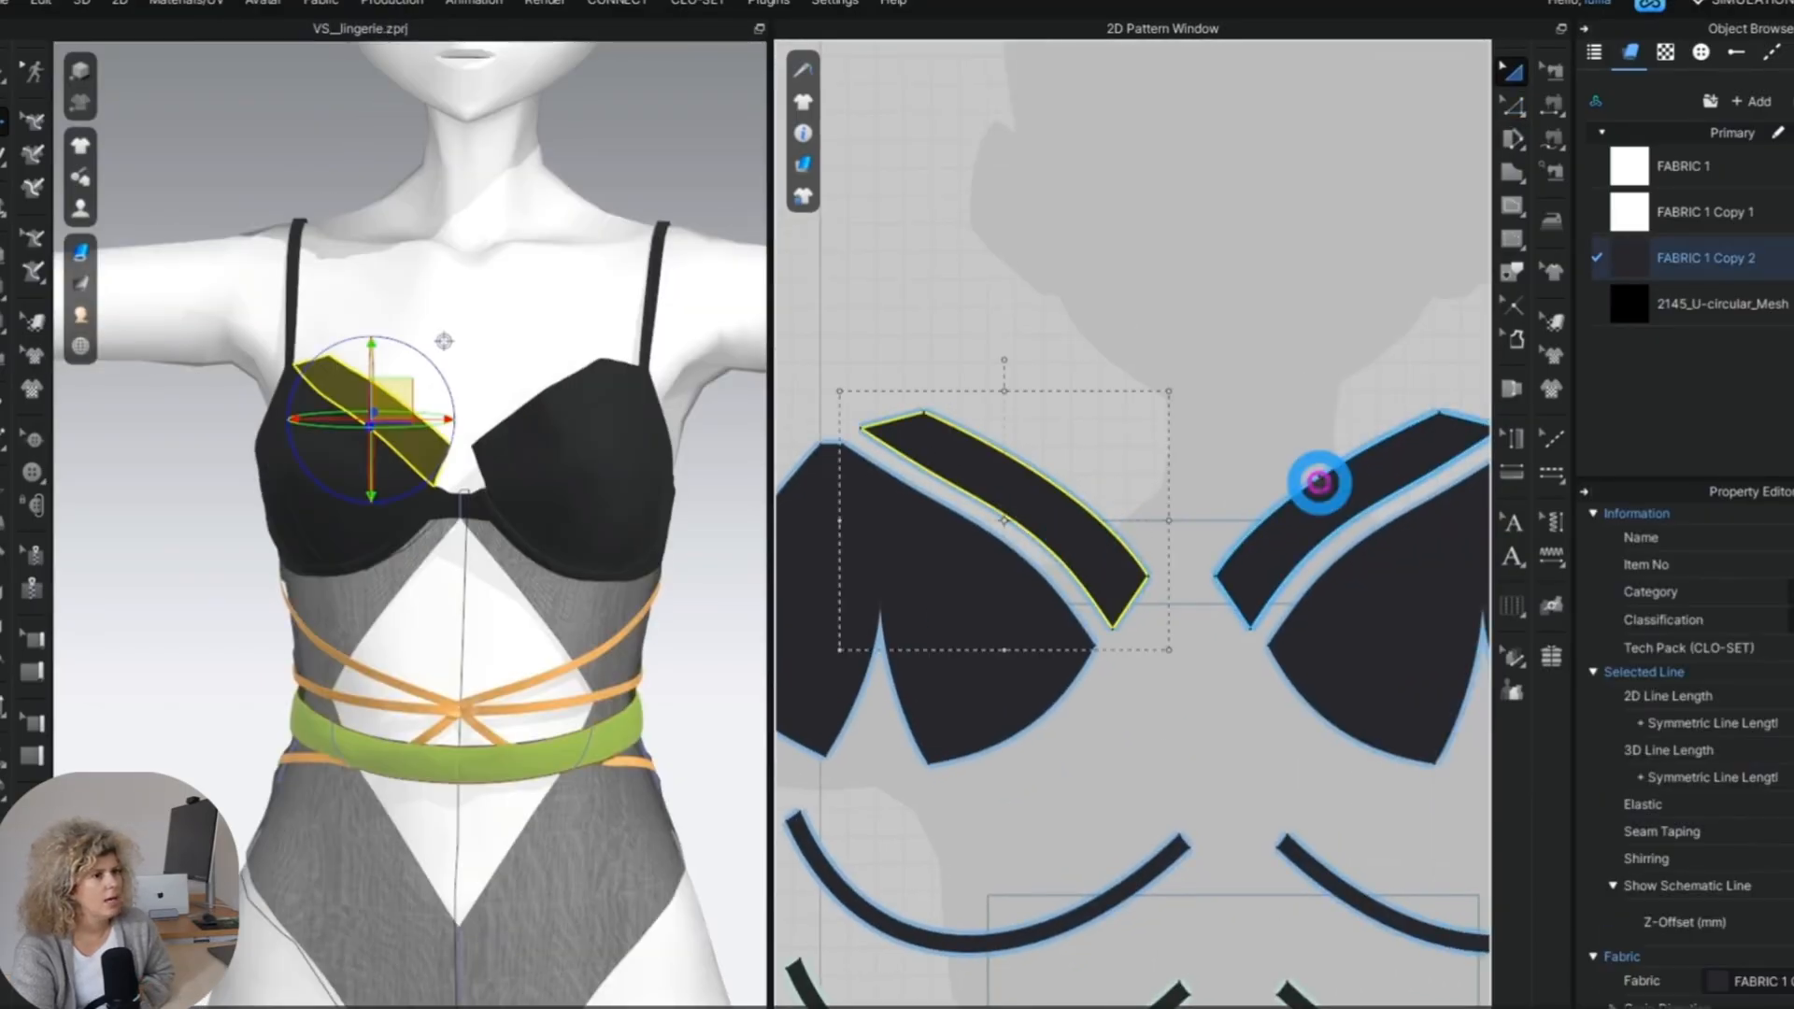
pyautogui.click(1788, 212)
pyautogui.click(475, 651)
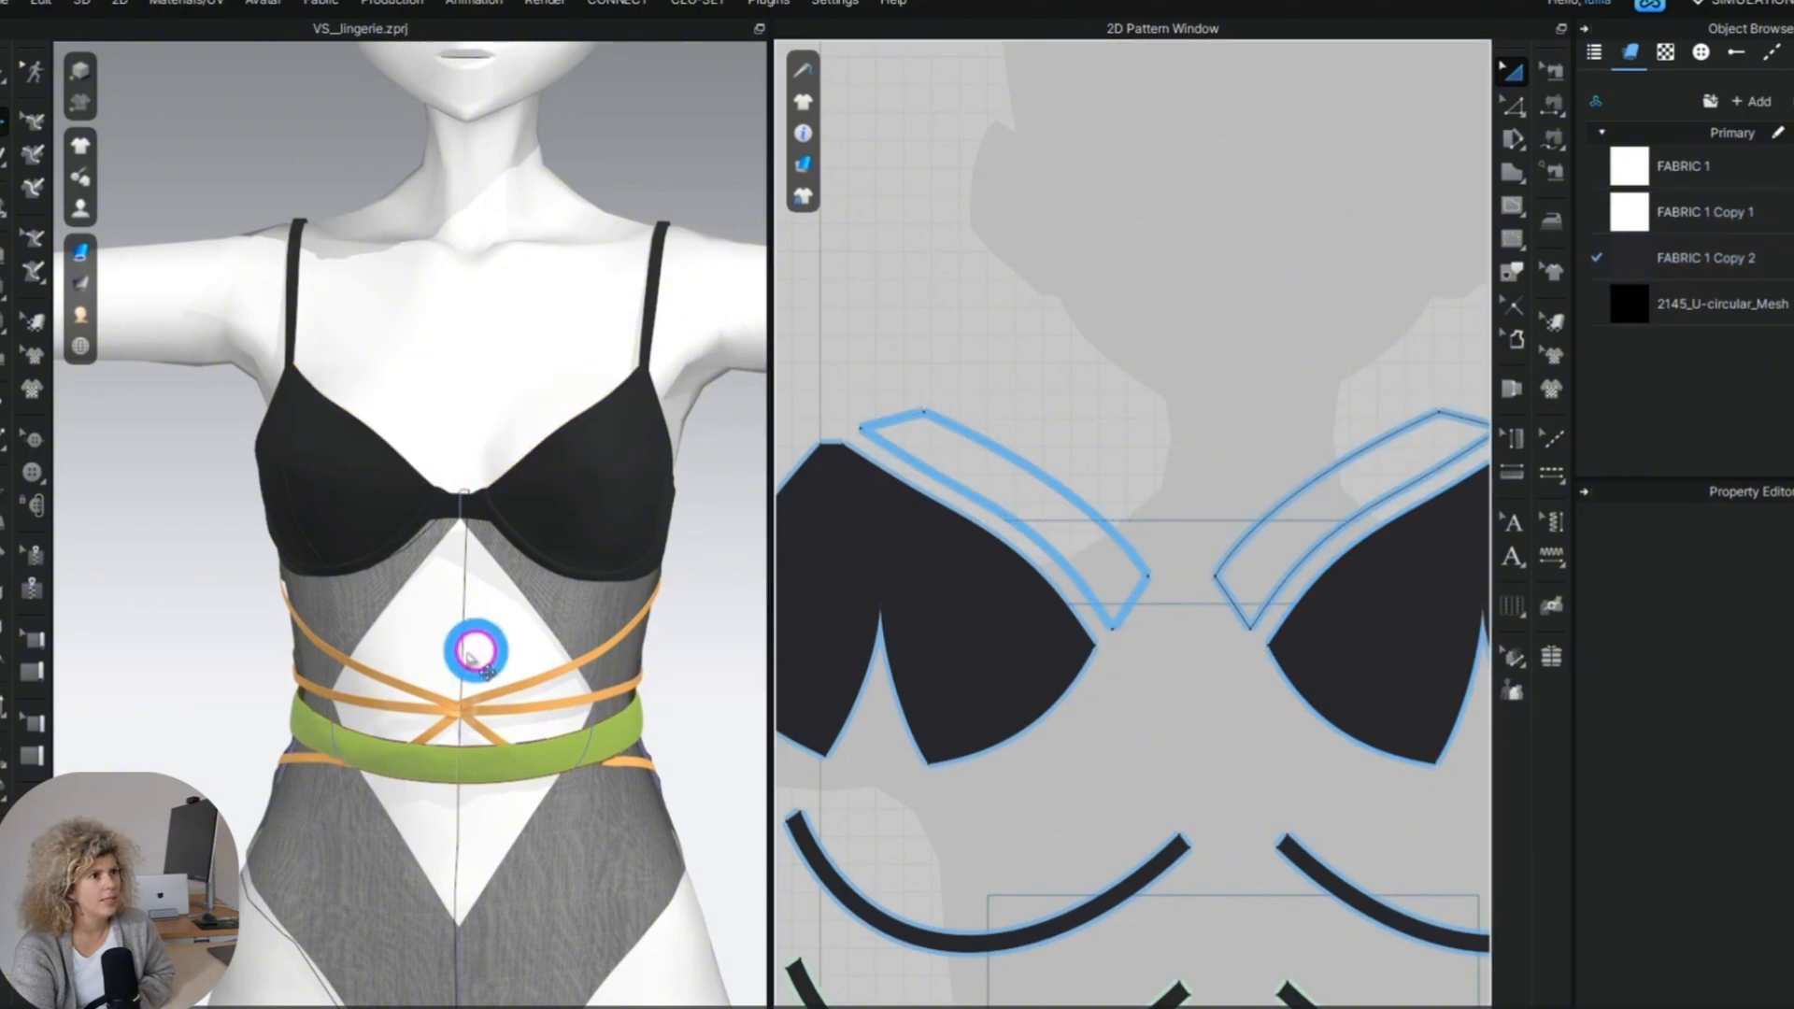
# Export the 2D patterns as an Adobe PDF in millimetres at 100% scale with 100 mm page margins.
pyautogui.scroll(-2, 467, 654)
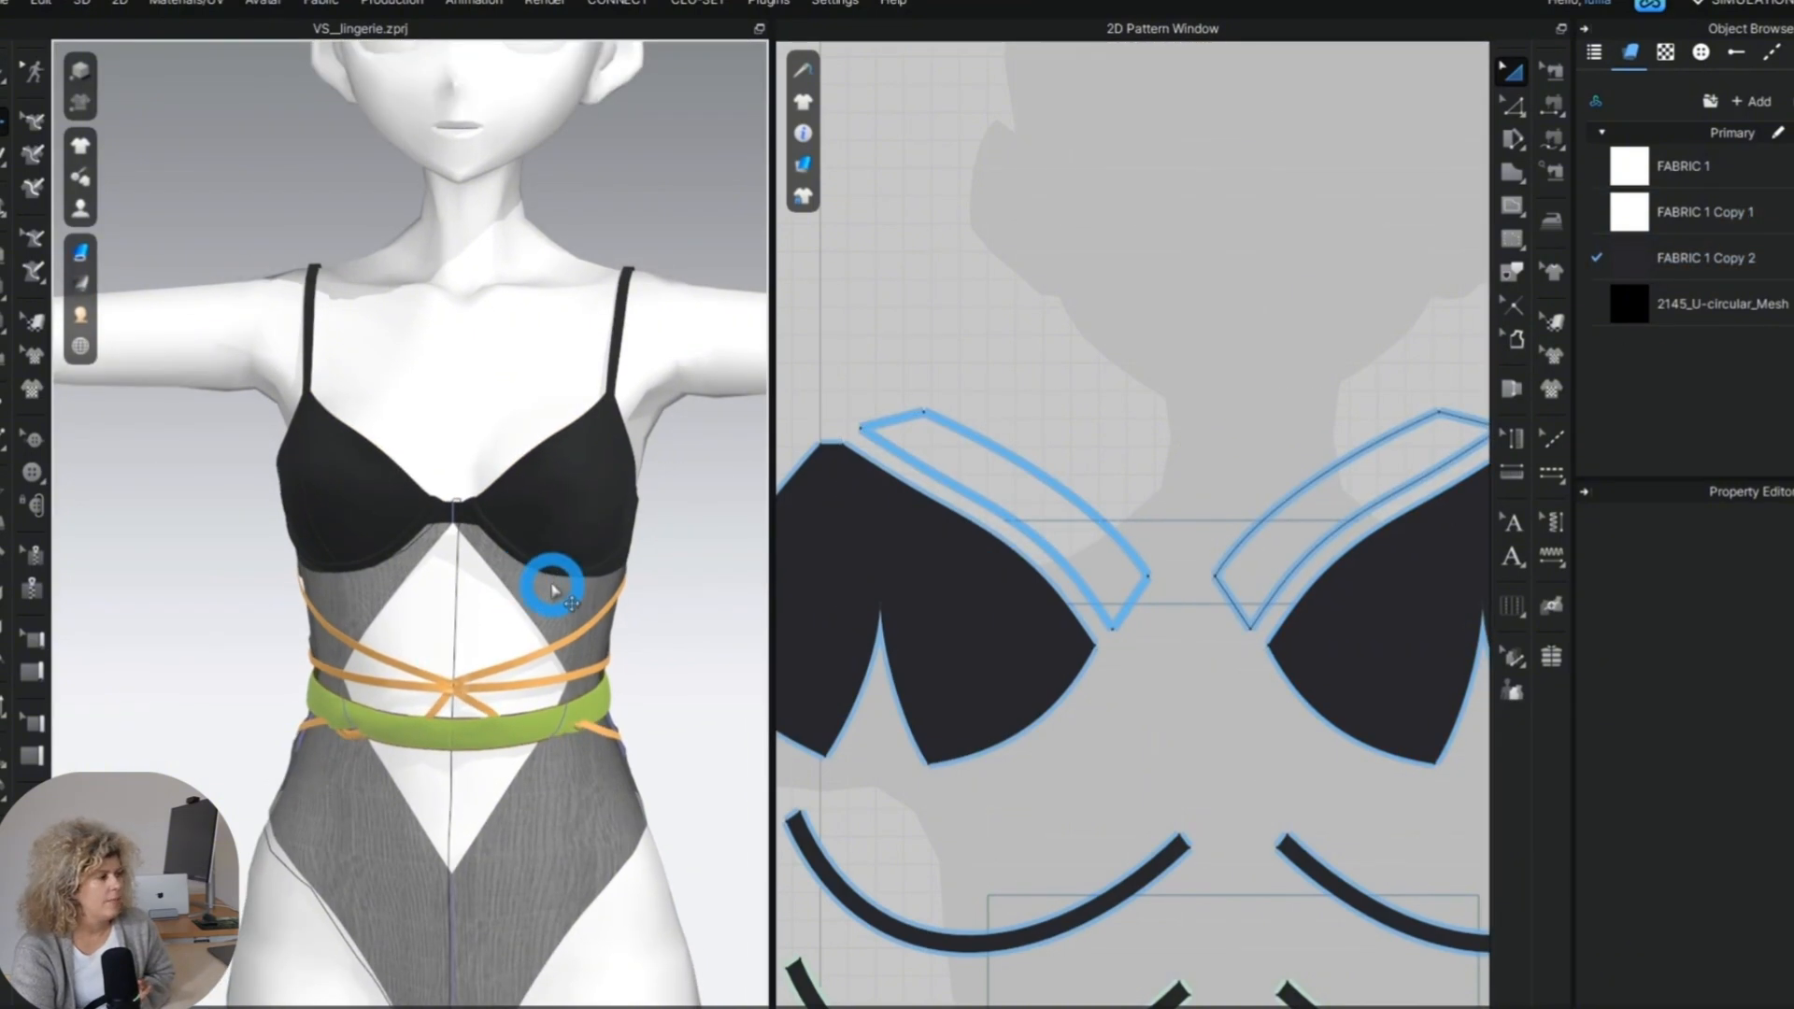
pyautogui.scroll(-3, 699, 659)
pyautogui.scroll(-6, 1275, 731)
pyautogui.scroll(-3, 346, 327)
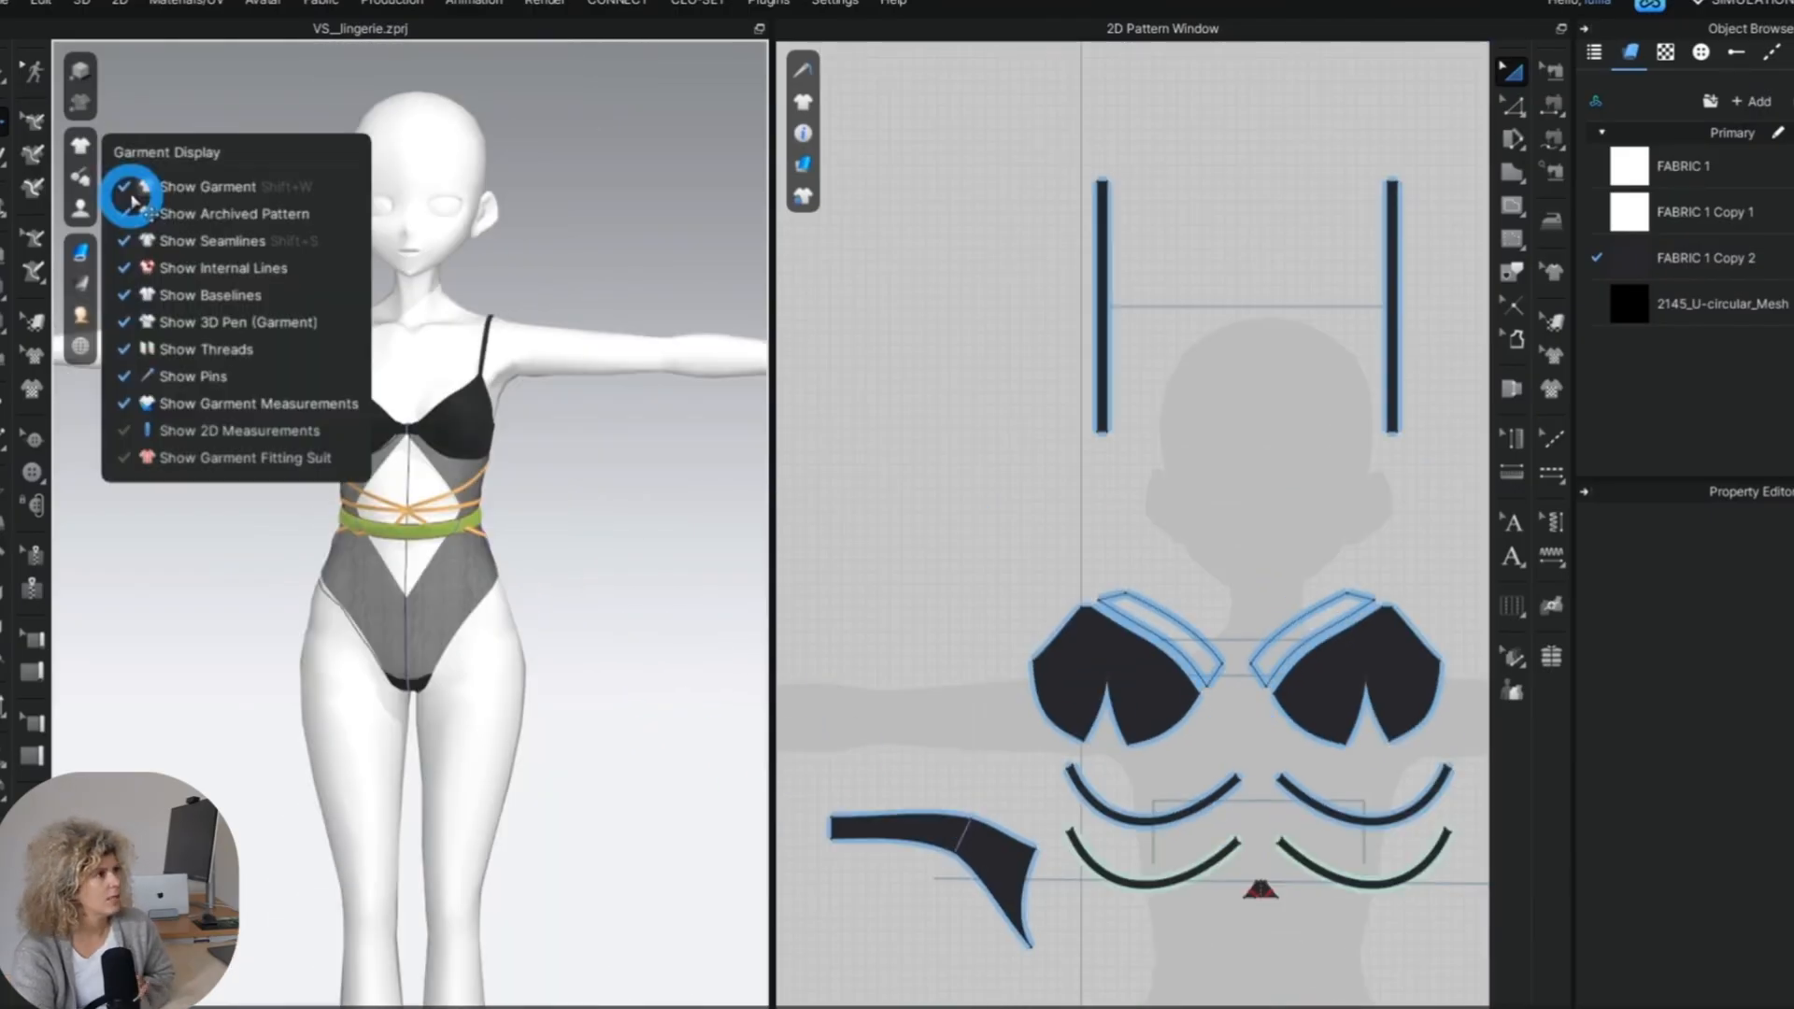
pyautogui.click(13, 4)
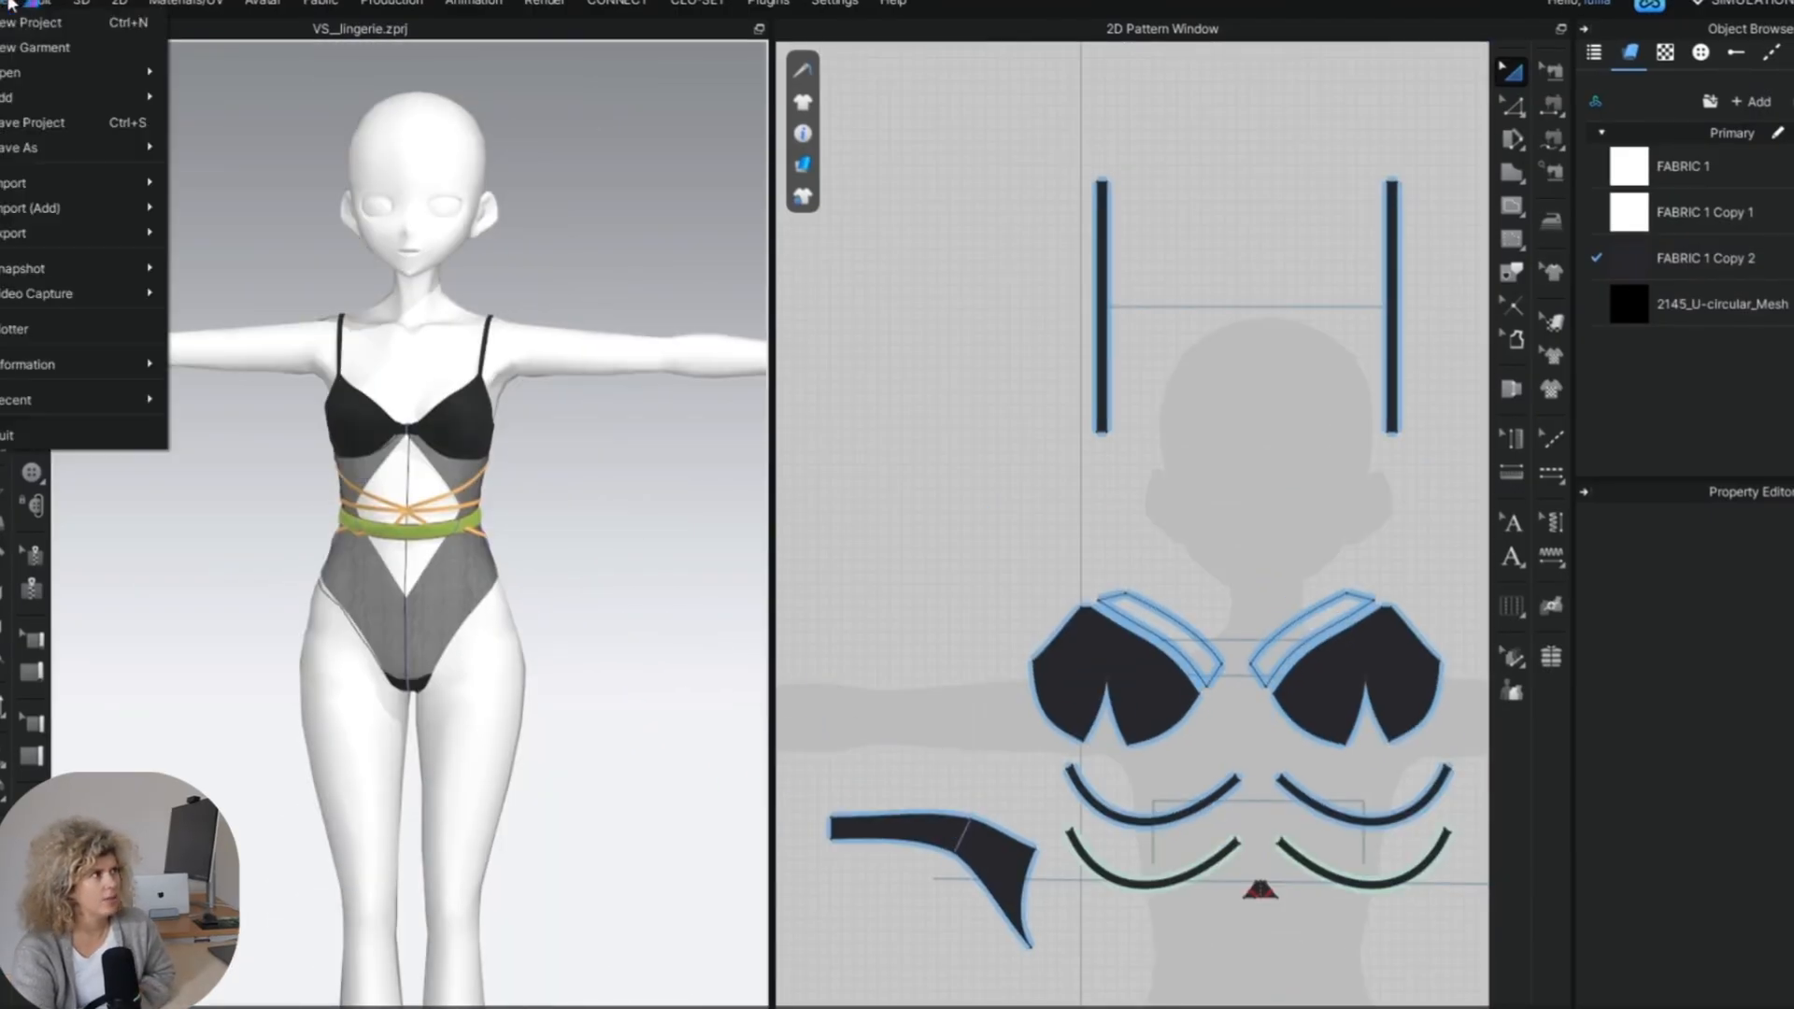
pyautogui.moveTo(94, 233)
pyautogui.click(273, 320)
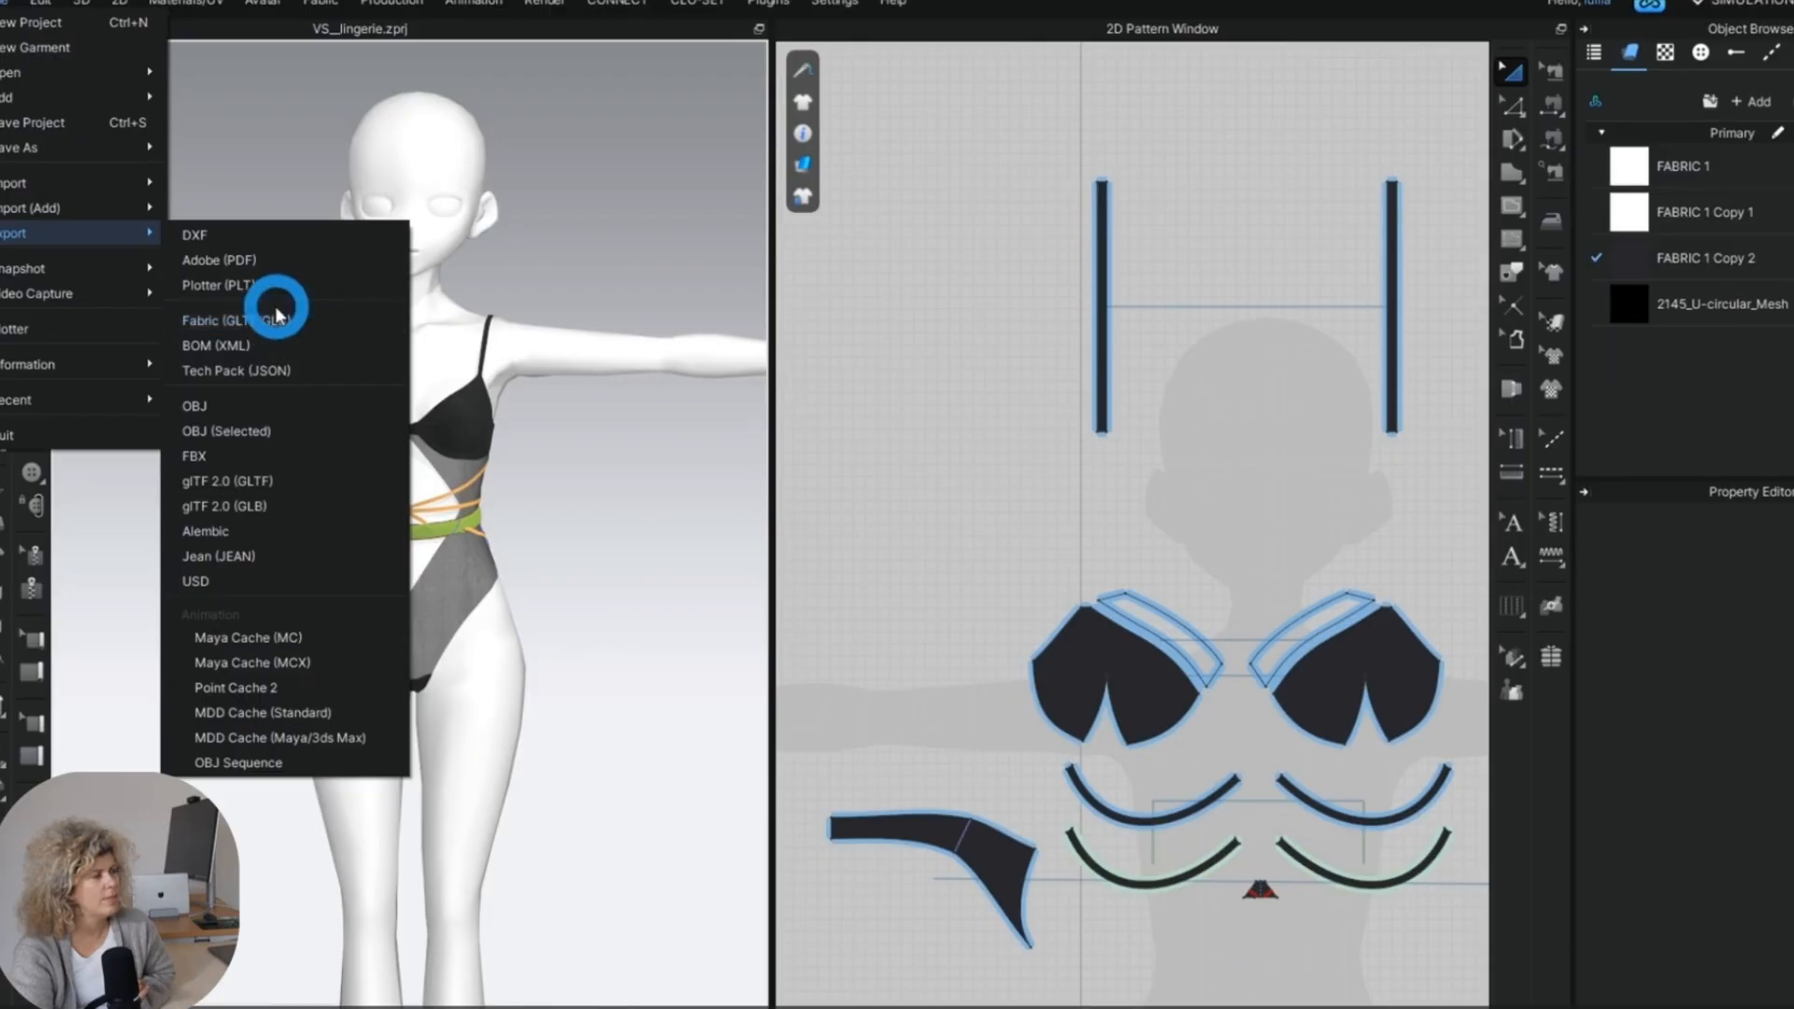
pyautogui.click(263, 262)
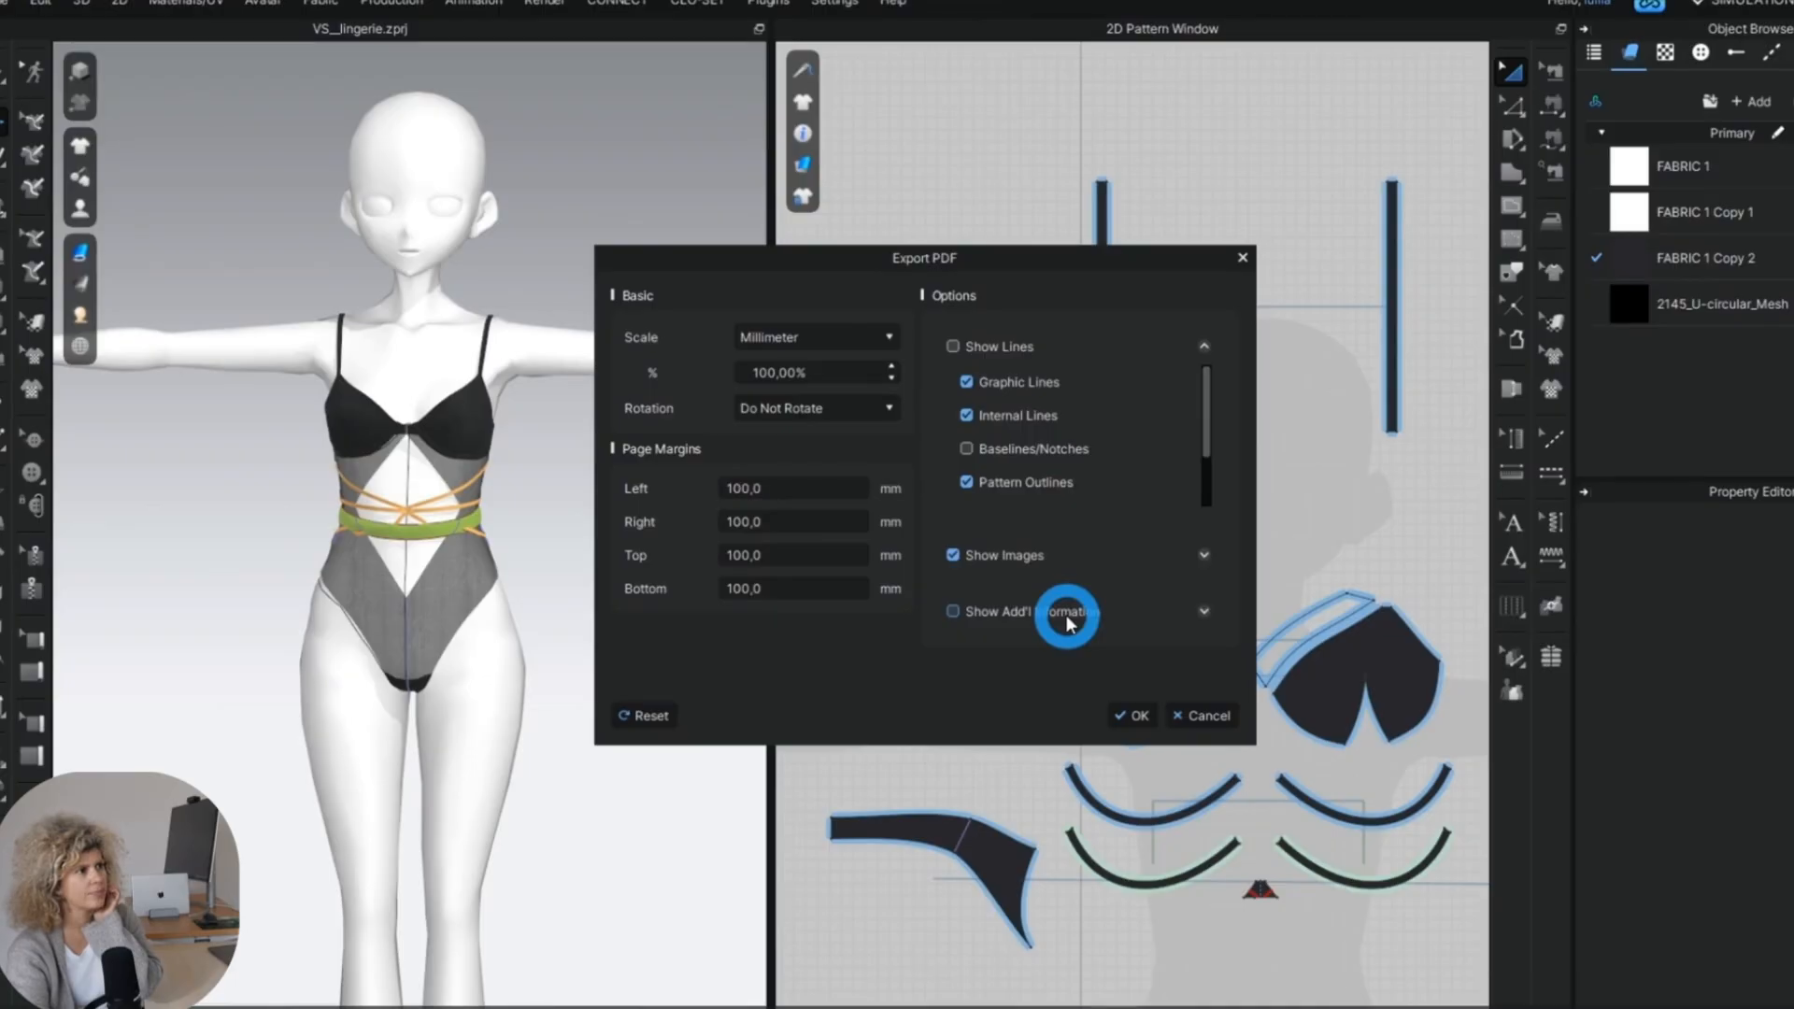
pyautogui.click(1126, 716)
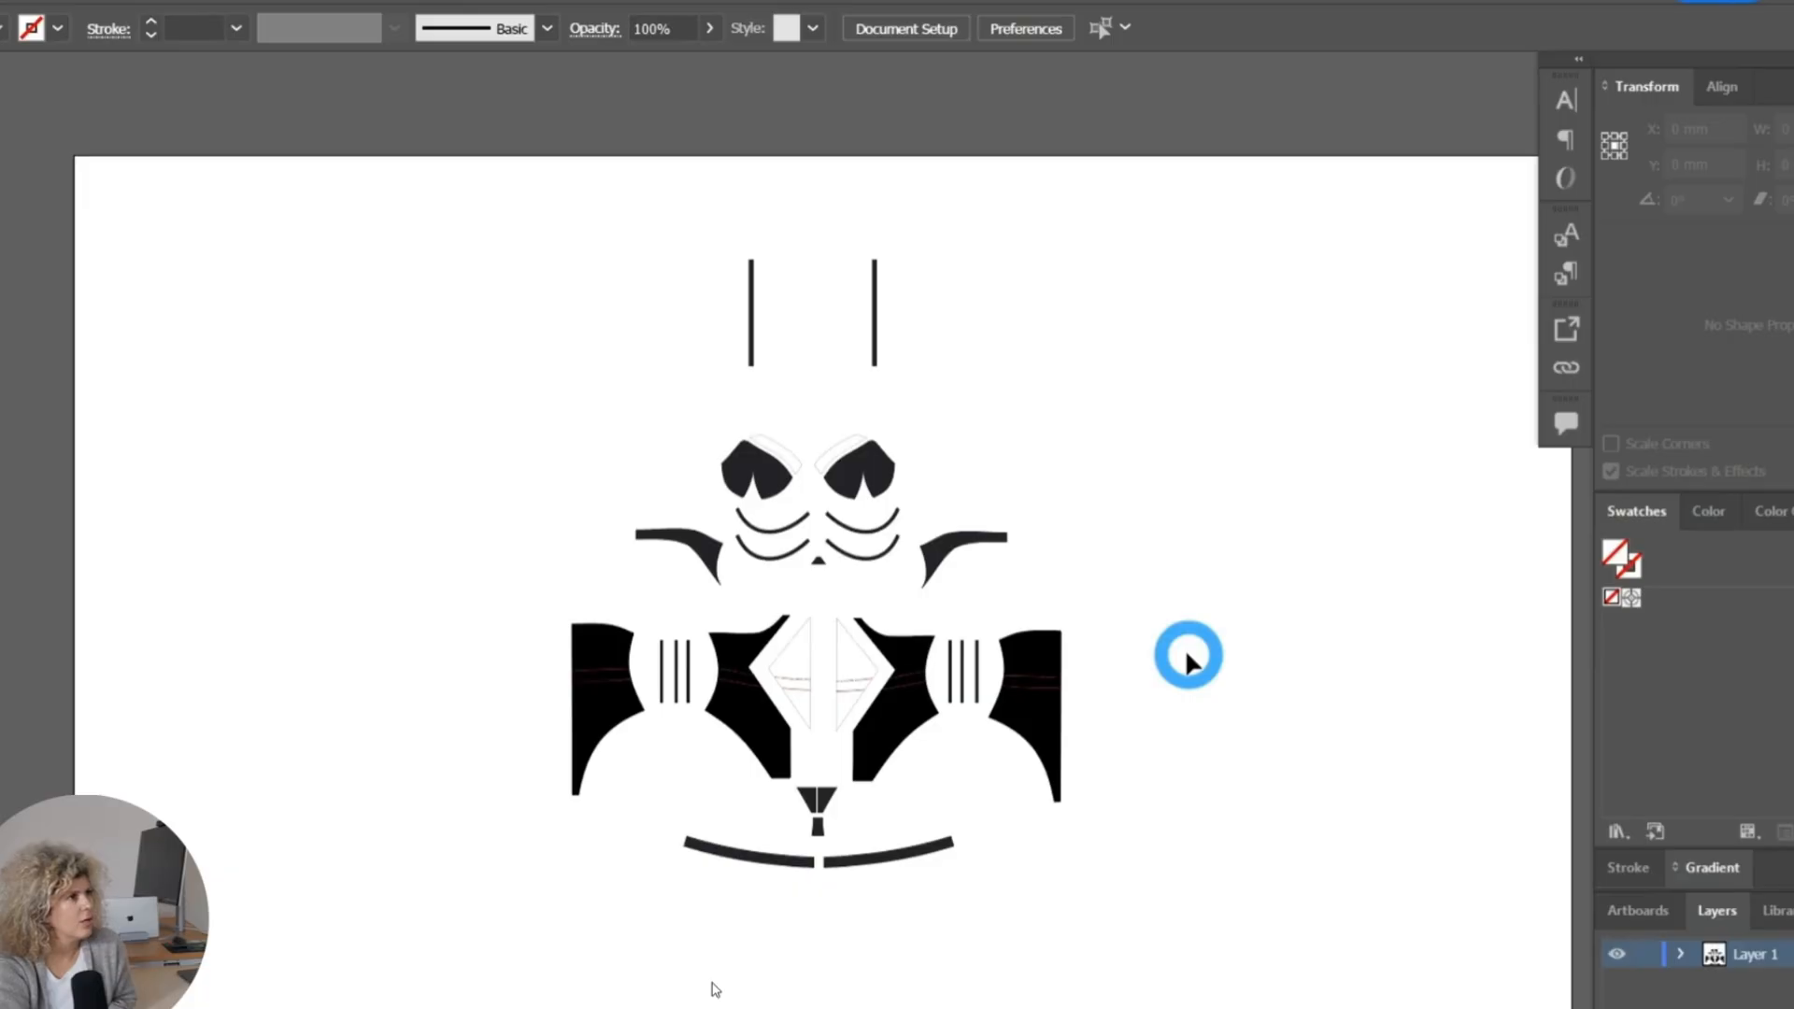
# Switch to Adobe Illustrator and paste the lace artwork into the exported pattern document, converting it to the document's colour profile.
pyautogui.hotkey('ctrl', 'v')
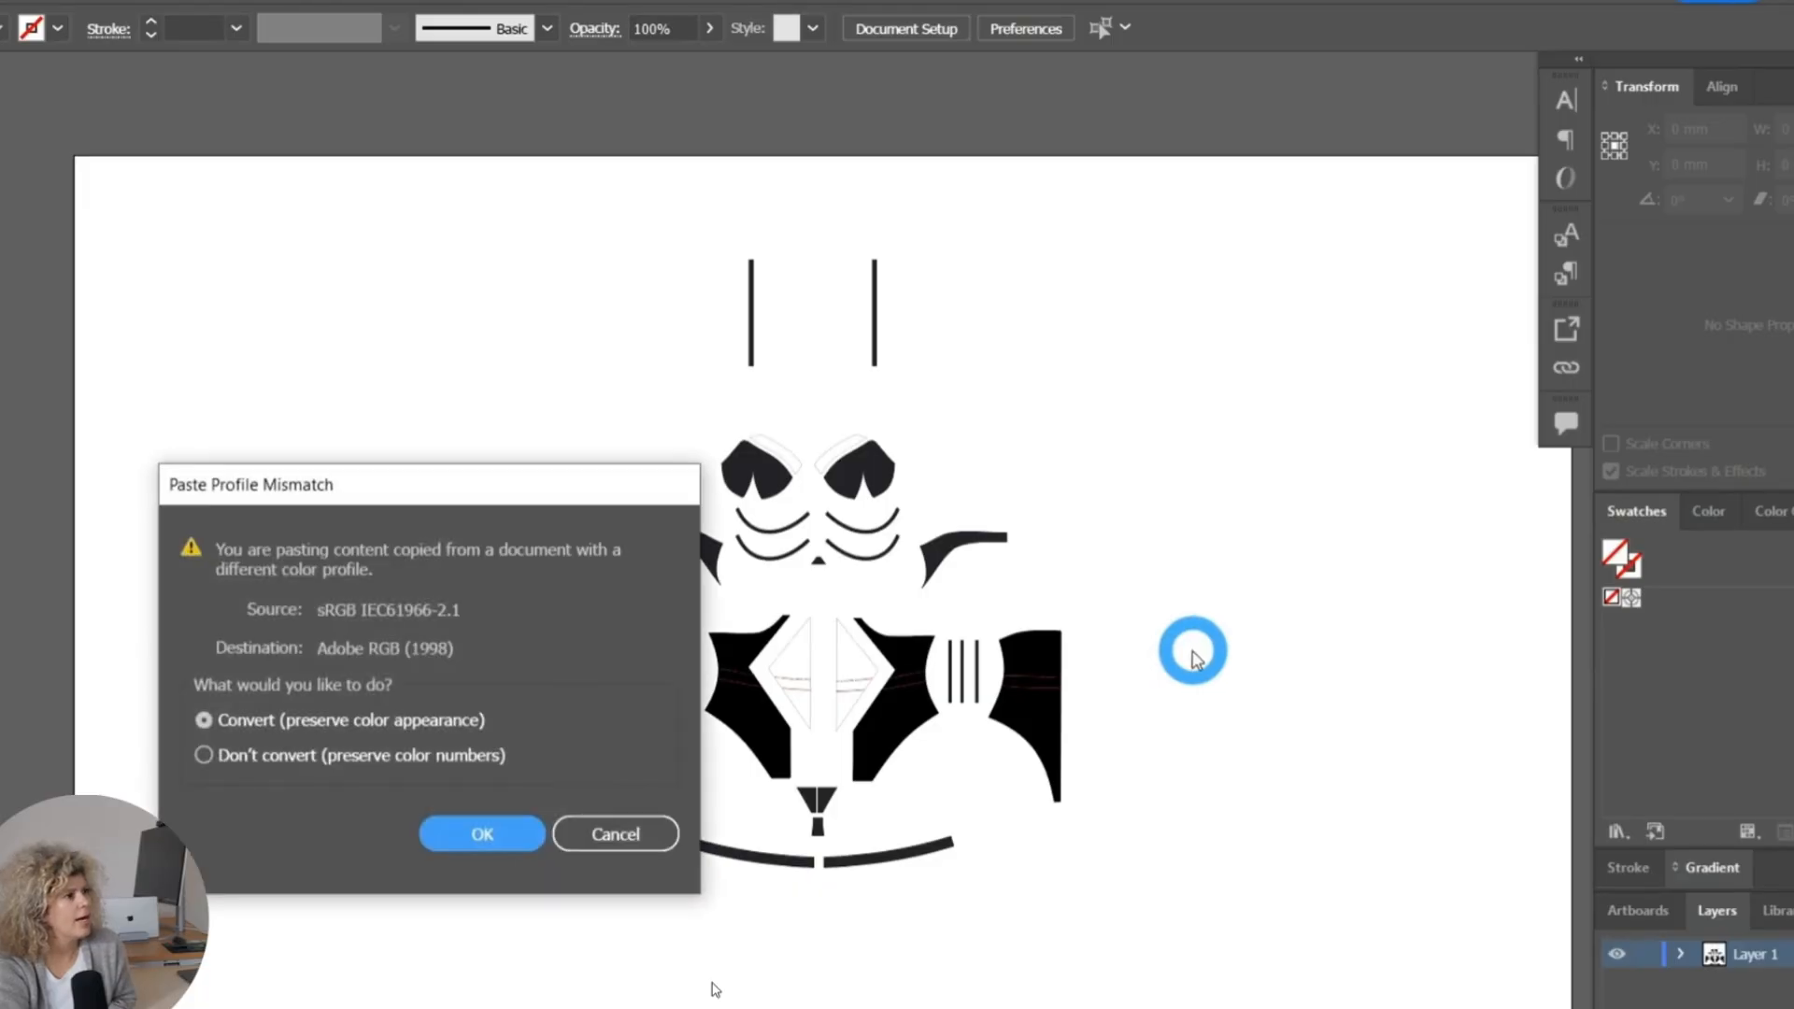
pyautogui.click(478, 835)
pyautogui.click(1285, 605)
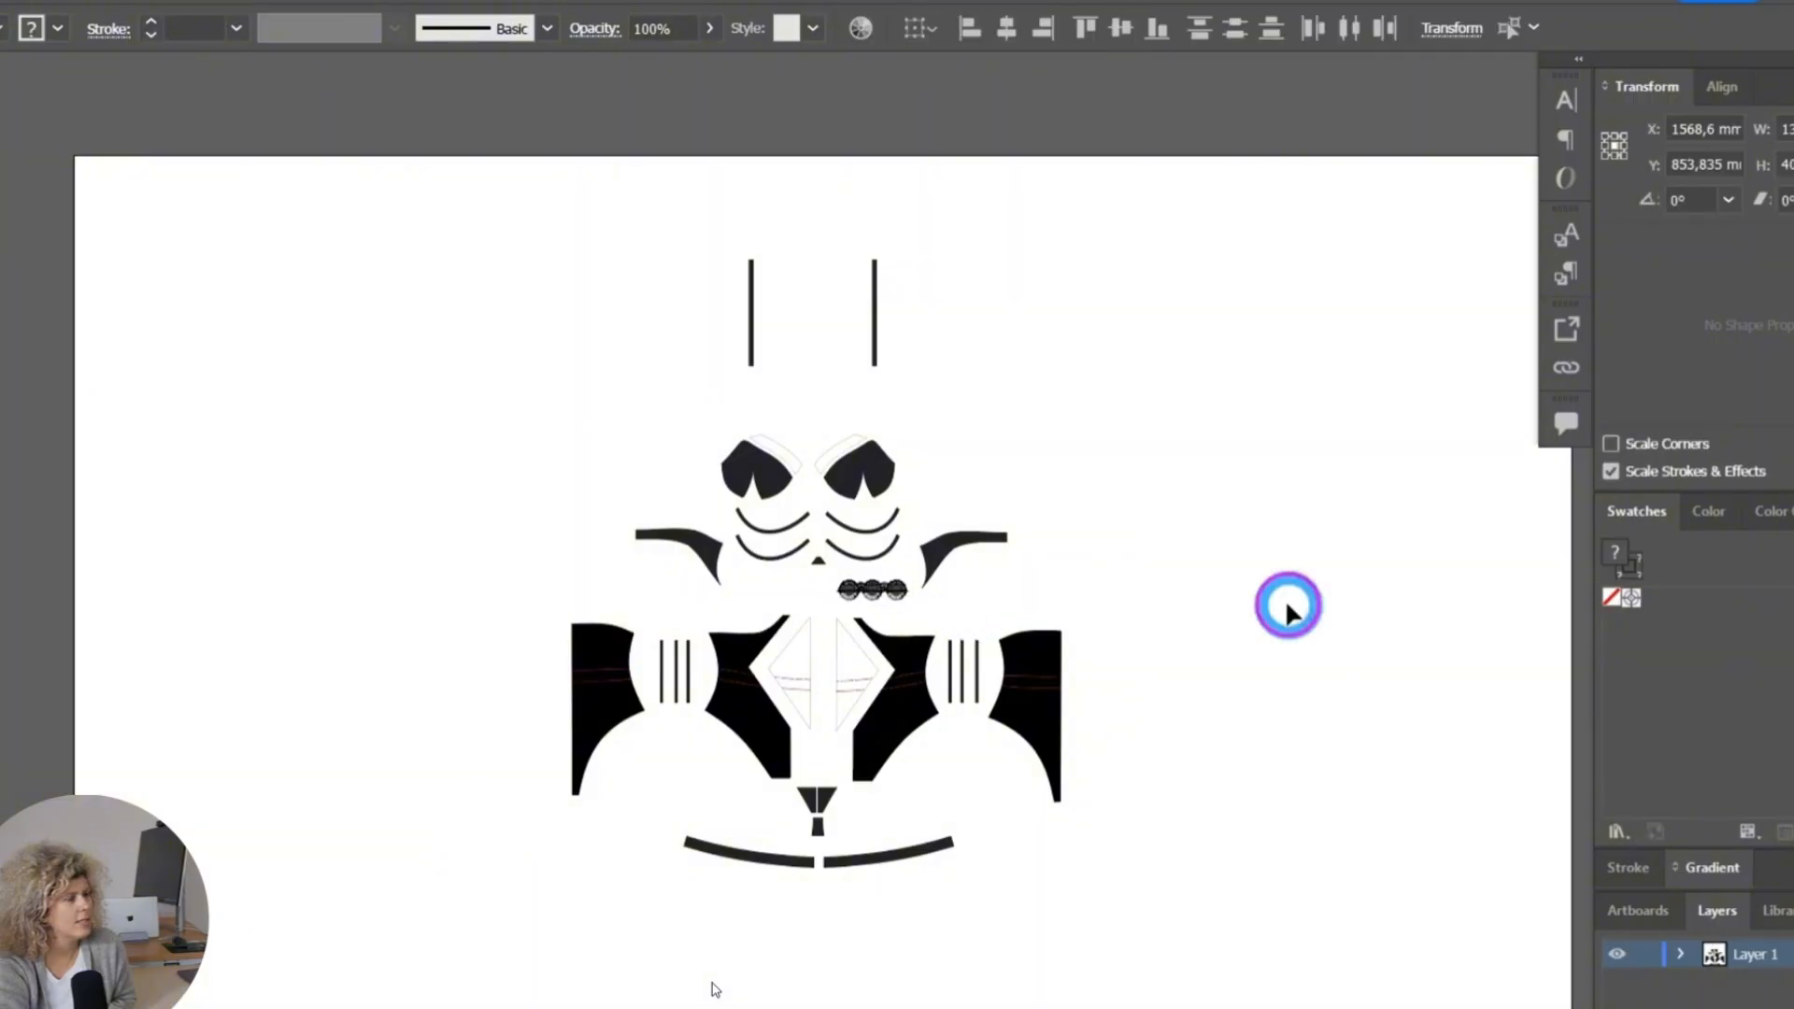
pyautogui.click(797, 608)
pyautogui.click(869, 547)
pyautogui.scroll(2, 874, 559)
# Place the lace motif above its separate black line in a blank area beside the patterns and show the brushes.
pyautogui.keyDown('alt'); pyautogui.scroll(3, 880, 566); pyautogui.keyUp('alt')
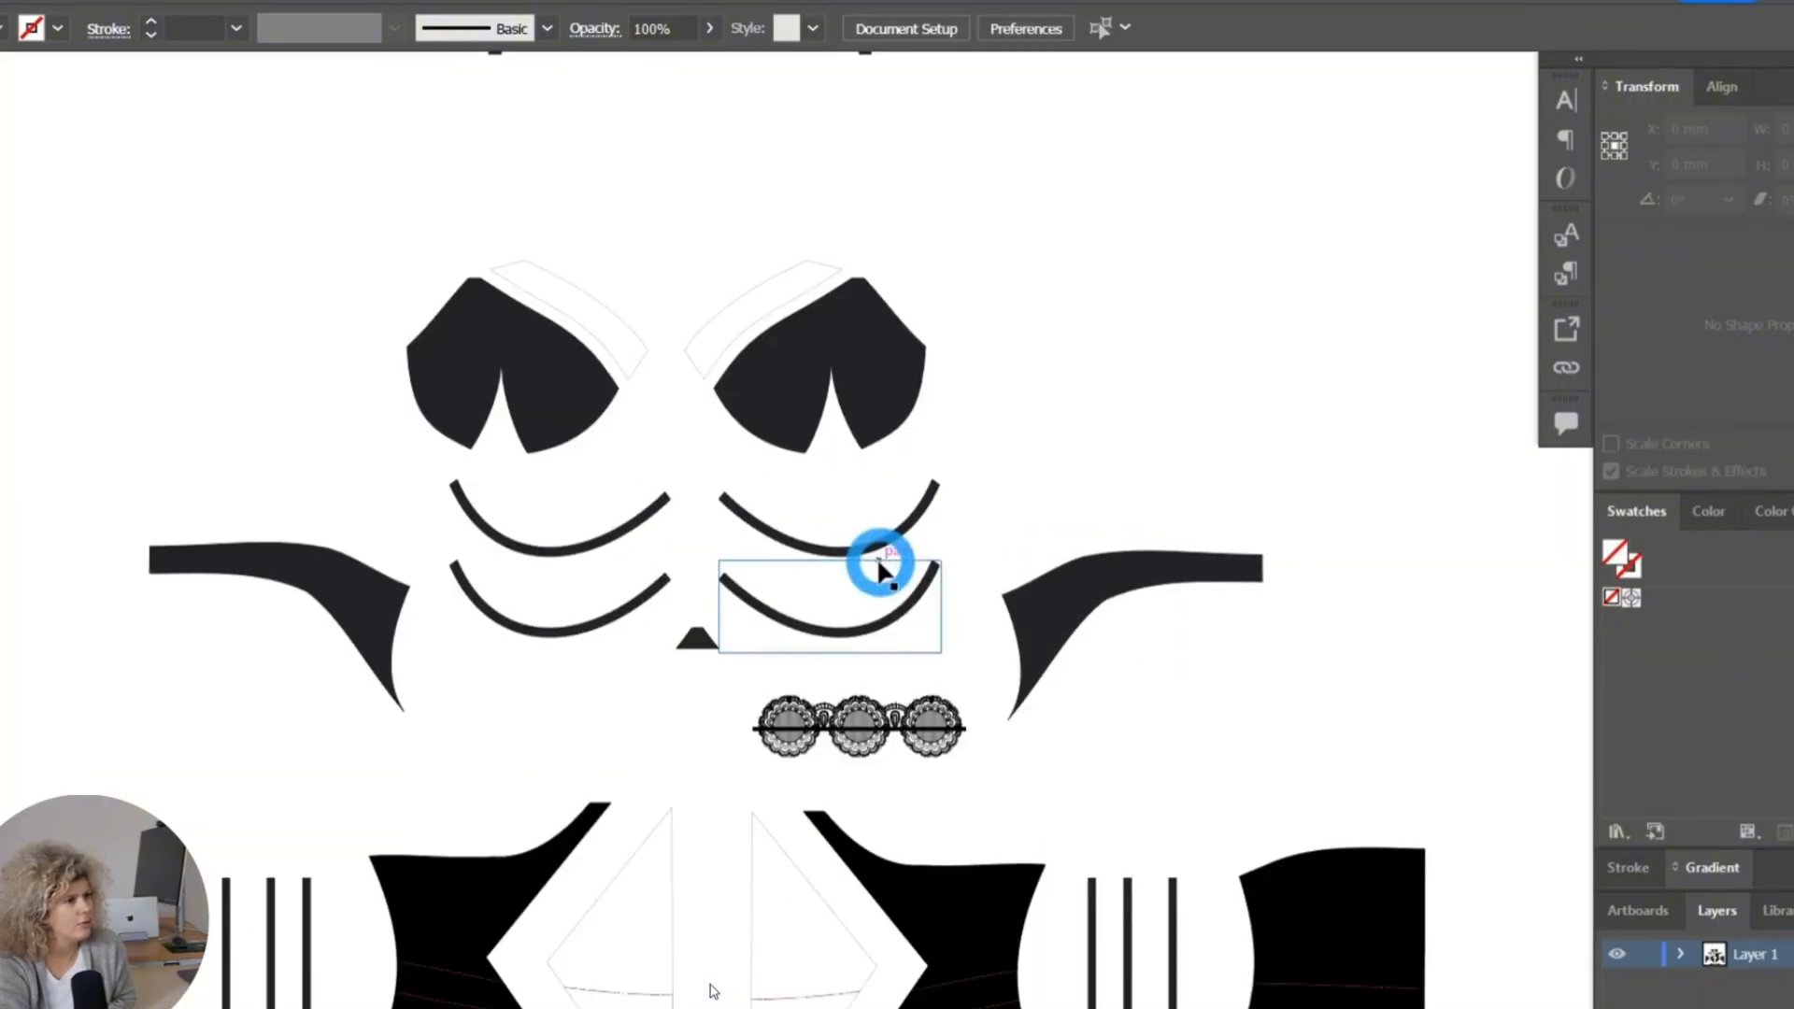
pyautogui.click(903, 733)
pyautogui.click(898, 793)
pyautogui.keyDown('alt'); pyautogui.scroll(3, 828, 779); pyautogui.keyUp('alt')
pyautogui.click(605, 629)
pyautogui.moveTo(568, 553); pyautogui.dragTo(1174, 172)
pyautogui.keyDown('alt'); pyautogui.scroll(-4, 1259, 774); pyautogui.keyUp('alt')
pyautogui.keyDown('alt'); pyautogui.scroll(5, 1173, 172); pyautogui.keyUp('alt')
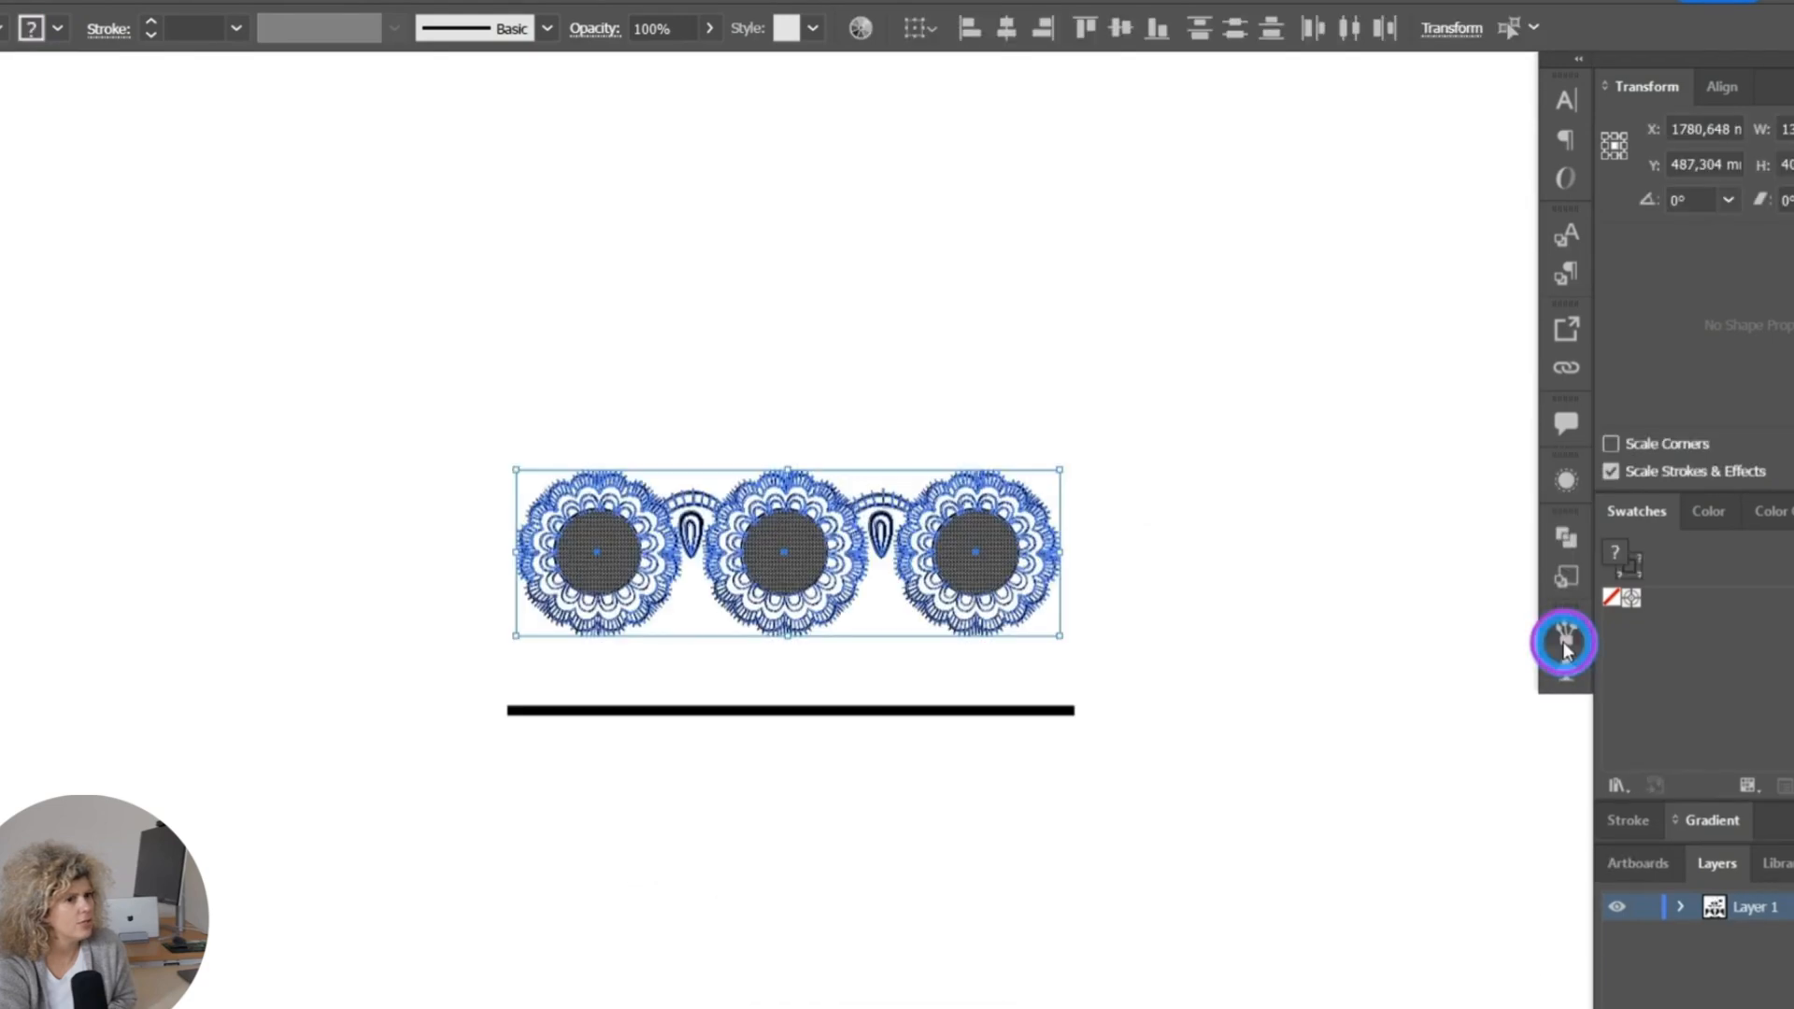
pyautogui.click(1564, 633)
pyautogui.moveTo(820, 574)
pyautogui.mouseDown()
pyautogui.moveTo(1265, 773)
pyautogui.moveTo(1295, 736)
pyautogui.mouseUp()
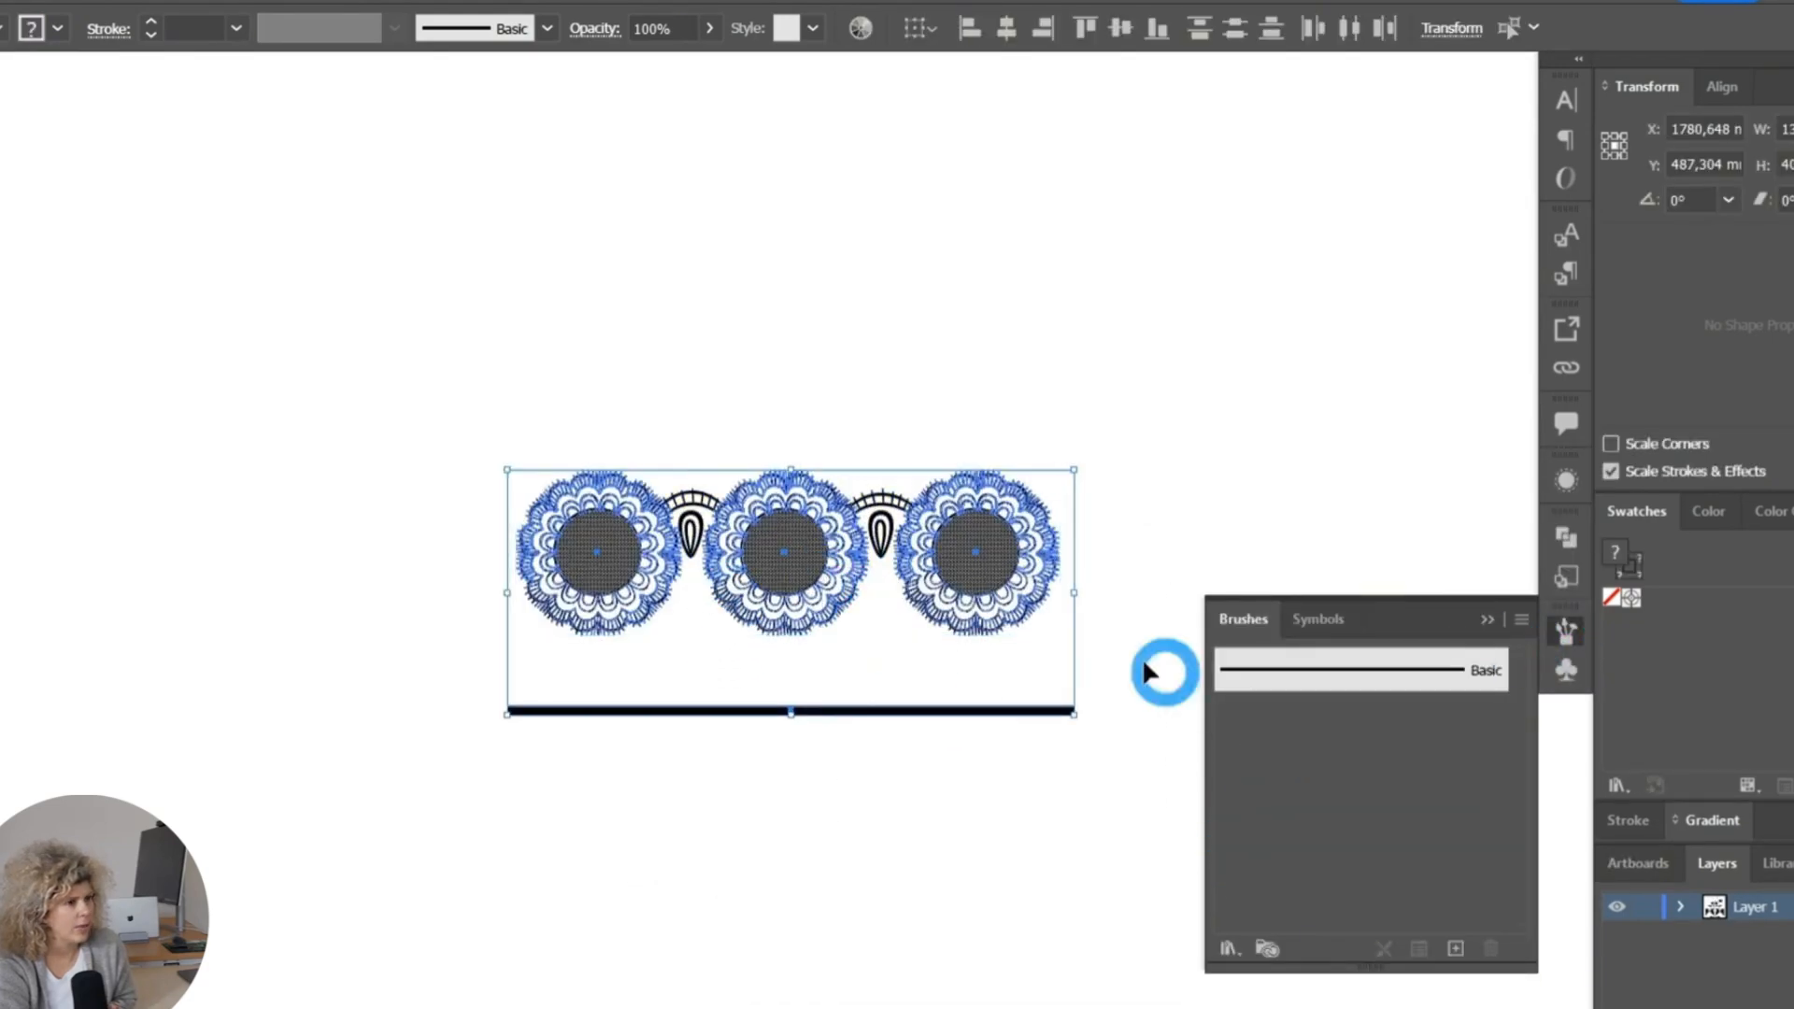
pyautogui.click(696, 603)
pyautogui.moveTo(828, 584); pyautogui.dragTo(1113, 737)
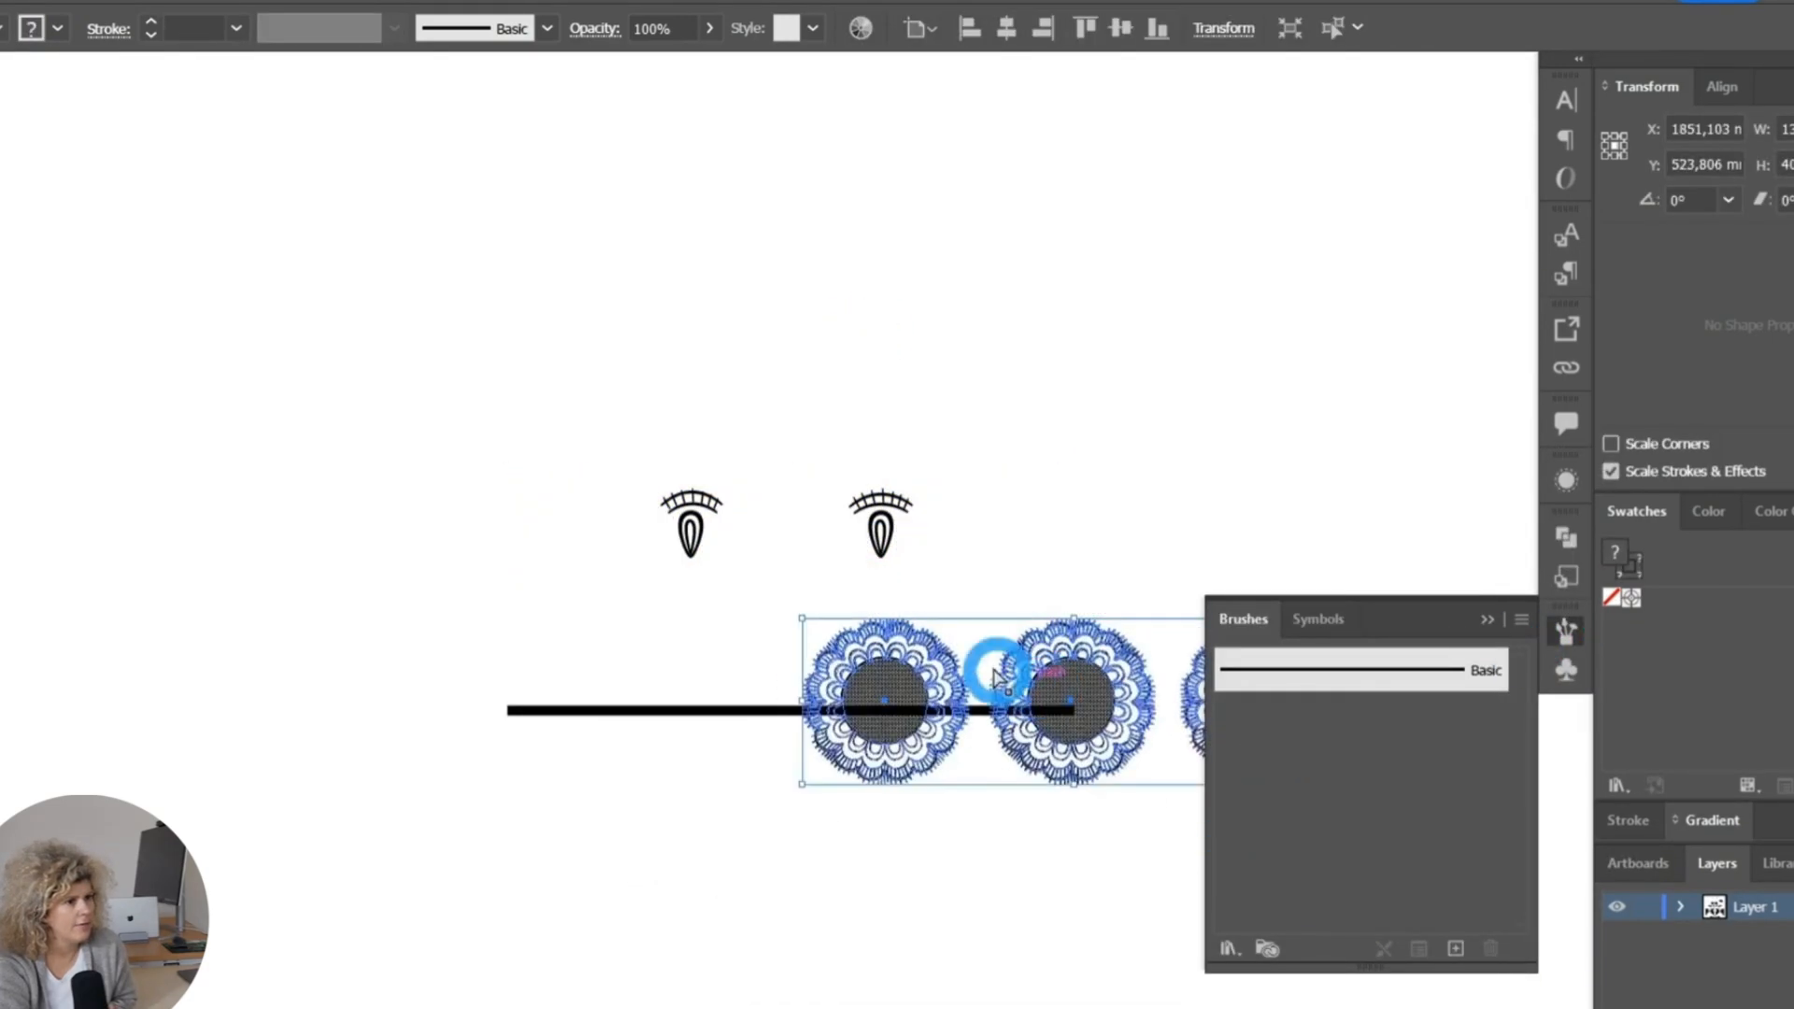
pyautogui.hotkey('ctrl', 'z')
# Group all the pieces of the lace motif and create a new pattern brush from it with the default options.
pyautogui.moveTo(393, 297); pyautogui.dragTo(1132, 649)
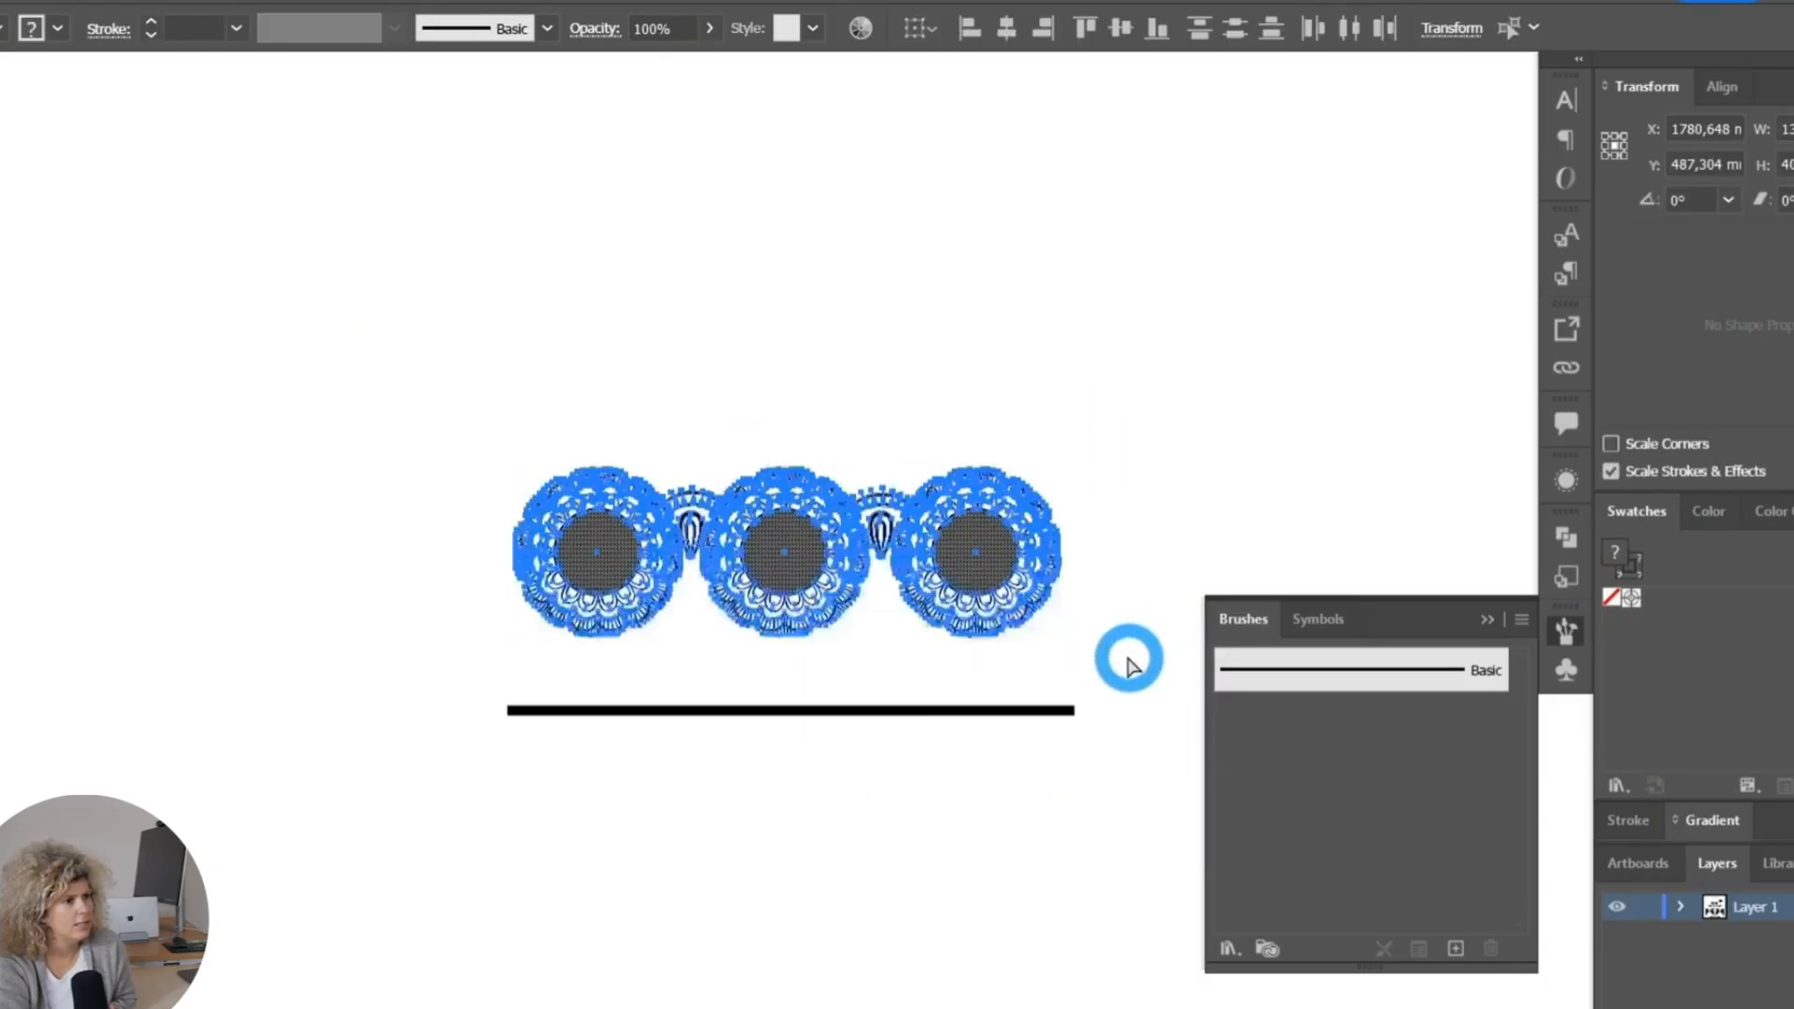
pyautogui.press('Return')
pyautogui.click(1185, 785)
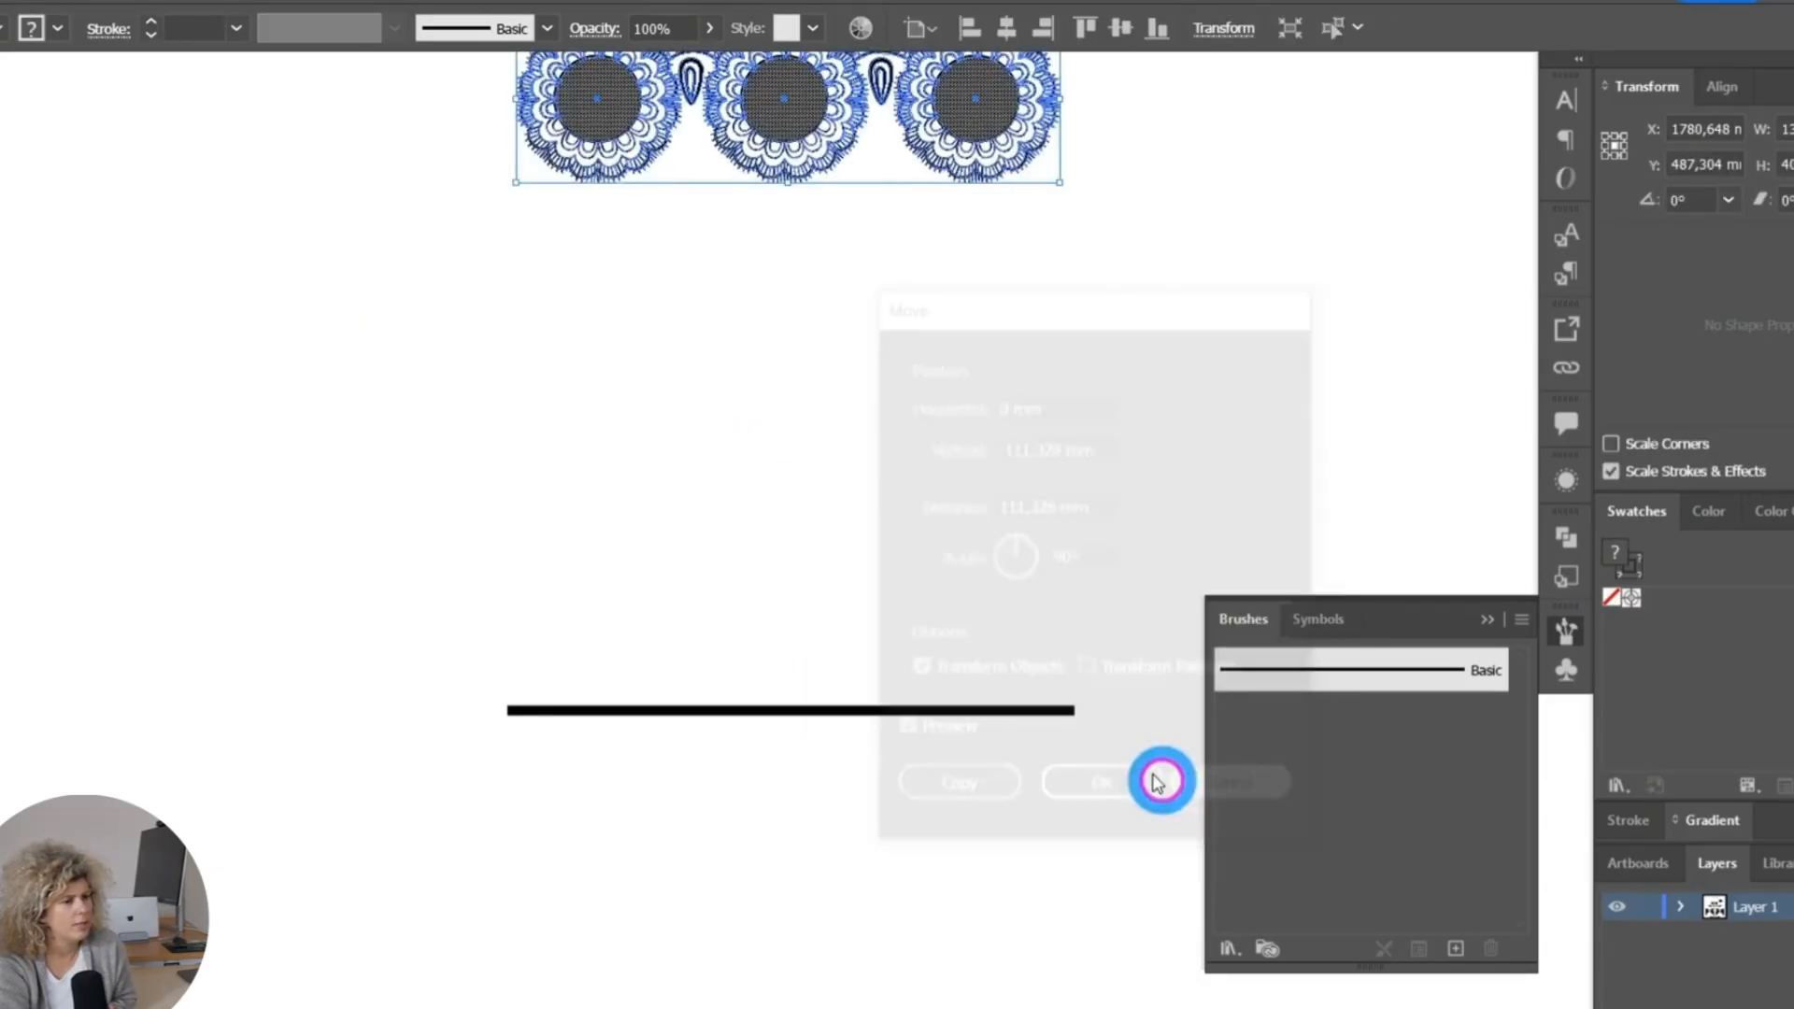
pyautogui.moveTo(821, 587); pyautogui.dragTo(1314, 773)
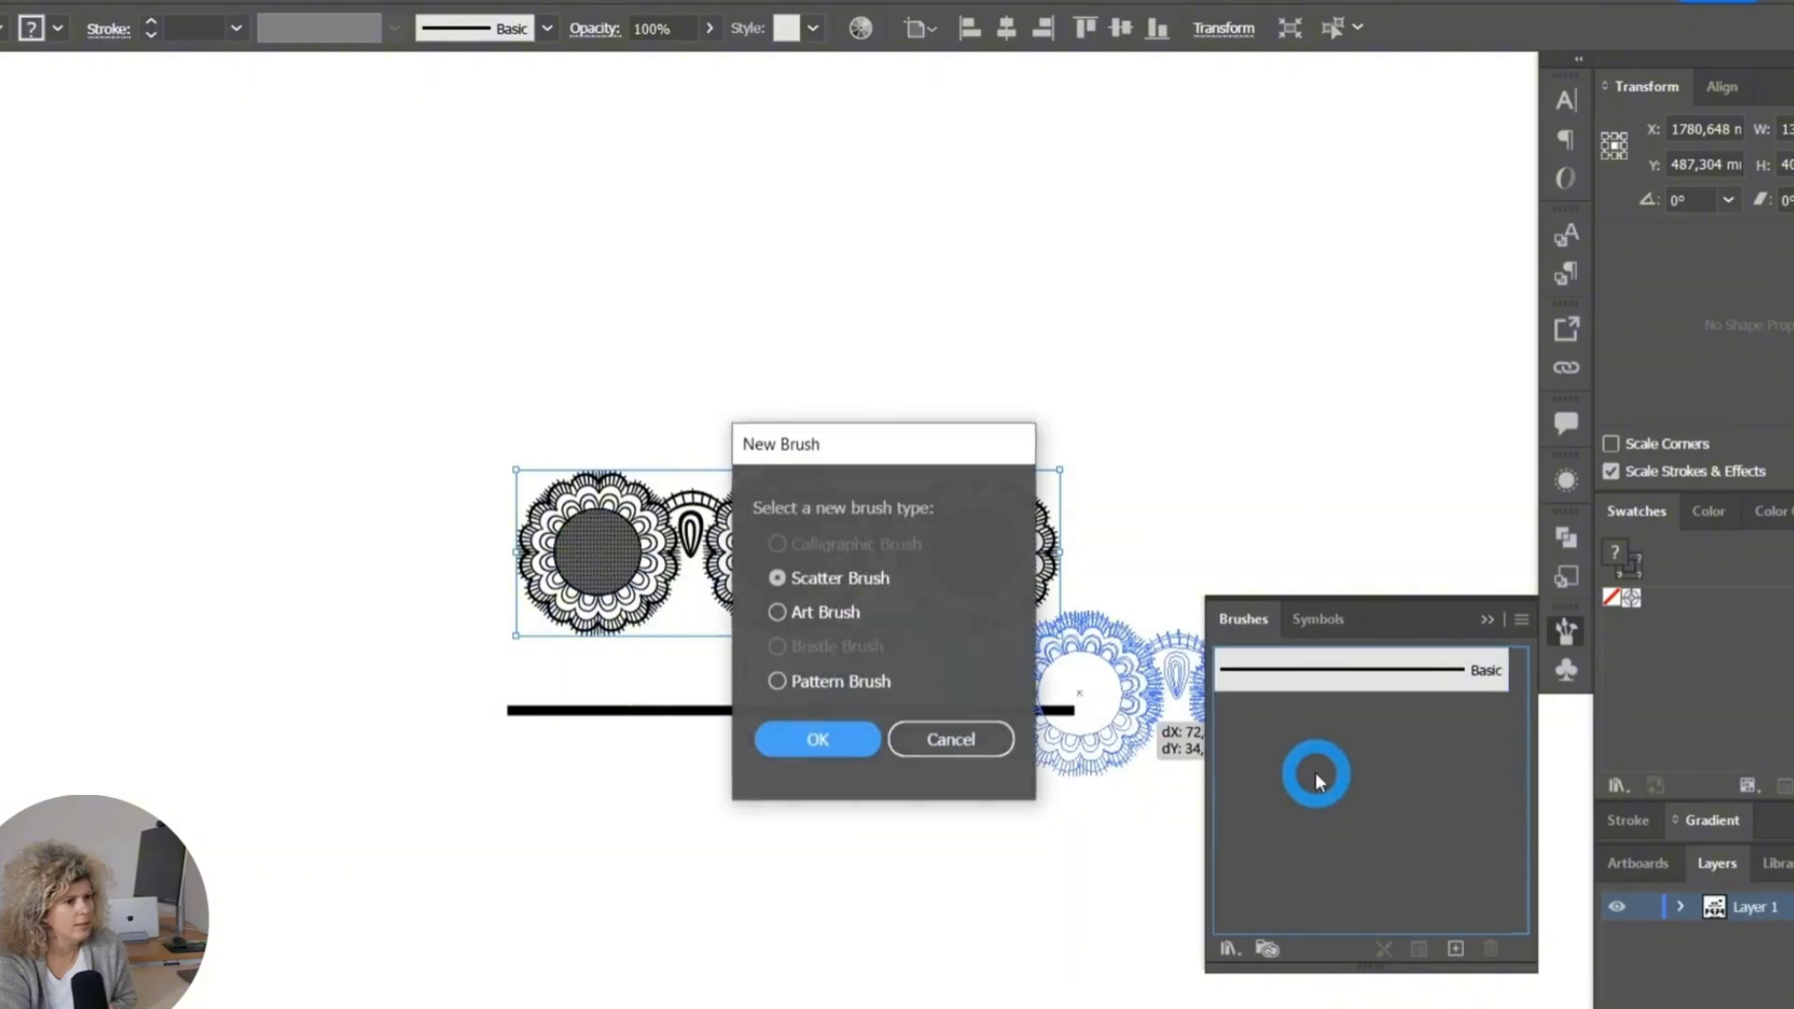
pyautogui.click(775, 681)
pyautogui.click(818, 739)
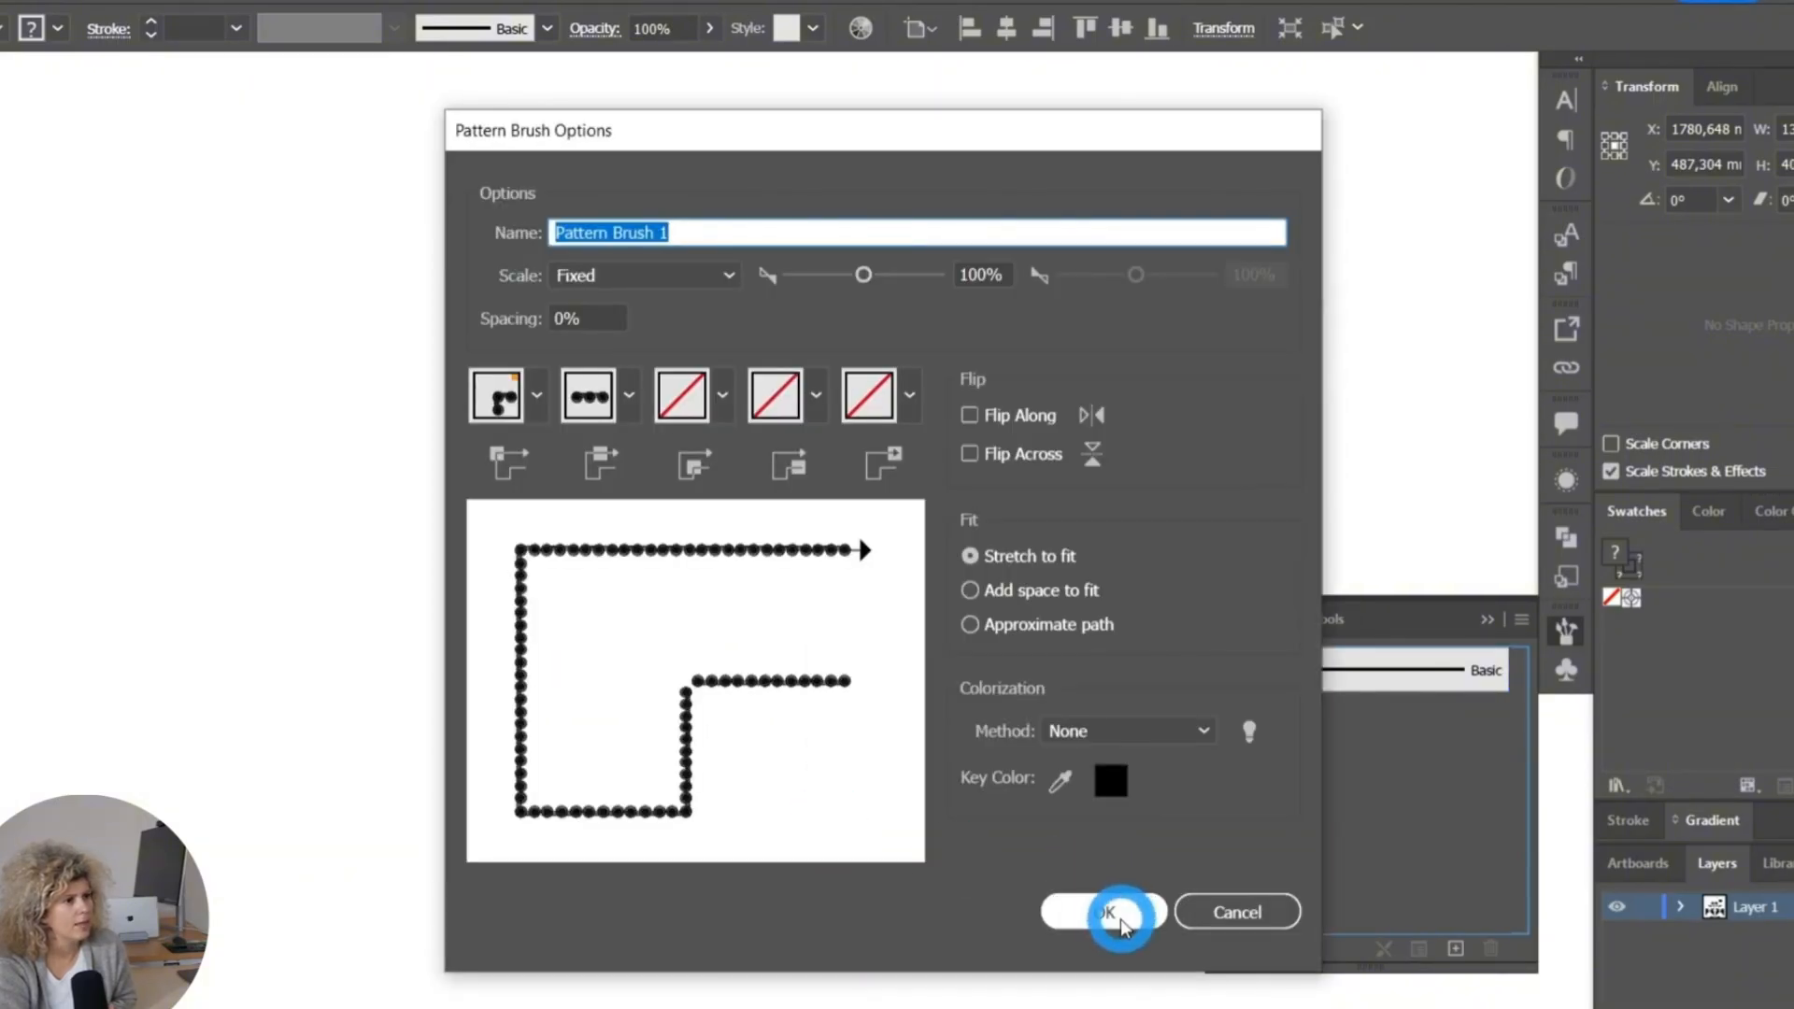
pyautogui.click(1119, 918)
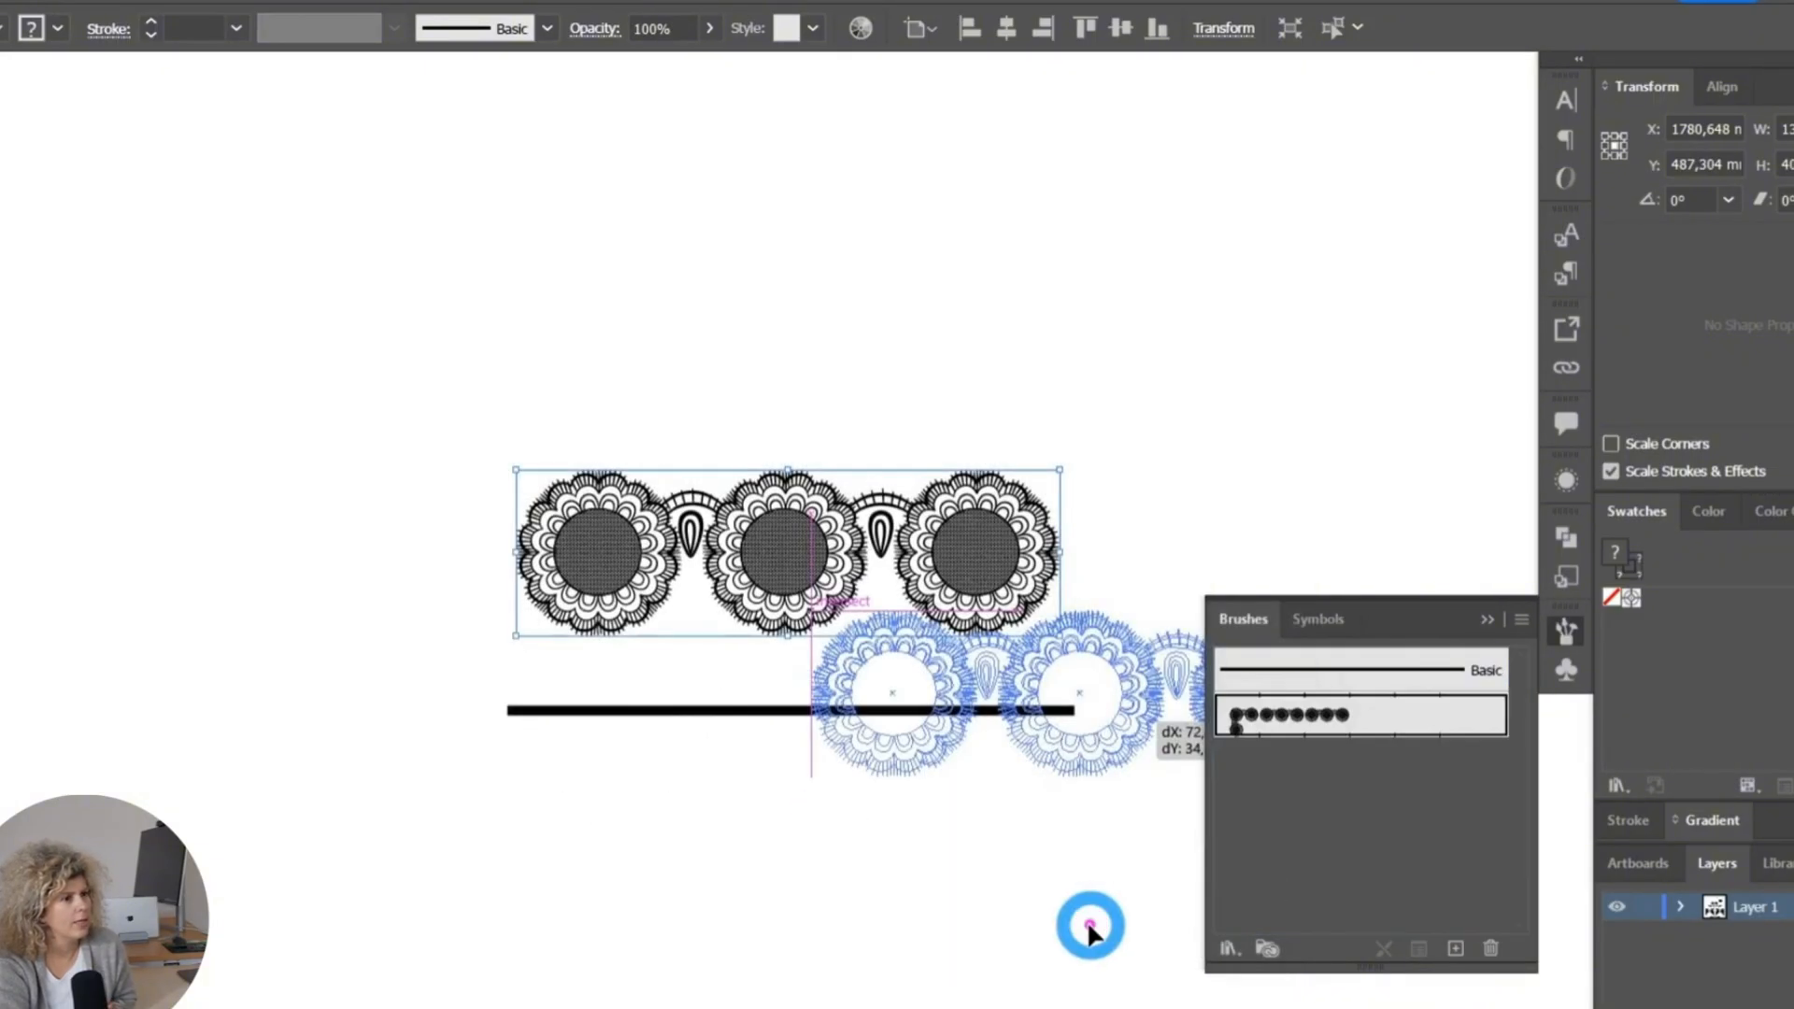
# Move the right-hand cup and its neckline band together slightly outward, away from the other cup.
pyautogui.keyDown('alt'); pyautogui.scroll(-3, 1068, 912); pyautogui.keyUp('alt')
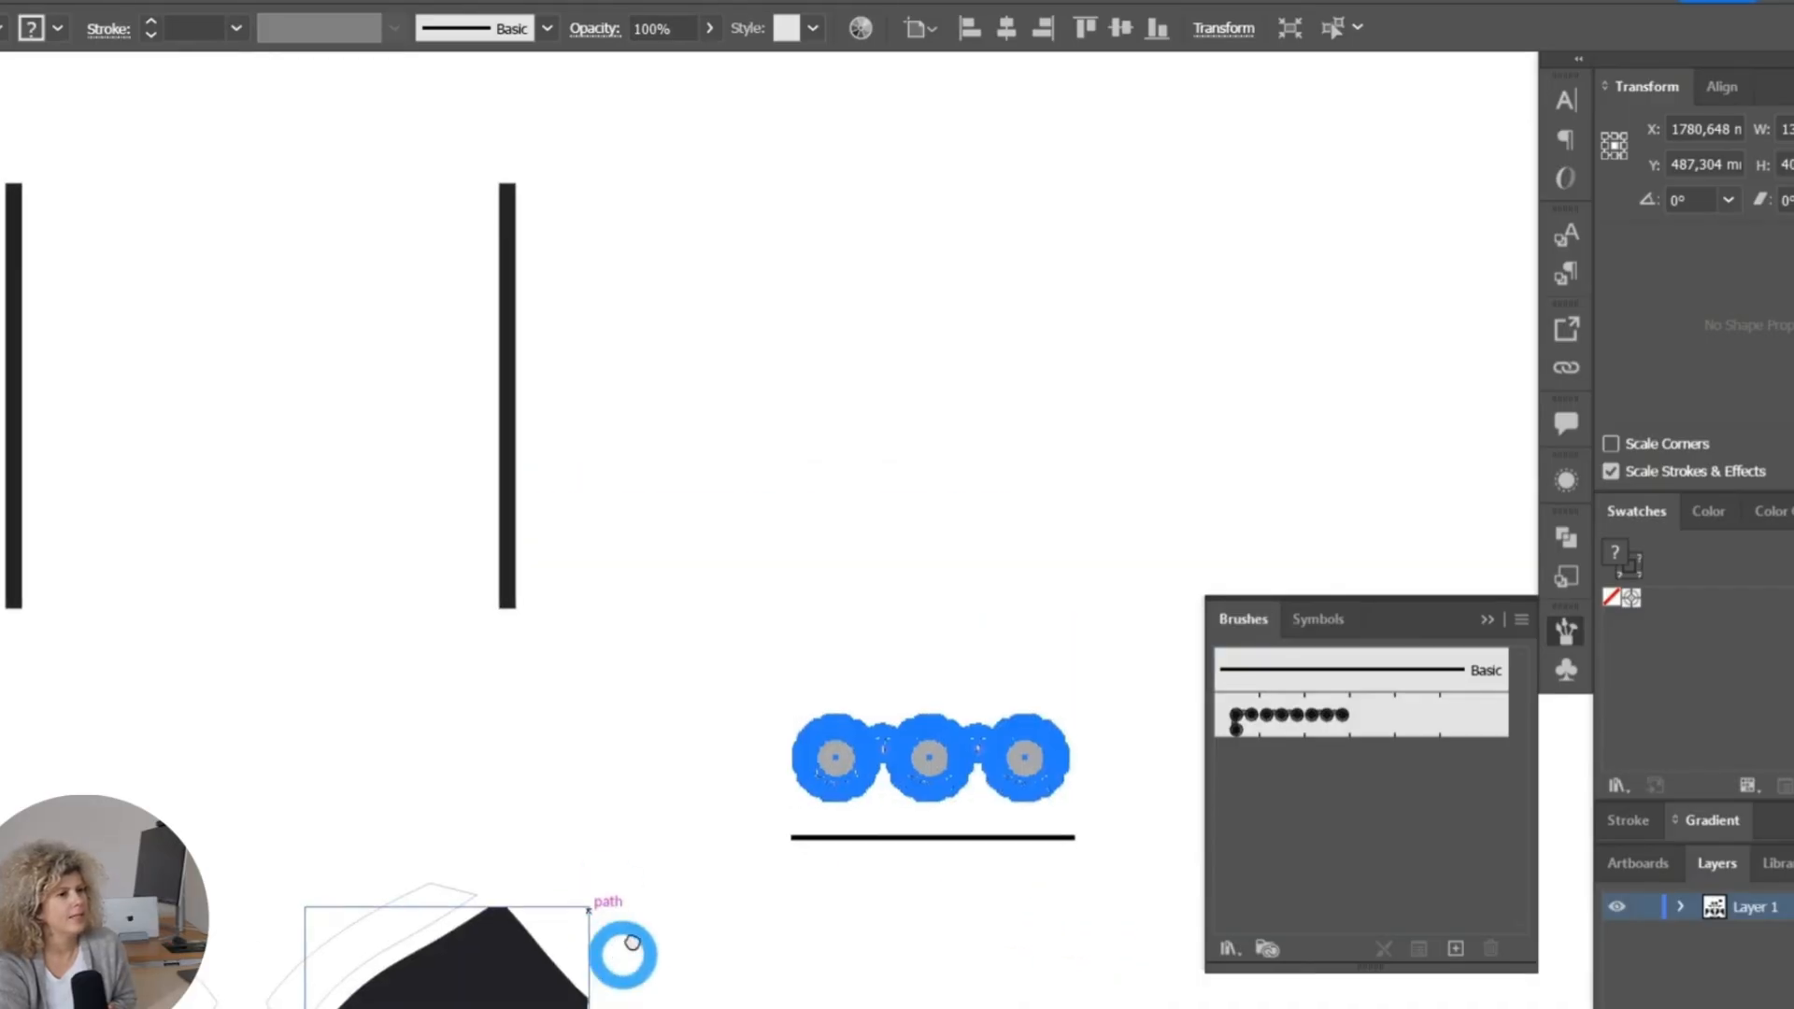
pyautogui.moveTo(372, 967); pyautogui.dragTo(533, 670)
pyautogui.keyDown('alt'); pyautogui.scroll(3, 474, 680); pyautogui.keyUp('alt')
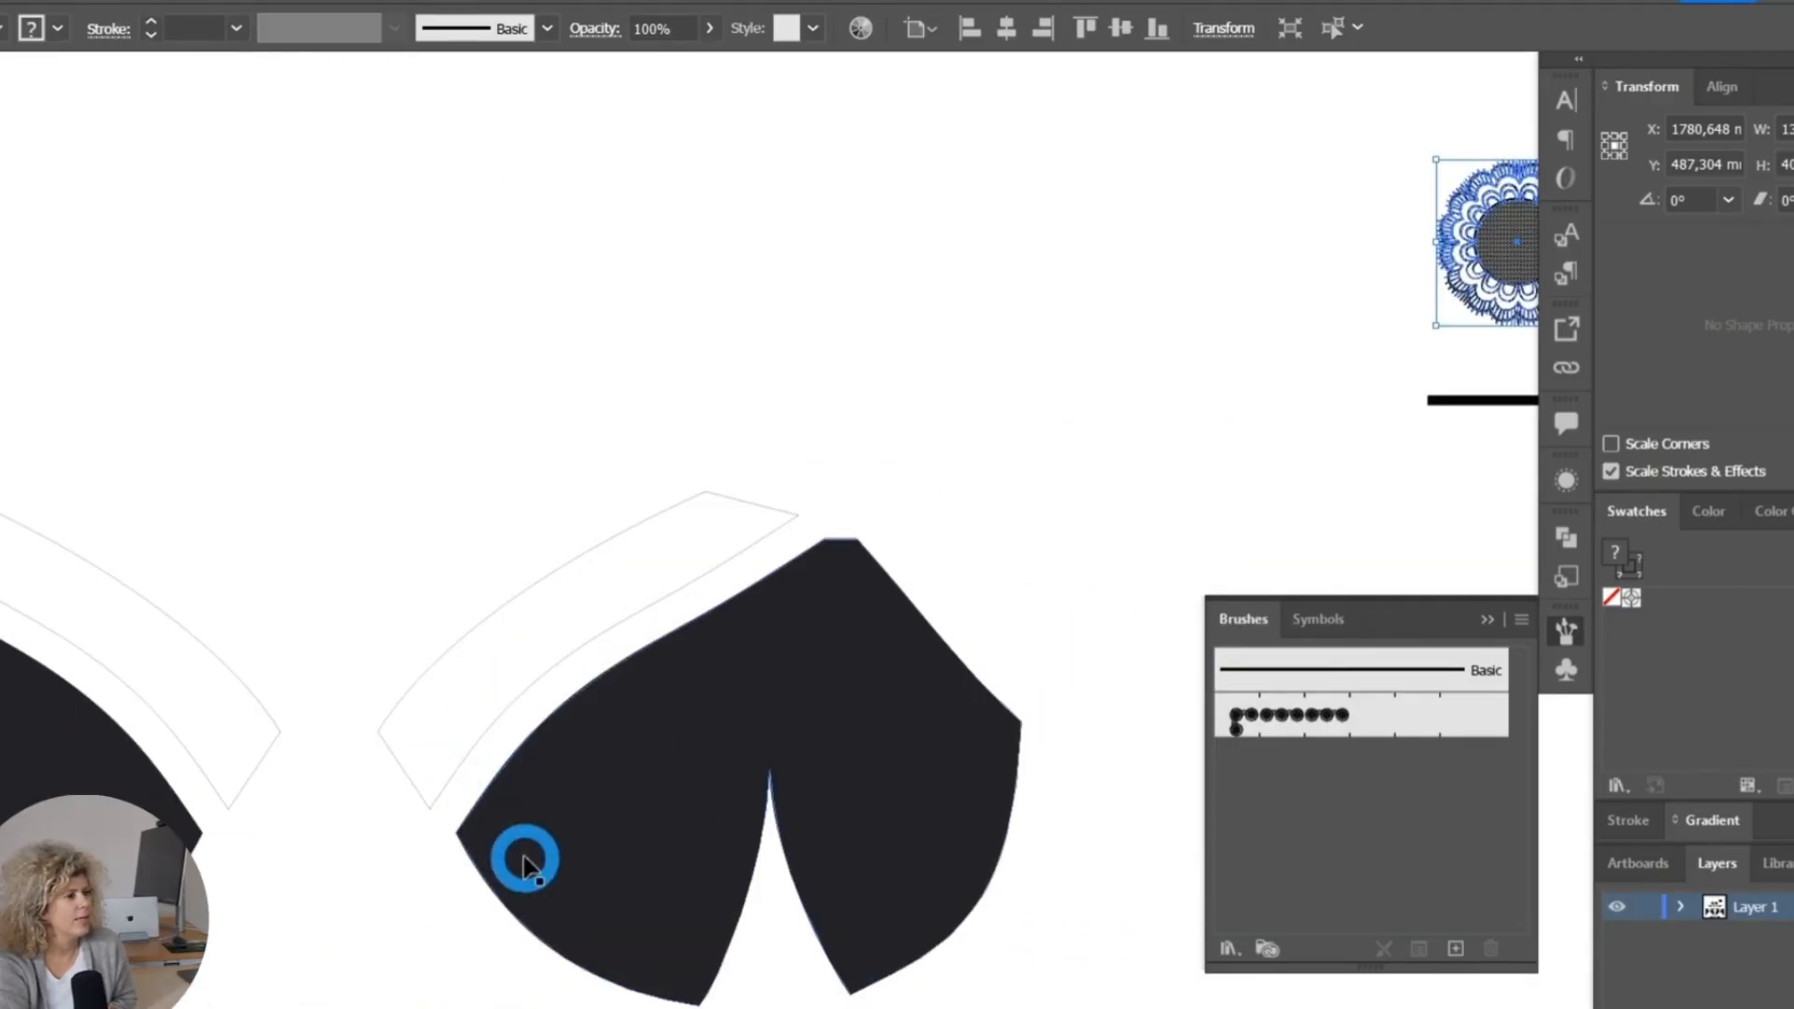
pyautogui.moveTo(520, 853); pyautogui.dragTo(381, 722)
pyautogui.click(859, 361)
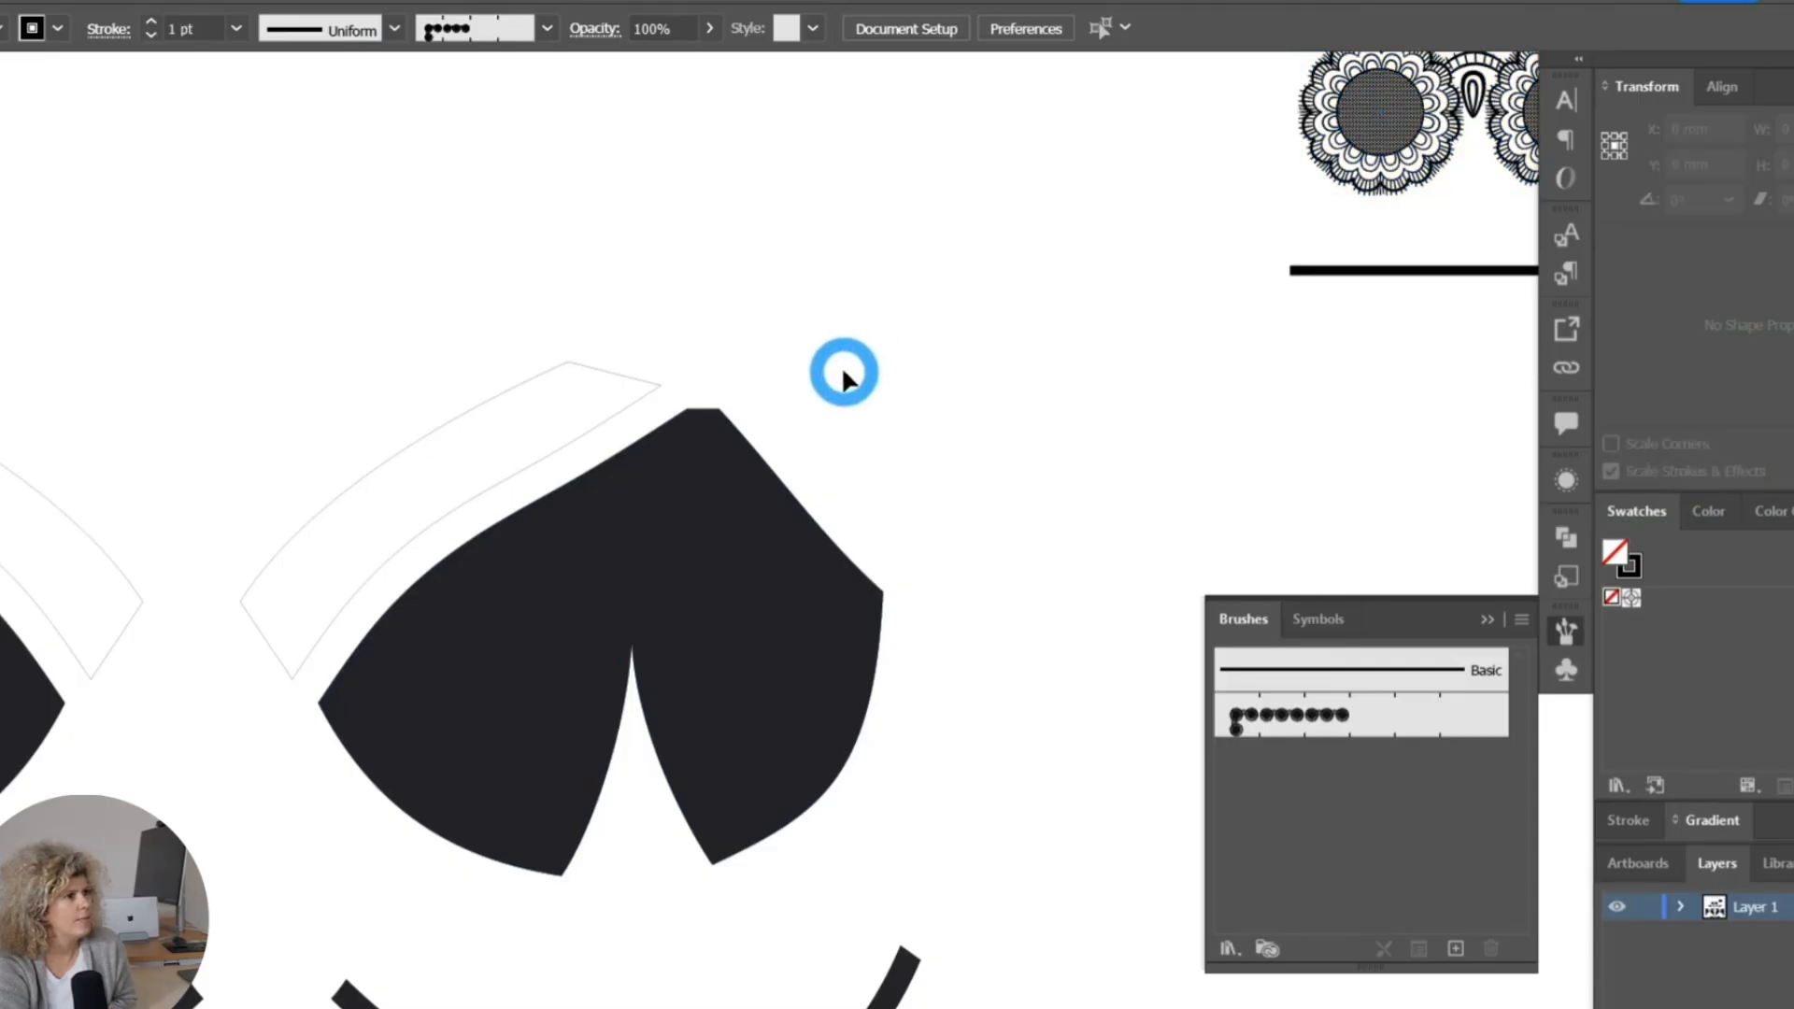
pyautogui.keyDown('alt'); pyautogui.scroll(-3, 1064, 479); pyautogui.keyUp('alt')
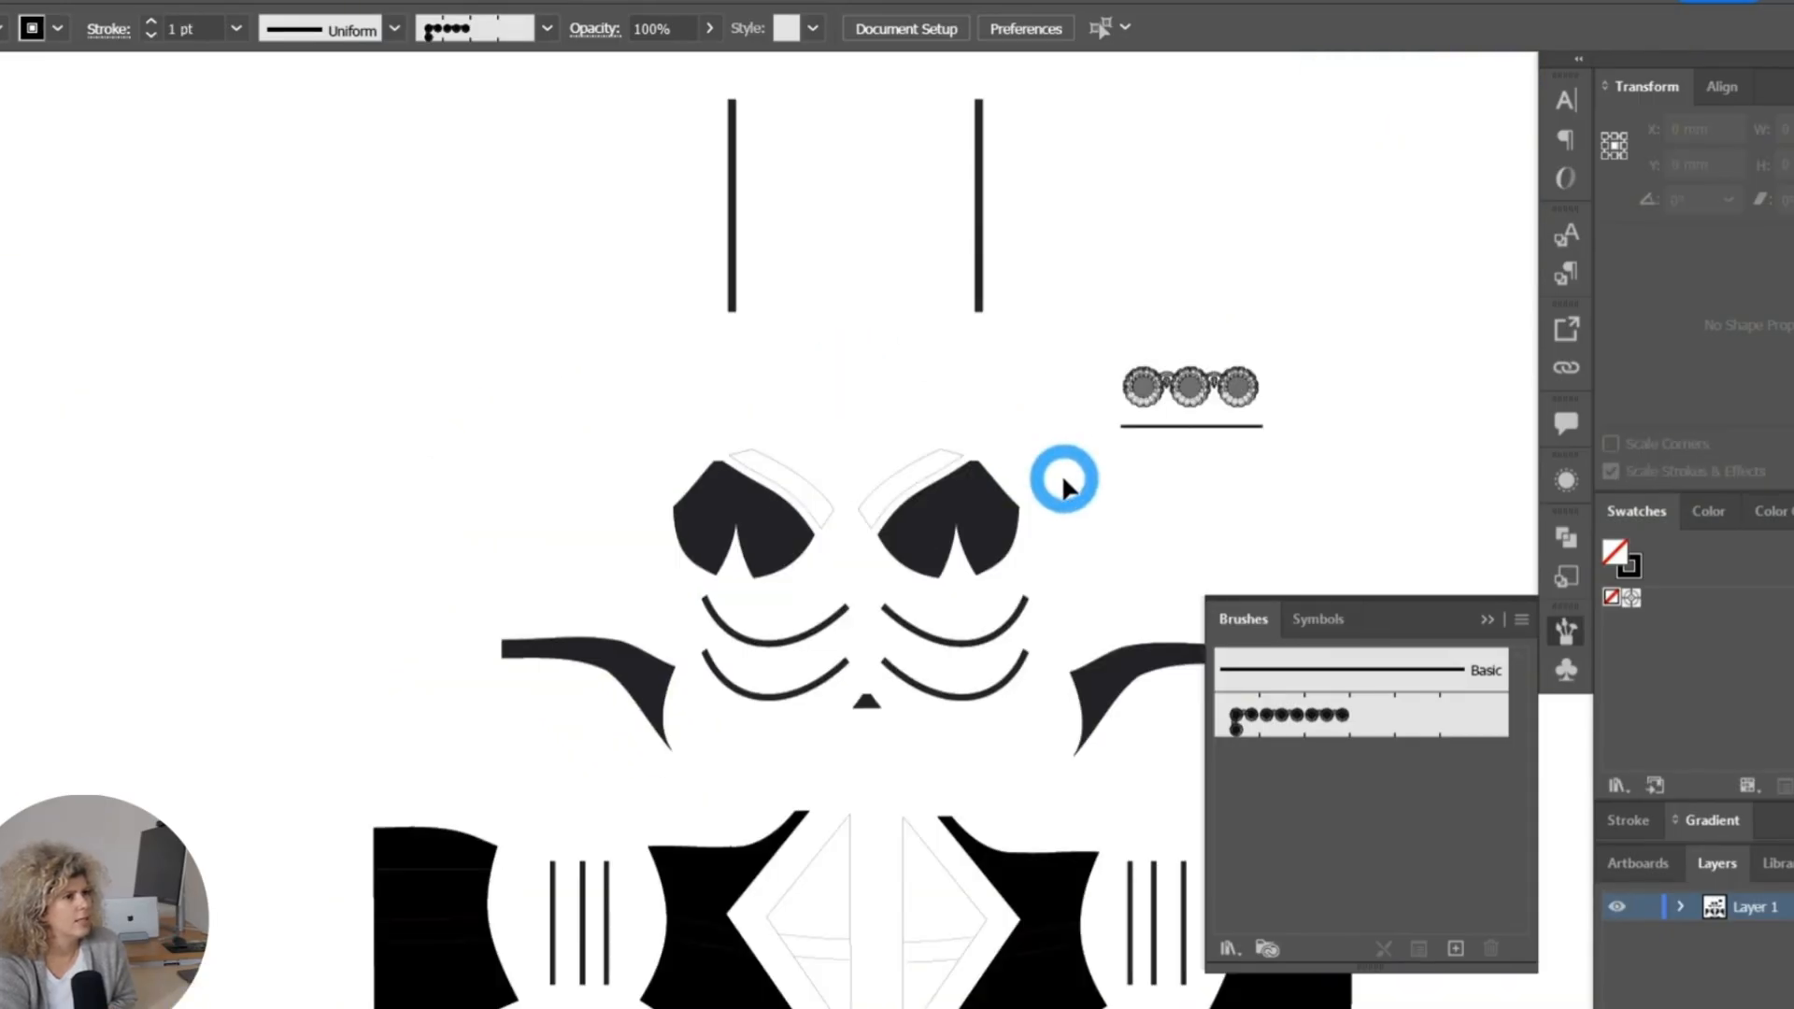
pyautogui.keyDown('alt'); pyautogui.scroll(3, 1062, 473); pyautogui.keyUp('alt')
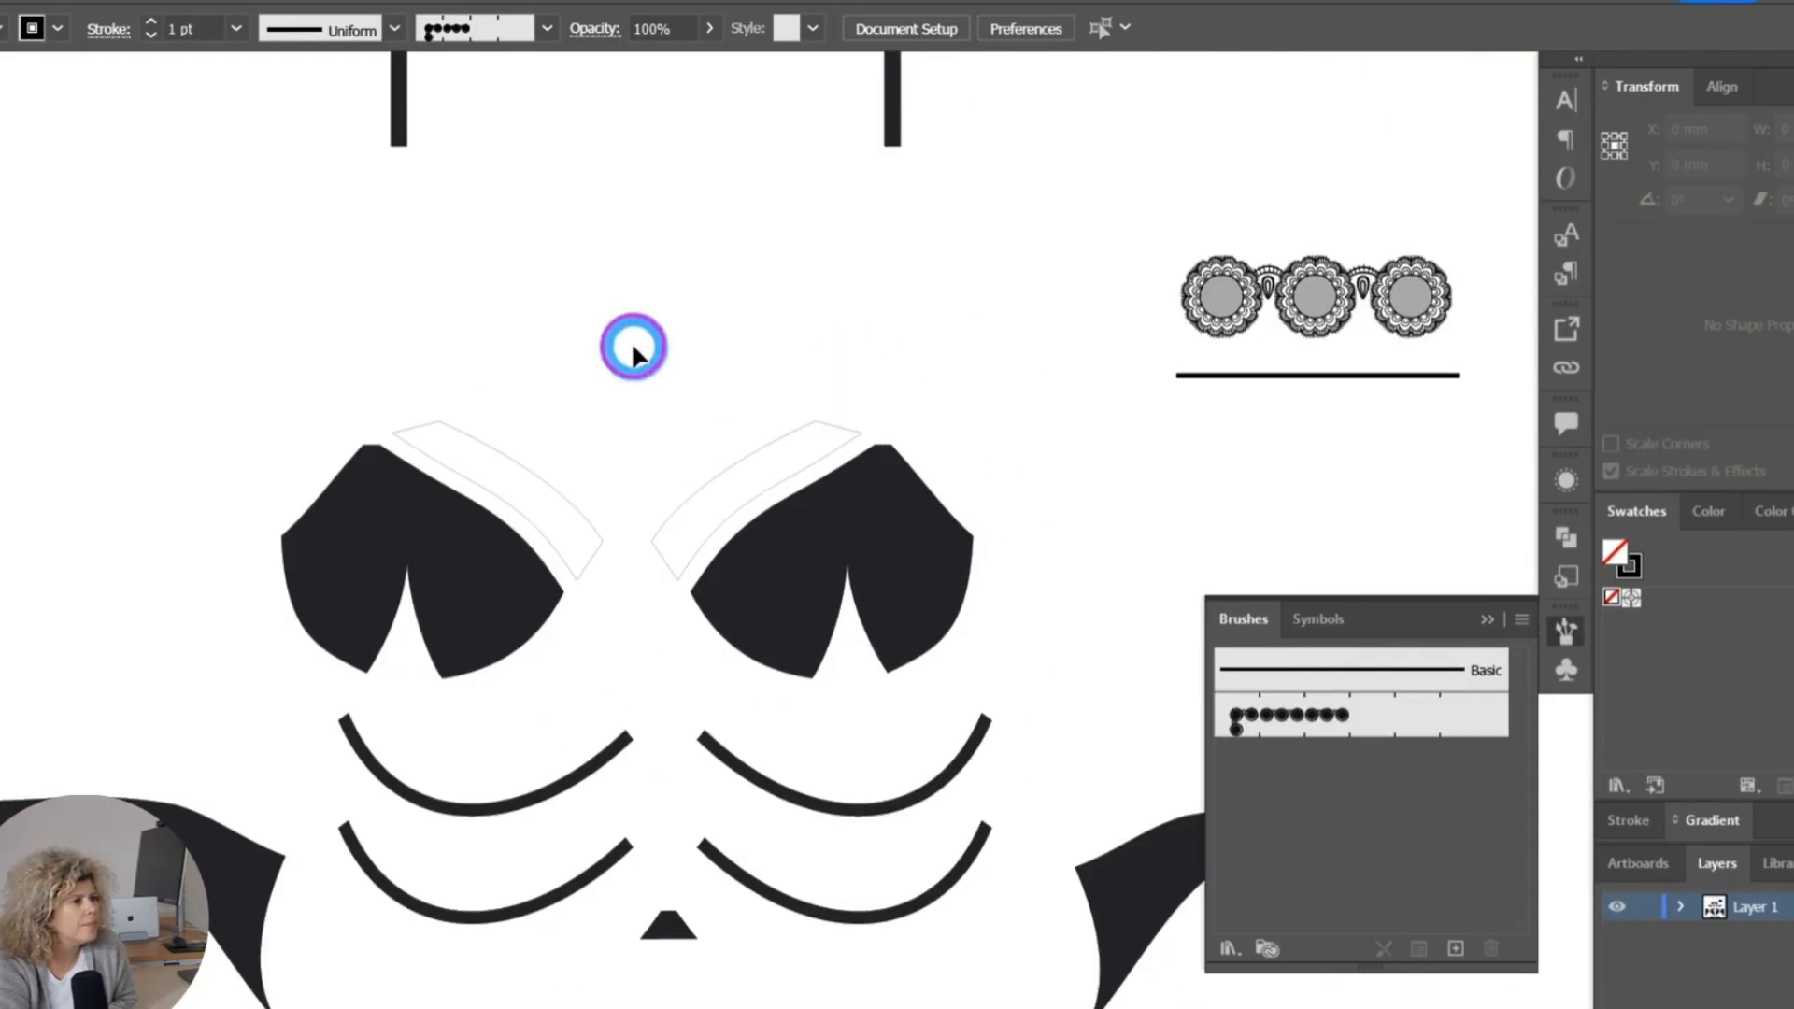
pyautogui.moveTo(632, 340); pyautogui.dragTo(1060, 680)
pyautogui.moveTo(938, 585); pyautogui.dragTo(977, 588)
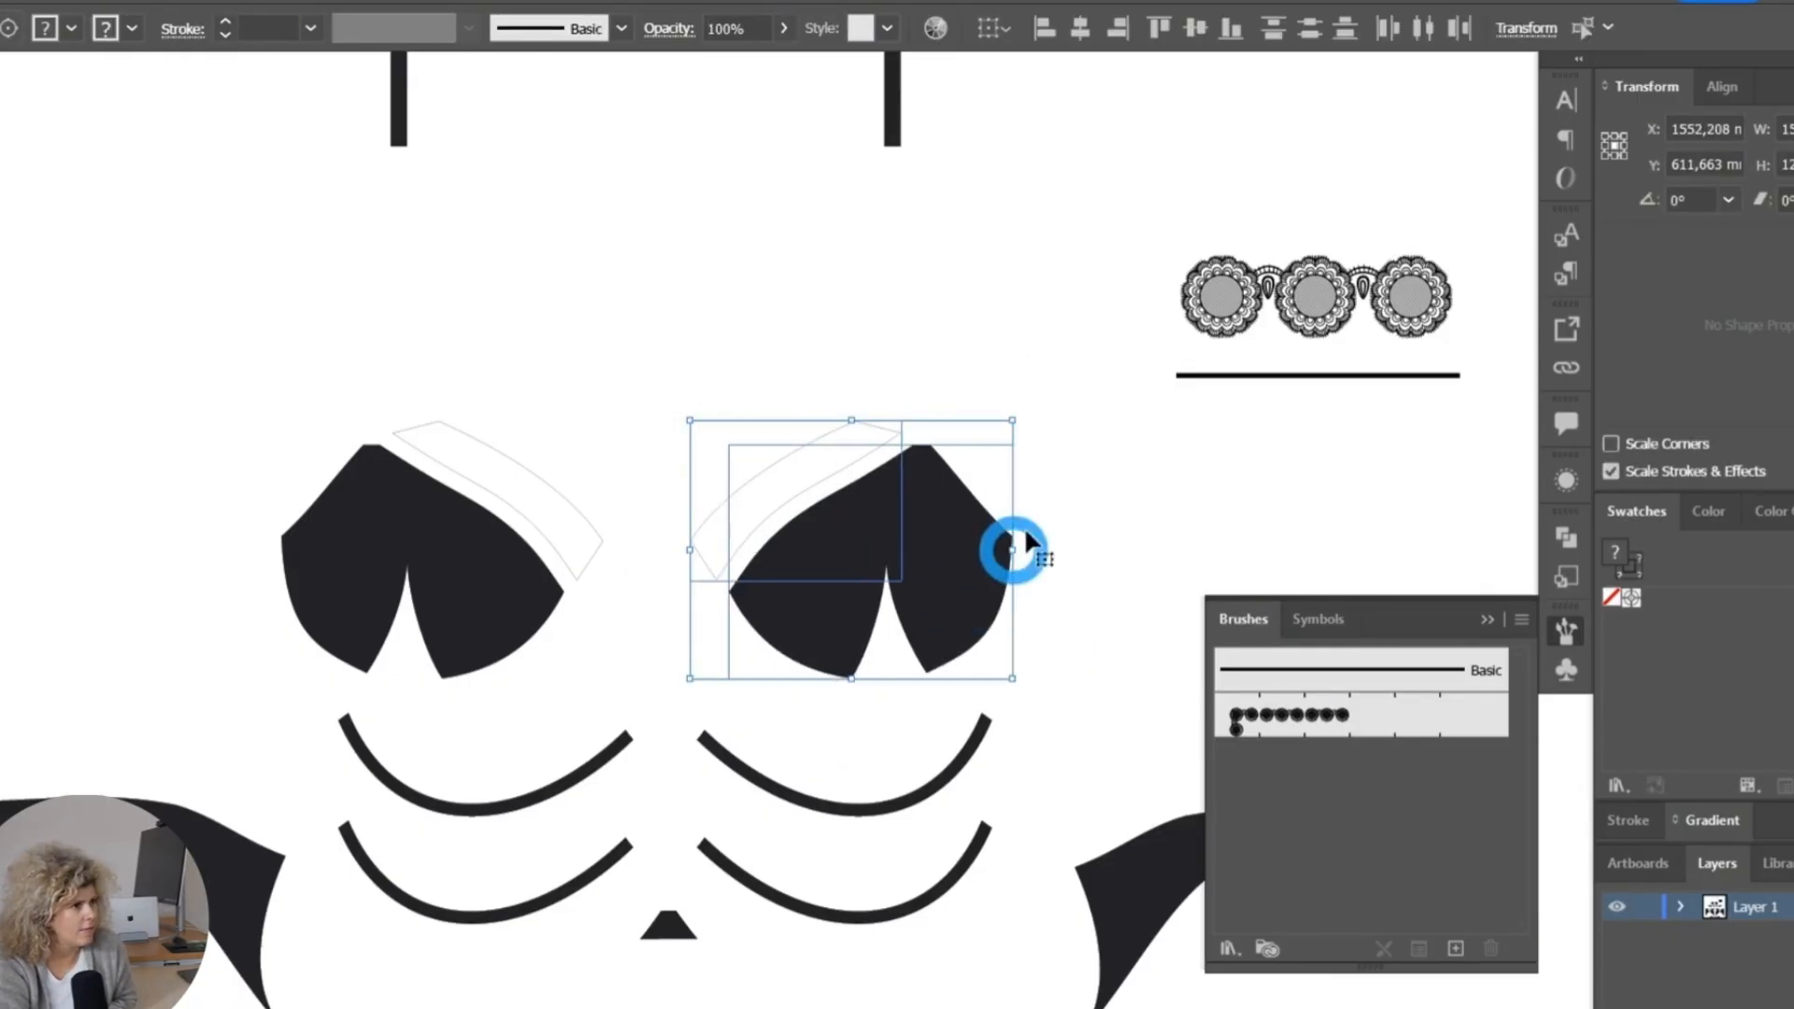
pyautogui.click(1055, 482)
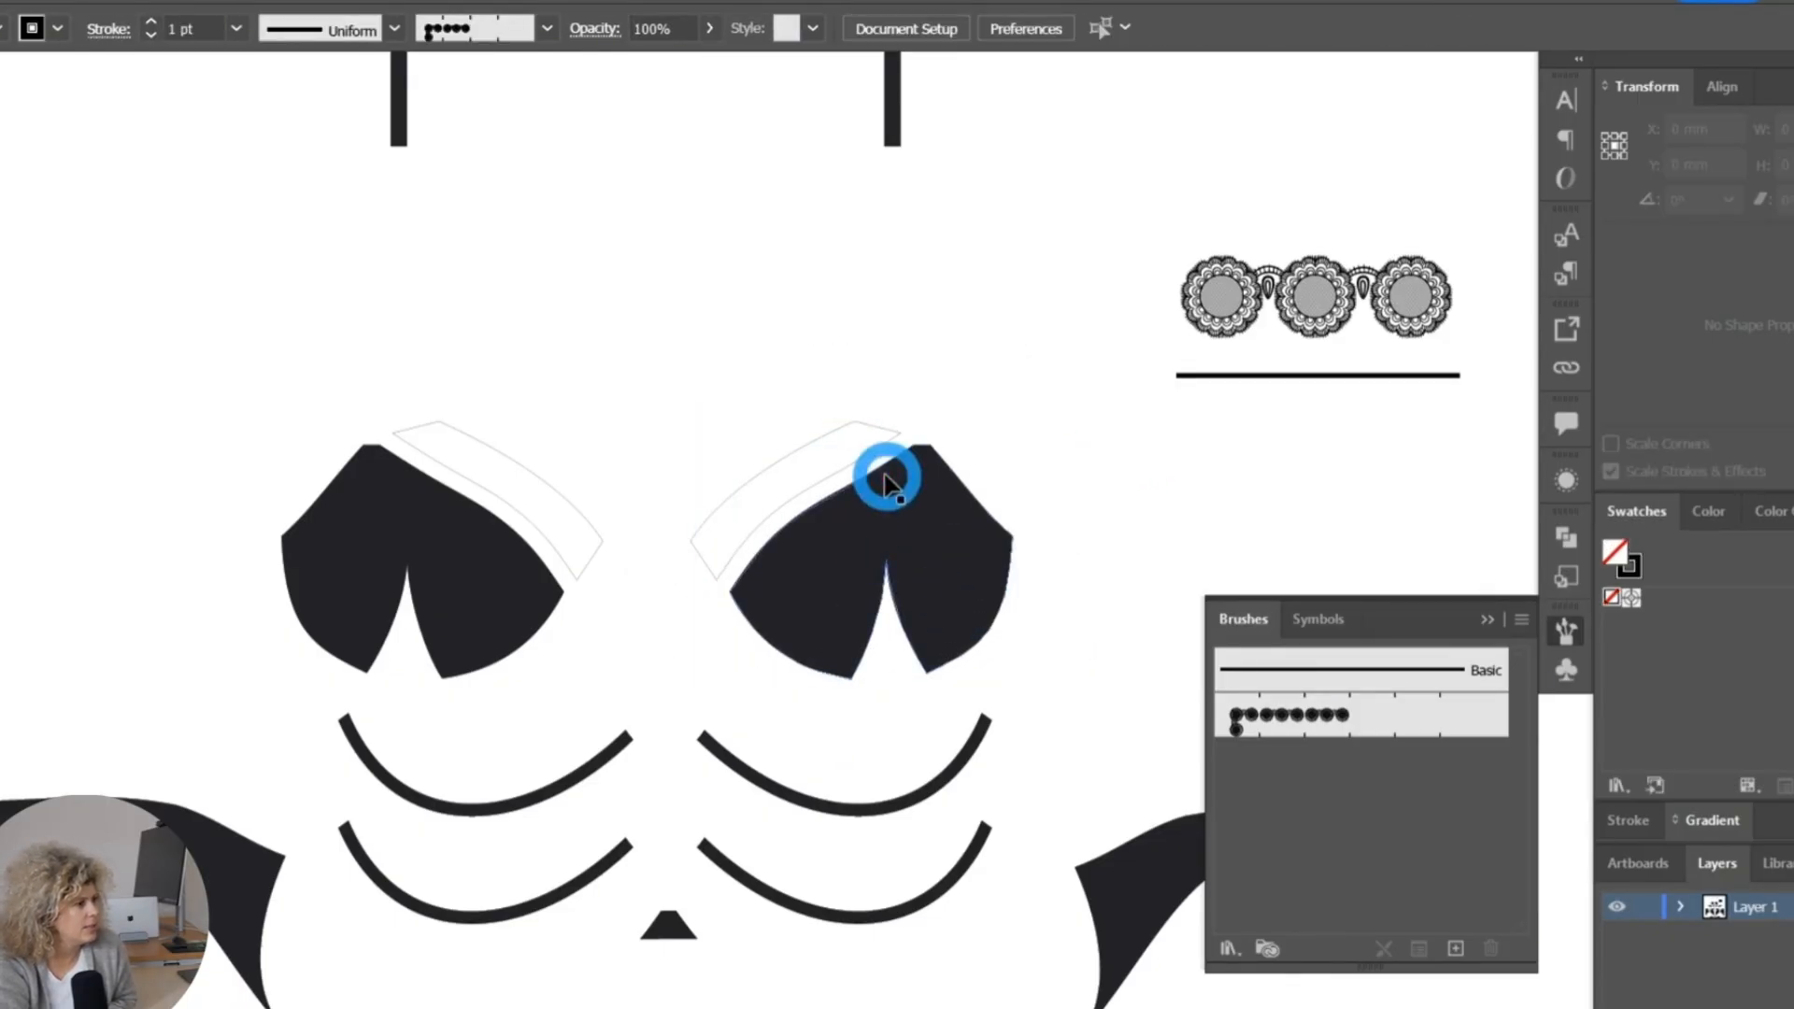
# Draw a curved path about 90 × 72 mm along the right-hand neckline band and apply the lace Pattern Brush 1 to it.
pyautogui.keyDown('alt'); pyautogui.scroll(3, 885, 481); pyautogui.keyUp('alt')
pyautogui.keyDown('alt'); pyautogui.scroll(-5, 888, 472); pyautogui.keyUp('alt')
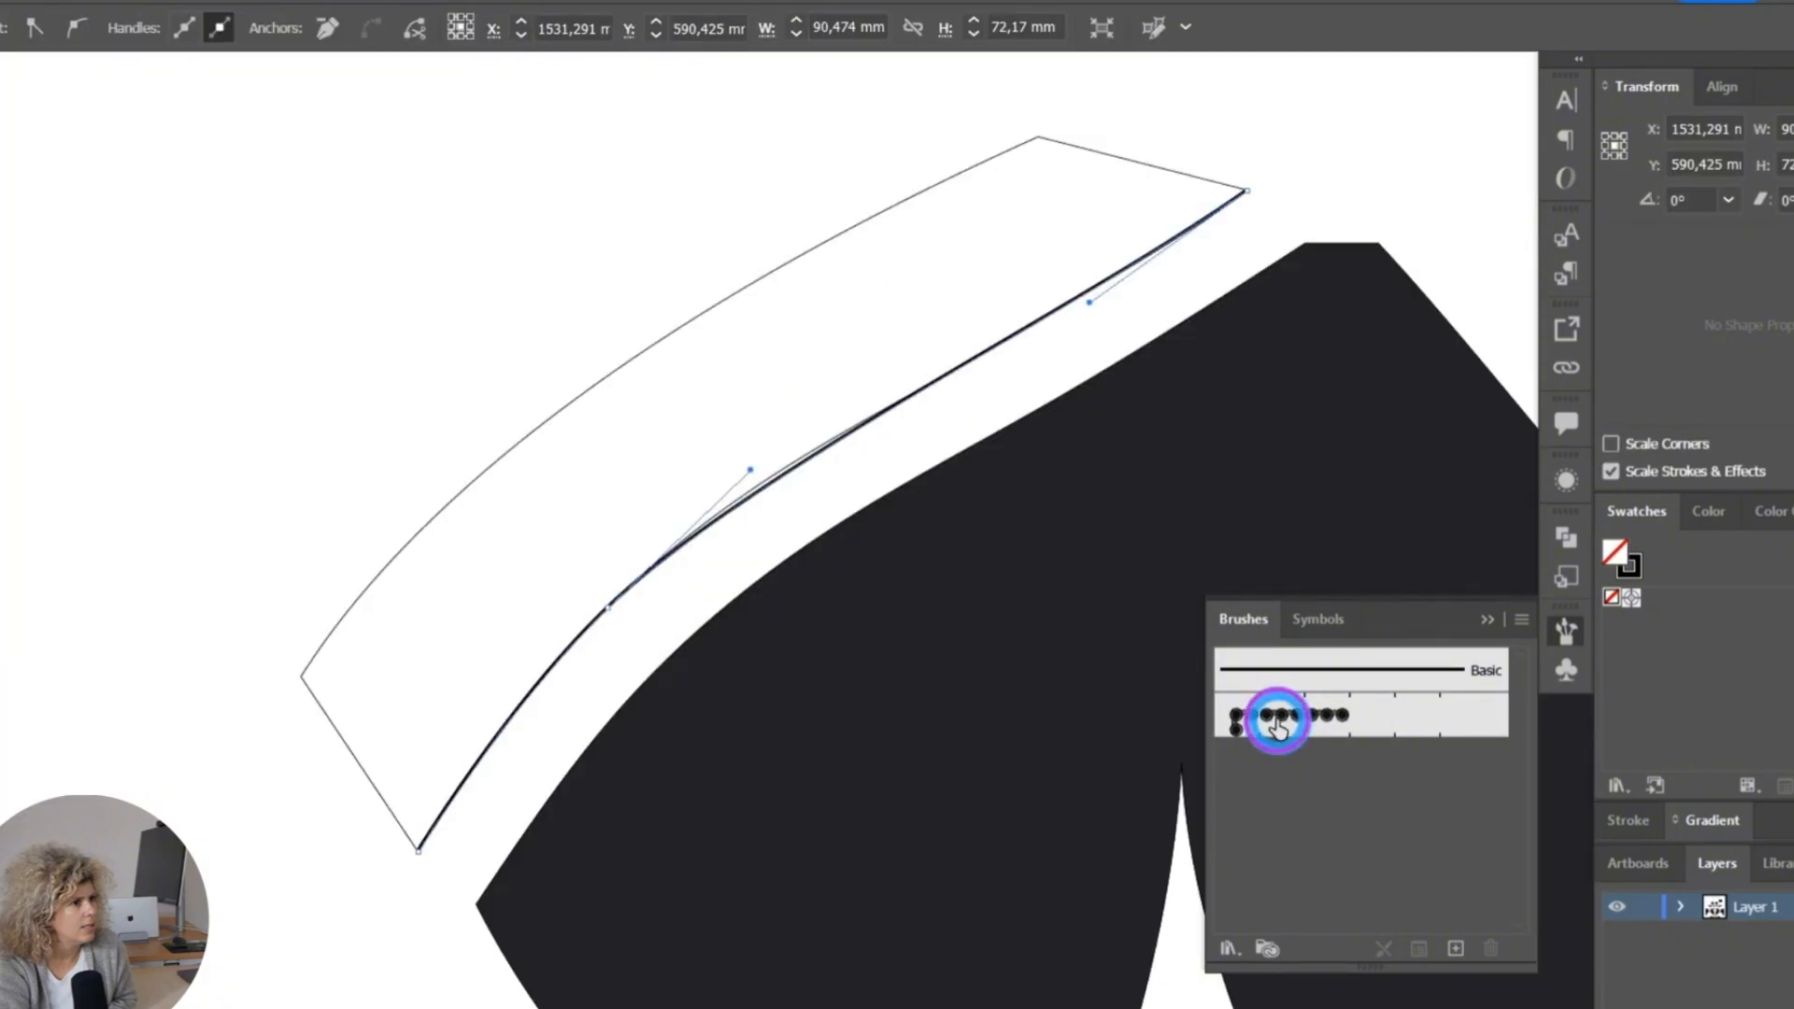
pyautogui.click(1275, 720)
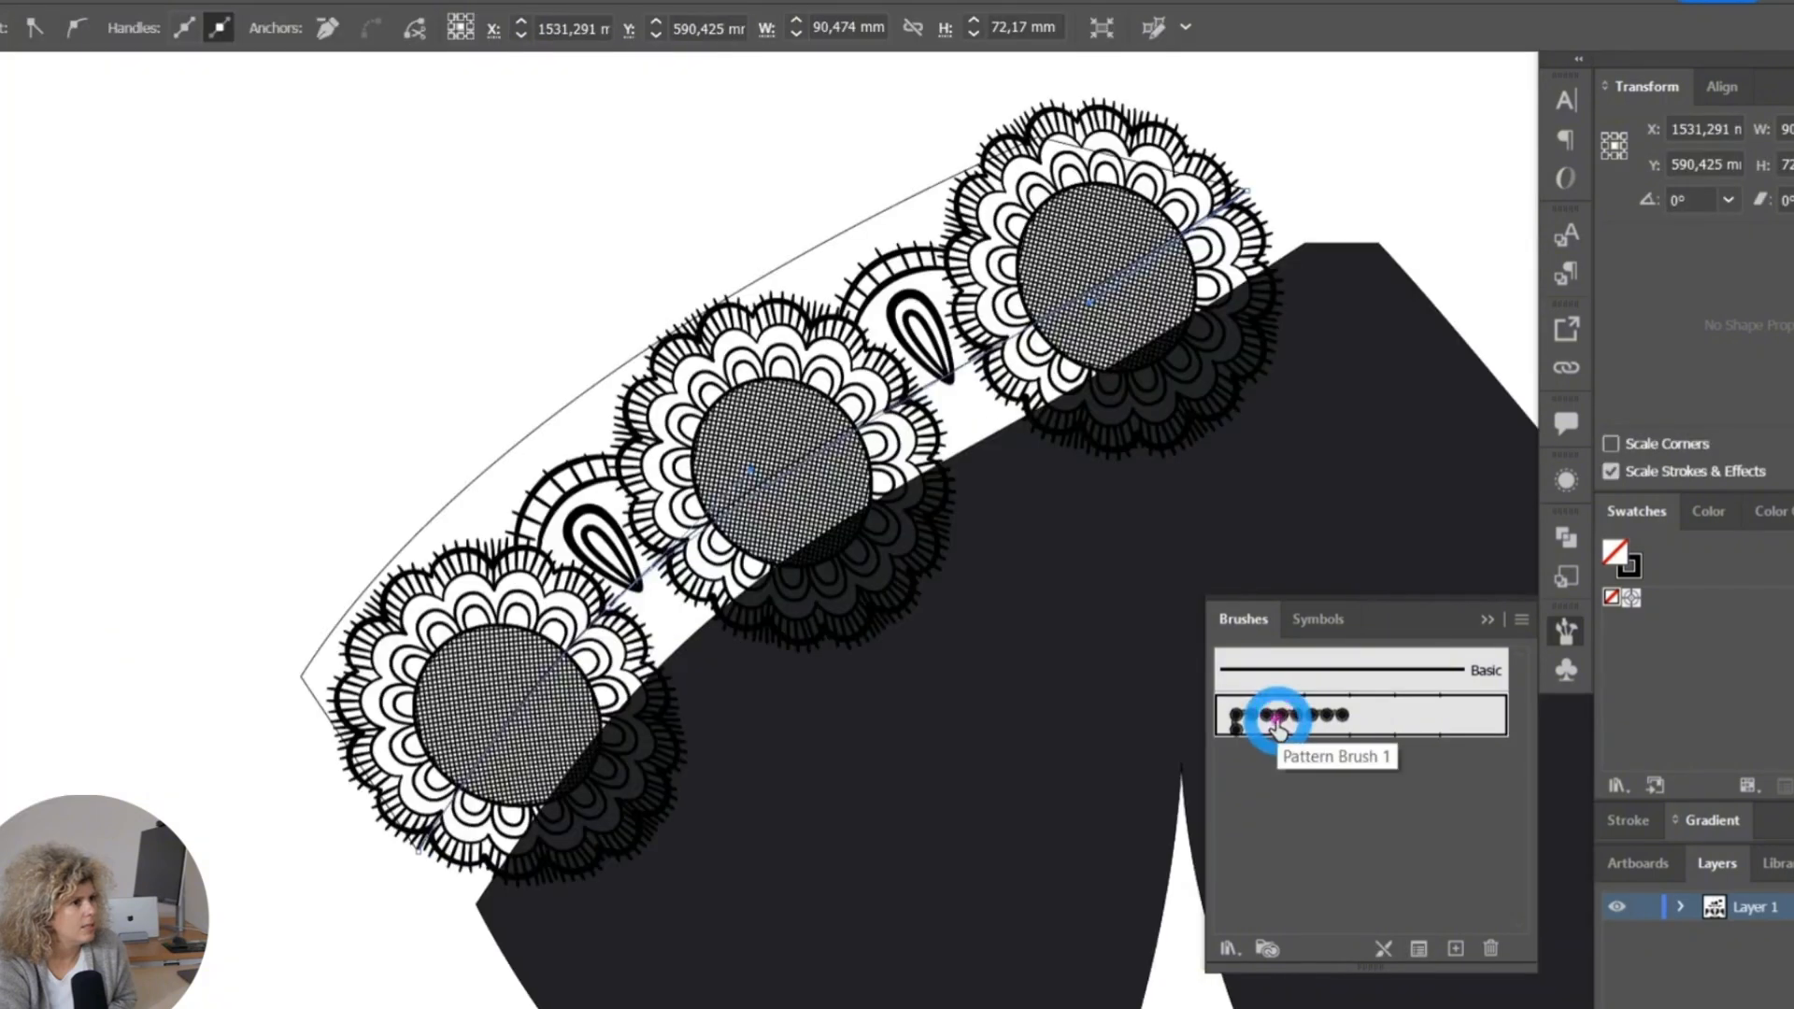
pyautogui.moveTo(1269, 732)
pyautogui.mouseDown()
pyautogui.moveTo(1327, 734)
pyautogui.moveTo(715, 729)
pyautogui.moveTo(889, 720)
pyautogui.moveTo(1497, 305)
pyautogui.mouseUp()
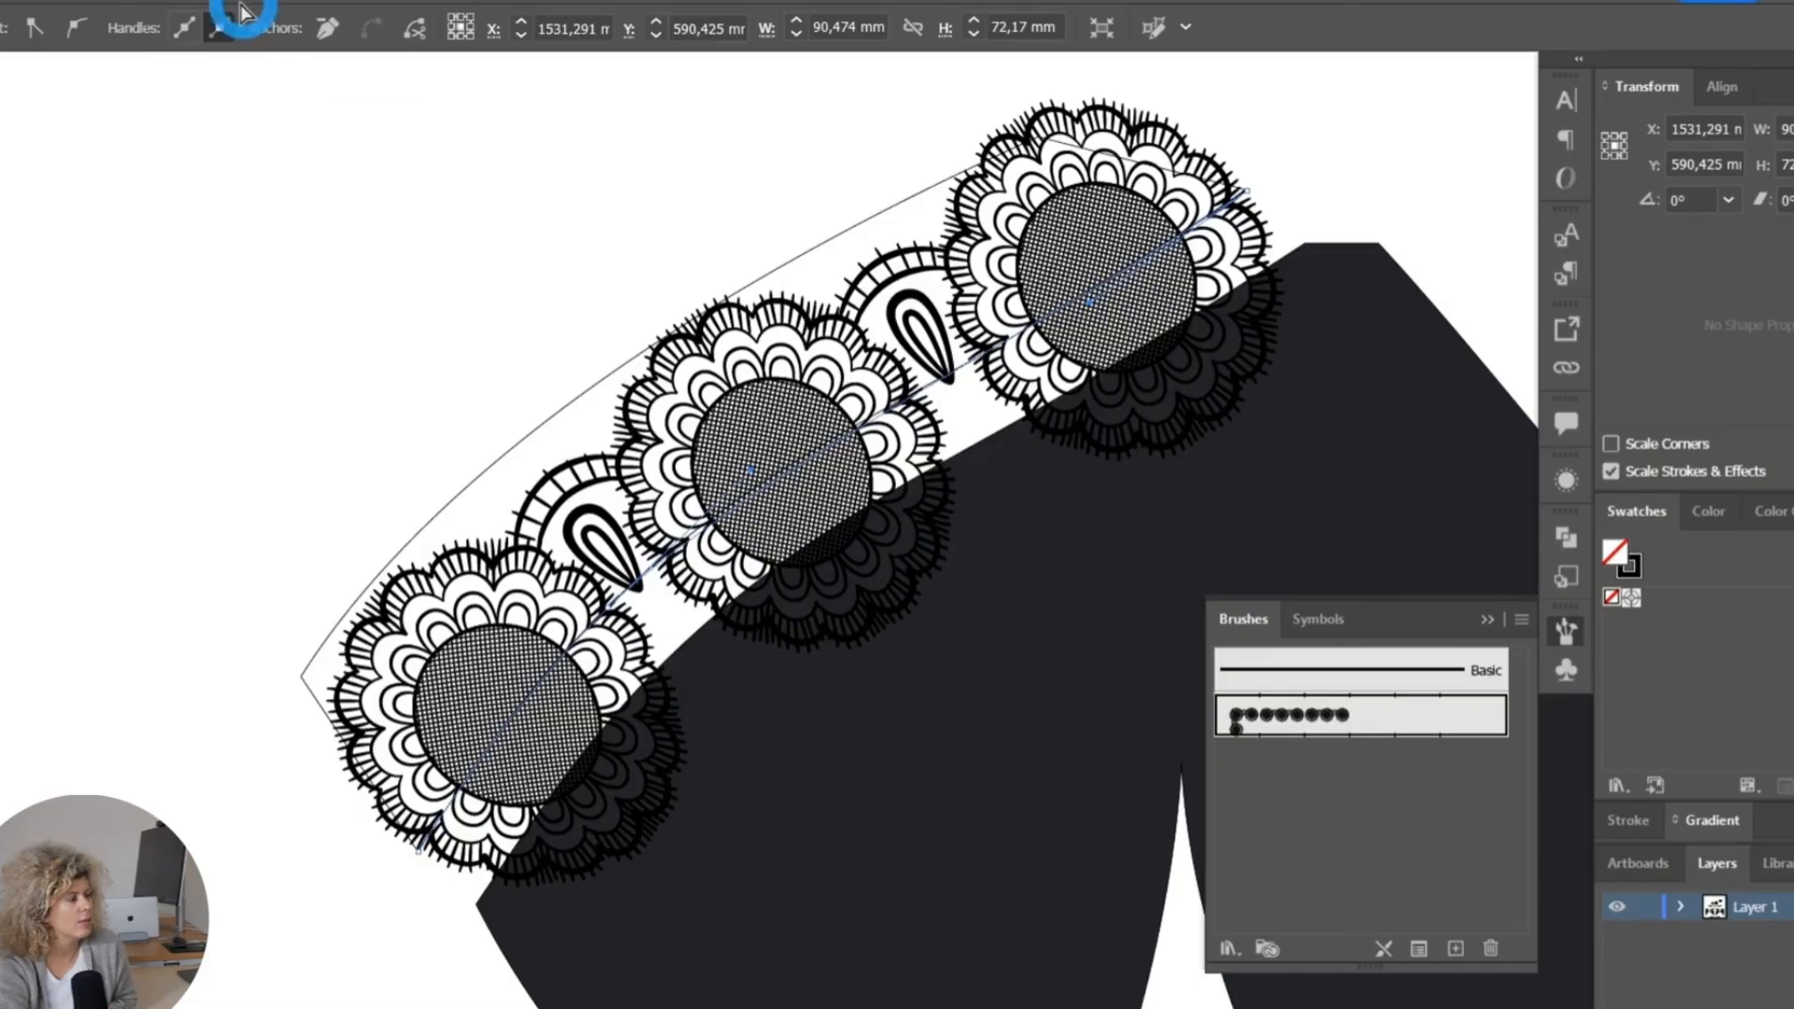
# Show the stroke settings and set the lace path's stroke weight to 0.75 pt.
pyautogui.click(360, 2)
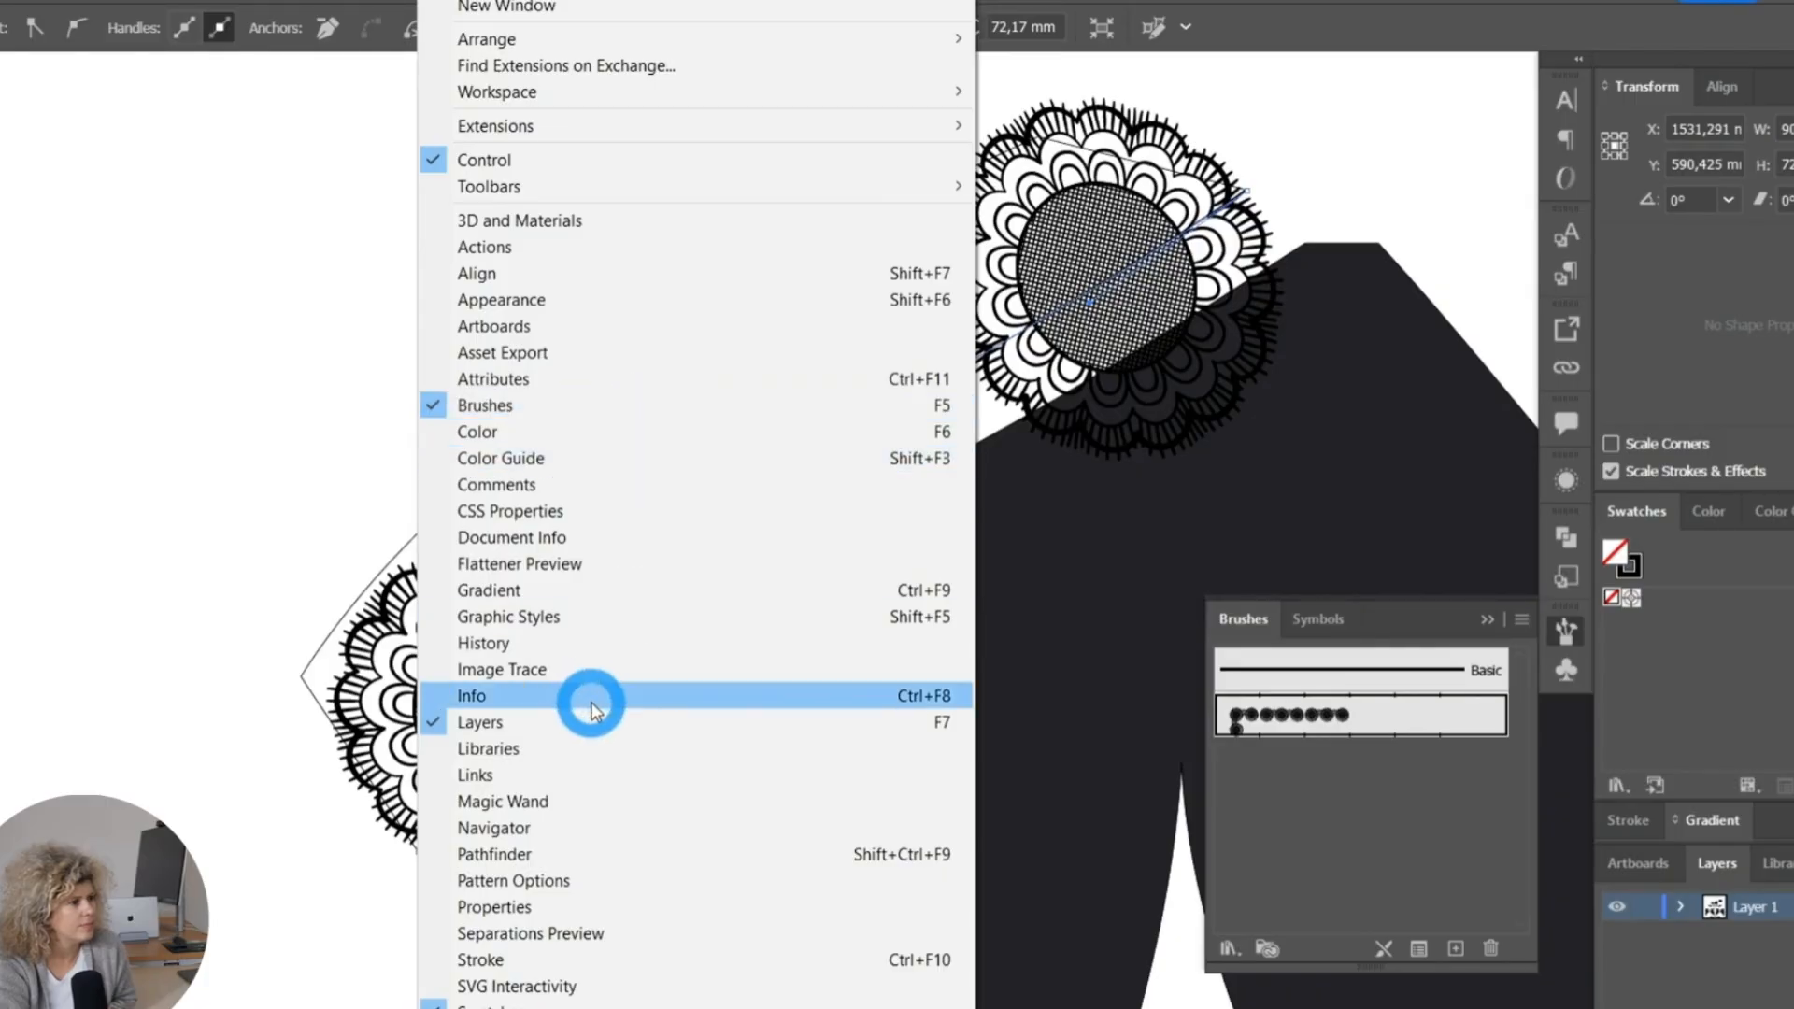
pyautogui.click(472, 960)
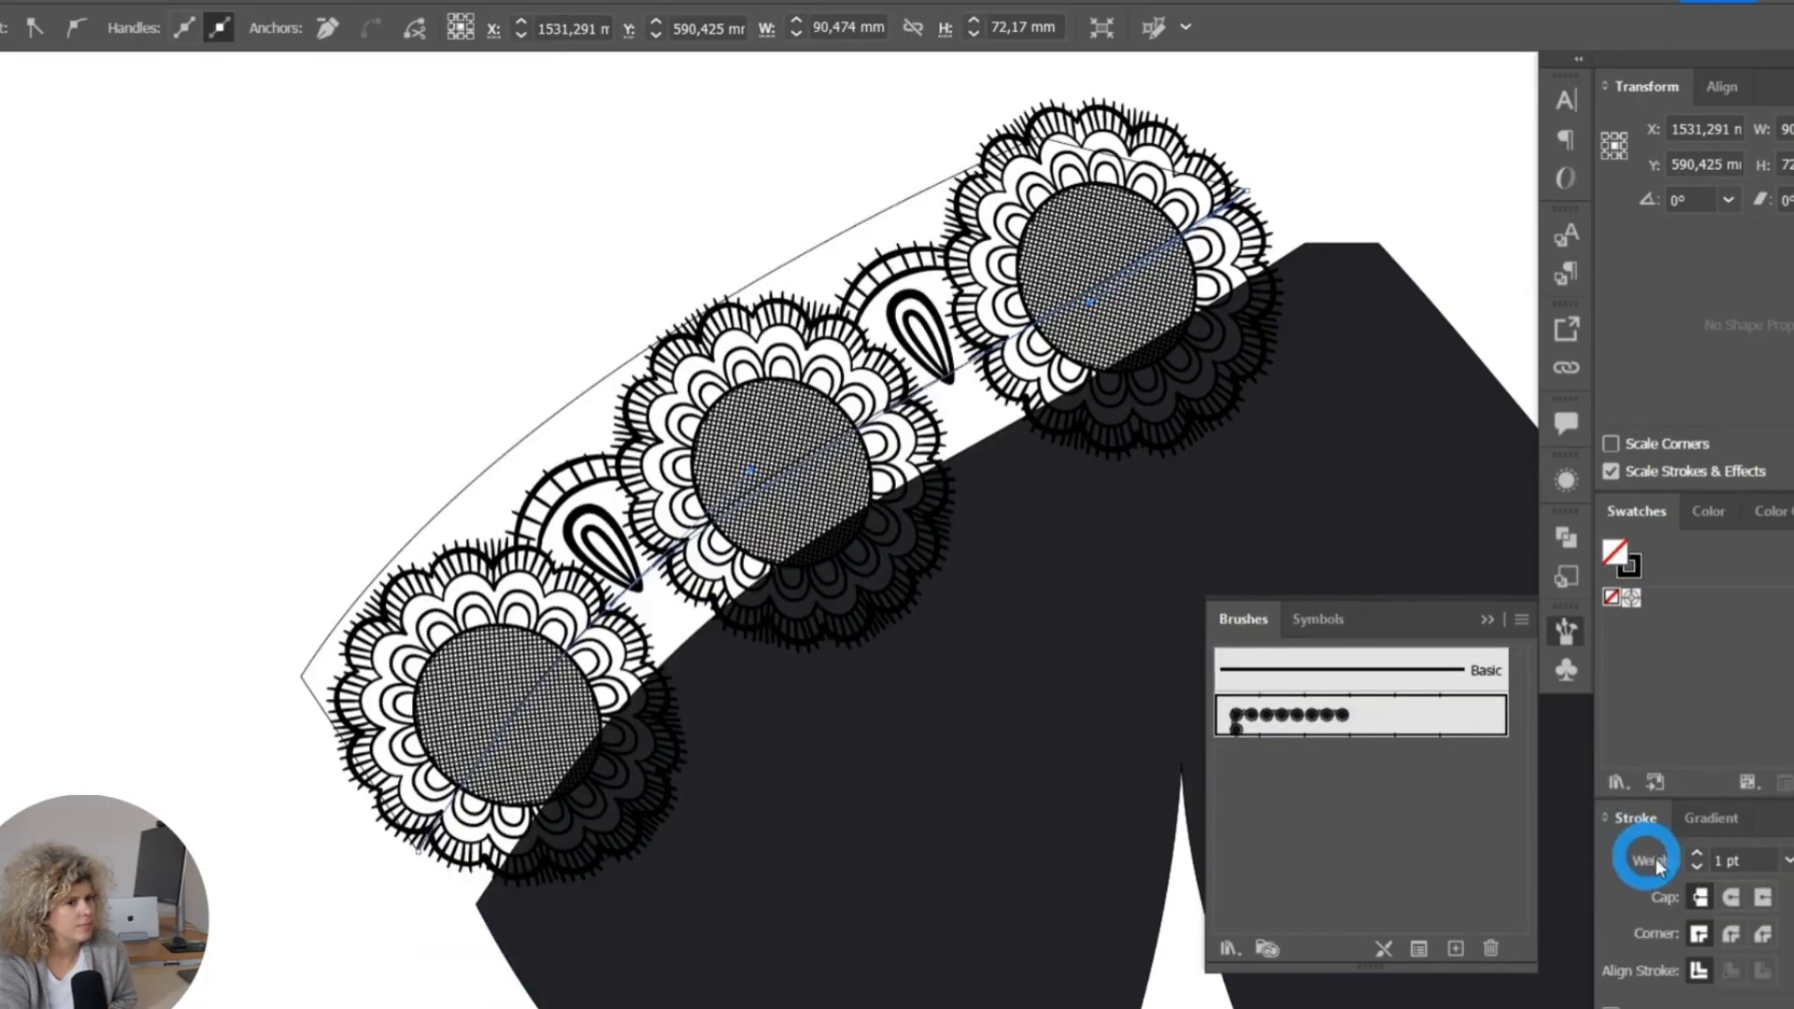
pyautogui.click(1789, 255)
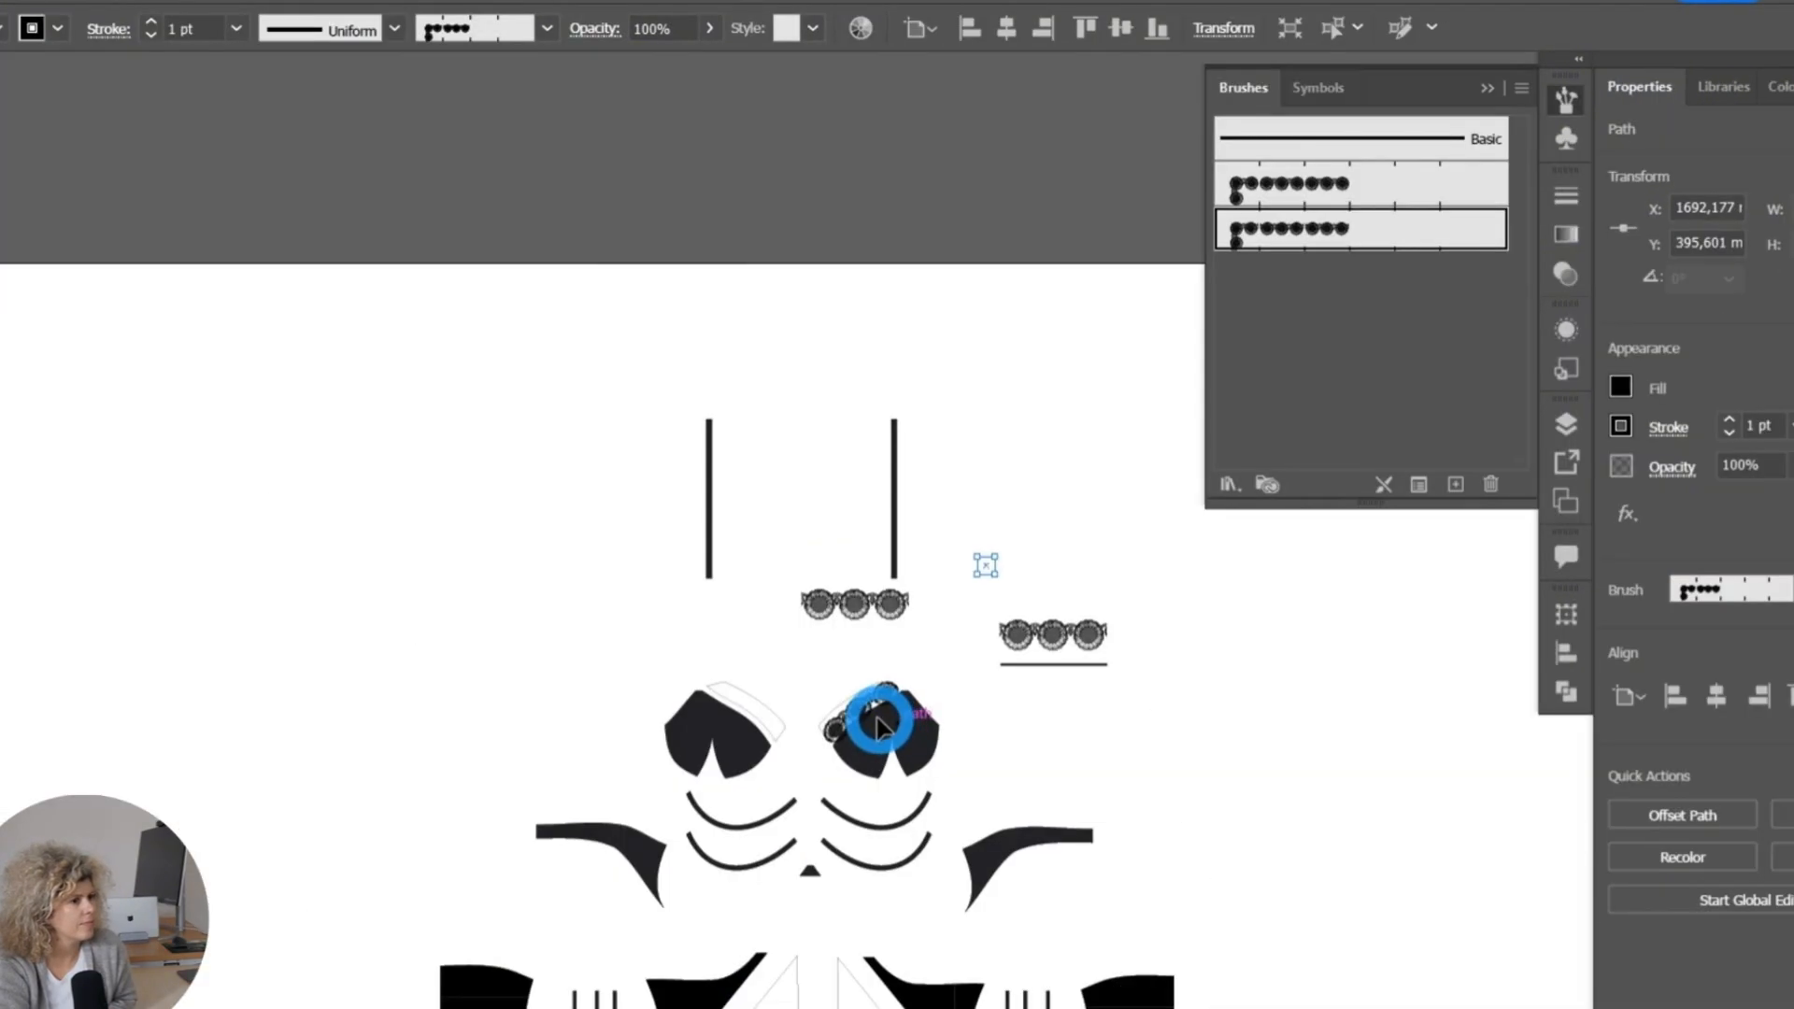
# Create a new pattern brush with the default options from the smaller lace motif group below the black line.
pyautogui.keyDown('alt'); pyautogui.scroll(5, 878, 724); pyautogui.keyUp('alt')
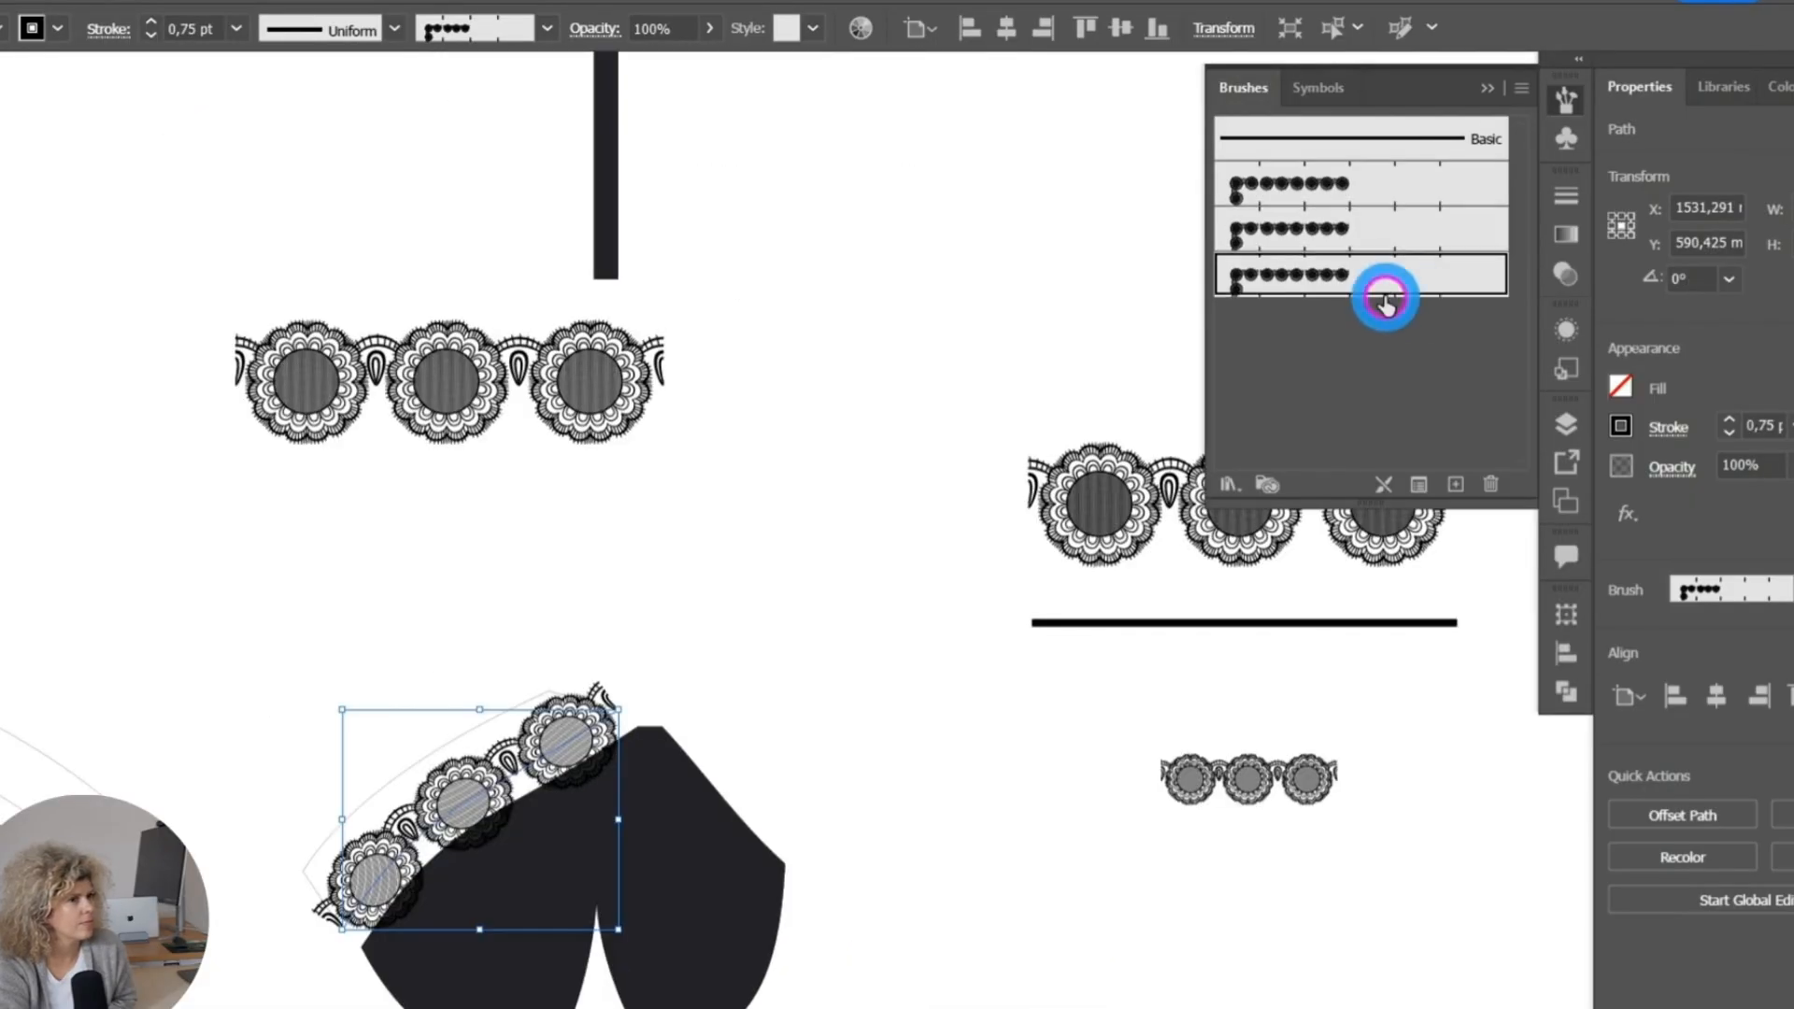
pyautogui.keyDown('alt'); pyautogui.scroll(3, 379, 931); pyautogui.keyUp('alt')
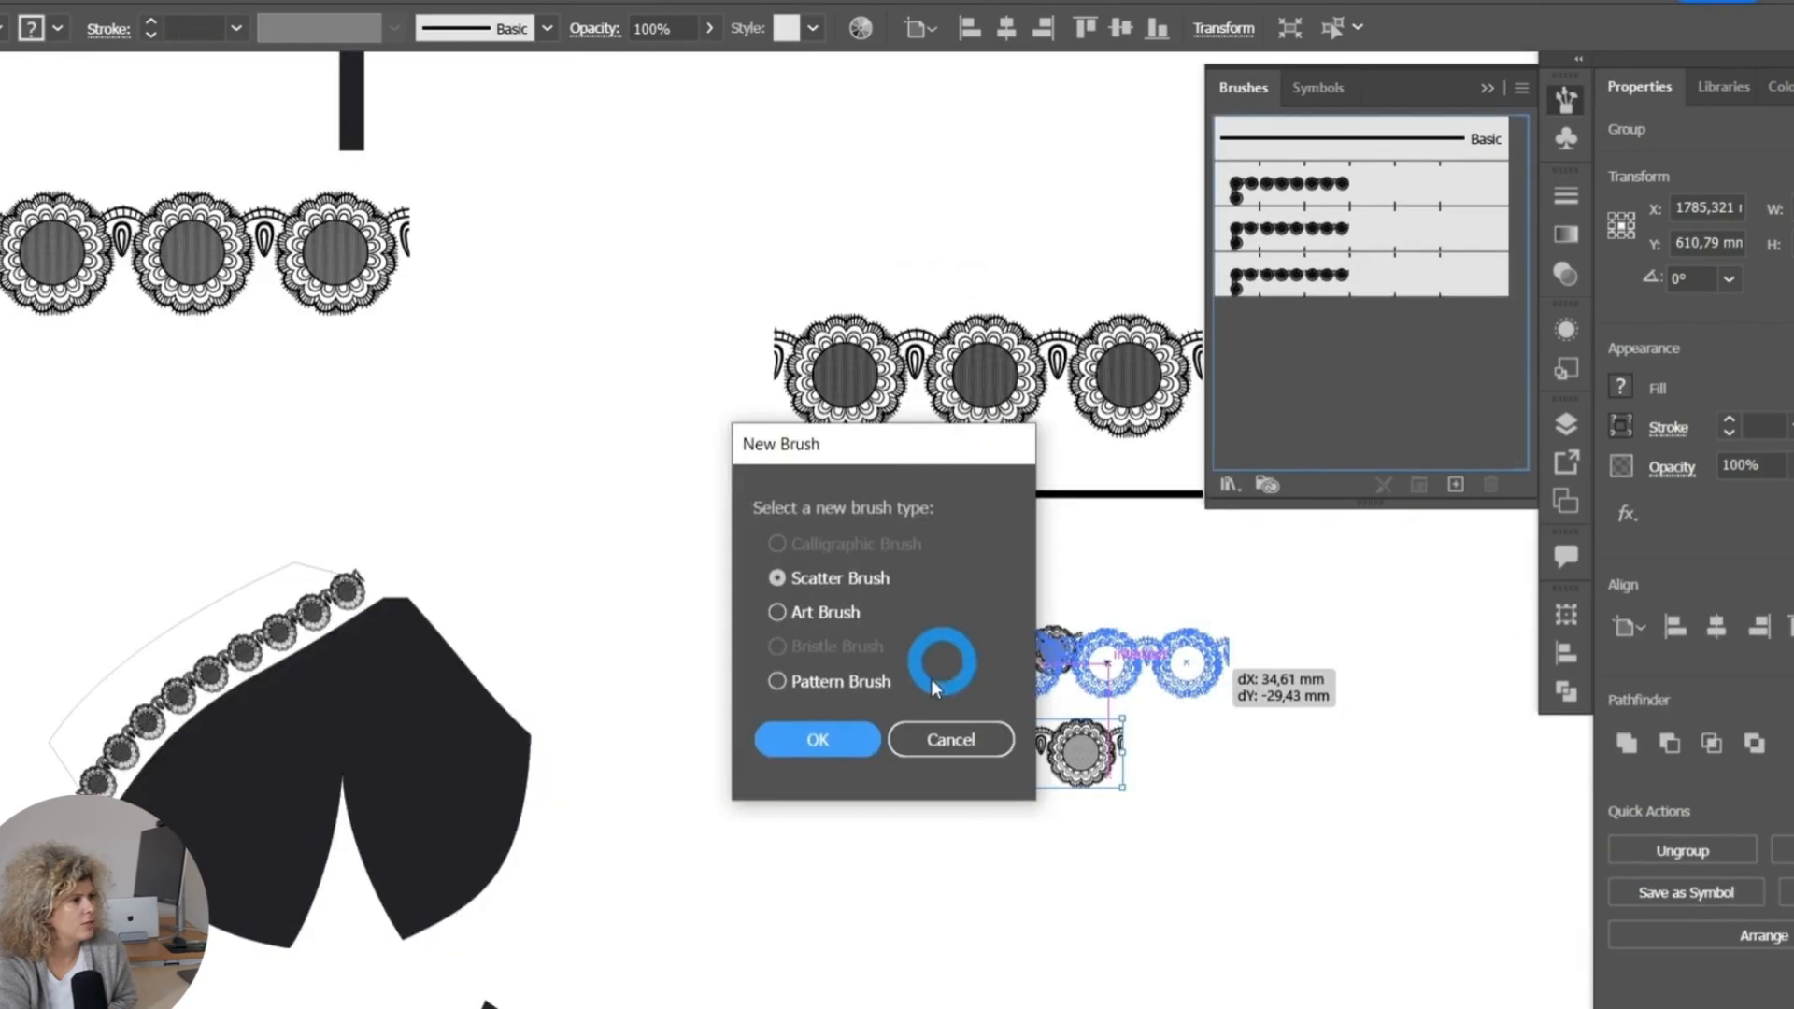
pyautogui.click(773, 681)
pyautogui.click(806, 738)
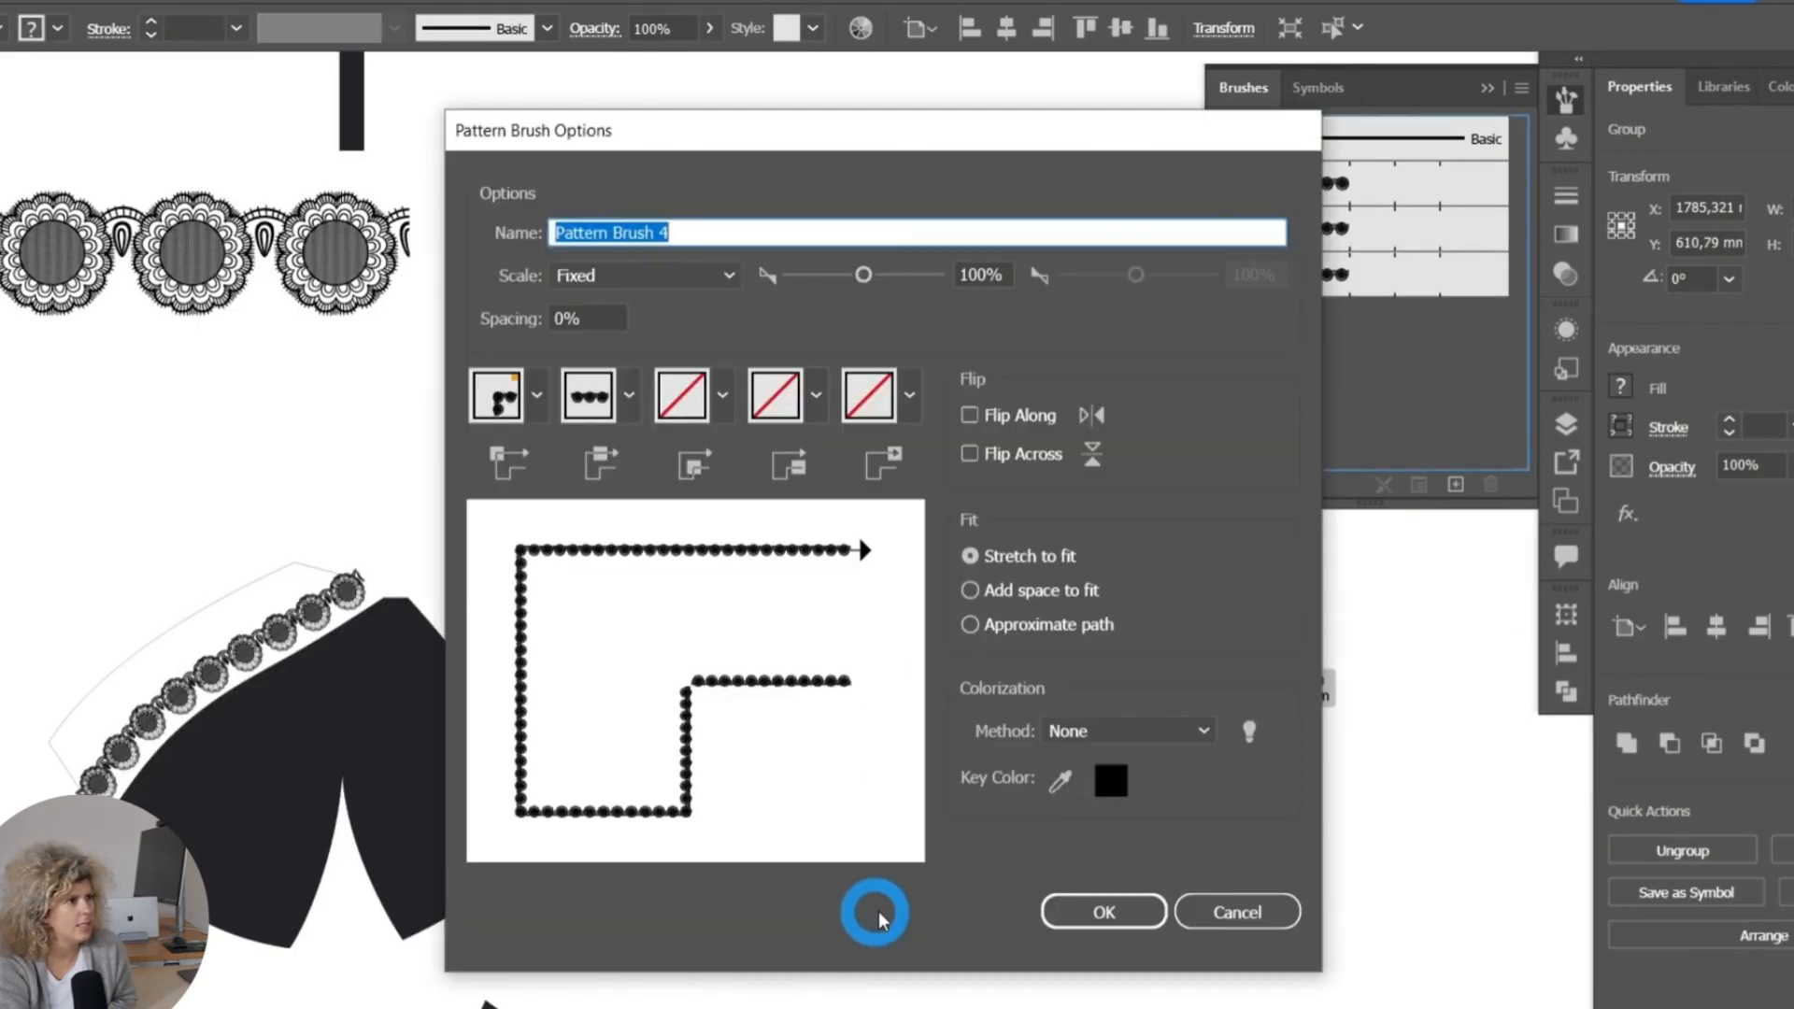
pyautogui.click(1084, 912)
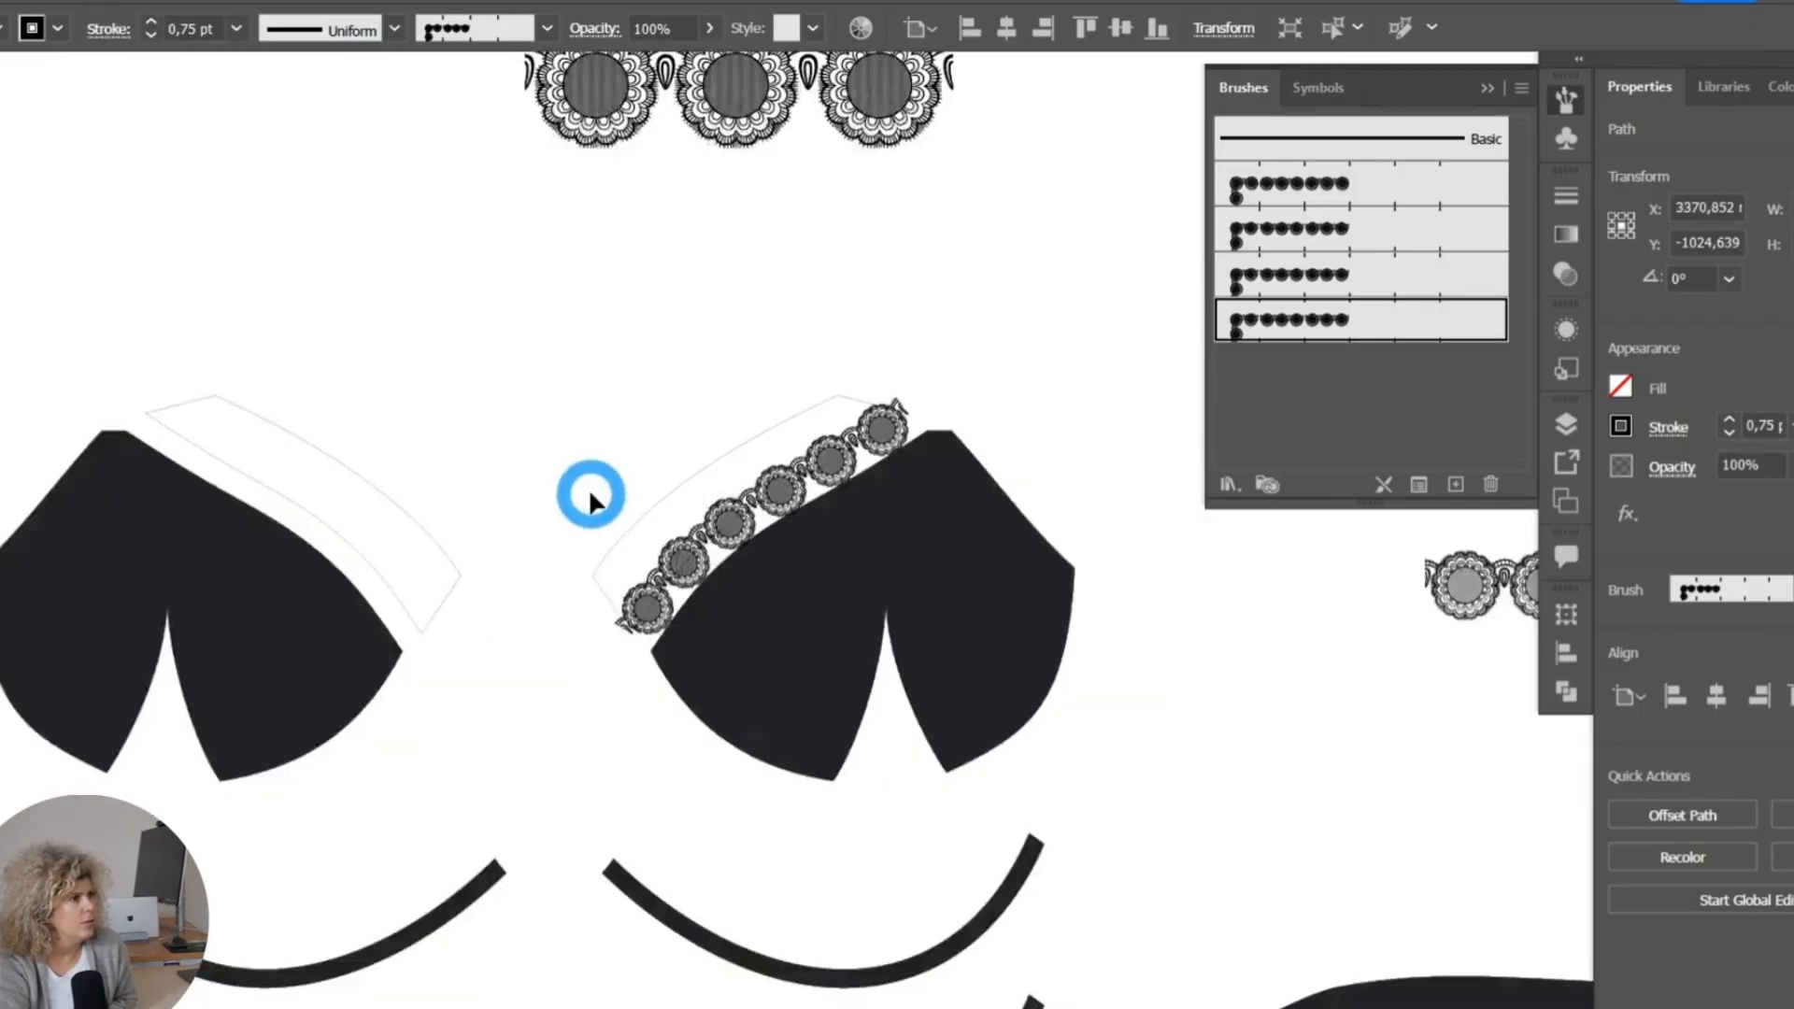
# Extend the lace path on the right-hand neckline band from its upper end anchor with the Pen tool.
pyautogui.keyDown('alt'); pyautogui.scroll(3, 645, 635); pyautogui.keyUp('alt')
pyautogui.keyDown('alt'); pyautogui.scroll(2, 667, 738); pyautogui.keyUp('alt')
pyautogui.click(860, 336)
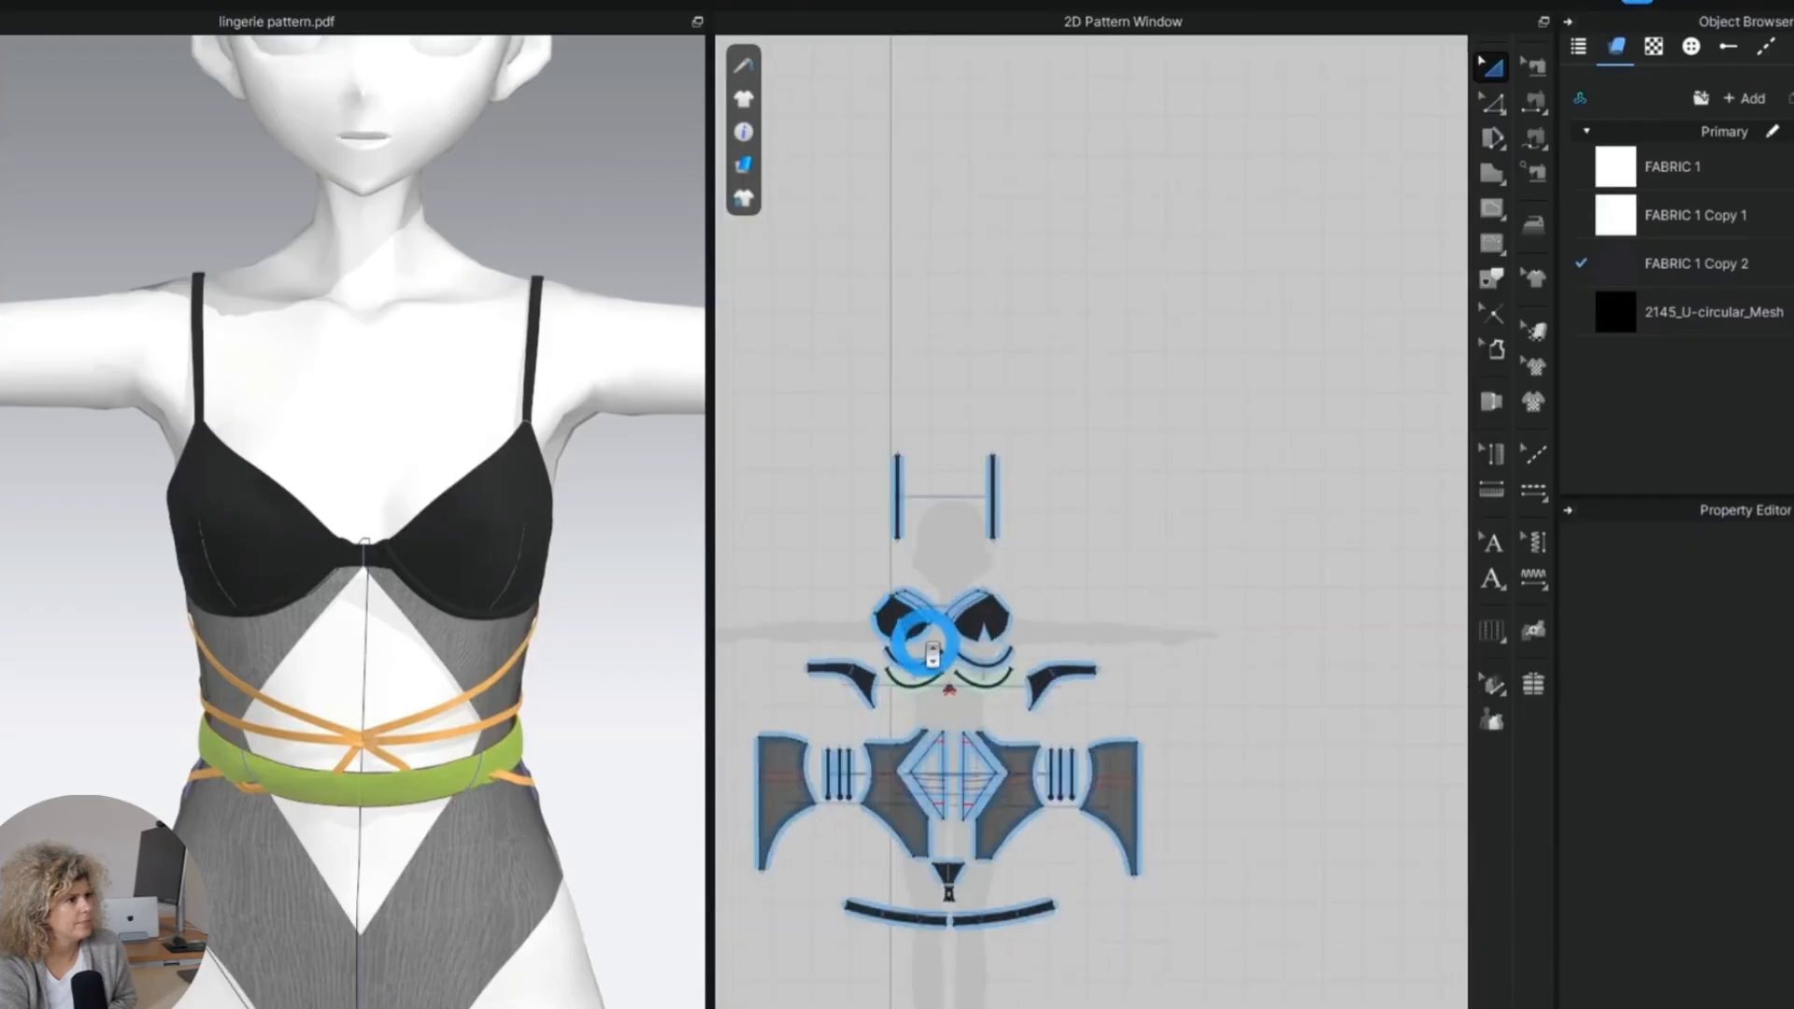
# Resize Artboard 2 around the curved lace strip, raising its height to about 113 mm and narrowing its width.
pyautogui.click(1487, 544)
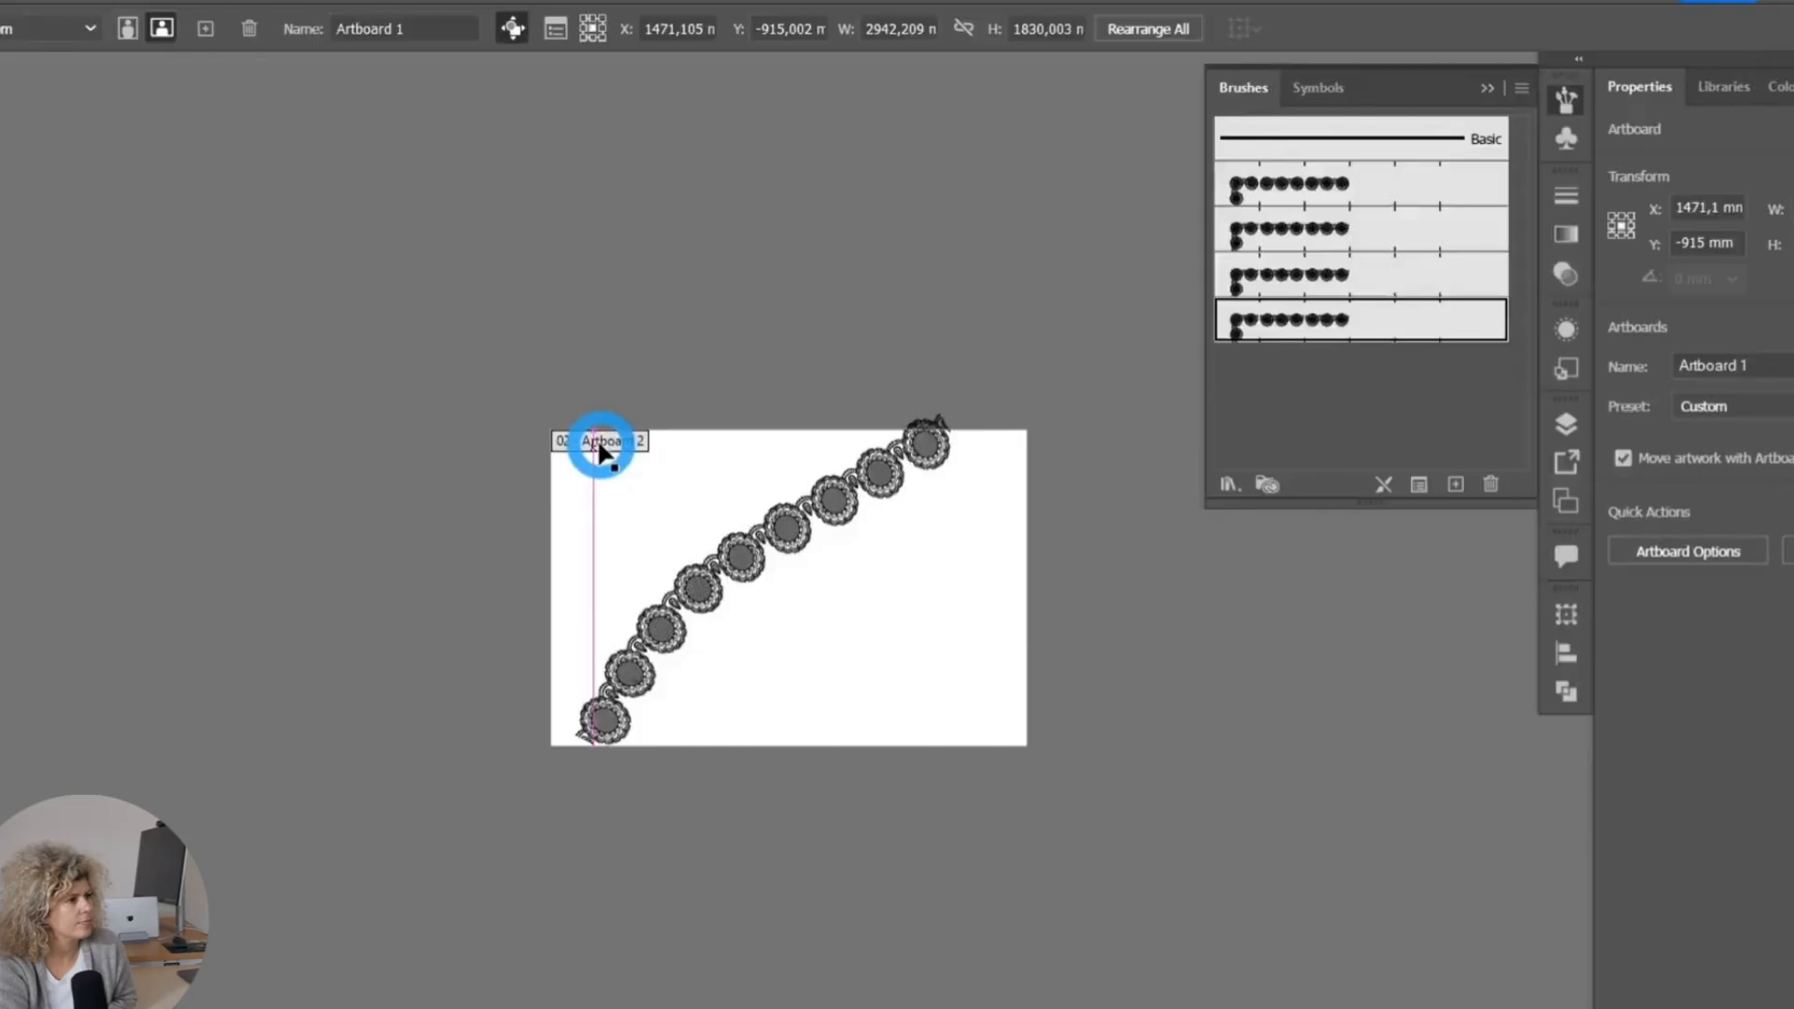
pyautogui.click(592, 440)
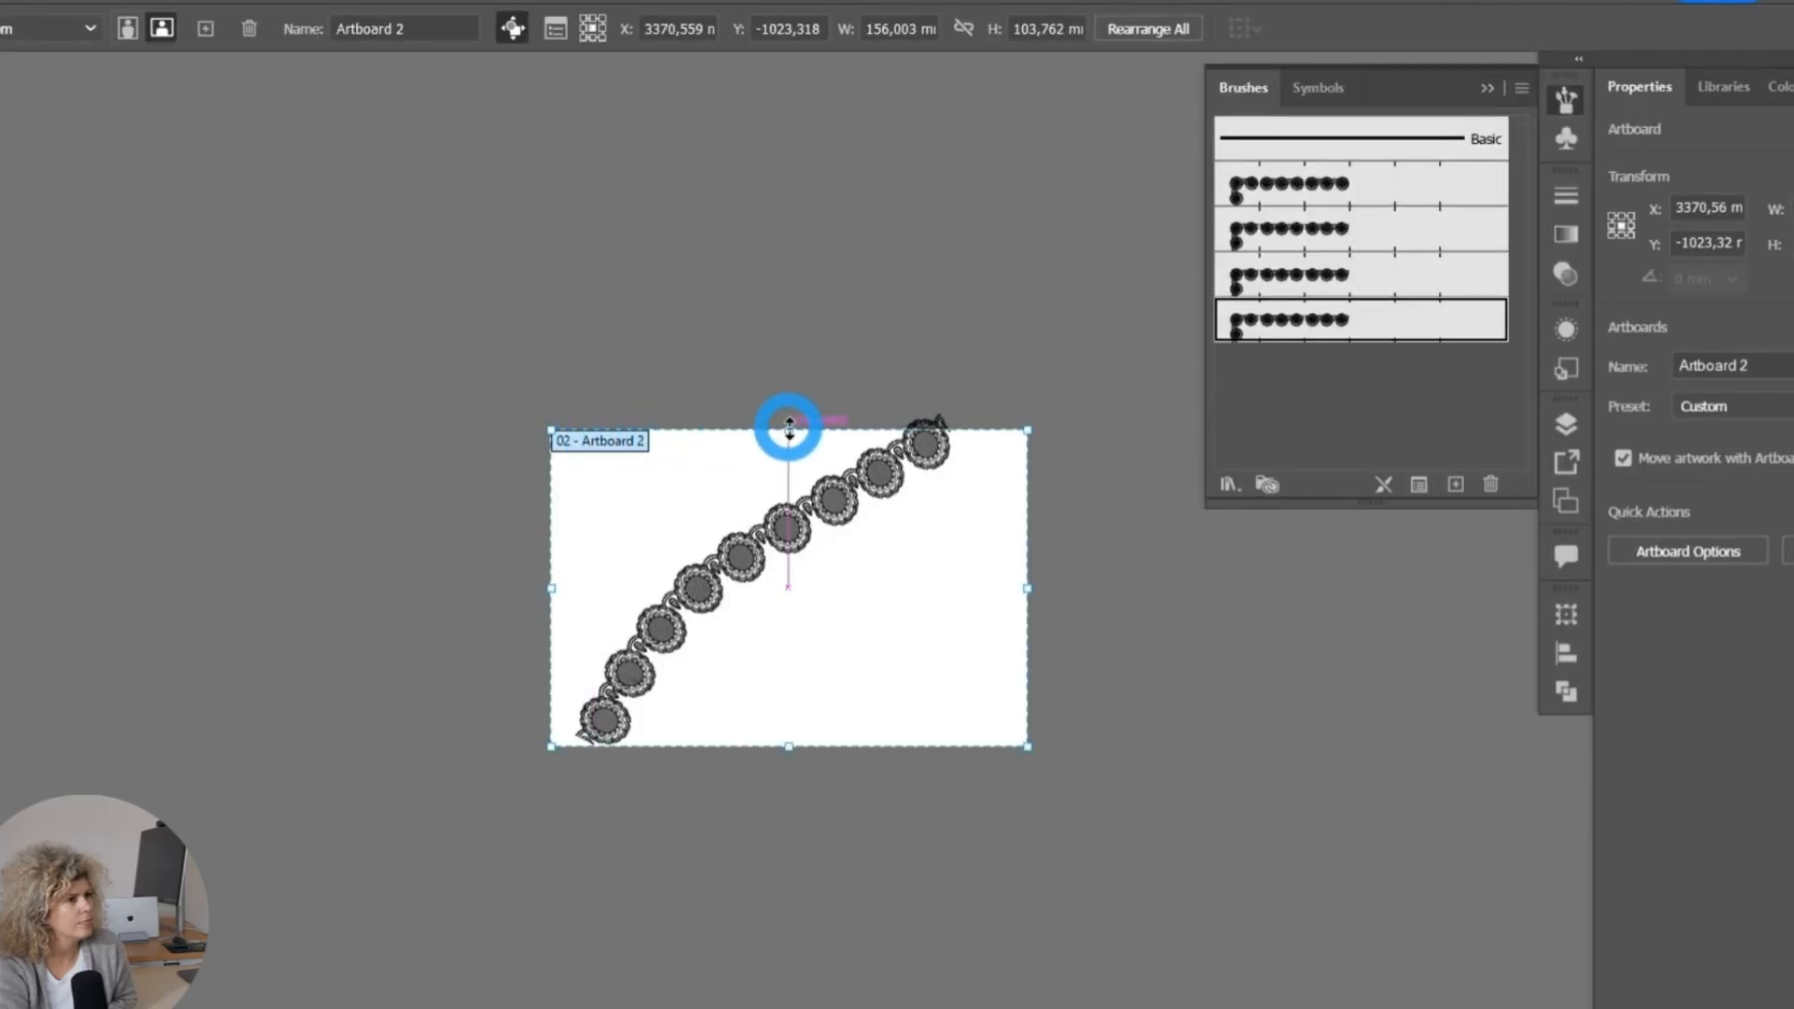
pyautogui.moveTo(789, 428); pyautogui.dragTo(790, 400)
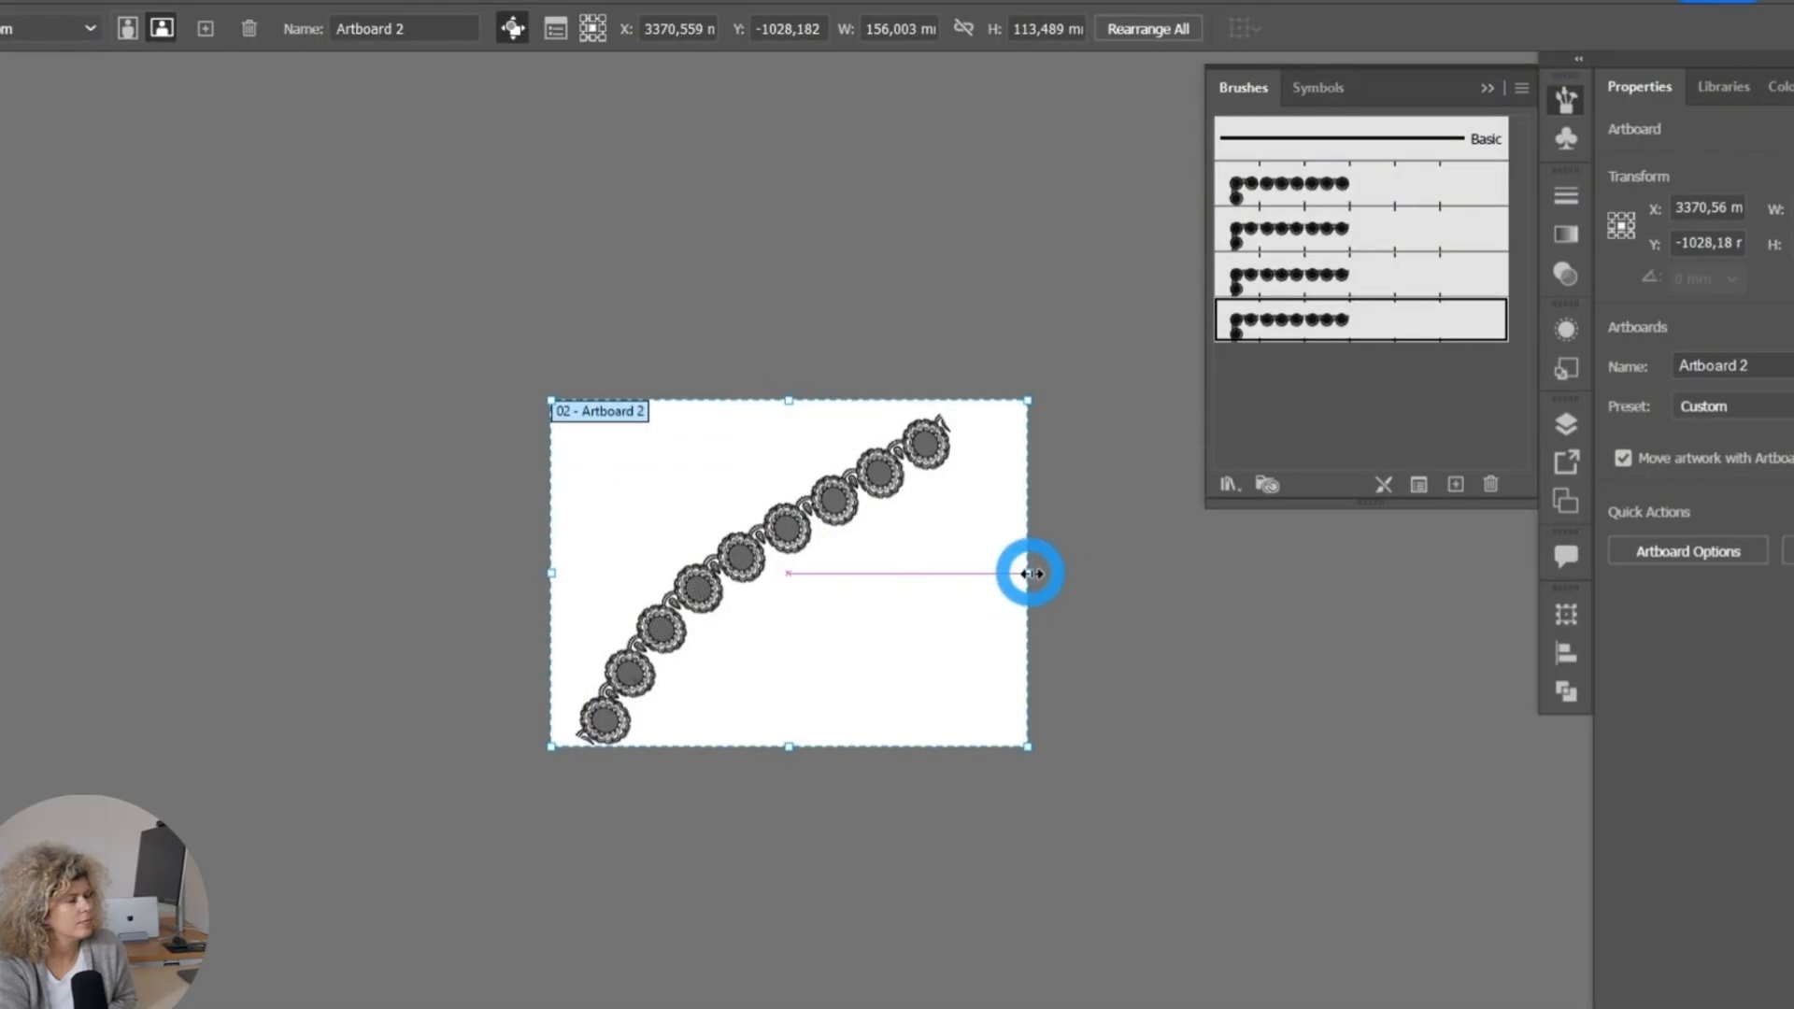
pyautogui.moveTo(1031, 573); pyautogui.dragTo(965, 570)
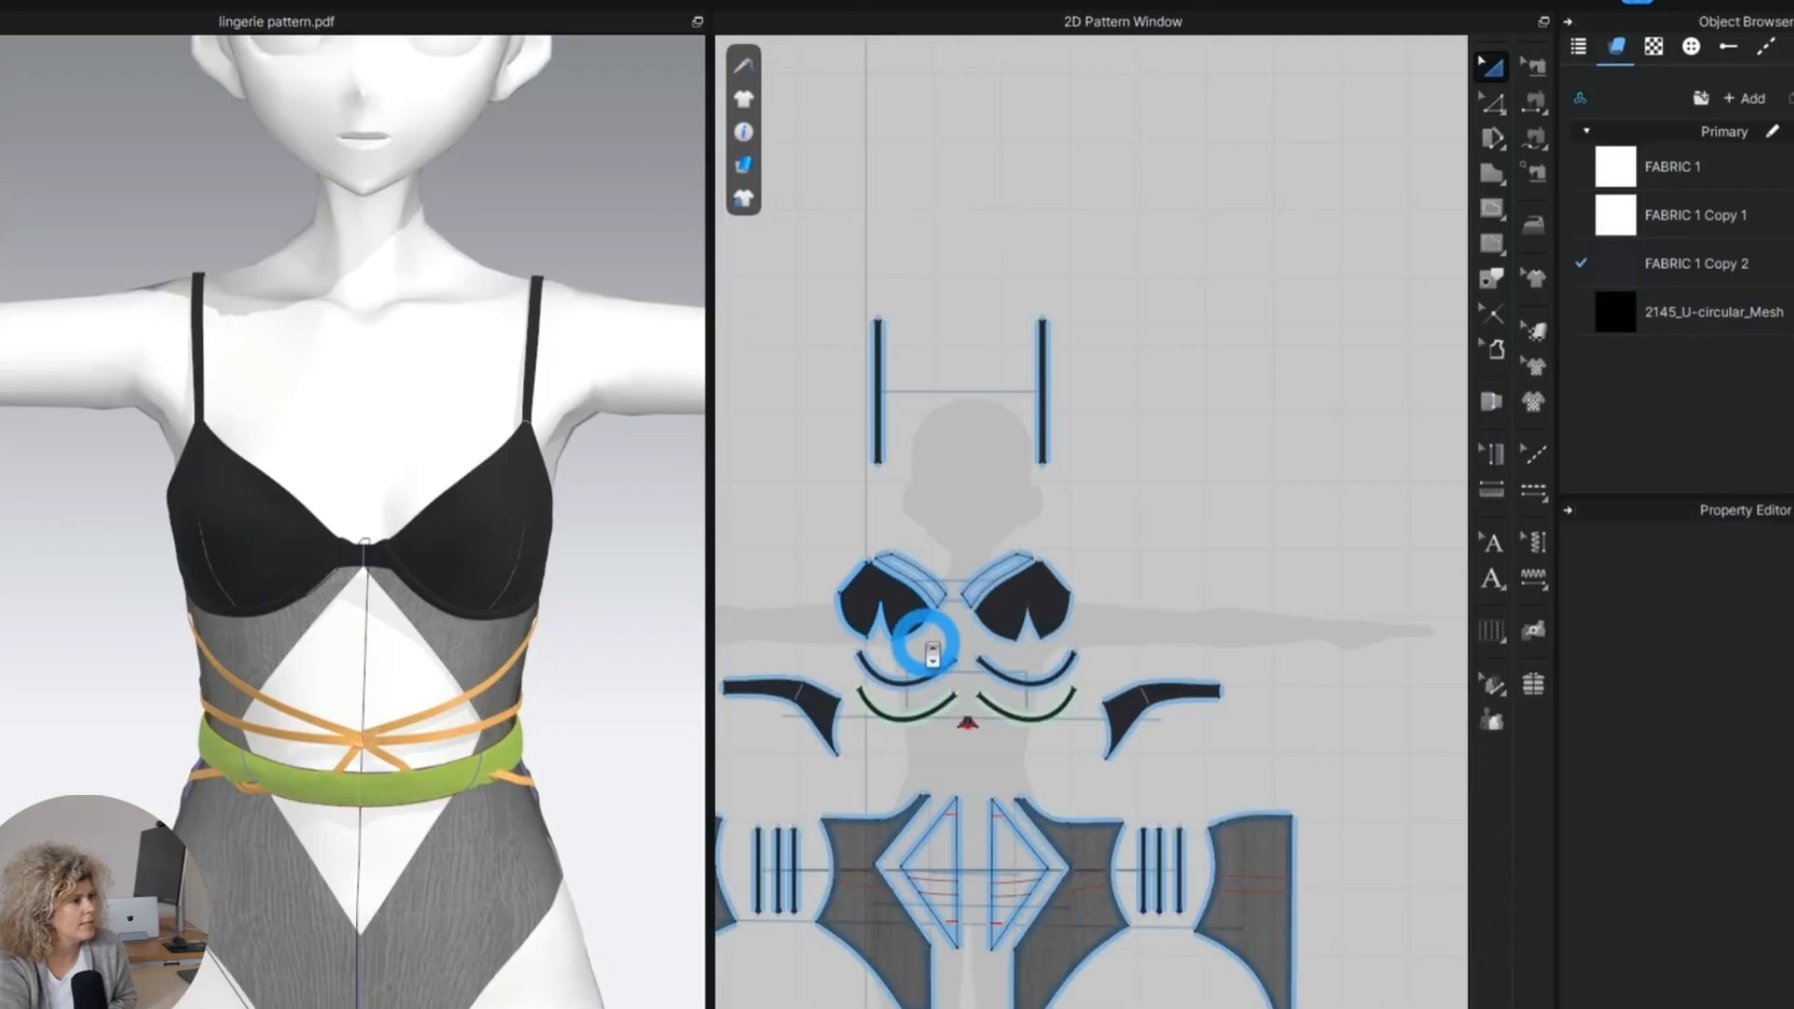
# Switch to CLO and add the "right bra lace" image from the VS Lingerie folder as a graphic.
pyautogui.click(1652, 301)
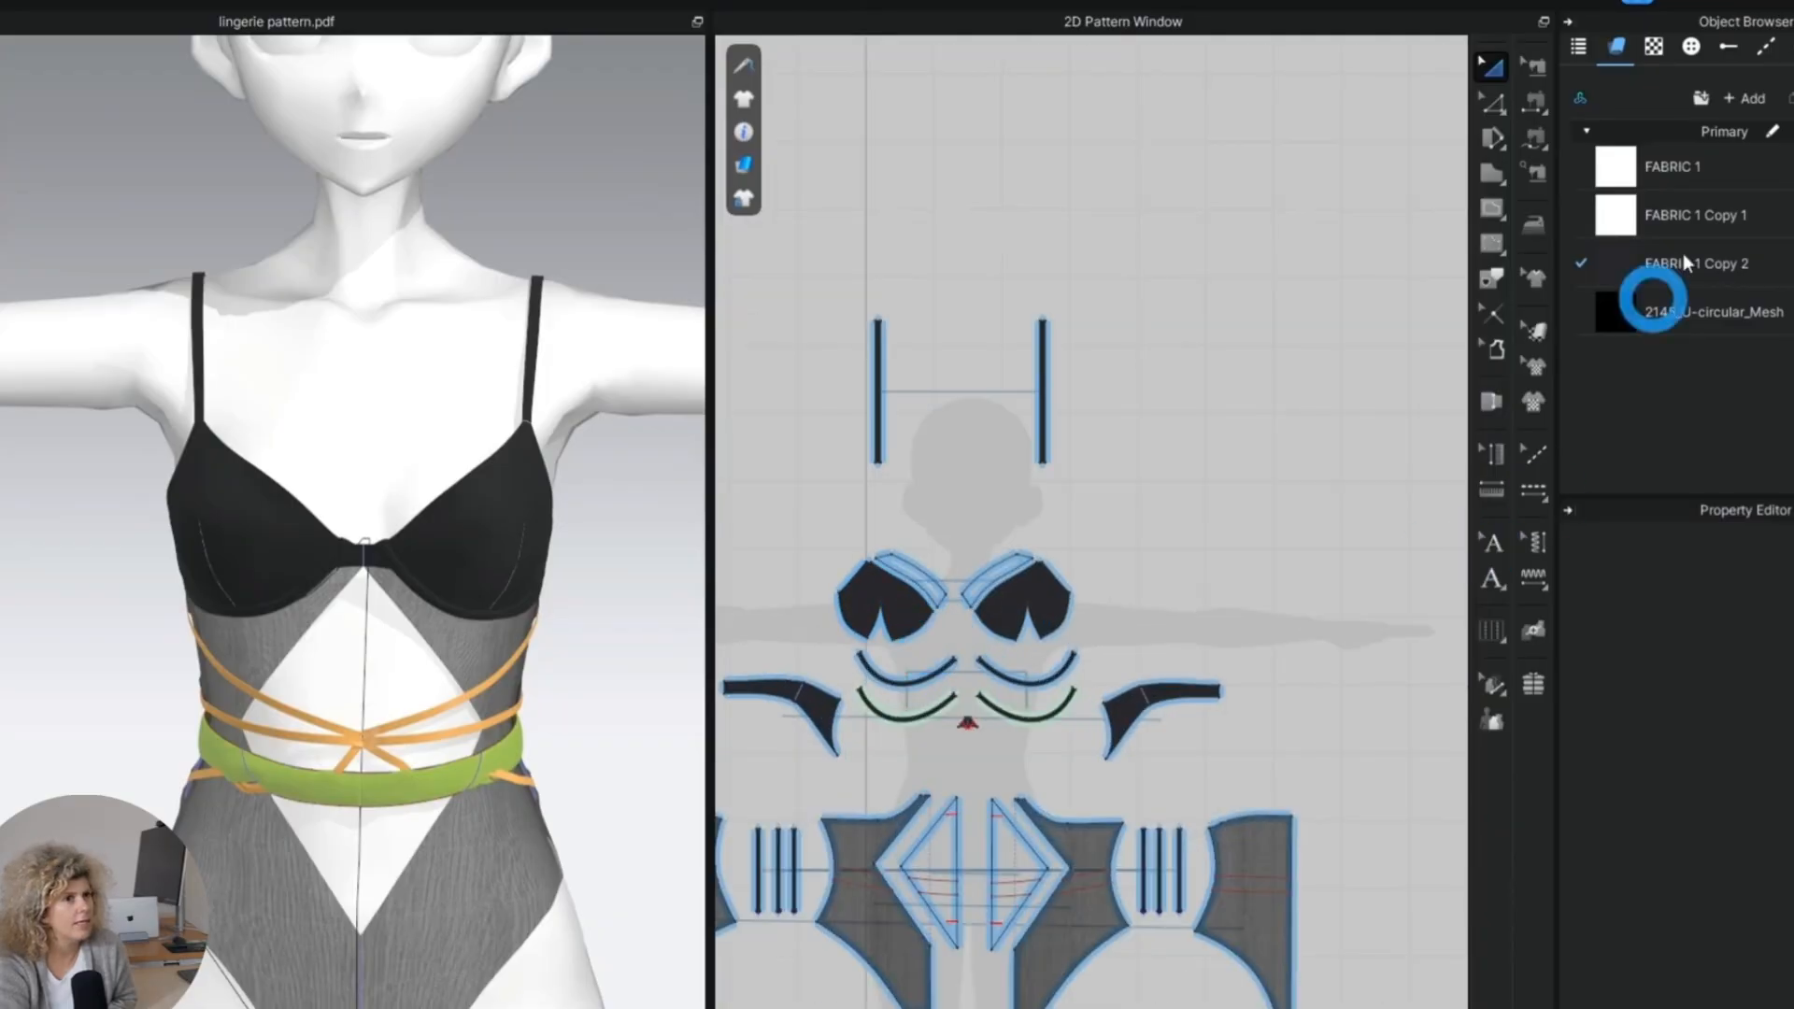
pyautogui.click(1652, 47)
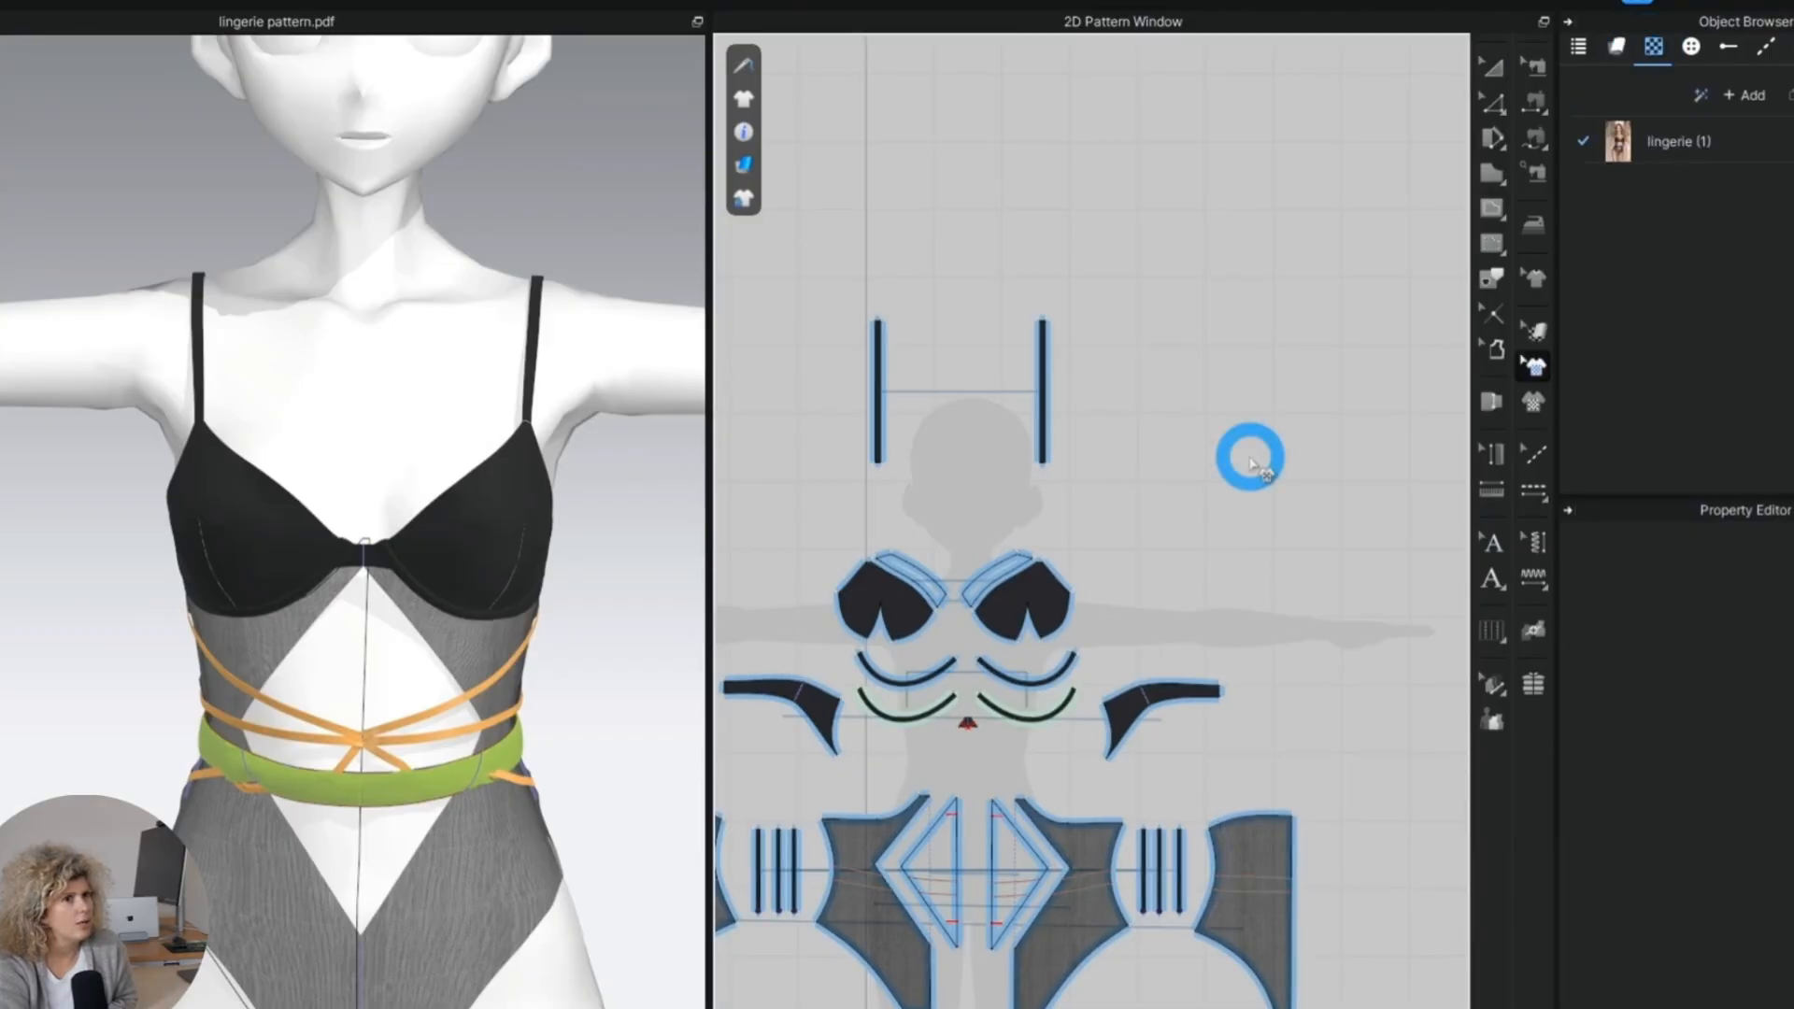
pyautogui.click(1751, 96)
pyautogui.click(356, 501)
pyautogui.click(321, 400)
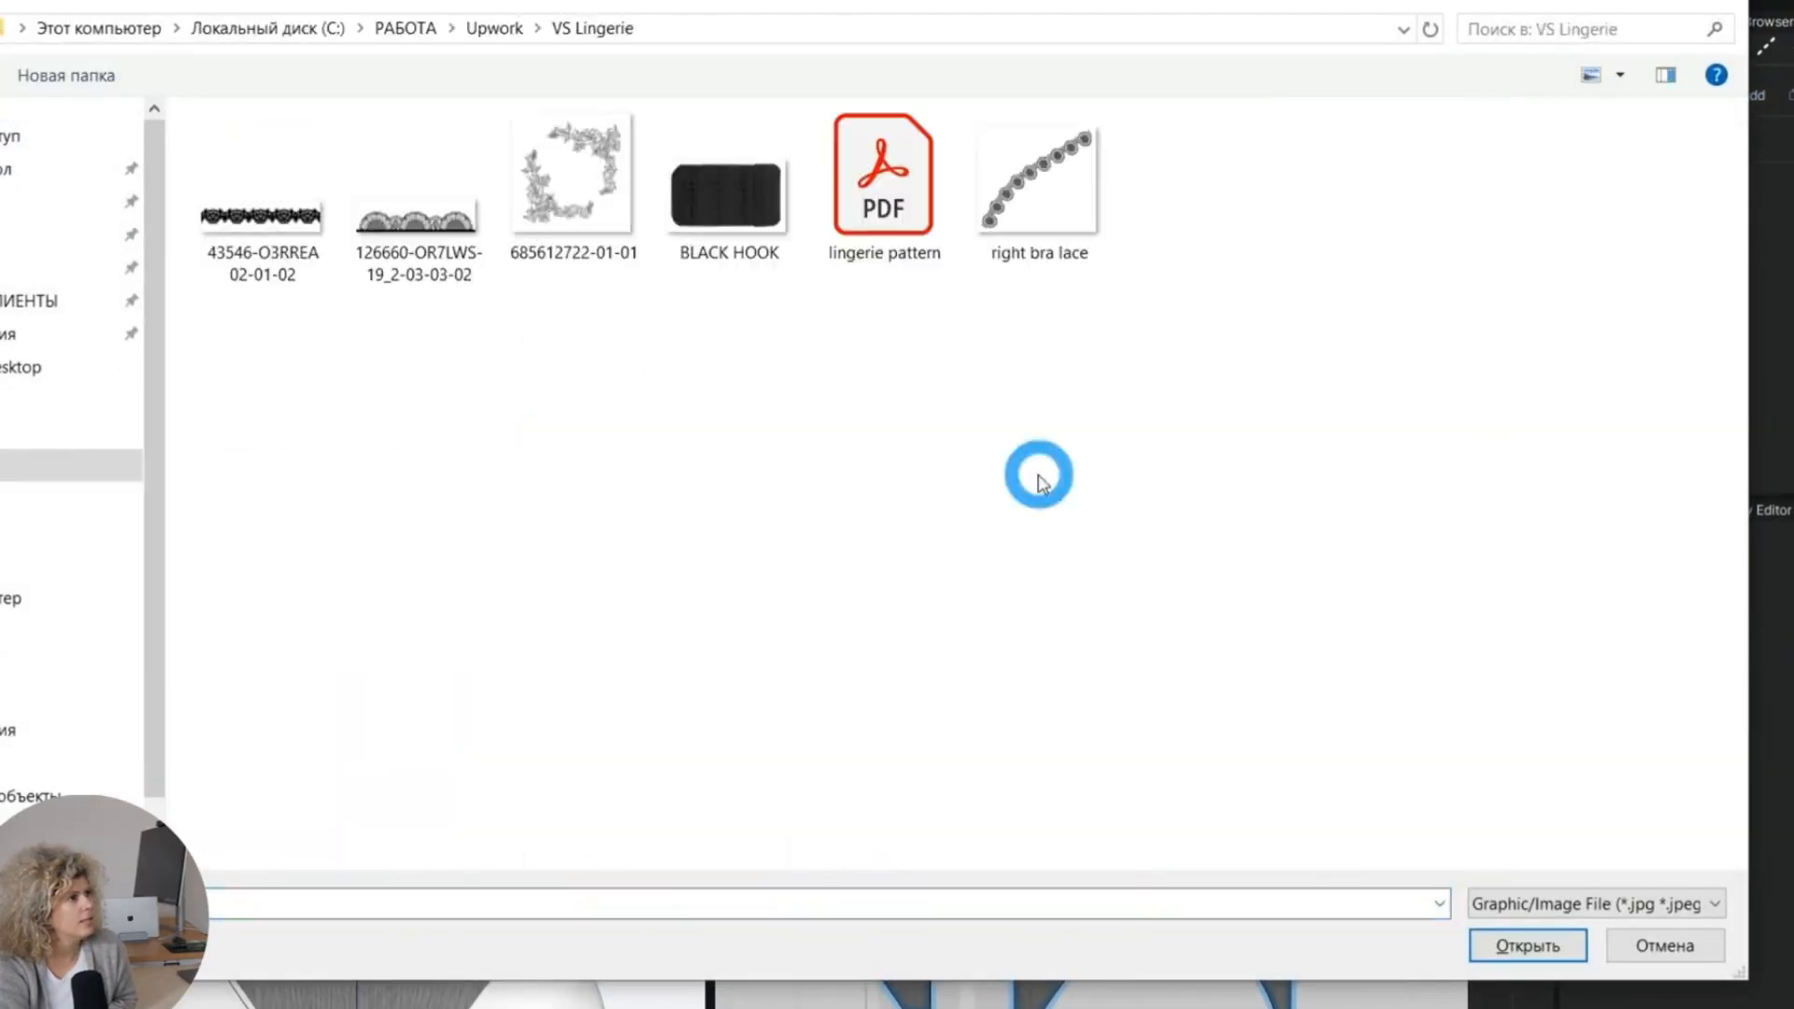
pyautogui.click(1037, 187)
pyautogui.click(1478, 944)
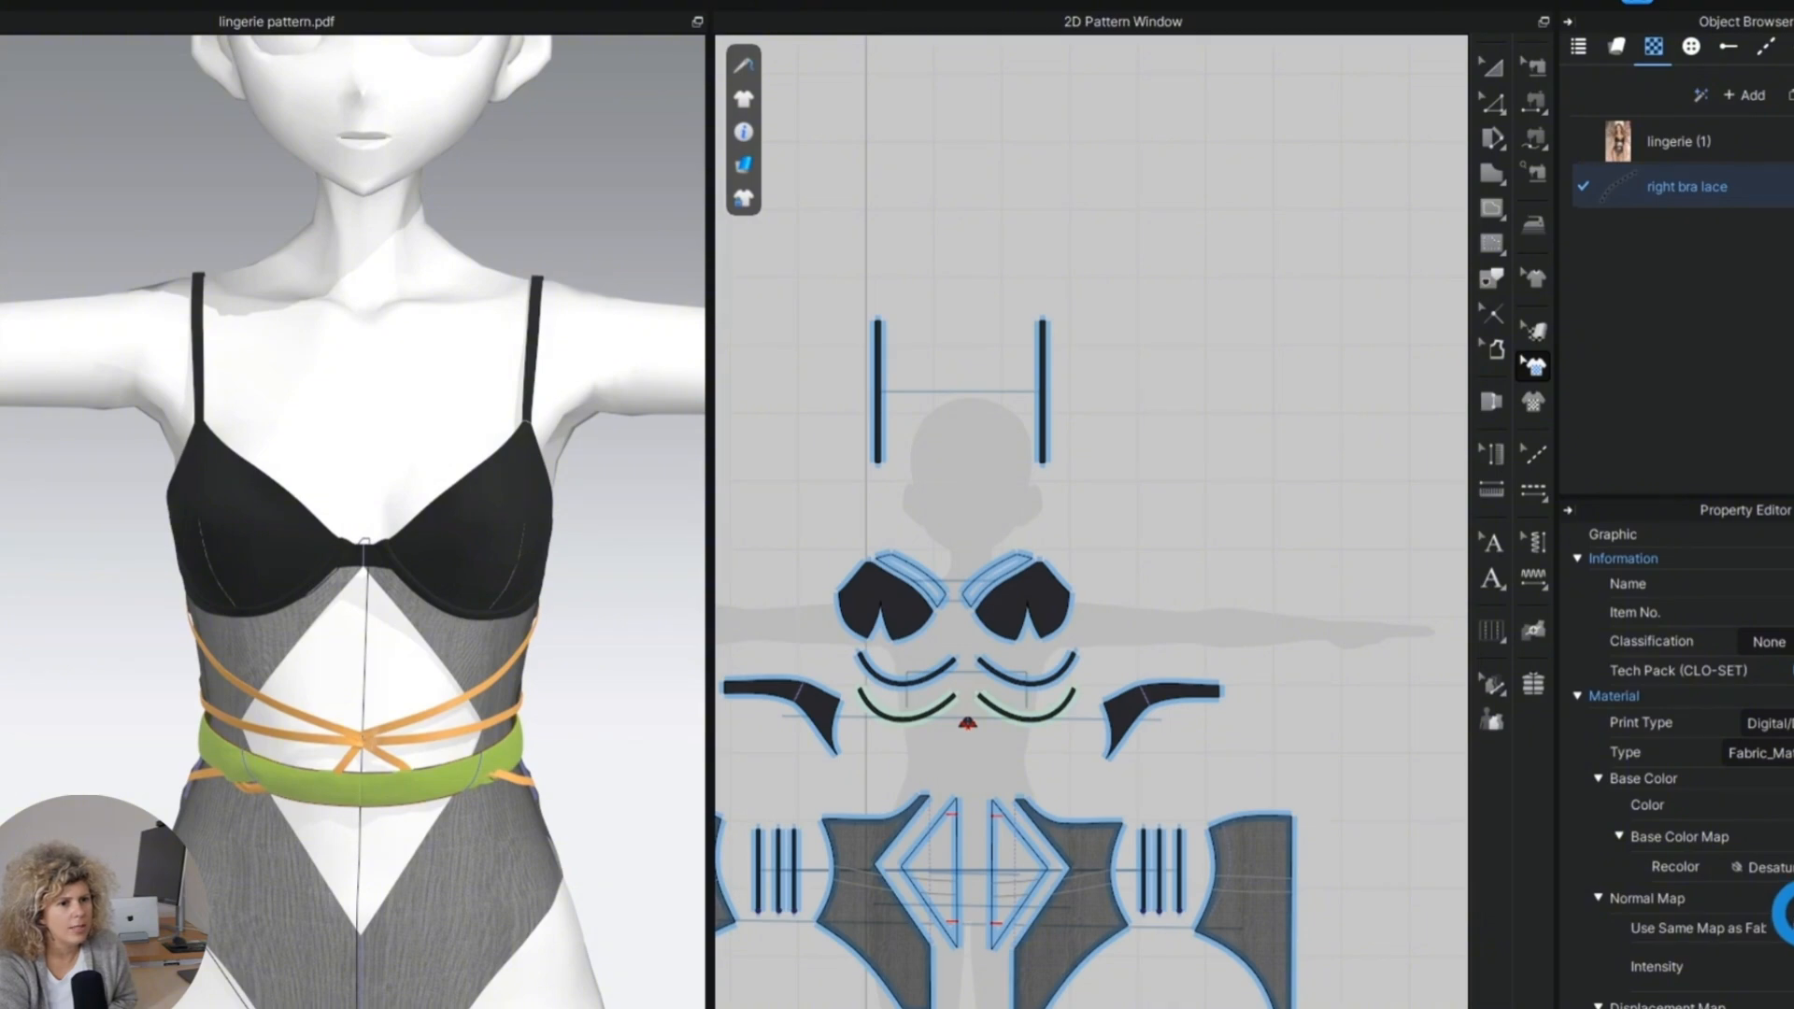
# Expand the right bra lace graphic's Recolor settings and set its base color to black (000000).
pyautogui.click(1790, 867)
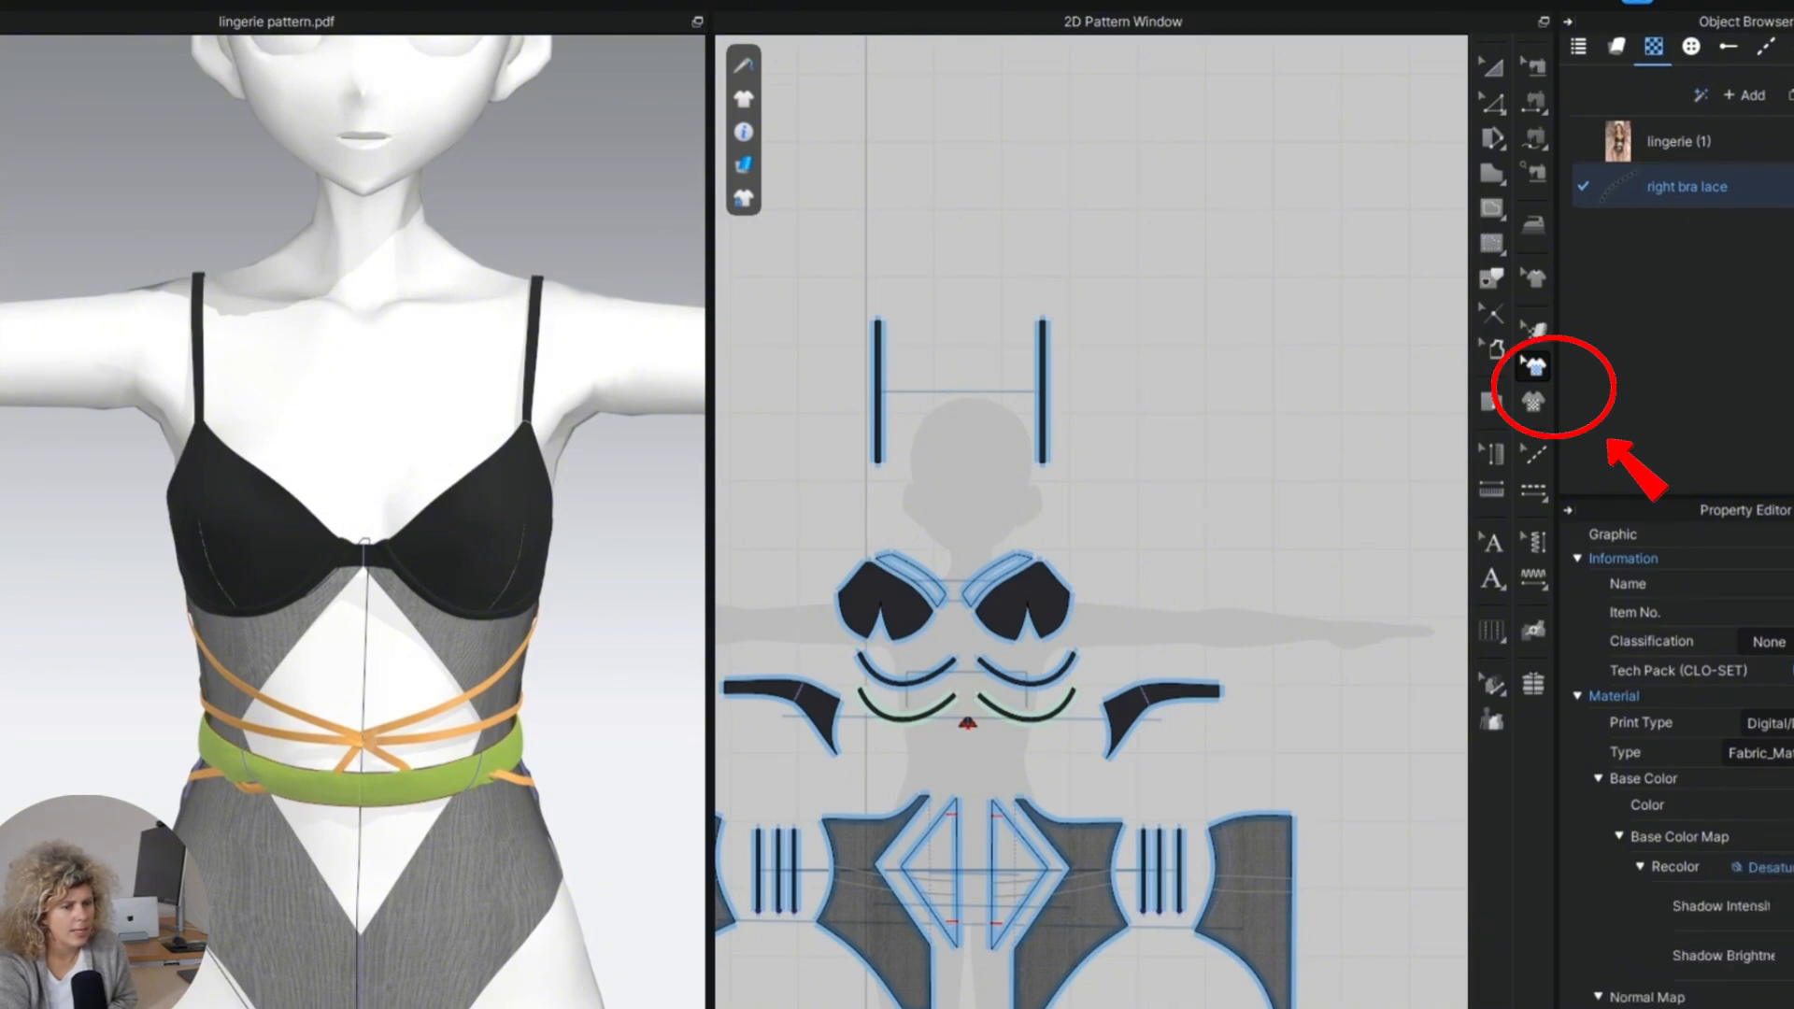
pyautogui.click(1792, 805)
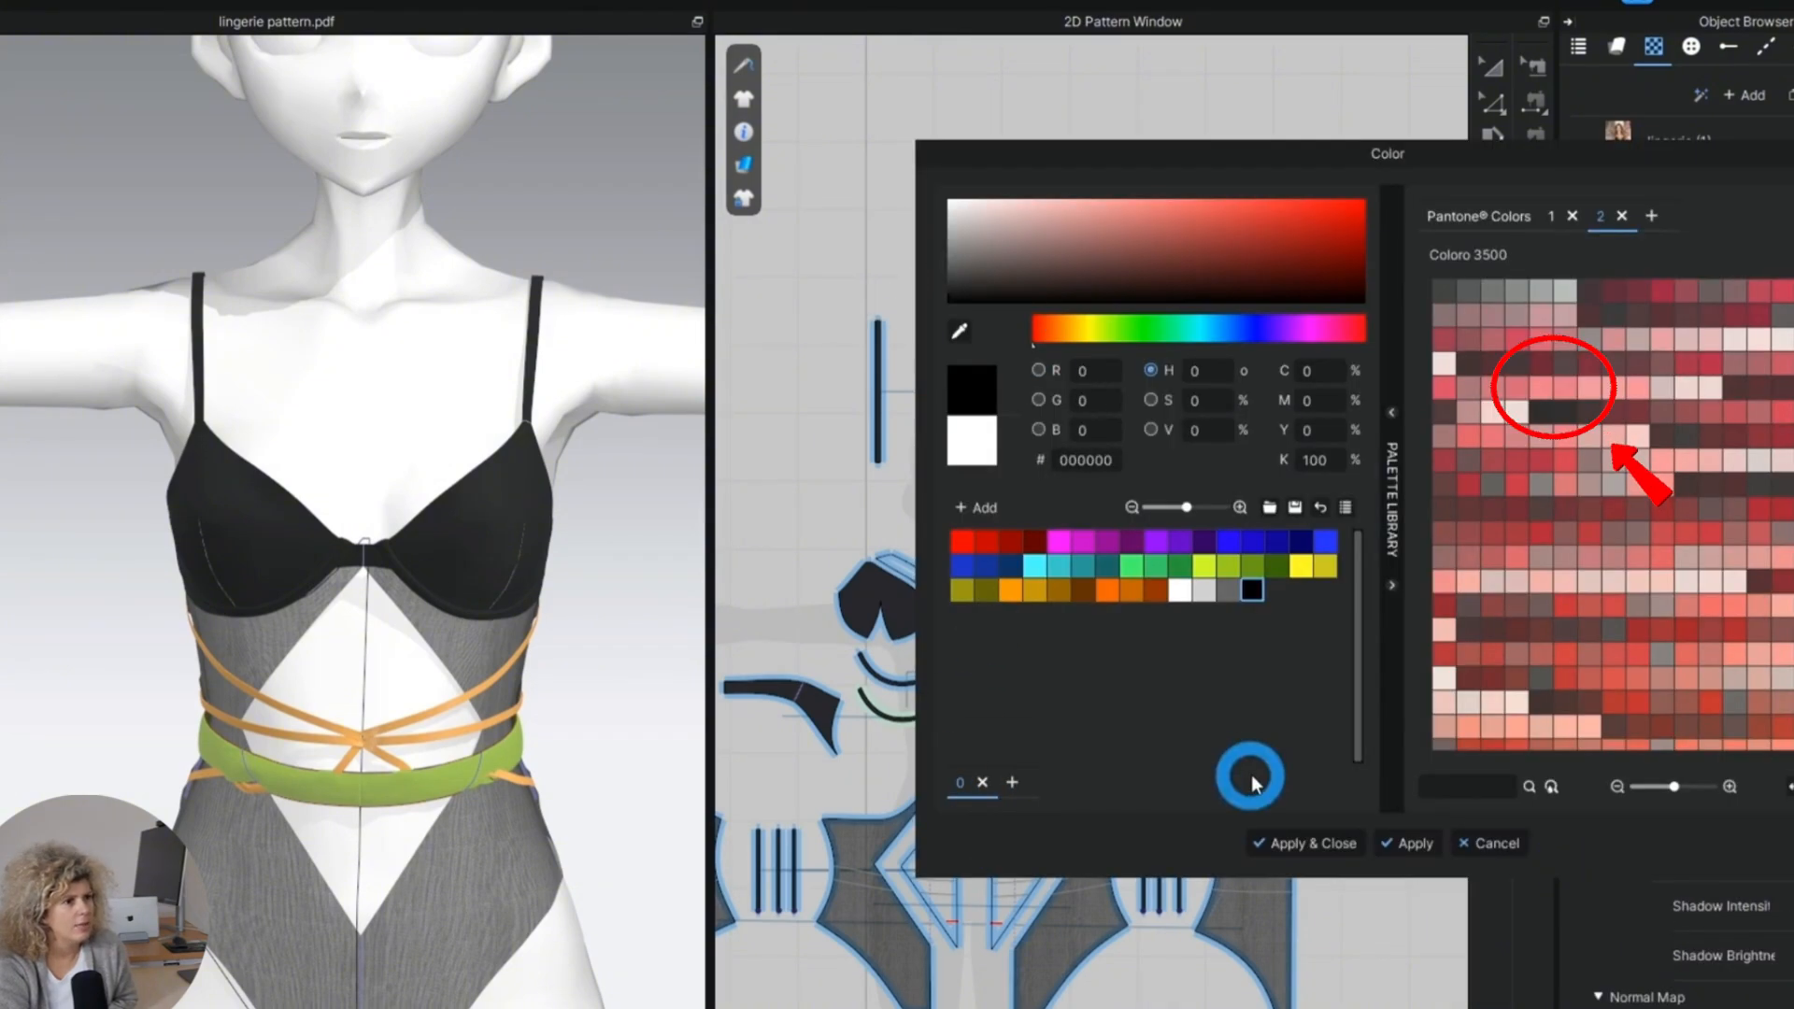
pyautogui.click(1301, 842)
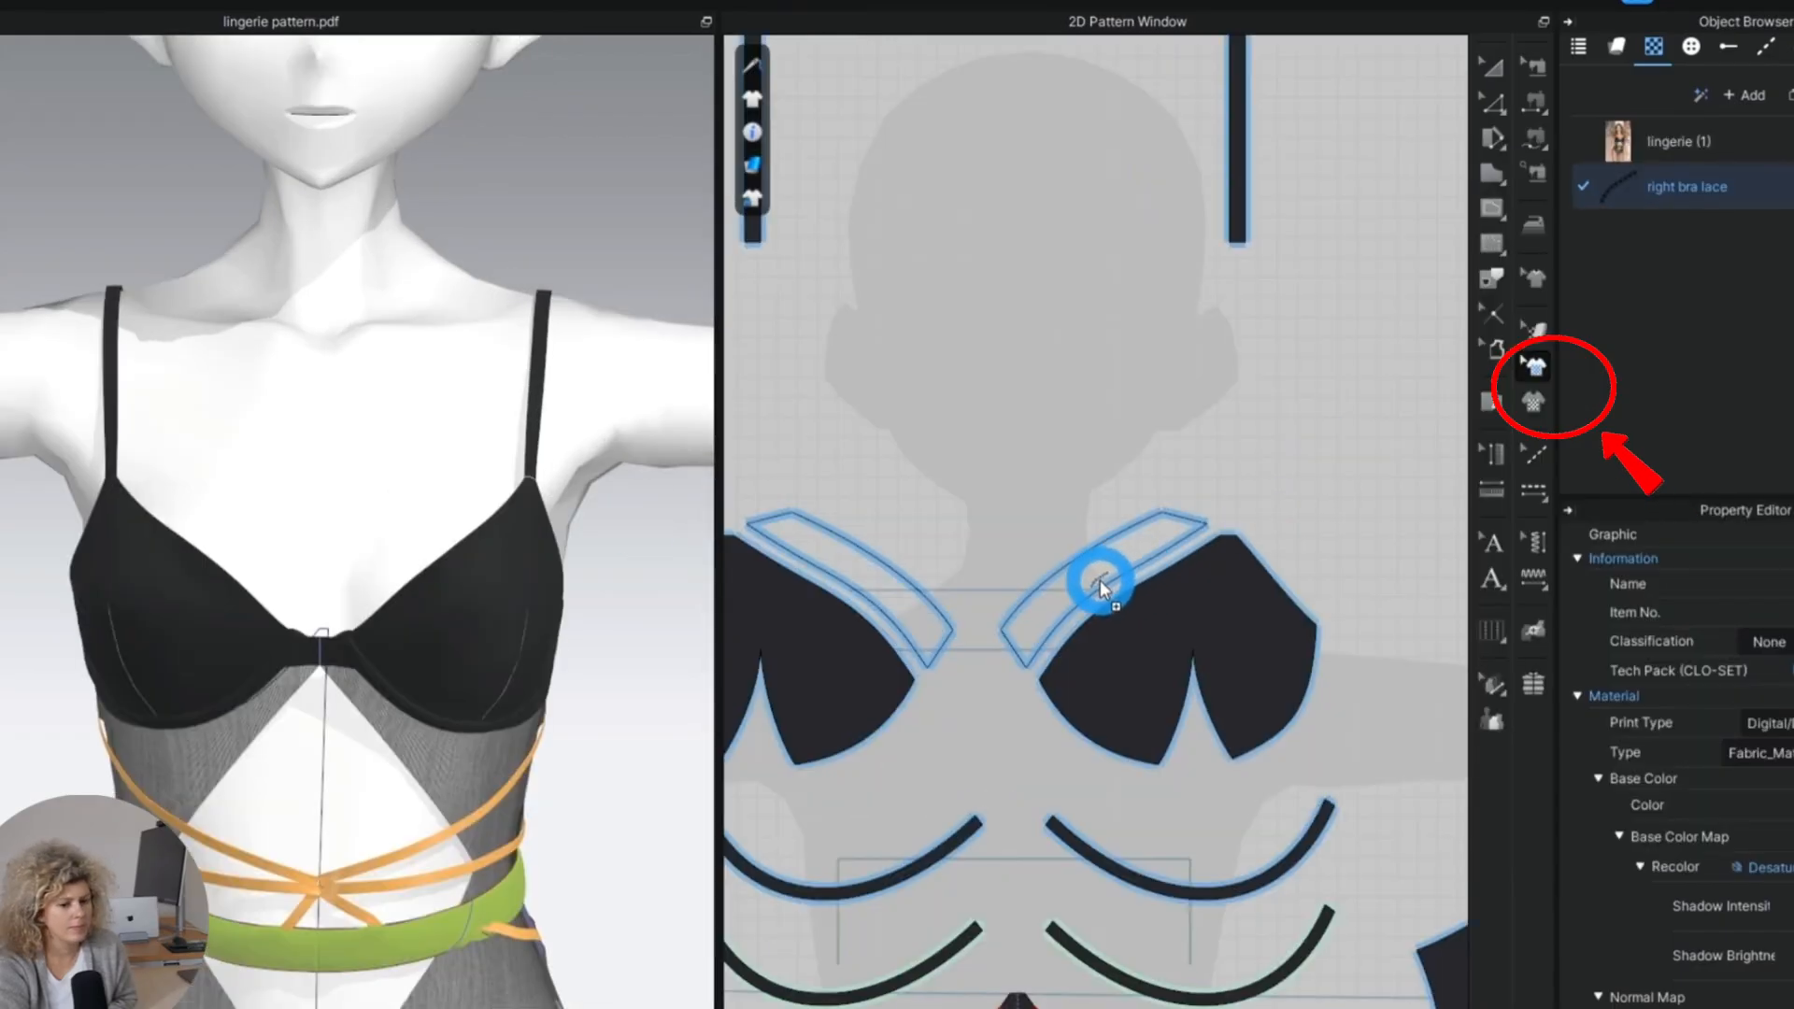
# Place the right bra lace graphic on the right-hand cup's neckline band in the 2D pattern.
pyautogui.click(1102, 579)
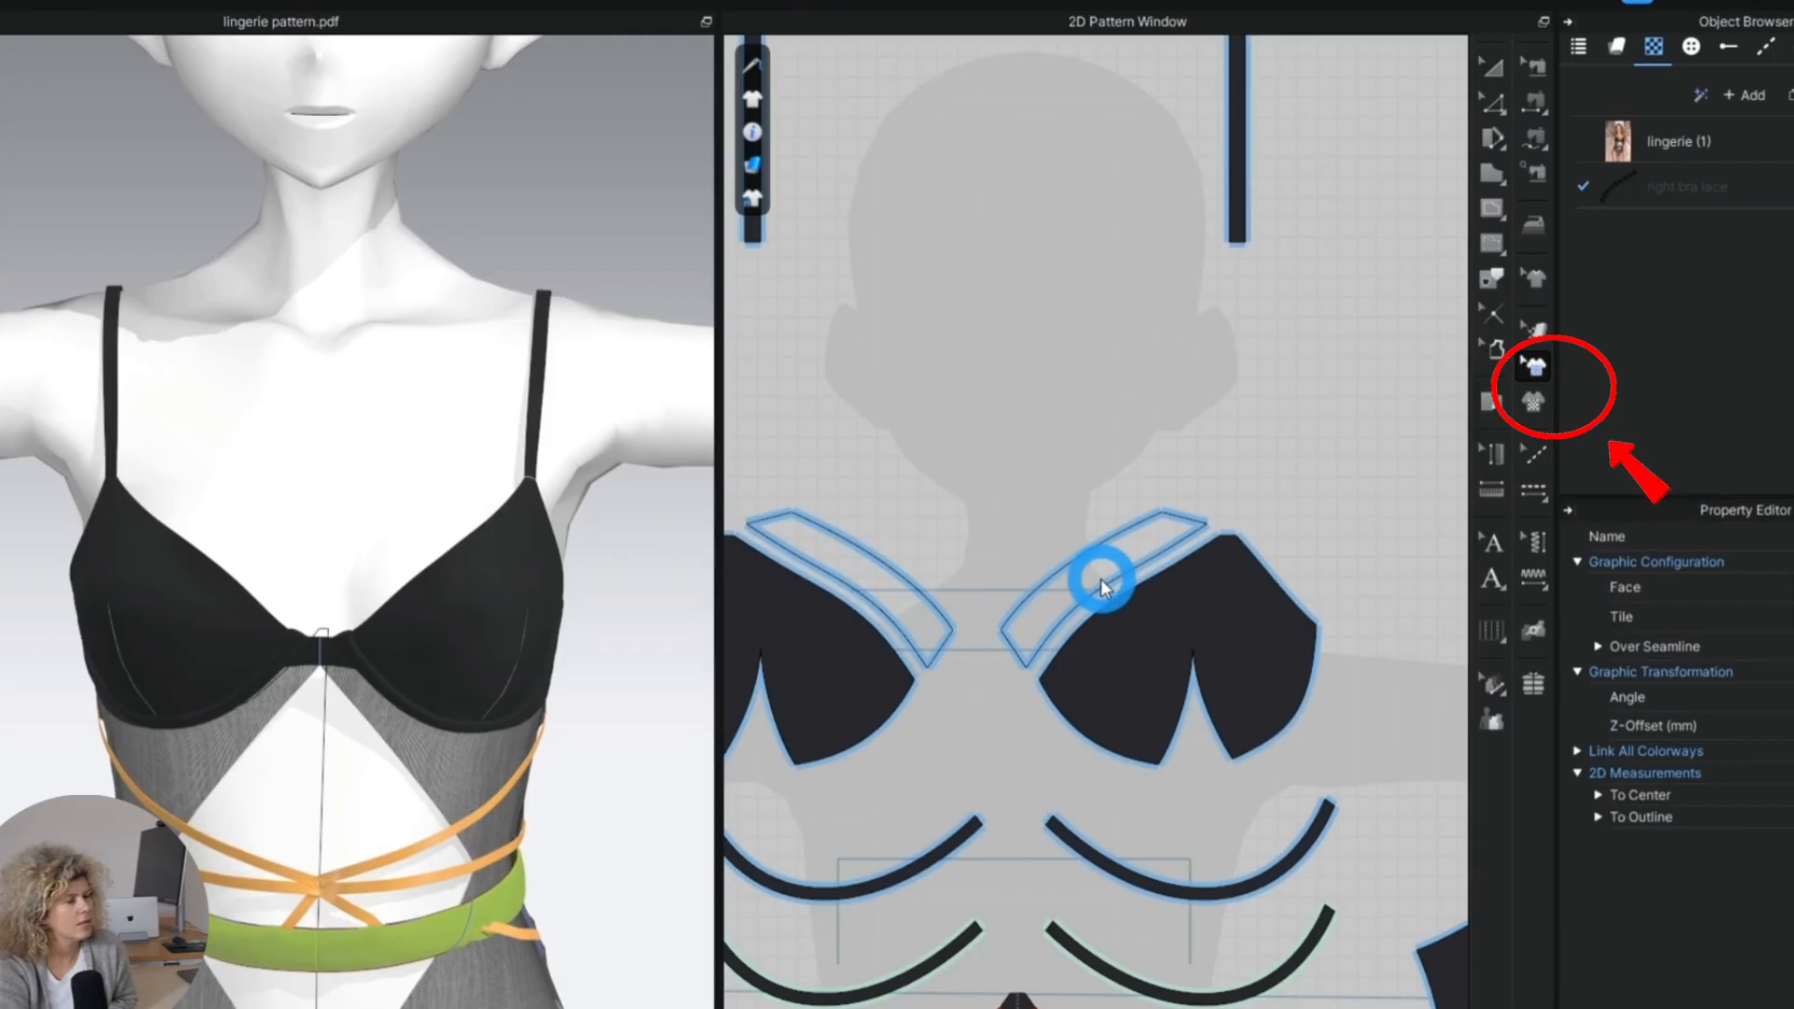
pyautogui.scroll(3, 1101, 579)
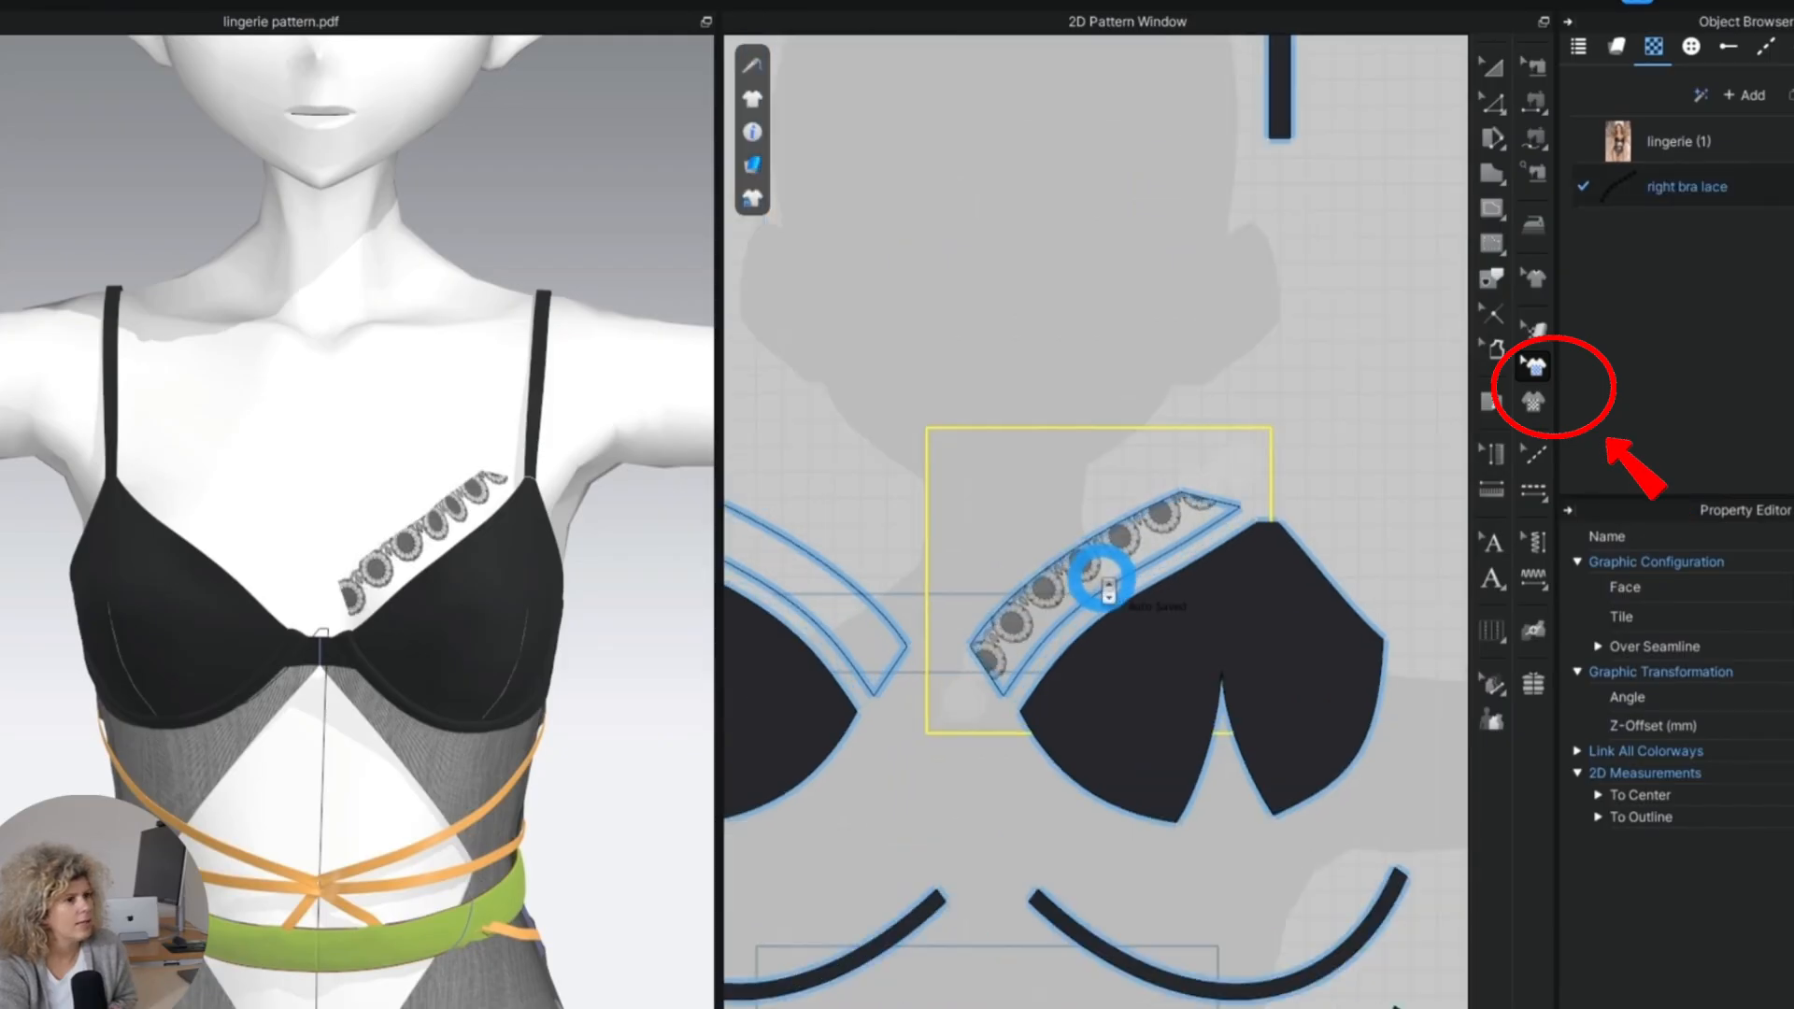
pyautogui.scroll(-2, 1105, 580)
pyautogui.scroll(4, 1136, 590)
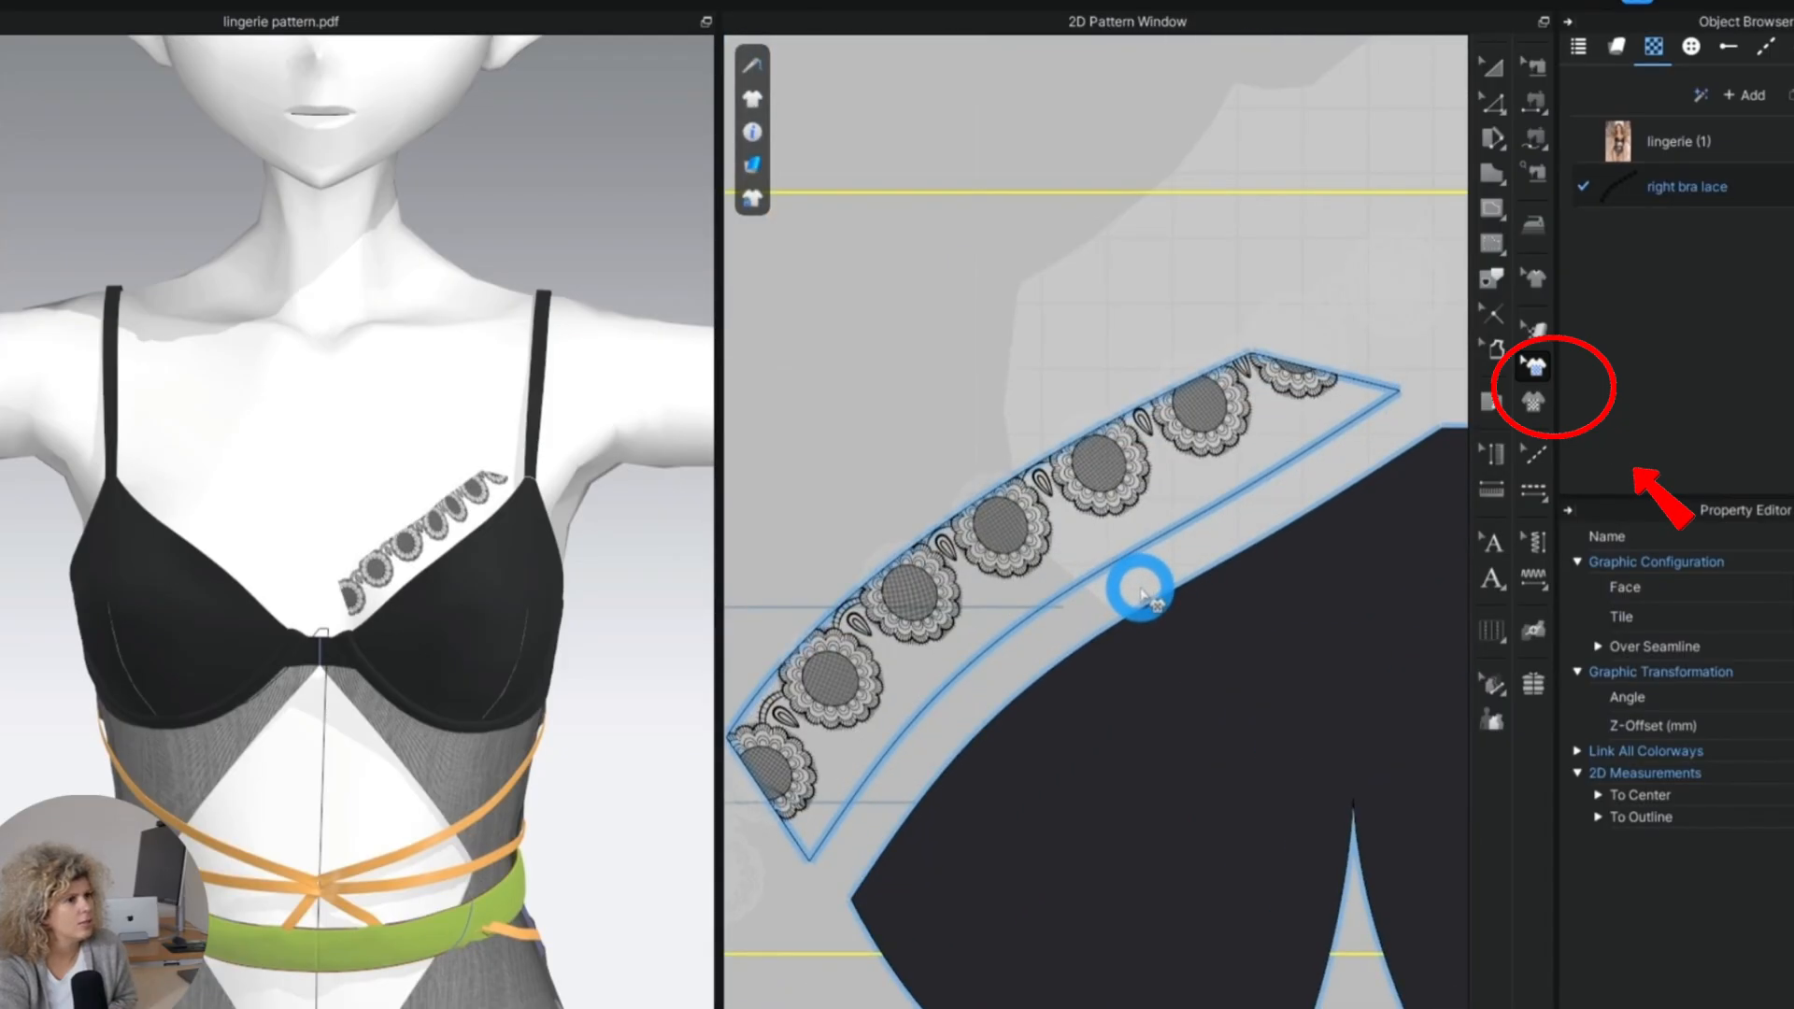
pyautogui.scroll(6, 416, 513)
# Move the lace graphic down to the band's lower edge so its scallops border the right-hand cup.
pyautogui.click(1062, 567)
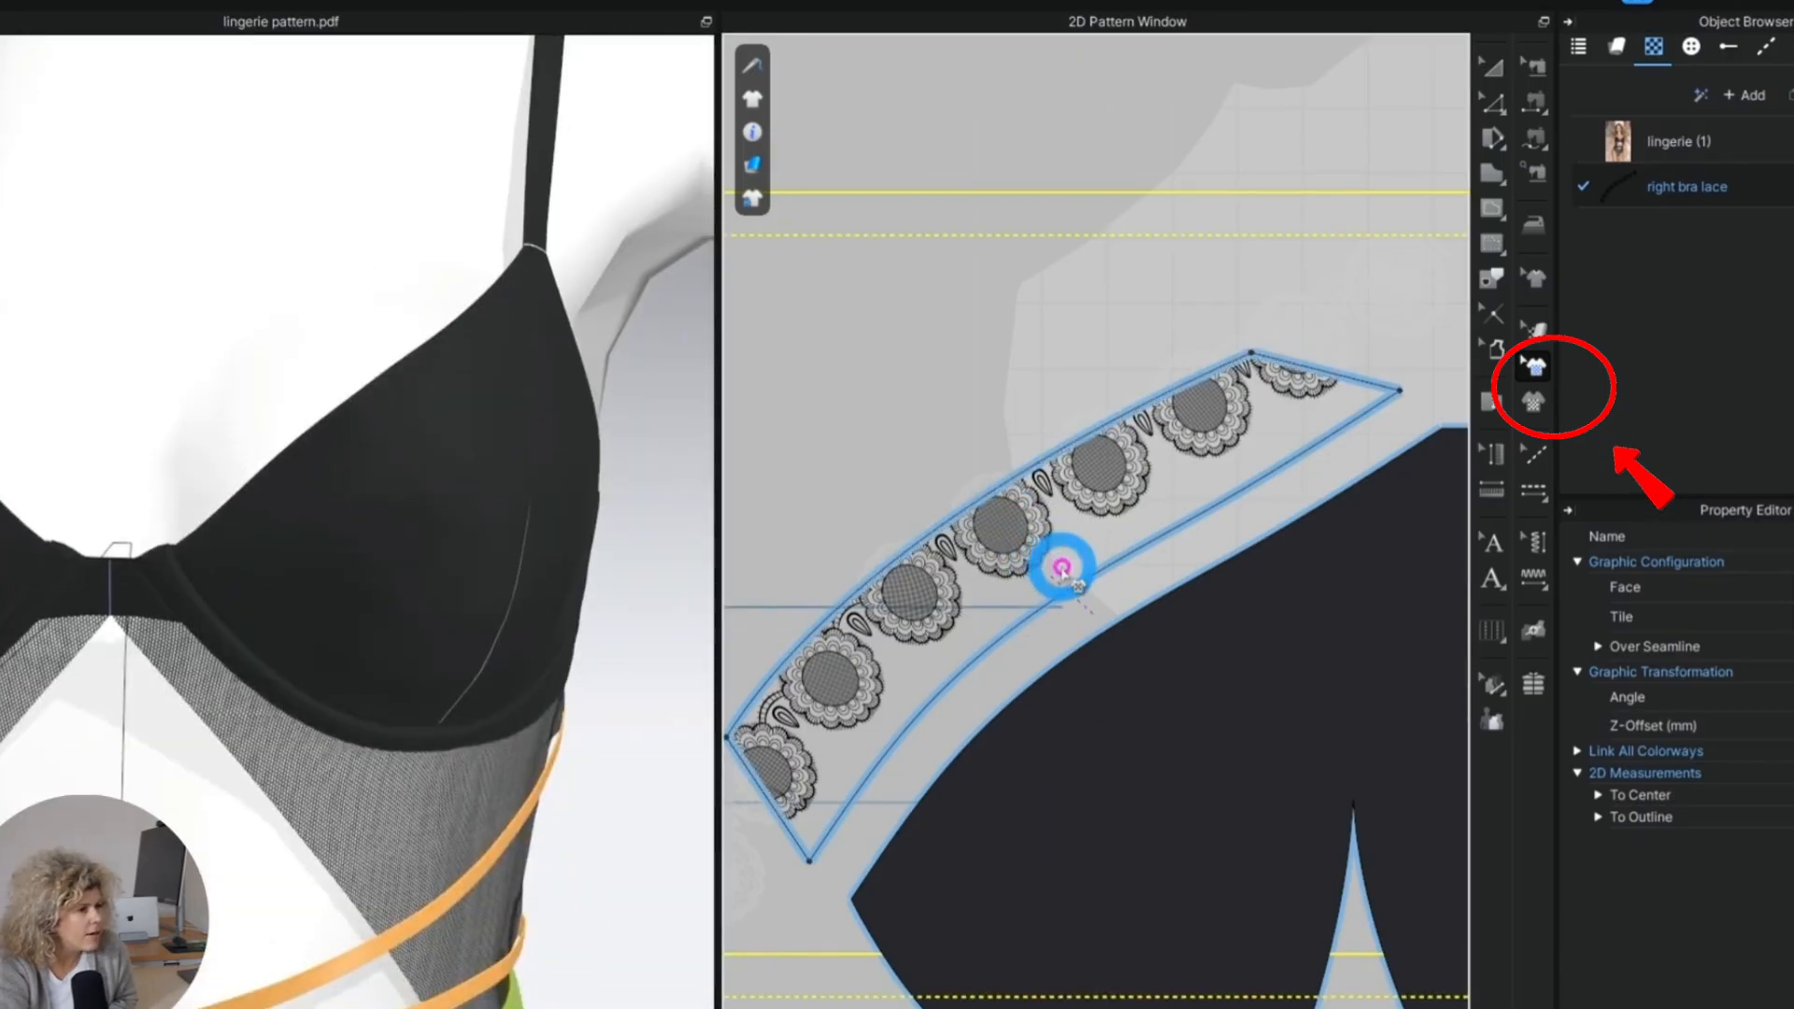
pyautogui.moveTo(1062, 569); pyautogui.dragTo(1075, 562)
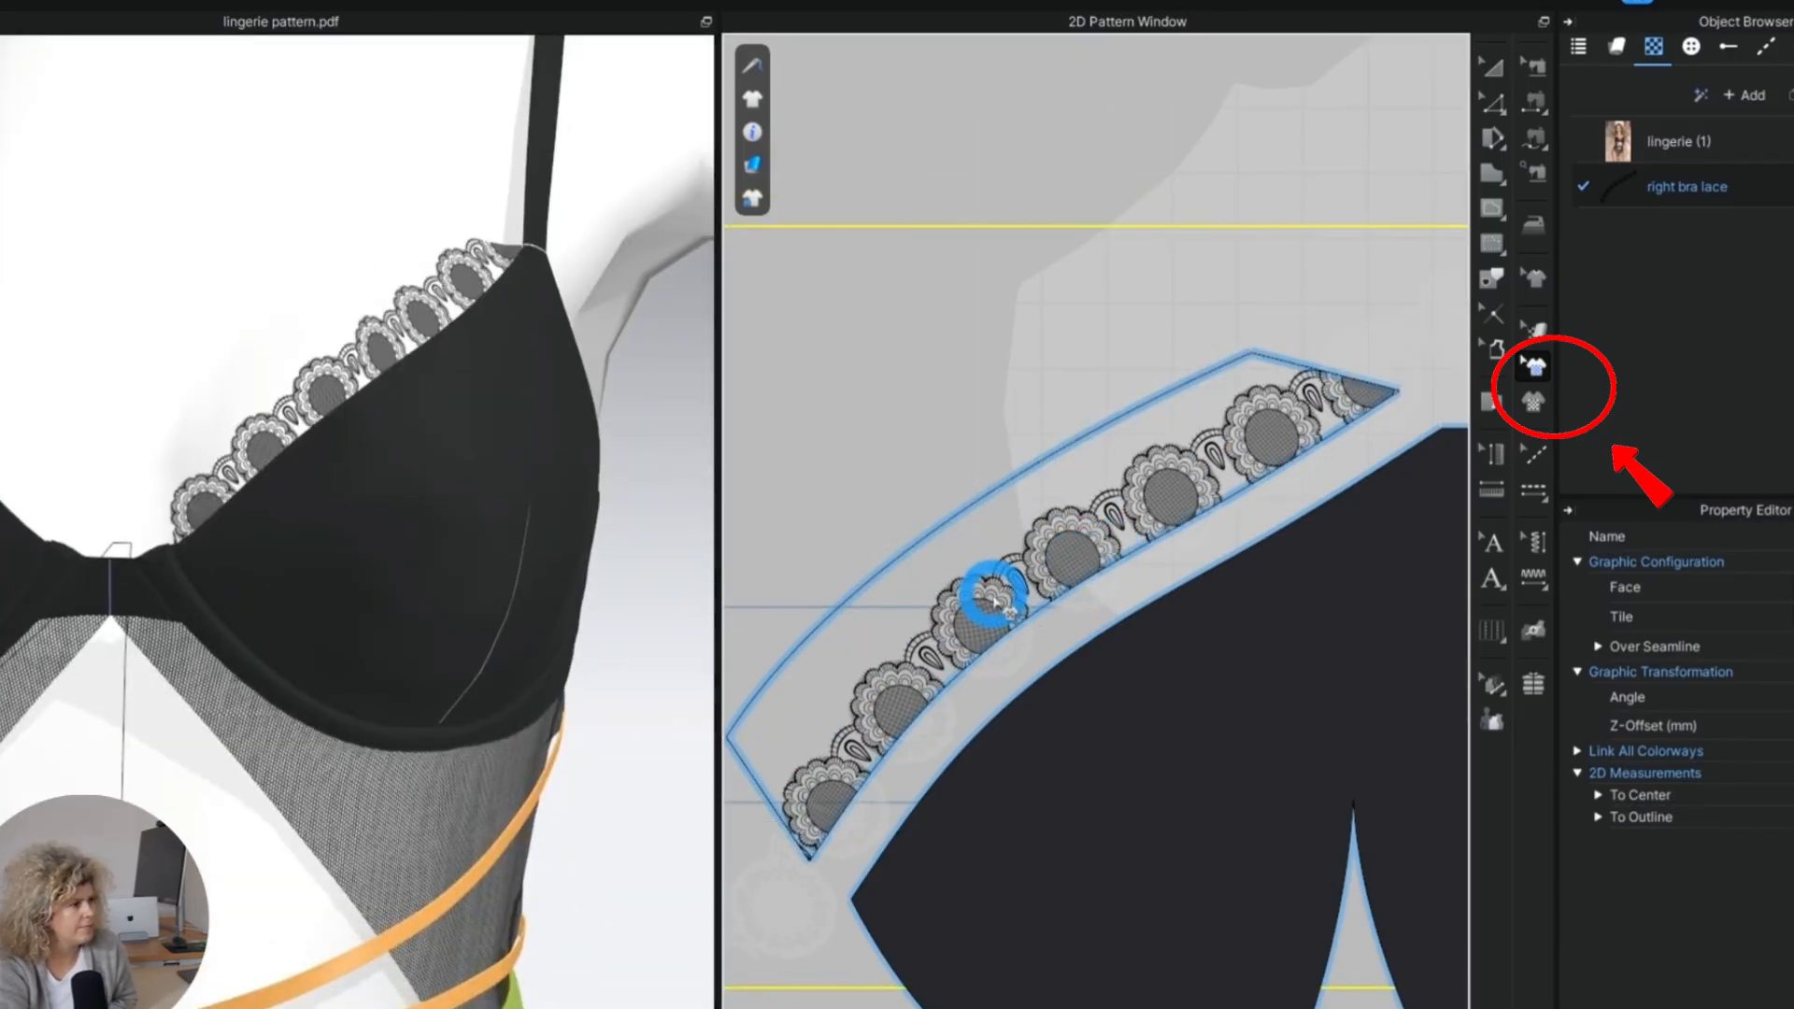
pyautogui.moveTo(998, 629); pyautogui.dragTo(1127, 540)
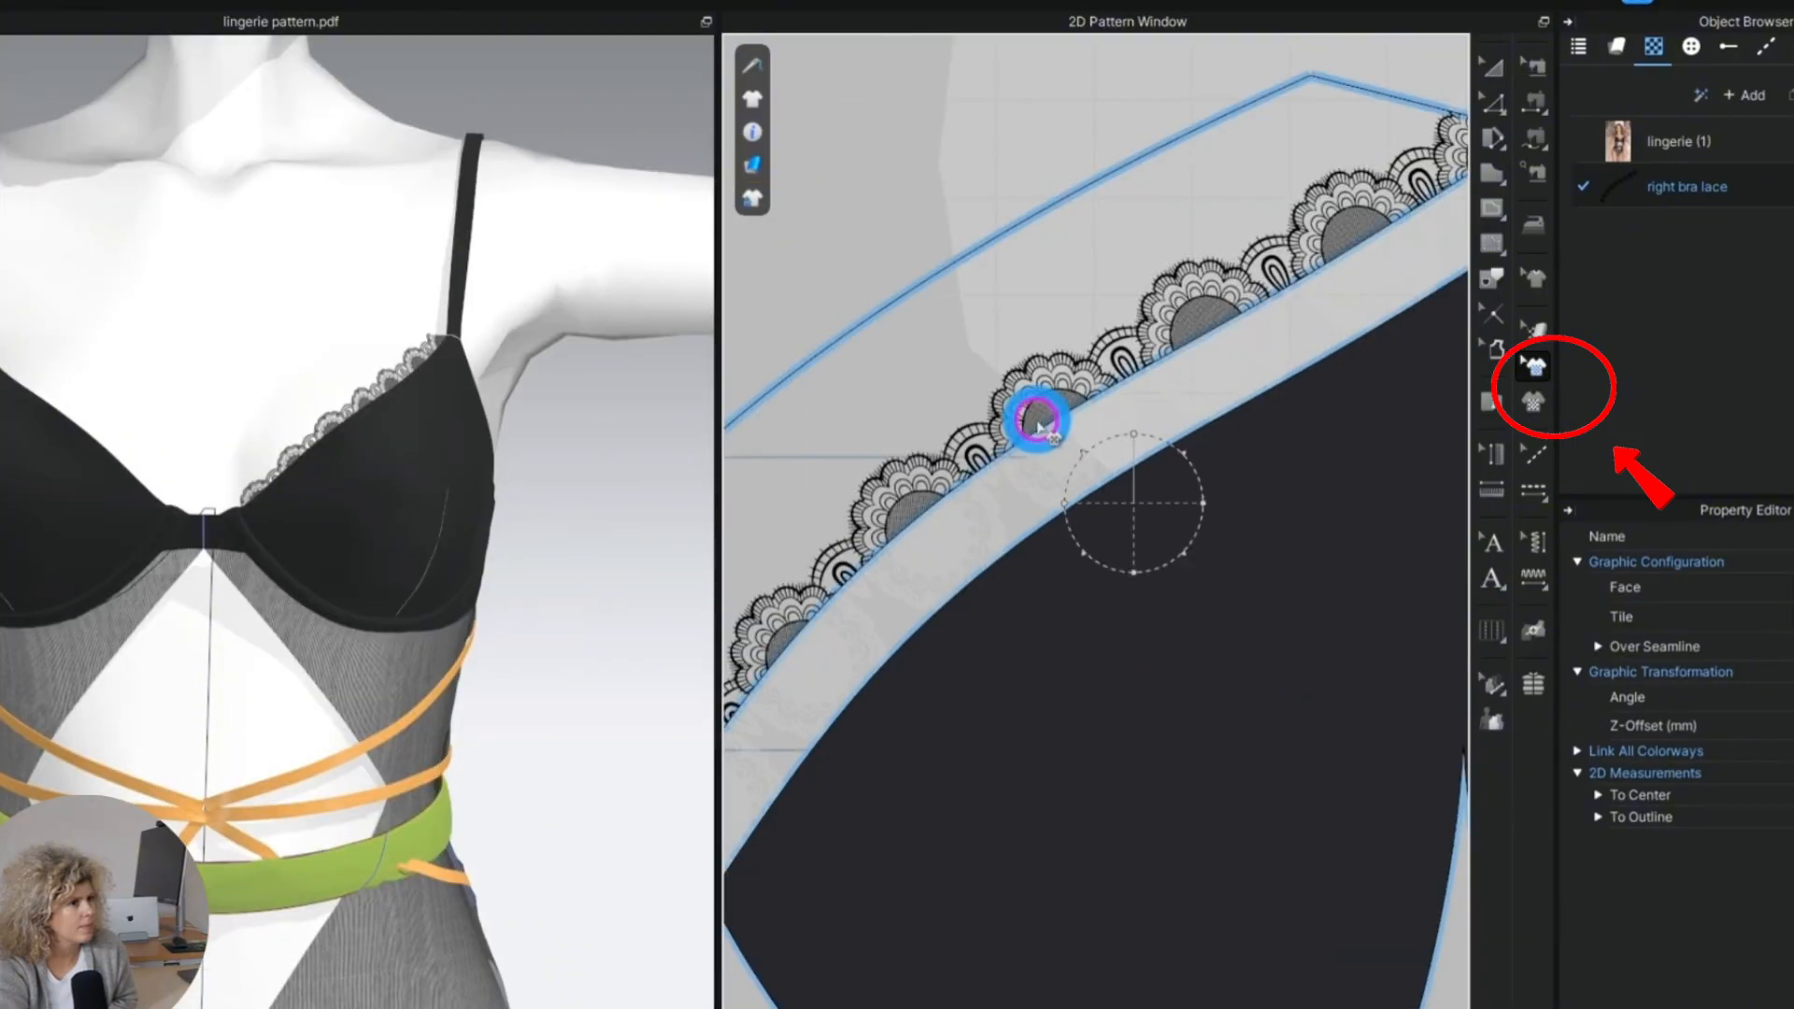
pyautogui.moveTo(1037, 412); pyautogui.dragTo(1046, 425)
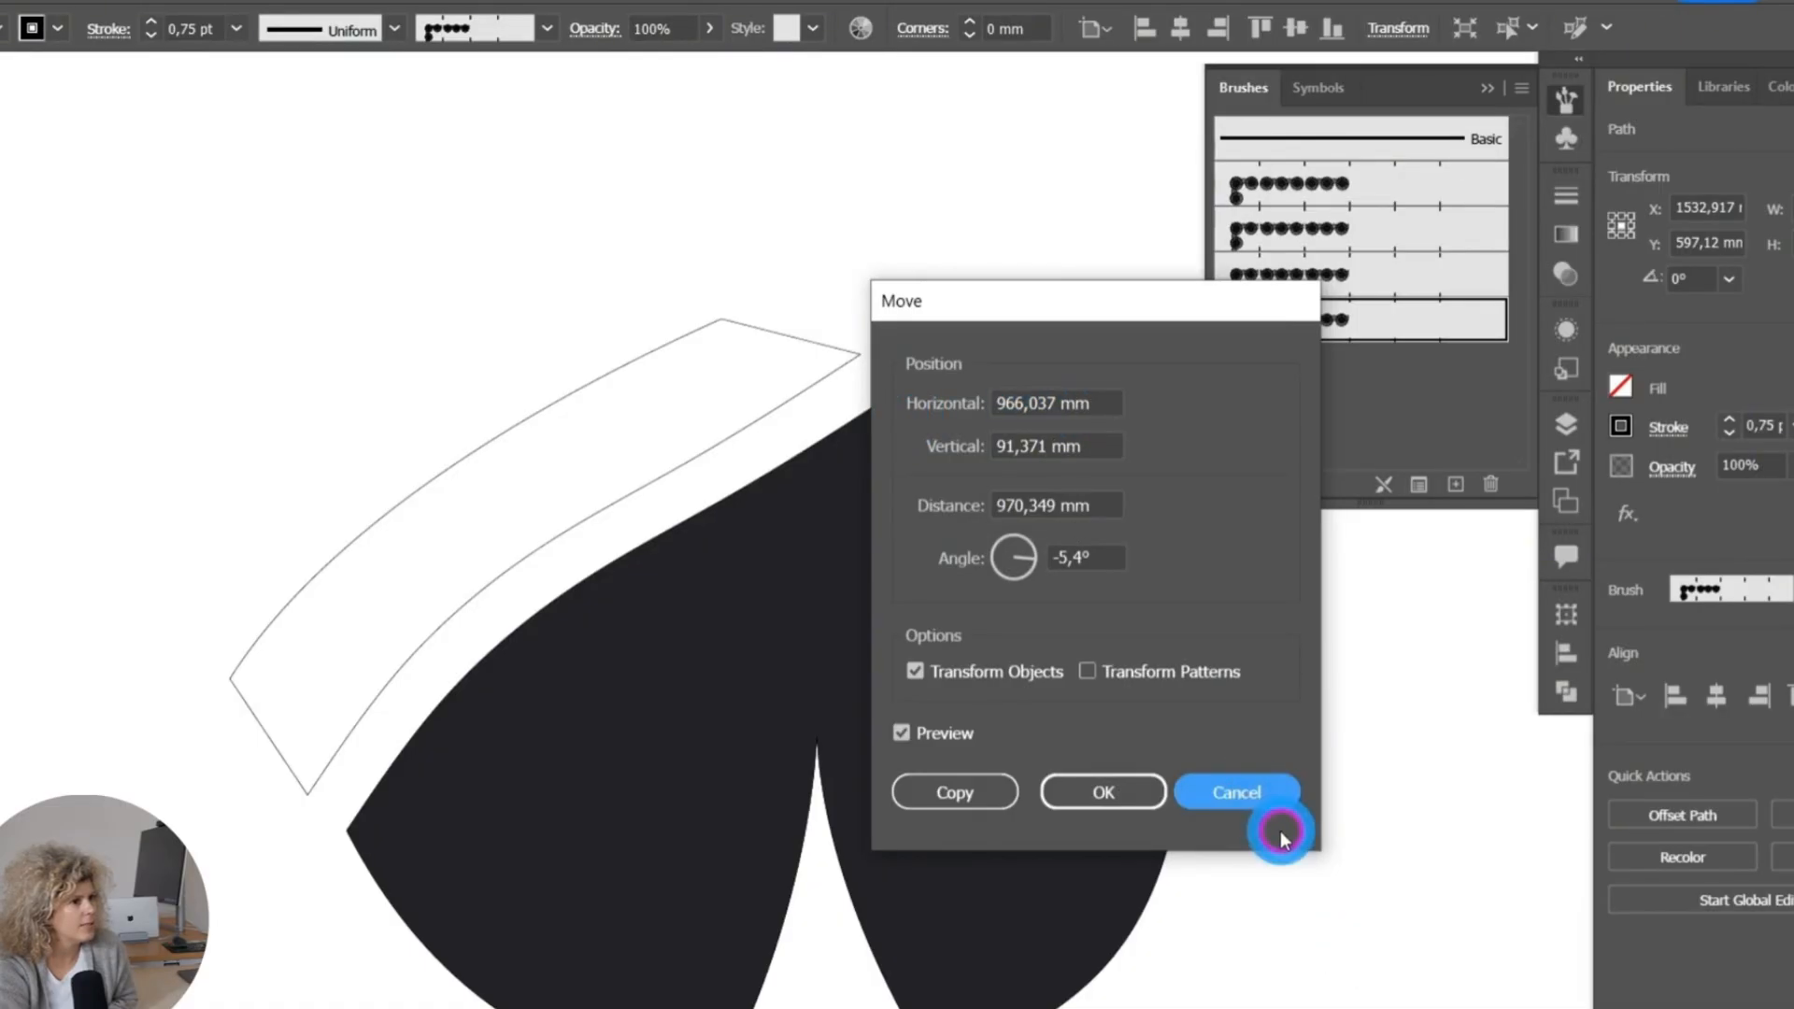
# Switch to Illustrator, dismiss the Move dialog and shift the lace path so it overlaps the right-hand cup's neckline edge.
pyautogui.click(1294, 789)
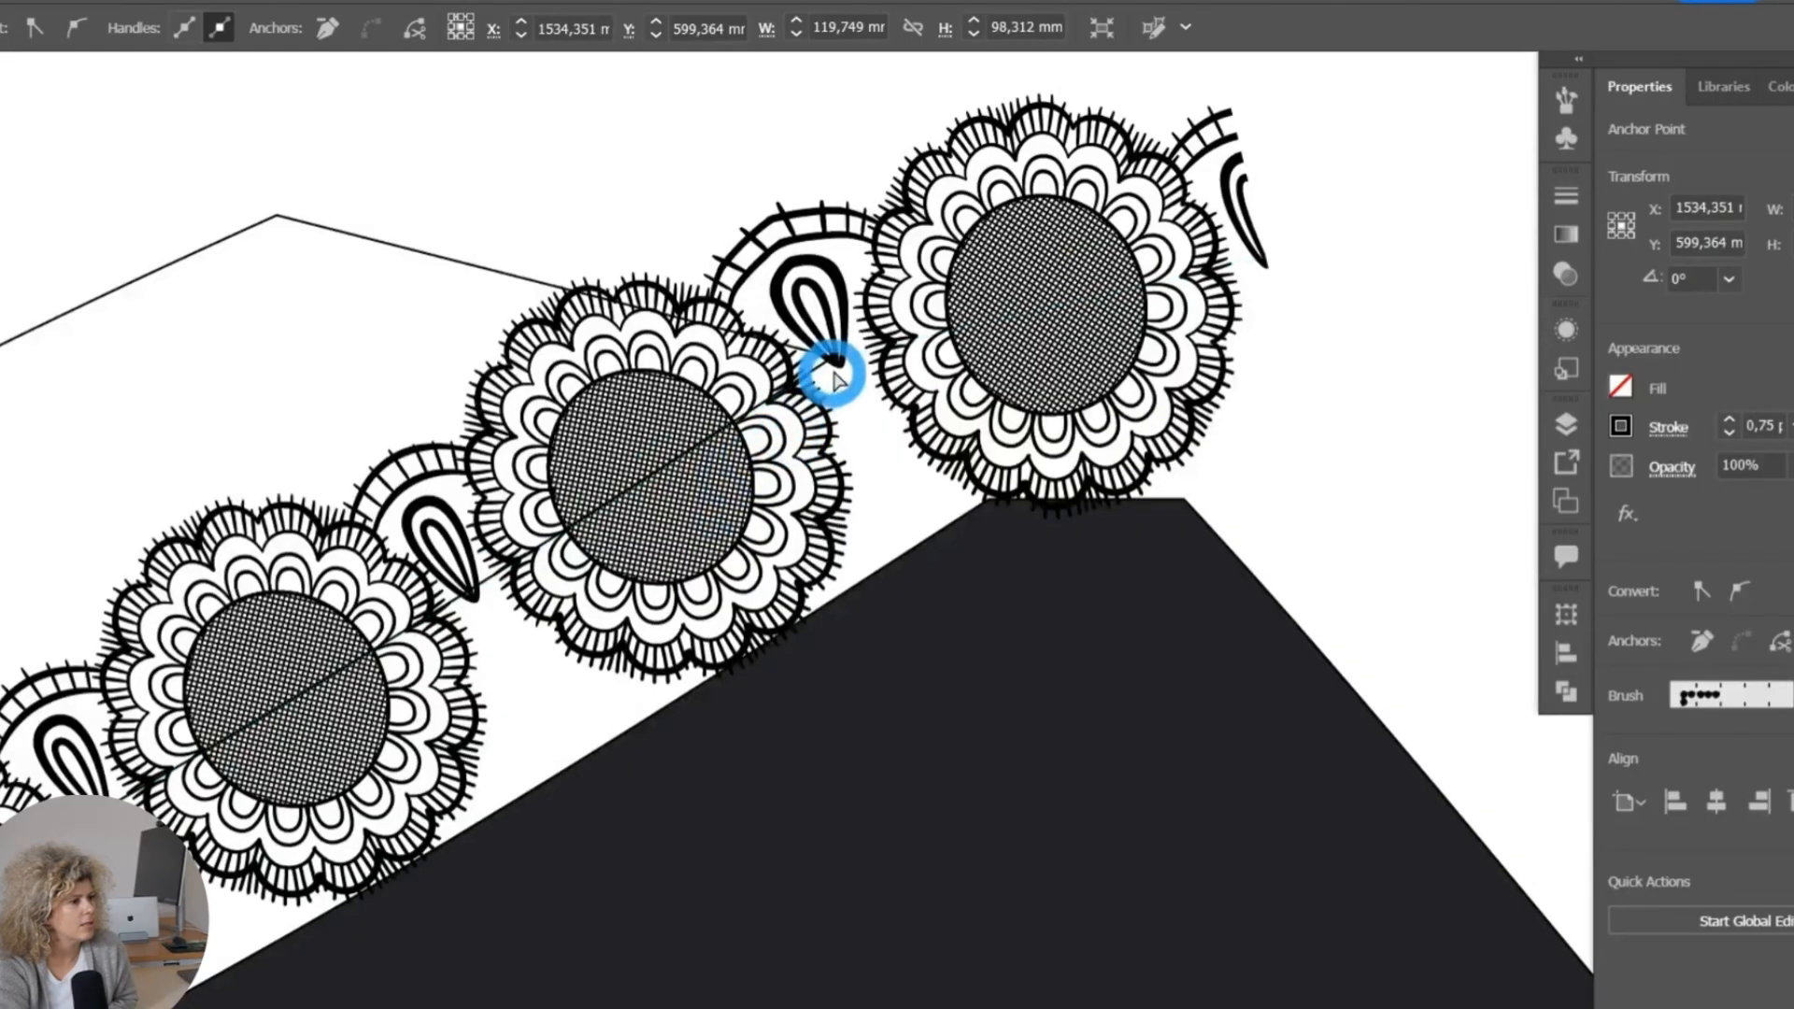
pyautogui.moveTo(510, 419); pyautogui.dragTo(497, 431)
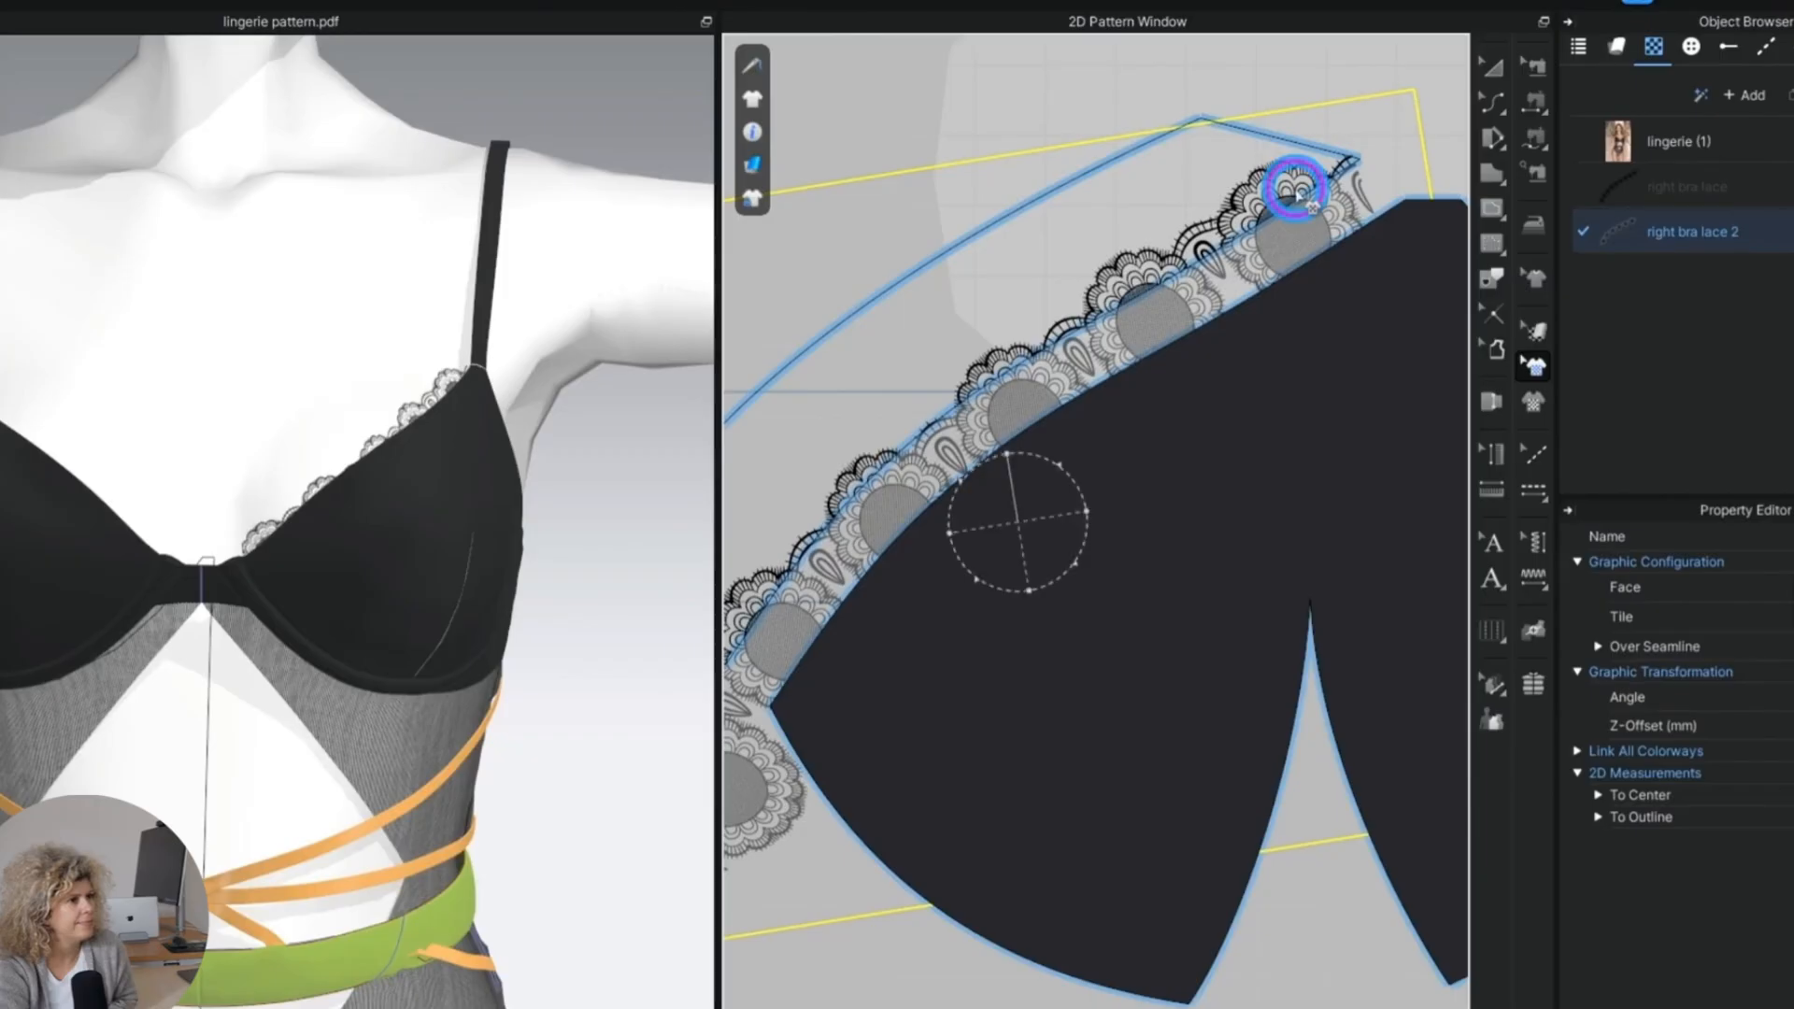
pyautogui.moveTo(1321, 180); pyautogui.dragTo(1308, 192)
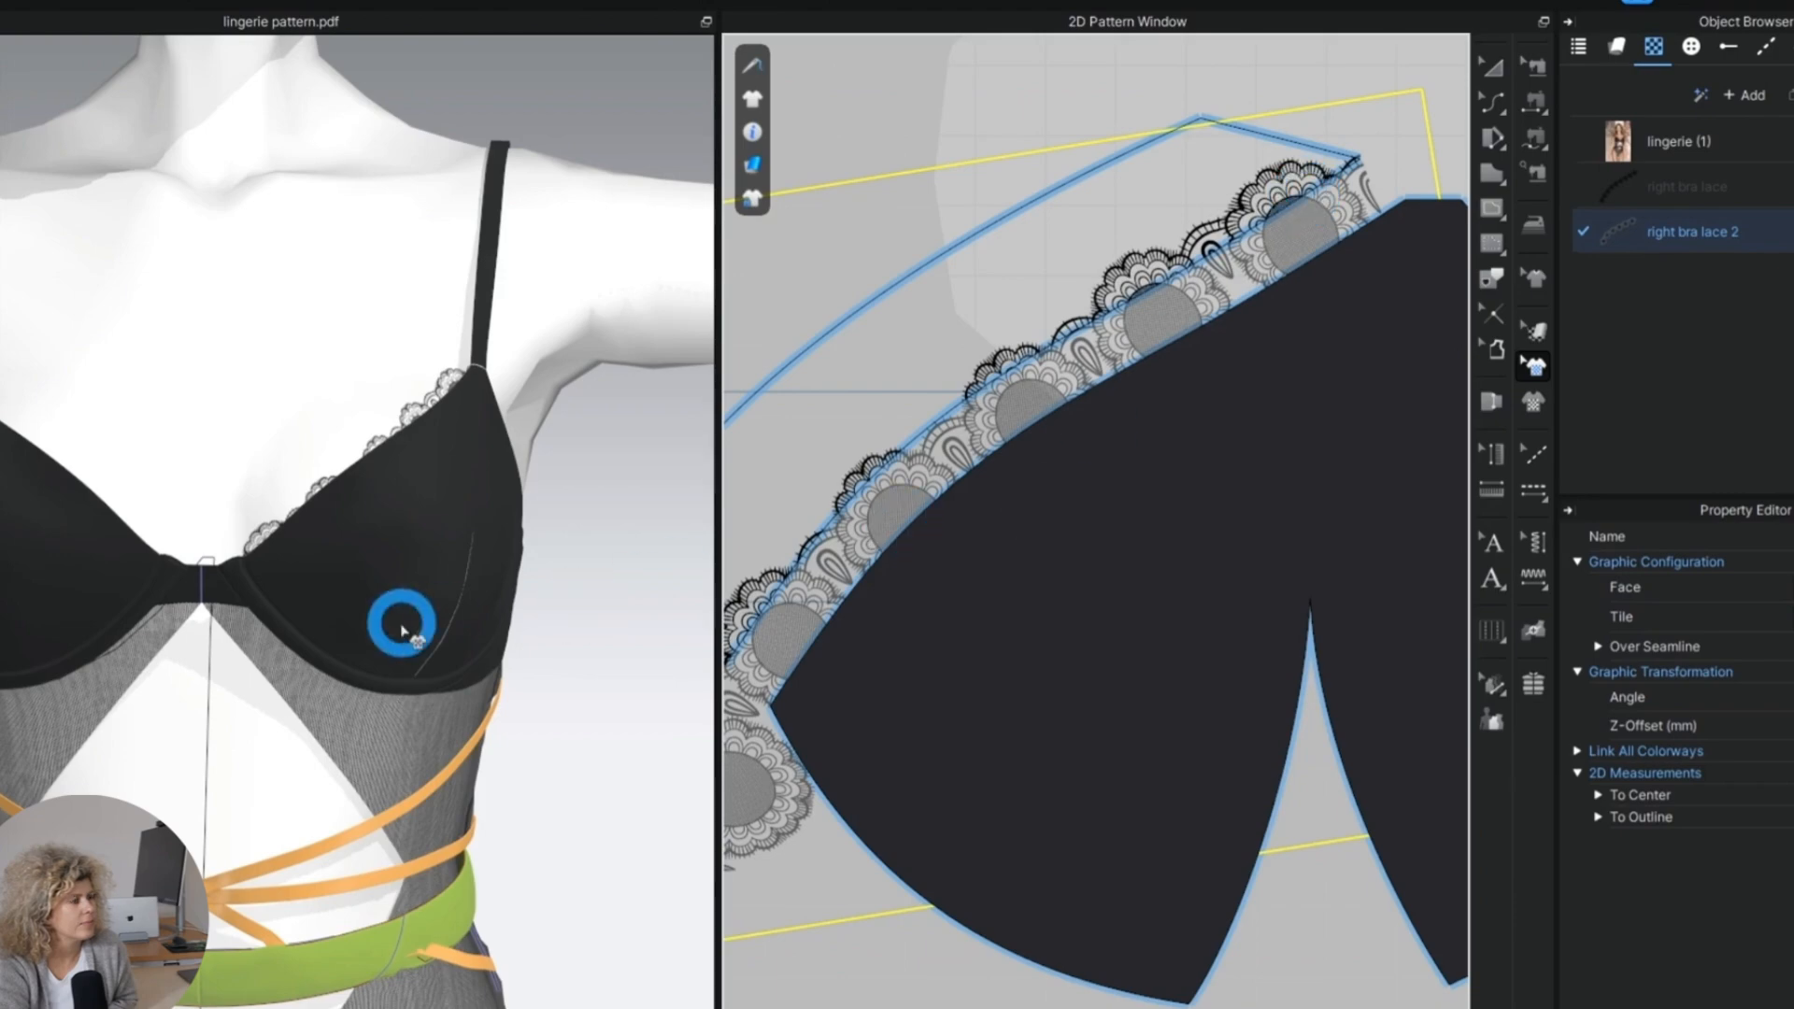
# Switch to CLO and nudge the right bra lace 2 graphic slightly along the right-hand cup's neckline band.
pyautogui.moveTo(1080, 411); pyautogui.dragTo(1244, 250, button='middle')
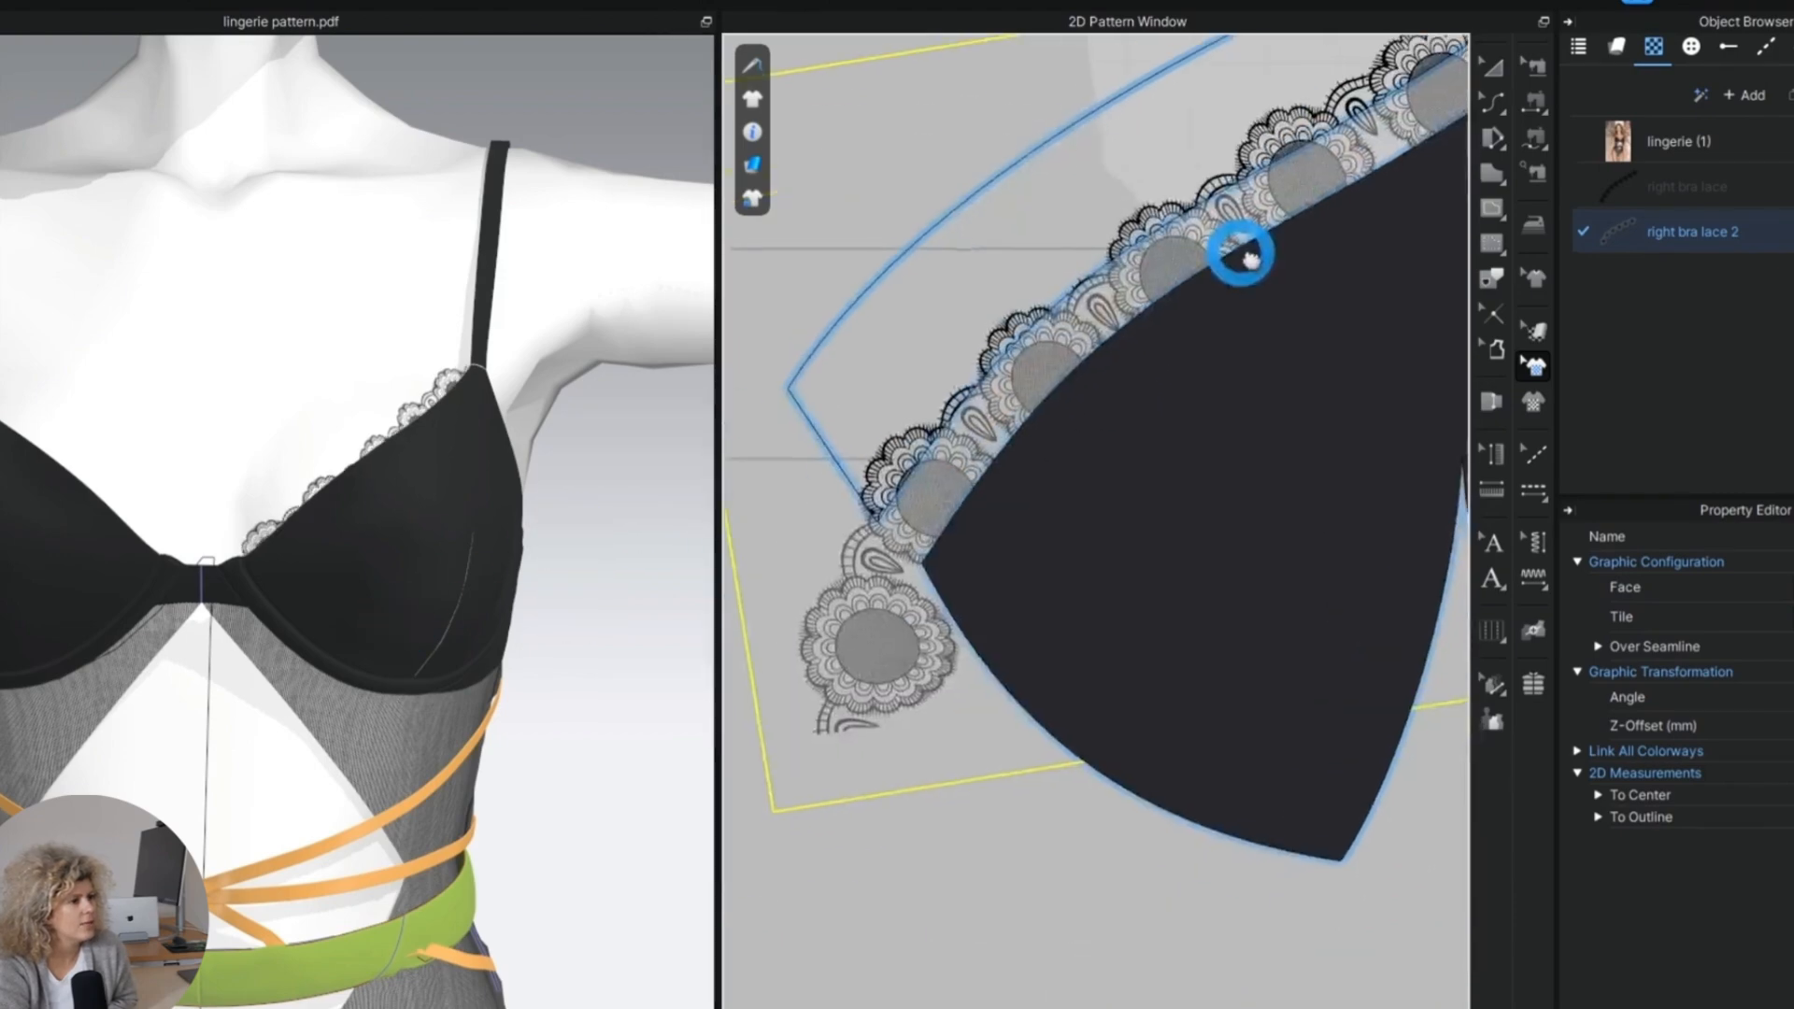
pyautogui.moveTo(1053, 352); pyautogui.dragTo(1048, 342)
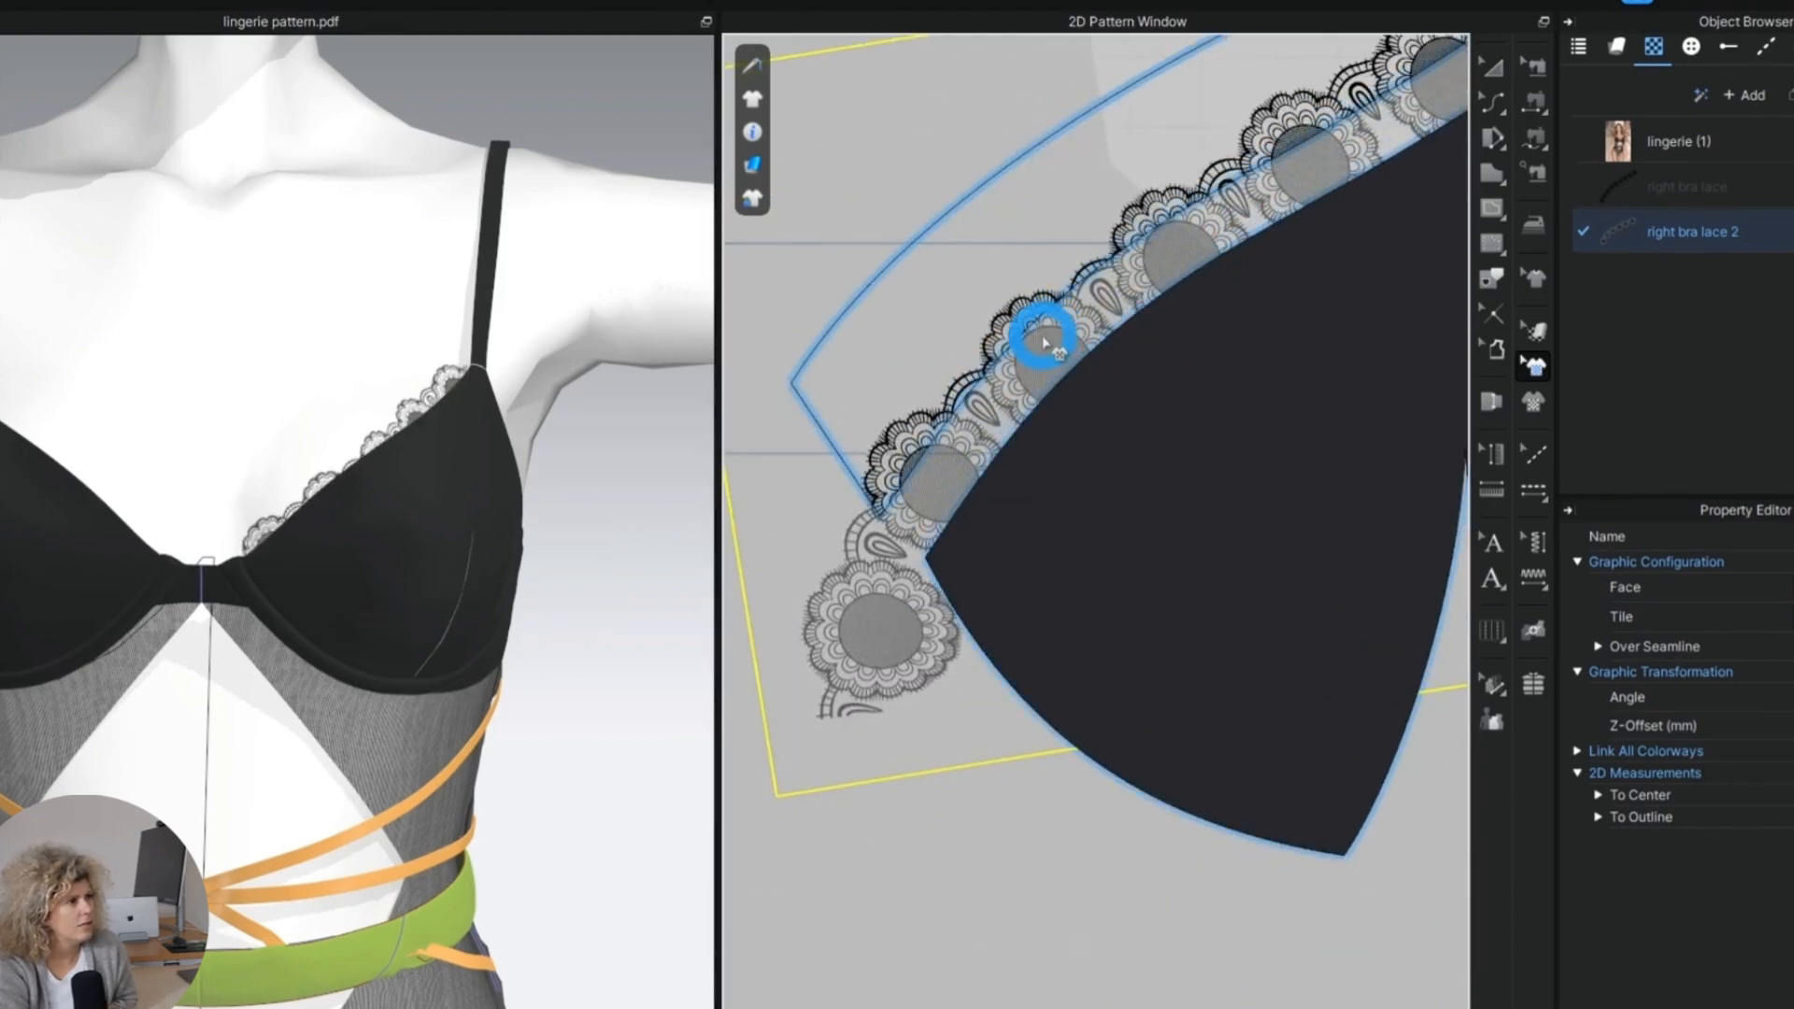
pyautogui.moveTo(457, 601); pyautogui.dragTo(412, 583, button='right')
pyautogui.moveTo(1193, 348); pyautogui.dragTo(1018, 528, button='middle')
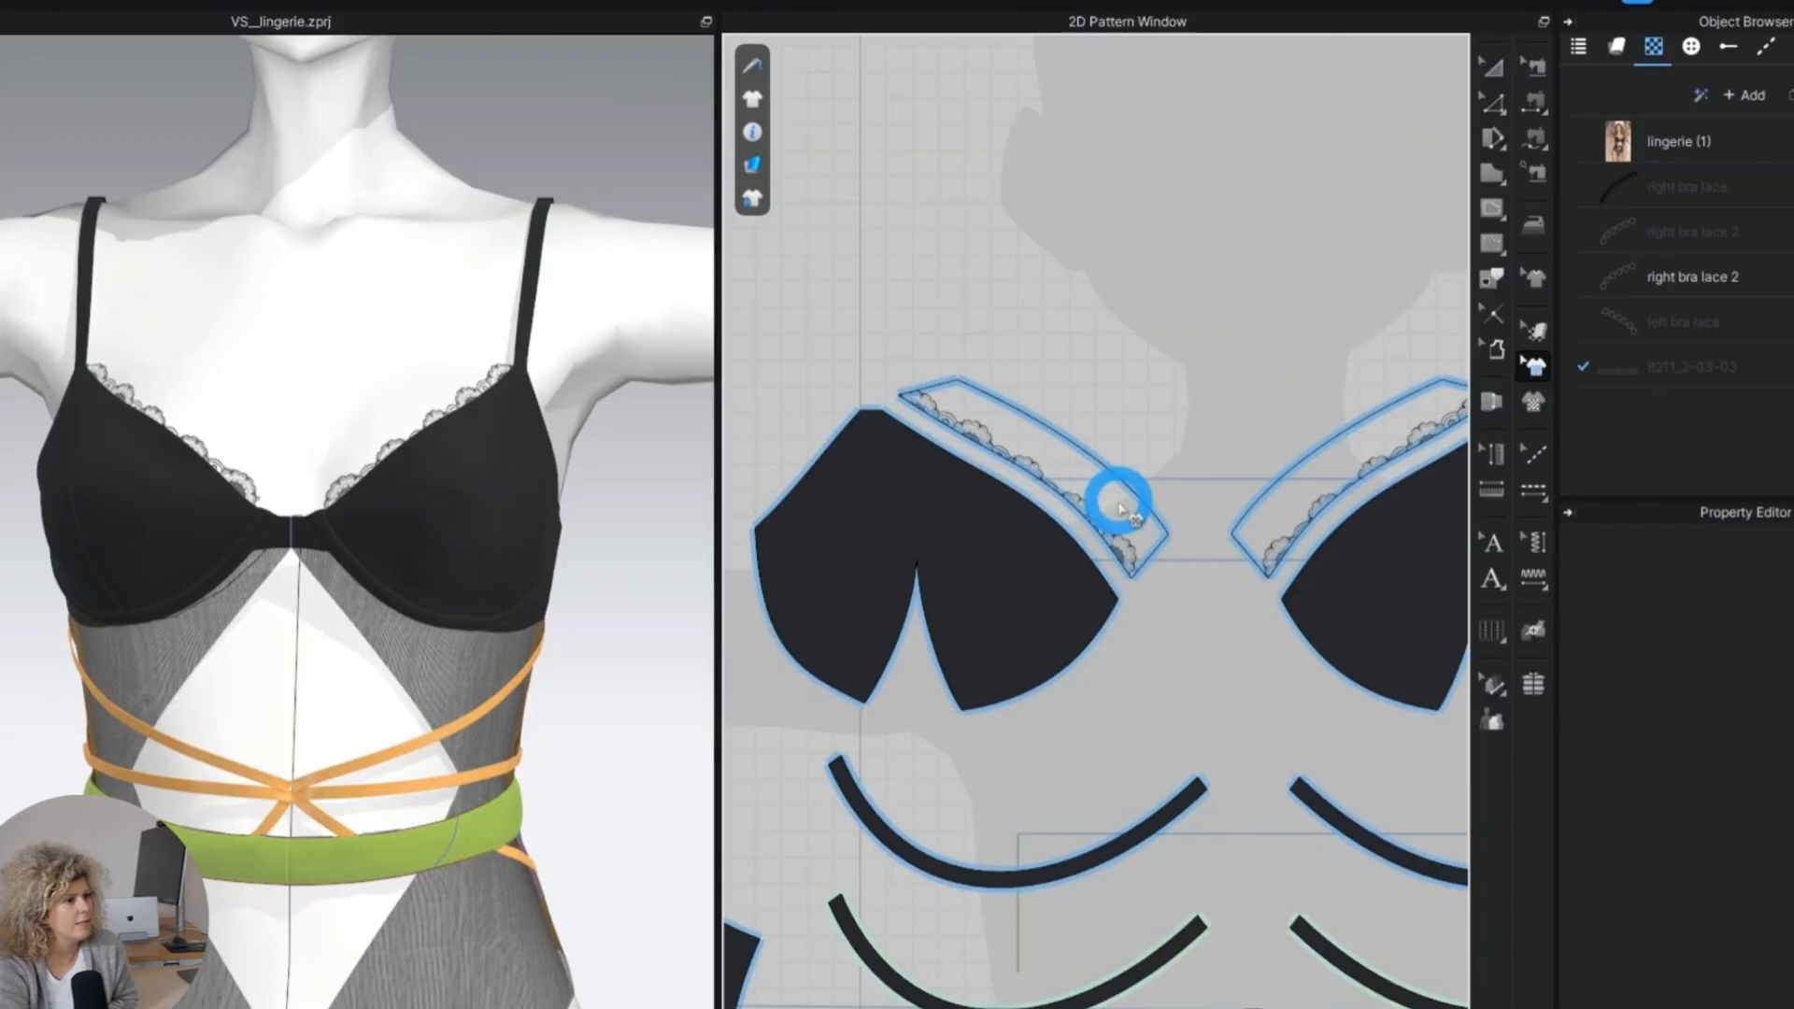
# Place the 8211_2-03-03 lace graphic along the upper diagonal edges of both front diamond panels.
pyautogui.scroll(2, 1121, 508)
pyautogui.click(1126, 565)
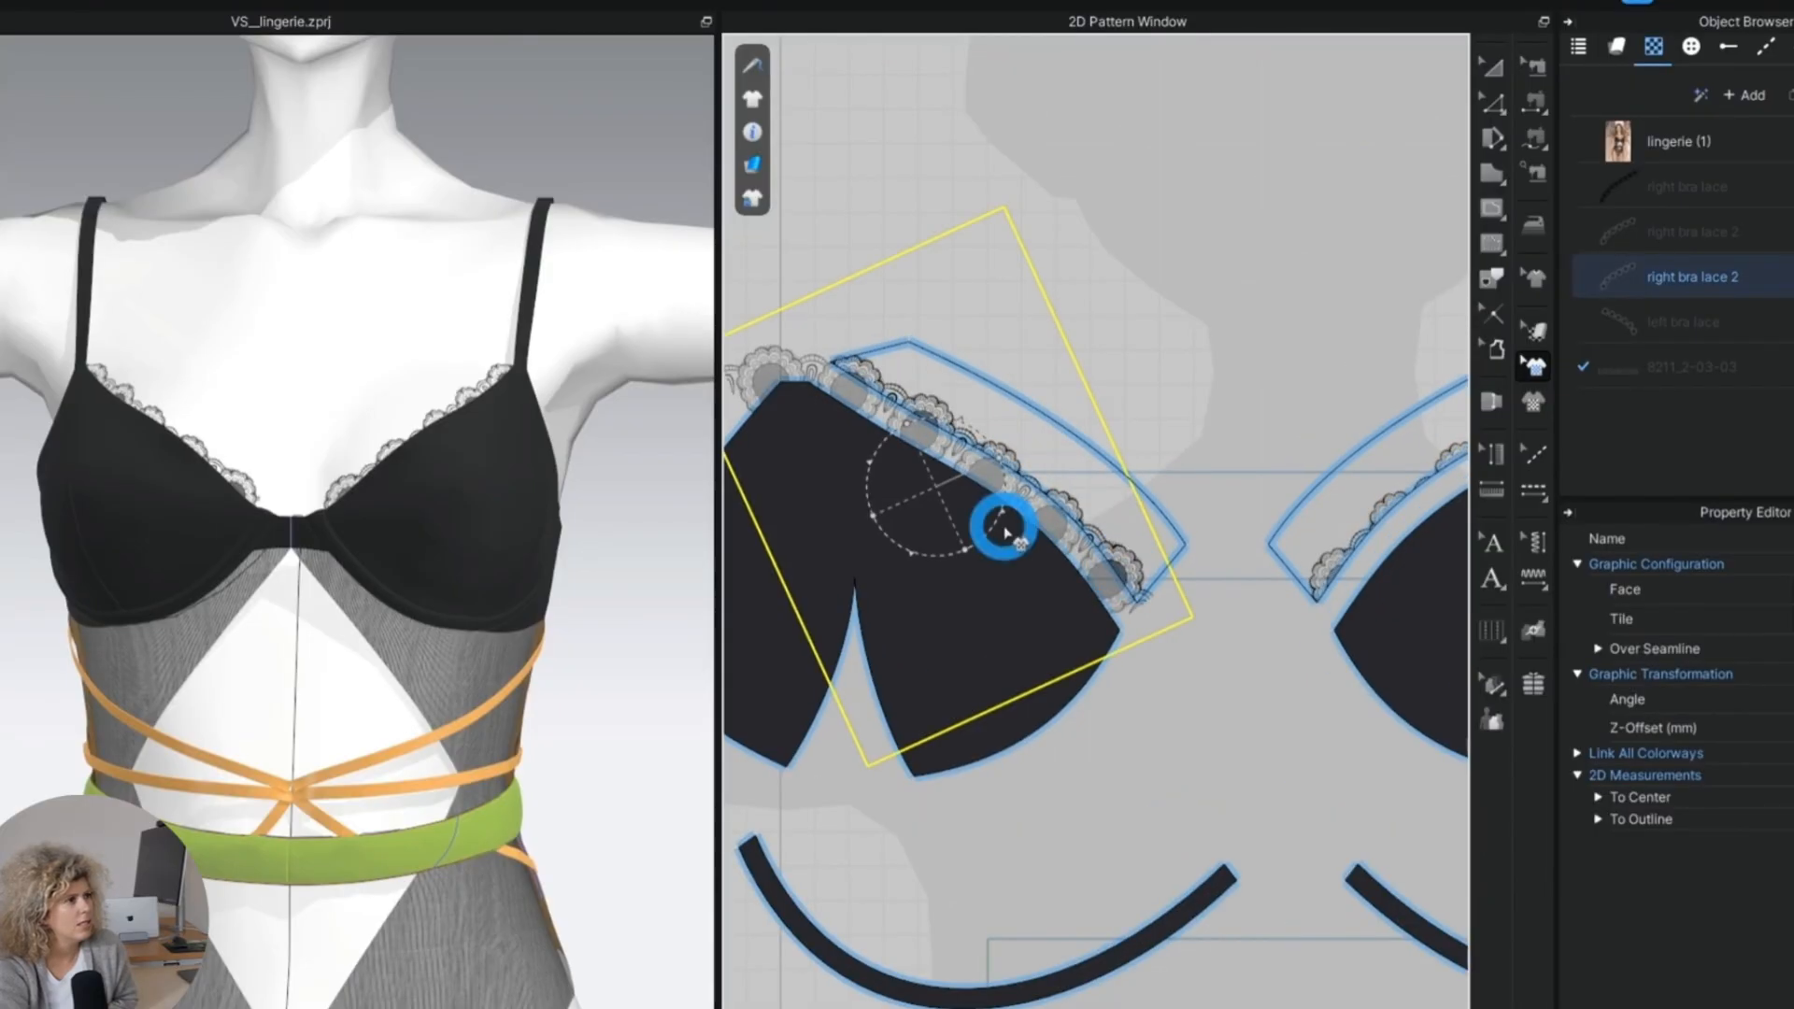
pyautogui.click(1077, 441)
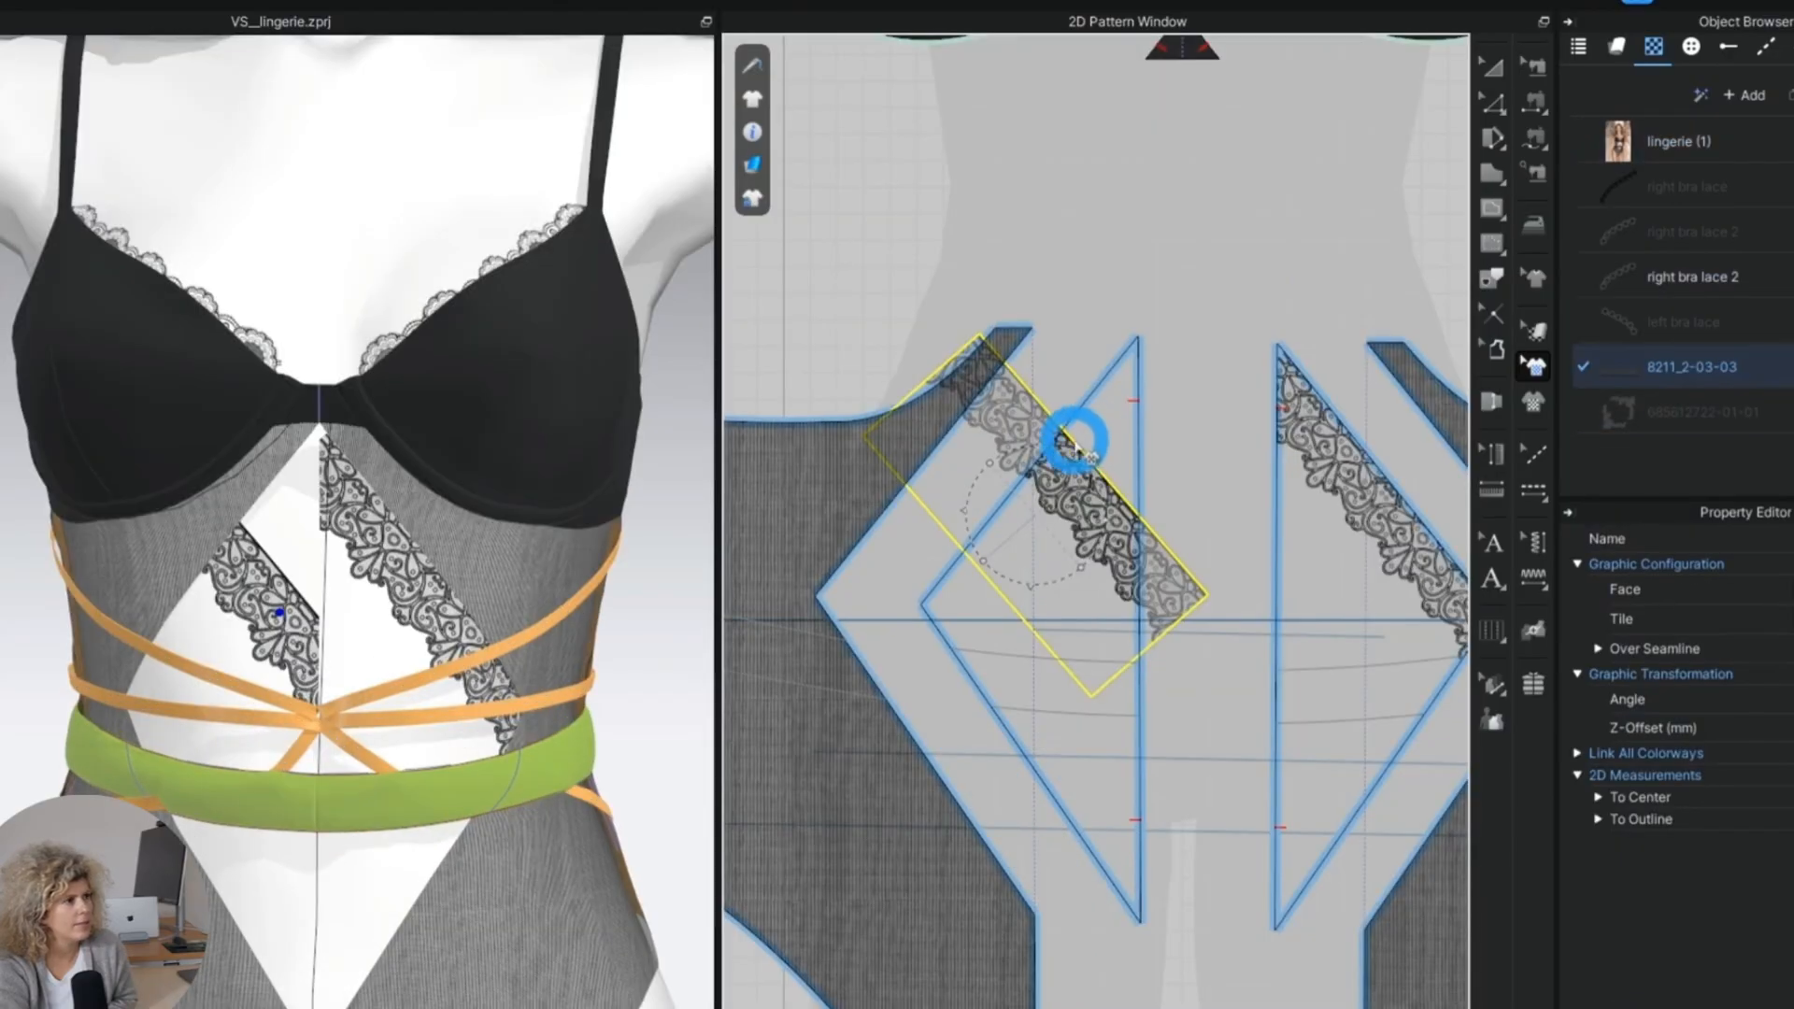
pyautogui.scroll(2, 1054, 484)
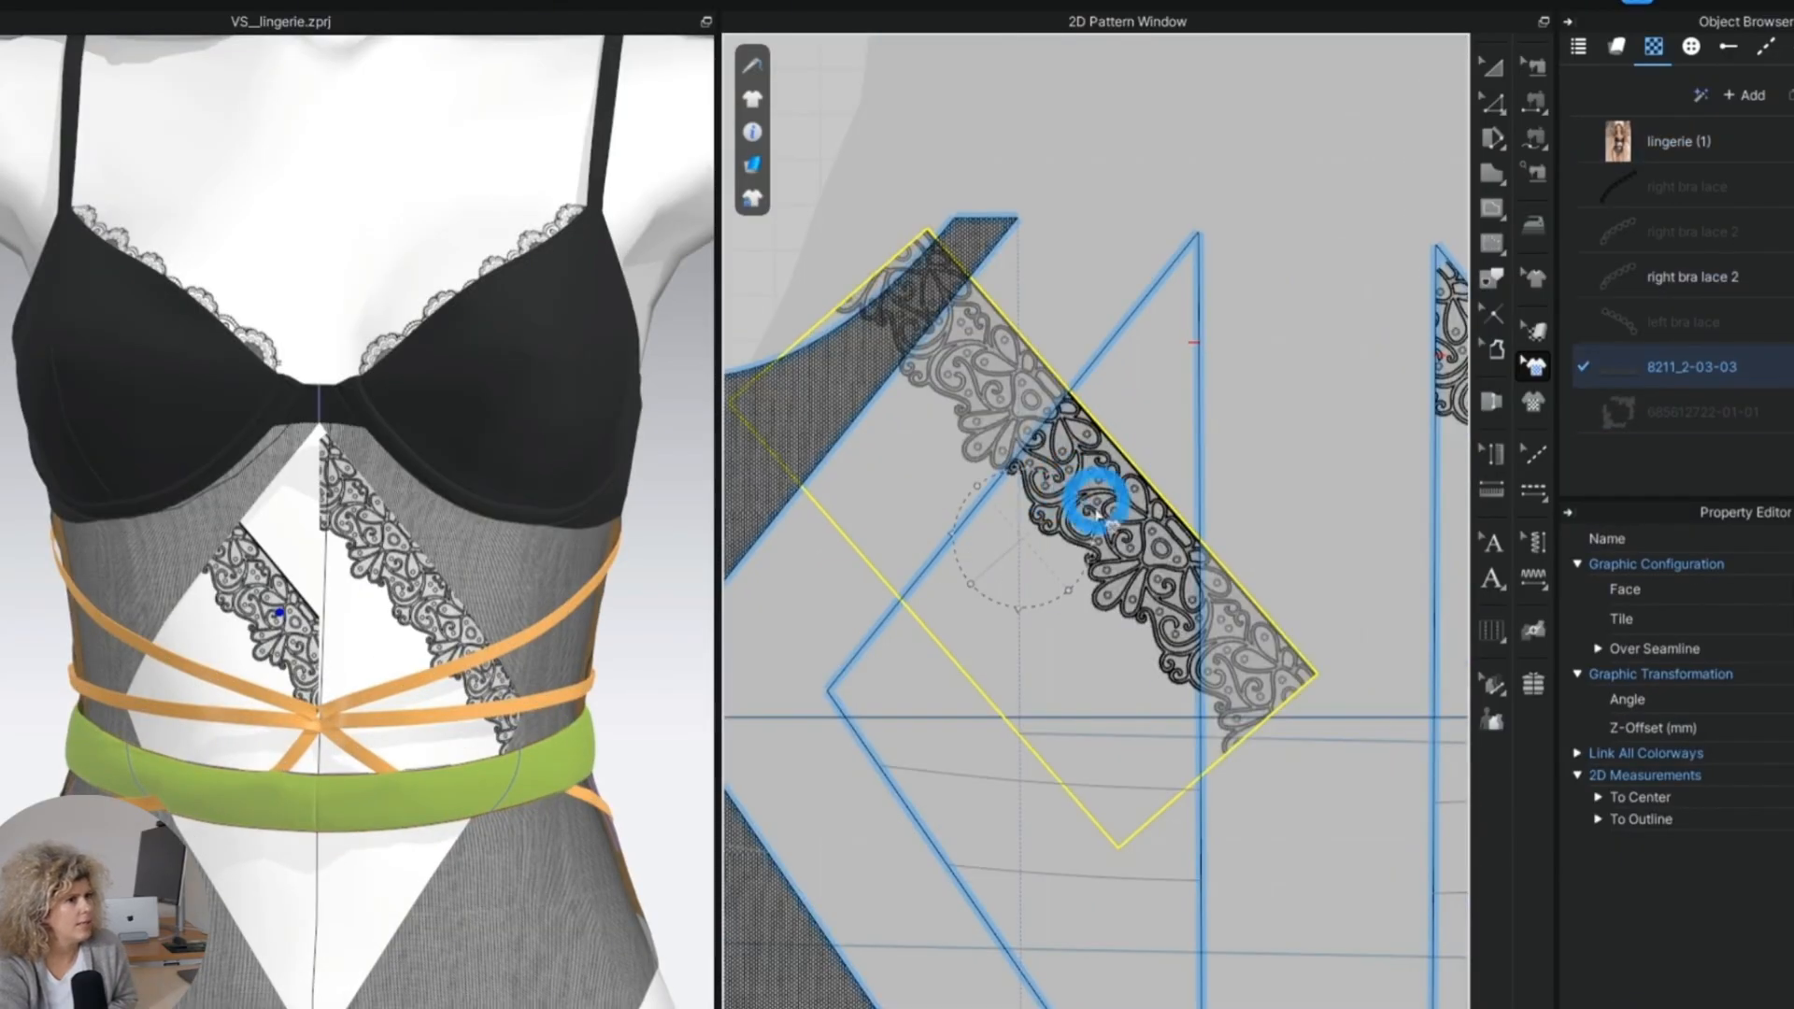
pyautogui.moveTo(1099, 549); pyautogui.dragTo(1014, 374)
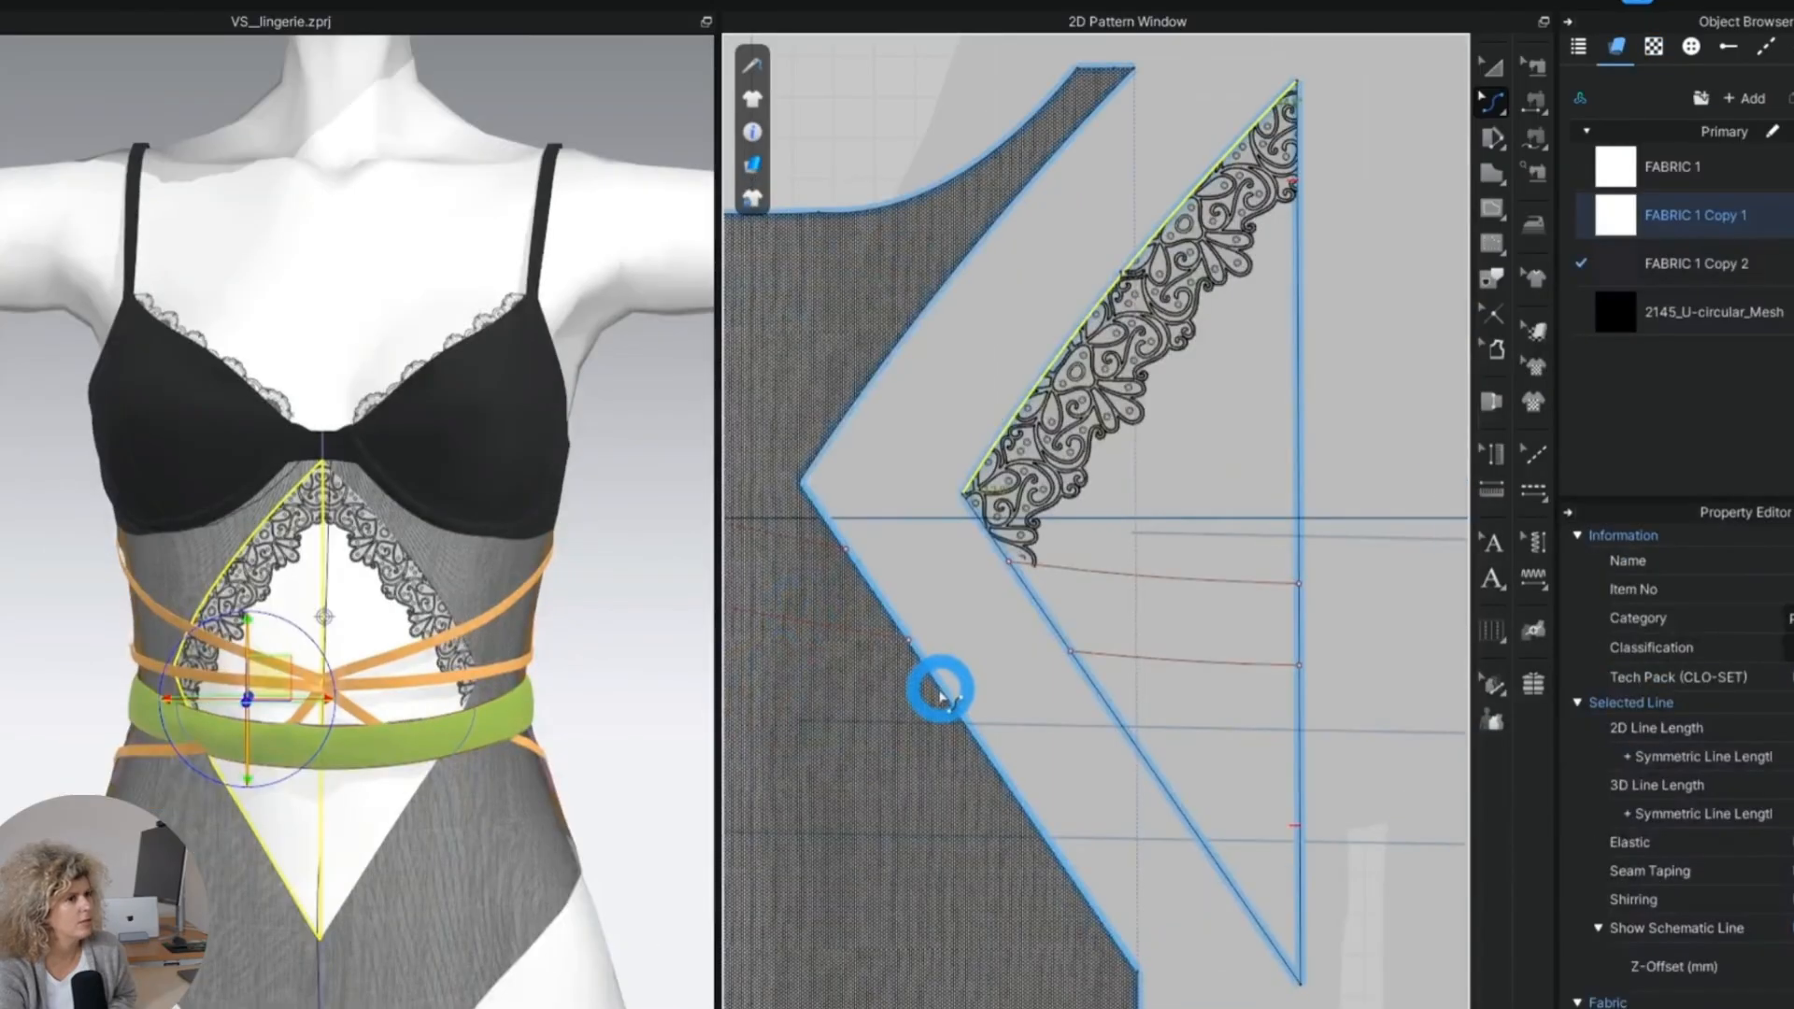
# Adjust the curve of the mesh panel's lower inner edge and run the 8211_2-03-03 lace along the diamond panels' lower diagonal edges.
pyautogui.click(927, 699)
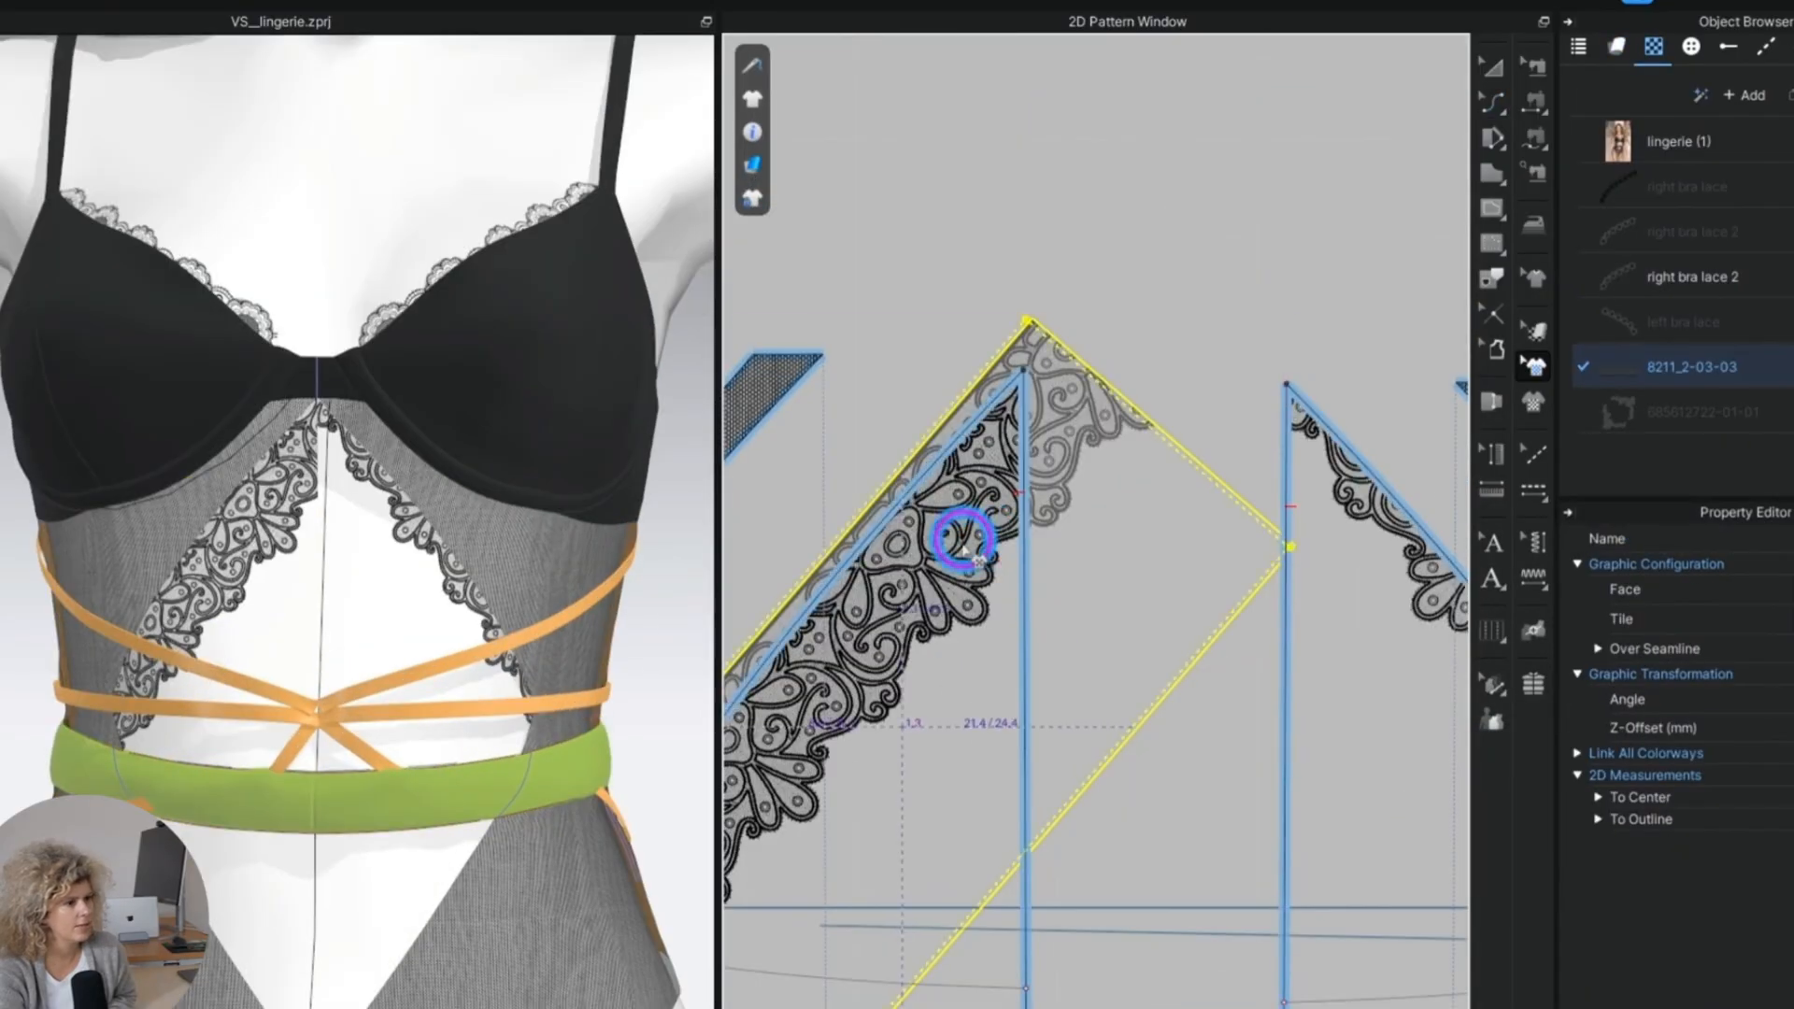
pyautogui.moveTo(961, 533); pyautogui.dragTo(905, 560)
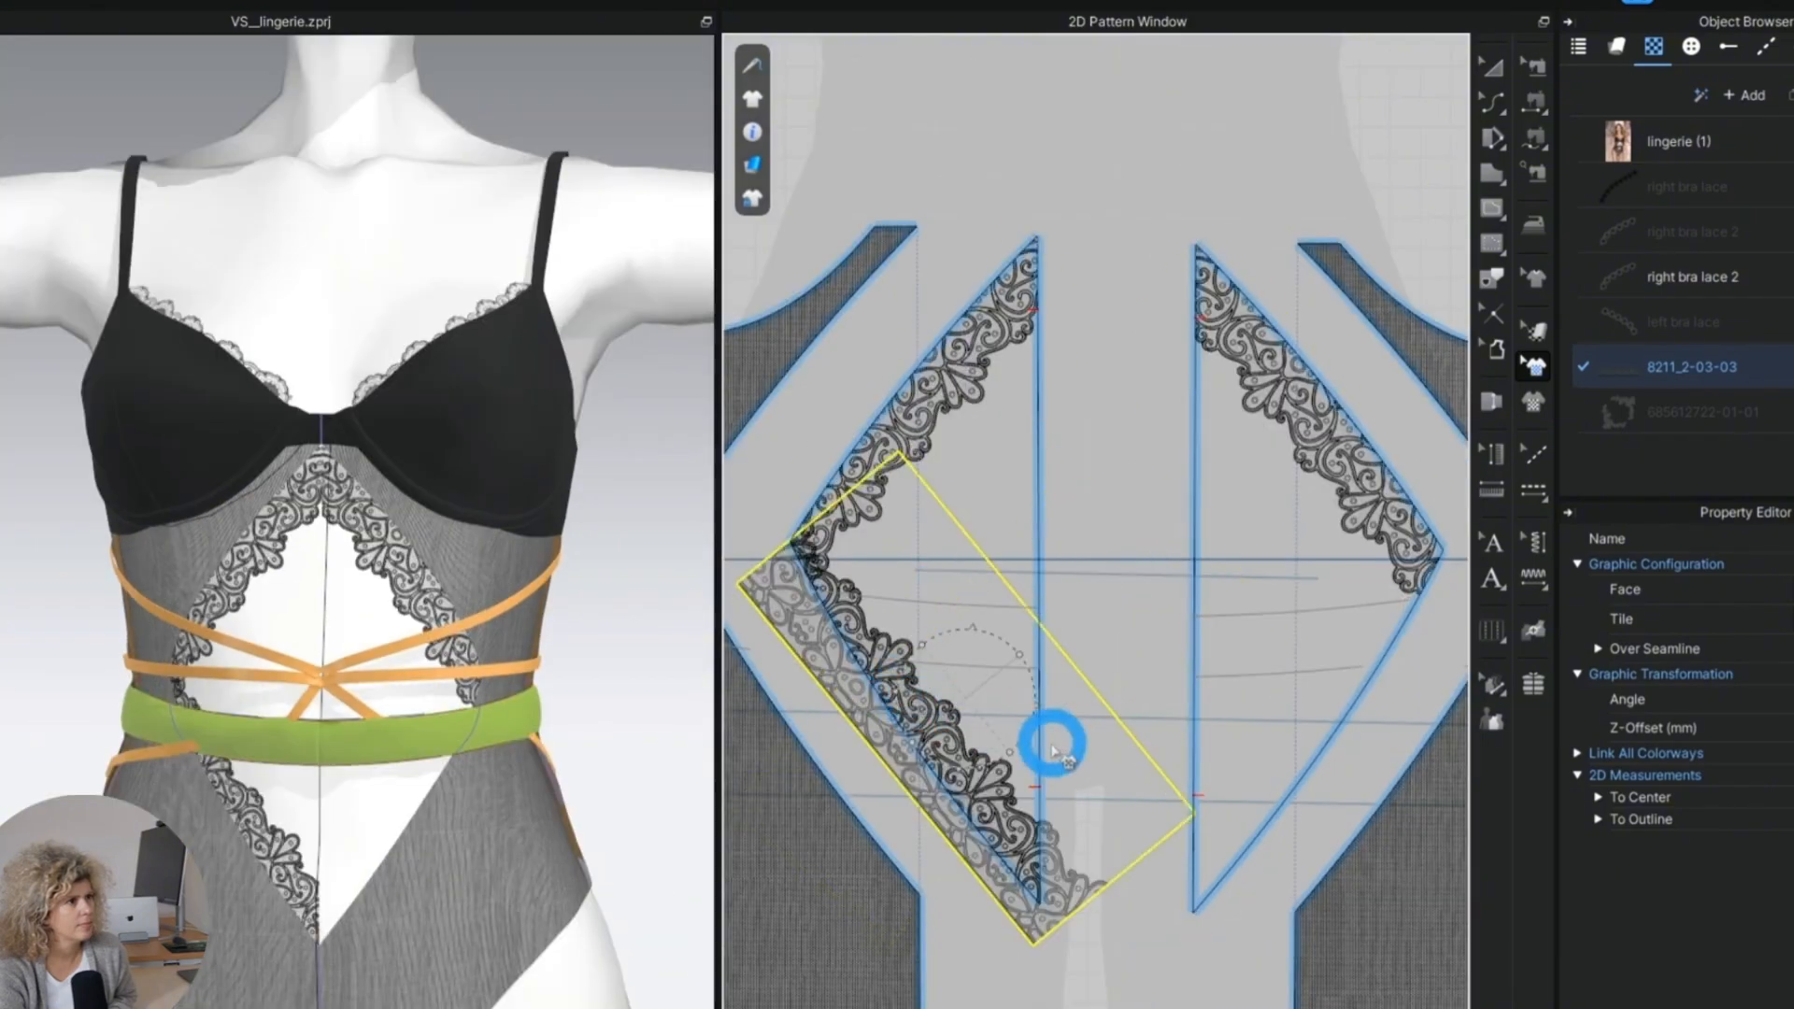
pyautogui.scroll(2, 923, 710)
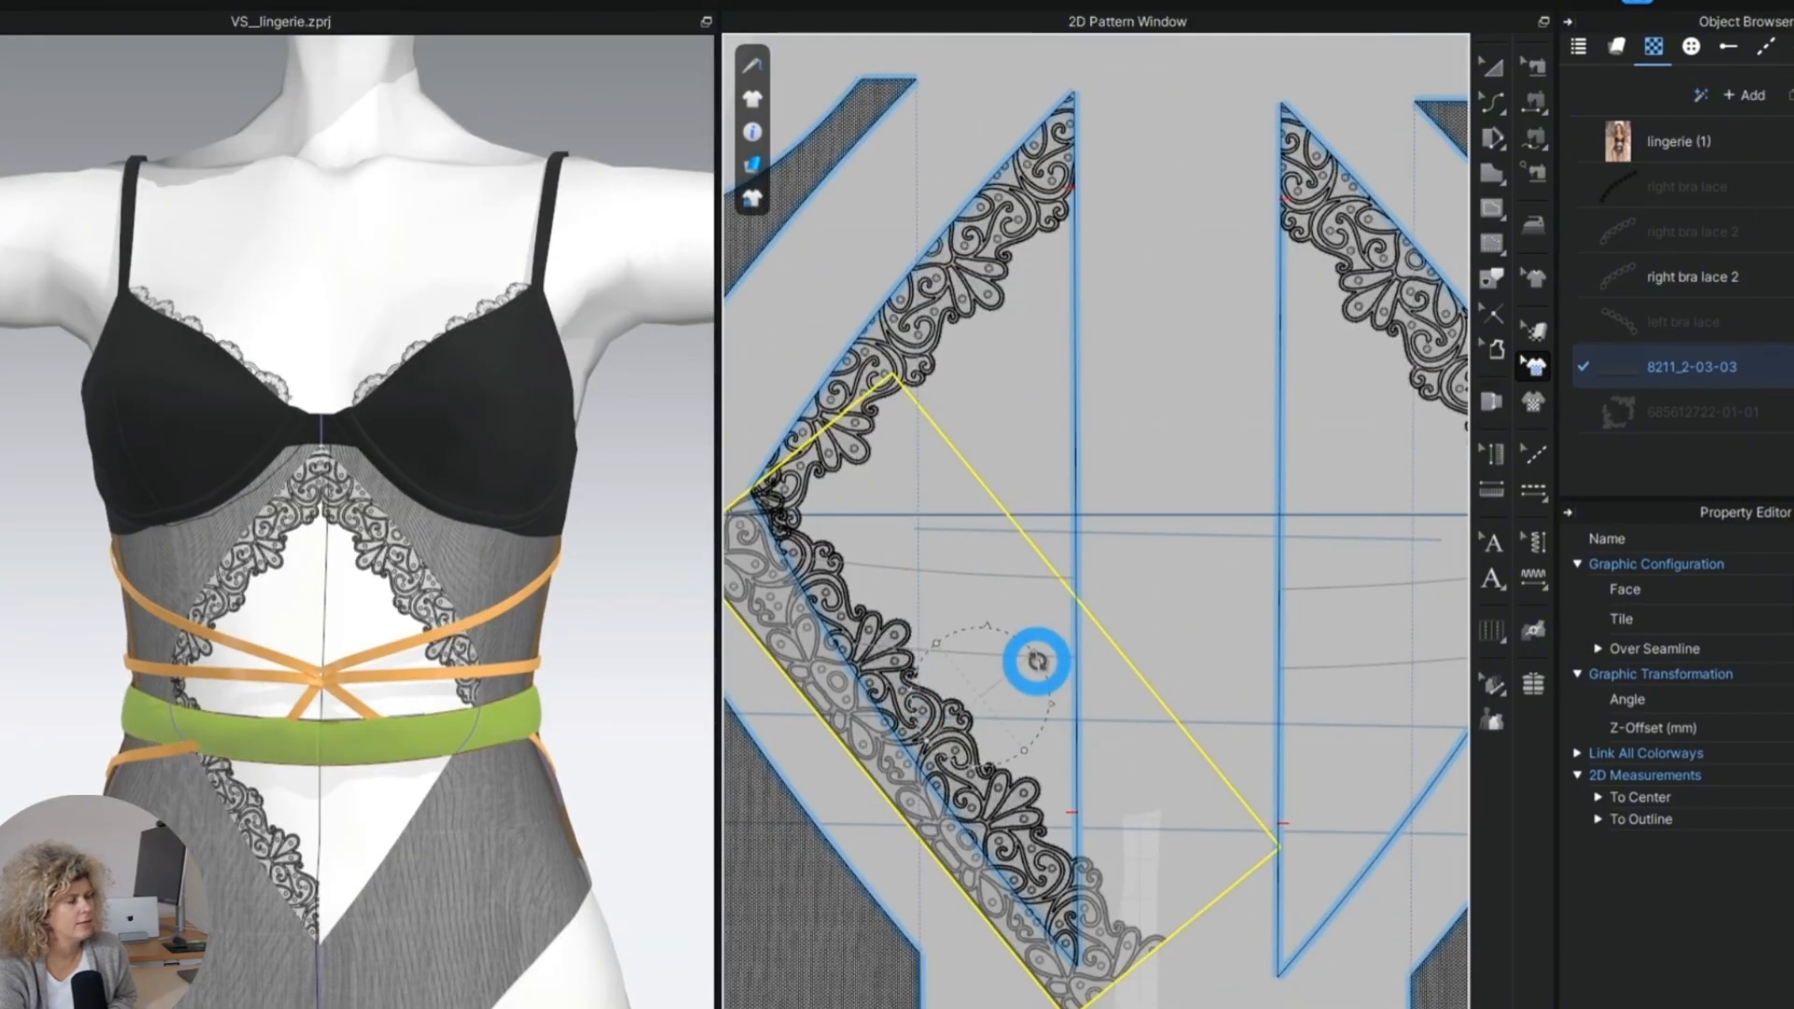
pyautogui.moveTo(1020, 635)
pyautogui.mouseDown()
pyautogui.moveTo(1016, 504)
pyautogui.moveTo(1021, 613)
pyautogui.mouseUp()
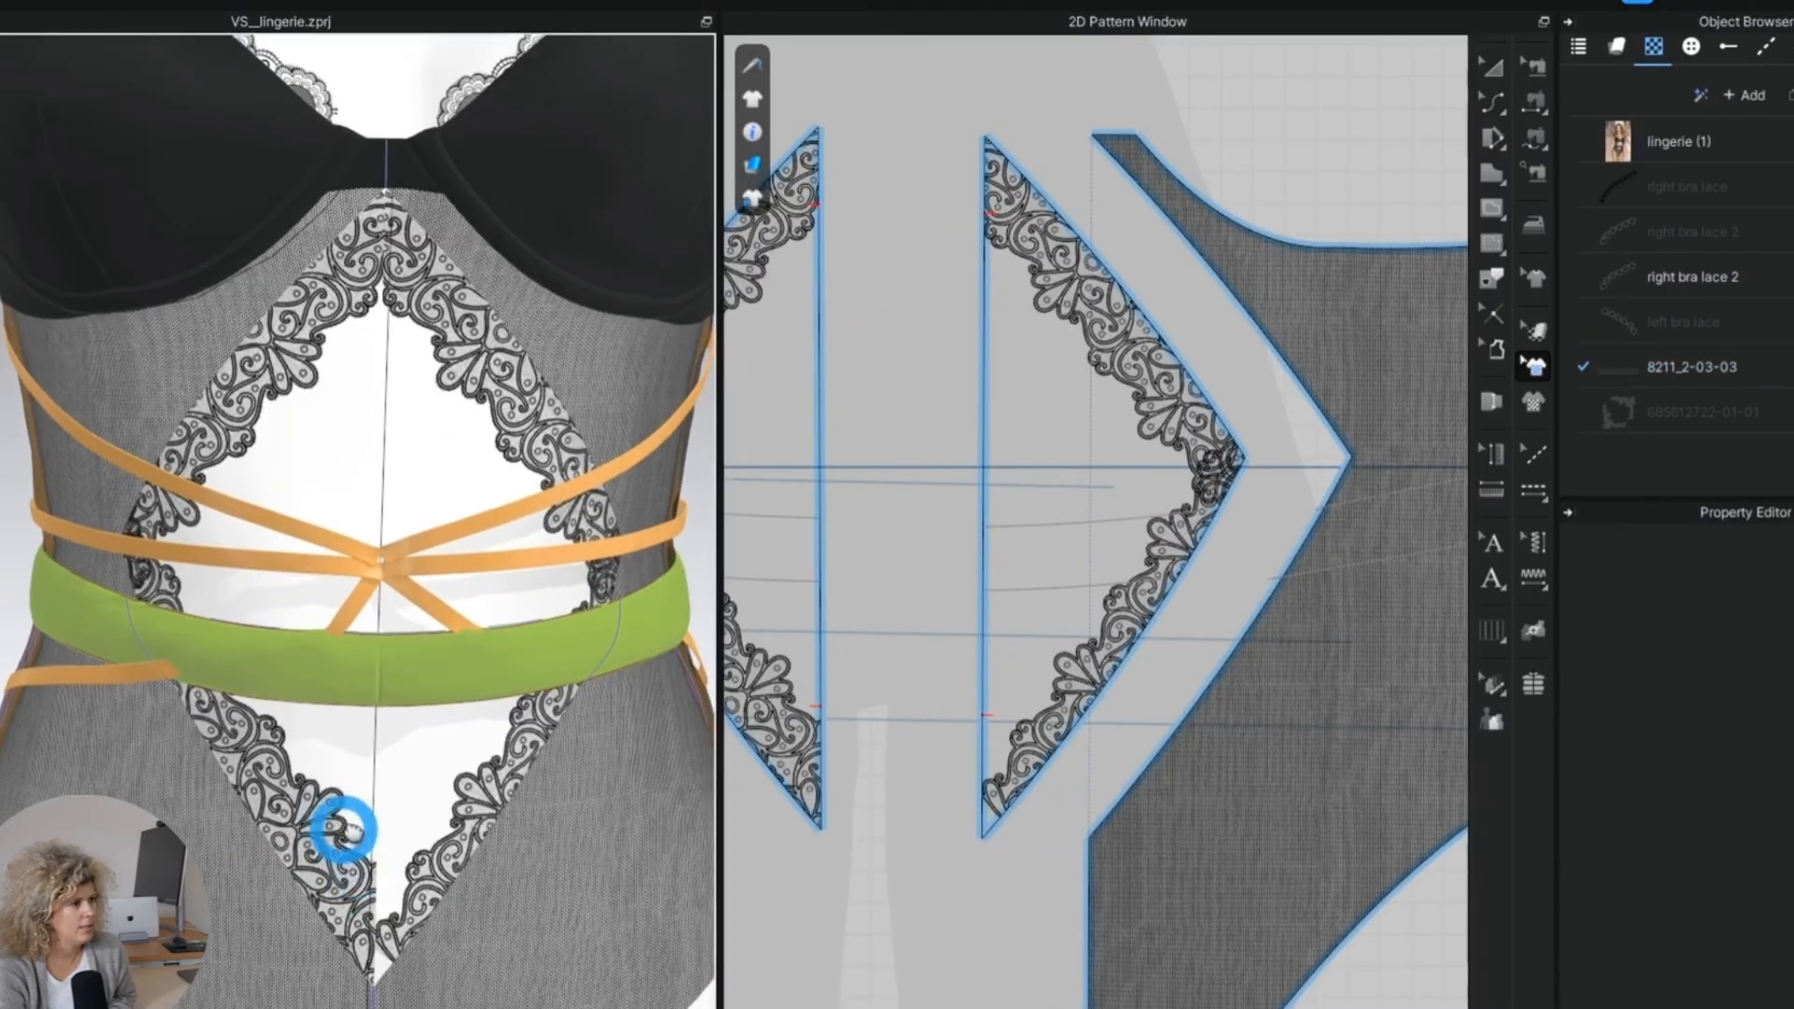
# Draw a horizontal line across the lower tip of the front mesh panel and split the tip off as a separate piece.
pyautogui.moveTo(345, 833); pyautogui.dragTo(327, 770, button='middle')
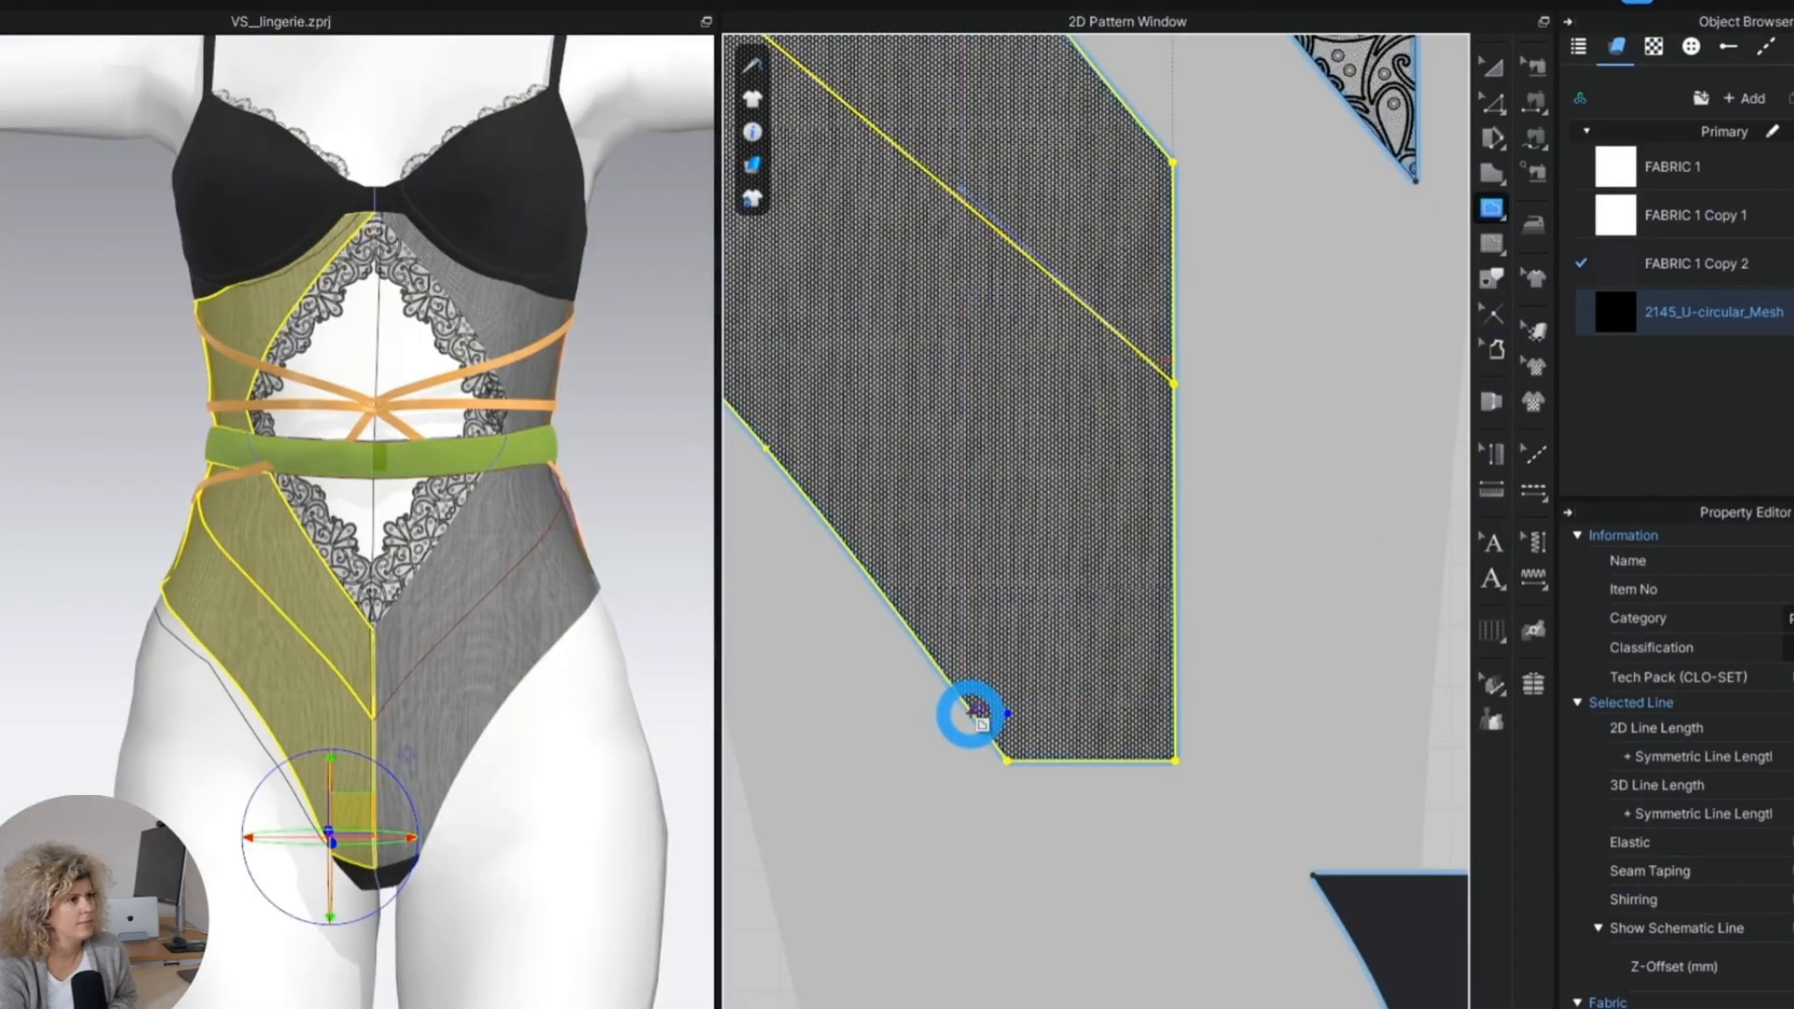
pyautogui.click(970, 714)
pyautogui.click(1177, 714)
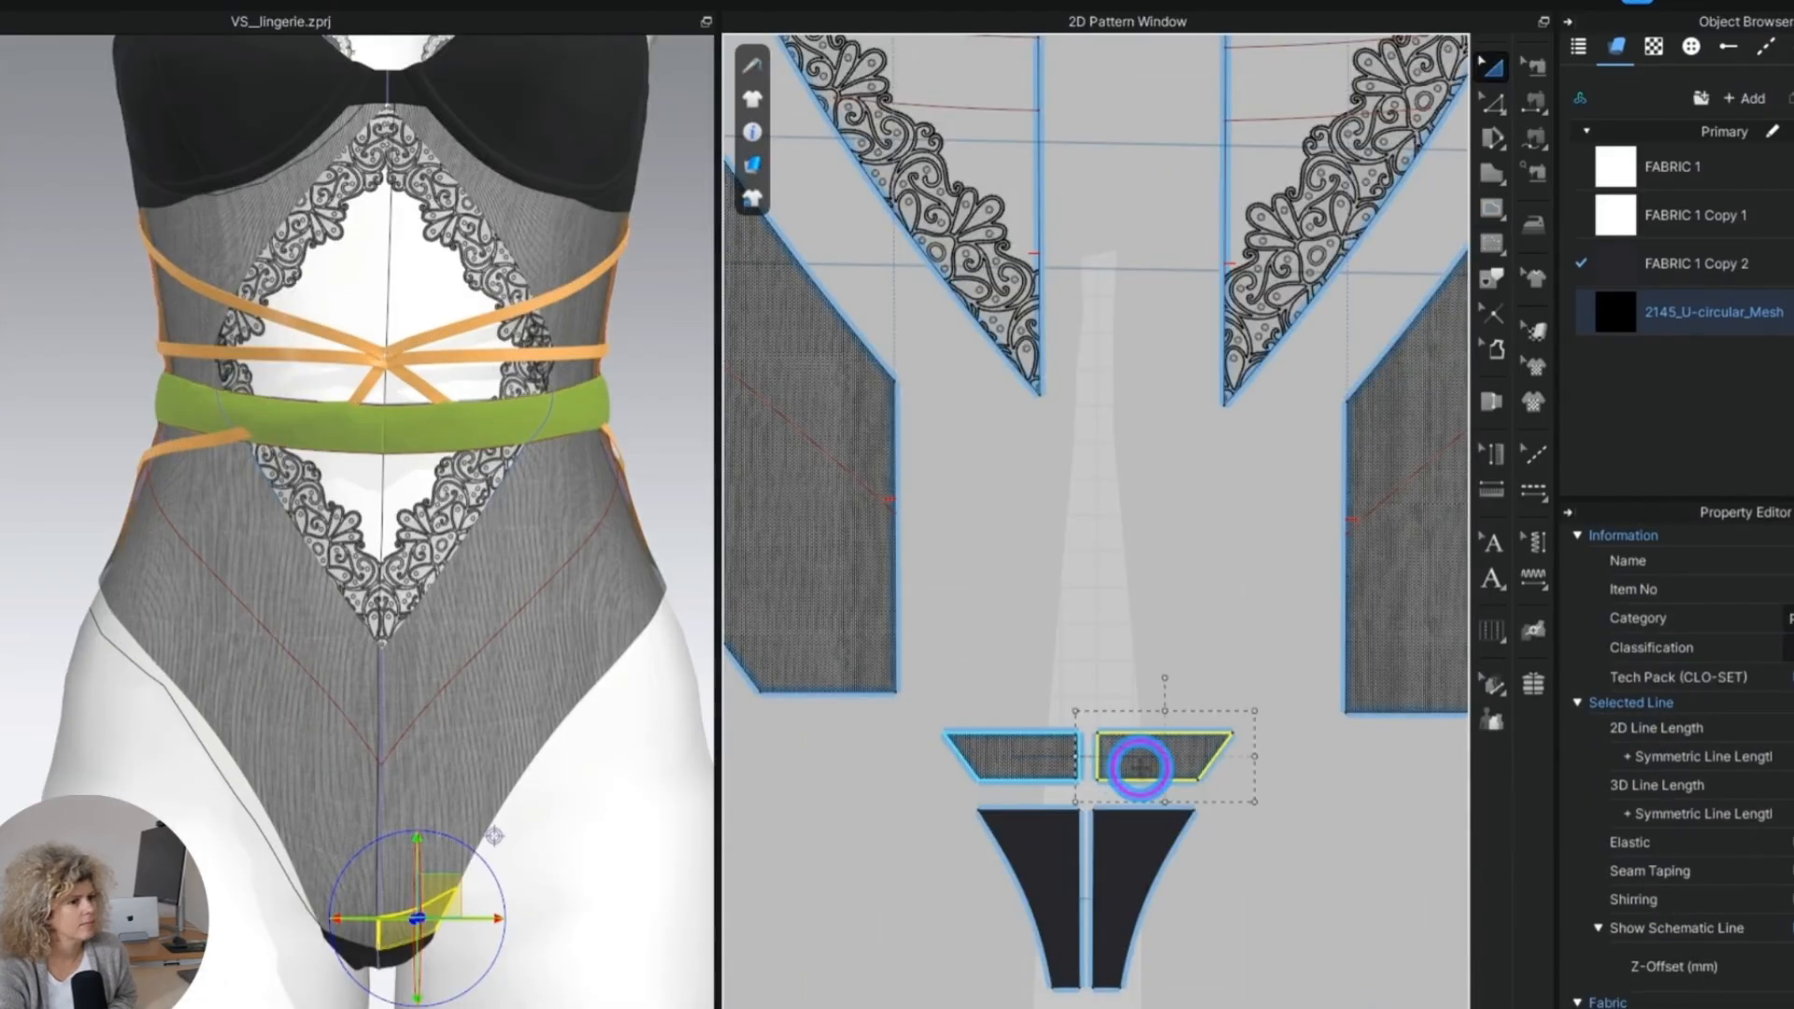
pyautogui.click(1021, 753)
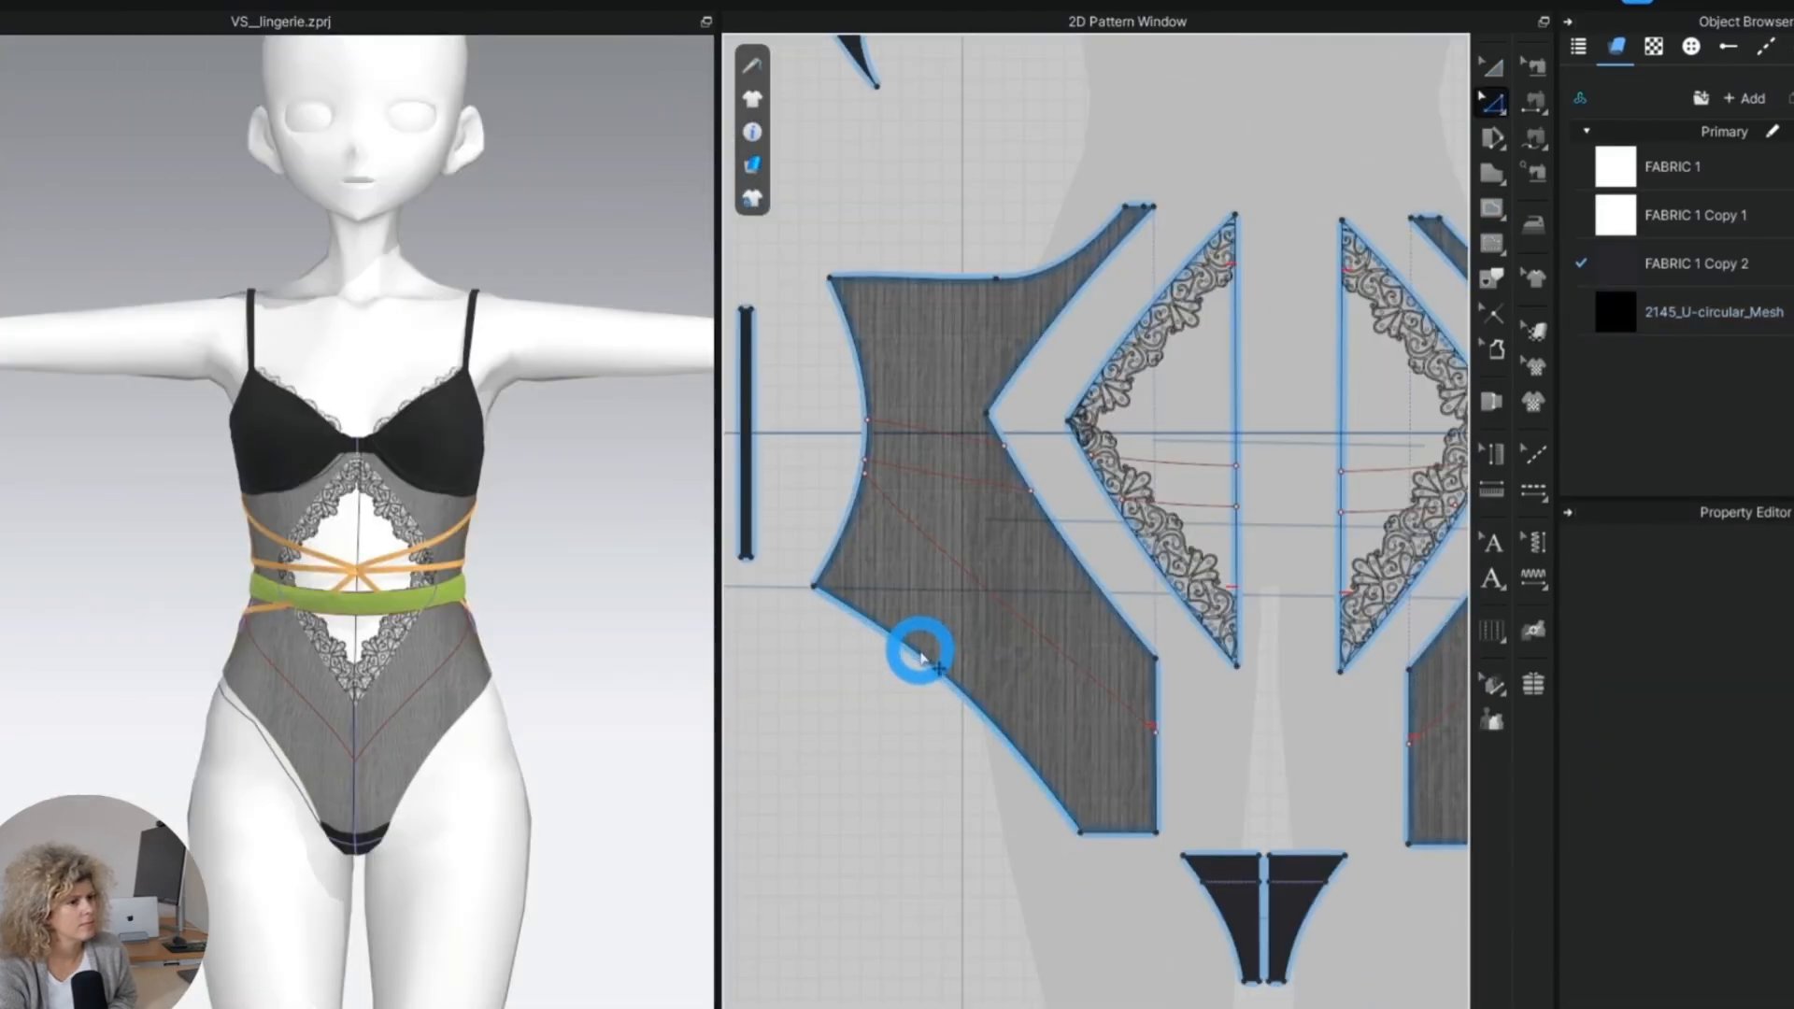
pyautogui.click(922, 657)
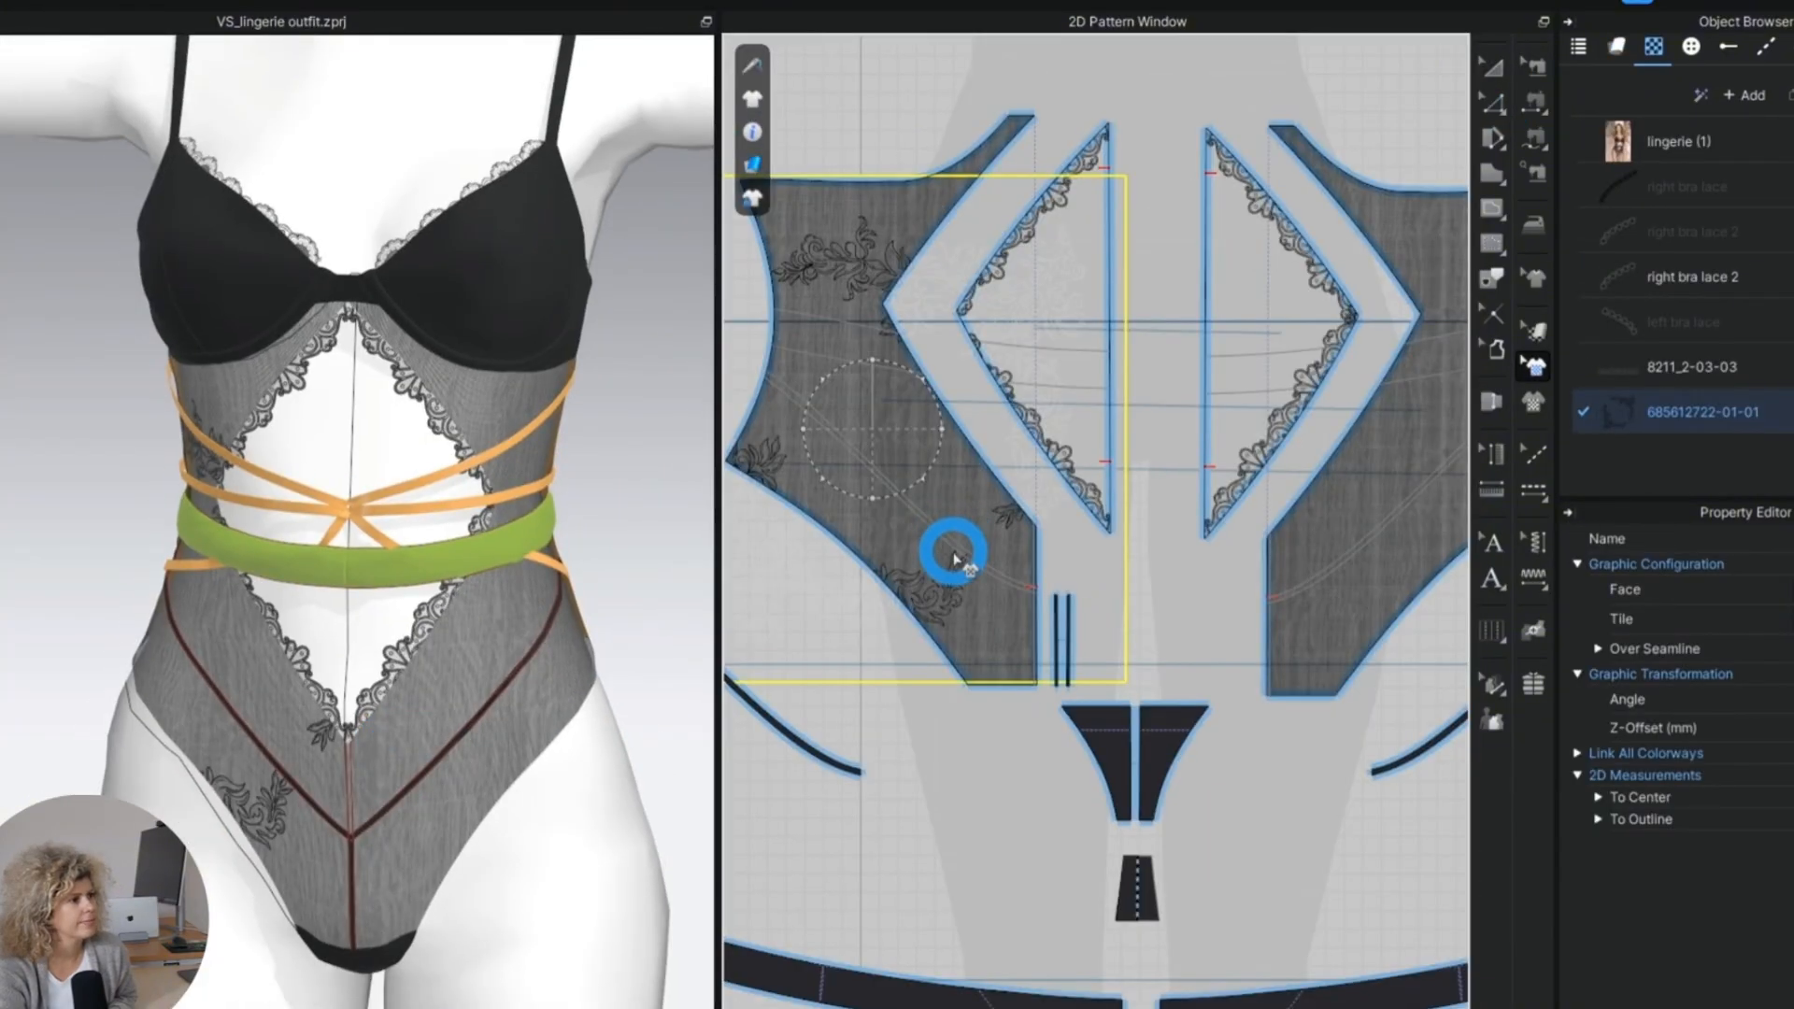
pyautogui.moveTo(925, 480); pyautogui.dragTo(955, 607)
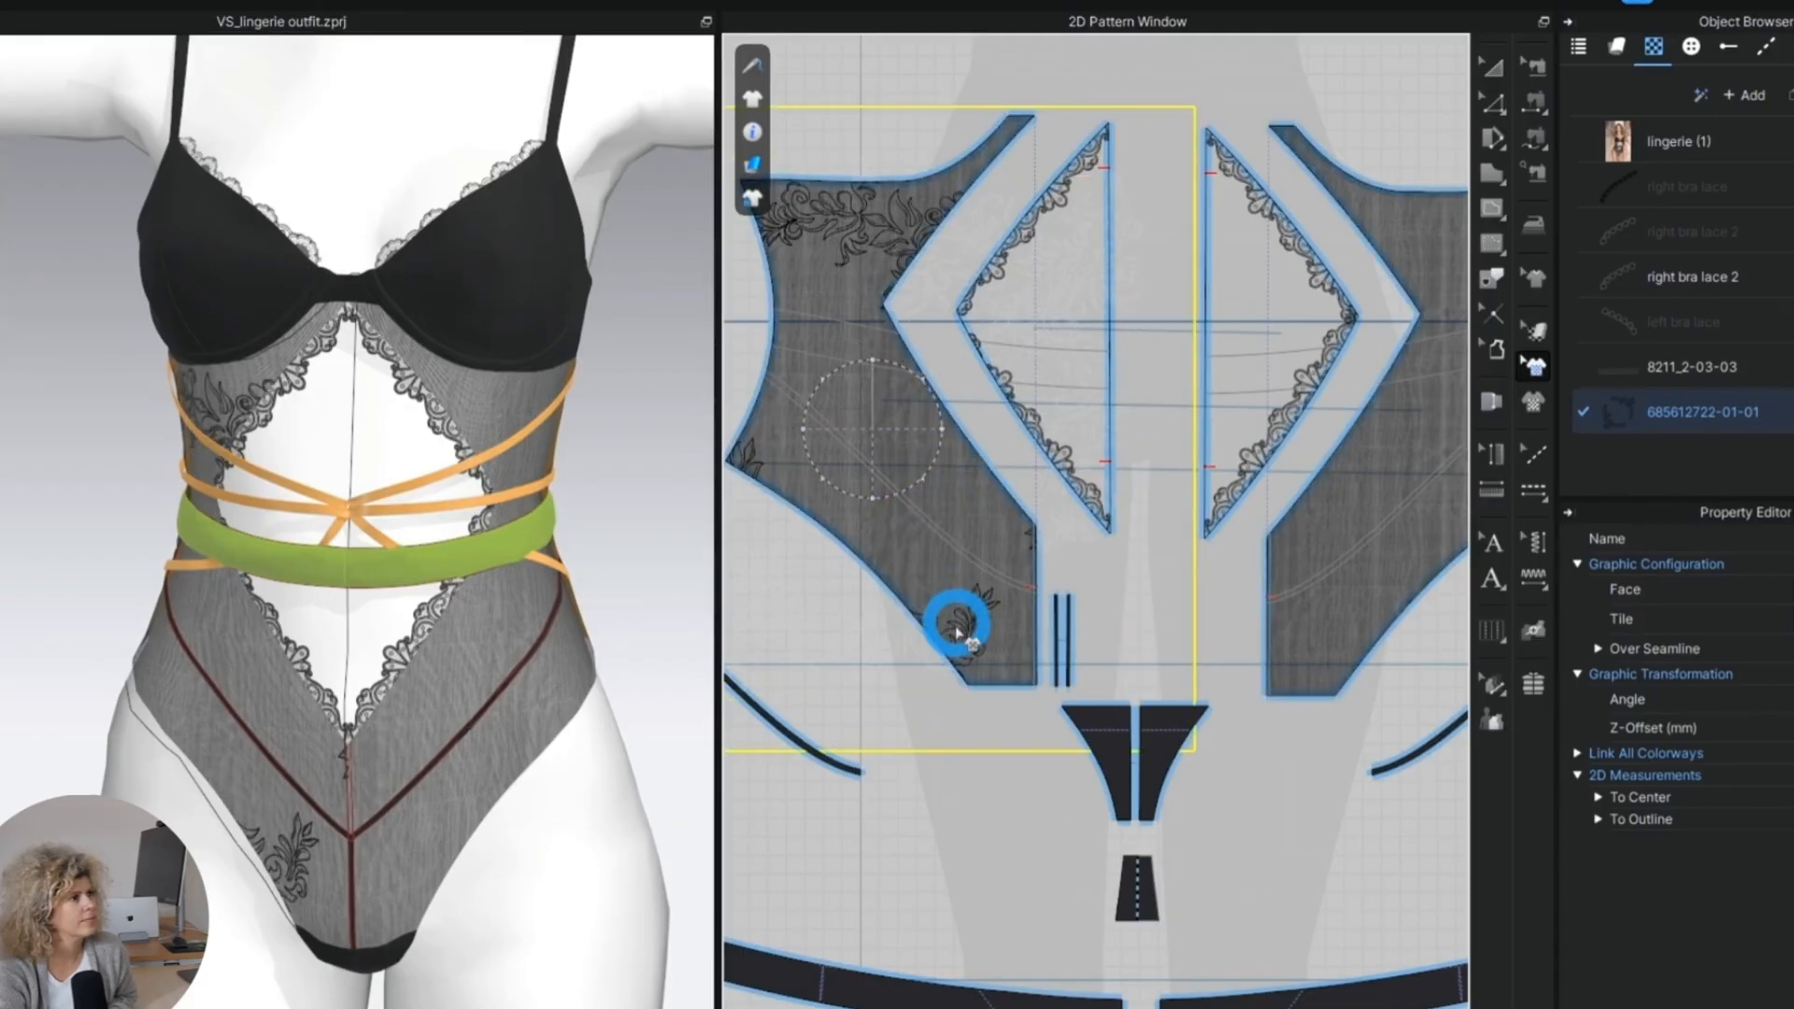
pyautogui.click(394, 770)
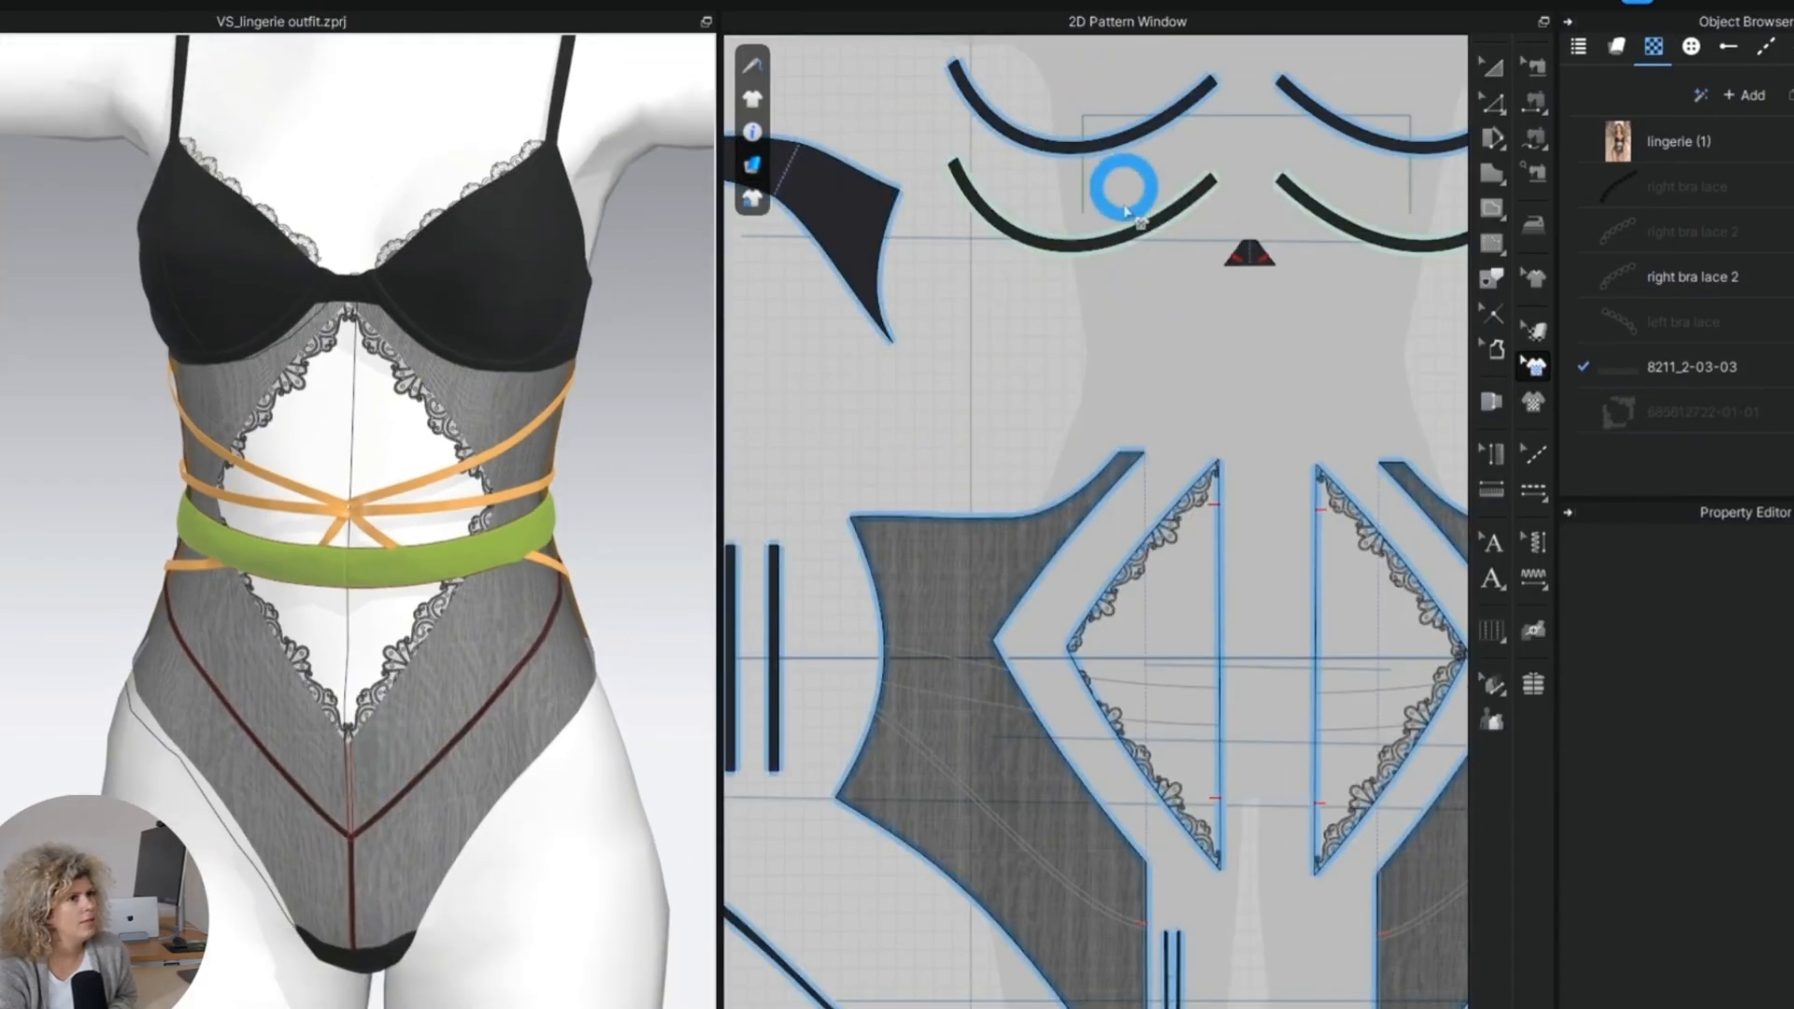
pyautogui.moveTo(1174, 340); pyautogui.dragTo(1093, 557, button='middle')
pyautogui.moveTo(1169, 491); pyautogui.dragTo(1022, 710, button='middle')
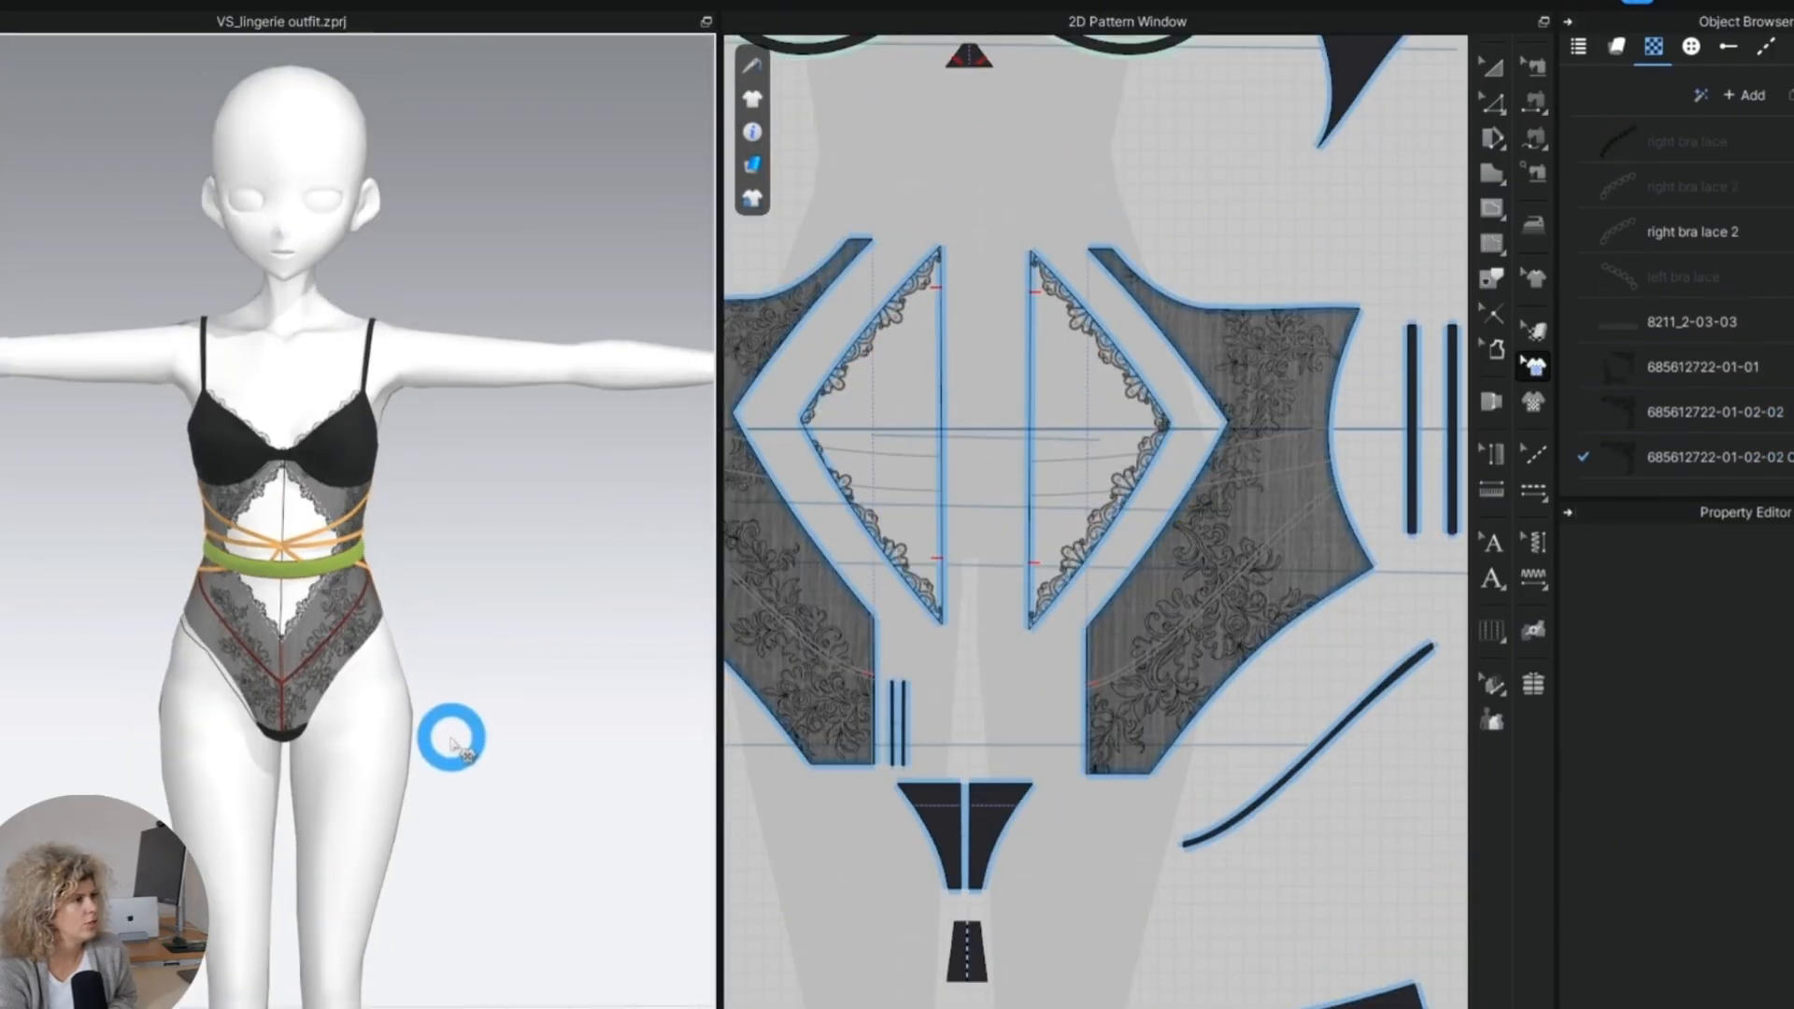
pyautogui.scroll(5, 453, 740)
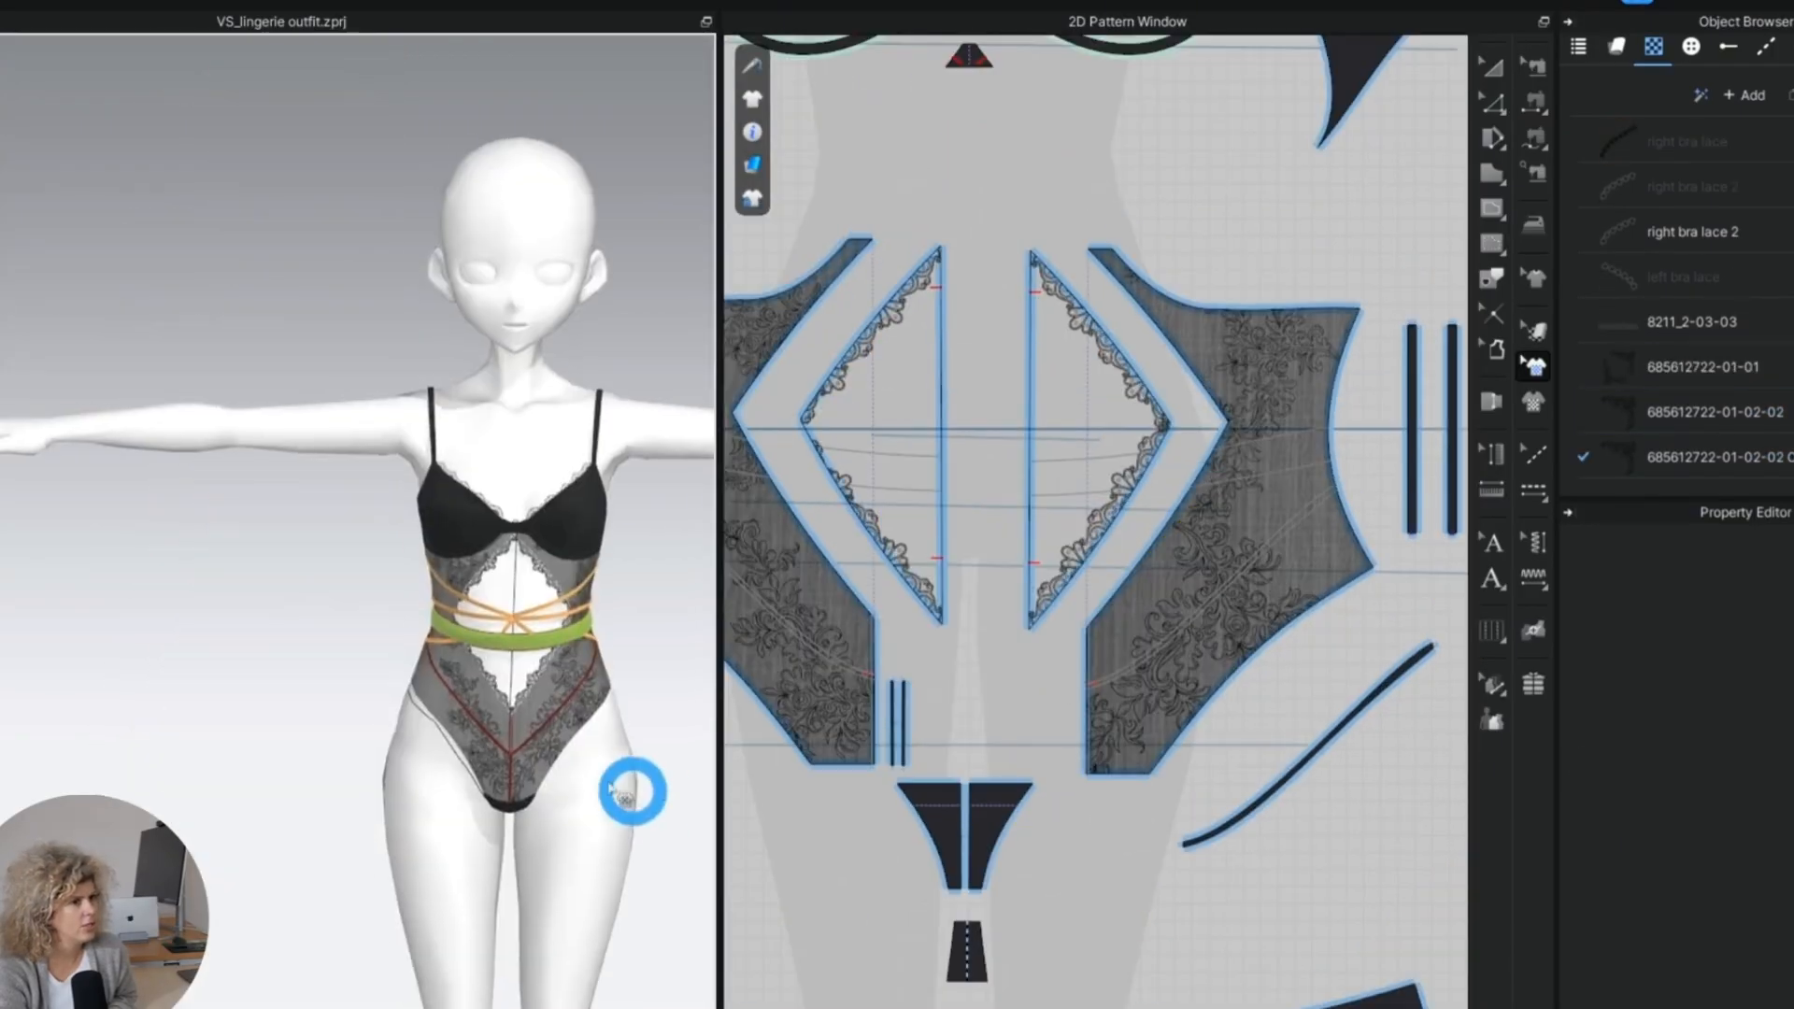
pyautogui.scroll(3, 383, 752)
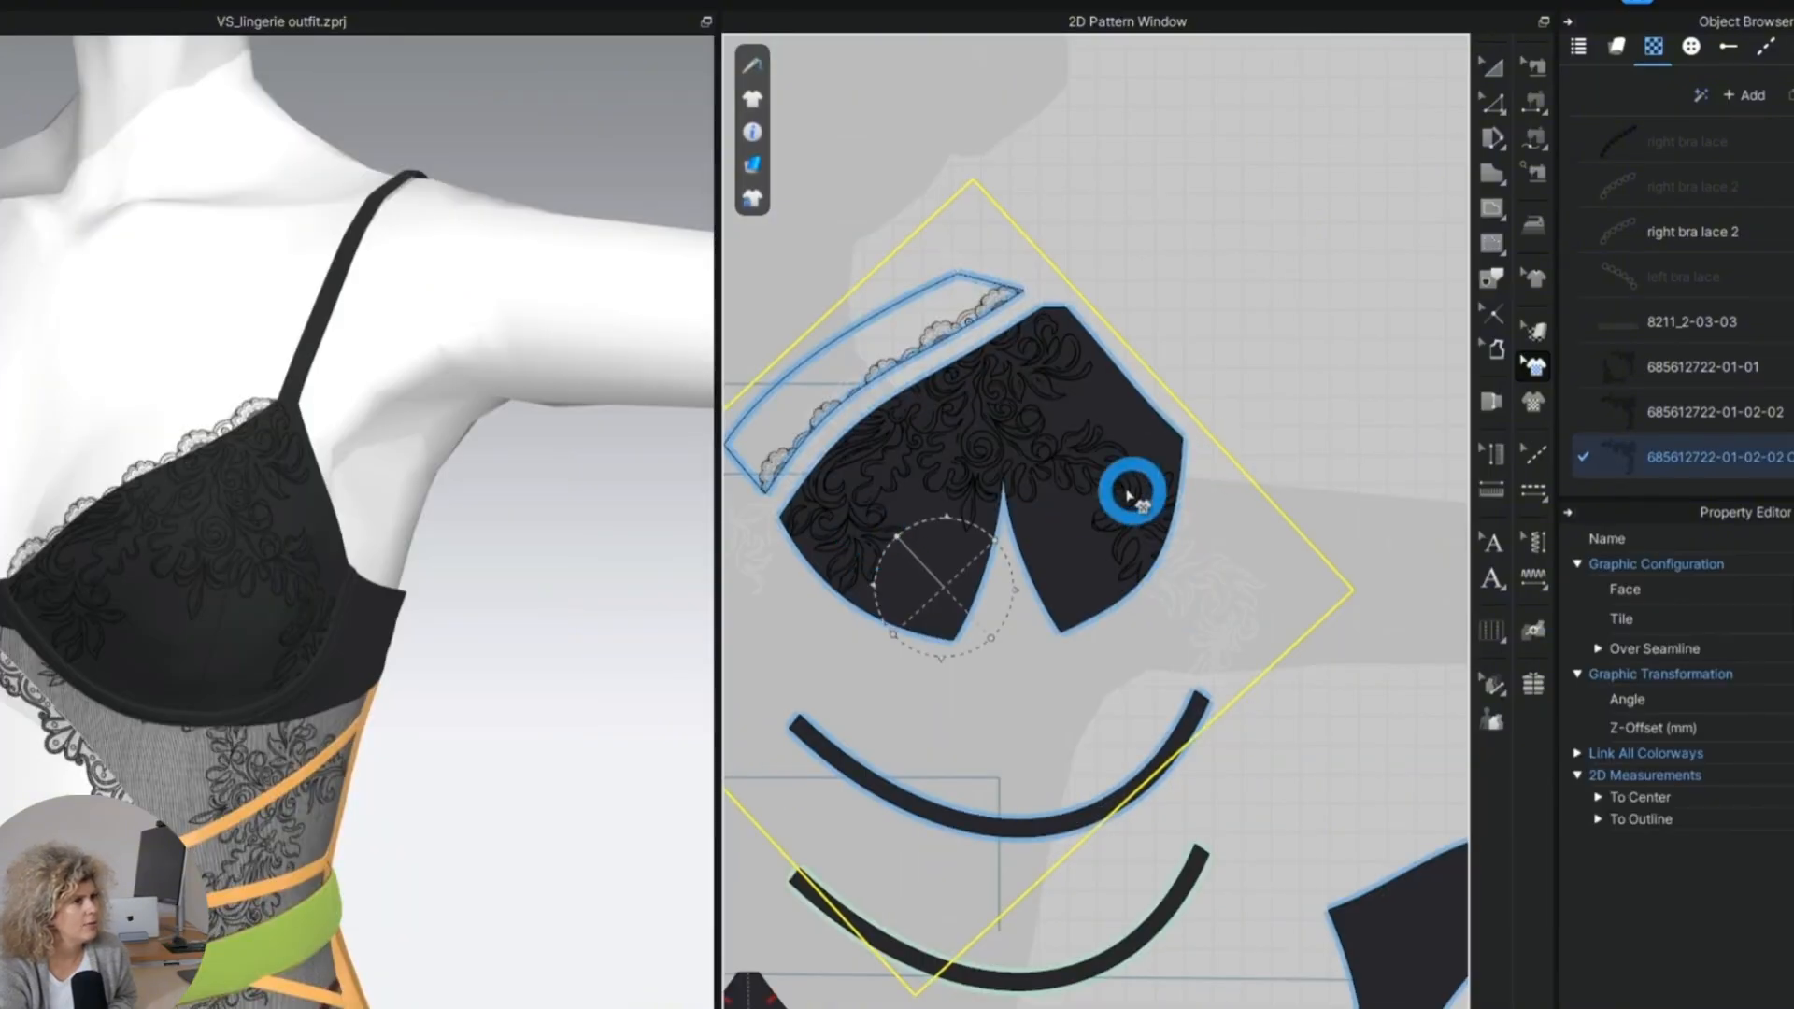
pyautogui.moveTo(1062, 461); pyautogui.dragTo(1116, 500)
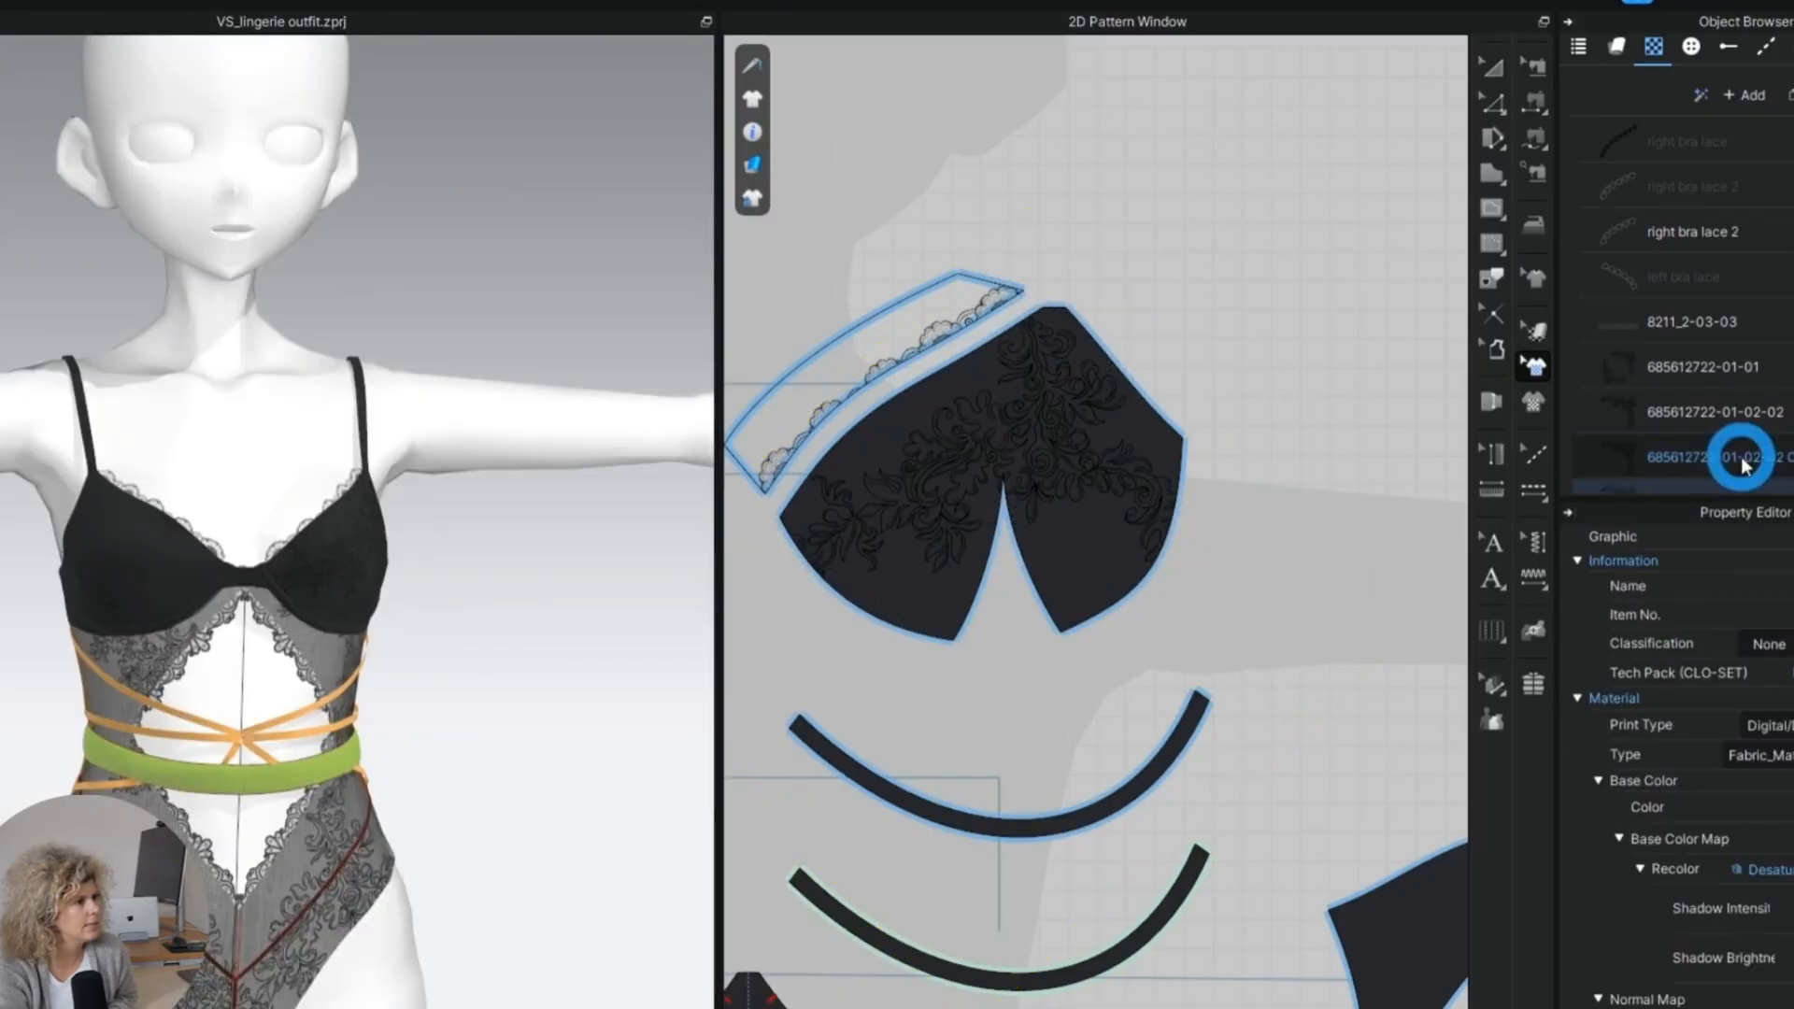
pyautogui.click(1717, 467)
pyautogui.click(881, 430)
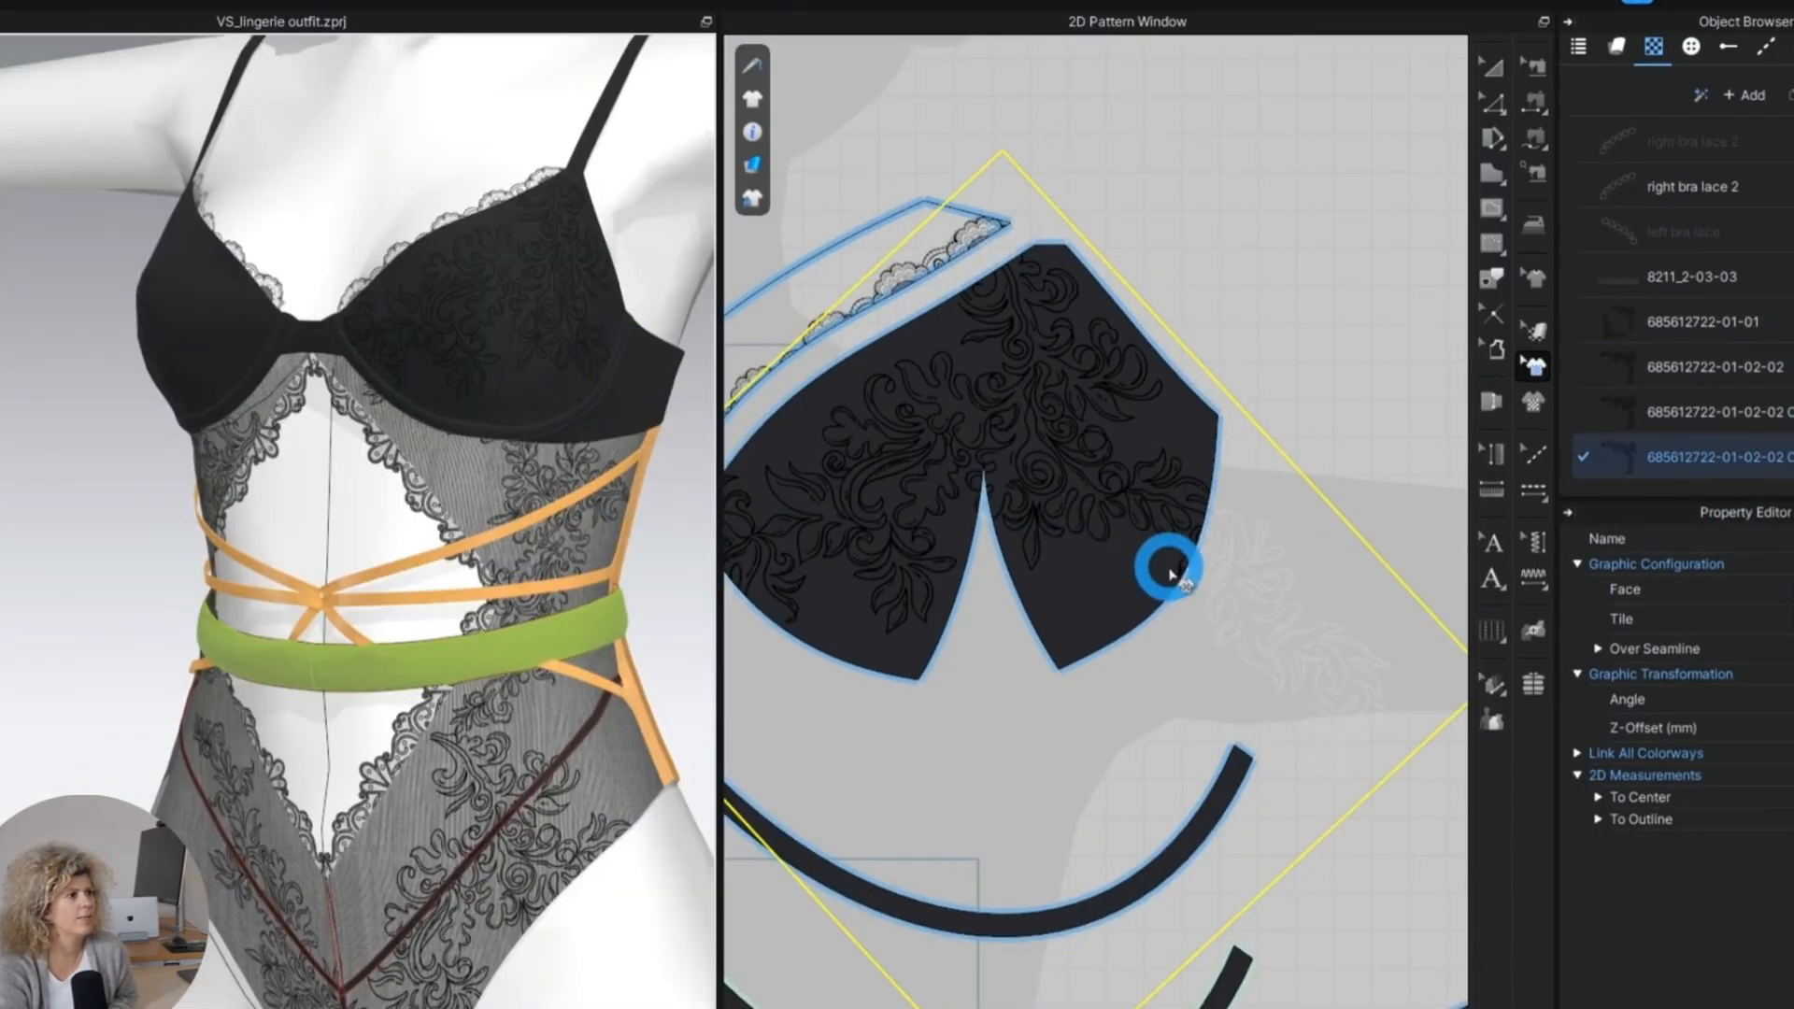
pyautogui.scroll(-3, 1172, 572)
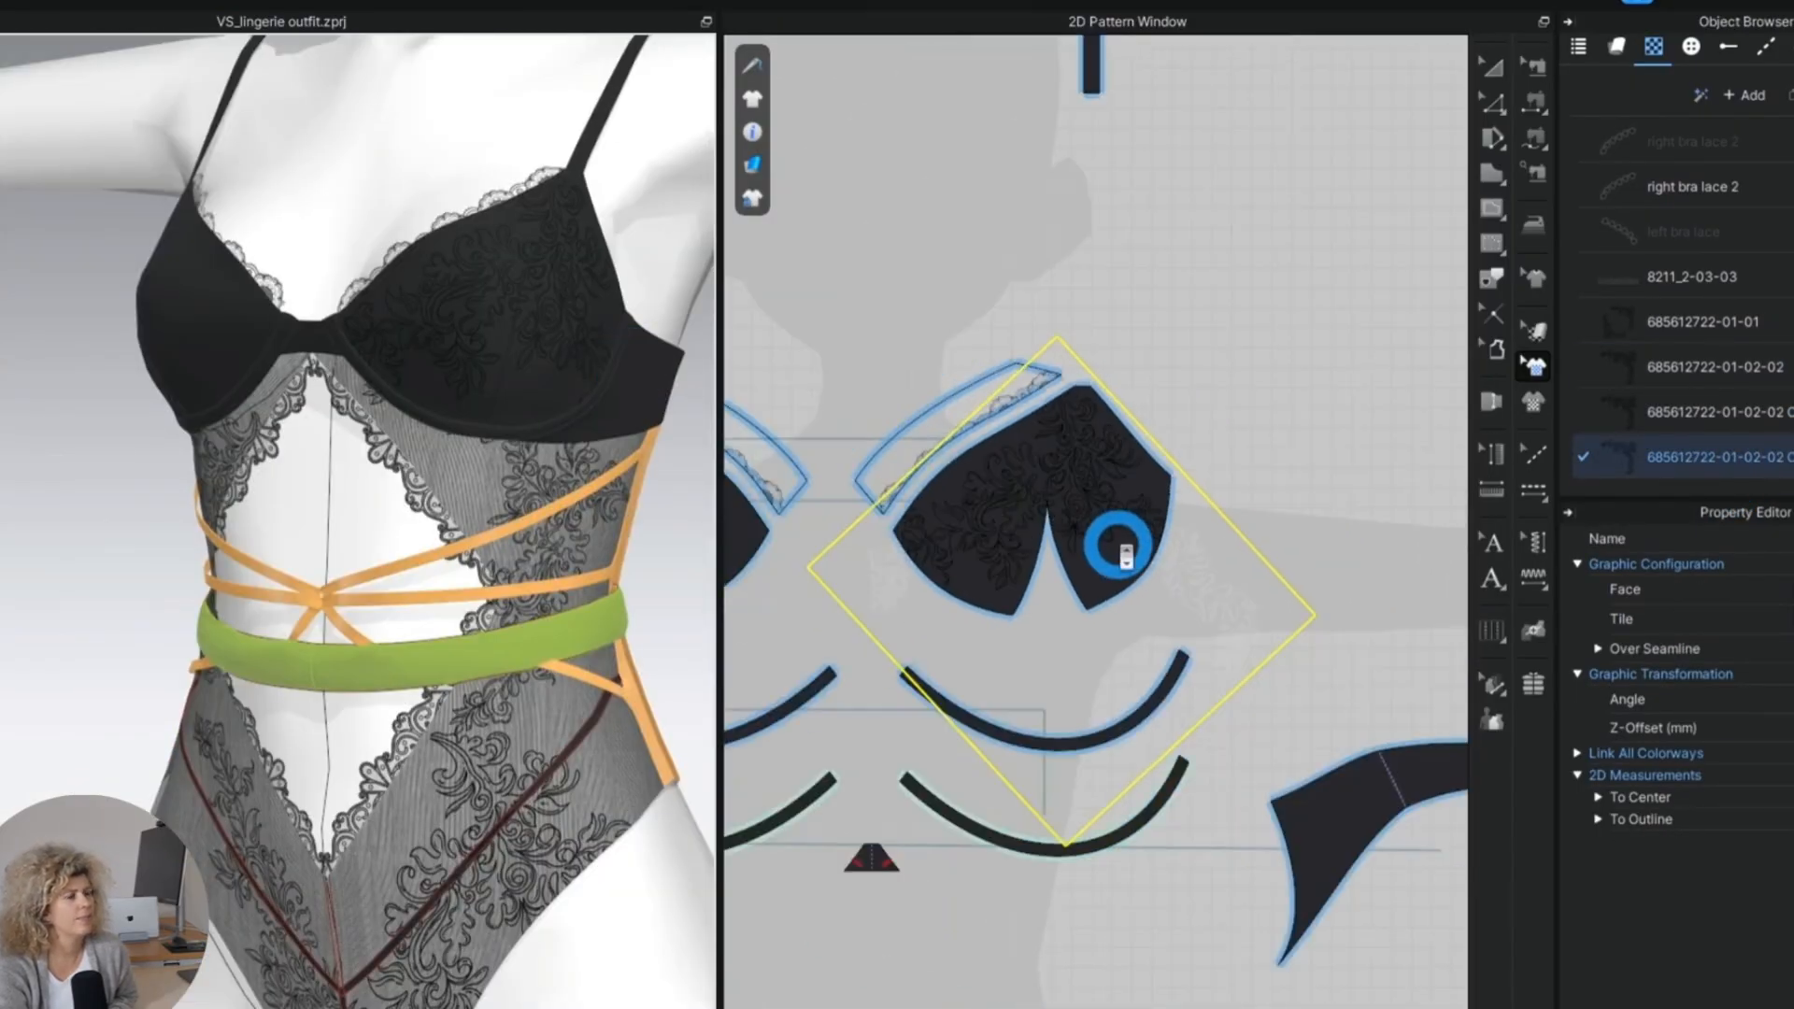
pyautogui.scroll(3, 1126, 554)
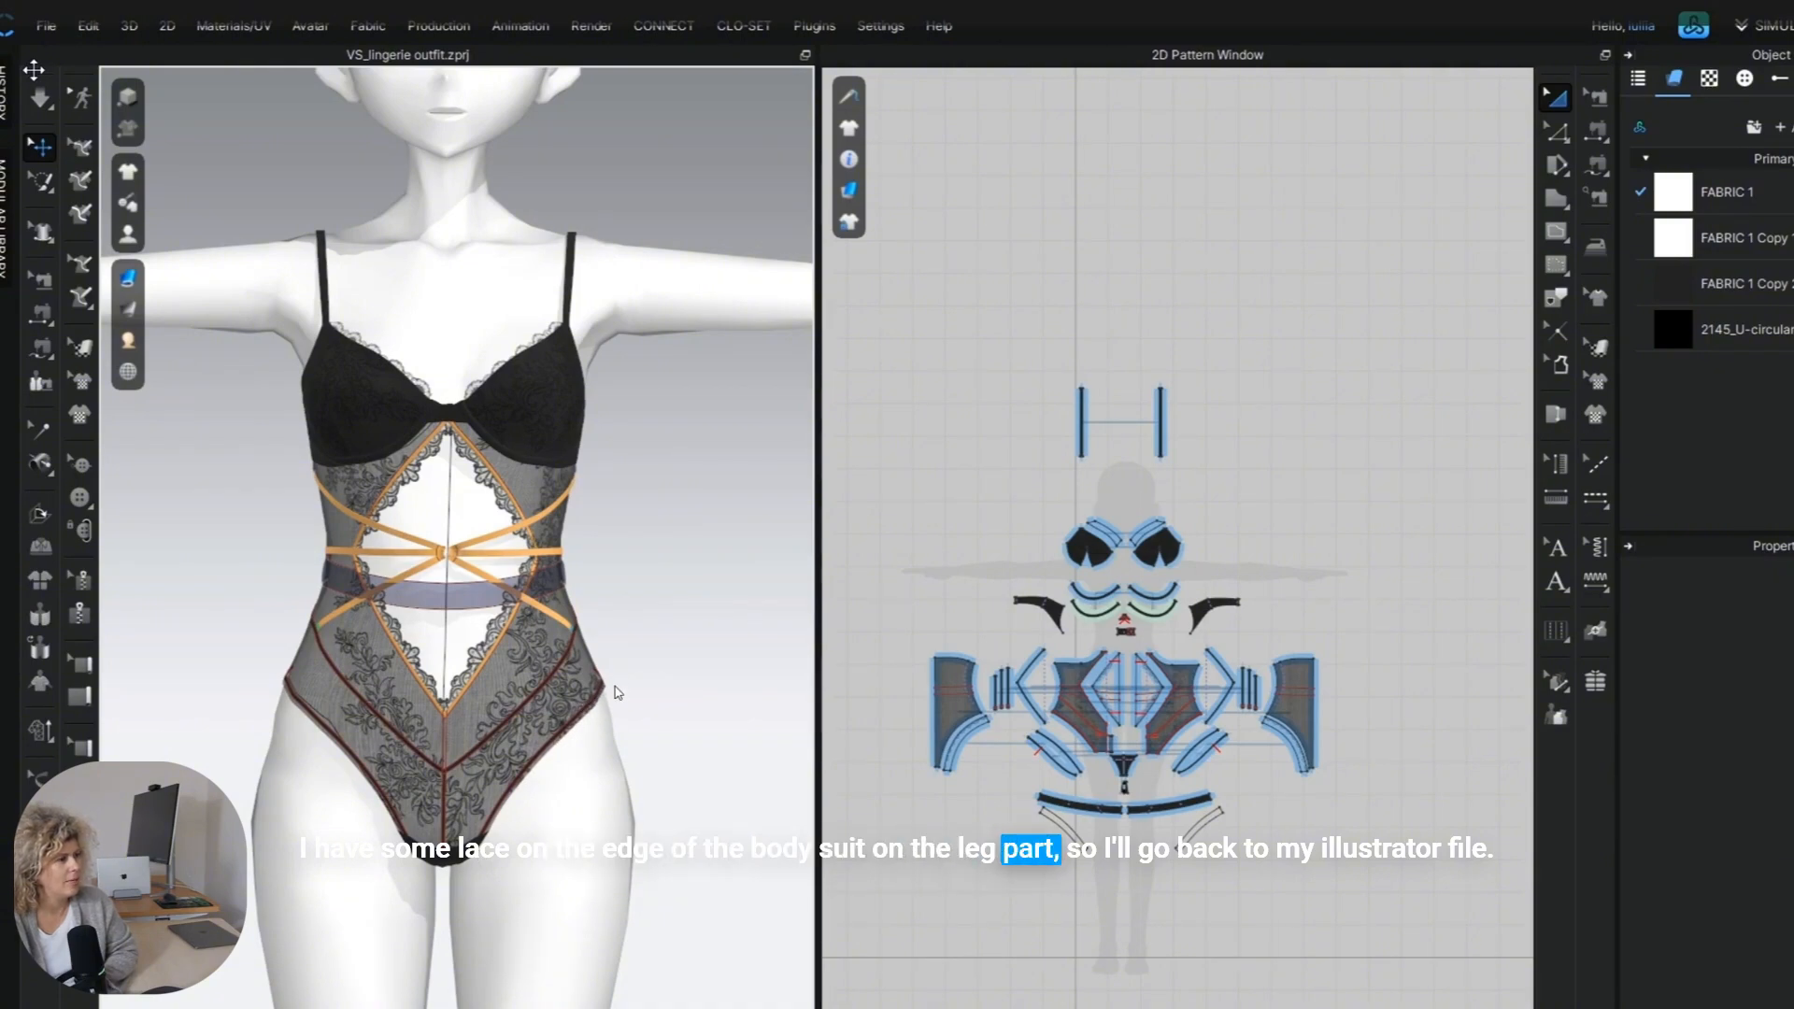
# Export the updated 2D pattern and switch to Illustrator to continue with the leg lace.
pyautogui.click(46, 26)
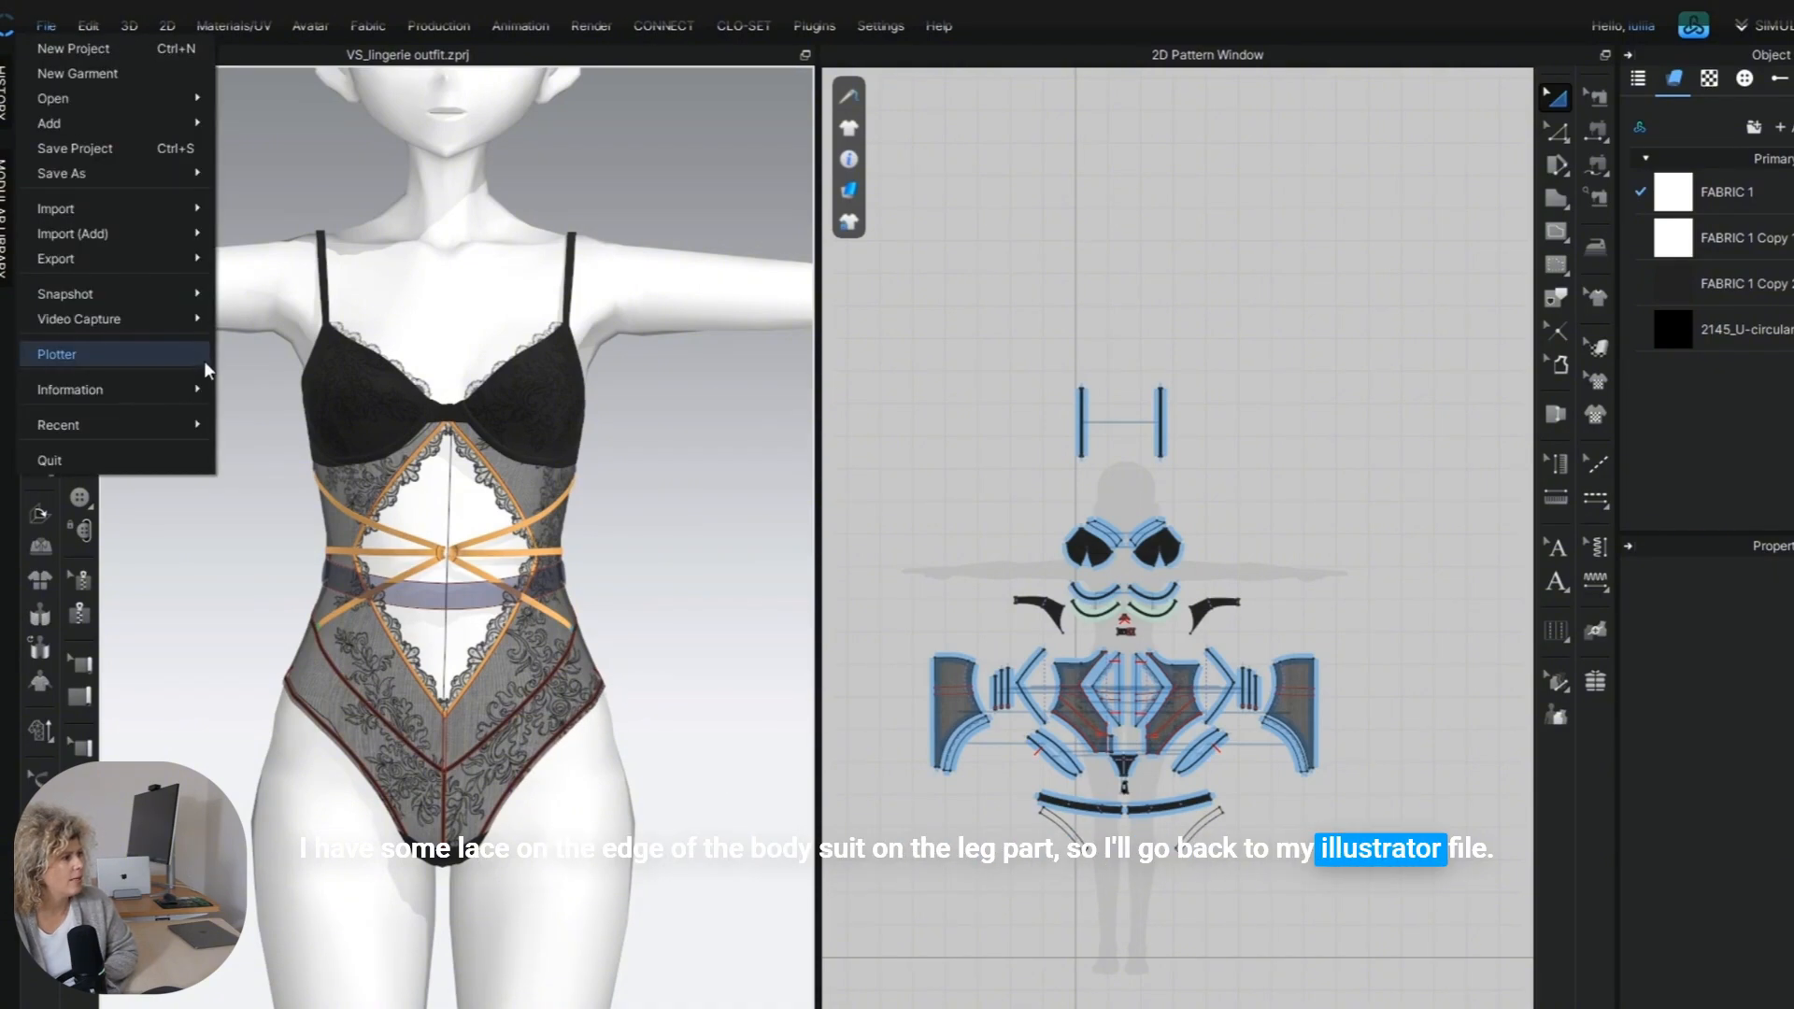
pyautogui.moveTo(159, 250)
pyautogui.click(324, 280)
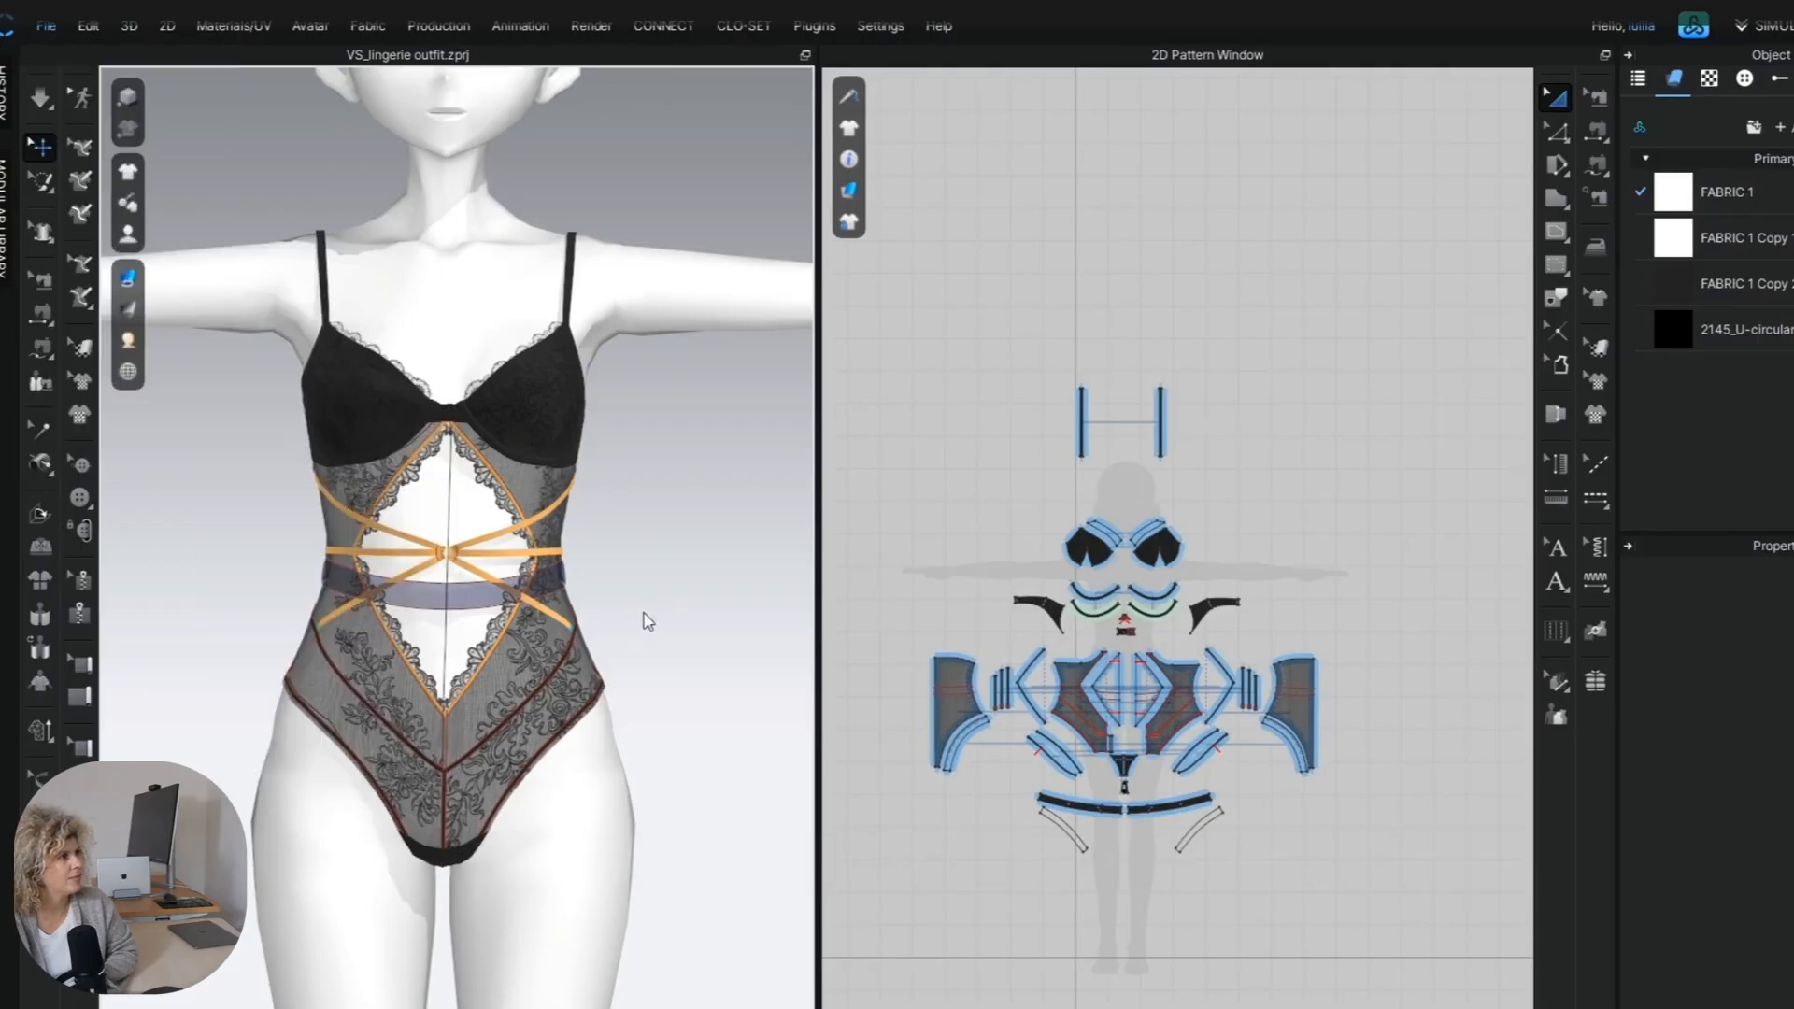
pyautogui.click(713, 289)
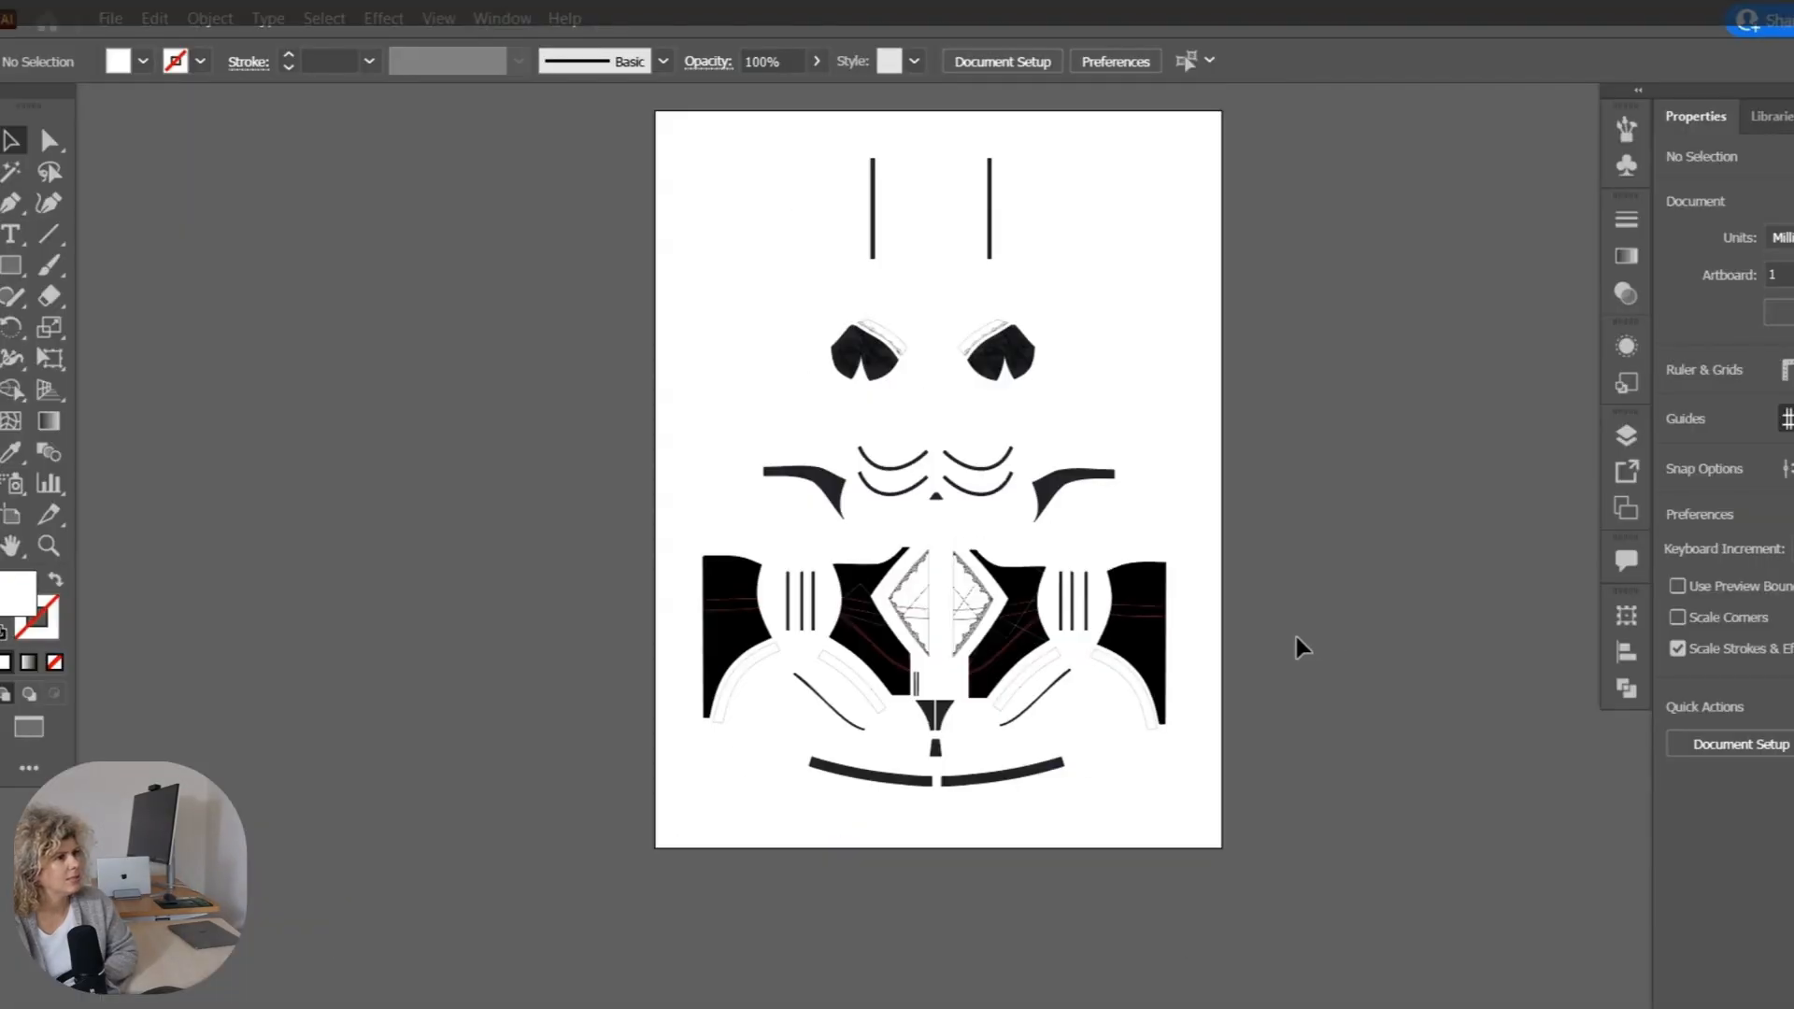
# Paste the new leg lace artwork into the pattern document and save it as a pattern brush with the default options.
pyautogui.moveTo(1297, 645); pyautogui.dragTo(1133, 616)
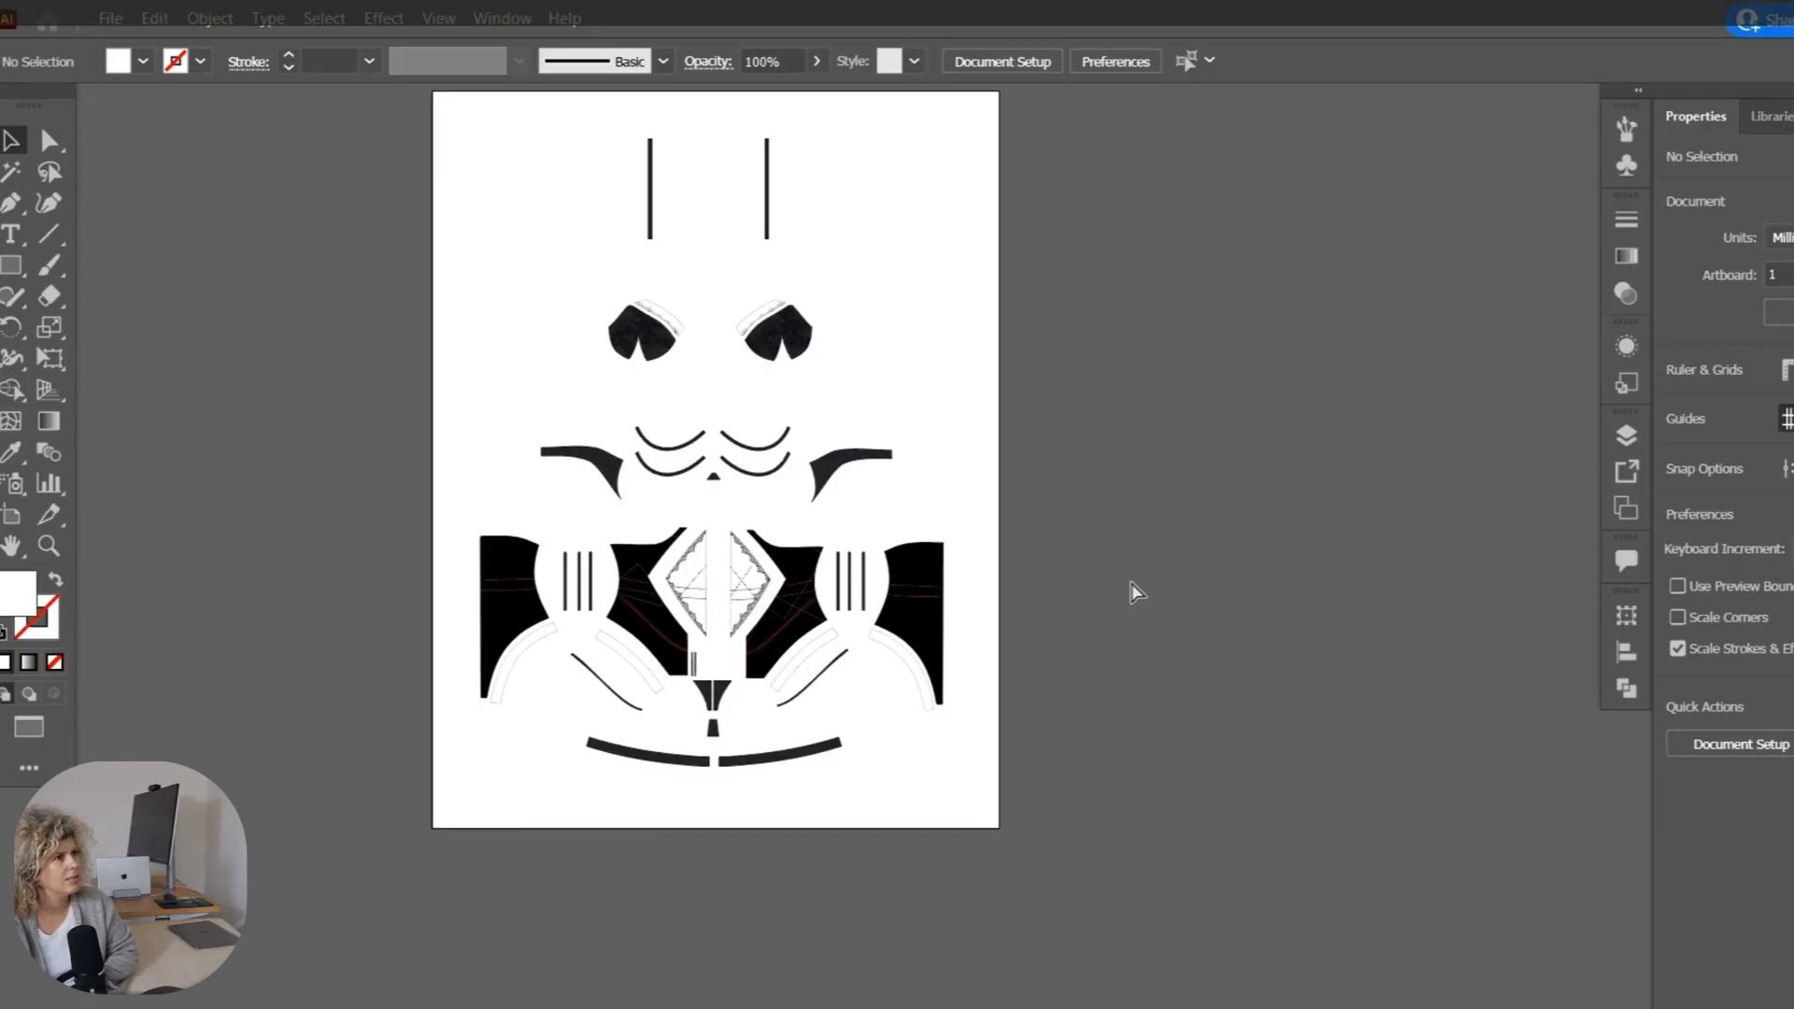
pyautogui.hotkey('ctrl', 'v')
pyautogui.scroll(-1, 987, 632)
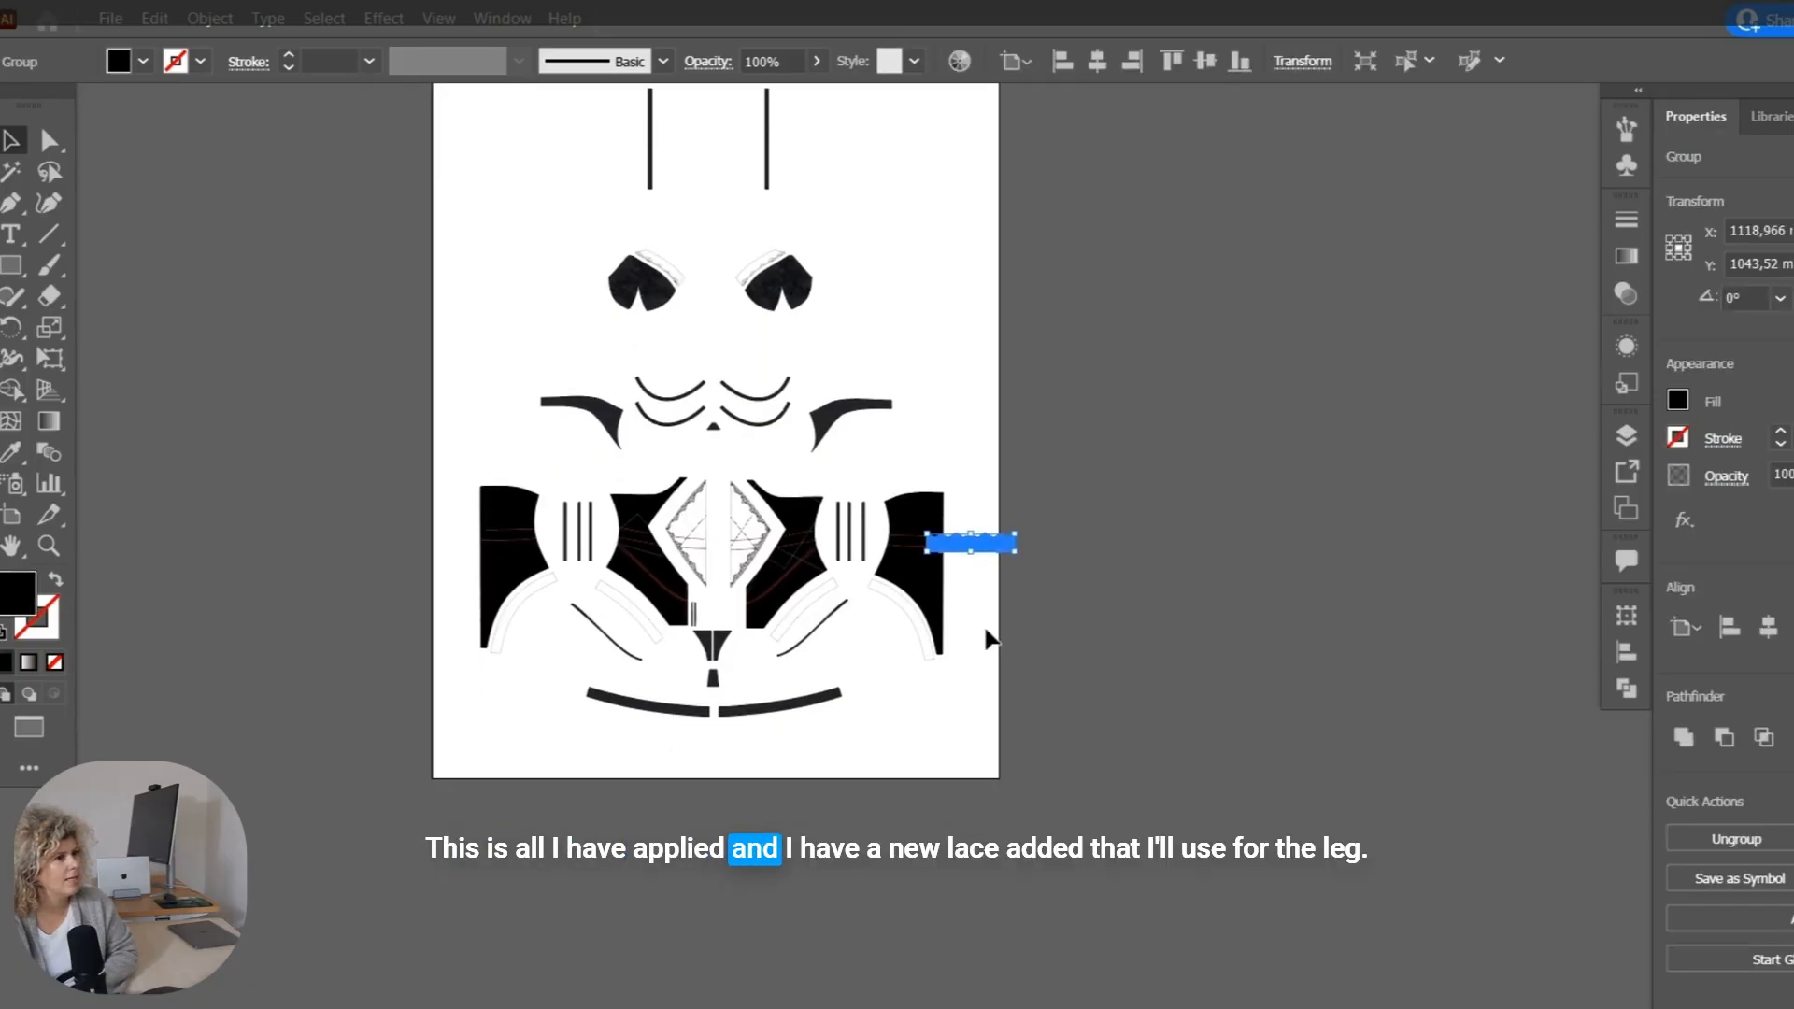
pyautogui.keyDown('alt'); pyautogui.scroll(3, 988, 631); pyautogui.keyUp('alt')
pyautogui.moveTo(817, 643); pyautogui.dragTo(1263, 564)
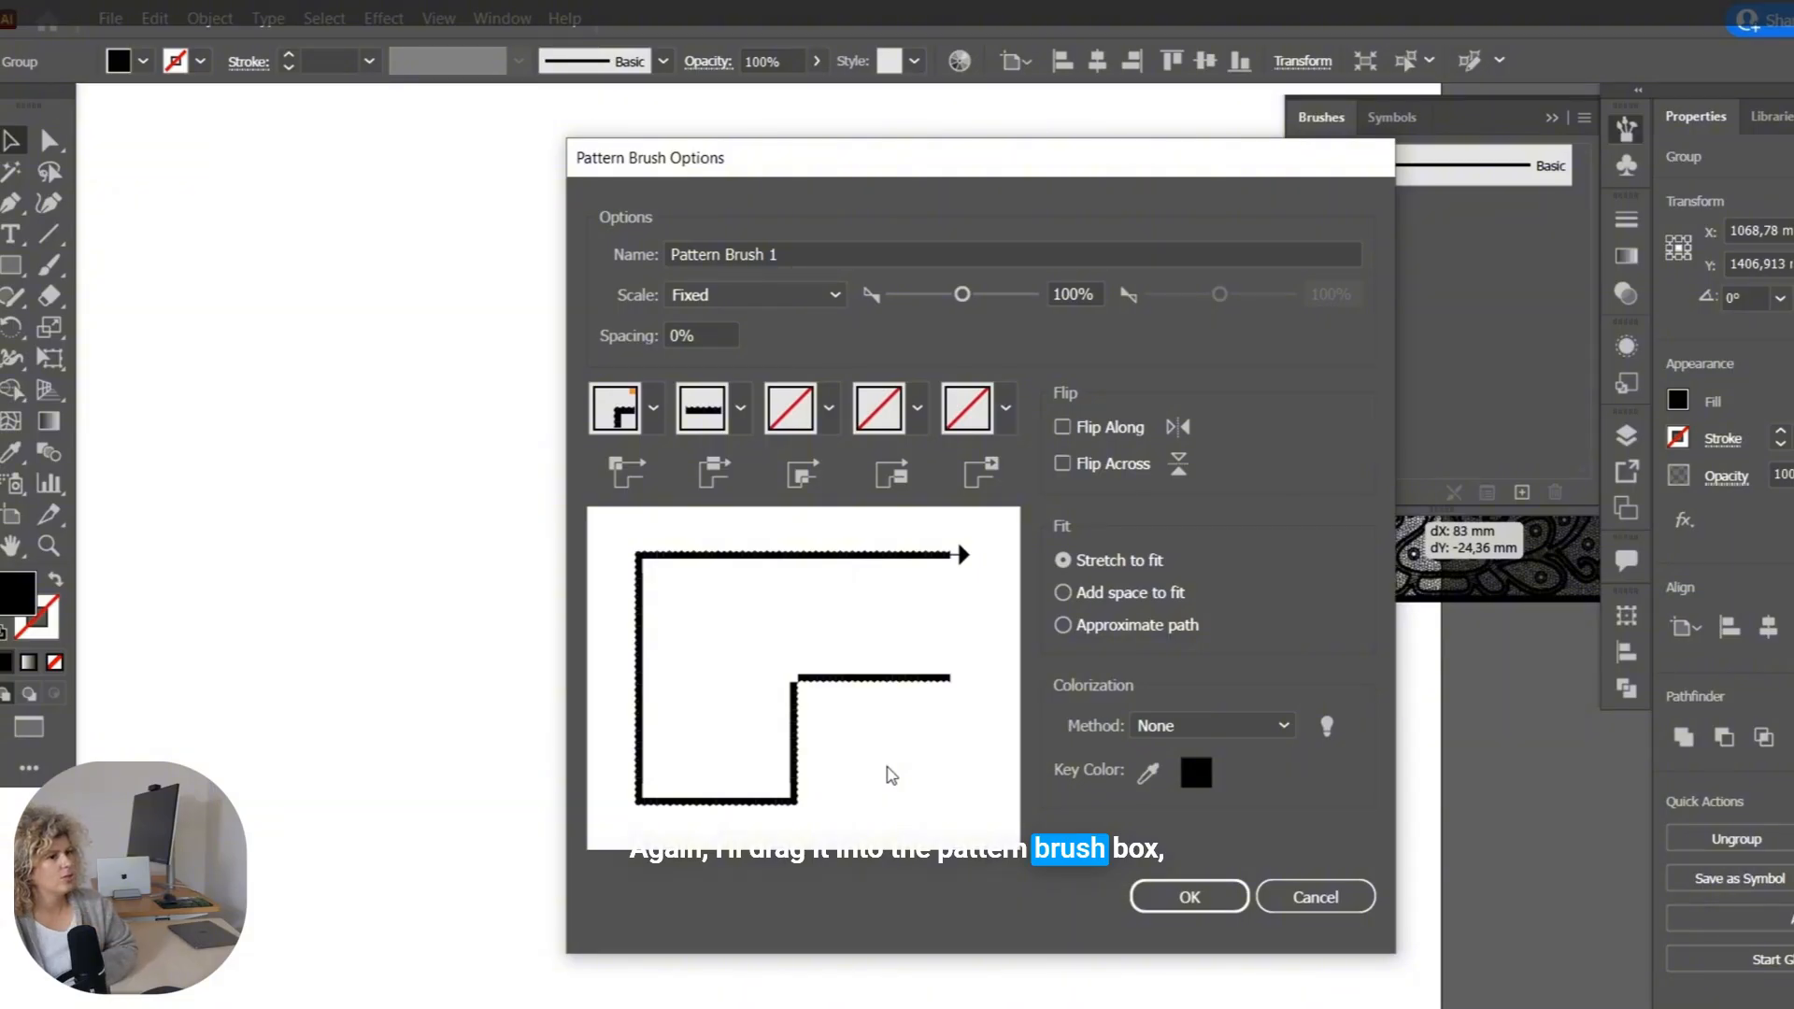
pyautogui.press('Return')
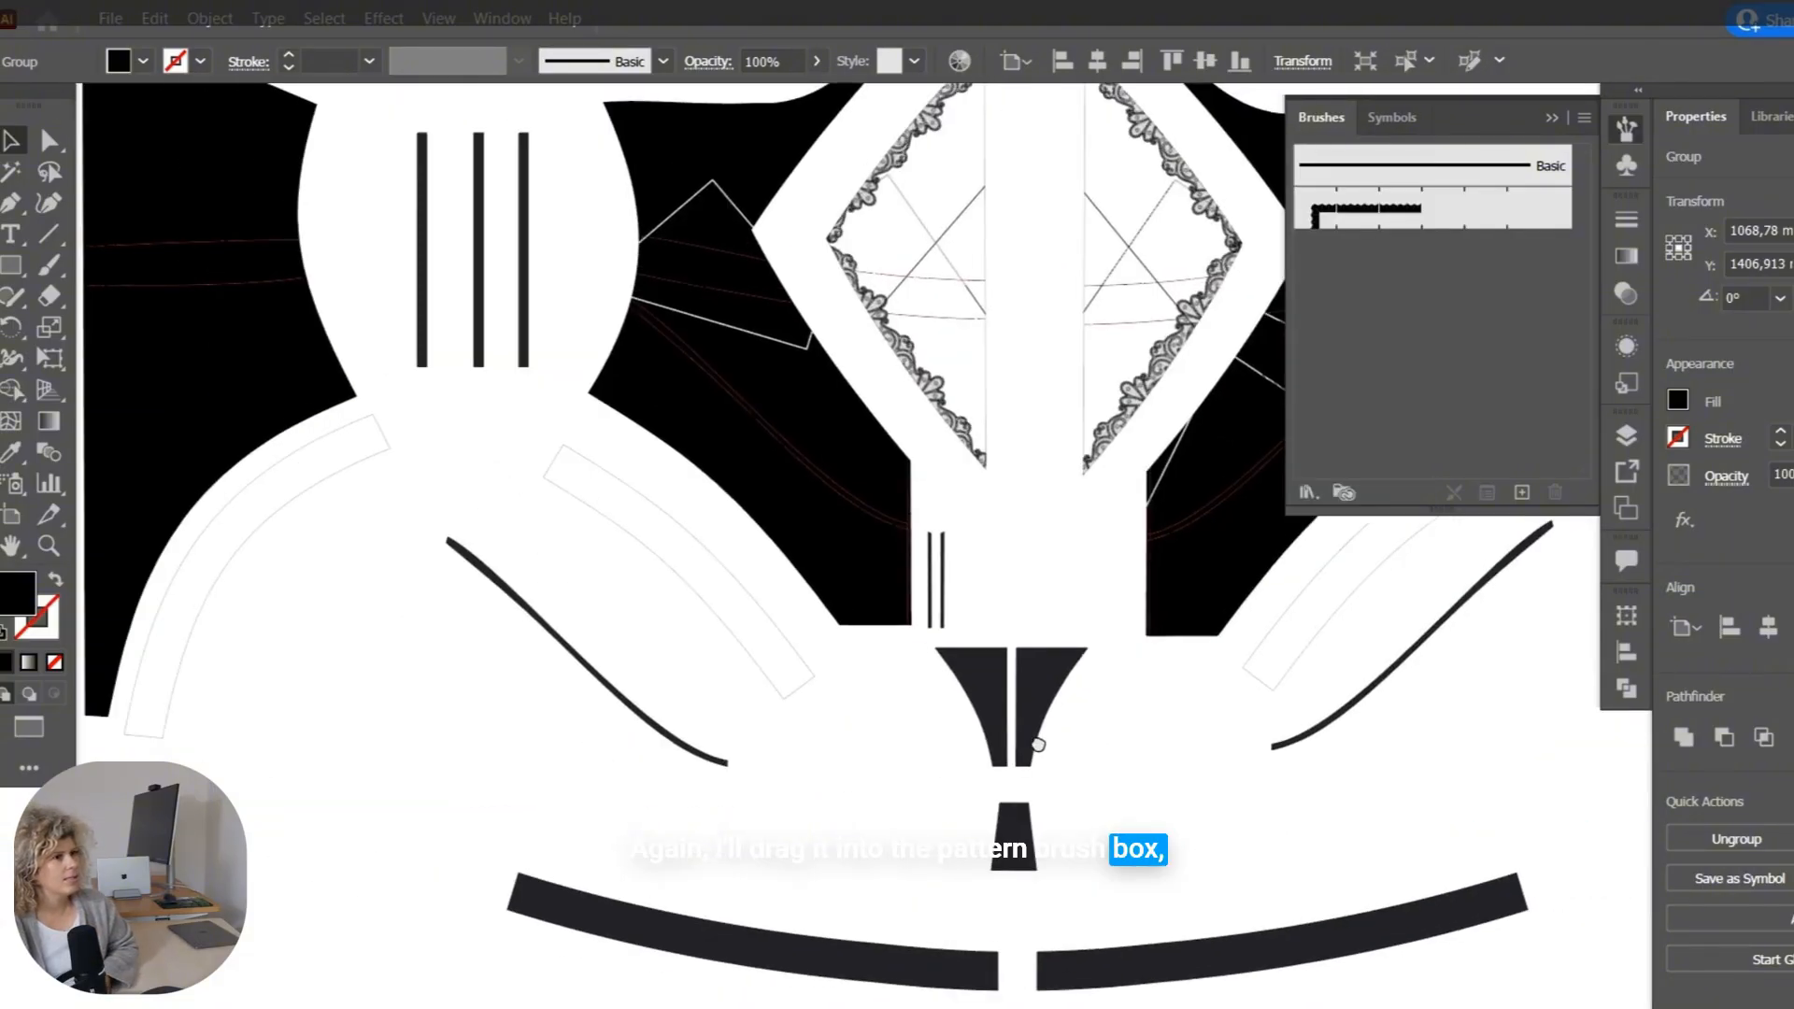
# Dismiss the Move dialog and draw a path with the Pen tool along the front leg band beside the left-hand mesh panel.
pyautogui.keyDown('alt'); pyautogui.scroll(2, 682, 541); pyautogui.keyUp('alt')
pyautogui.press('Return')
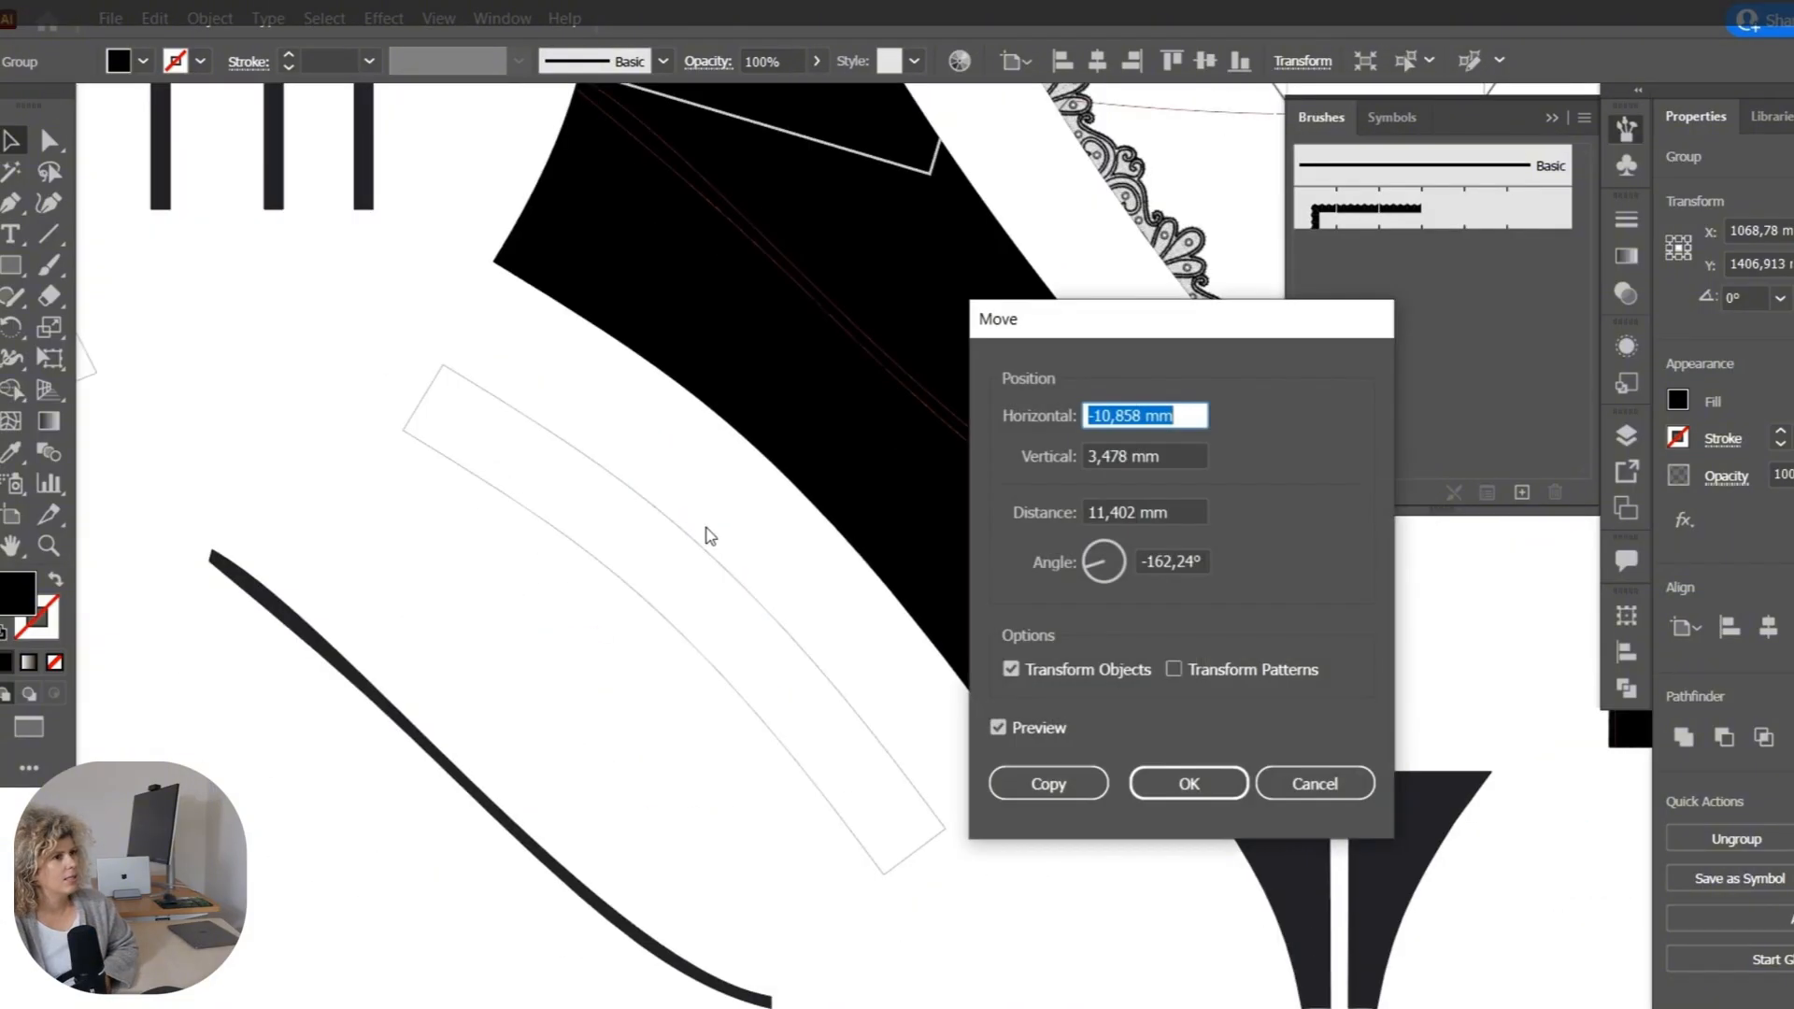
pyautogui.click(1313, 783)
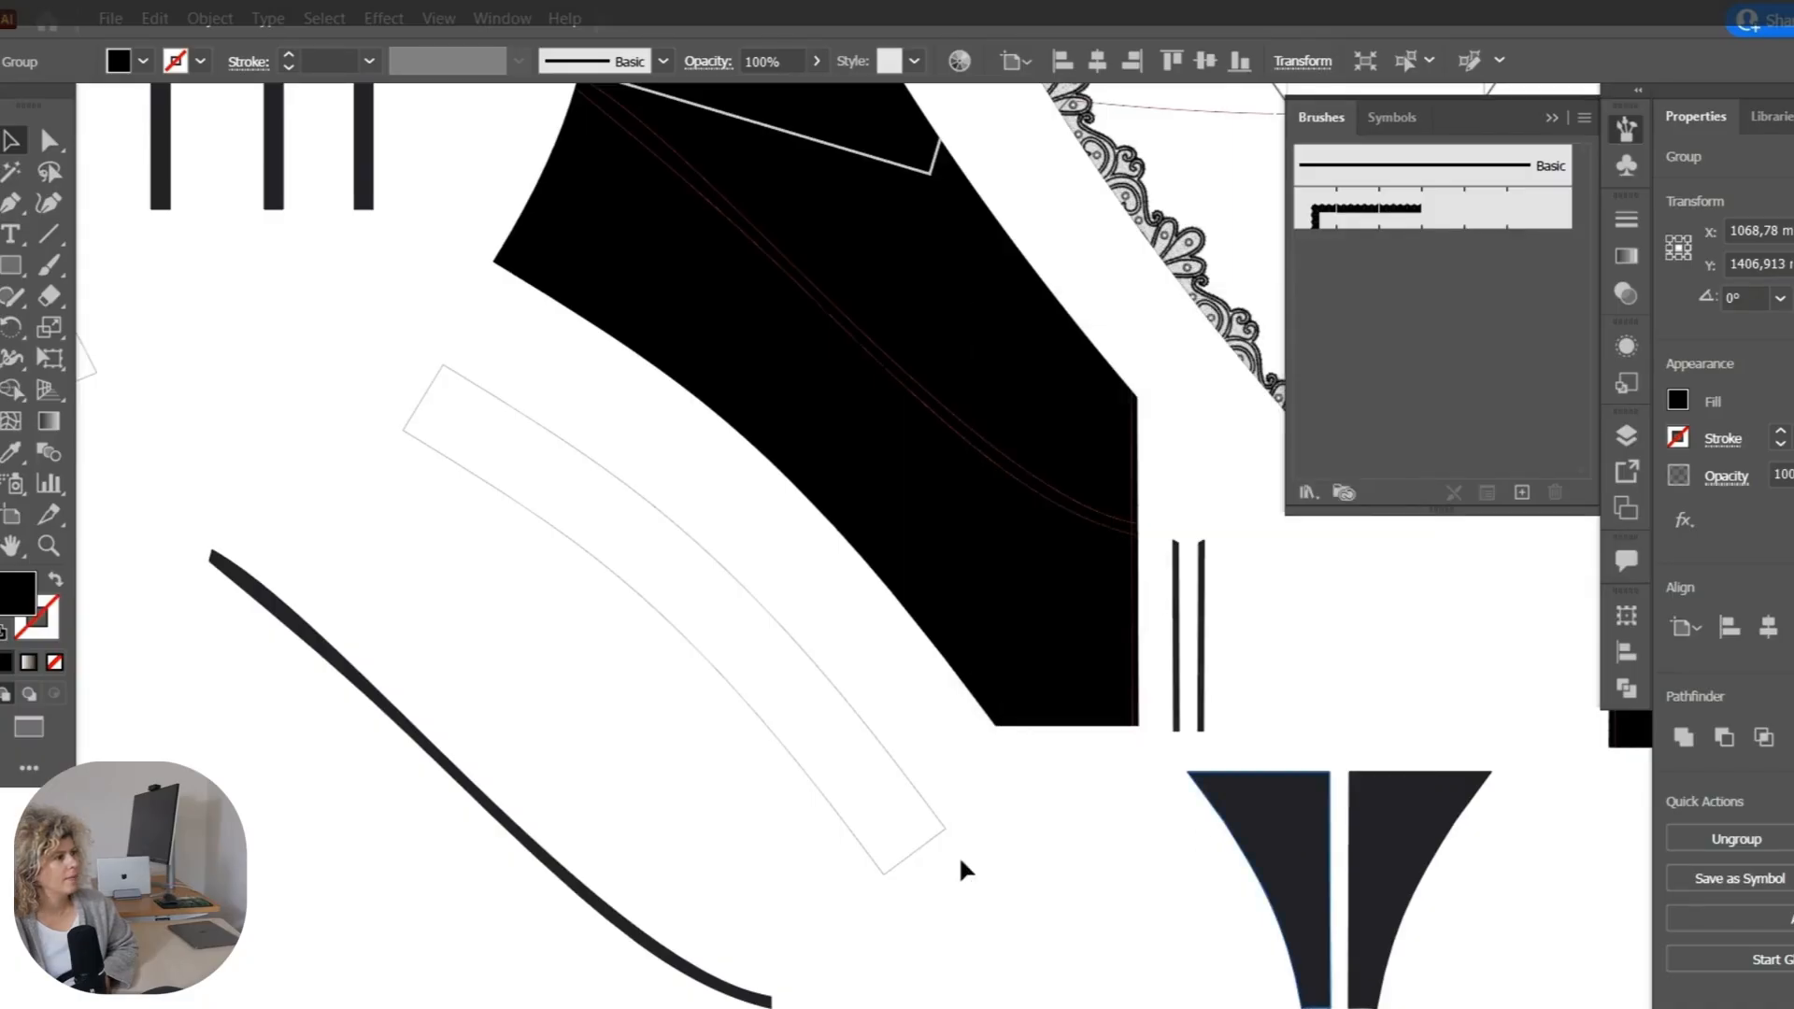
pyautogui.press('p')
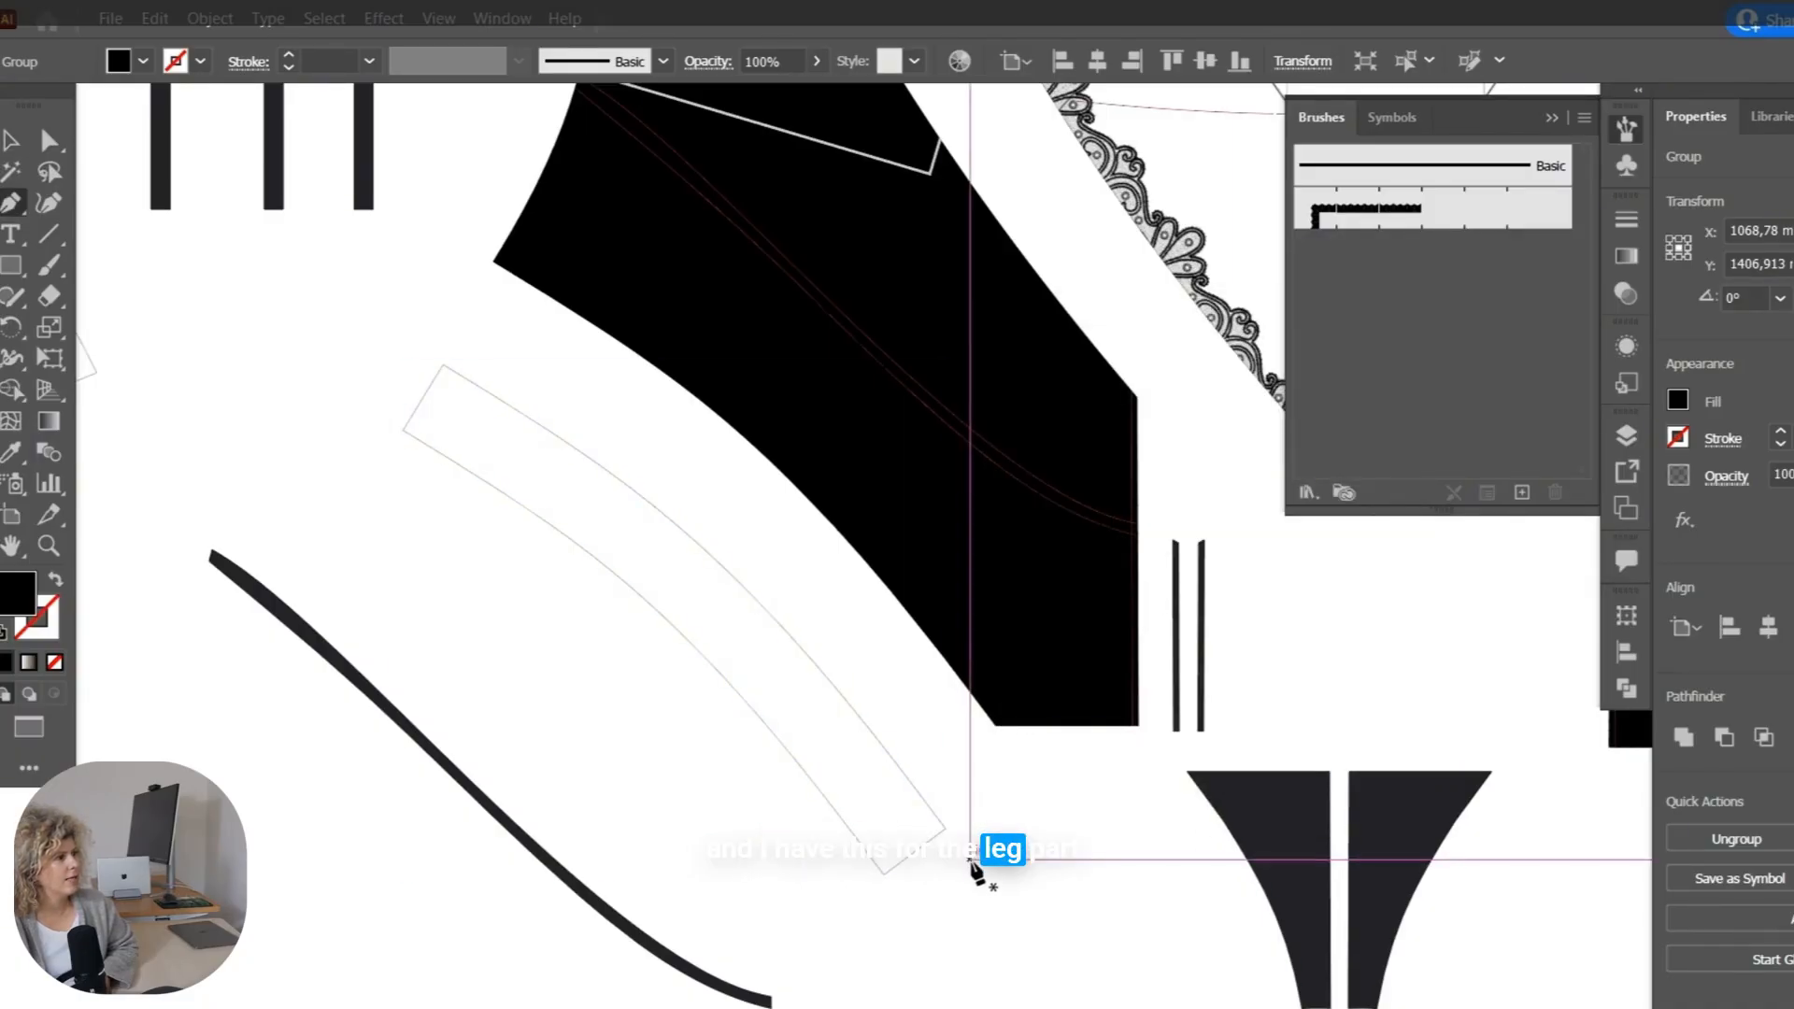
pyautogui.click(946, 828)
pyautogui.click(420, 402)
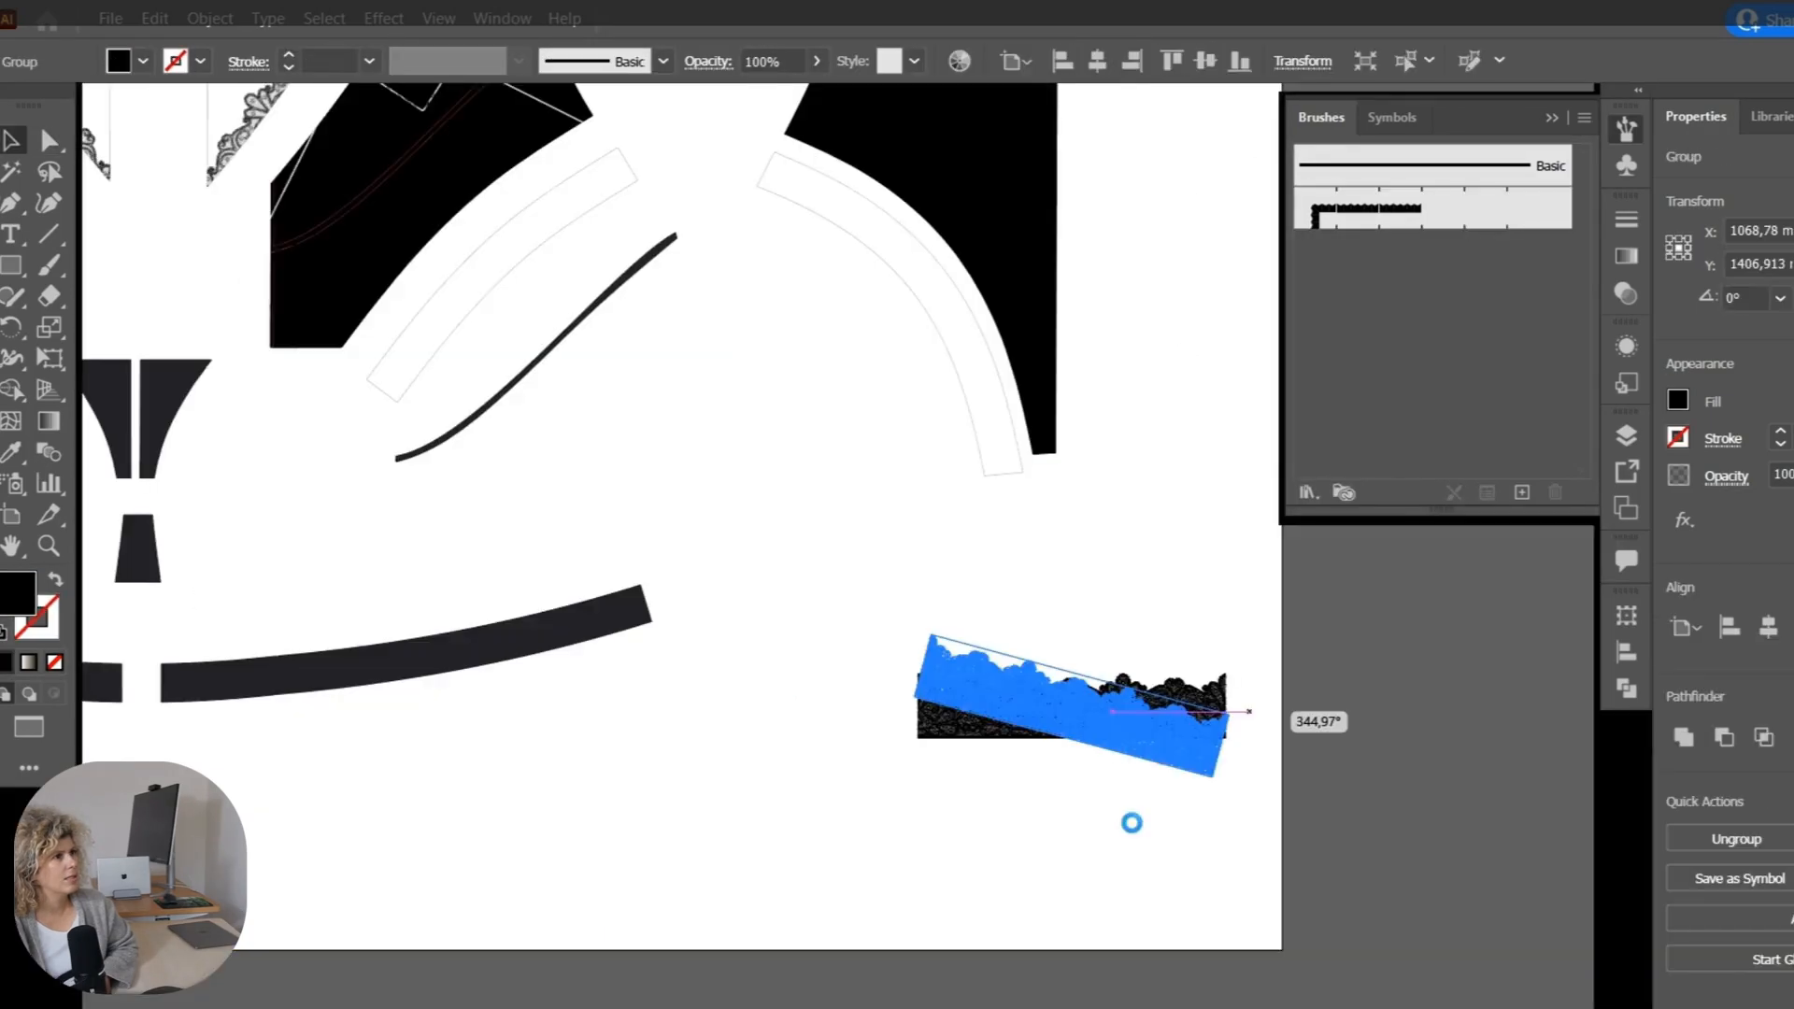
# Change the leg lace artwork's orientation and save it as a second pattern brush.
pyautogui.rightClick(1161, 725)
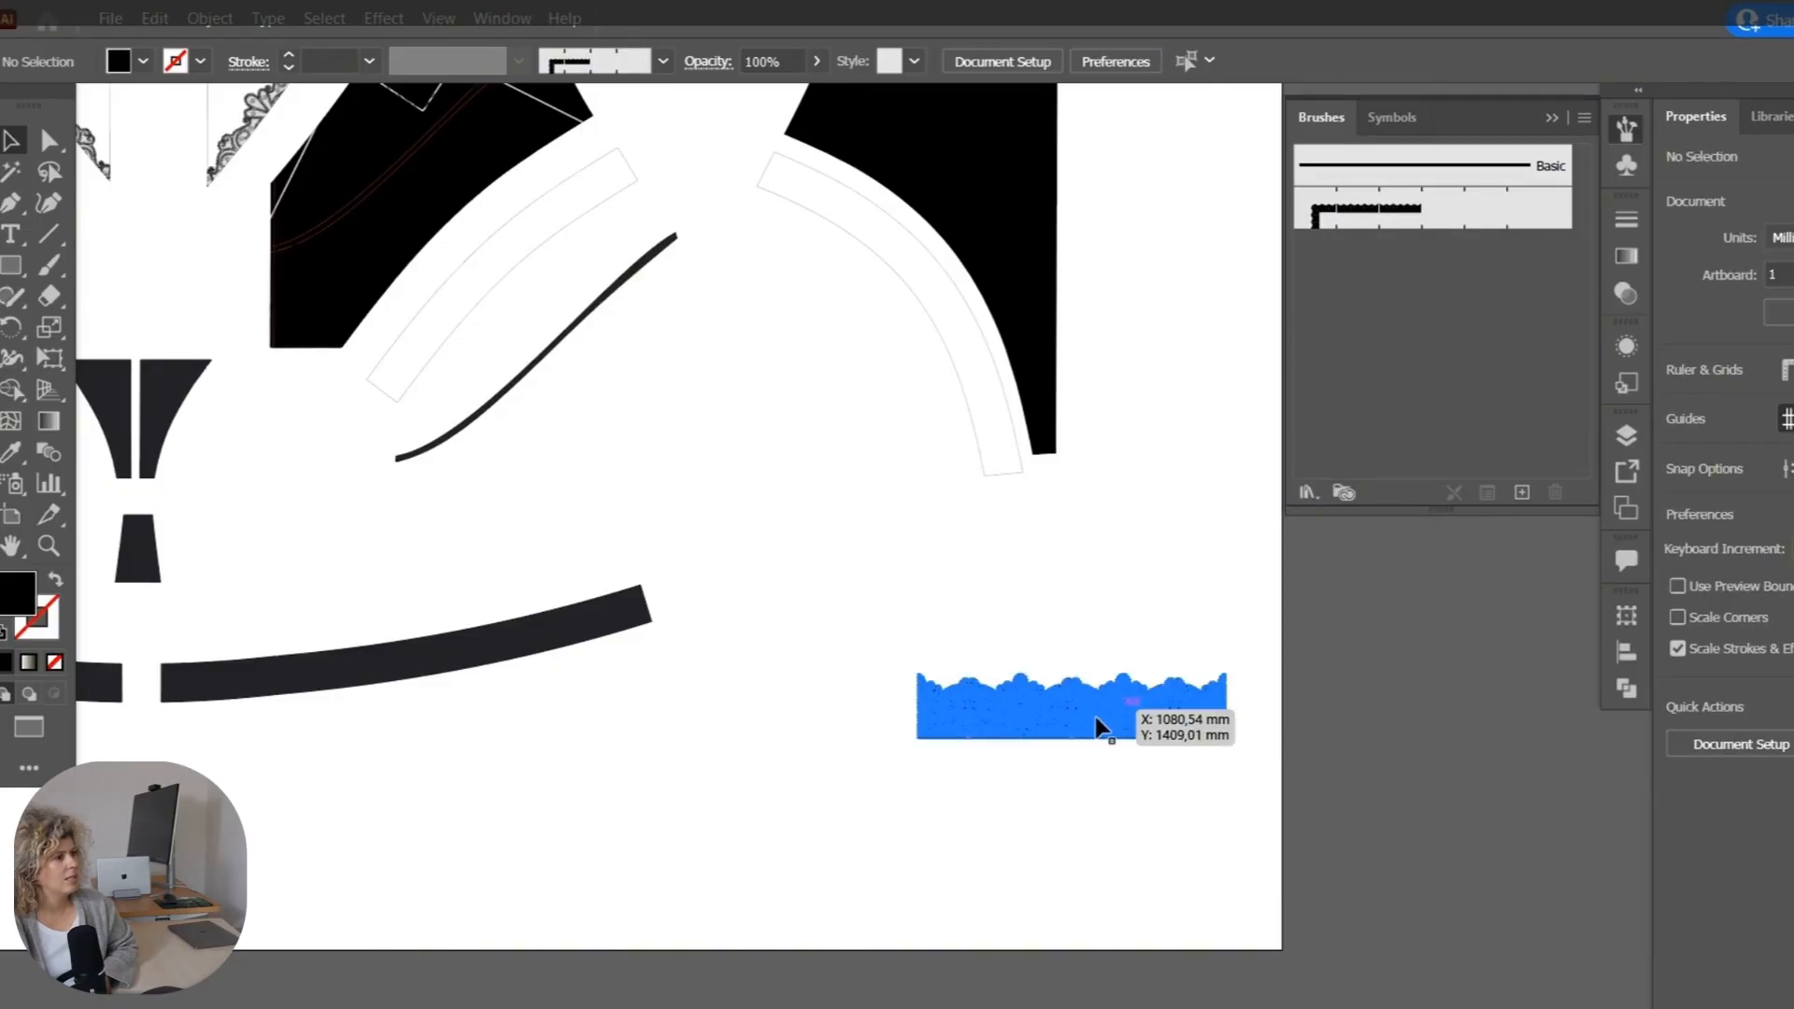
pyautogui.moveTo(1099, 726); pyautogui.dragTo(1456, 273)
pyautogui.press('Return')
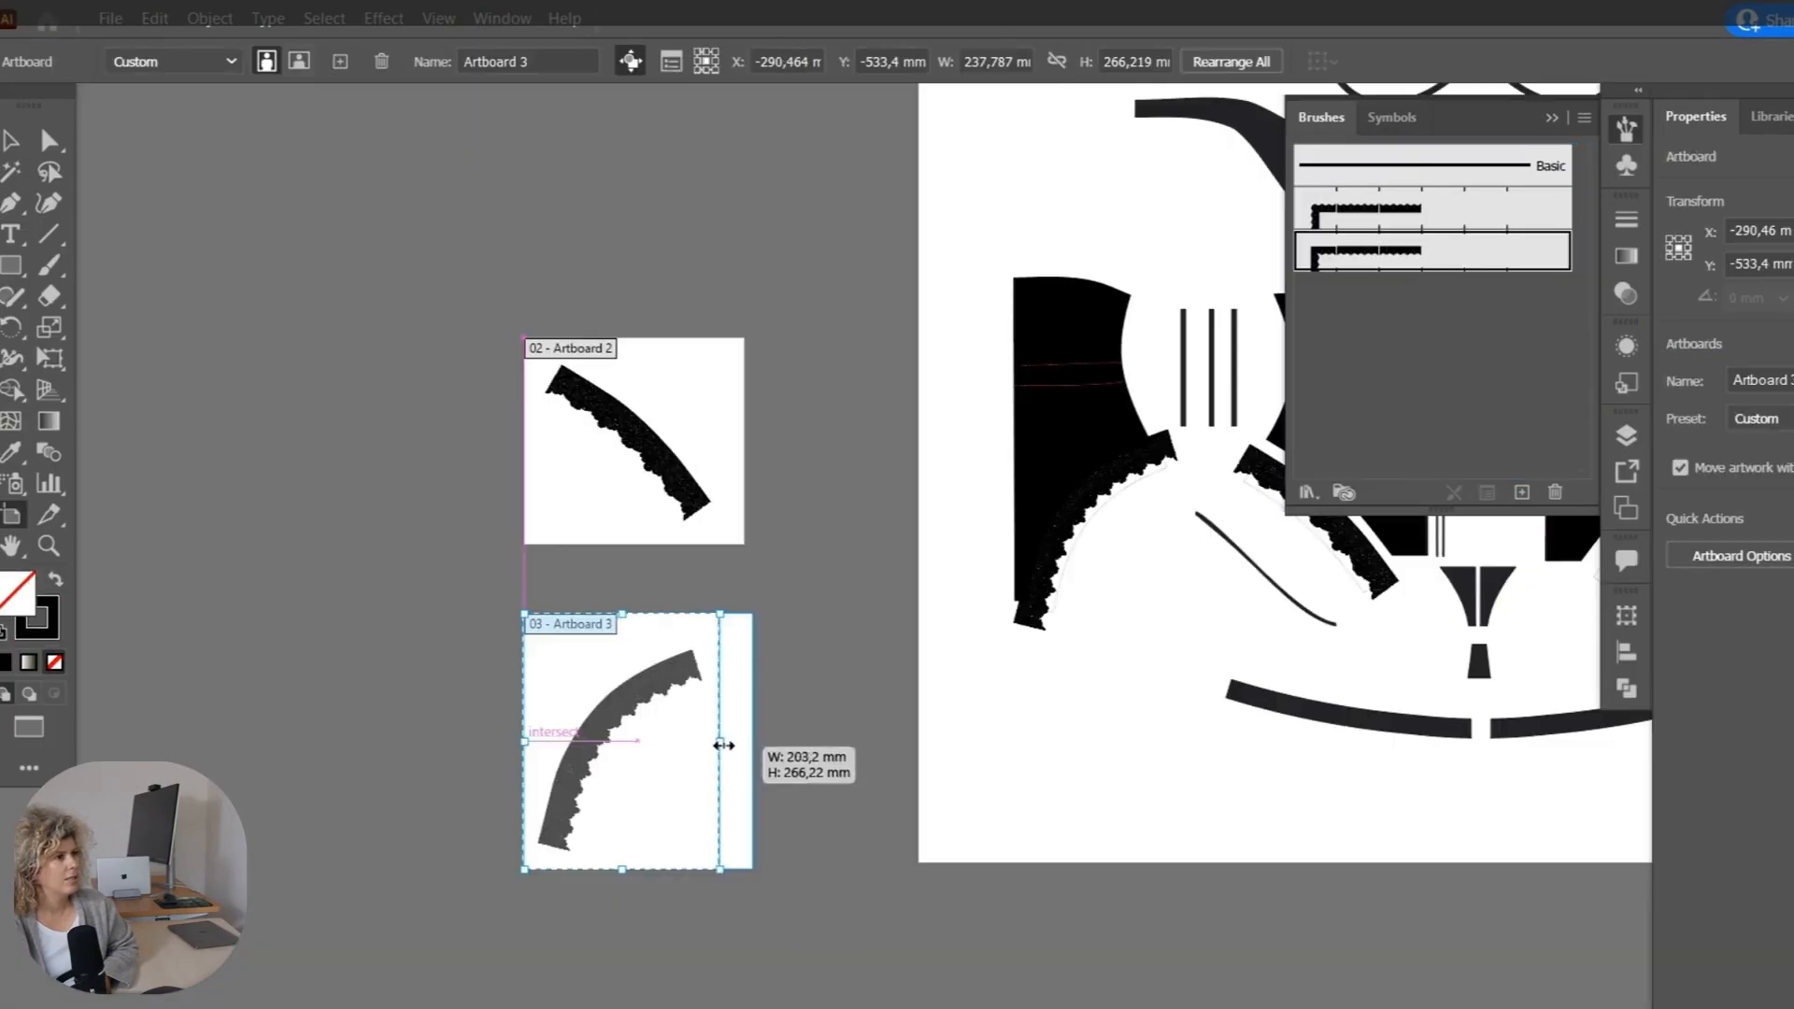
# Trim the artboards around the two leg lace pieces and export them with Export As.
pyautogui.moveTo(722, 741); pyautogui.dragTo(715, 741)
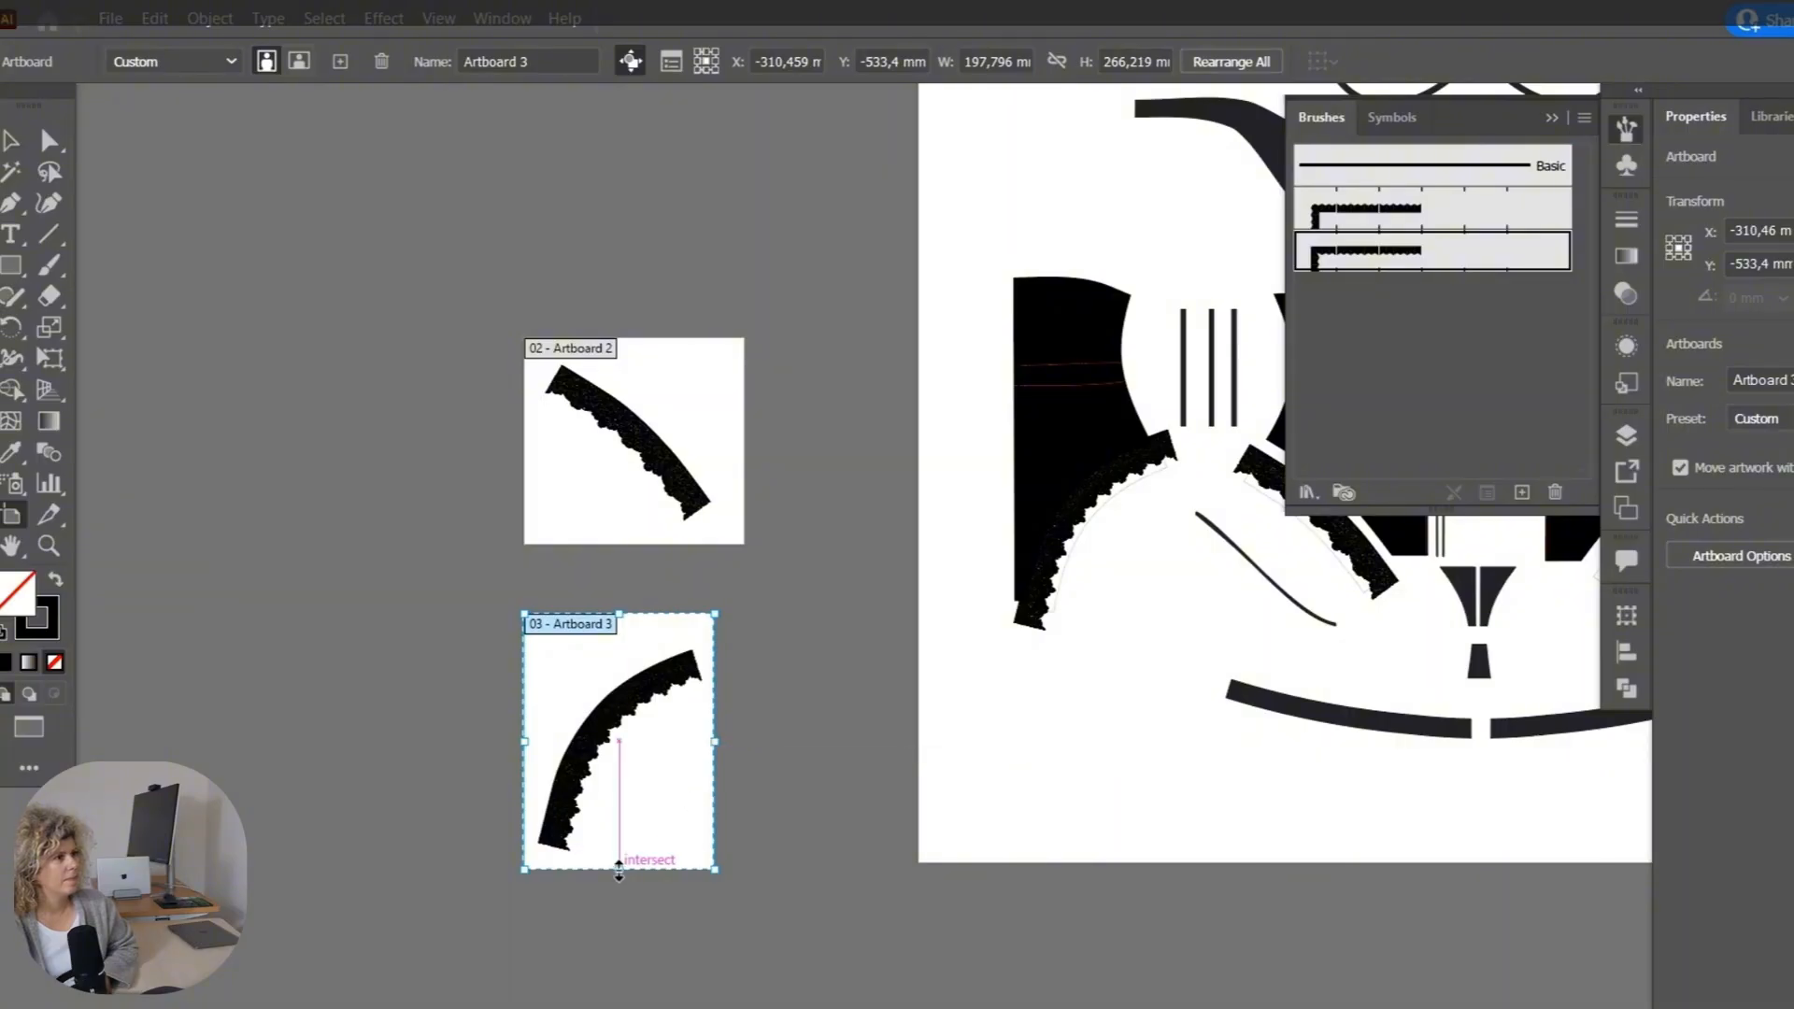
pyautogui.moveTo(619, 871); pyautogui.dragTo(620, 853)
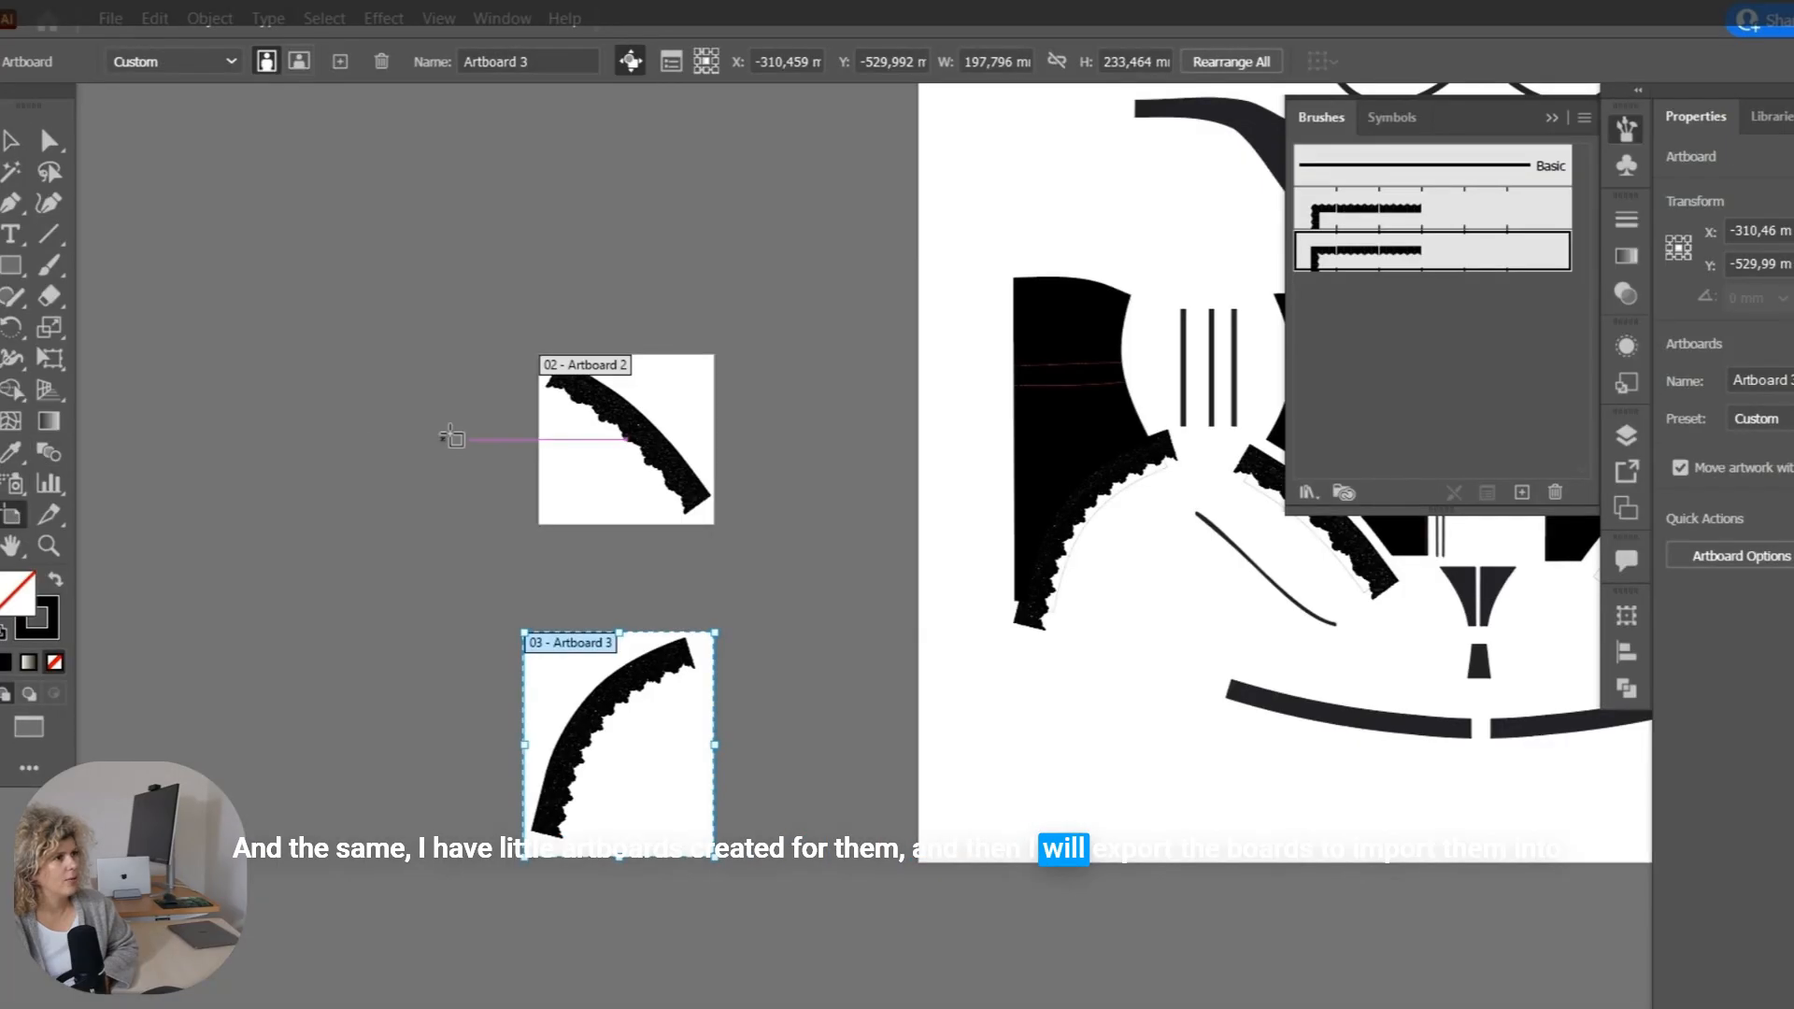
pyautogui.click(110, 19)
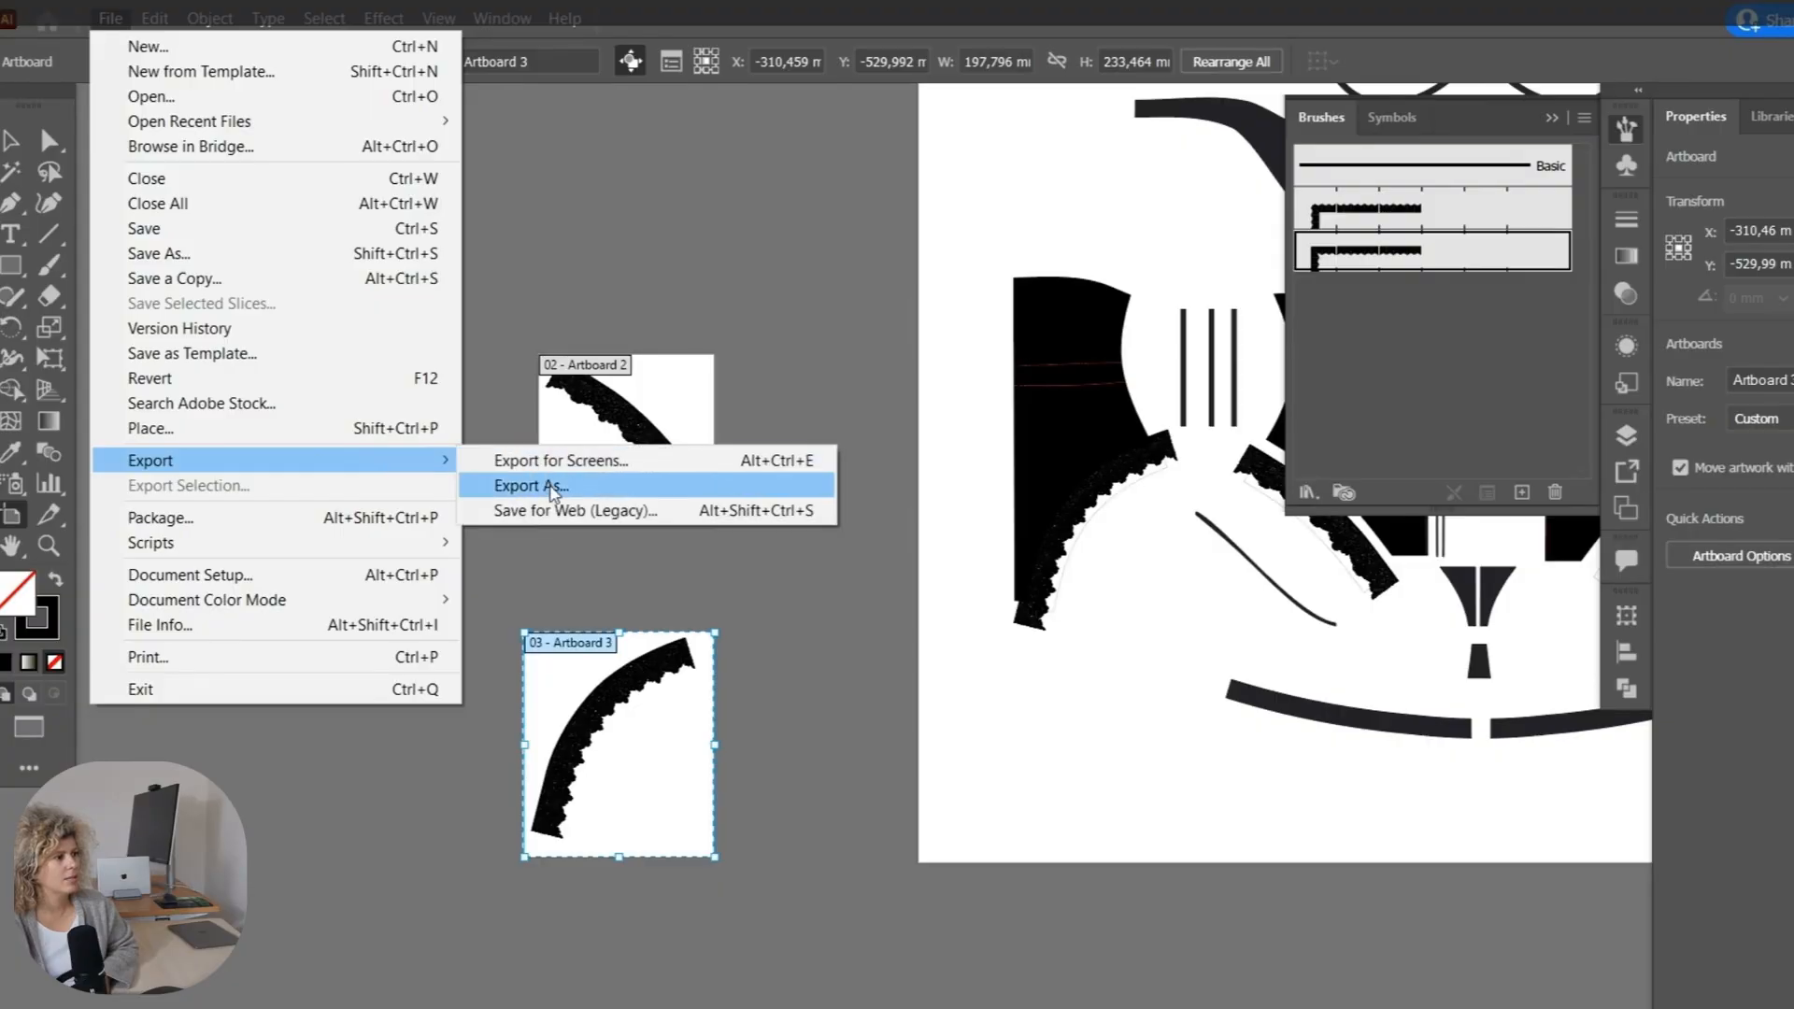
pyautogui.click(554, 486)
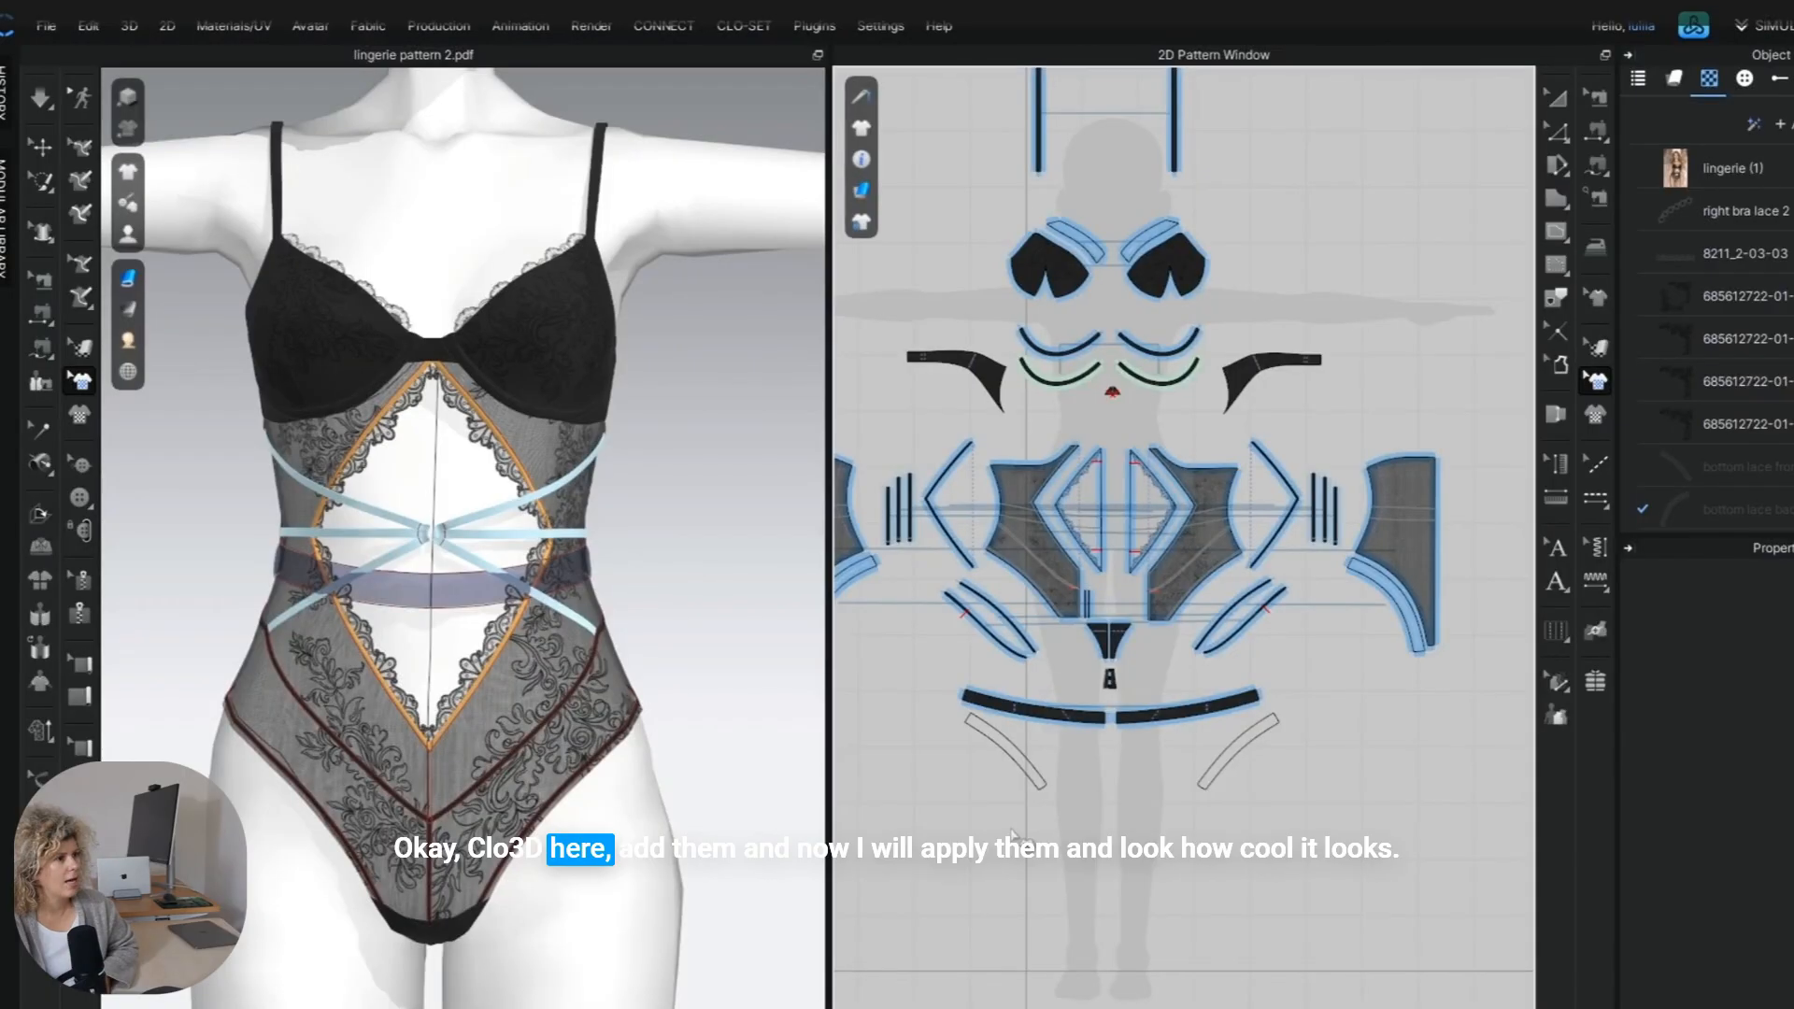
# Switch to CLO 3D, apply the bottom lace front graphic to both front leg bands and align it with their curved edges.
pyautogui.scroll(3, 1012, 834)
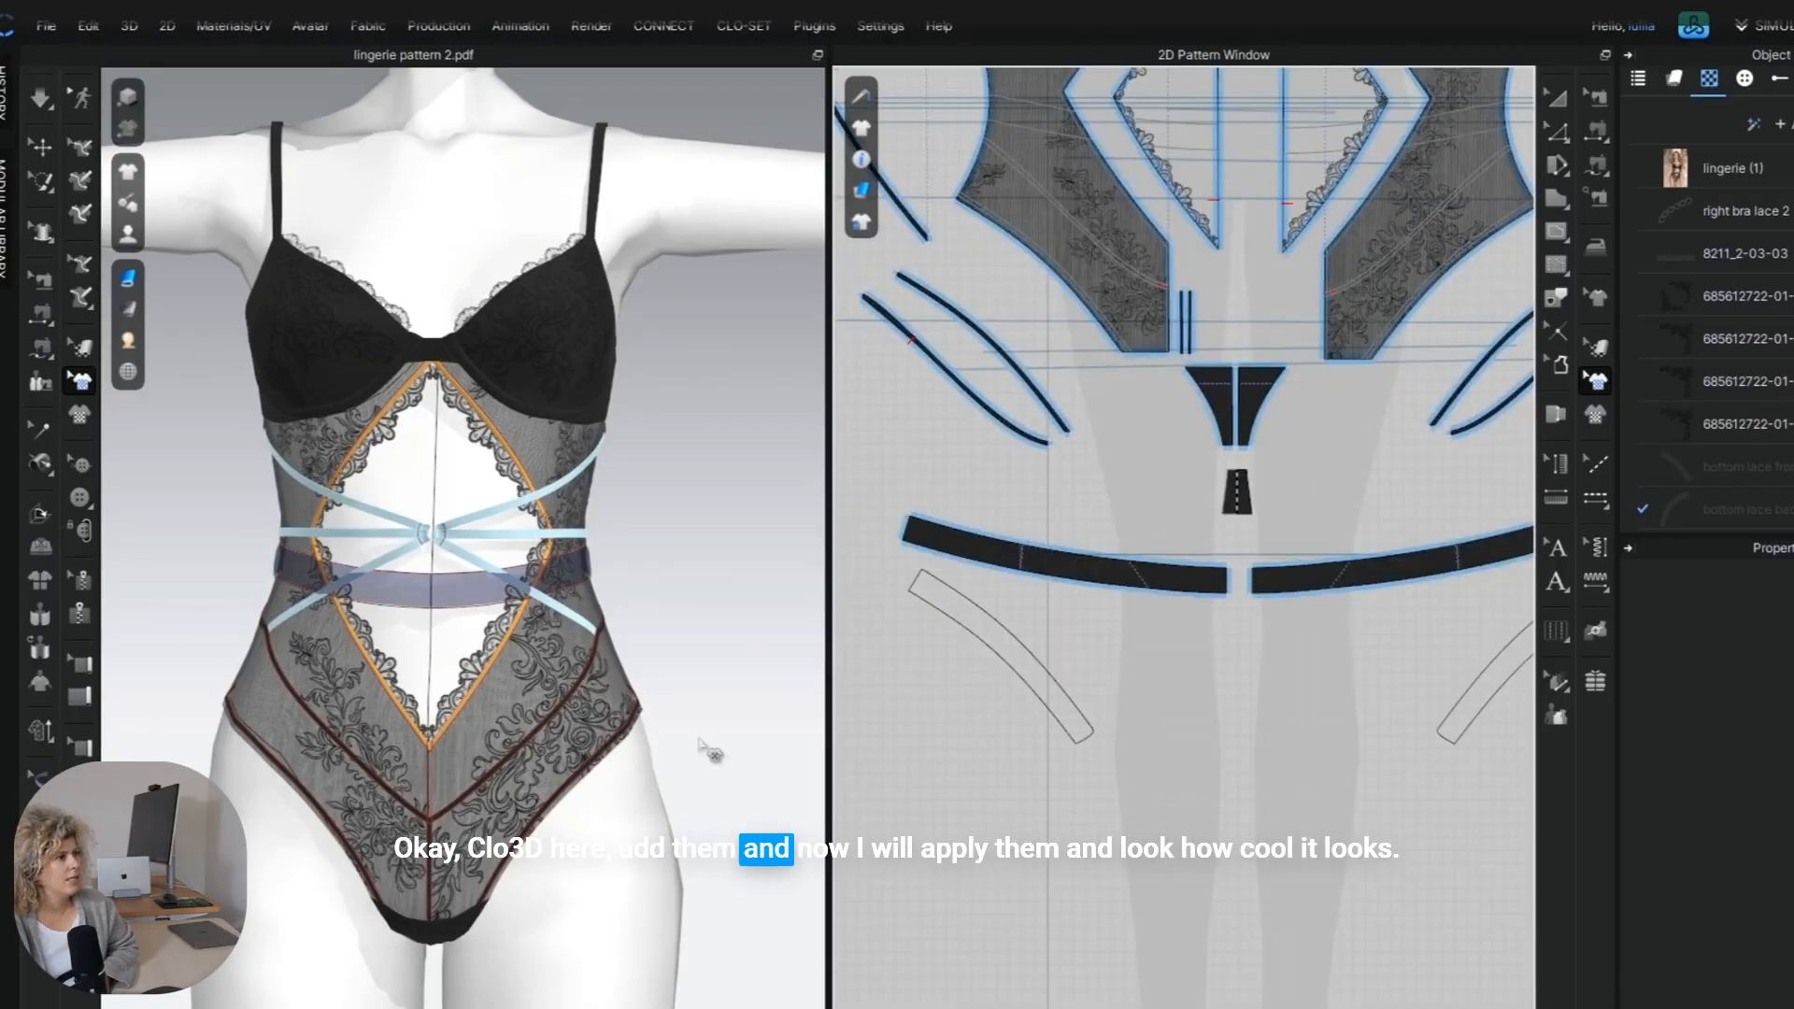
pyautogui.doubleClick(1726, 469)
pyautogui.scroll(2, 1306, 794)
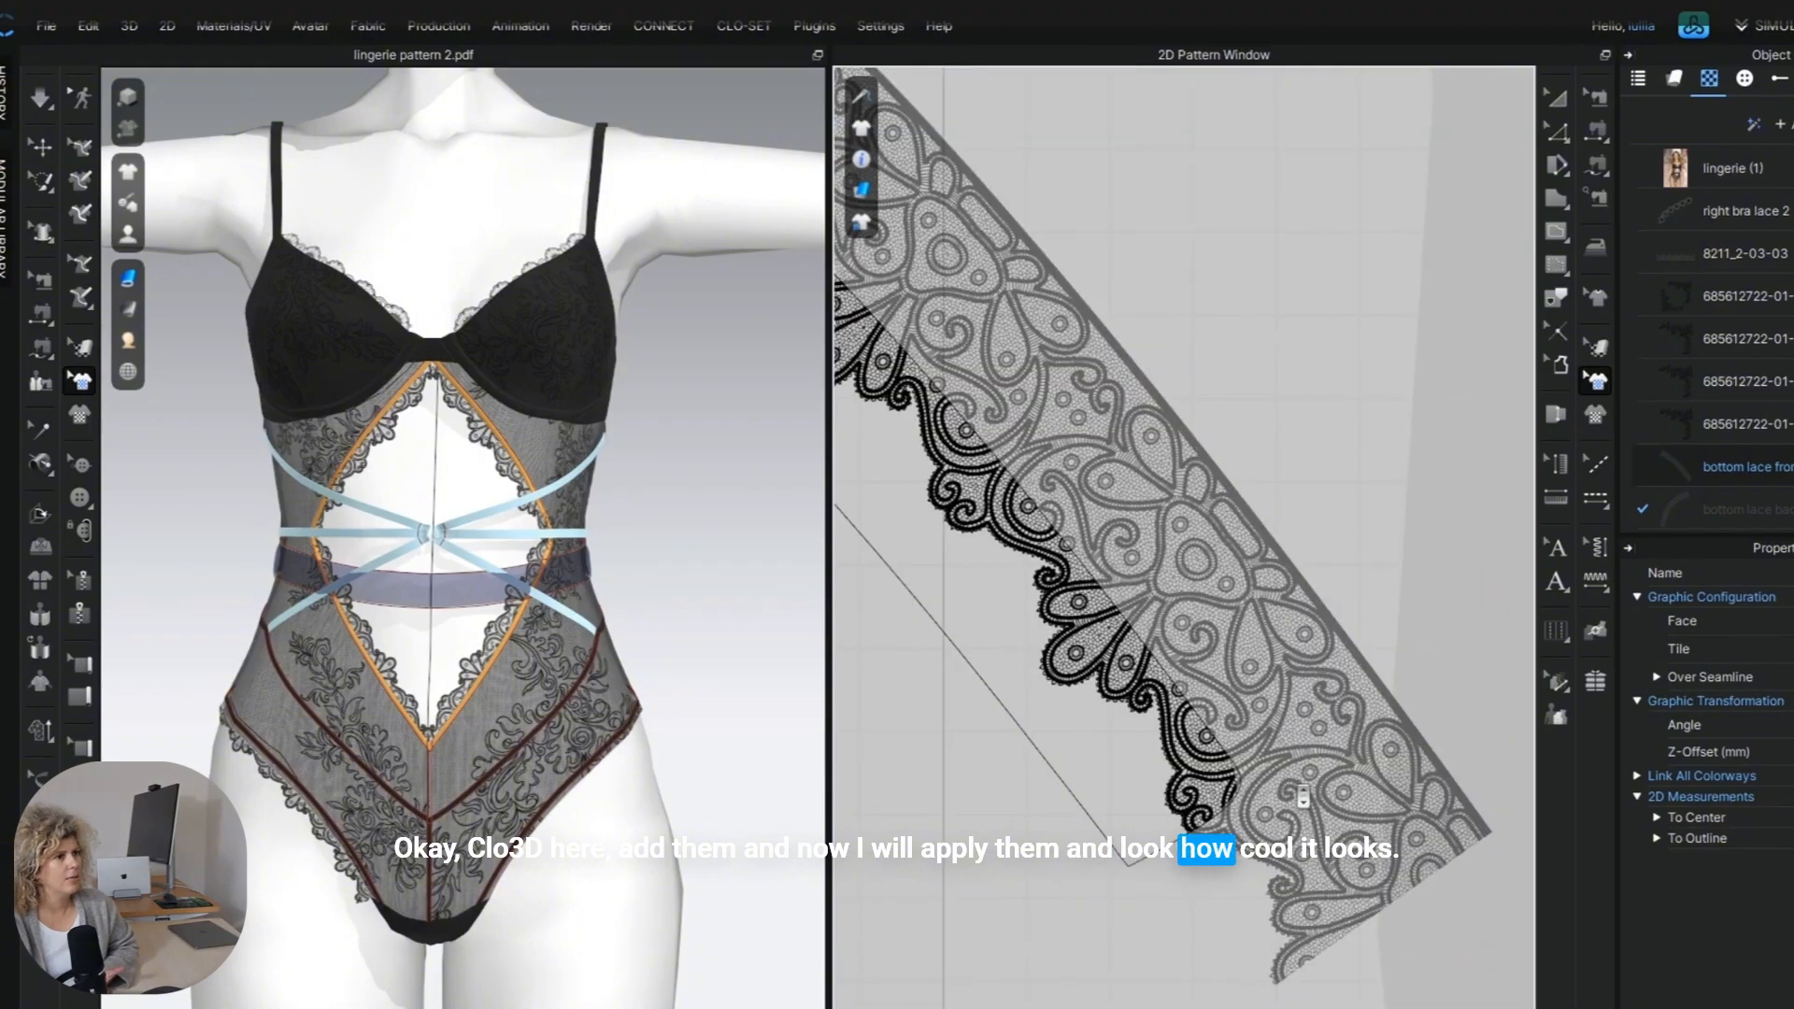
pyautogui.scroll(2, 1308, 813)
pyautogui.scroll(-4, 1308, 834)
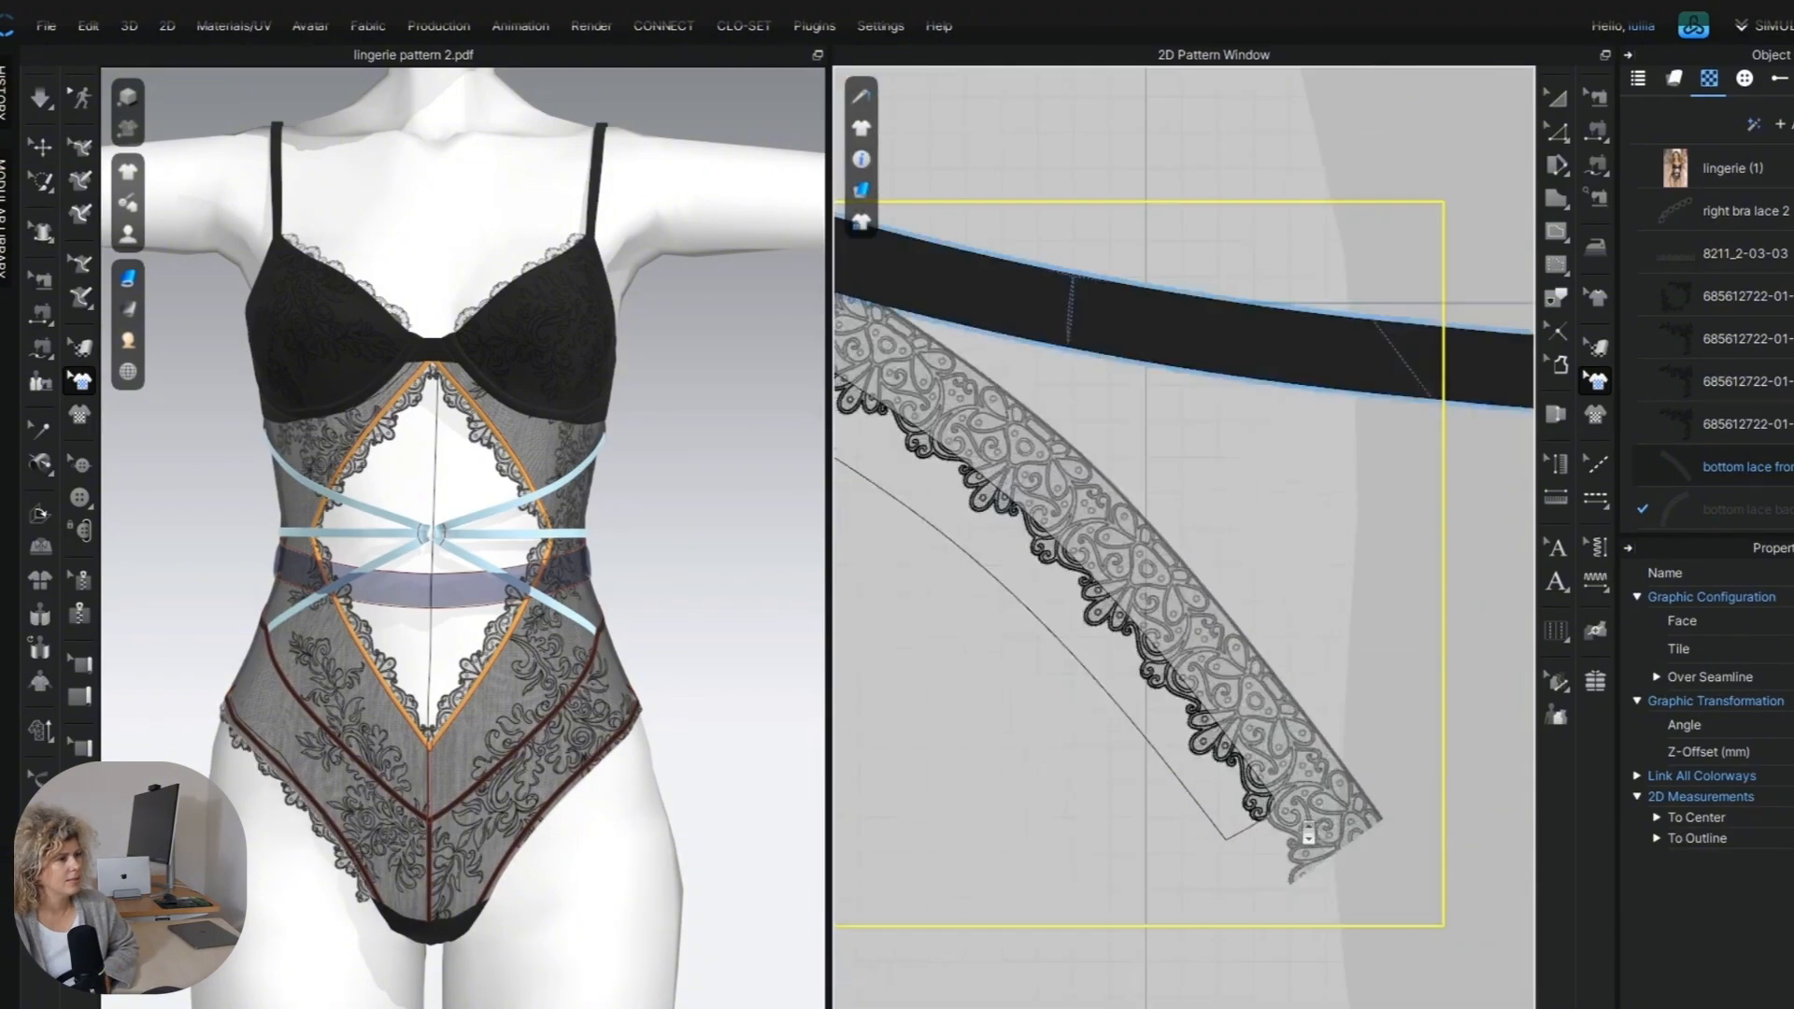
pyautogui.scroll(2, 1261, 818)
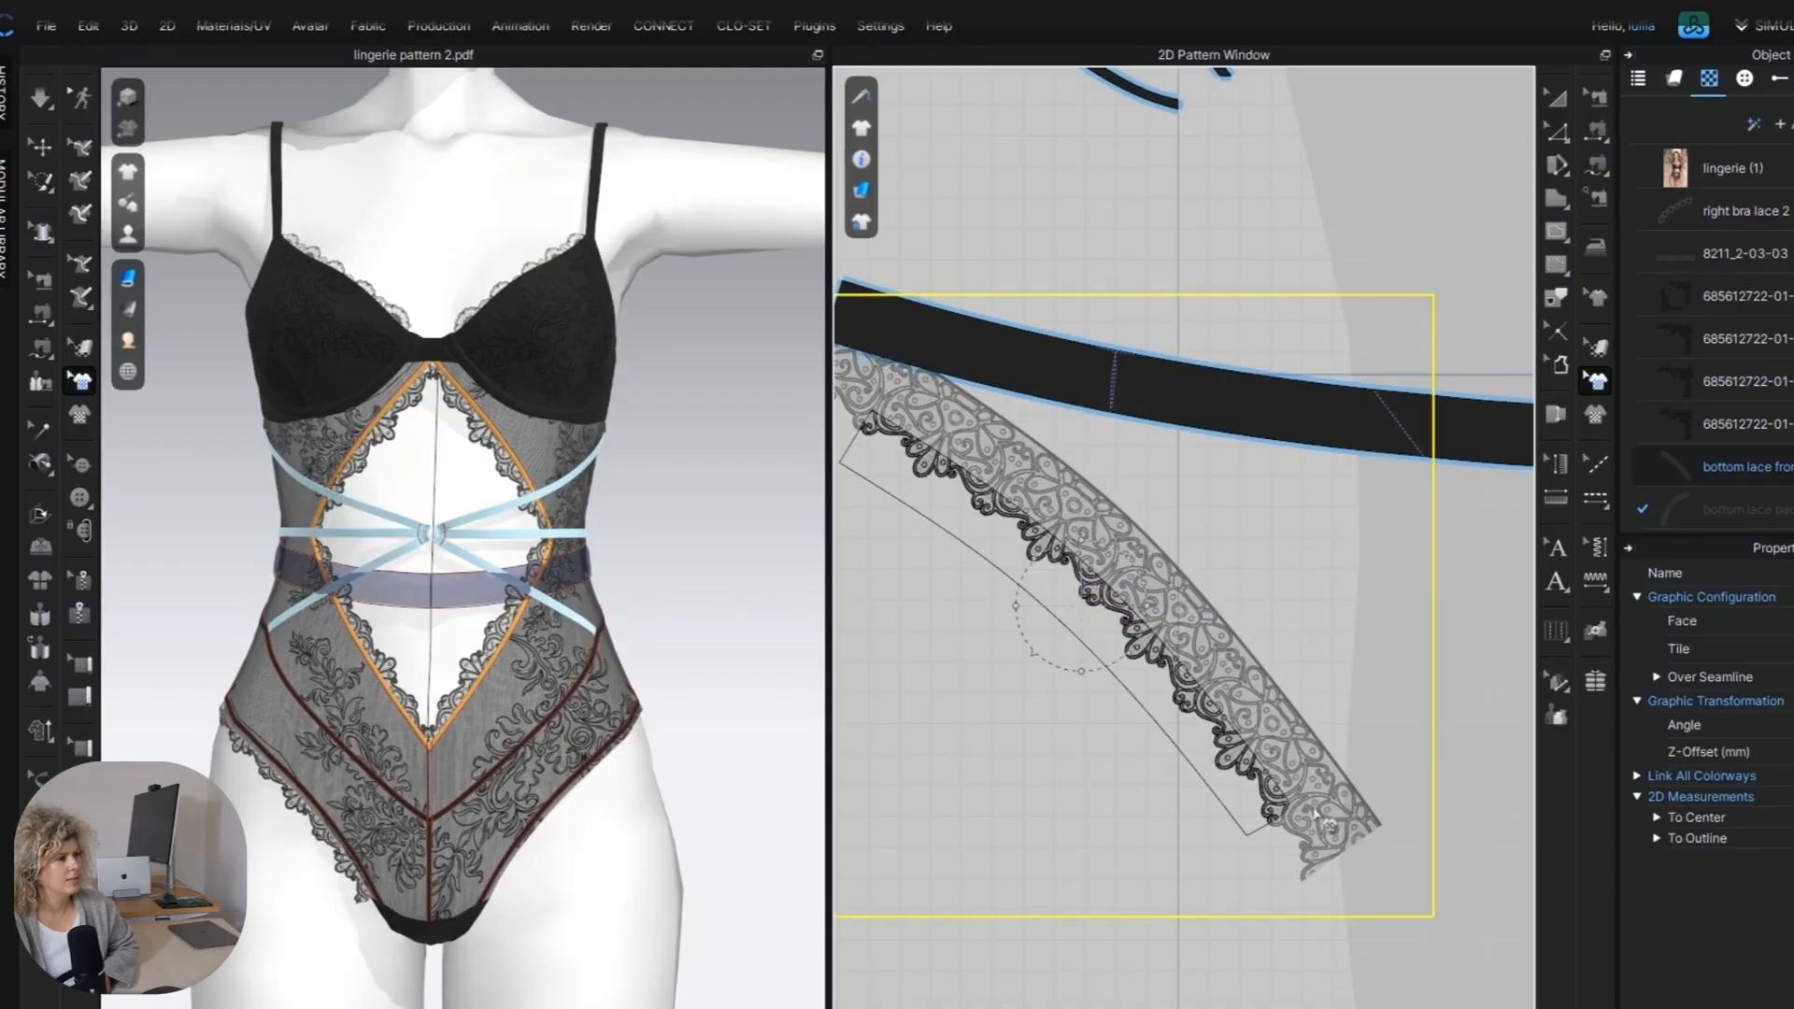
pyautogui.moveTo(1335, 826); pyautogui.dragTo(1338, 829)
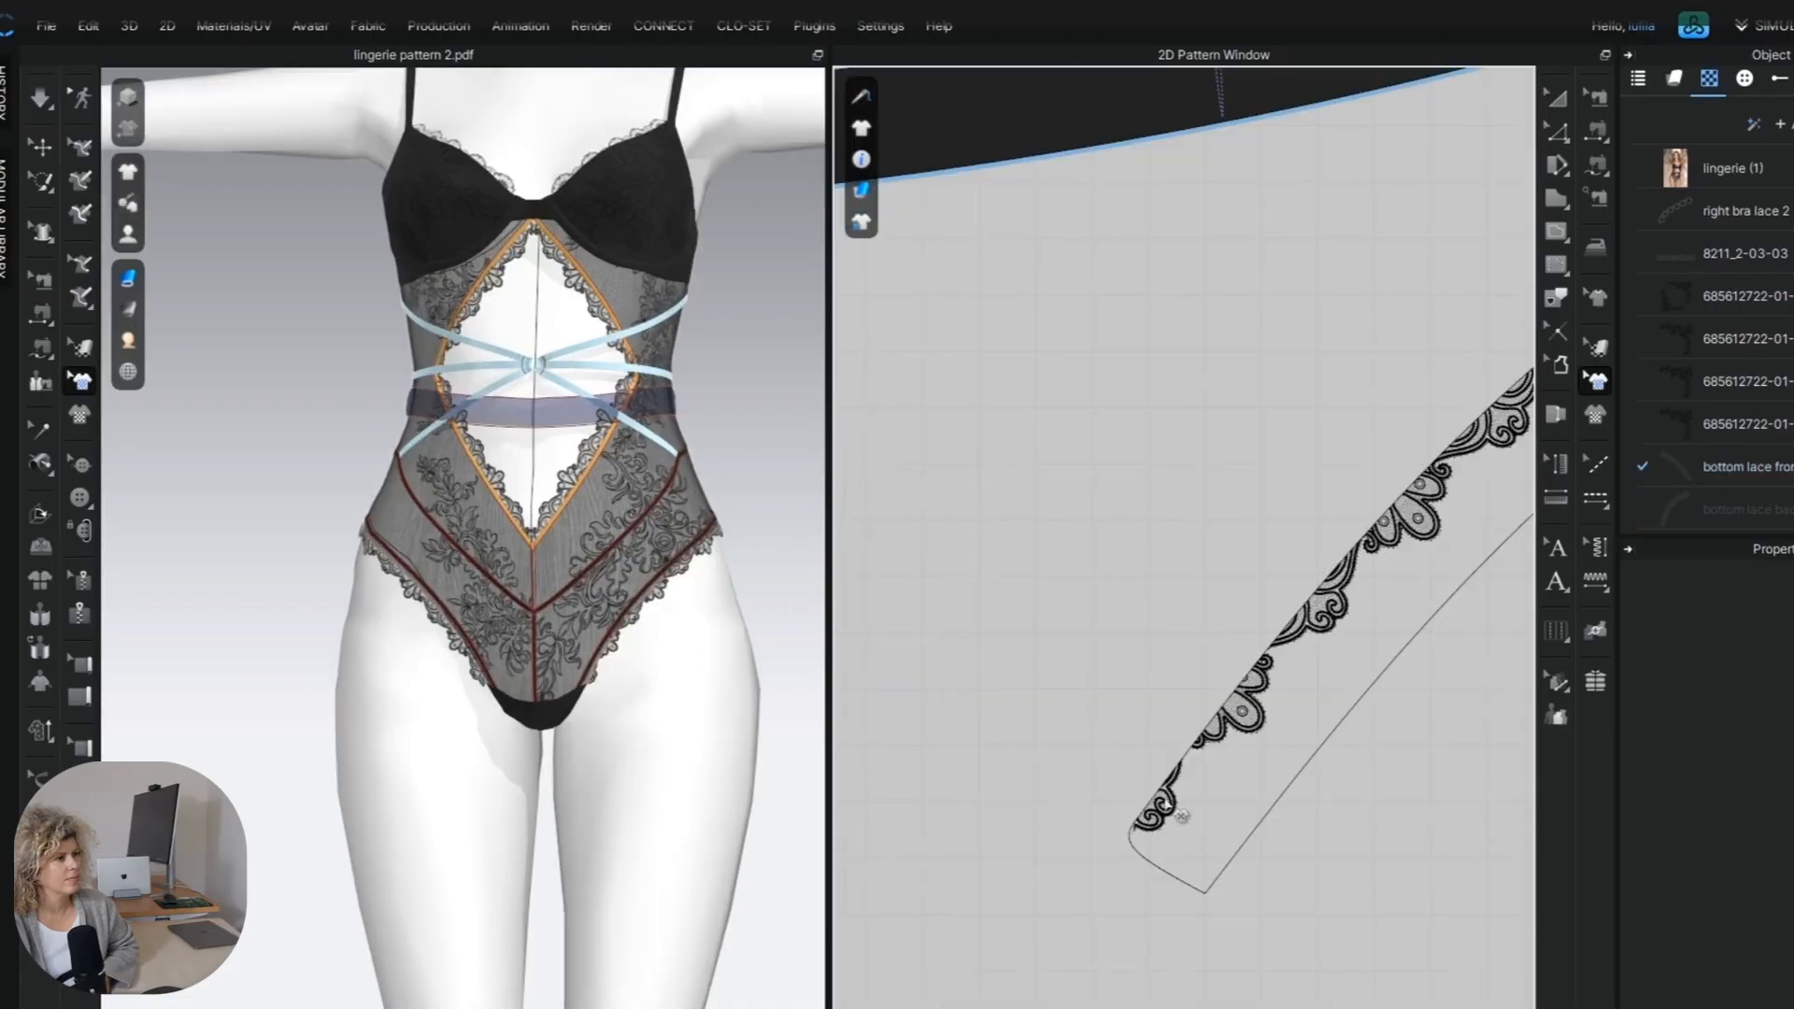
pyautogui.scroll(3, 1188, 817)
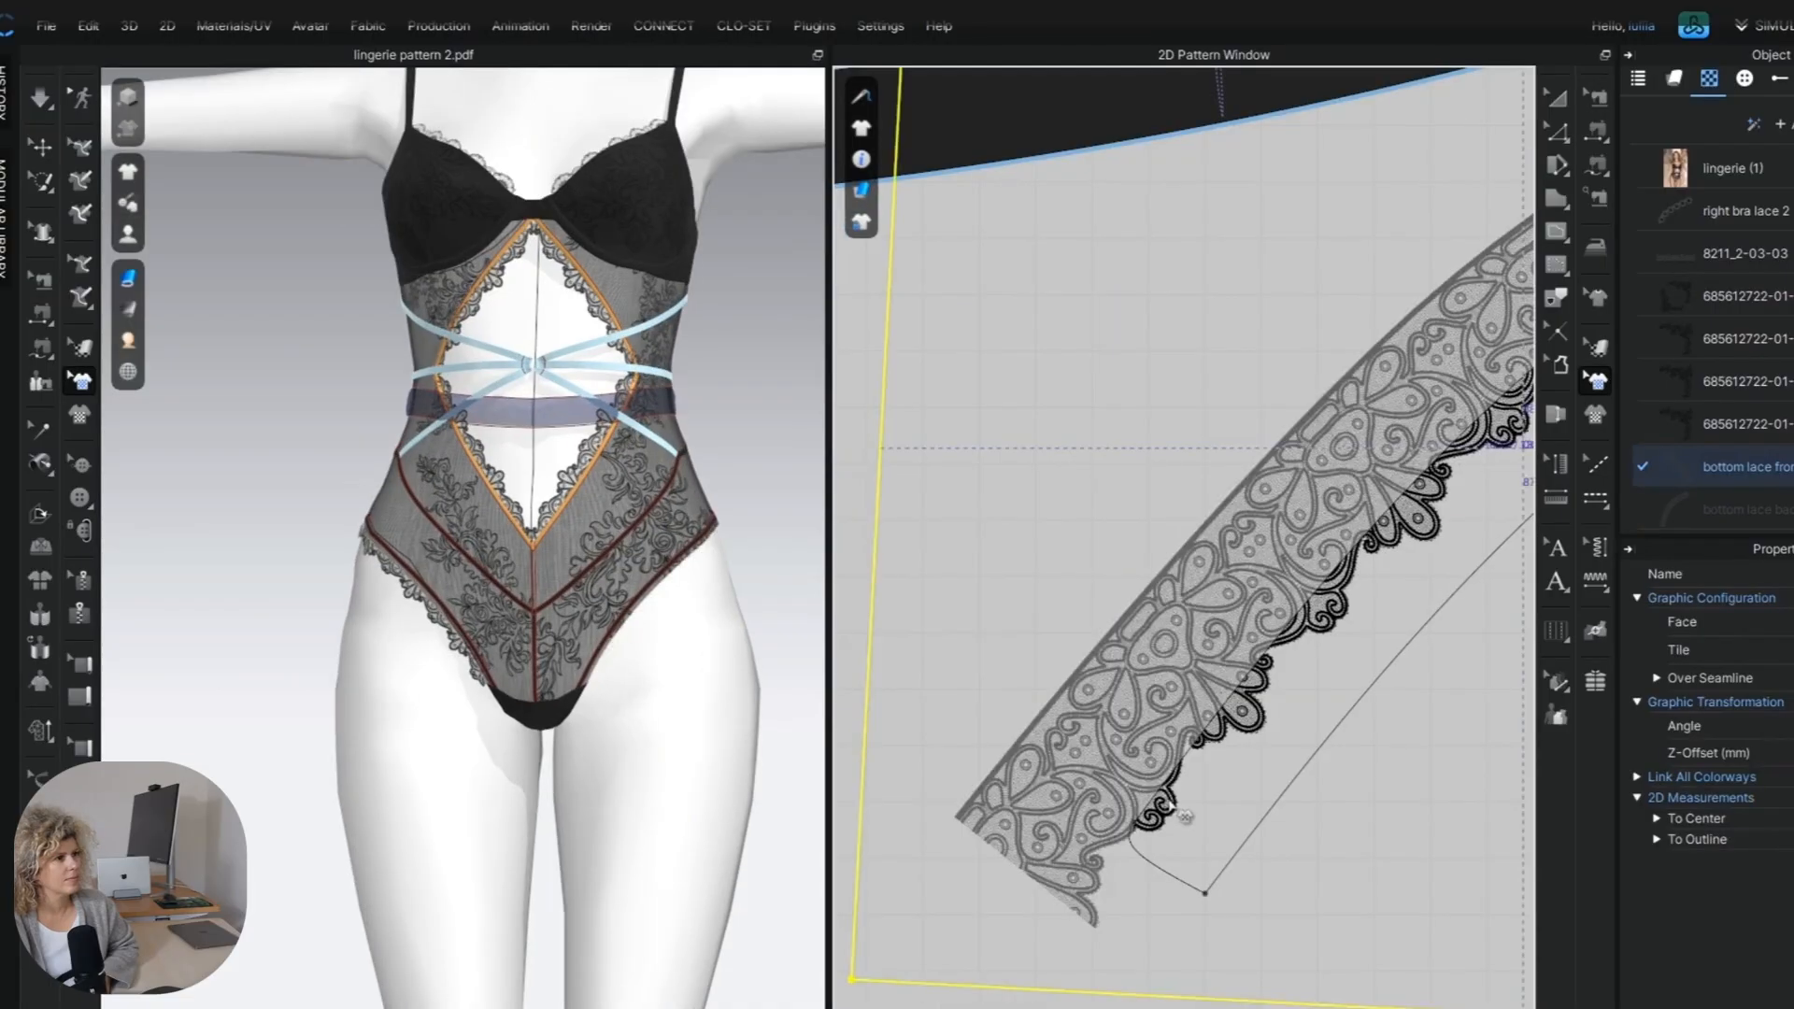
pyautogui.scroll(1, 1185, 815)
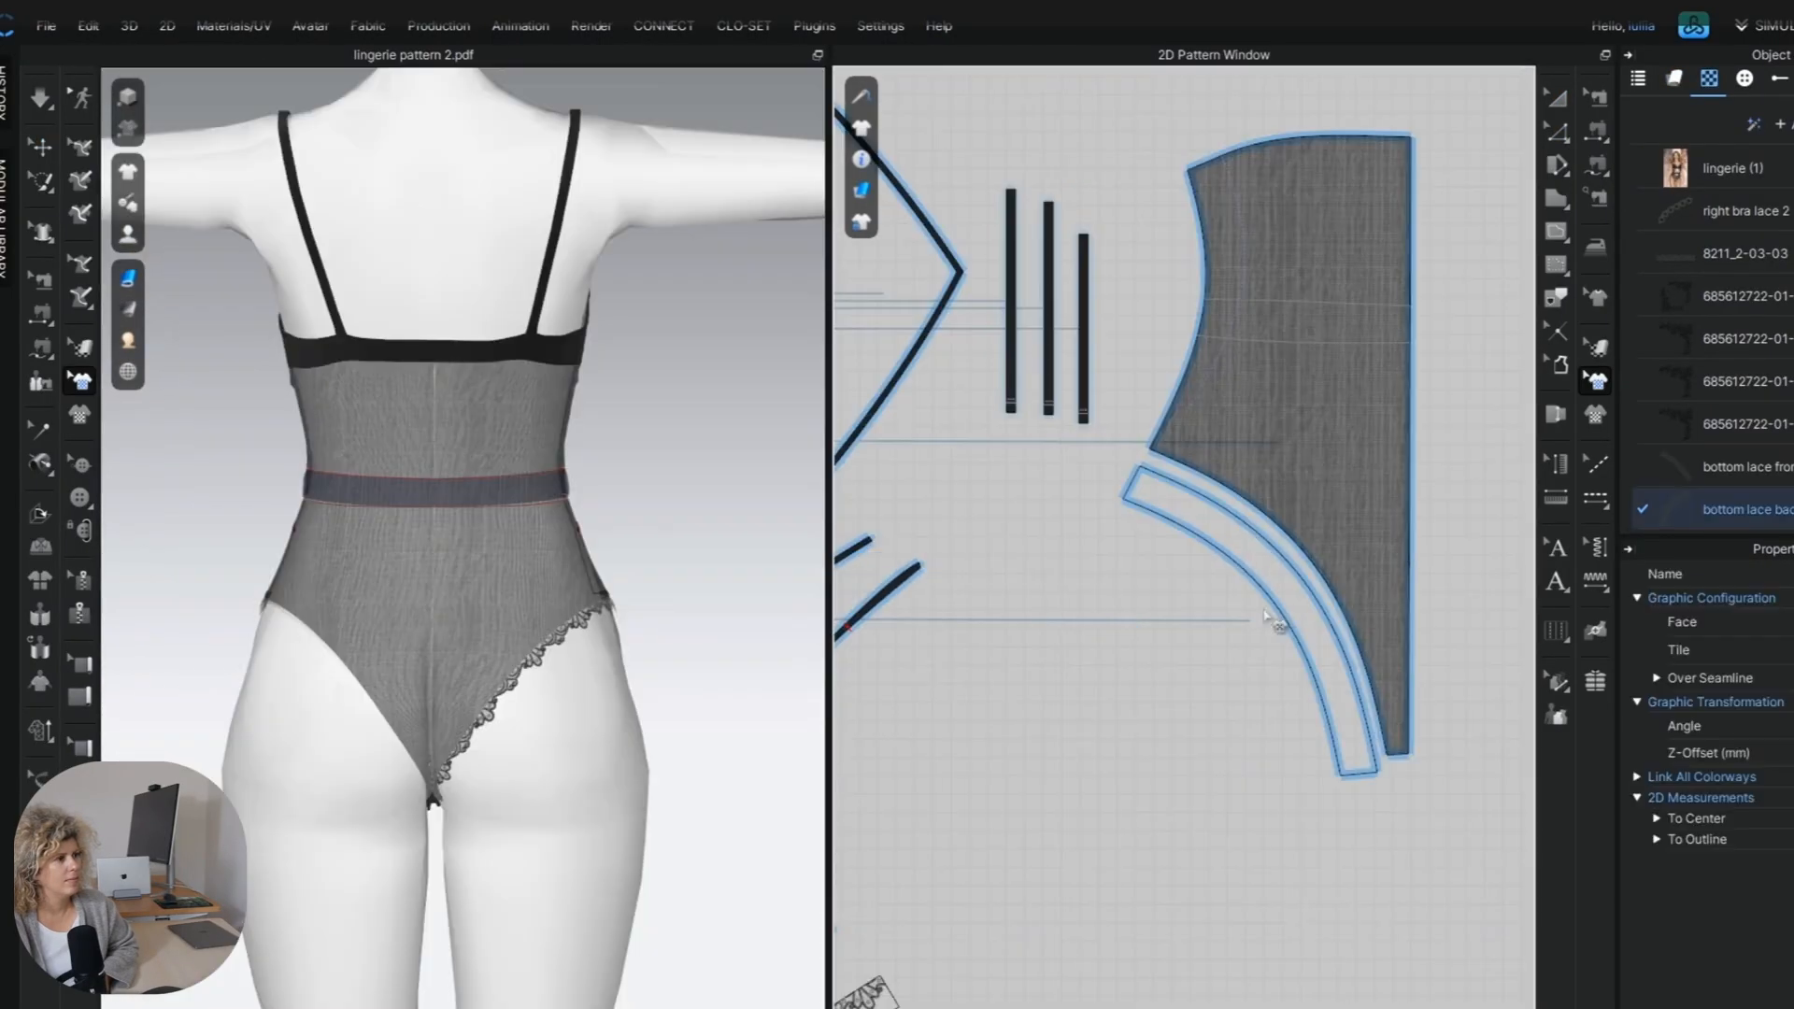
# Apply the bottom lace back graphic to both back leg bands, scaling and positioning it to follow the band curves.
pyautogui.scroll(-10, 1265, 616)
pyautogui.moveTo(962, 643); pyautogui.dragTo(1023, 622, button='middle')
pyautogui.scroll(2, 1023, 621)
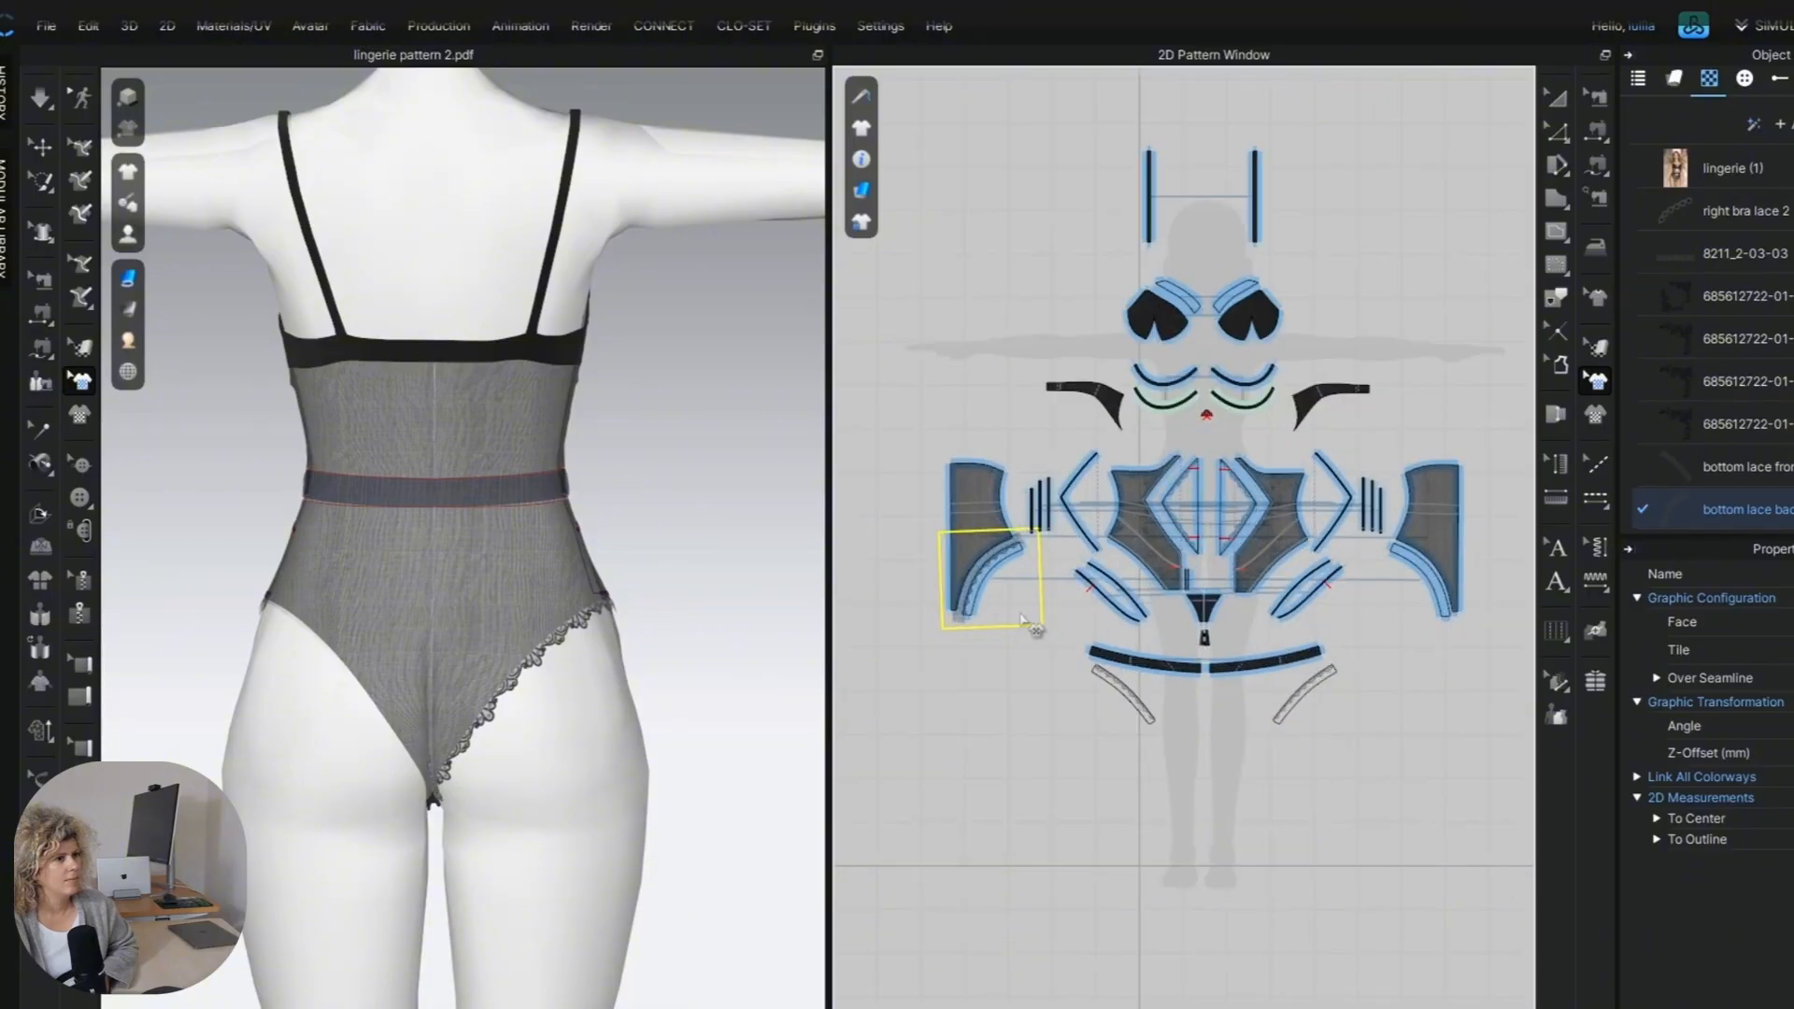
pyautogui.hotkey('ctrl', 'r')
pyautogui.scroll(5, 1452, 594)
pyautogui.moveTo(1452, 594); pyautogui.dragTo(1291, 603, button='middle')
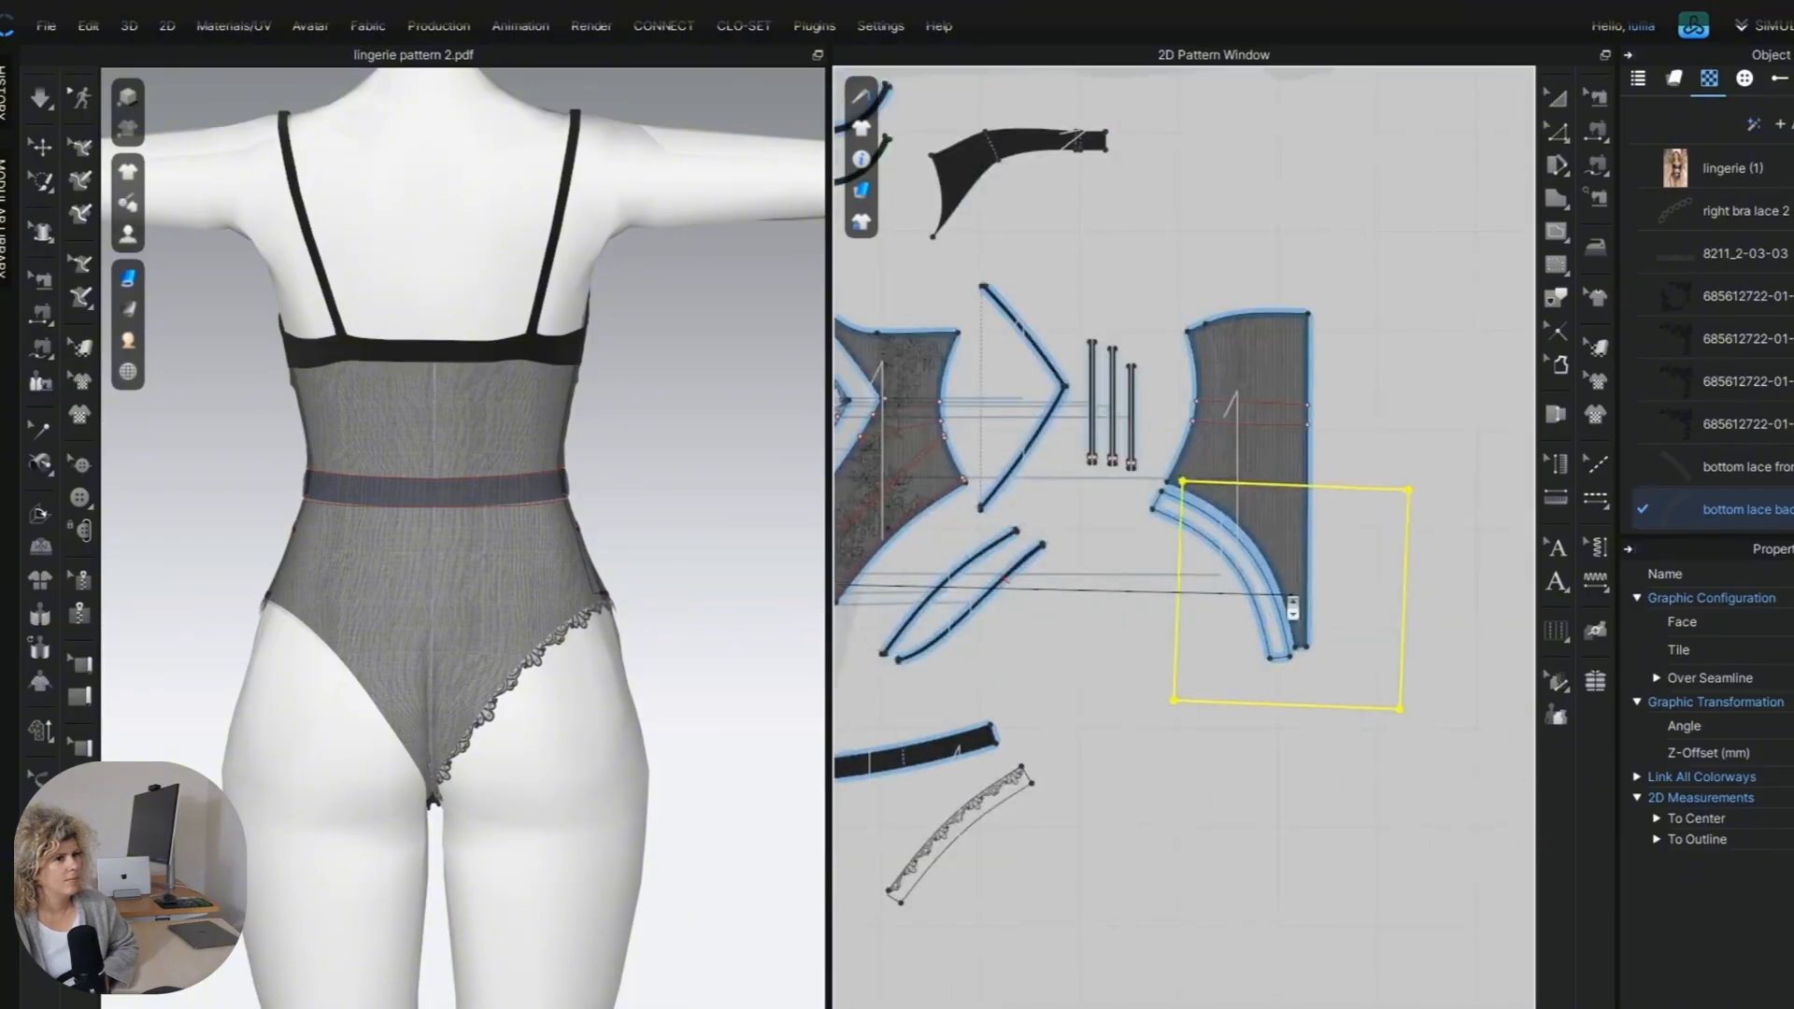
pyautogui.click(1249, 579)
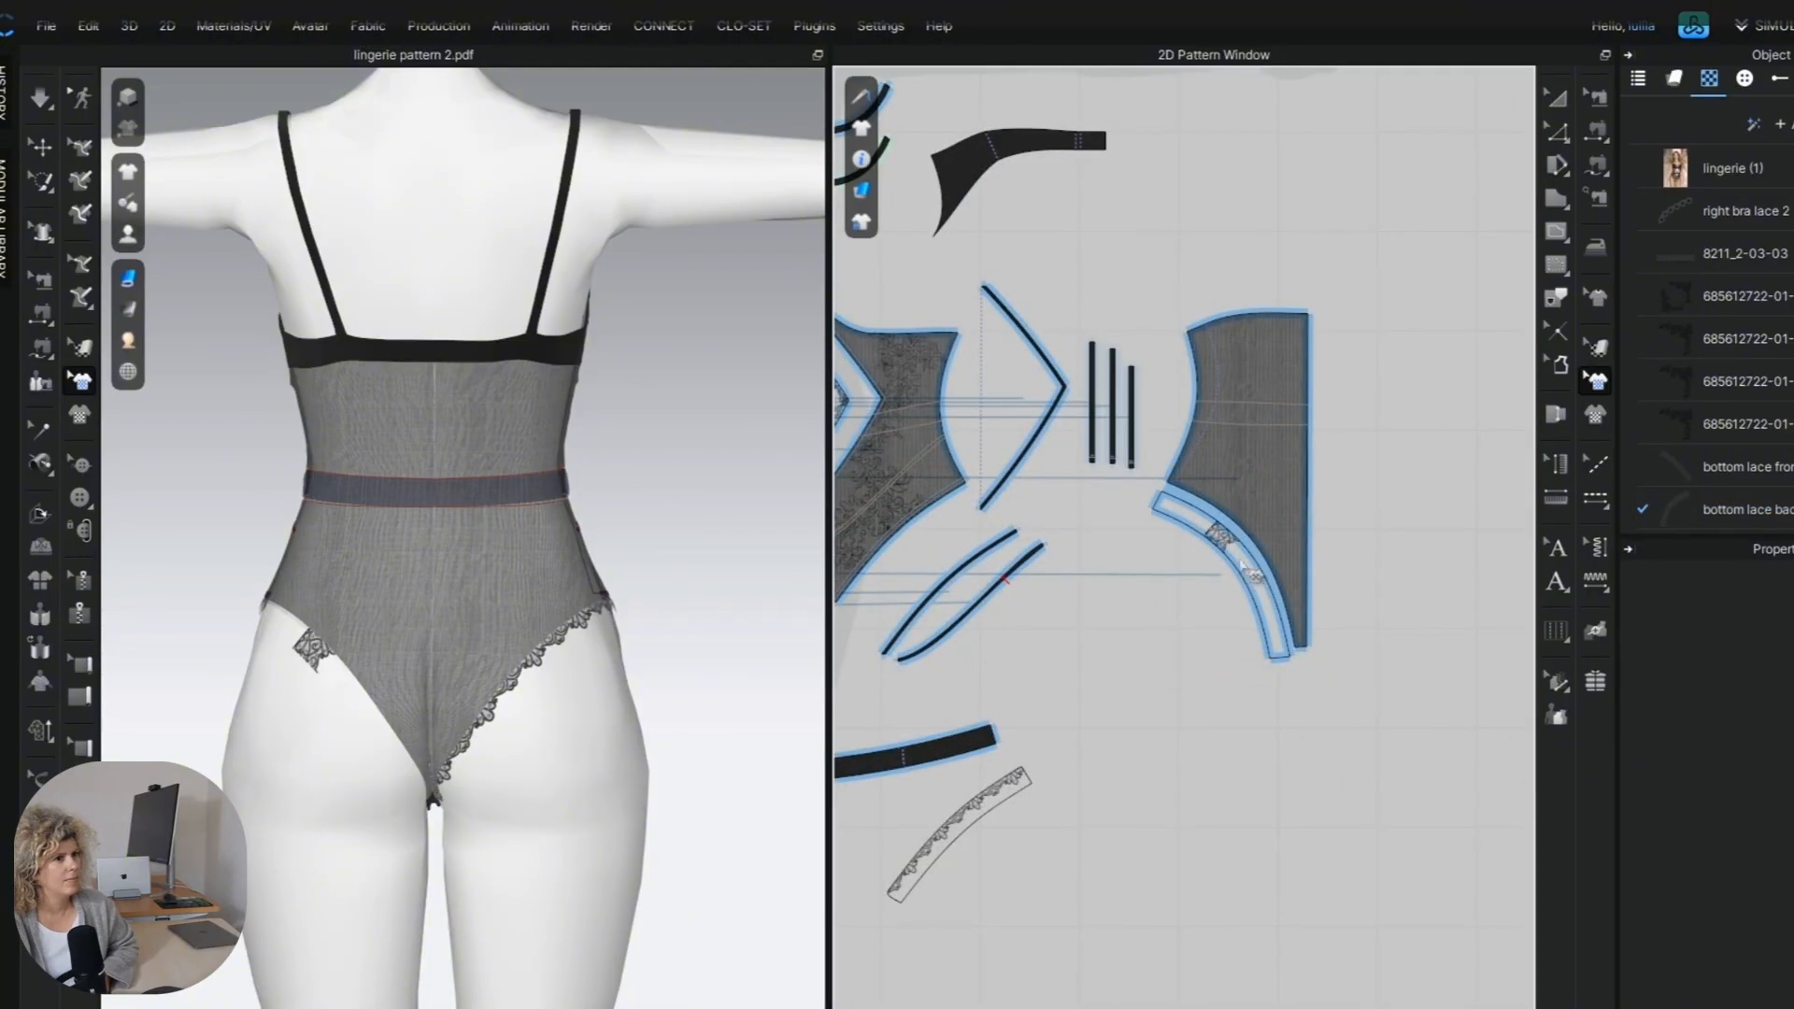
pyautogui.moveTo(1216, 536); pyautogui.dragTo(1163, 549)
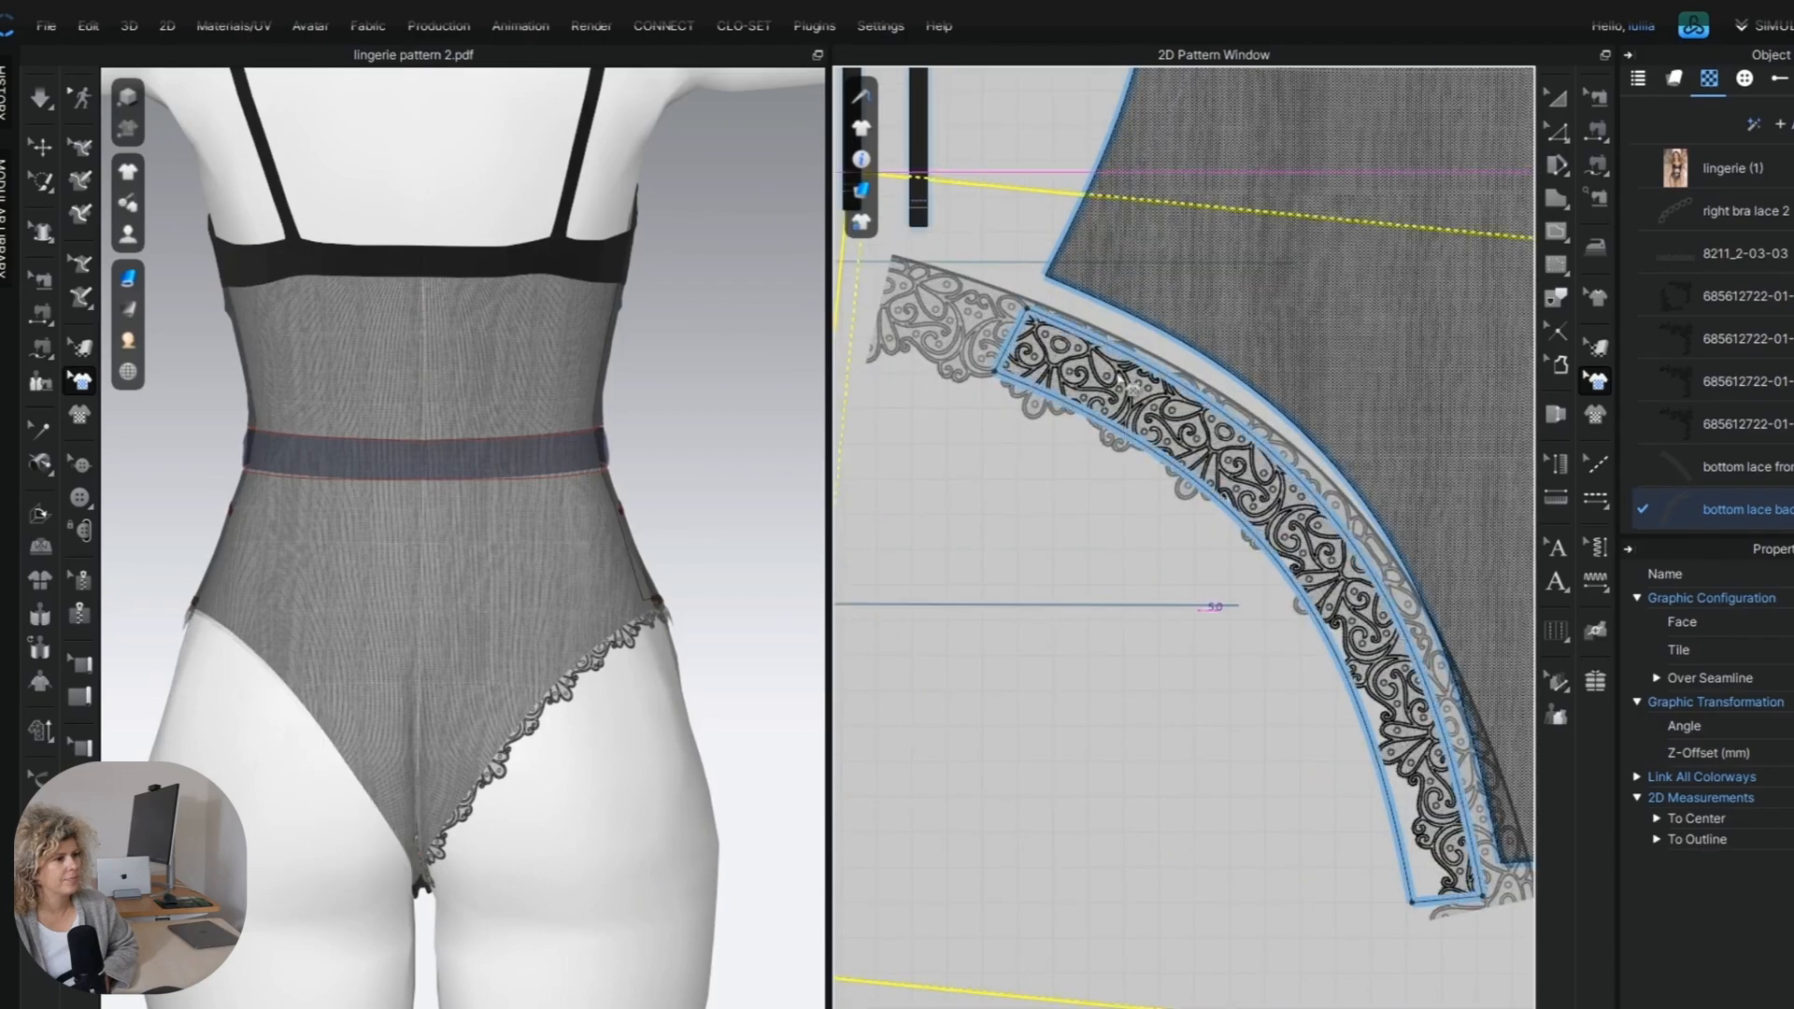
pyautogui.moveTo(1088, 409); pyautogui.dragTo(1158, 379)
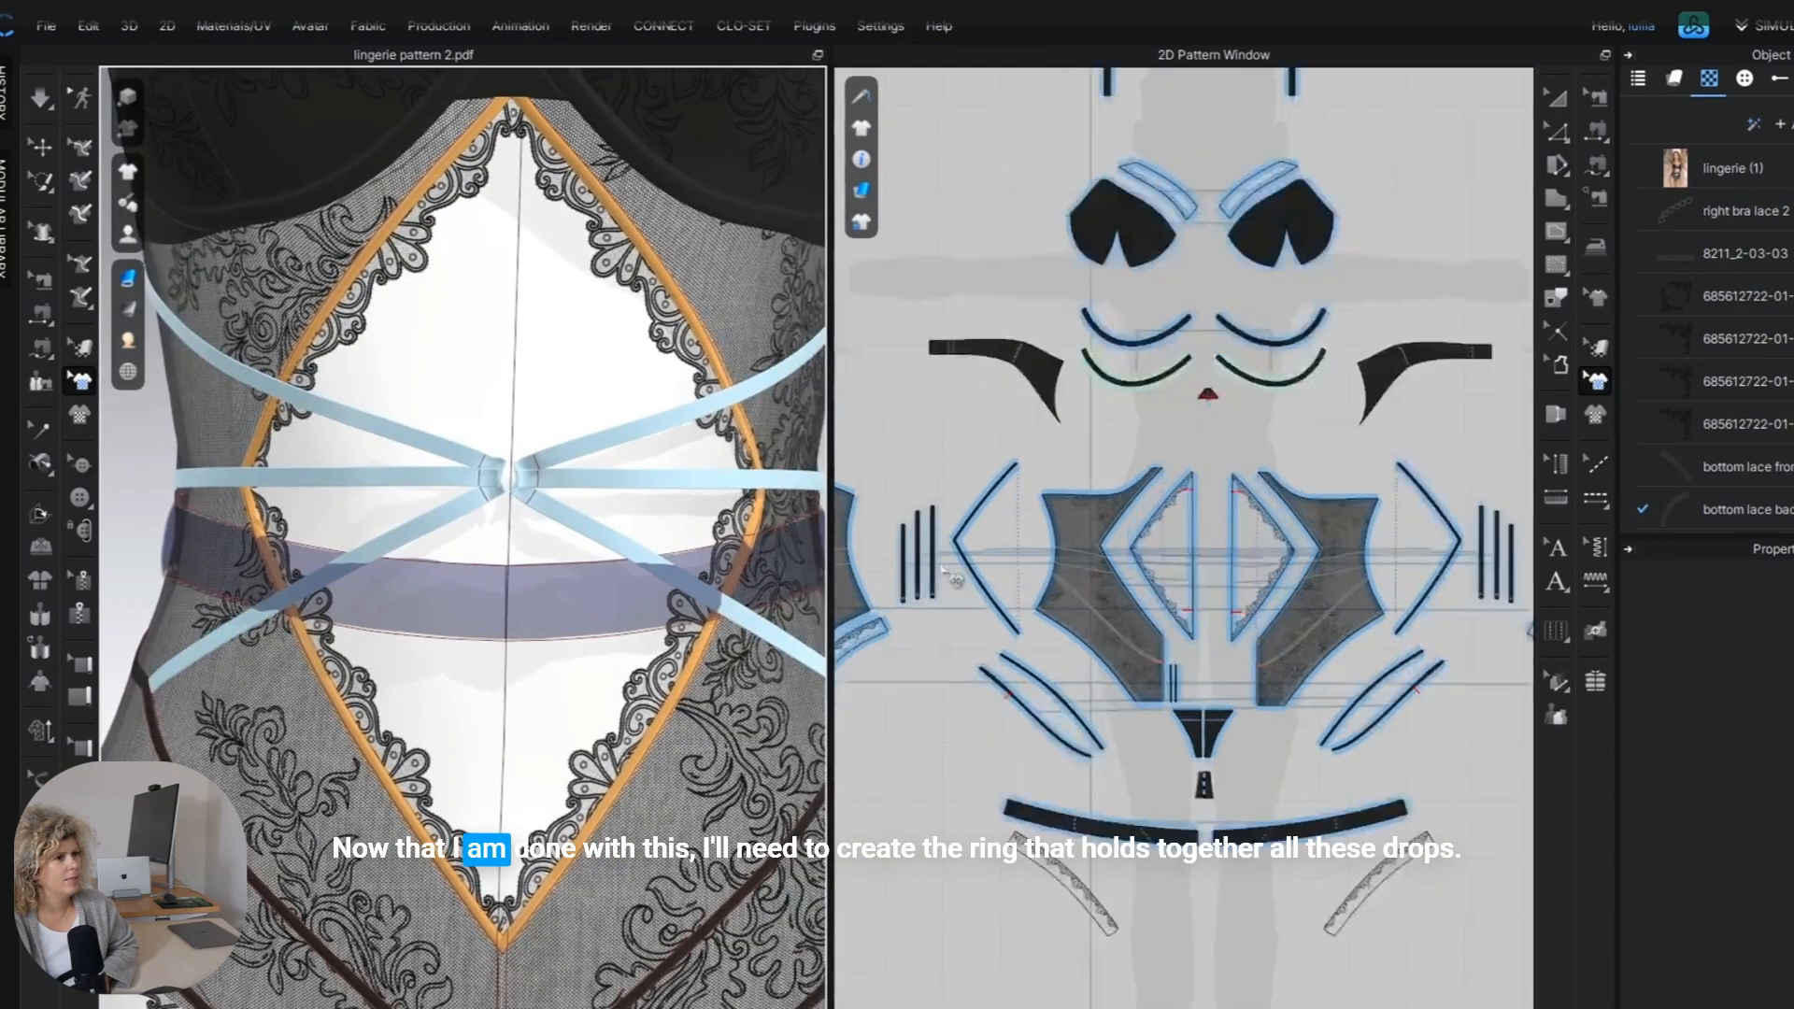
# Try to draw an internal line across the waist strap just above its lower end for the ring loop.
pyautogui.scroll(5, 951, 577)
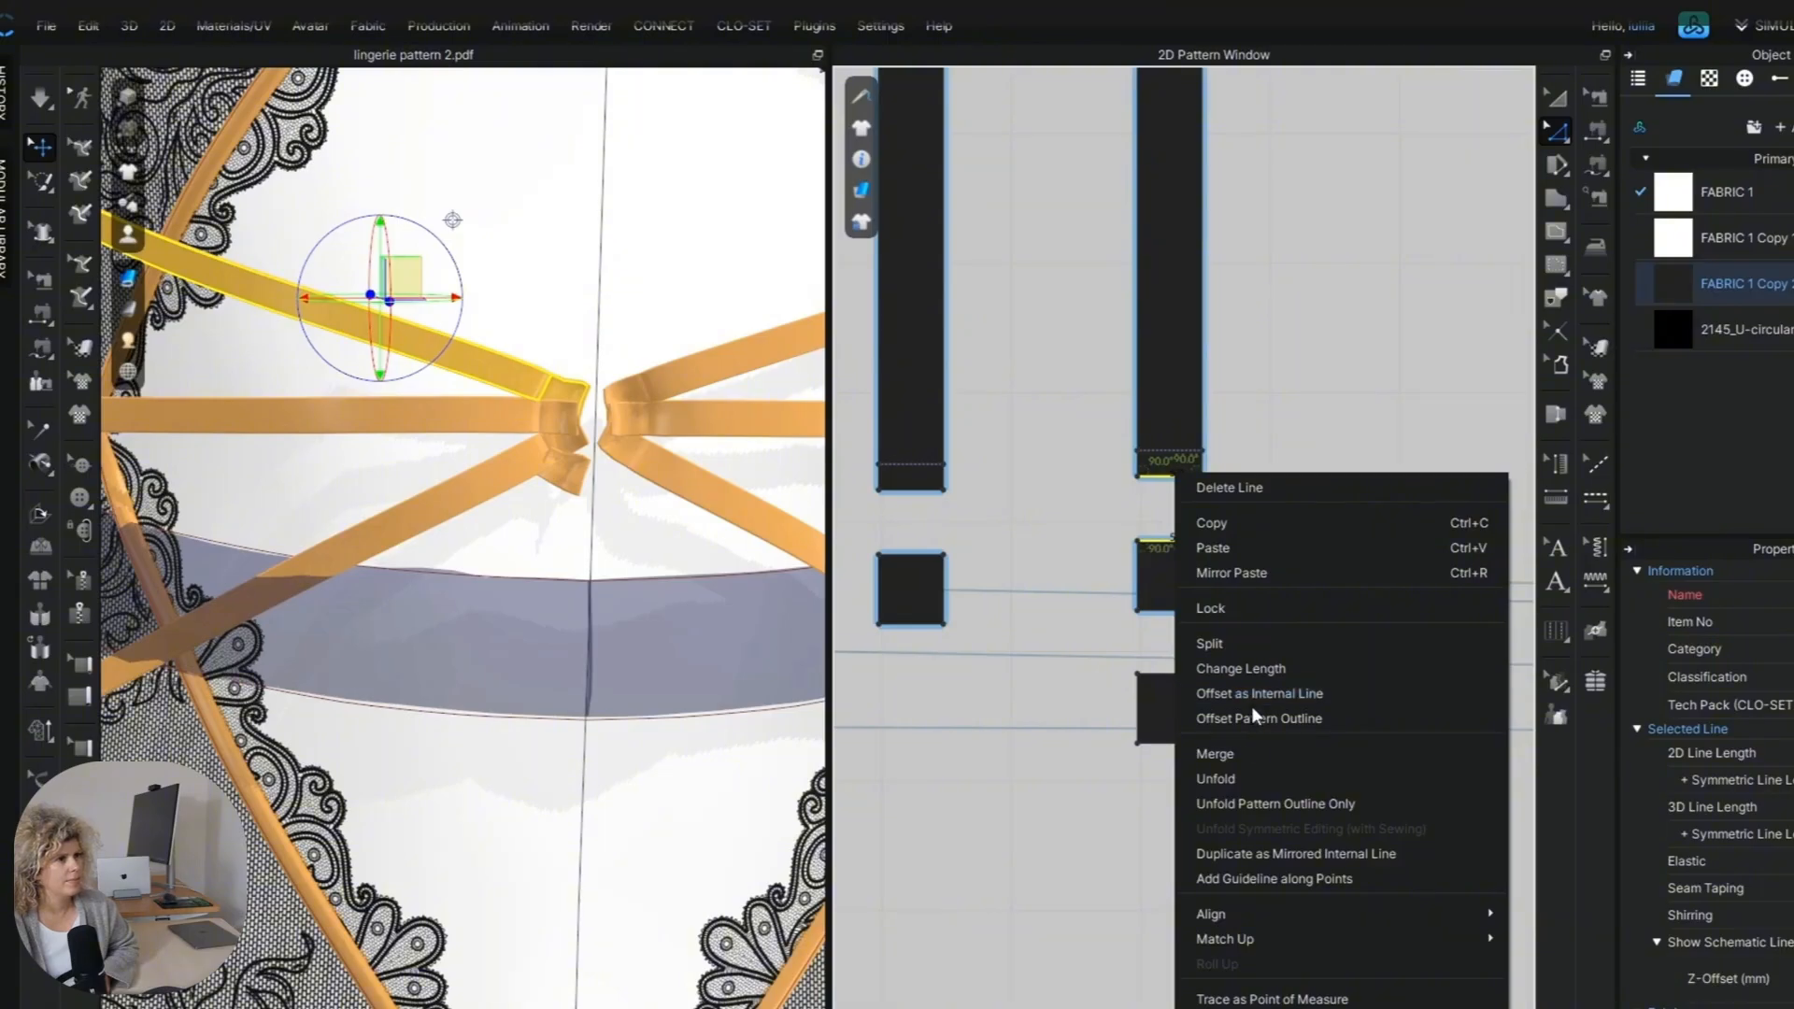
pyautogui.click(1253, 753)
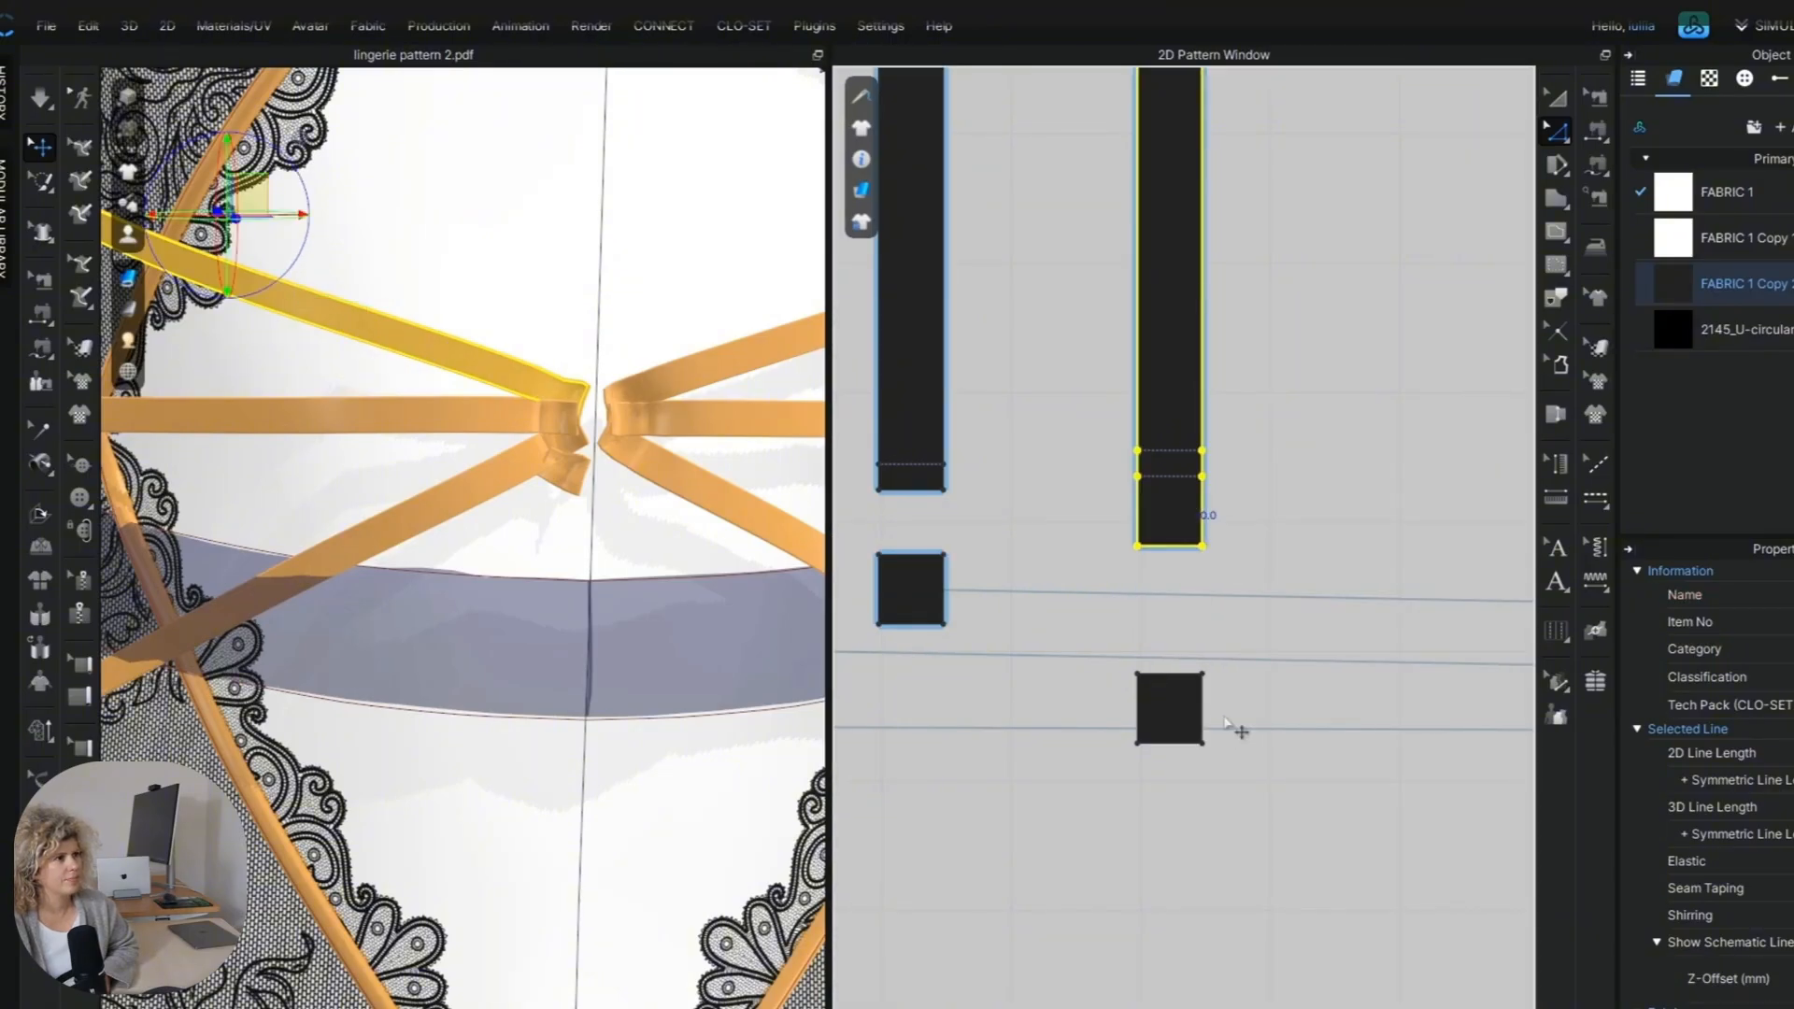
pyautogui.click(1594, 131)
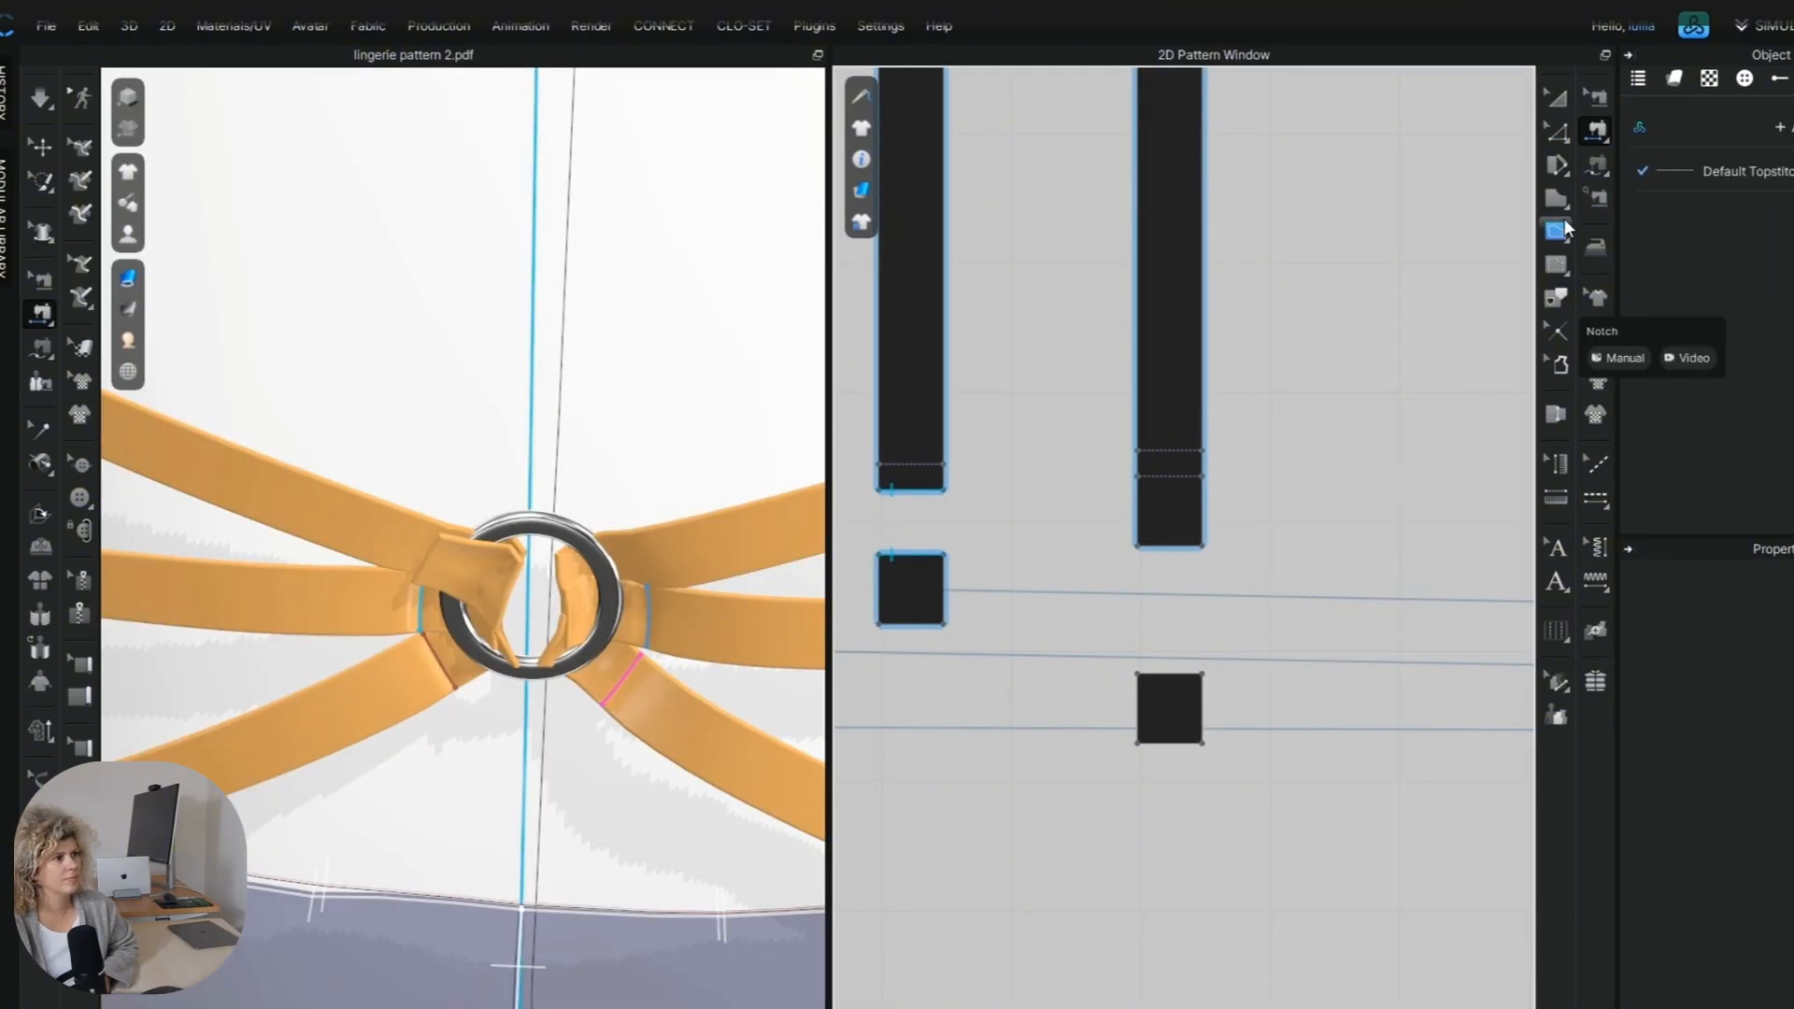
pyautogui.click(1558, 230)
pyautogui.click(1137, 523)
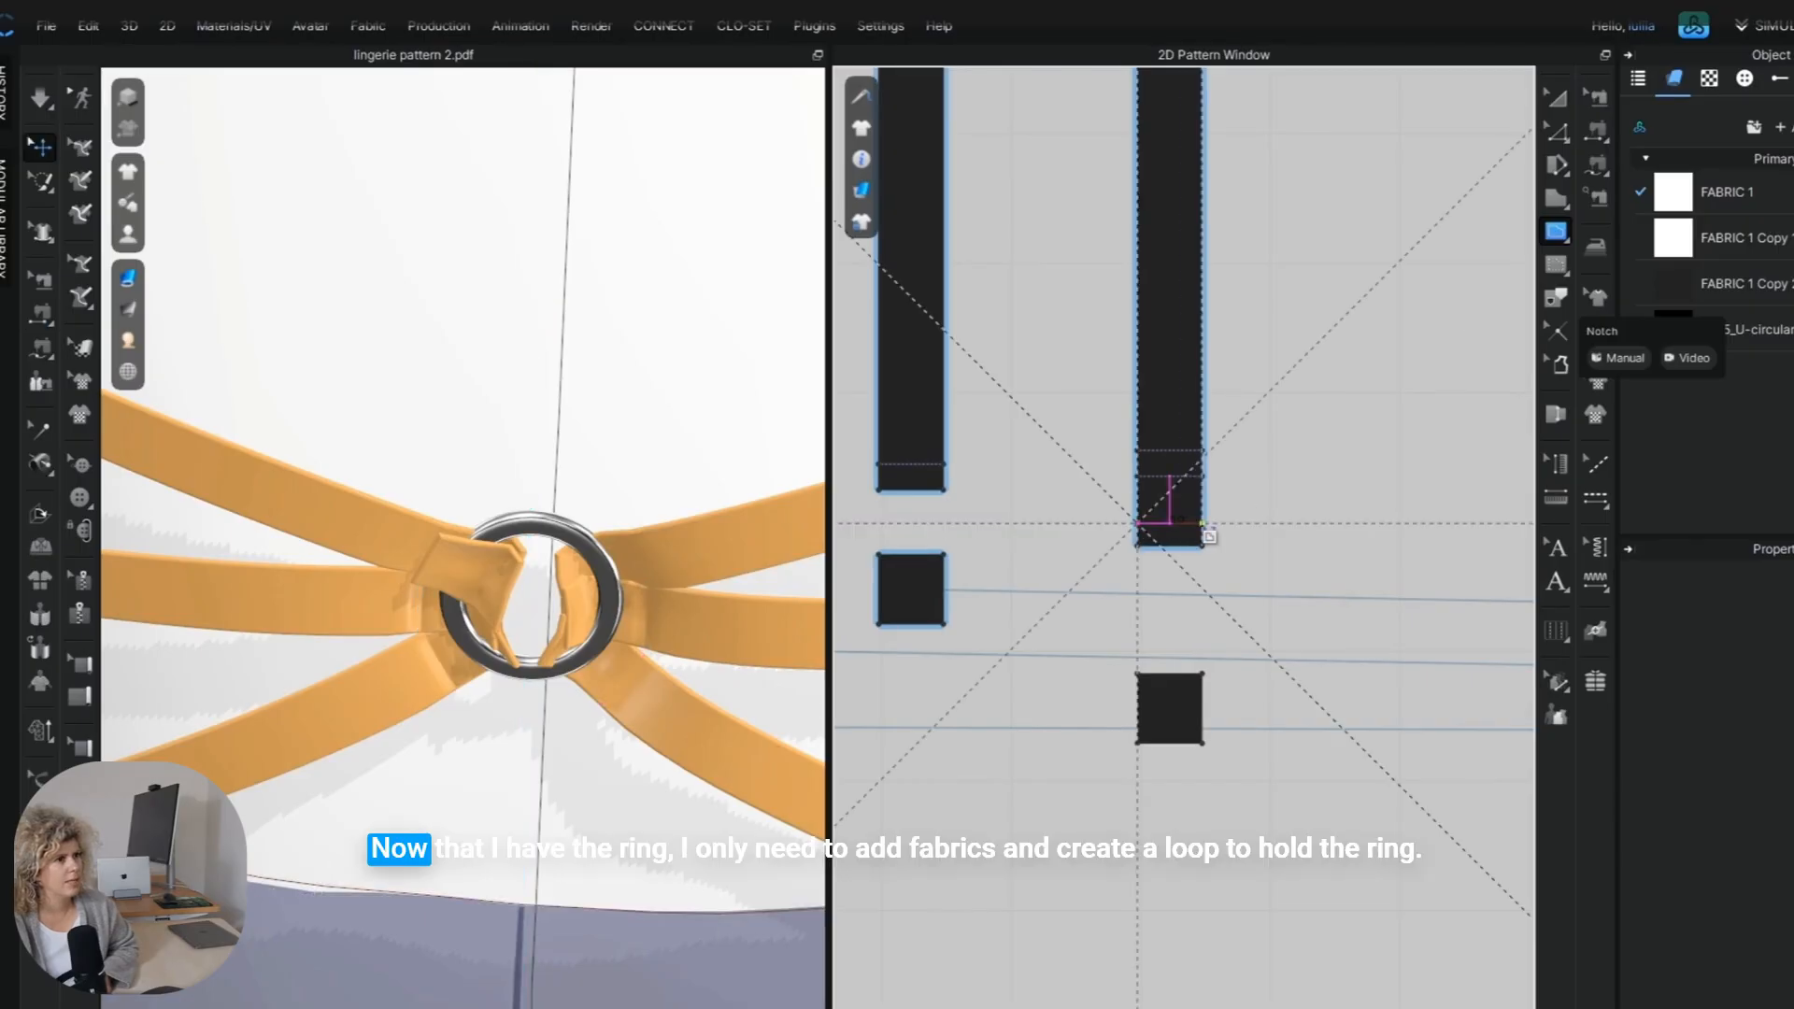
pyautogui.doubleClick(1203, 524)
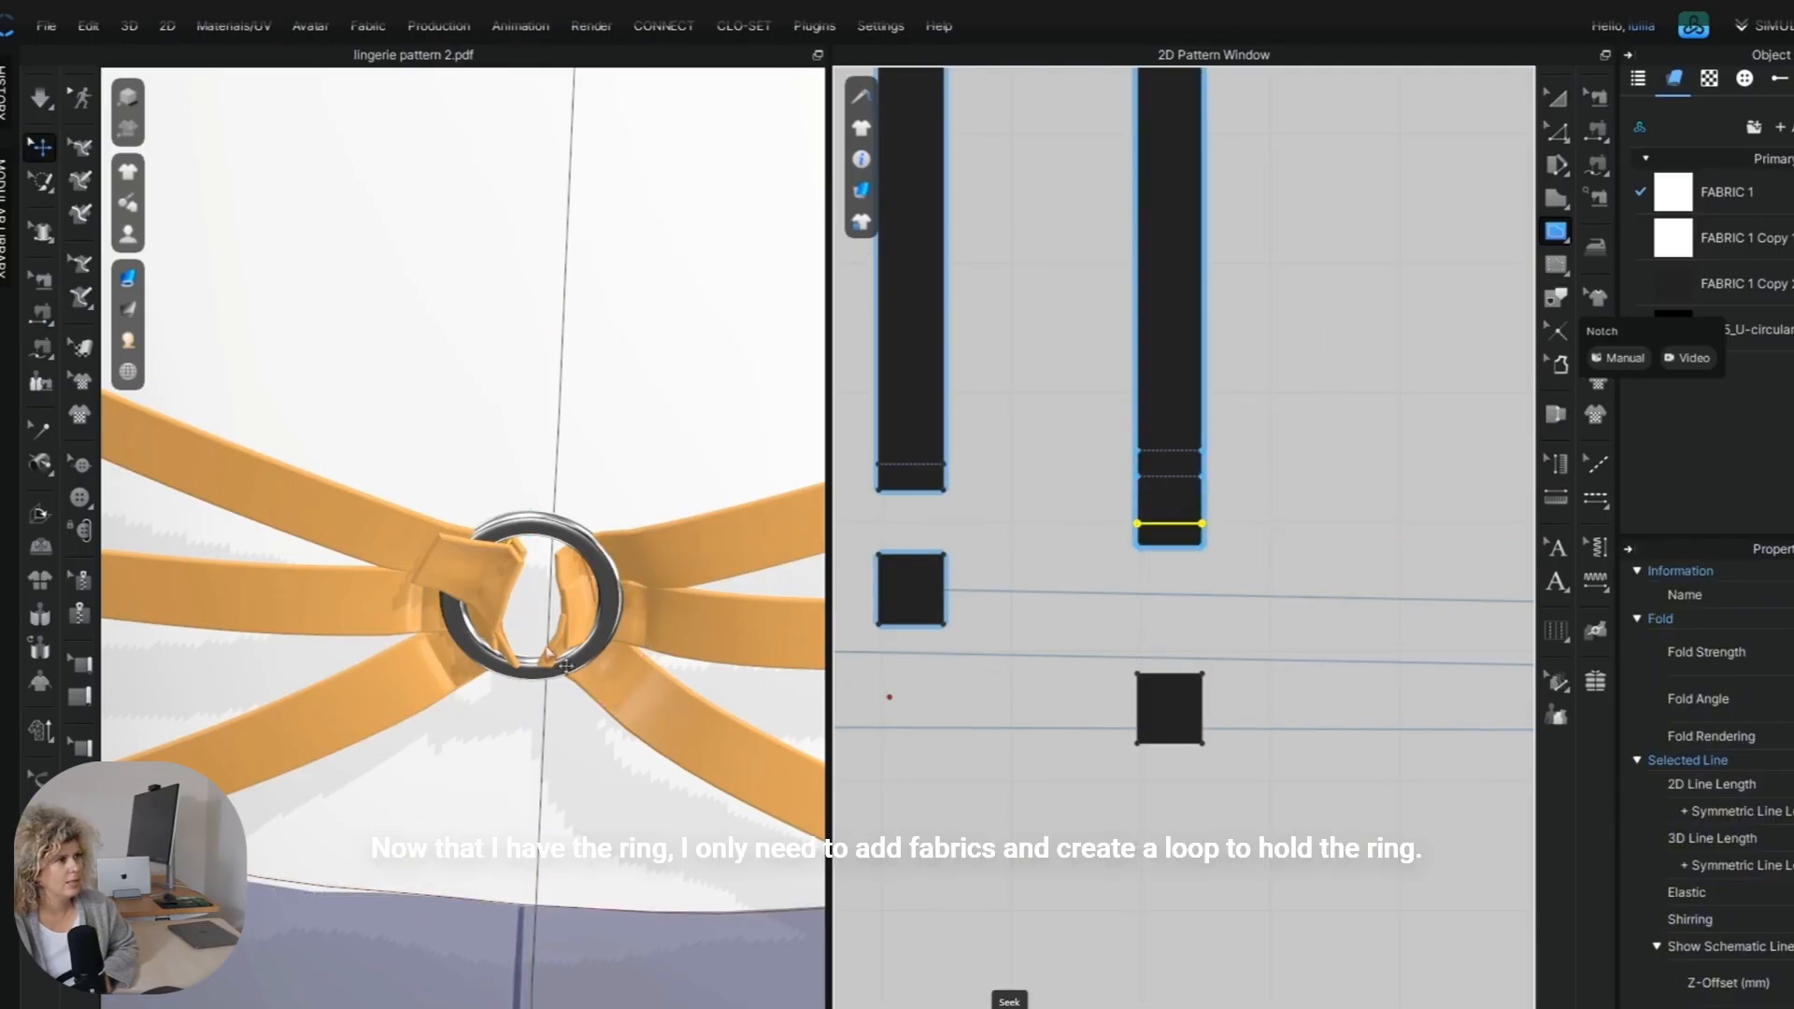
# Sew the small square loop piece to the strap end so that it wraps around the ring.
pyautogui.moveTo(565, 665); pyautogui.dragTo(550, 705, button='right')
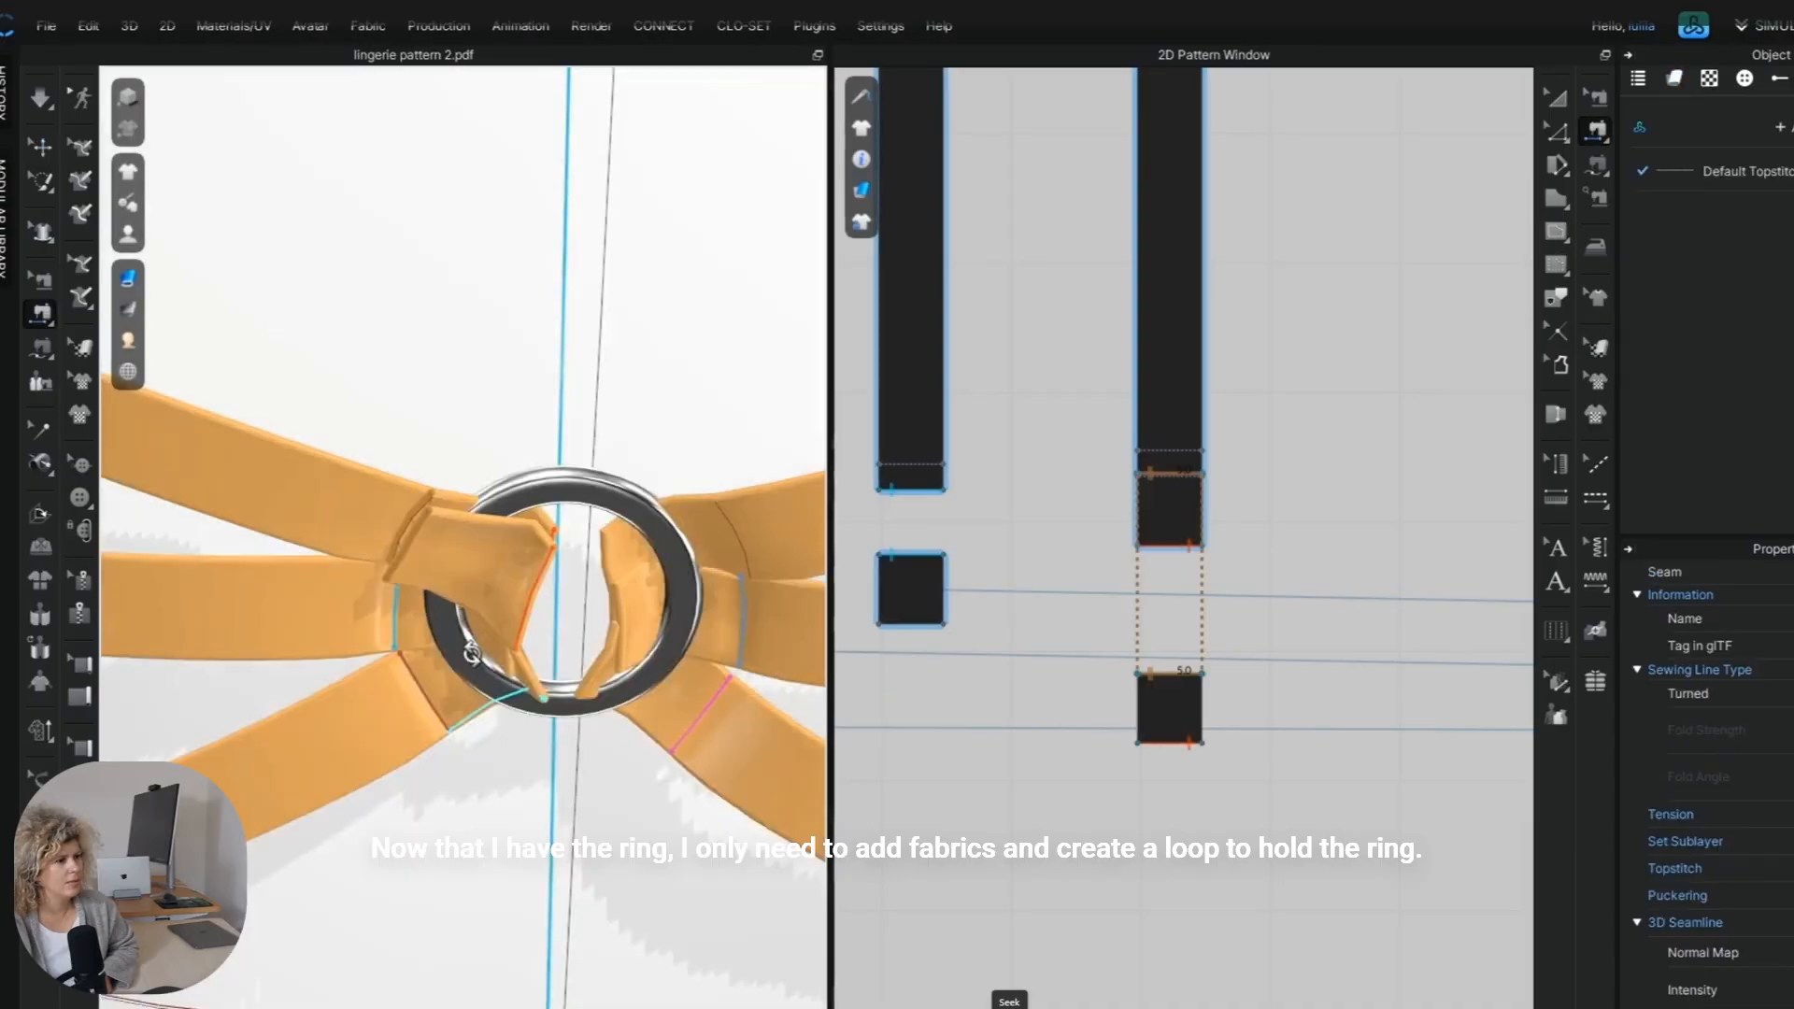
pyautogui.moveTo(472, 598); pyautogui.dragTo(473, 603, button='right')
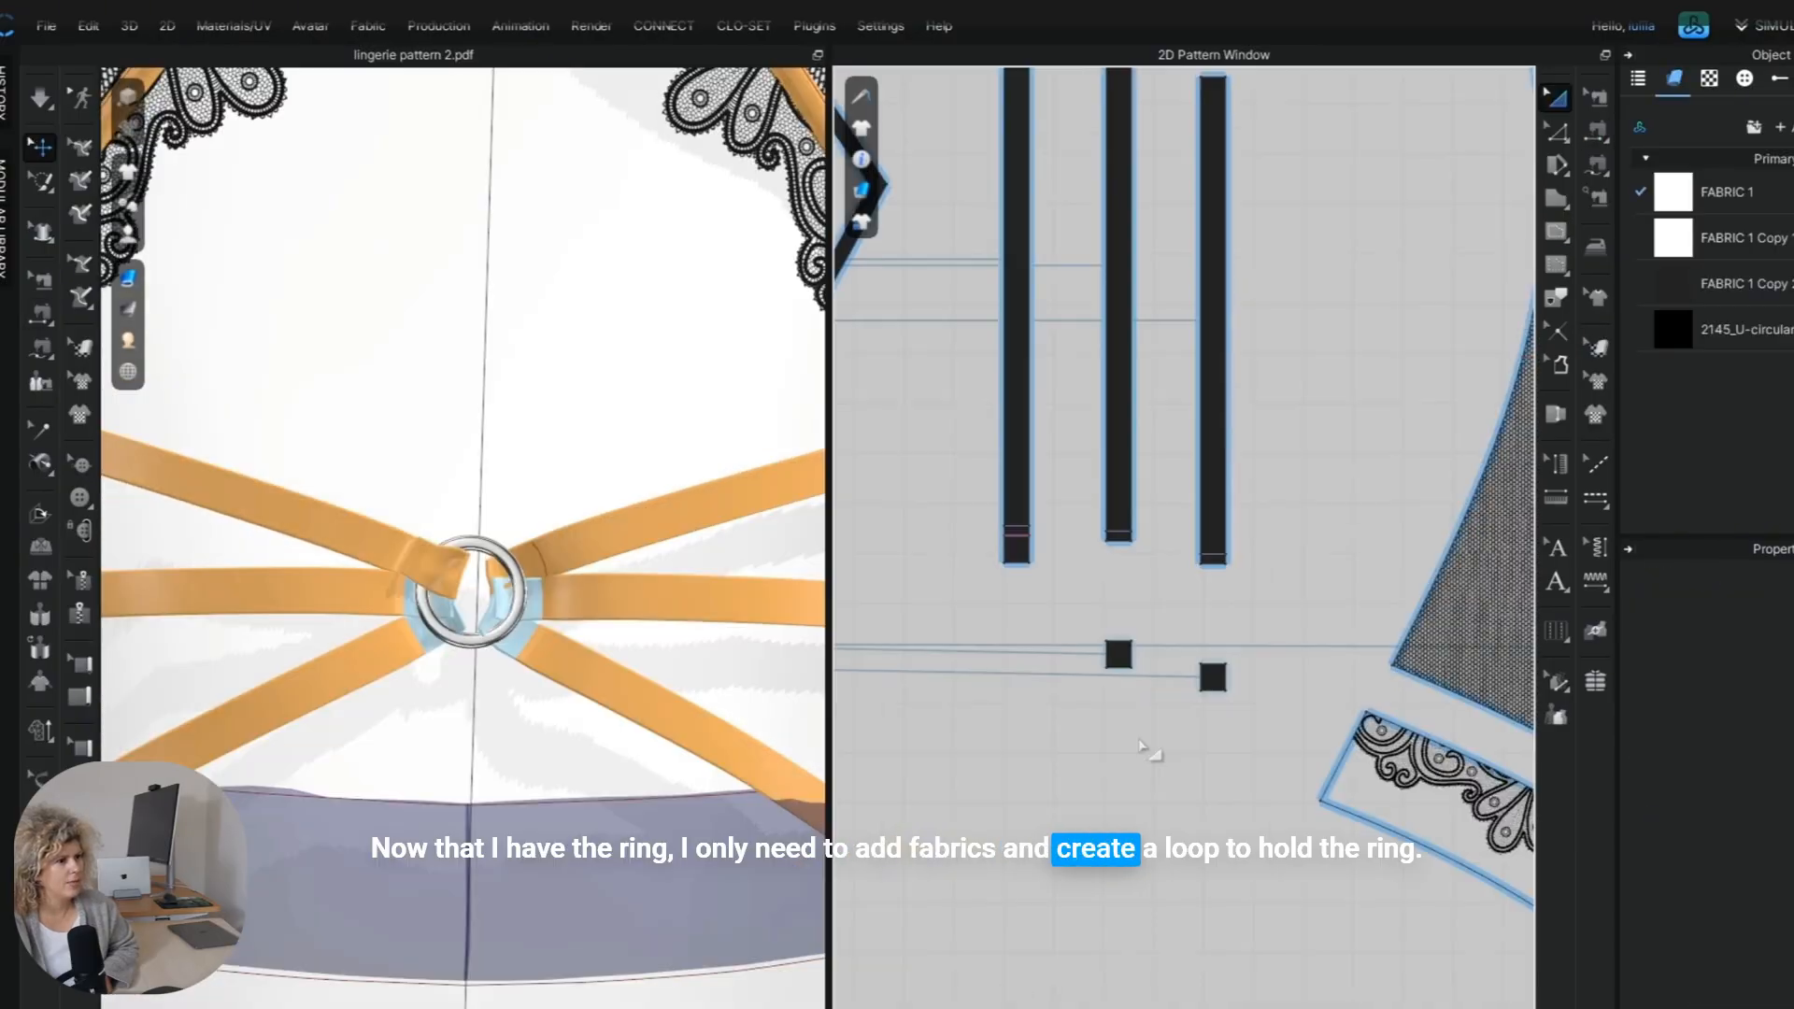
pyautogui.scroll(-3, 1145, 748)
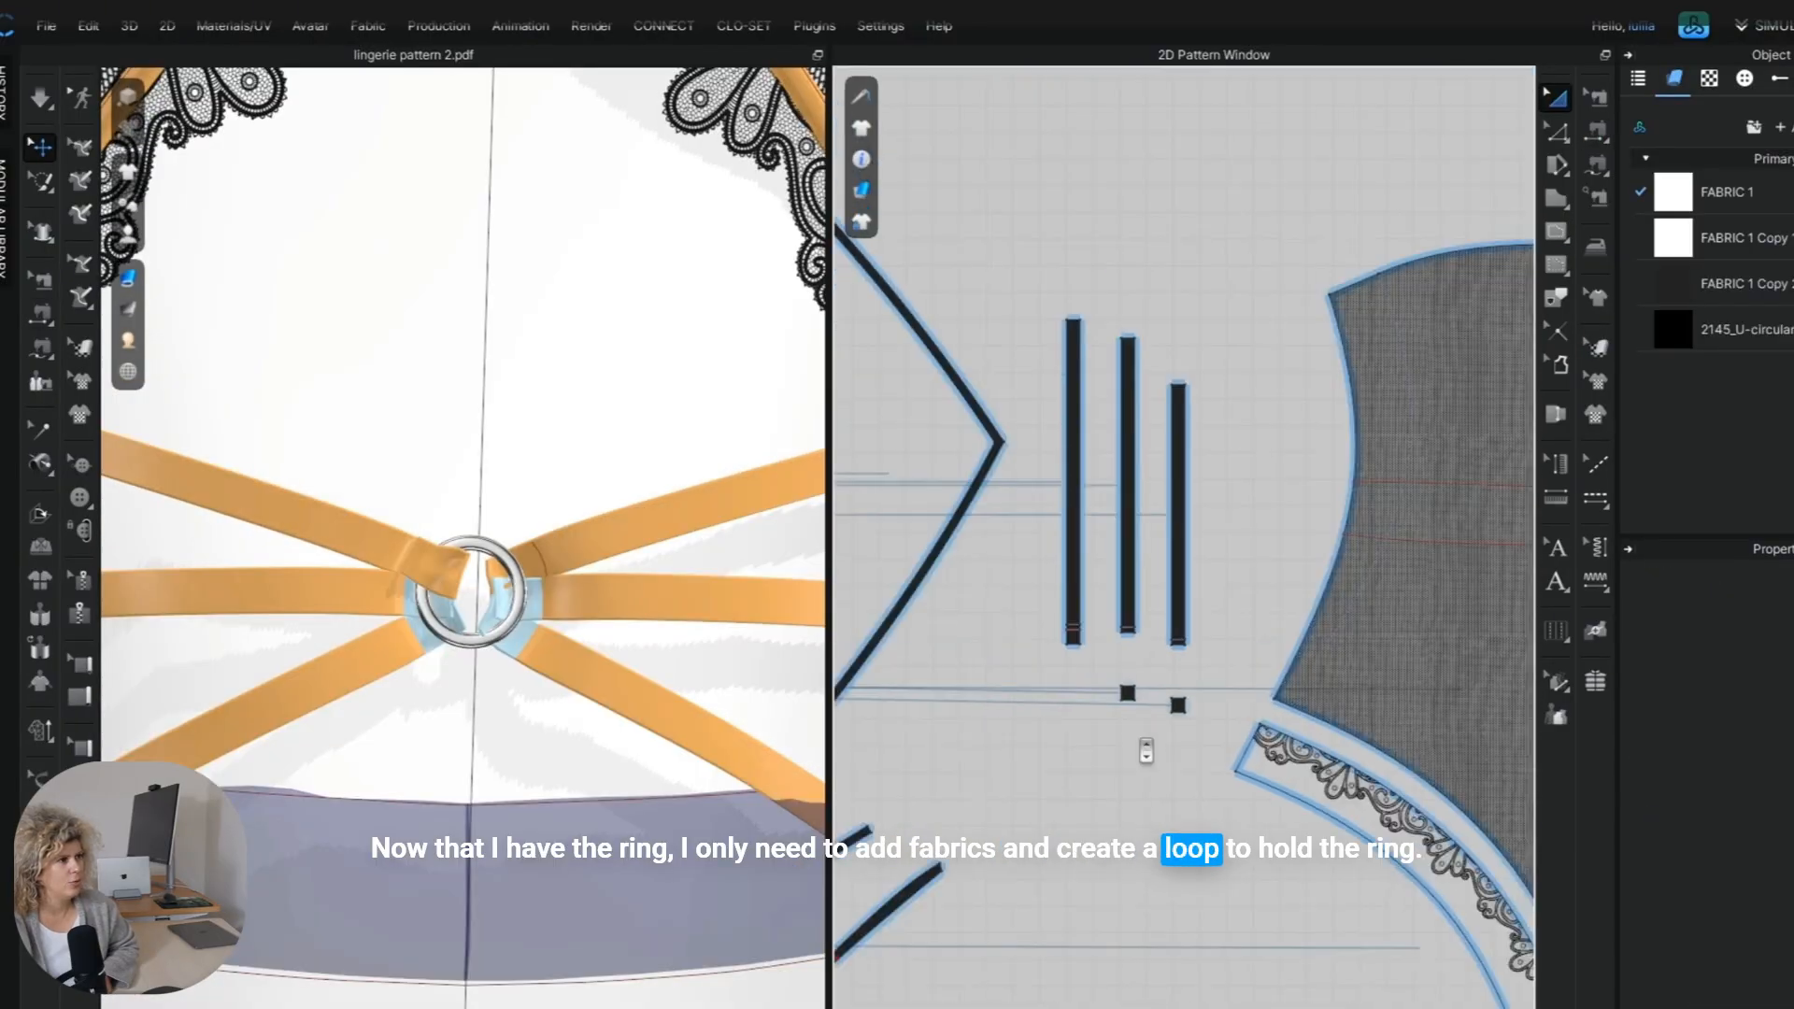
pyautogui.click(1181, 719)
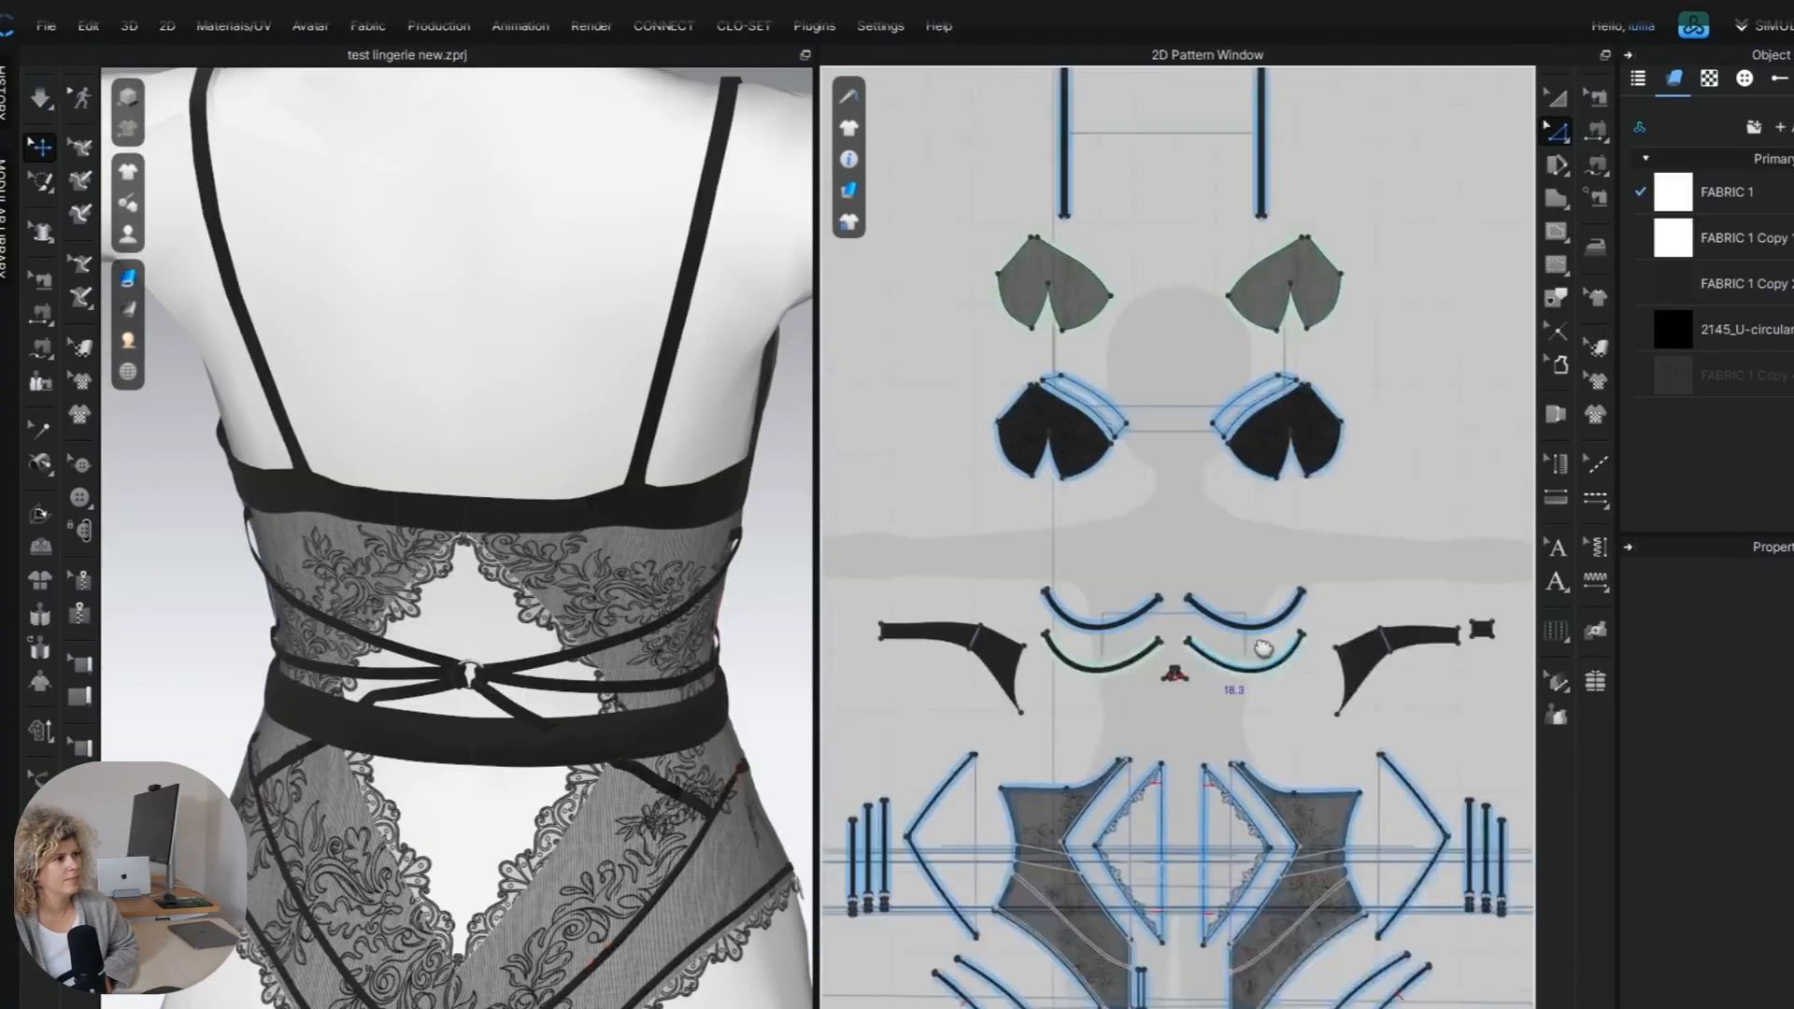
pyautogui.scroll(5, 1046, 635)
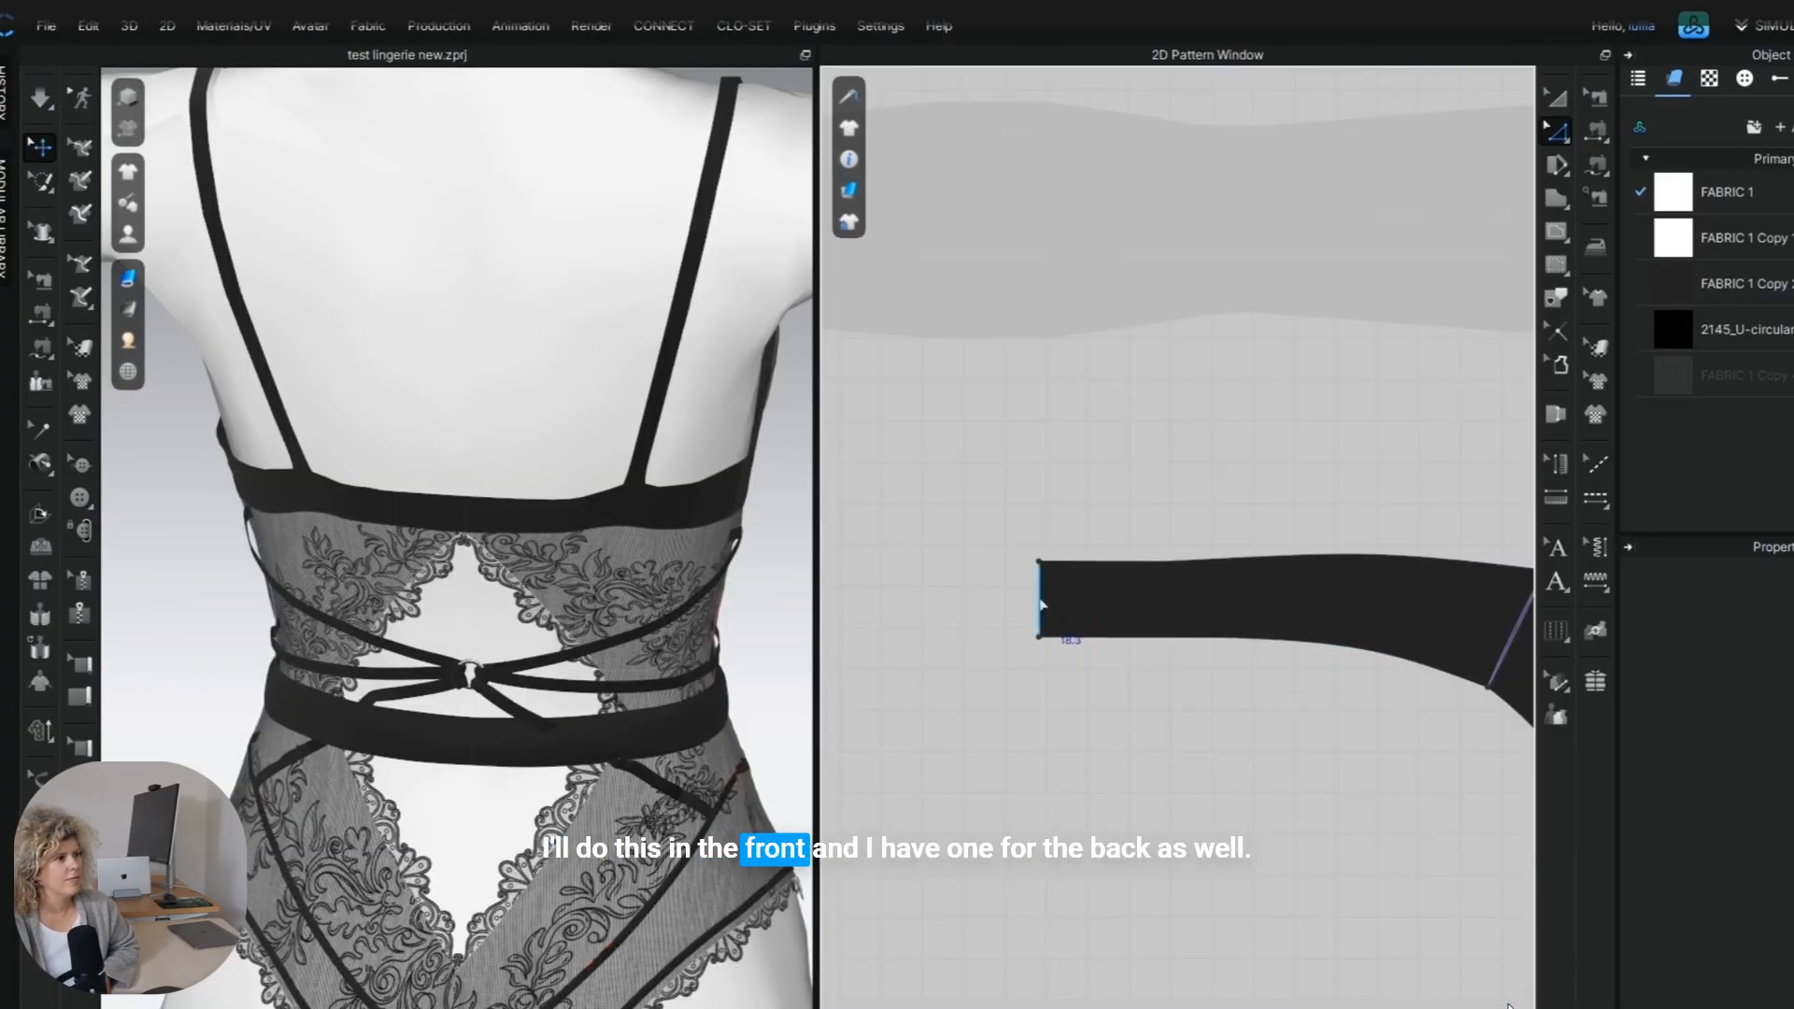
pyautogui.rightClick(1039, 598)
pyautogui.press('Escape')
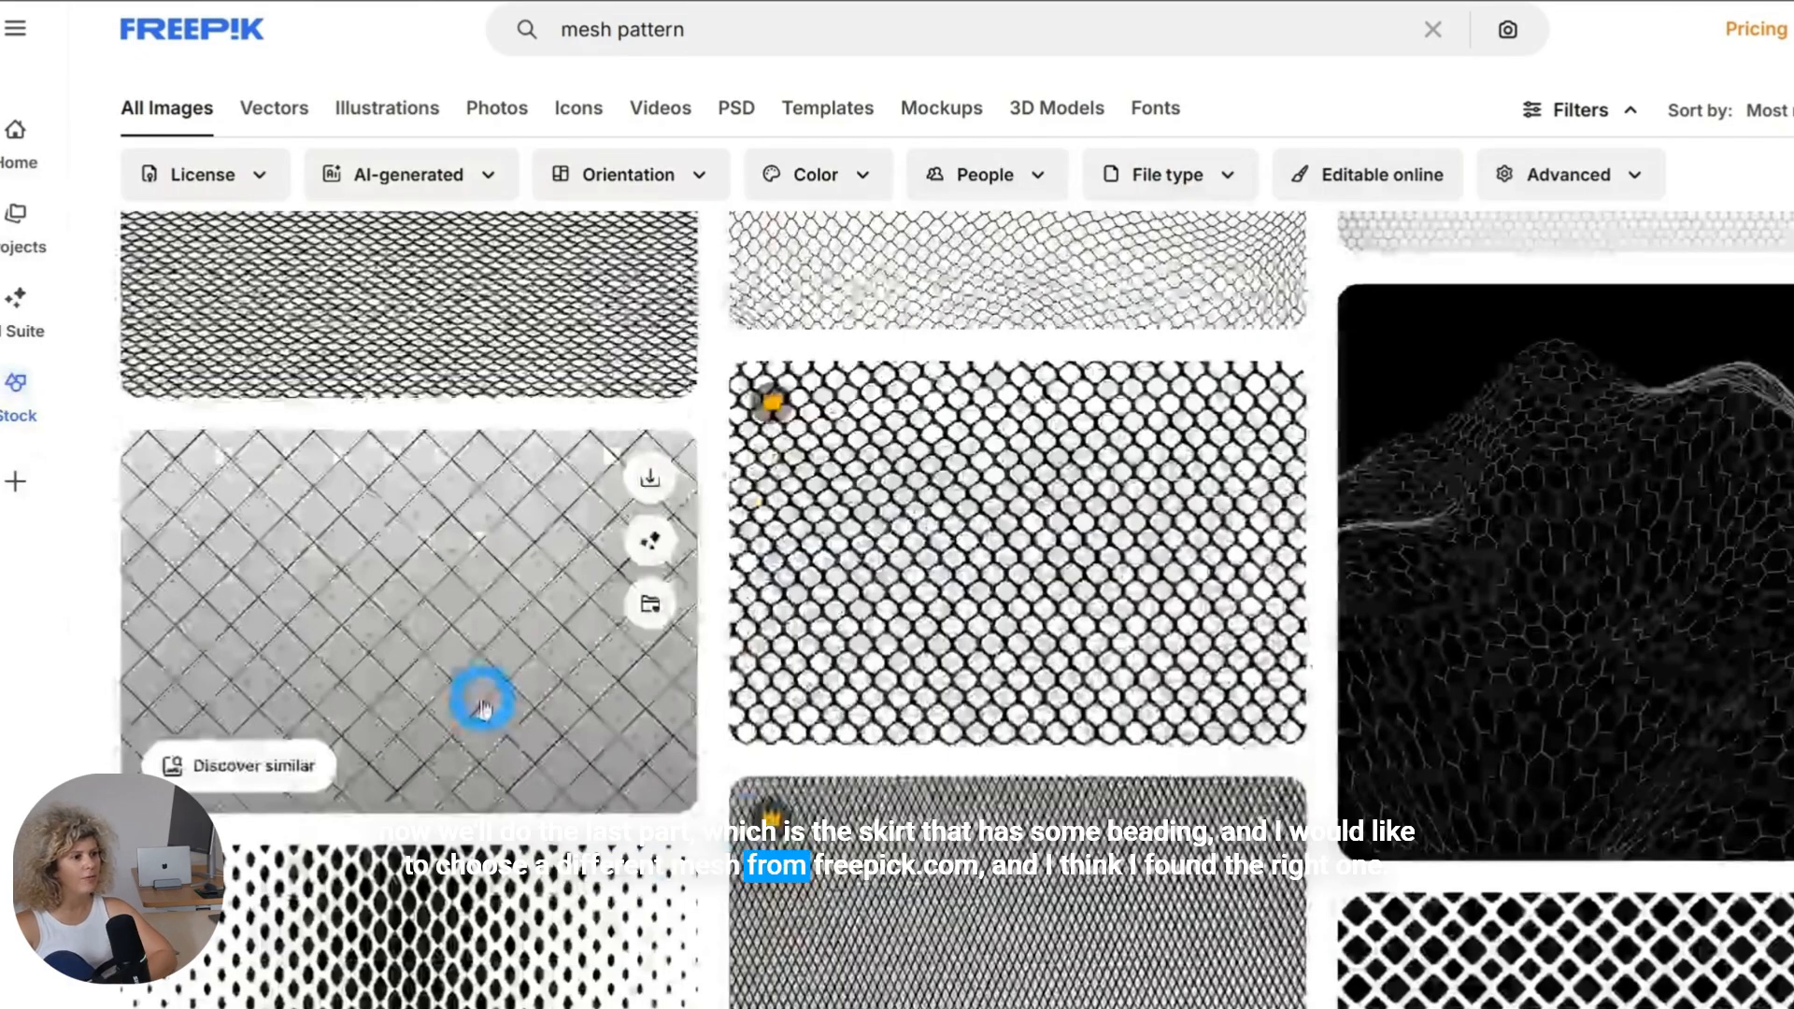
# Download the black and white grid pattern background vector from Freepik, switch to Illustrator and expand its pattern fill.
pyautogui.click(541, 693)
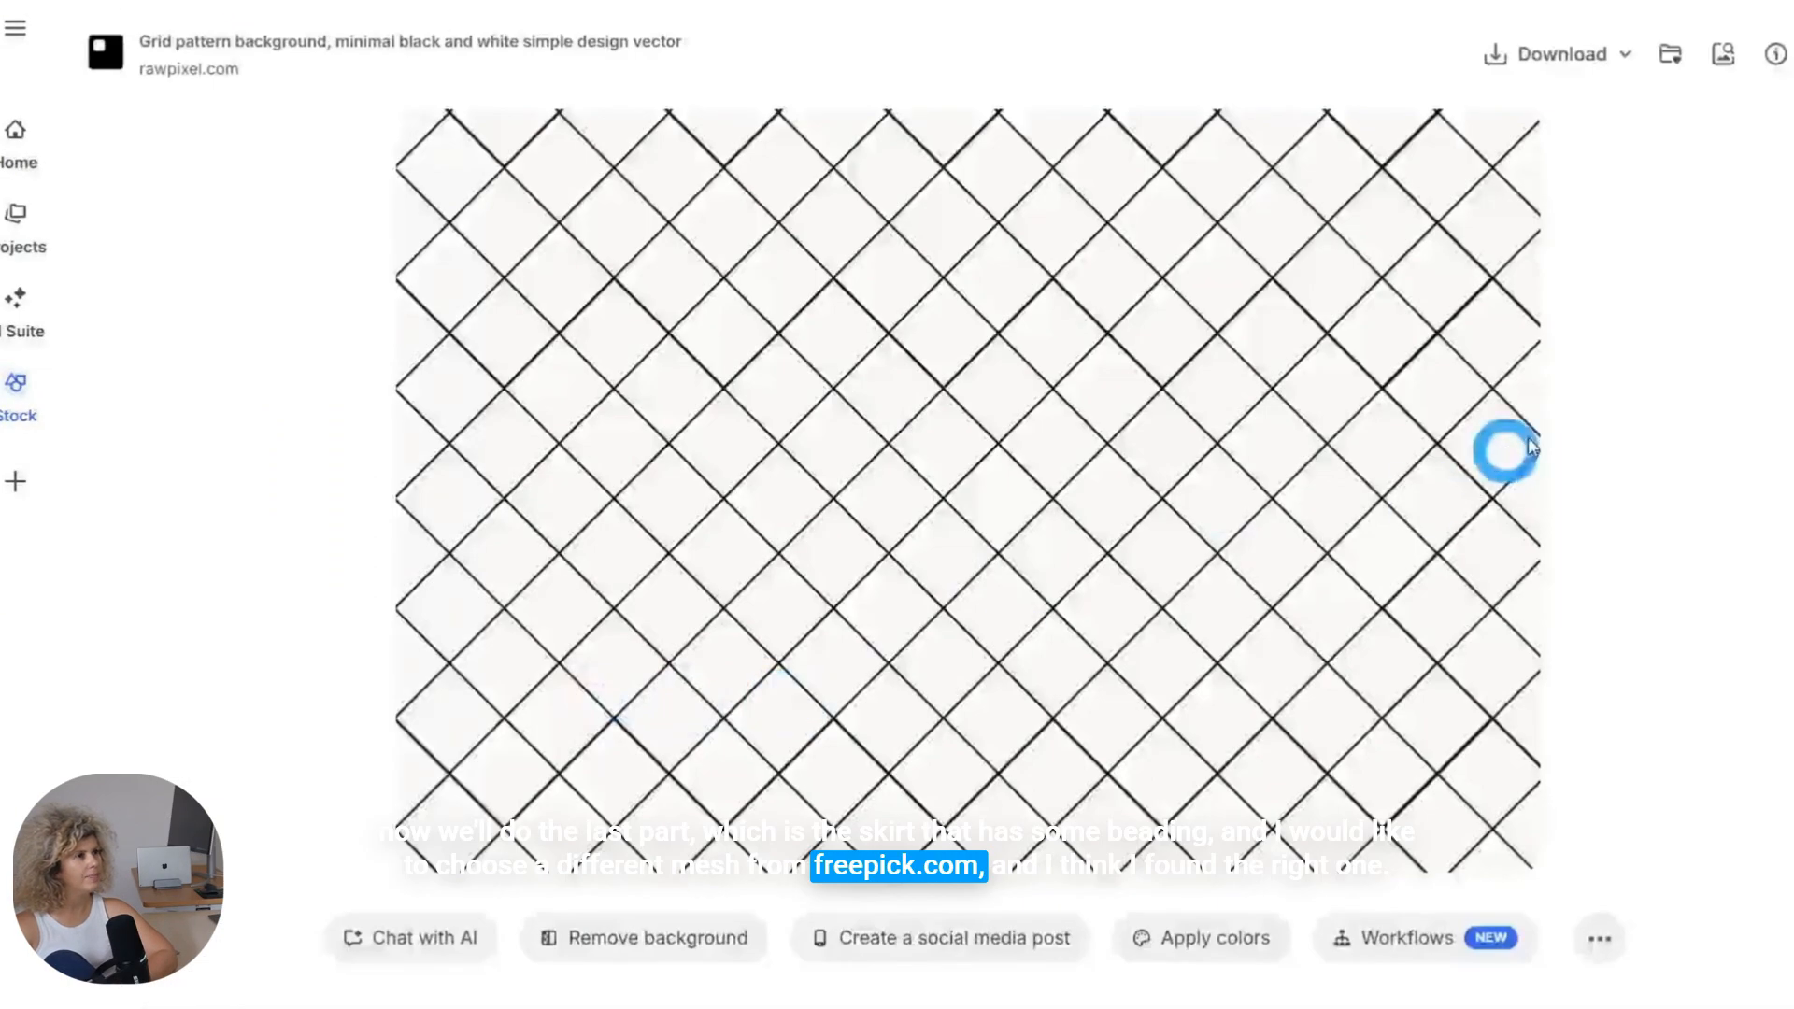
pyautogui.click(1526, 48)
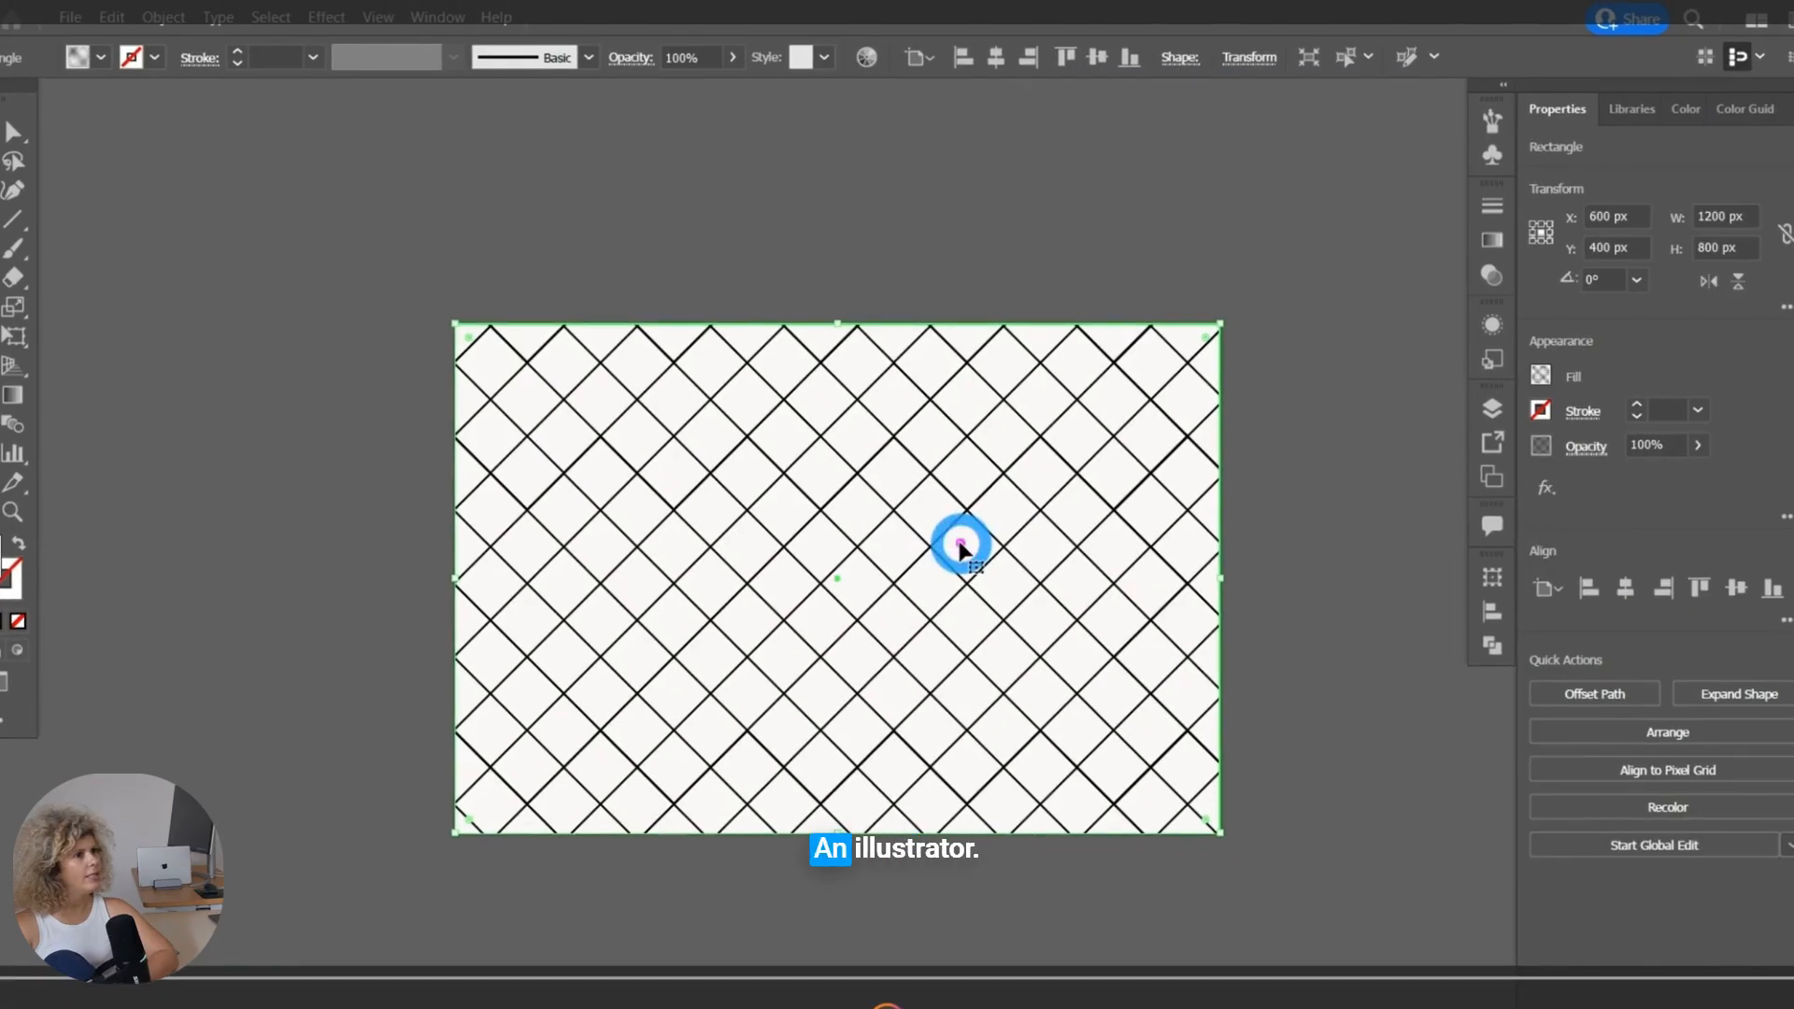
pyautogui.click(164, 17)
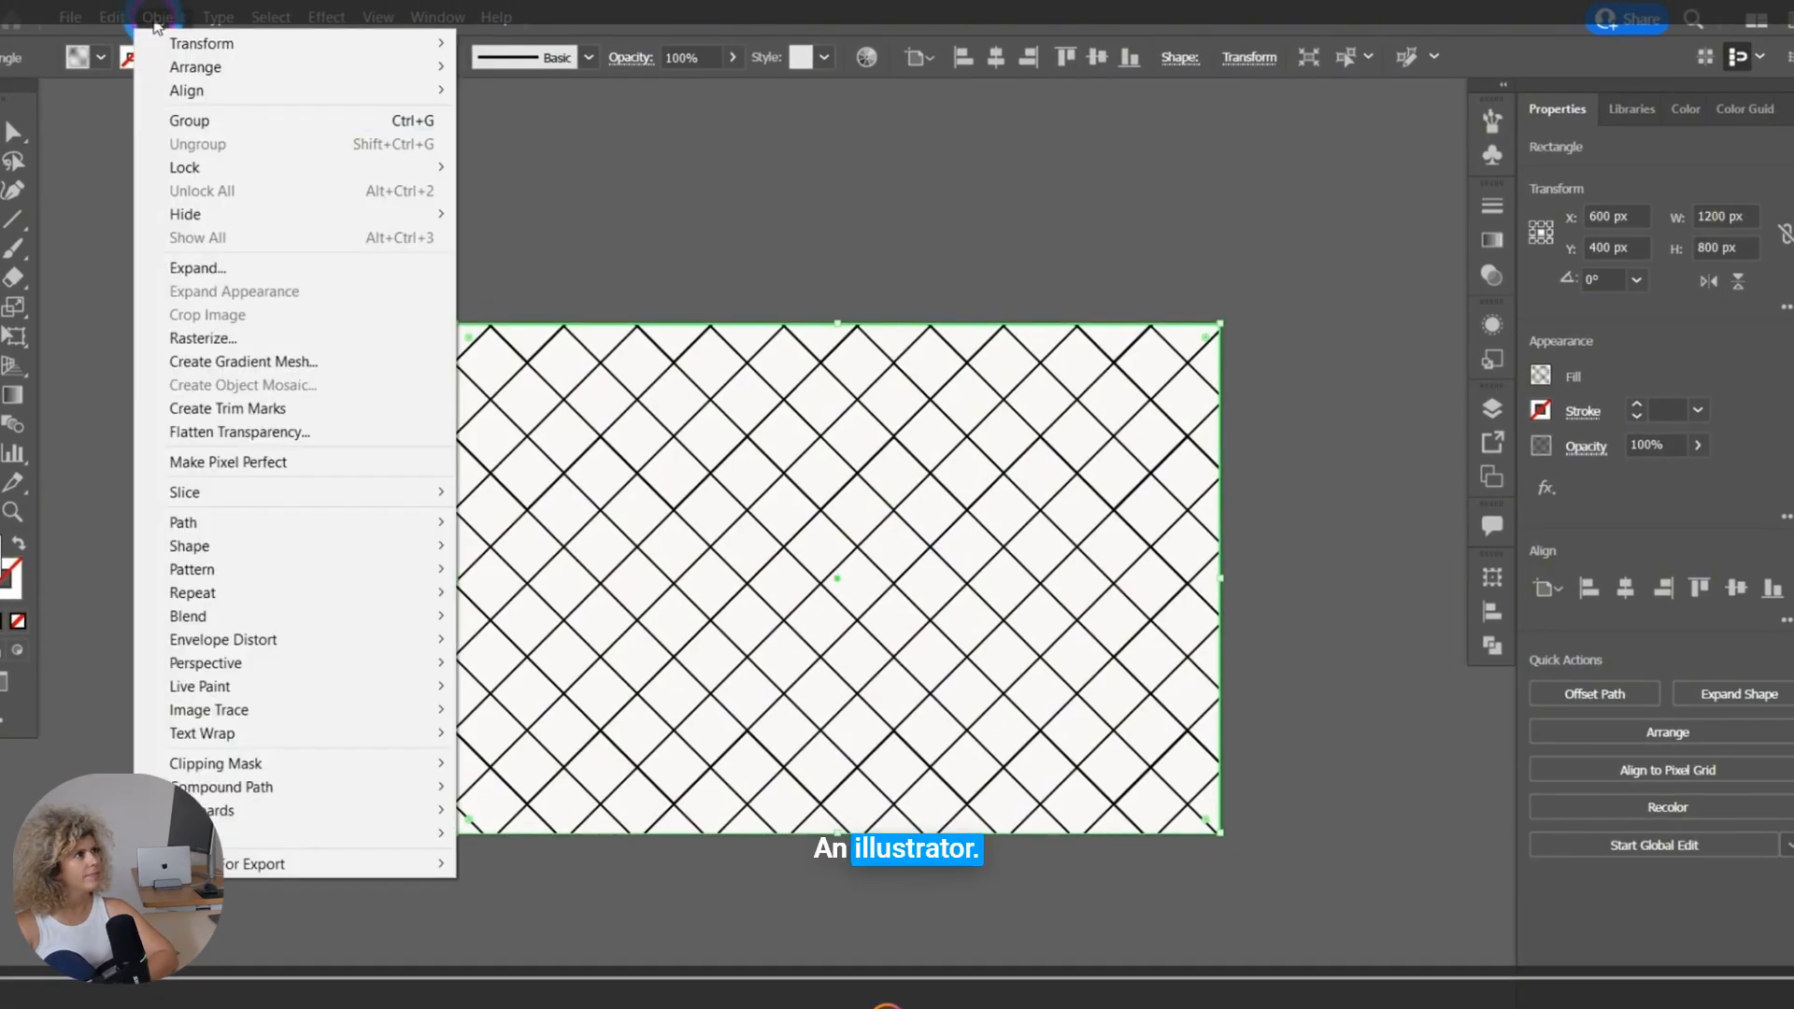
pyautogui.click(222, 271)
pyautogui.click(850, 648)
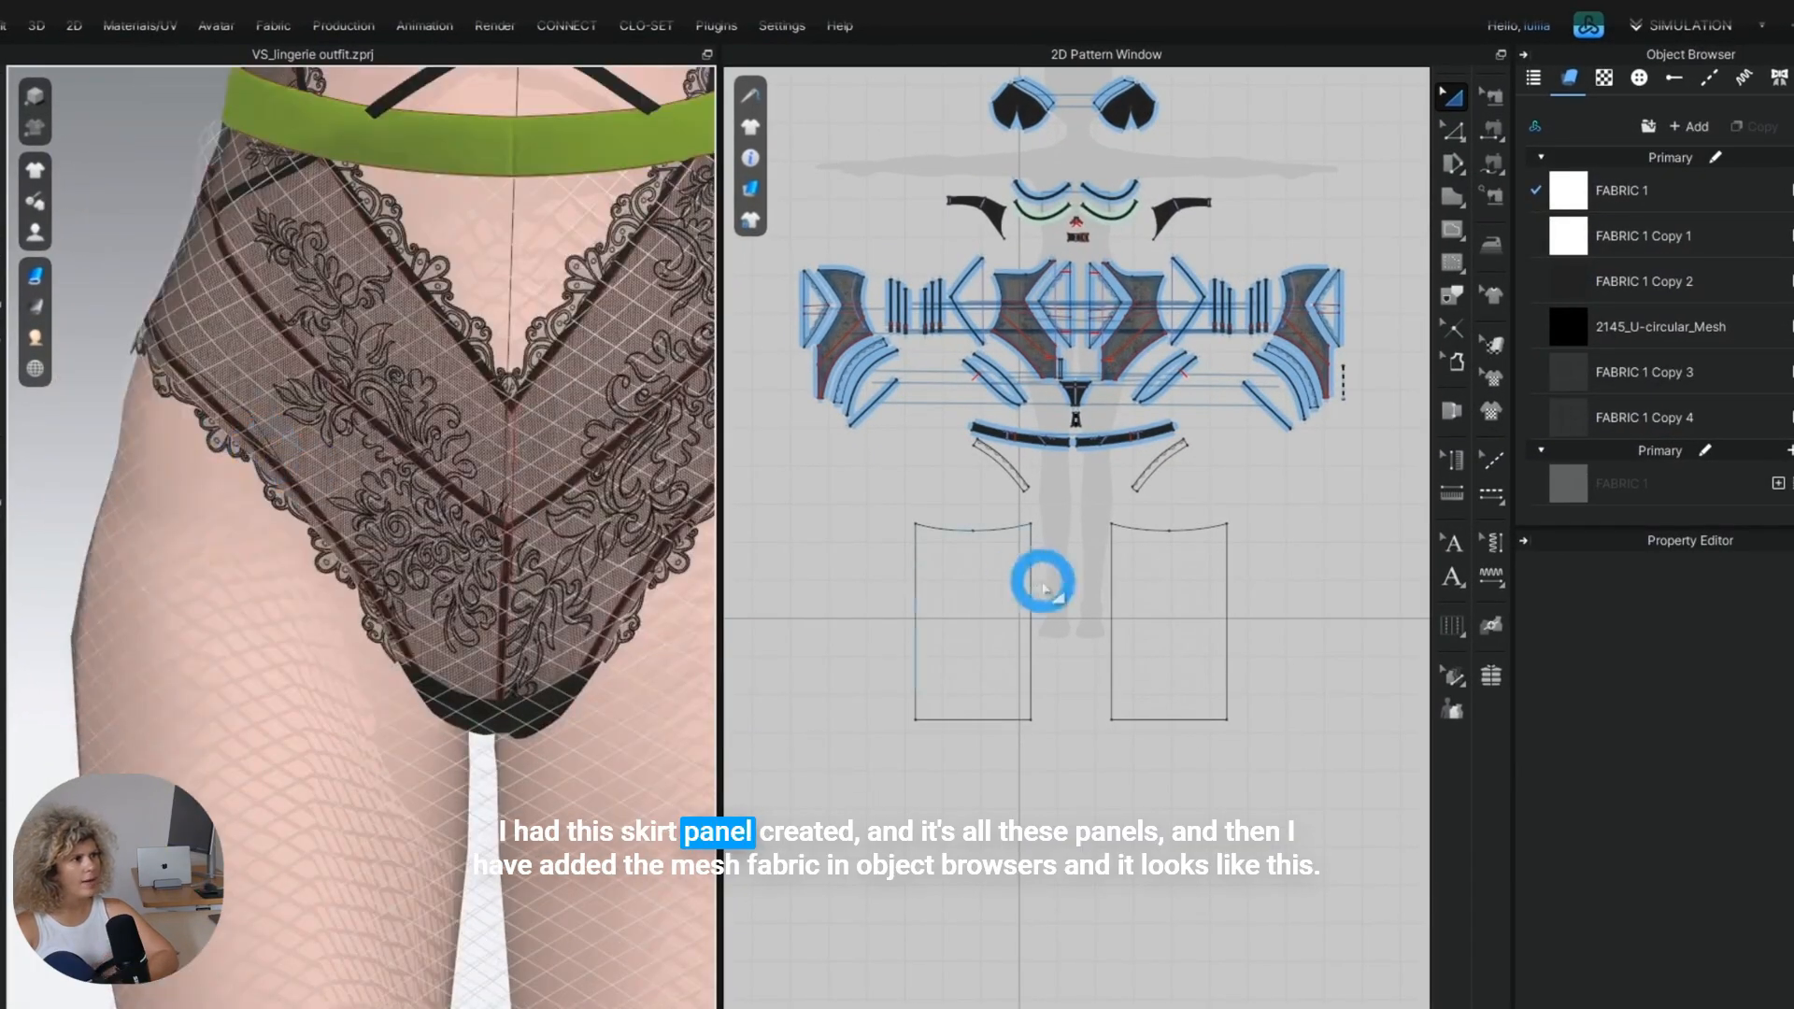
# Draw a diagonal internal line about 22 mm long over a mesh line across the skirt panel's upper-left corner.
pyautogui.scroll(6, 1044, 587)
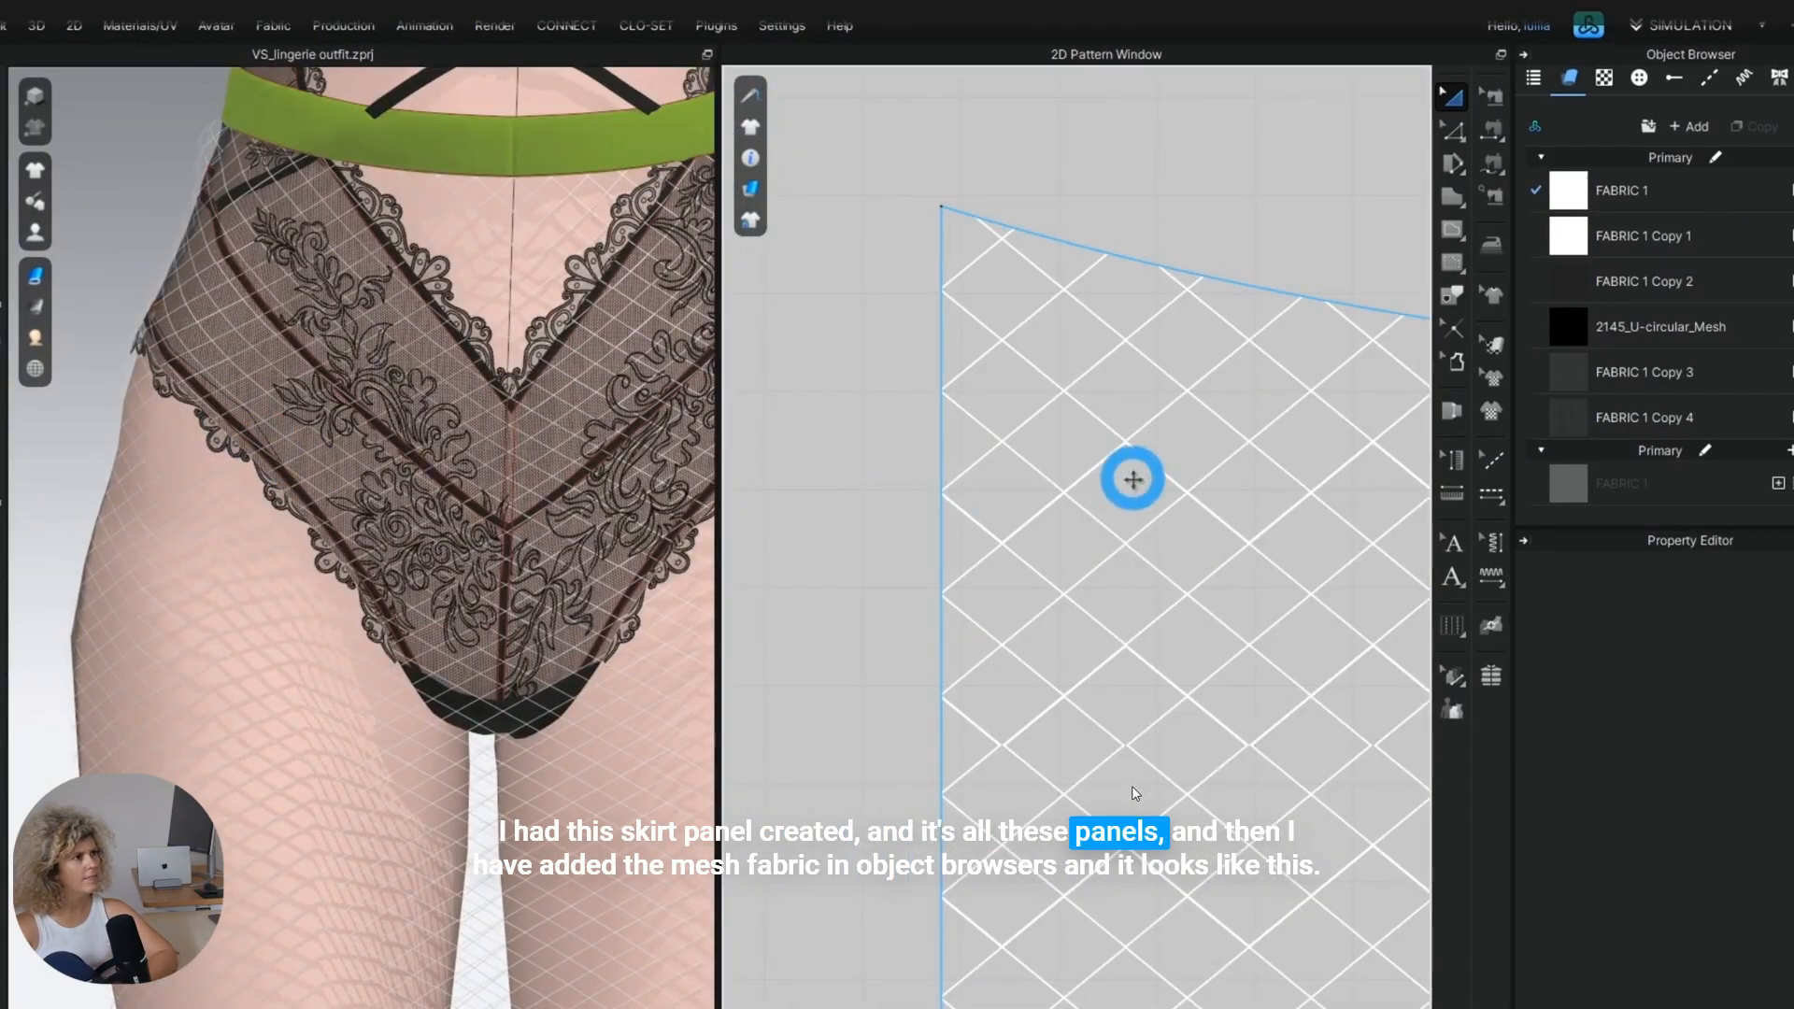
pyautogui.moveTo(1129, 480); pyautogui.dragTo(1005, 440)
pyautogui.click(1451, 229)
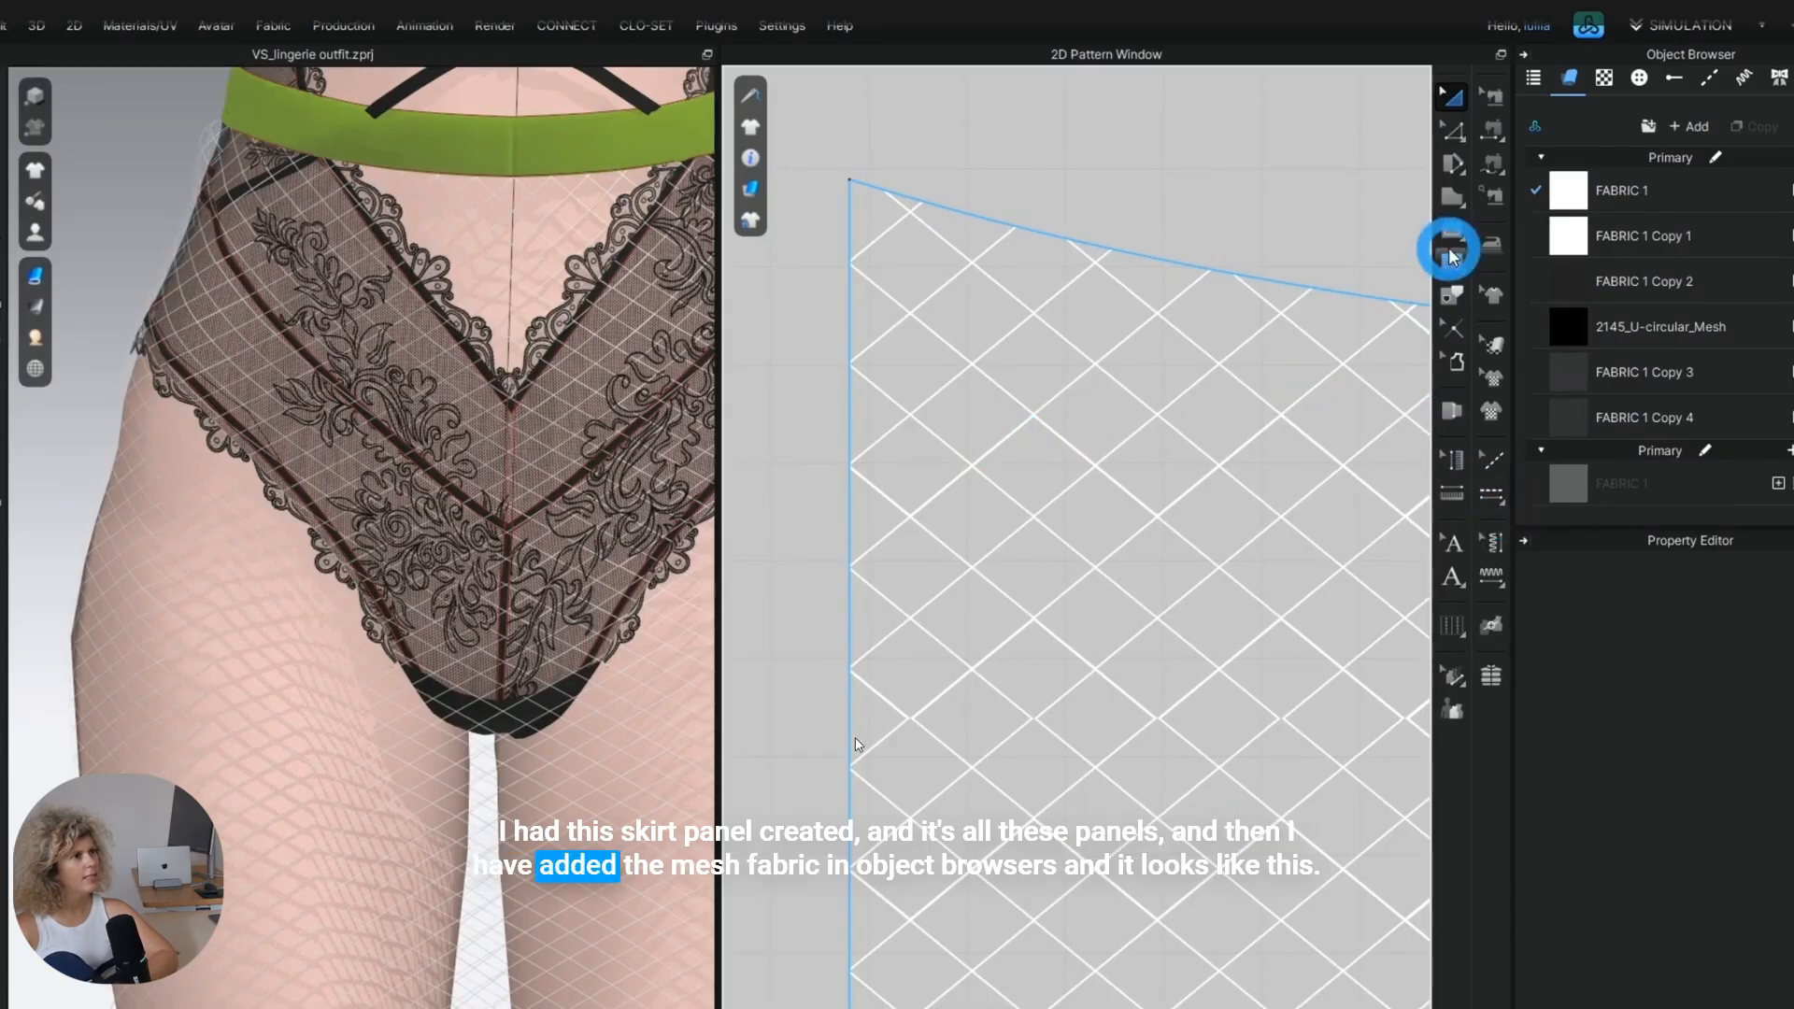
pyautogui.scroll(2, 890, 364)
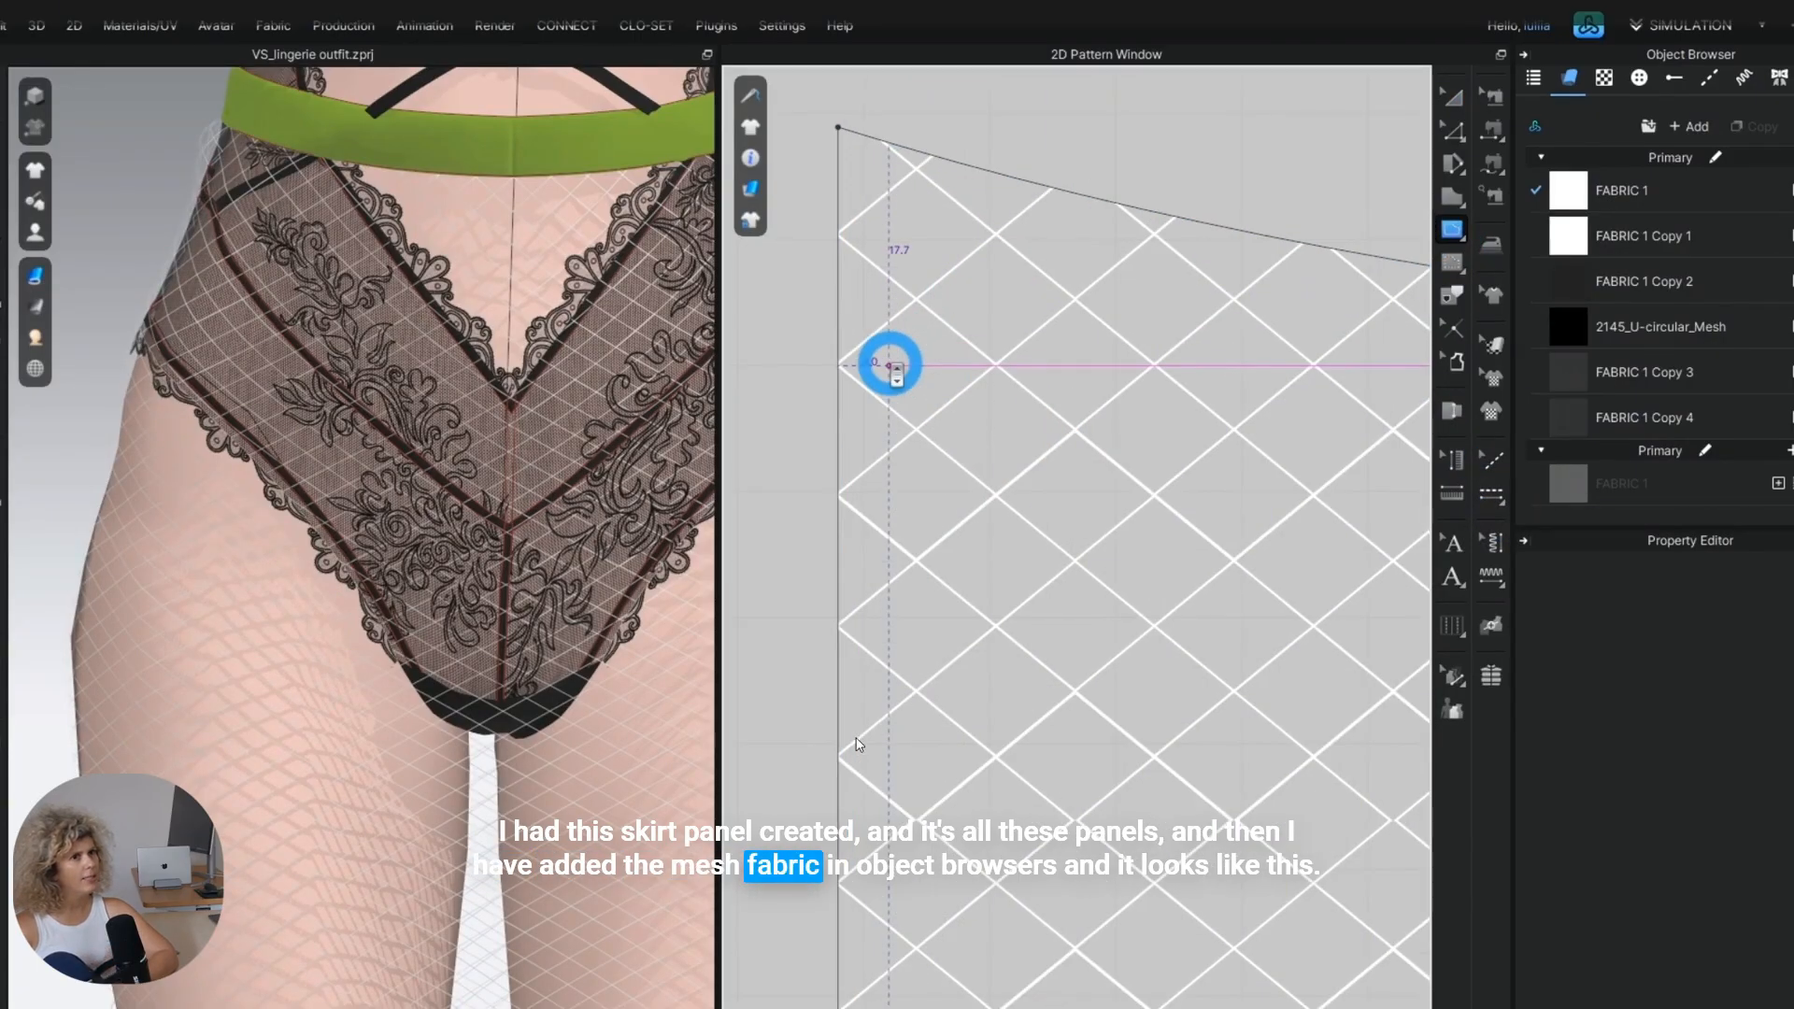
pyautogui.scroll(2, 852, 586)
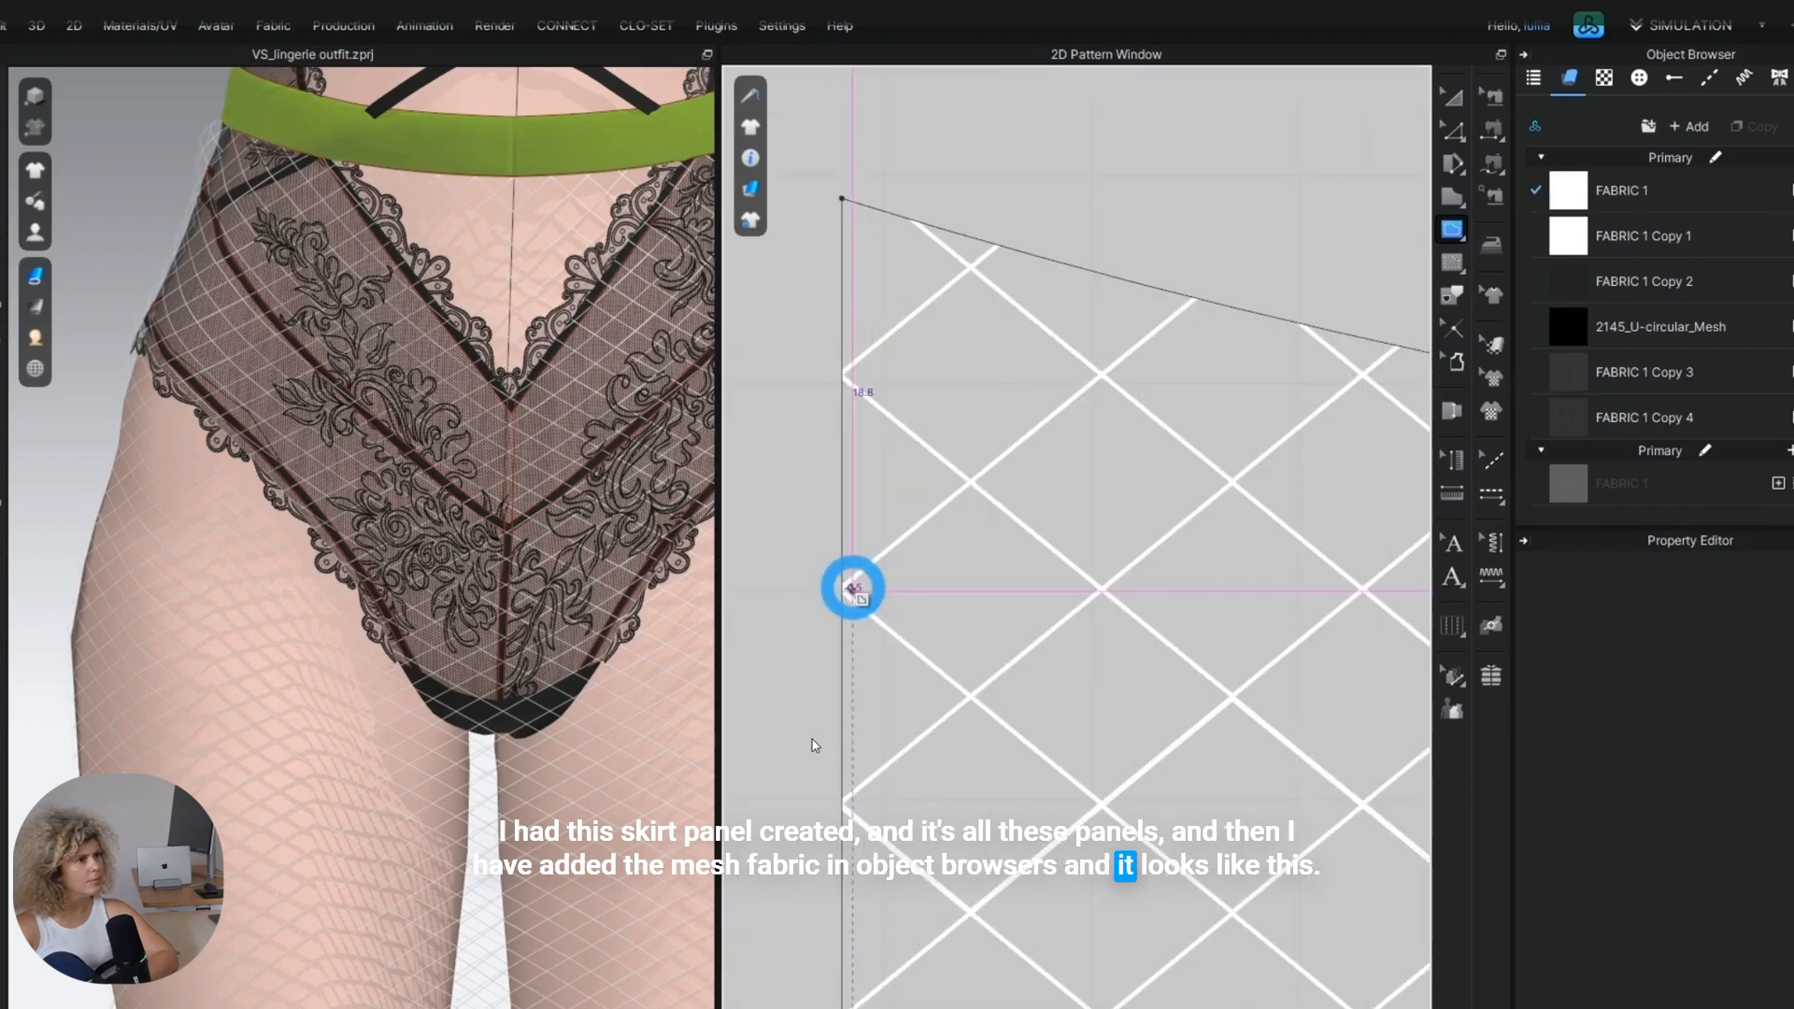
pyautogui.click(852, 587)
pyautogui.scroll(2, 1149, 355)
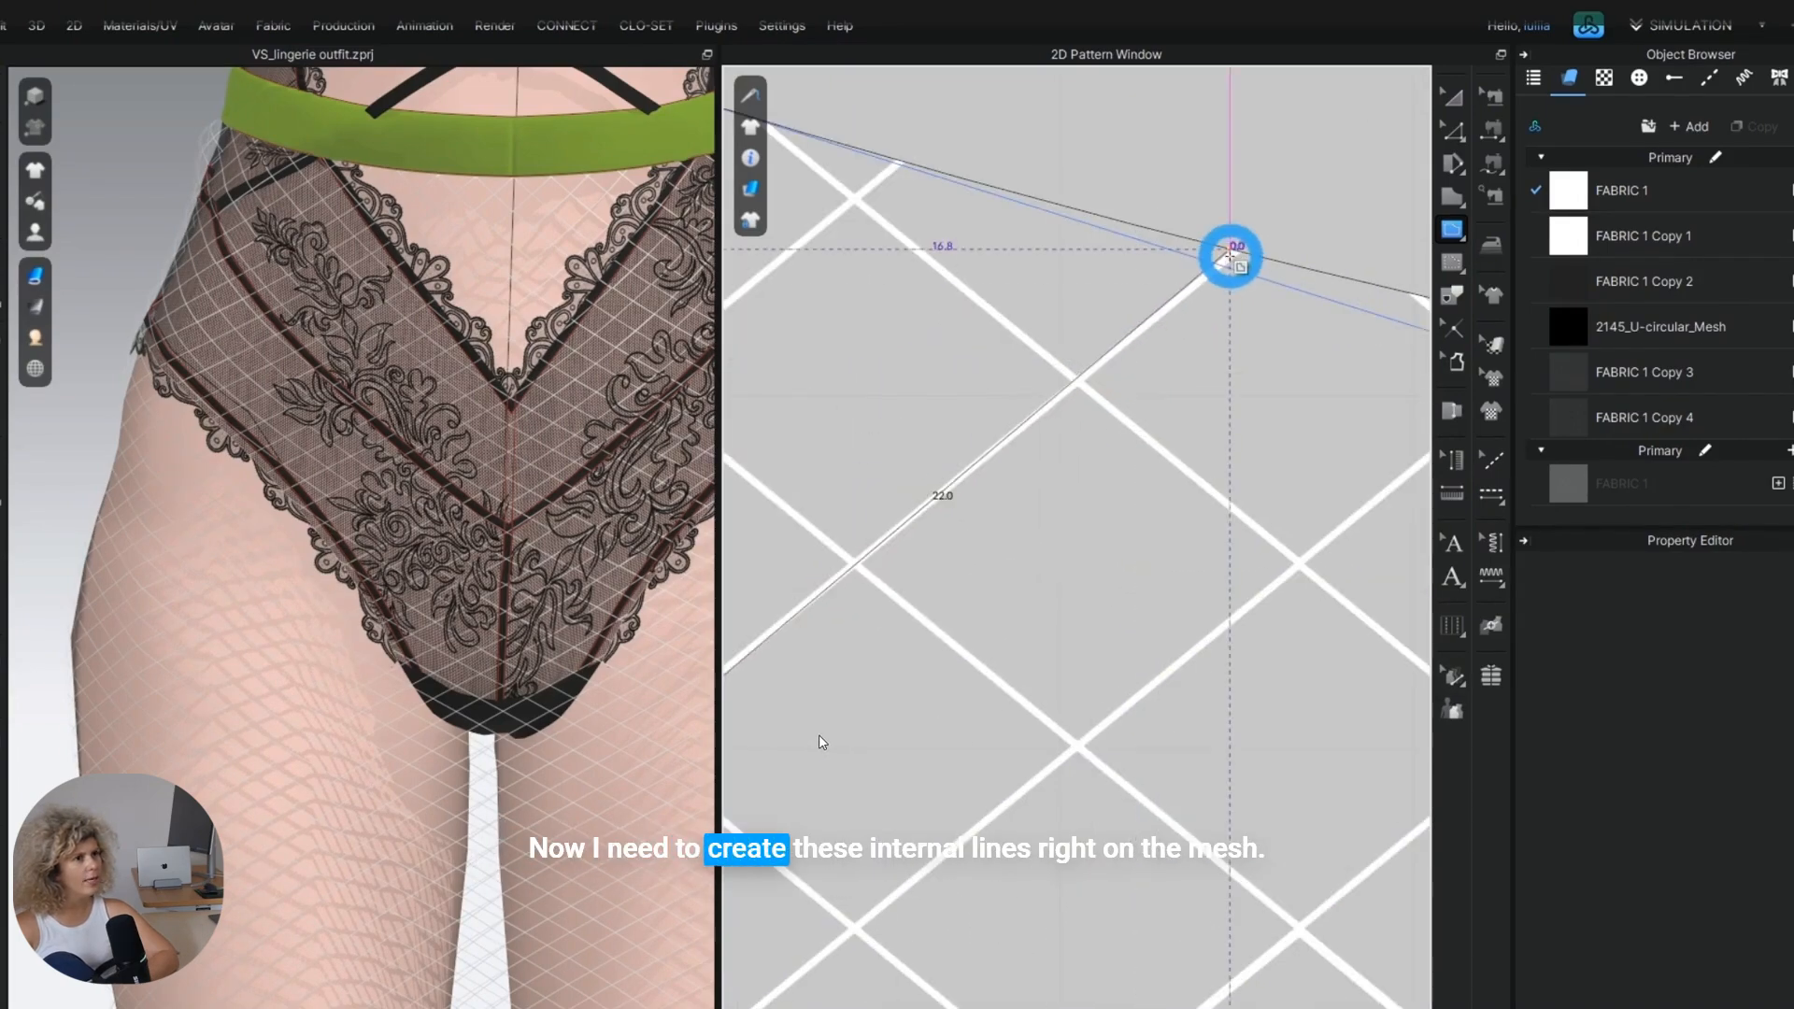
pyautogui.scroll(2, 1231, 254)
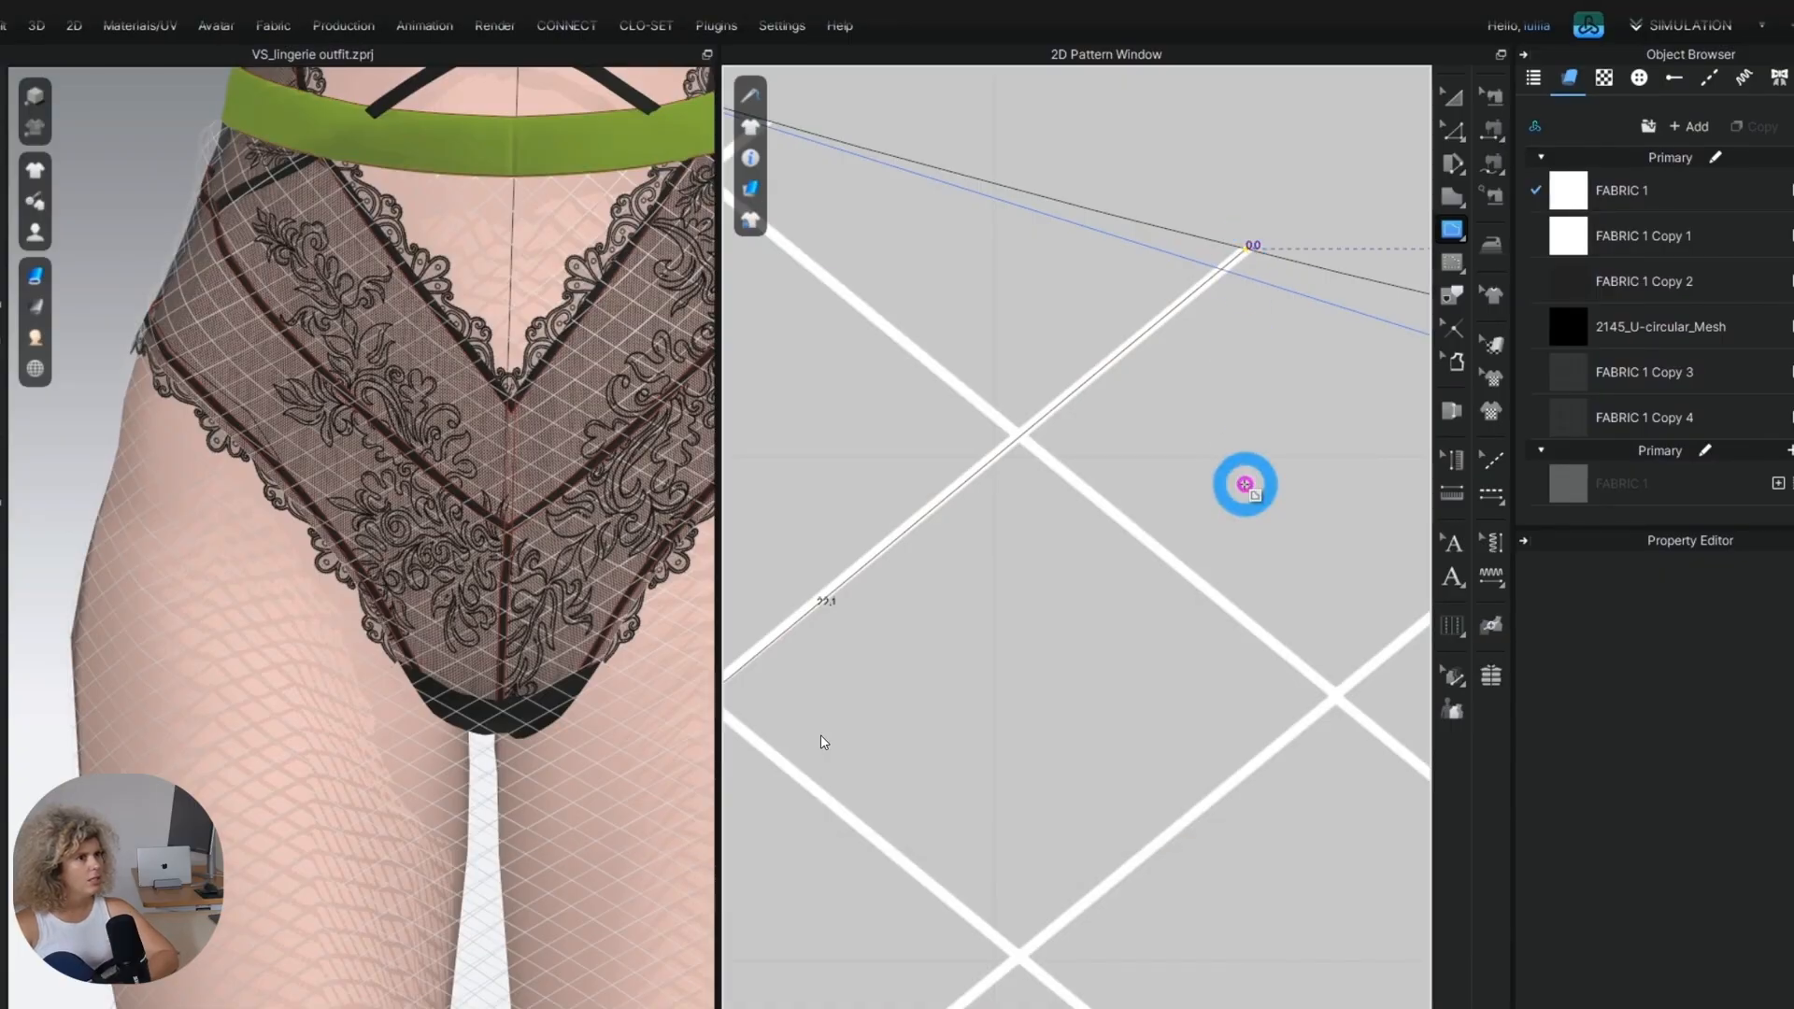
pyautogui.doubleClick(1245, 484)
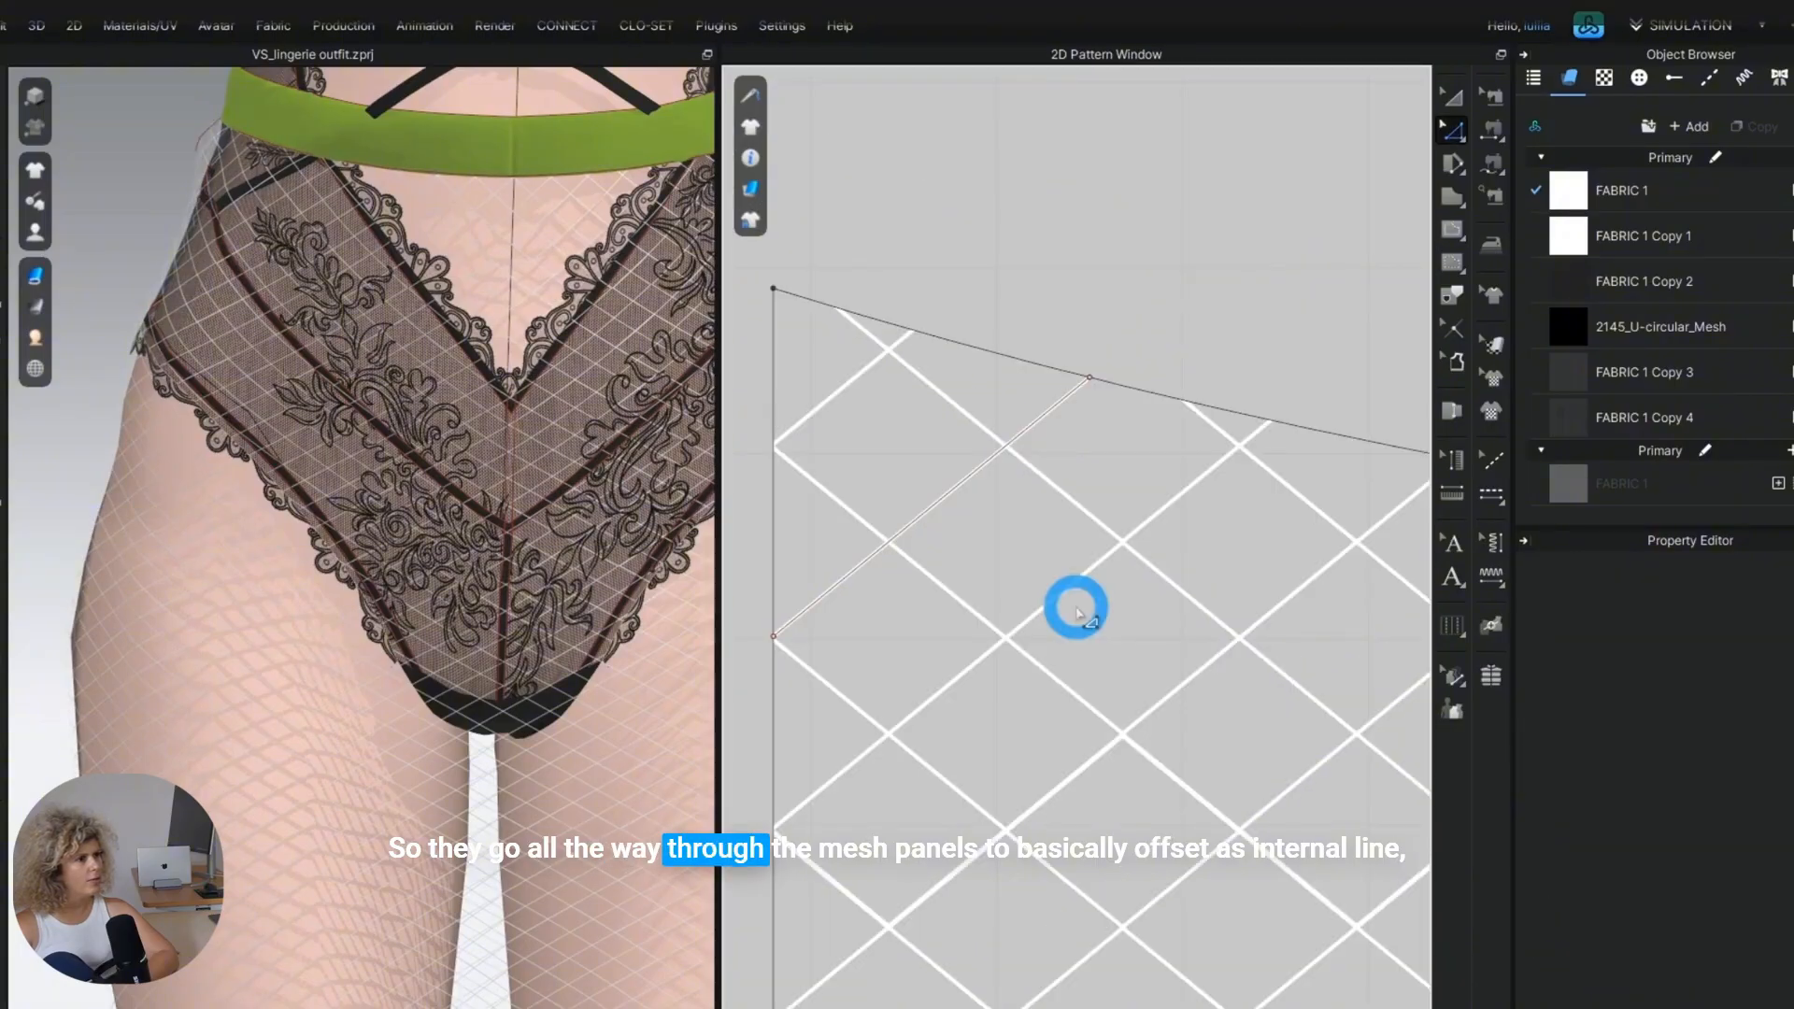
# Offset the short diagonal line as about 60 internal lines at 8 mm, in reverse direction and extended to the pattern outline.
pyautogui.click(921, 516)
pyautogui.scroll(-2, 970, 581)
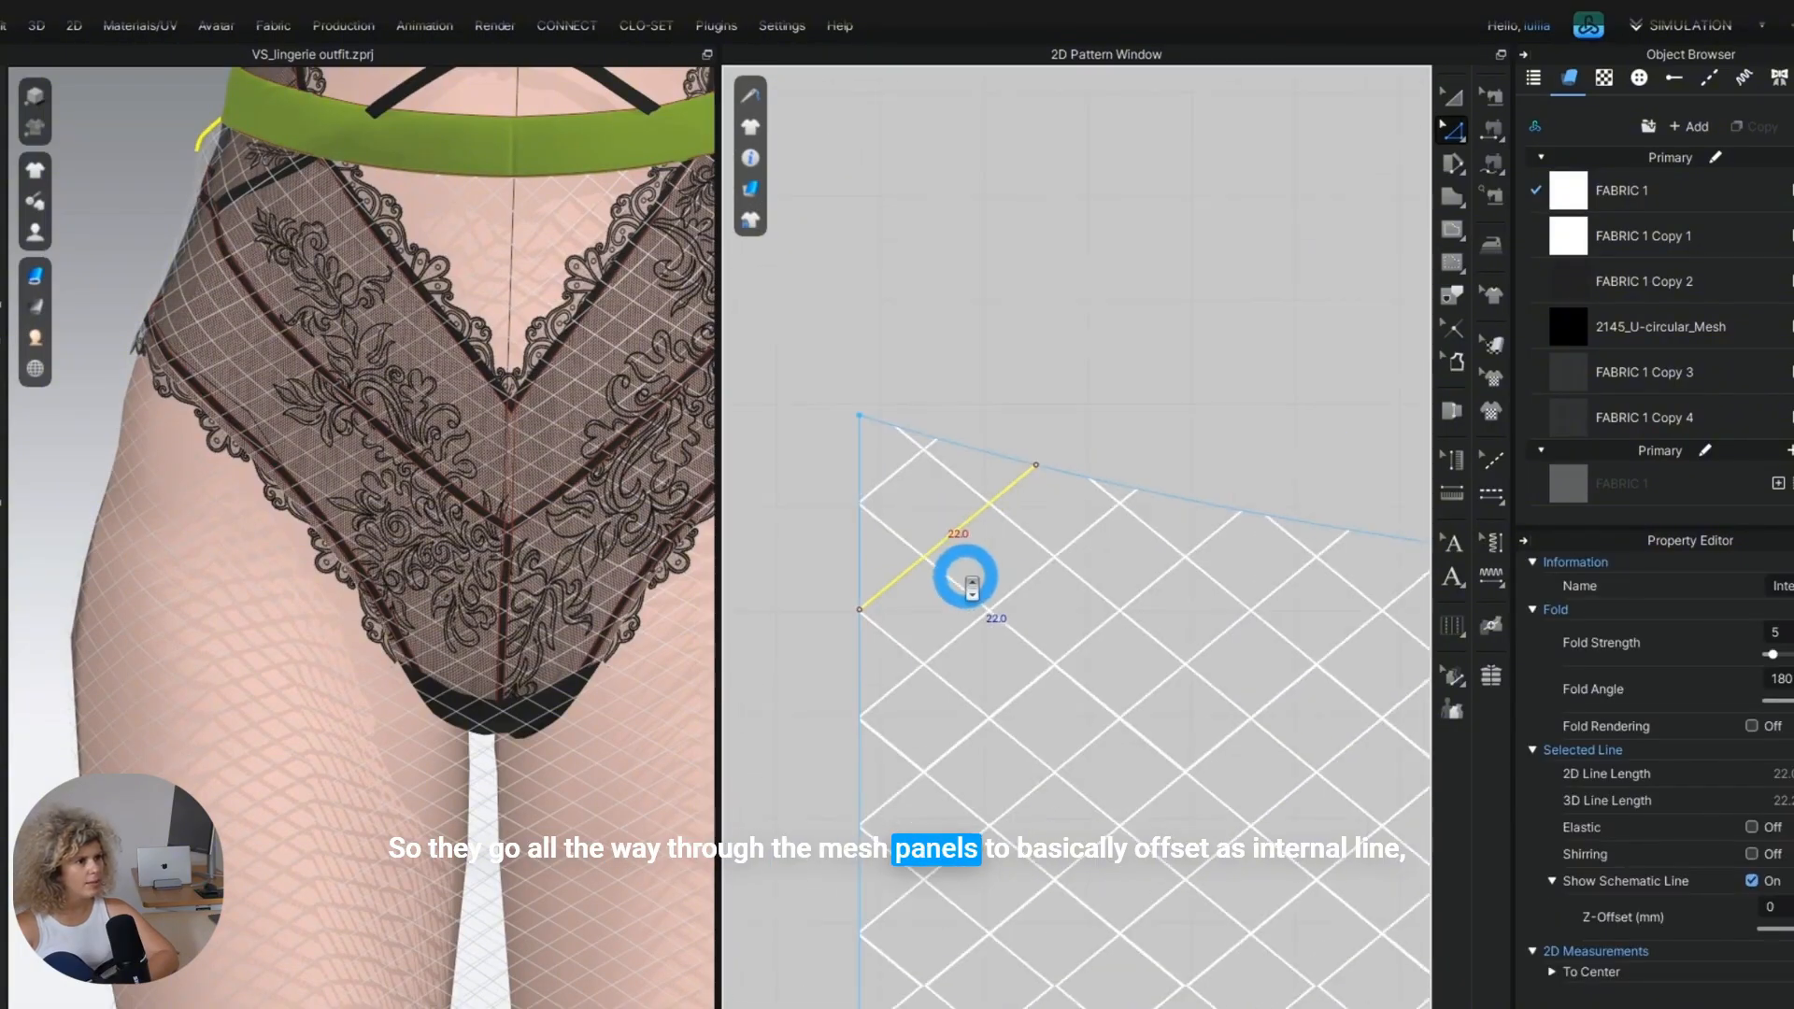
pyautogui.scroll(-2, 970, 581)
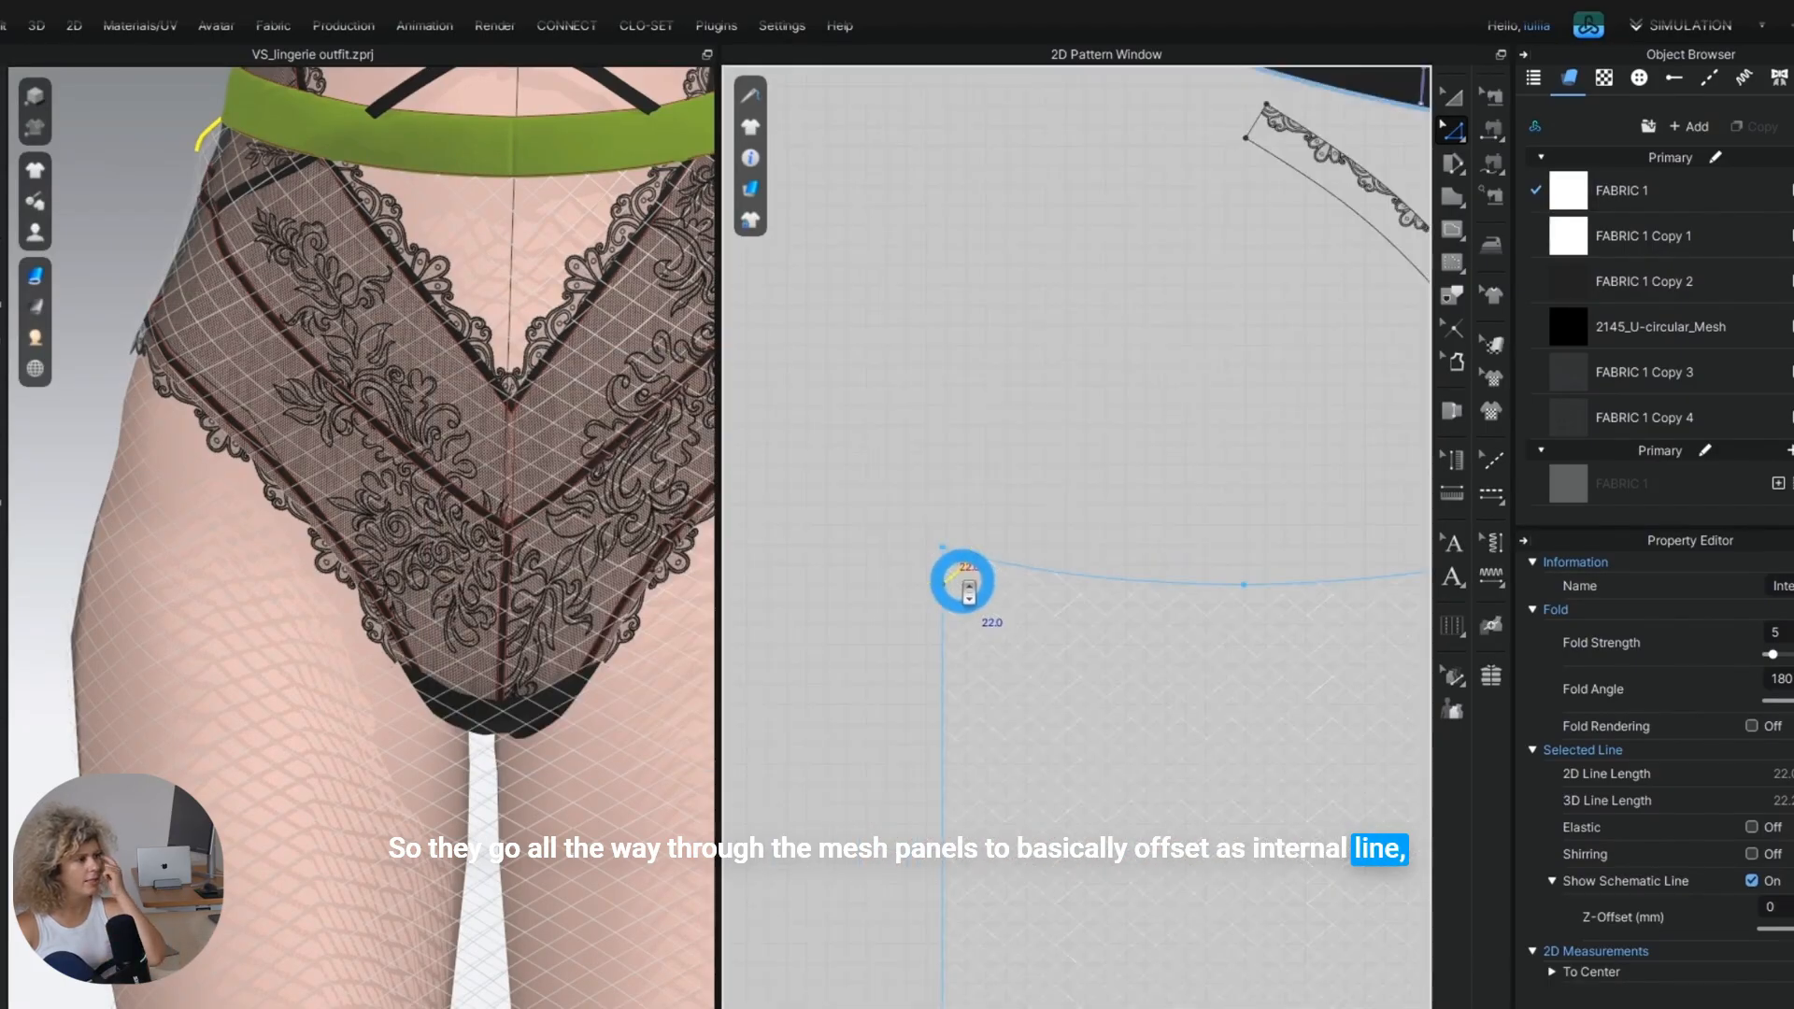
pyautogui.scroll(-3, 962, 582)
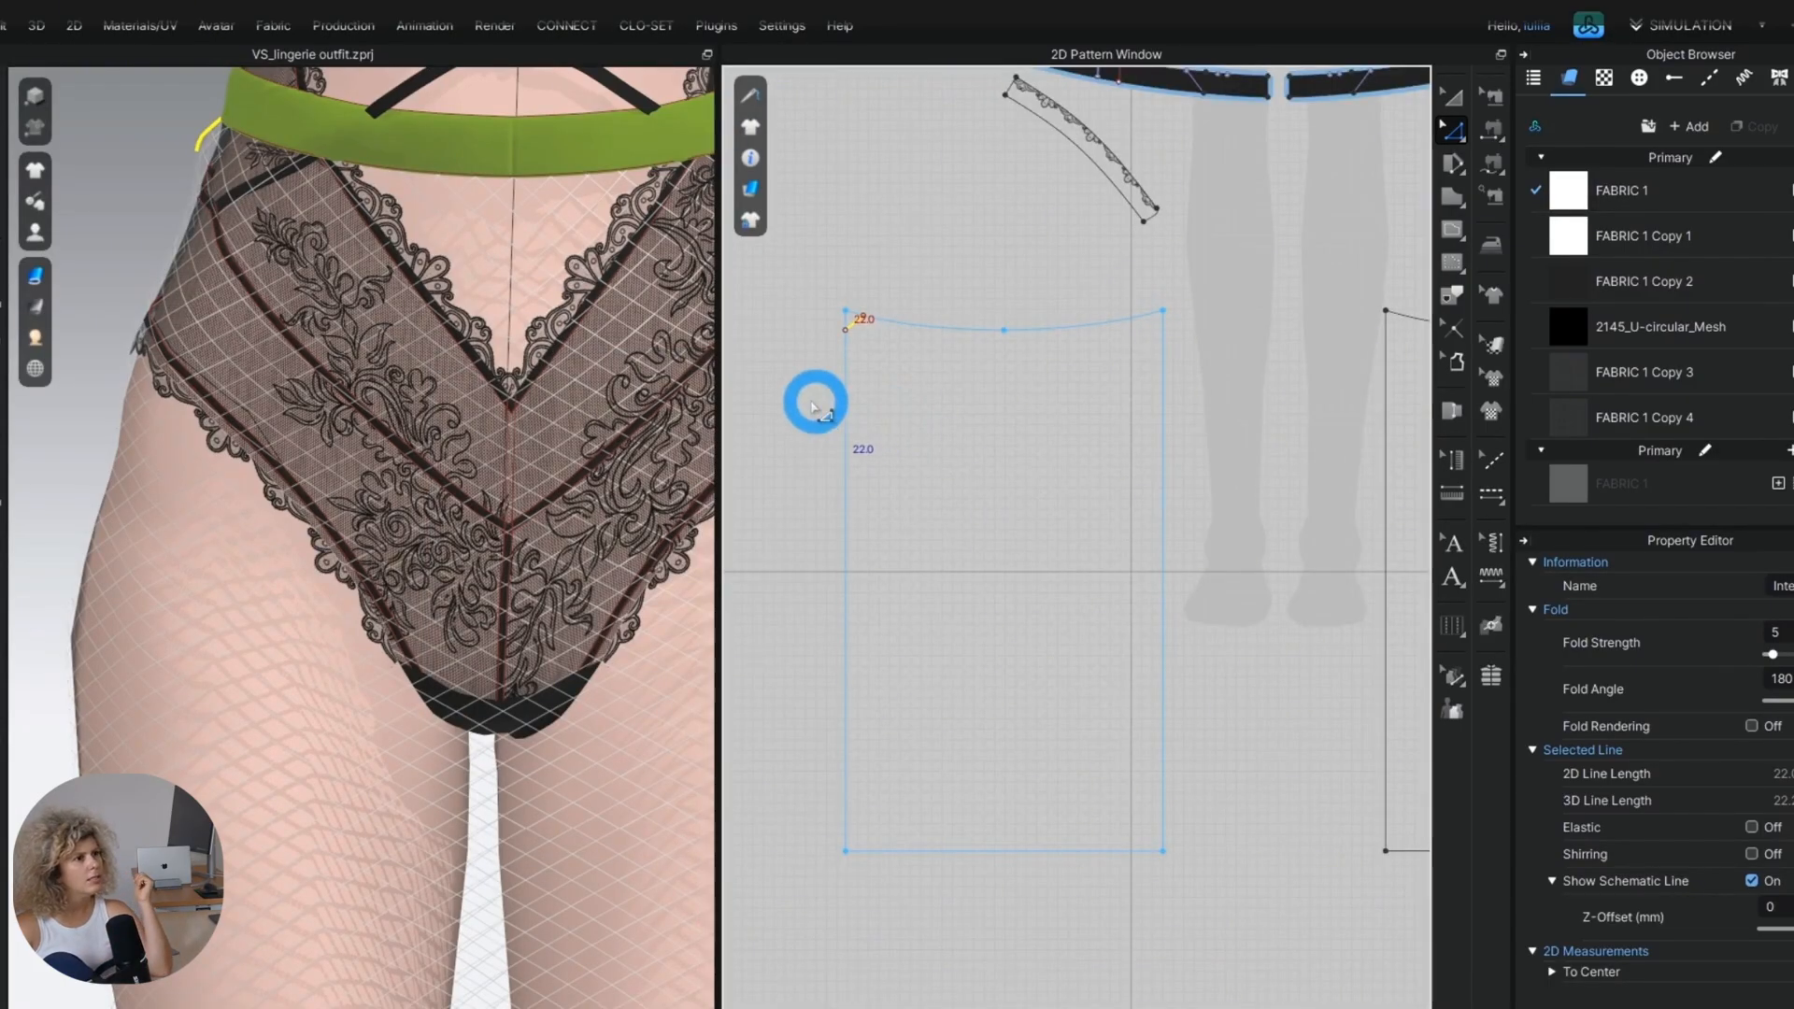
pyautogui.rightClick(854, 301)
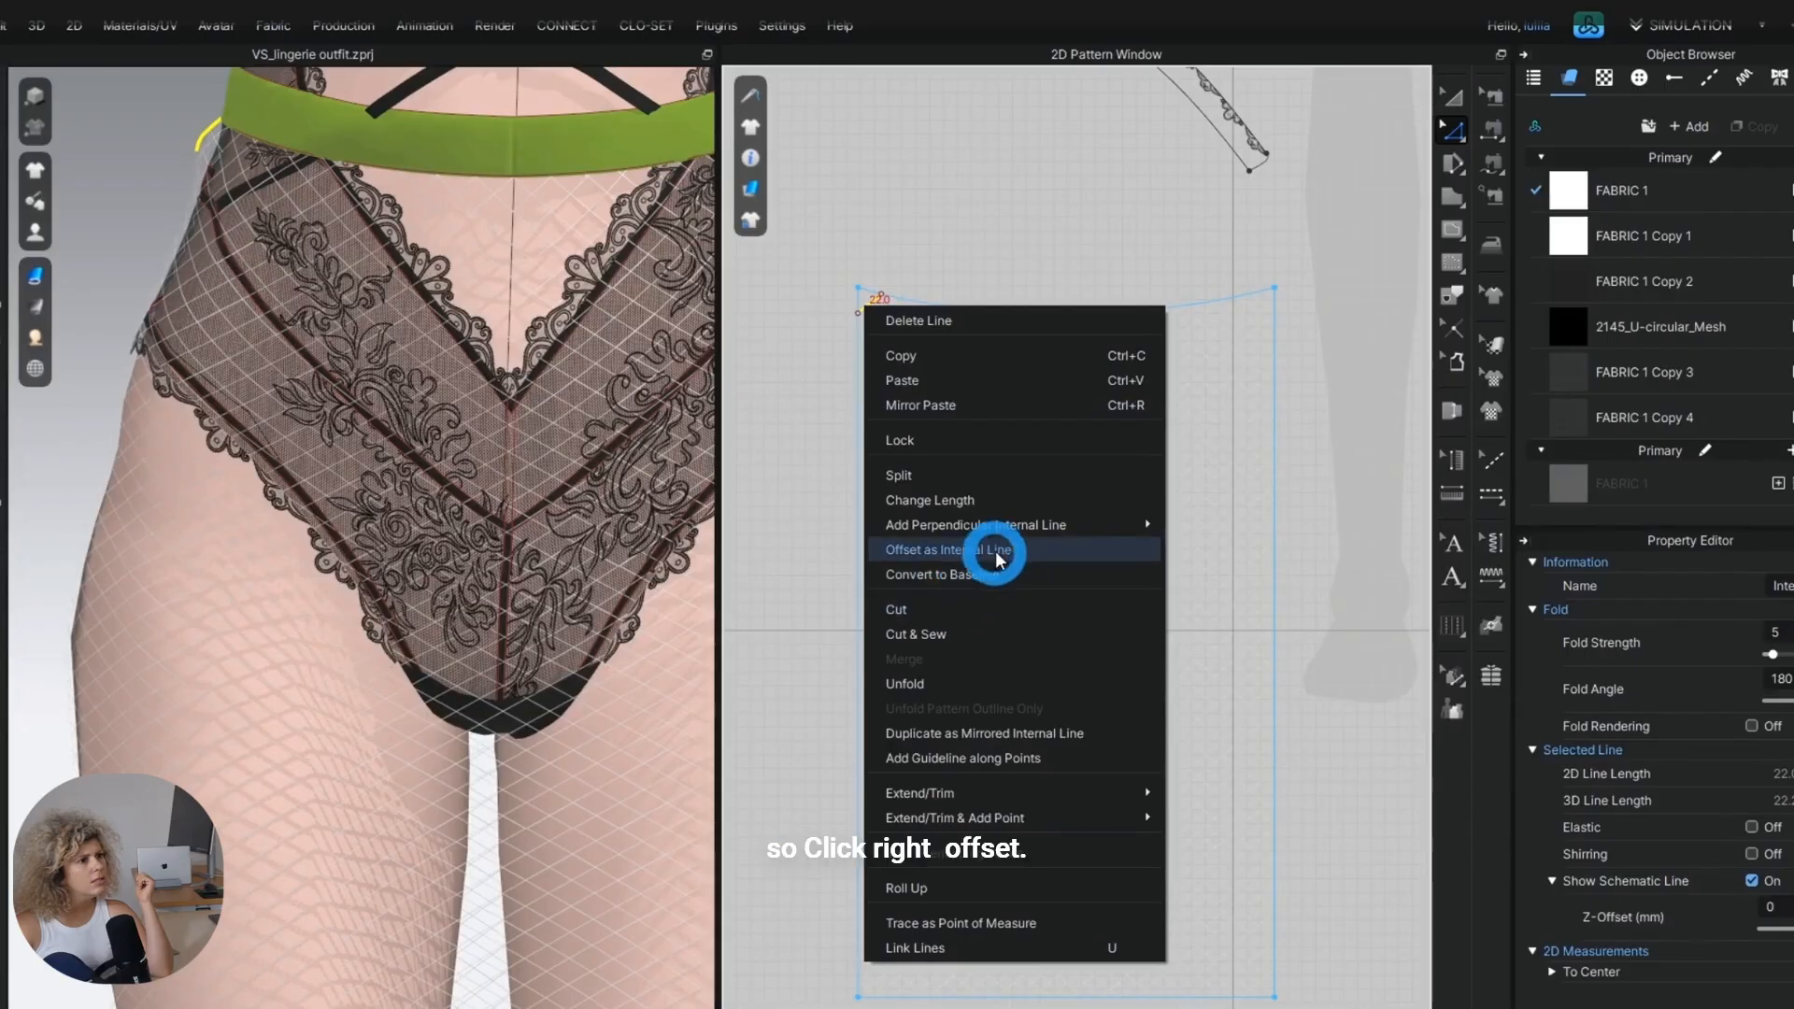
pyautogui.click(986, 551)
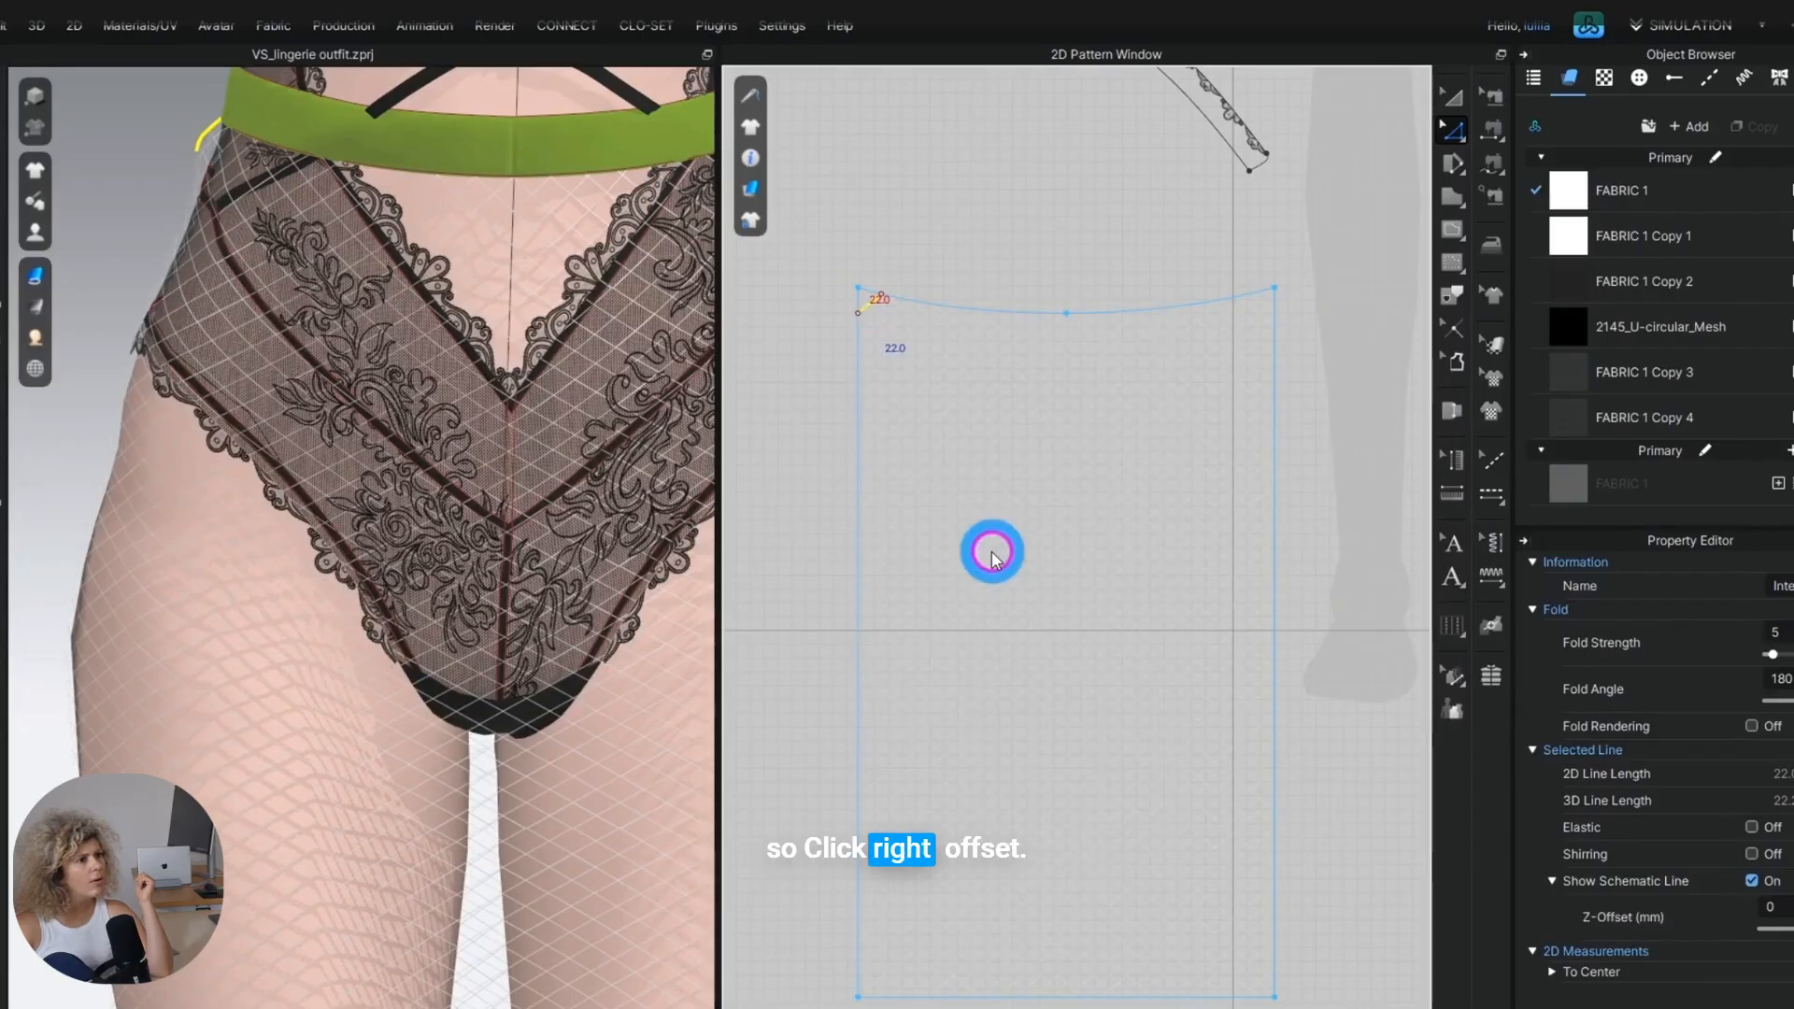
pyautogui.moveTo(902, 321); pyautogui.dragTo(622, 364)
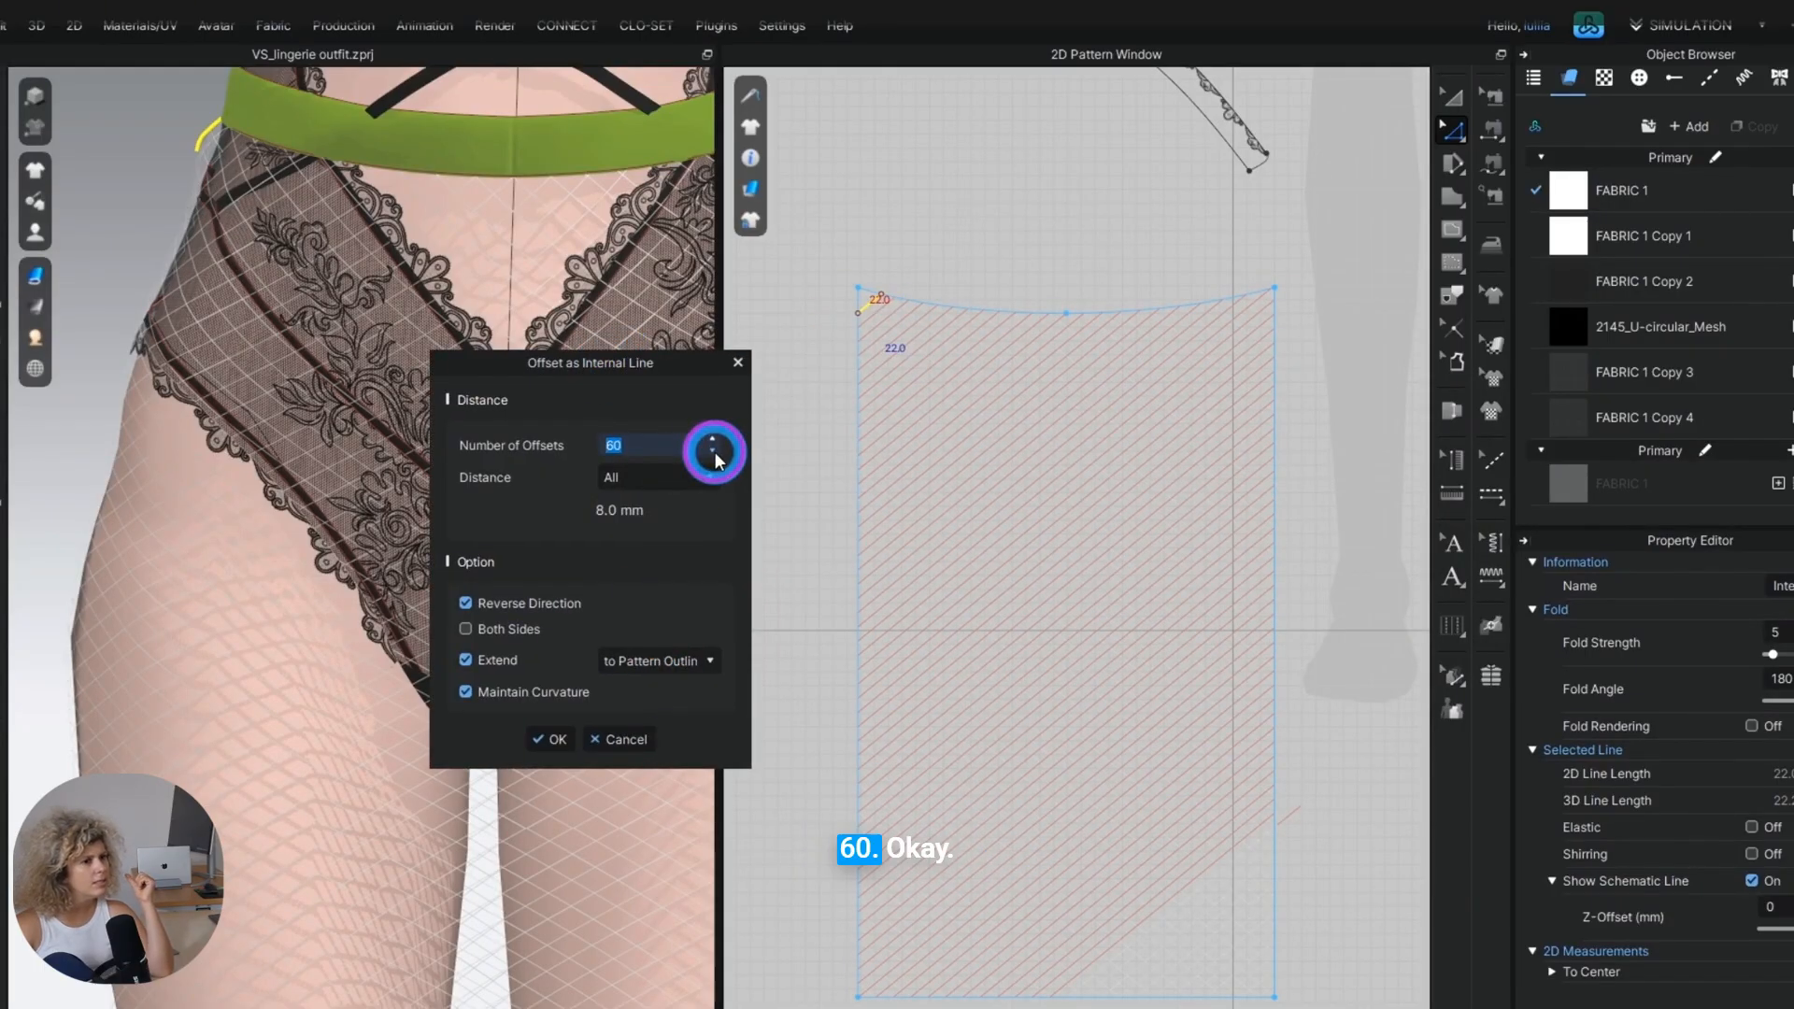
pyautogui.click(713, 440)
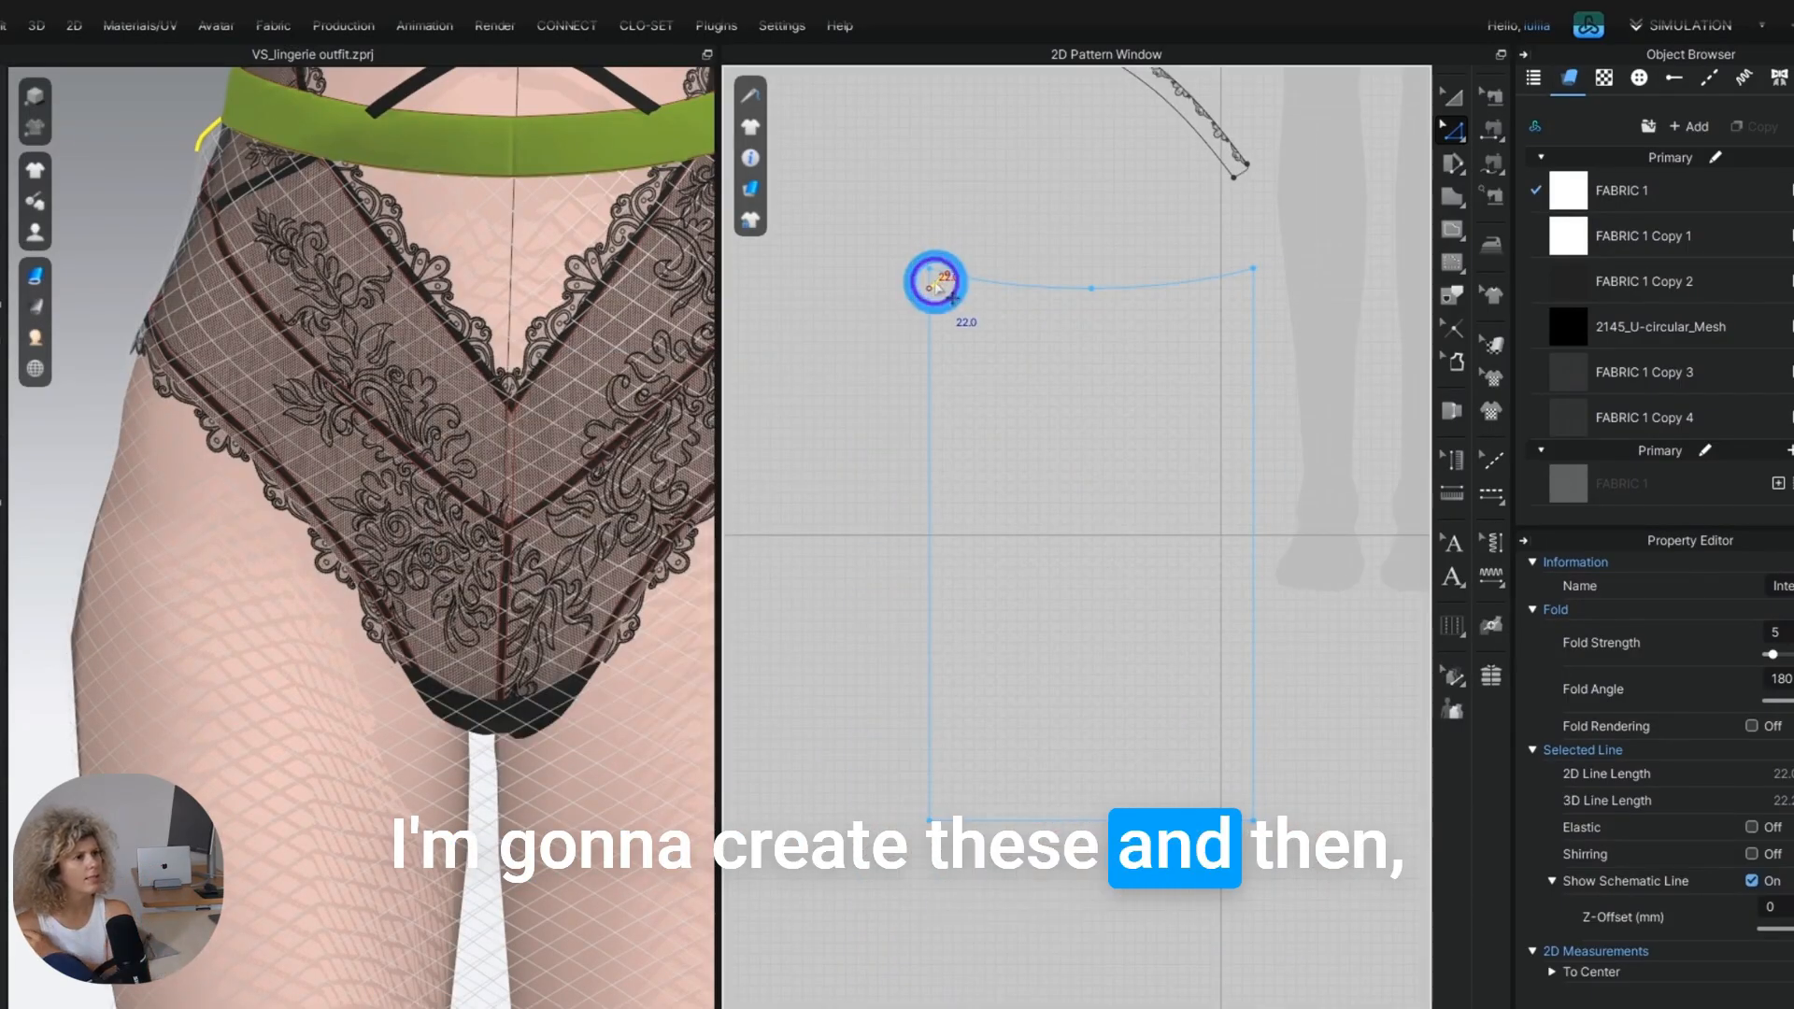
pyautogui.rightClick(937, 284)
pyautogui.click(848, 694)
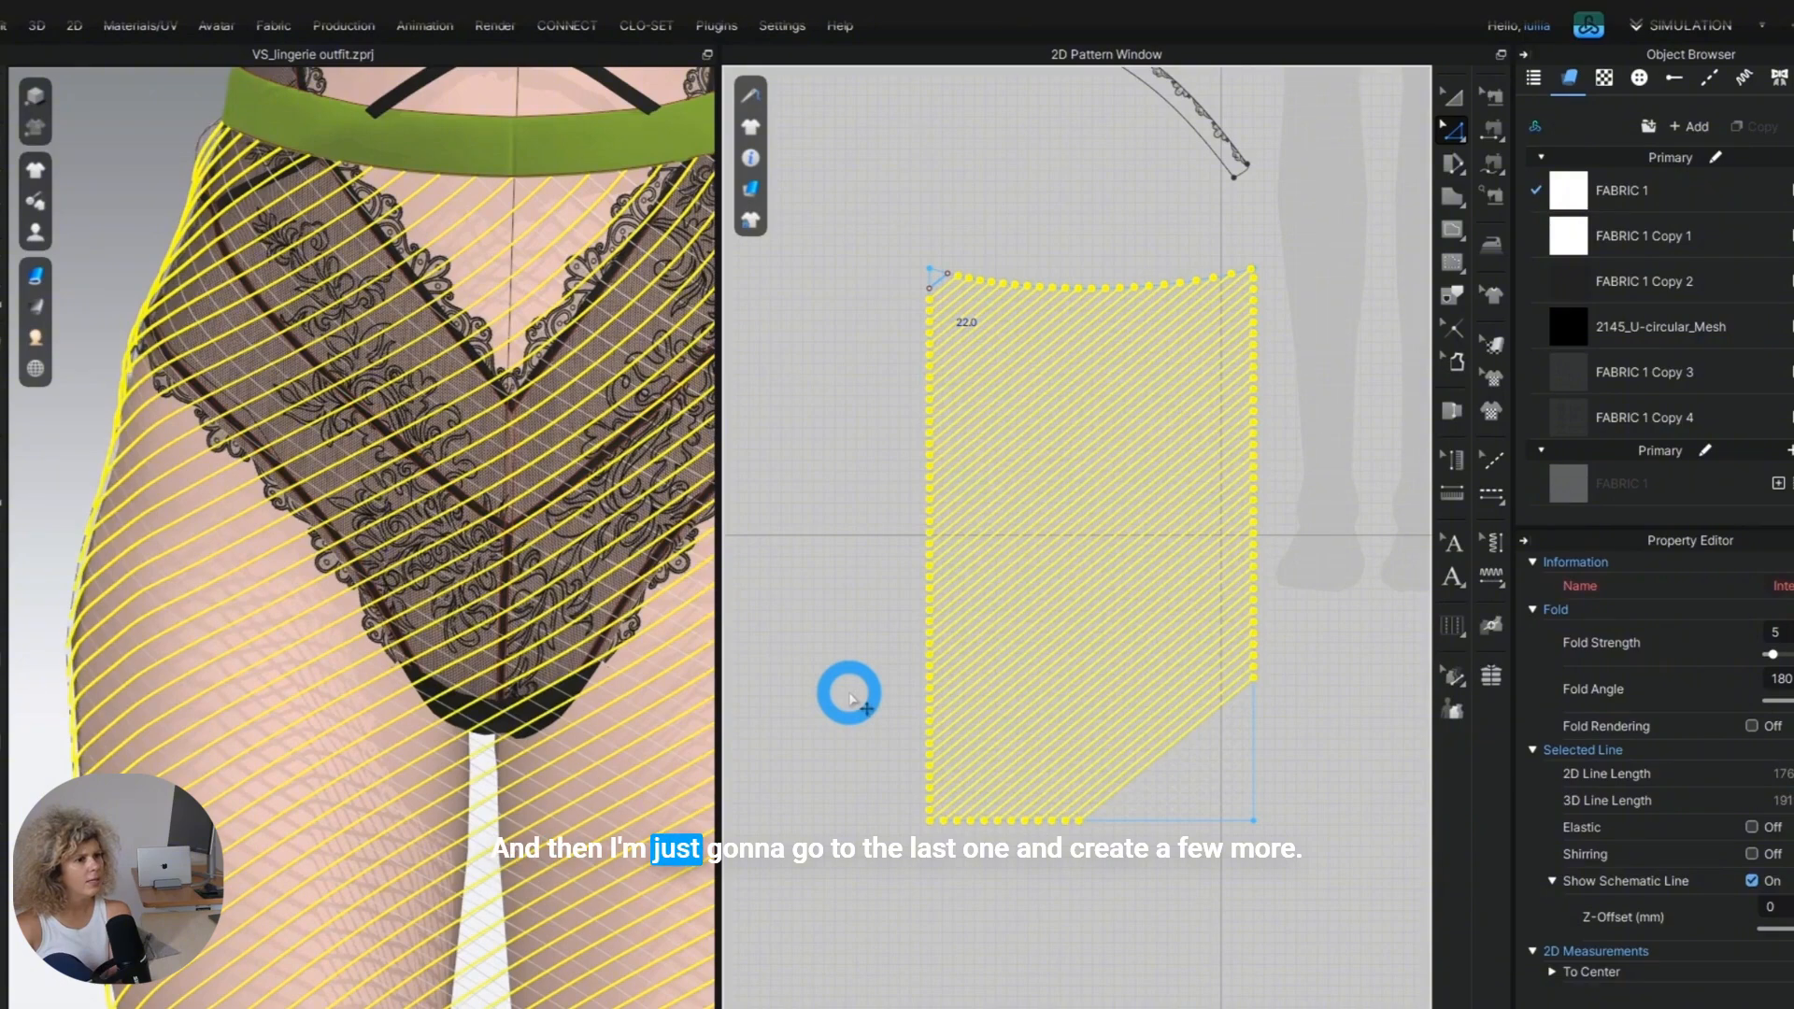
pyautogui.click(848, 693)
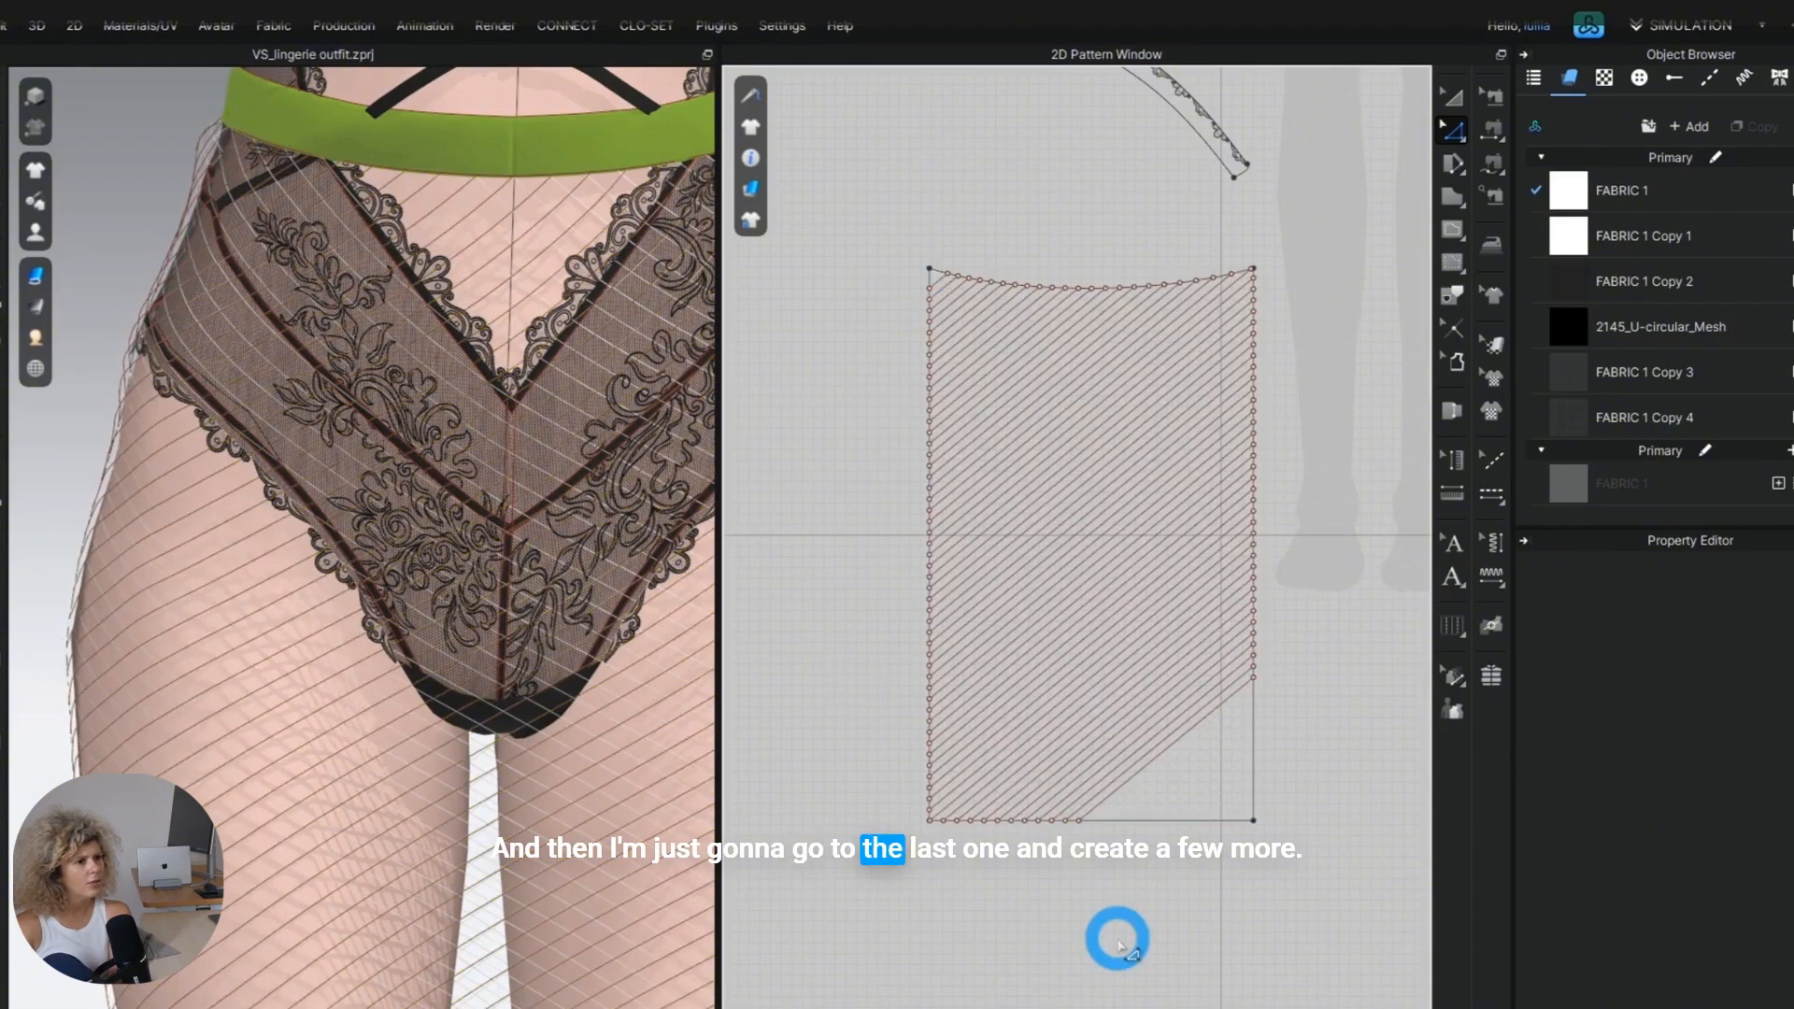
# Offset the last diagonal line at 8 mm, extended to the pattern outline, to fill the panel's lower-right corner with internal lines.
pyautogui.scroll(5, 1258, 889)
pyautogui.scroll(4, 937, 586)
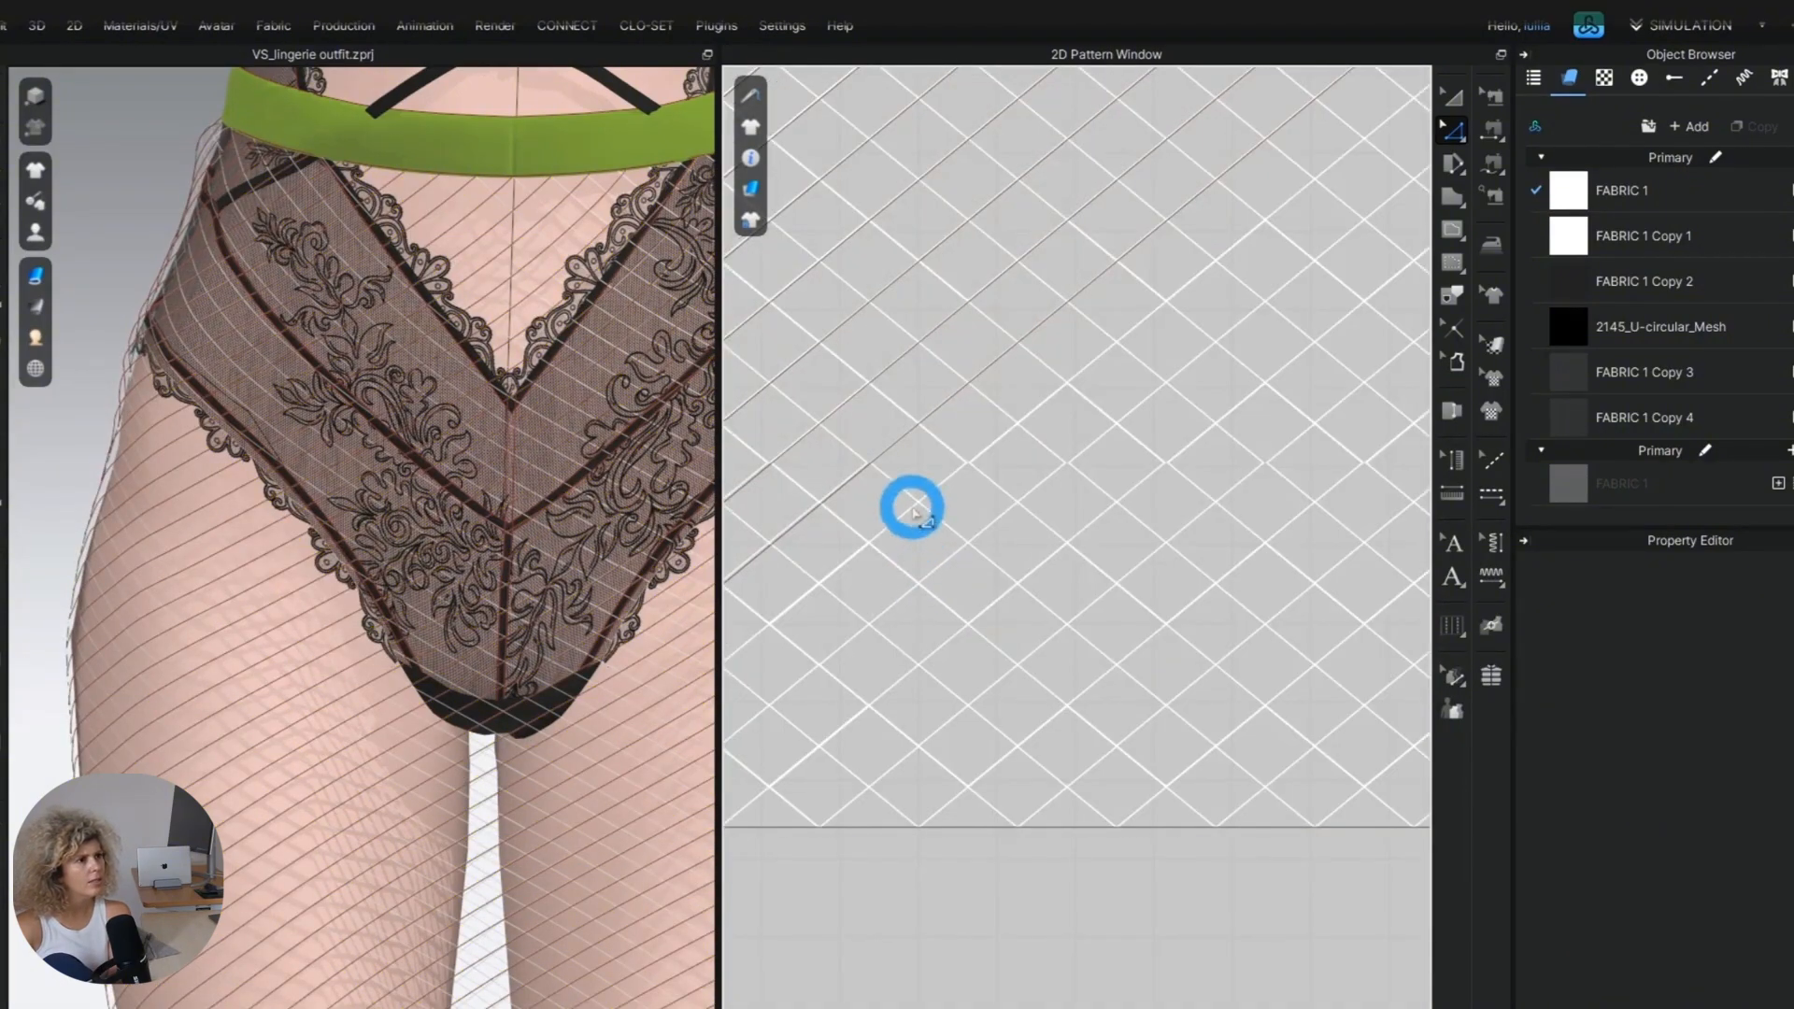
pyautogui.click(902, 461)
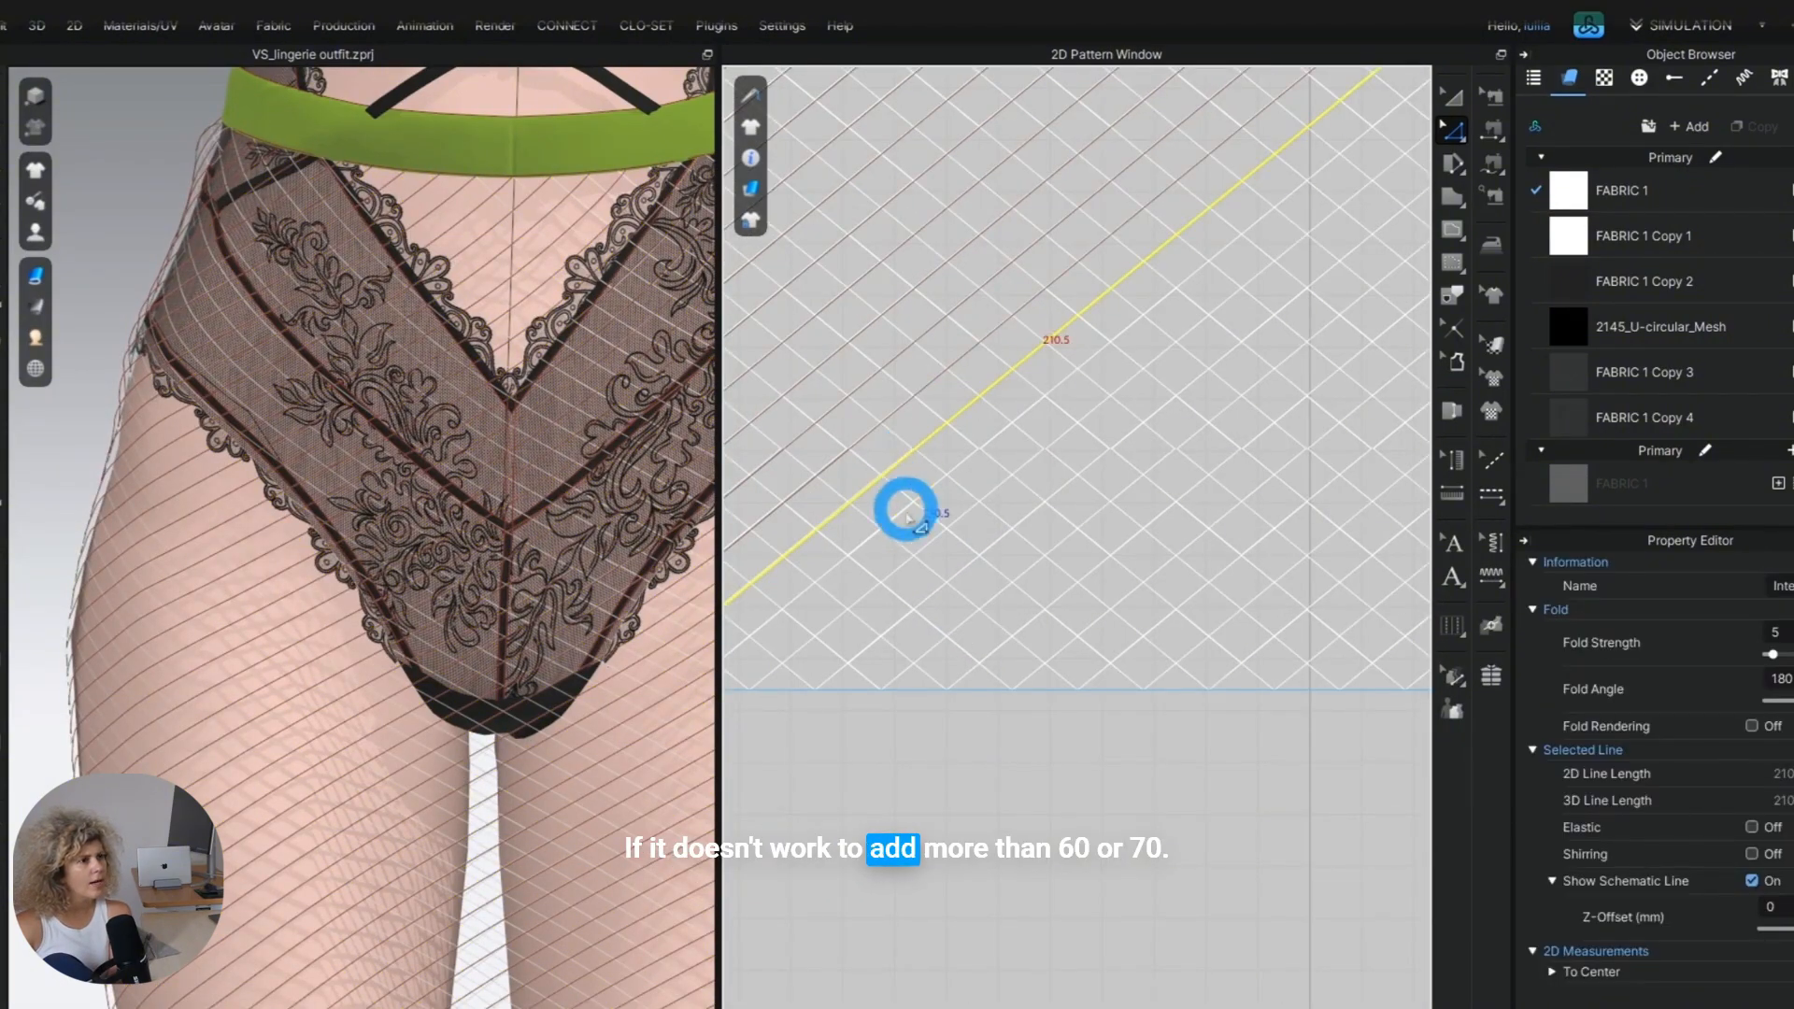
pyautogui.scroll(-3, 903, 504)
pyautogui.rightClick(904, 479)
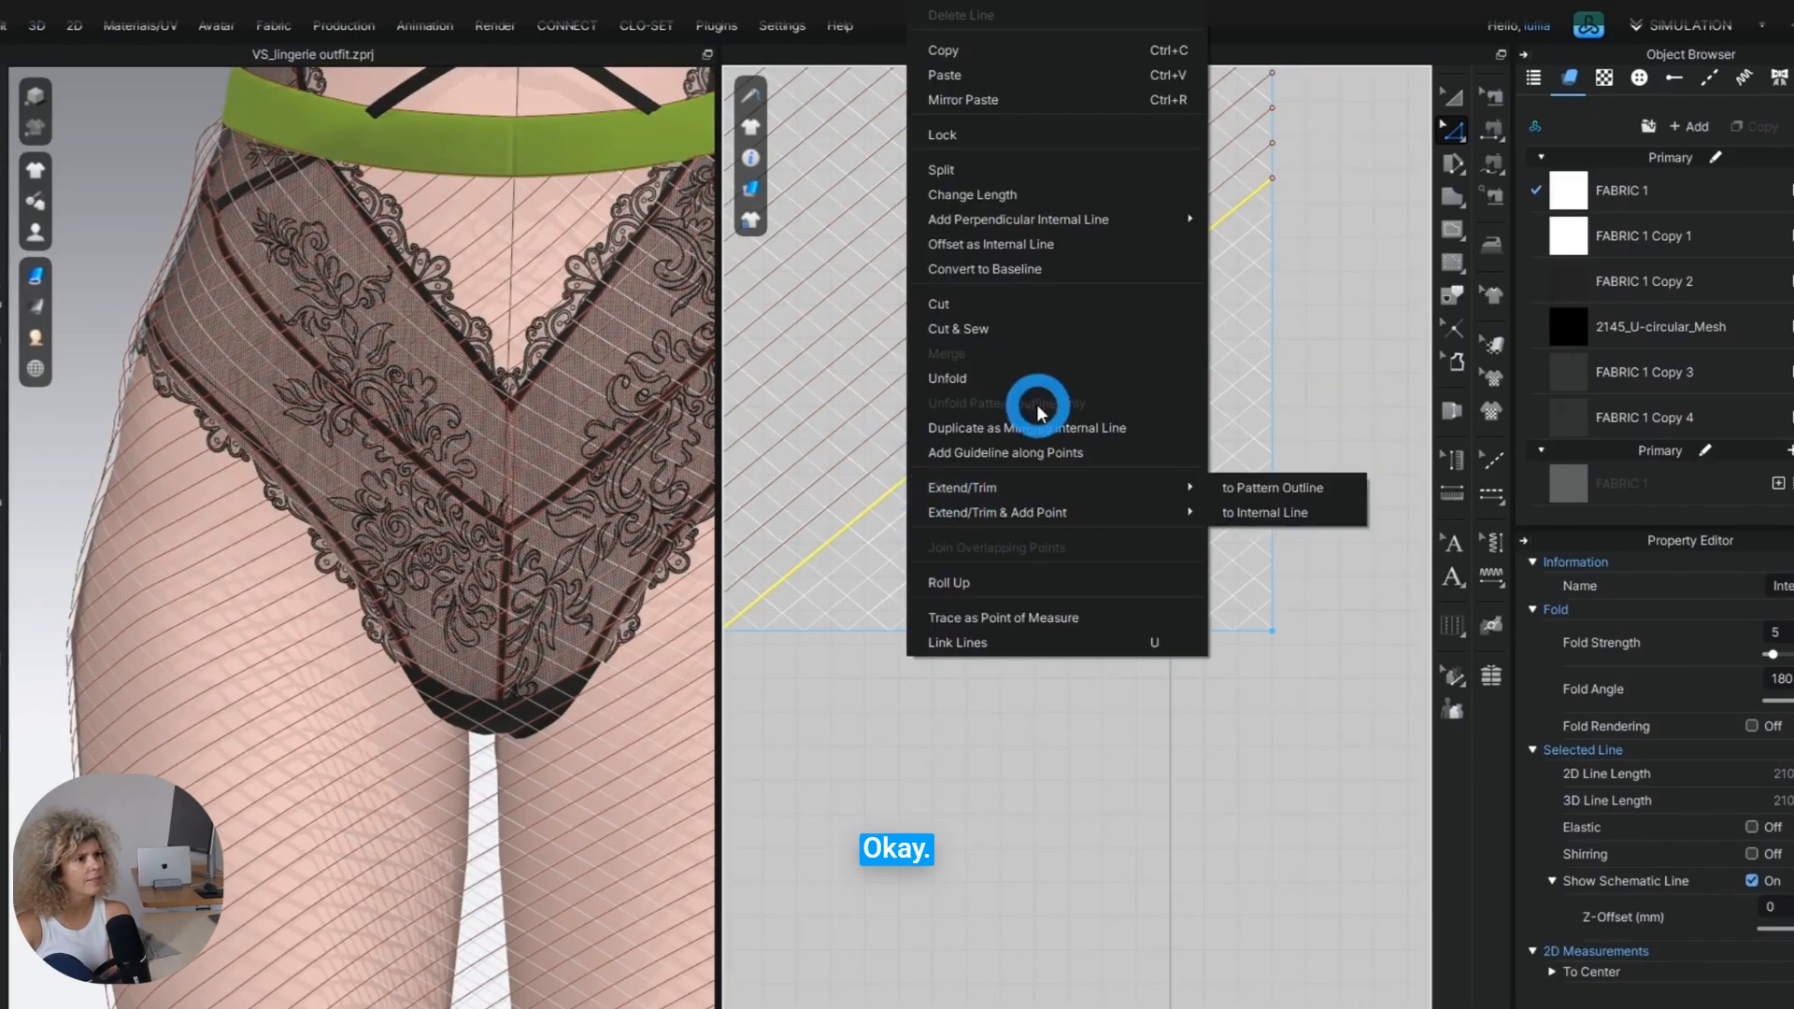
pyautogui.click(1054, 268)
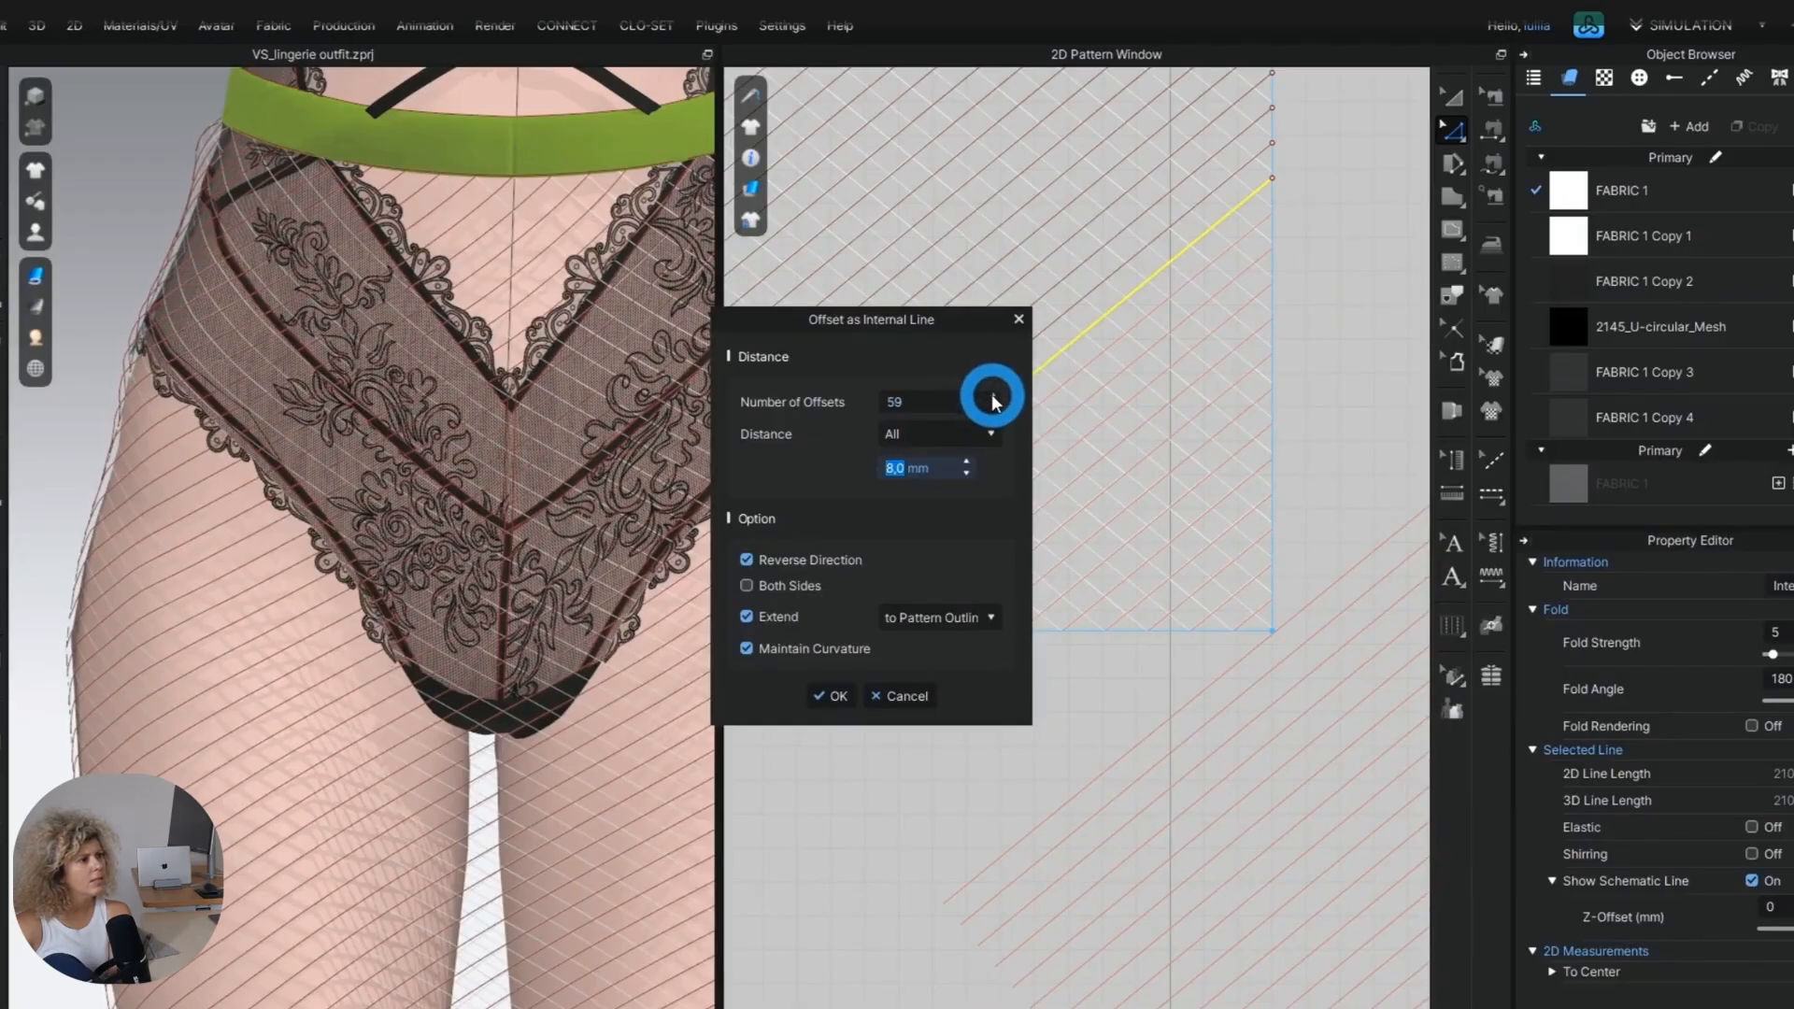
pyautogui.doubleClick(933, 404)
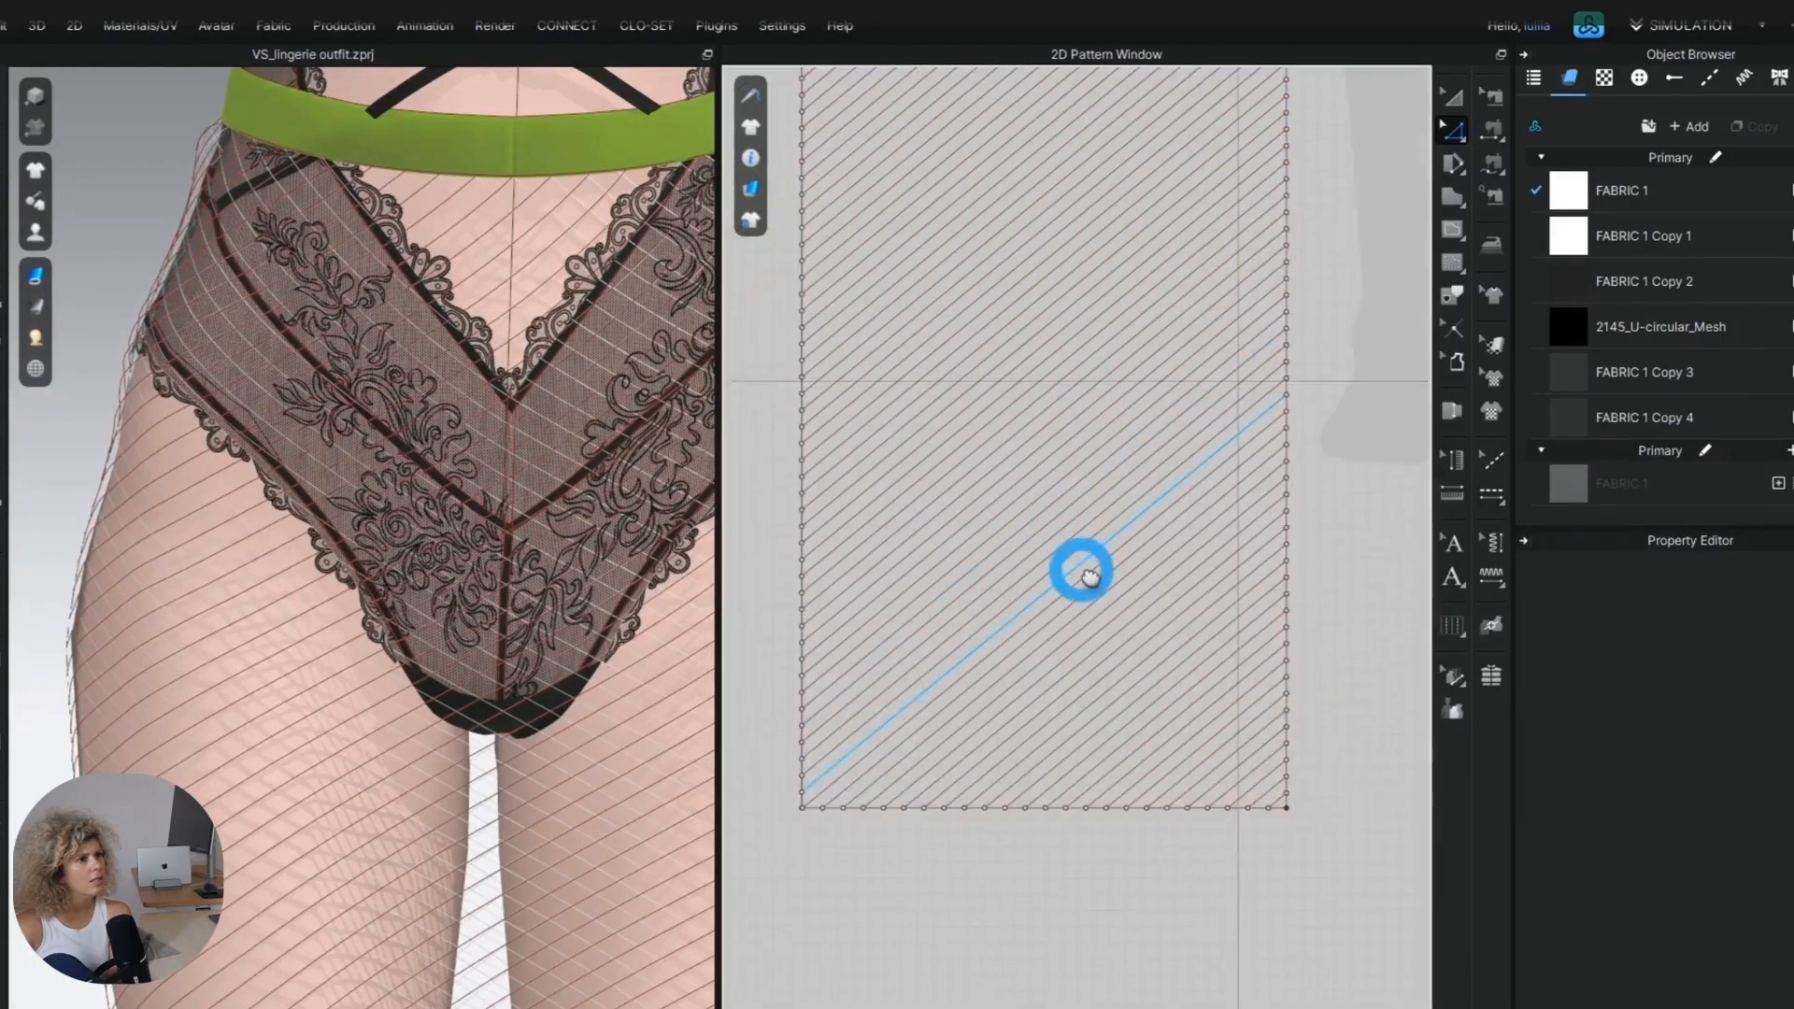
pyautogui.scroll(-3, 1073, 560)
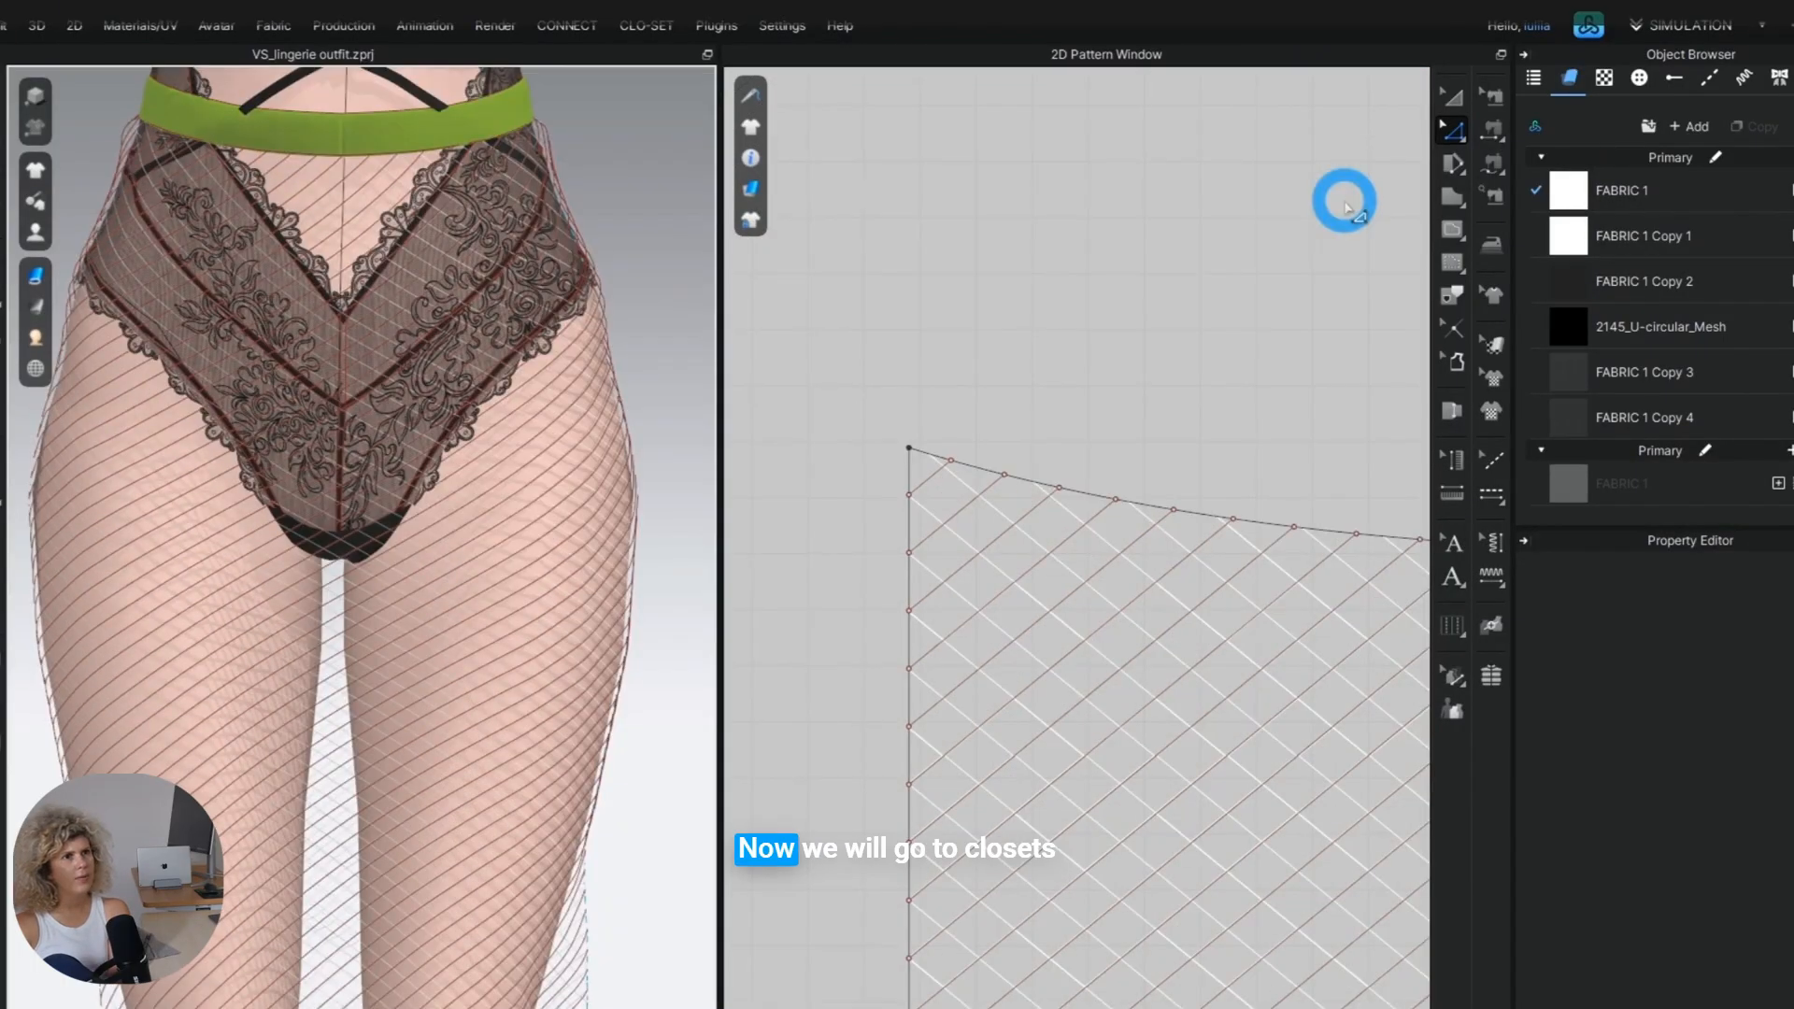
# Clear the old rhinestone topstitches from the topstitch list and search the CONNECT topstitch trims for "rhinestones".
pyautogui.click(1709, 78)
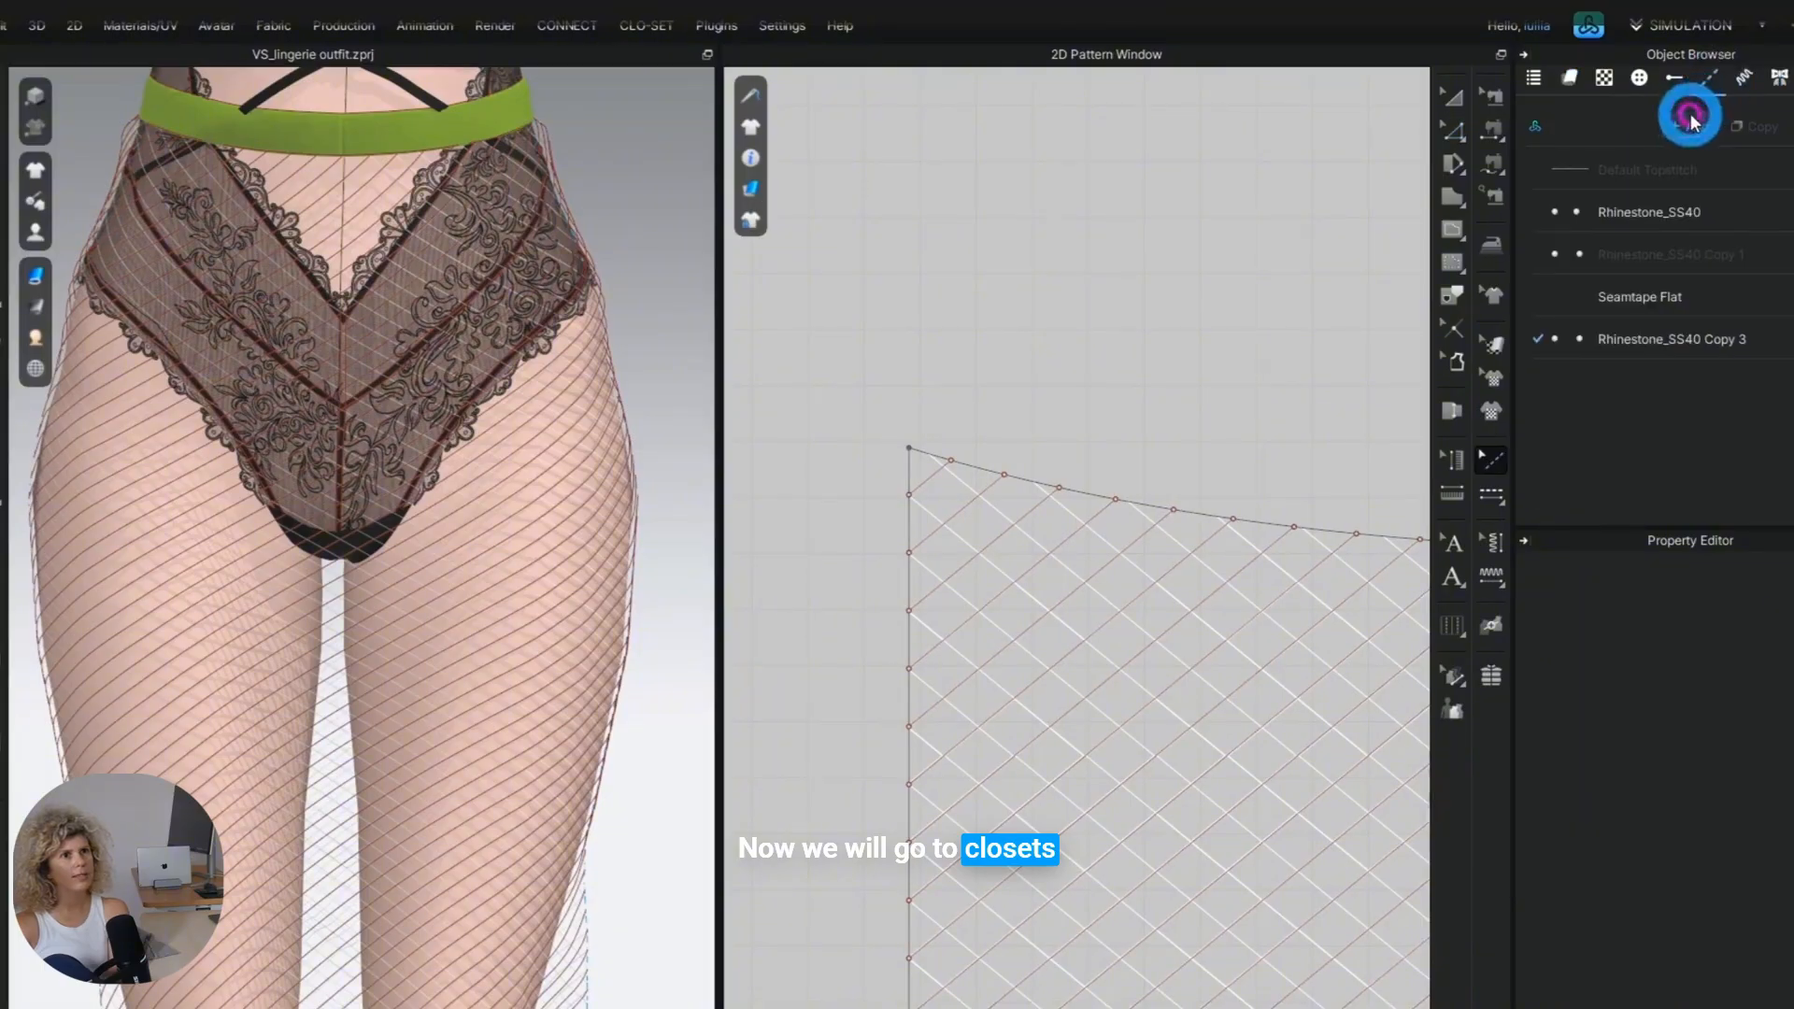
pyautogui.click(1623, 256)
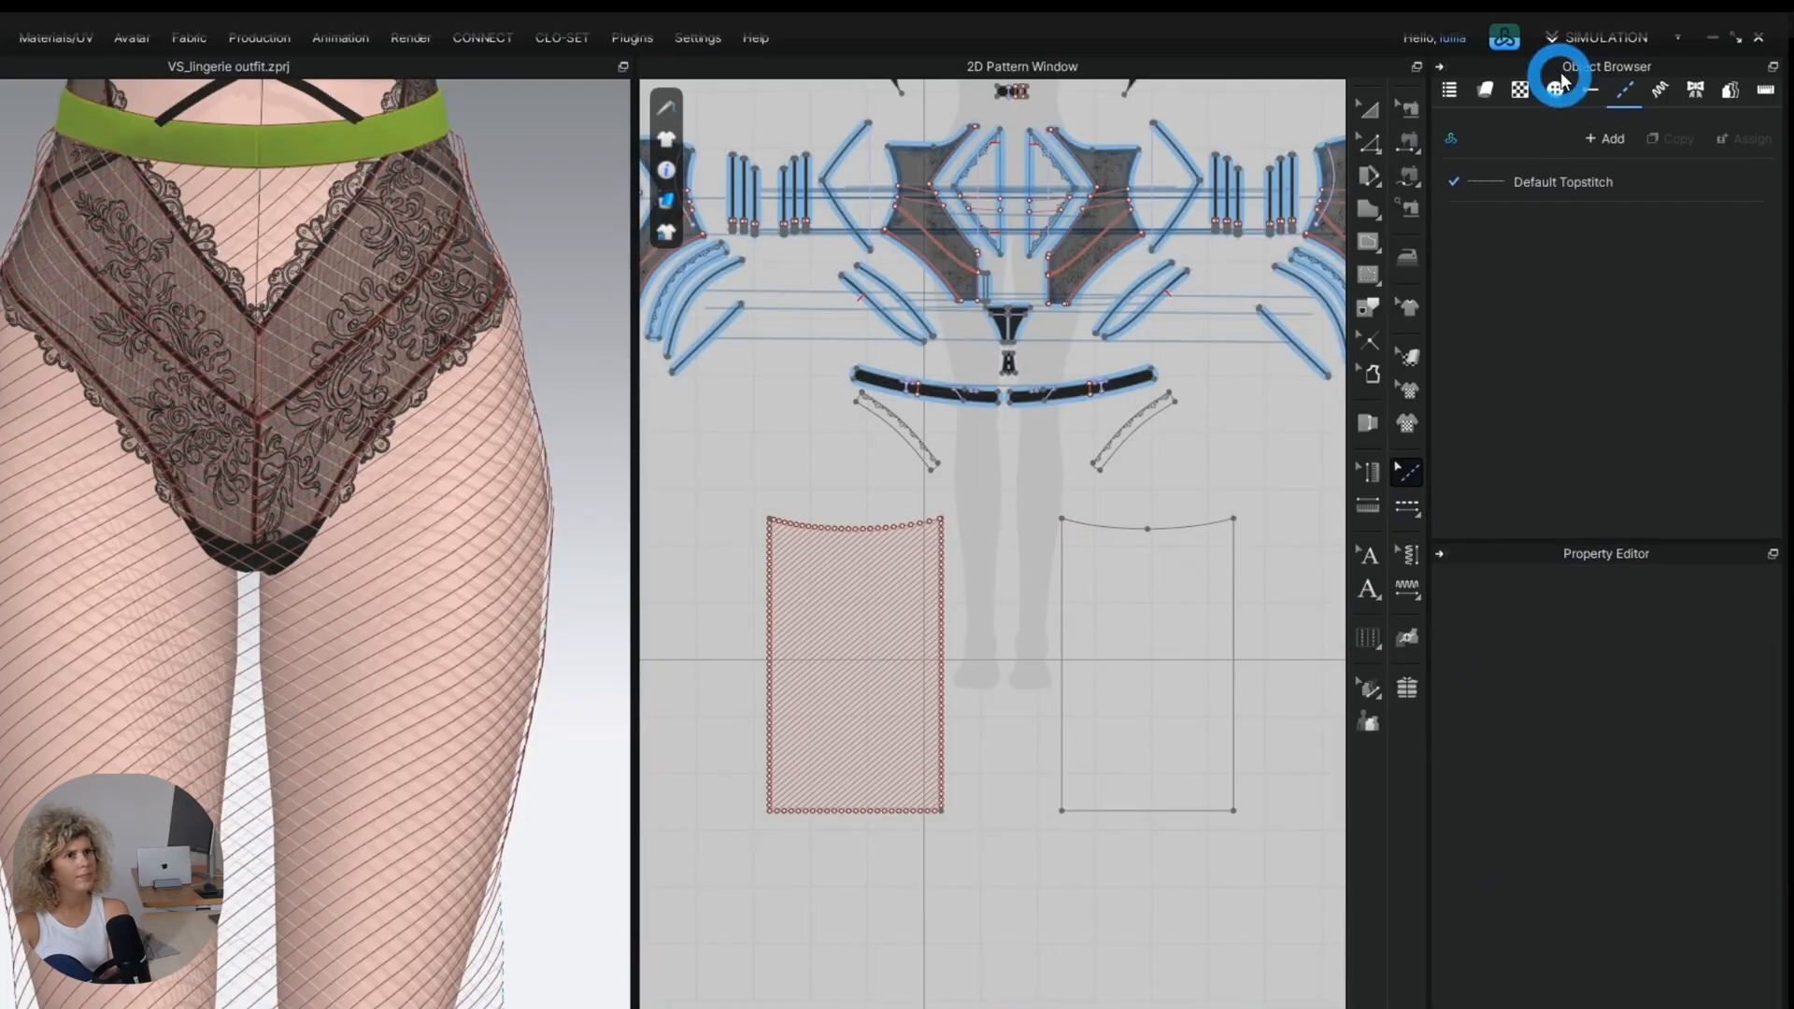
pyautogui.click(1518, 52)
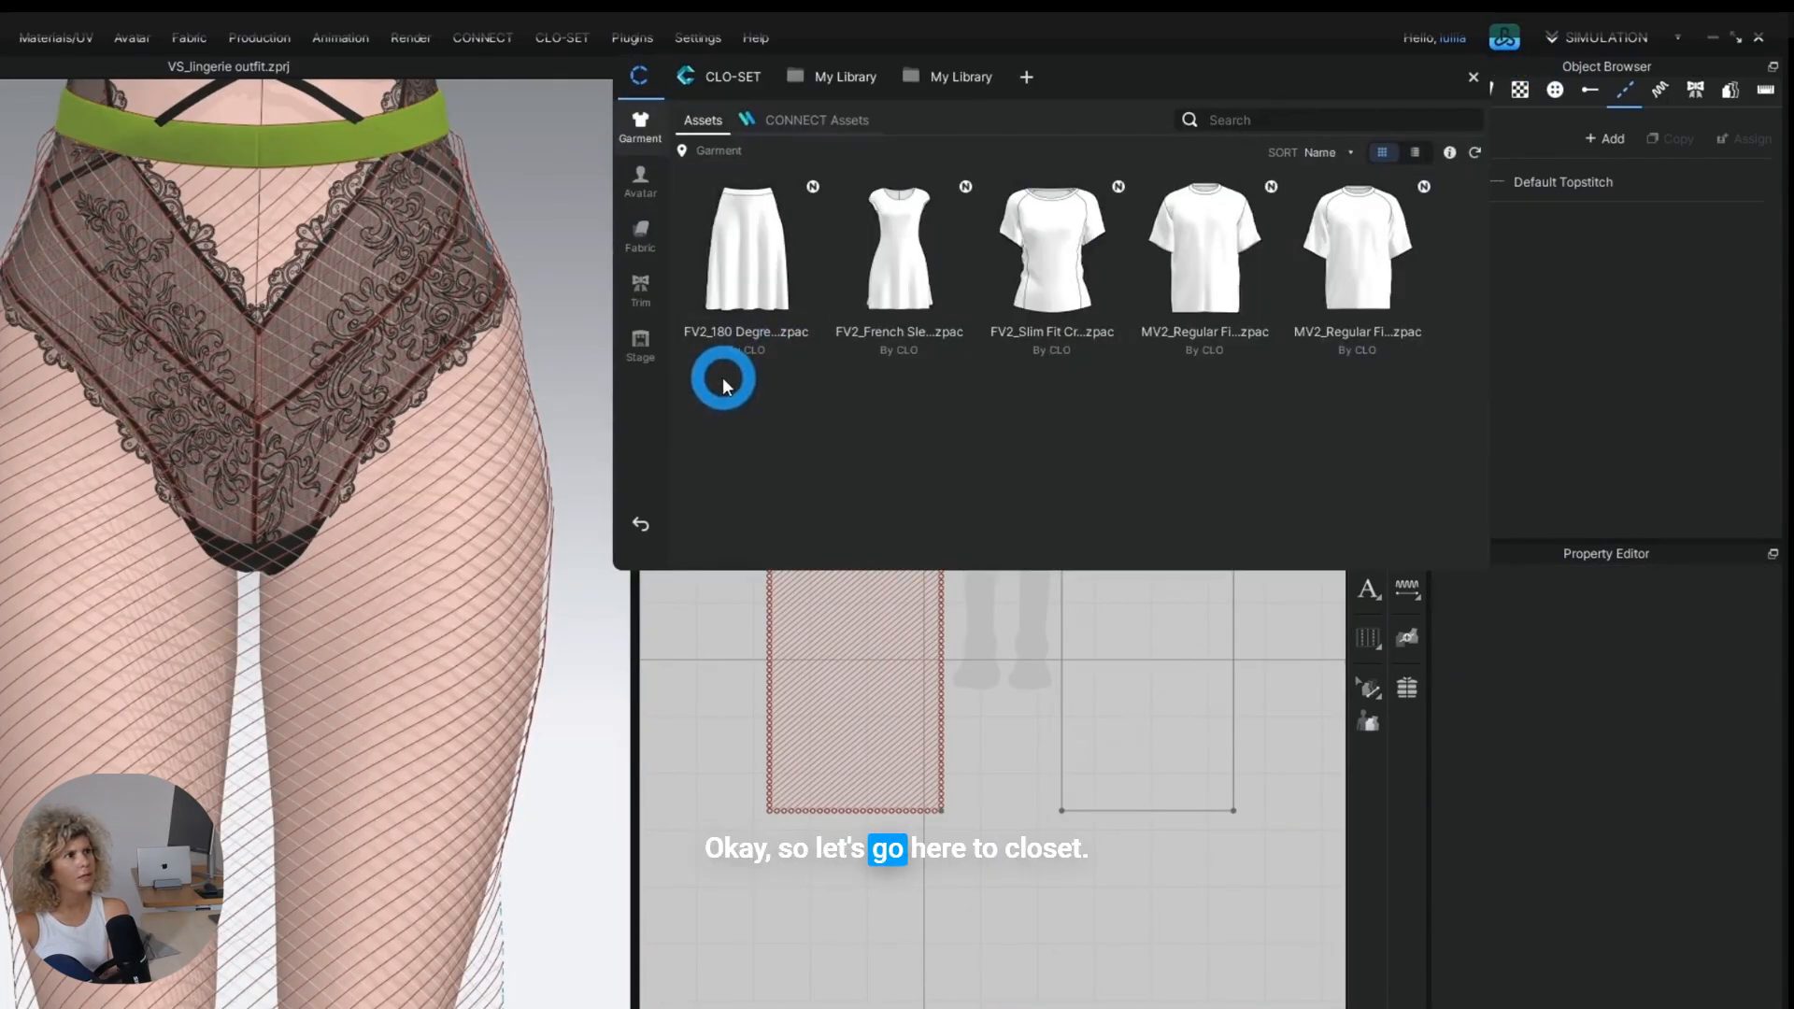
pyautogui.click(785, 119)
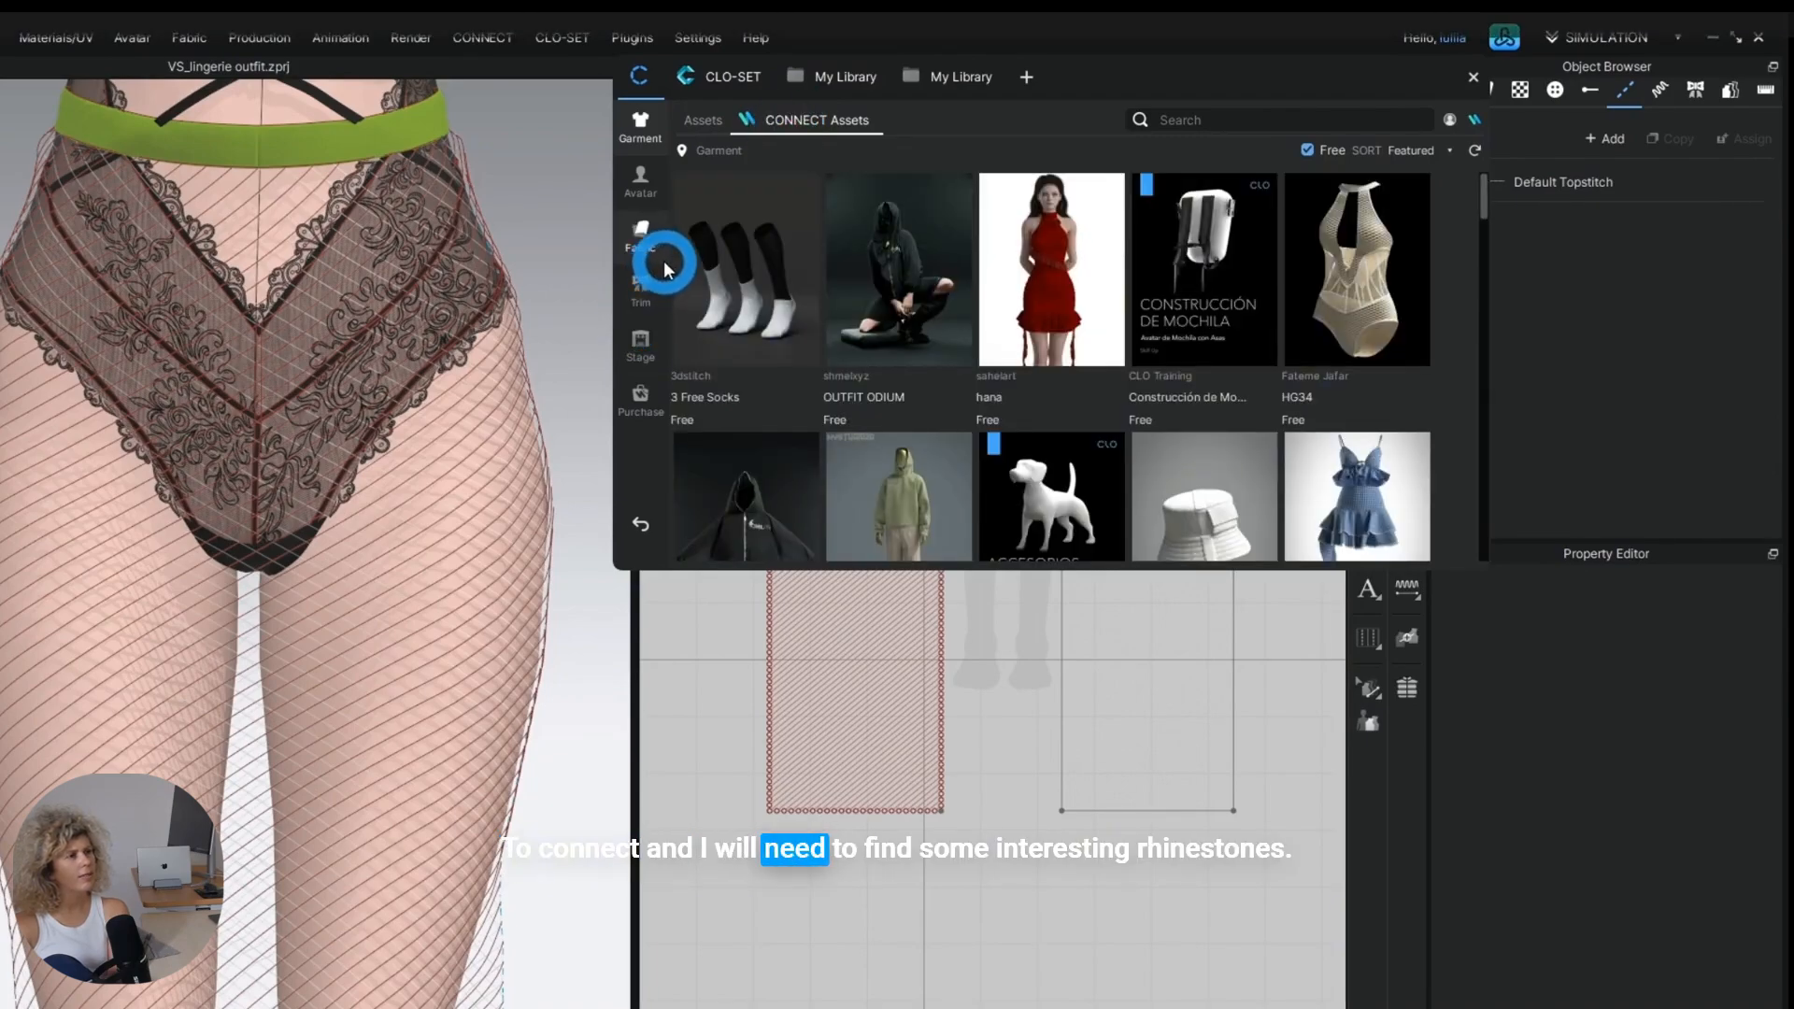
pyautogui.click(1215, 120)
pyautogui.write('rhinestones')
pyautogui.press('Return')
pyautogui.scroll(-3, 1181, 312)
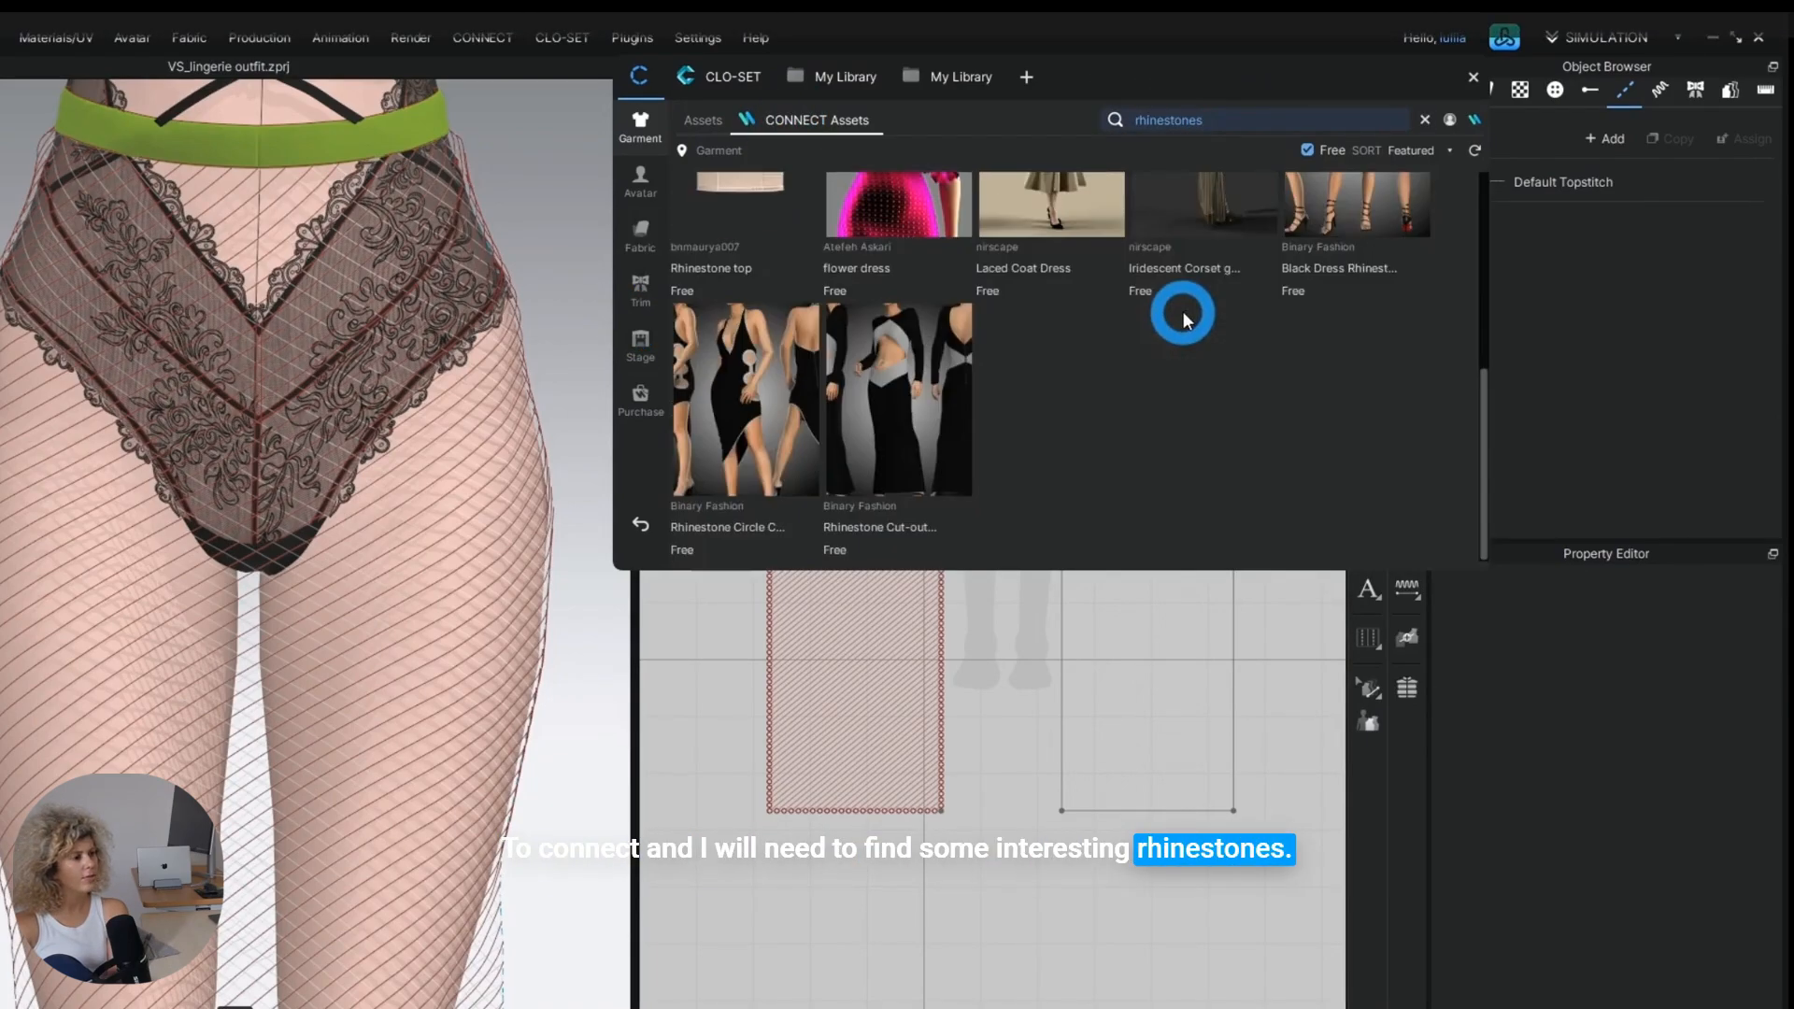
pyautogui.scroll(3, 1180, 295)
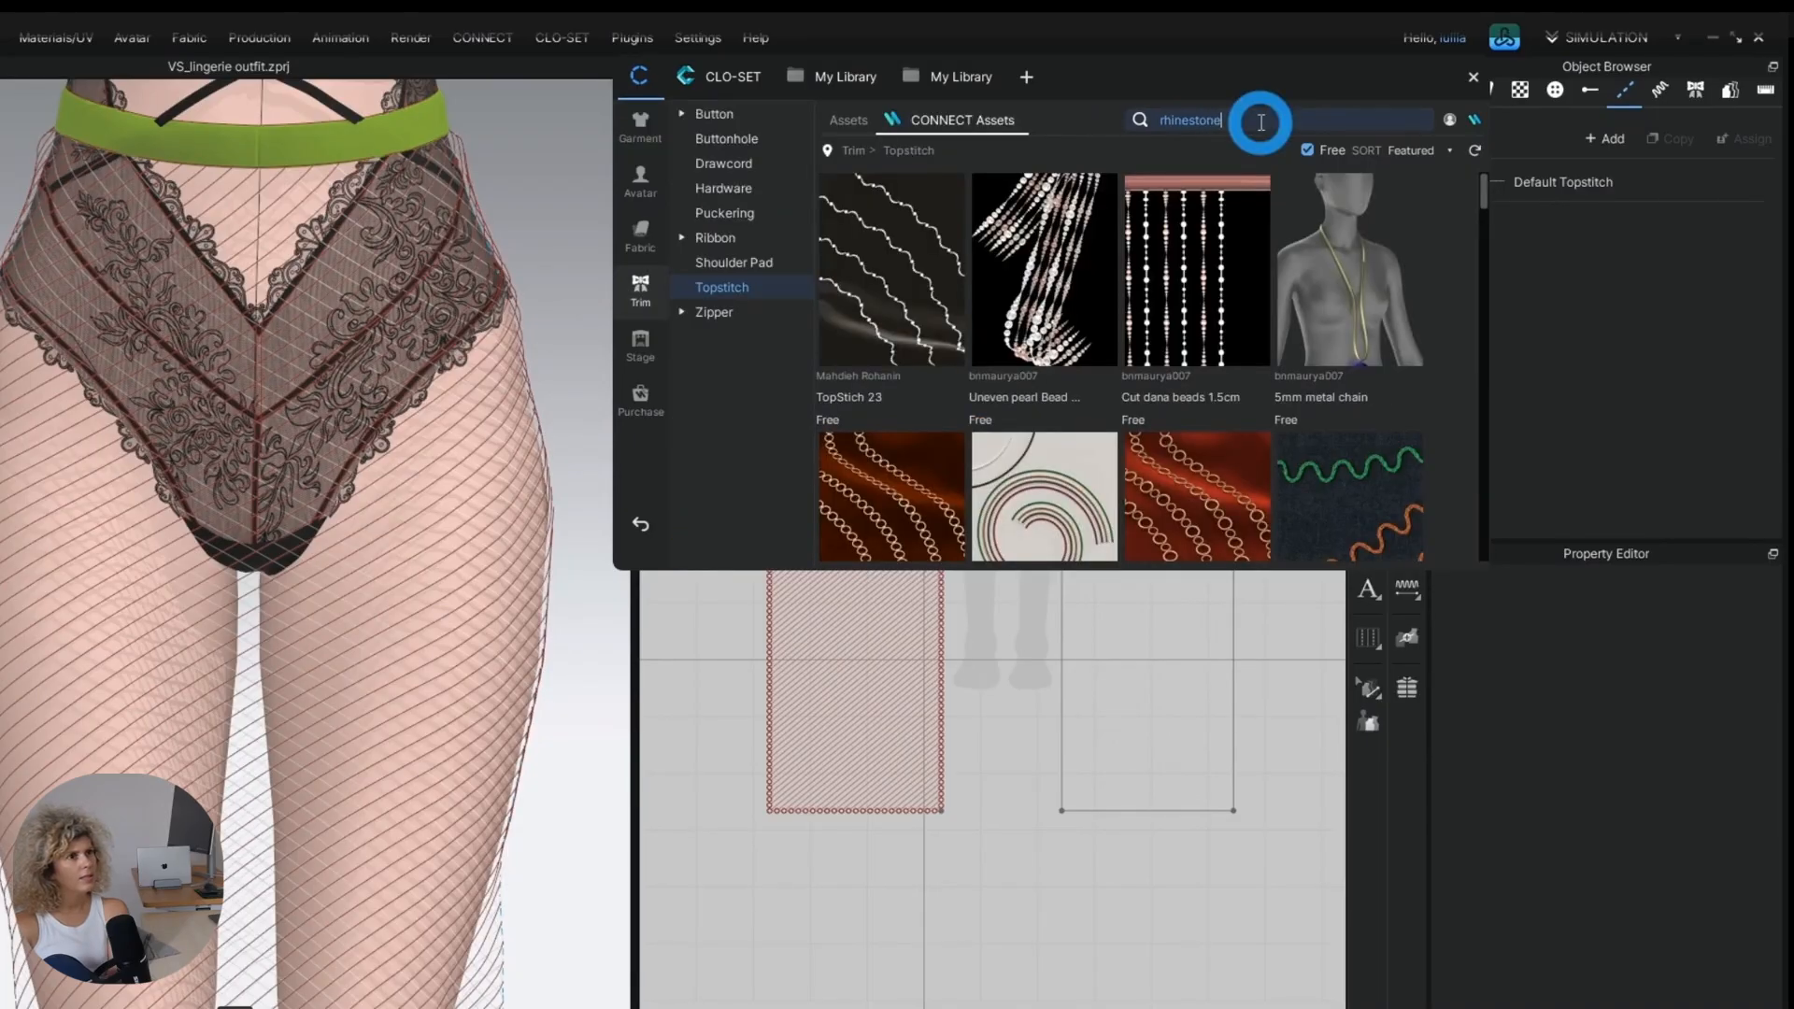
pyautogui.press('Return')
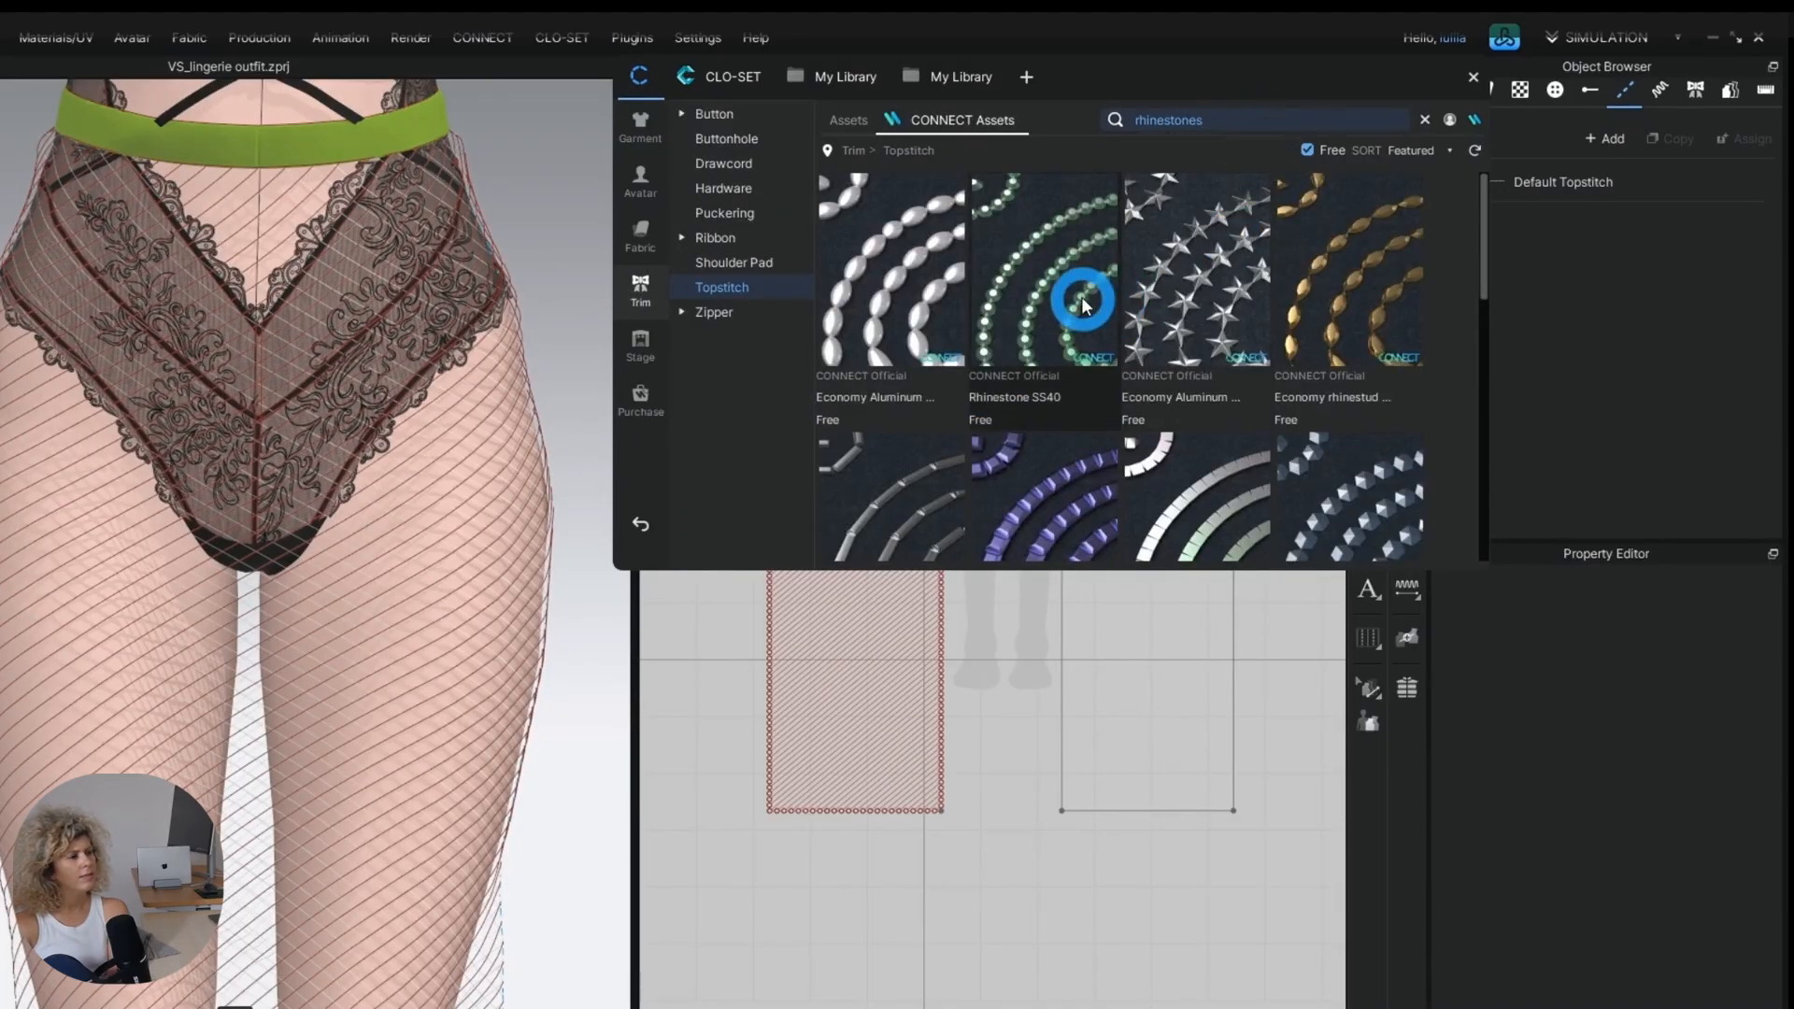
# Add the free Rhinestone SS40 topstitch from the CONNECT results to the project and close the library.
pyautogui.scroll(-3, 1075, 297)
pyautogui.scroll(3, 1070, 288)
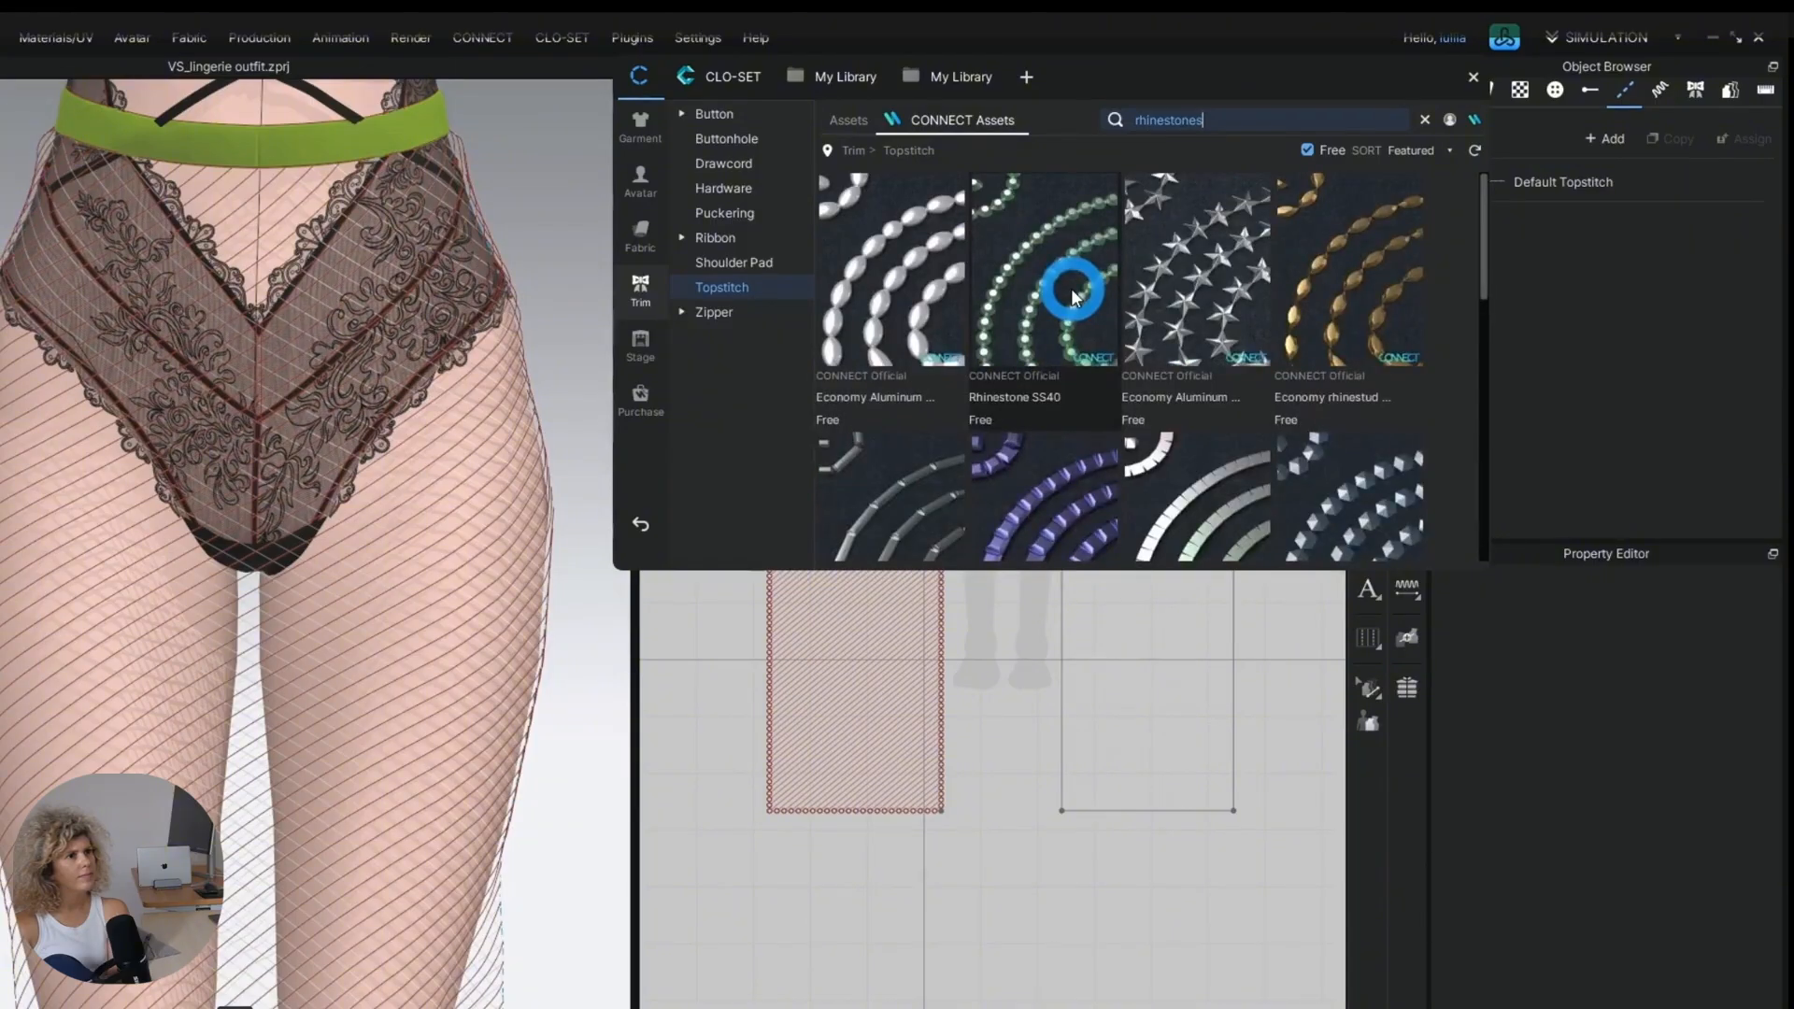
pyautogui.doubleClick(1071, 269)
pyautogui.click(797, 644)
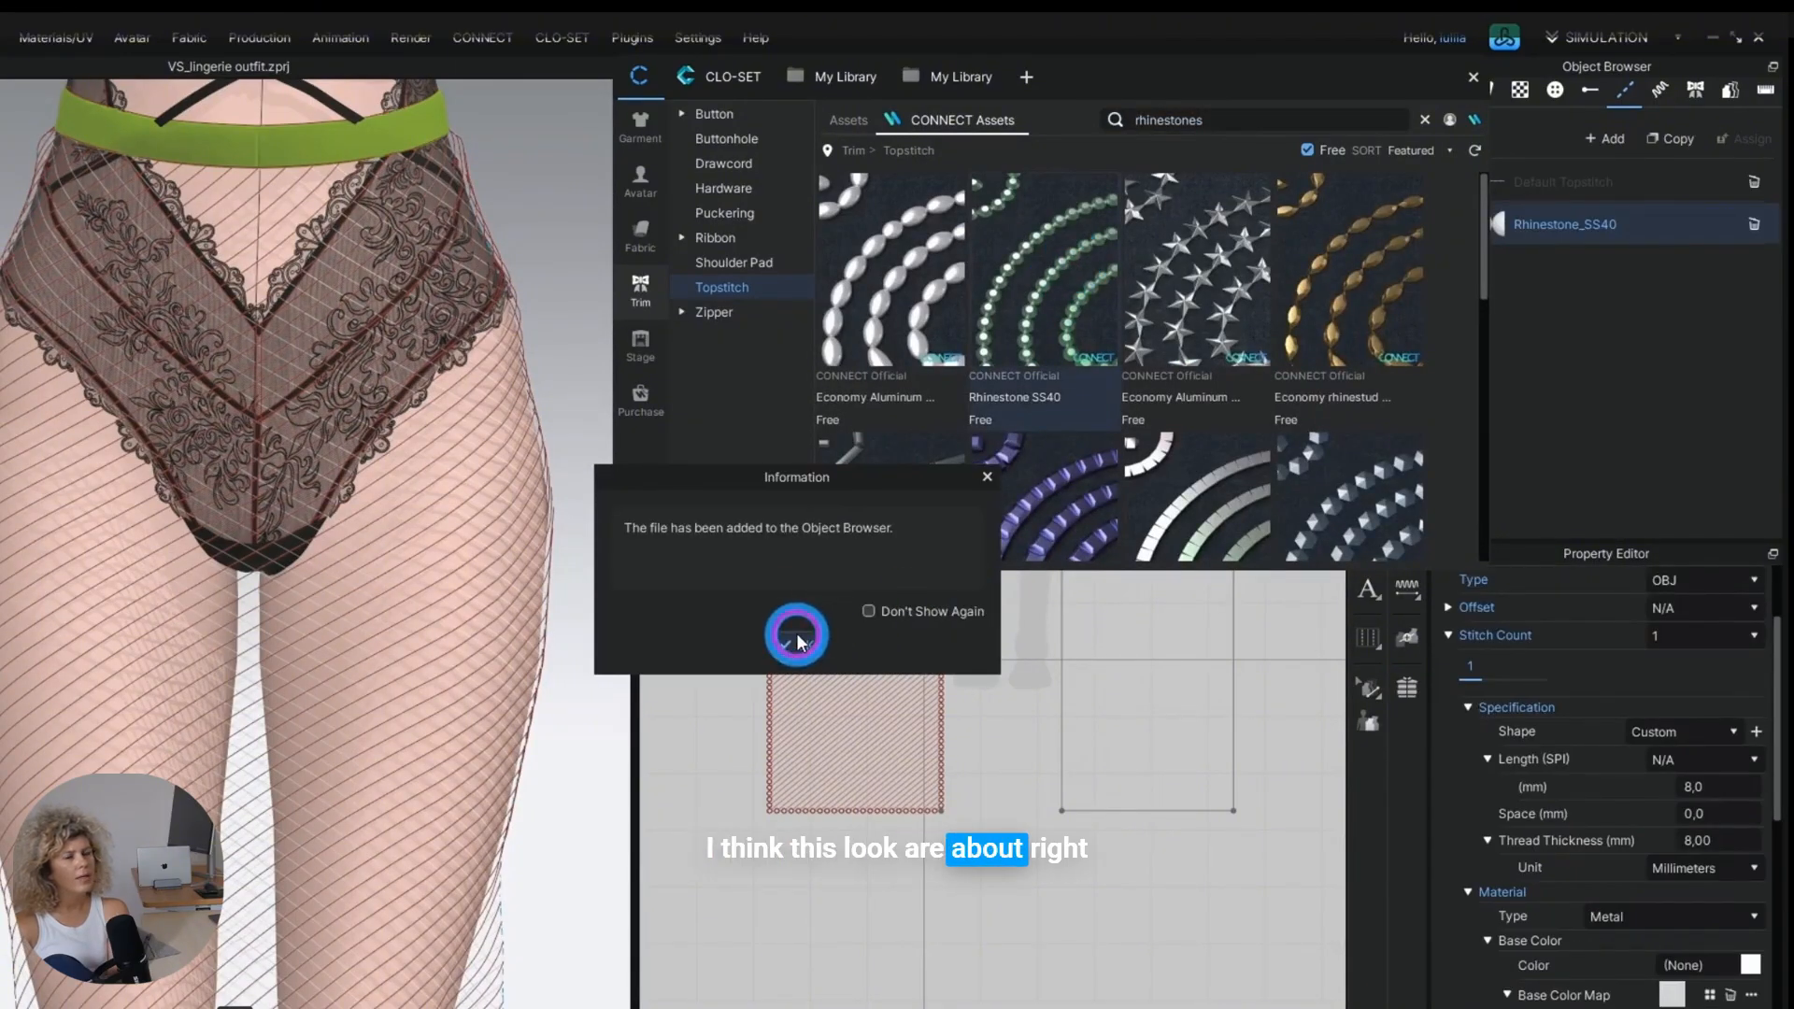
pyautogui.click(1474, 79)
pyautogui.click(1328, 374)
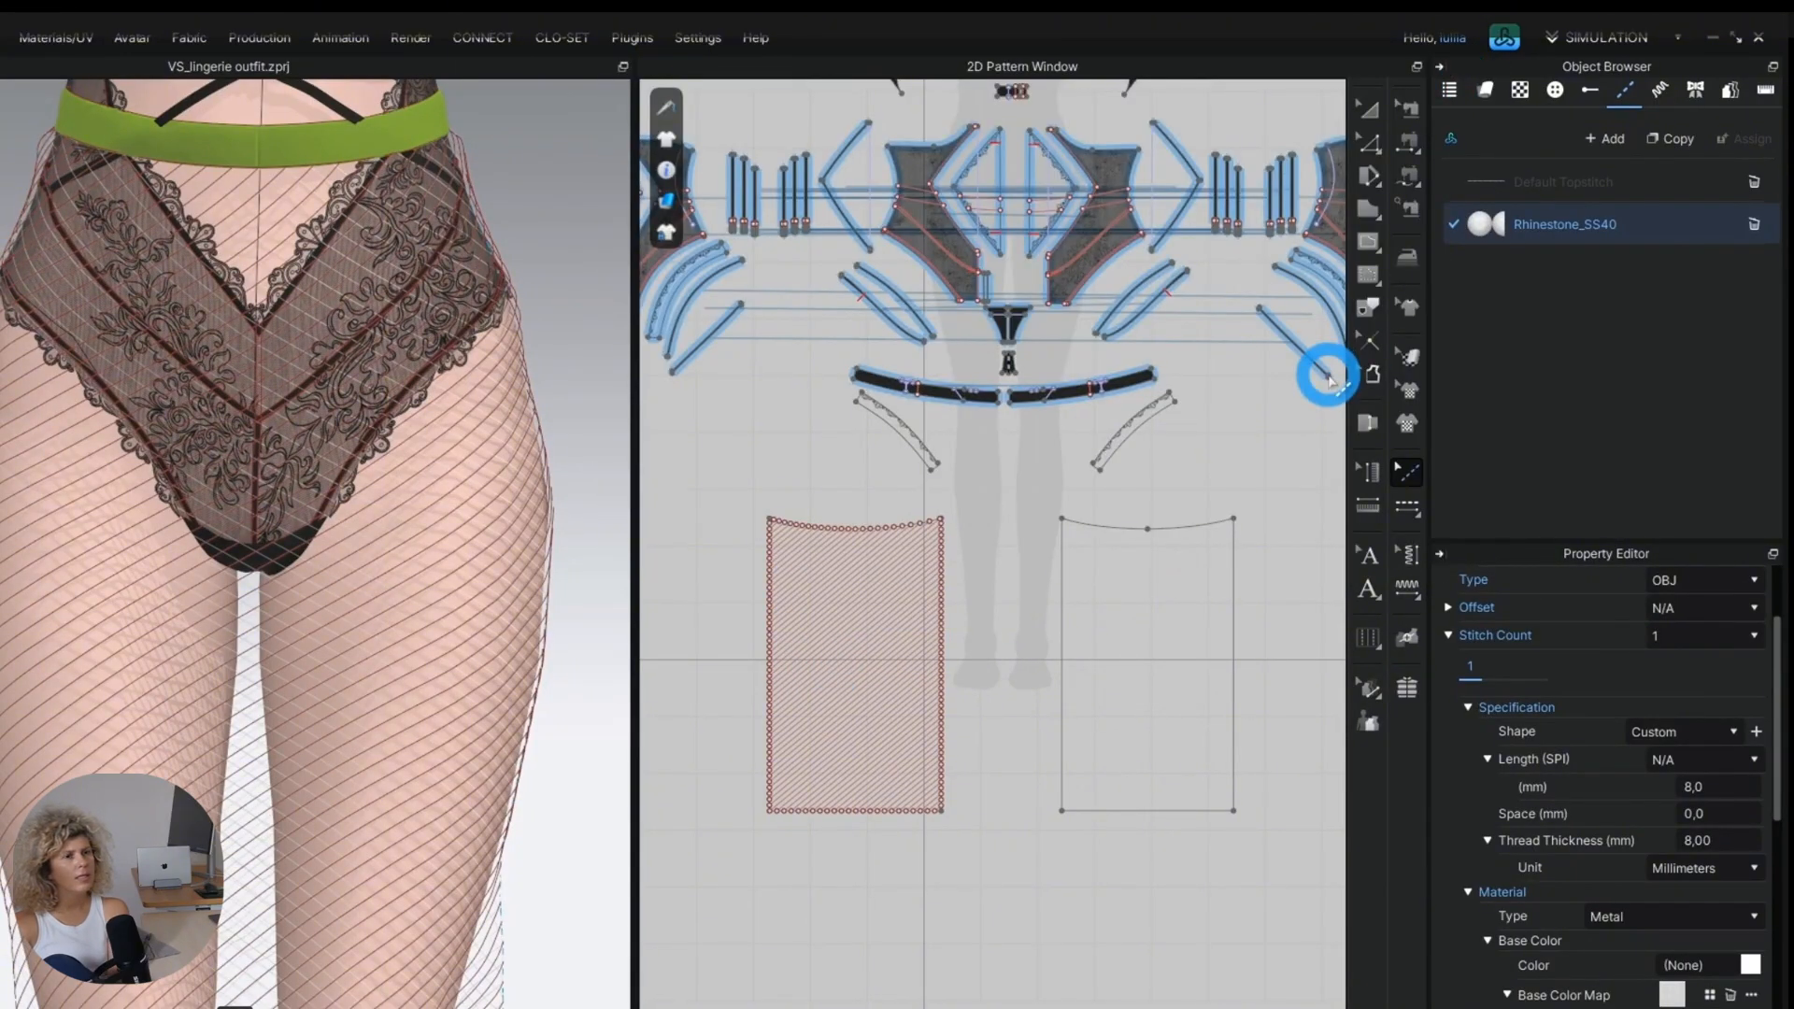
# Apply the Rhinestone_SS40 topstitch to the second diagonal internal line from the skirt panel's upper-left corner with Segment Topstitch.
pyautogui.click(1037, 963)
pyautogui.moveTo(435, 689); pyautogui.dragTo(484, 892, button='middle')
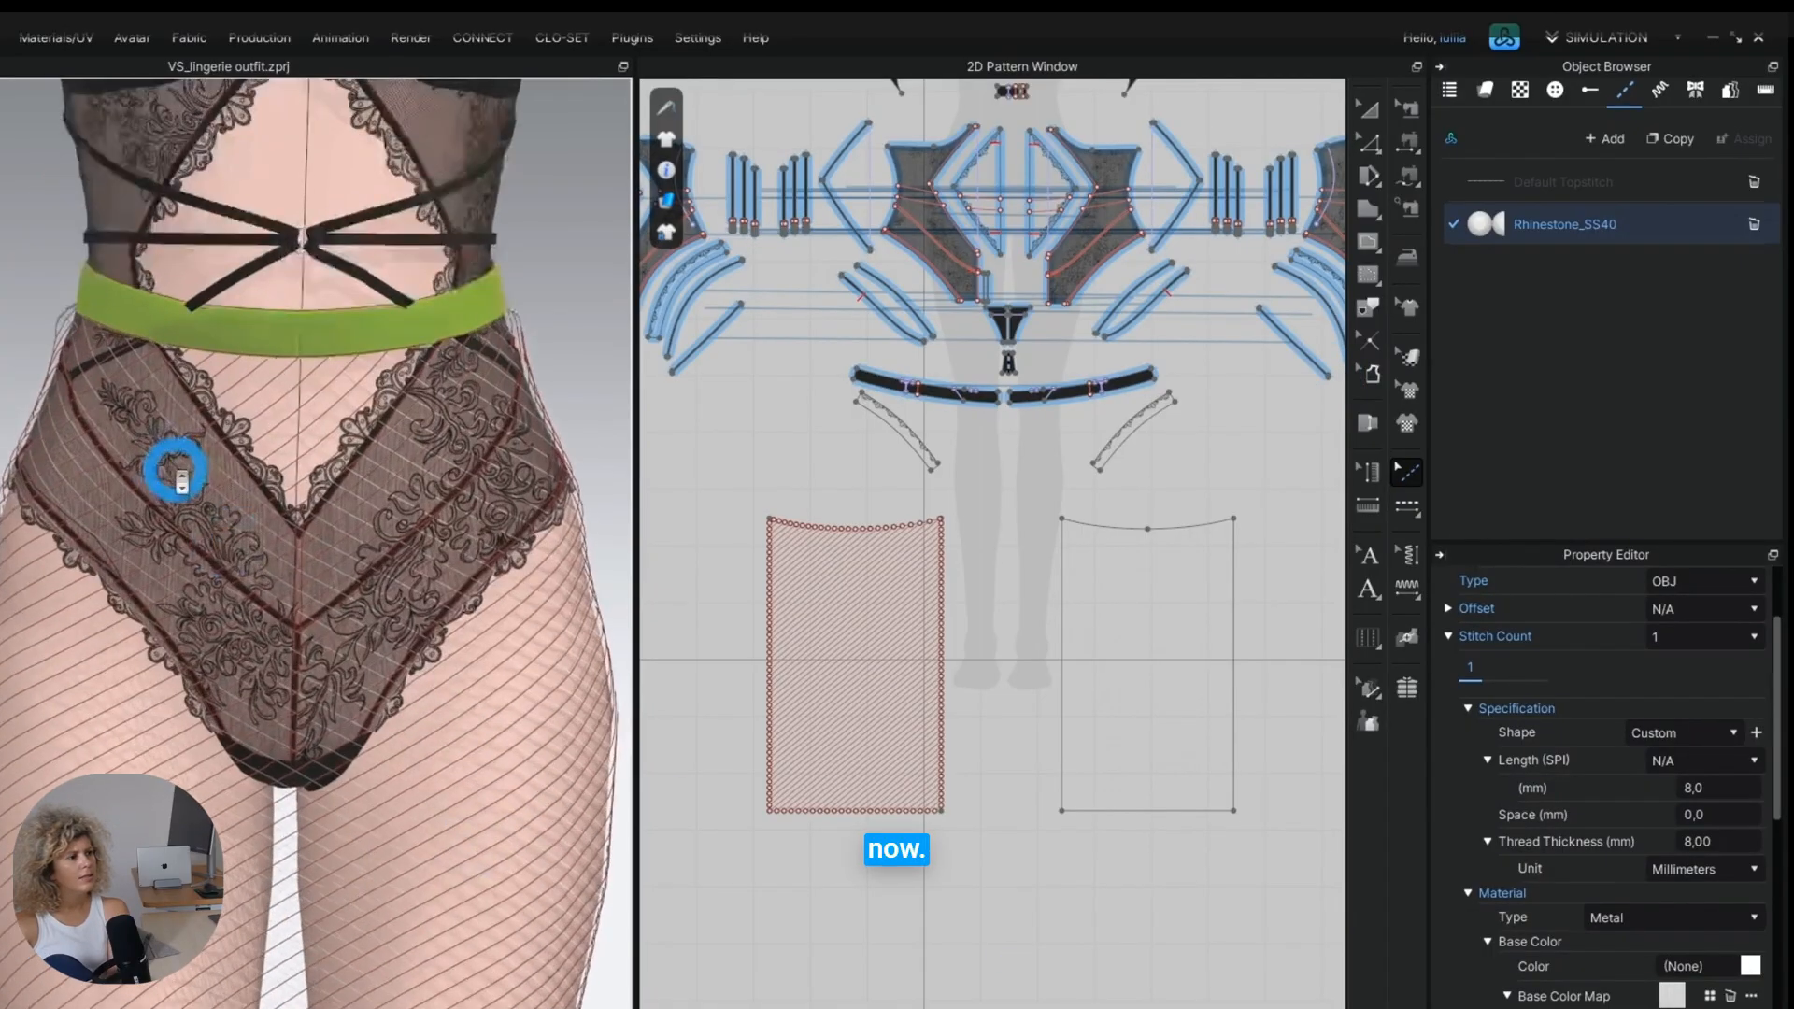
pyautogui.scroll(3, 181, 475)
pyautogui.moveTo(183, 475); pyautogui.dragTo(486, 668, button='right')
pyautogui.scroll(4, 341, 624)
pyautogui.scroll(5, 760, 600)
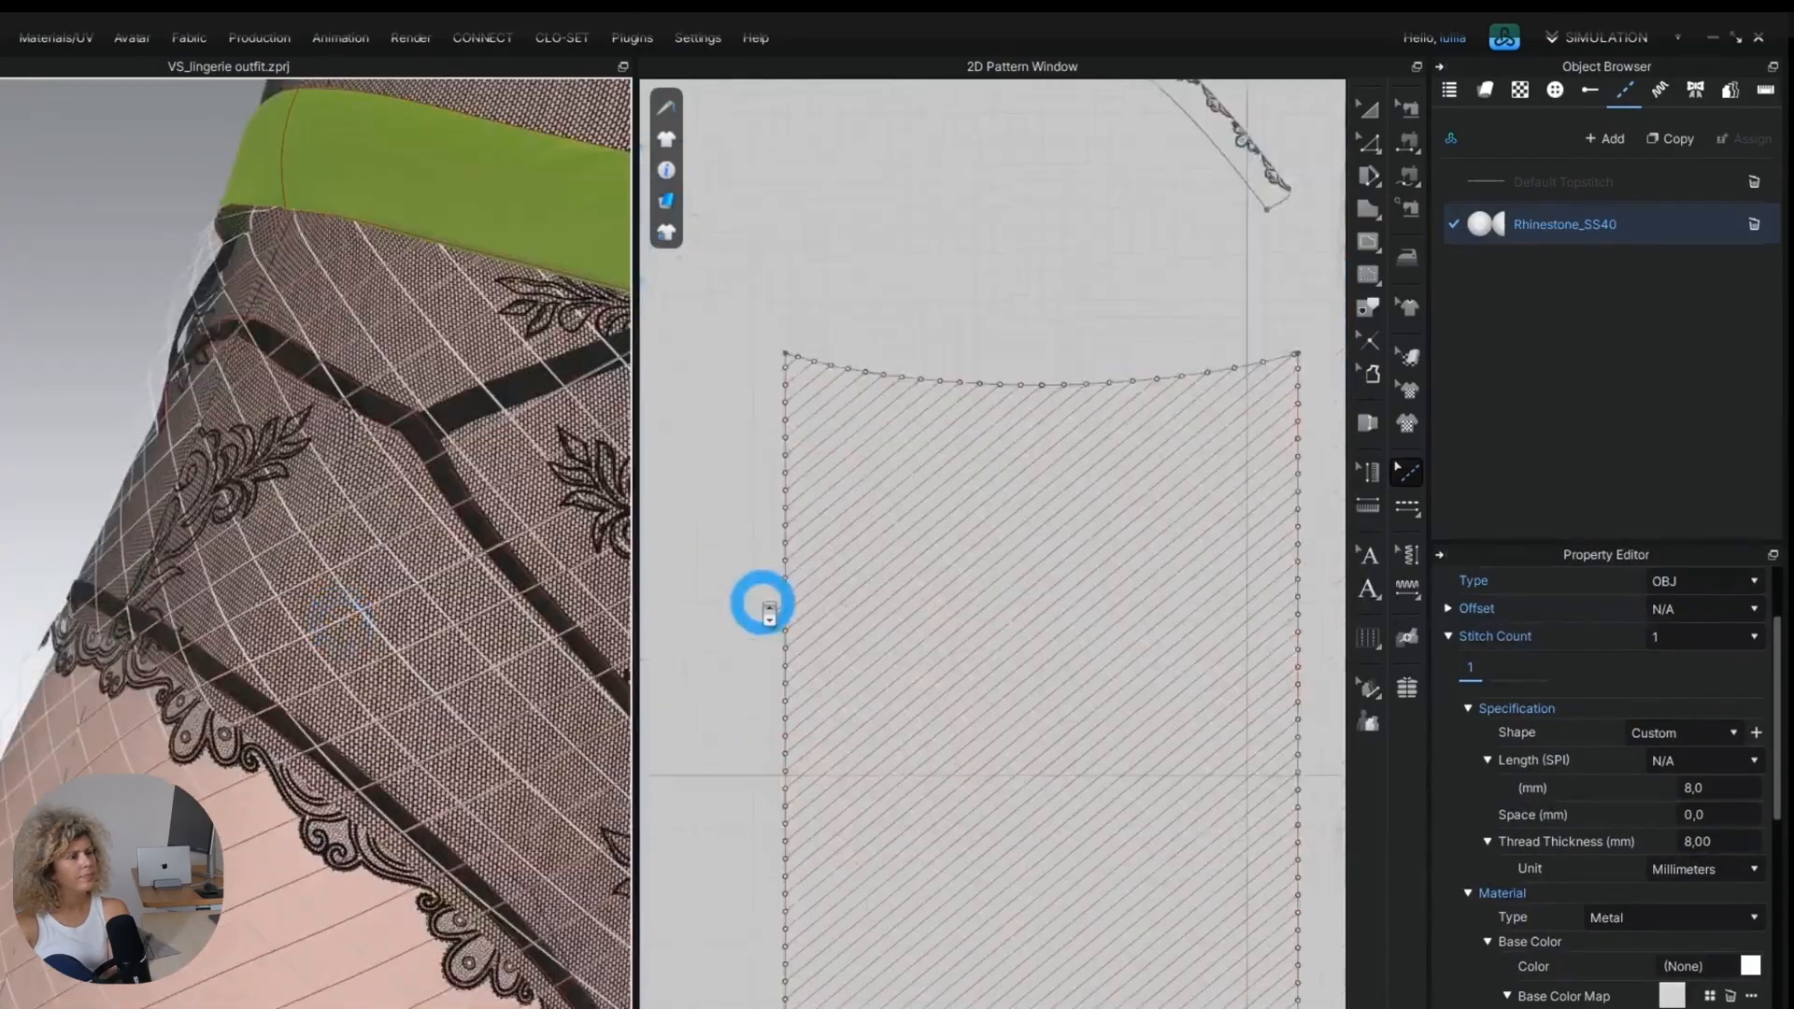
pyautogui.scroll(3, 829, 368)
pyautogui.scroll(2, 537, 550)
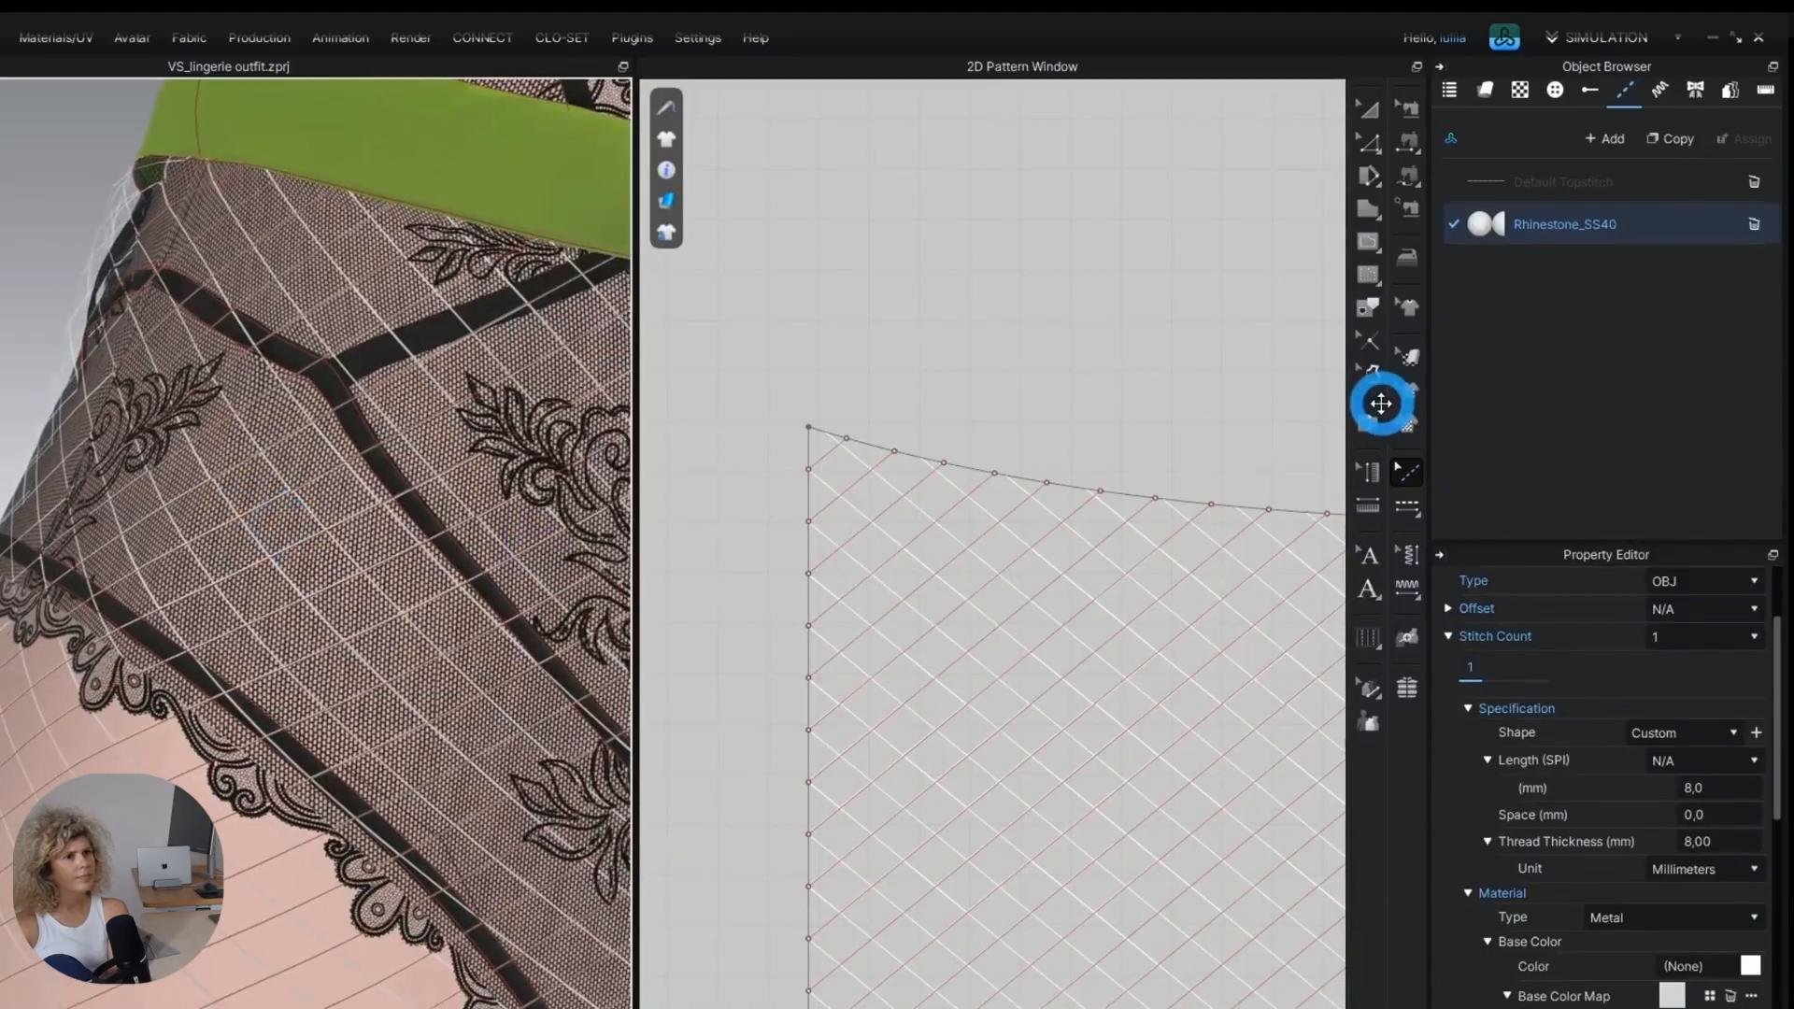
pyautogui.click(1406, 505)
pyautogui.scroll(1, 948, 508)
pyautogui.click(822, 480)
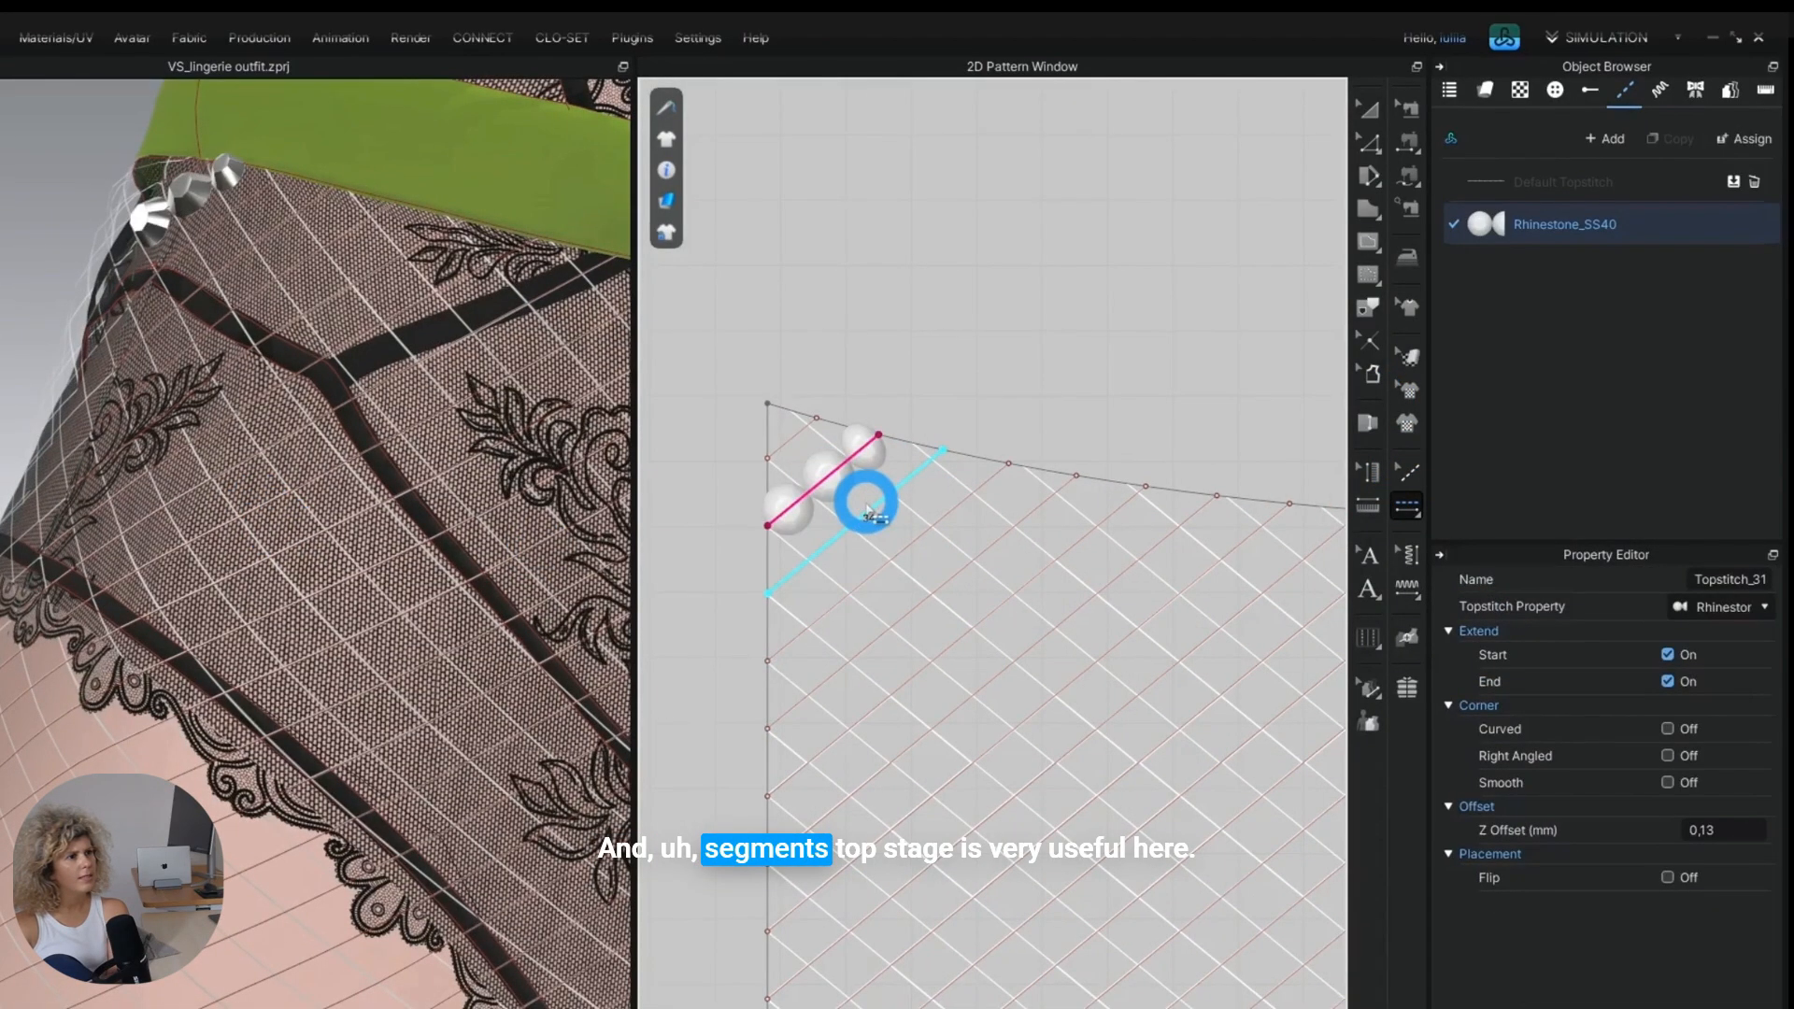
pyautogui.scroll(2, 330, 411)
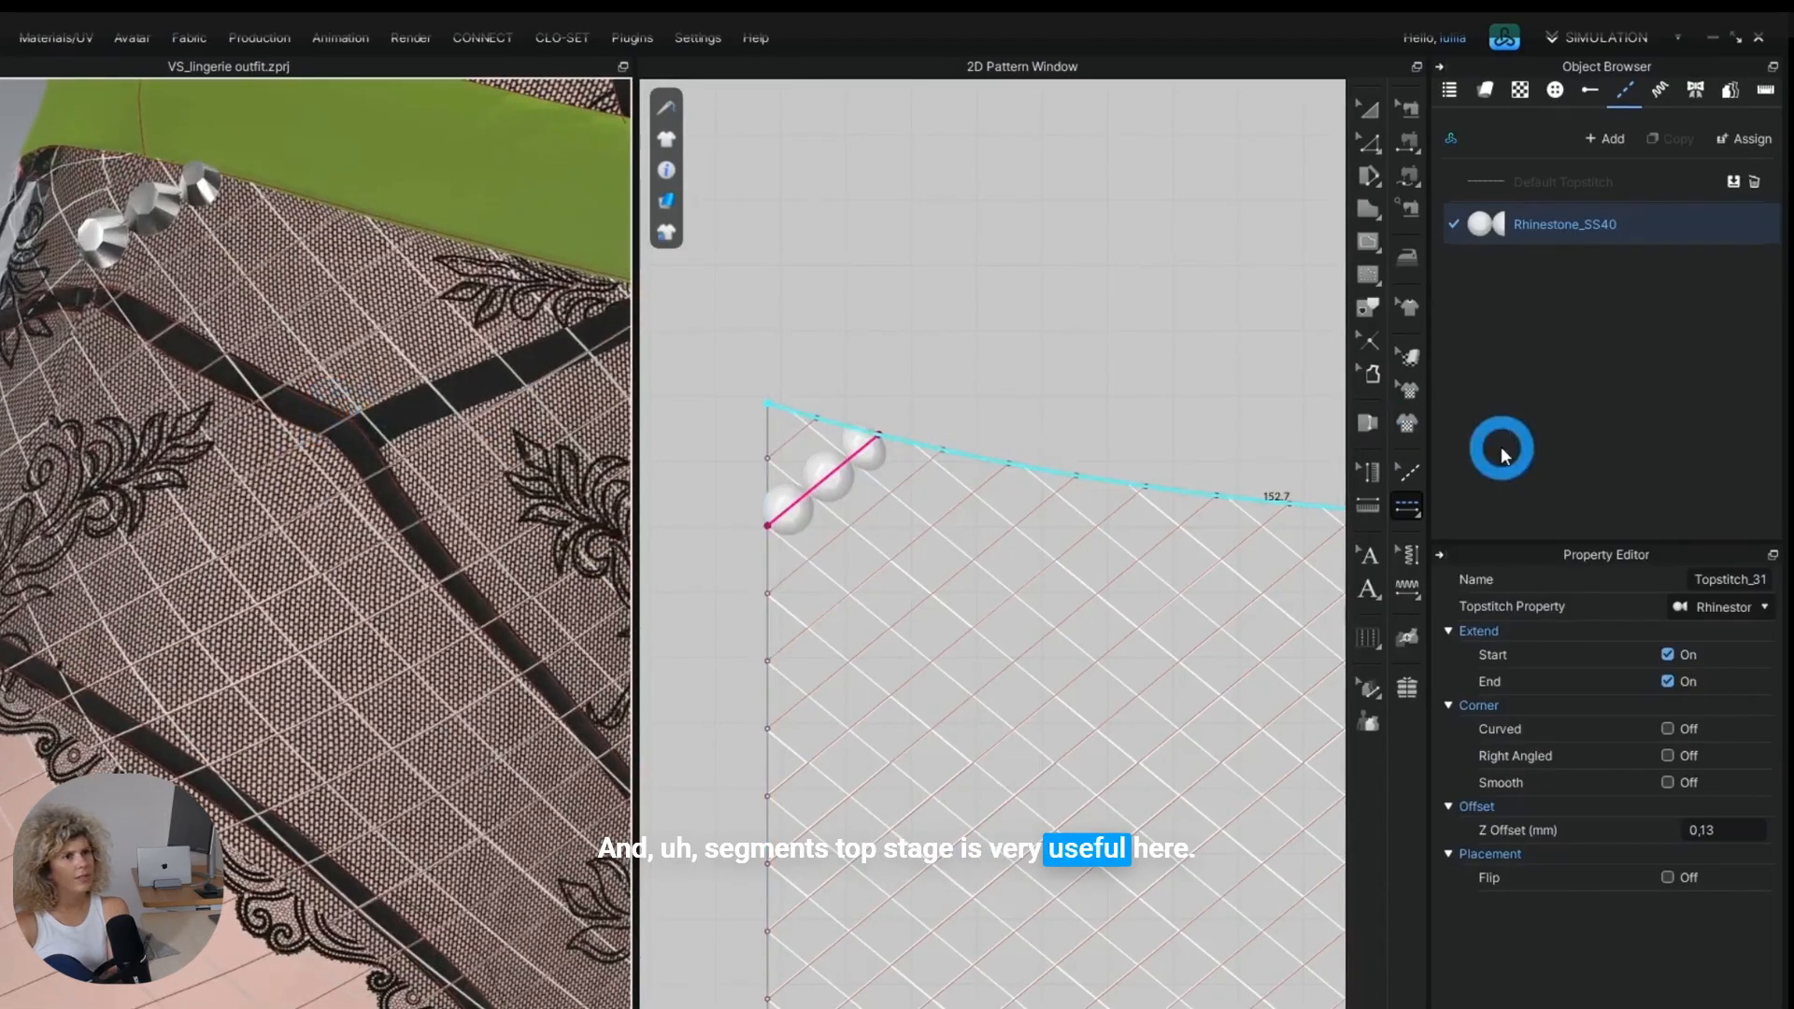
# Set the Rhinestone_SS40 topstitch's length to 2 mm and its thread thickness to 2 mm.
pyautogui.click(1542, 222)
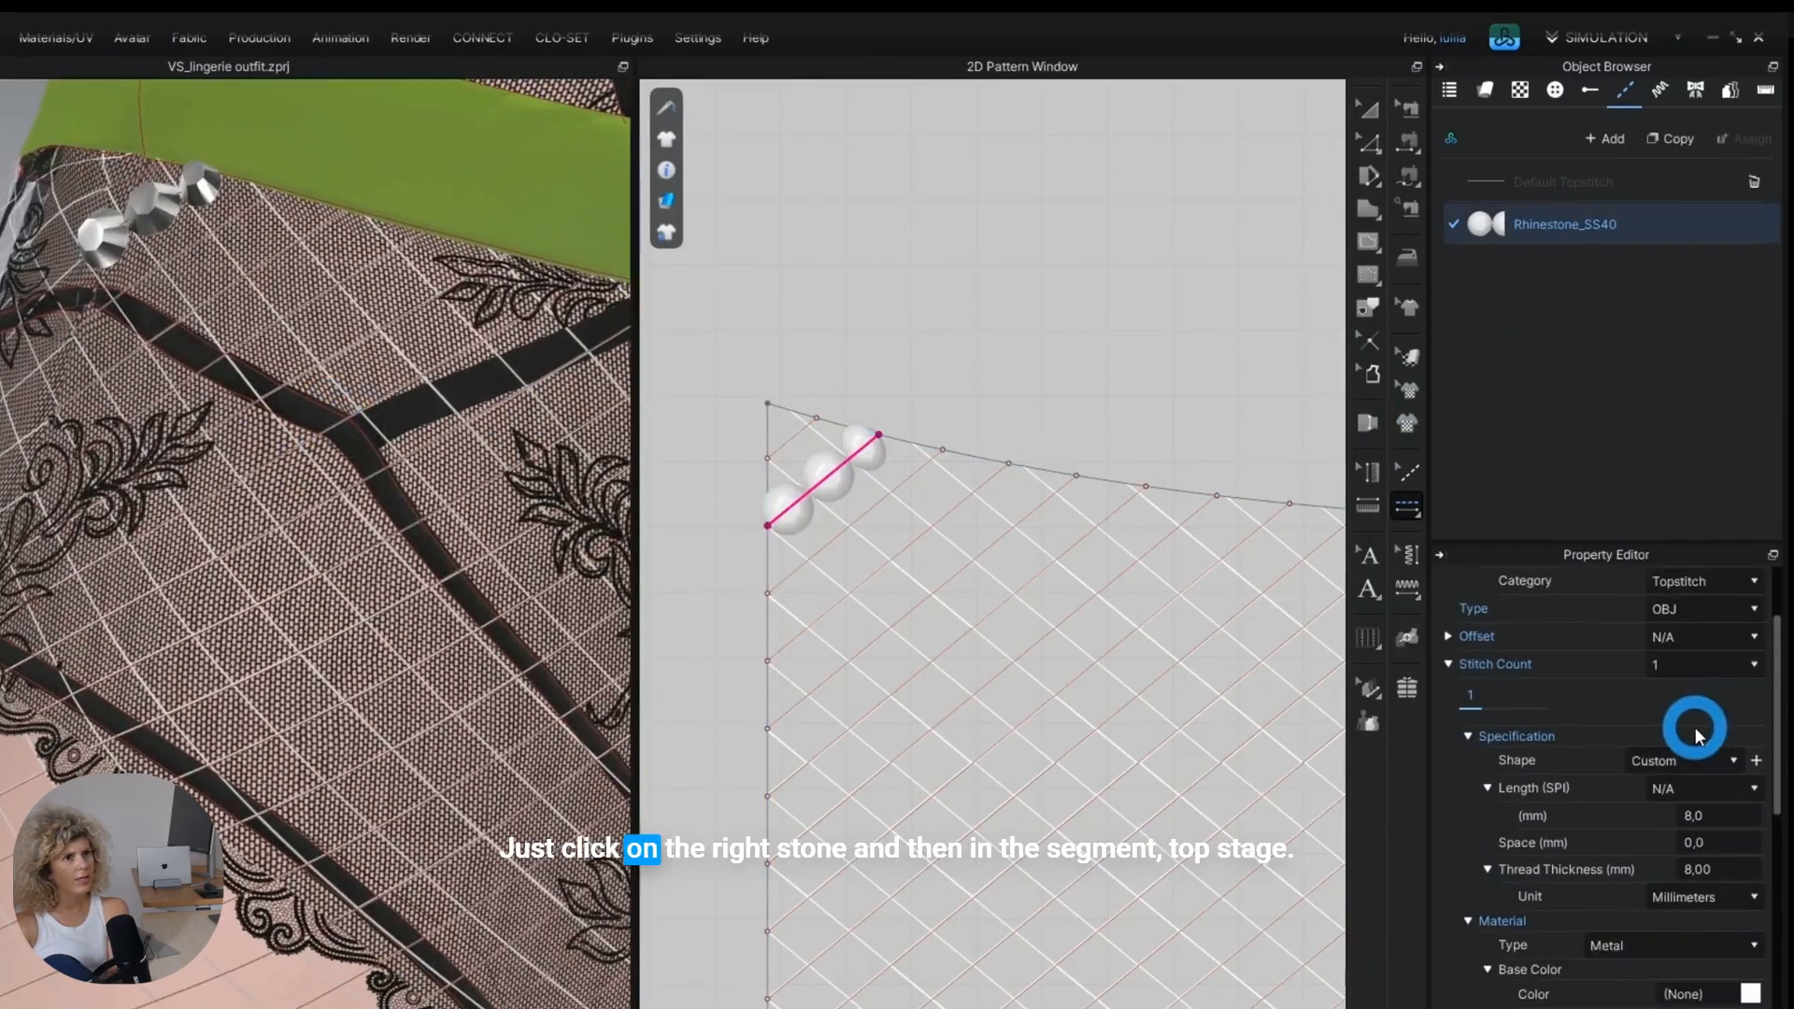
pyautogui.click(1733, 825)
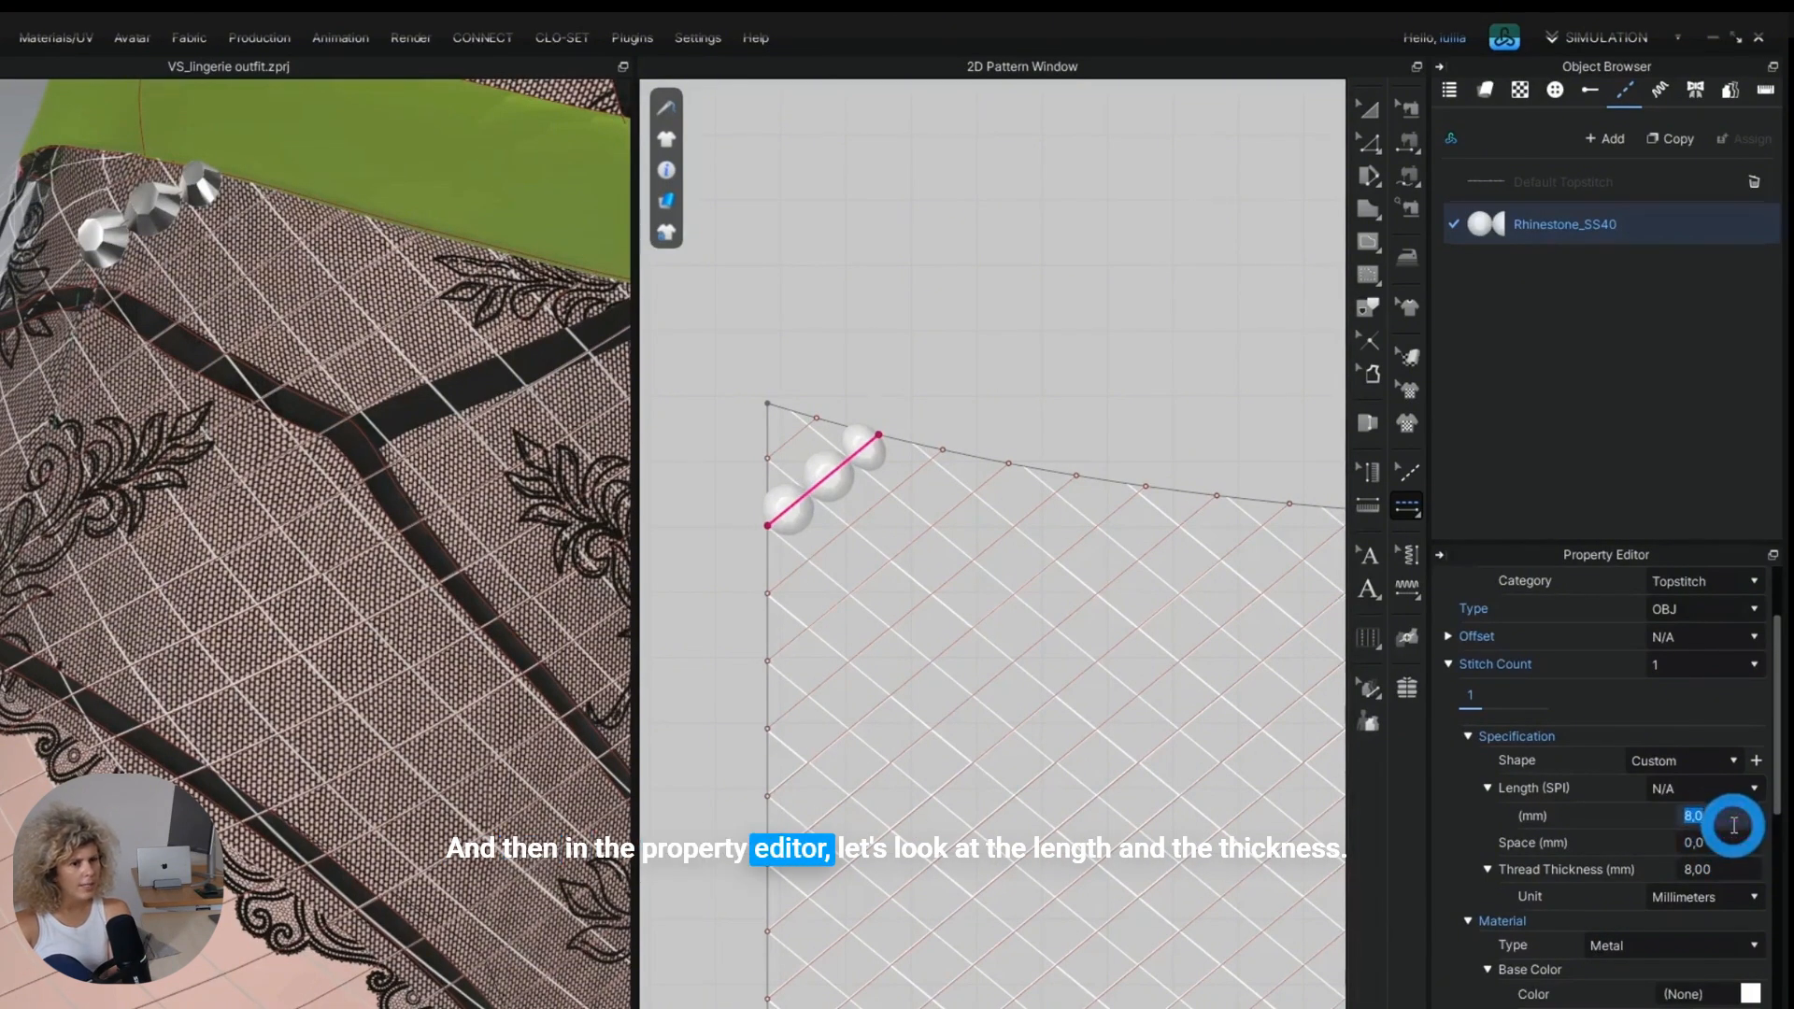
pyautogui.write('2')
pyautogui.press('Return')
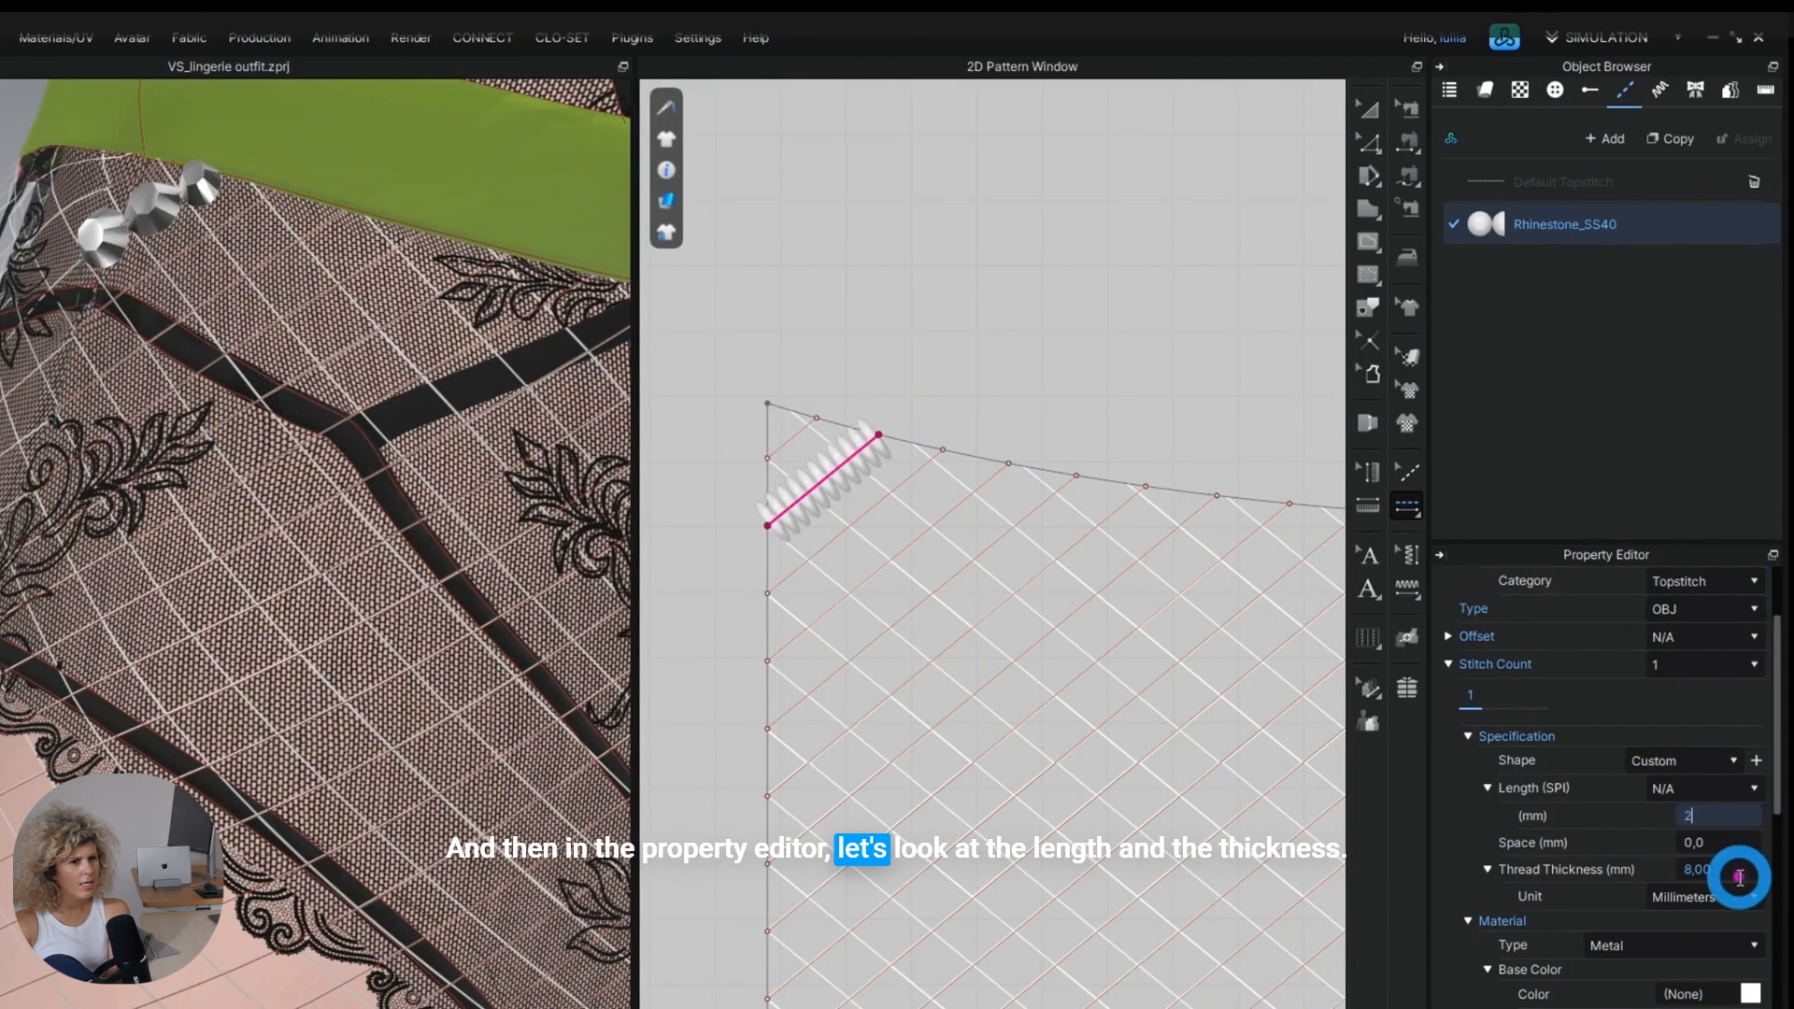
pyautogui.click(1684, 870)
pyautogui.moveTo(1683, 869); pyautogui.dragTo(1723, 880)
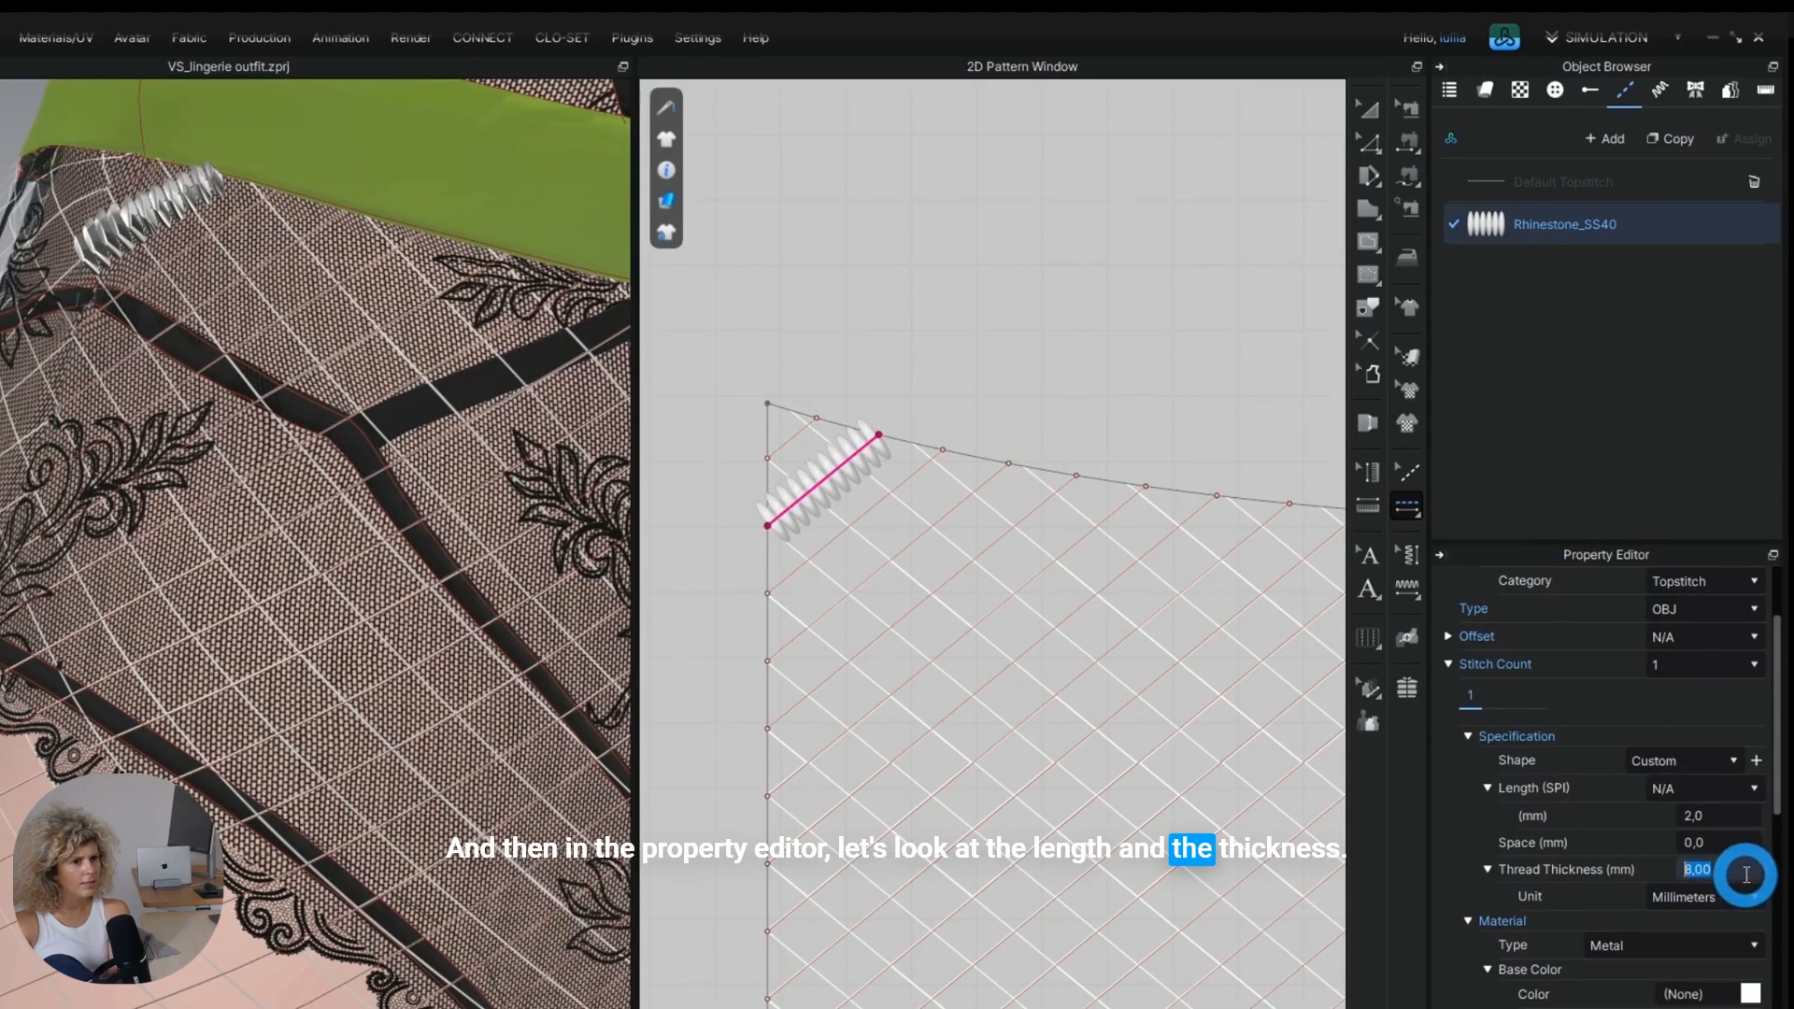
pyautogui.press('BackSpace')
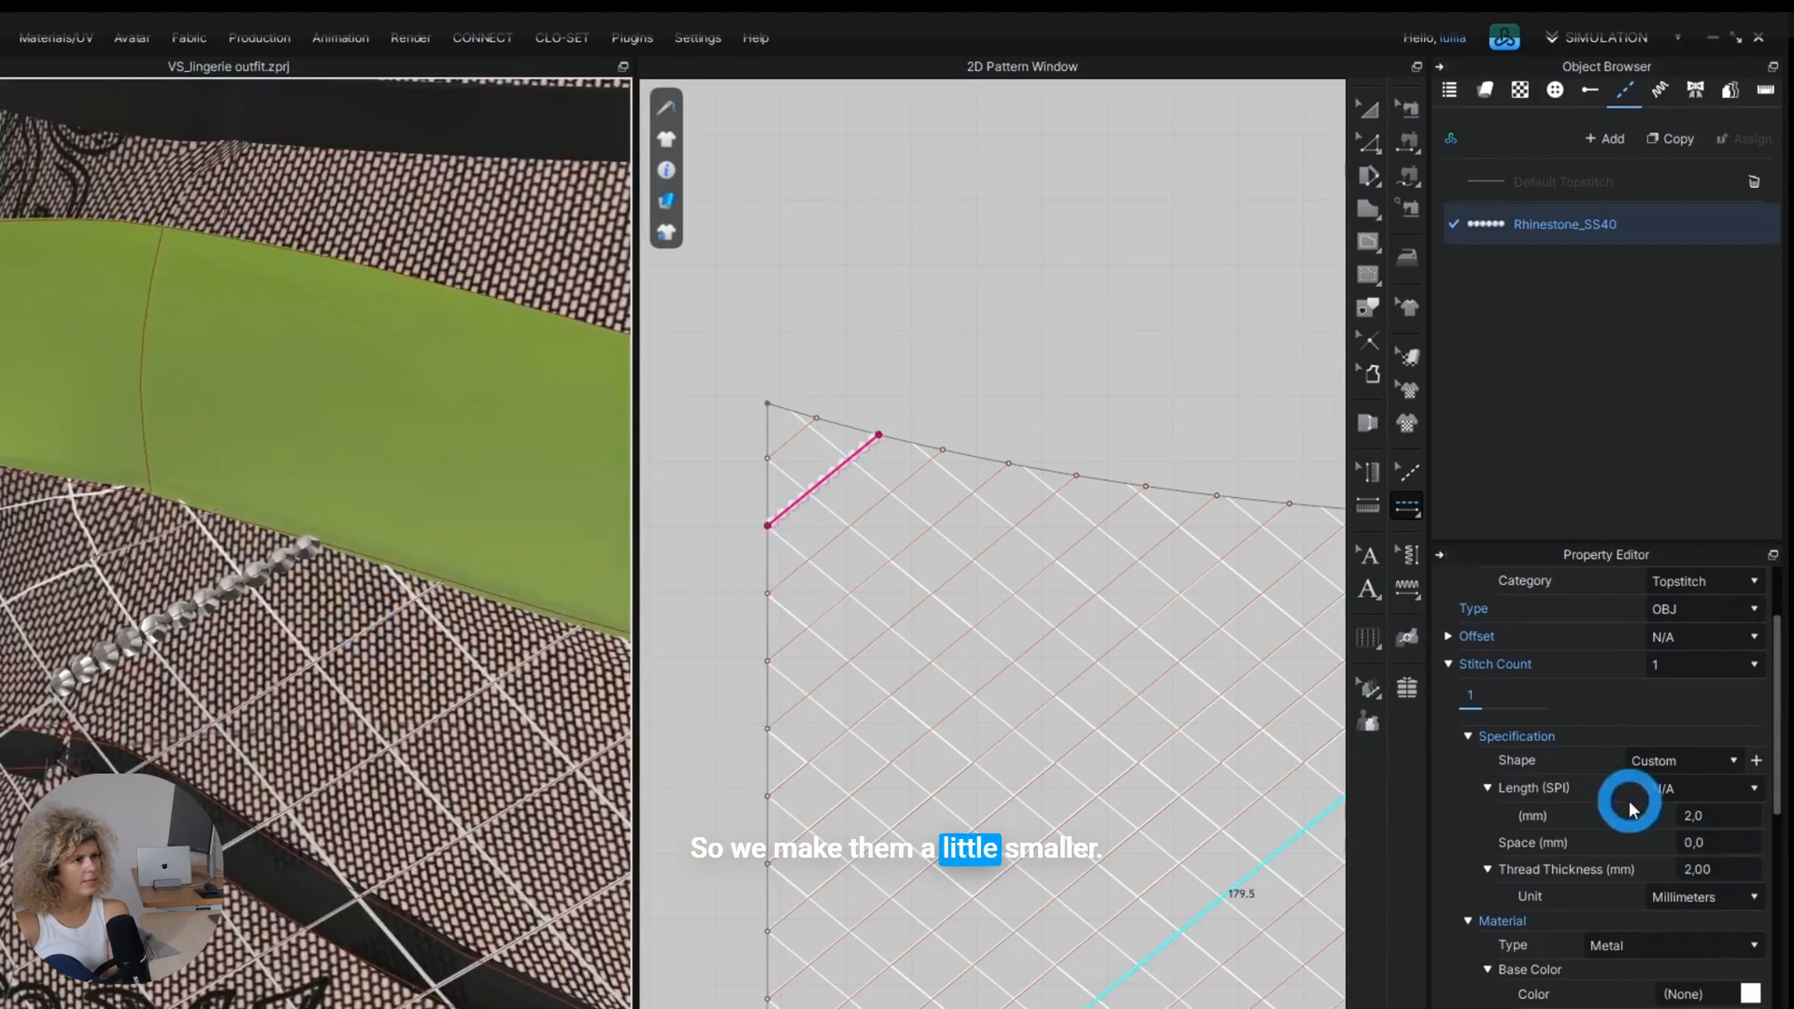
# Set the spacing between the Rhinestone_SS40 stones to 6 mm.
pyautogui.click(1715, 840)
pyautogui.moveTo(1715, 838); pyautogui.dragTo(1758, 851)
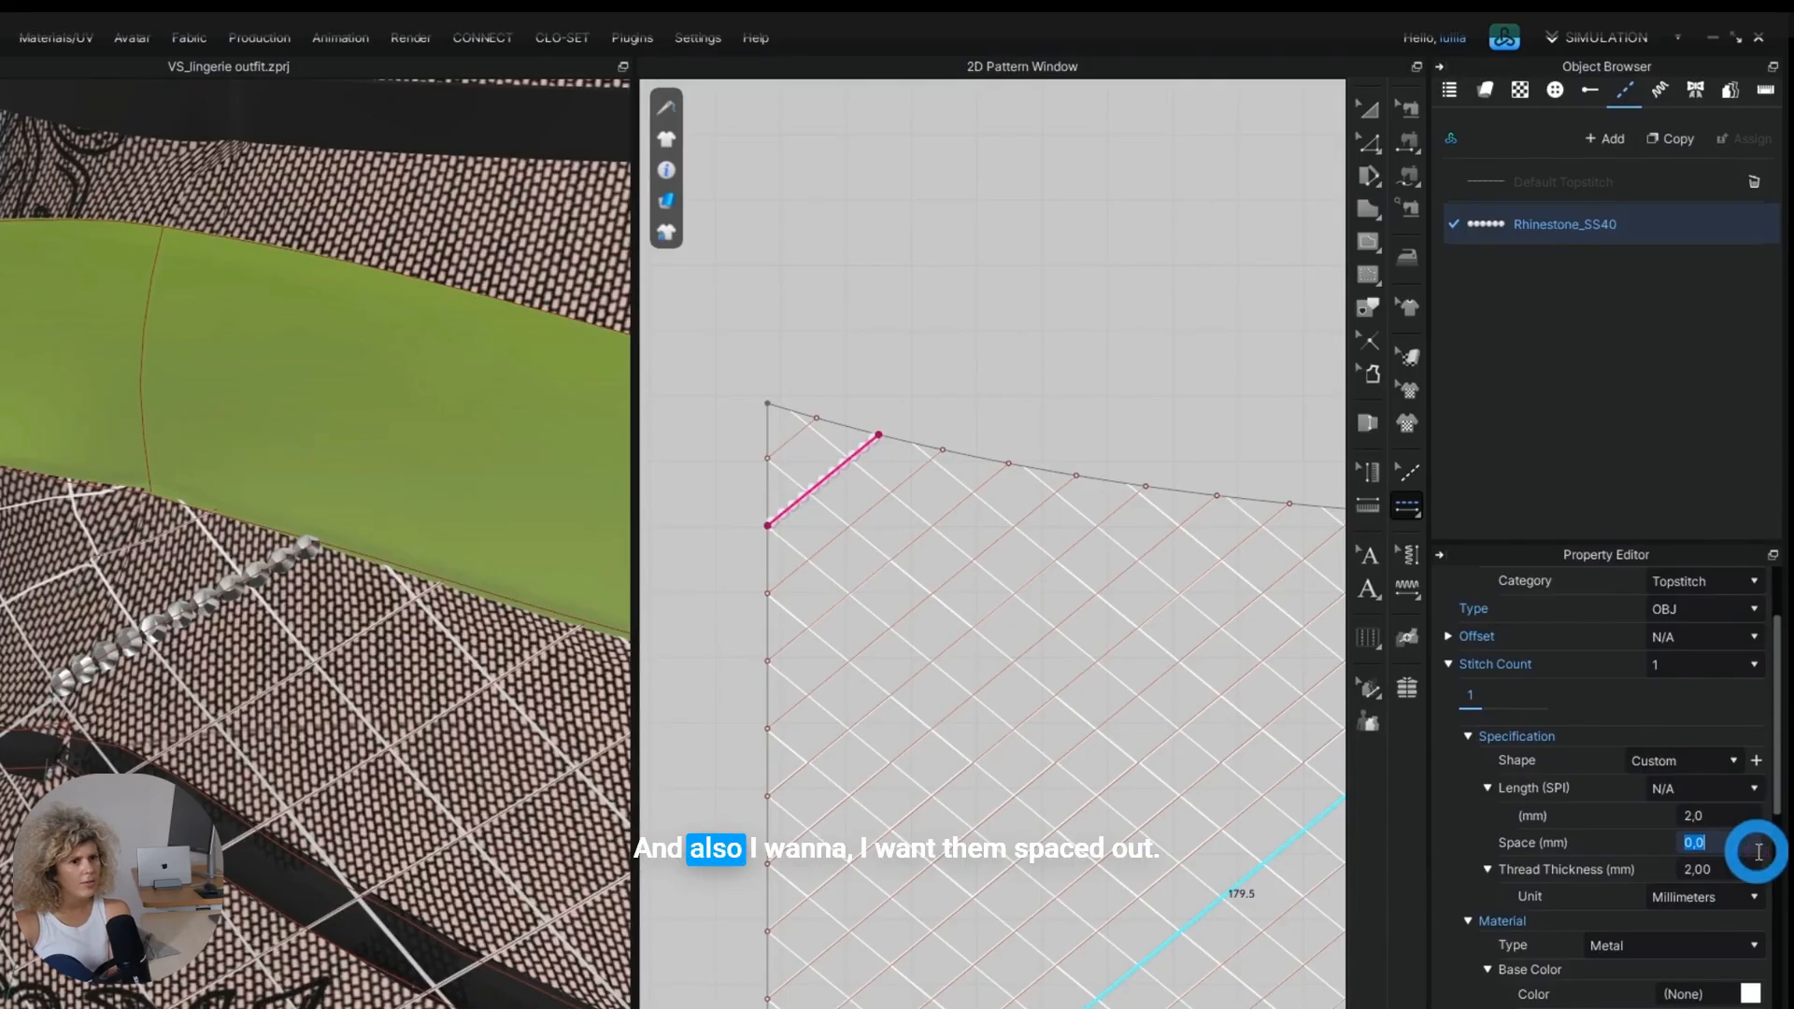
pyautogui.write('6')
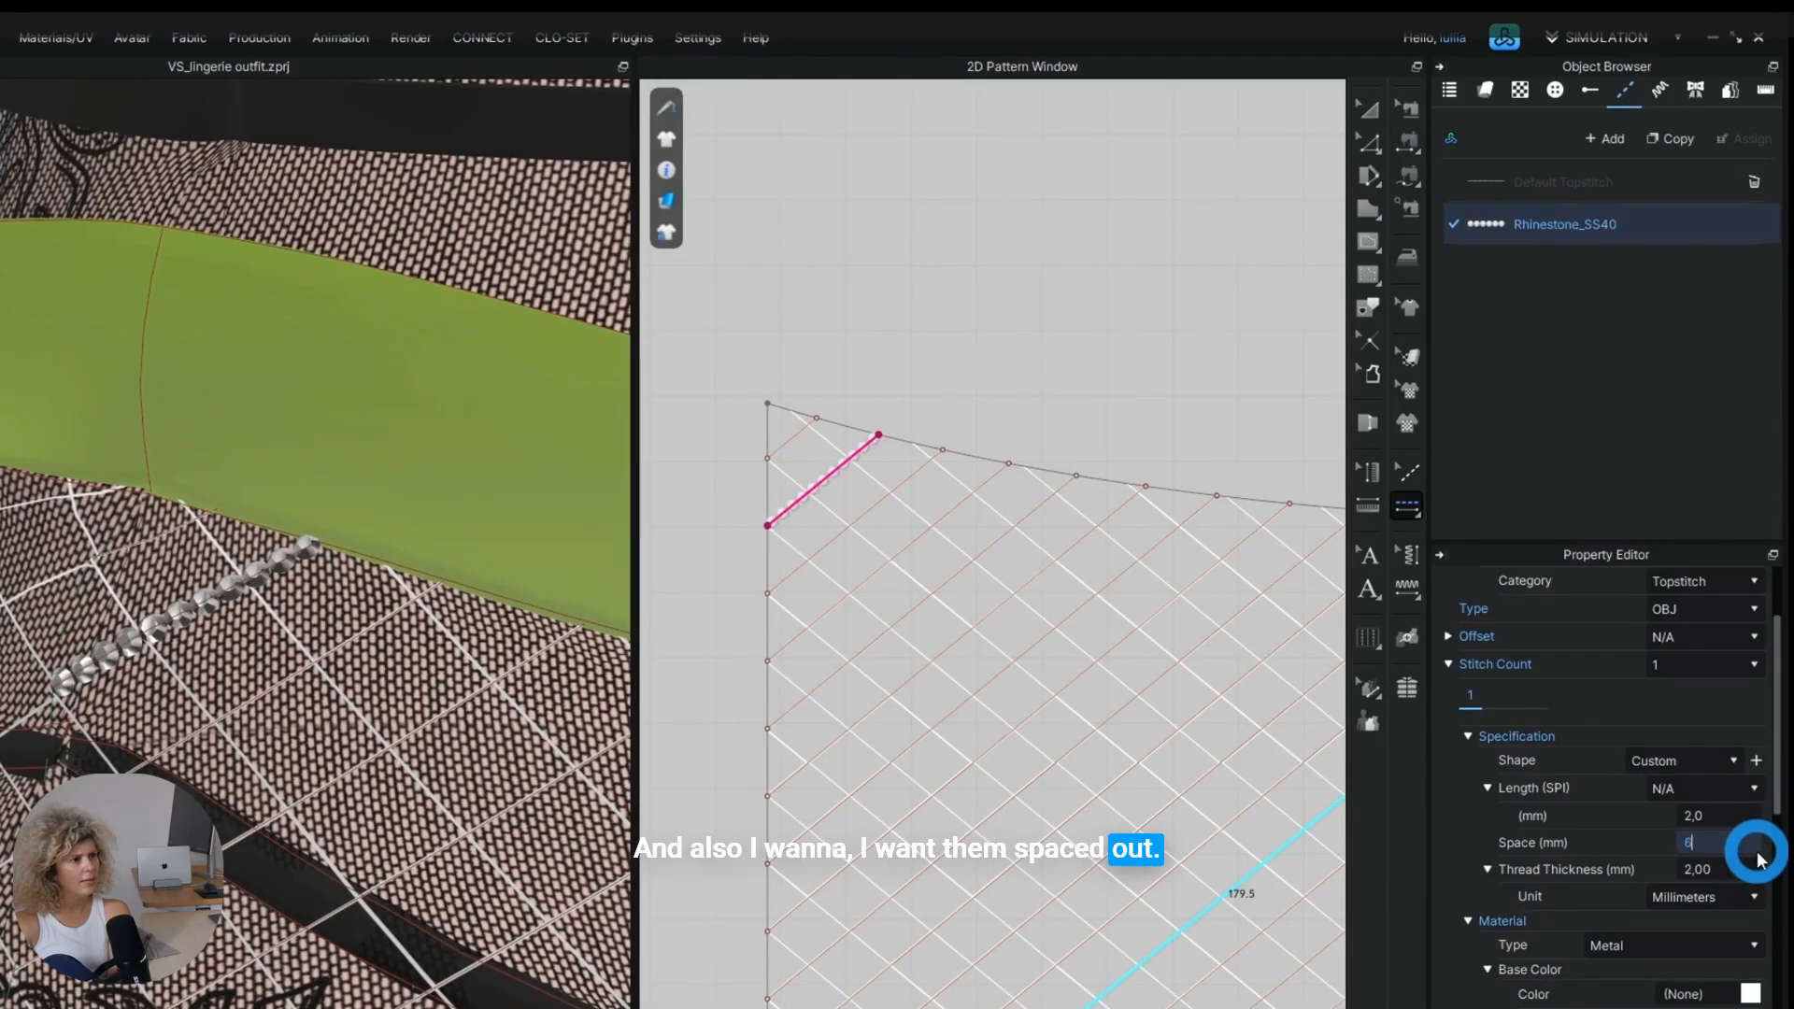
pyautogui.press('Return')
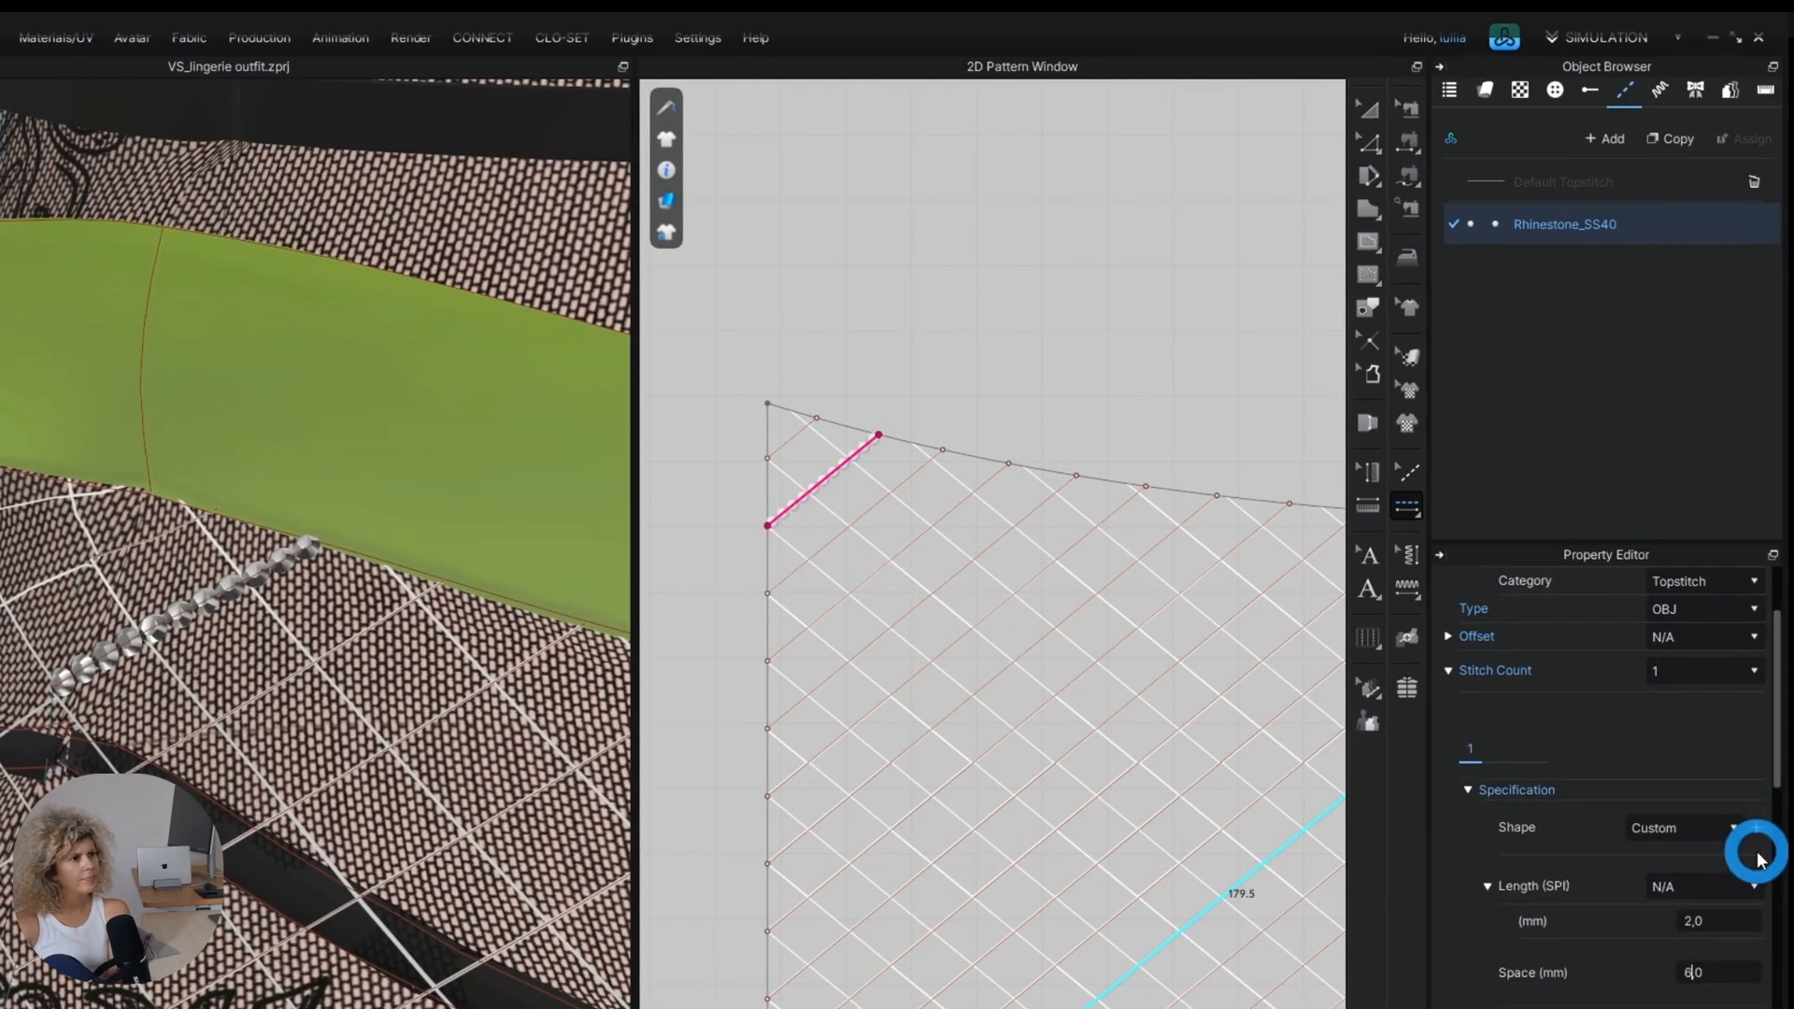
# Apply the Rhinestone_SS40 topstitch to the remaining parallel diagonal internal lines across the skirt panel.
pyautogui.click(1098, 803)
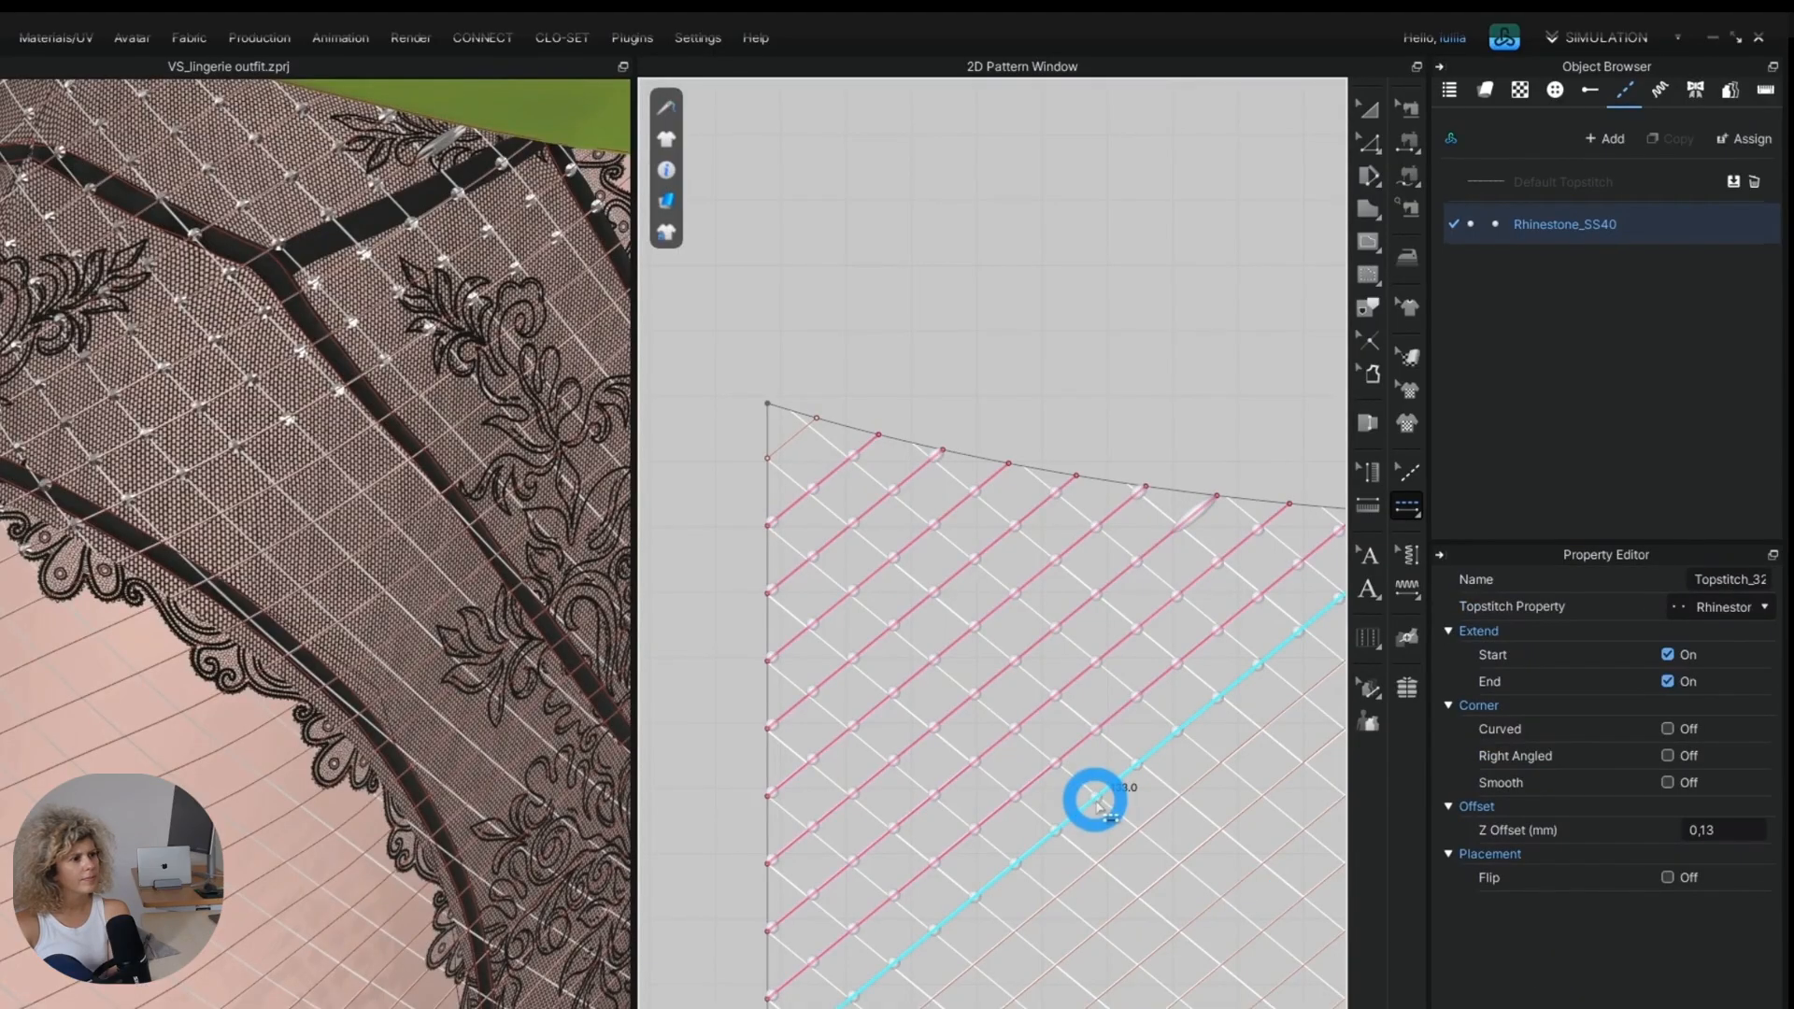
pyautogui.click(909, 548)
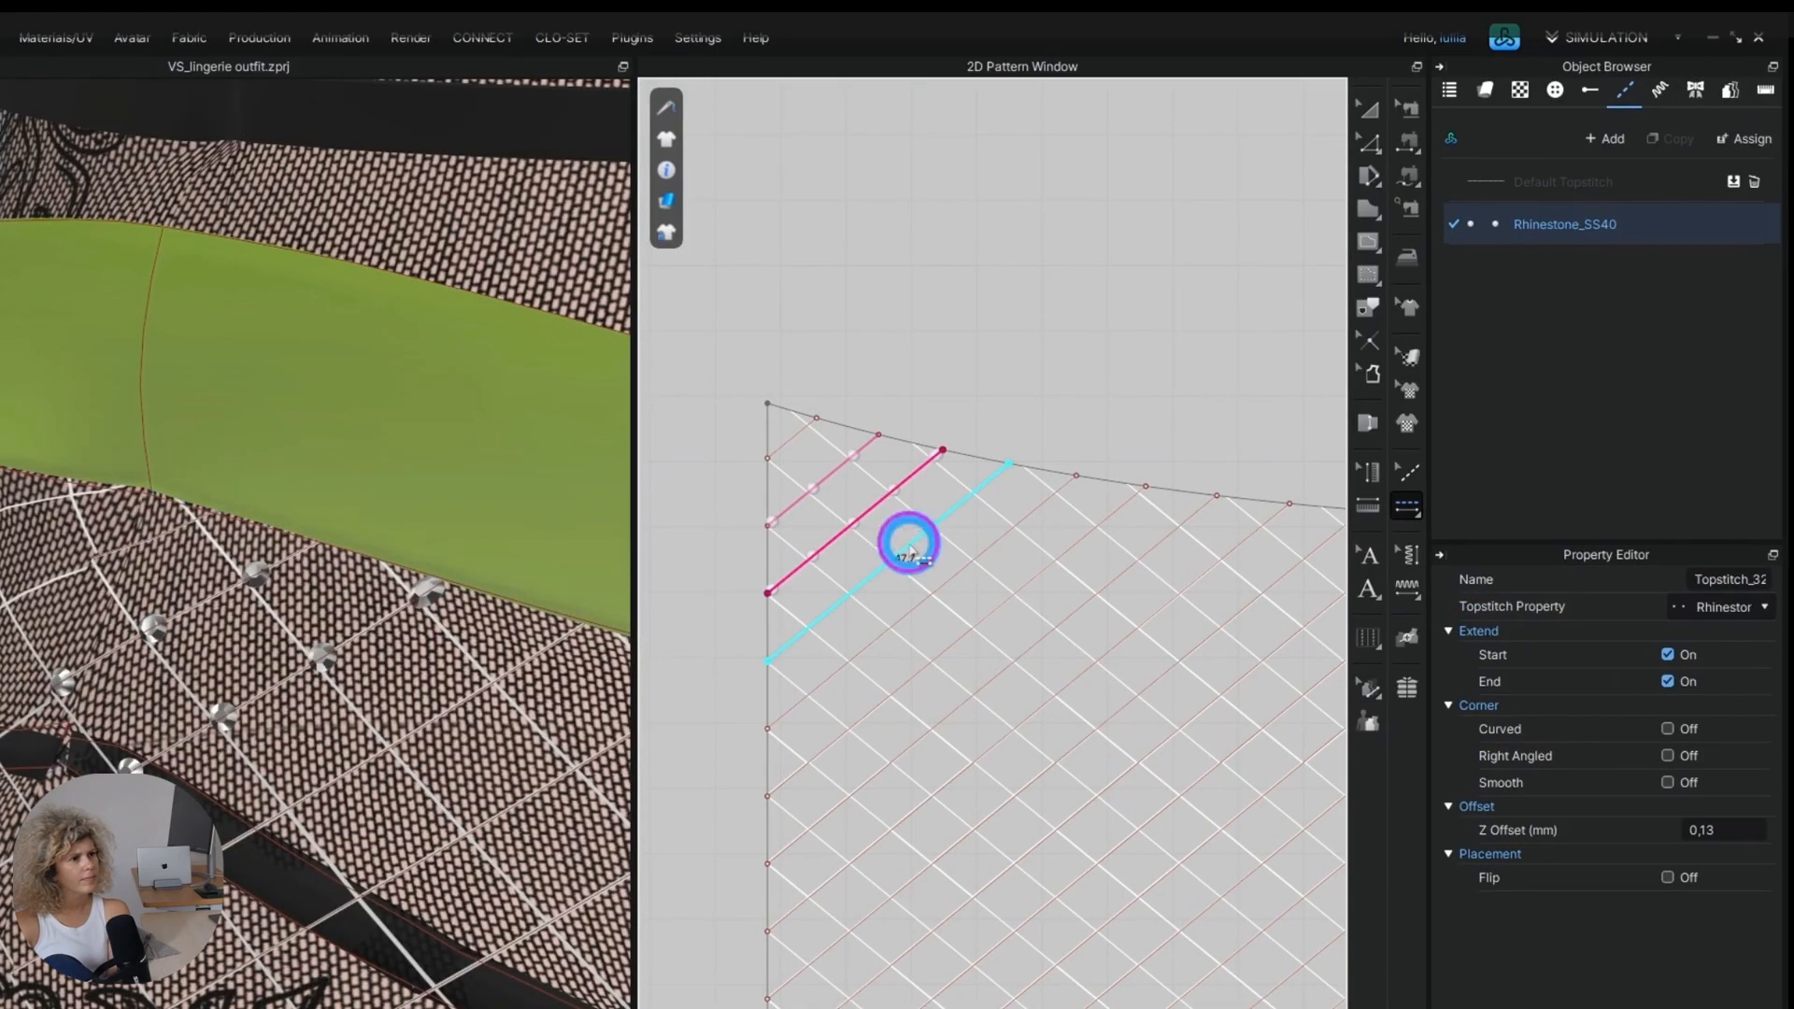
pyautogui.scroll(-5, 373, 814)
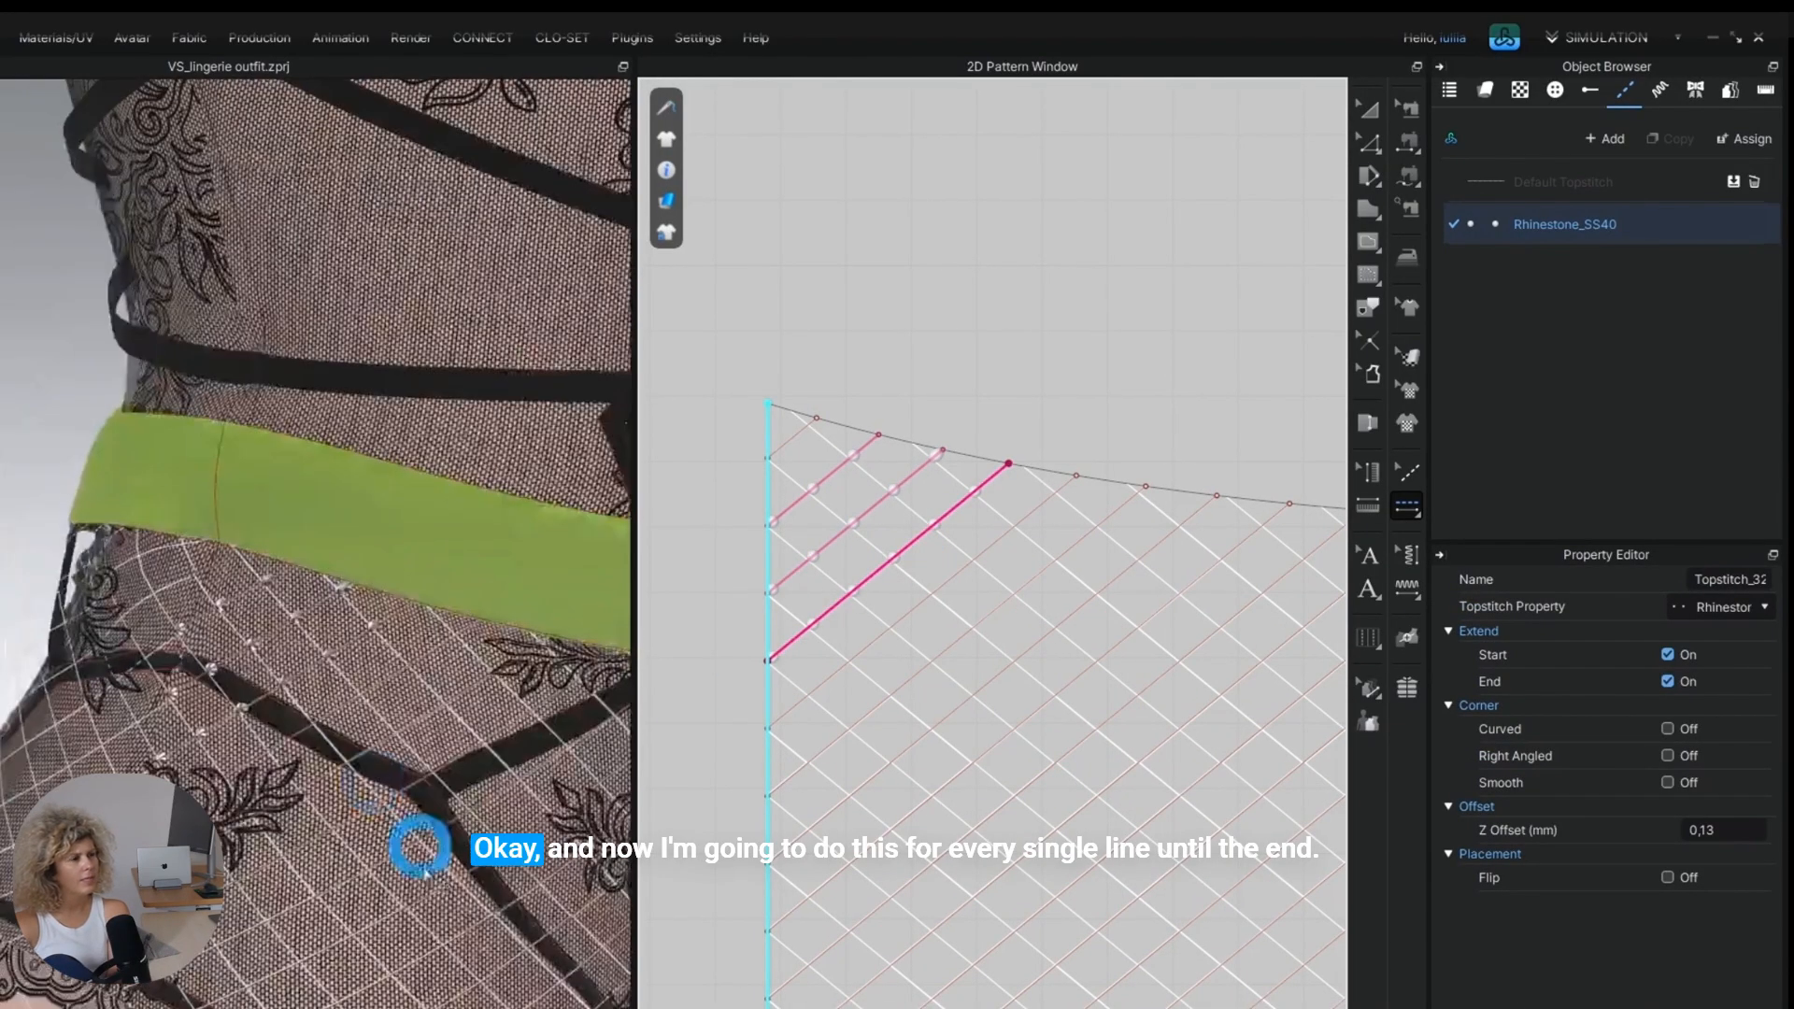
pyautogui.moveTo(416, 844); pyautogui.dragTo(281, 725, button='middle')
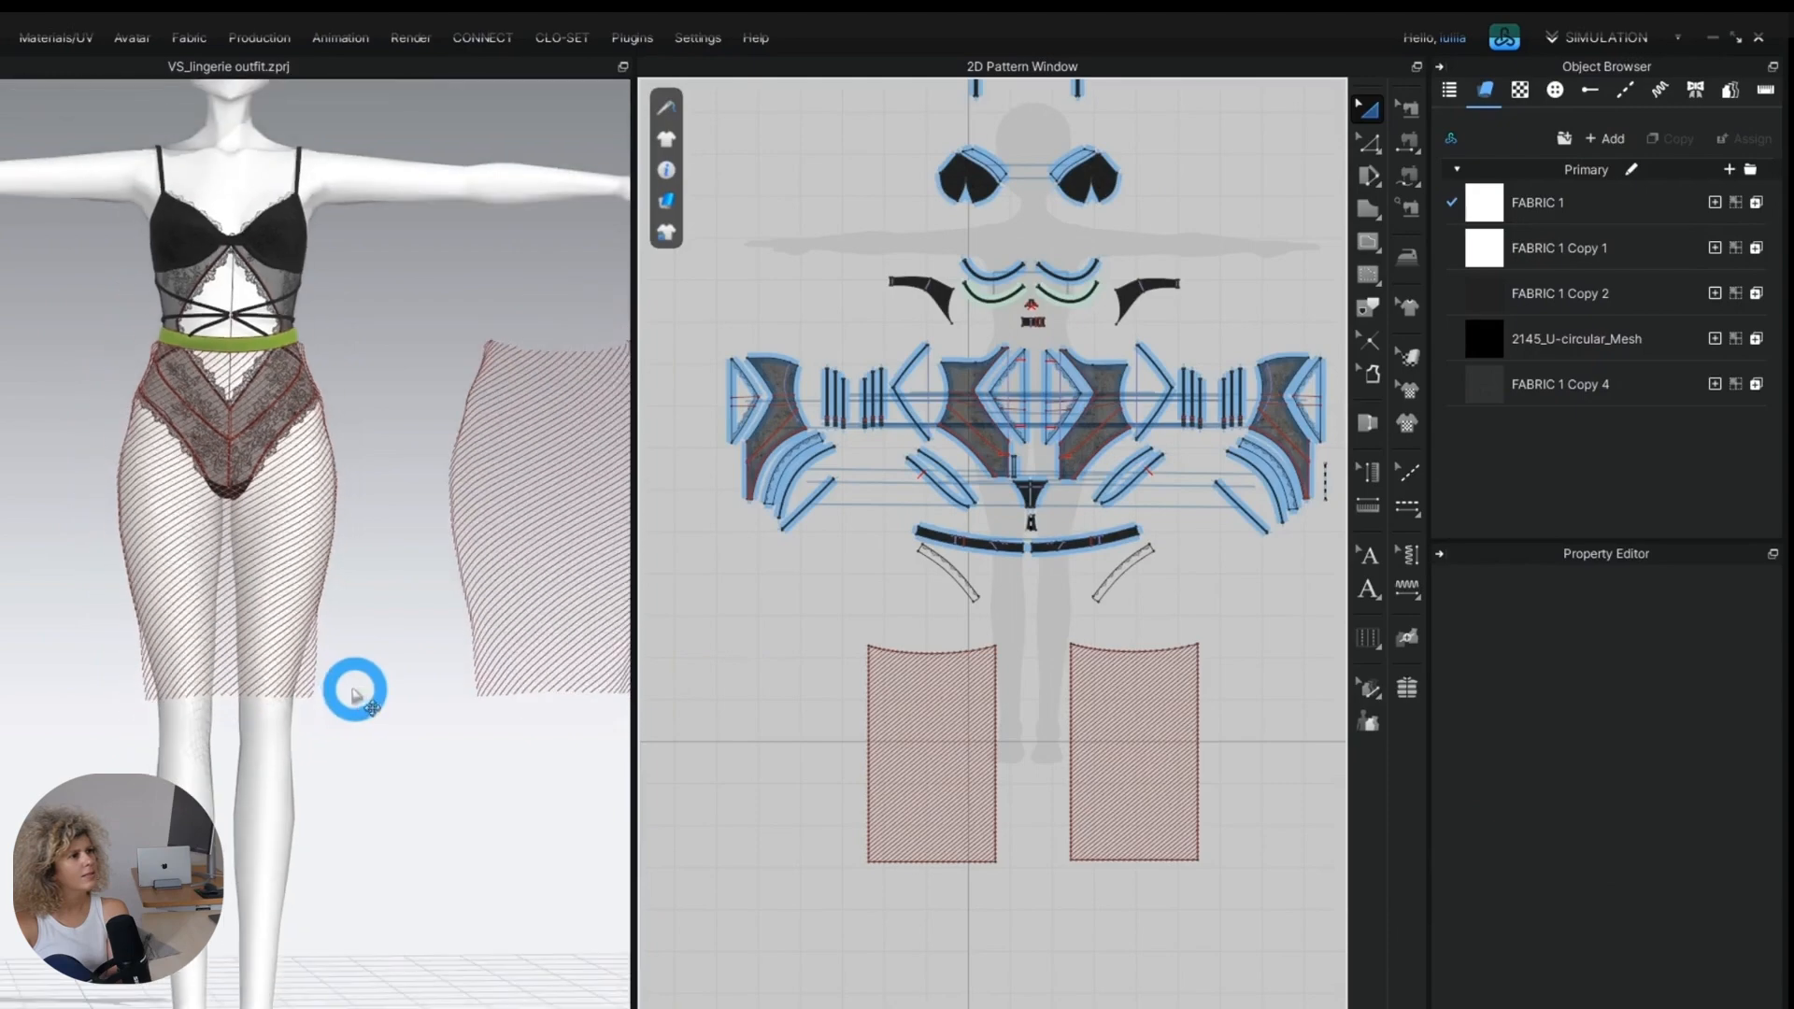
# Position the second mesh skirt panel behind the avatar's hips as the back panel.
pyautogui.scroll(3, 597, 726)
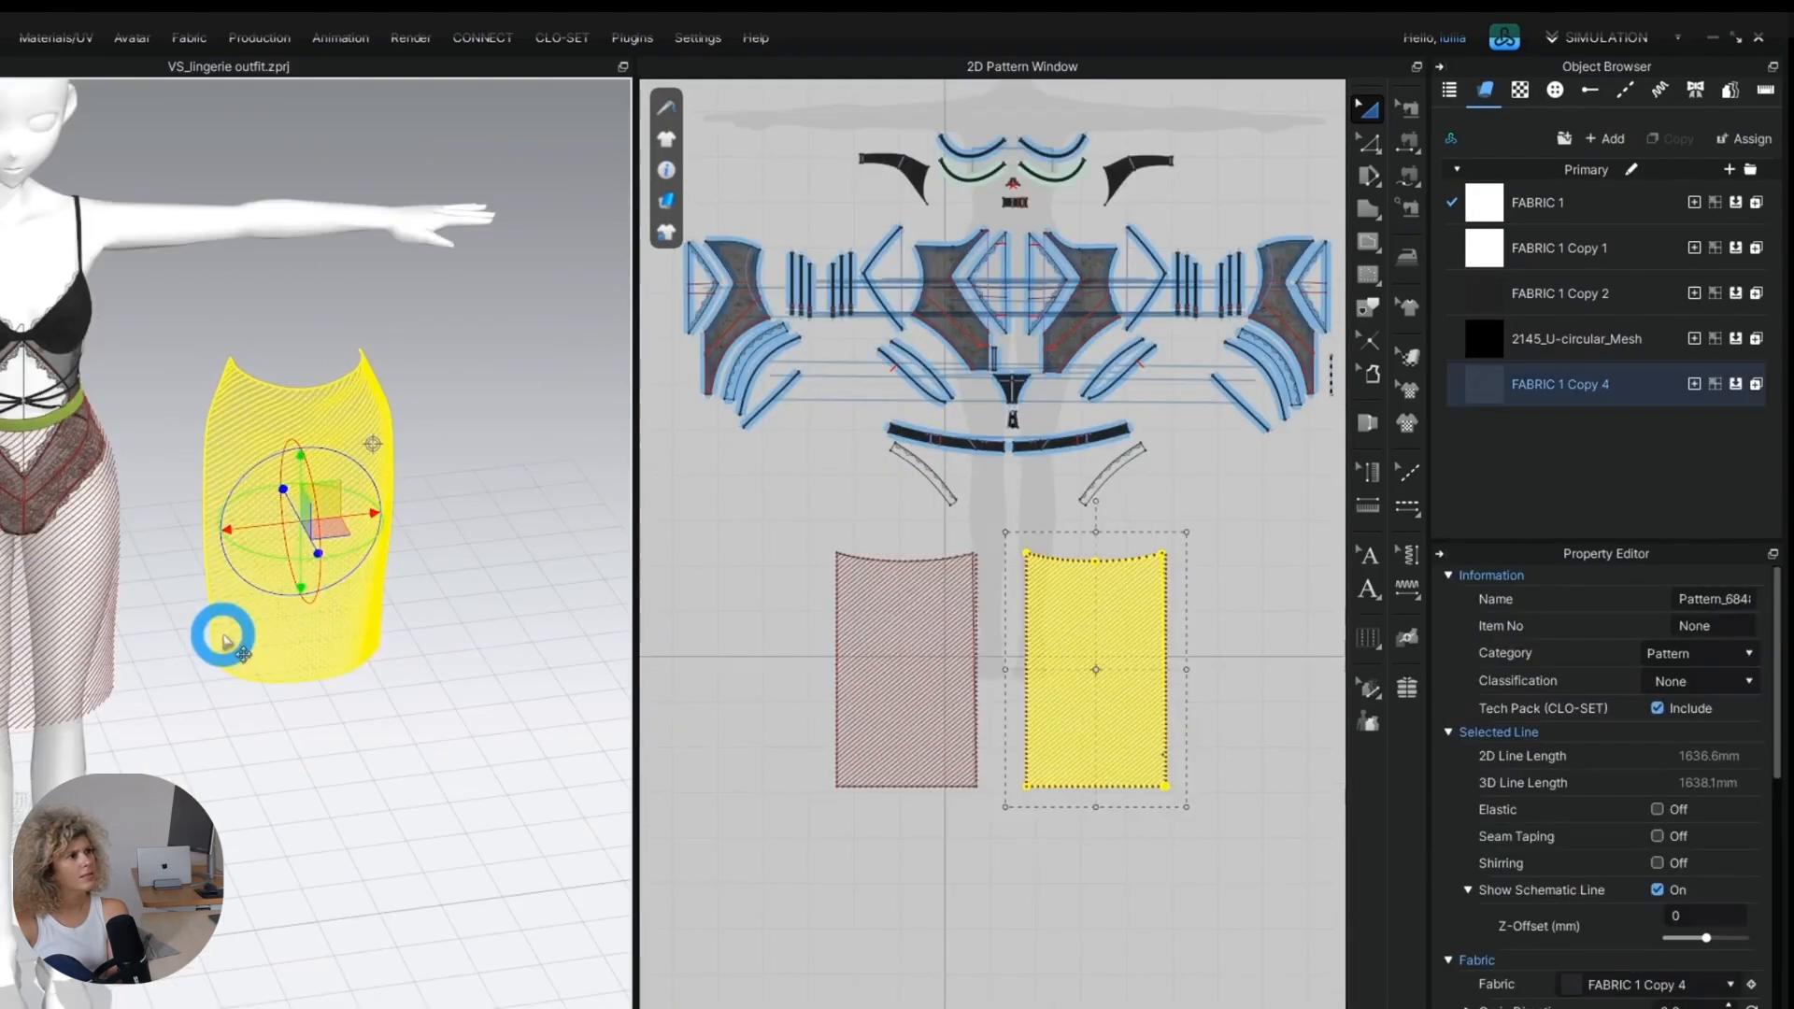
pyautogui.moveTo(320, 693); pyautogui.dragTo(564, 702, button='right')
pyautogui.moveTo(563, 676); pyautogui.dragTo(329, 689)
pyautogui.moveTo(329, 696); pyautogui.dragTo(458, 738, button='right')
pyautogui.rightClick(196, 672)
pyautogui.click(344, 542)
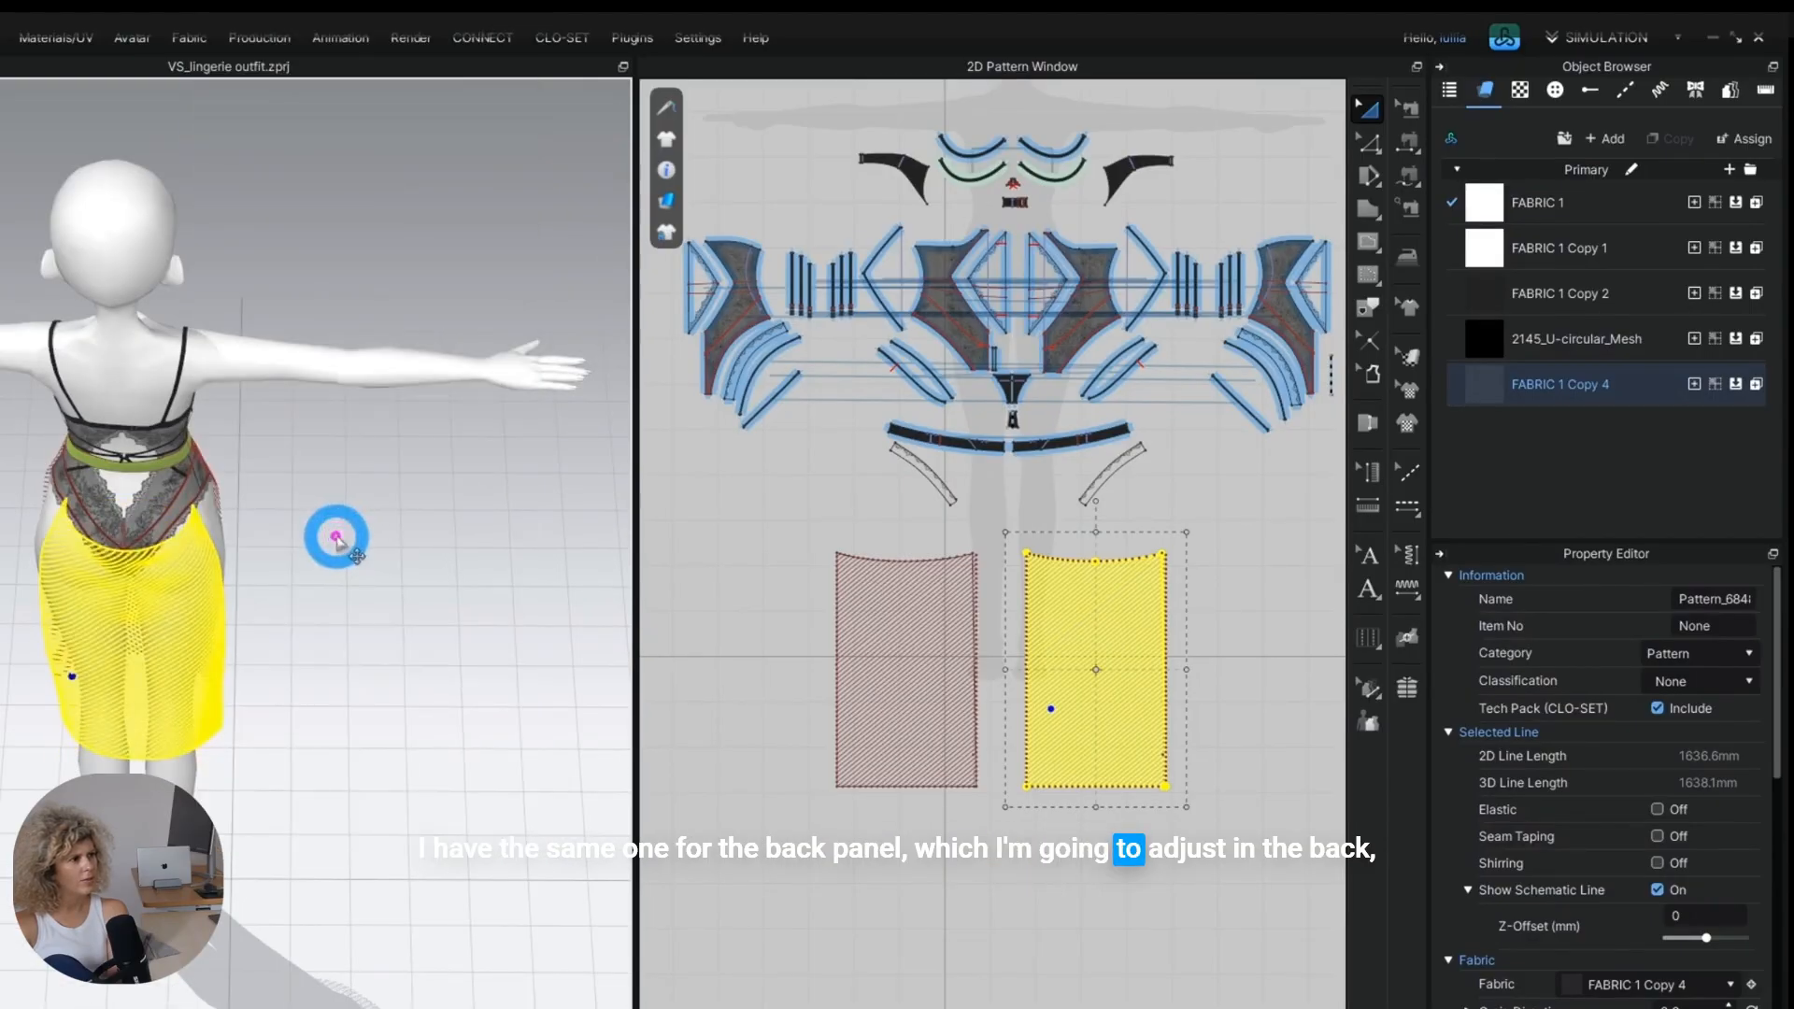
pyautogui.scroll(3, 208, 620)
pyautogui.moveTo(209, 620); pyautogui.dragTo(473, 336, button='right')
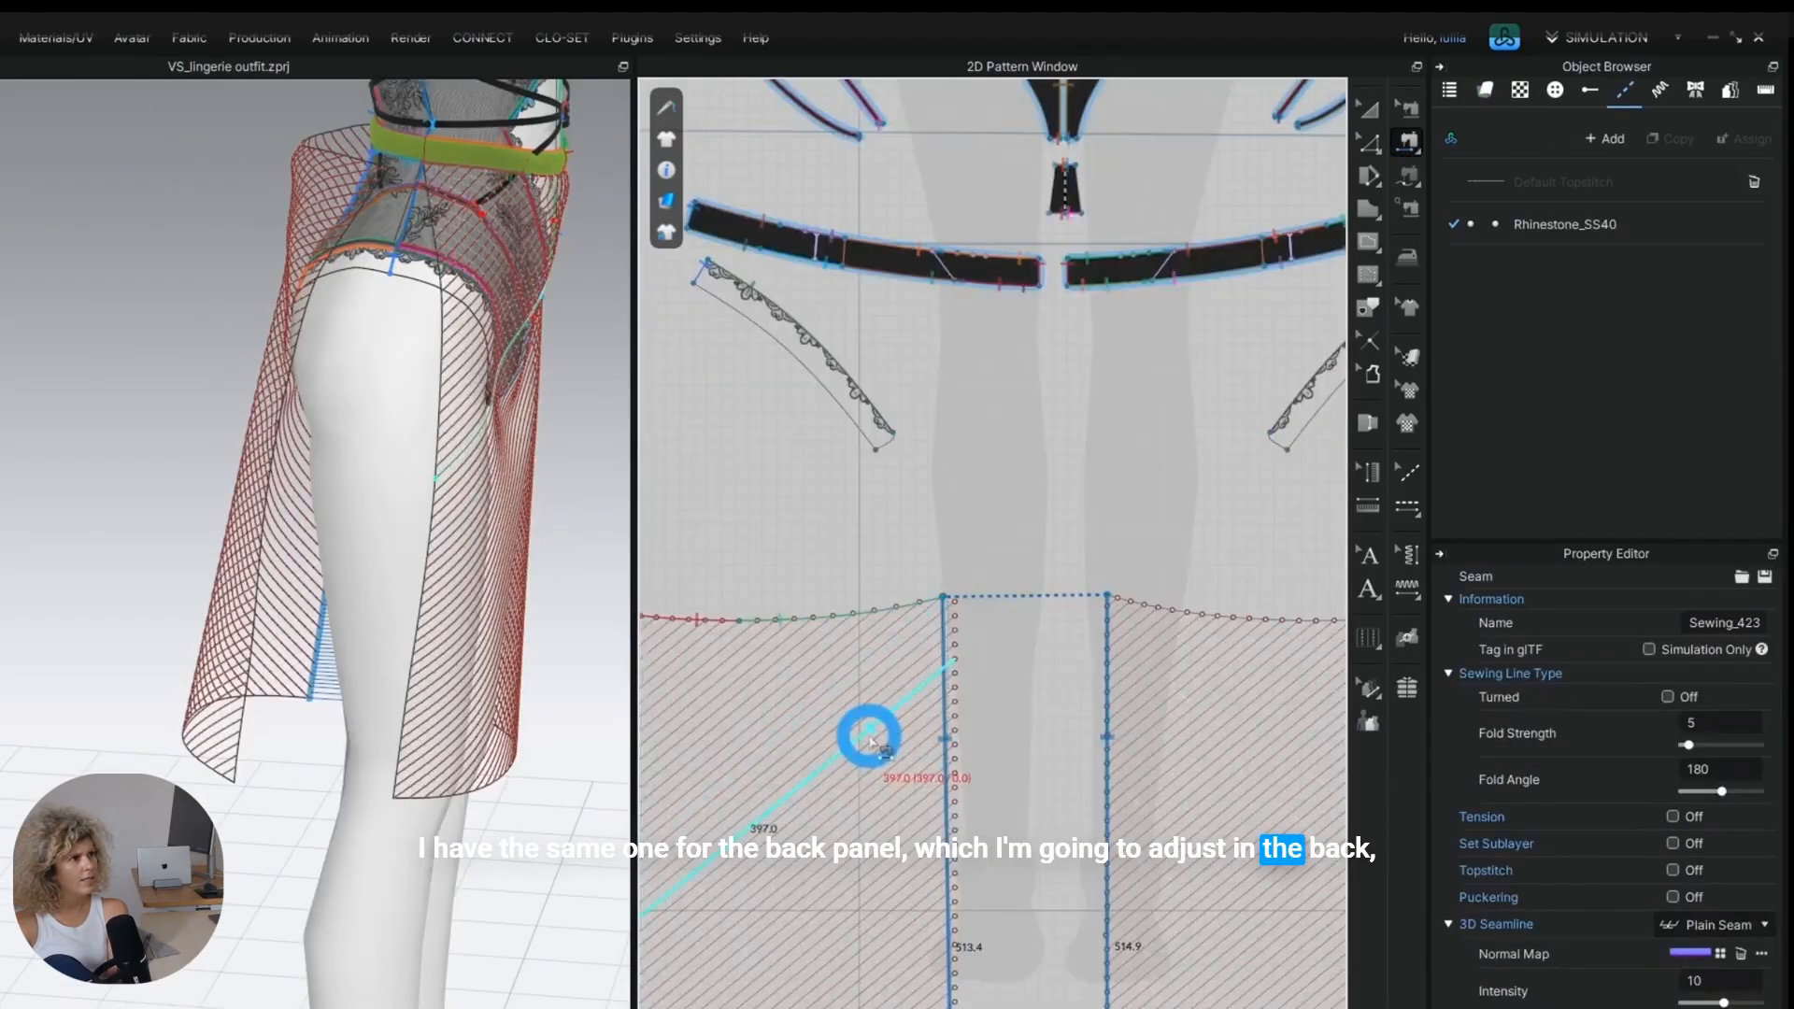
pyautogui.scroll(-4, 870, 738)
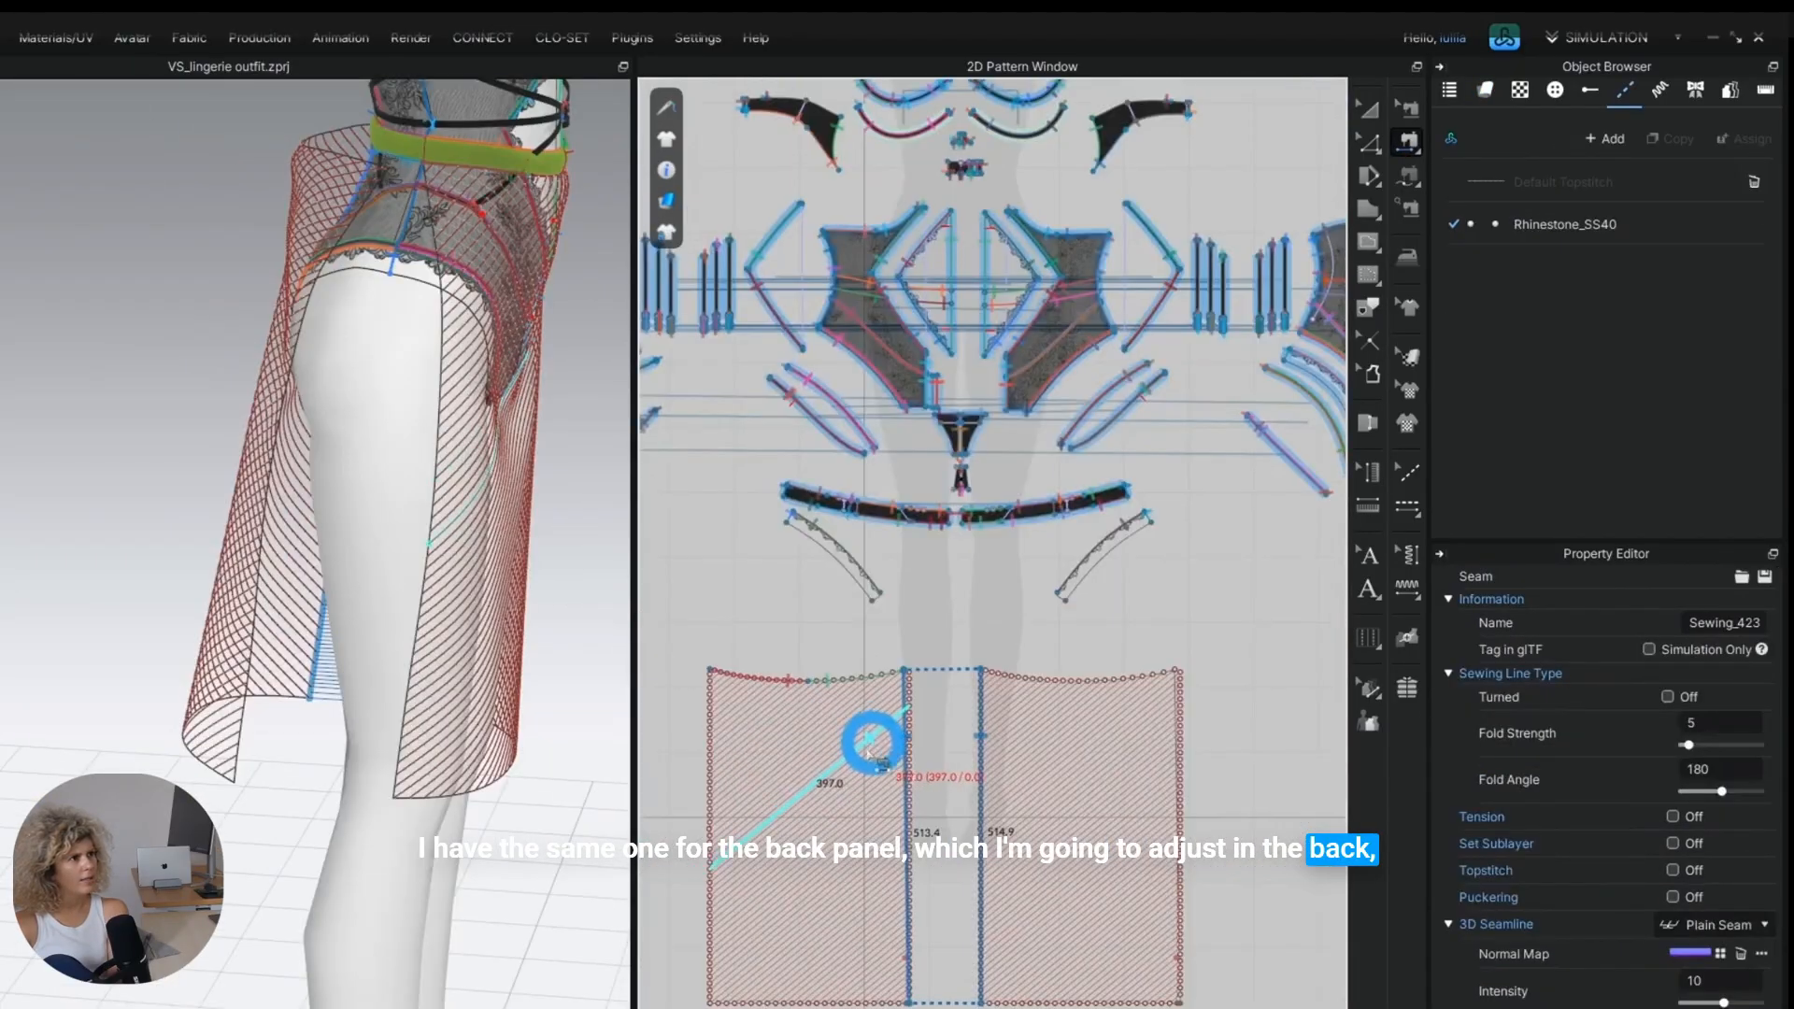
# Sew the front skirt panel's outer edge to the back panel's outer edge as the open side seam.
pyautogui.click(712, 720)
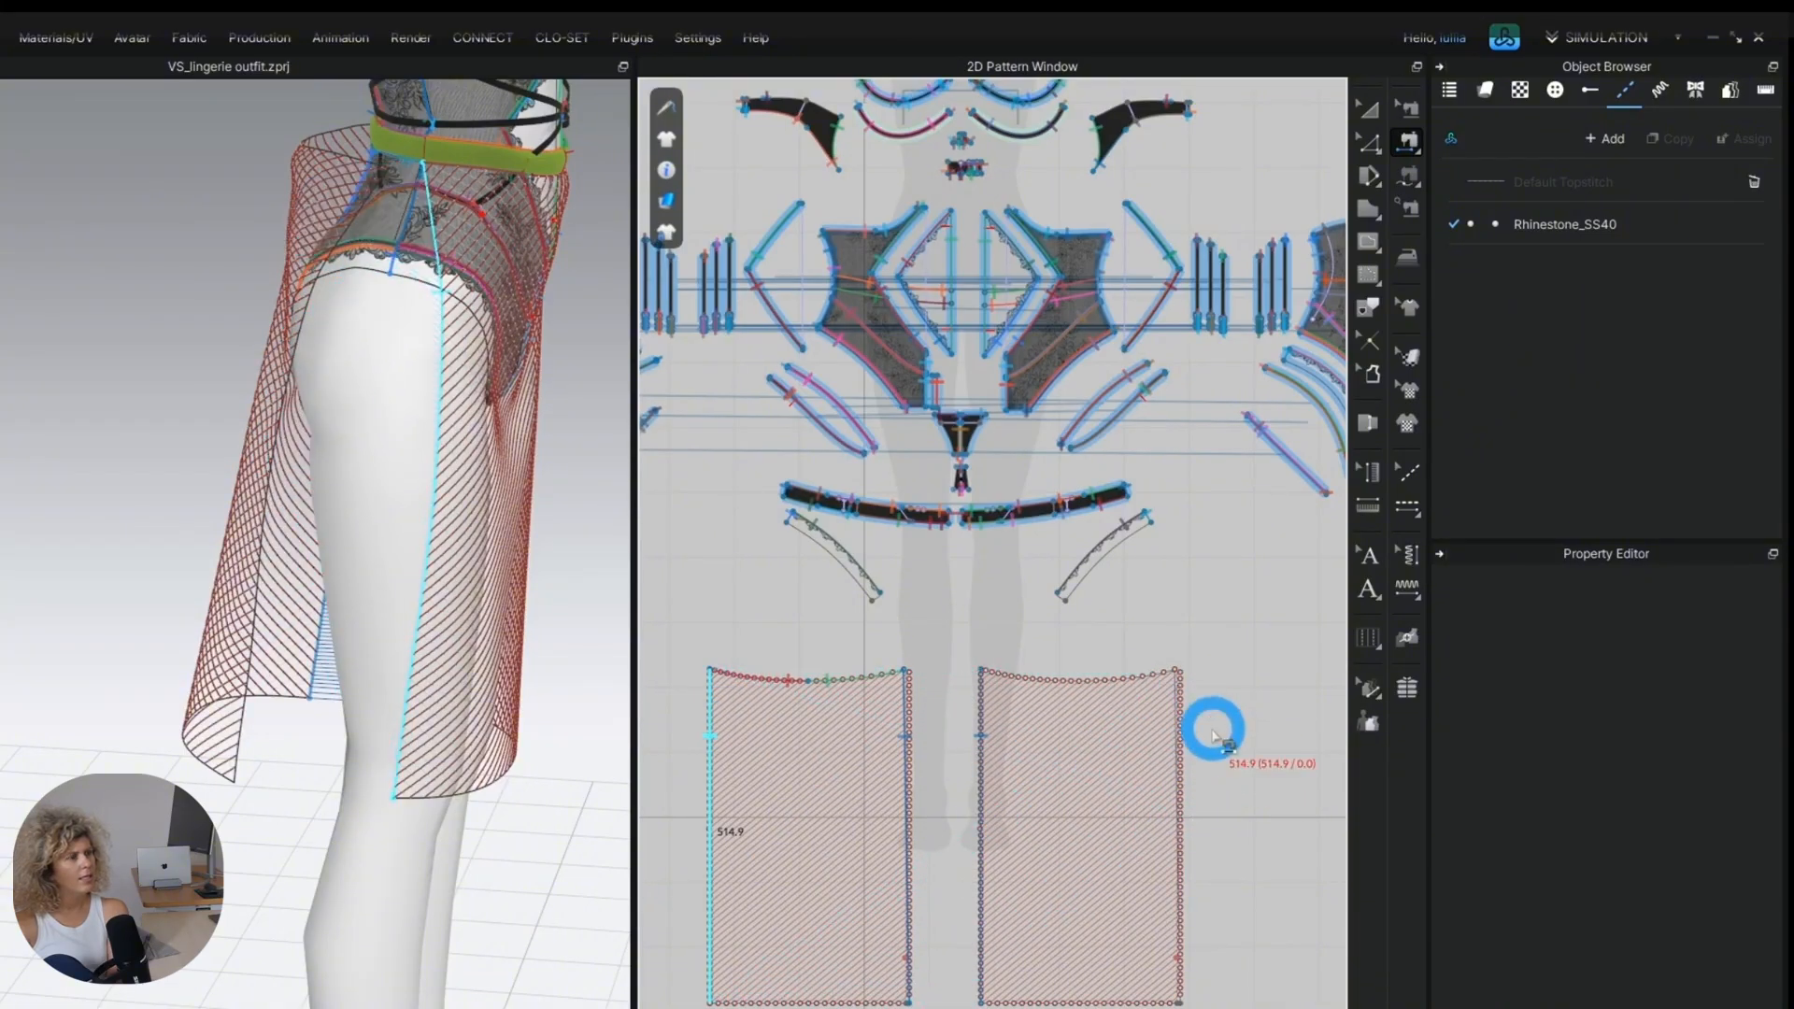
pyautogui.scroll(3, 1209, 727)
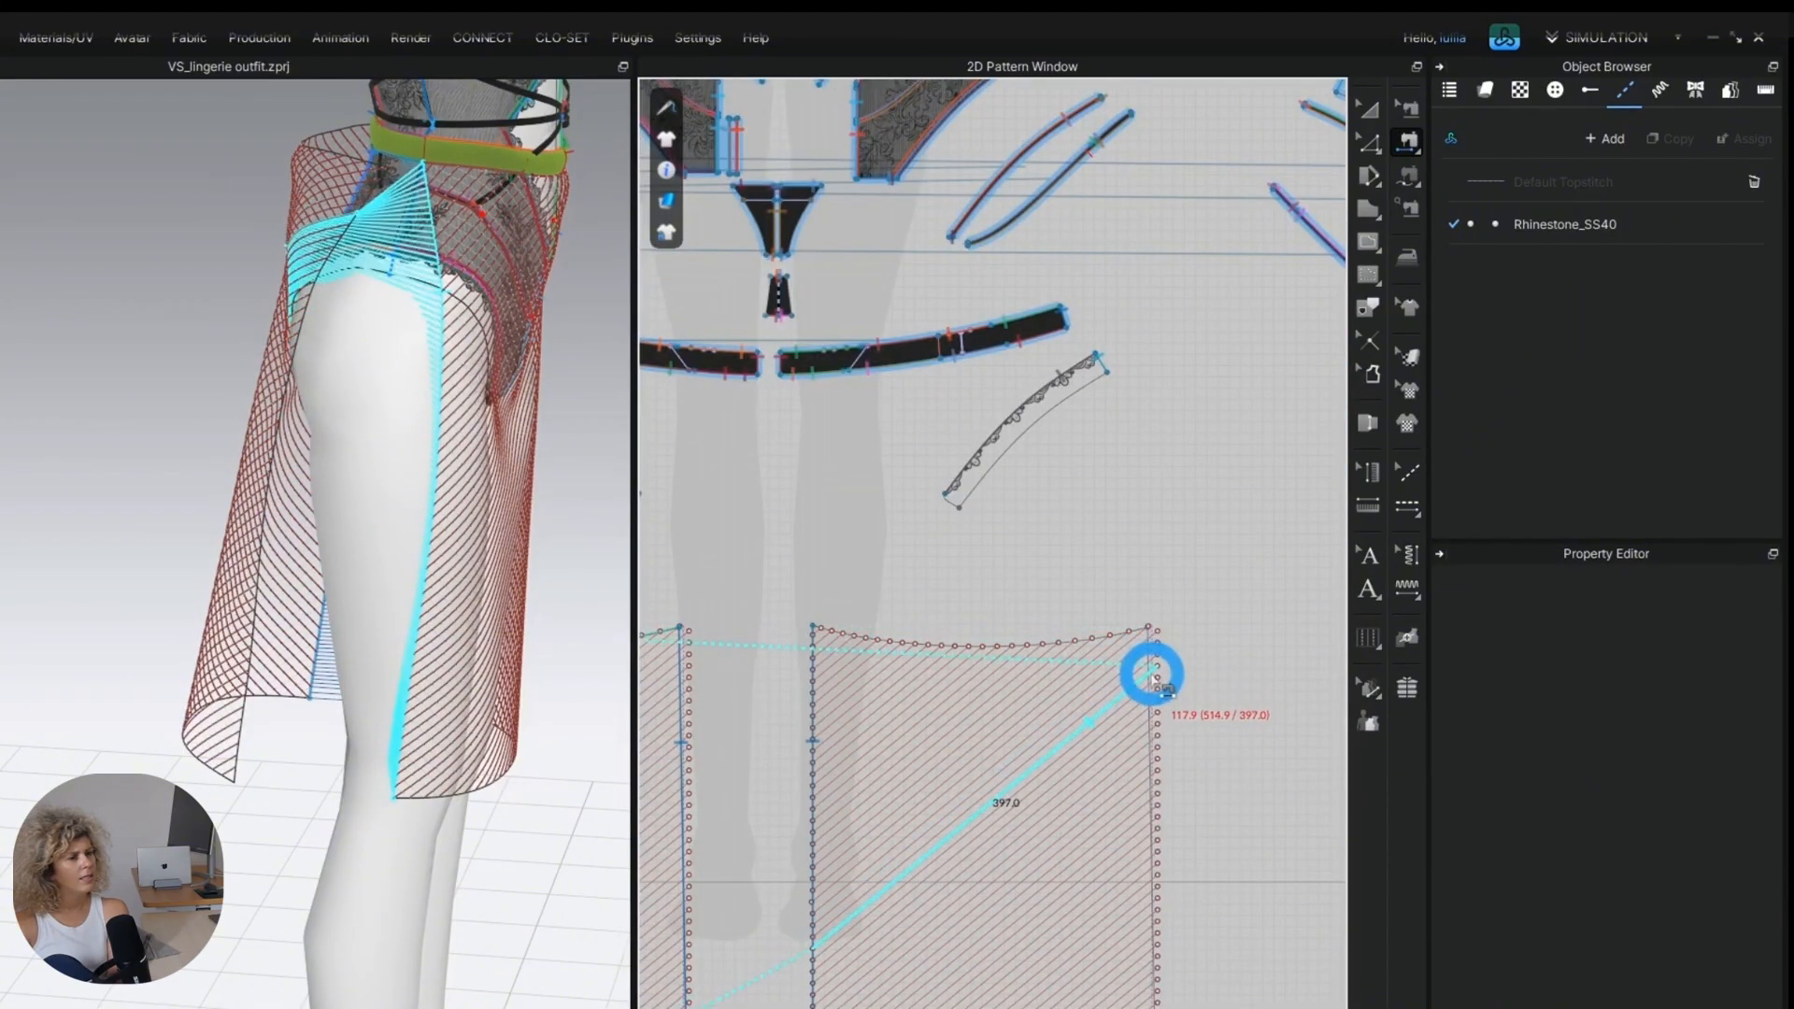
pyautogui.scroll(2, 1149, 653)
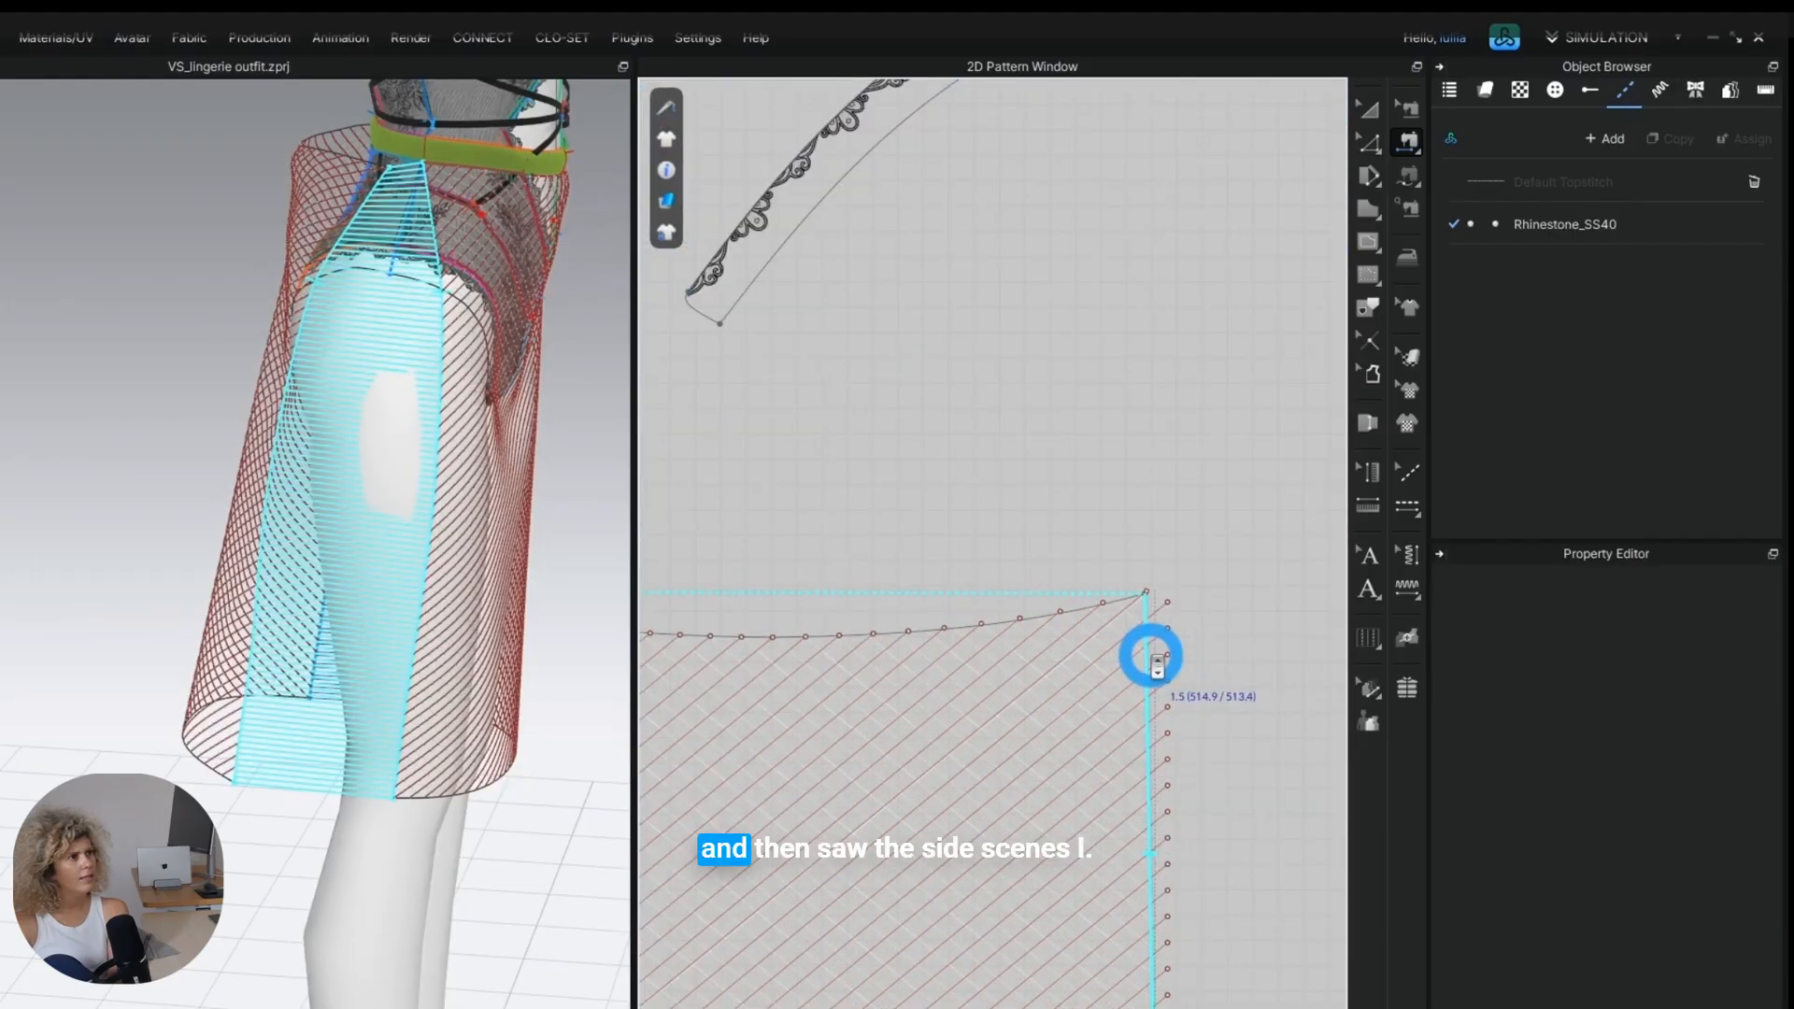
pyautogui.click(1157, 666)
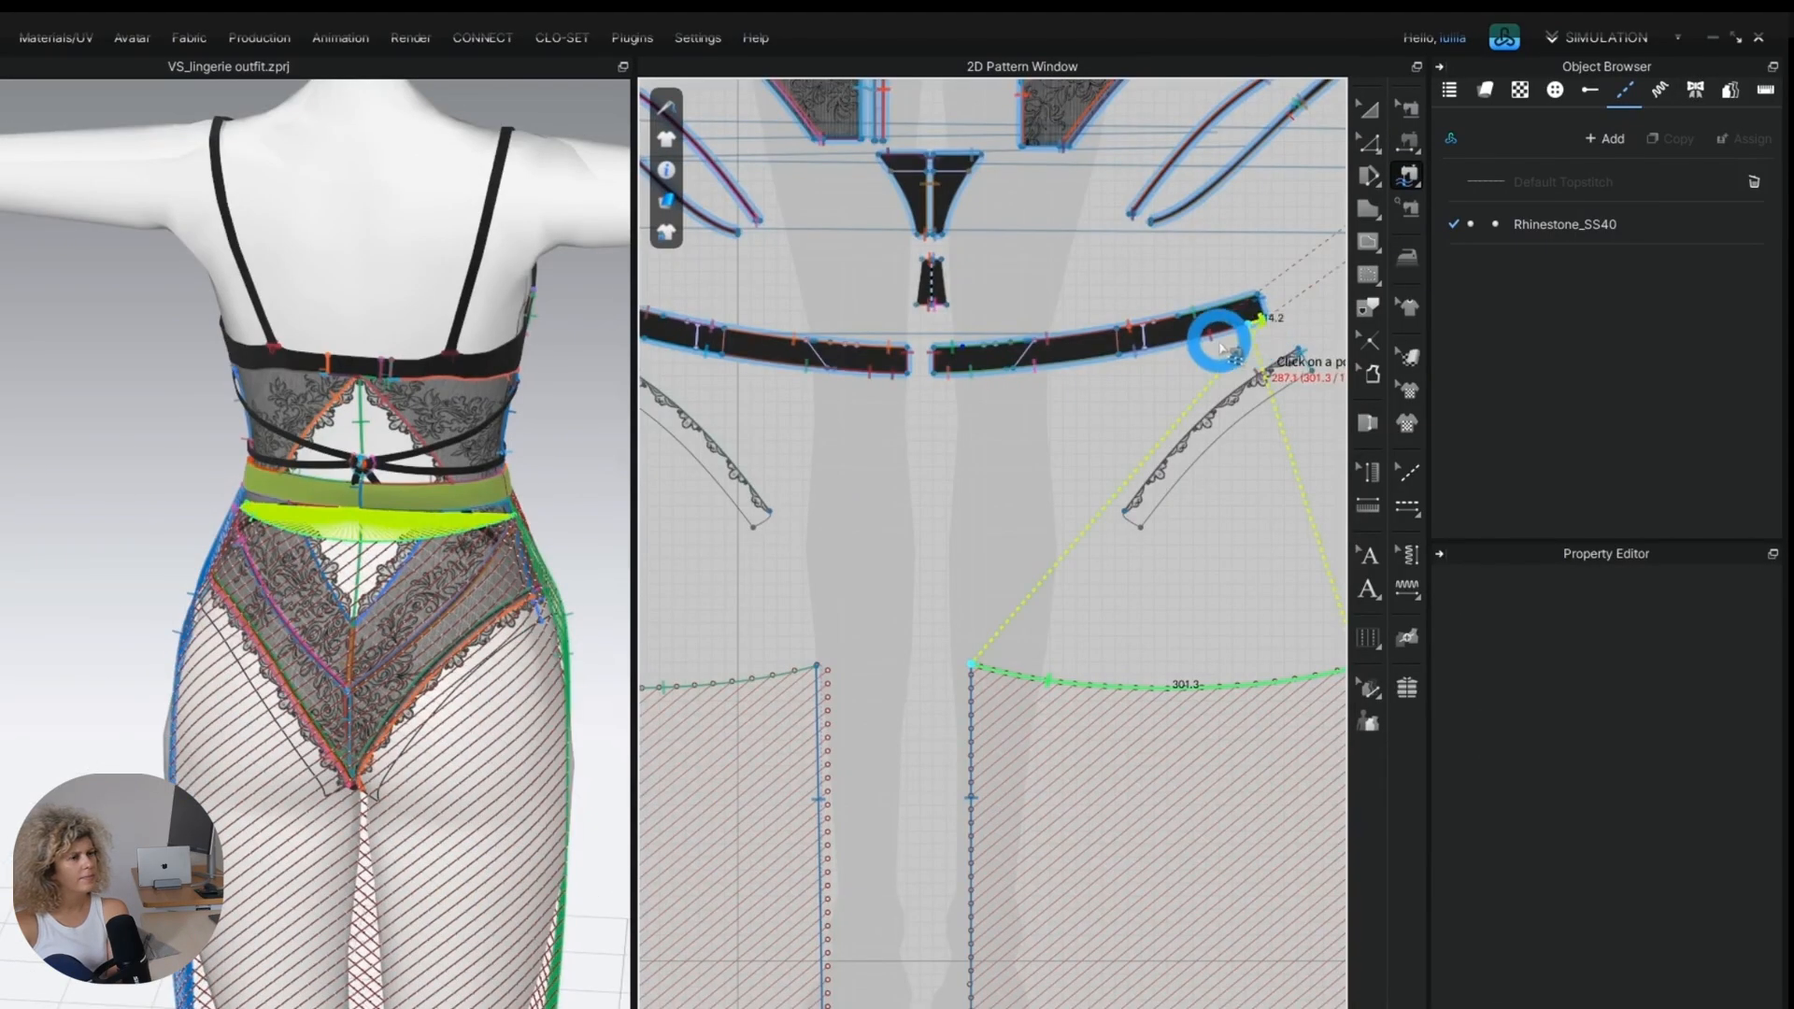
# Sew the back skirt panel's top edge to the waistband with N sewing and simulate the garment.
pyautogui.moveTo(1224, 347); pyautogui.dragTo(1130, 363)
pyautogui.scroll(-4, 1126, 364)
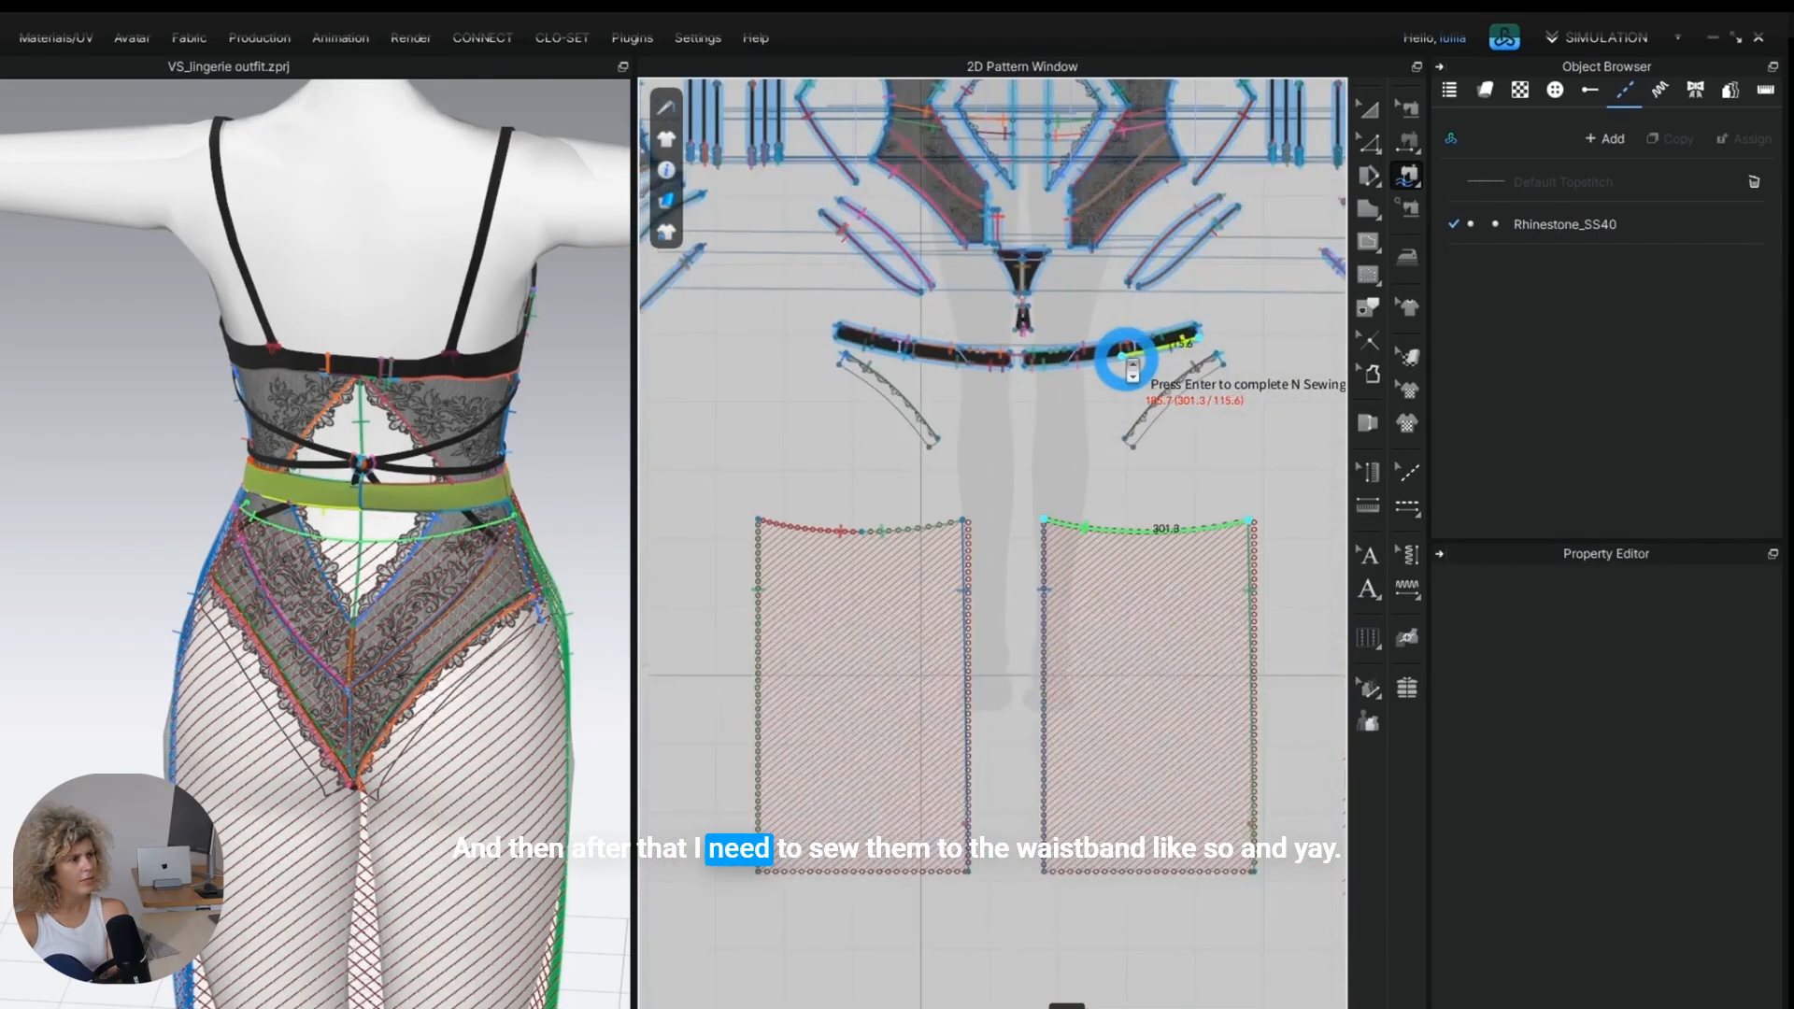
pyautogui.scroll(5, 888, 352)
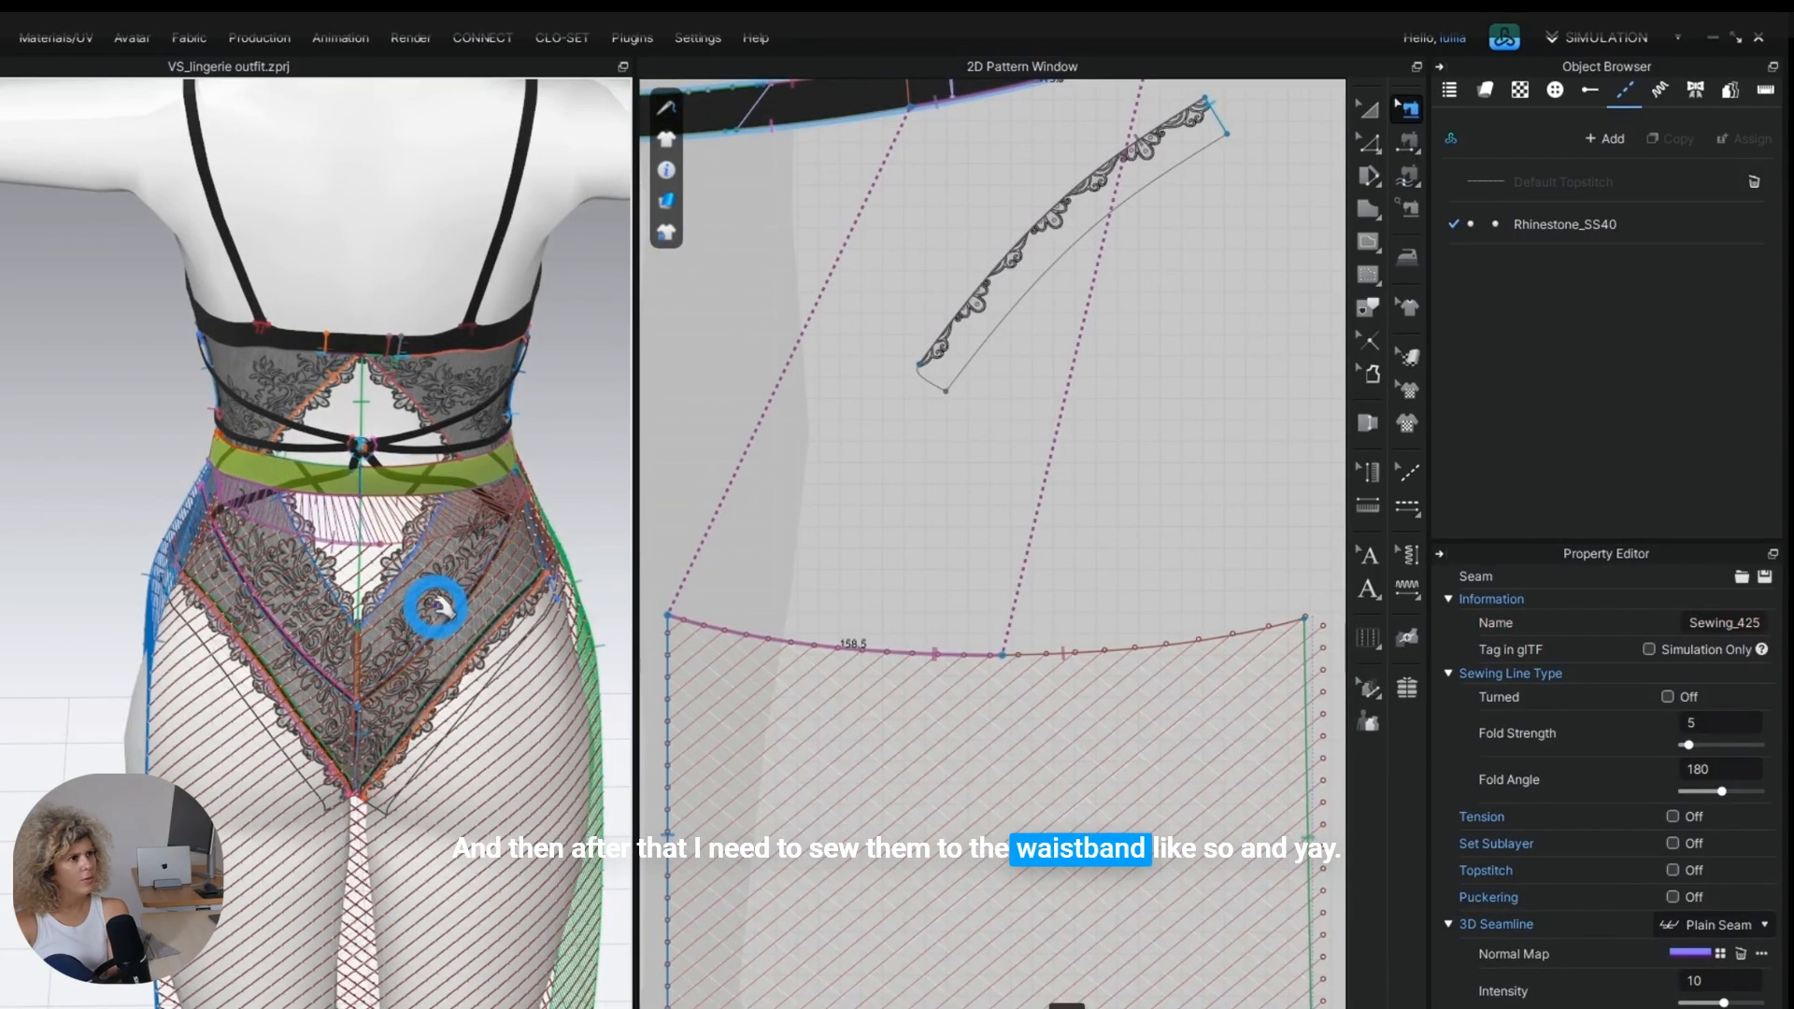
pyautogui.press('space')
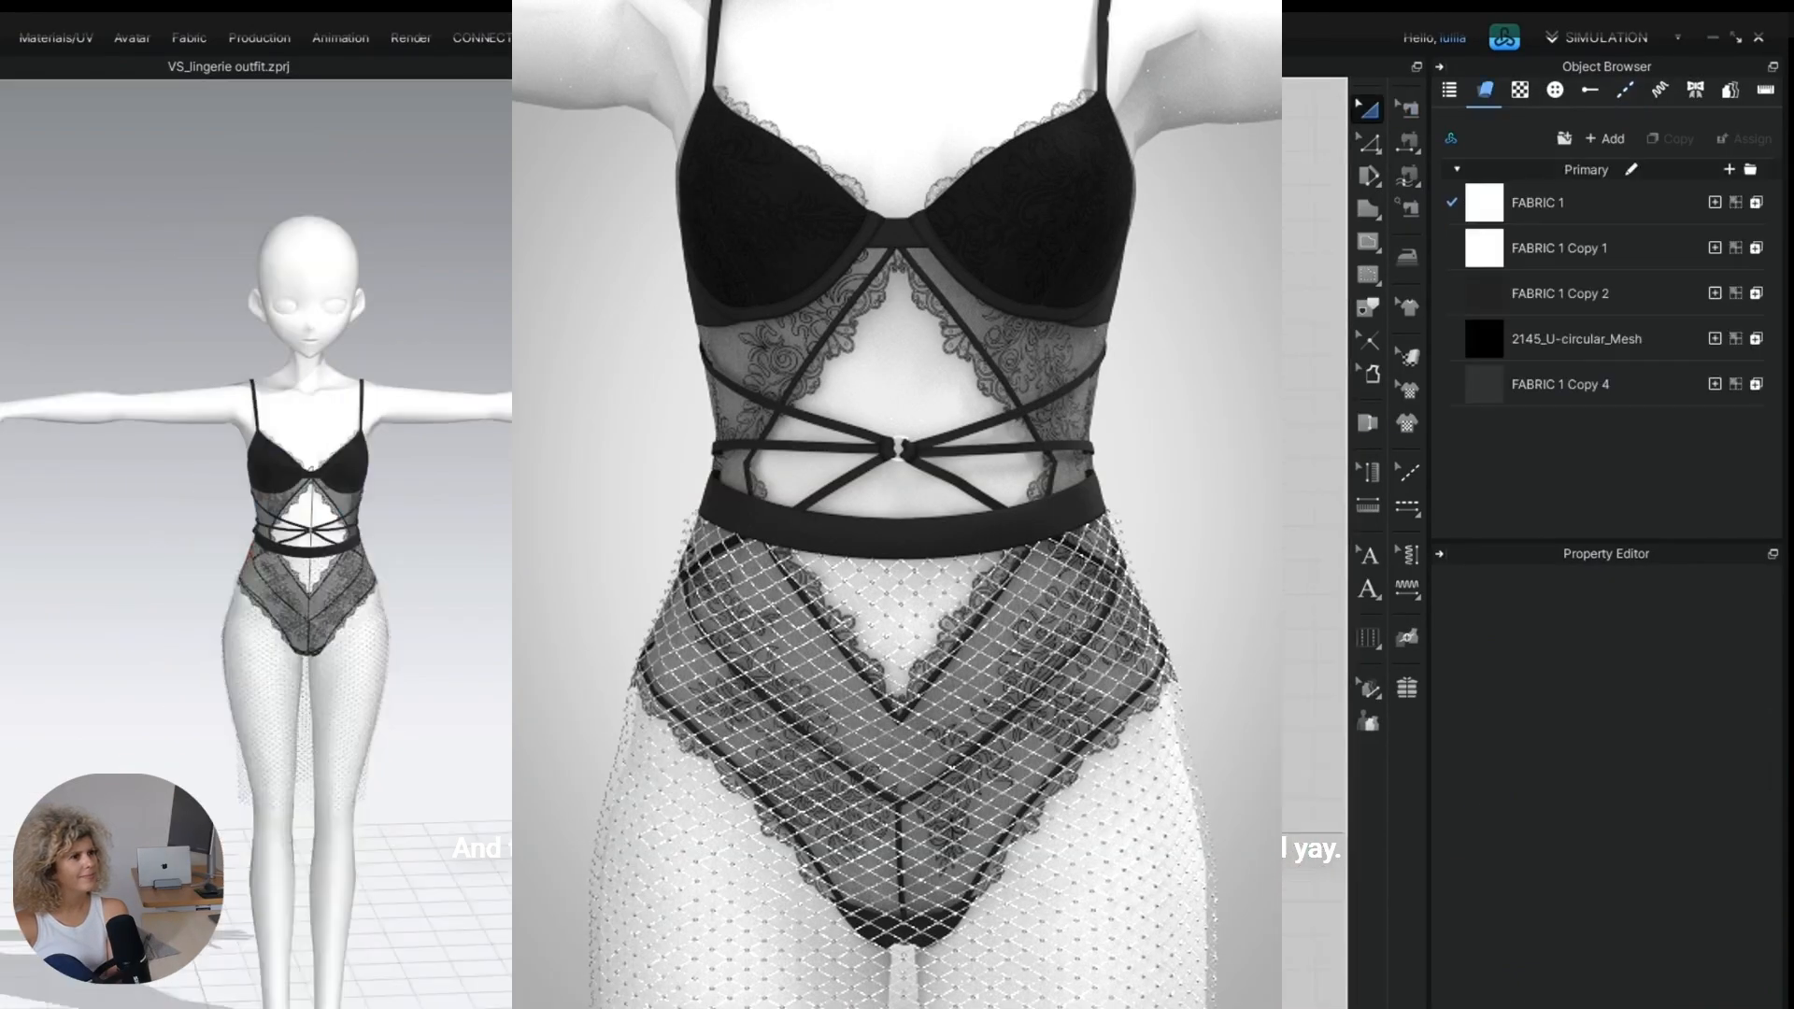
# Clone both bra cup patterns as an over layer and place the copies above the originals.
pyautogui.scroll(5, 419, 495)
pyautogui.moveTo(324, 492); pyautogui.dragTo(258, 451, button='middle')
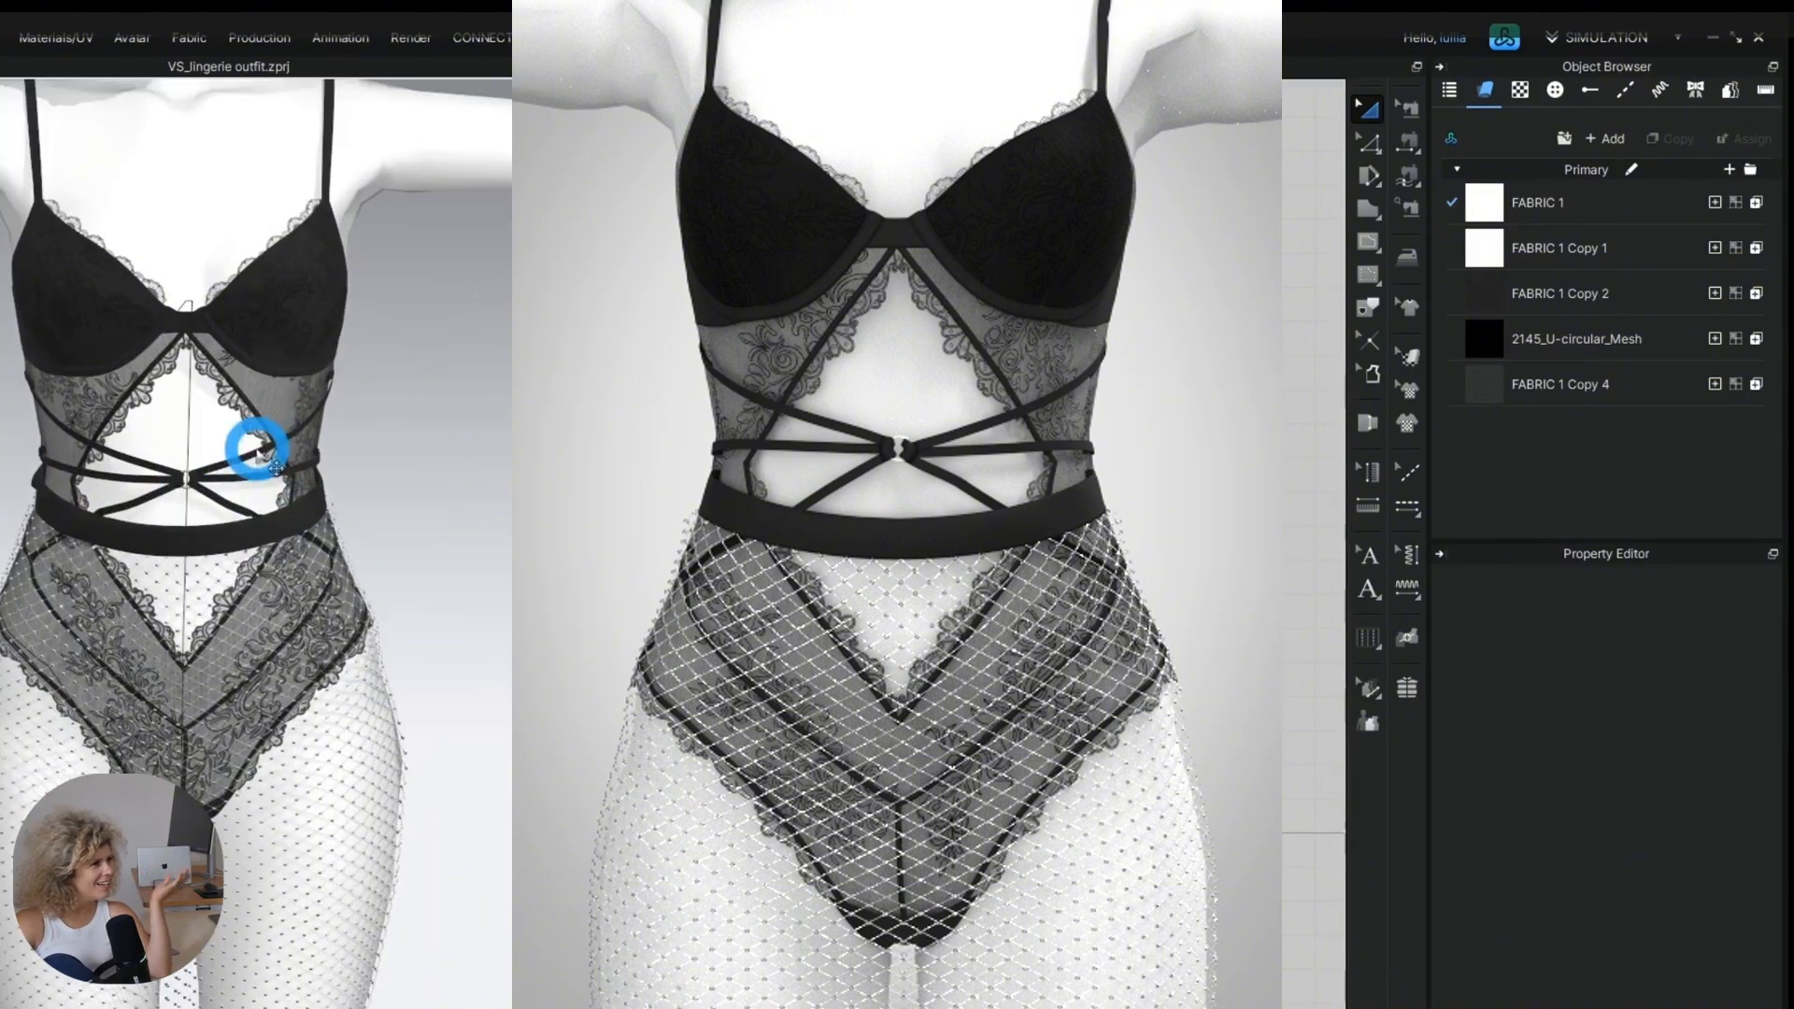
pyautogui.scroll(6, 222, 400)
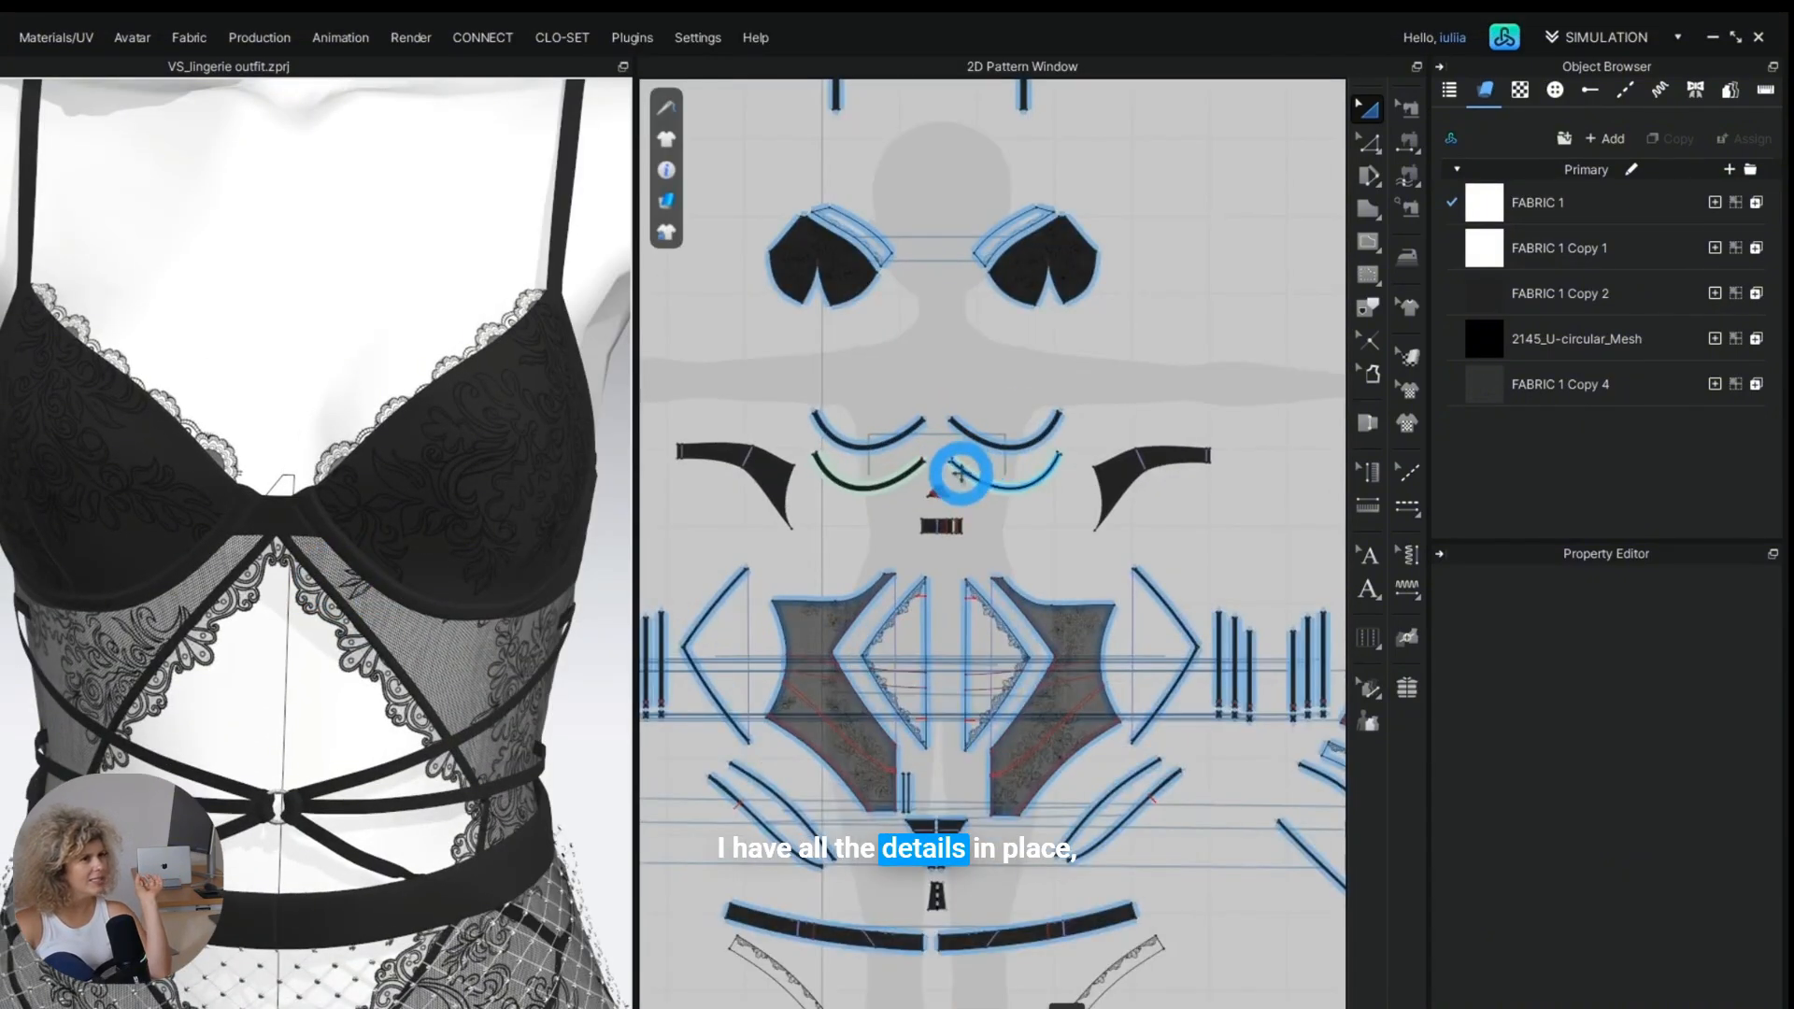
pyautogui.click(850, 271)
pyautogui.keyDown('shift'); pyautogui.click(1013, 271); pyautogui.keyUp('shift')
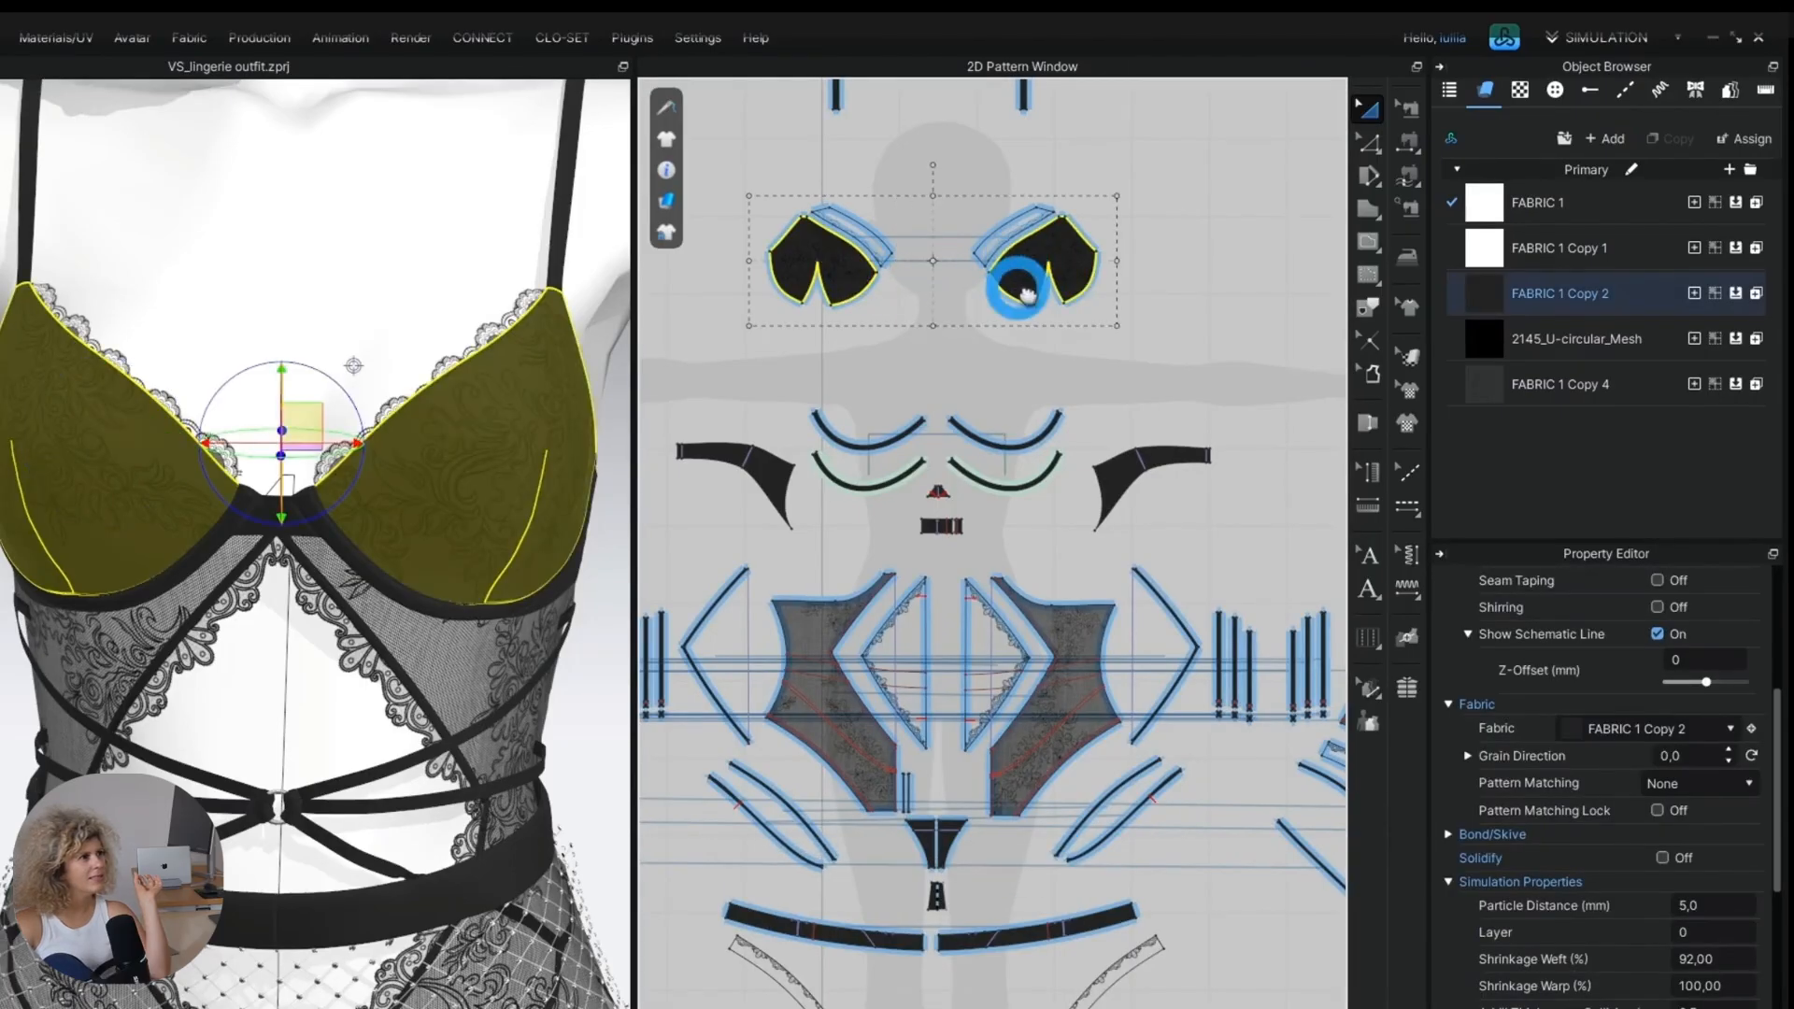
pyautogui.moveTo(1018, 285); pyautogui.dragTo(1002, 573, button='middle')
pyautogui.rightClick(995, 561)
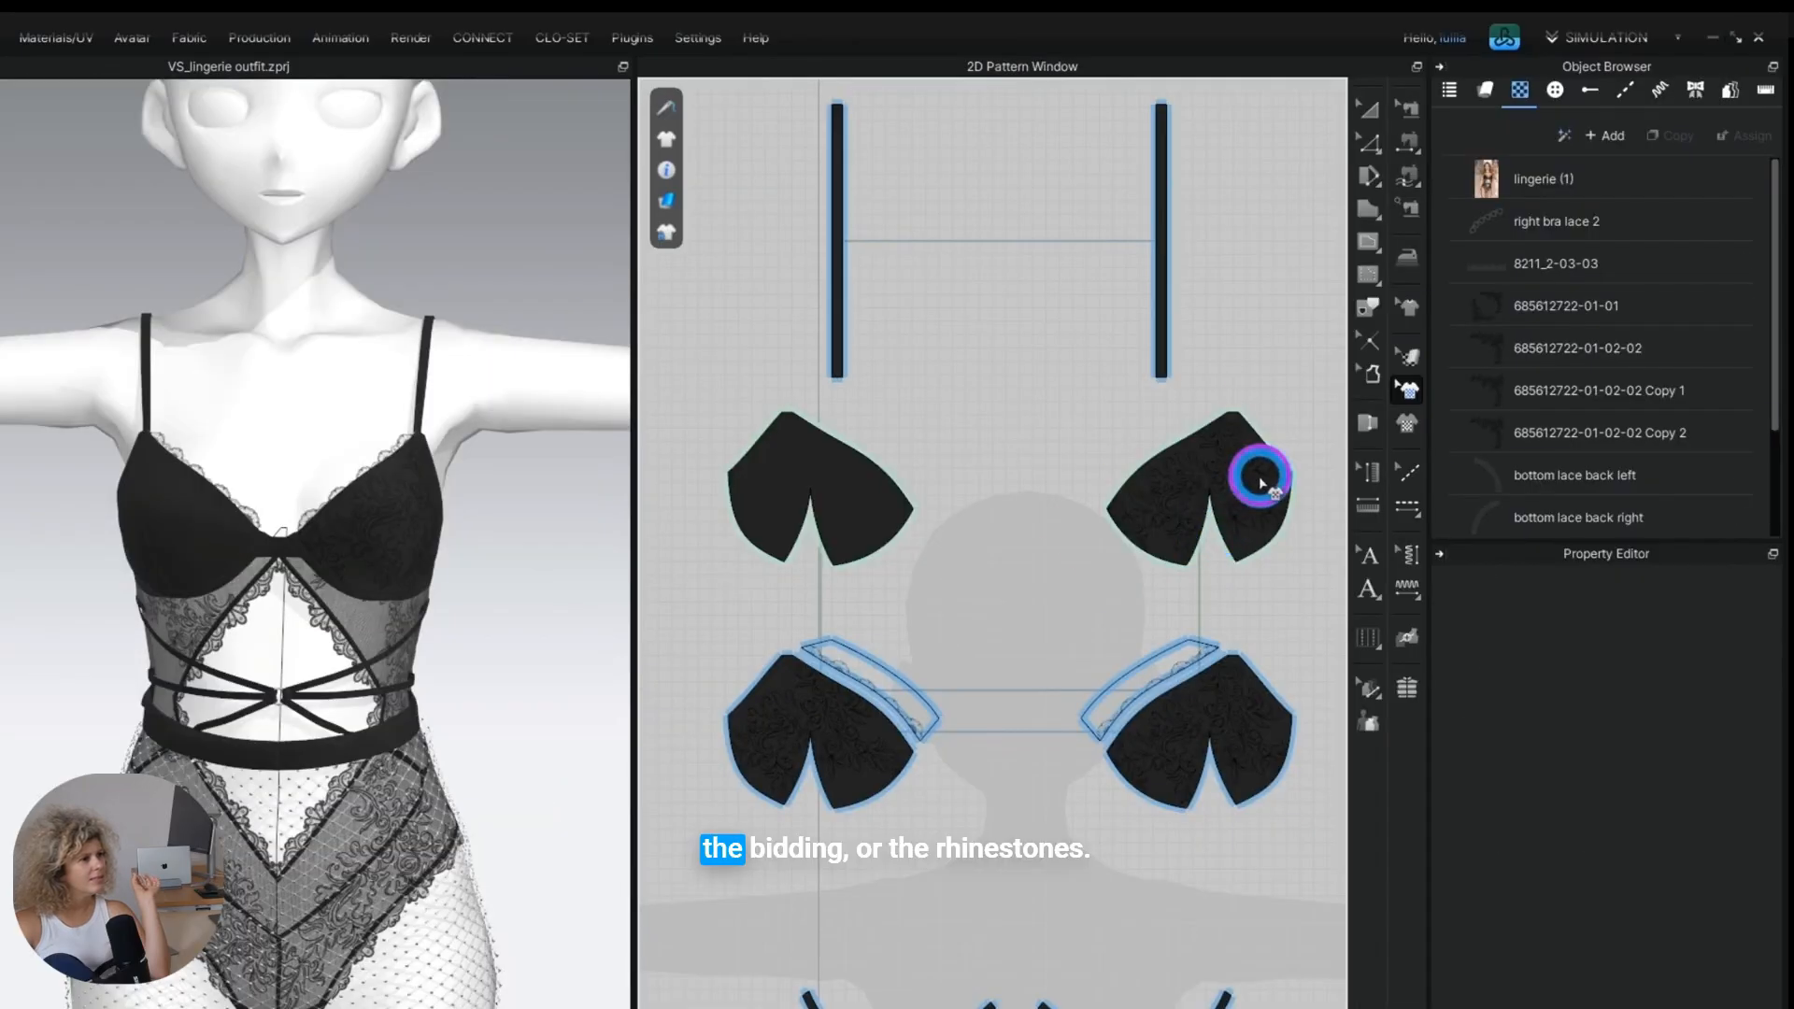
pyautogui.click(1259, 481)
pyautogui.click(1185, 533)
# Remove the lace graphics from the two cloned bra cups and give them a mesh fabric.
pyautogui.click(725, 508)
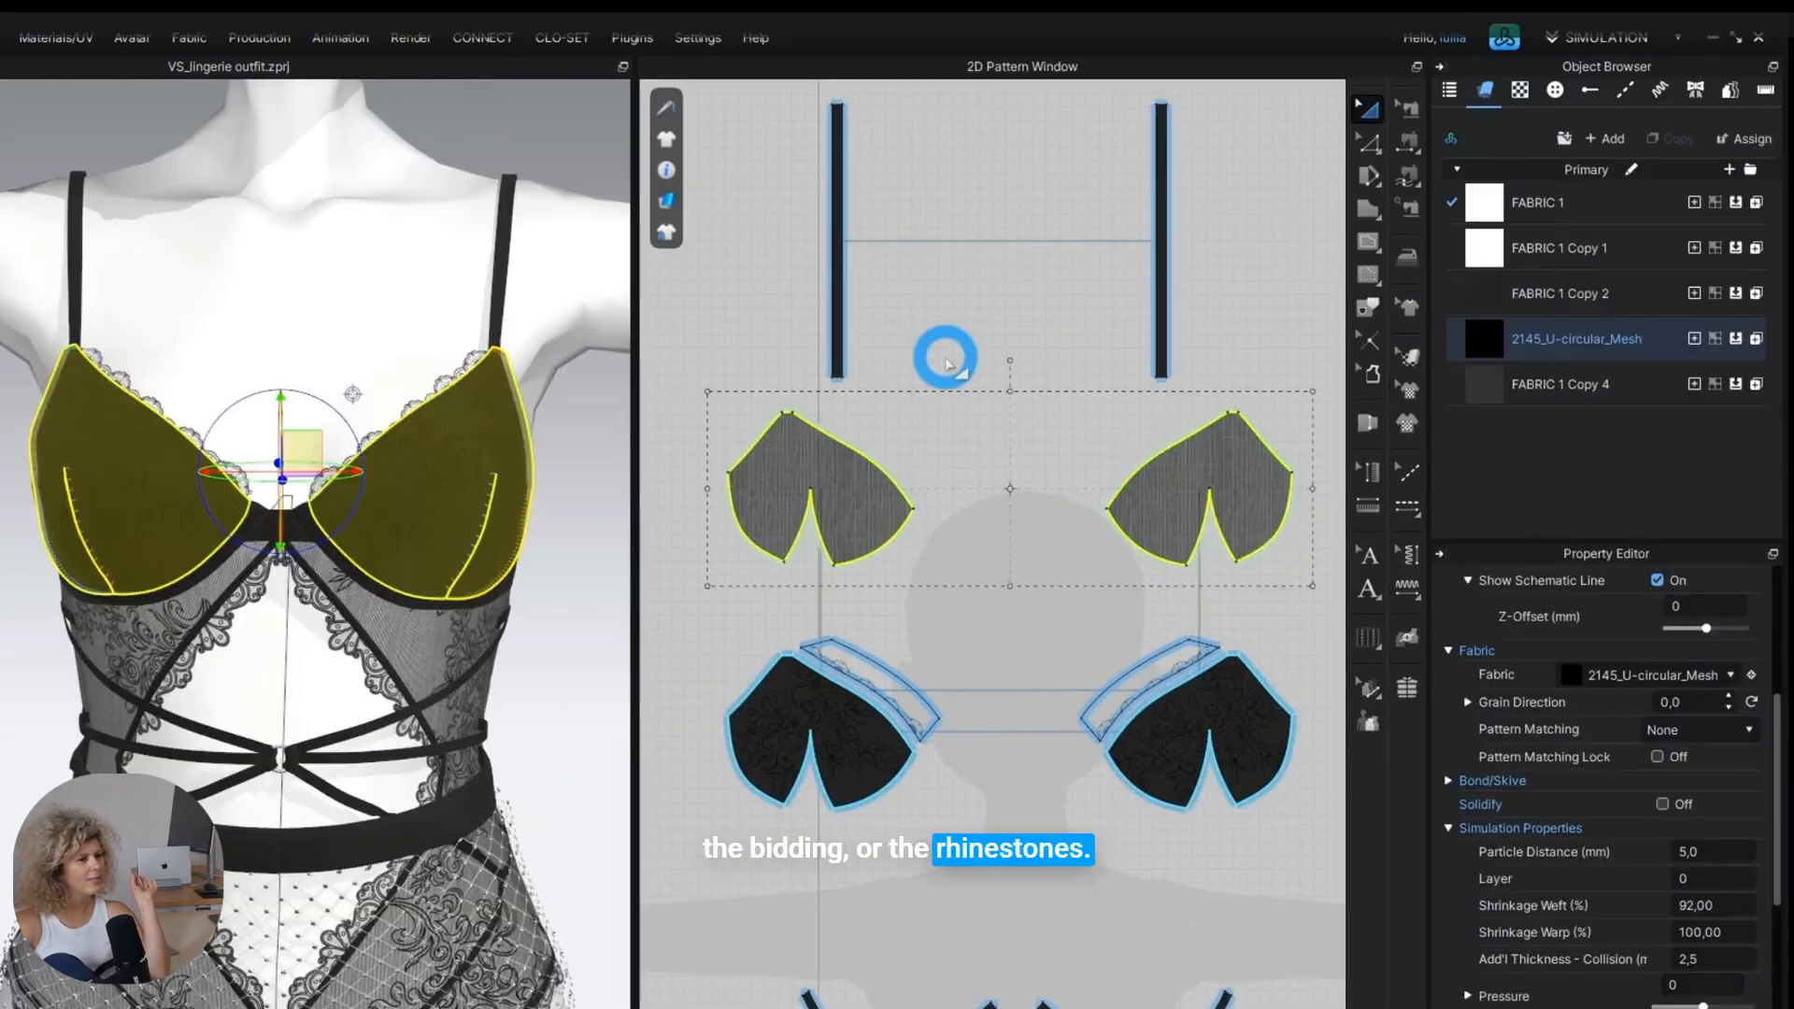
pyautogui.click(945, 358)
pyautogui.scroll(10, 200, 521)
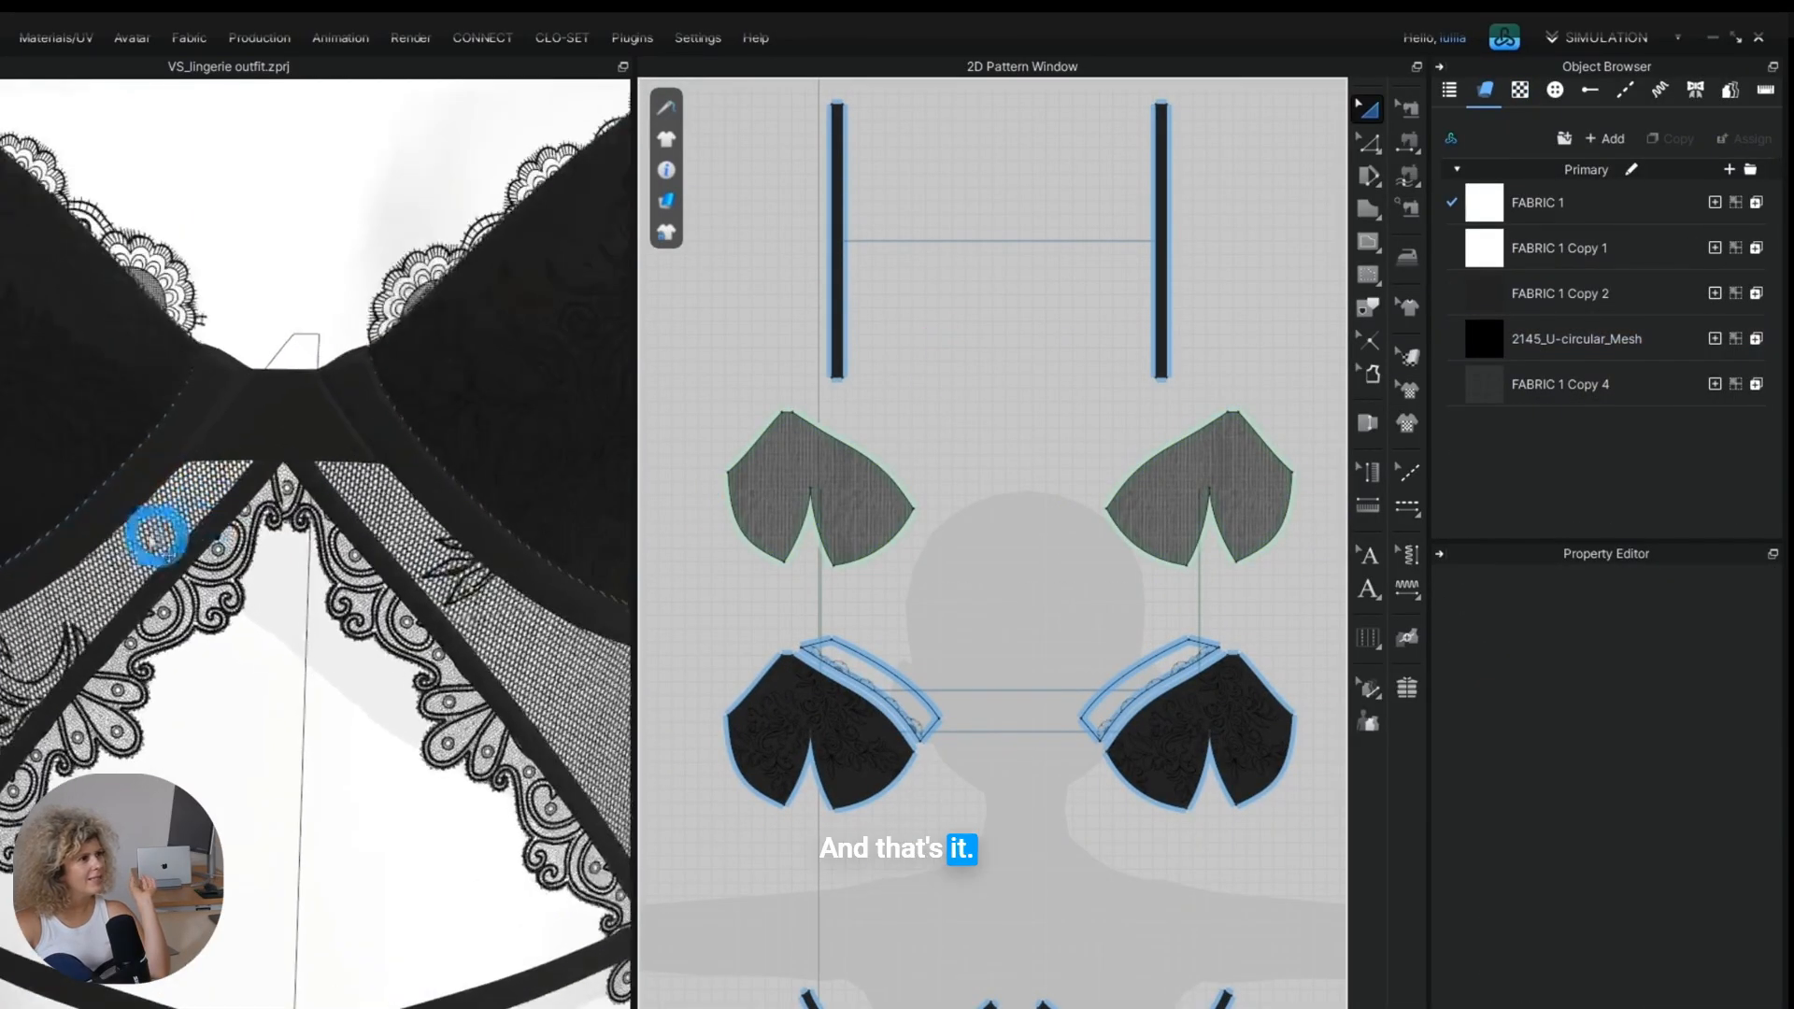